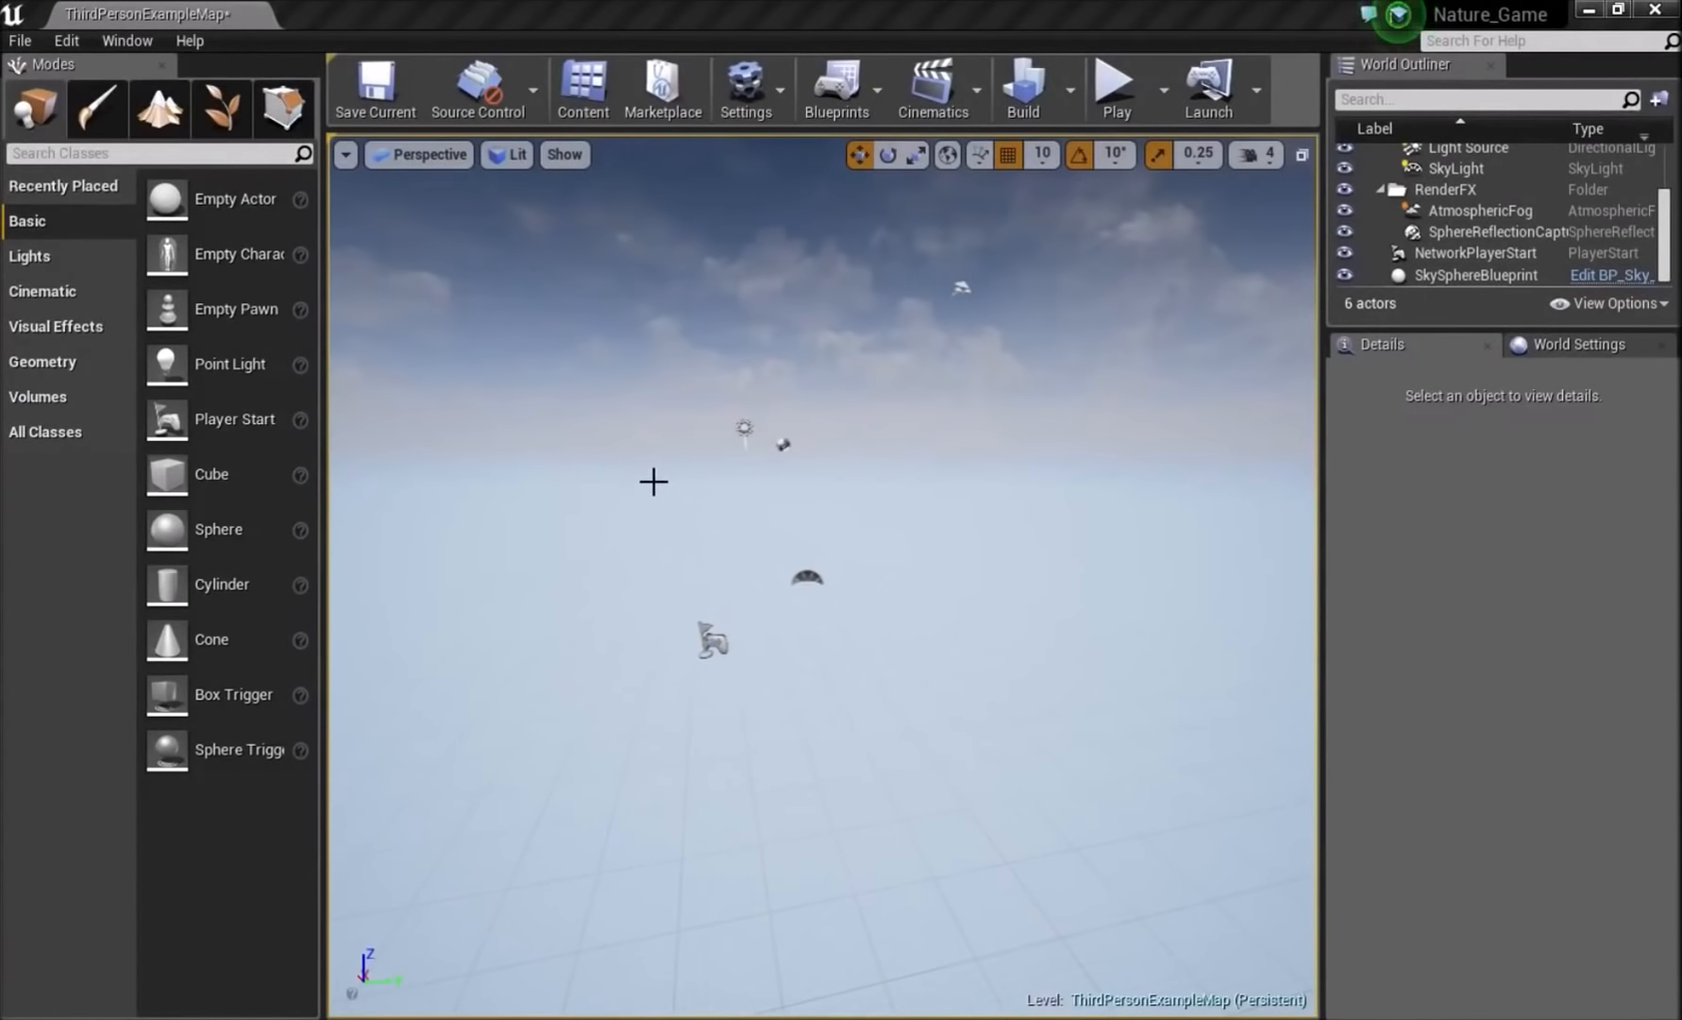
- Bring up the Content Browser, turn off its Static Mesh filter and open the Assets > Meshes folder
{"action": "right_click_drag", "start_coordinate": [619, 440], "coordinate": [628, 444]}
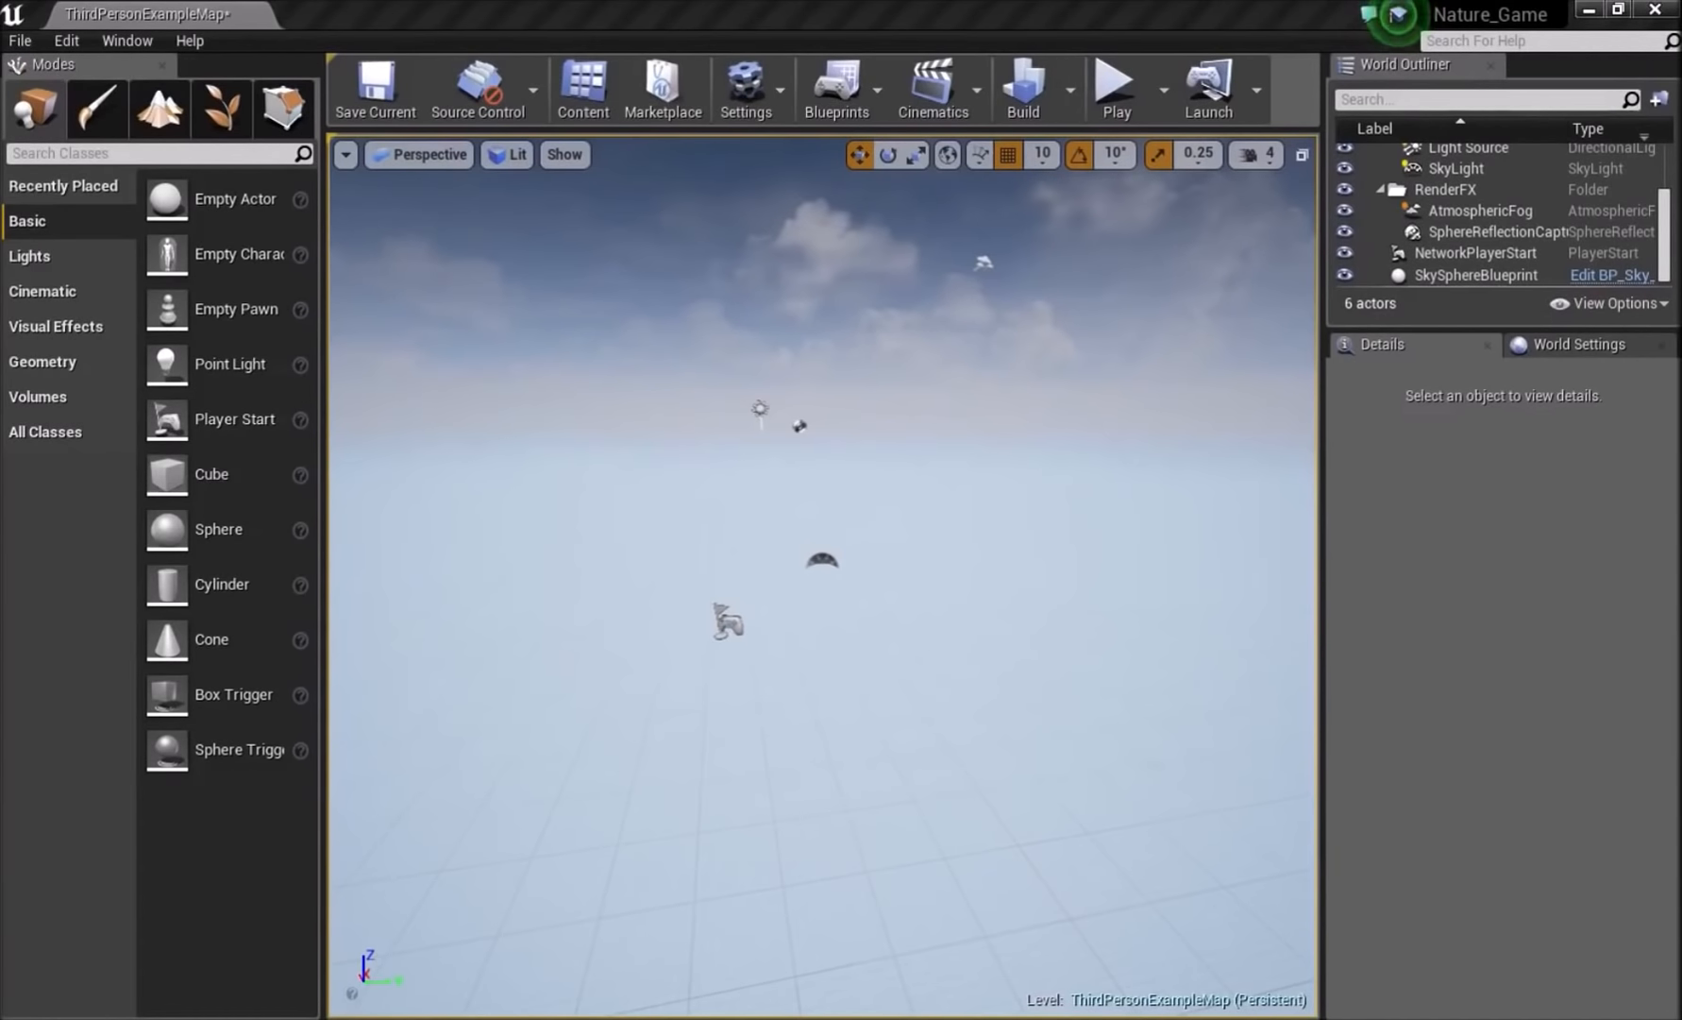
{"action": "left_click_drag", "start_coordinate": [0, 321], "coordinate": [676, 296]}
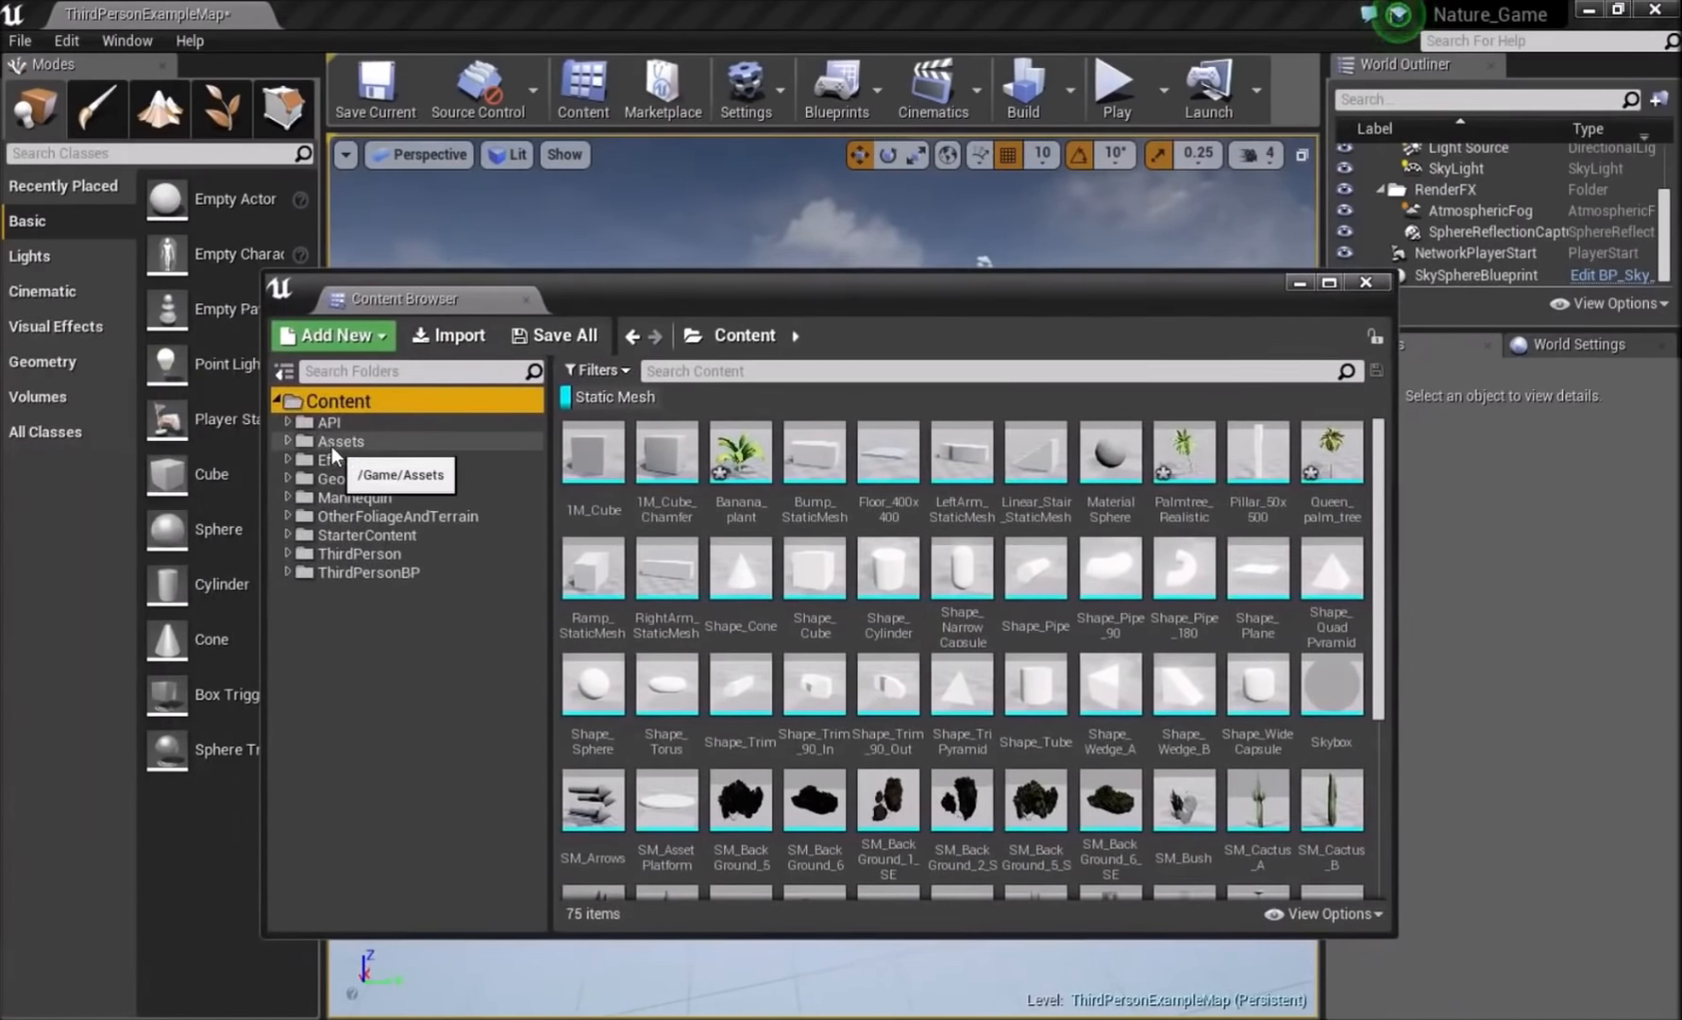
{"action": "left_click", "coordinate": [596, 397]}
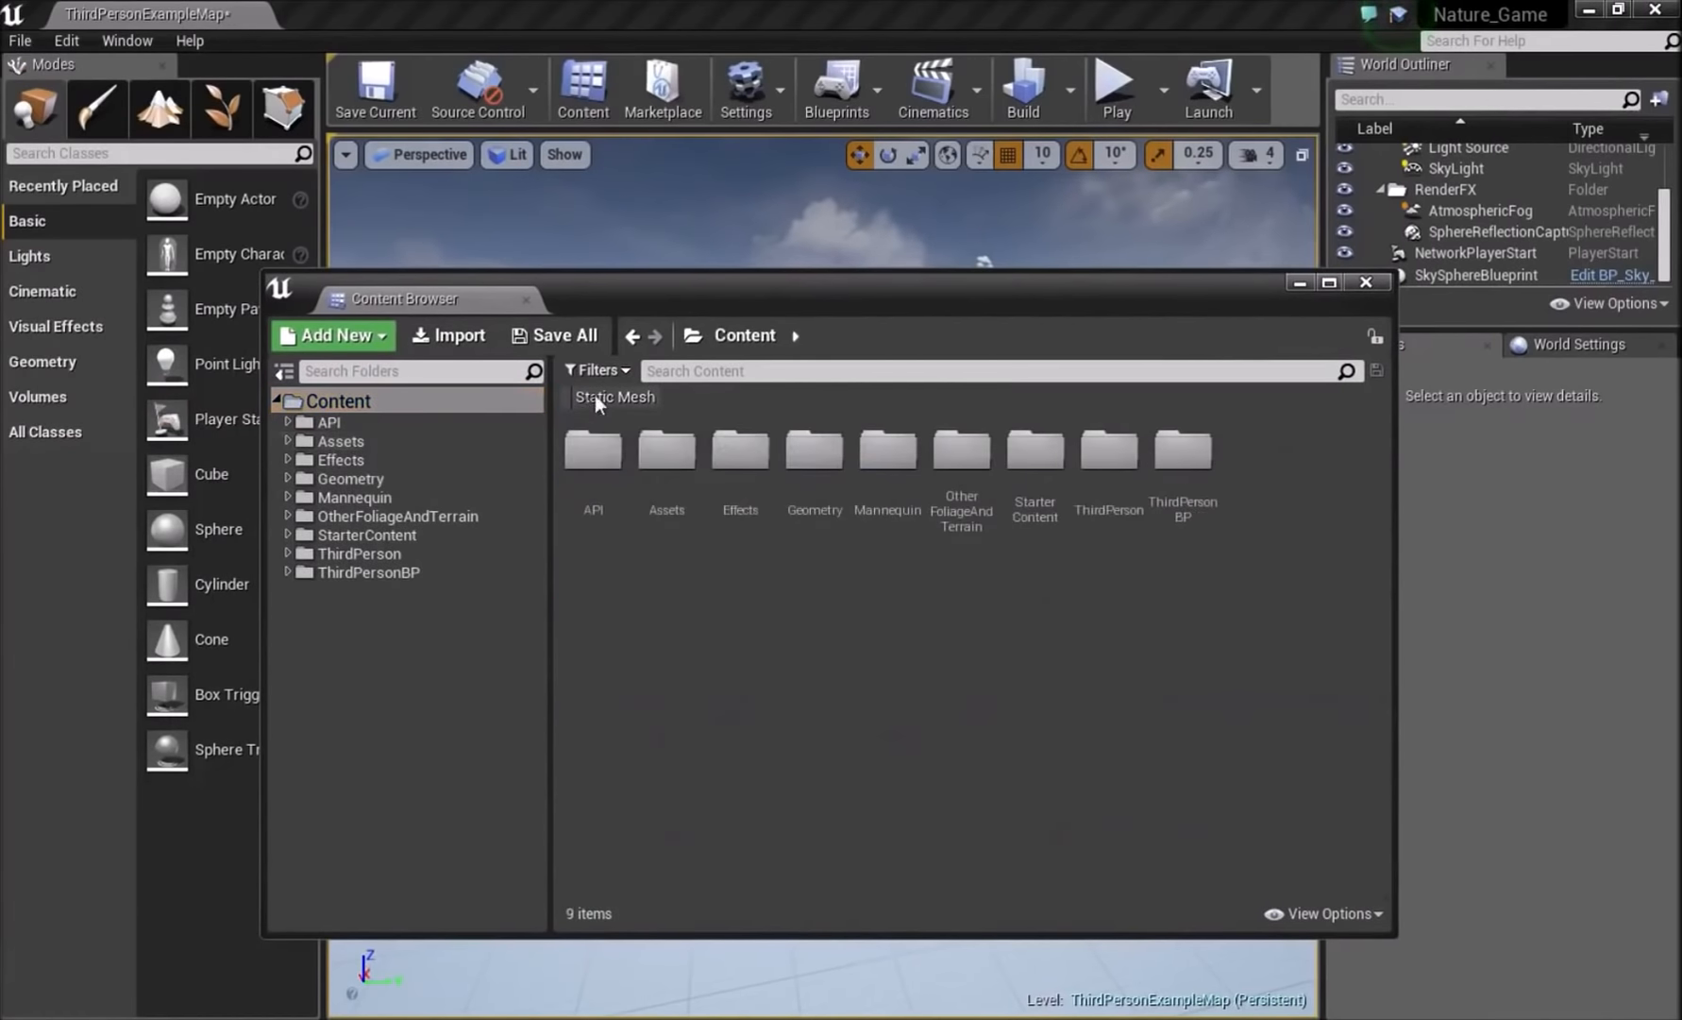
{"action": "left_click", "coordinate": [317, 449]}
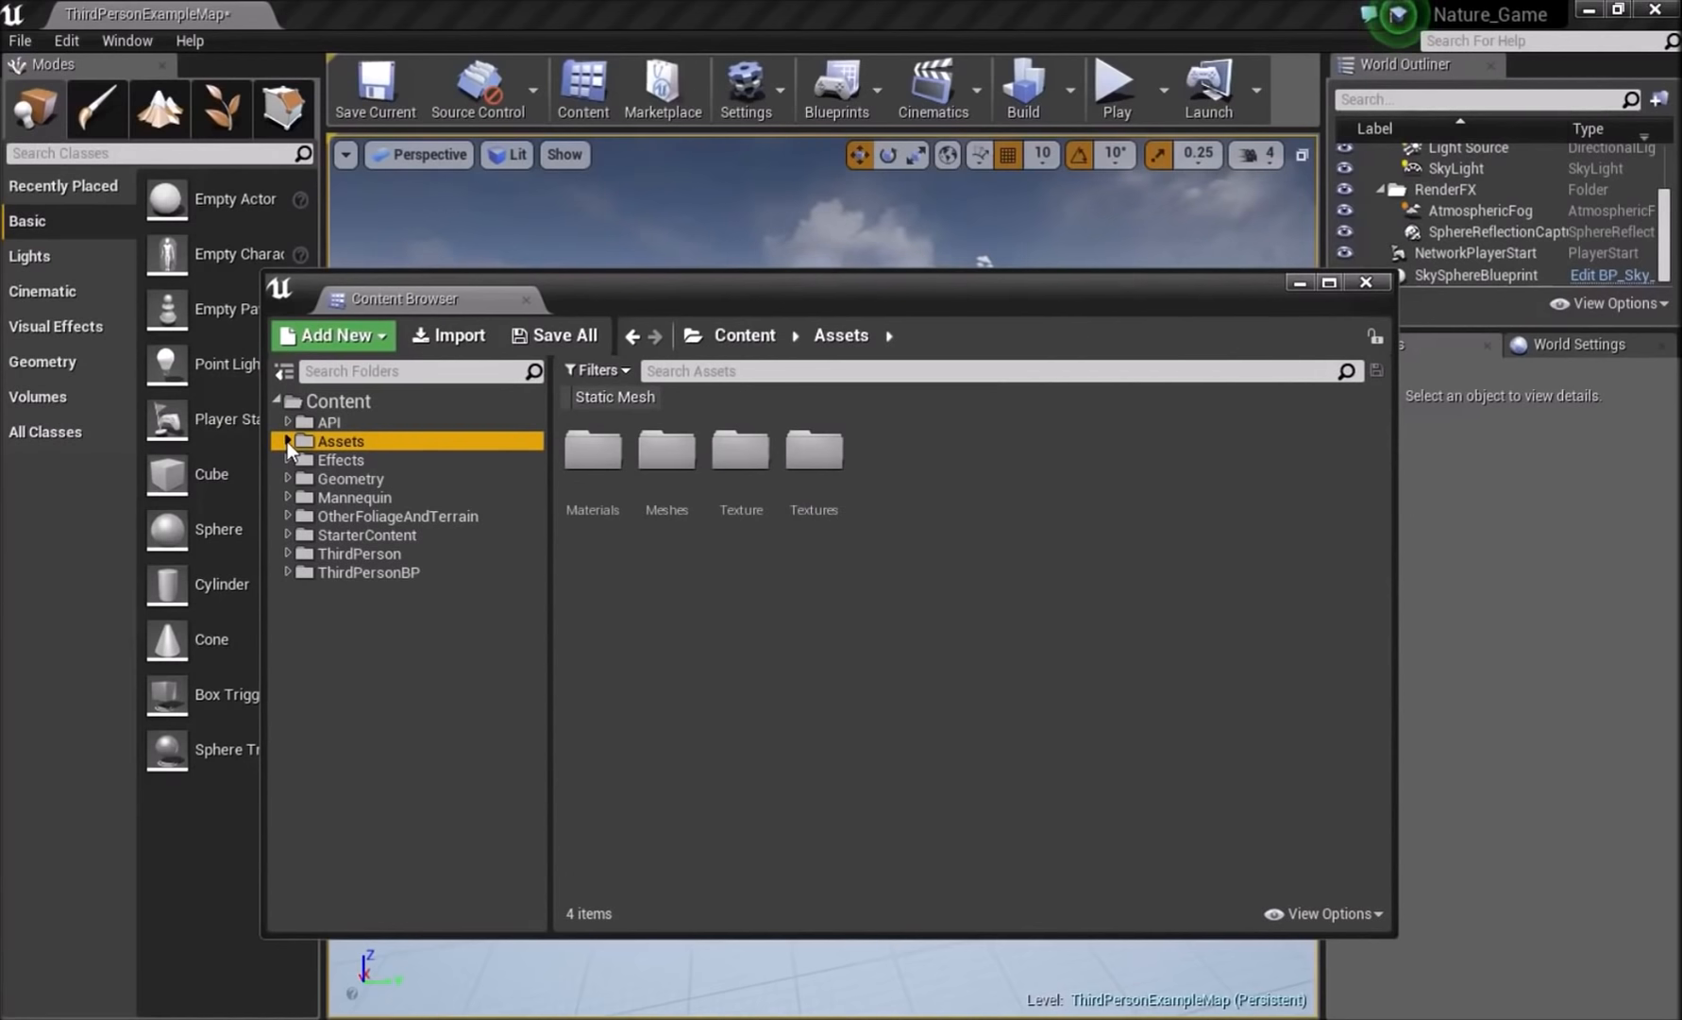
{"action": "left_click", "coordinate": [286, 440]}
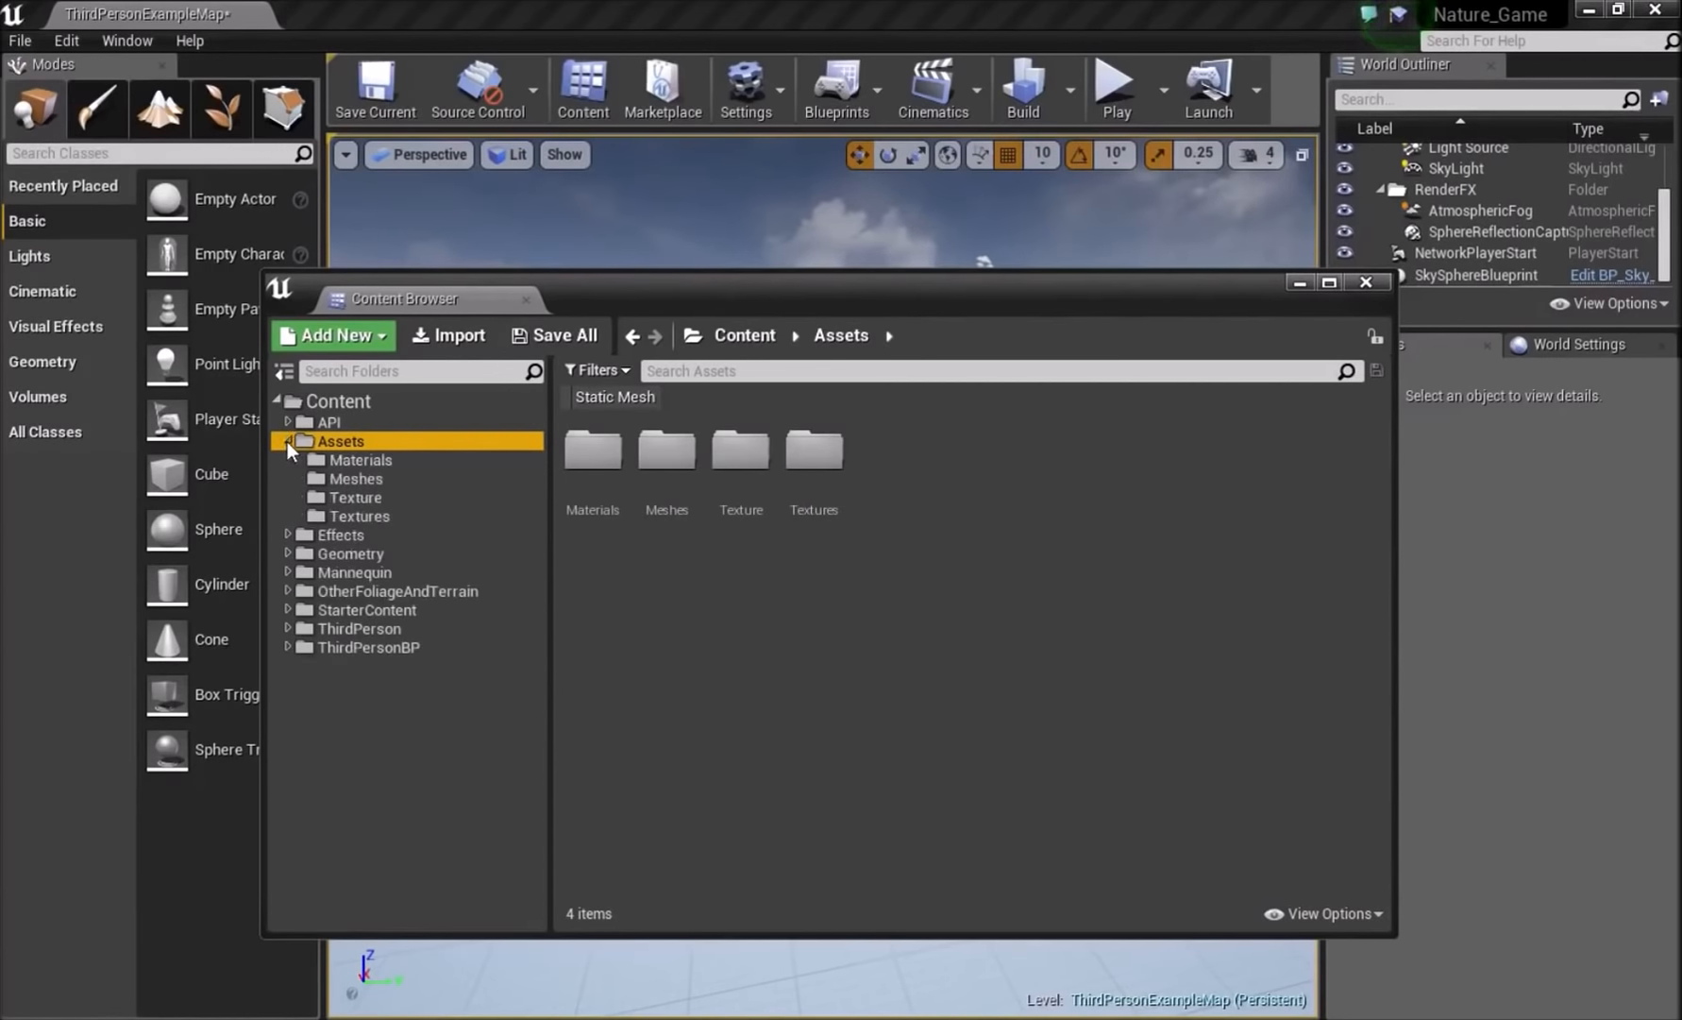
{"action": "left_click", "coordinate": [341, 479]}
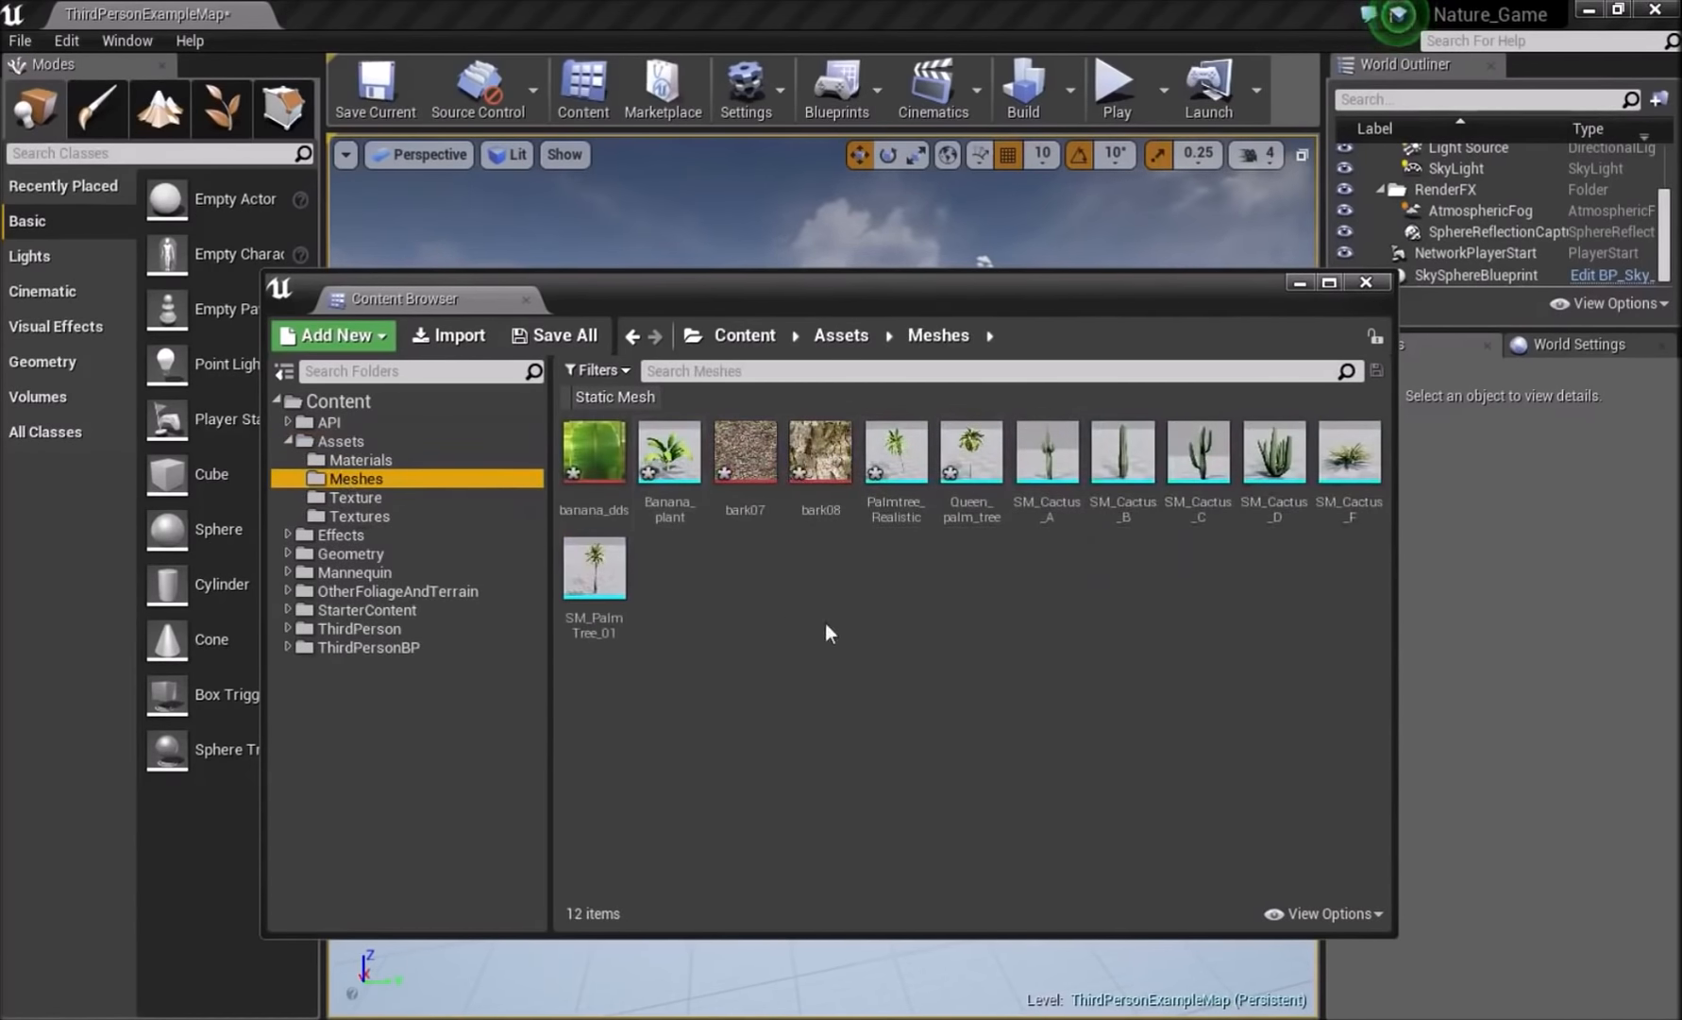
- Examine the palm tree, banana plant and cactus meshes in the folder, and put the Content Browser away
{"action": "mouse_move", "coordinate": [594, 574]}
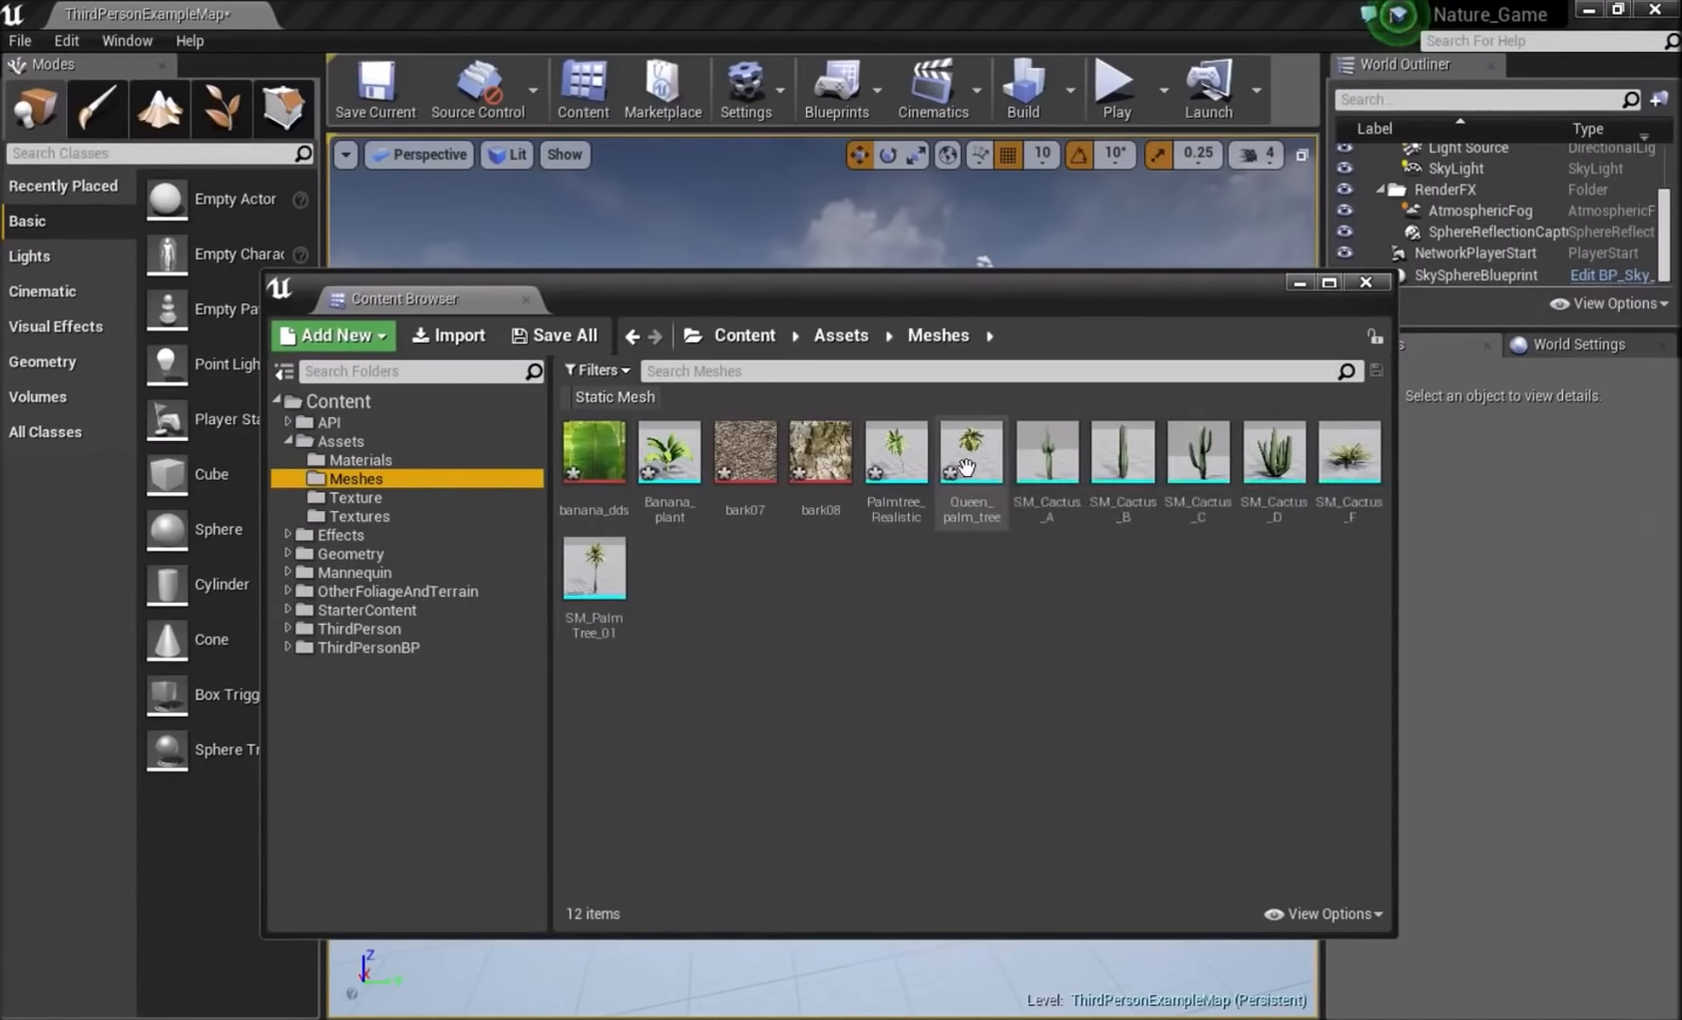
{"action": "mouse_move", "coordinate": [871, 478]}
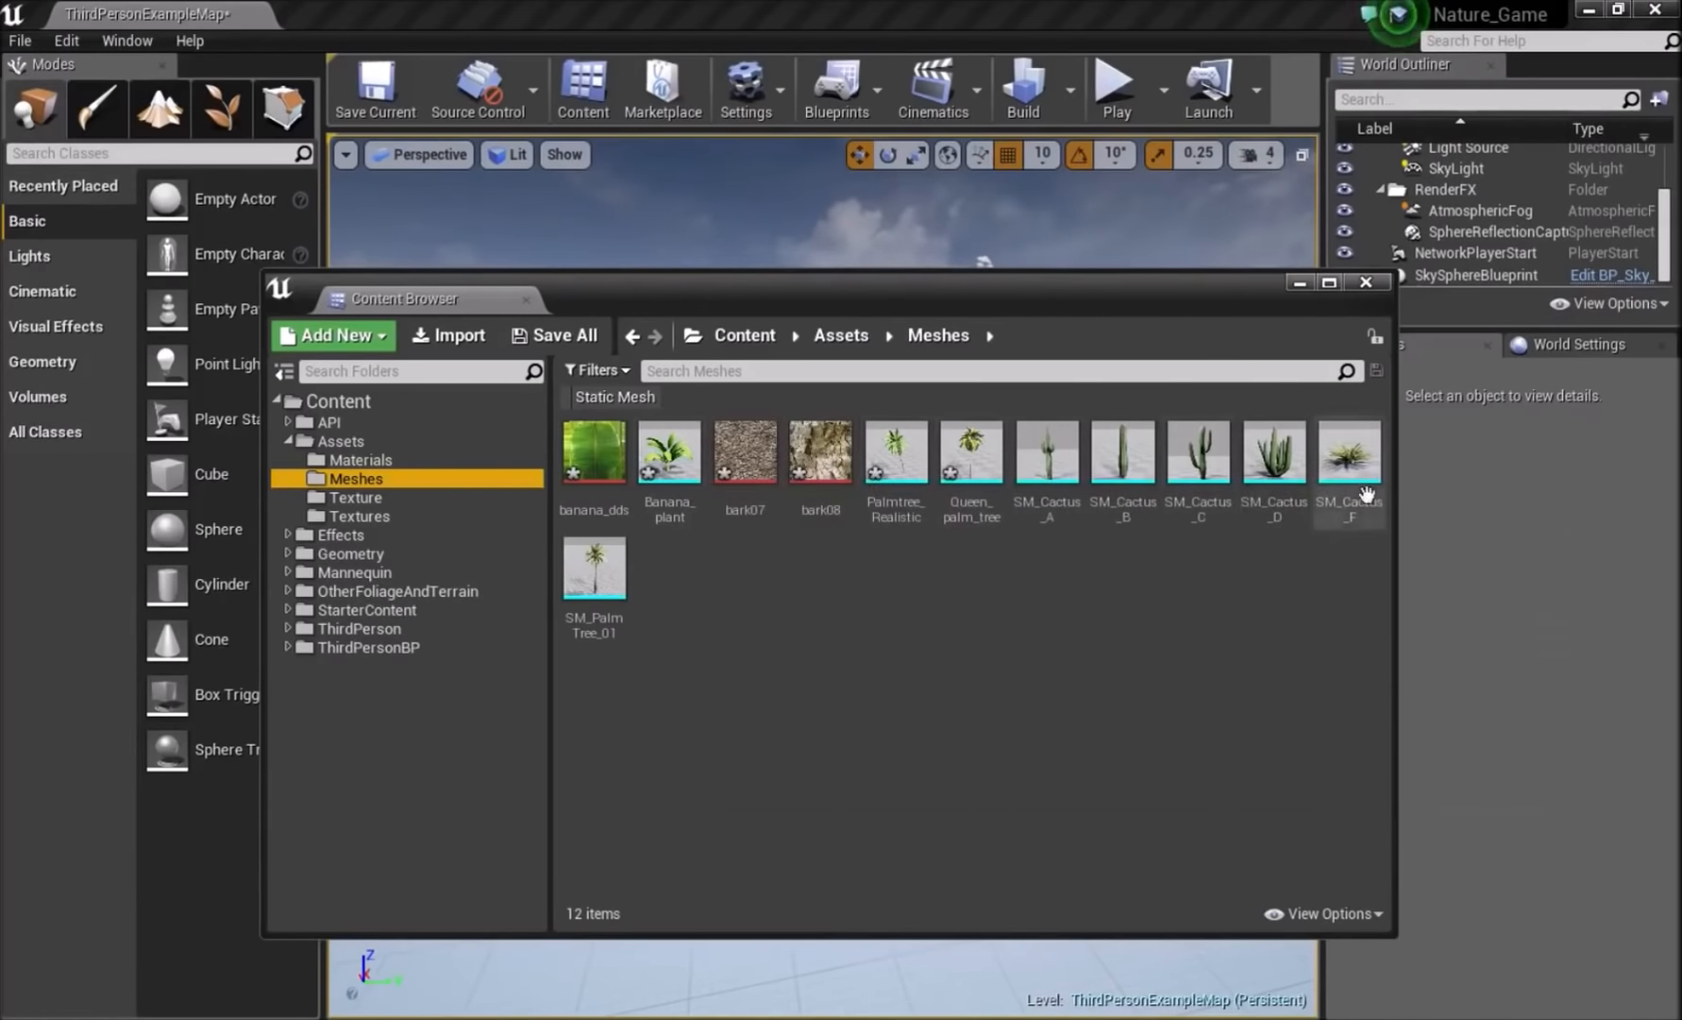
{"action": "left_click", "coordinate": [290, 537]}
{"action": "left_click", "coordinate": [290, 537]}
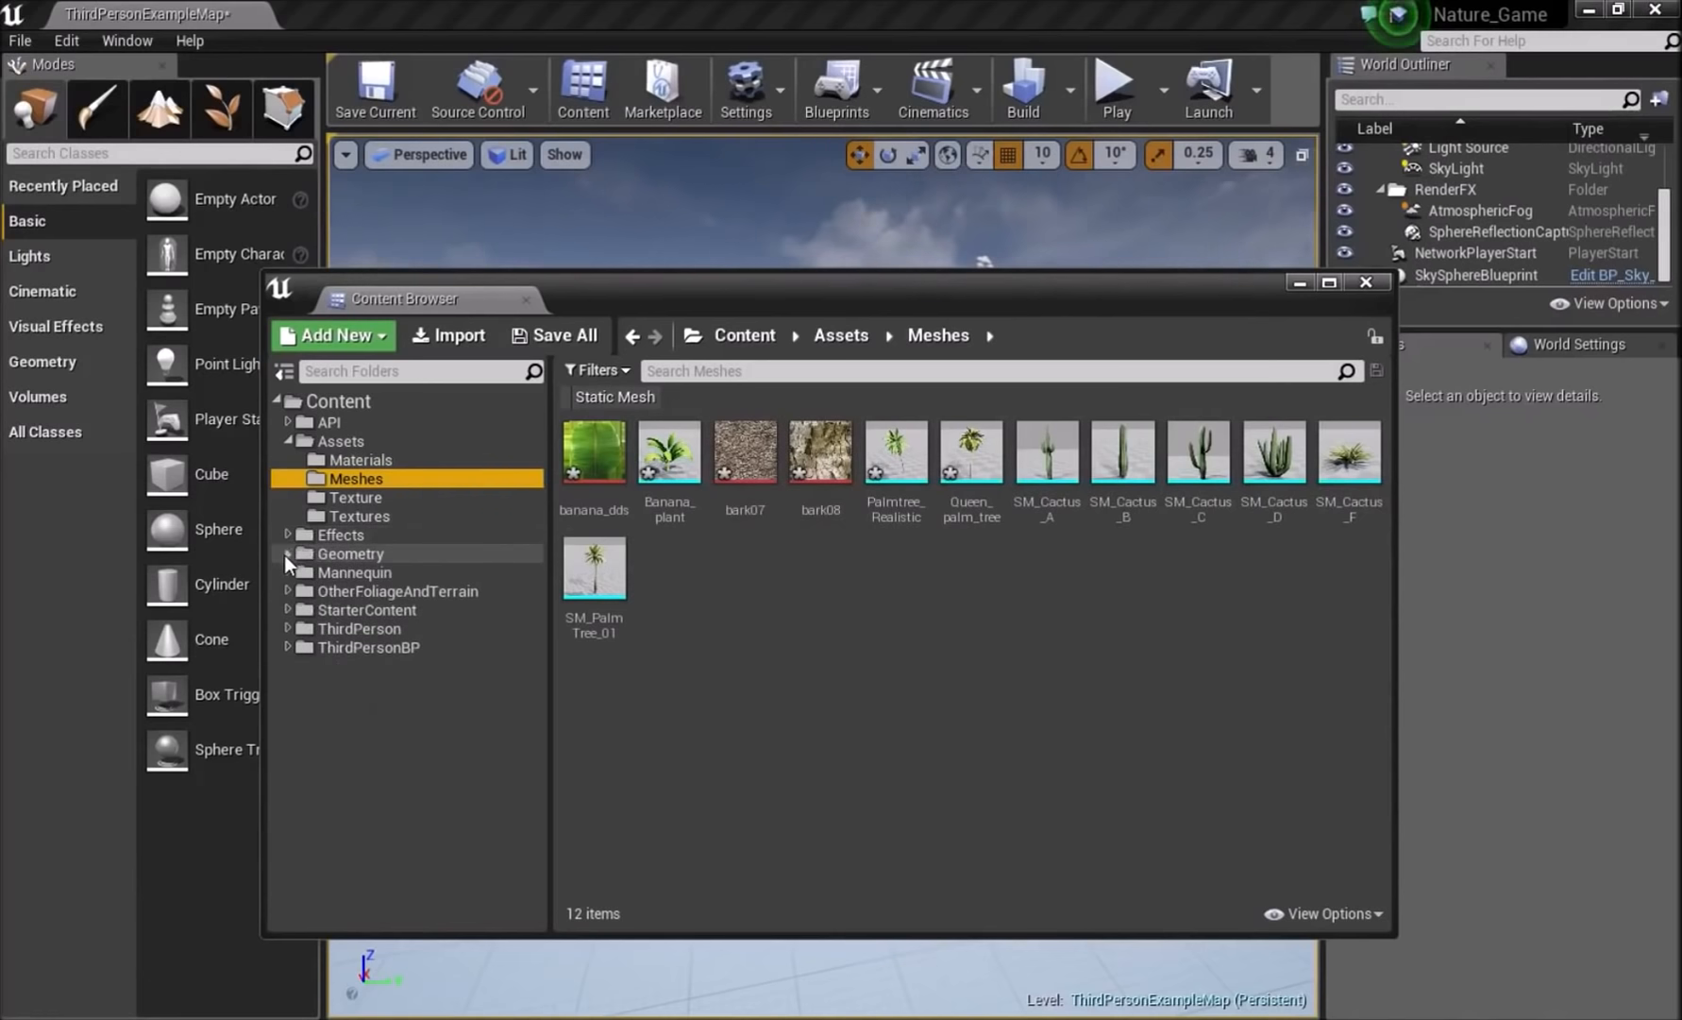
{"action": "left_click", "coordinate": [287, 573]}
{"action": "left_click", "coordinate": [287, 573]}
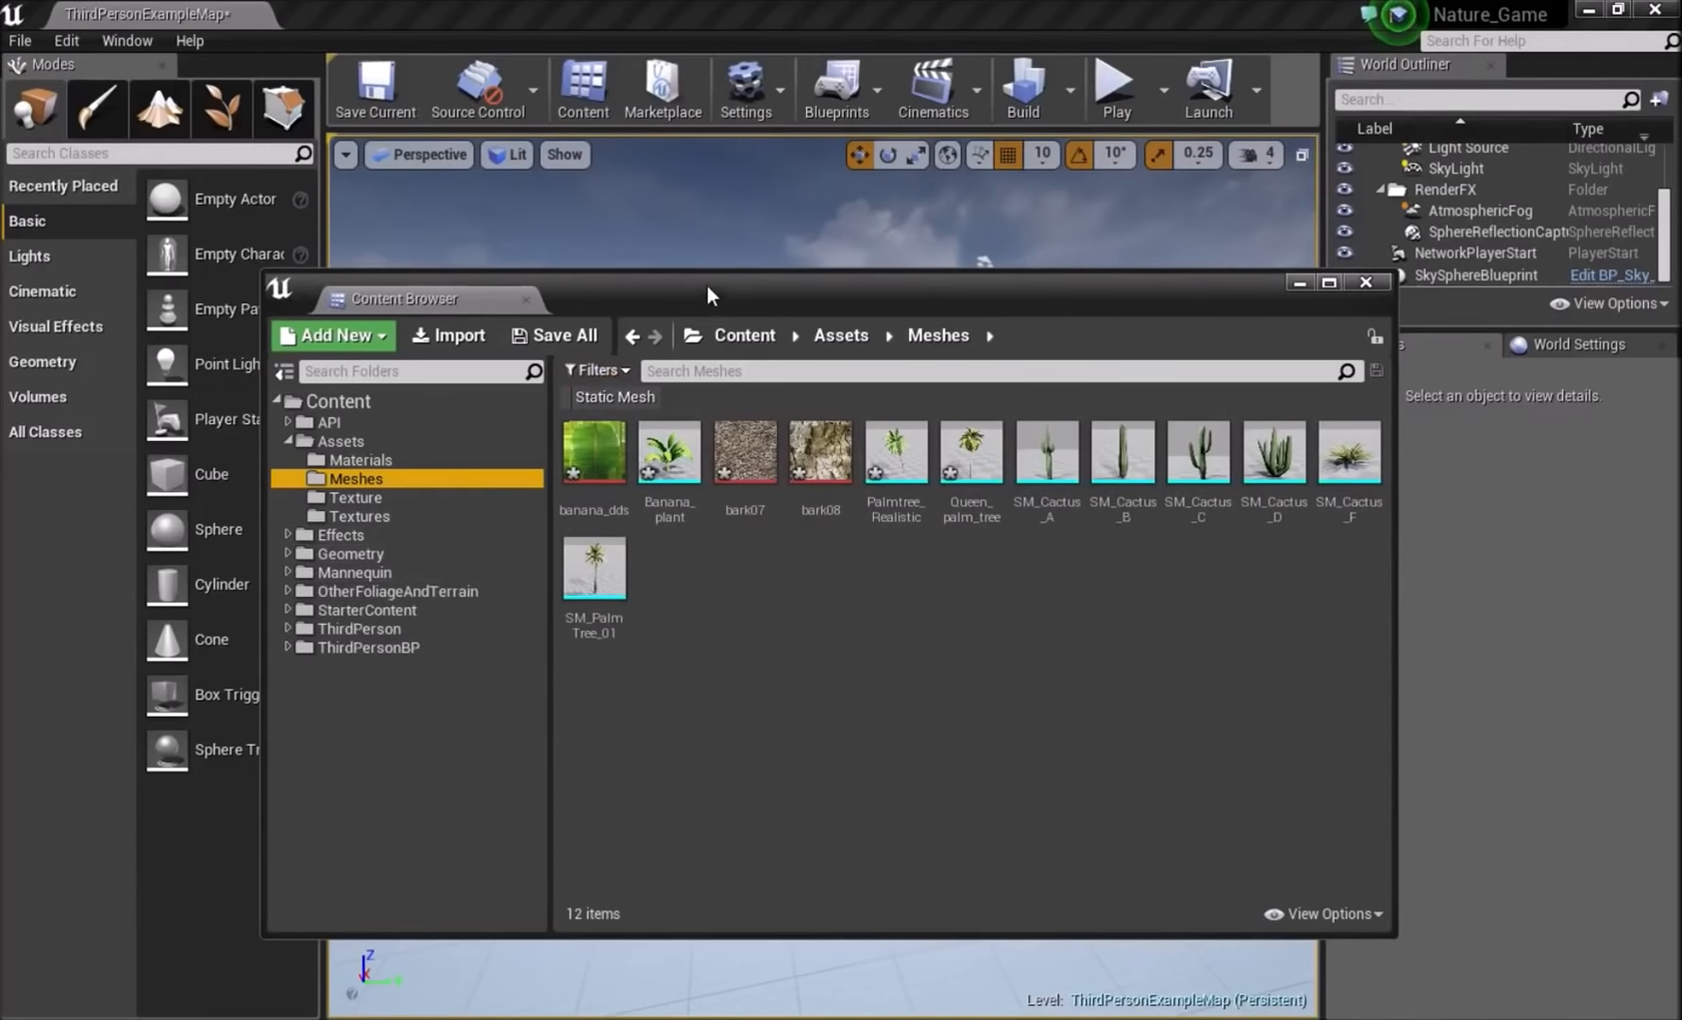
{"action": "left_click_drag", "start_coordinate": [707, 285], "coordinate": [0, 318]}
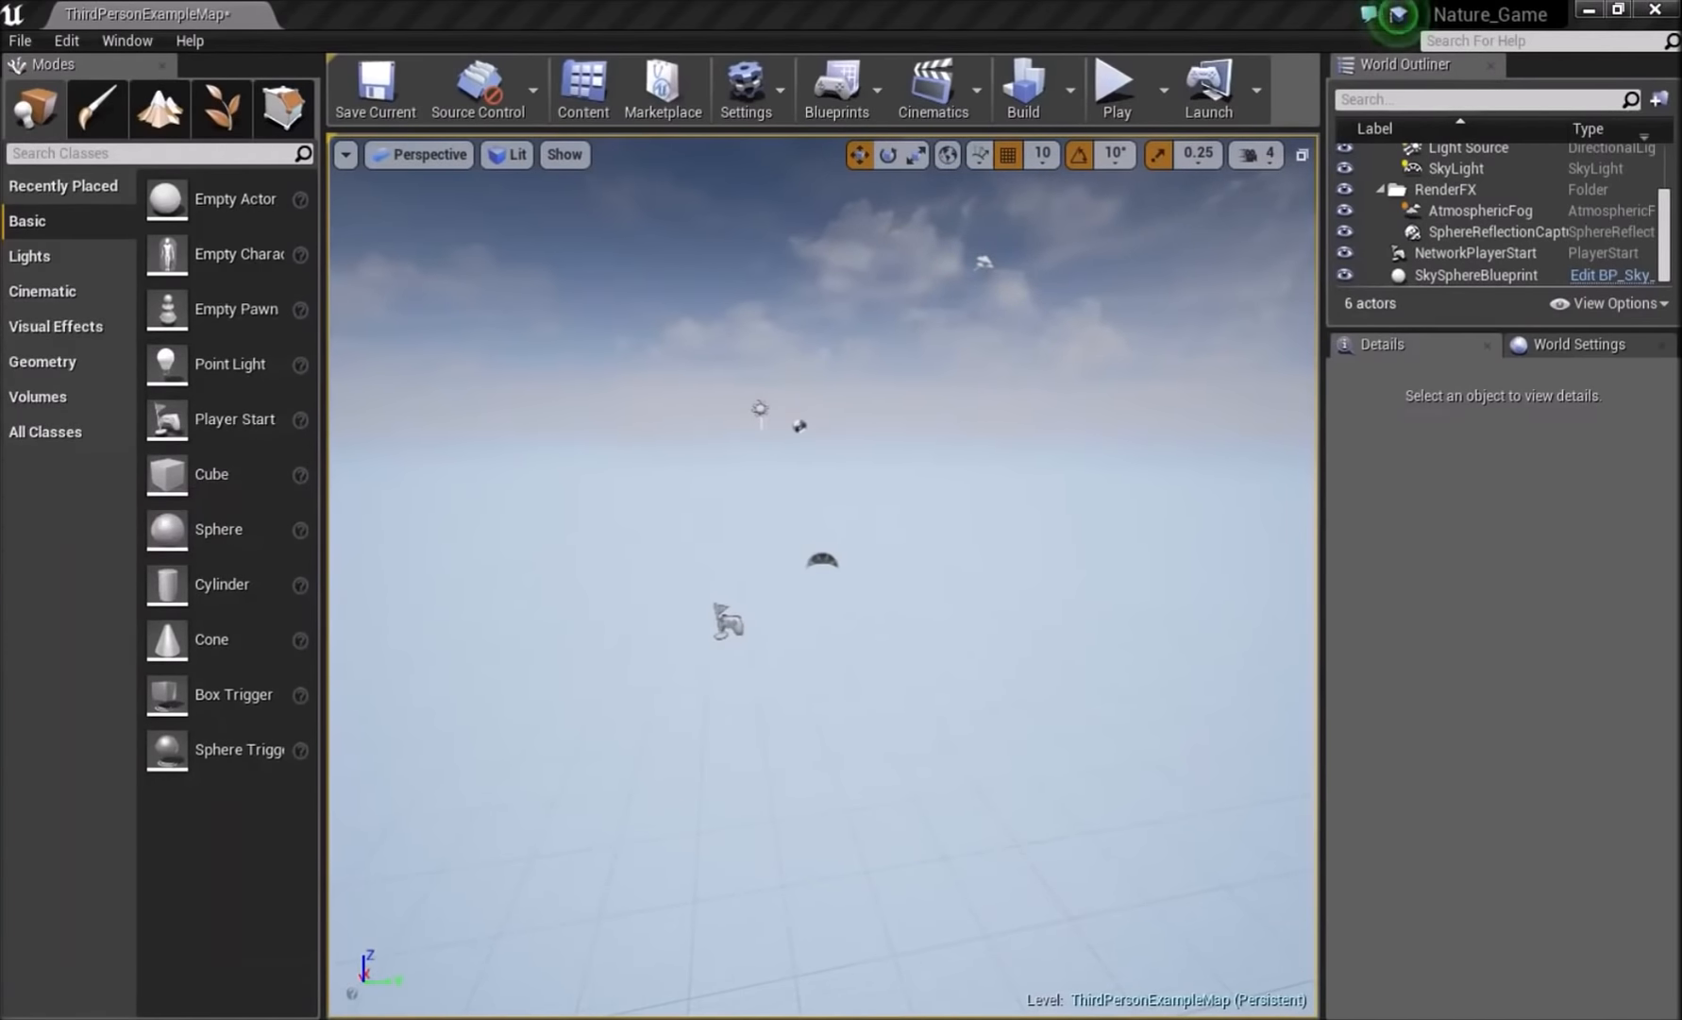
- Create a new landscape at the default size with Terrain-Material-INST as its material
{"action": "left_click", "coordinate": [158, 111]}
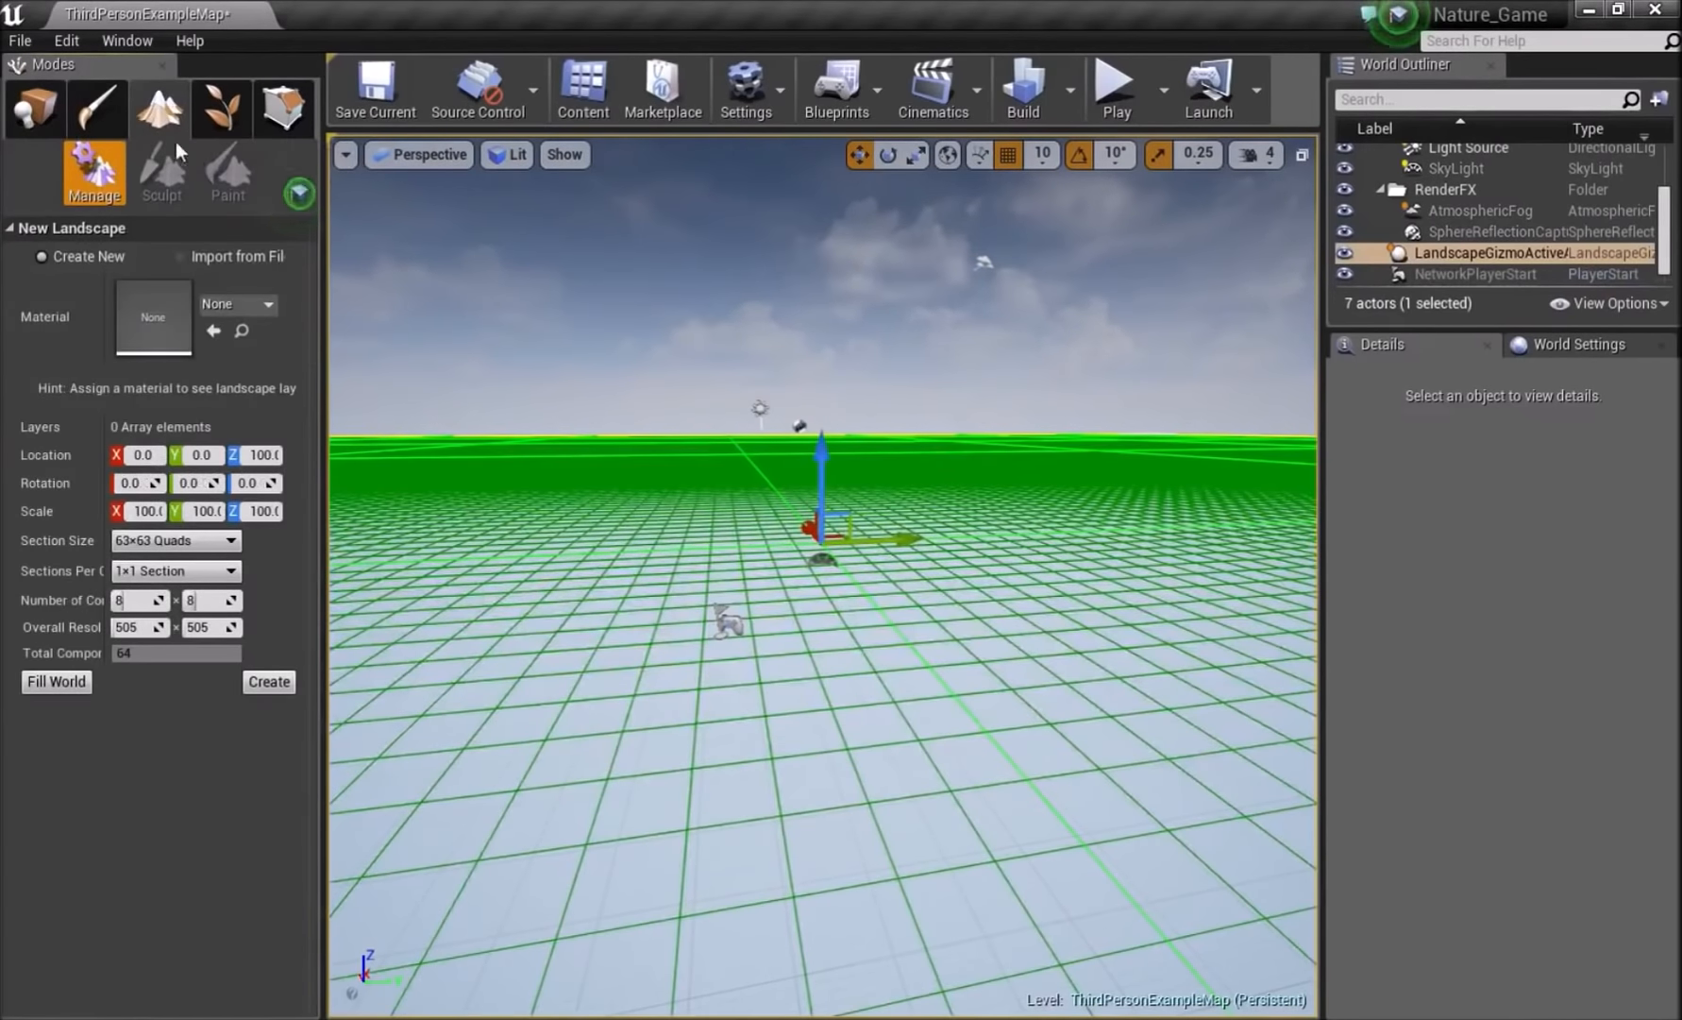
{"action": "left_click", "coordinate": [254, 307]}
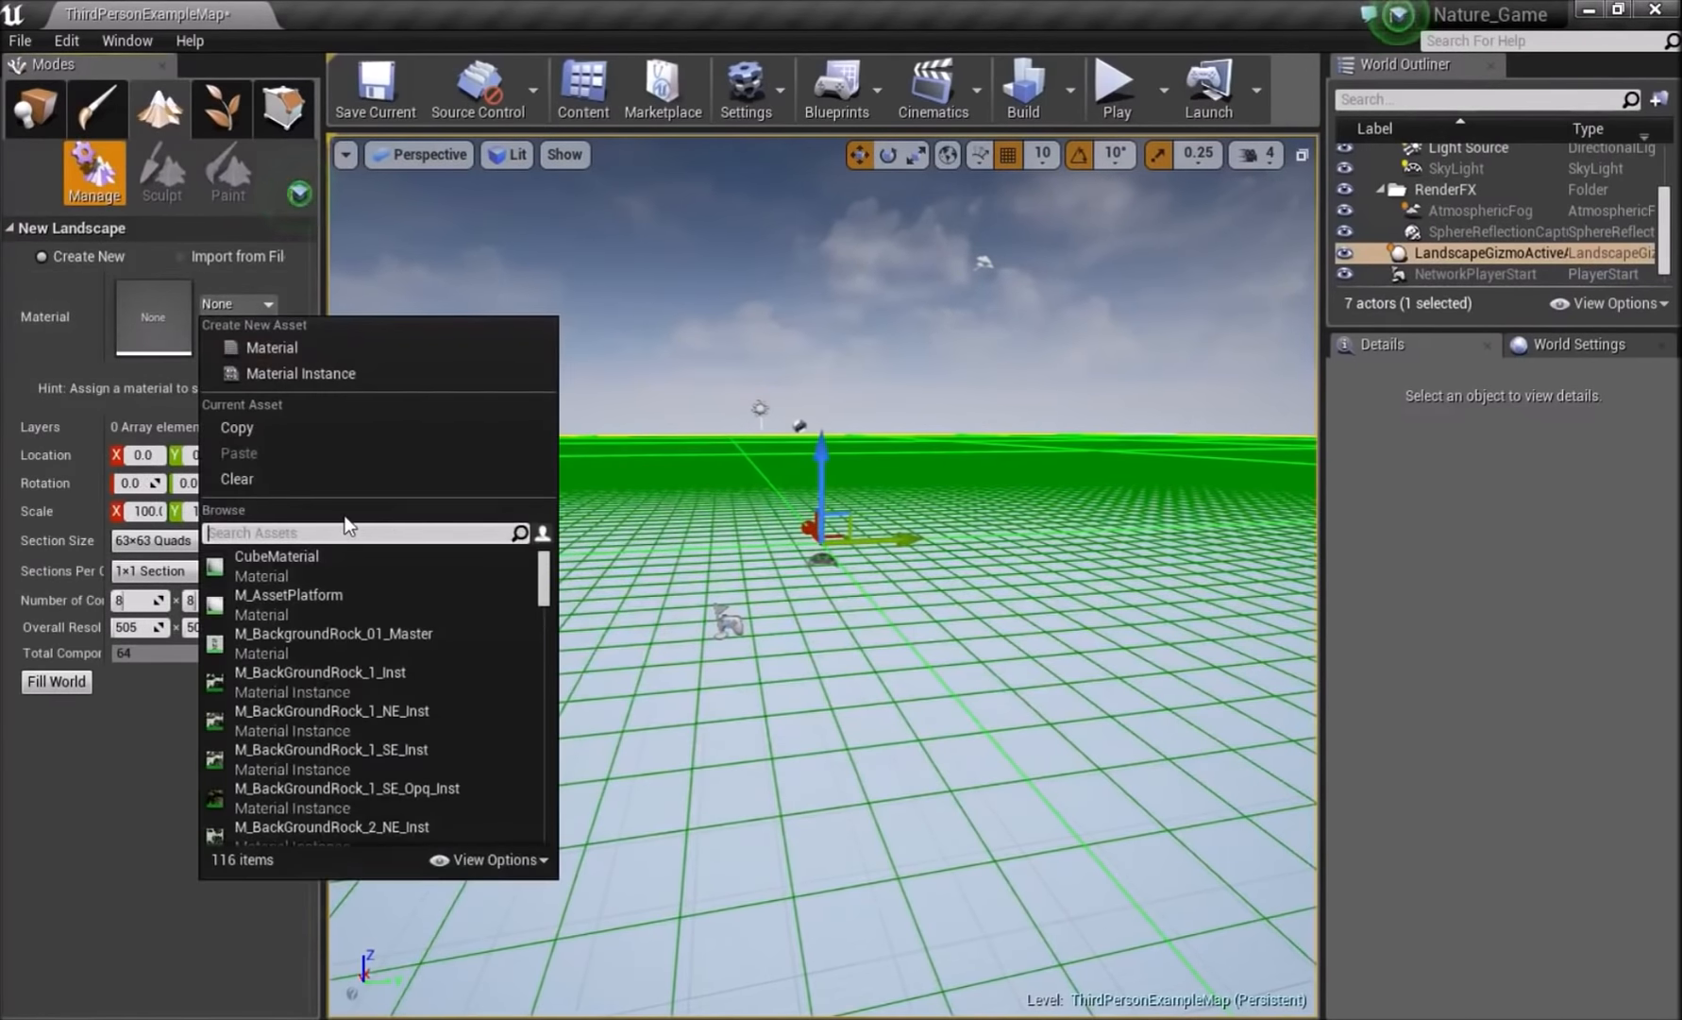
{"action": "type", "text": "landscape"}
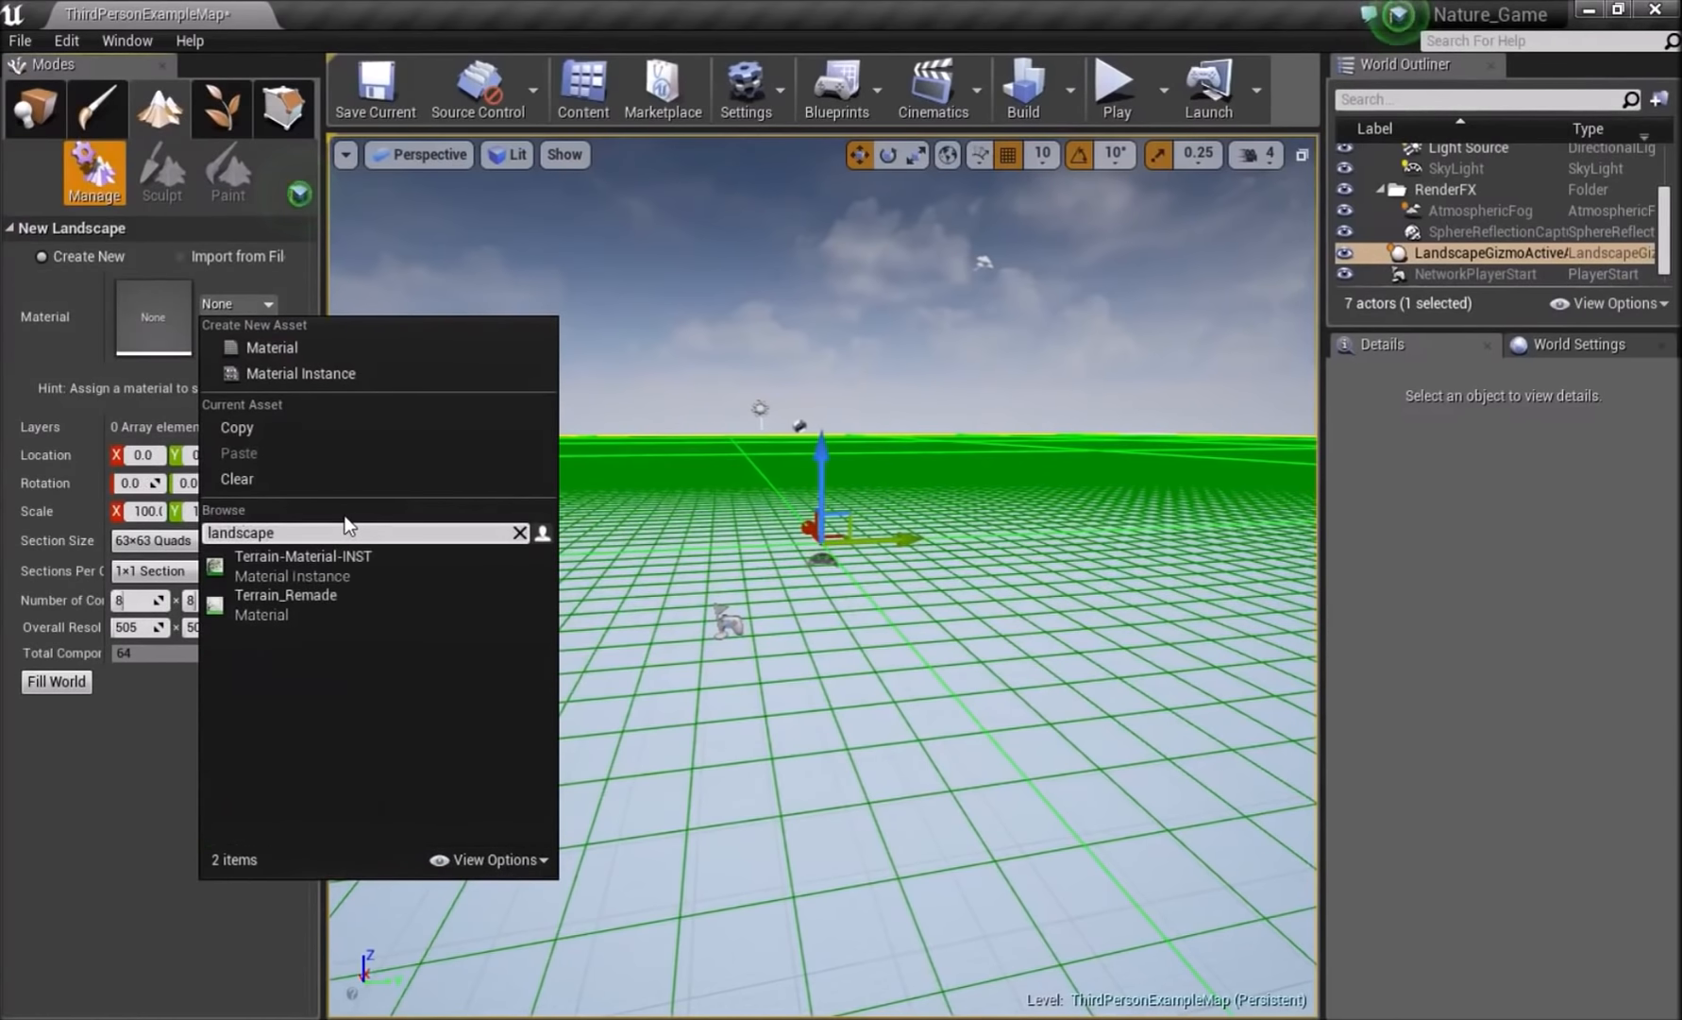
{"action": "left_click", "coordinate": [352, 557]}
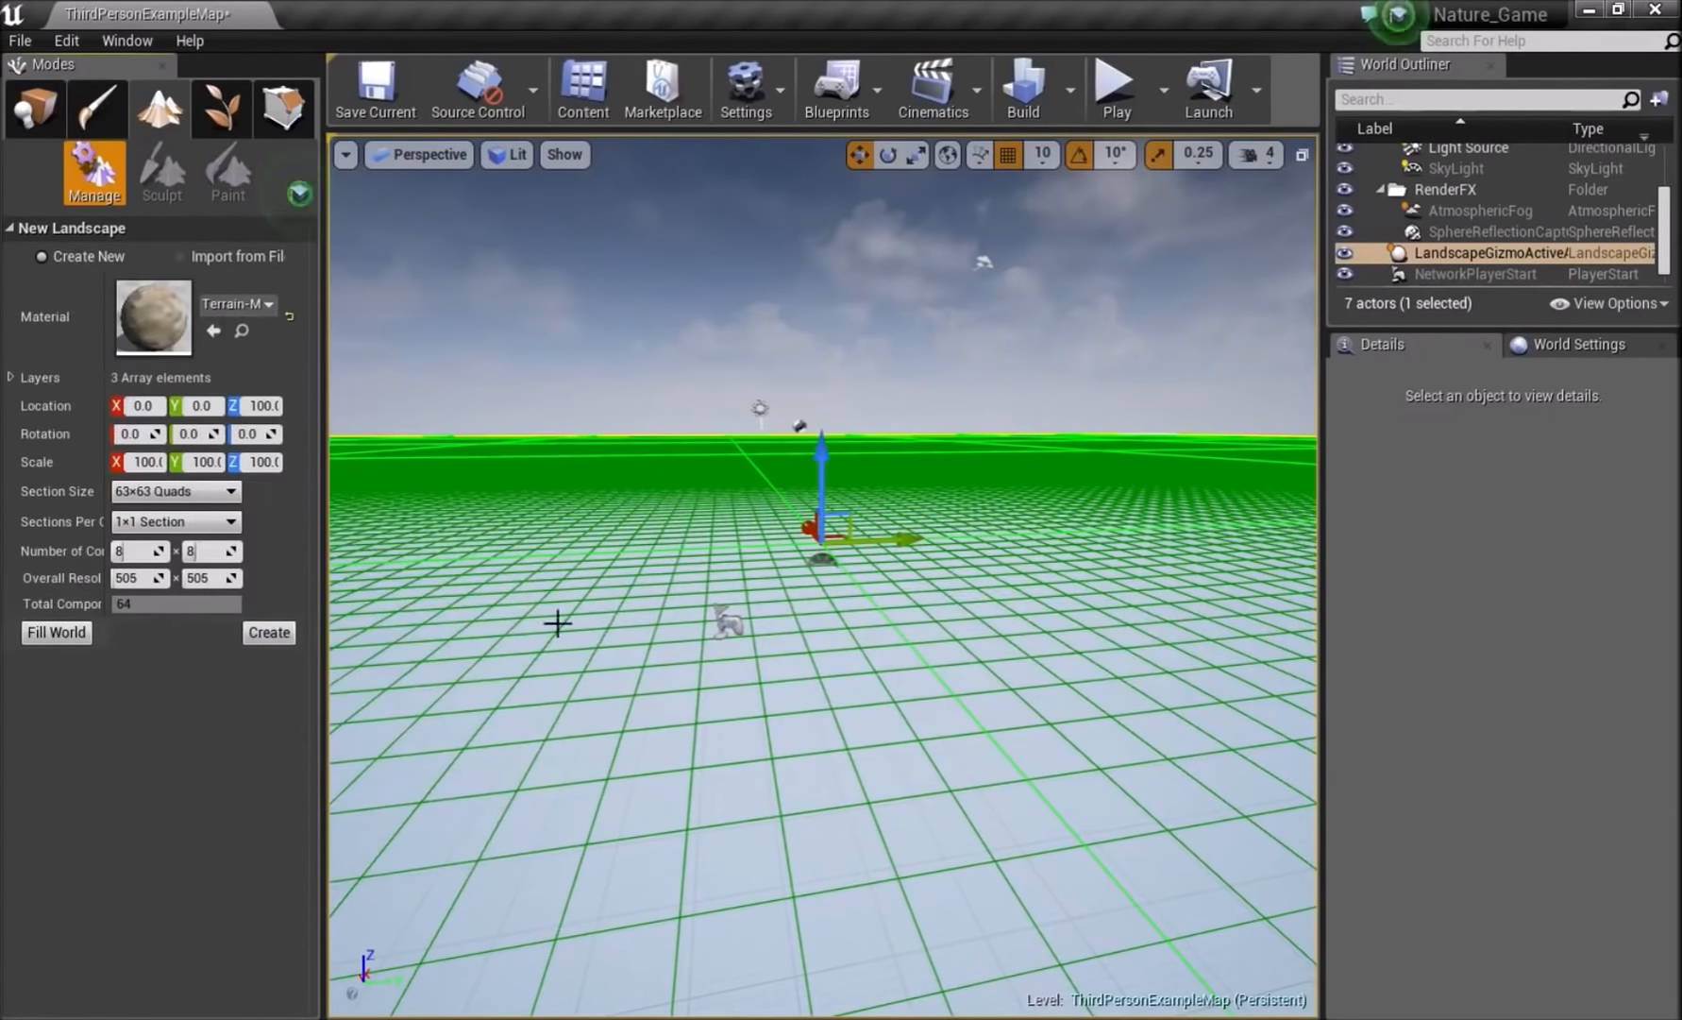
{"action": "right_click_drag", "start_coordinate": [999, 245], "coordinate": [1067, 321]}
{"action": "key", "text": "s"}
{"action": "right_click_drag", "start_coordinate": [634, 480], "coordinate": [680, 461]}
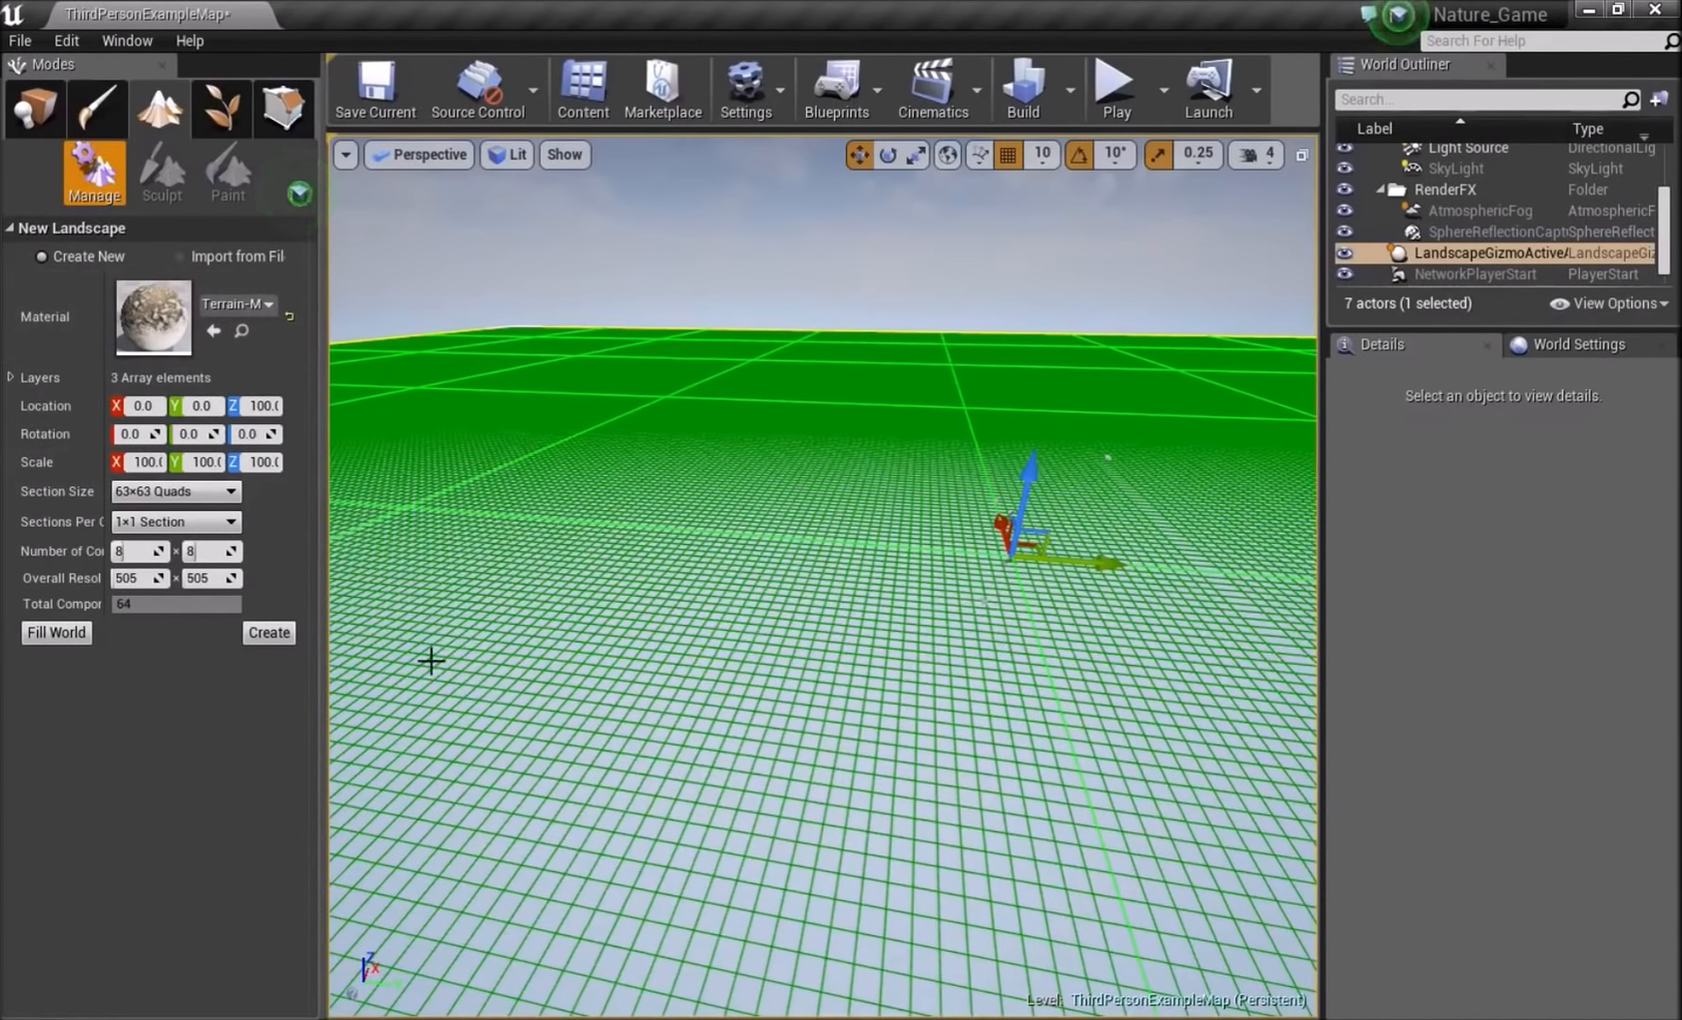
{"action": "left_click", "coordinate": [270, 632]}
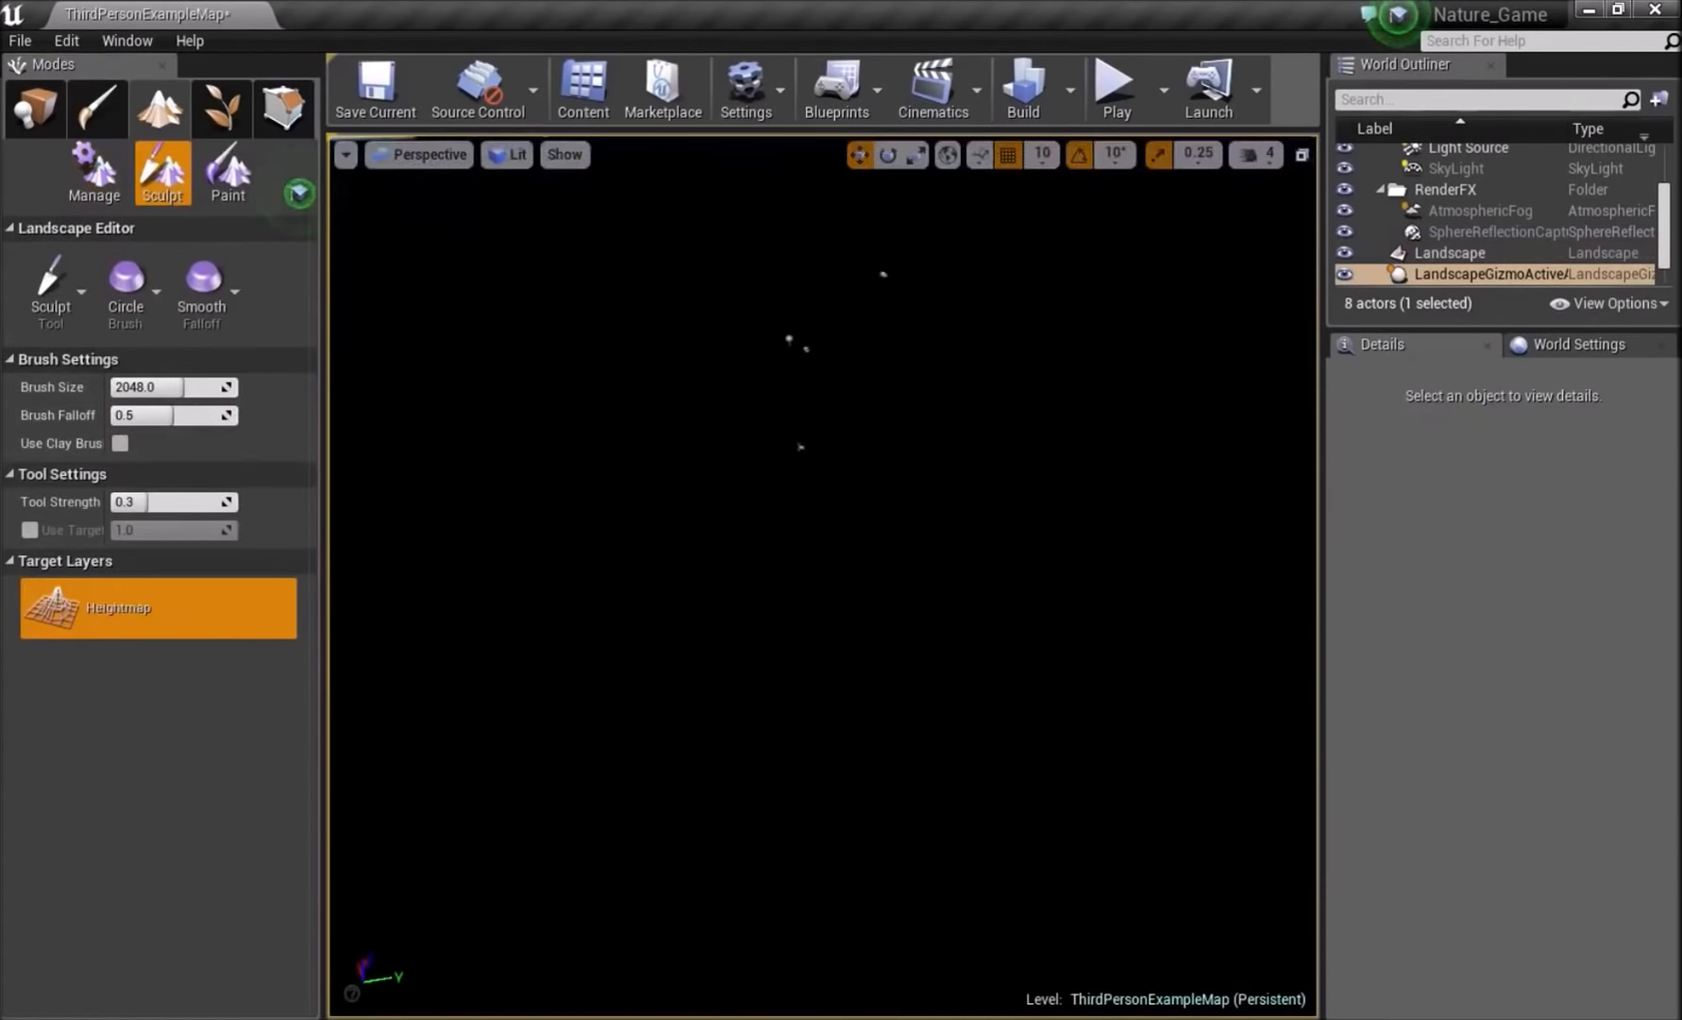
- Create layer info objects named BaseTexture_LayerInfo, GrassTexture_LayerInfo and RockLayer_LayerInfo for the three landscape paint layers
{"action": "left_click", "coordinate": [230, 179]}
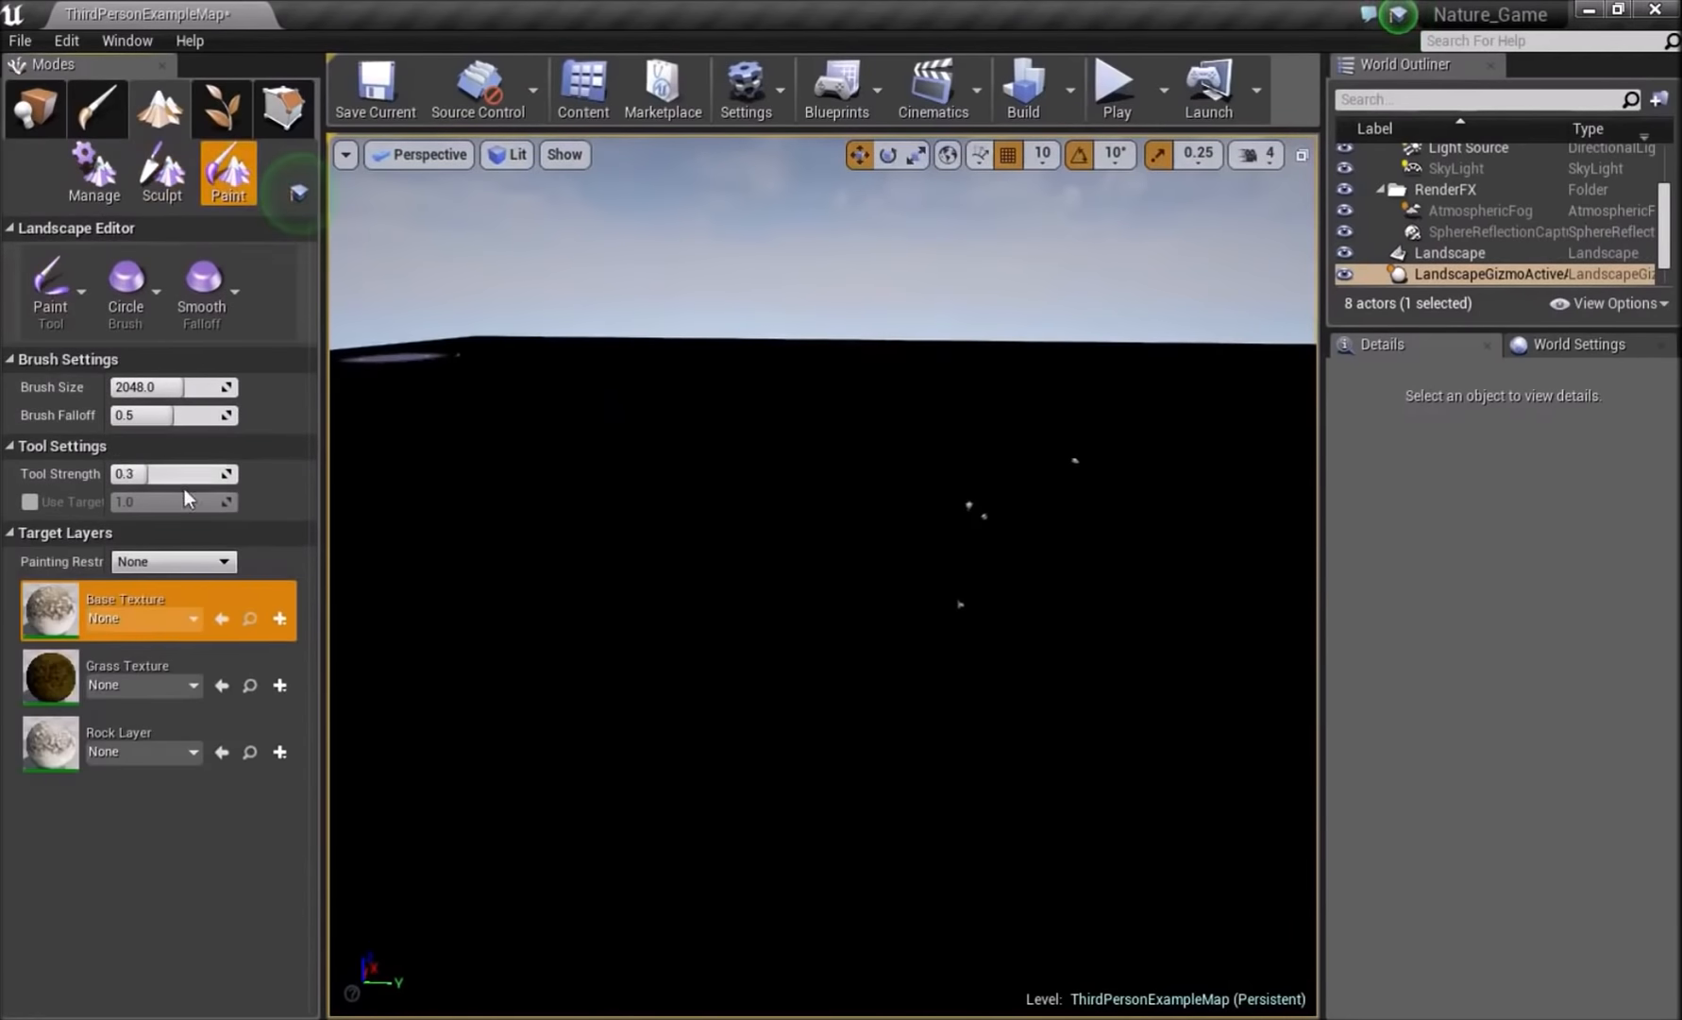
{"action": "left_click", "coordinate": [170, 619]}
{"action": "left_click", "coordinate": [189, 620]}
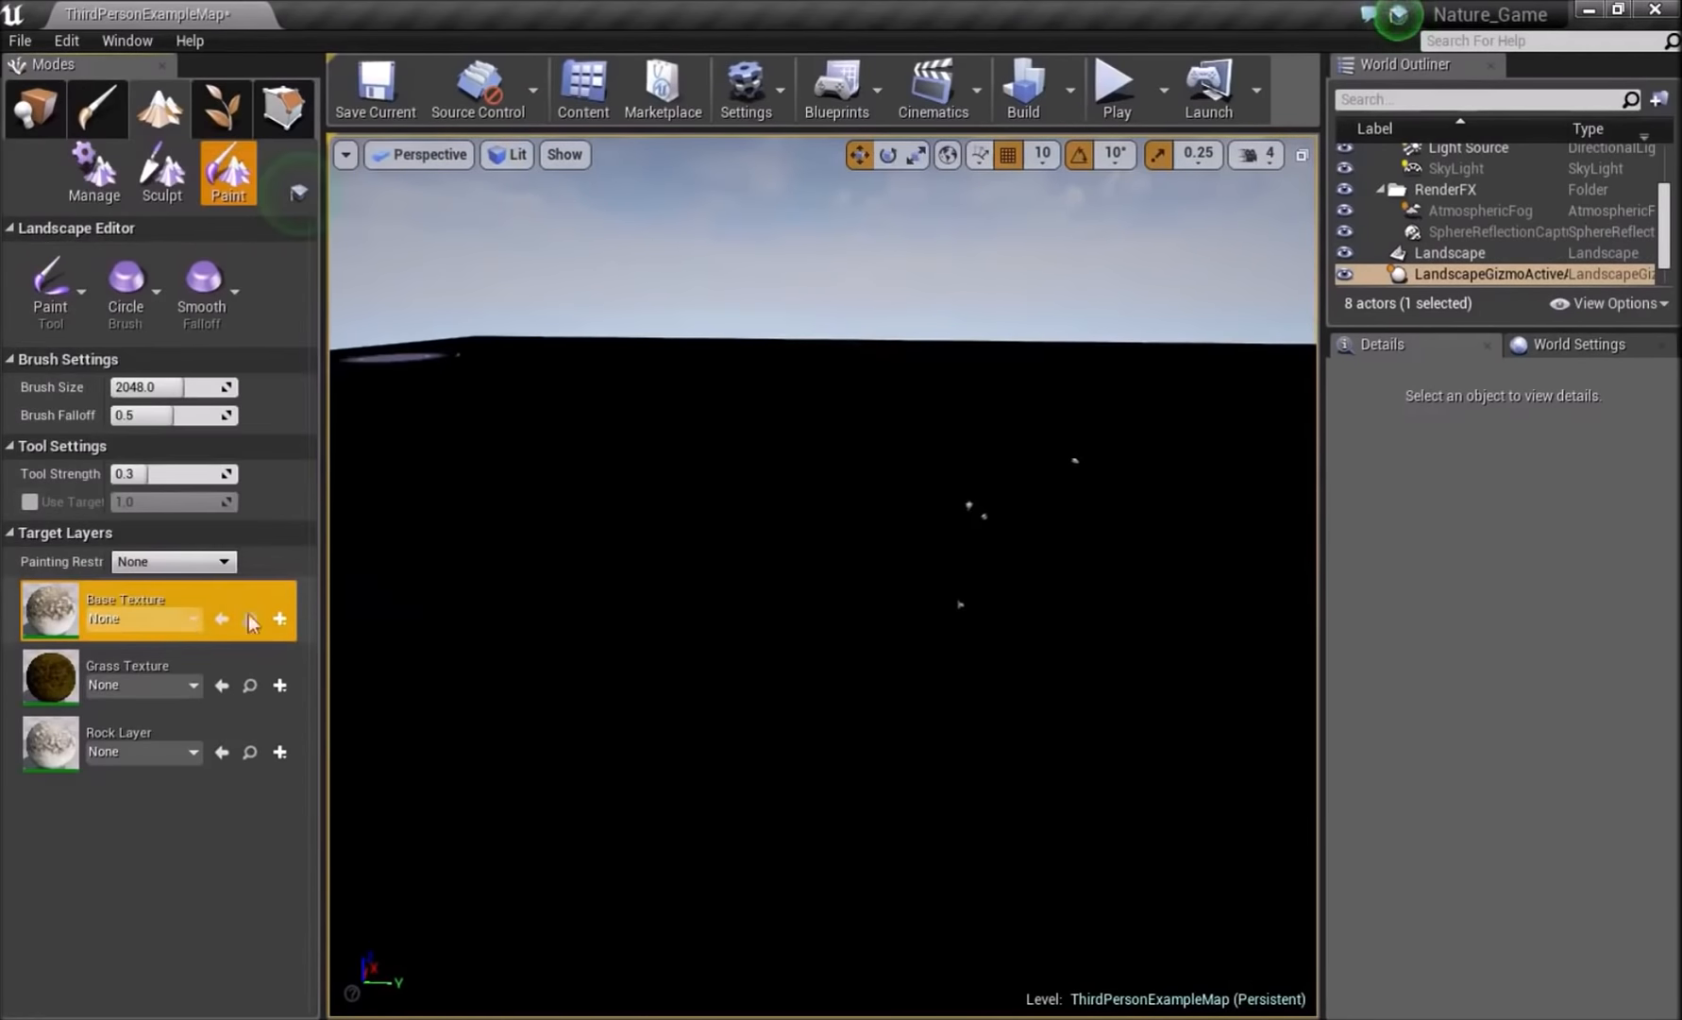
{"action": "left_click", "coordinate": [280, 619]}
{"action": "left_click", "coordinate": [363, 645]}
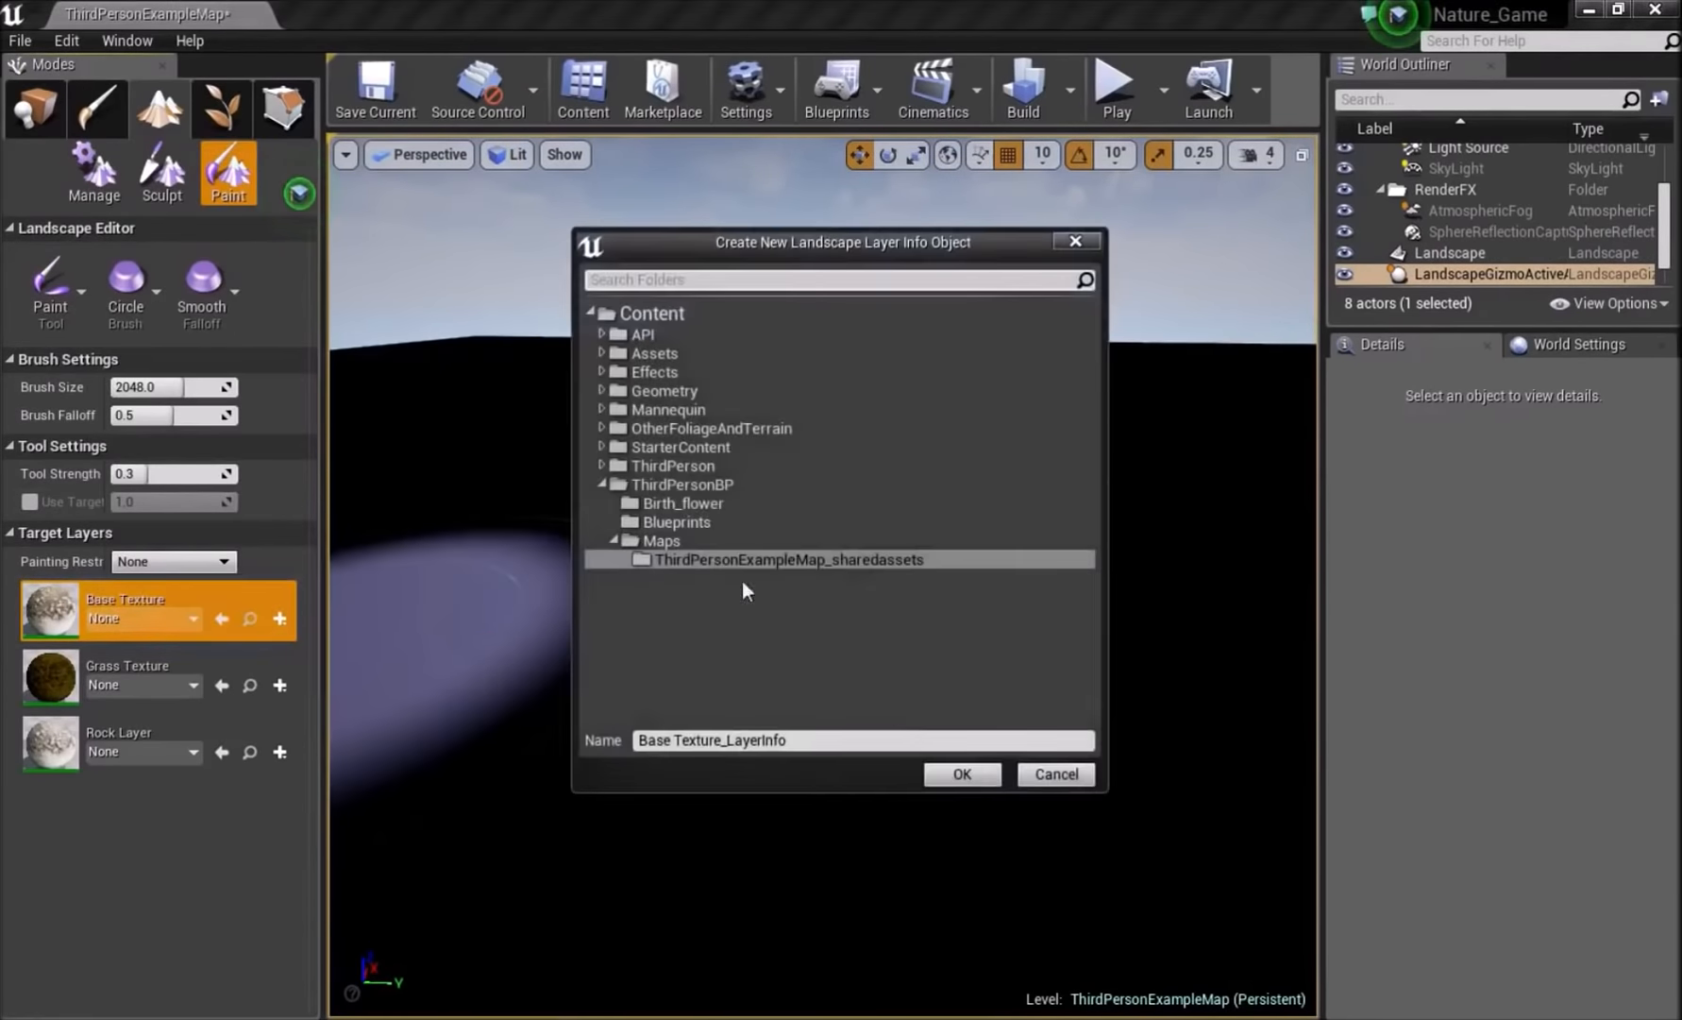
{"action": "left_click", "coordinate": [962, 774]}
{"action": "left_click", "coordinate": [1007, 574]}
{"action": "left_click", "coordinate": [673, 739]}
{"action": "key", "text": "BackSpace"}
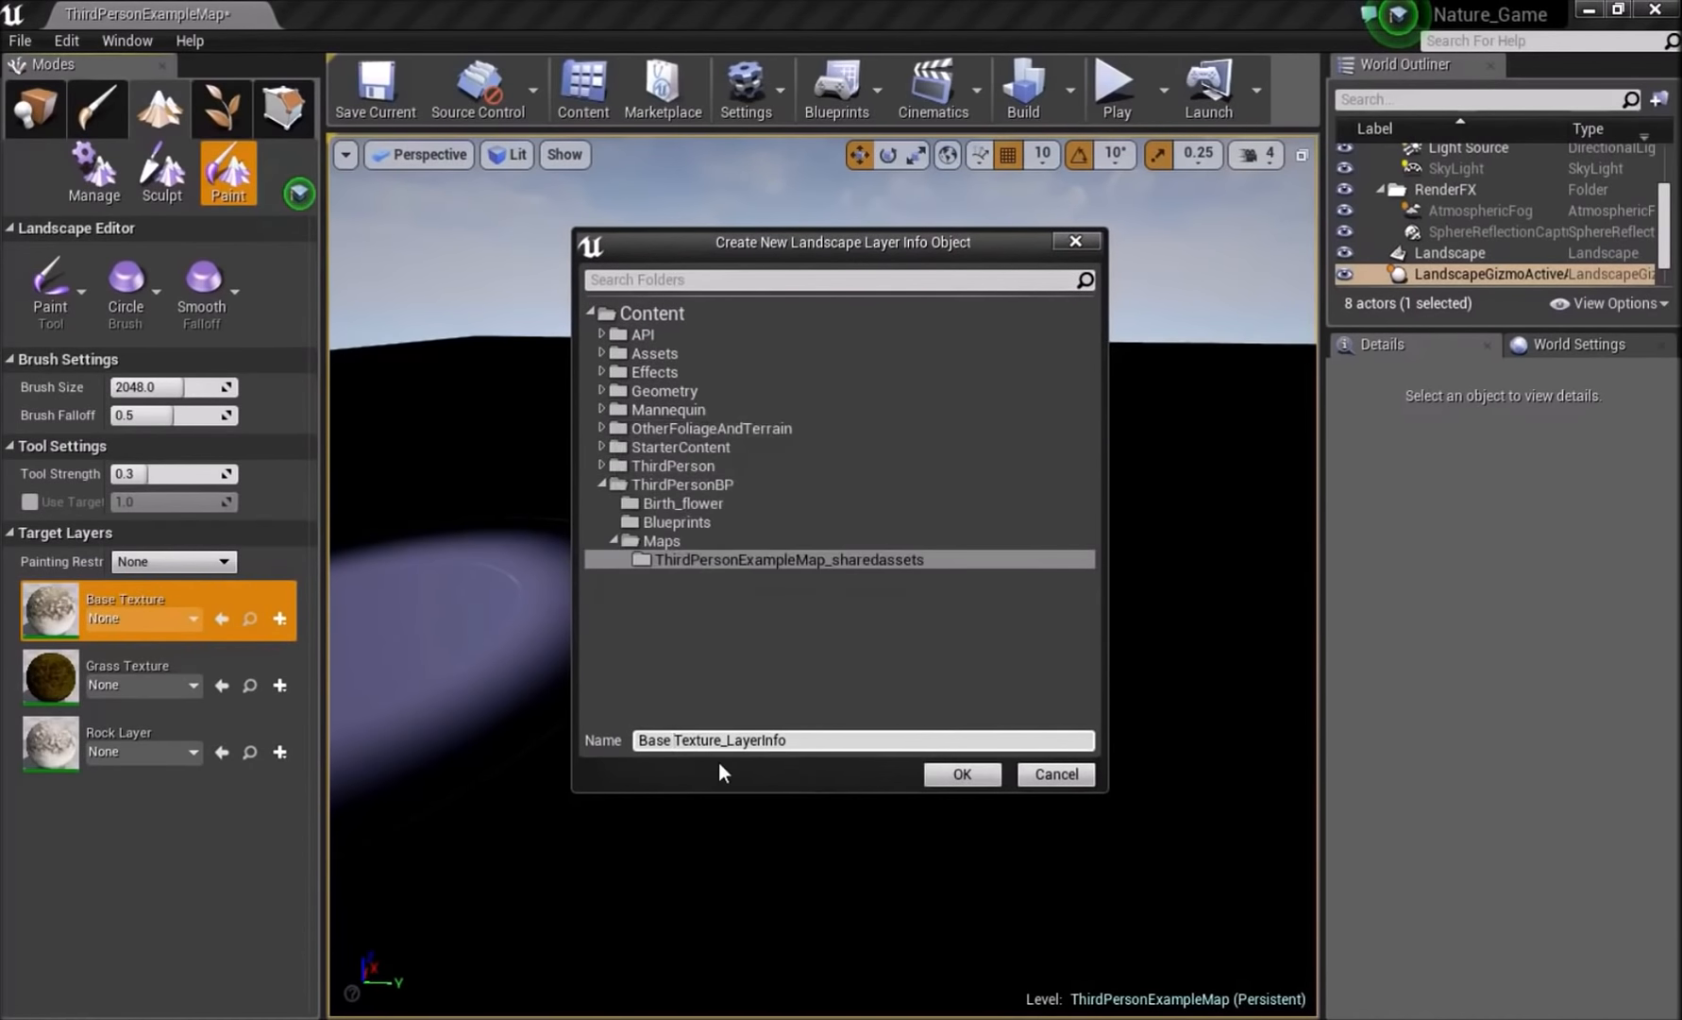
{"action": "left_click", "coordinate": [962, 774]}
{"action": "left_click", "coordinate": [141, 751]}
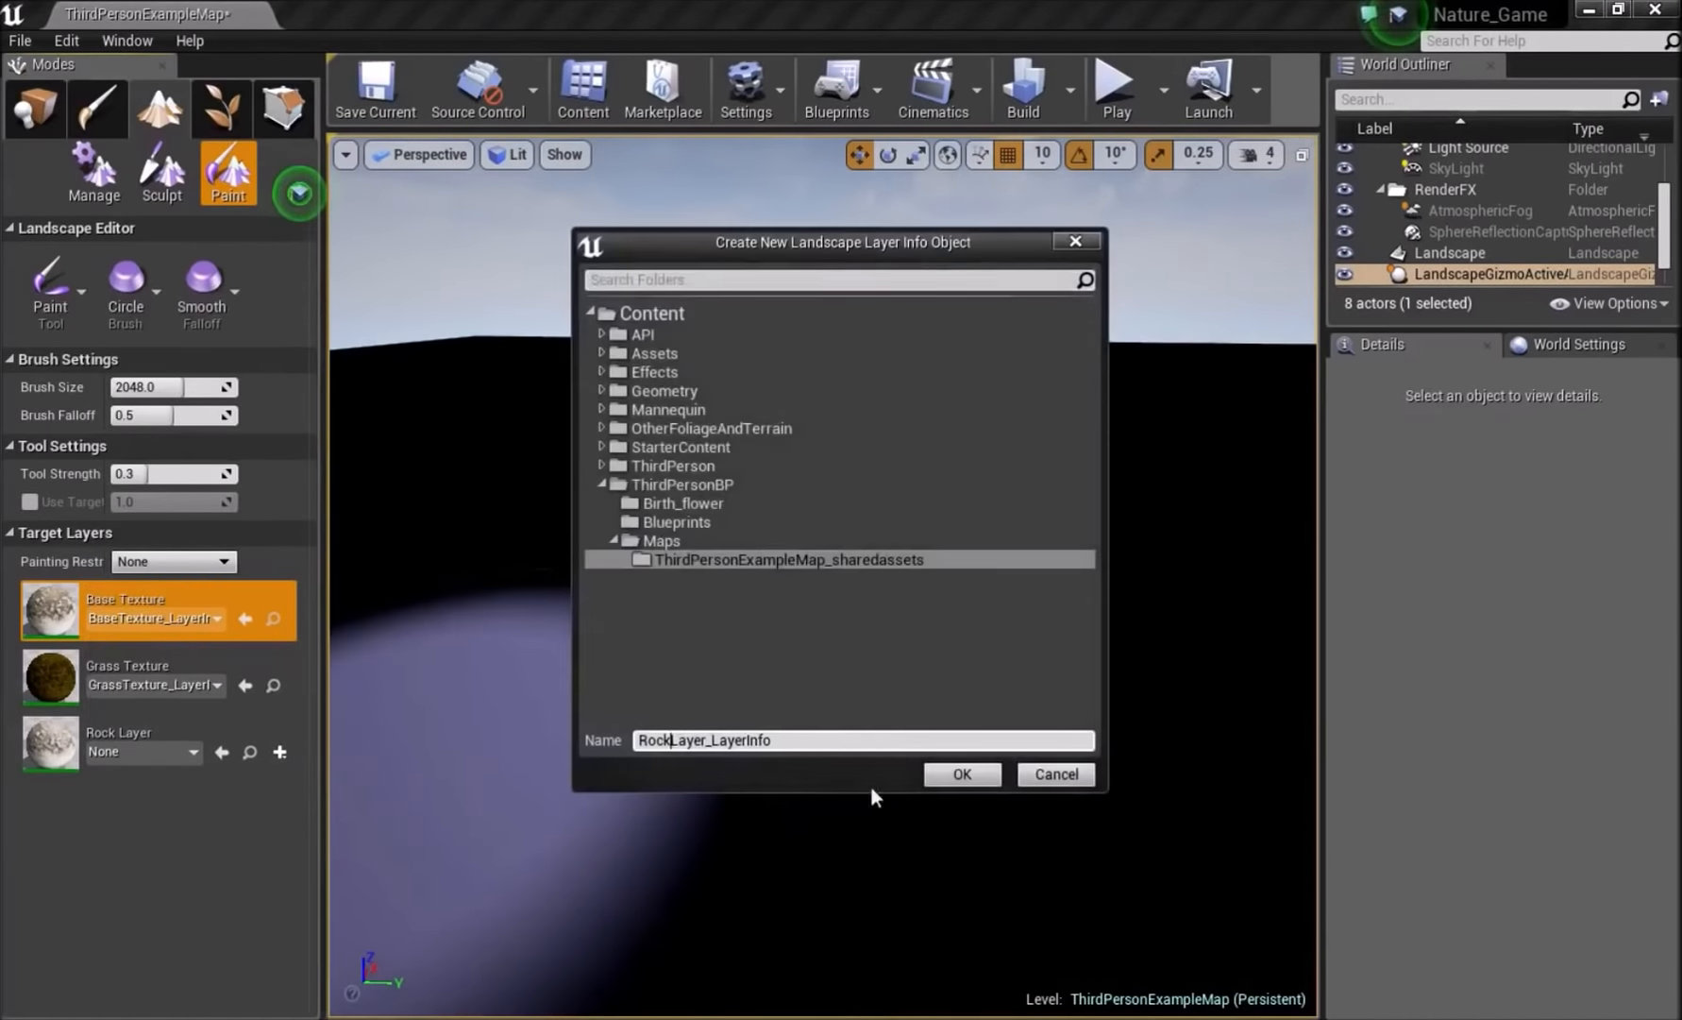
{"action": "left_click", "coordinate": [962, 775]}
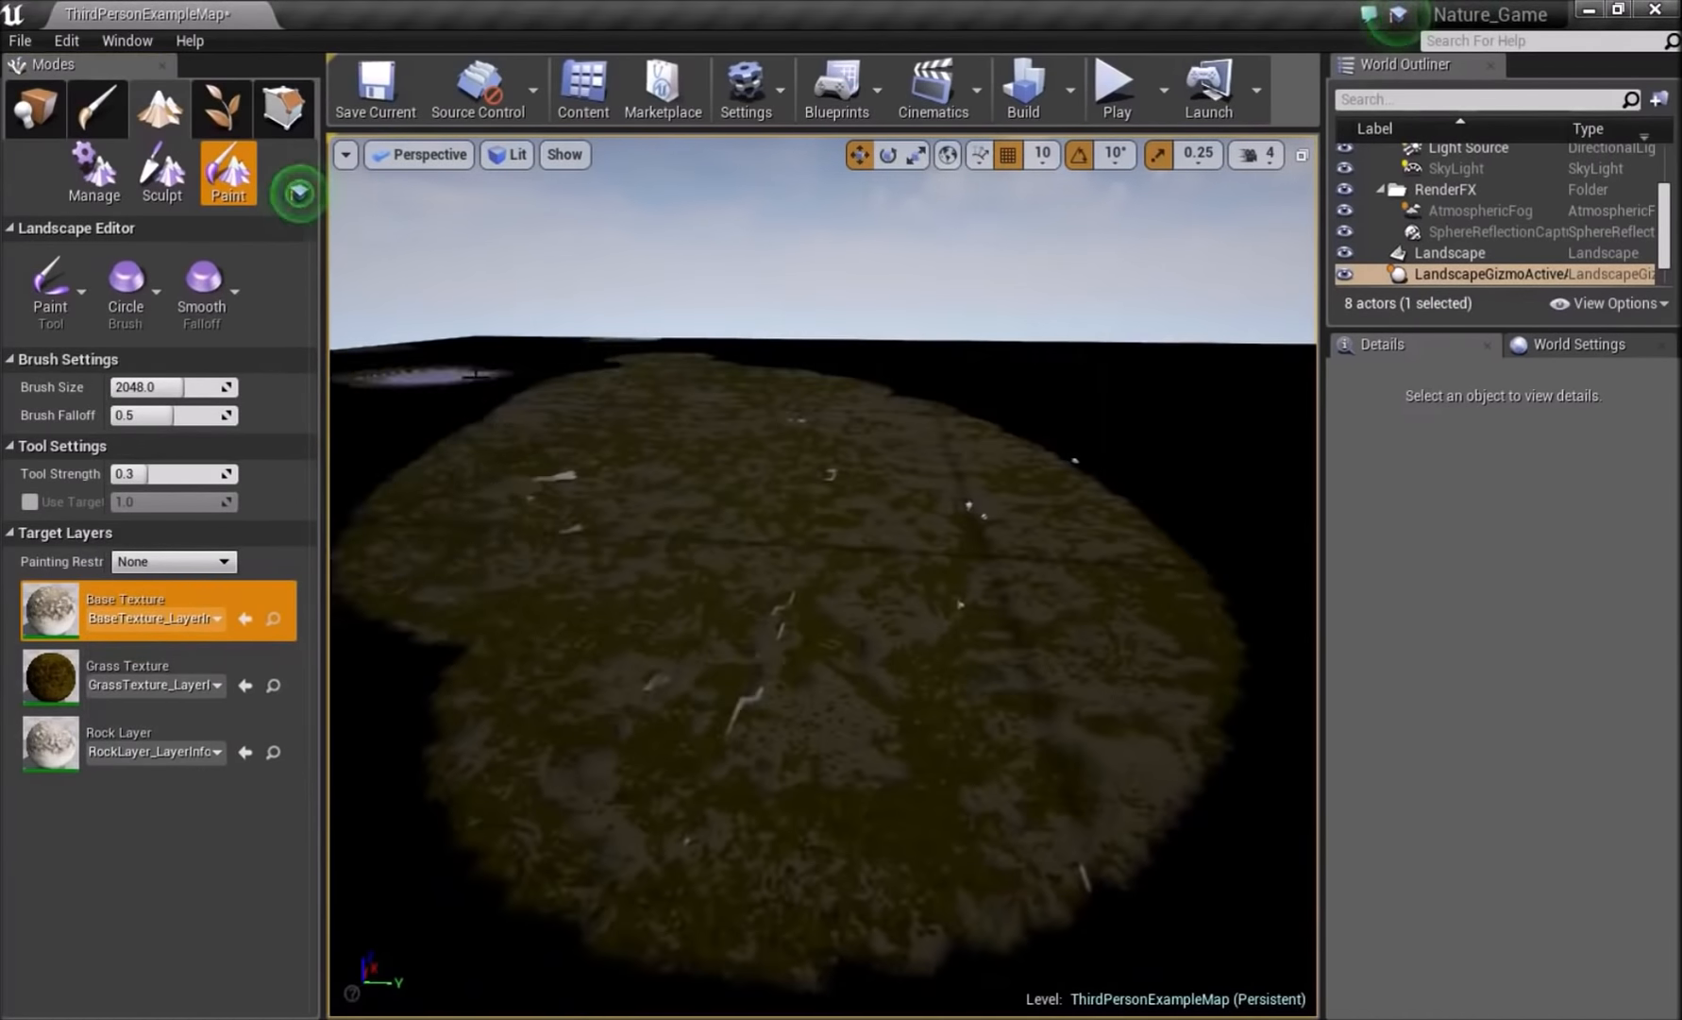
- Paint the Base Texture layer over the black landscape out to its edges, using brush size 2048 and tool strength 0.3
{"action": "mouse_move", "coordinate": [499, 322]}
{"action": "left_mouse_down"}
{"action": "mouse_move", "coordinate": [465, 349]}
{"action": "mouse_move", "coordinate": [592, 384]}
{"action": "left_mouse_up"}
{"action": "right_click_drag", "start_coordinate": [635, 391], "coordinate": [410, 397]}
{"action": "mouse_move", "coordinate": [1076, 386]}
{"action": "left_mouse_down"}
{"action": "mouse_move", "coordinate": [806, 480]}
{"action": "mouse_move", "coordinate": [1015, 316]}
{"action": "mouse_move", "coordinate": [787, 288]}
{"action": "left_mouse_up"}
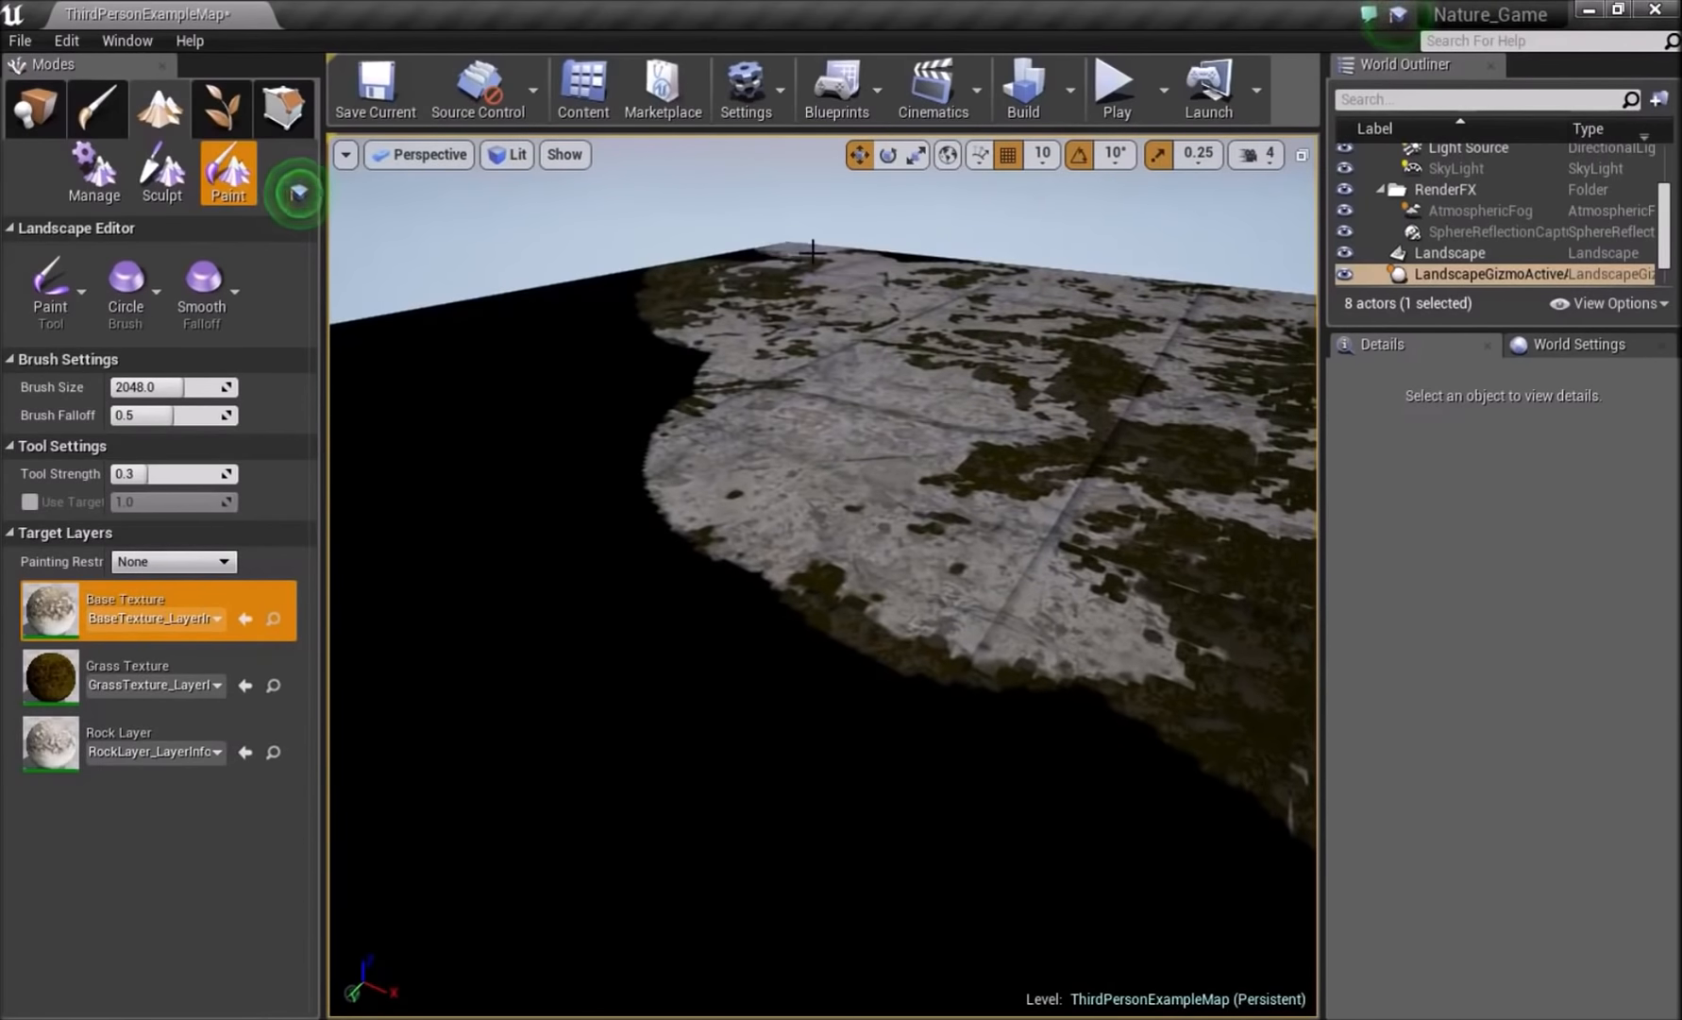
{"action": "mouse_move", "coordinate": [881, 268]}
{"action": "left_mouse_down"}
{"action": "mouse_move", "coordinate": [620, 356]}
{"action": "mouse_move", "coordinate": [482, 324]}
{"action": "left_mouse_up"}
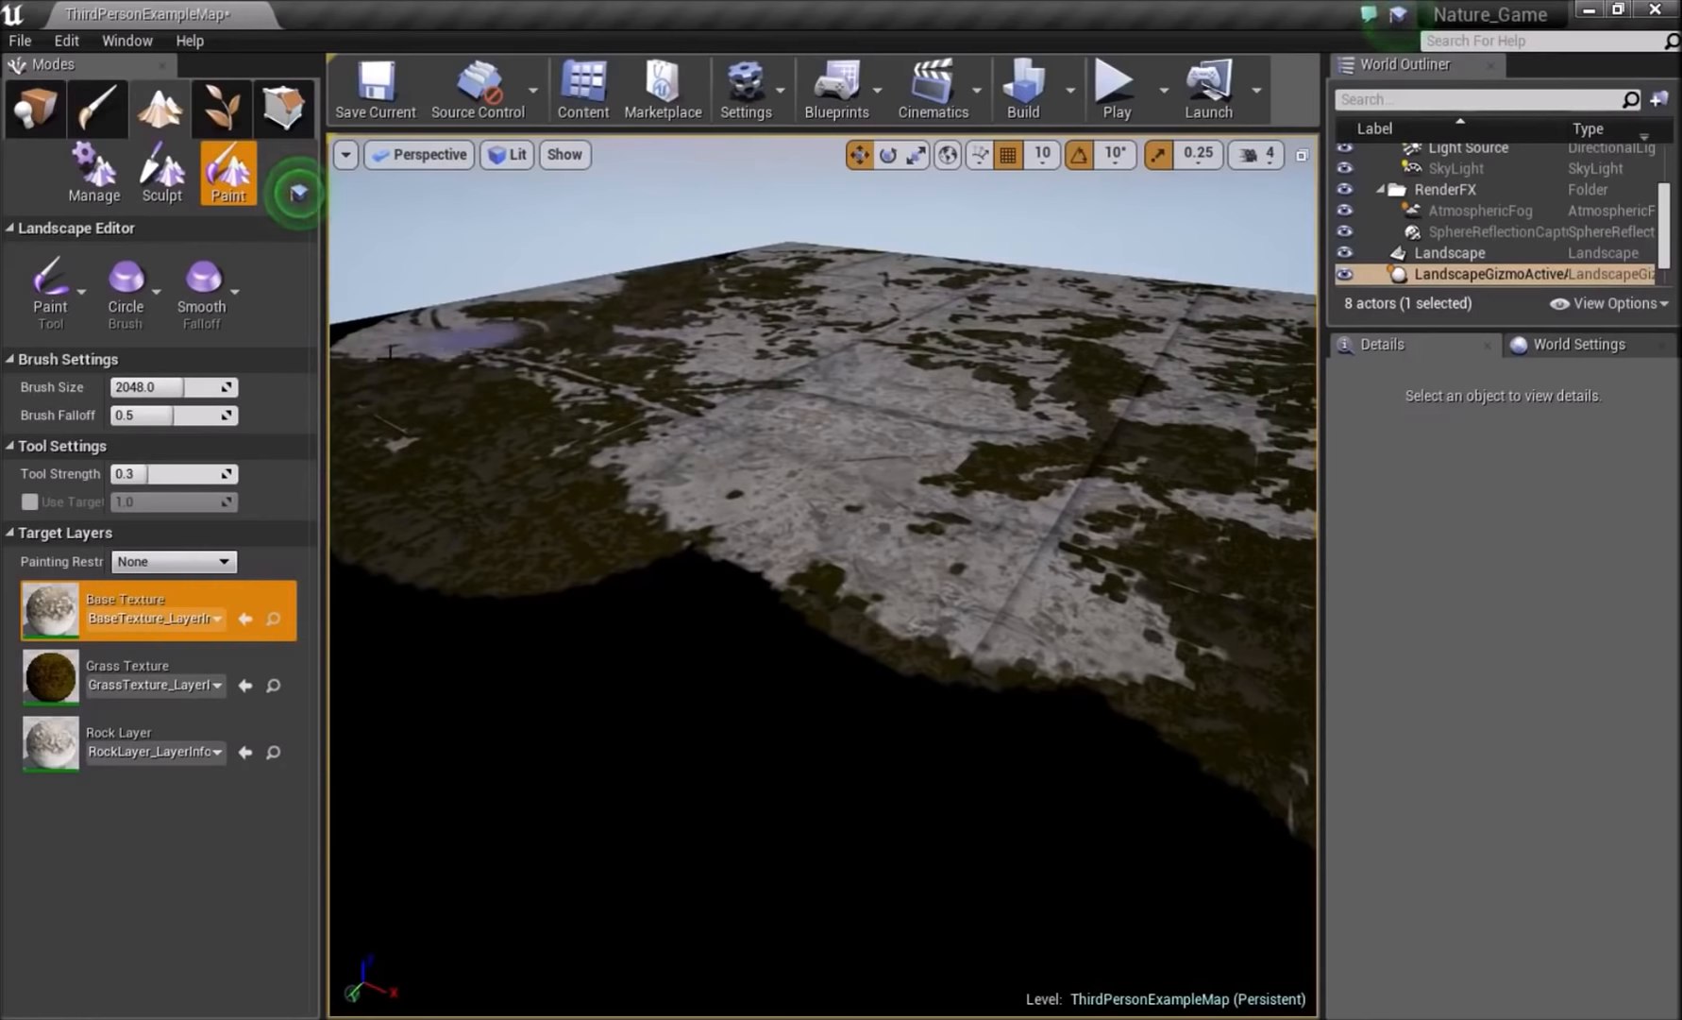
{"action": "right_click_drag", "start_coordinate": [567, 434], "coordinate": [363, 434]}
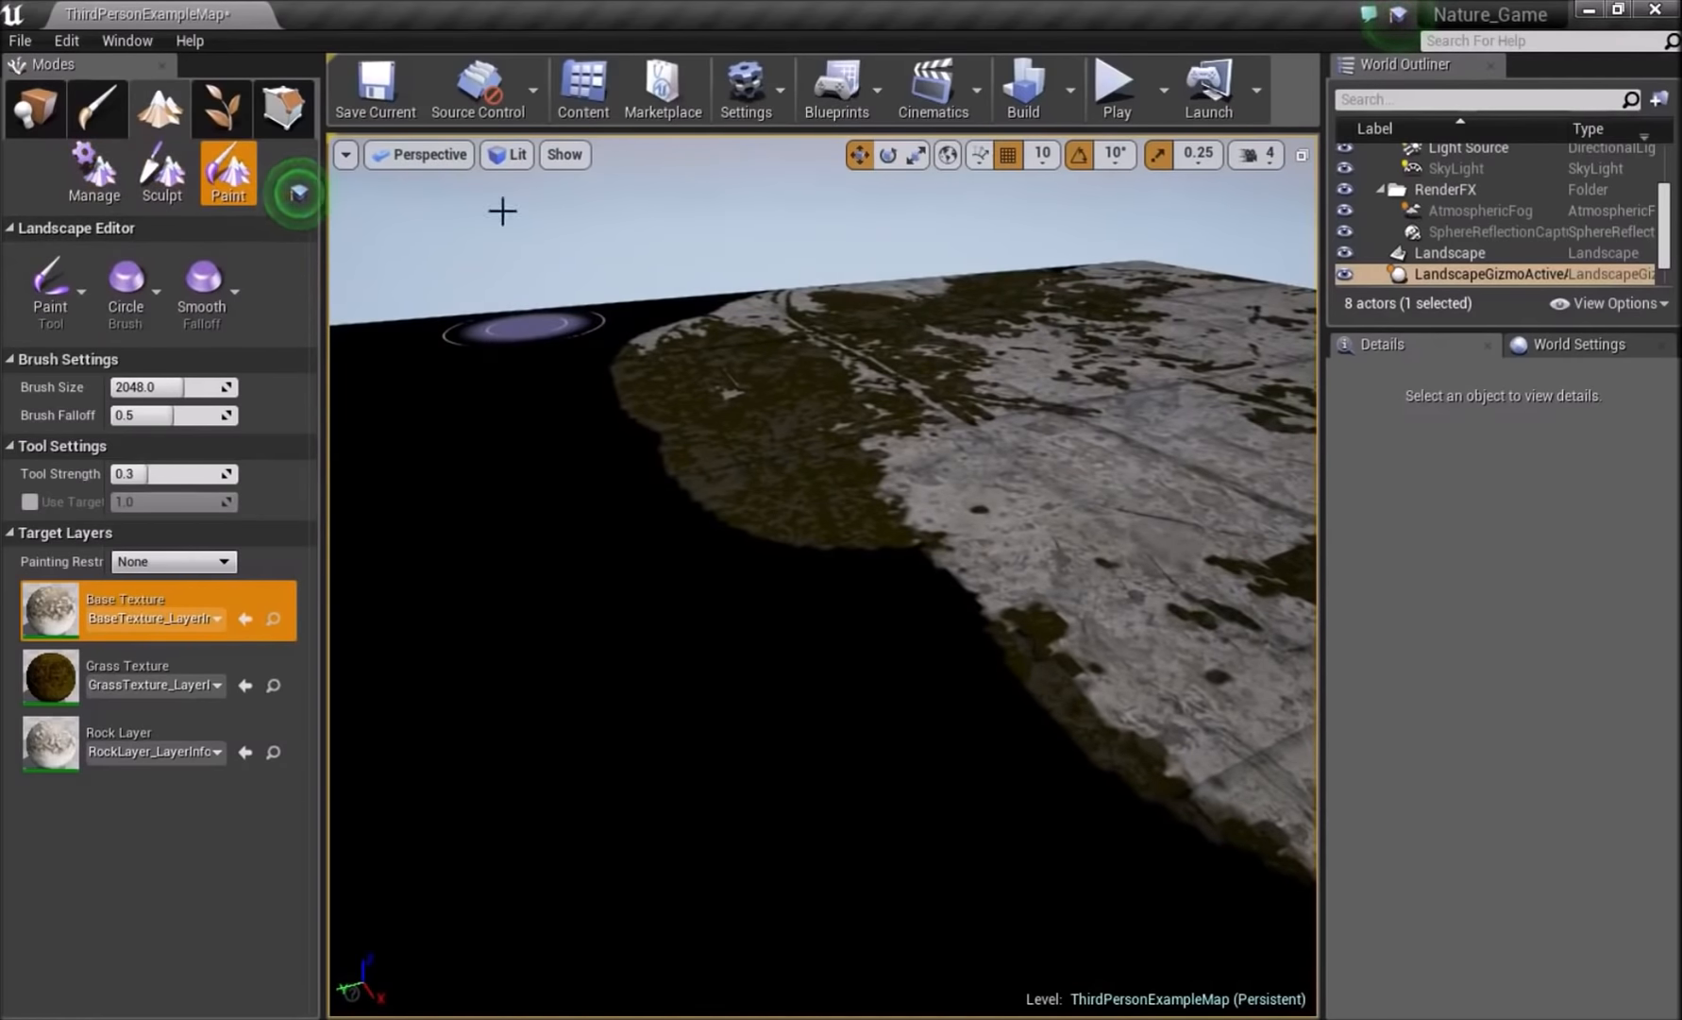
{"action": "right_click_drag", "start_coordinate": [820, 346], "coordinate": [699, 345]}
{"action": "mouse_move", "coordinate": [815, 347]}
{"action": "left_mouse_down"}
{"action": "mouse_move", "coordinate": [676, 385]}
{"action": "mouse_move", "coordinate": [942, 259]}
{"action": "left_mouse_up"}
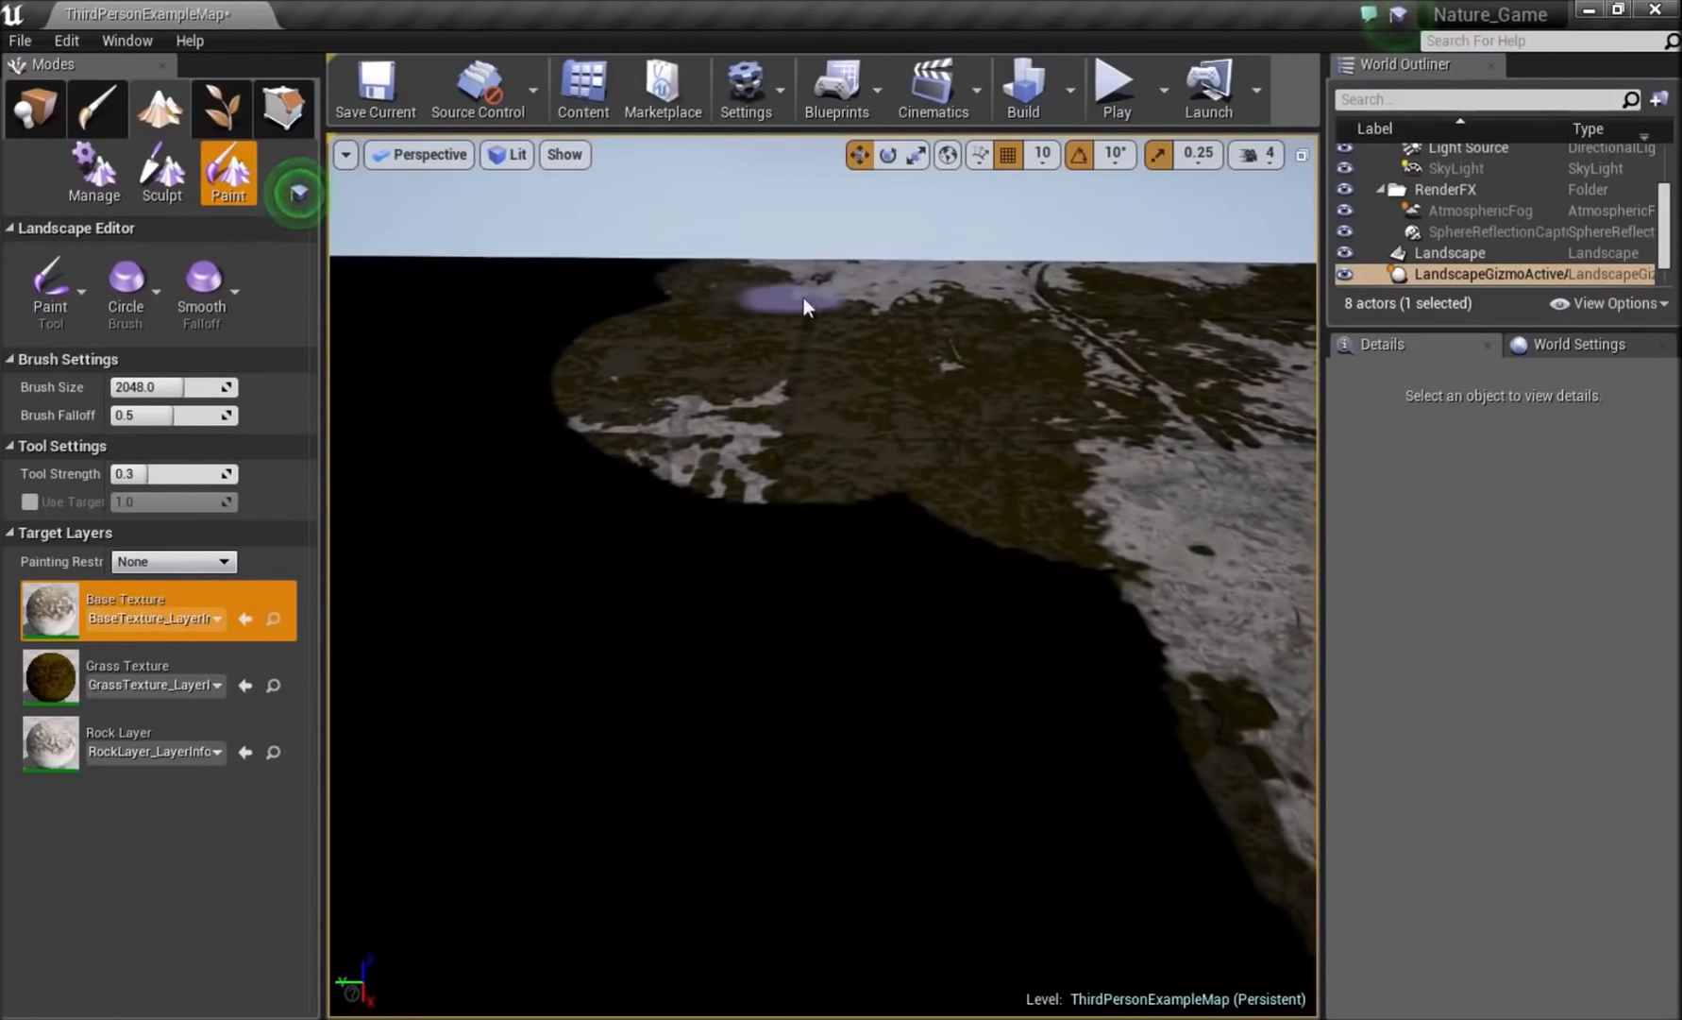
{"action": "mouse_move", "coordinate": [627, 257]}
{"action": "left_mouse_down"}
{"action": "mouse_move", "coordinate": [415, 276]}
{"action": "mouse_move", "coordinate": [575, 342]}
{"action": "mouse_move", "coordinate": [403, 465]}
{"action": "left_mouse_up"}
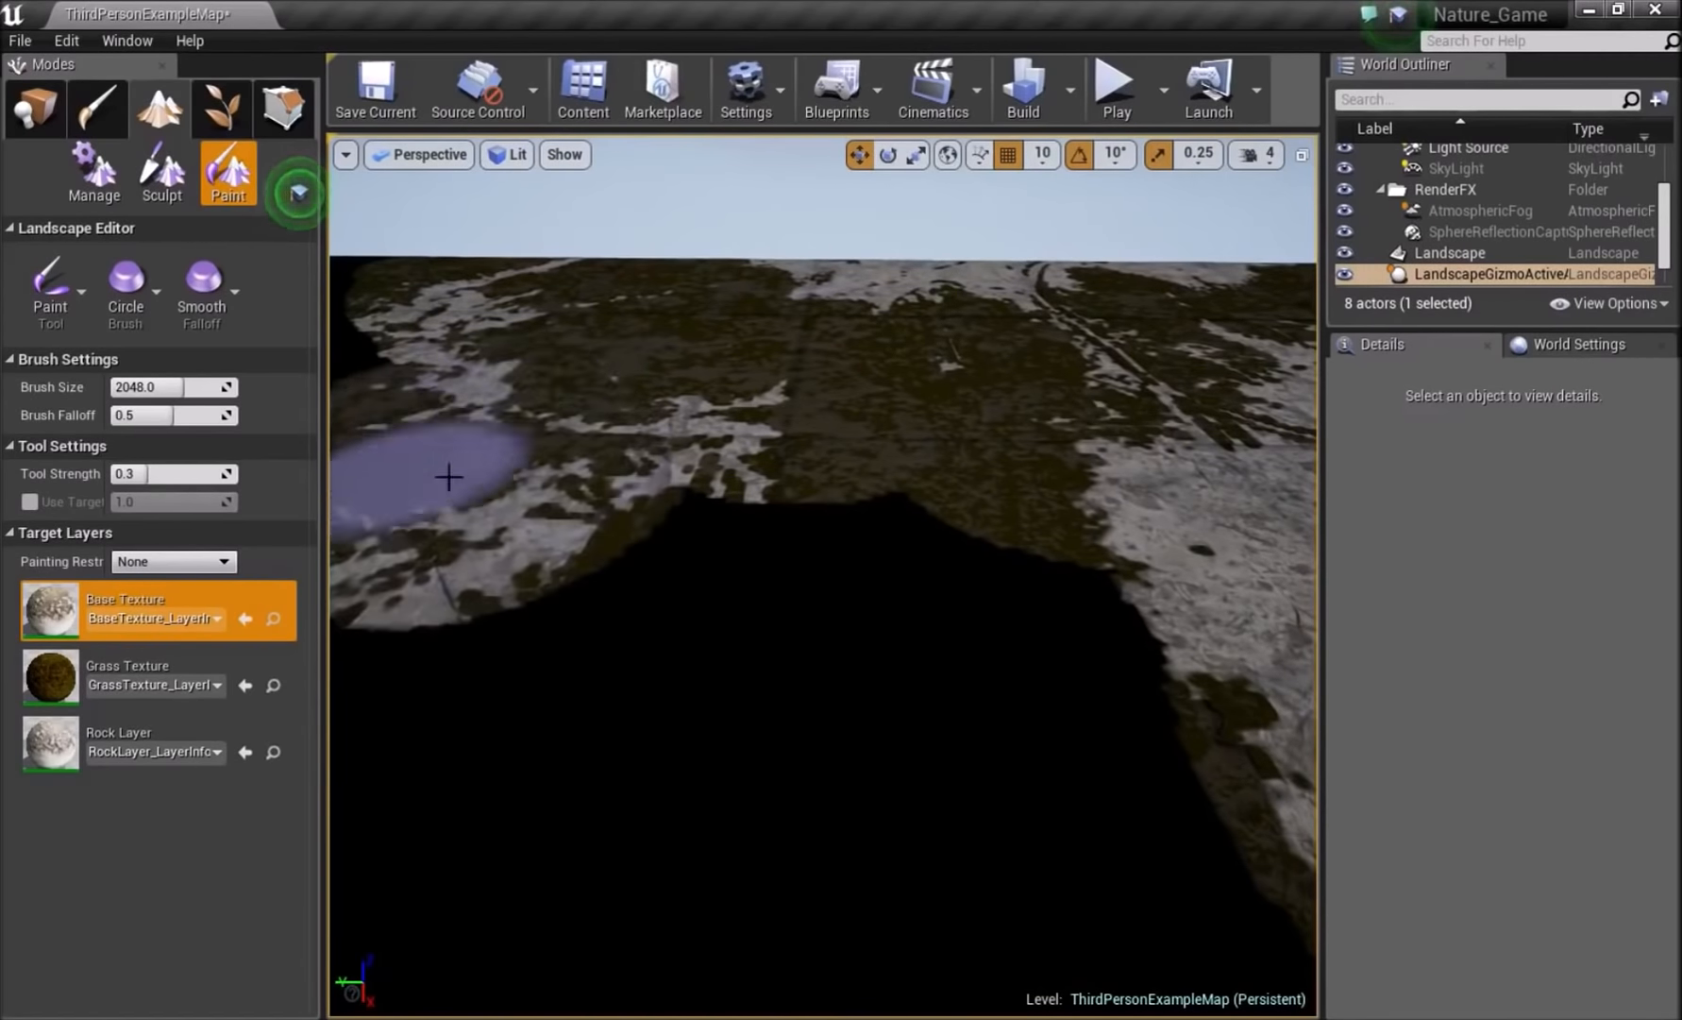
{"action": "right_click_drag", "start_coordinate": [406, 463], "coordinate": [217, 444]}
{"action": "mouse_move", "coordinate": [734, 387]}
{"action": "left_mouse_down"}
{"action": "mouse_move", "coordinate": [746, 453]}
{"action": "mouse_move", "coordinate": [792, 350]}
{"action": "left_mouse_up"}
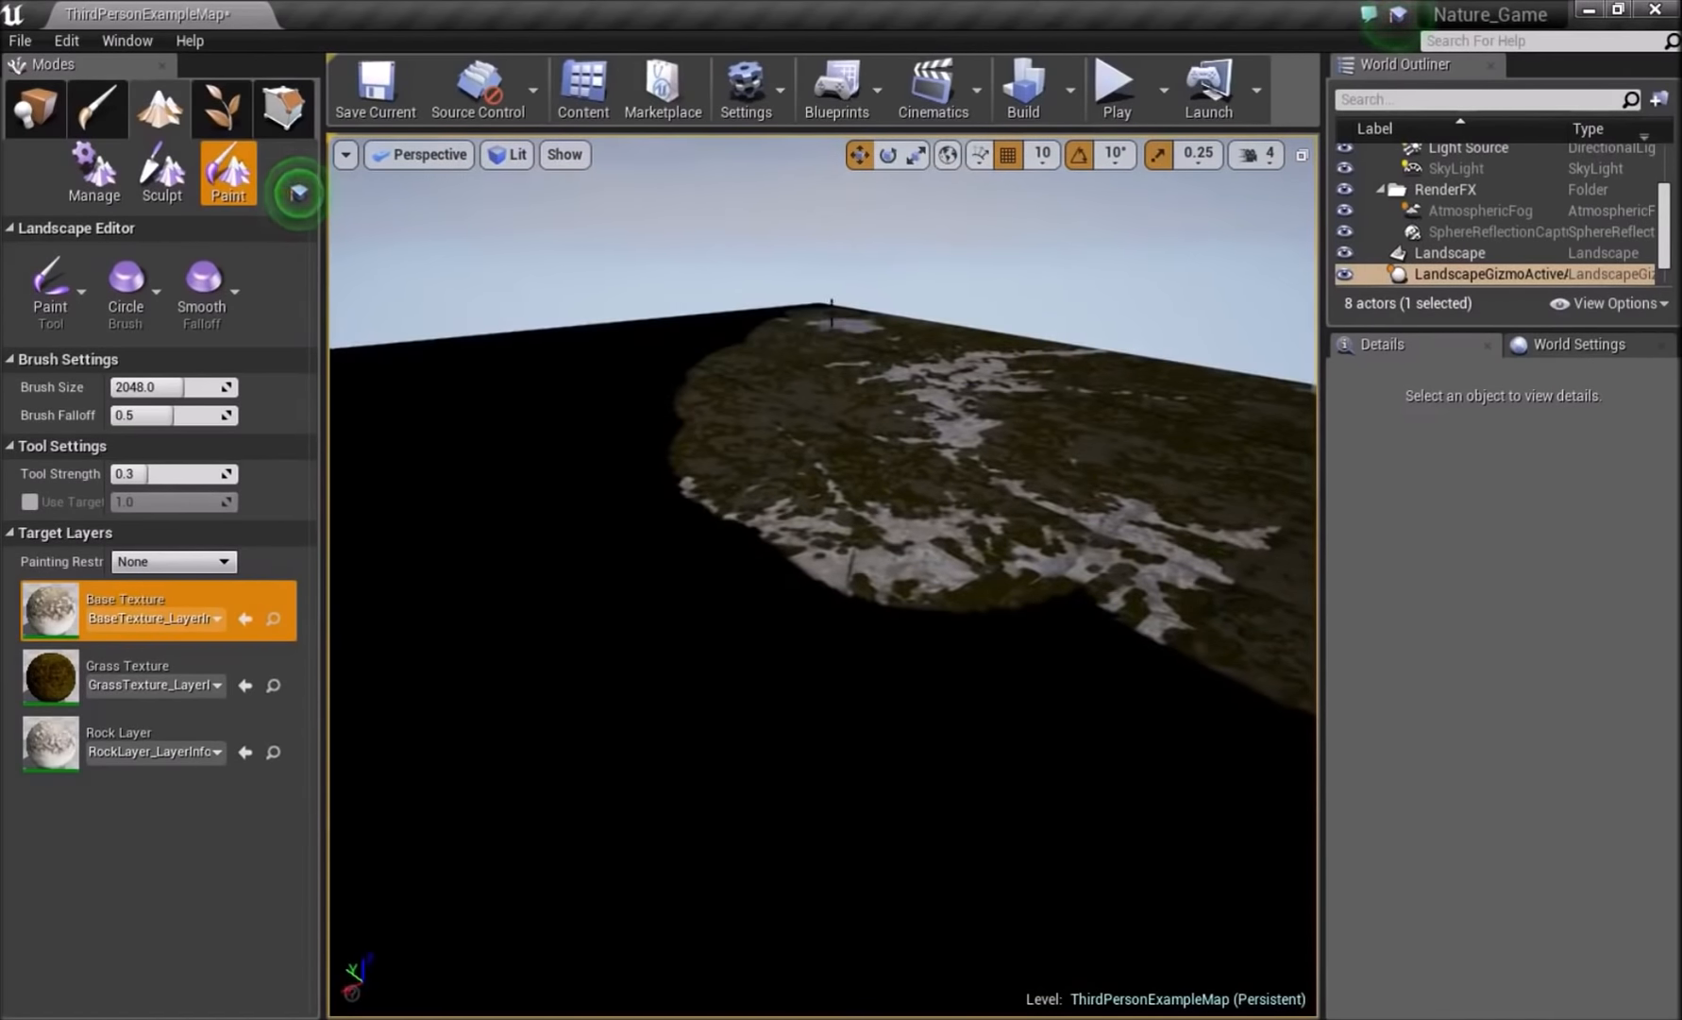
{"action": "mouse_move", "coordinate": [645, 406]}
{"action": "left_mouse_down"}
{"action": "mouse_move", "coordinate": [733, 345]}
{"action": "mouse_move", "coordinate": [451, 442]}
{"action": "mouse_move", "coordinate": [721, 480]}
{"action": "mouse_move", "coordinate": [859, 811]}
{"action": "mouse_move", "coordinate": [919, 841]}
{"action": "left_mouse_up"}
{"action": "right_click_drag", "start_coordinate": [919, 841], "coordinate": [1161, 831]}
{"action": "mouse_move", "coordinate": [744, 635]}
{"action": "left_mouse_down"}
{"action": "mouse_move", "coordinate": [932, 699]}
{"action": "mouse_move", "coordinate": [561, 626]}
{"action": "left_mouse_up"}
{"action": "right_click_drag", "start_coordinate": [561, 626], "coordinate": [849, 717]}
{"action": "scroll", "coordinate": [909, 384], "scroll_direction": "down", "scroll_amount": 5}
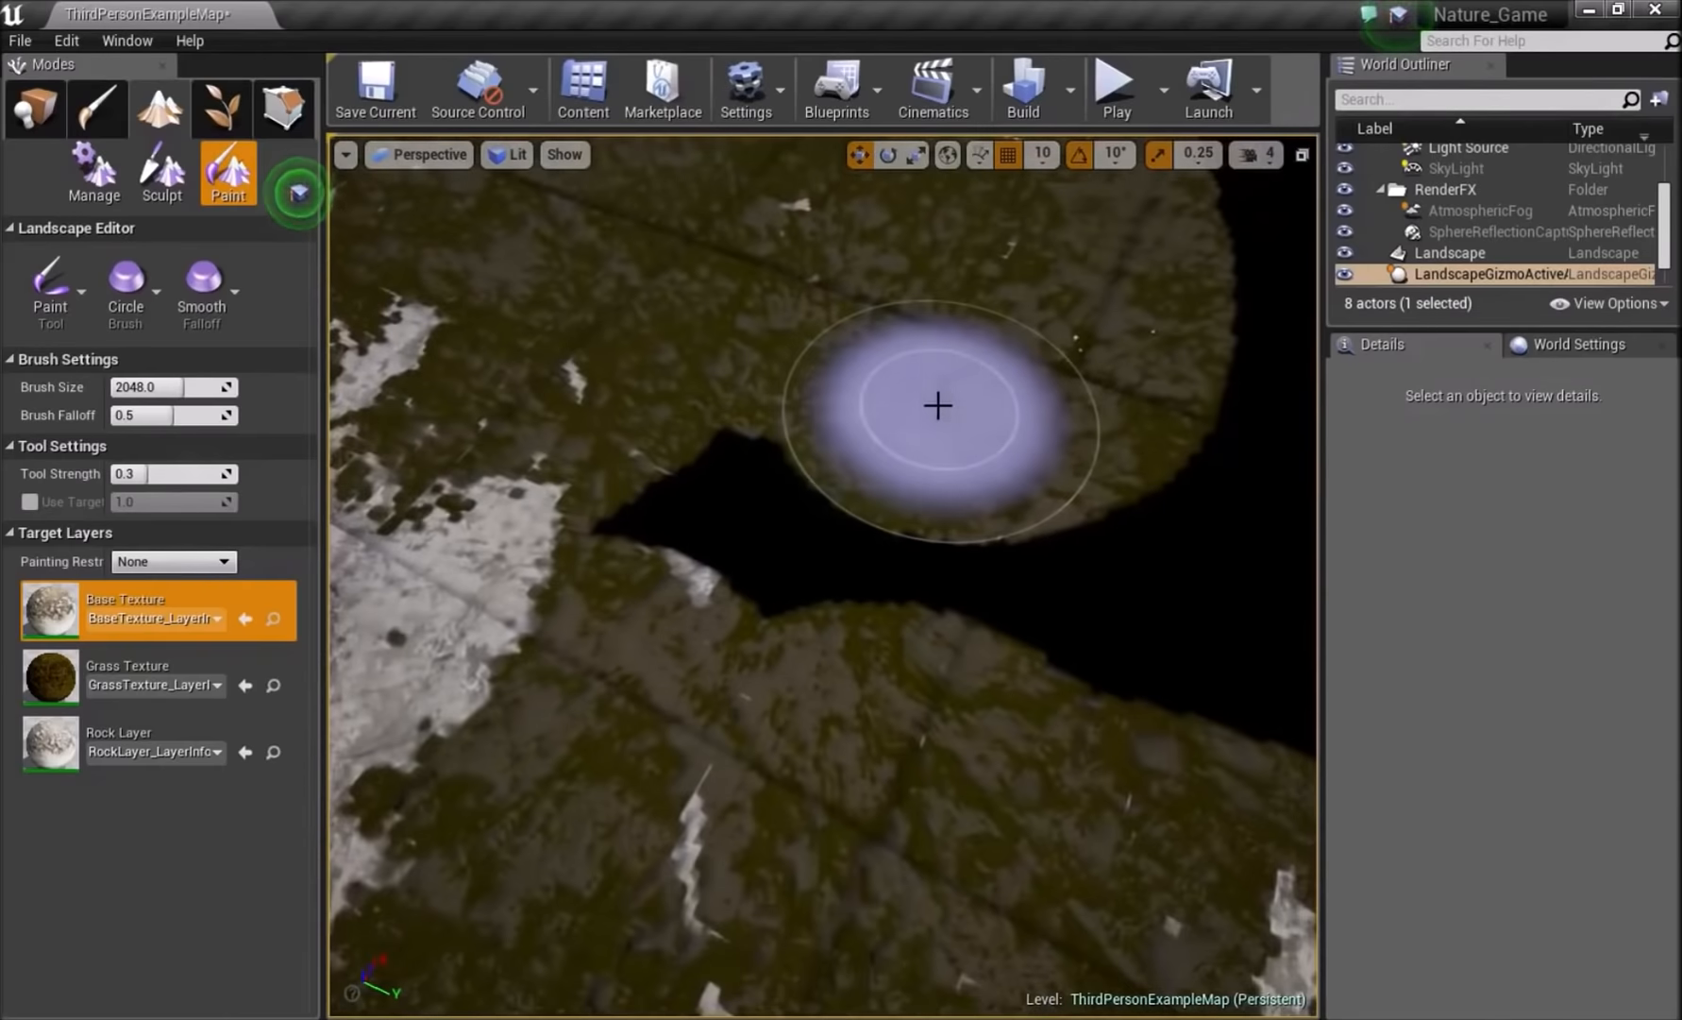
{"action": "mouse_move", "coordinate": [966, 405]}
{"action": "right_mouse_down"}
{"action": "mouse_move", "coordinate": [925, 311]}
{"action": "mouse_move", "coordinate": [684, 798]}
{"action": "right_mouse_up"}
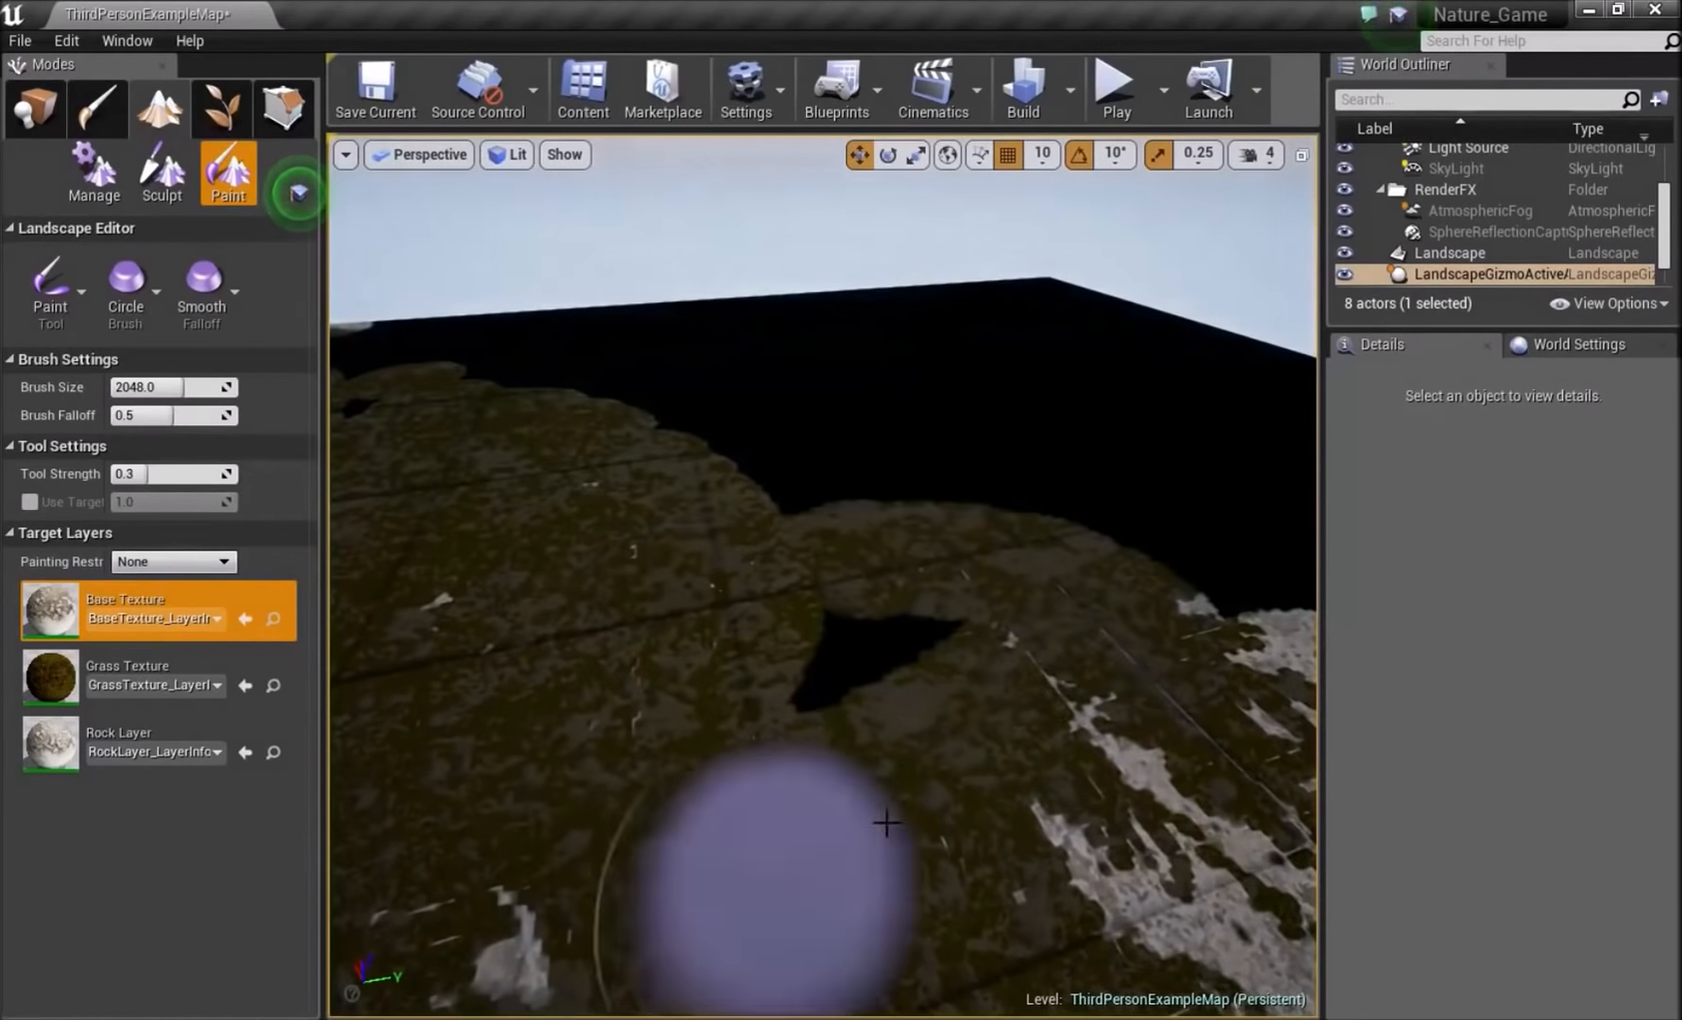
{"action": "mouse_move", "coordinate": [864, 559]}
{"action": "left_mouse_down"}
{"action": "mouse_move", "coordinate": [645, 619]}
{"action": "mouse_move", "coordinate": [416, 440]}
{"action": "mouse_move", "coordinate": [509, 340]}
{"action": "mouse_move", "coordinate": [666, 334]}
{"action": "left_mouse_up"}
{"action": "right_click_drag", "start_coordinate": [666, 334], "coordinate": [406, 314]}
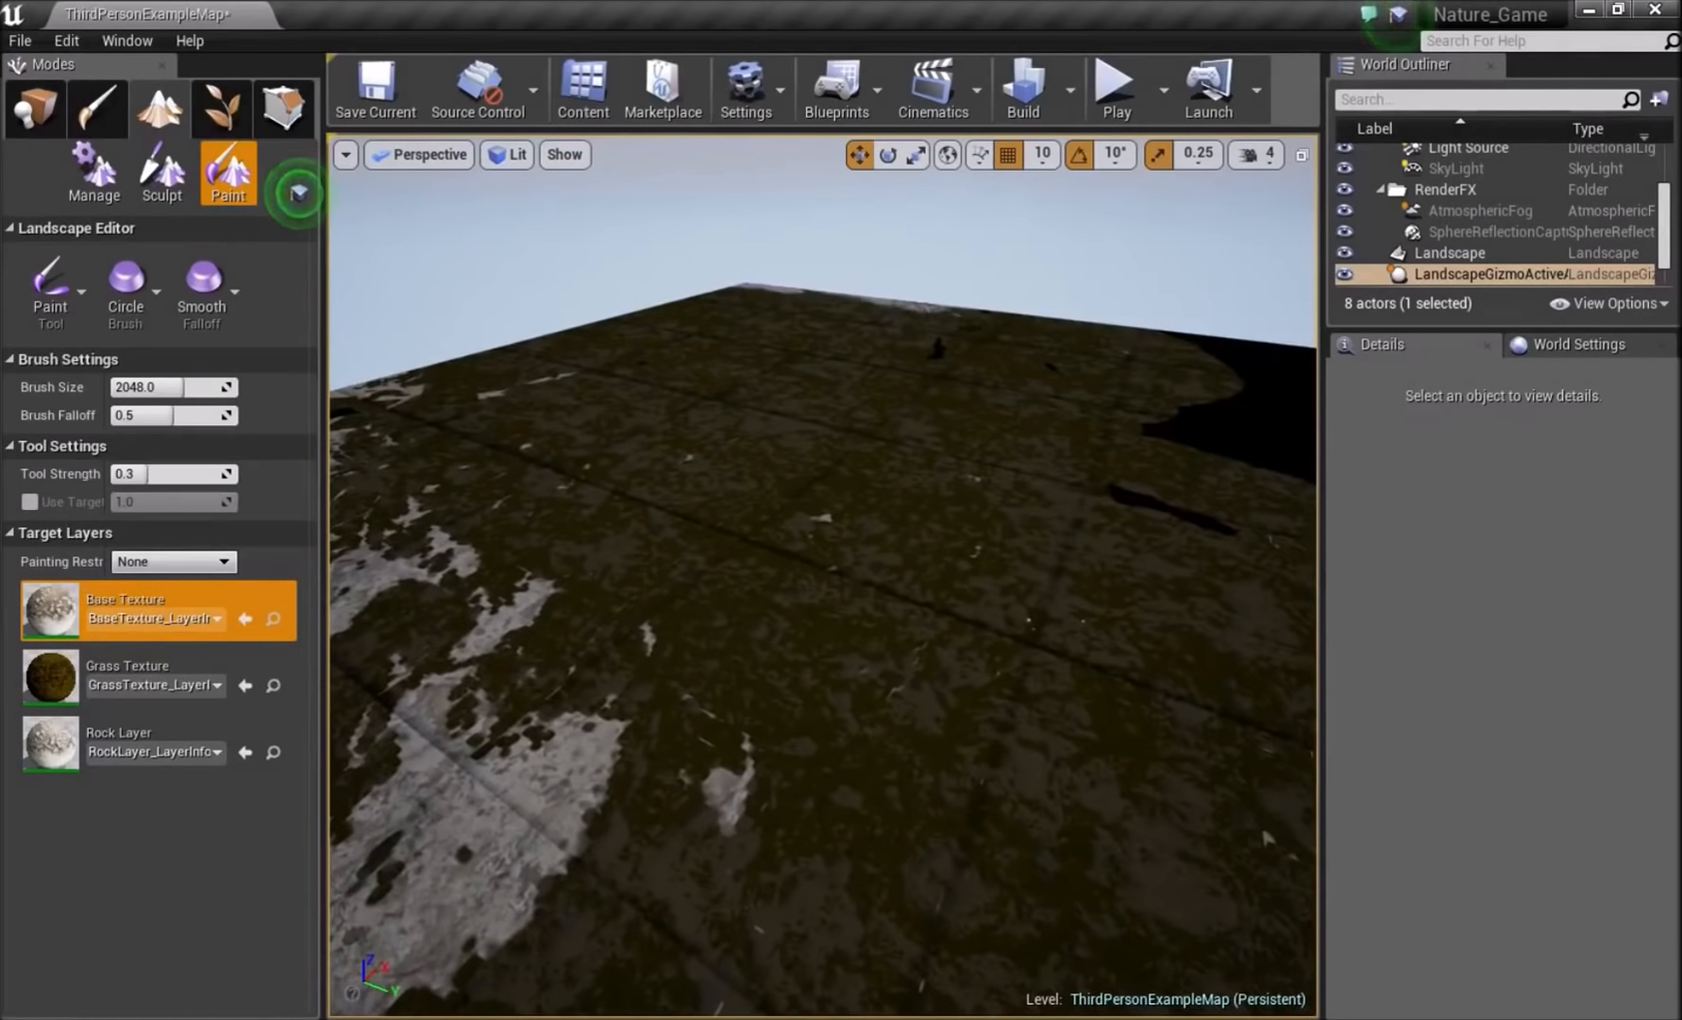
{"action": "left_click_drag", "start_coordinate": [1355, 408], "coordinate": [1039, 527]}
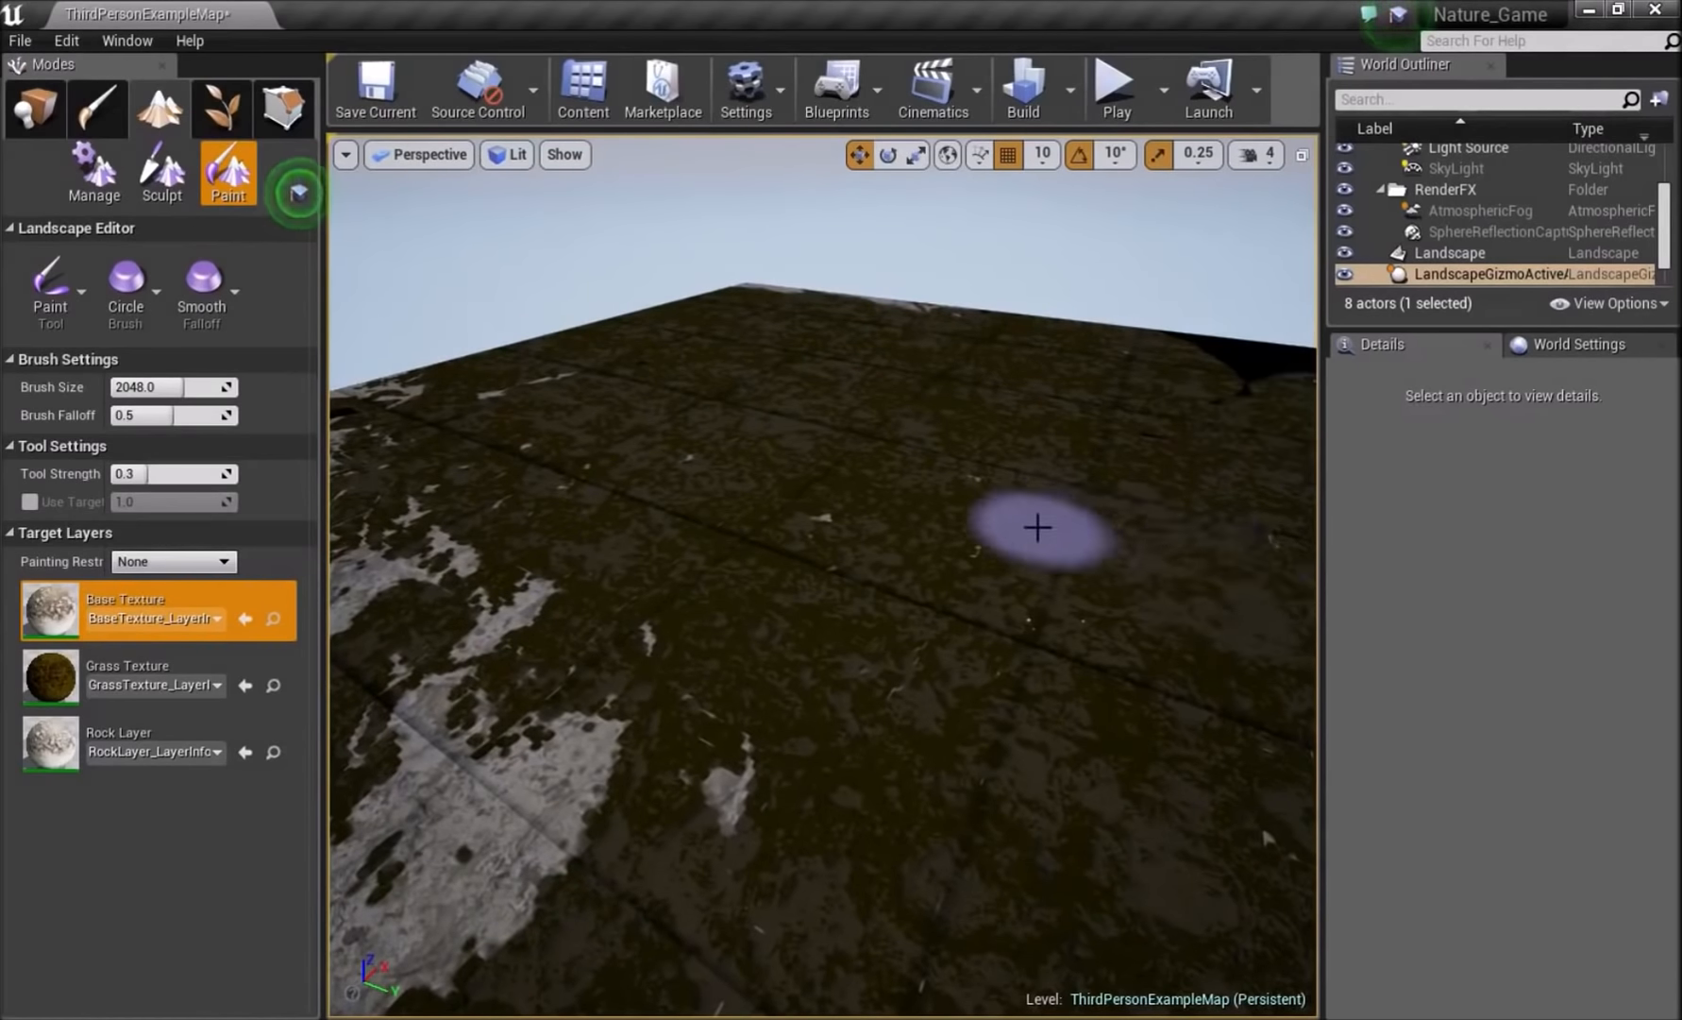
{"action": "right_click_drag", "start_coordinate": [1039, 527], "coordinate": [1312, 524]}
{"action": "mouse_move", "coordinate": [1014, 482]}
{"action": "left_mouse_down"}
{"action": "mouse_move", "coordinate": [786, 559]}
{"action": "mouse_move", "coordinate": [429, 399]}
{"action": "mouse_move", "coordinate": [569, 394]}
{"action": "left_mouse_up"}
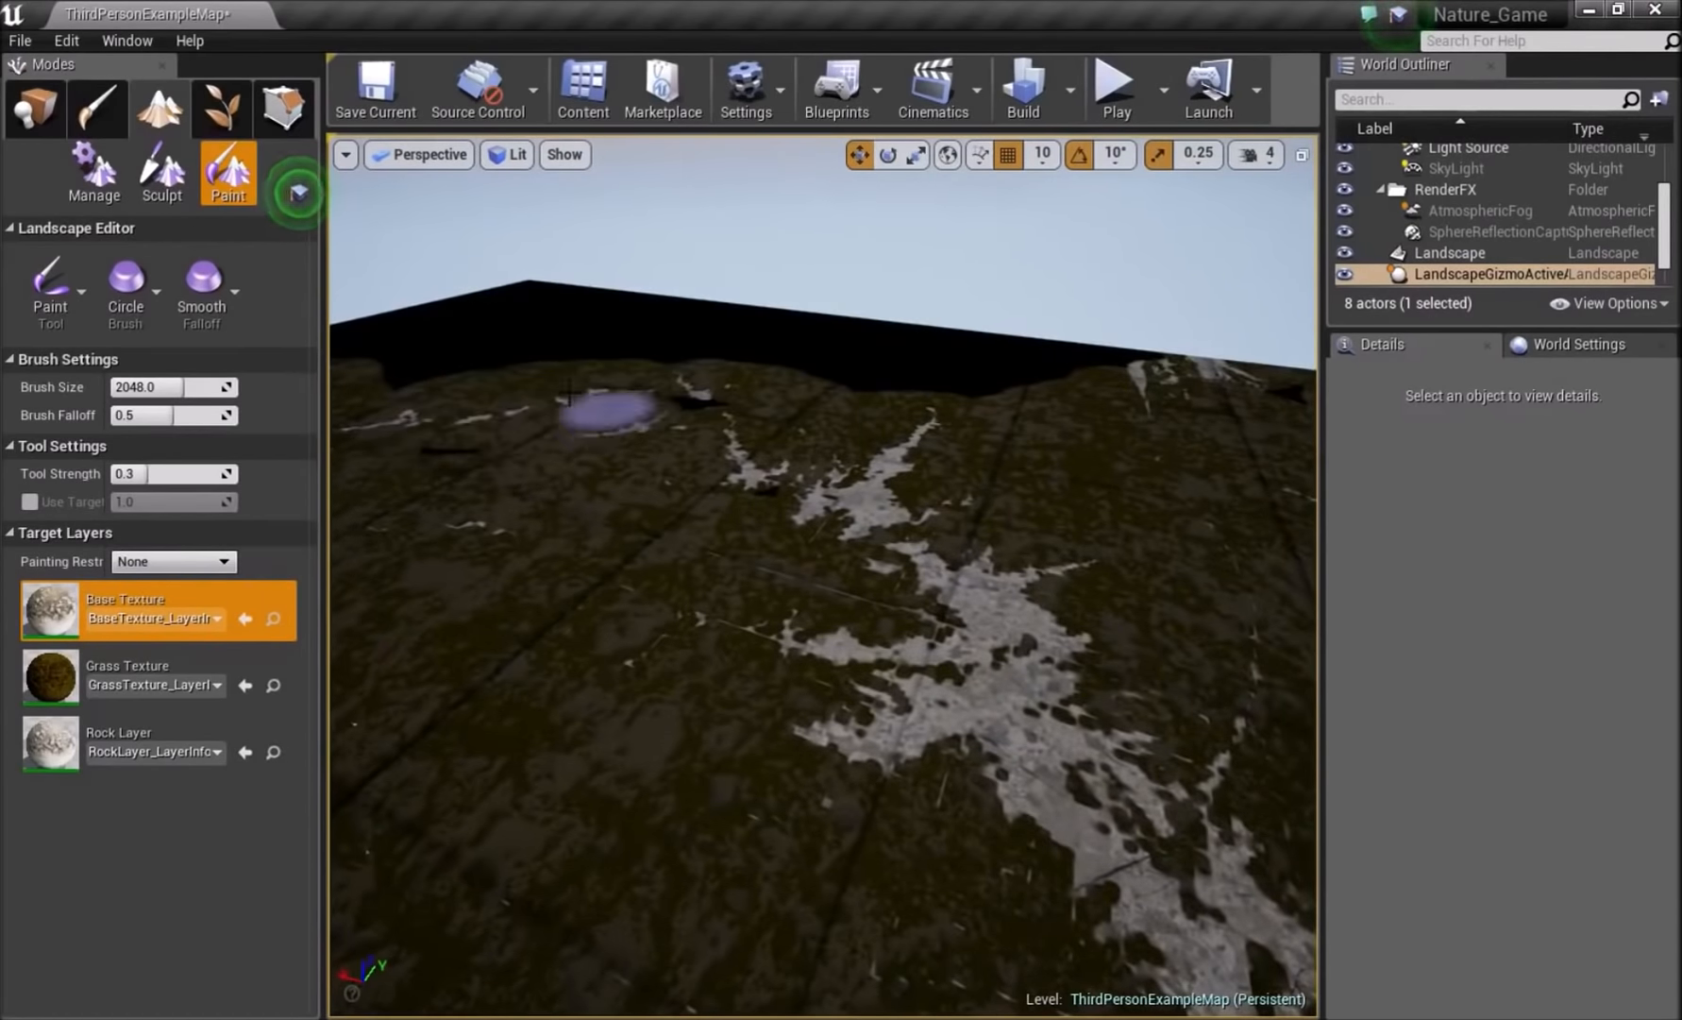
{"action": "left_click_drag", "start_coordinate": [462, 296], "coordinate": [935, 351]}
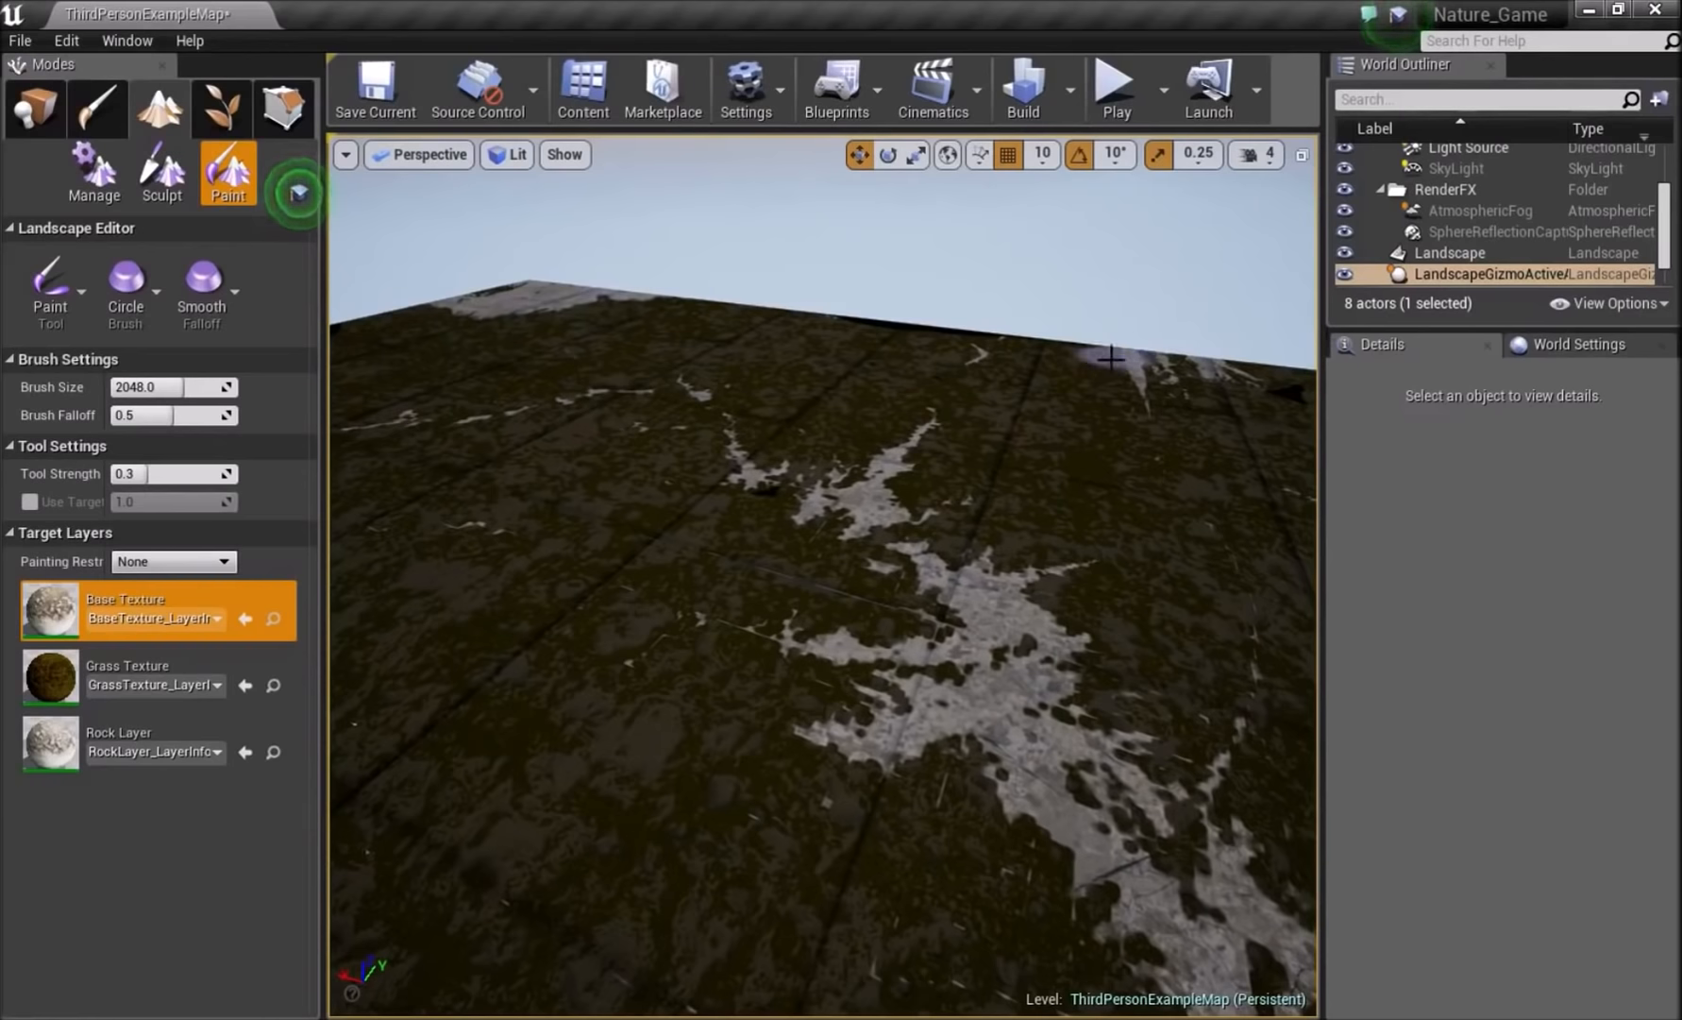
- Sculpt small height variations into the landscape surface with the Sculpt tool, using brush size 2048 and tool strength 0.3
{"action": "mouse_move", "coordinate": [1039, 403]}
{"action": "right_mouse_down"}
{"action": "mouse_move", "coordinate": [750, 387]}
{"action": "mouse_move", "coordinate": [897, 425]}
{"action": "mouse_move", "coordinate": [1029, 491]}
{"action": "mouse_move", "coordinate": [1157, 358]}
{"action": "right_mouse_up"}
{"action": "left_click", "coordinate": [298, 193]}
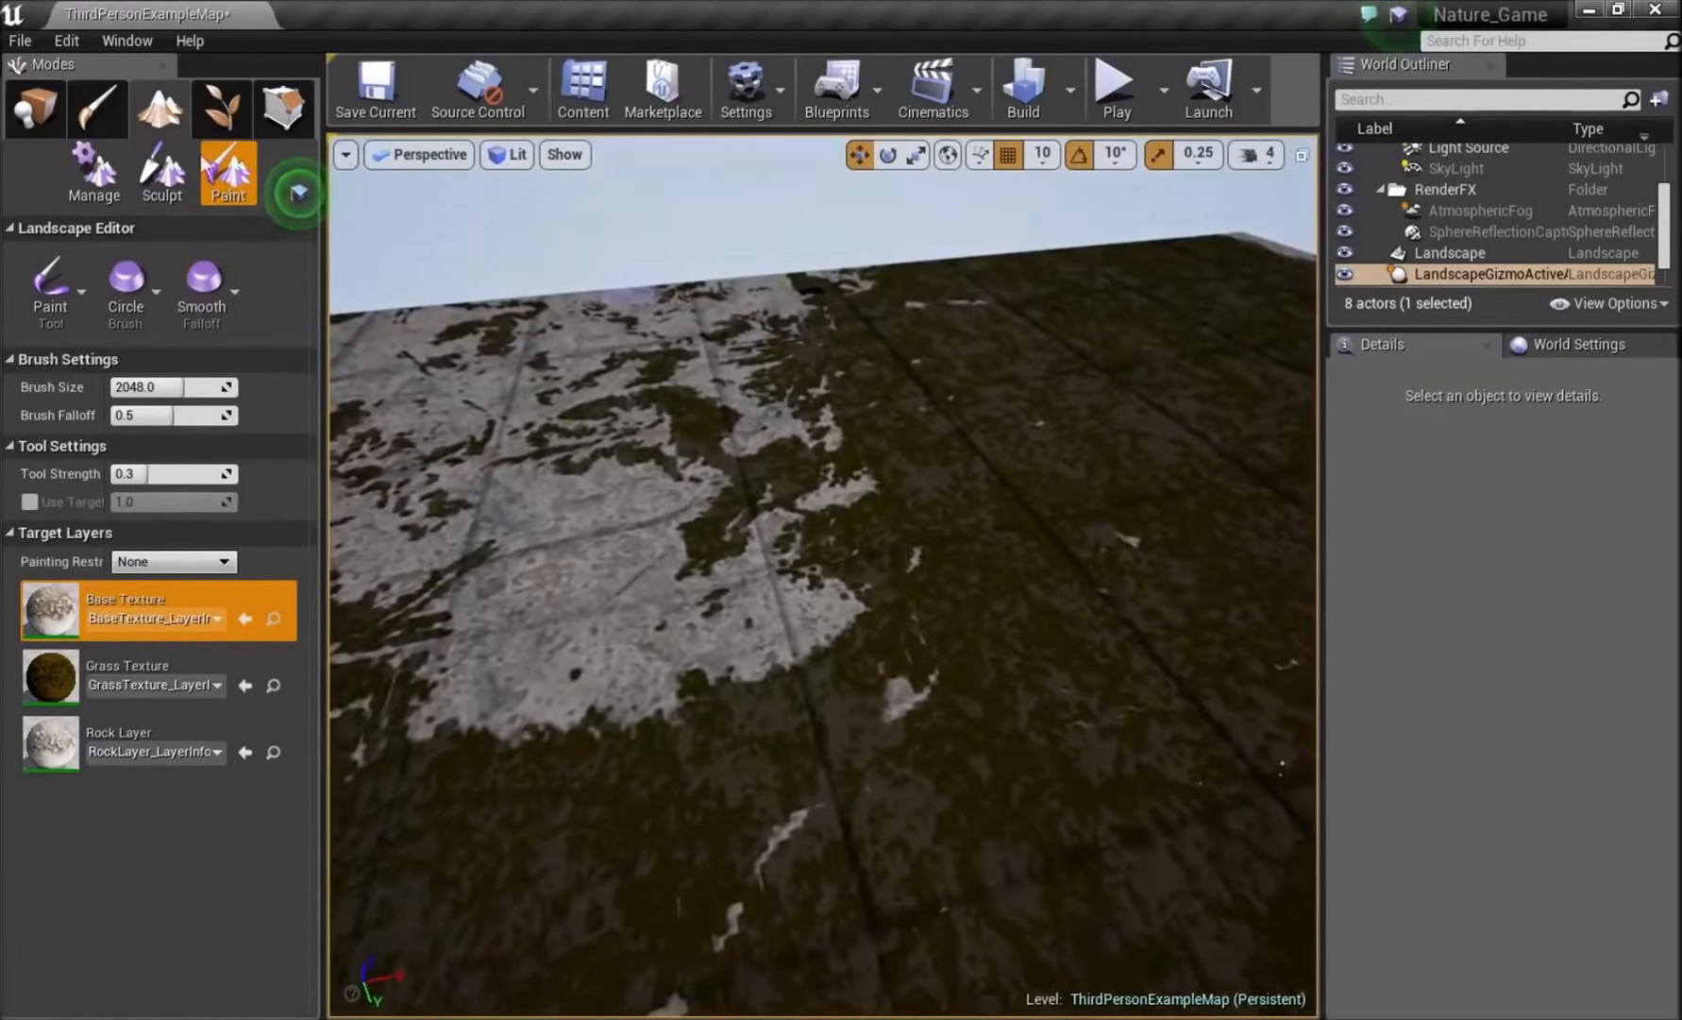
{"action": "left_click", "coordinate": [159, 170]}
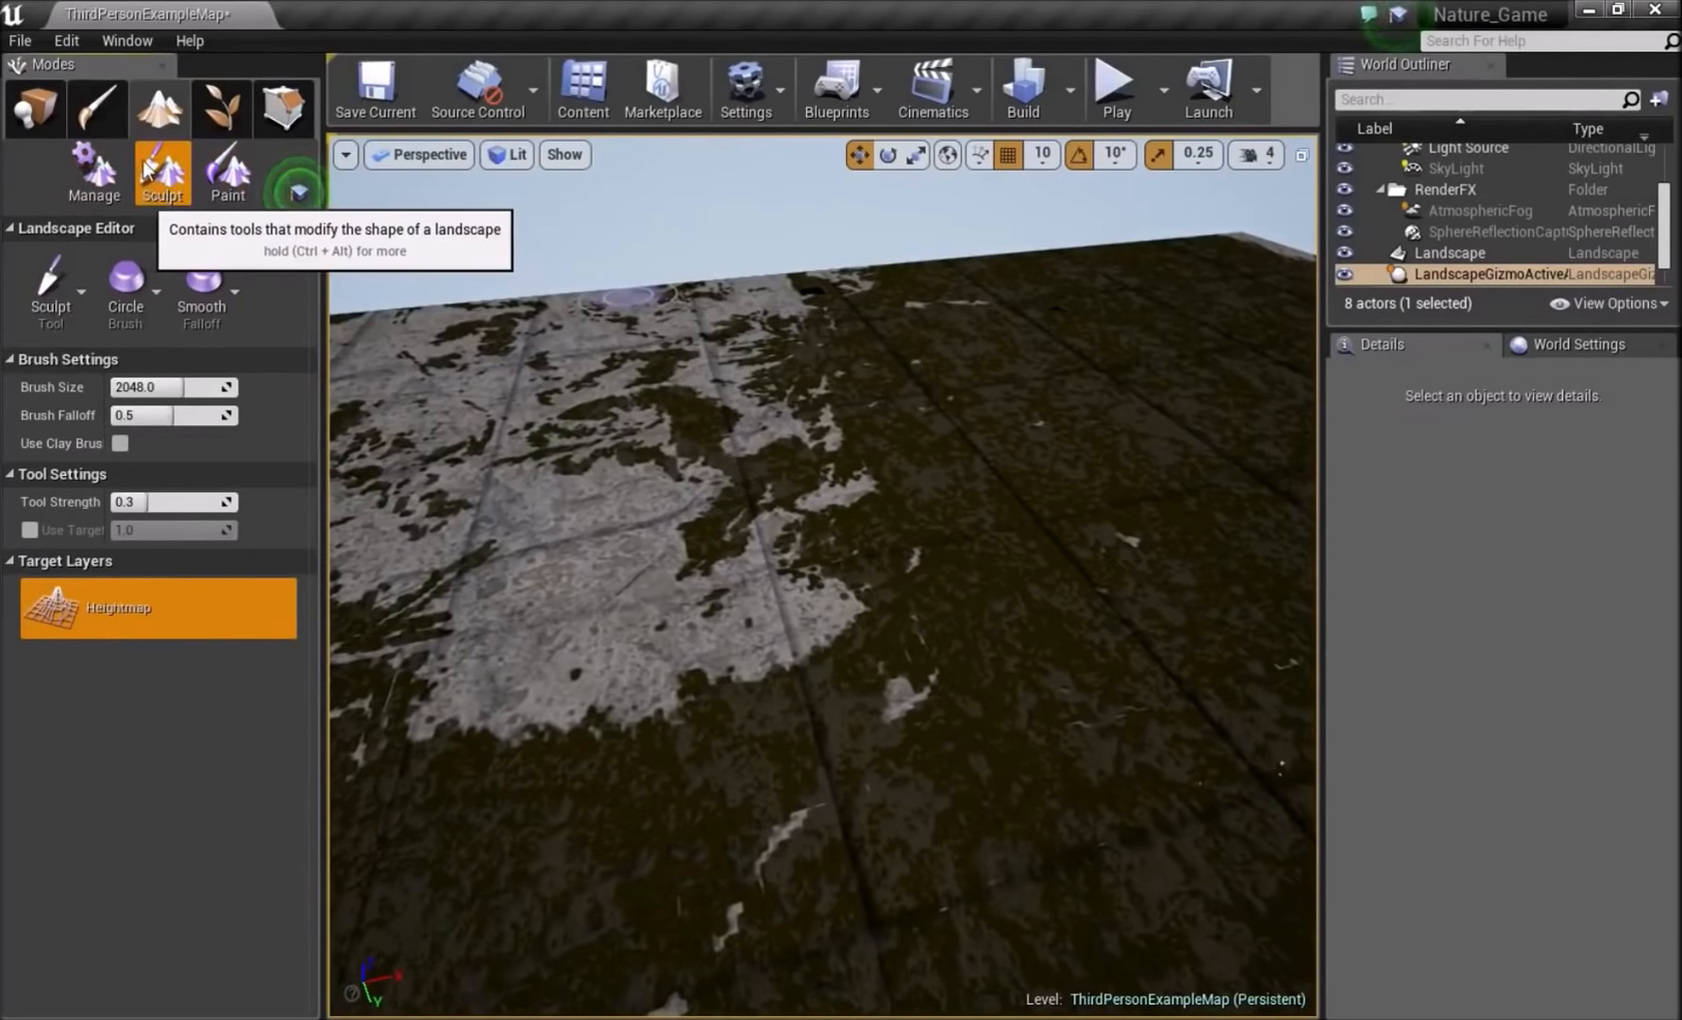
{"action": "left_click", "coordinate": [49, 288]}
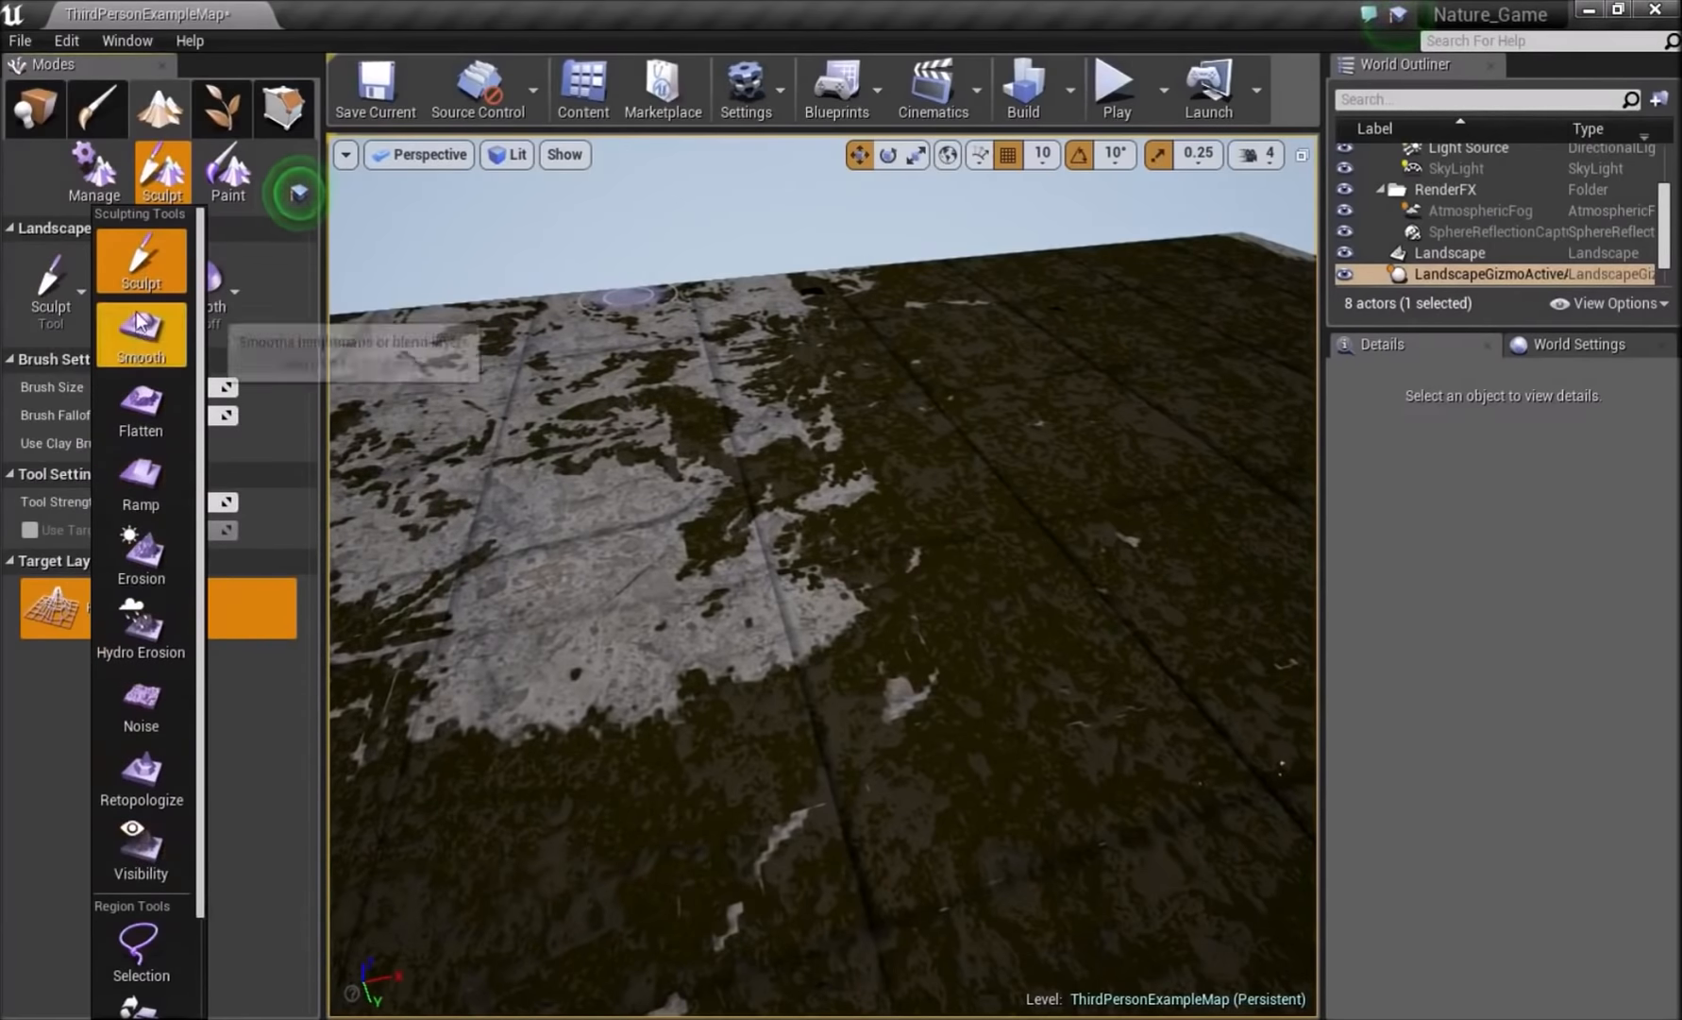
{"action": "left_click", "coordinate": [137, 274]}
{"action": "right_click_drag", "start_coordinate": [344, 370], "coordinate": [519, 425]}
{"action": "right_click_drag", "start_coordinate": [823, 421], "coordinate": [818, 416]}
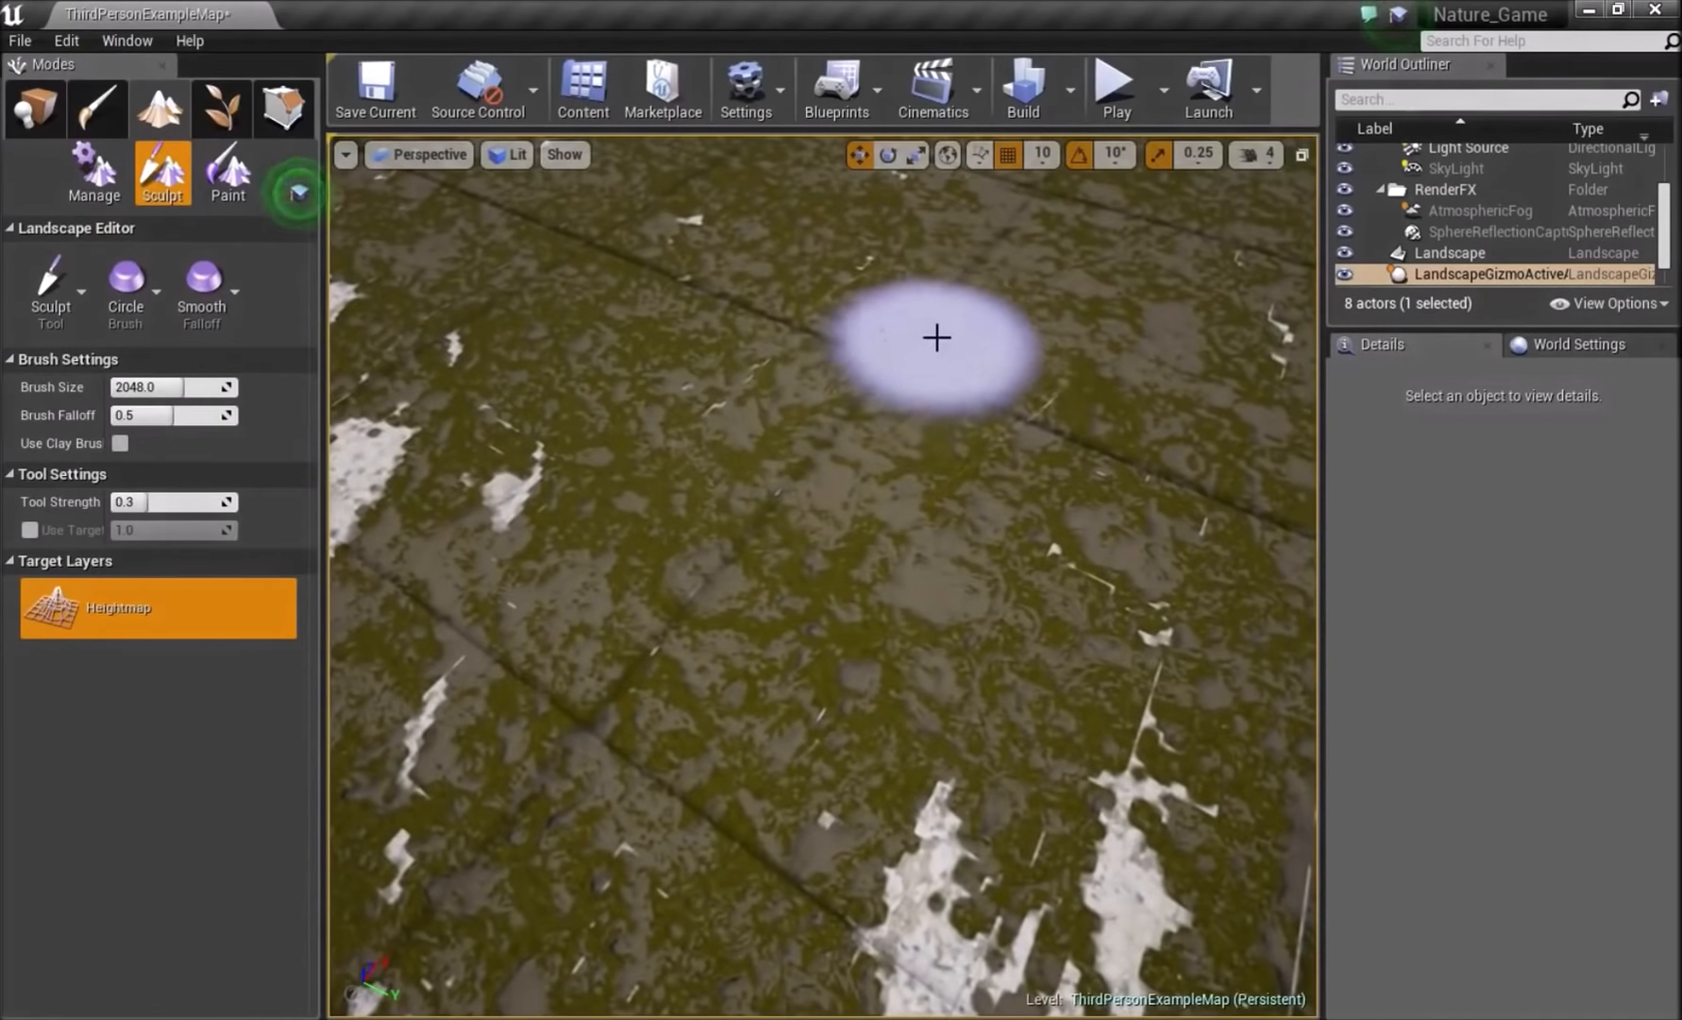
{"action": "mouse_move", "coordinate": [652, 576]}
{"action": "right_mouse_down"}
{"action": "mouse_move", "coordinate": [675, 613]}
{"action": "mouse_move", "coordinate": [661, 528]}
{"action": "mouse_move", "coordinate": [675, 533]}
{"action": "right_mouse_up"}
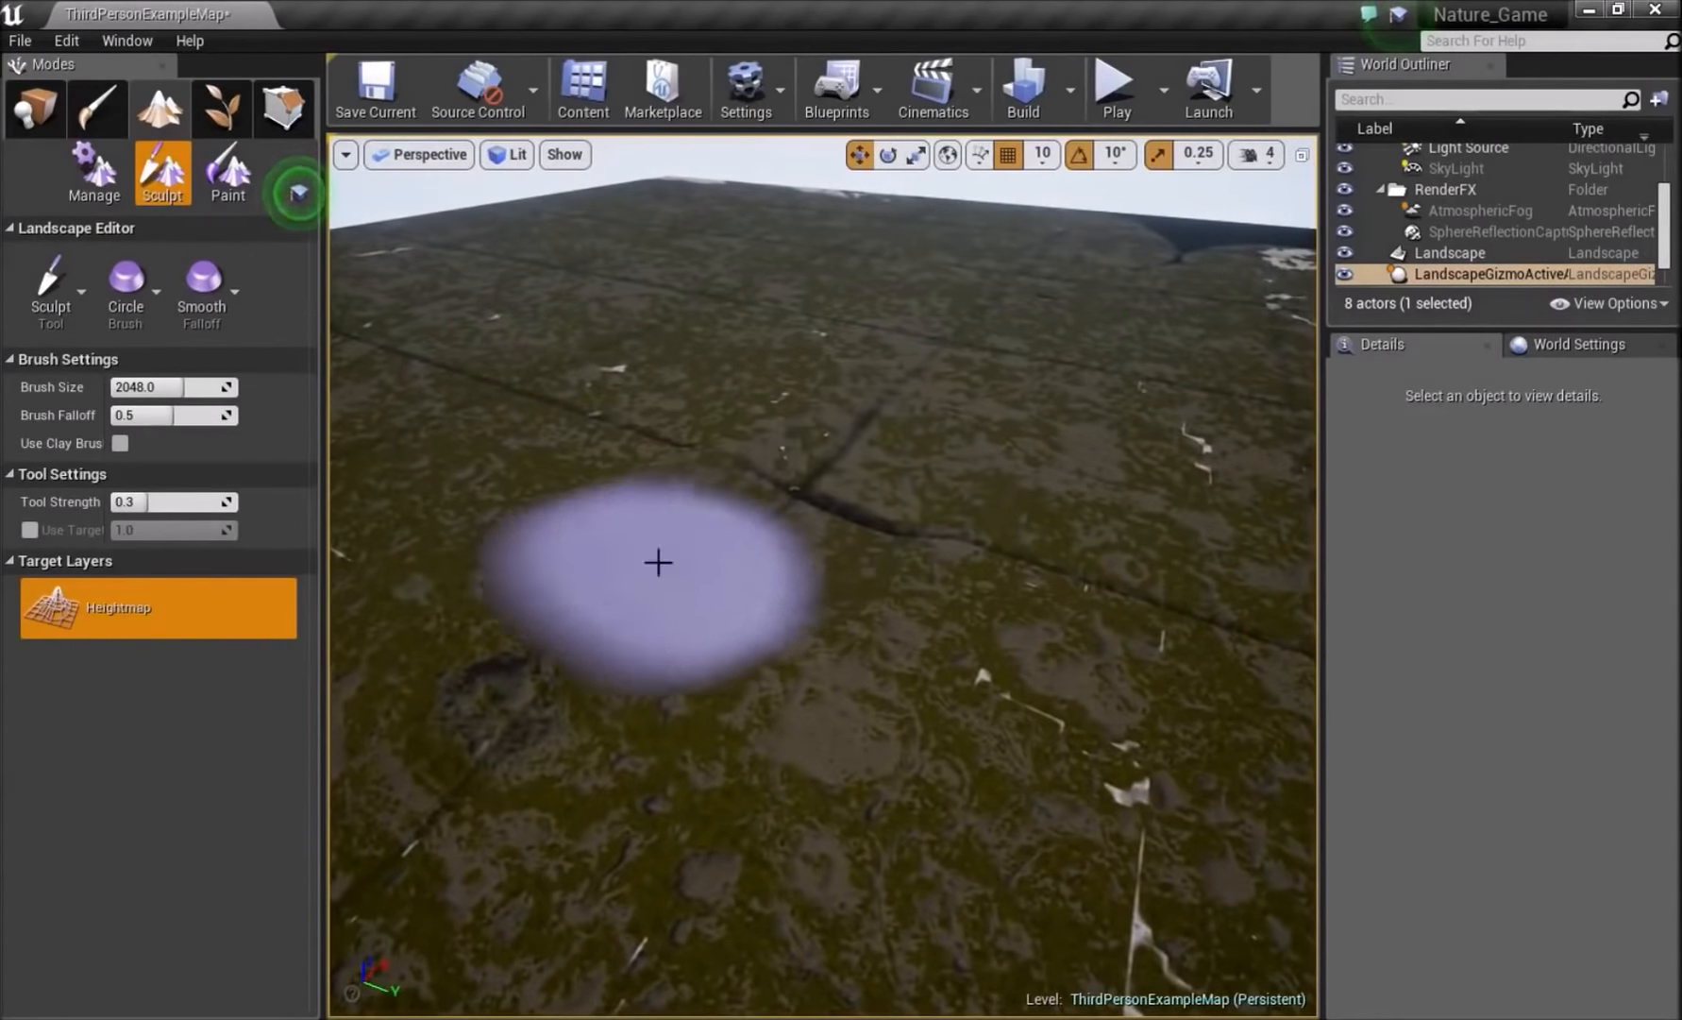
{"action": "mouse_move", "coordinate": [432, 672]}
{"action": "right_mouse_down"}
{"action": "mouse_move", "coordinate": [444, 661]}
{"action": "mouse_move", "coordinate": [406, 659]}
{"action": "right_mouse_up"}
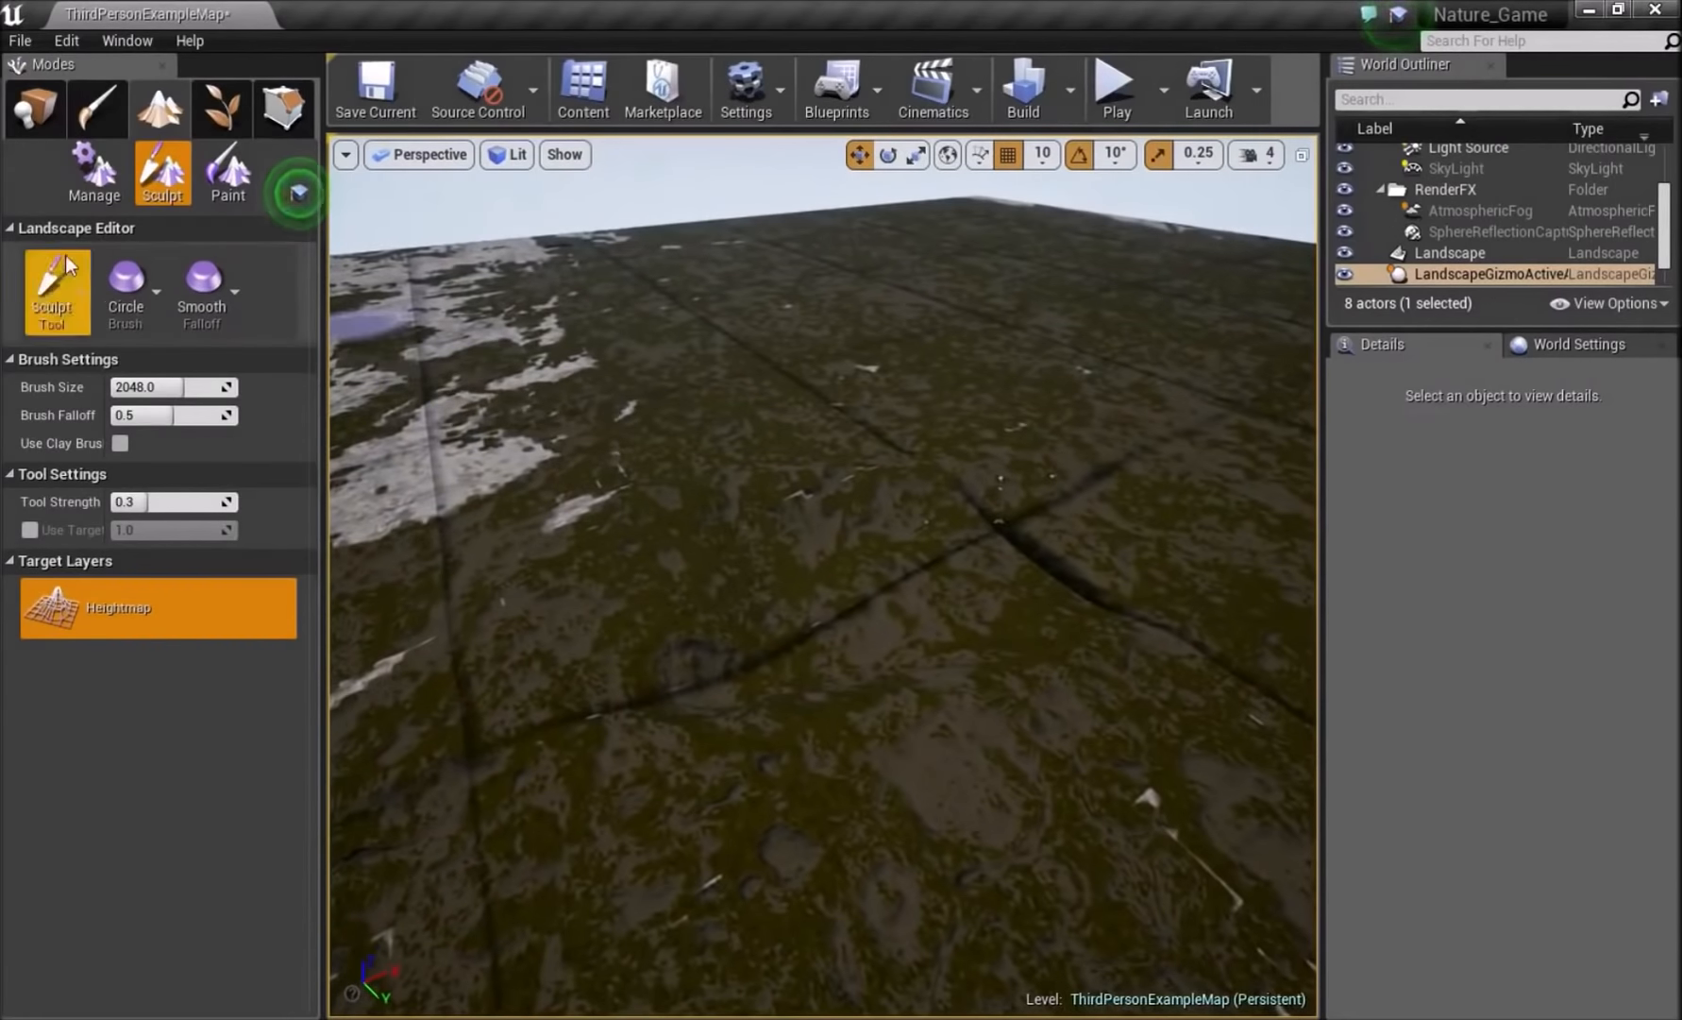
- Even out the sculpted spots on the landscape with the Smooth tool and the Flatten tool at strength 0.3
{"action": "left_click", "coordinate": [52, 295]}
{"action": "left_click", "coordinate": [137, 328]}
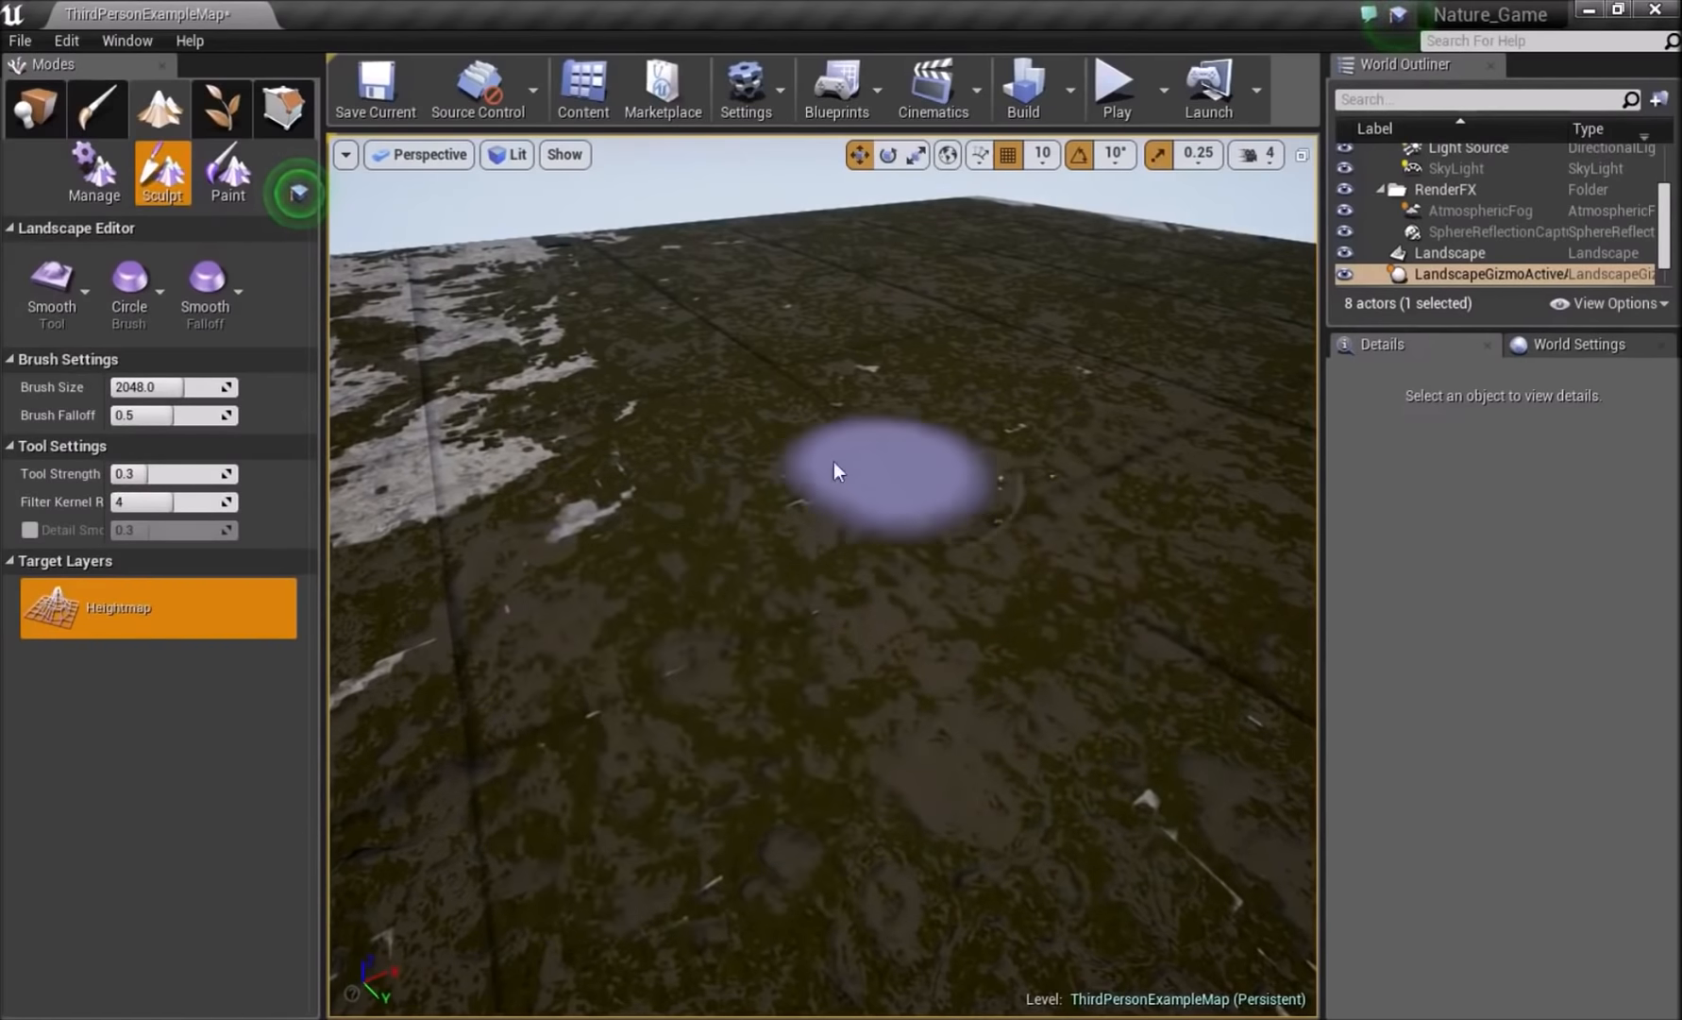
{"action": "mouse_move", "coordinate": [747, 683]}
{"action": "right_mouse_down"}
{"action": "mouse_move", "coordinate": [699, 651]}
{"action": "mouse_move", "coordinate": [661, 656]}
{"action": "right_mouse_up"}
{"action": "left_click", "coordinate": [54, 294]}
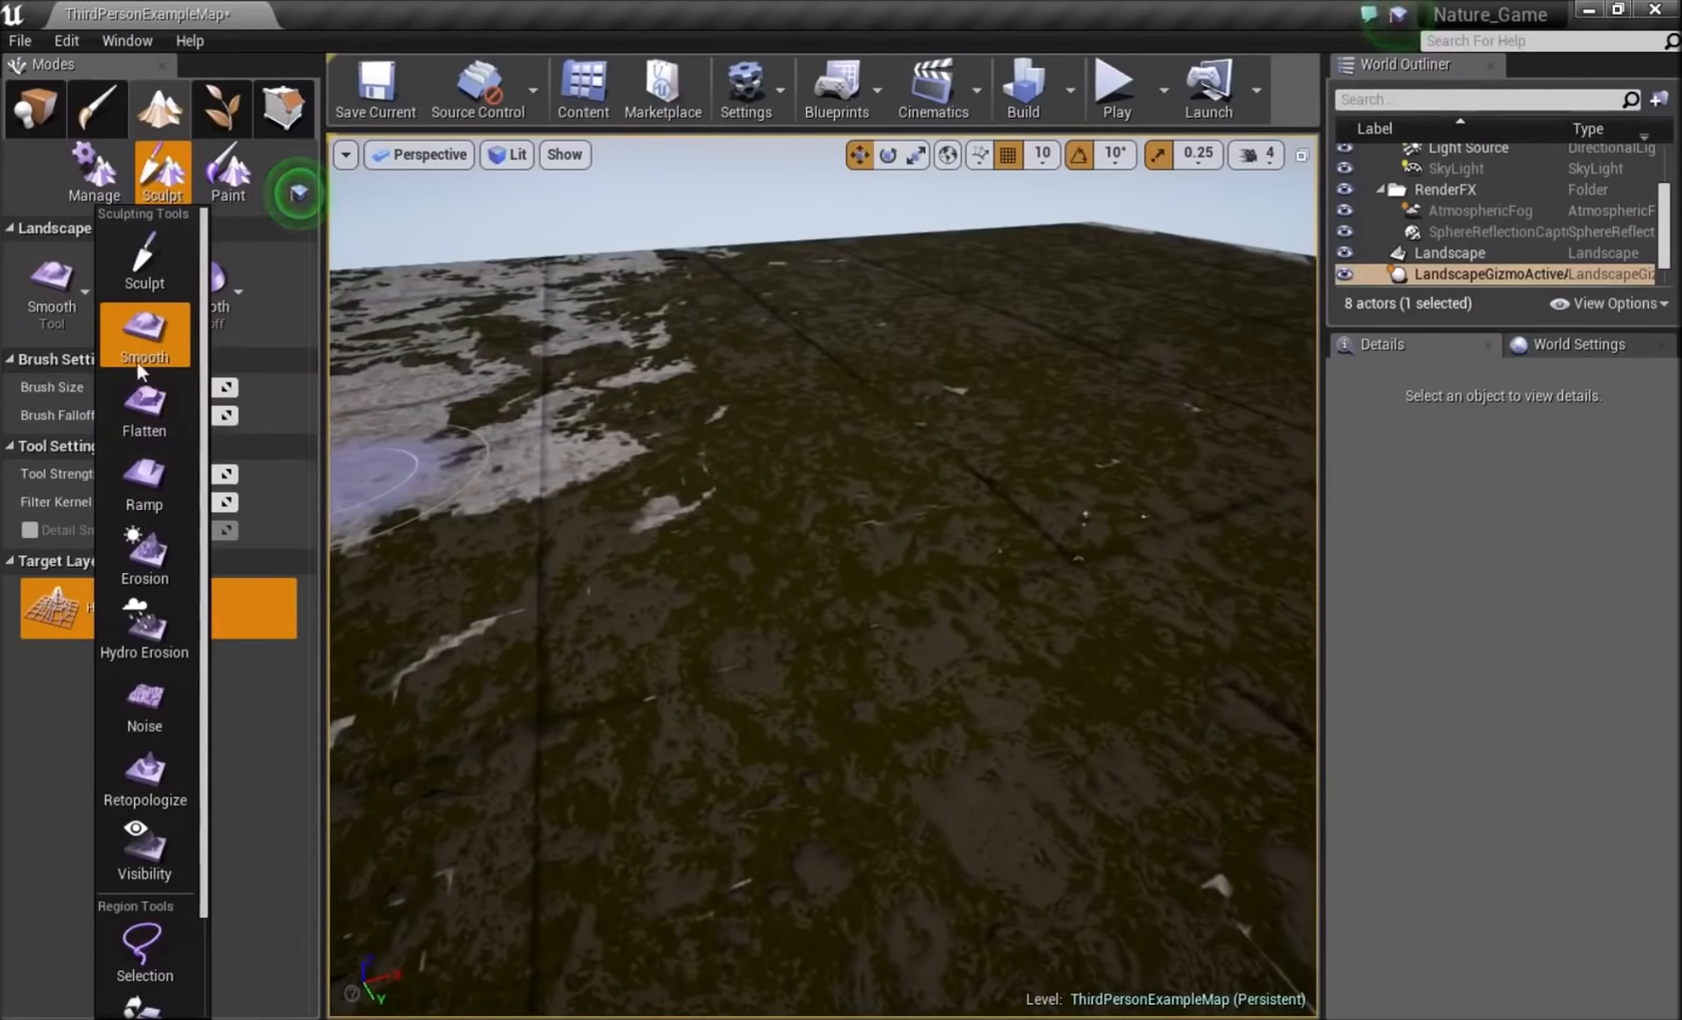
{"action": "left_click", "coordinate": [144, 408]}
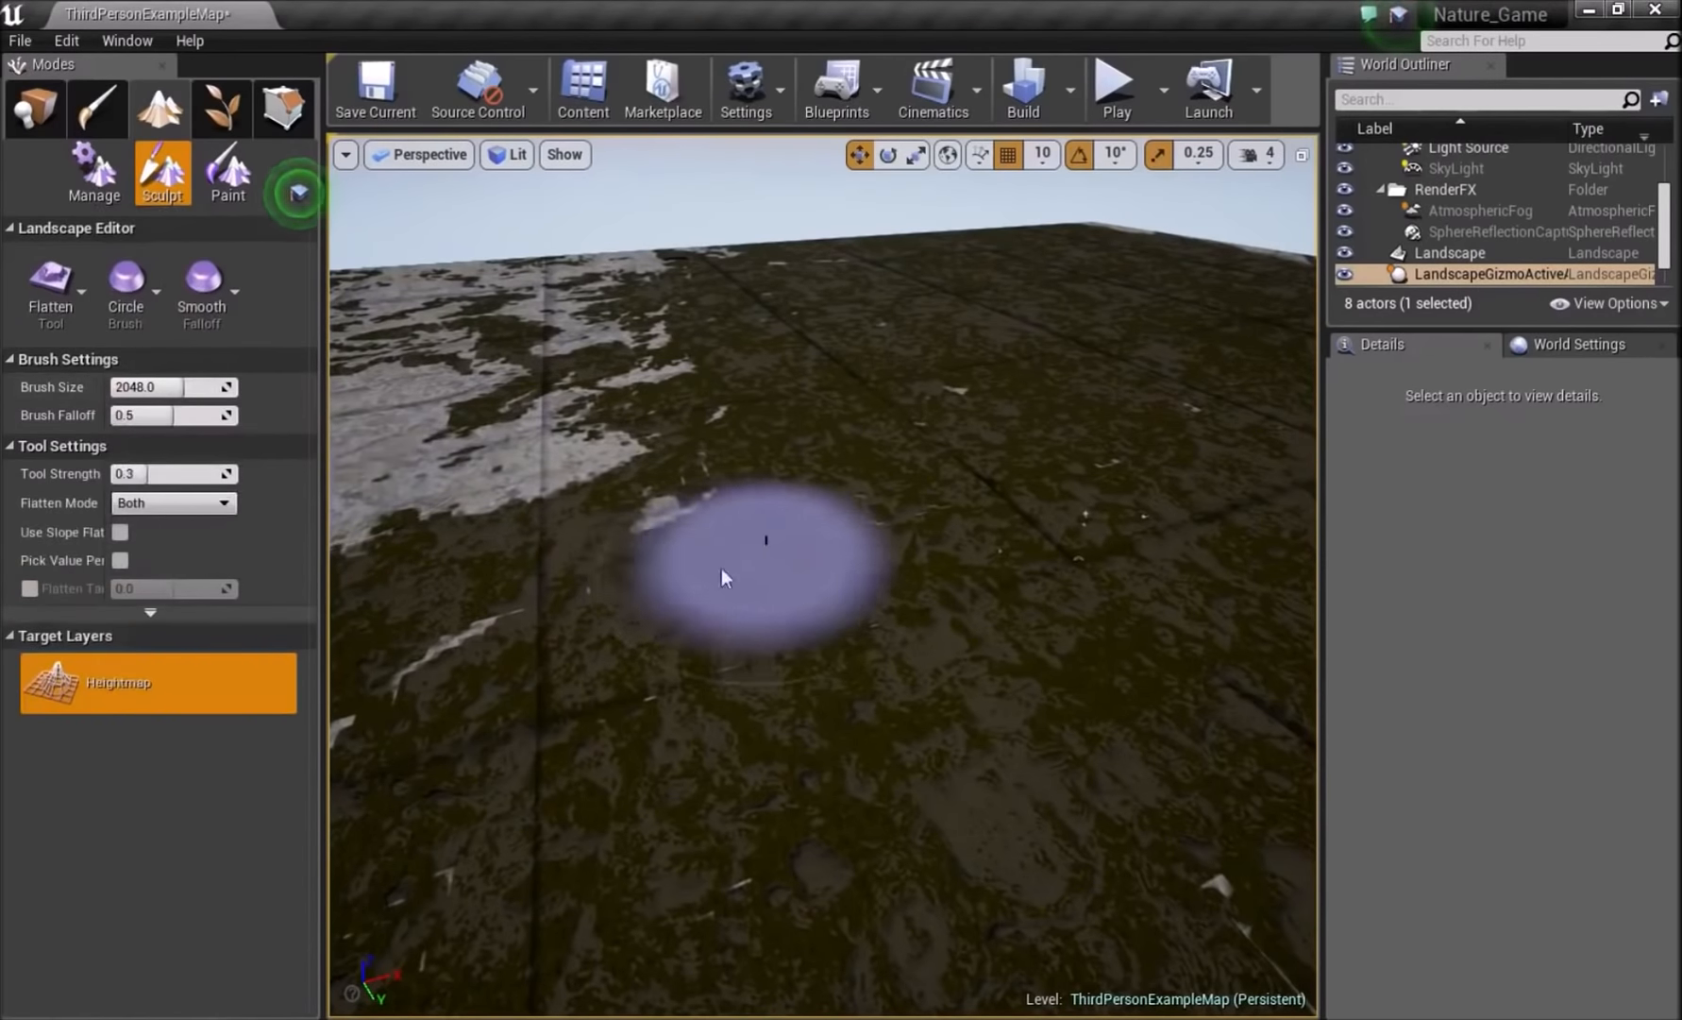
{"action": "right_click_drag", "start_coordinate": [1160, 567], "coordinate": [1010, 583]}
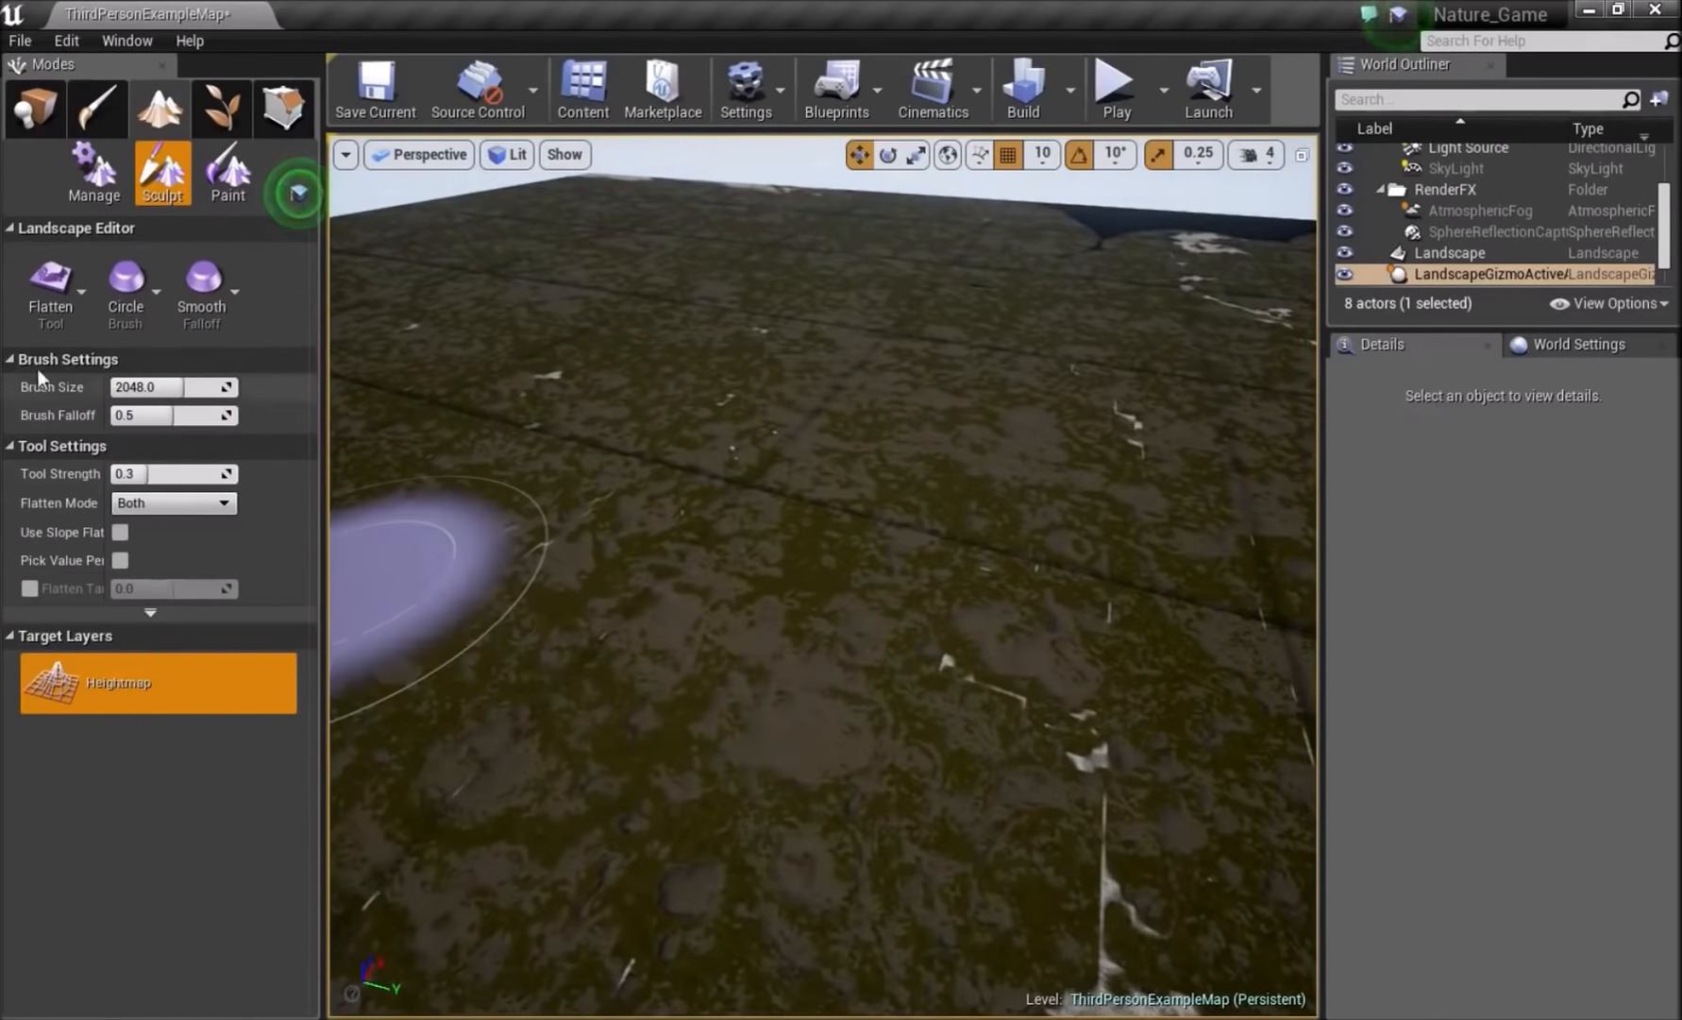
- Return to painting the Base Texture layer, try brush size 8192, and reduce the brush size to about 1875
{"action": "left_click", "coordinate": [220, 186]}
{"action": "right_click_drag", "start_coordinate": [945, 295], "coordinate": [999, 277]}
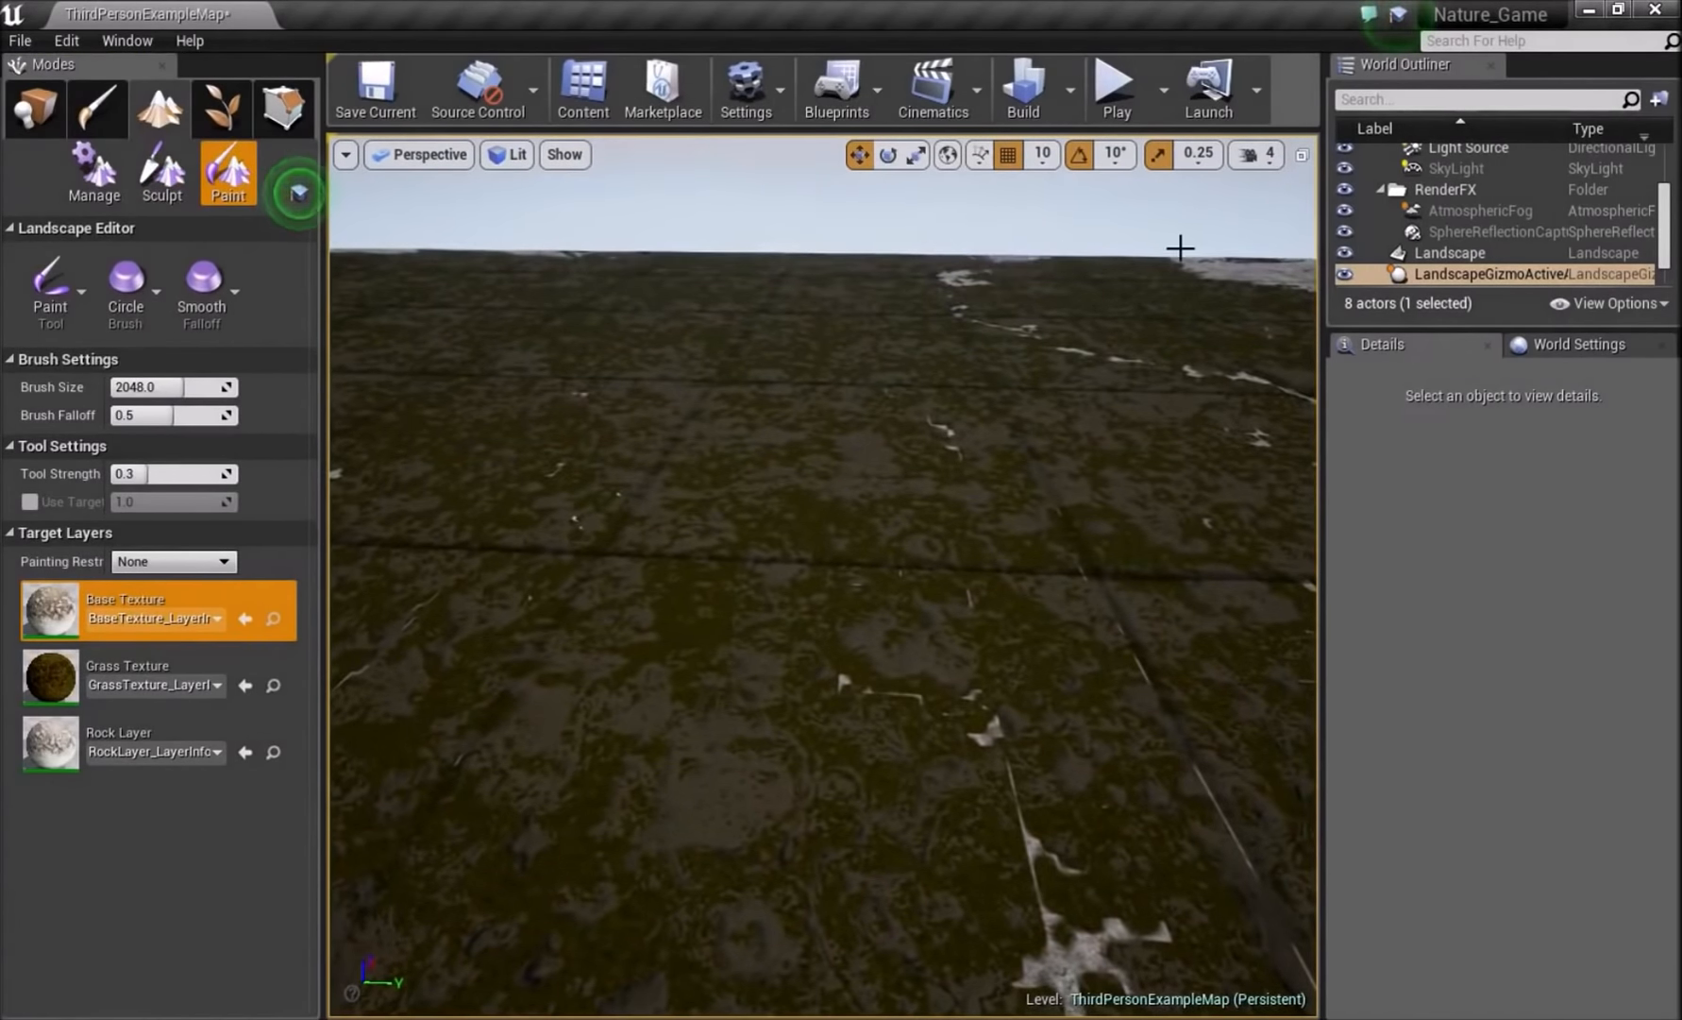
{"action": "right_click_drag", "start_coordinate": [1180, 248], "coordinate": [1003, 266]}
{"action": "mouse_move", "coordinate": [878, 527]}
{"action": "right_mouse_down"}
{"action": "mouse_move", "coordinate": [973, 604]}
{"action": "mouse_move", "coordinate": [878, 529]}
{"action": "right_mouse_up"}
{"action": "right_click_drag", "start_coordinate": [1154, 675], "coordinate": [944, 671]}
{"action": "left_click_drag", "start_coordinate": [123, 385], "coordinate": [226, 385]}
{"action": "right_click_drag", "start_coordinate": [964, 340], "coordinate": [1170, 341]}
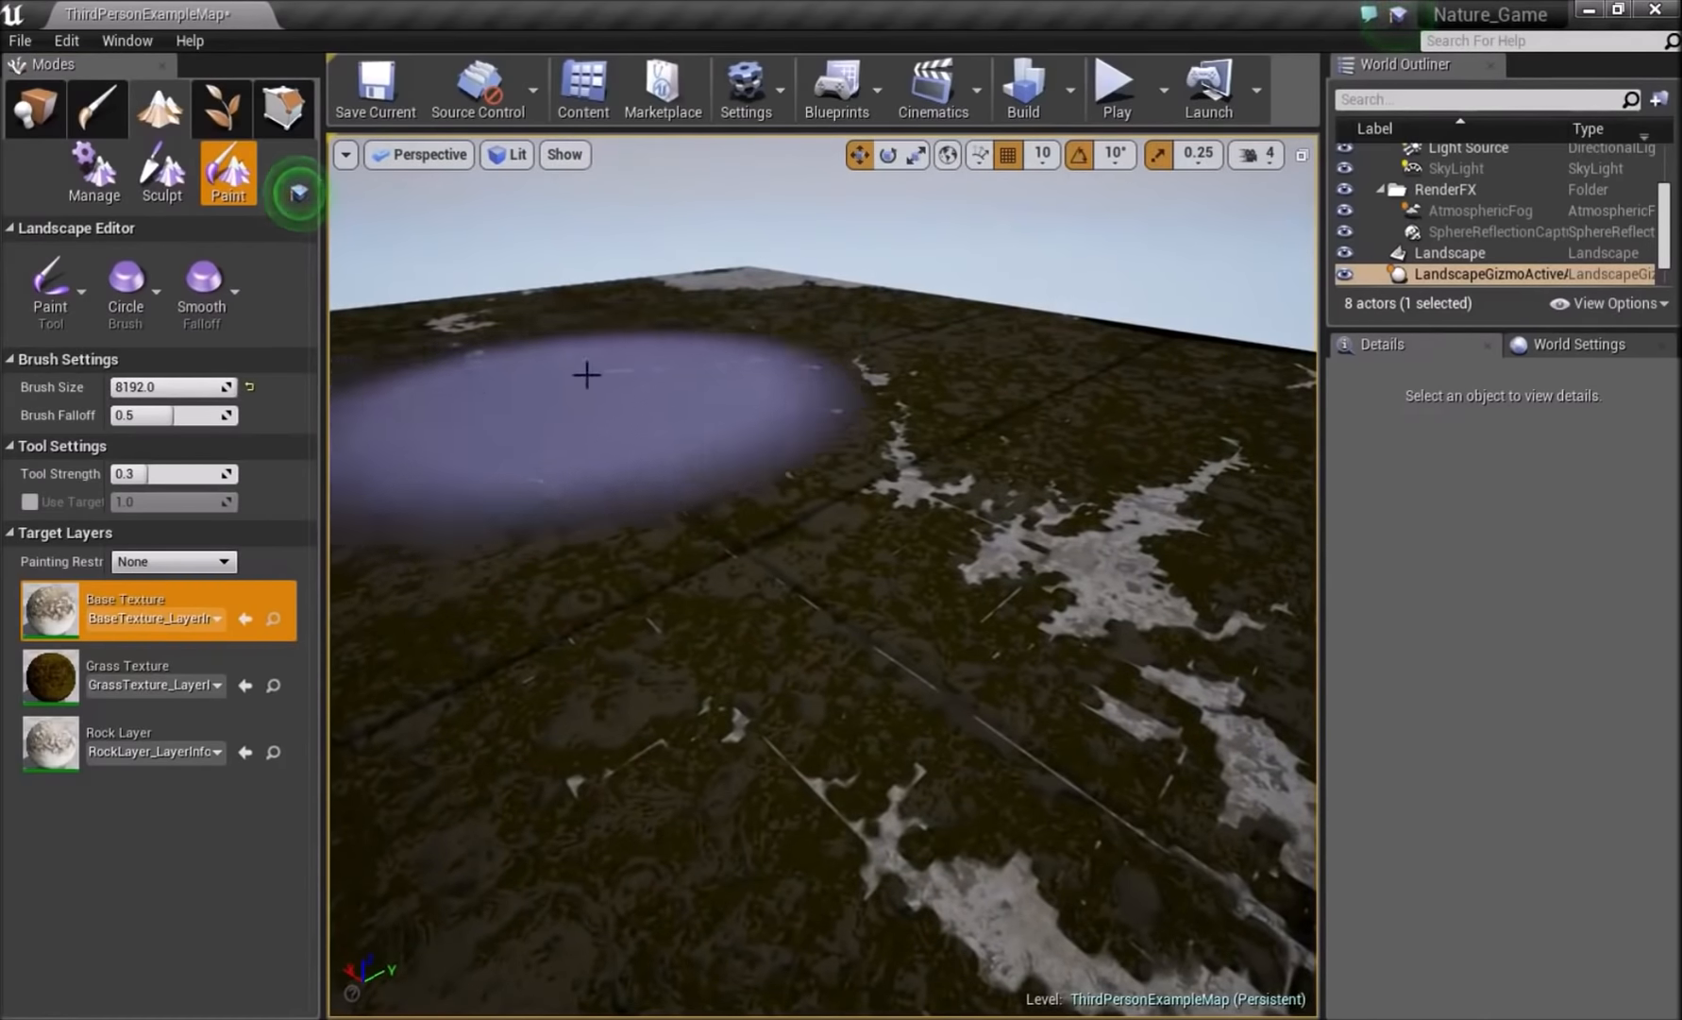
{"action": "mouse_move", "coordinate": [538, 349]}
{"action": "right_mouse_down"}
{"action": "mouse_move", "coordinate": [604, 358]}
{"action": "mouse_move", "coordinate": [488, 420]}
{"action": "right_mouse_up"}
{"action": "mouse_move", "coordinate": [818, 338]}
{"action": "right_mouse_down"}
{"action": "mouse_move", "coordinate": [491, 378]}
{"action": "mouse_move", "coordinate": [425, 360]}
{"action": "right_mouse_up"}
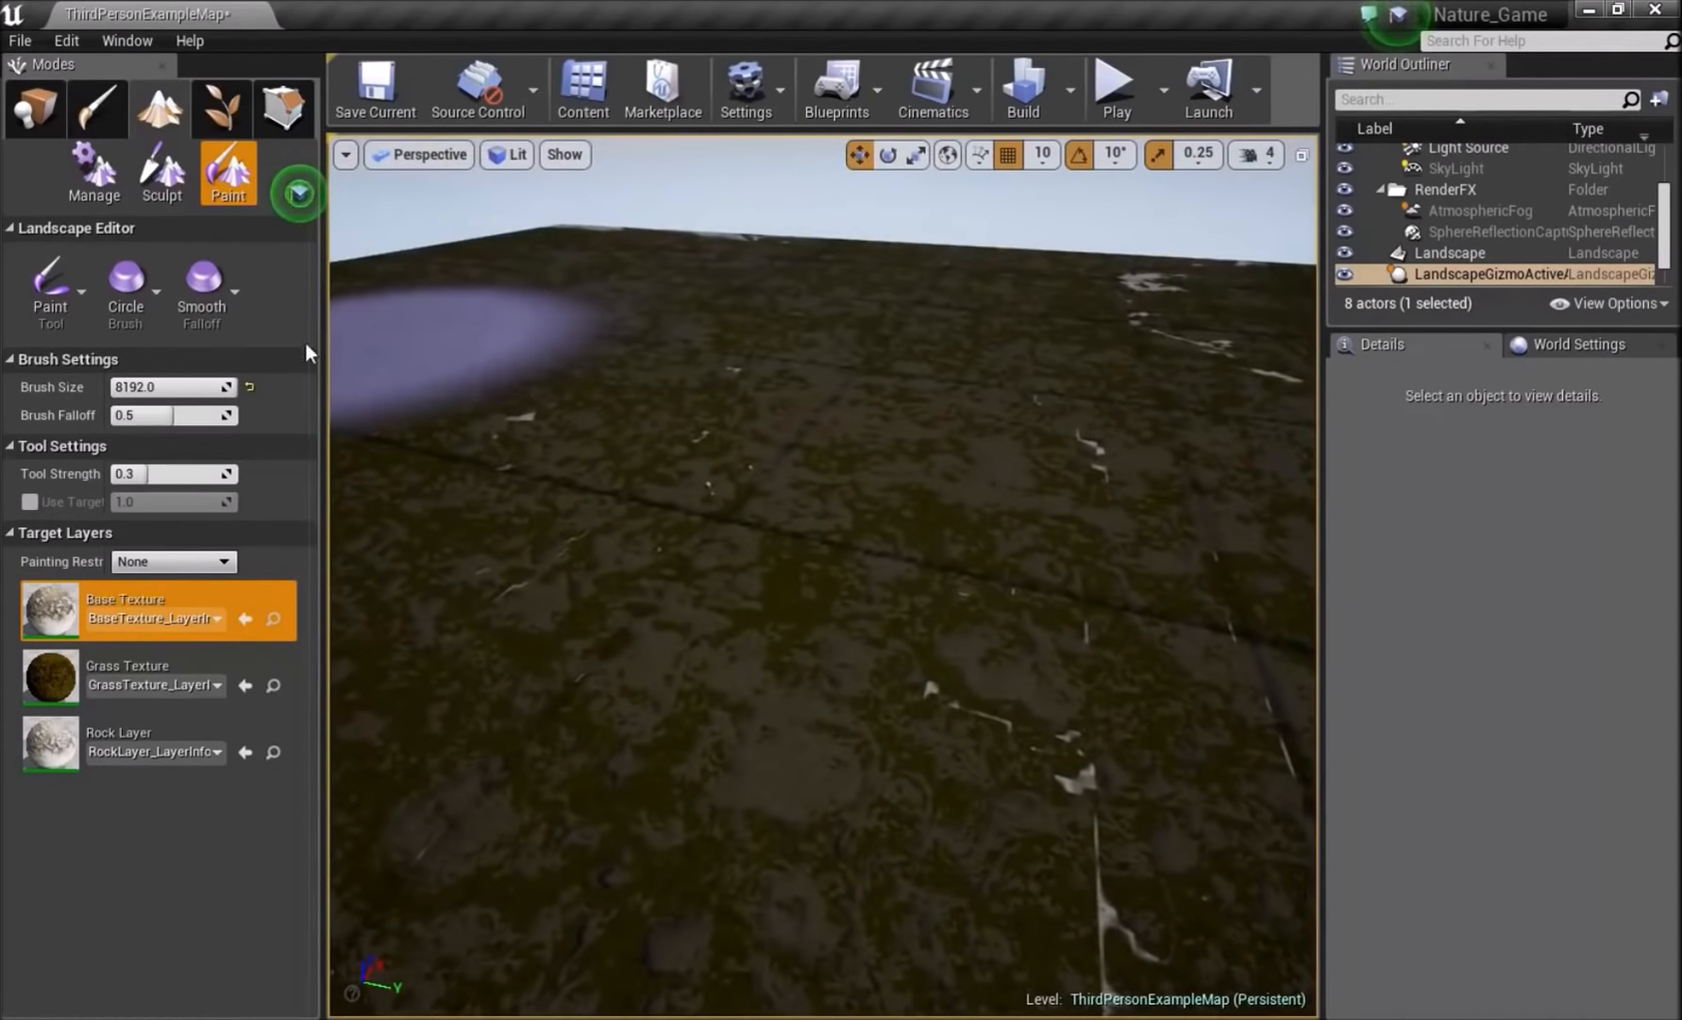
{"action": "left_click_drag", "start_coordinate": [219, 388], "coordinate": [160, 388]}
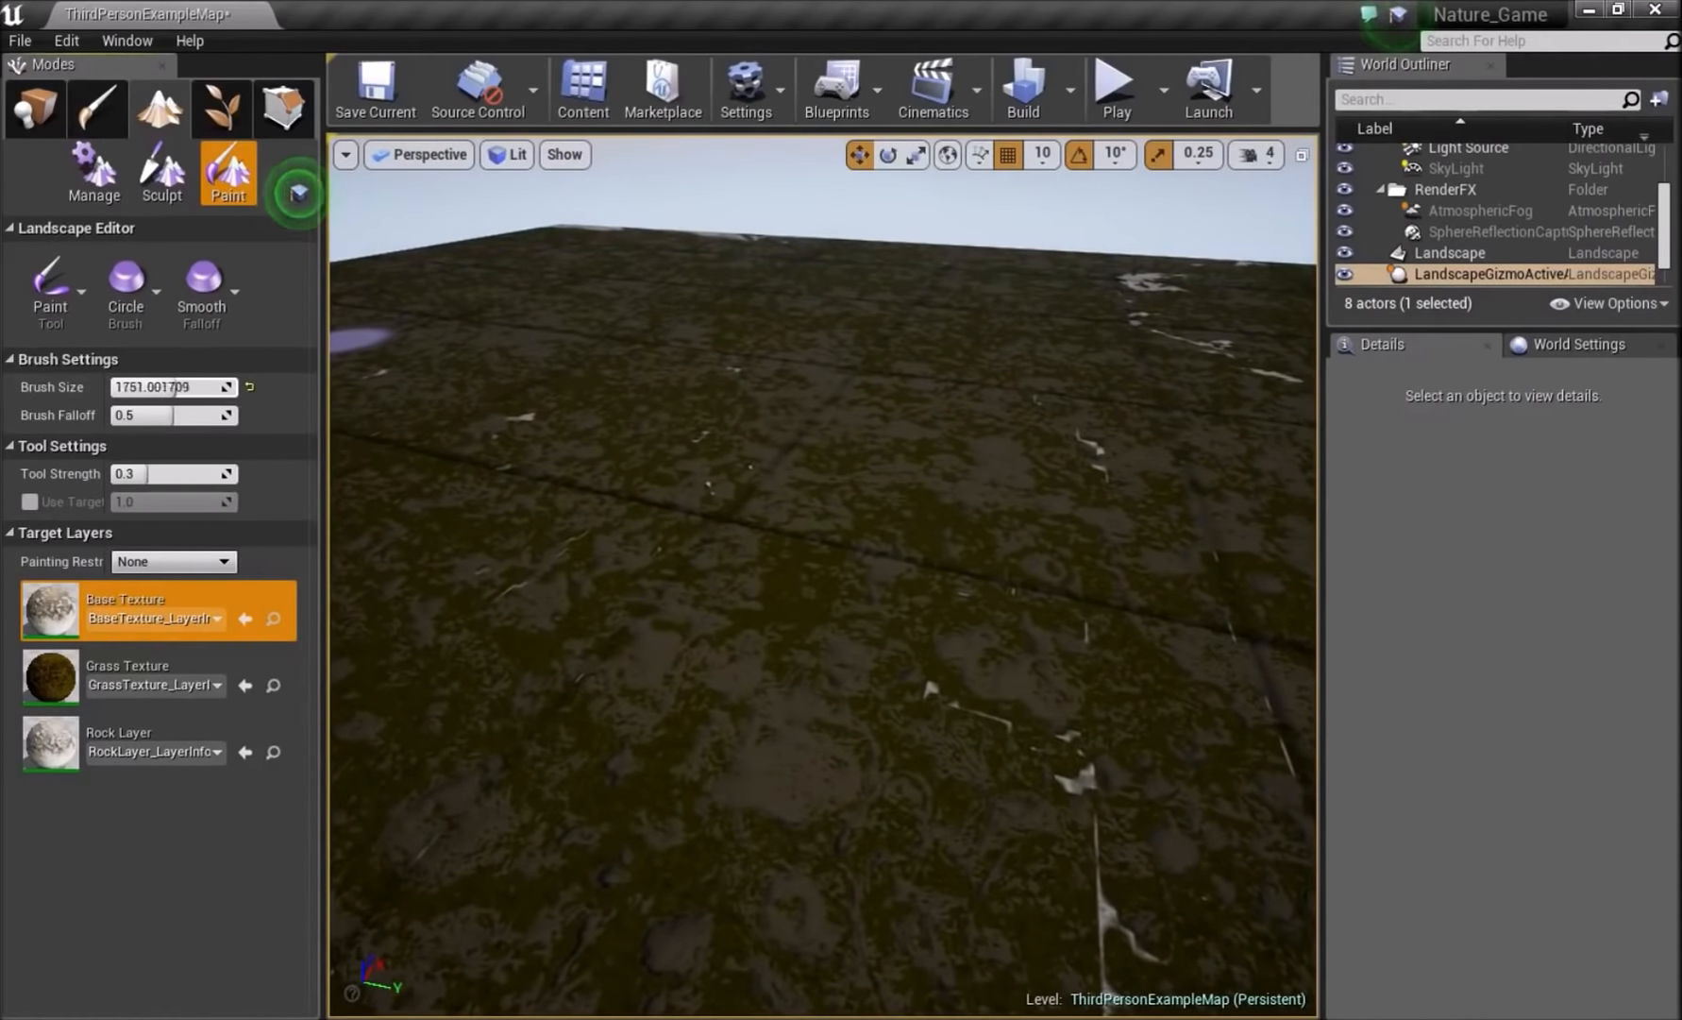
{"action": "right_click_drag", "start_coordinate": [552, 368], "coordinate": [406, 472]}
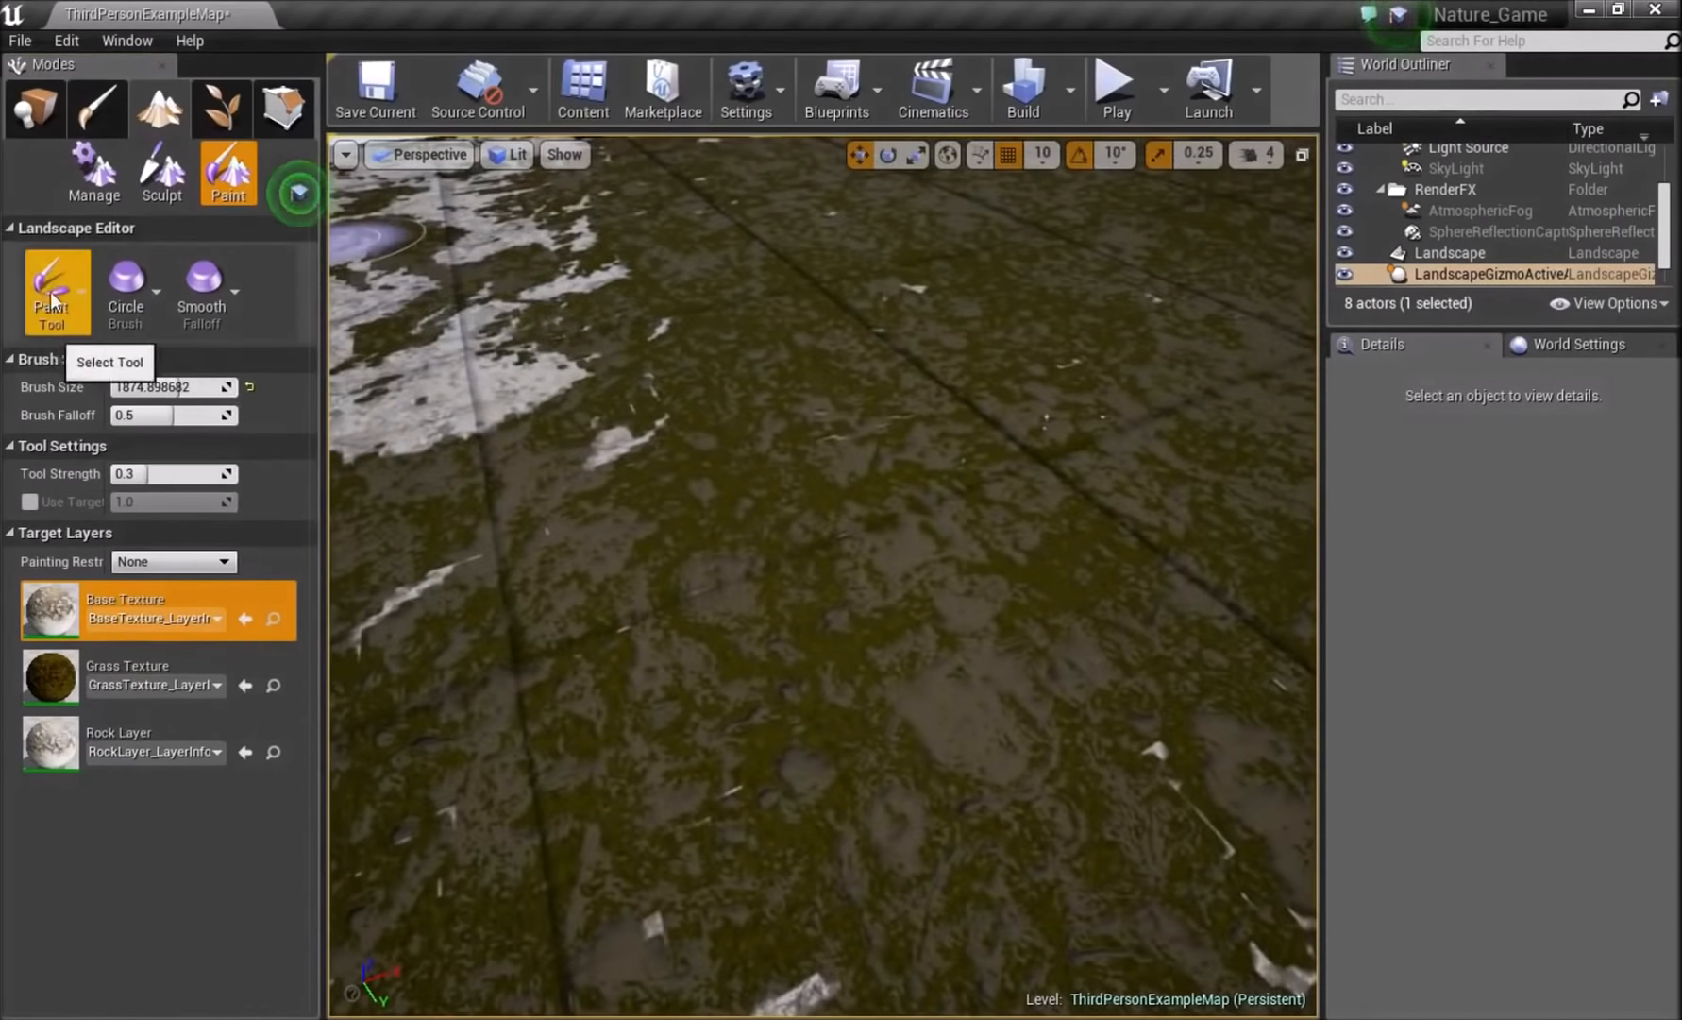
- Switch the landscape editor back to sculpting with the Smooth tool and look across the terrain
{"action": "left_click", "coordinate": [54, 293]}
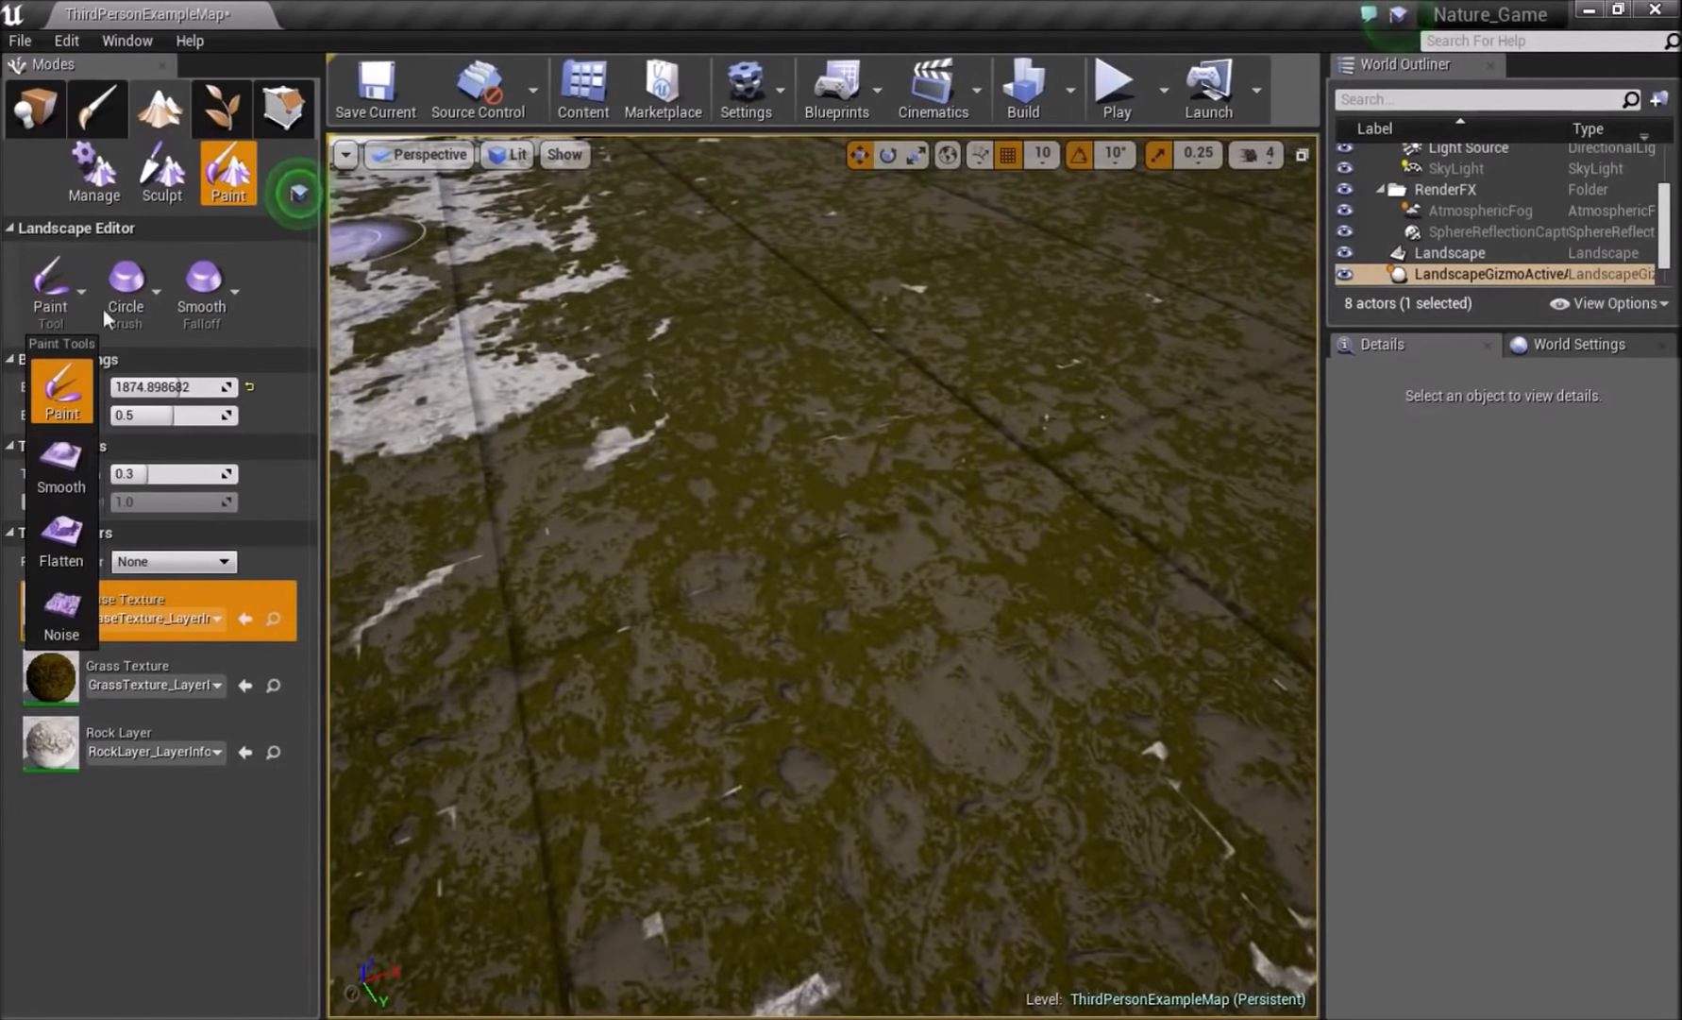
{"action": "left_click", "coordinate": [159, 179]}
{"action": "left_click", "coordinate": [79, 299]}
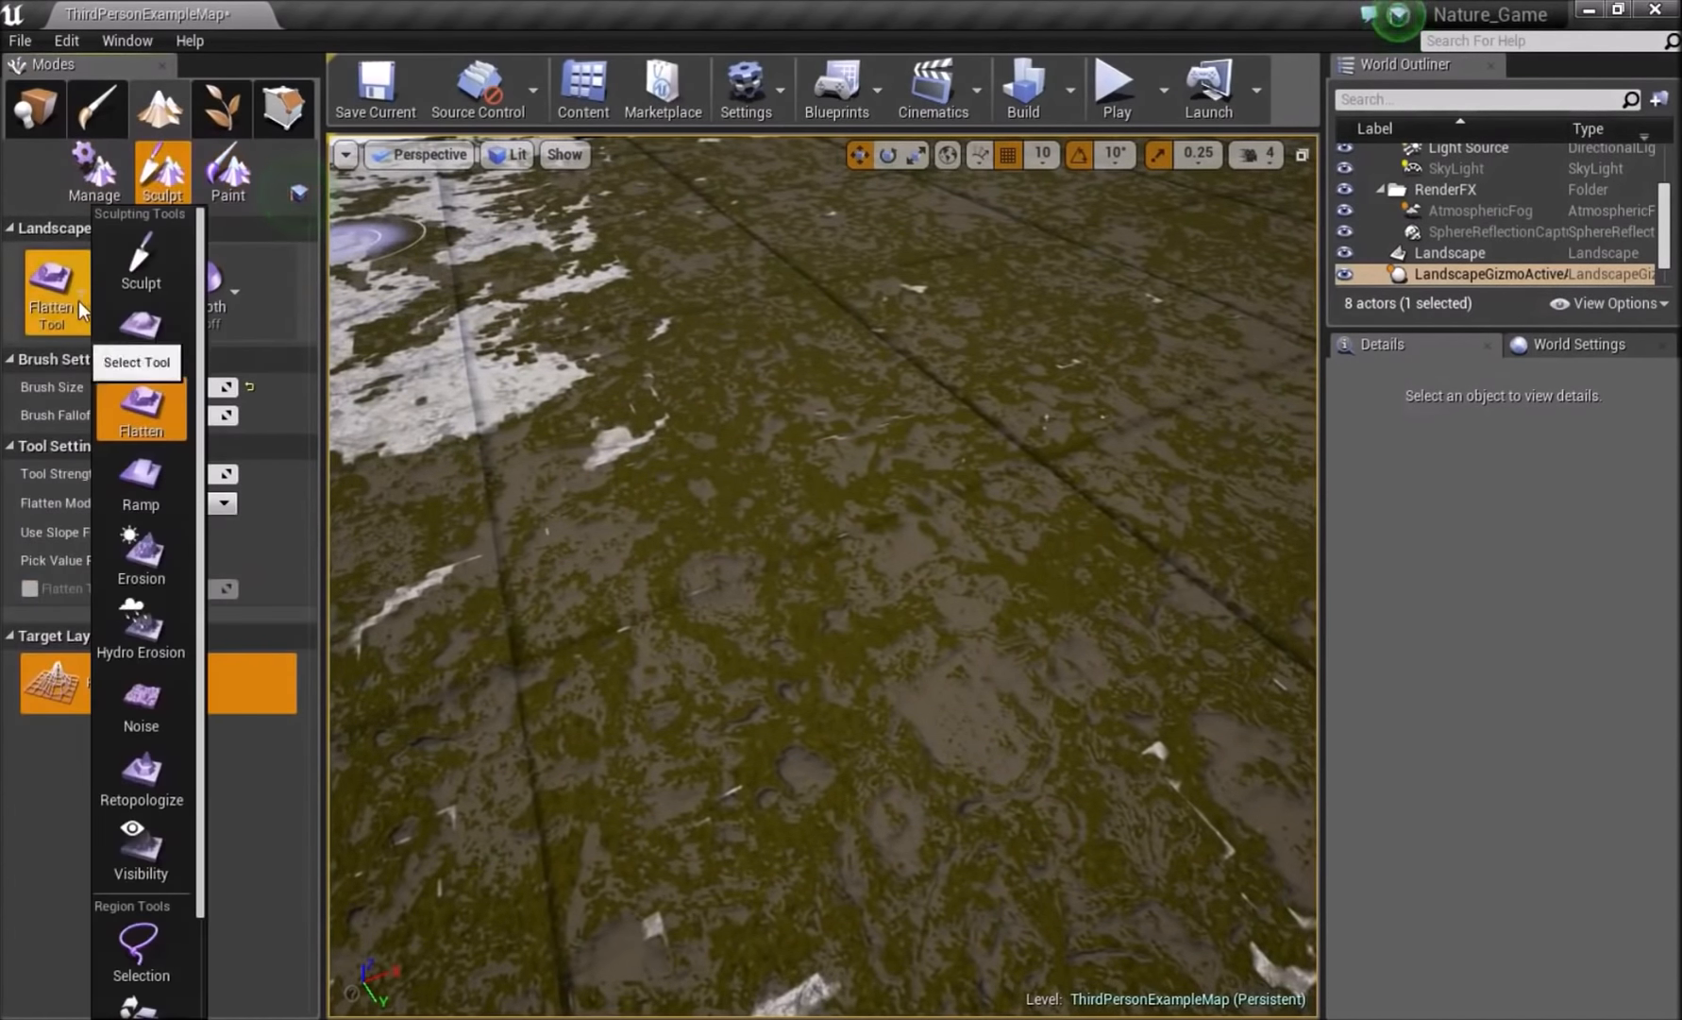
{"action": "left_click", "coordinate": [140, 330]}
{"action": "right_click_drag", "start_coordinate": [759, 894], "coordinate": [1037, 840]}
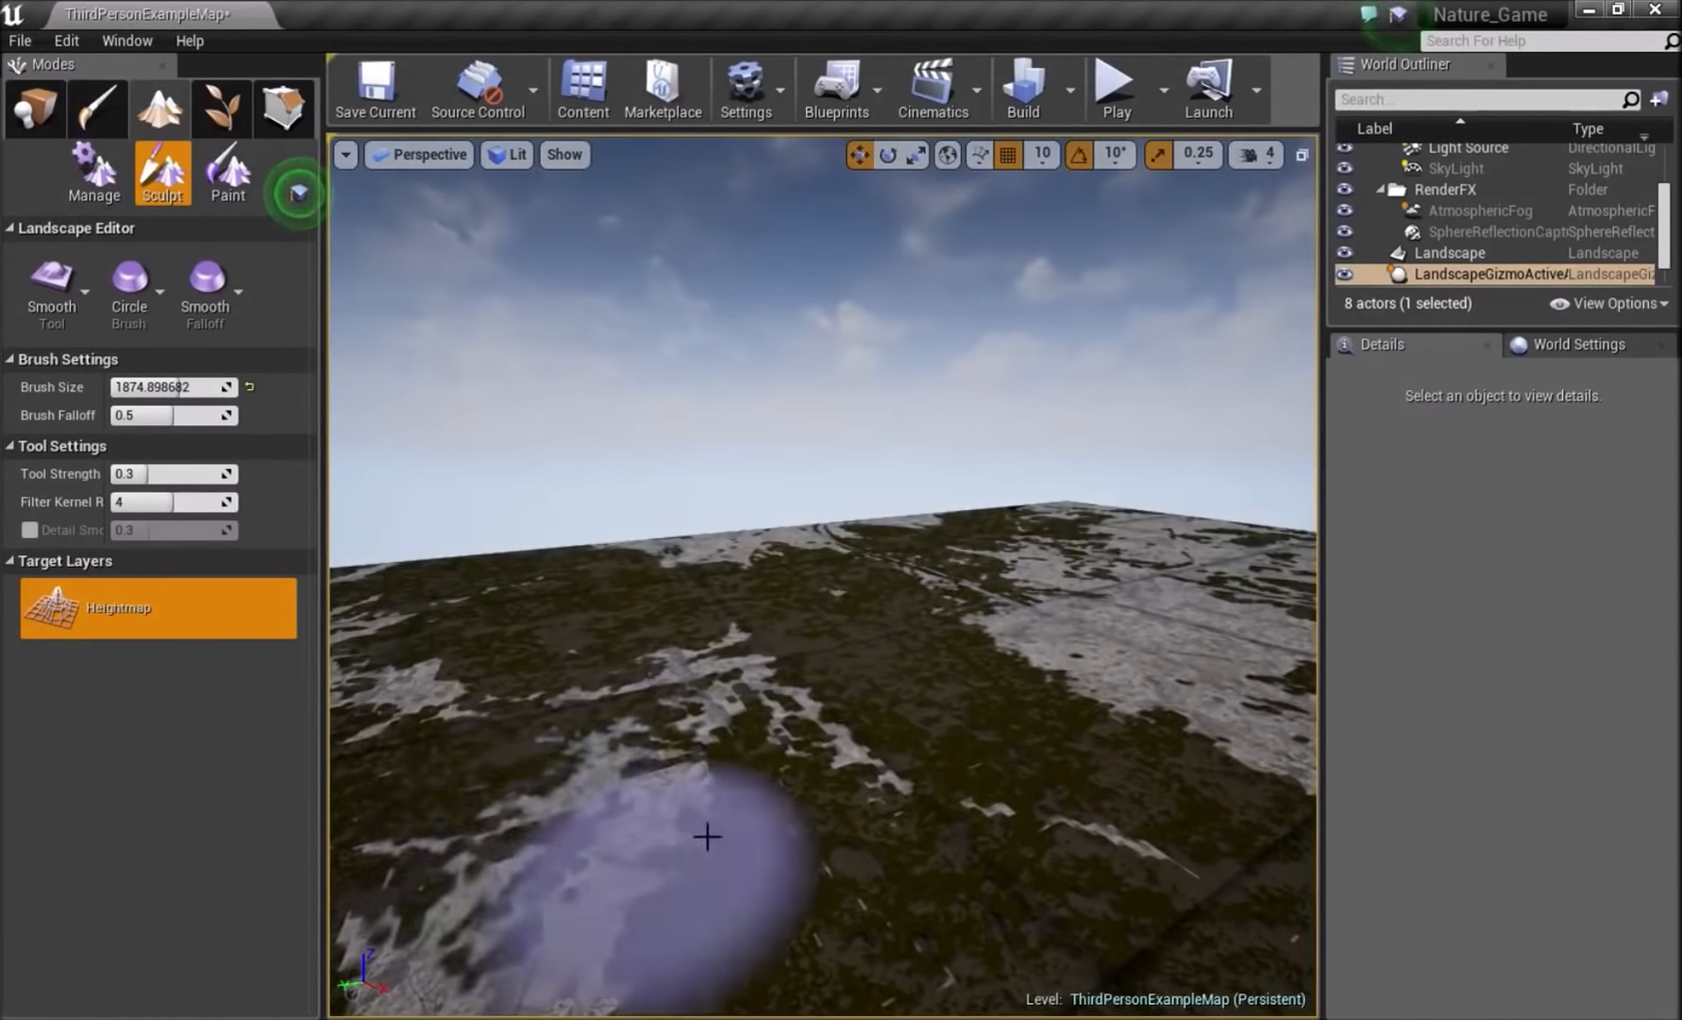
{"action": "right_click_drag", "start_coordinate": [707, 836], "coordinate": [501, 830]}
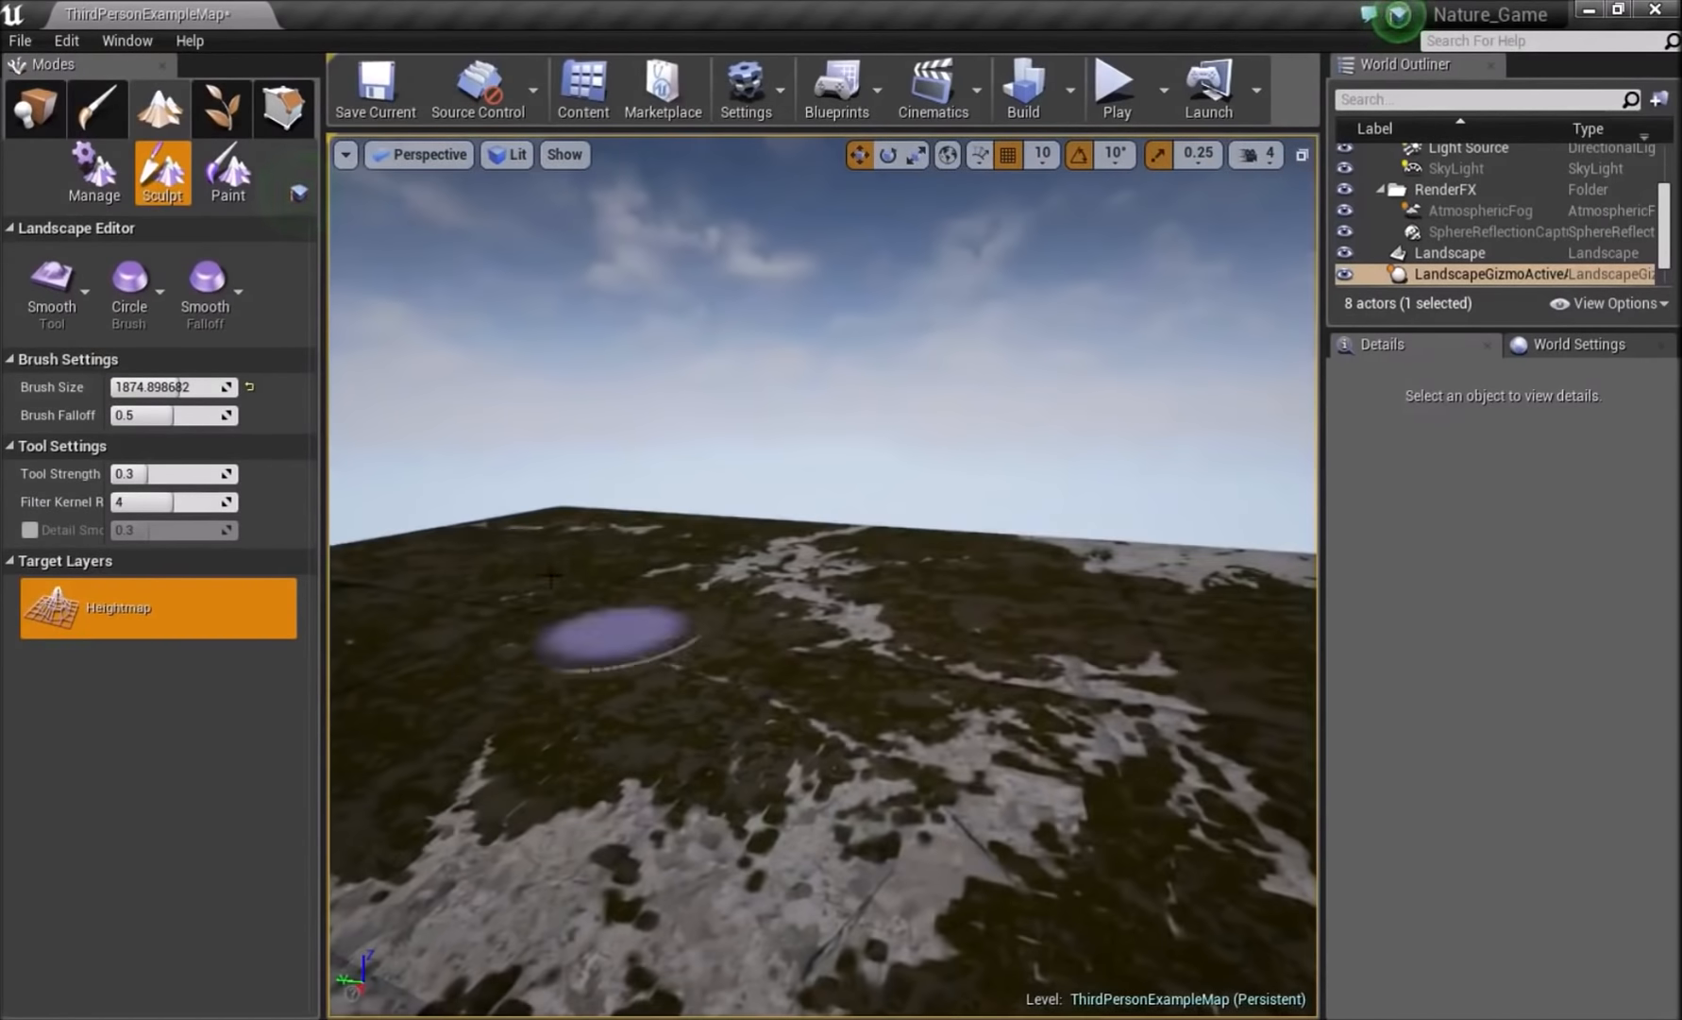
- Leave landscape editing and place the SM_PalmTree_01 mesh from the Meshes folder on the landscape
{"action": "left_click", "coordinate": [38, 116]}
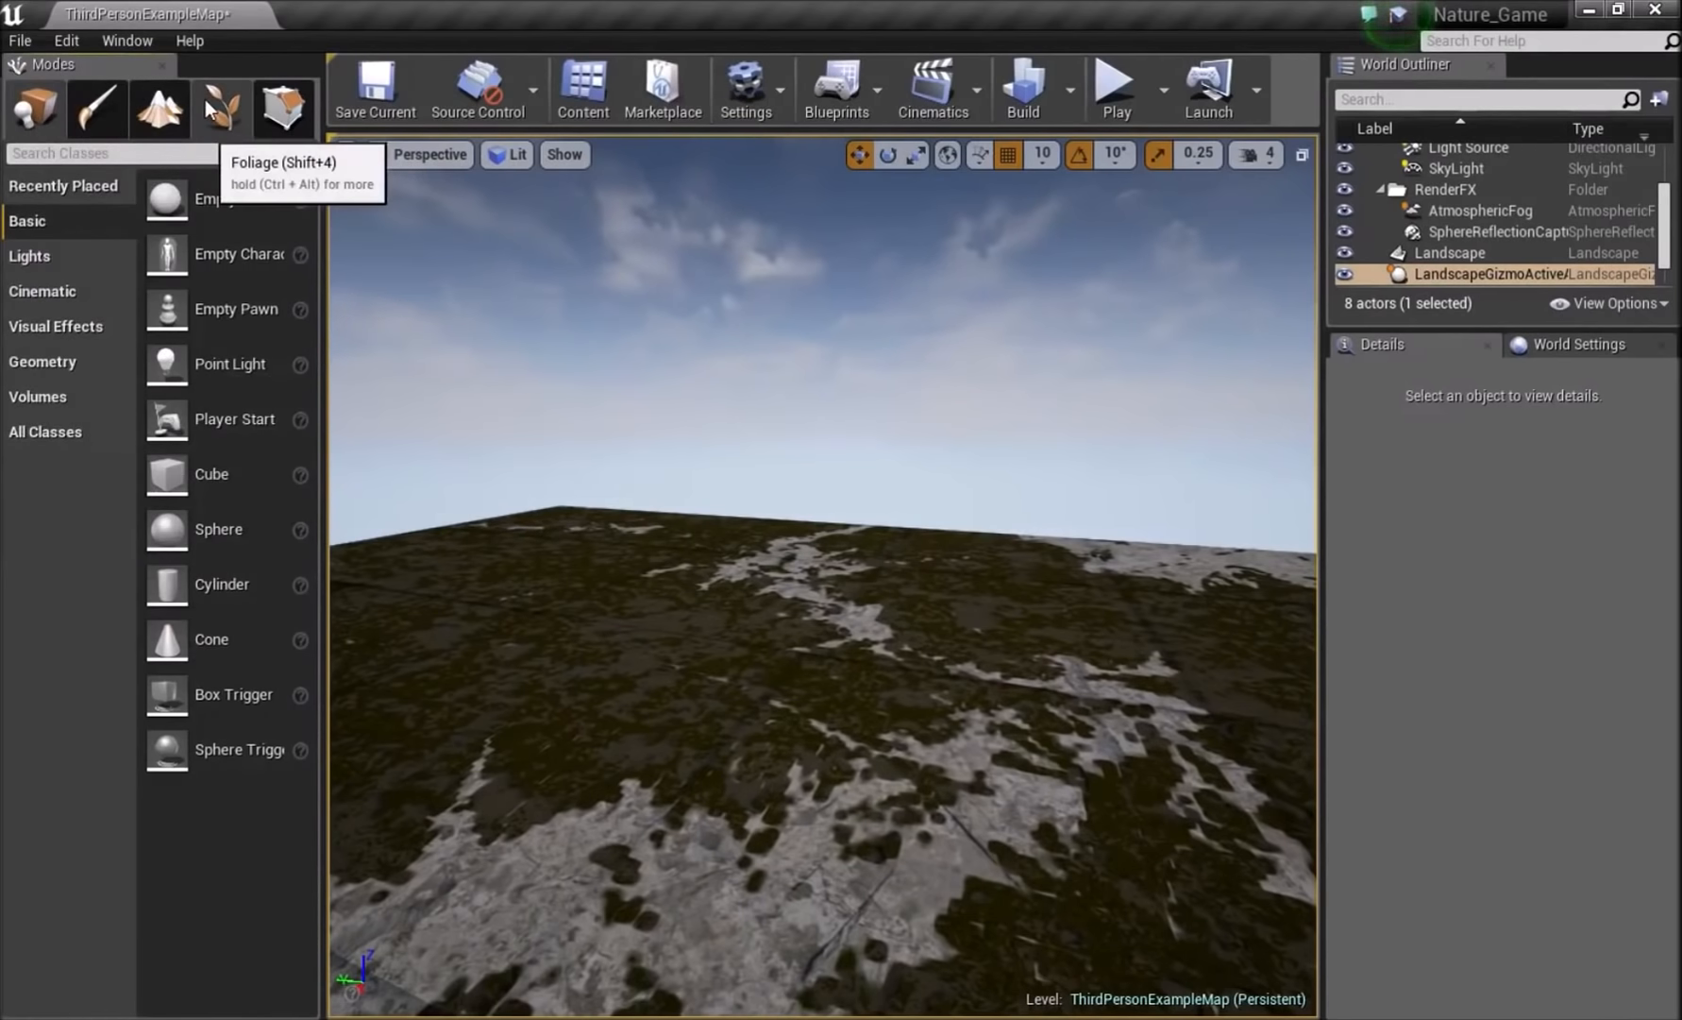
{"action": "left_click_drag", "start_coordinate": [0, 425], "coordinate": [1380, 352]}
{"action": "left_click", "coordinate": [114, 672]}
{"action": "left_click", "coordinate": [1221, 609]}
{"action": "left_click_drag", "start_coordinate": [580, 715], "coordinate": [581, 727]}
{"action": "right_click_drag", "start_coordinate": [582, 727], "coordinate": [553, 687]}
- Examine the placed palm tree on the landscape from near and far, and select it
{"action": "key", "text": "Escape"}
{"action": "key", "text": "w"}
{"action": "key", "text": "s"}
{"action": "key", "text": "w"}
{"action": "key", "text": "s"}
{"action": "key", "text": "w"}
{"action": "key", "text": "s"}
{"action": "right_click_drag", "start_coordinate": [632, 602], "coordinate": [632, 582]}
{"action": "key", "text": "s"}
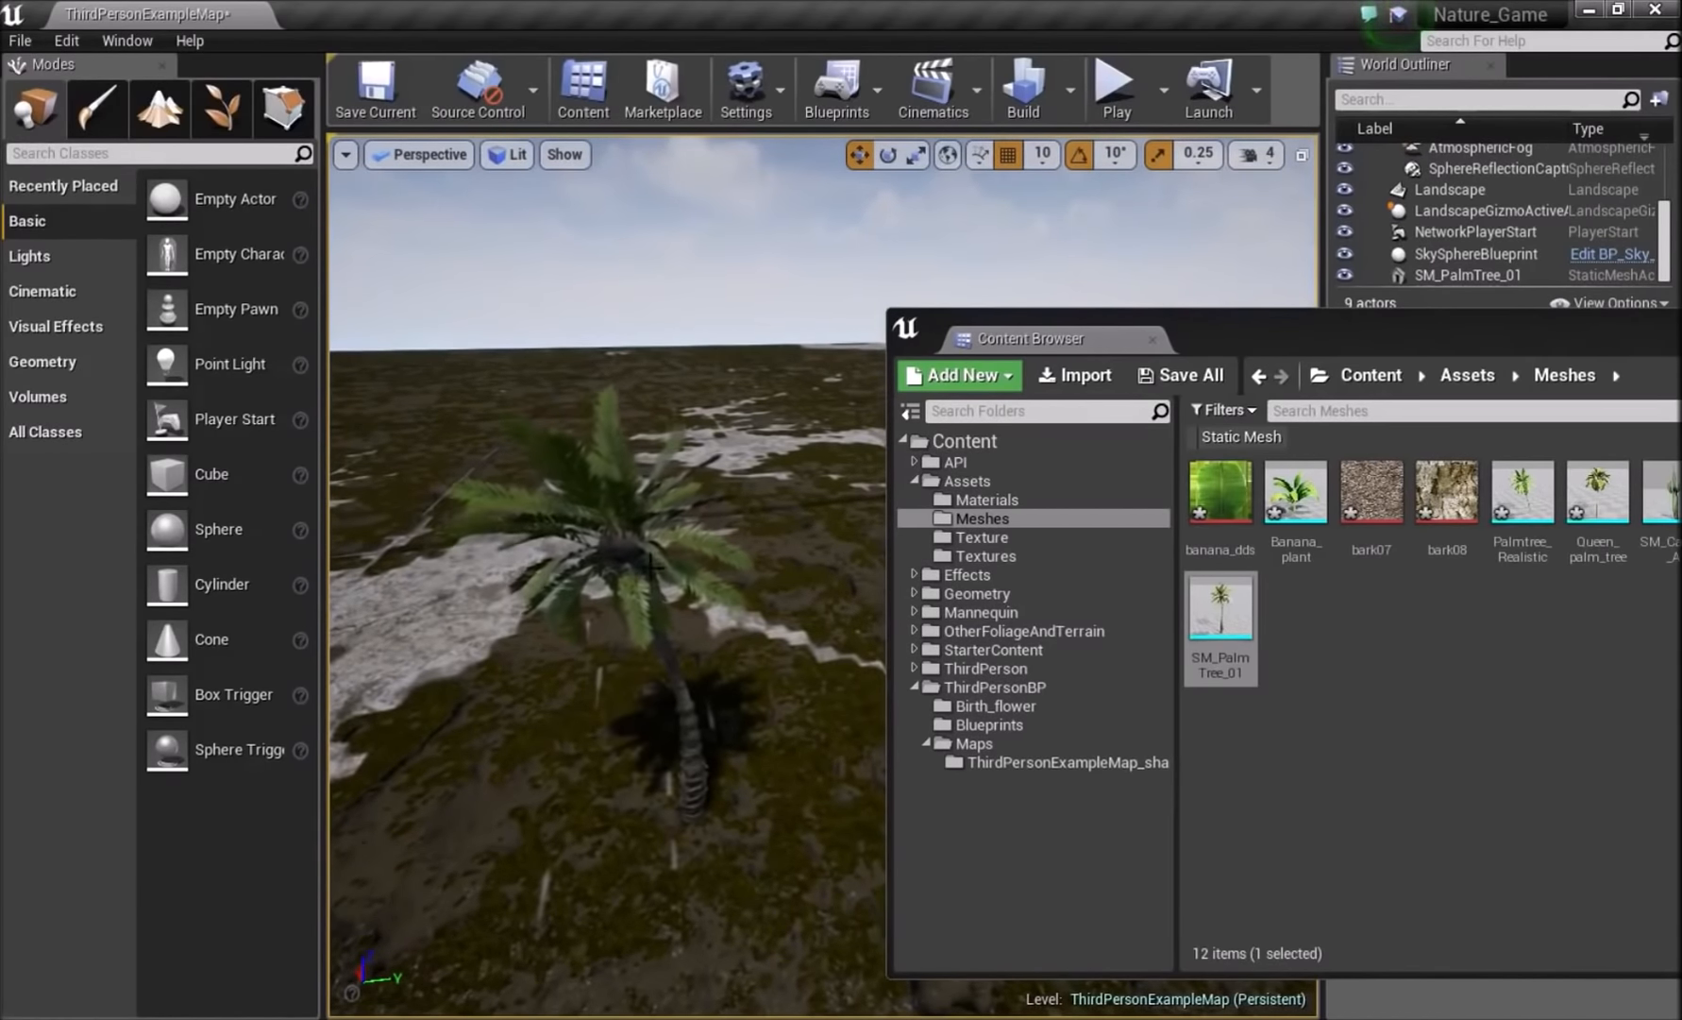
{"action": "left_click", "coordinate": [651, 563]}
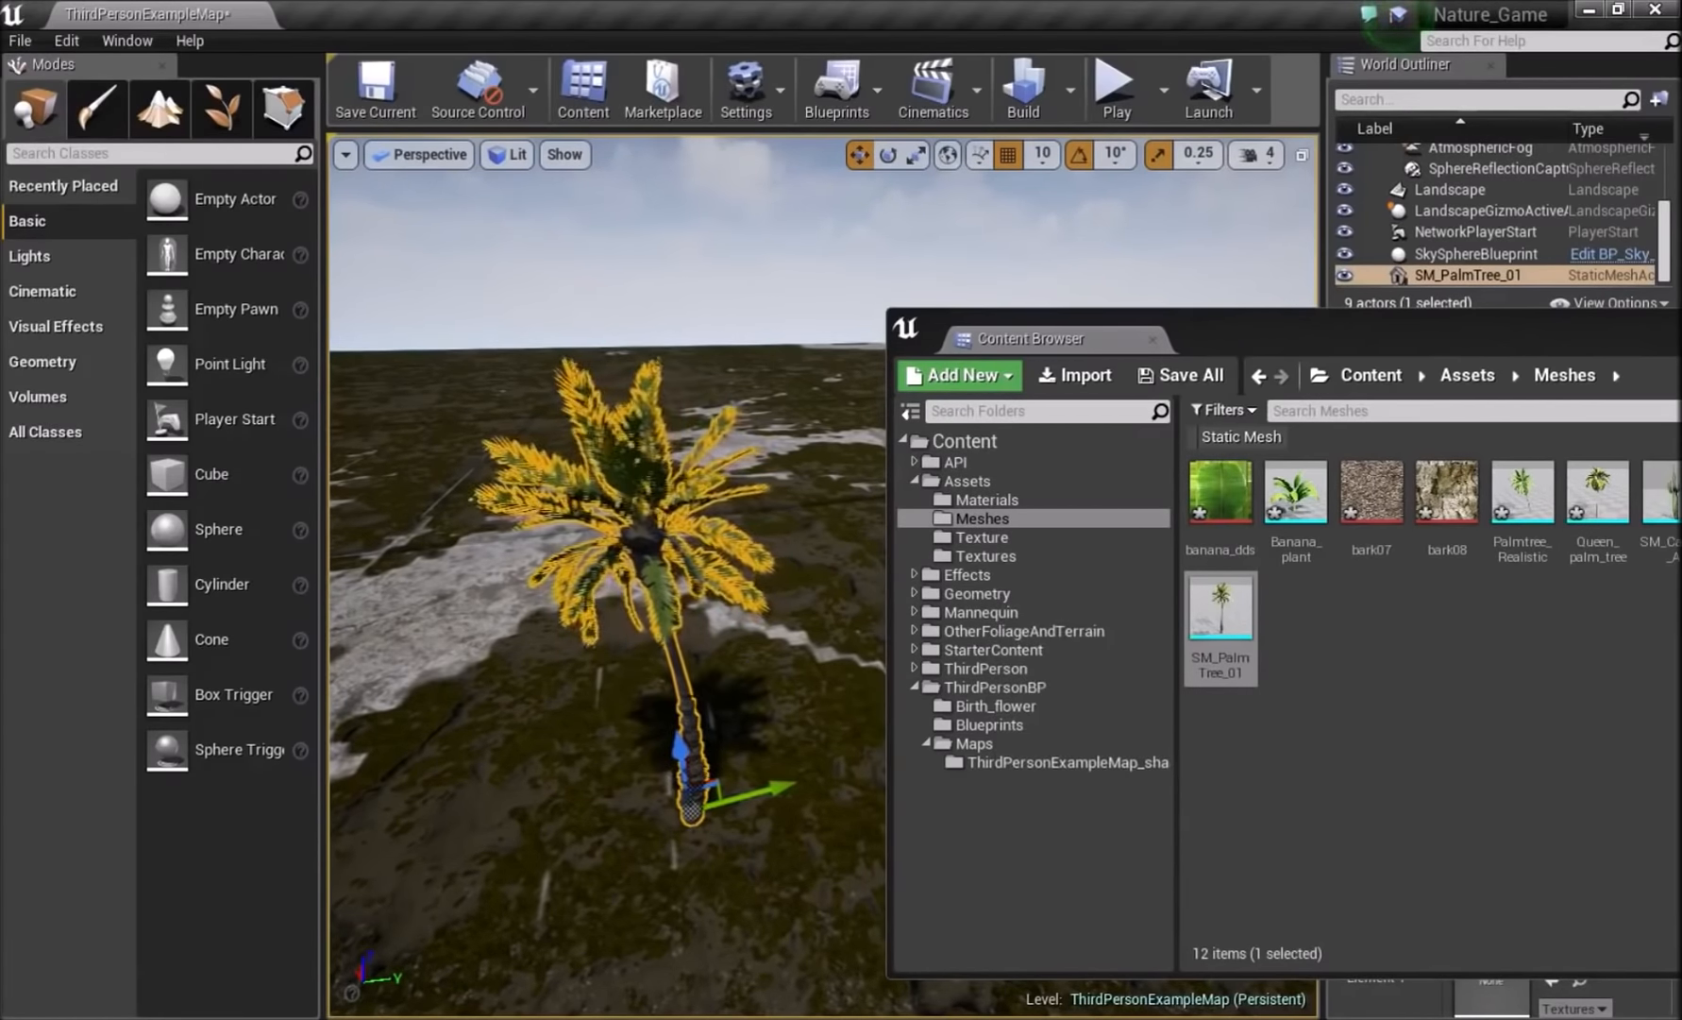
- Open the SM_PalmTree_01 mesh for editing and display its collision around the trunk and fronds
{"action": "double_click", "coordinate": [1209, 631]}
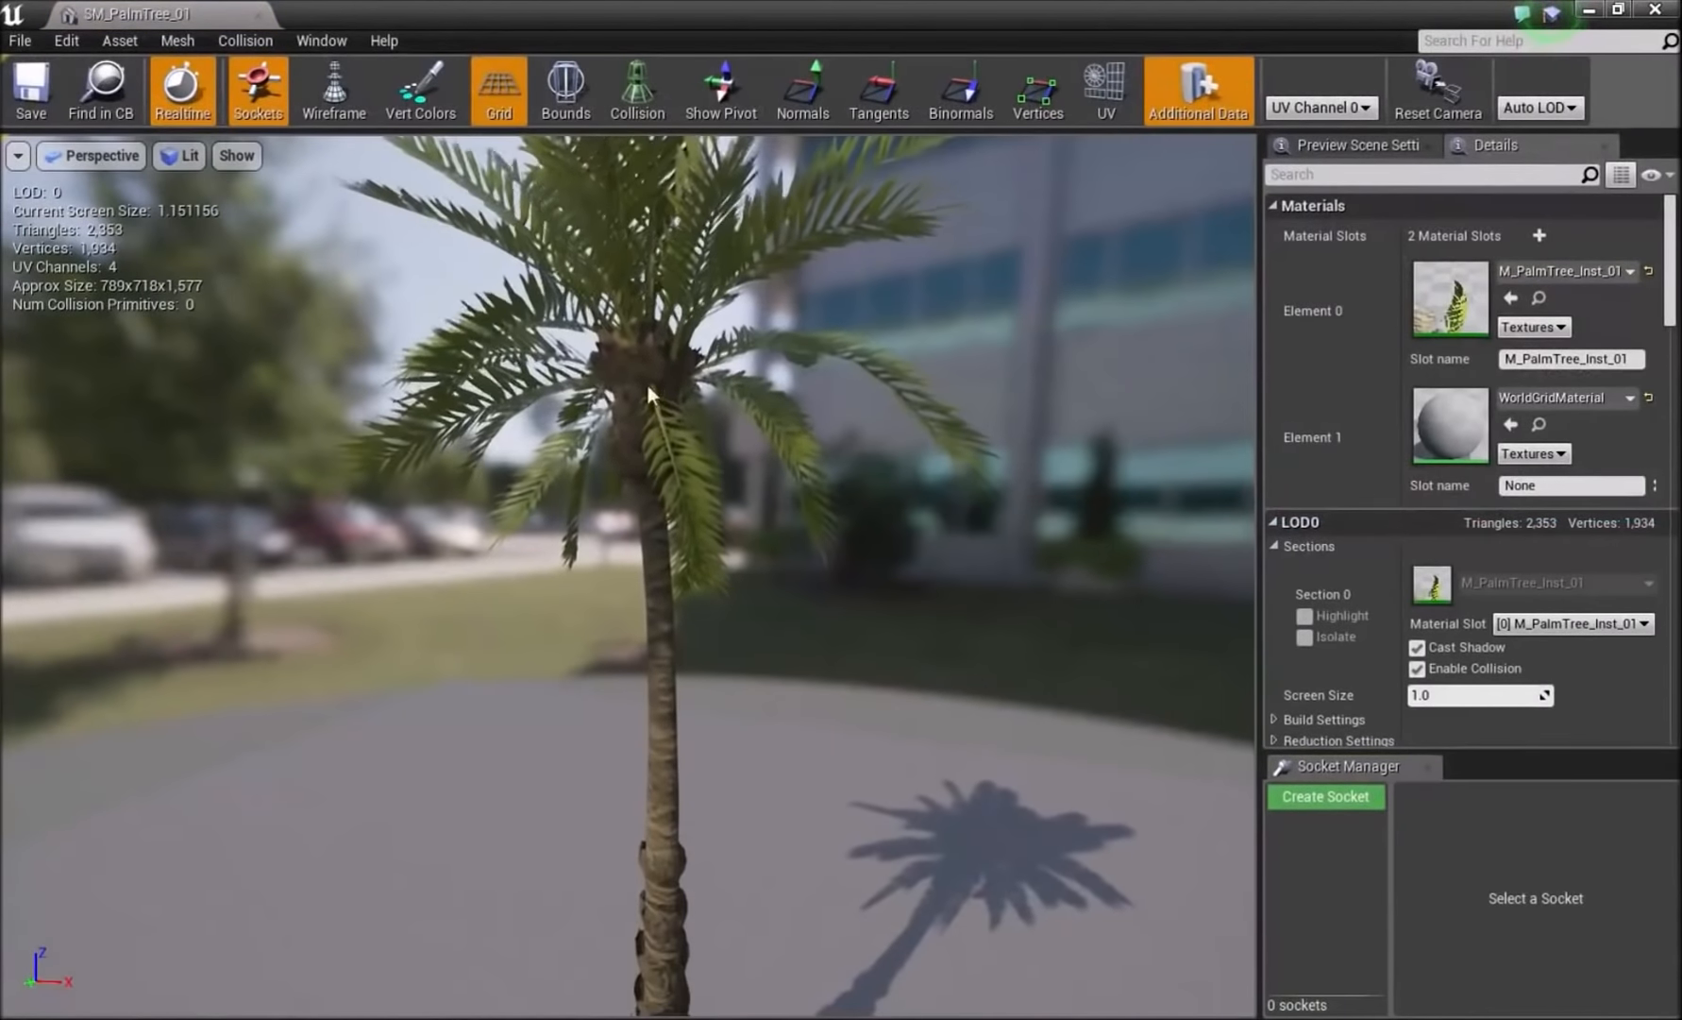
{"action": "scroll", "coordinate": [1364, 390], "scroll_direction": "down", "scroll_amount": 5}
{"action": "scroll", "coordinate": [1369, 387], "scroll_direction": "down", "scroll_amount": 8}
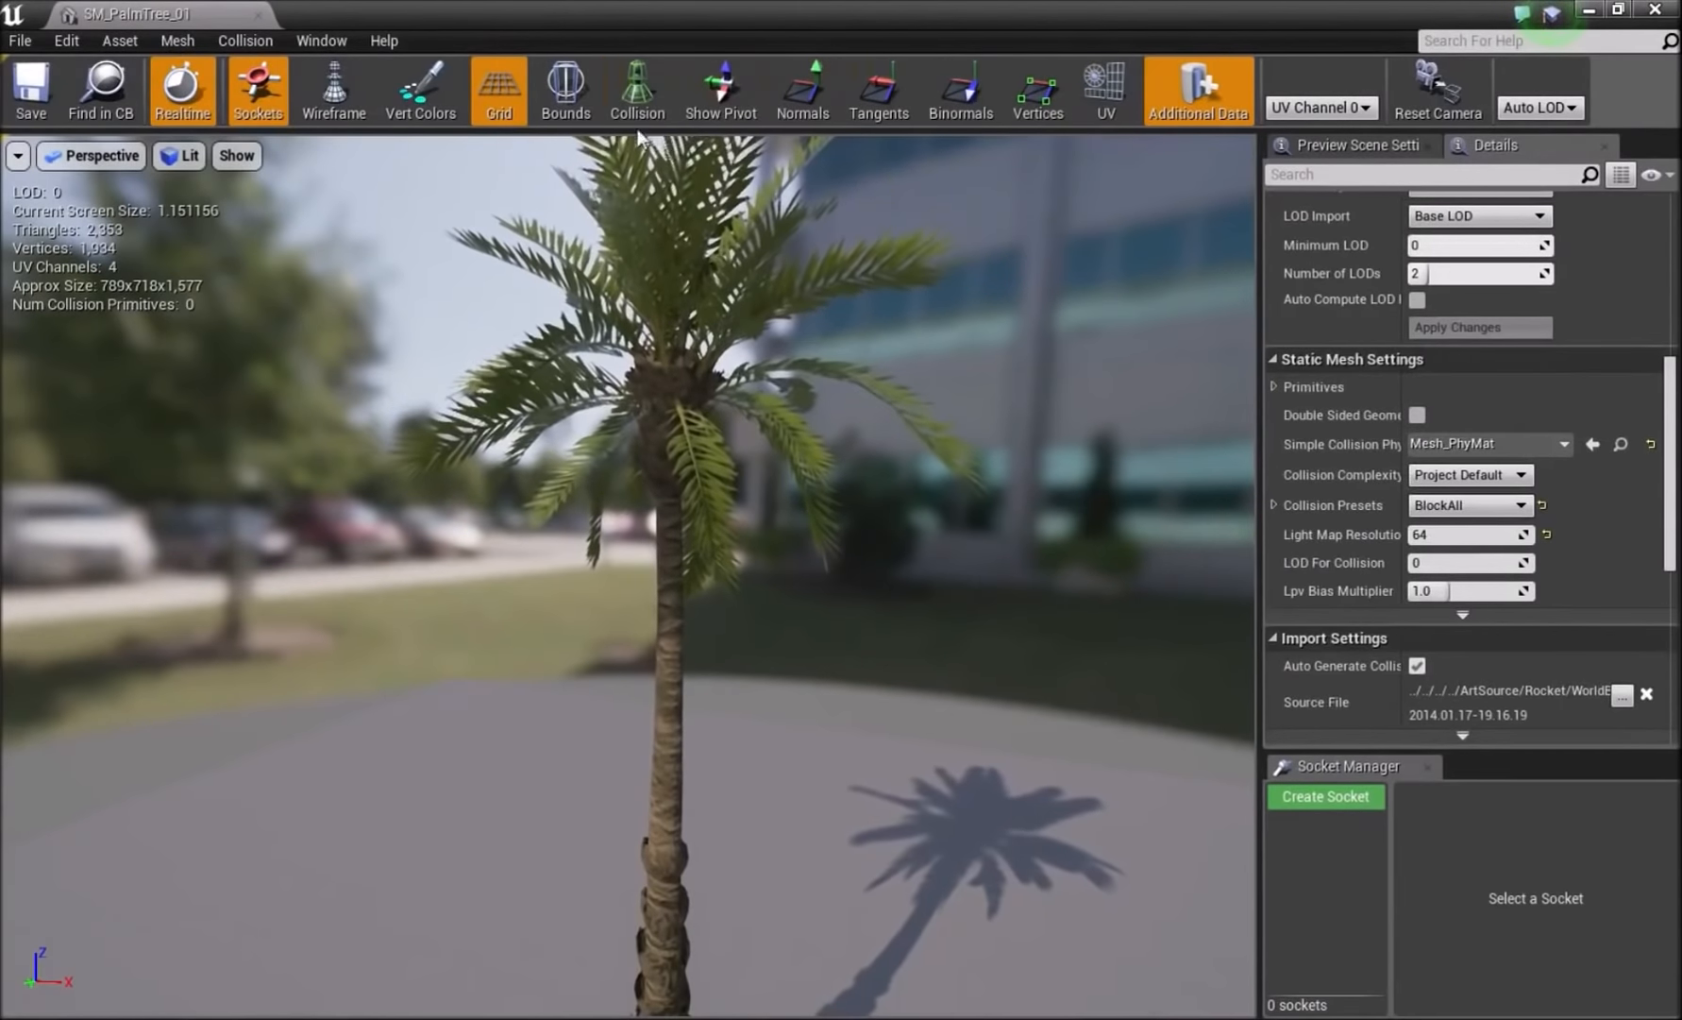
{"action": "left_click", "coordinate": [638, 90]}
{"action": "left_click_drag", "start_coordinate": [699, 528], "coordinate": [623, 519]}
{"action": "right_click_drag", "start_coordinate": [623, 520], "coordinate": [680, 529]}
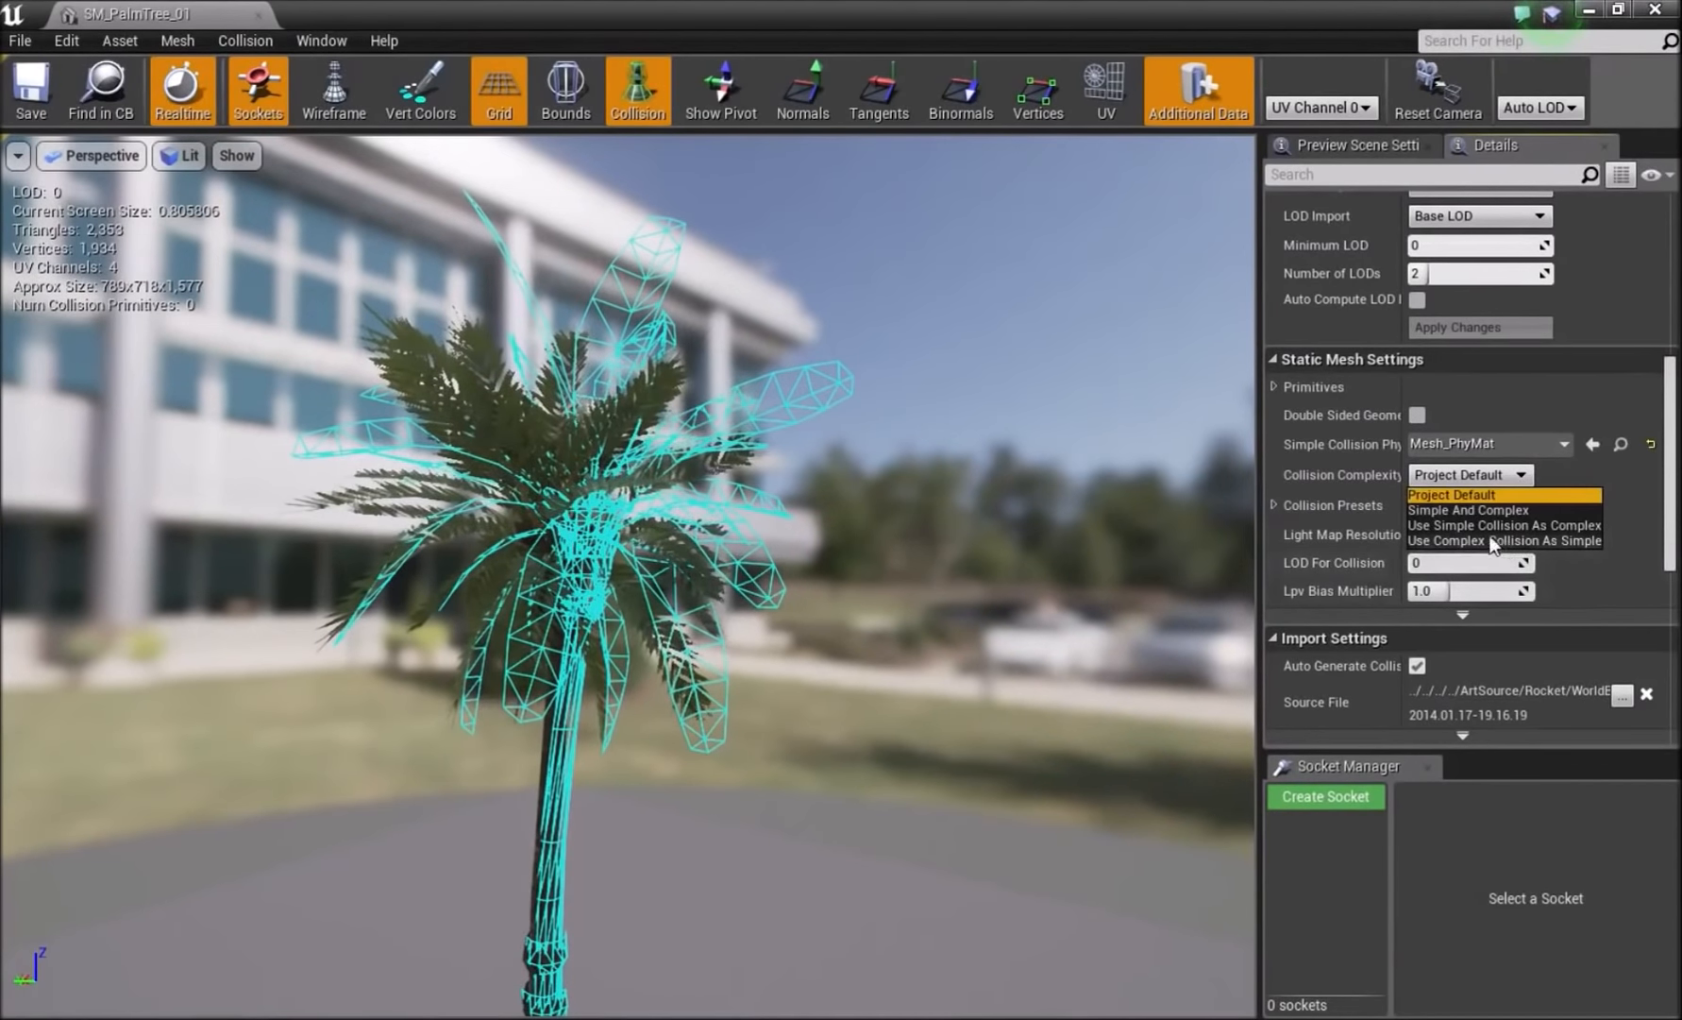
- Set the palm tree mesh's collision complexity to Use Complex Collision As Simple and return to the level
{"action": "left_click", "coordinate": [1499, 541]}
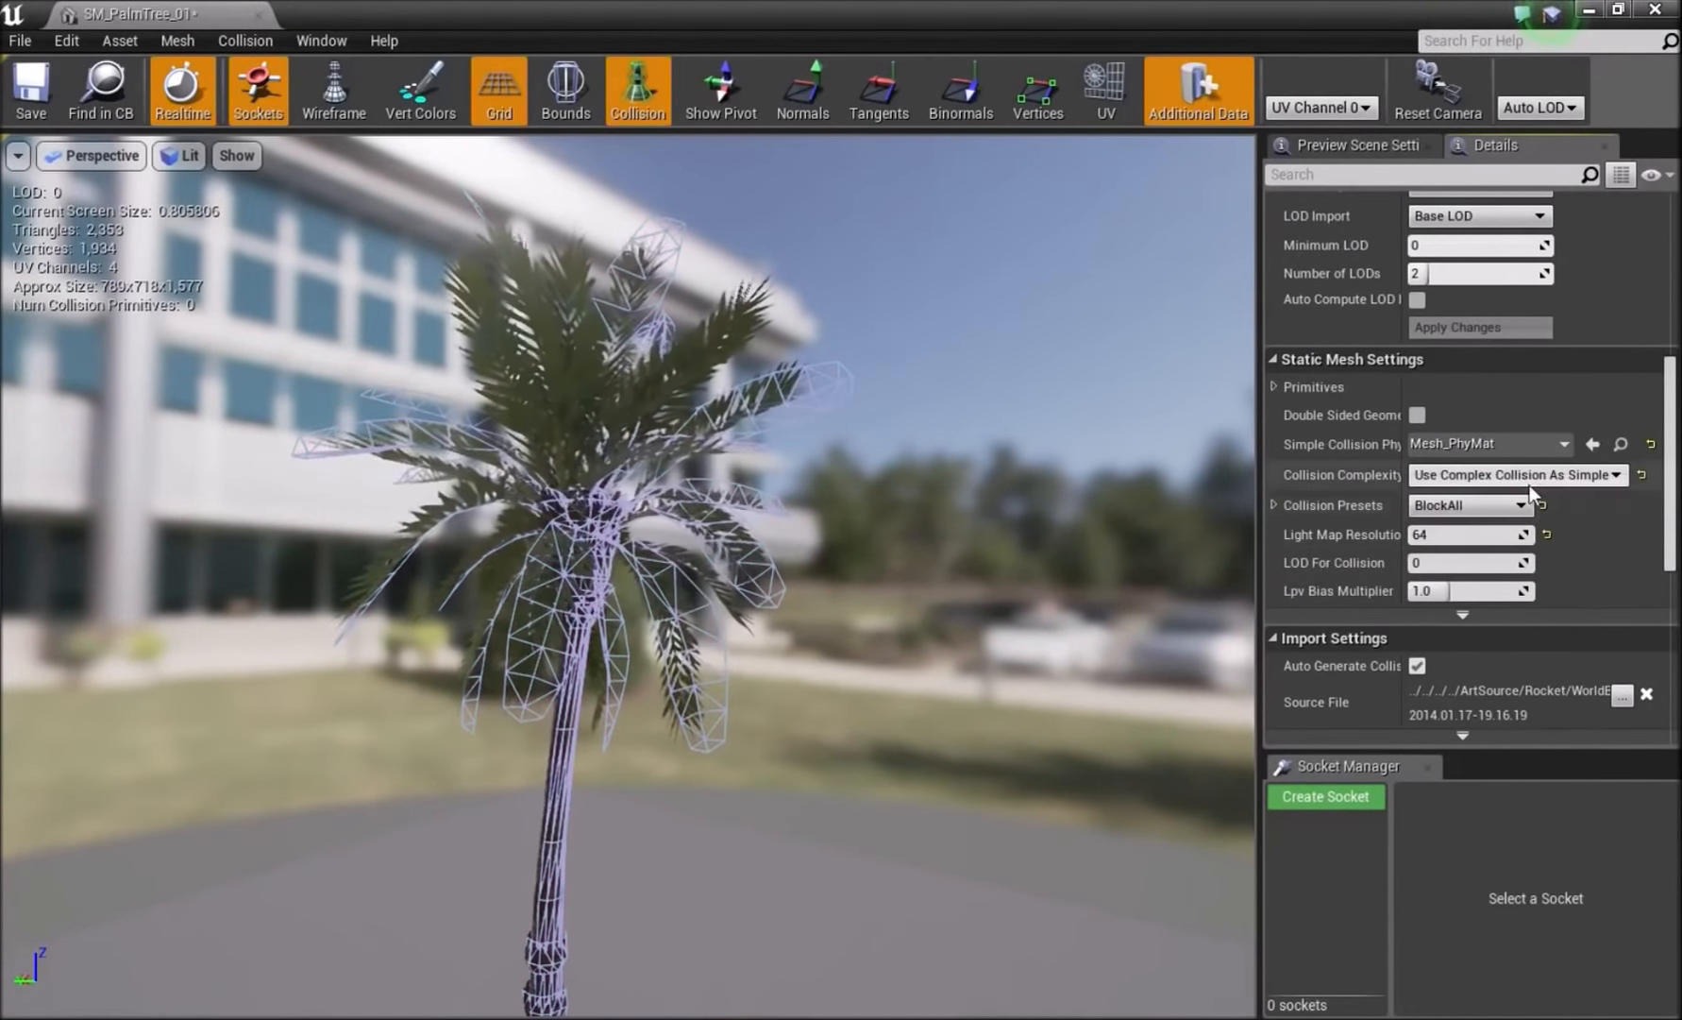
{"action": "right_click_drag", "start_coordinate": [700, 555], "coordinate": [774, 639]}
{"action": "right_click_drag", "start_coordinate": [780, 257], "coordinate": [1020, 193]}
{"action": "right_click_drag", "start_coordinate": [878, 349], "coordinate": [772, 396]}
{"action": "key", "text": "s"}
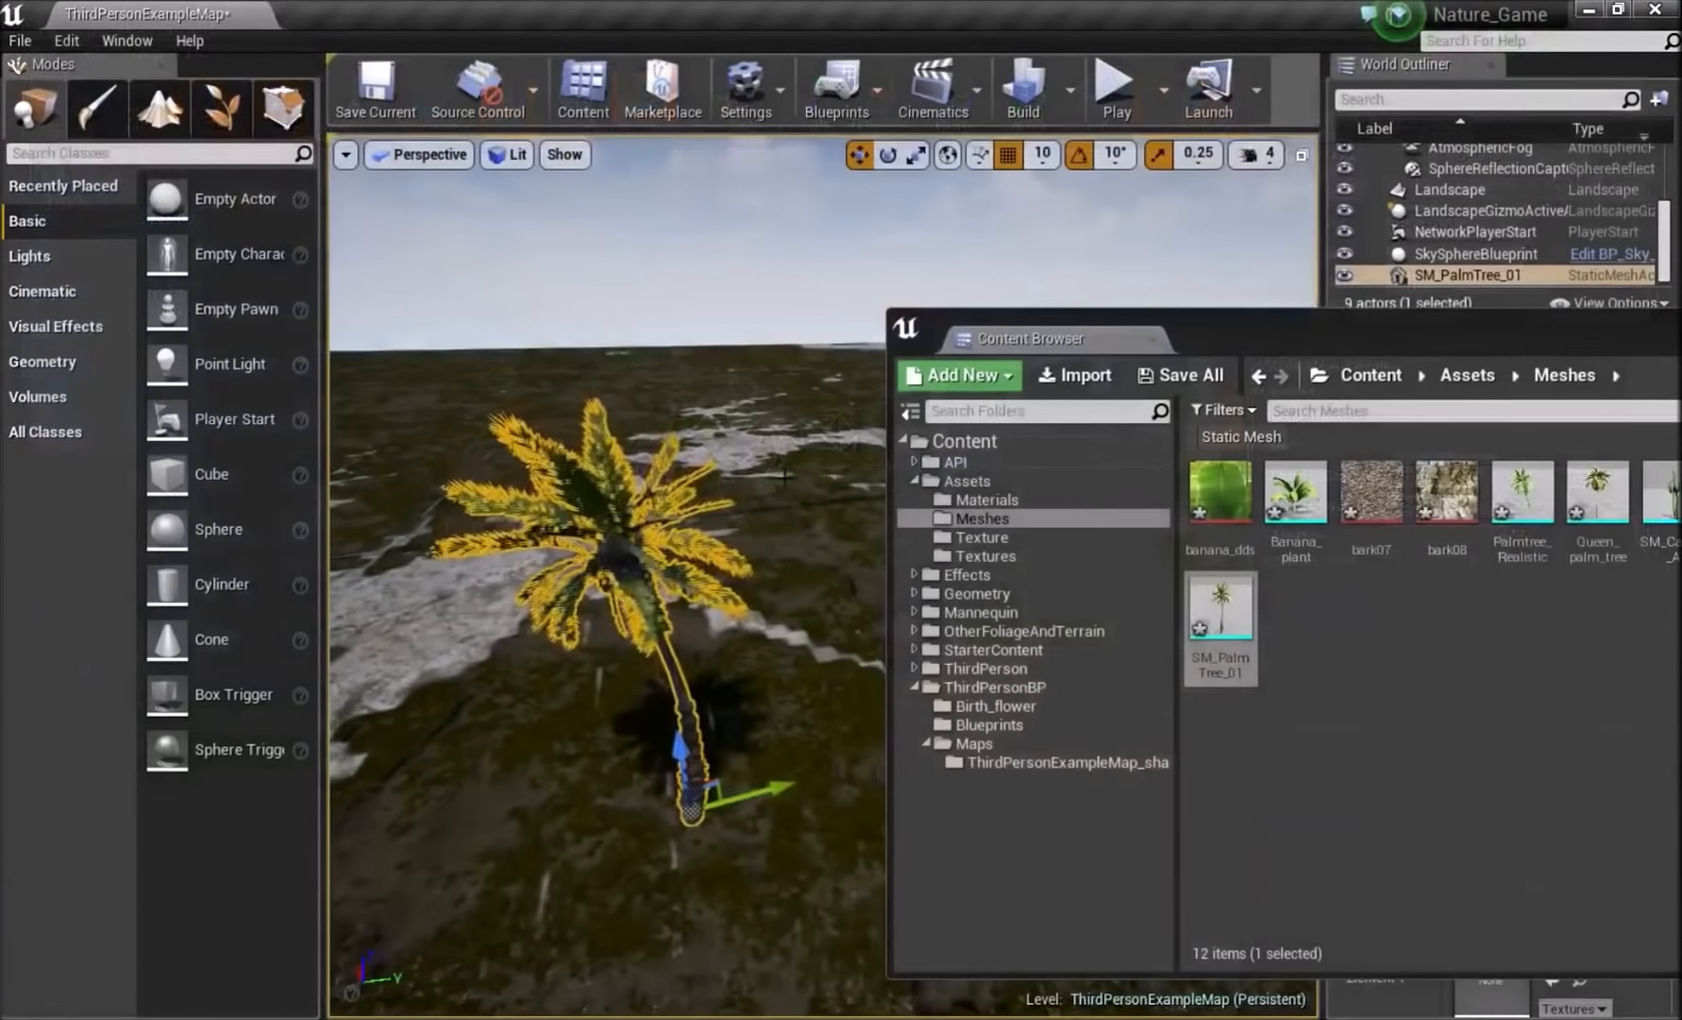
- Switch to foliage painting and add the SM_PalmTree_01 mesh as a foliage type
{"action": "right_click_drag", "start_coordinate": [785, 476], "coordinate": [793, 415]}
{"action": "key", "text": "Escape"}
{"action": "key", "text": "s"}
{"action": "right_click_drag", "start_coordinate": [387, 310], "coordinate": [376, 314]}
{"action": "left_click", "coordinate": [225, 110]}
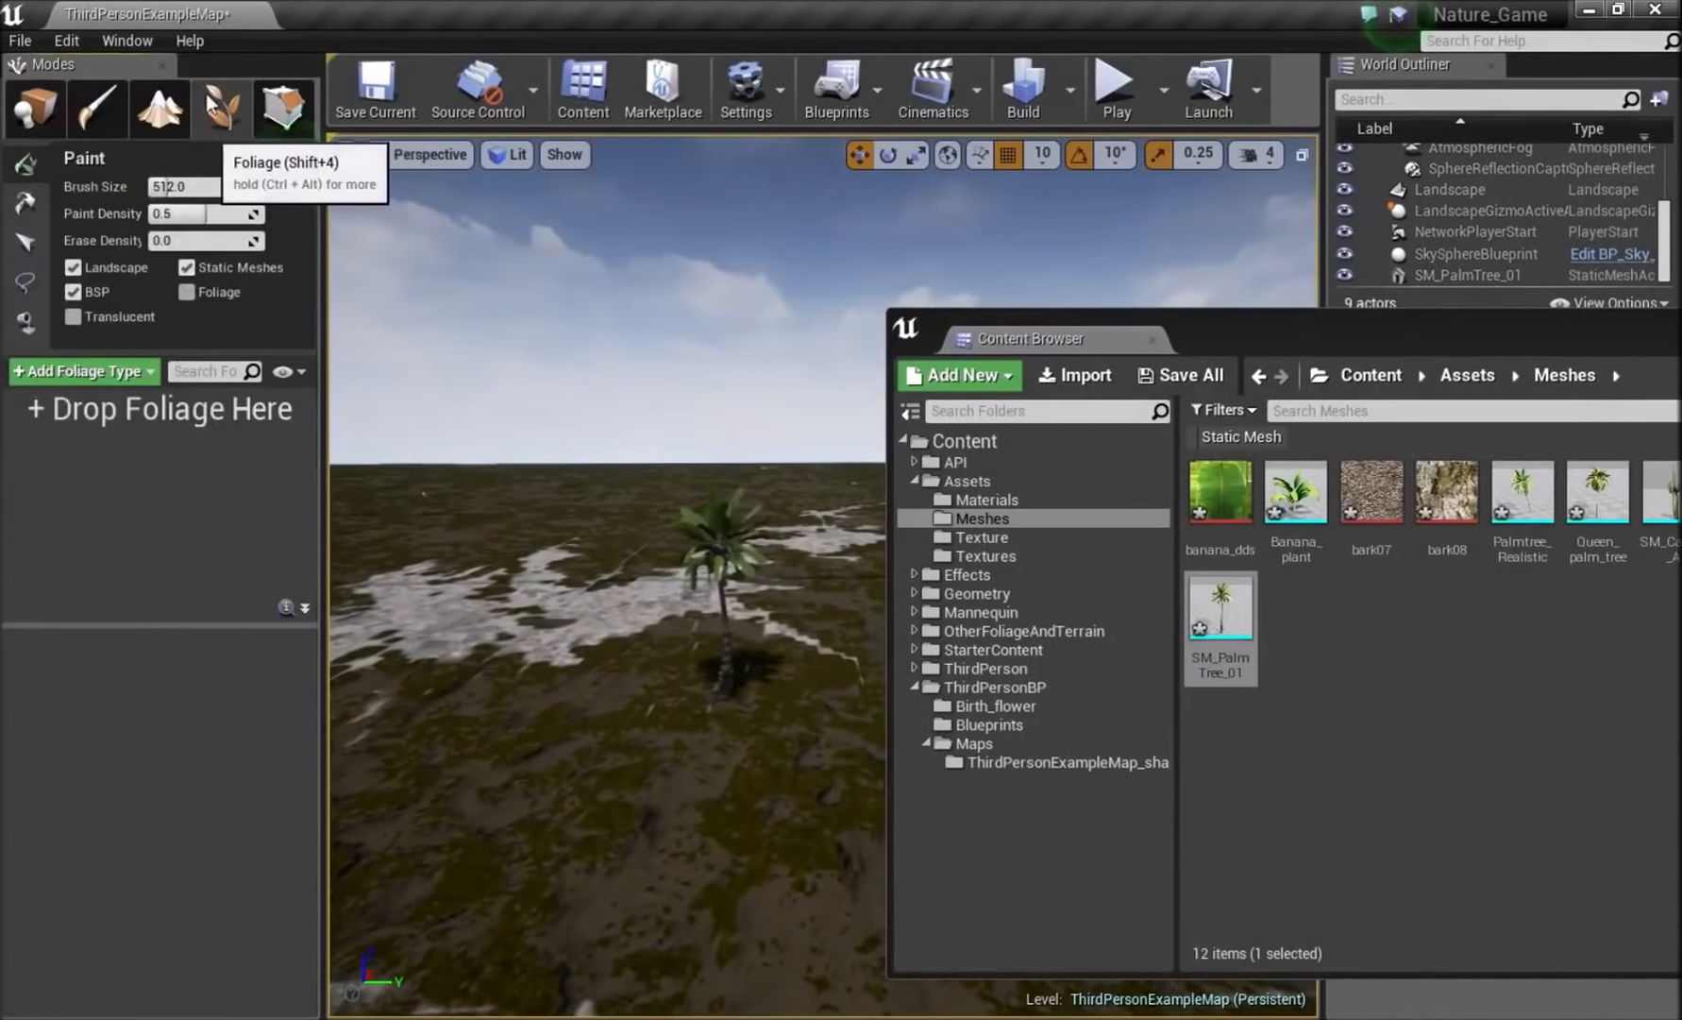
{"action": "left_click_drag", "start_coordinate": [1220, 609], "coordinate": [270, 522]}
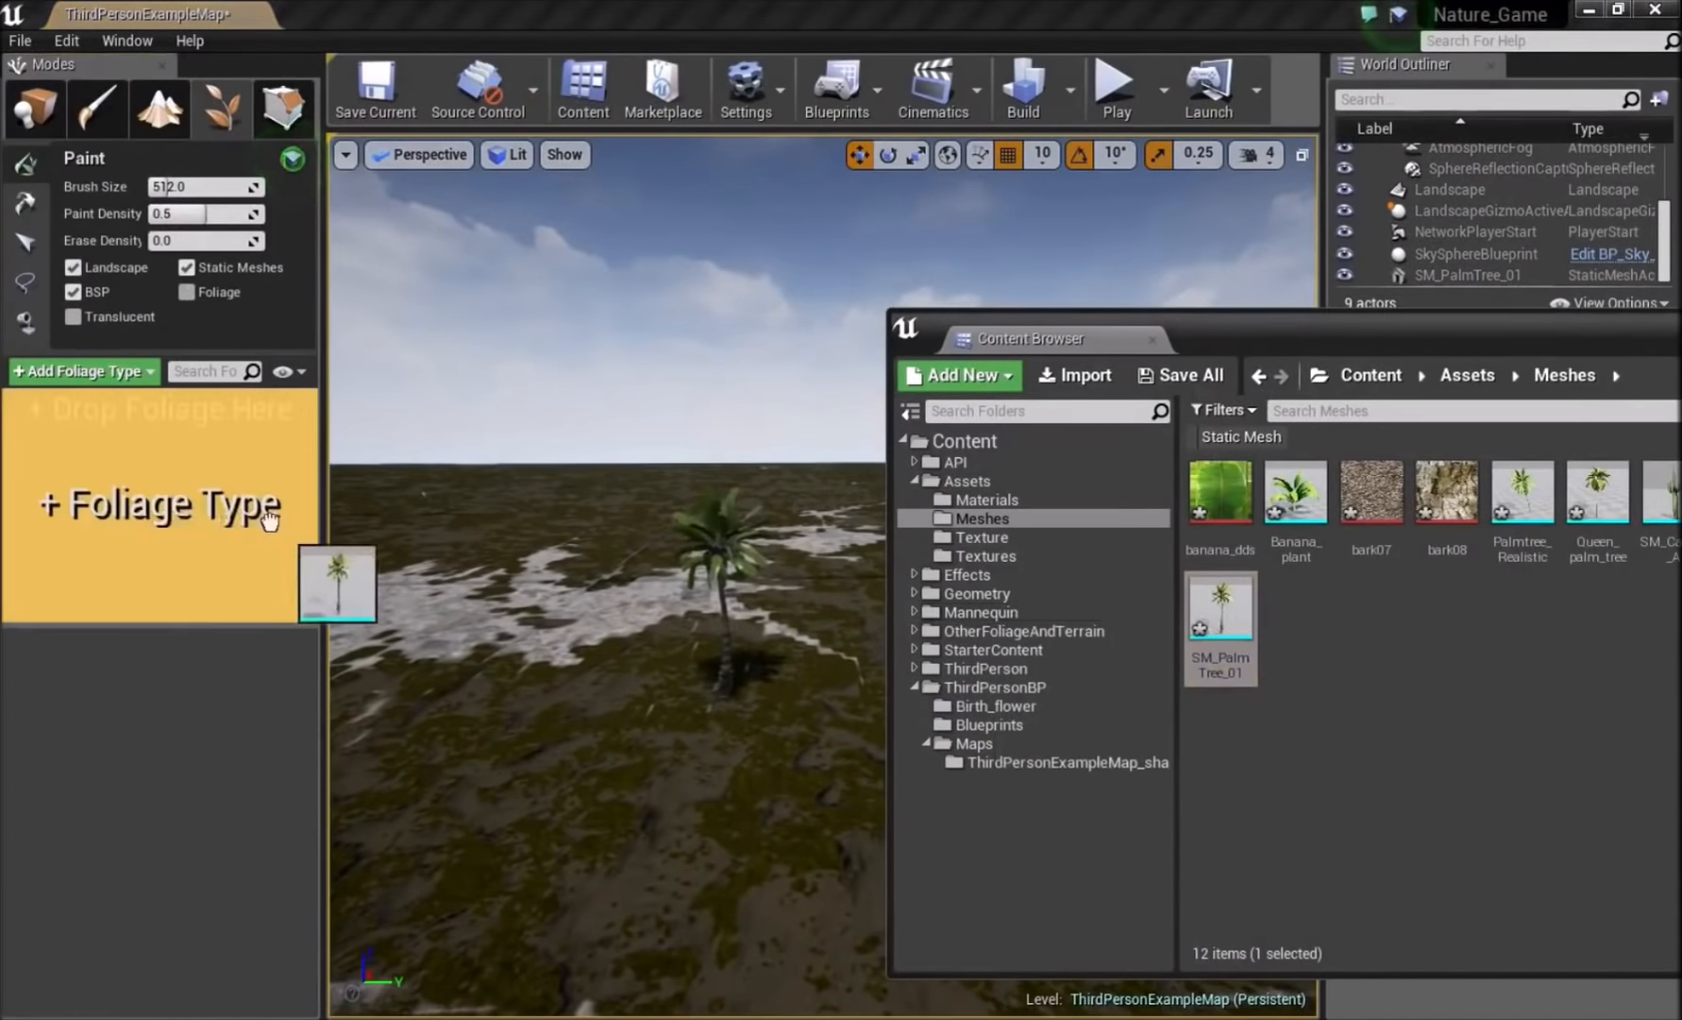
{"action": "left_click_drag", "start_coordinate": [130, 493], "coordinate": [77, 451]}
- Paint a first clump of palm trees beside the placed palm and show the viewport's frame rate
{"action": "mouse_move", "coordinate": [532, 399]}
{"action": "right_mouse_down"}
{"action": "mouse_move", "coordinate": [557, 528]}
{"action": "mouse_move", "coordinate": [618, 544]}
{"action": "right_mouse_up"}
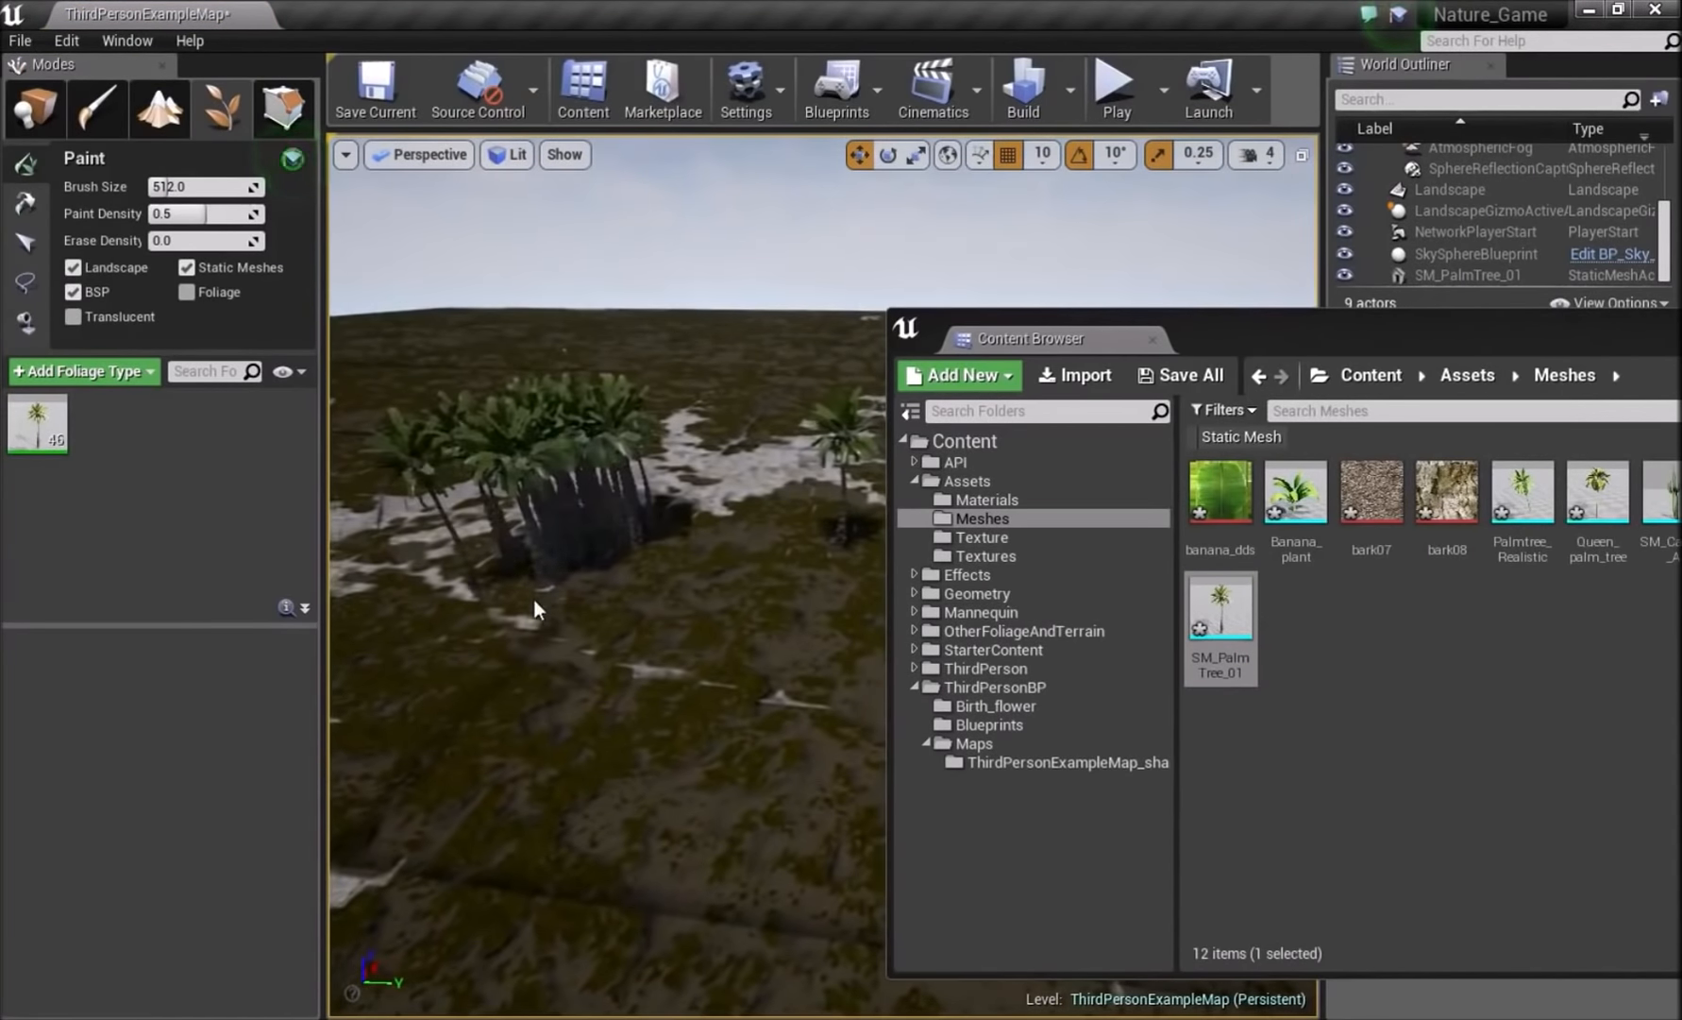
{"action": "left_click", "coordinate": [349, 163]}
{"action": "left_click", "coordinate": [389, 257]}
{"action": "right_click_drag", "start_coordinate": [550, 193], "coordinate": [534, 302]}
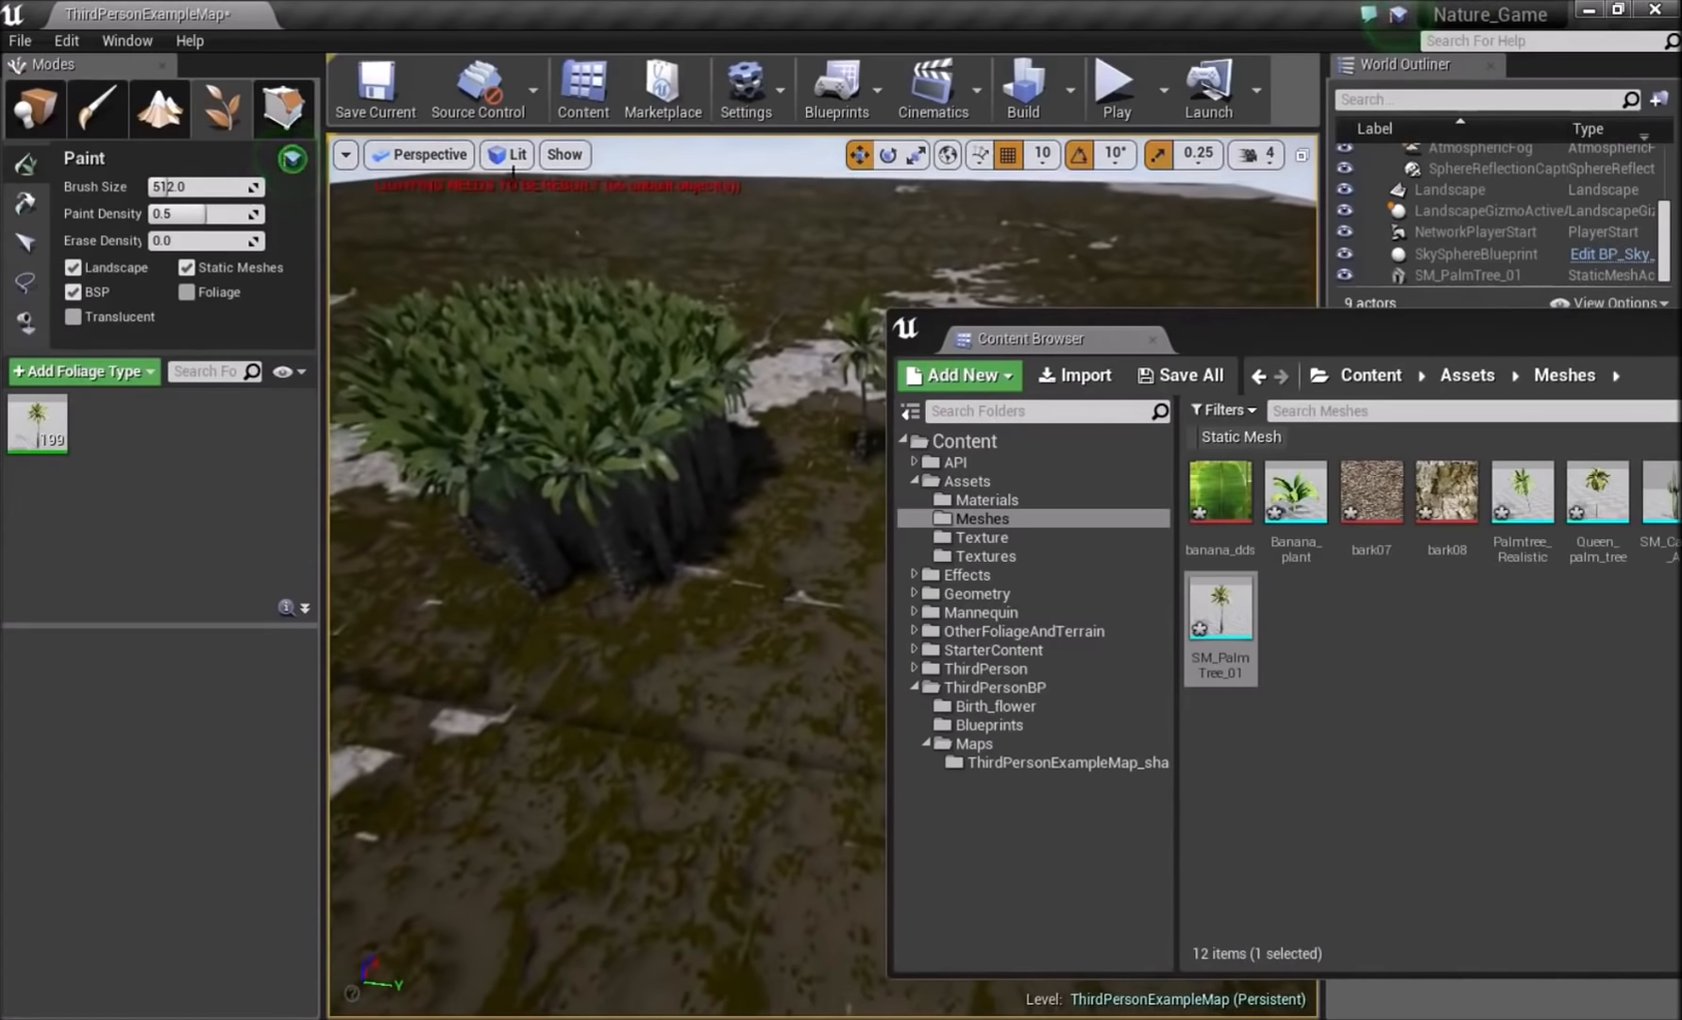
- Move the Content Browser out of the way and paint dense palm foliage over a large area, using brush size 512 and density 0.5
{"action": "left_click_drag", "start_coordinate": [1321, 338], "coordinate": [1266, 661]}
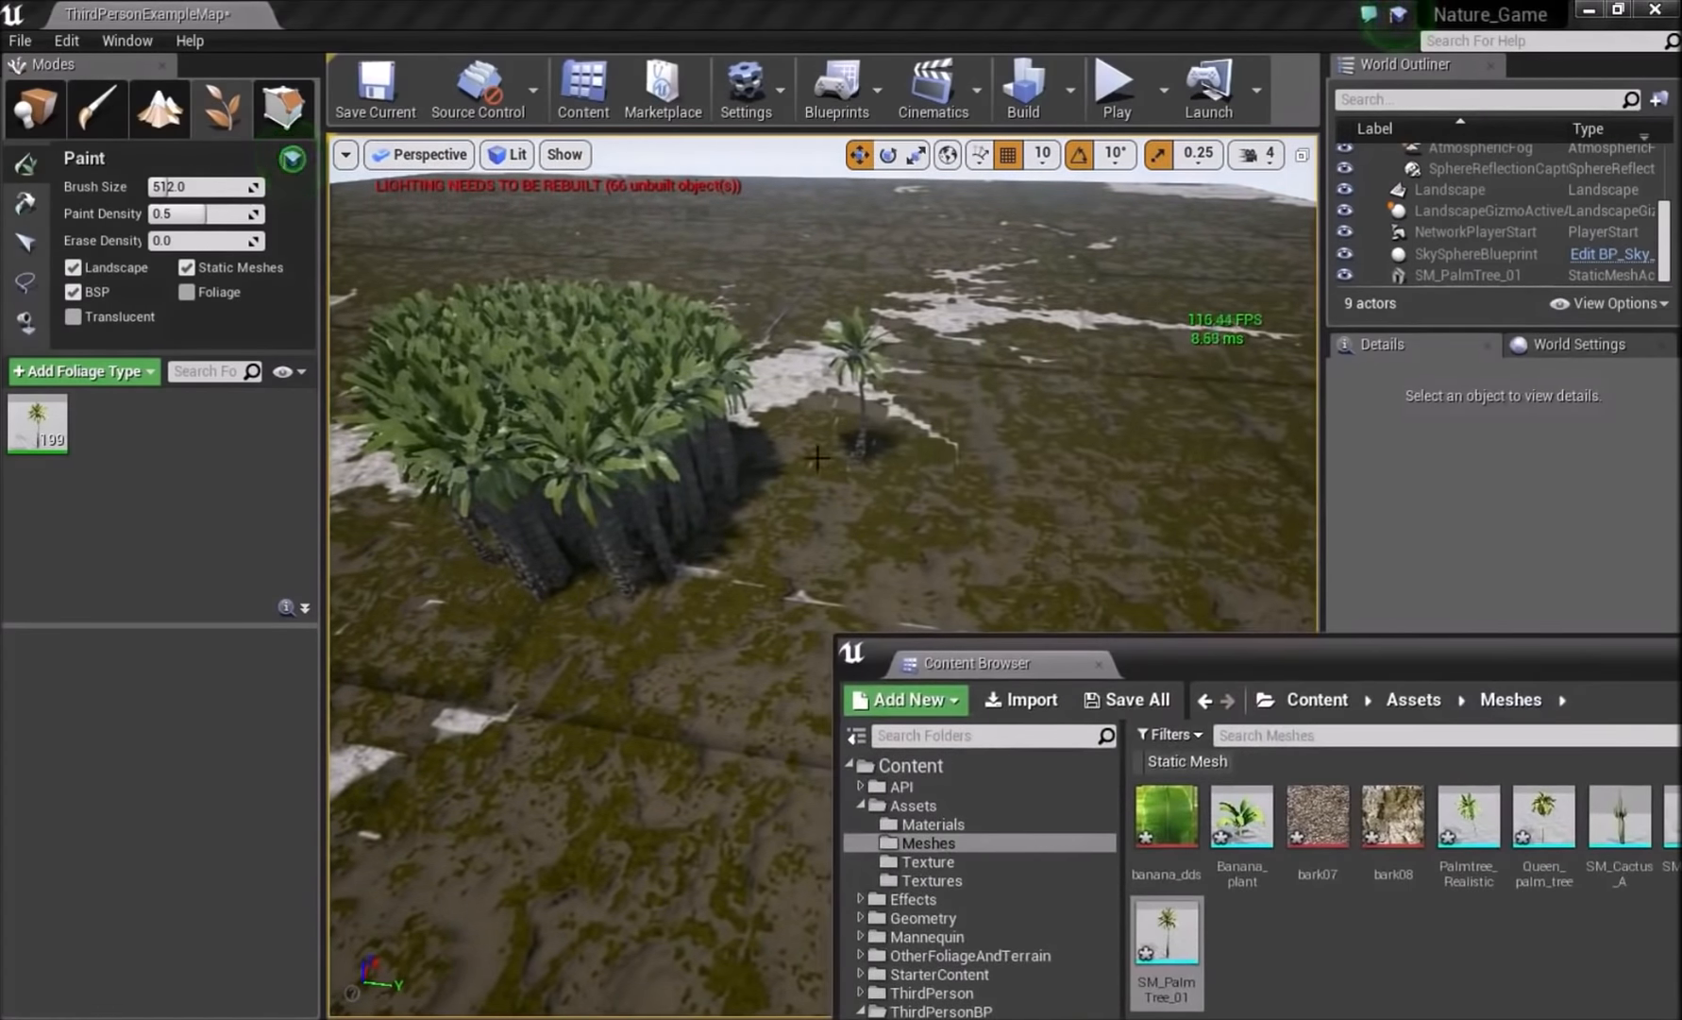
{"action": "left_click", "coordinate": [577, 678]}
{"action": "key", "text": "s"}
{"action": "mouse_move", "coordinate": [663, 567]}
{"action": "right_mouse_down"}
{"action": "mouse_move", "coordinate": [623, 608]}
{"action": "mouse_move", "coordinate": [664, 567]}
{"action": "right_mouse_up"}
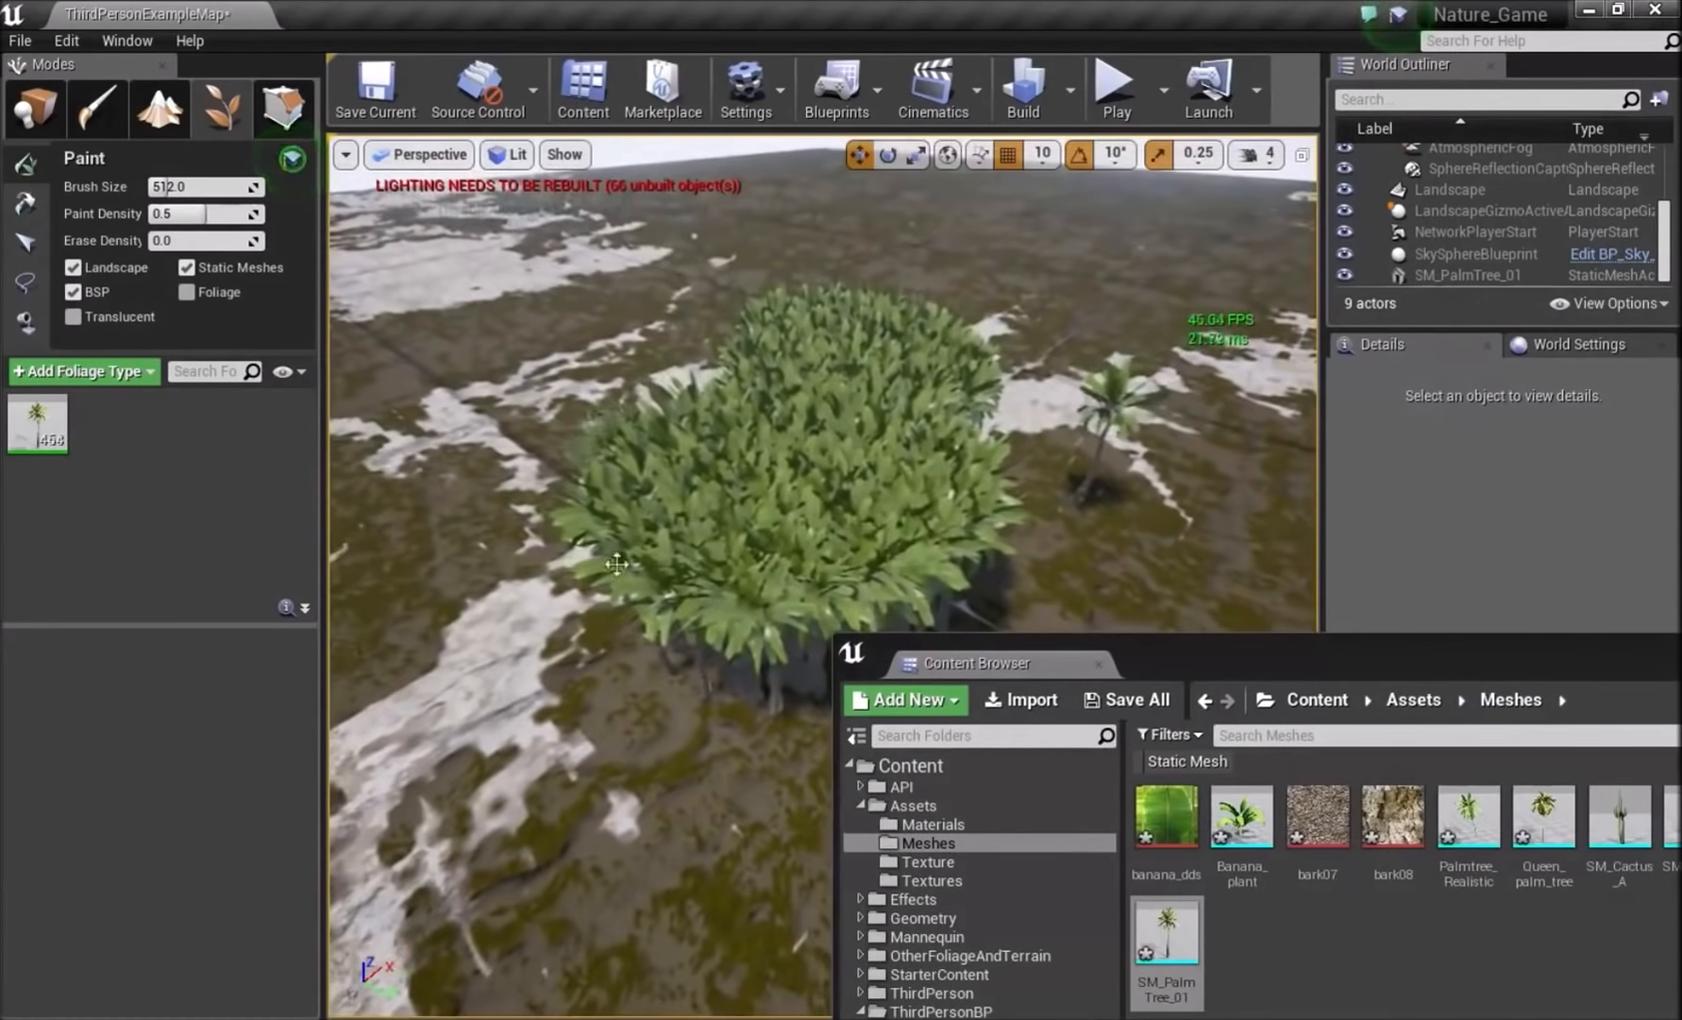
{"action": "left_click_drag", "start_coordinate": [730, 681], "coordinate": [669, 855]}
{"action": "right_click_drag", "start_coordinate": [669, 854], "coordinate": [762, 855]}
{"action": "left_click_drag", "start_coordinate": [650, 729], "coordinate": [714, 945]}
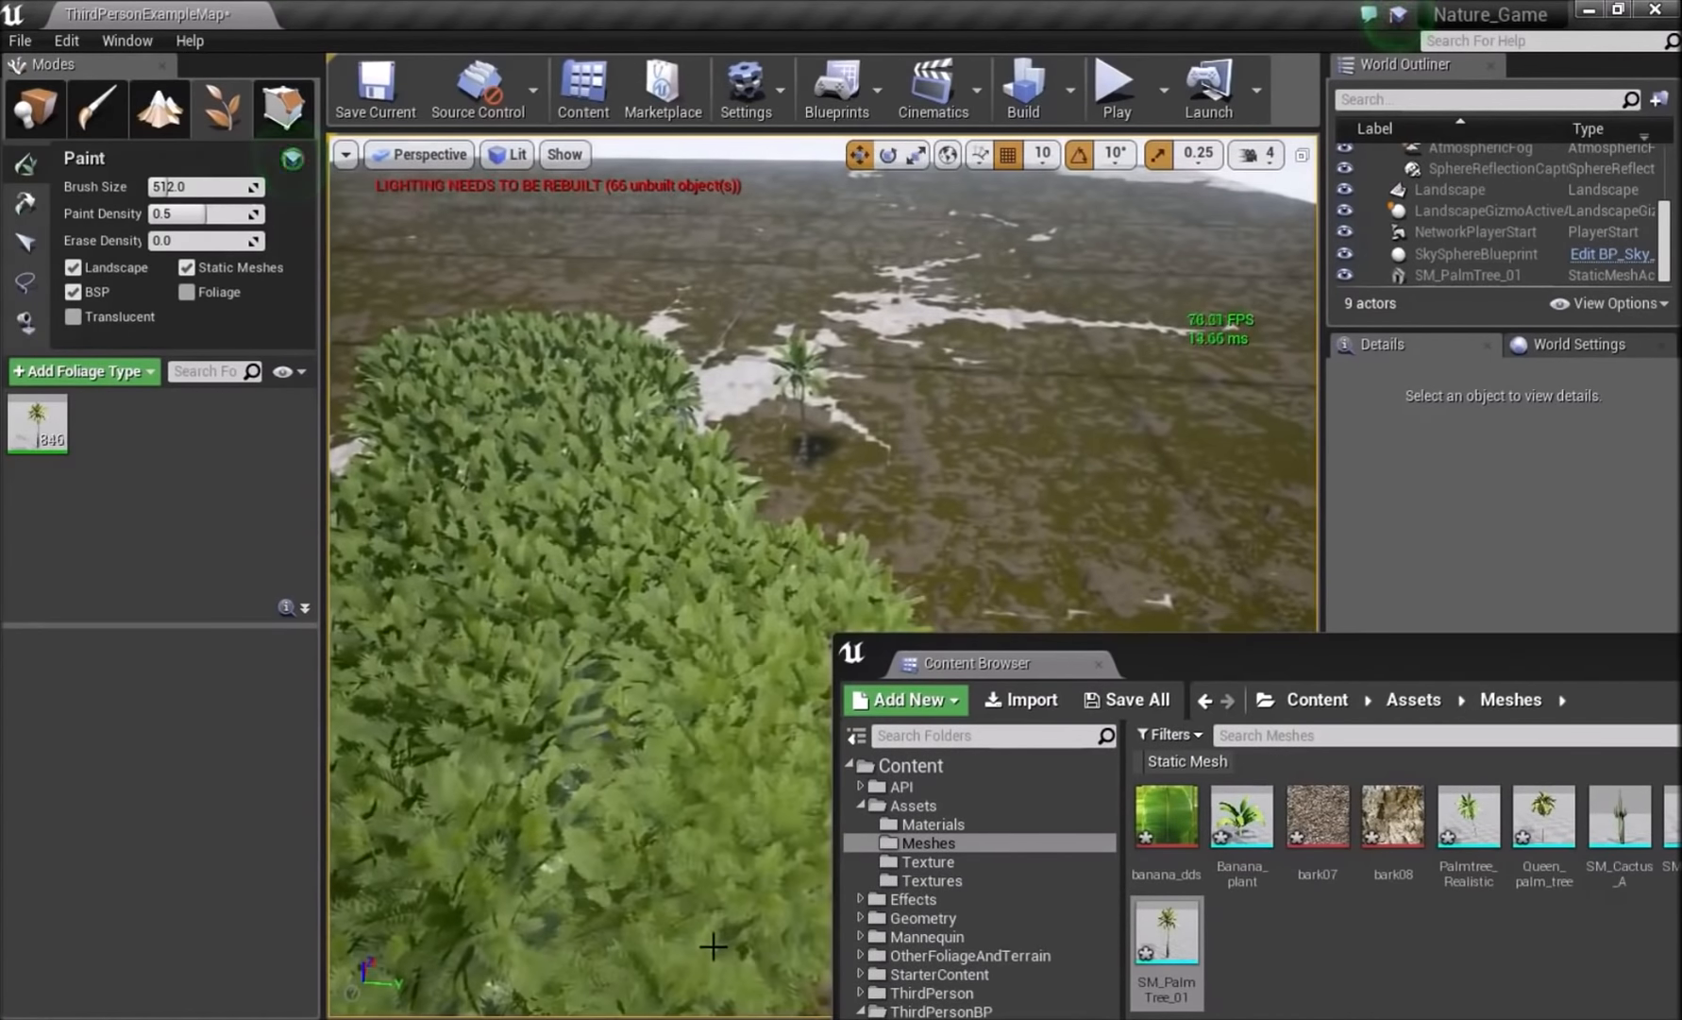
{"action": "left_click_drag", "start_coordinate": [891, 371], "coordinate": [1053, 524]}
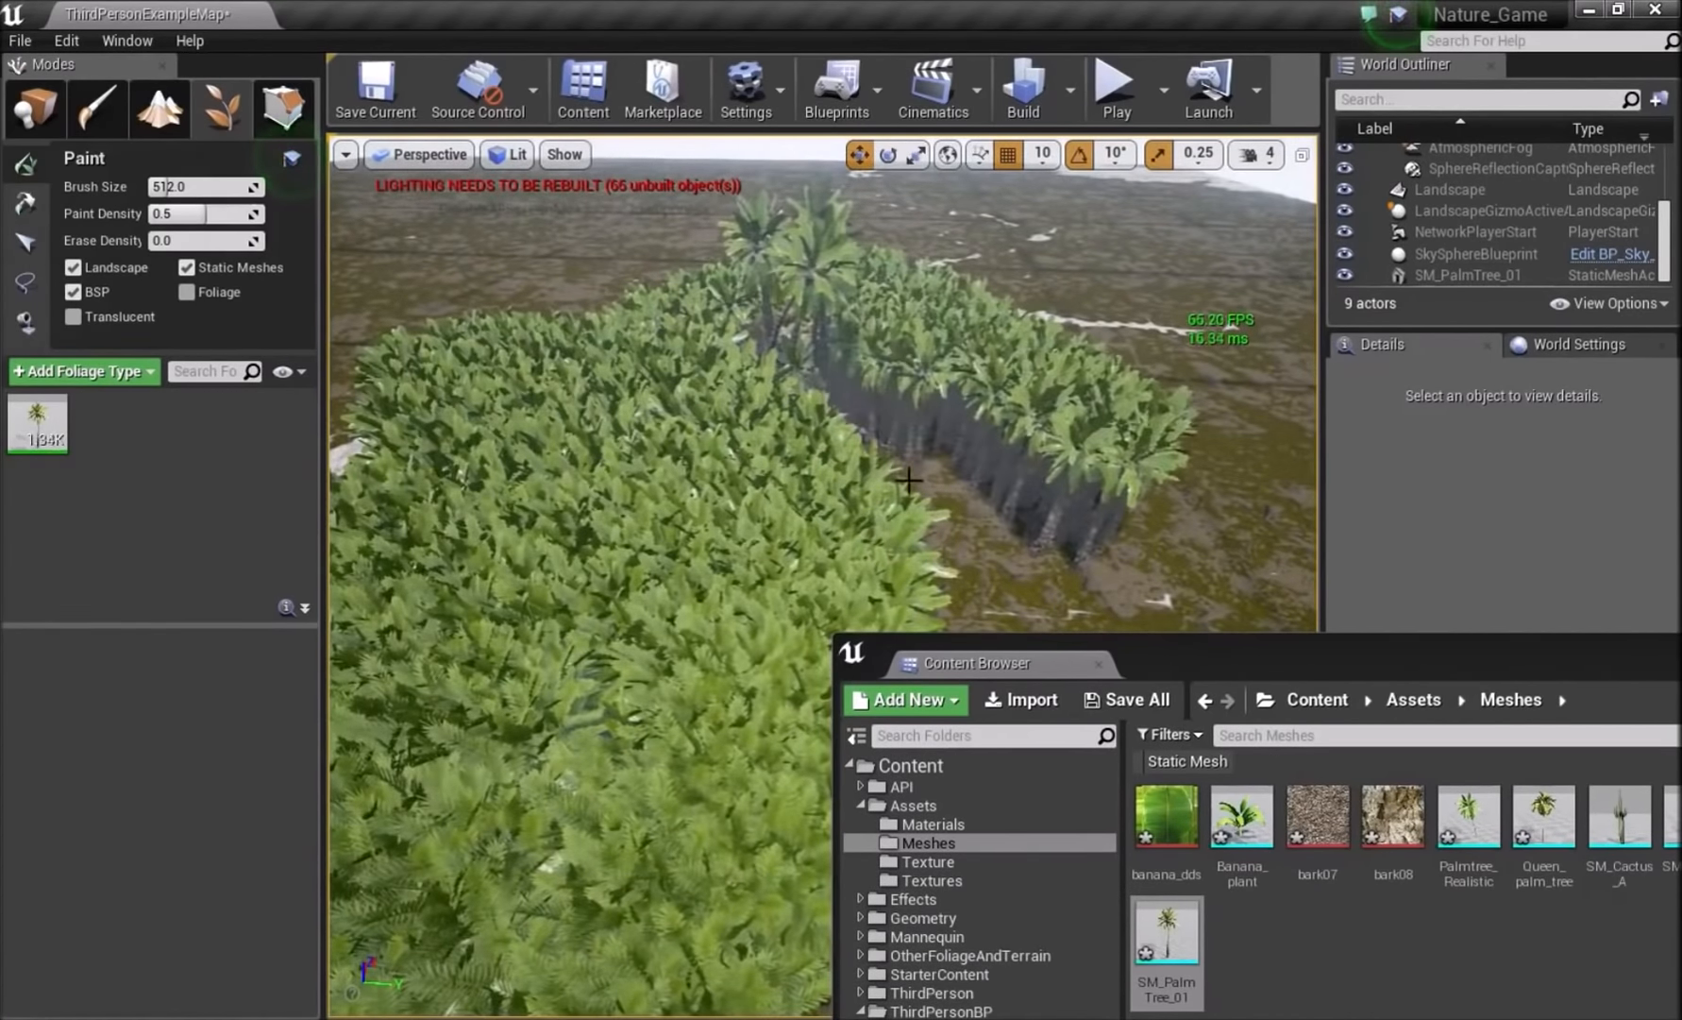
- Paint more dense palm foliage over the bare ground between the existing patches, using brush size 512 and density 0.5
{"action": "left_click_drag", "start_coordinate": [760, 365], "coordinate": [1177, 571]}
{"action": "key", "text": "w"}
{"action": "right_click_drag", "start_coordinate": [944, 472], "coordinate": [821, 515]}
{"action": "key", "text": "w"}
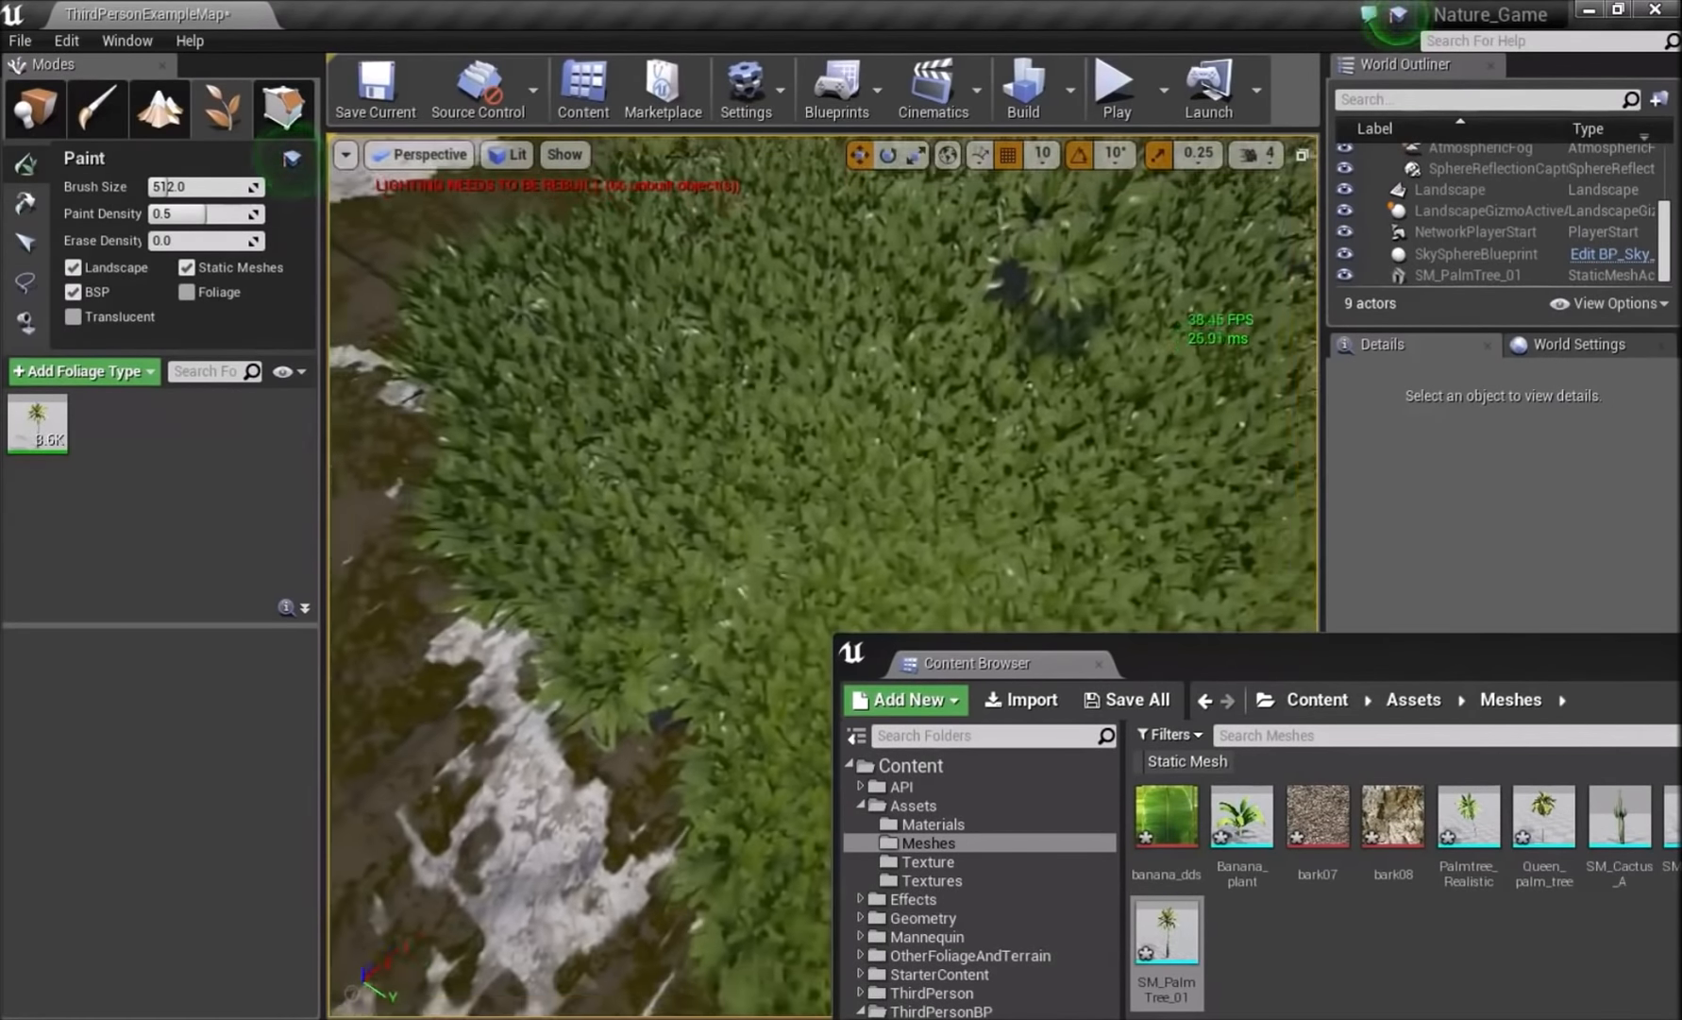
{"action": "right_click_drag", "start_coordinate": [661, 491], "coordinate": [727, 472]}
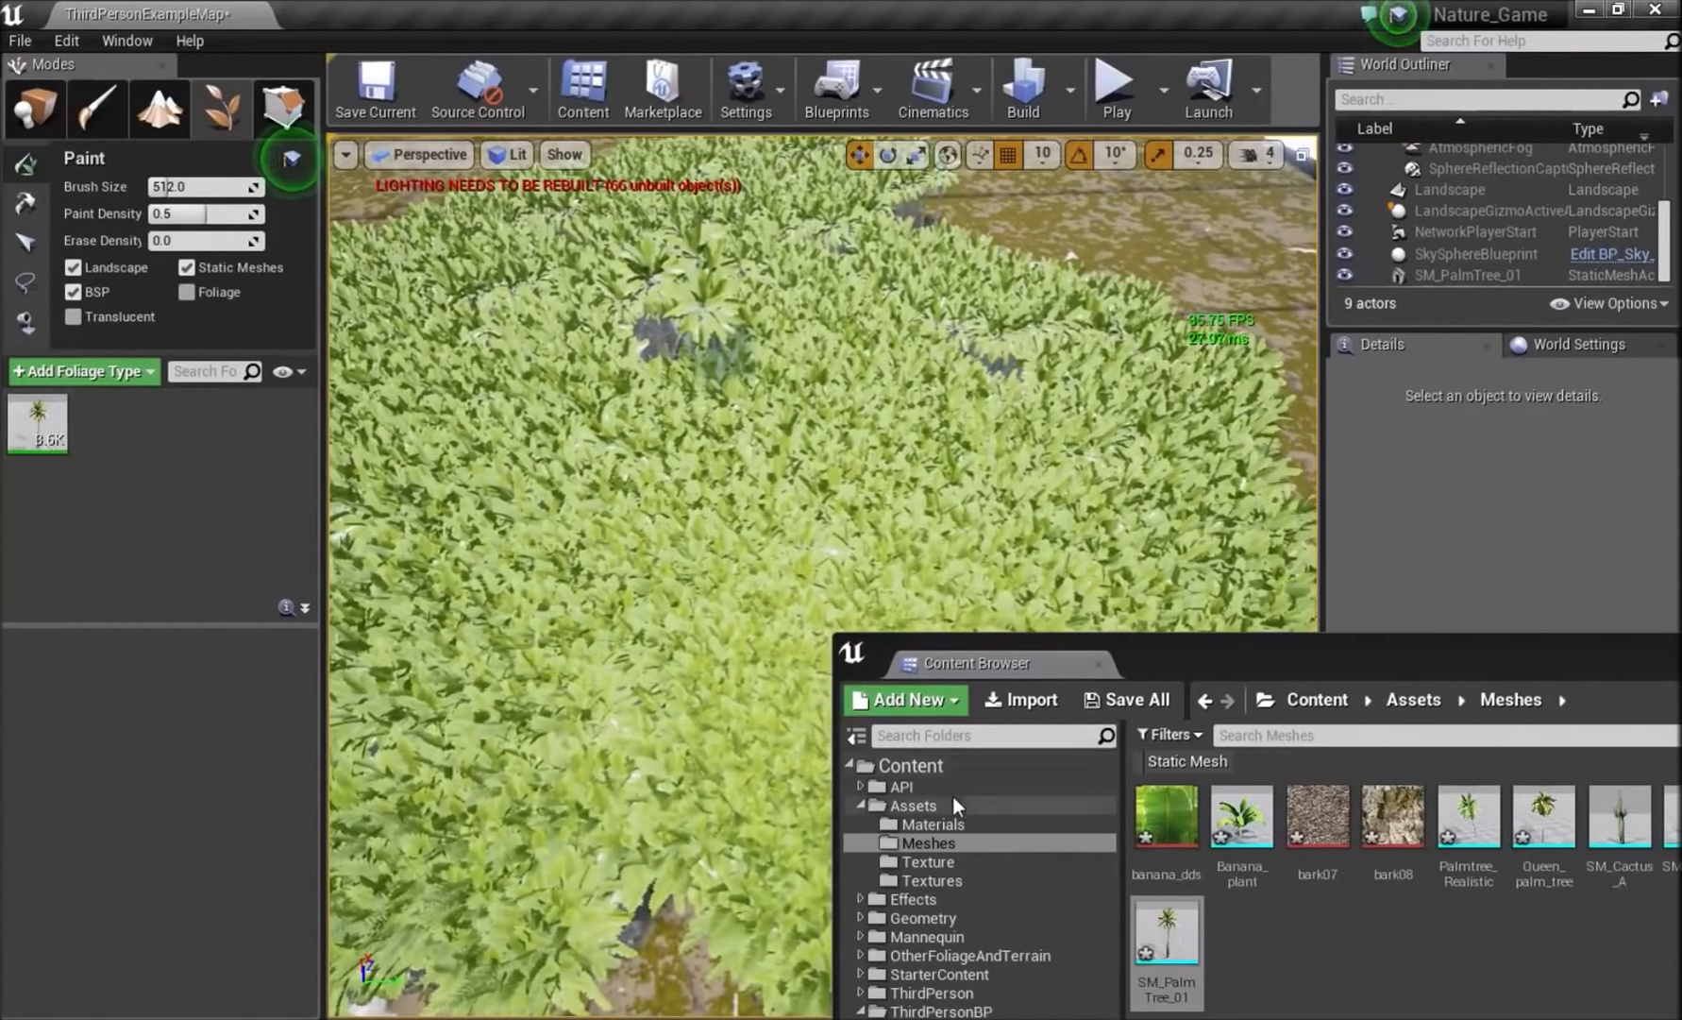
- Leave foliage painting for placement mode and open the SM_PalmTree_01 mesh from the Meshes folder for editing
{"action": "left_click_drag", "start_coordinate": [1170, 667], "coordinate": [1112, 609]}
{"action": "left_click", "coordinate": [40, 114]}
{"action": "right_click_drag", "start_coordinate": [529, 406], "coordinate": [510, 359]}
{"action": "mouse_move", "coordinate": [846, 537]}
{"action": "right_mouse_down"}
{"action": "mouse_move", "coordinate": [855, 642]}
{"action": "mouse_move", "coordinate": [847, 537]}
{"action": "right_mouse_up"}
{"action": "left_click_drag", "start_coordinate": [941, 592], "coordinate": [1149, 379]}
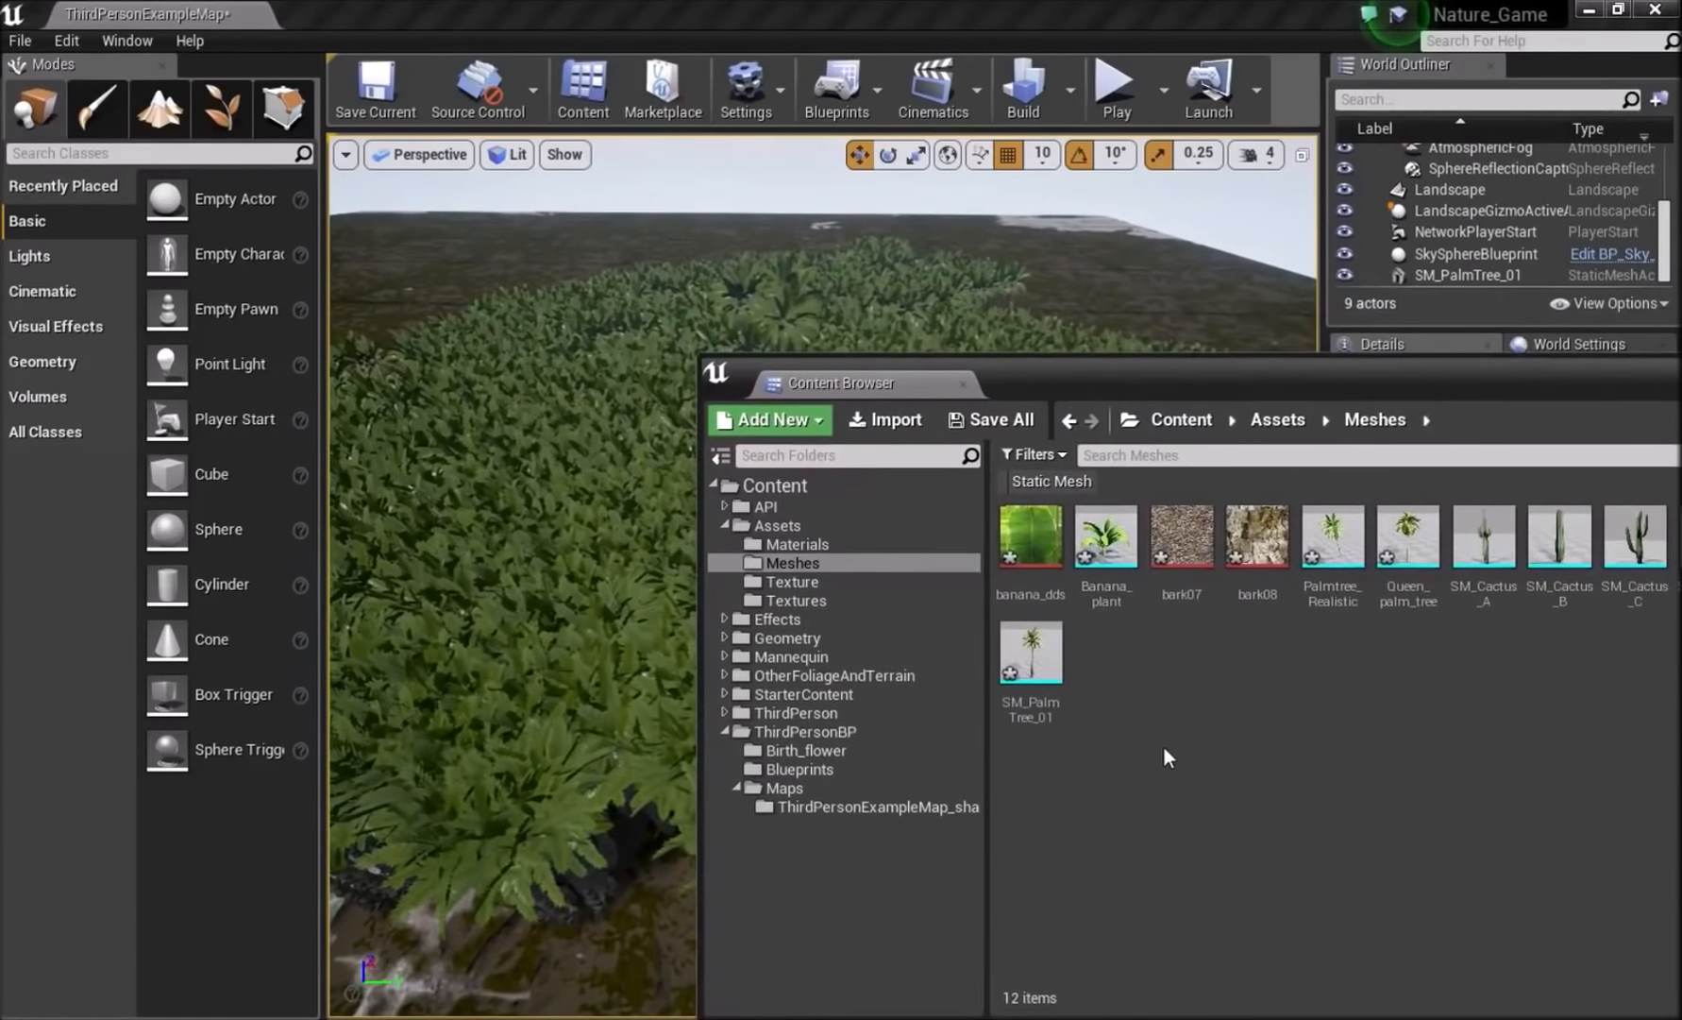
{"action": "double_click", "coordinate": [1033, 691]}
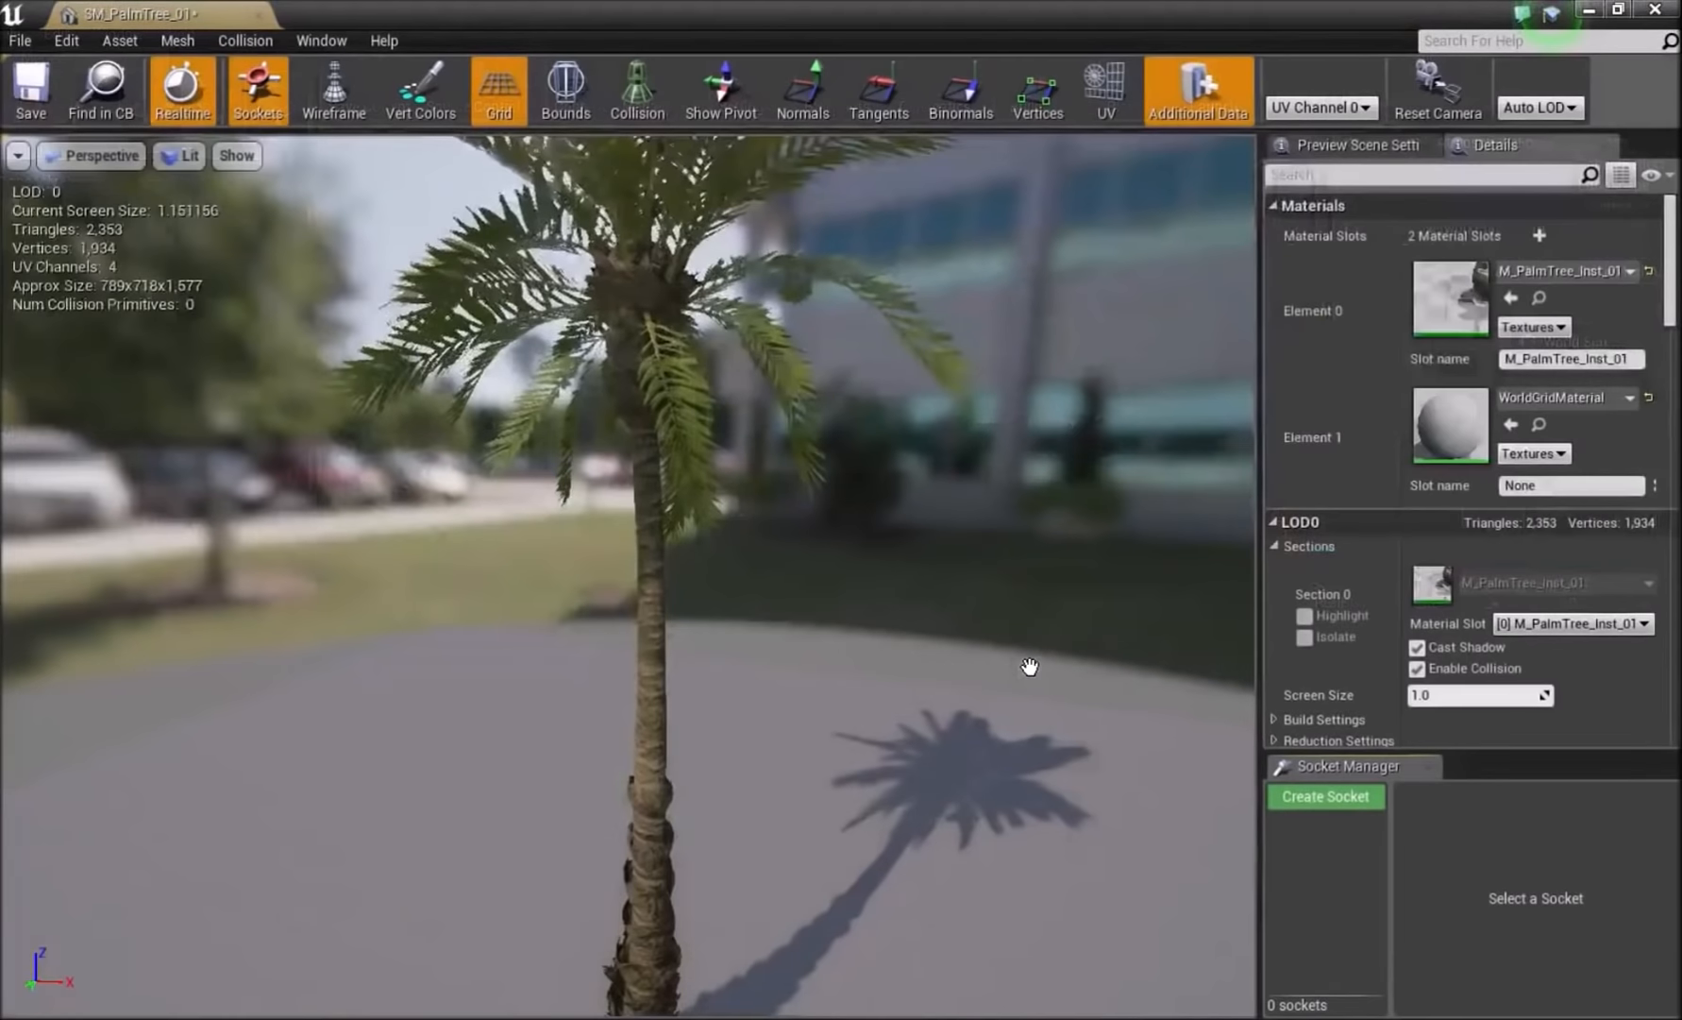
- Examine the palm mesh's triangle and vertex statistics at different distances and review its existing LOD settings
{"action": "right_click_drag", "start_coordinate": [743, 390], "coordinate": [694, 354]}
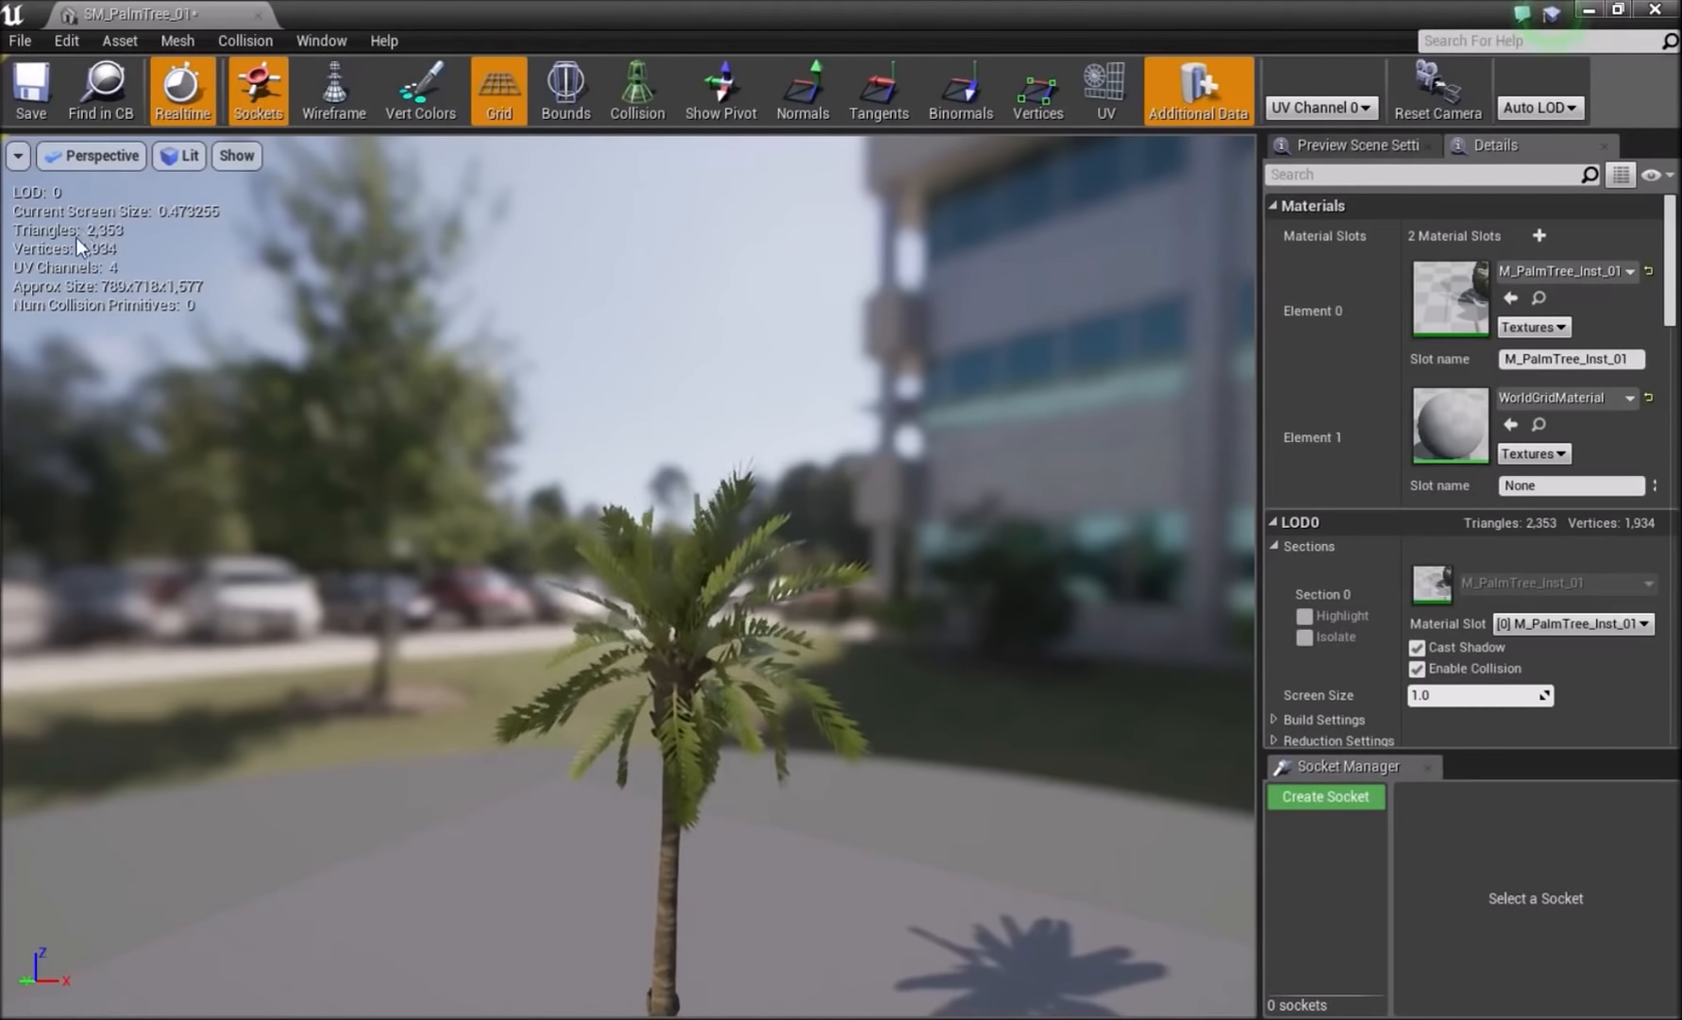
{"action": "key", "text": "w"}
{"action": "right_click_drag", "start_coordinate": [298, 395], "coordinate": [310, 430]}
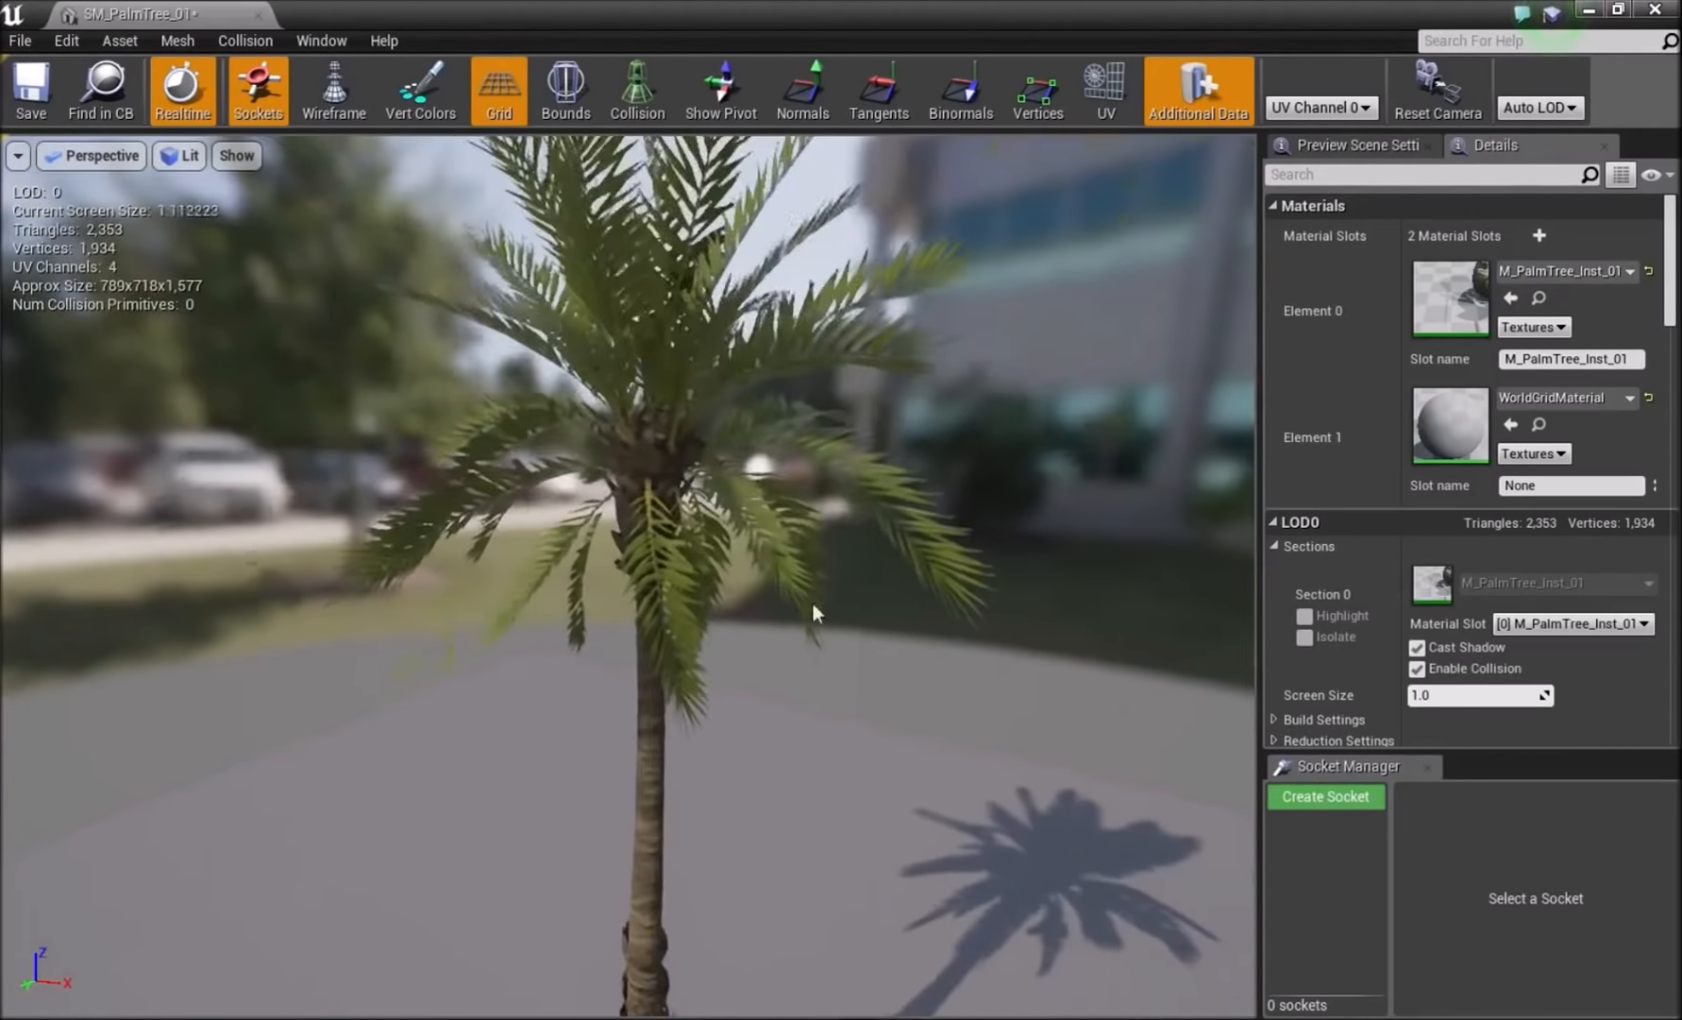
{"action": "scroll", "coordinate": [1463, 426], "scroll_direction": "down", "scroll_amount": 10}
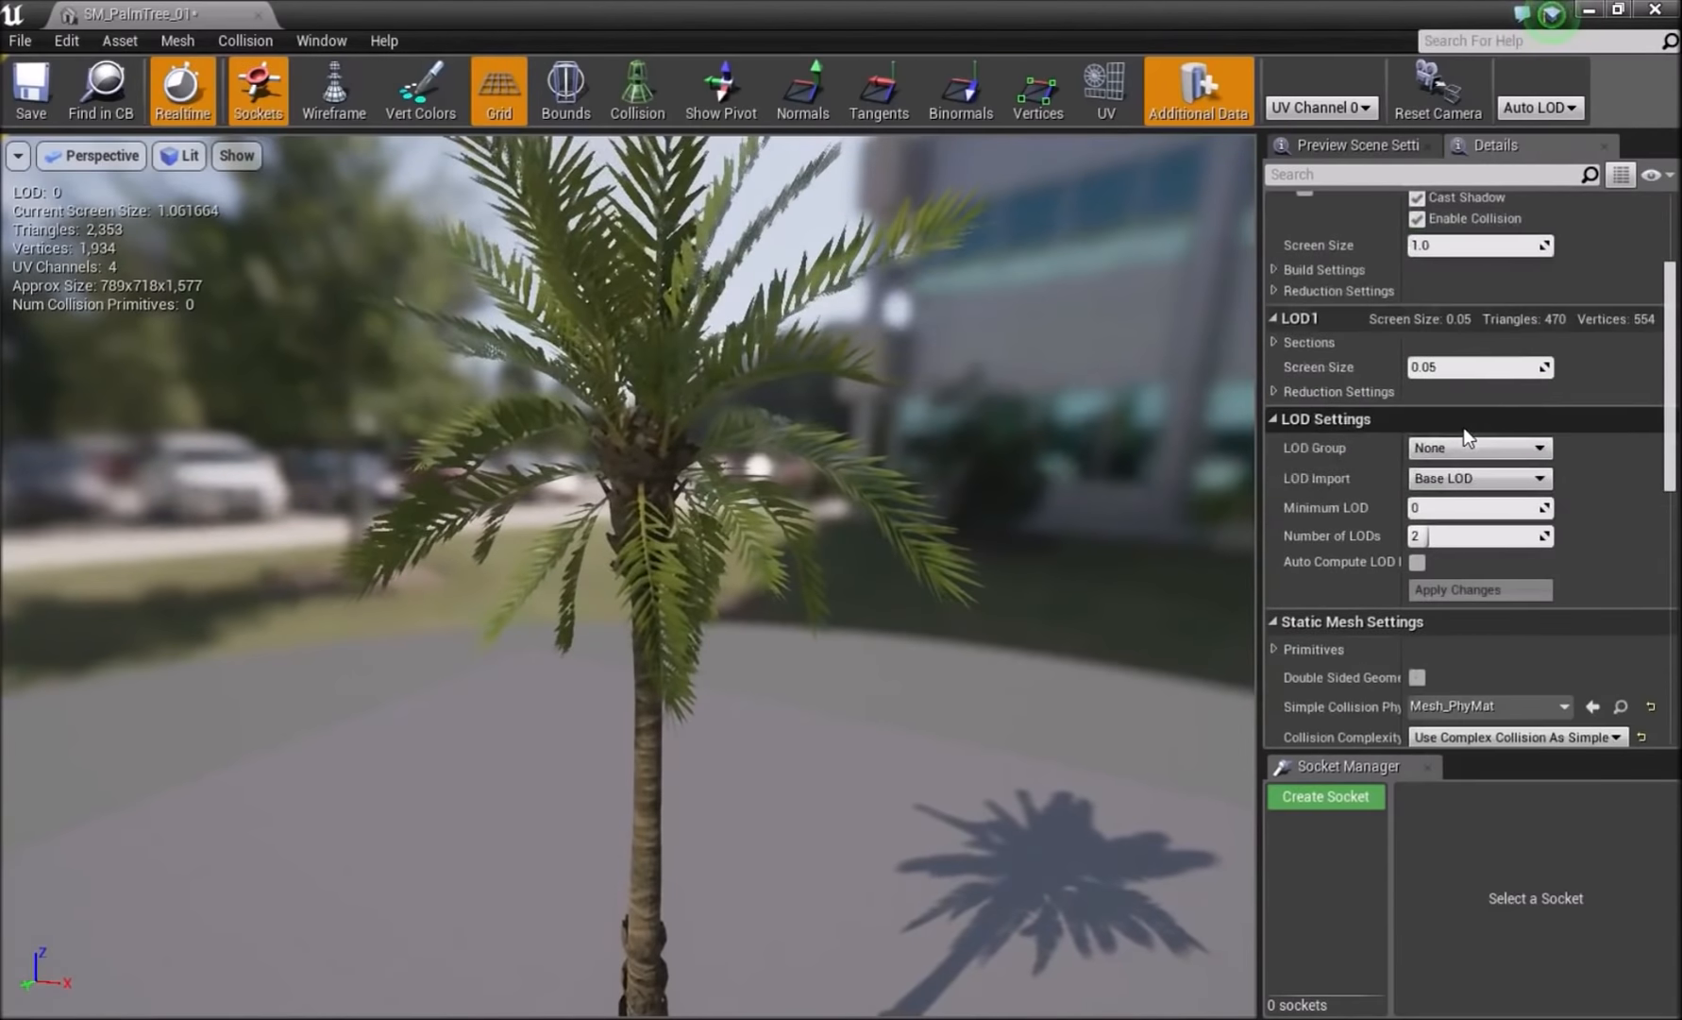
{"action": "scroll", "coordinate": [1463, 426], "scroll_direction": "up", "scroll_amount": 5}
{"action": "scroll", "coordinate": [1463, 427], "scroll_direction": "down", "scroll_amount": 9}
{"action": "scroll", "coordinate": [1461, 425], "scroll_direction": "up", "scroll_amount": 7}
{"action": "scroll", "coordinate": [1461, 424], "scroll_direction": "up", "scroll_amount": 10}
{"action": "right_click_drag", "start_coordinate": [849, 451], "coordinate": [877, 424]}
{"action": "scroll", "coordinate": [1482, 415], "scroll_direction": "down", "scroll_amount": 8}
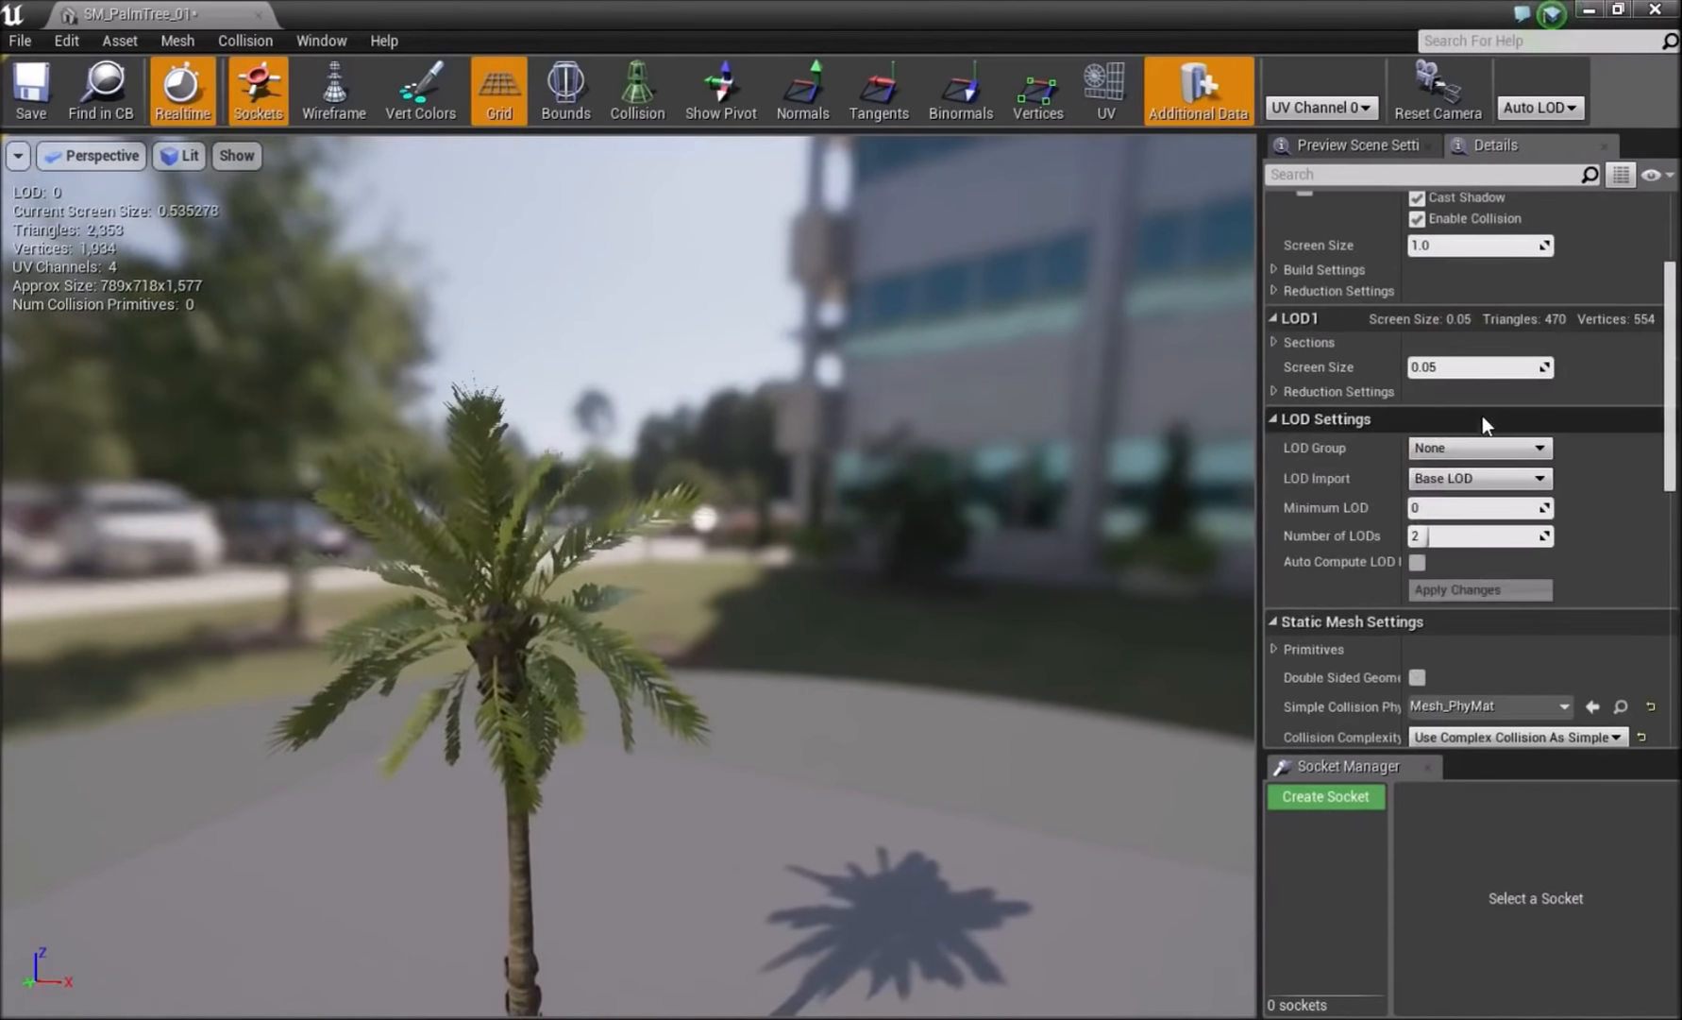
{"action": "left_click_drag", "start_coordinate": [597, 592], "coordinate": [365, 501]}
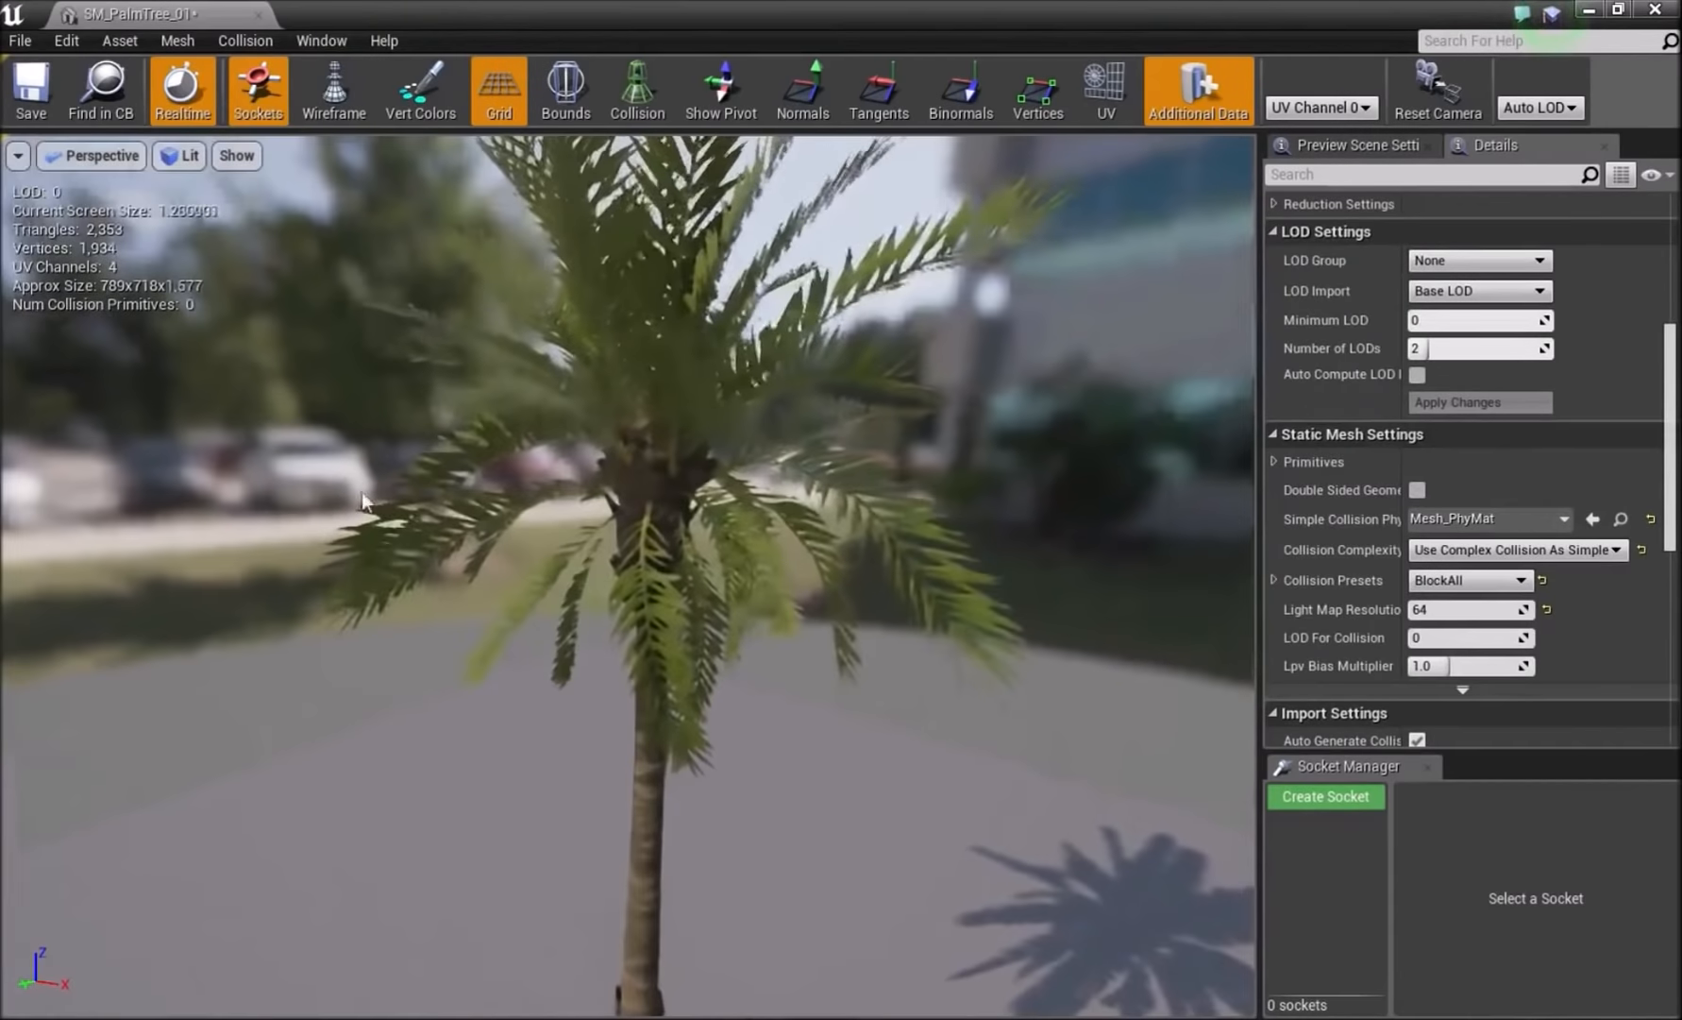
{"action": "scroll", "coordinate": [1510, 426], "scroll_direction": "up", "scroll_amount": 3}
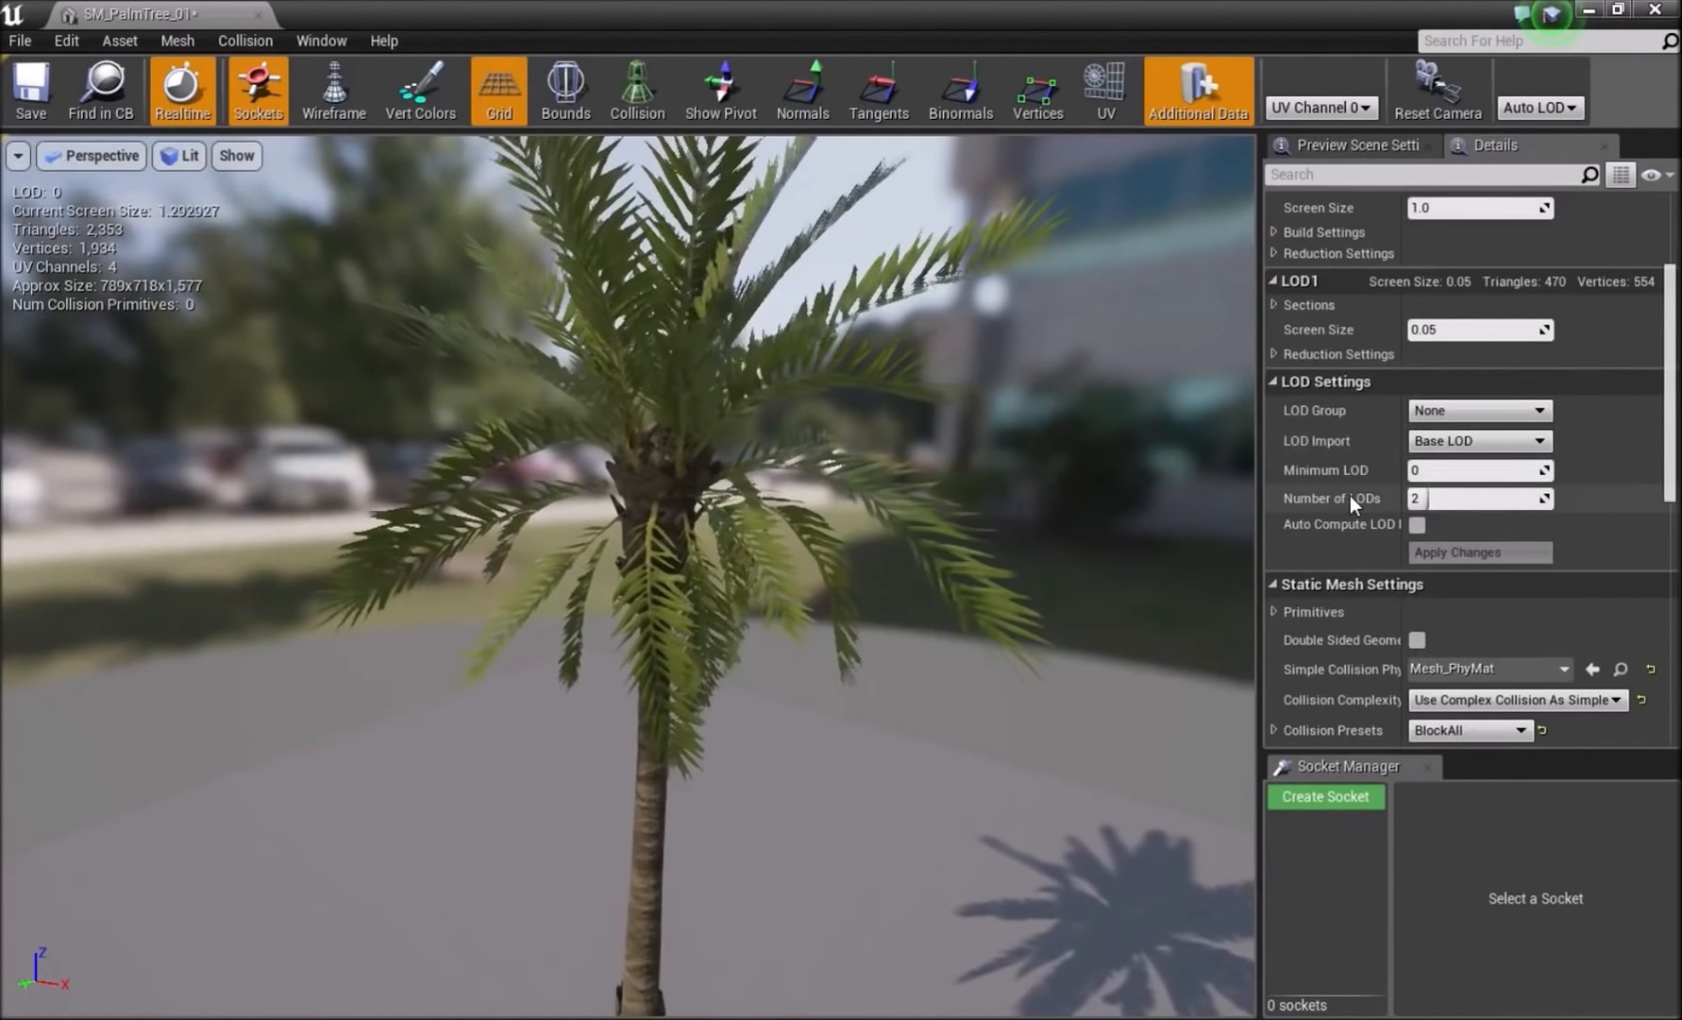
- Set the palm mesh's number of LODs to 5 and apply the change
{"action": "left_click", "coordinate": [1441, 496]}
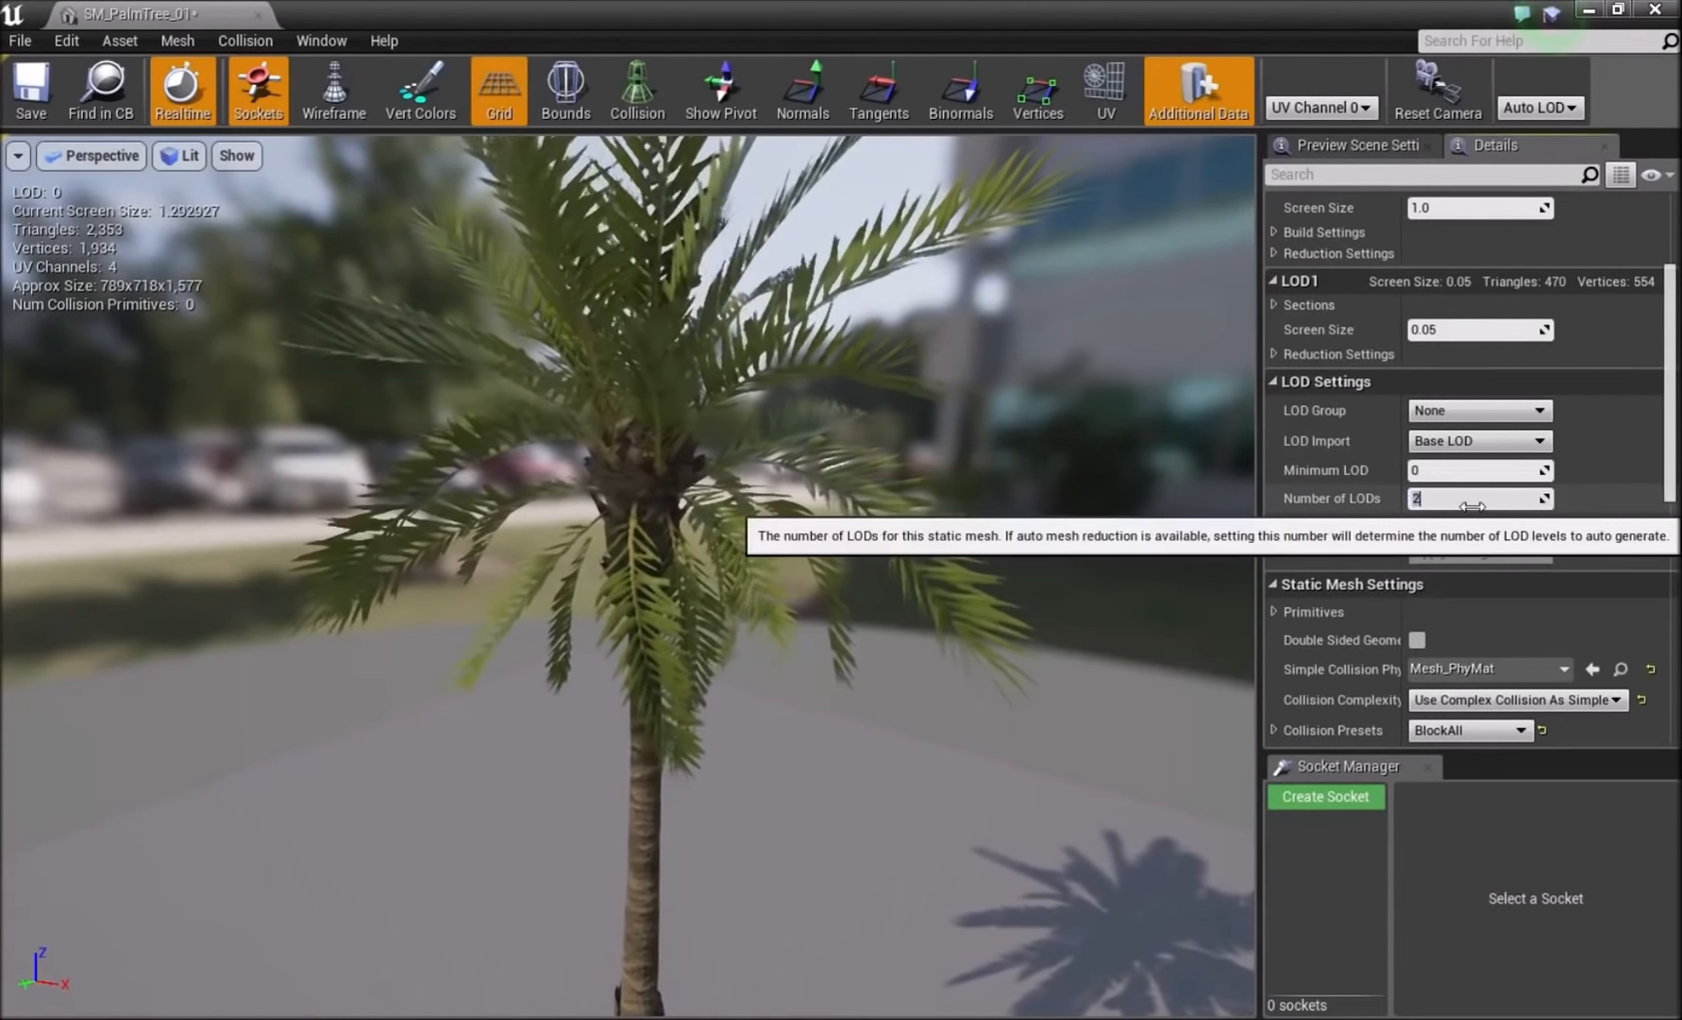
{"action": "type", "text": "5"}
{"action": "left_click", "coordinate": [1420, 557]}
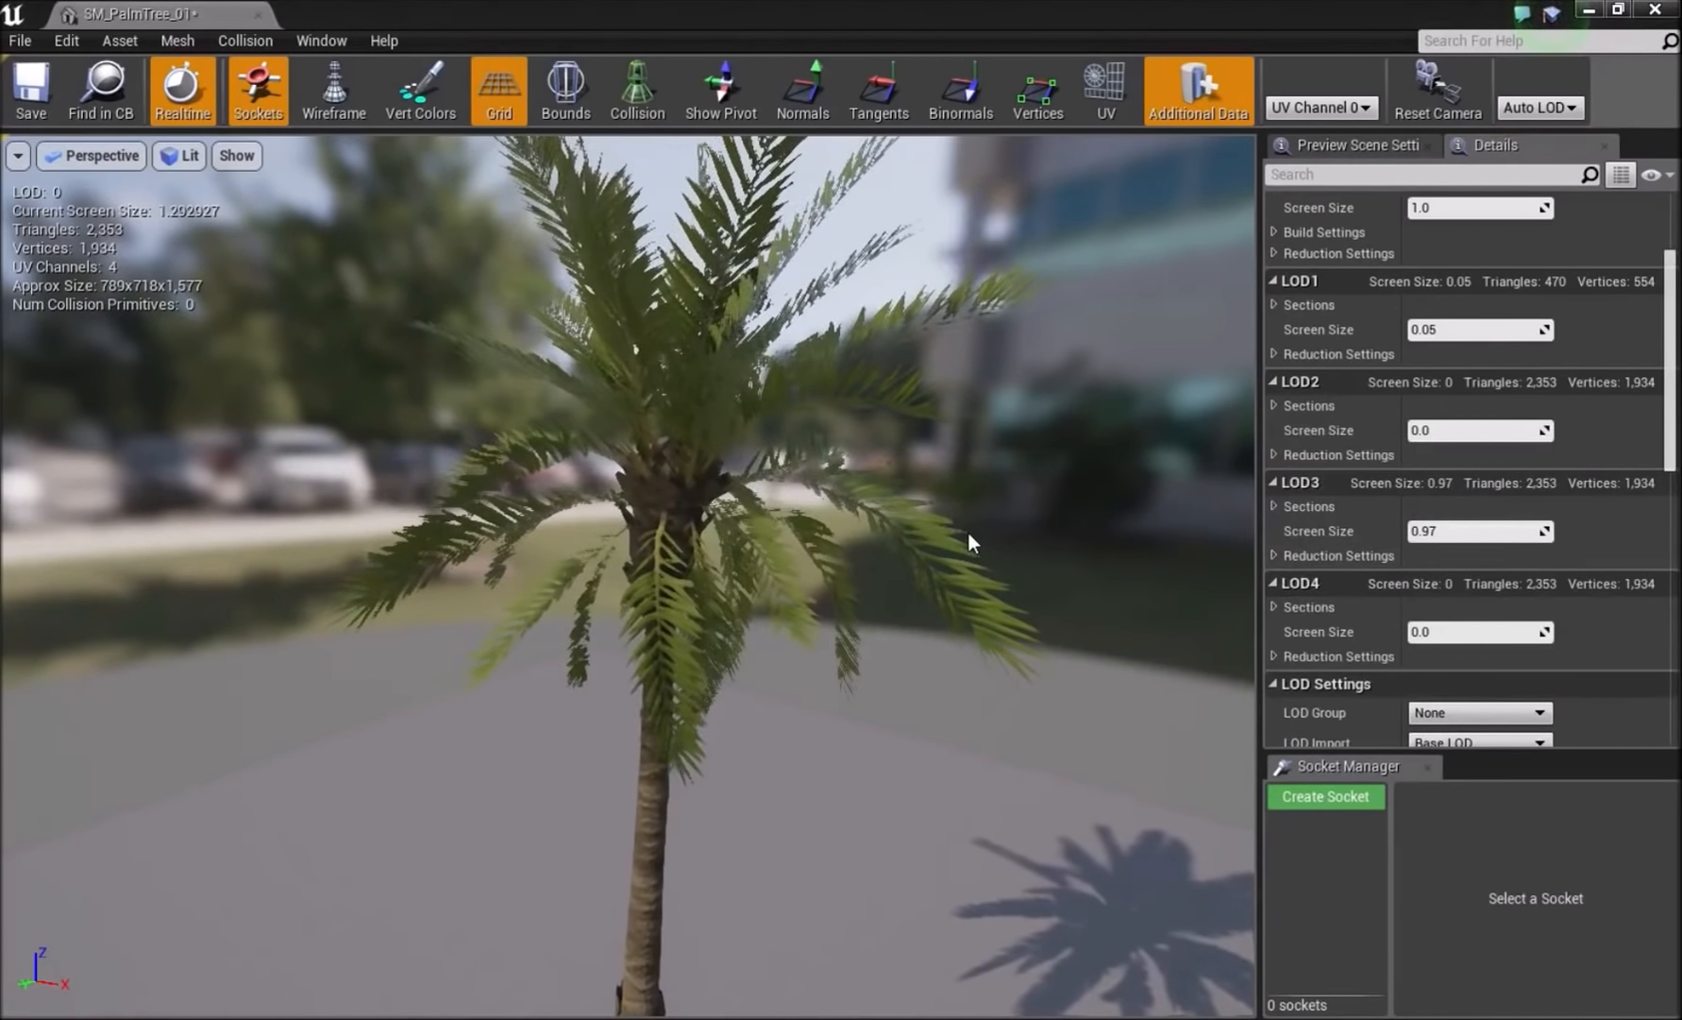
- Look through the remaining static mesh settings and set the palm mesh's minimum LOD to 1
{"action": "scroll", "coordinate": [1450, 497], "scroll_direction": "down", "scroll_amount": 10}
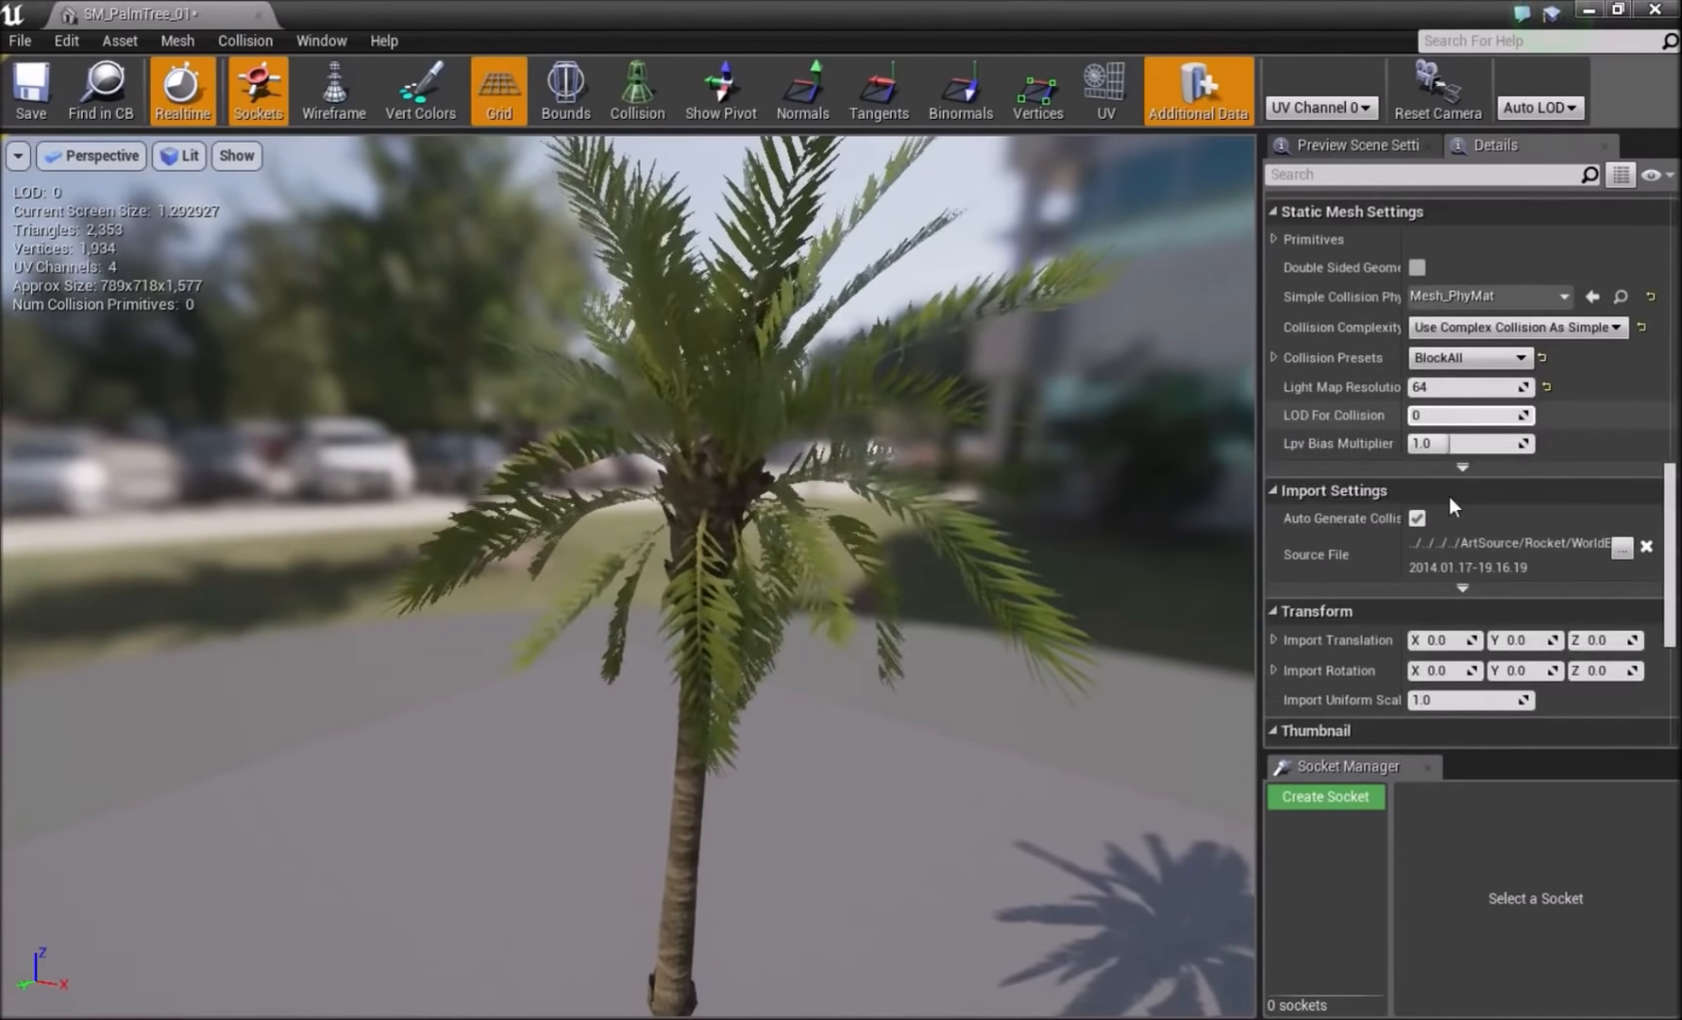
{"action": "scroll", "coordinate": [1451, 496], "scroll_direction": "down", "scroll_amount": 5}
{"action": "scroll", "coordinate": [1450, 497], "scroll_direction": "down", "scroll_amount": 4}
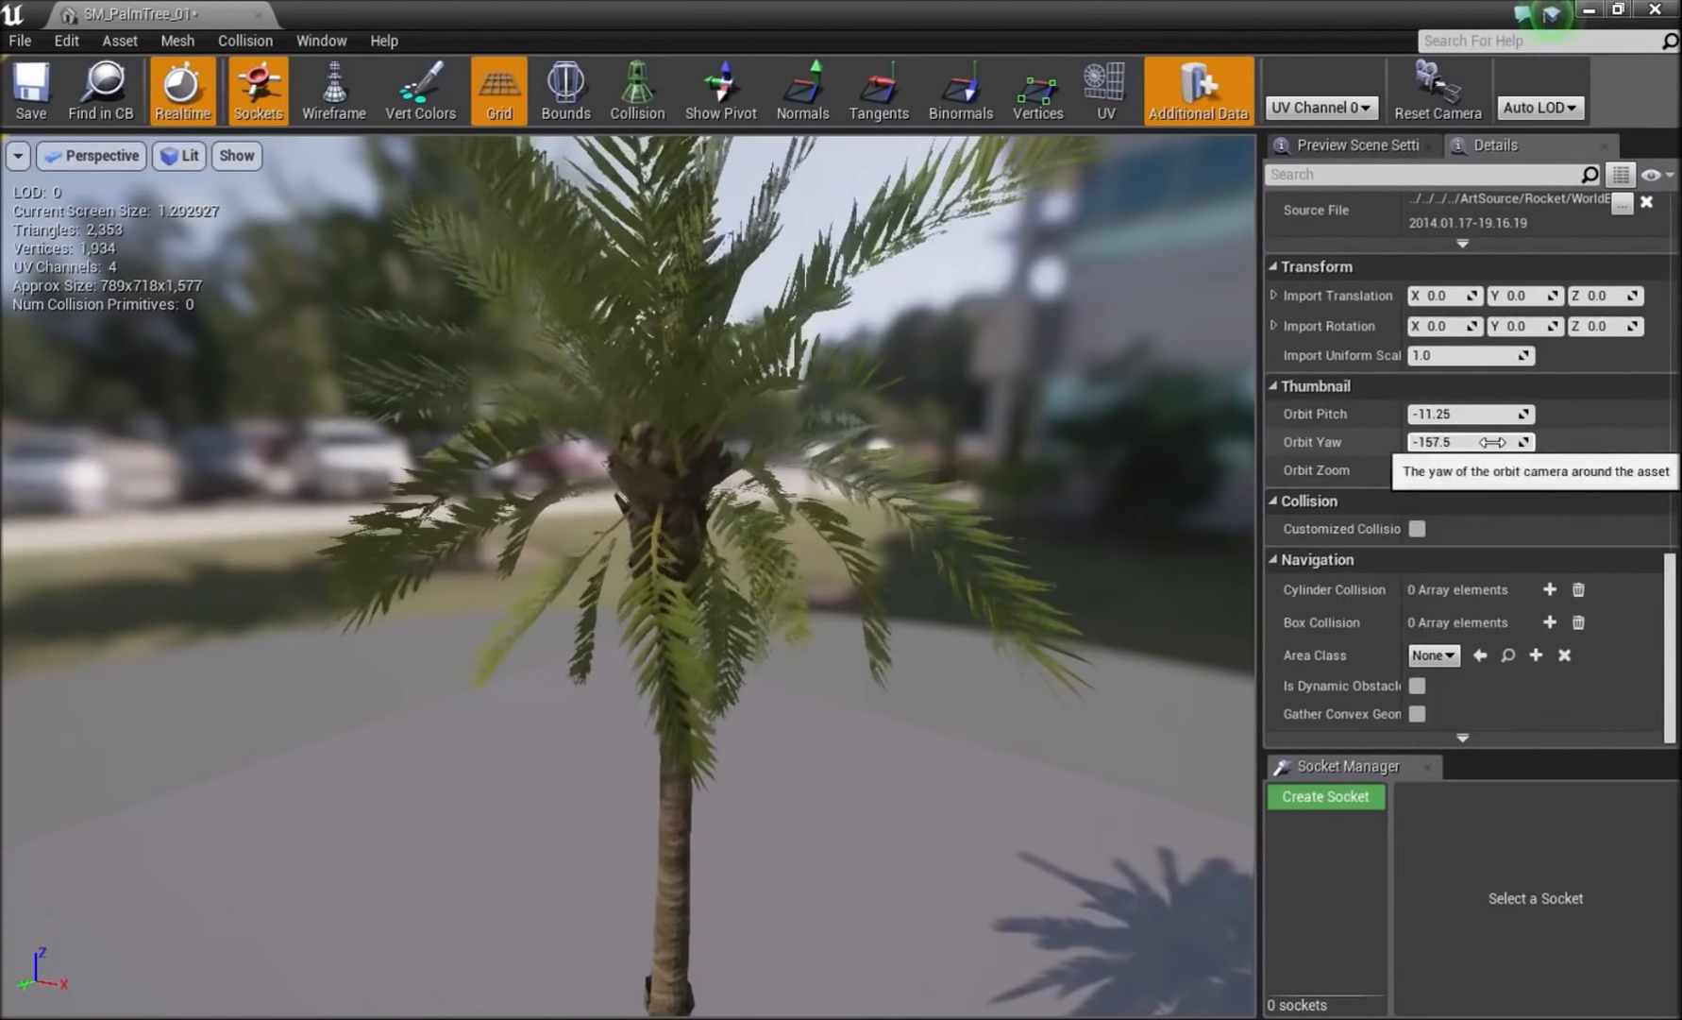
{"action": "scroll", "coordinate": [1492, 441], "scroll_direction": "up", "scroll_amount": 9}
{"action": "scroll", "coordinate": [1493, 443], "scroll_direction": "up", "scroll_amount": 3}
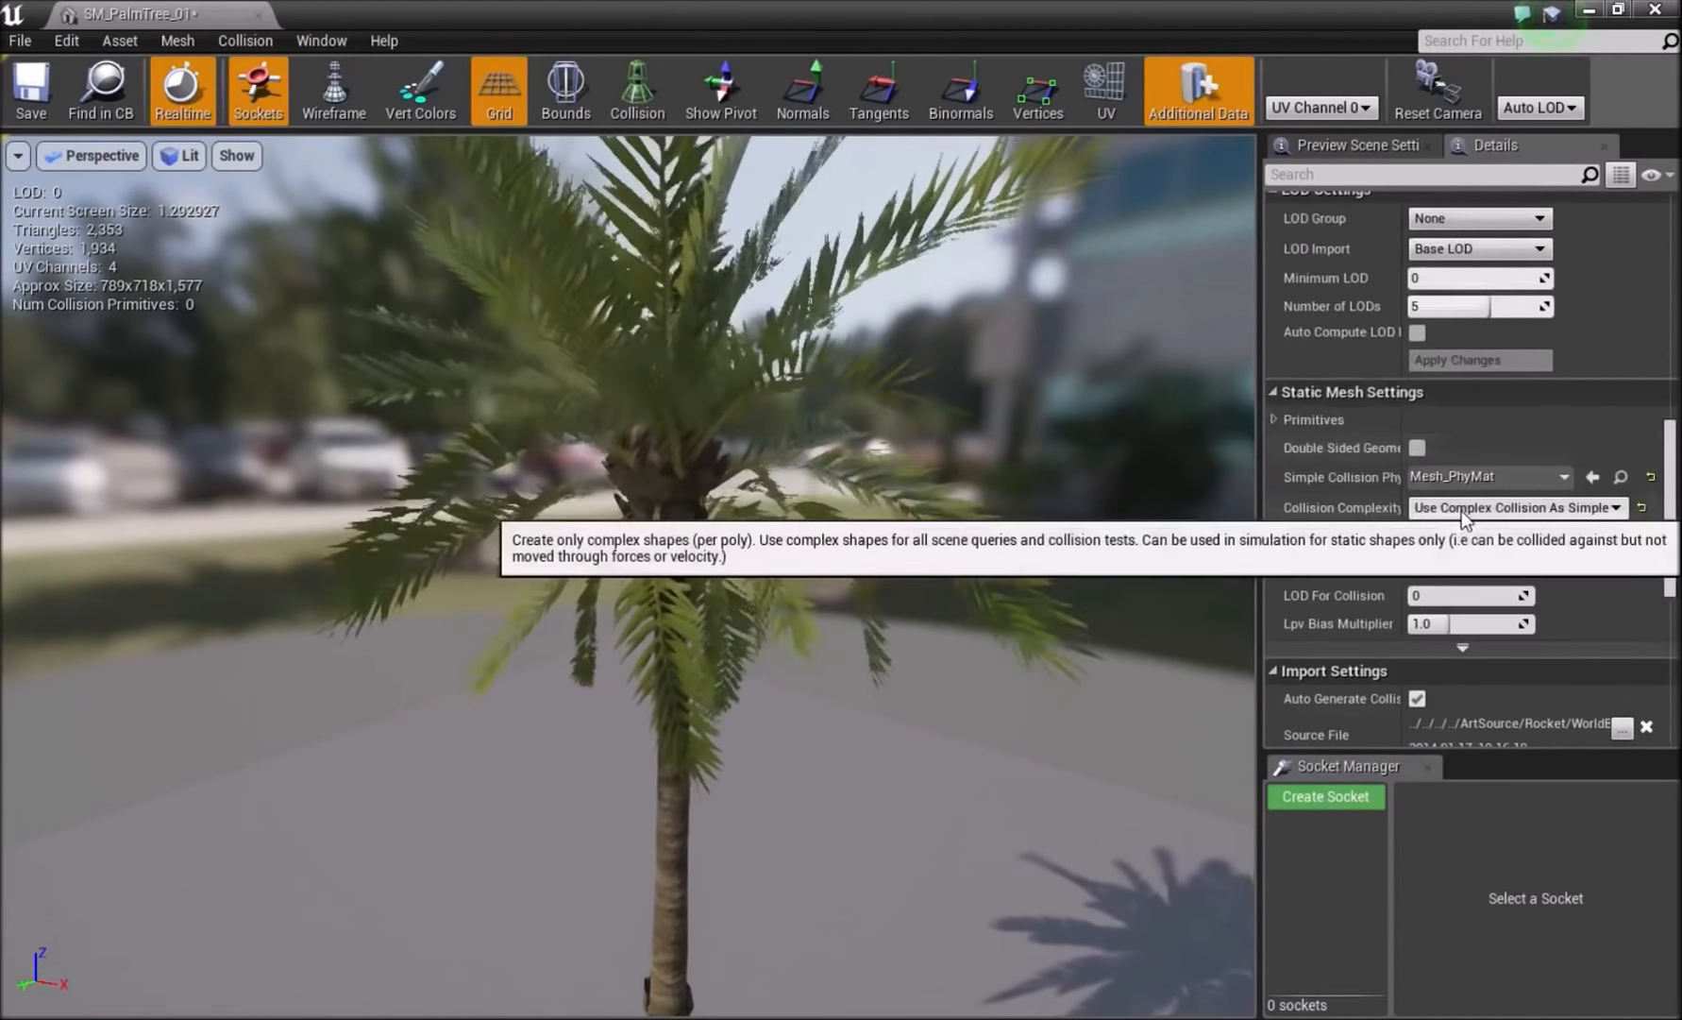
{"action": "left_click", "coordinate": [1426, 279]}
{"action": "type", "text": "1"}
{"action": "key", "text": "Return"}
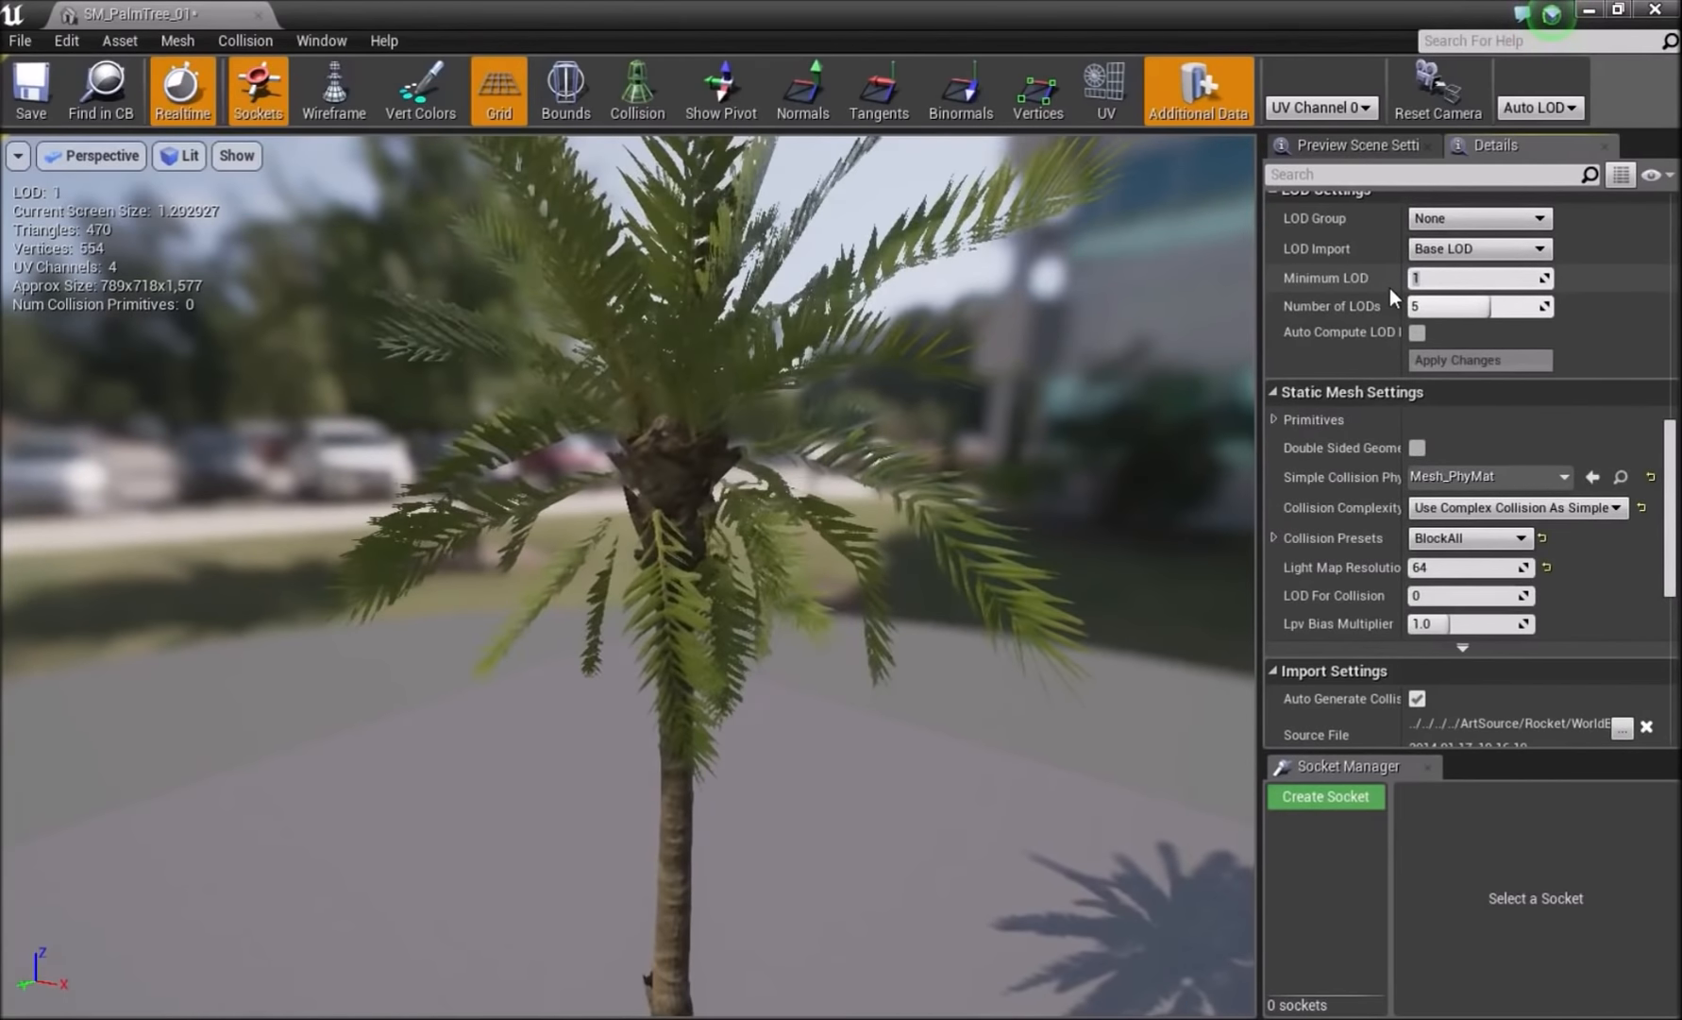
- Set LOD1's screen size to 1 and inspect the tree's look and triangle statistics at this level
{"action": "scroll", "coordinate": [1533, 390], "scroll_direction": "up", "scroll_amount": 10}
{"action": "scroll", "coordinate": [1532, 390], "scroll_direction": "down", "scroll_amount": 1}
{"action": "scroll", "coordinate": [1532, 390], "scroll_direction": "down", "scroll_amount": 1}
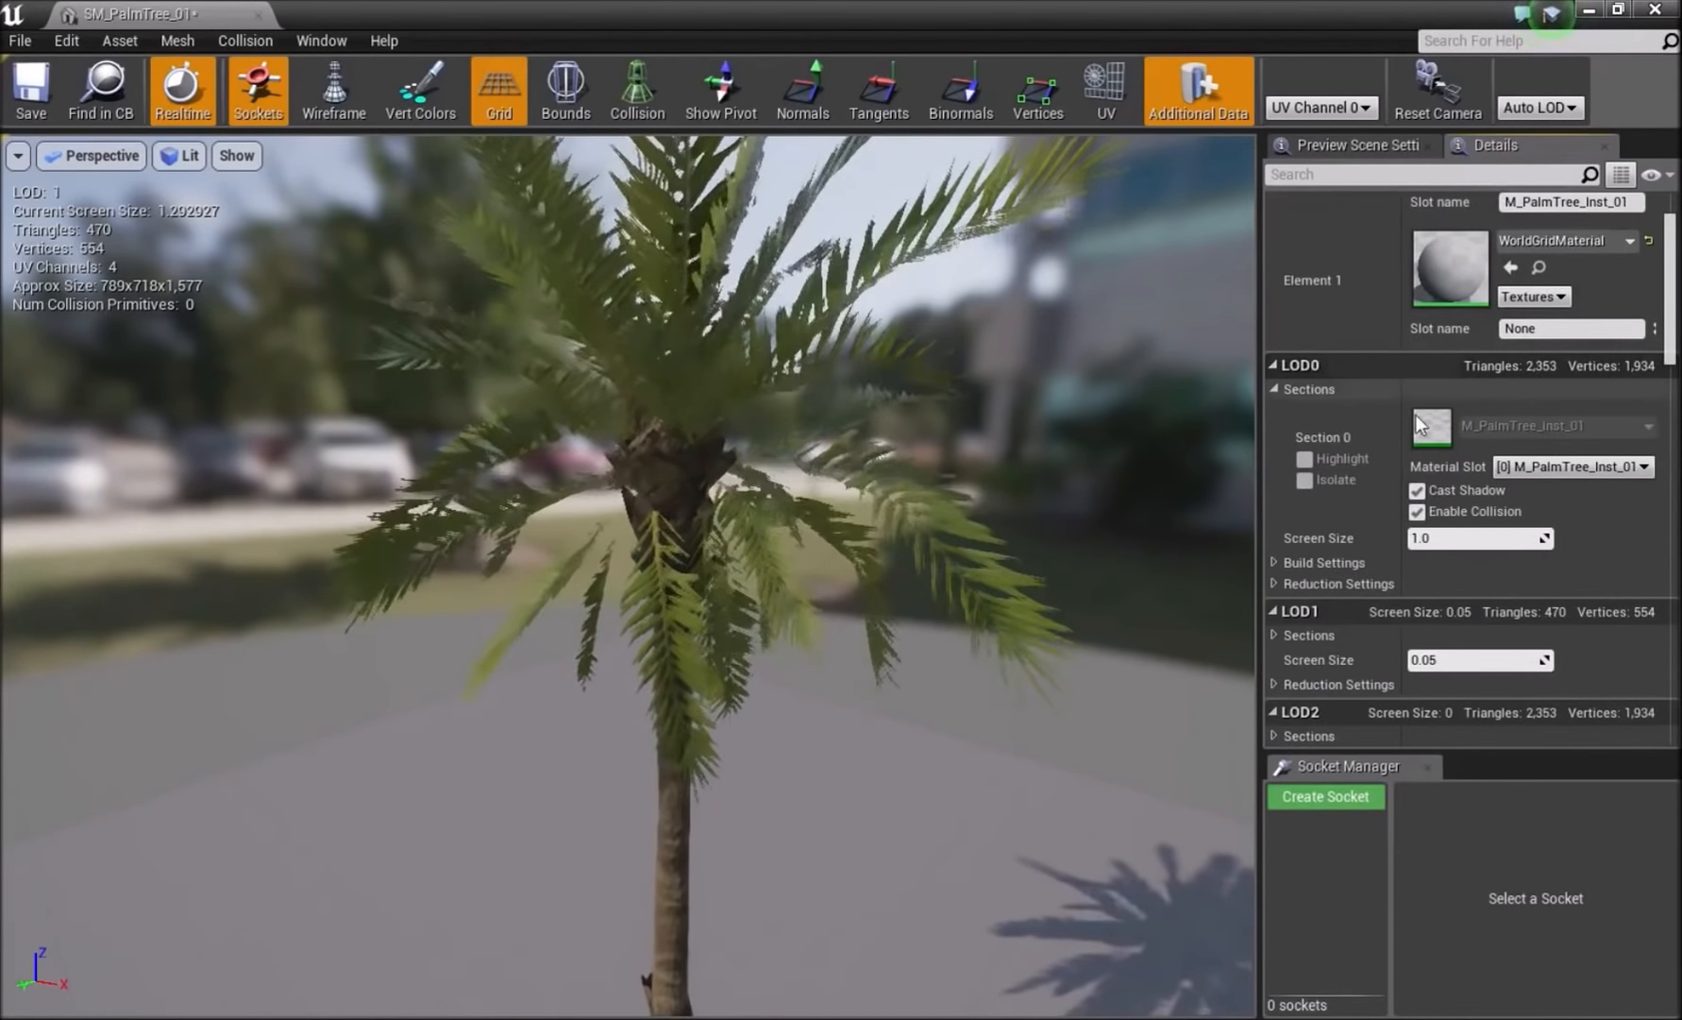
{"action": "scroll", "coordinate": [1365, 511], "scroll_direction": "down", "scroll_amount": 2}
{"action": "scroll", "coordinate": [1365, 512], "scroll_direction": "up", "scroll_amount": 5}
{"action": "scroll", "coordinate": [1366, 511], "scroll_direction": "up", "scroll_amount": 1}
{"action": "scroll", "coordinate": [1365, 512], "scroll_direction": "down", "scroll_amount": 9}
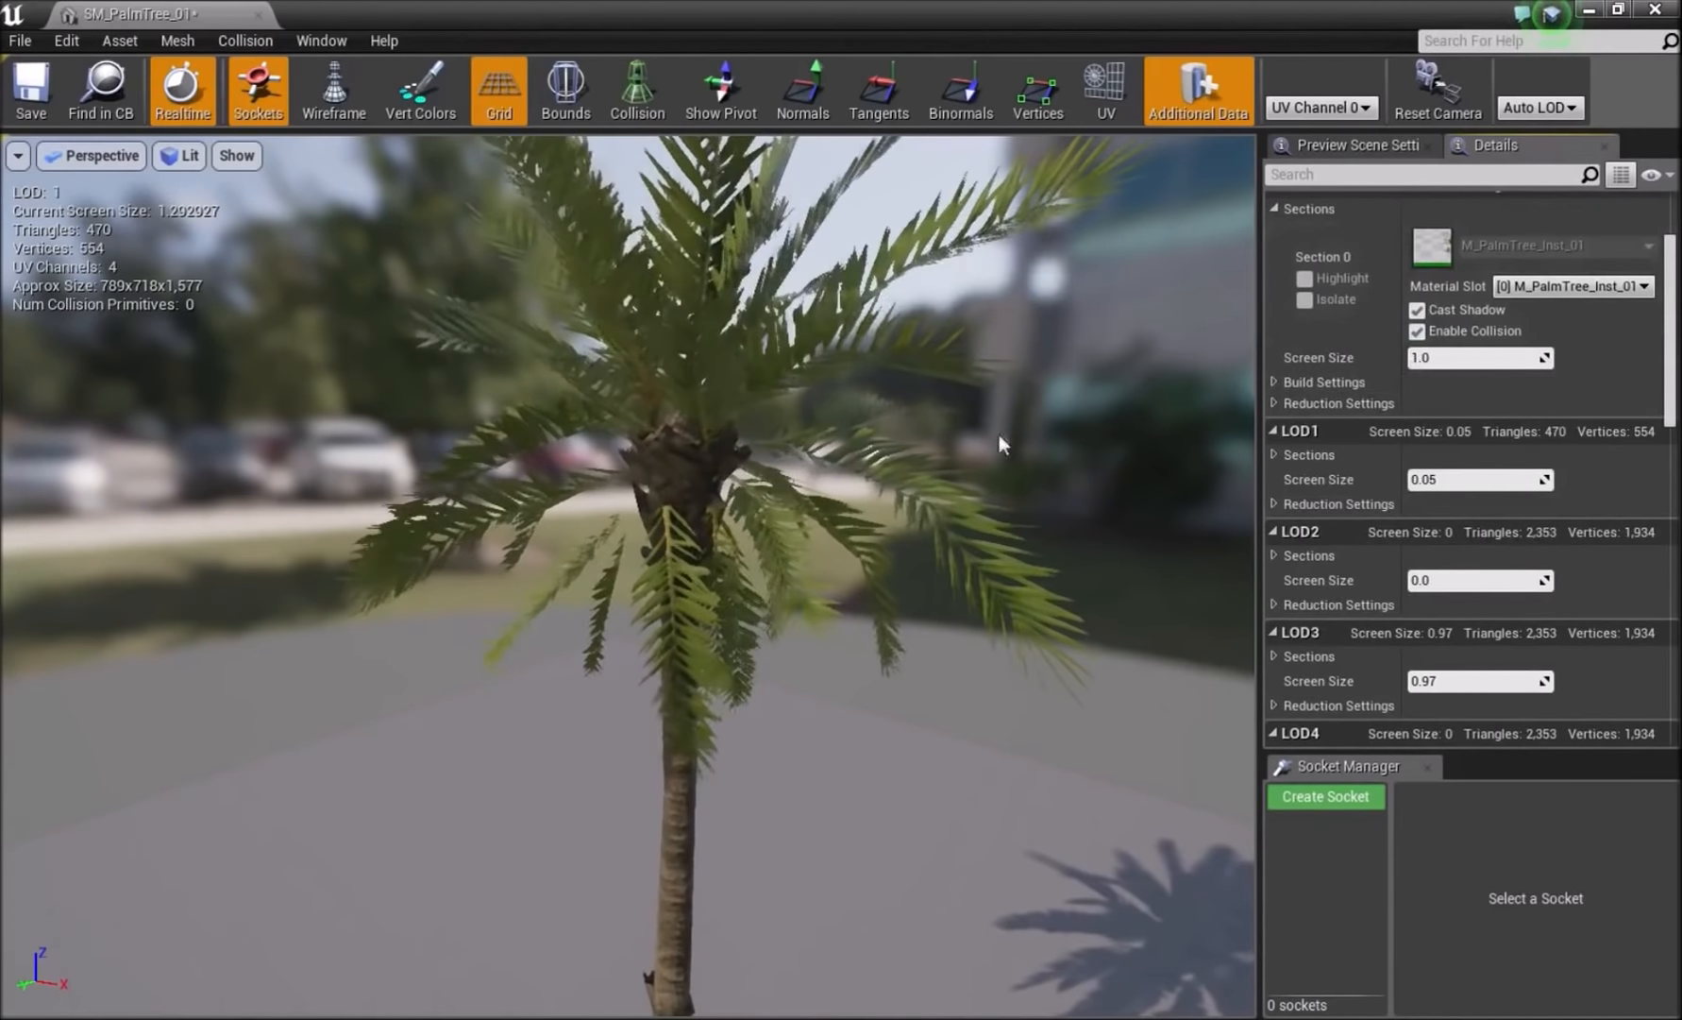
{"action": "left_click", "coordinate": [1426, 480]}
{"action": "type", "text": "1"}
{"action": "key", "text": "Return"}
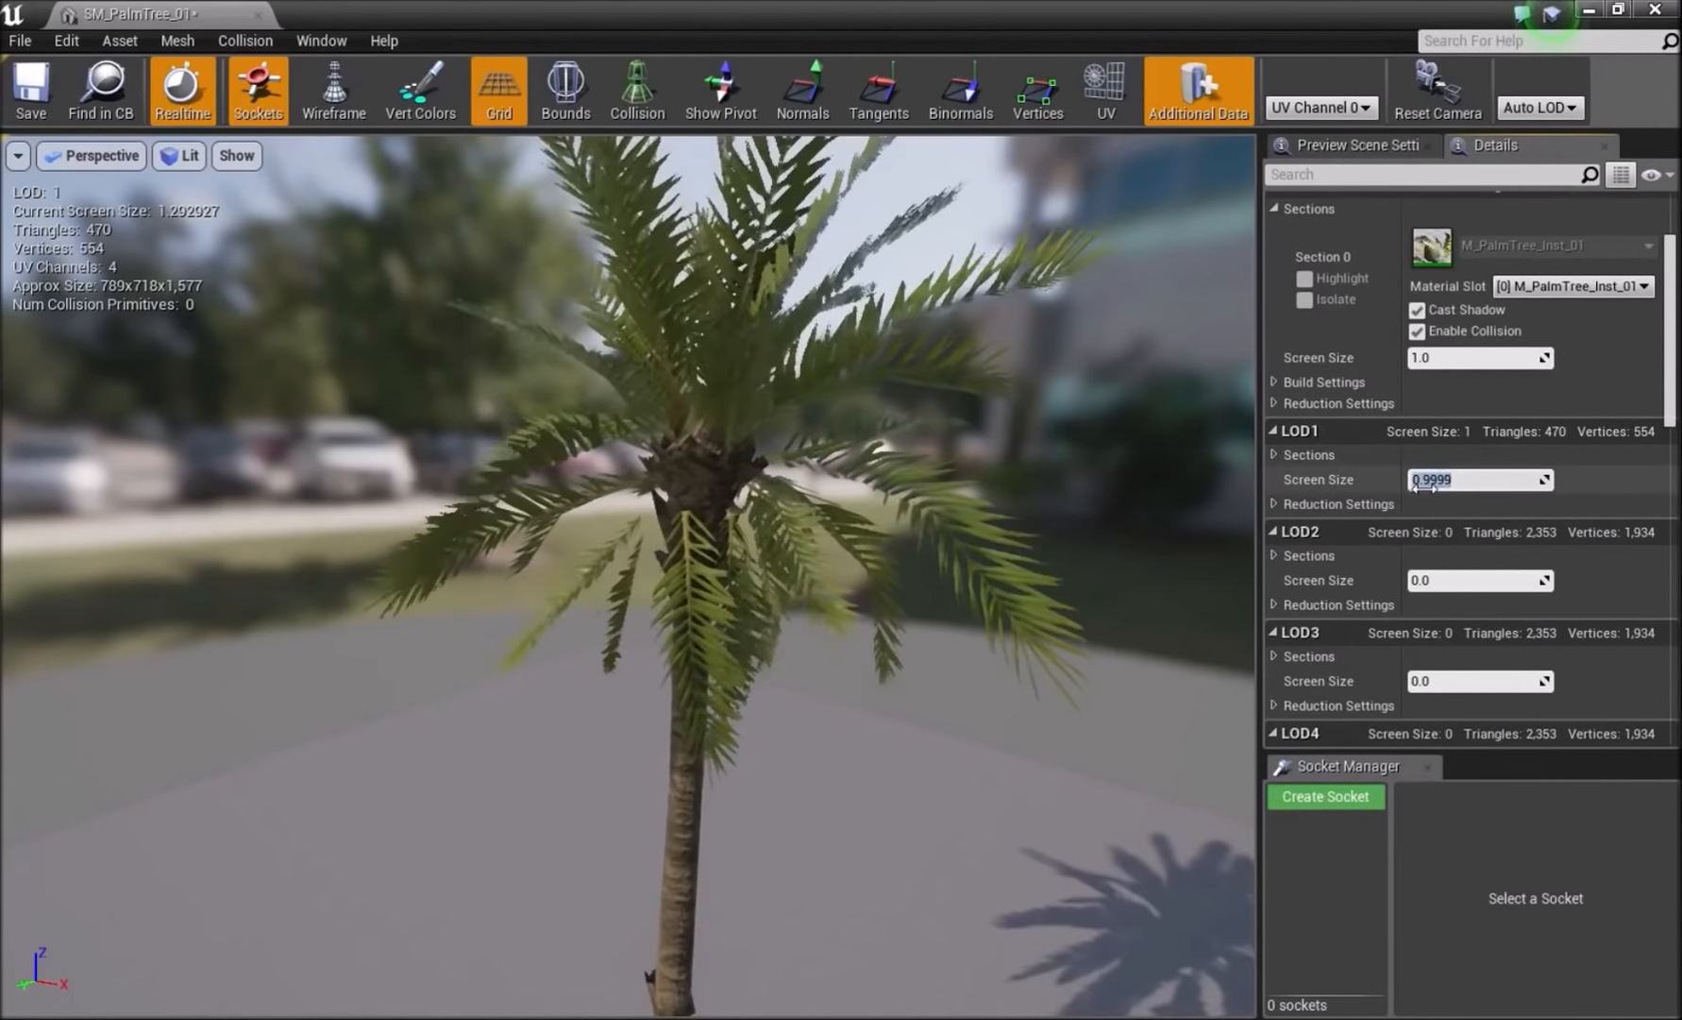
{"action": "right_click_drag", "start_coordinate": [953, 571], "coordinate": [953, 633]}
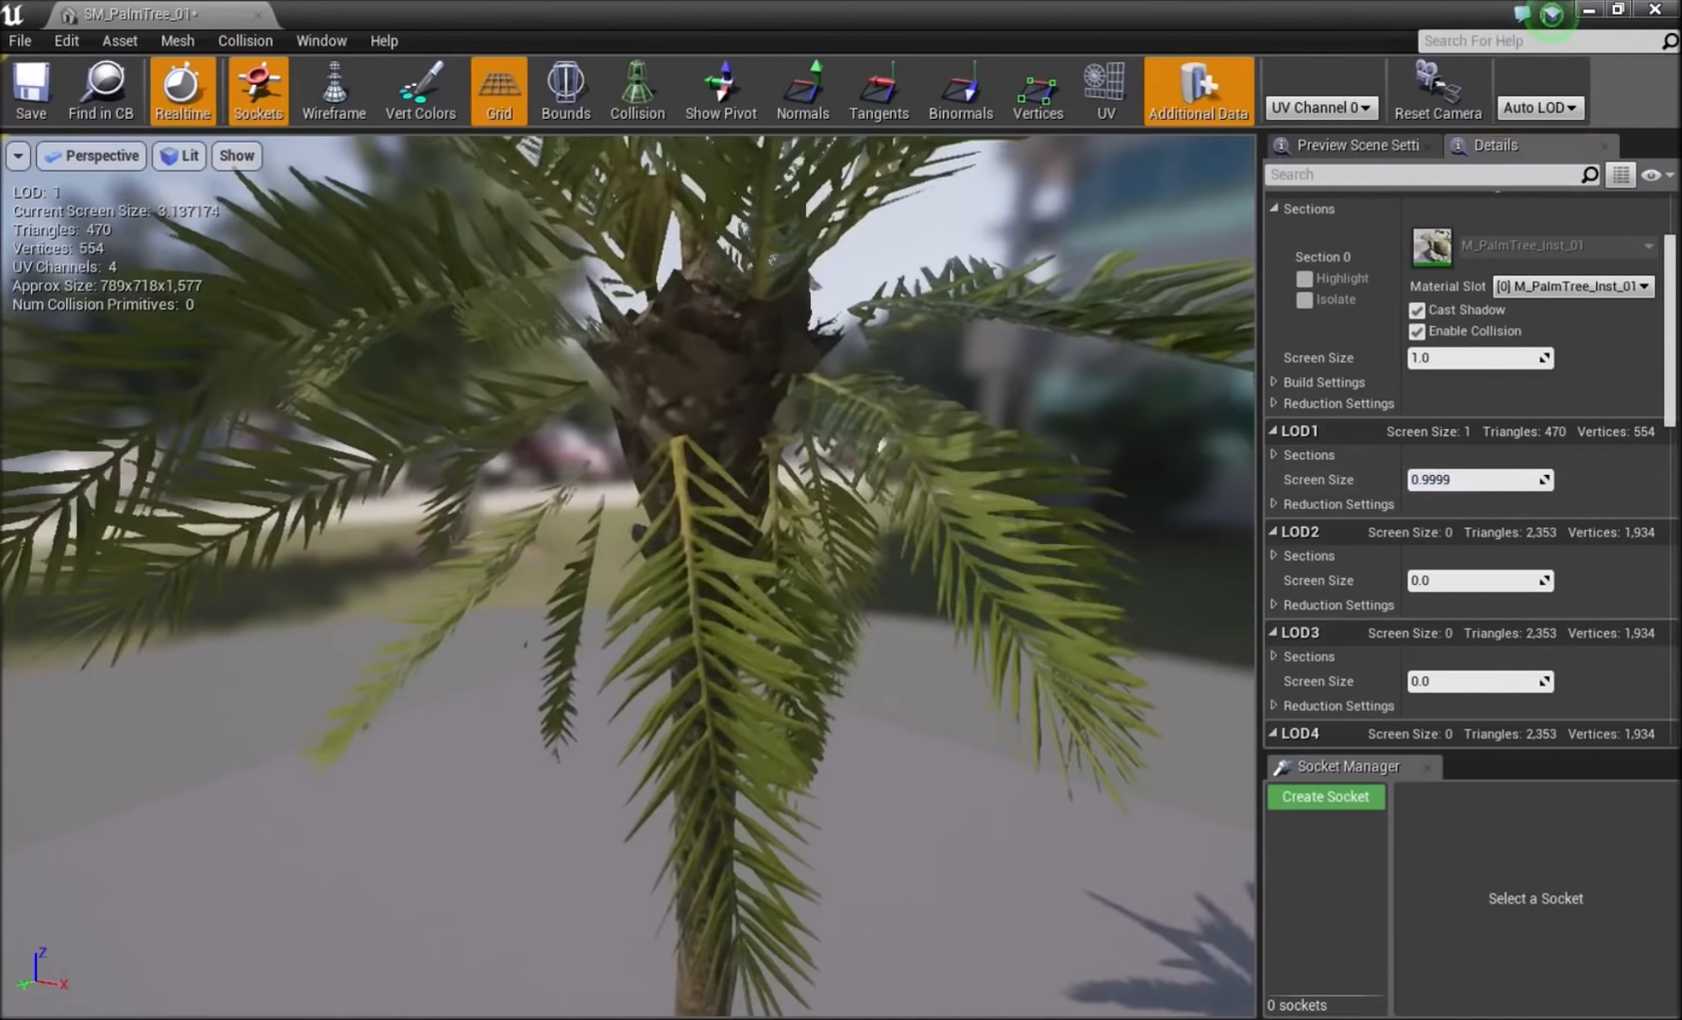
{"action": "right_click_drag", "start_coordinate": [522, 380], "coordinate": [540, 355]}
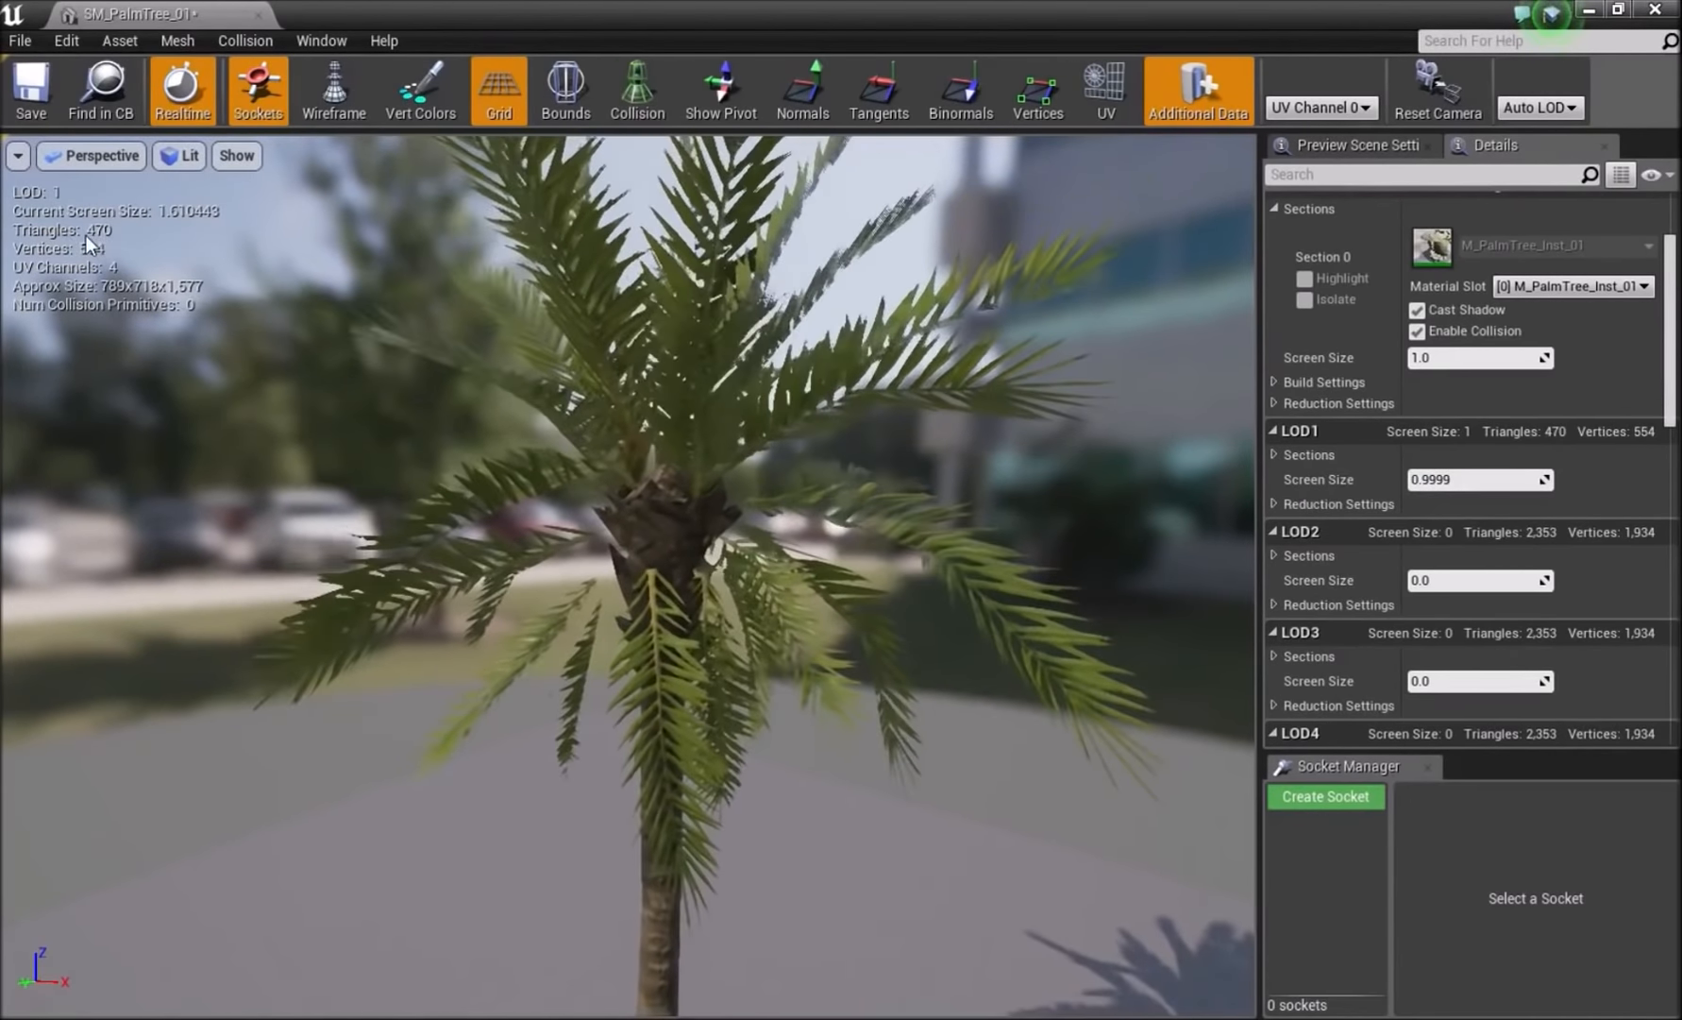
{"action": "mouse_move", "coordinate": [347, 246]}
{"action": "right_mouse_down"}
{"action": "mouse_move", "coordinate": [349, 269]}
{"action": "mouse_move", "coordinate": [351, 241]}
{"action": "mouse_move", "coordinate": [378, 259]}
{"action": "mouse_move", "coordinate": [363, 231]}
{"action": "right_mouse_up"}
- Set LOD1's percent triangles to 50 in its reduction settings, apply the change and inspect the reduced fronds
{"action": "left_click", "coordinate": [1274, 501]}
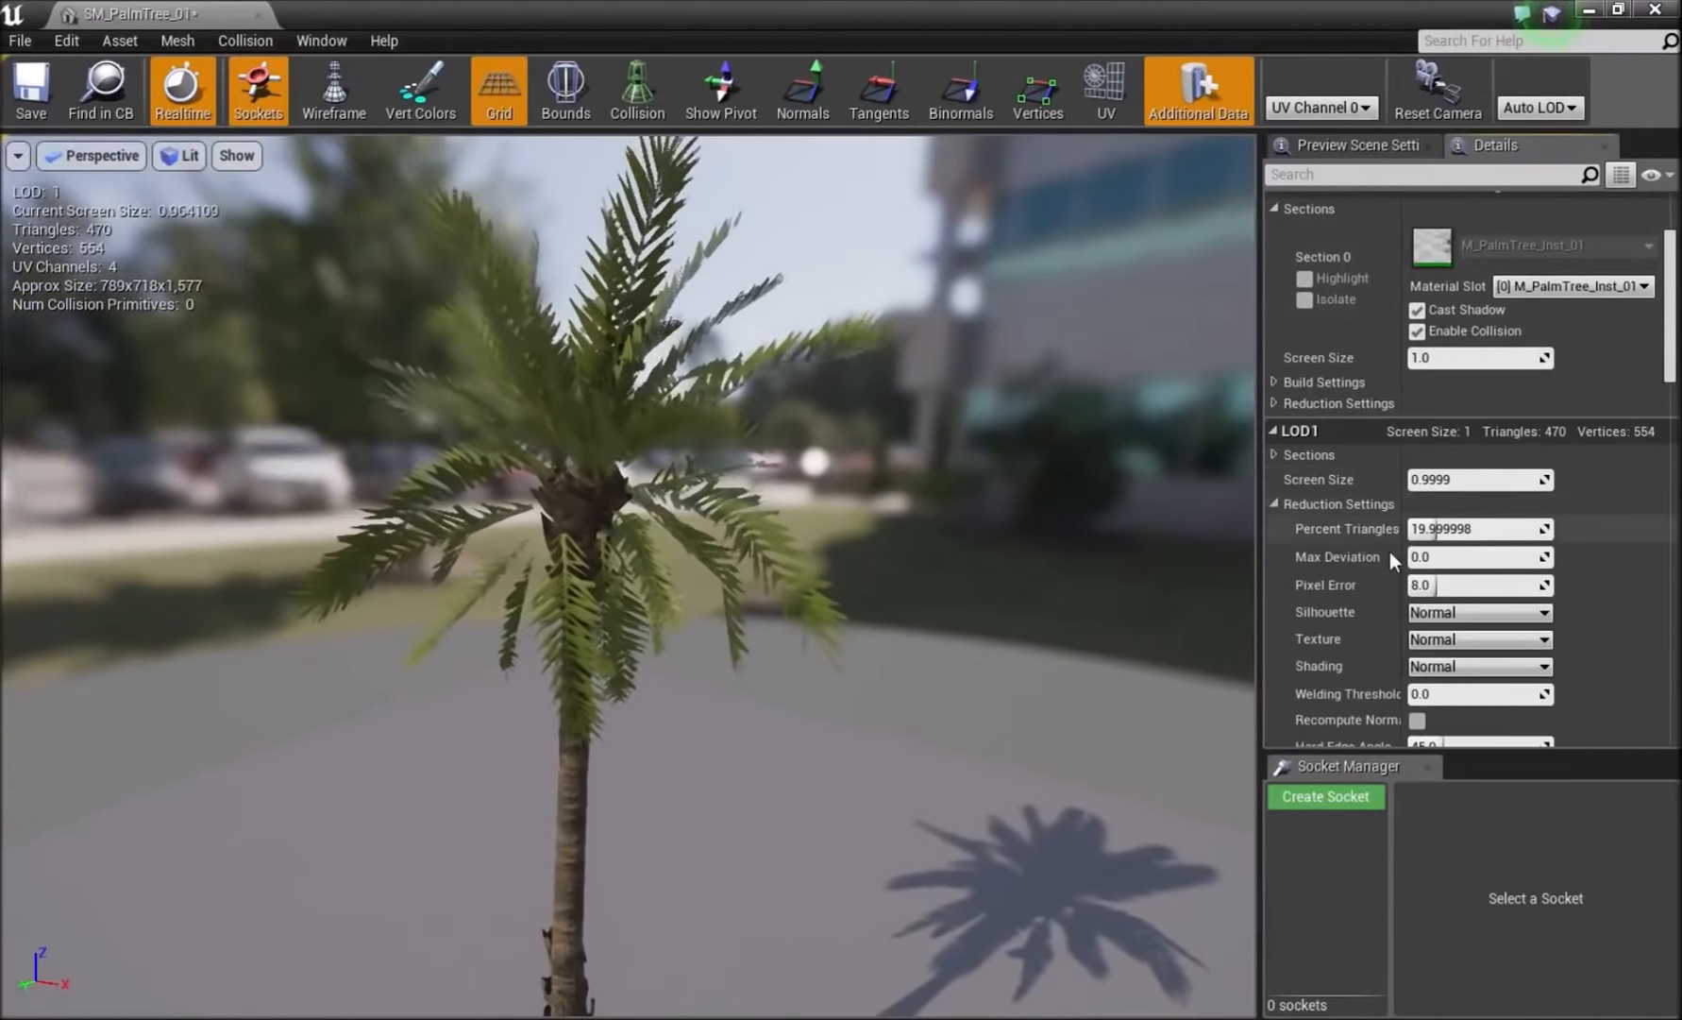
{"action": "right_click_drag", "start_coordinate": [965, 528], "coordinate": [973, 529]}
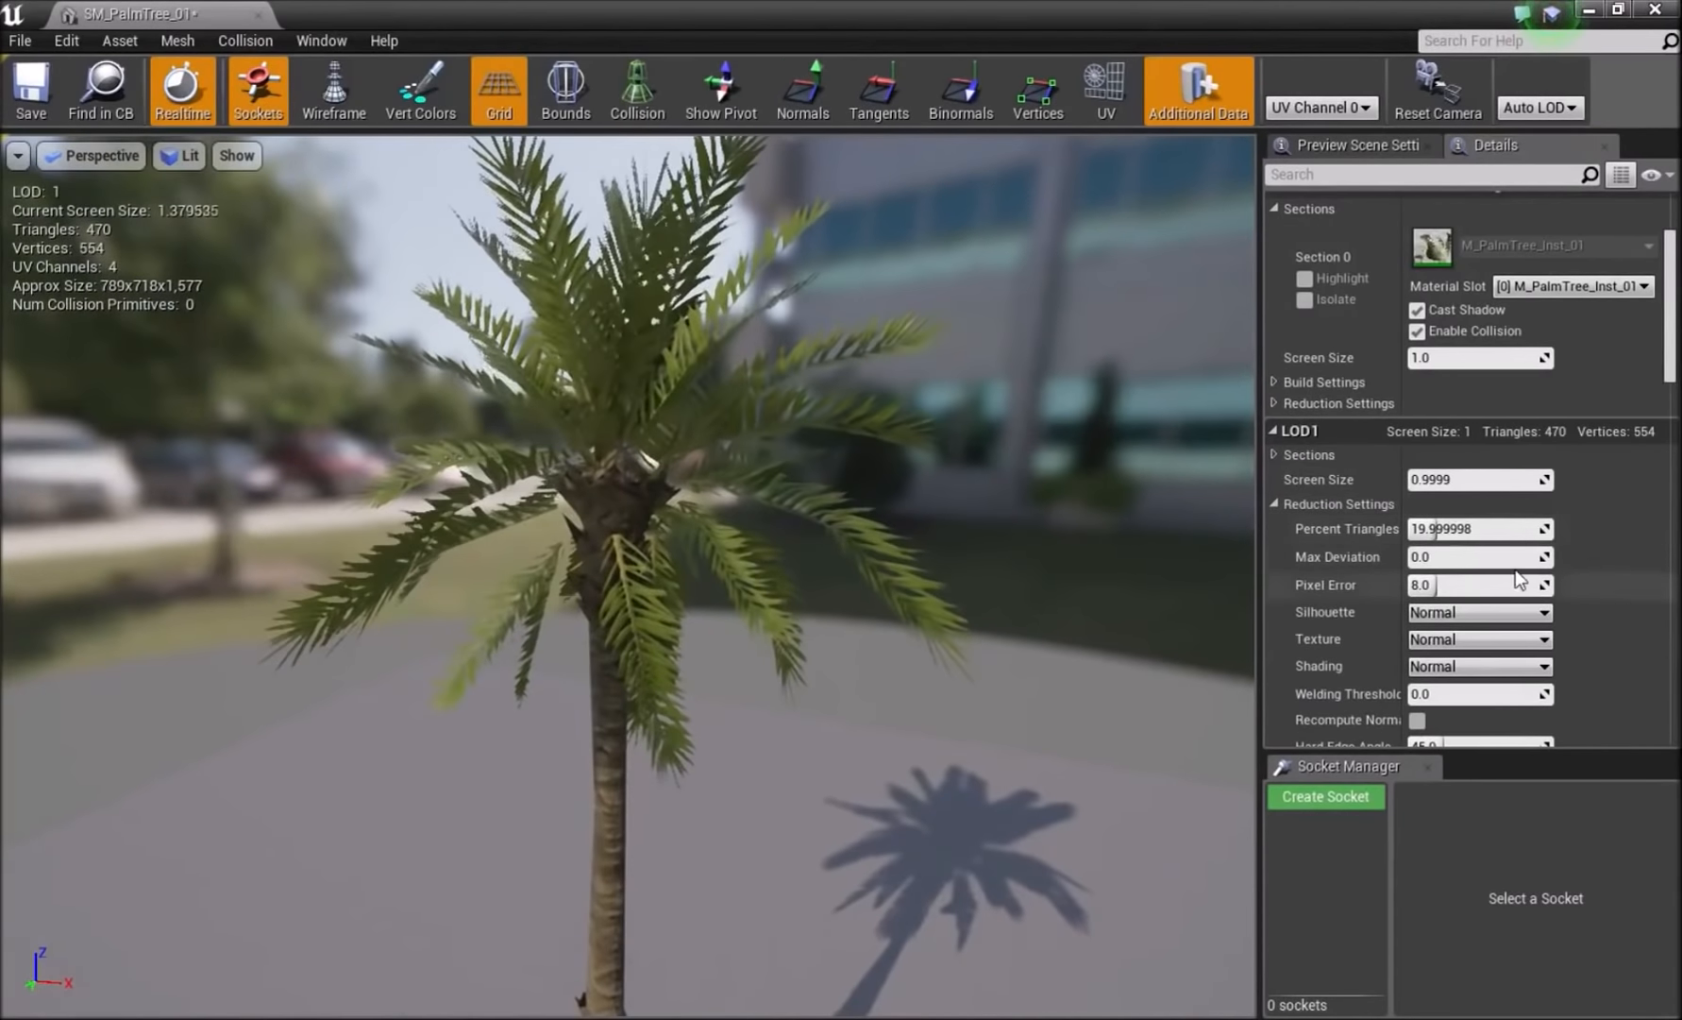
{"action": "left_click", "coordinate": [1470, 530]}
{"action": "type", "text": "50"}
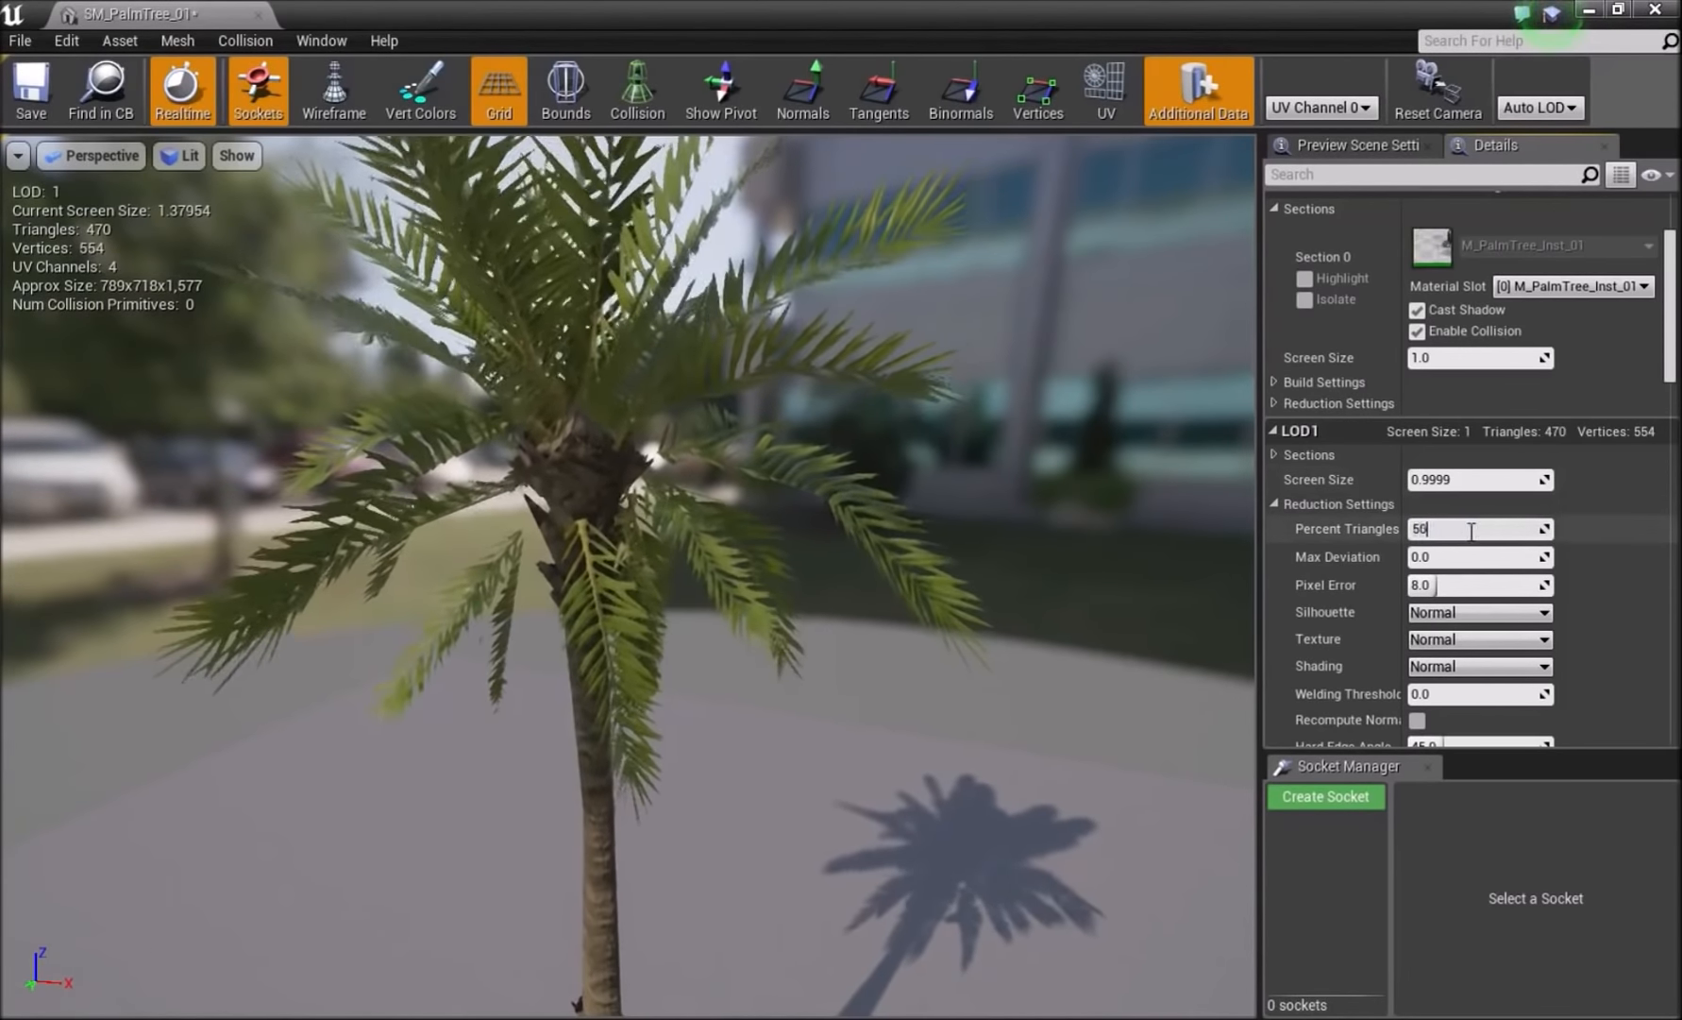
{"action": "scroll", "coordinate": [1477, 605], "scroll_direction": "down", "scroll_amount": 3}
{"action": "left_click", "coordinate": [1478, 628]}
{"action": "right_click_drag", "start_coordinate": [764, 578], "coordinate": [680, 443]}
{"action": "right_click_drag", "start_coordinate": [691, 594], "coordinate": [672, 605]}
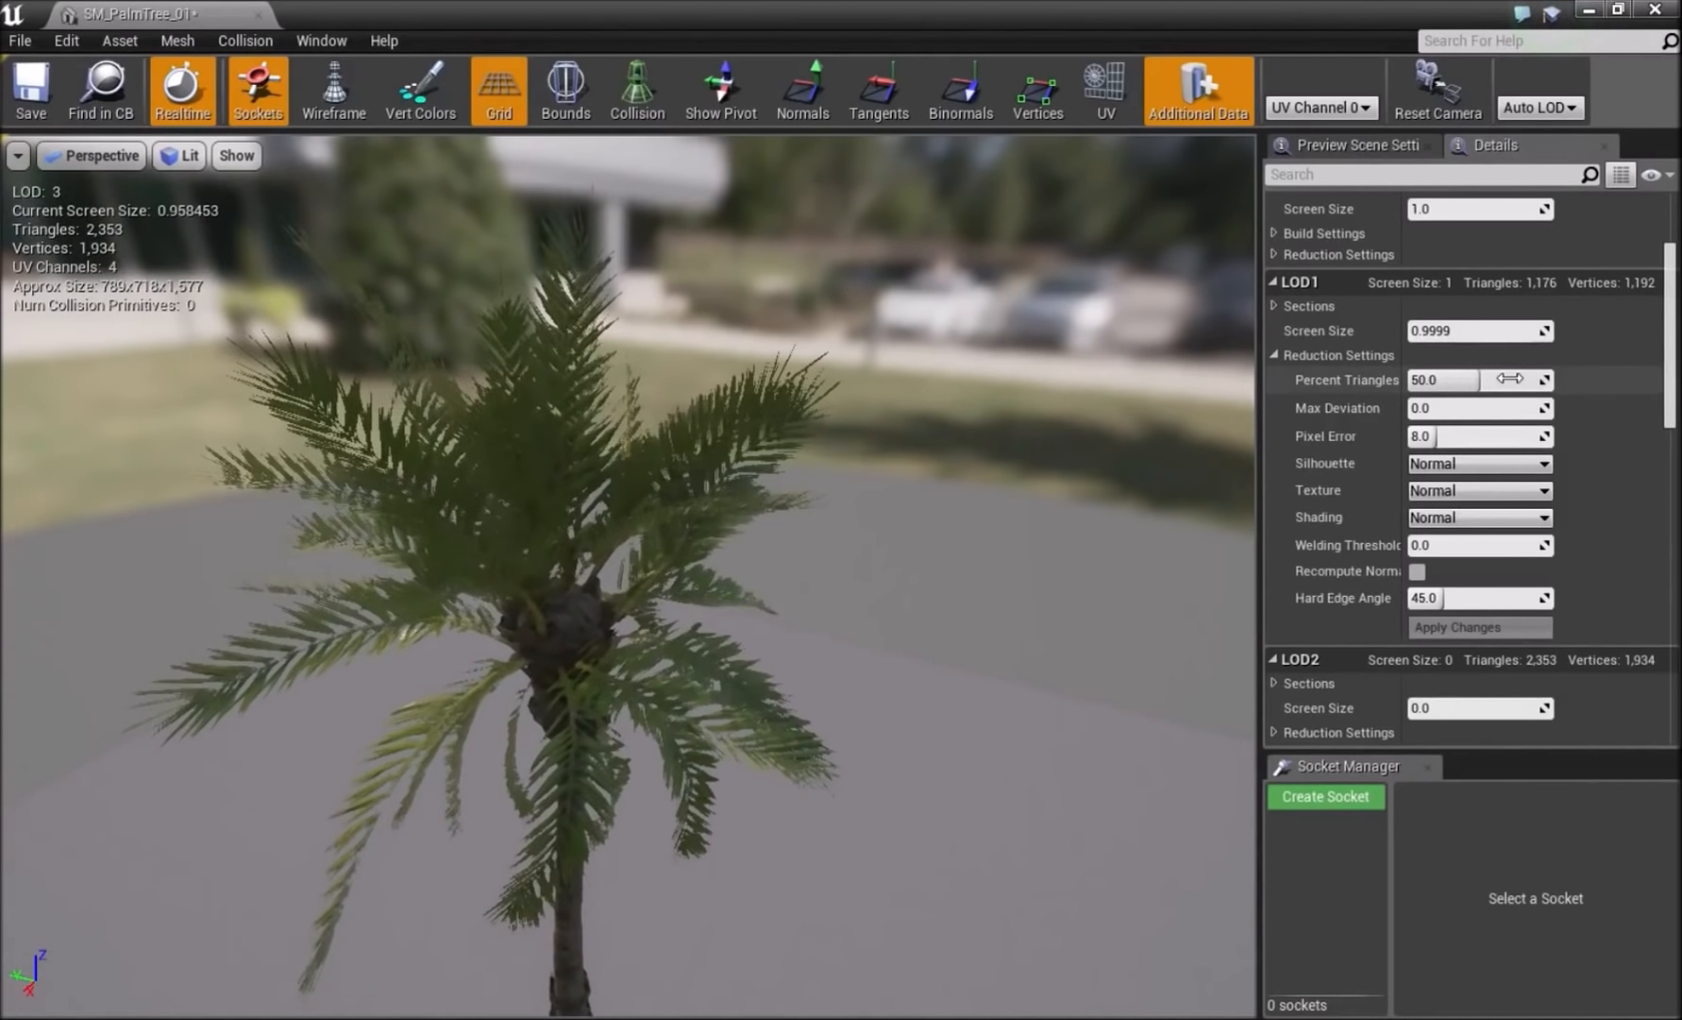
{"action": "scroll", "coordinate": [574, 432], "scroll_direction": "up", "scroll_amount": 5}
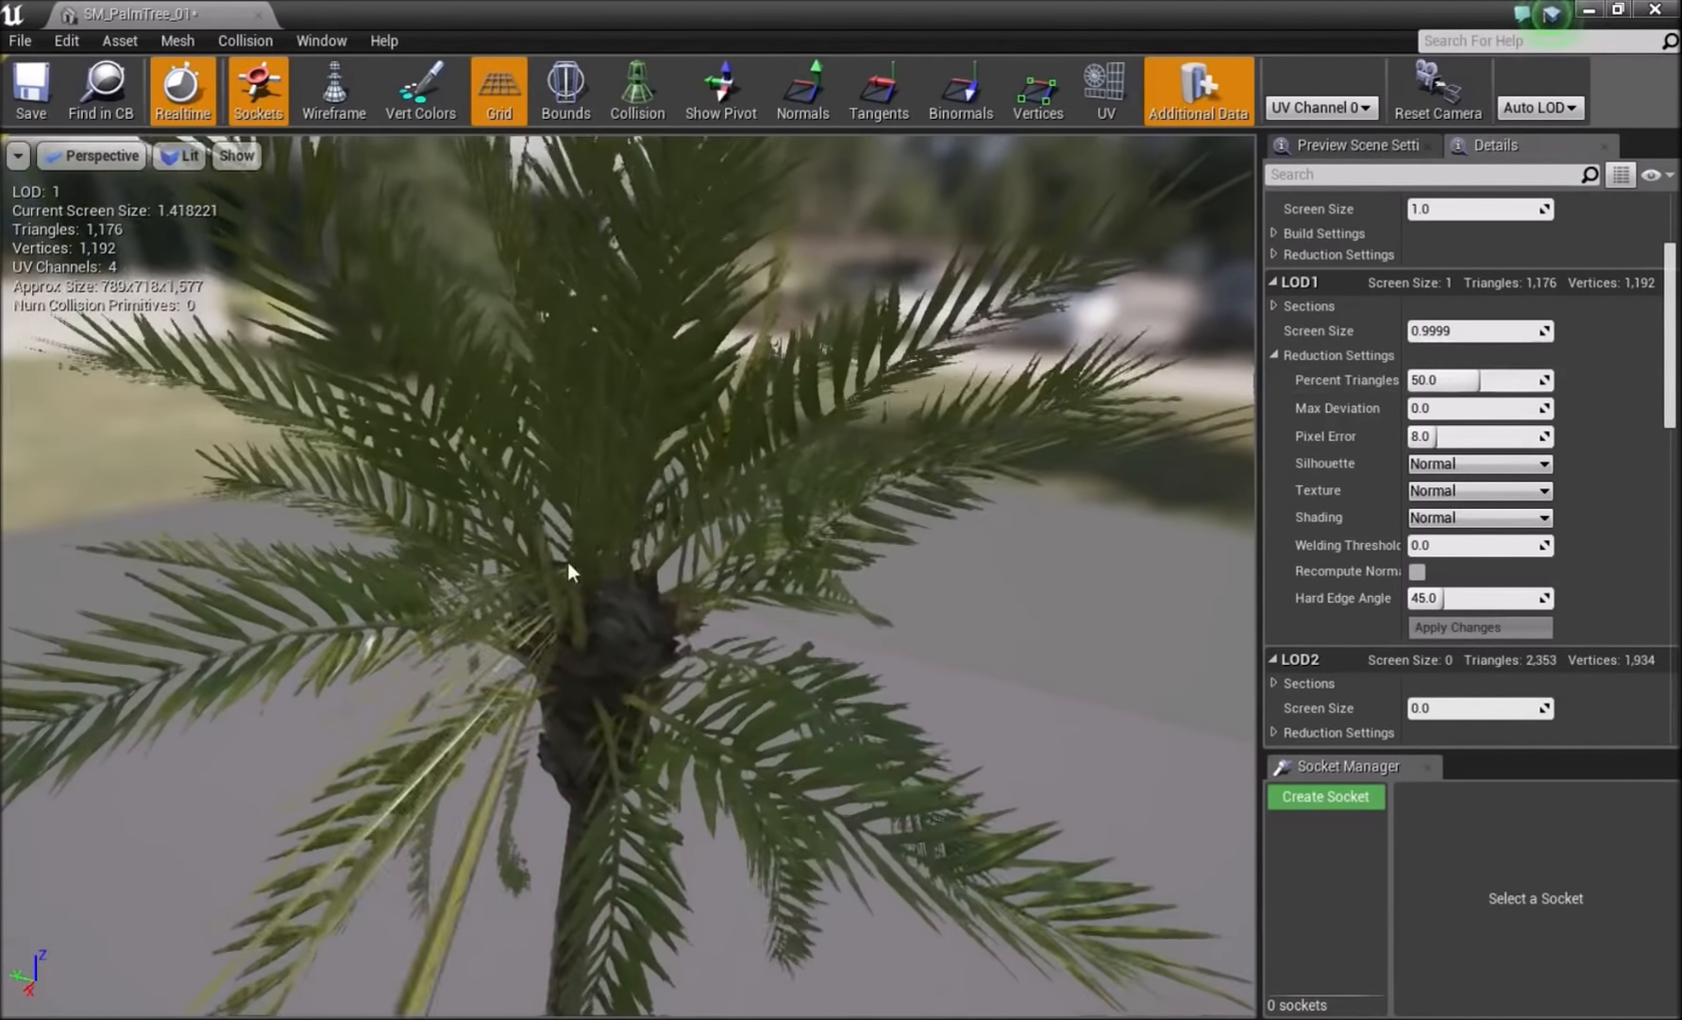
{"action": "left_click_drag", "start_coordinate": [653, 727], "coordinate": [743, 715], "text": "alt"}
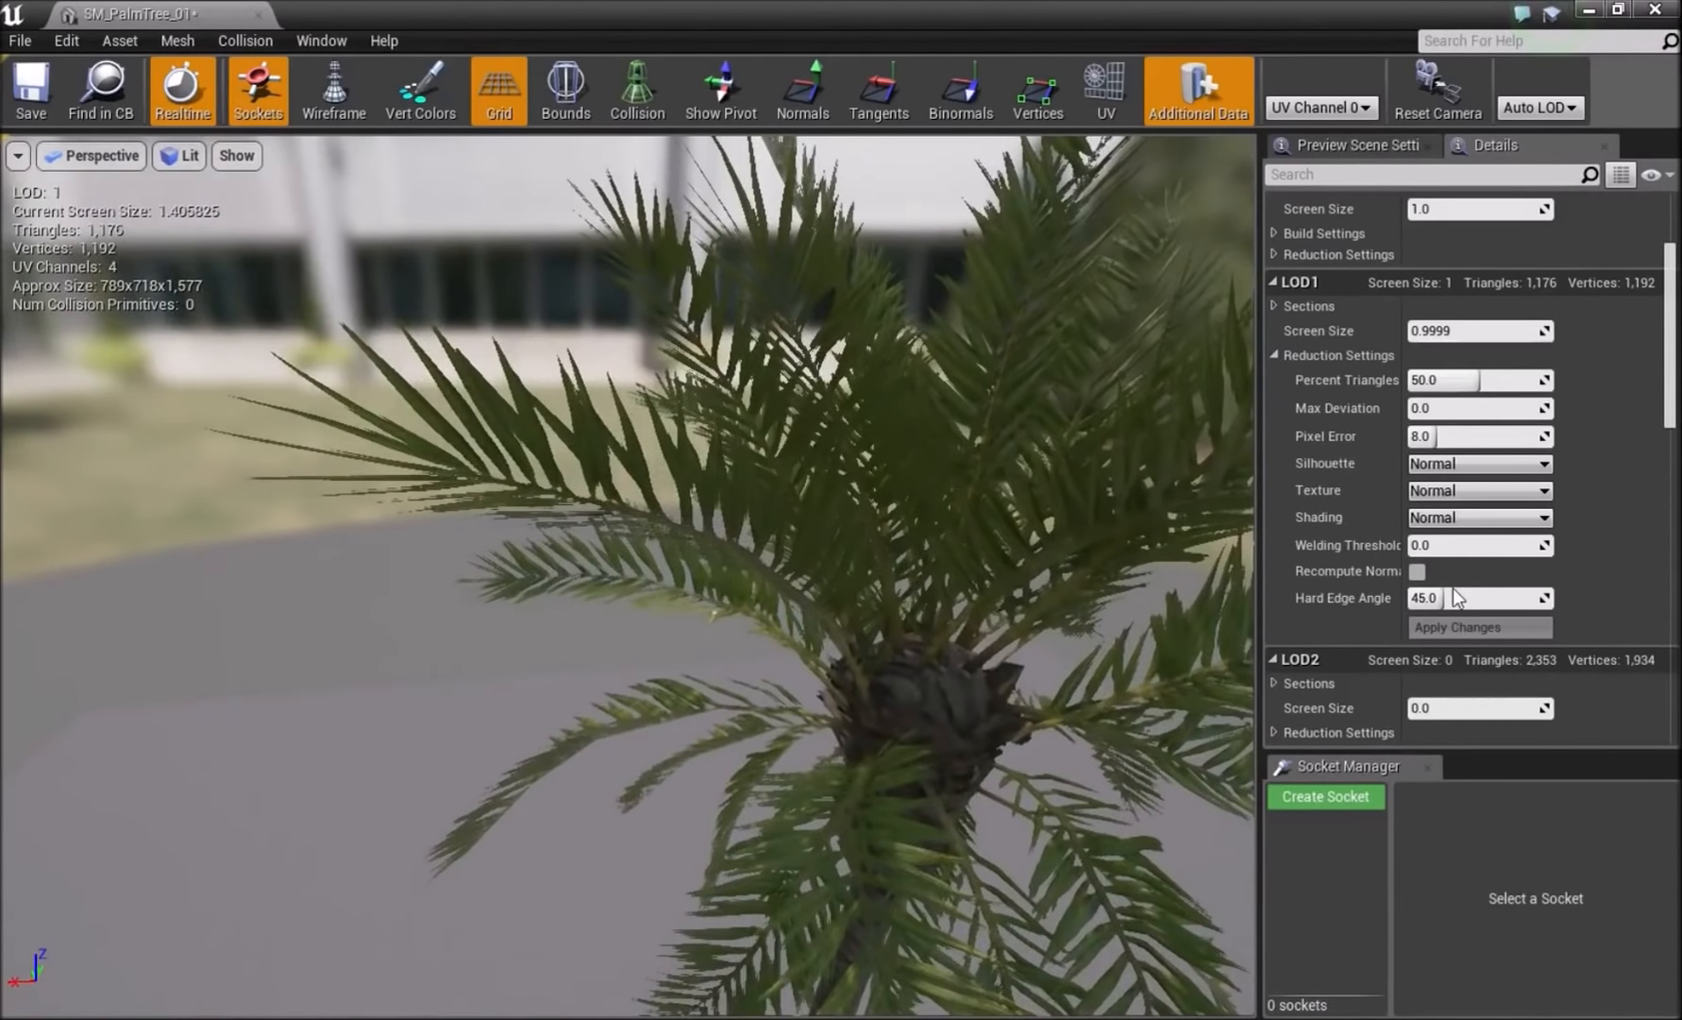
- Set LOD2's percent triangles to 25 in its reduction settings
{"action": "scroll", "coordinate": [1452, 587], "scroll_direction": "down", "scroll_amount": 3}
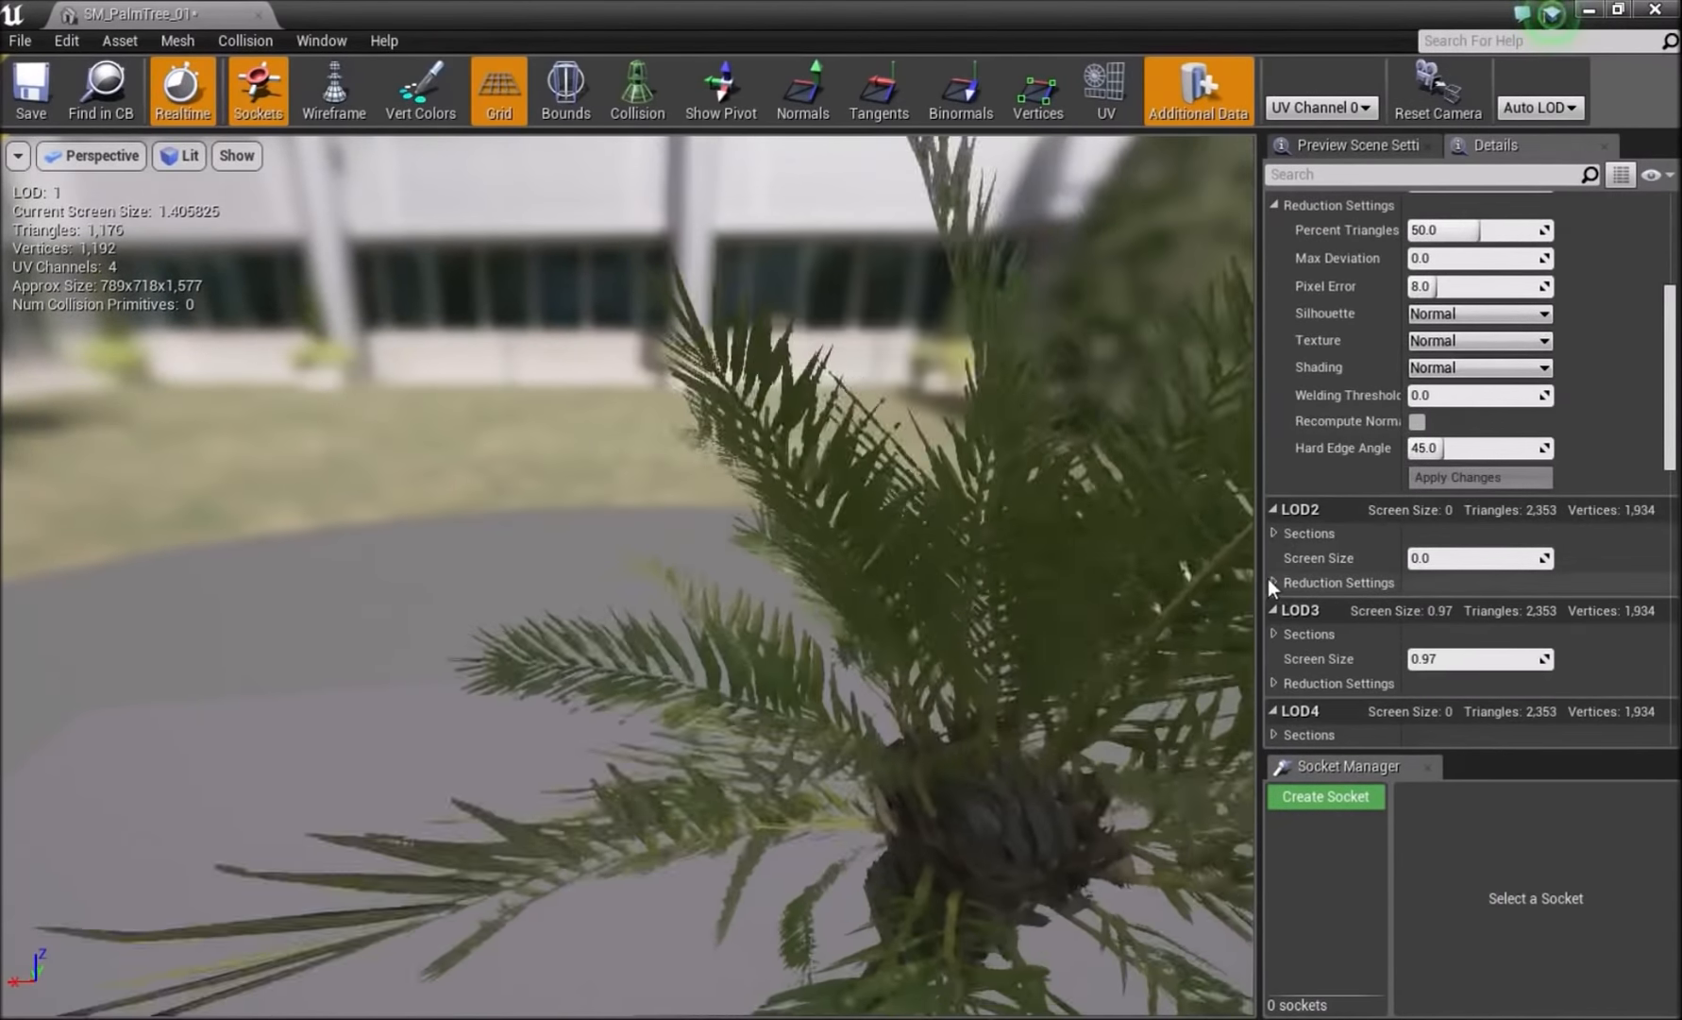
{"action": "left_click", "coordinate": [1272, 582]}
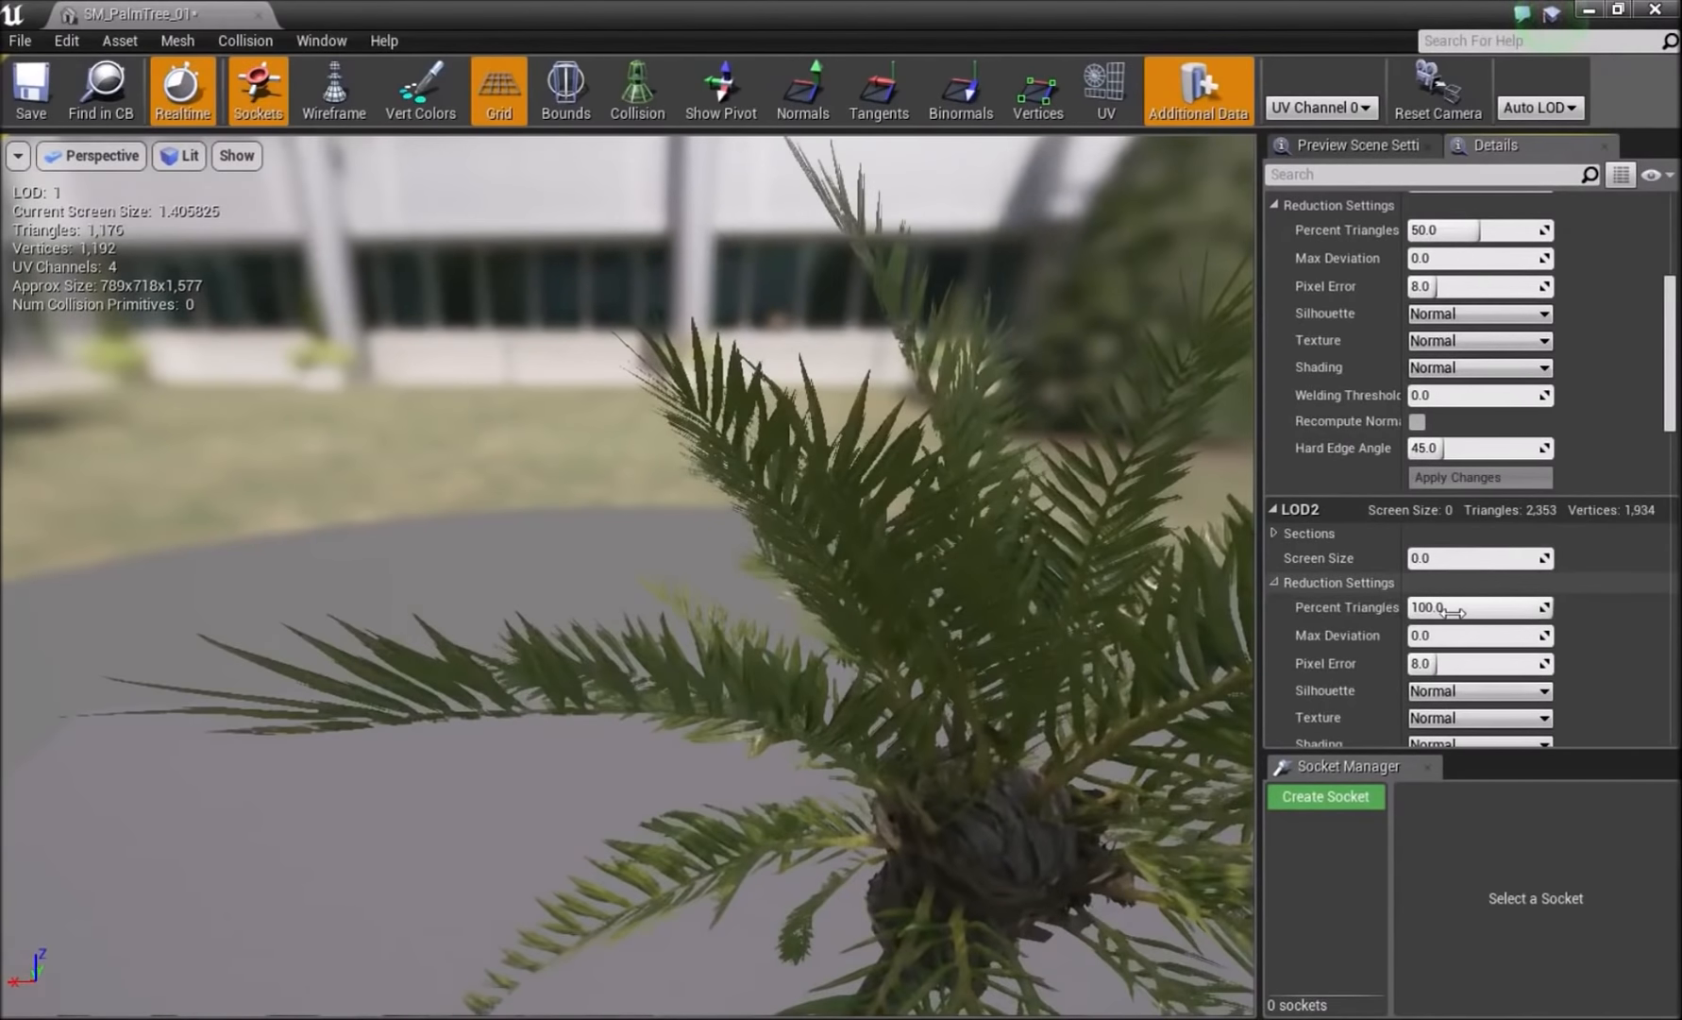
{"action": "left_click", "coordinate": [1454, 609]}
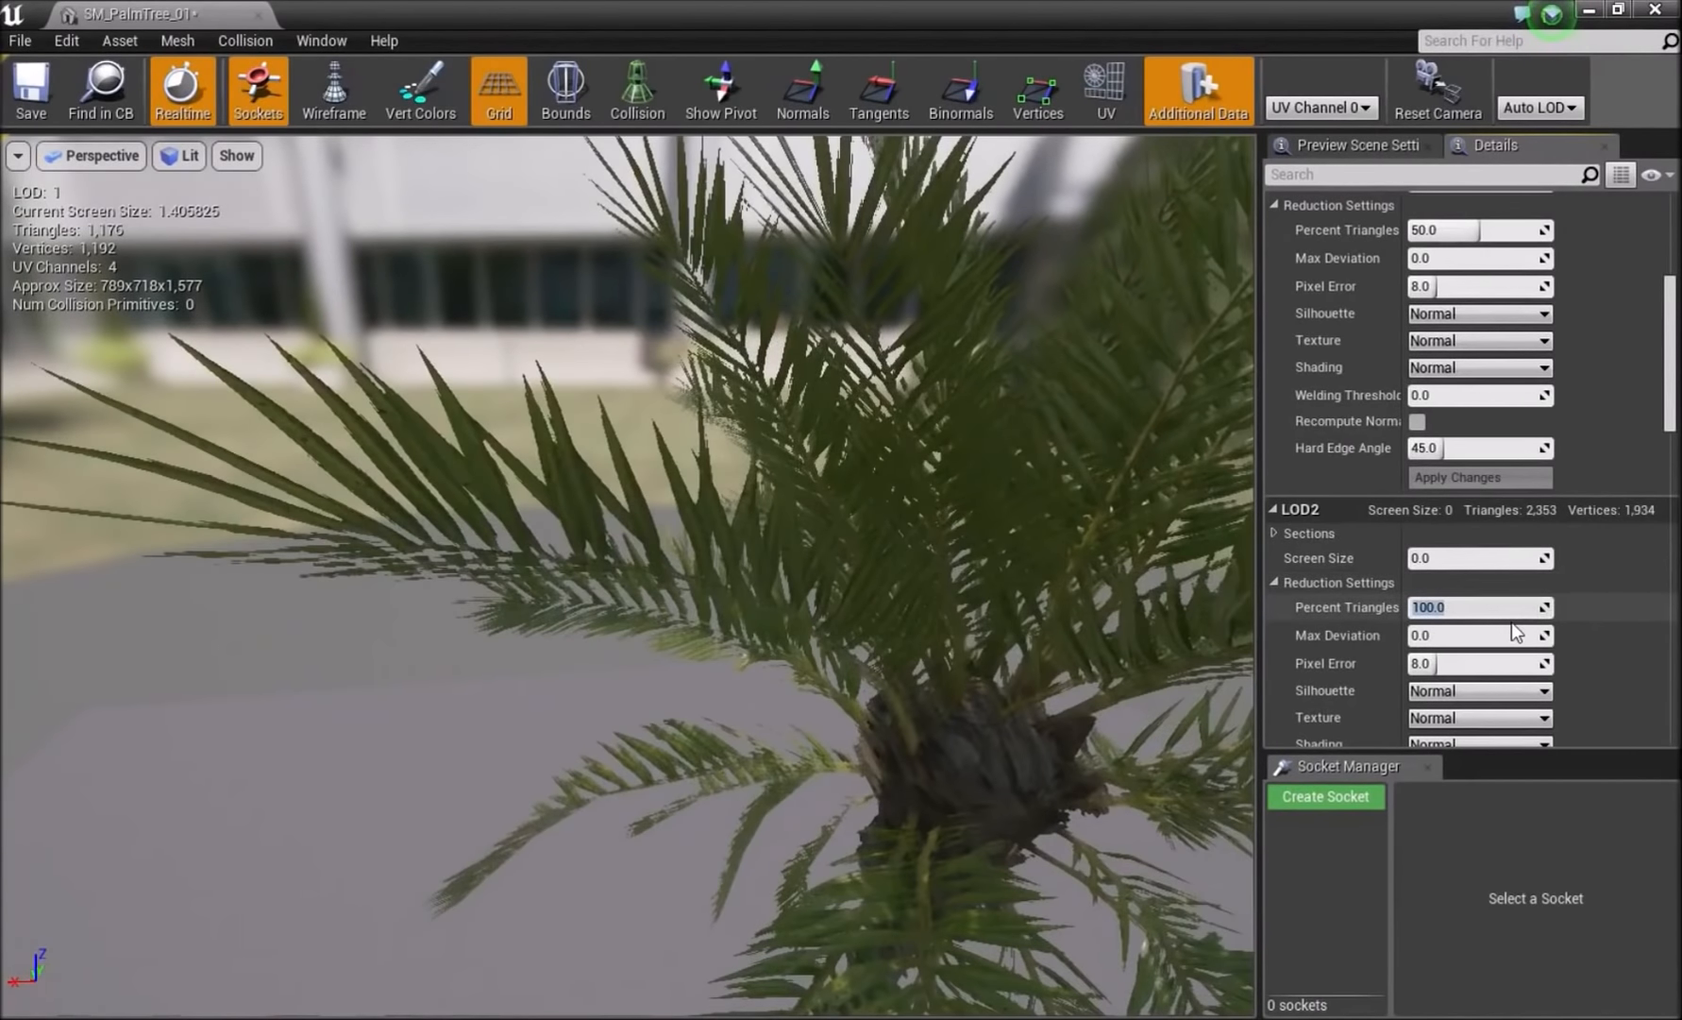
{"action": "type", "text": "25"}
{"action": "key", "text": "Return"}
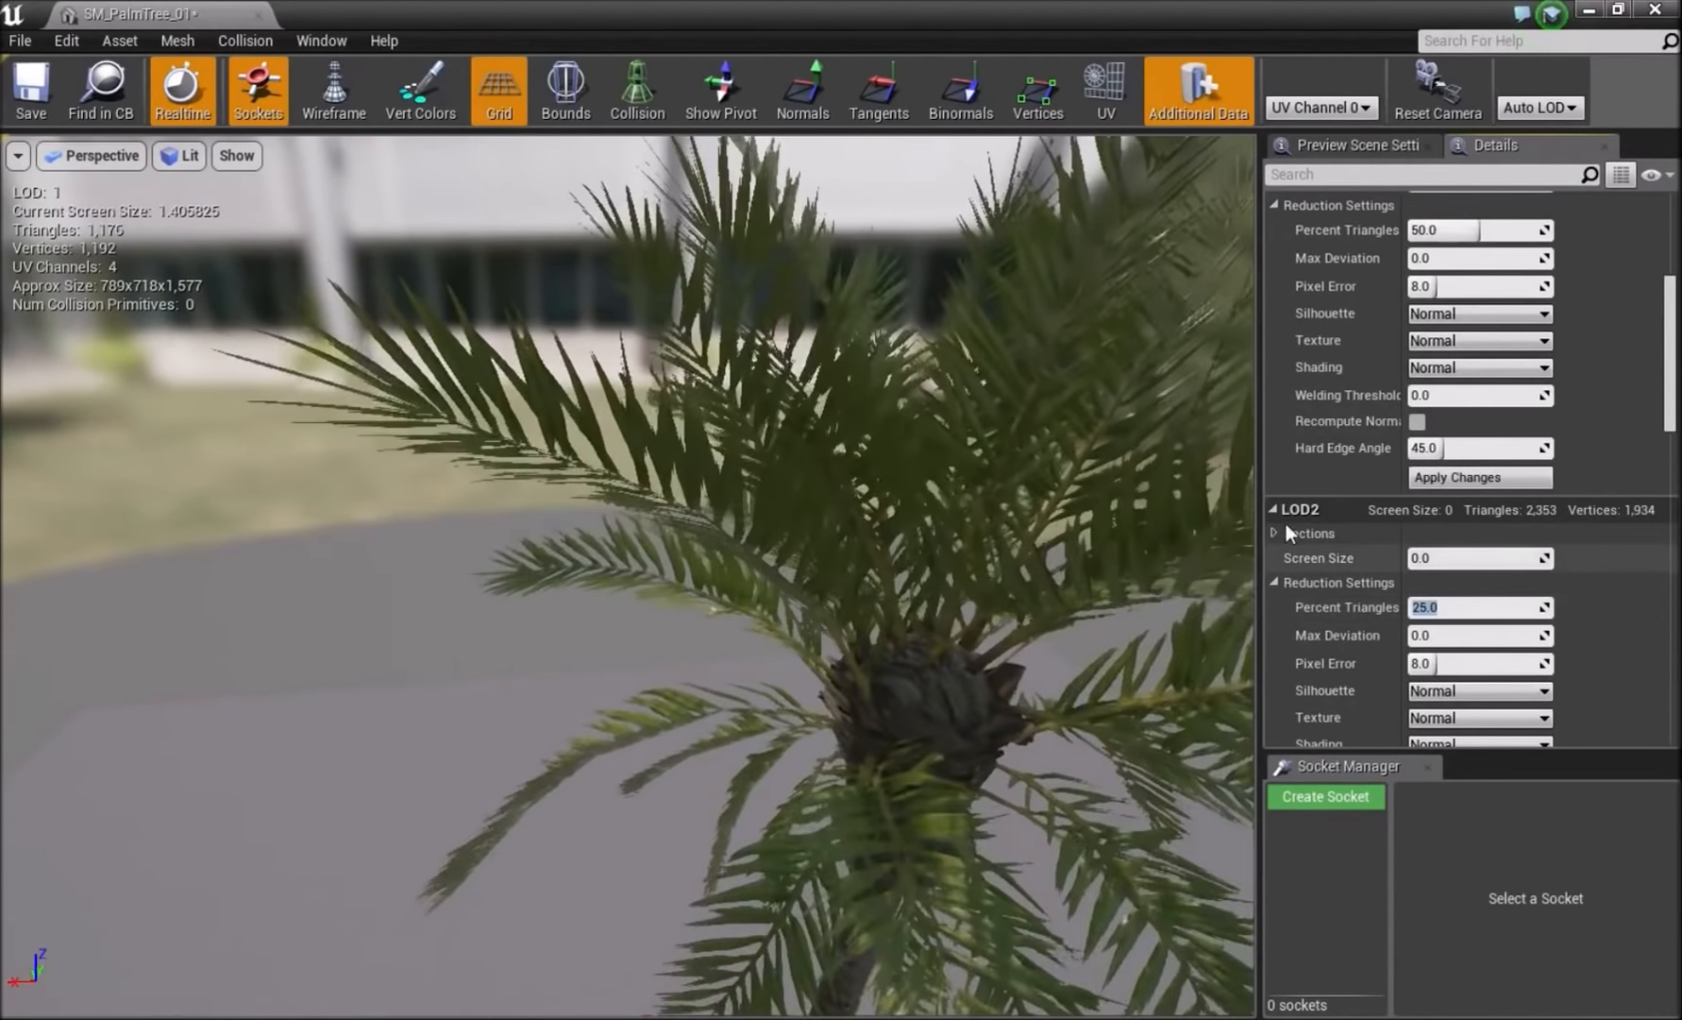
- Judge the palm's on-screen size from different distances and set LOD2's screen size to 0.1
{"action": "left_click", "coordinate": [1442, 558]}
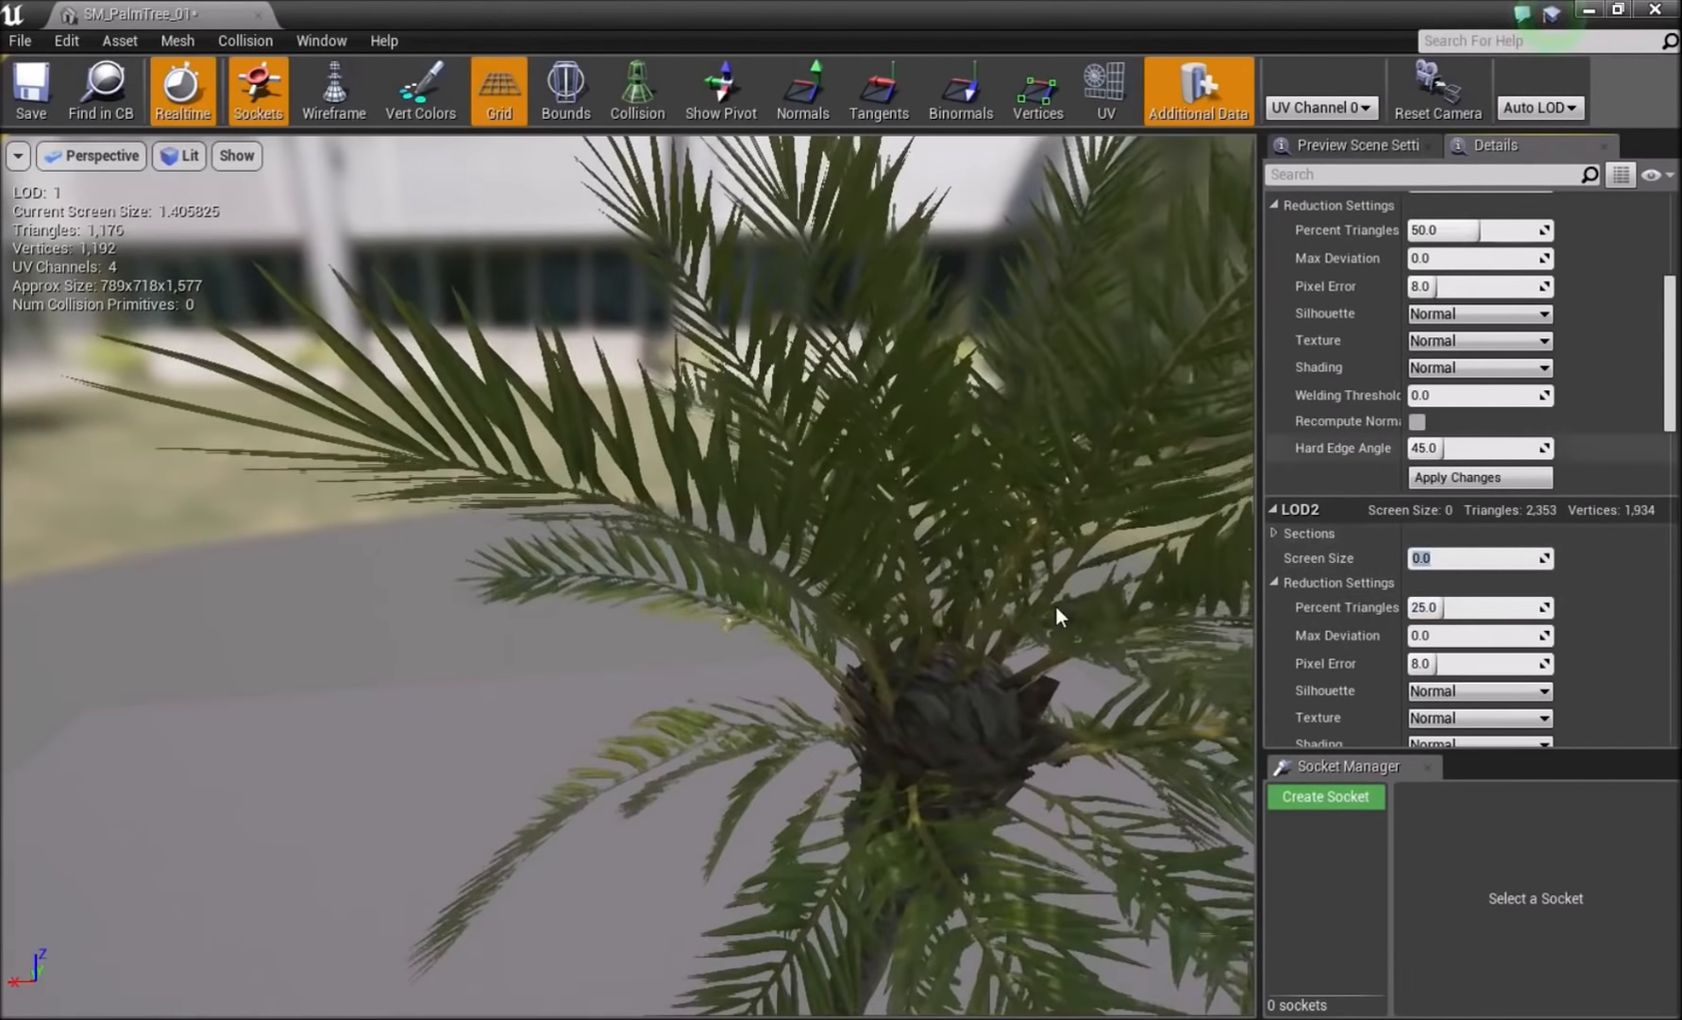
{"action": "scroll", "coordinate": [1056, 604], "scroll_direction": "down", "scroll_amount": 10}
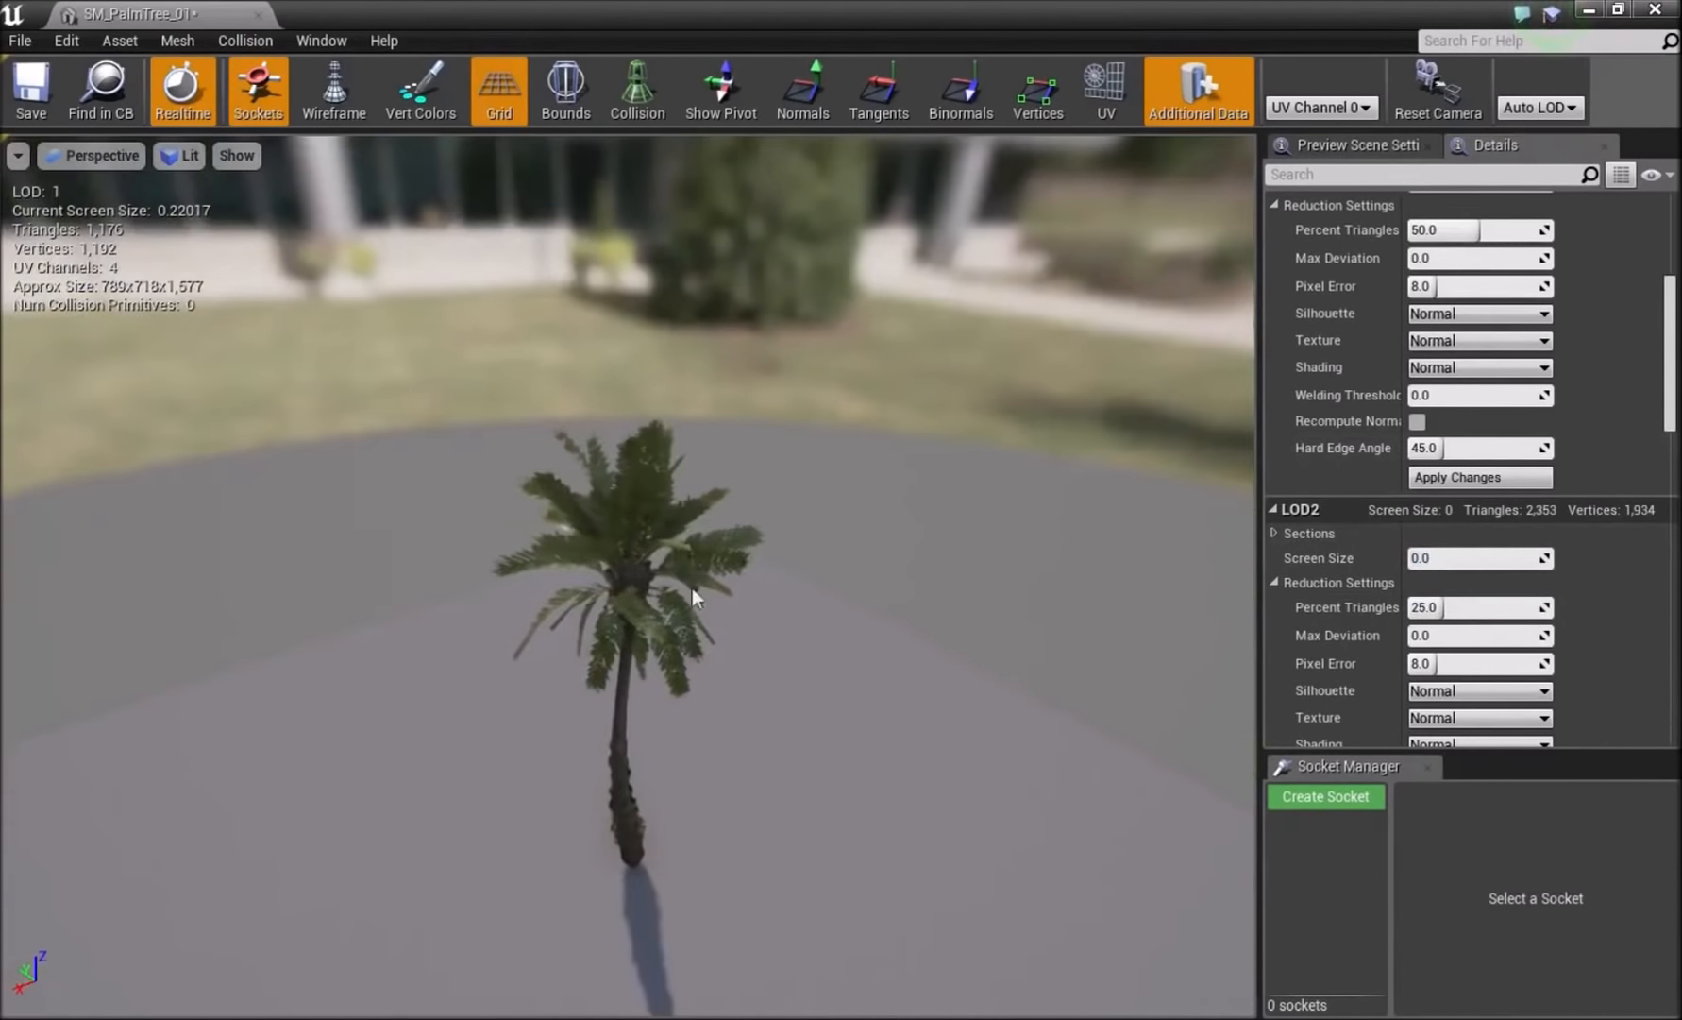
{"action": "scroll", "coordinate": [682, 556], "scroll_direction": "down", "scroll_amount": 1}
{"action": "scroll", "coordinate": [683, 556], "scroll_direction": "down", "scroll_amount": 6}
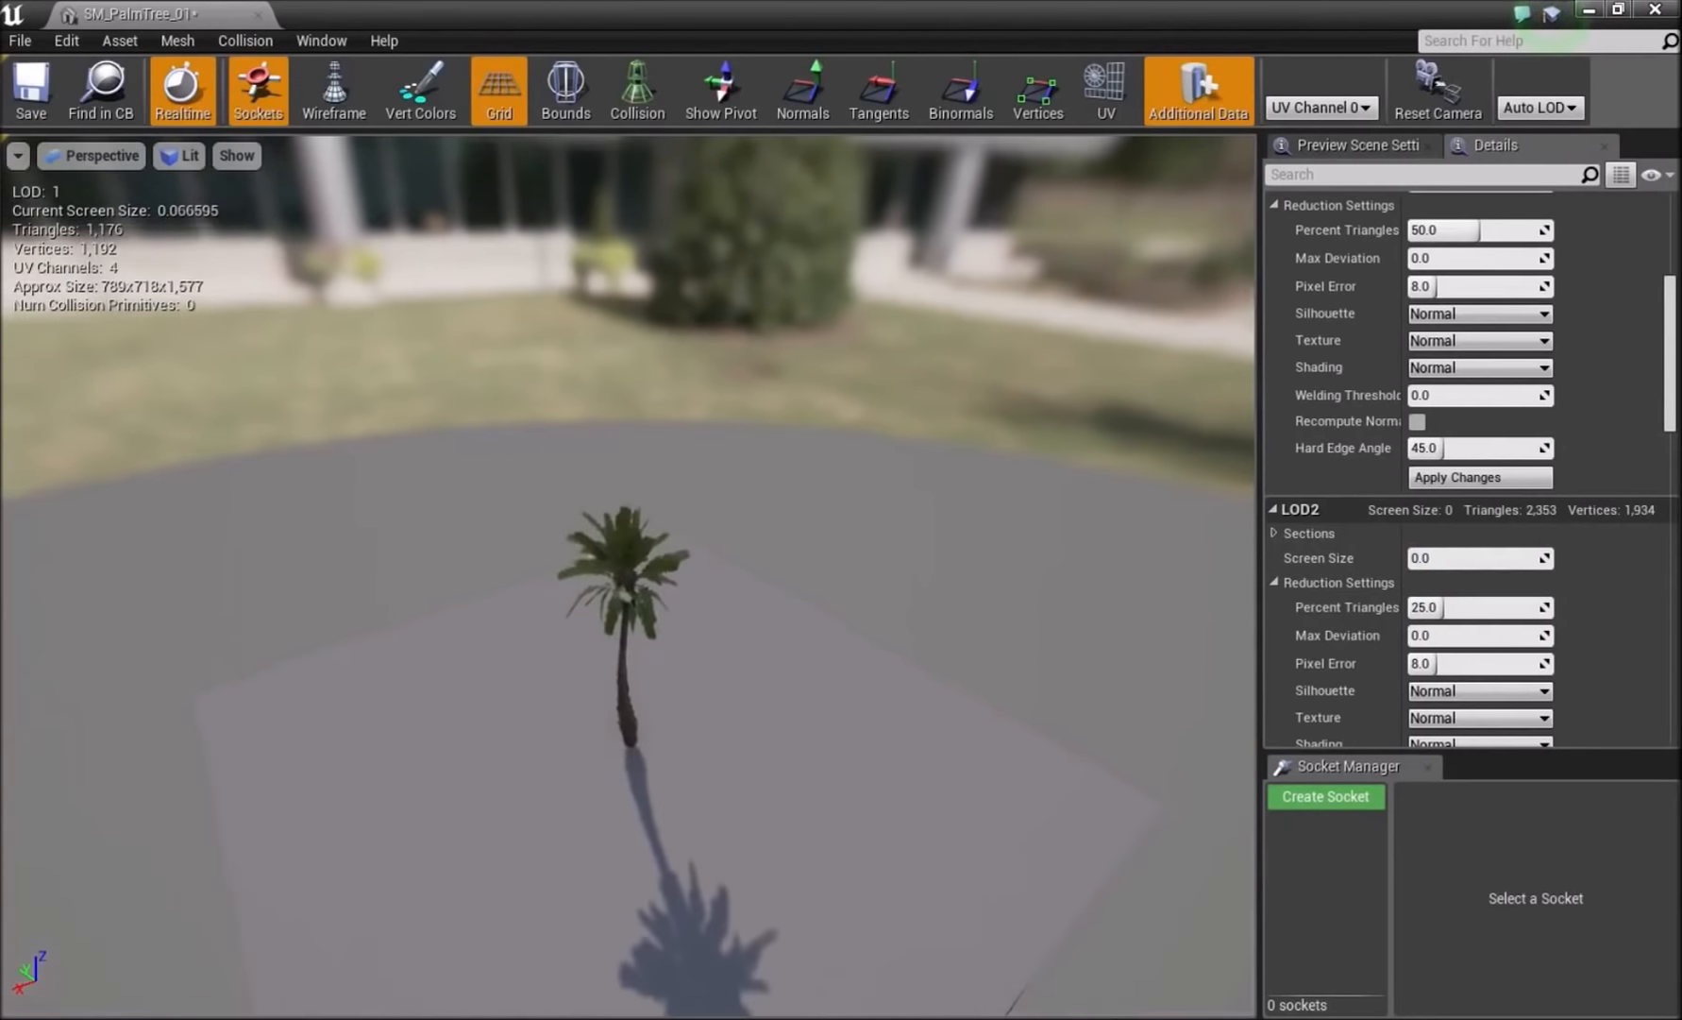
{"action": "scroll", "coordinate": [683, 556], "scroll_direction": "down", "scroll_amount": 4}
{"action": "scroll", "coordinate": [683, 556], "scroll_direction": "up", "scroll_amount": 1}
{"action": "scroll", "coordinate": [683, 556], "scroll_direction": "up", "scroll_amount": 3}
{"action": "right_click_drag", "start_coordinate": [683, 556], "coordinate": [684, 512]}
{"action": "key", "text": "w"}
{"action": "left_click", "coordinate": [1419, 558]}
{"action": "scroll", "coordinate": [1579, 570], "scroll_direction": "up", "scroll_amount": 3}
{"action": "scroll", "coordinate": [1479, 394], "scroll_direction": "down", "scroll_amount": 2}
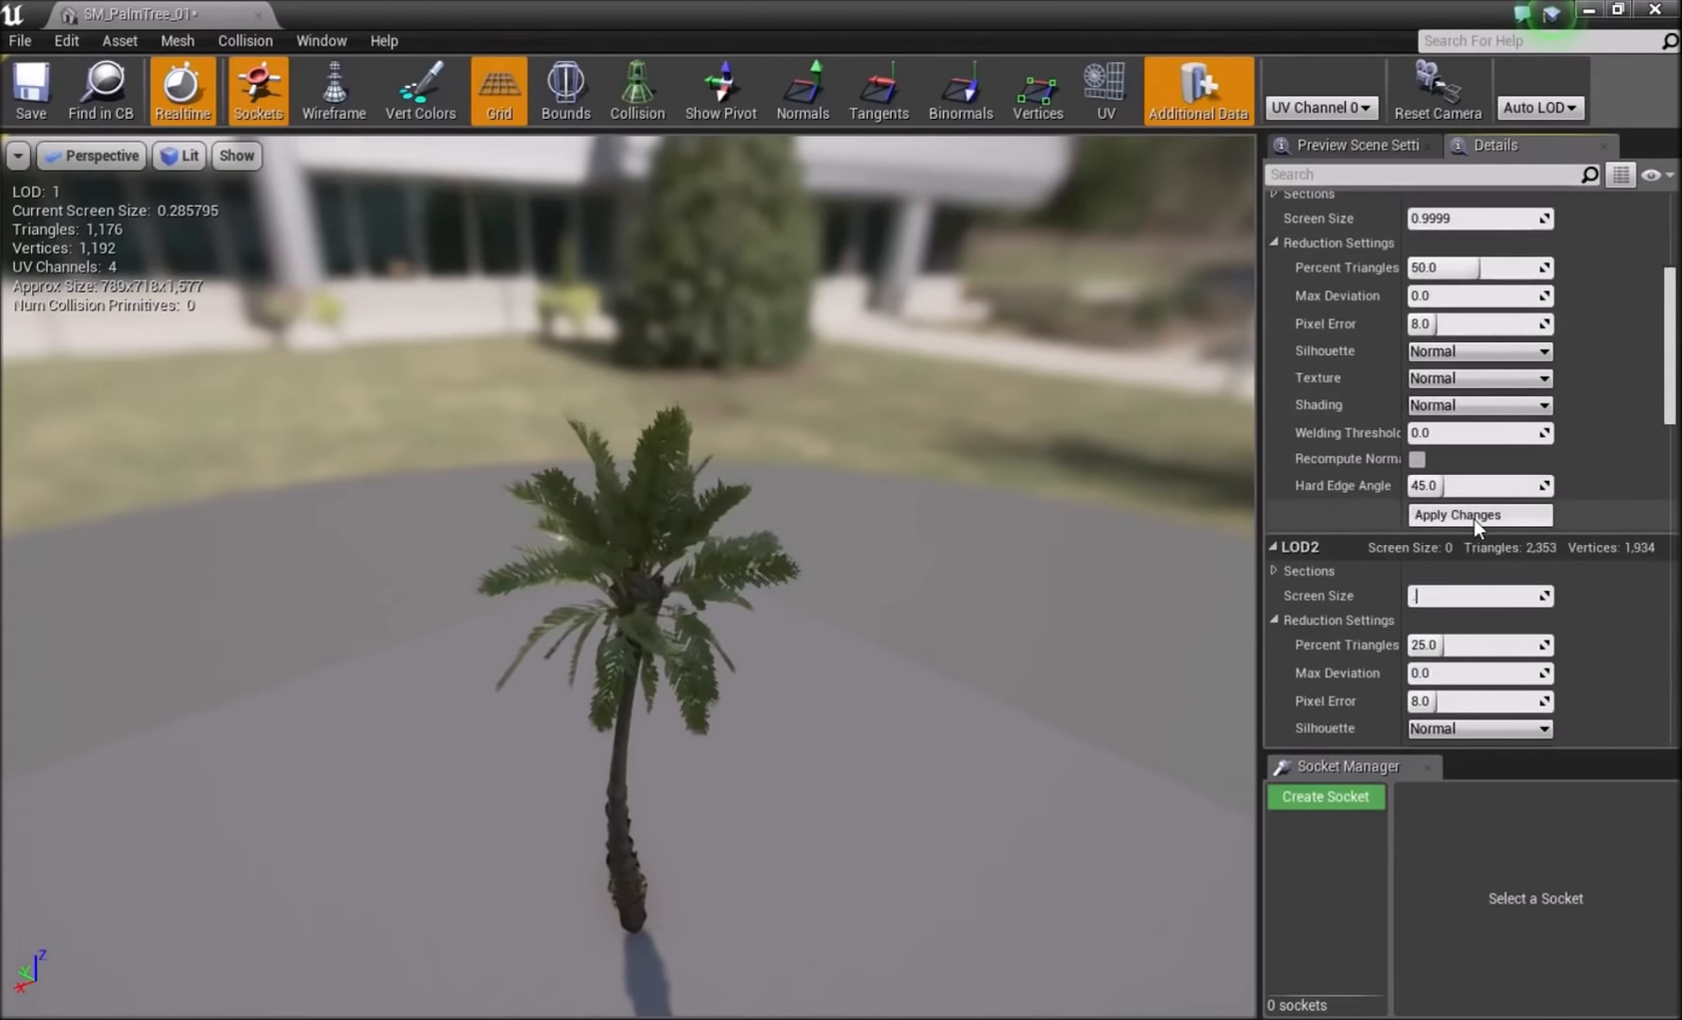
{"action": "type", "text": ".1"}
{"action": "key", "text": "Return"}
{"action": "scroll", "coordinate": [1485, 559], "scroll_direction": "down", "scroll_amount": 1}
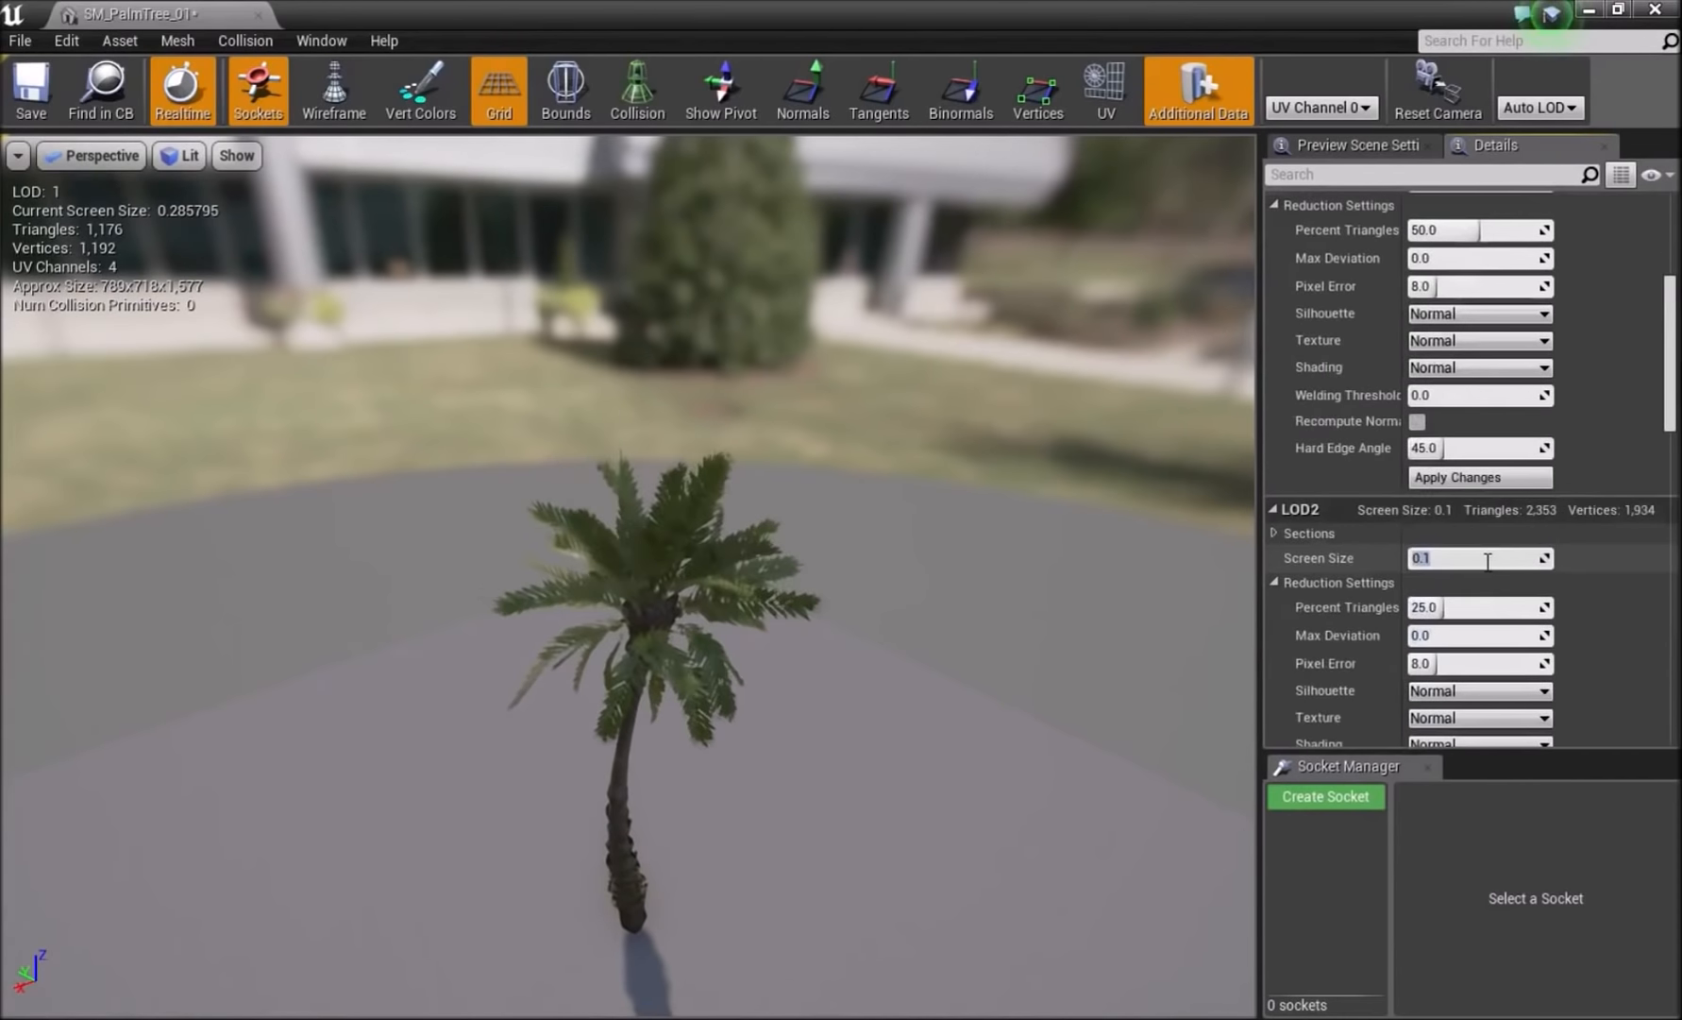
- Check the palm's switch to LOD2 from farther away and apply LOD2's reduction changes
{"action": "left_click", "coordinate": [928, 575]}
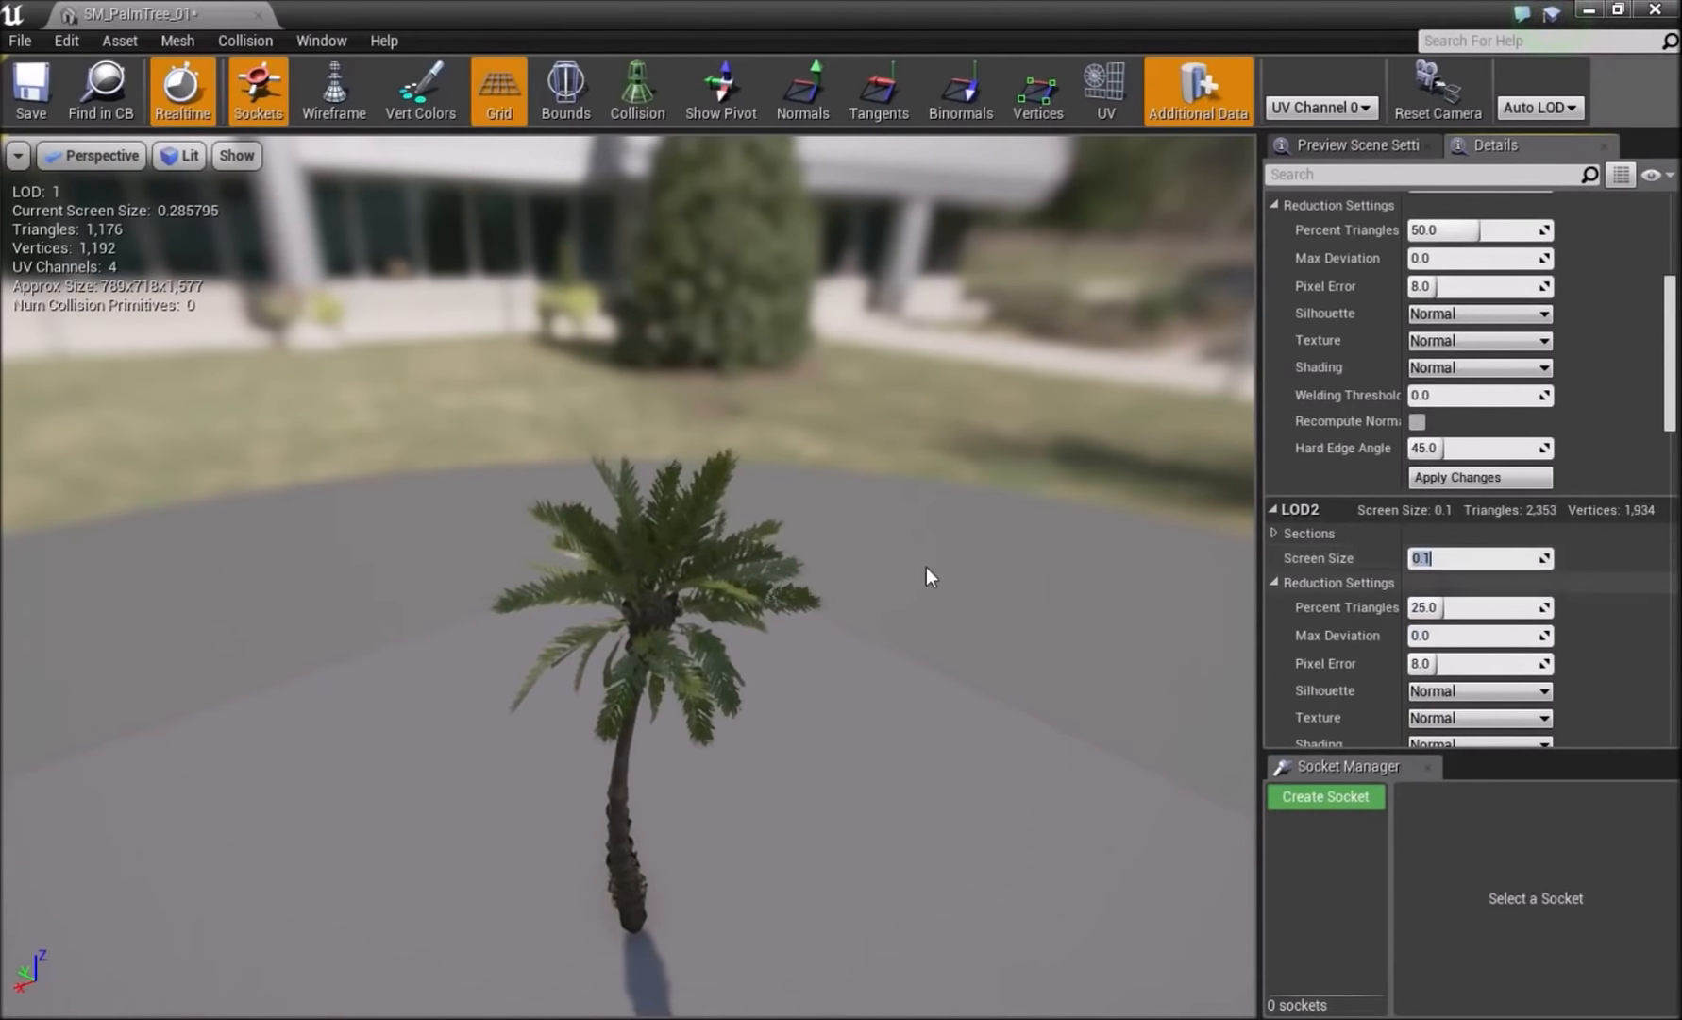
{"action": "scroll", "coordinate": [928, 575], "scroll_direction": "down", "scroll_amount": 4}
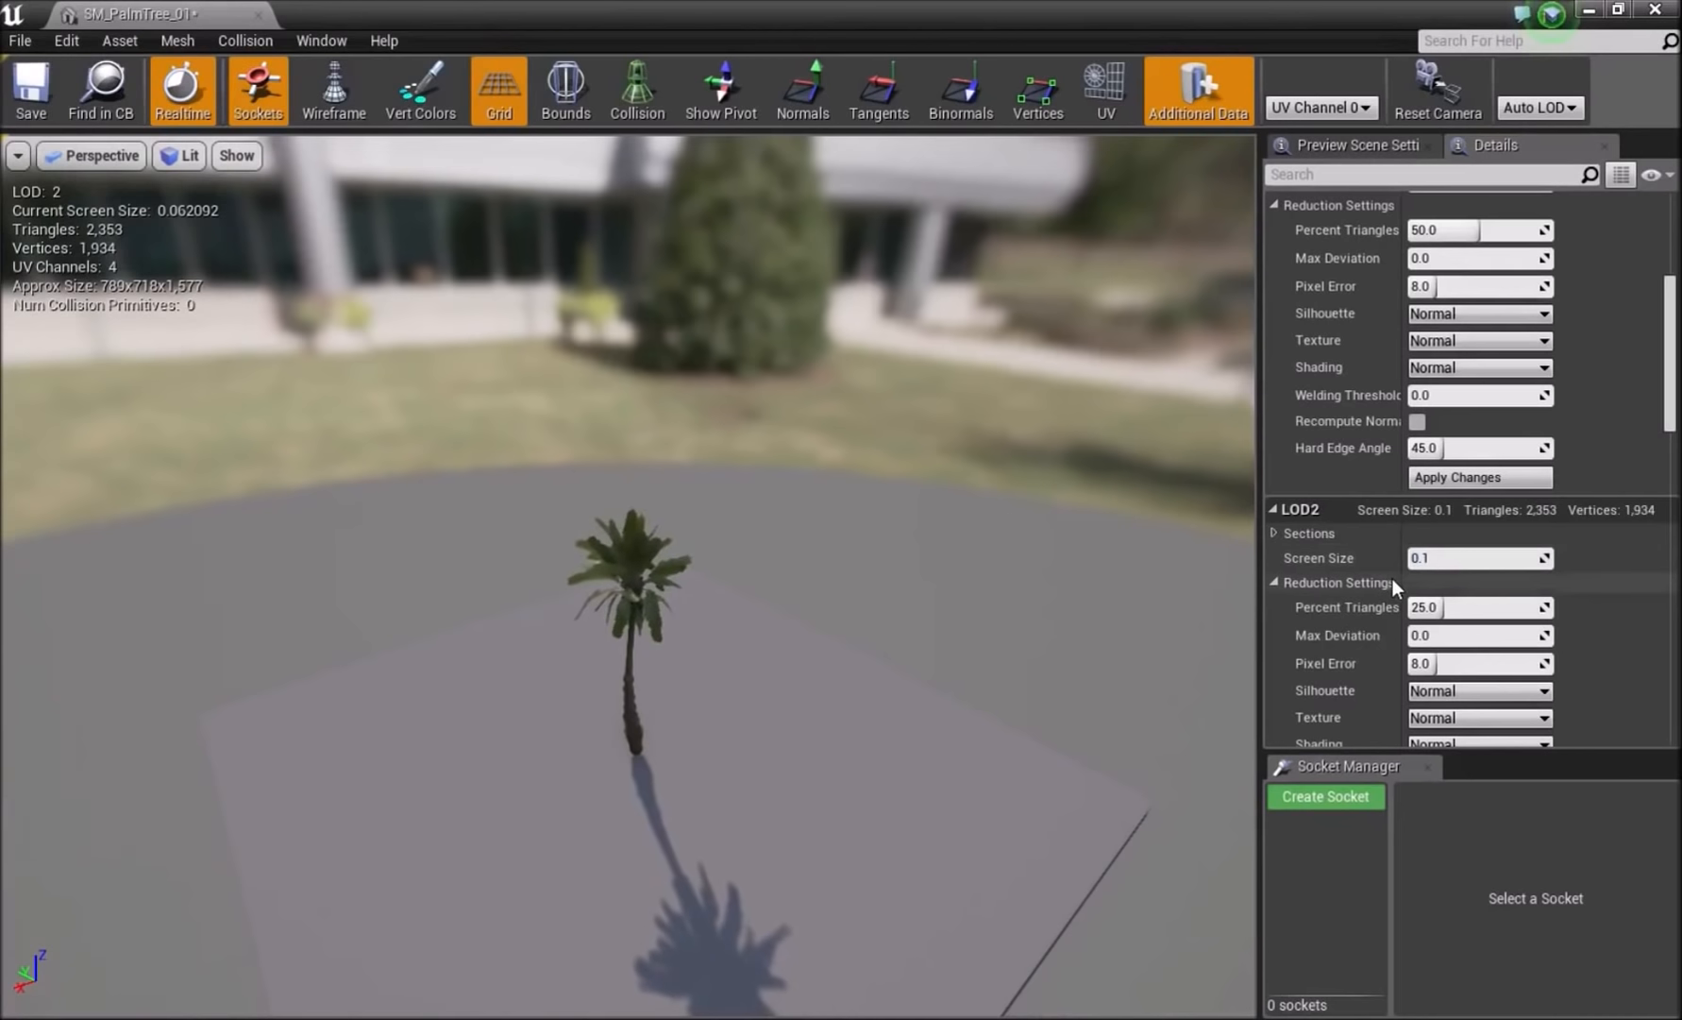
{"action": "left_click_drag", "start_coordinate": [1437, 555], "coordinate": [1416, 557]}
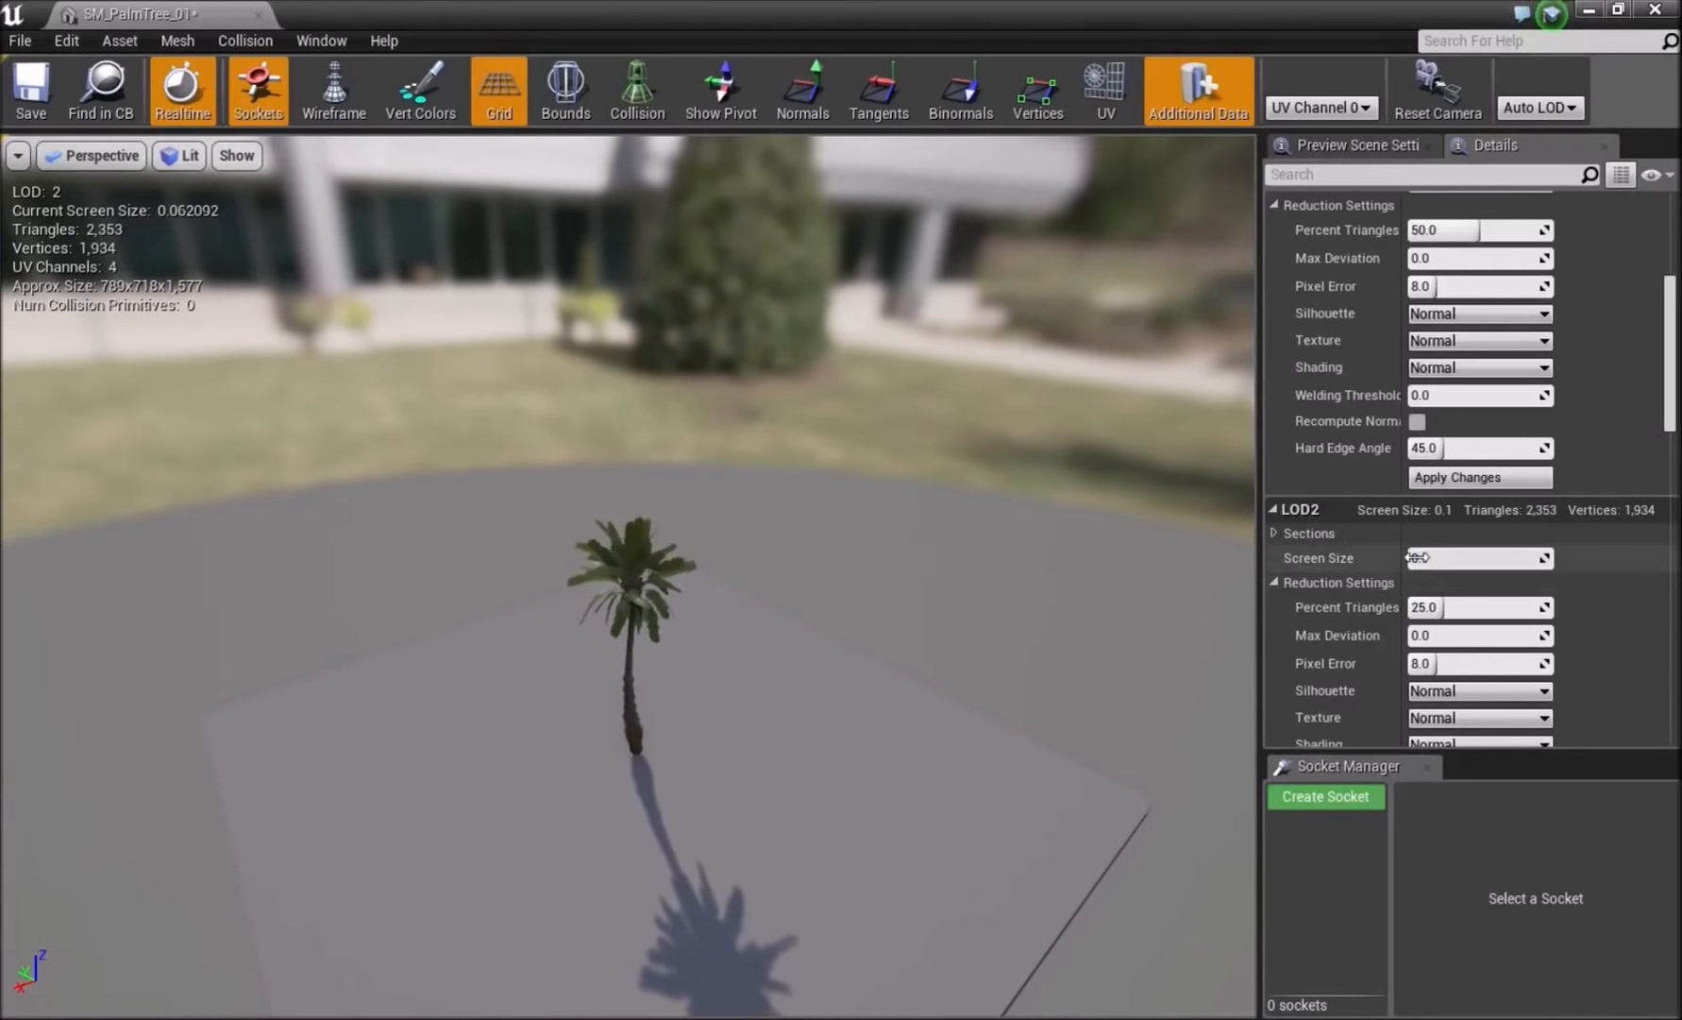
{"action": "left_click_drag", "start_coordinate": [248, 503], "coordinate": [241, 538]}
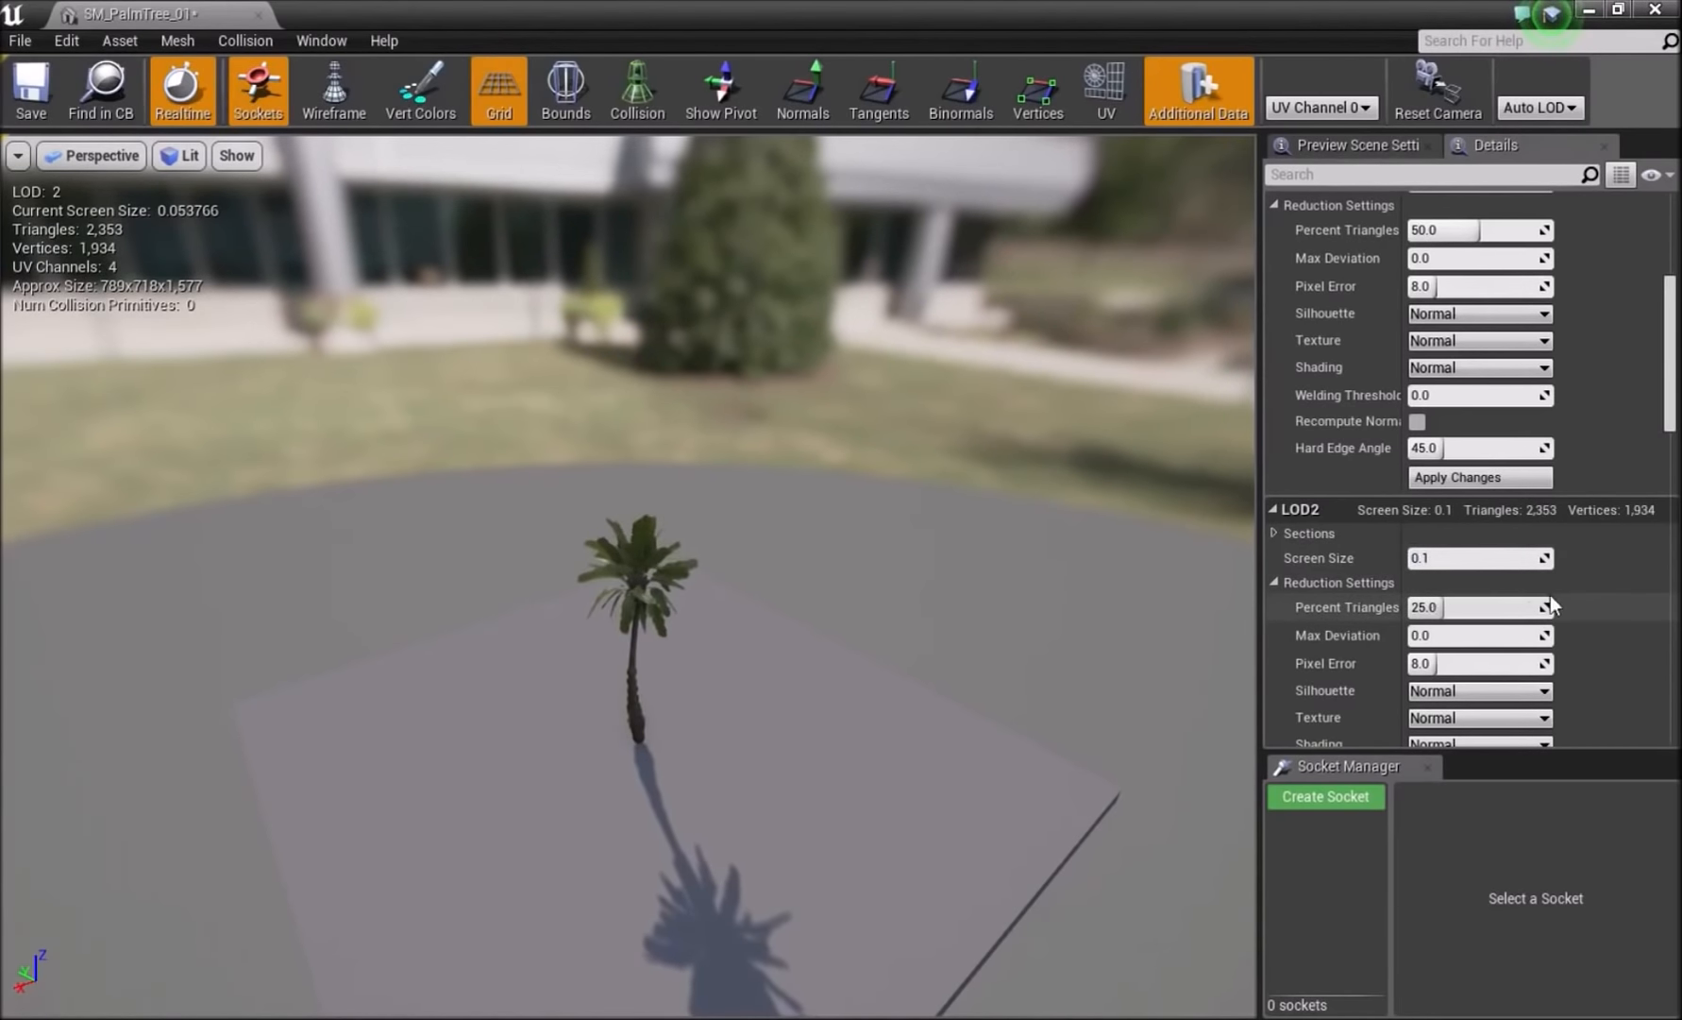
{"action": "scroll", "coordinate": [1549, 595], "scroll_direction": "down", "scroll_amount": 3}
{"action": "left_click", "coordinate": [1480, 631]}
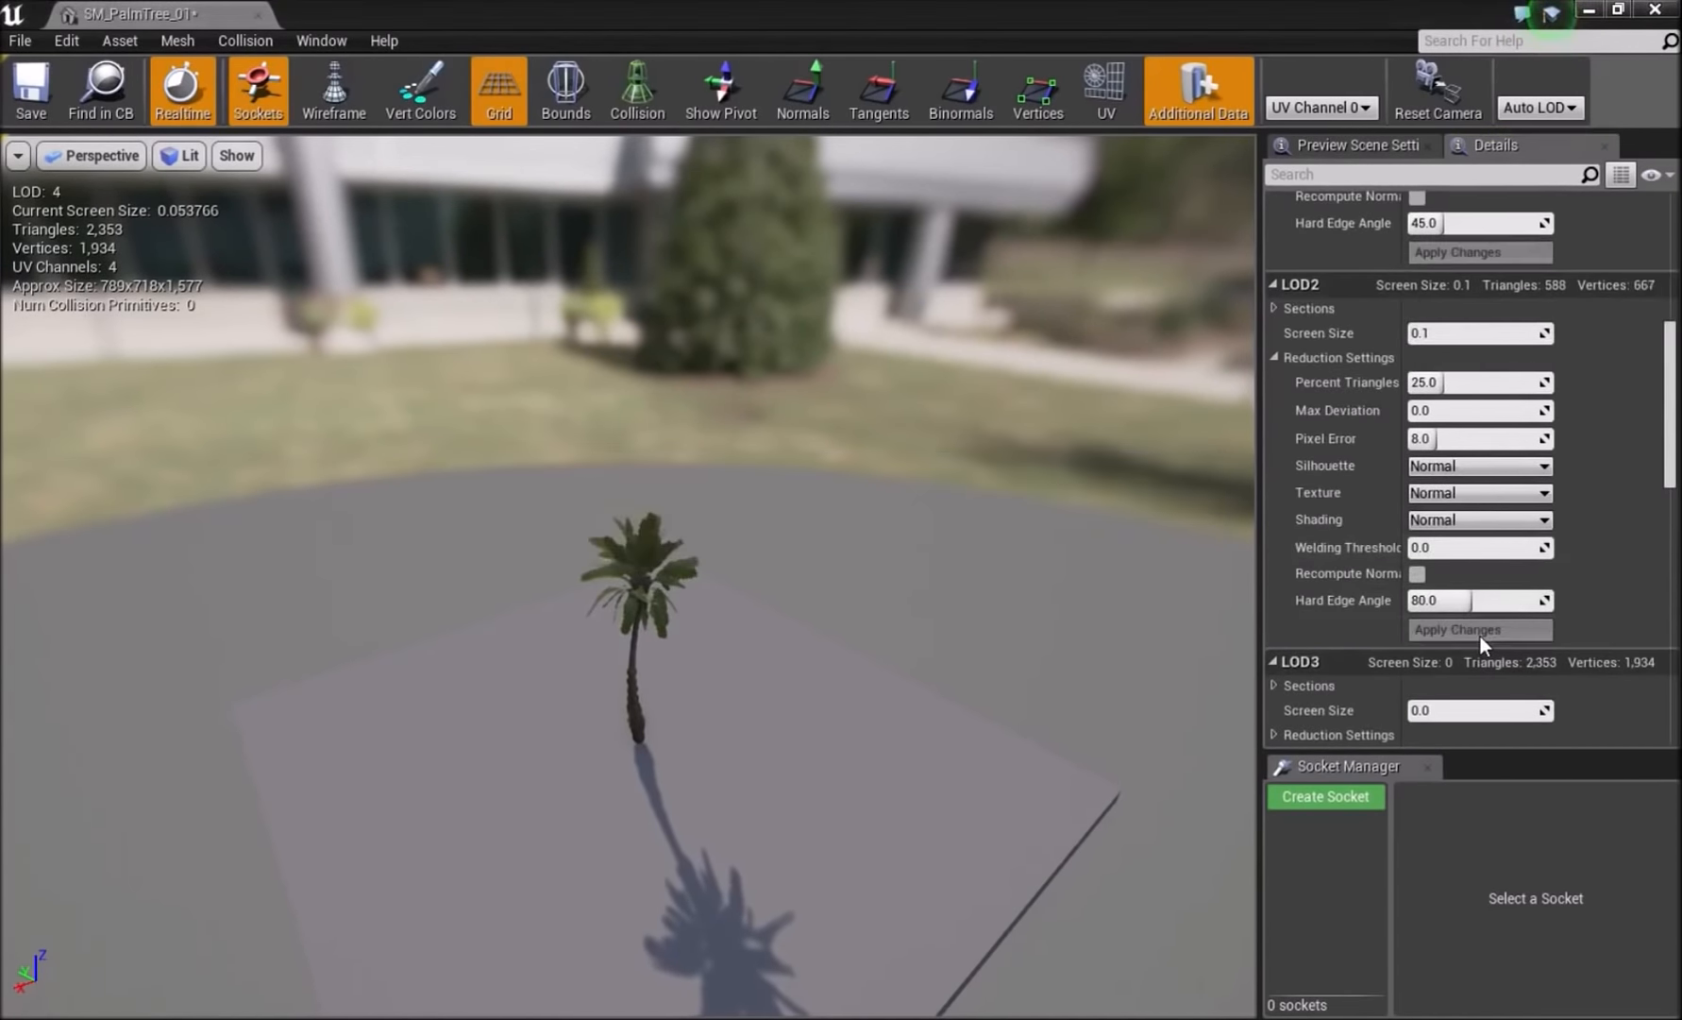
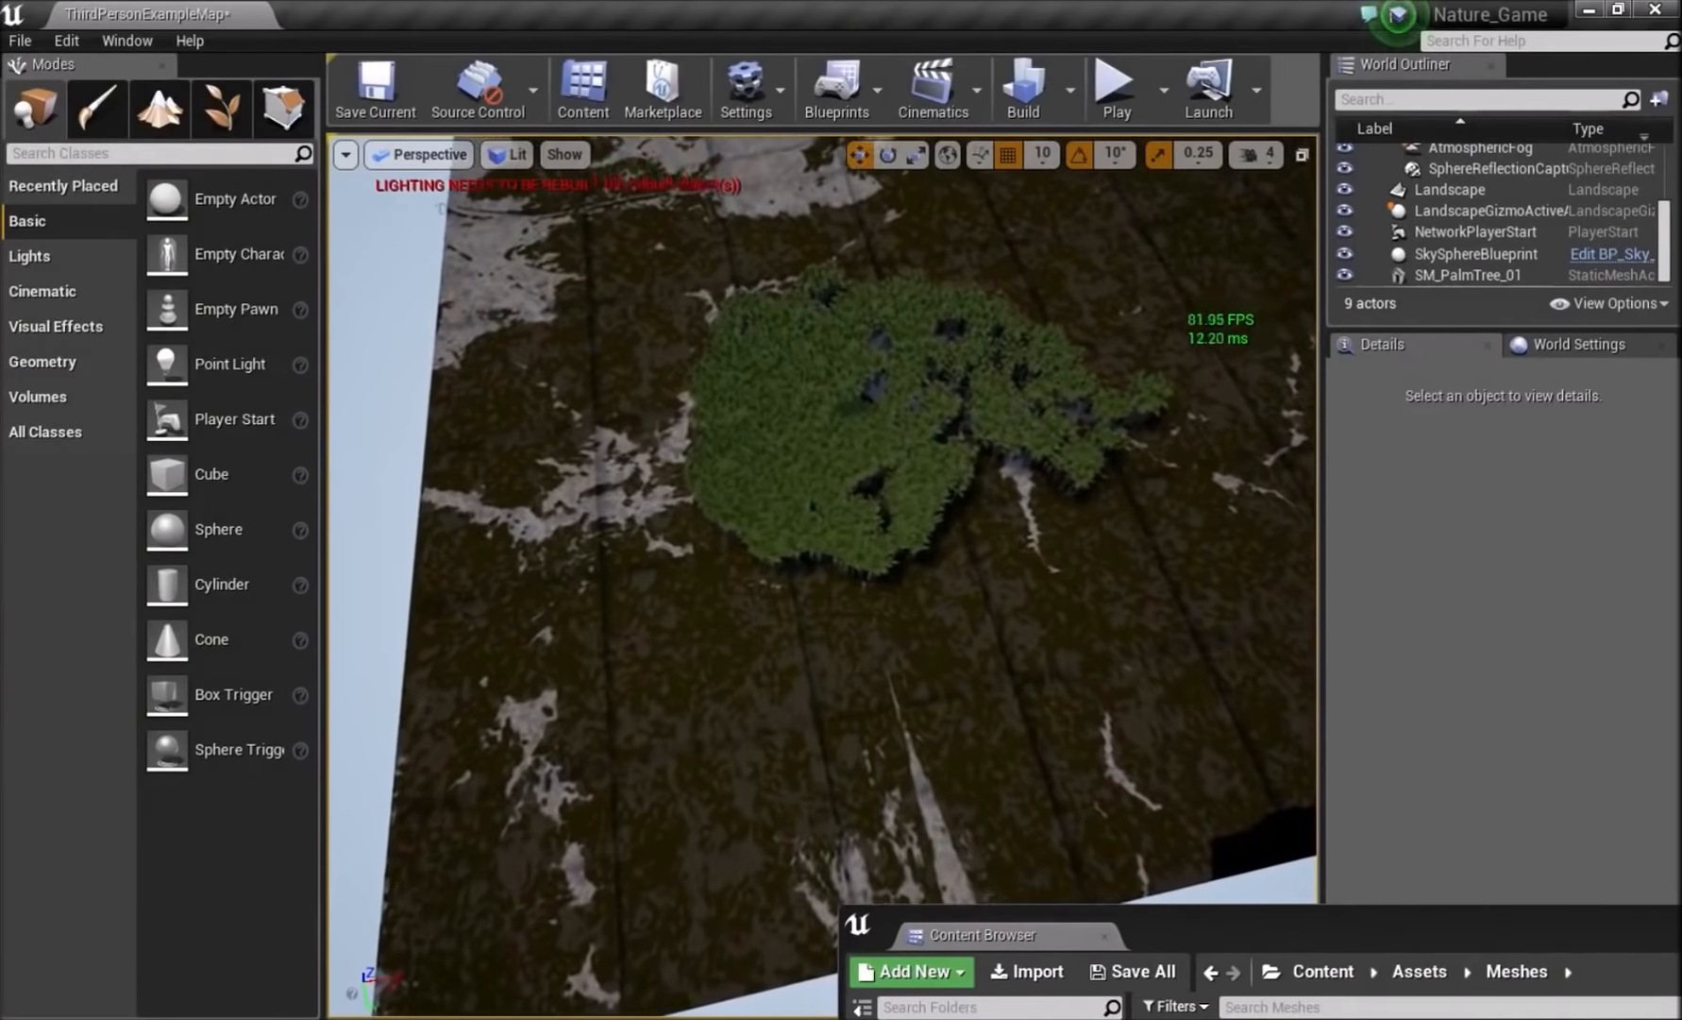
- Inspect the painted palm foliage from several angles and review the engine scalability quality settings
{"action": "right_click_drag", "start_coordinate": [821, 566], "coordinate": [867, 536]}
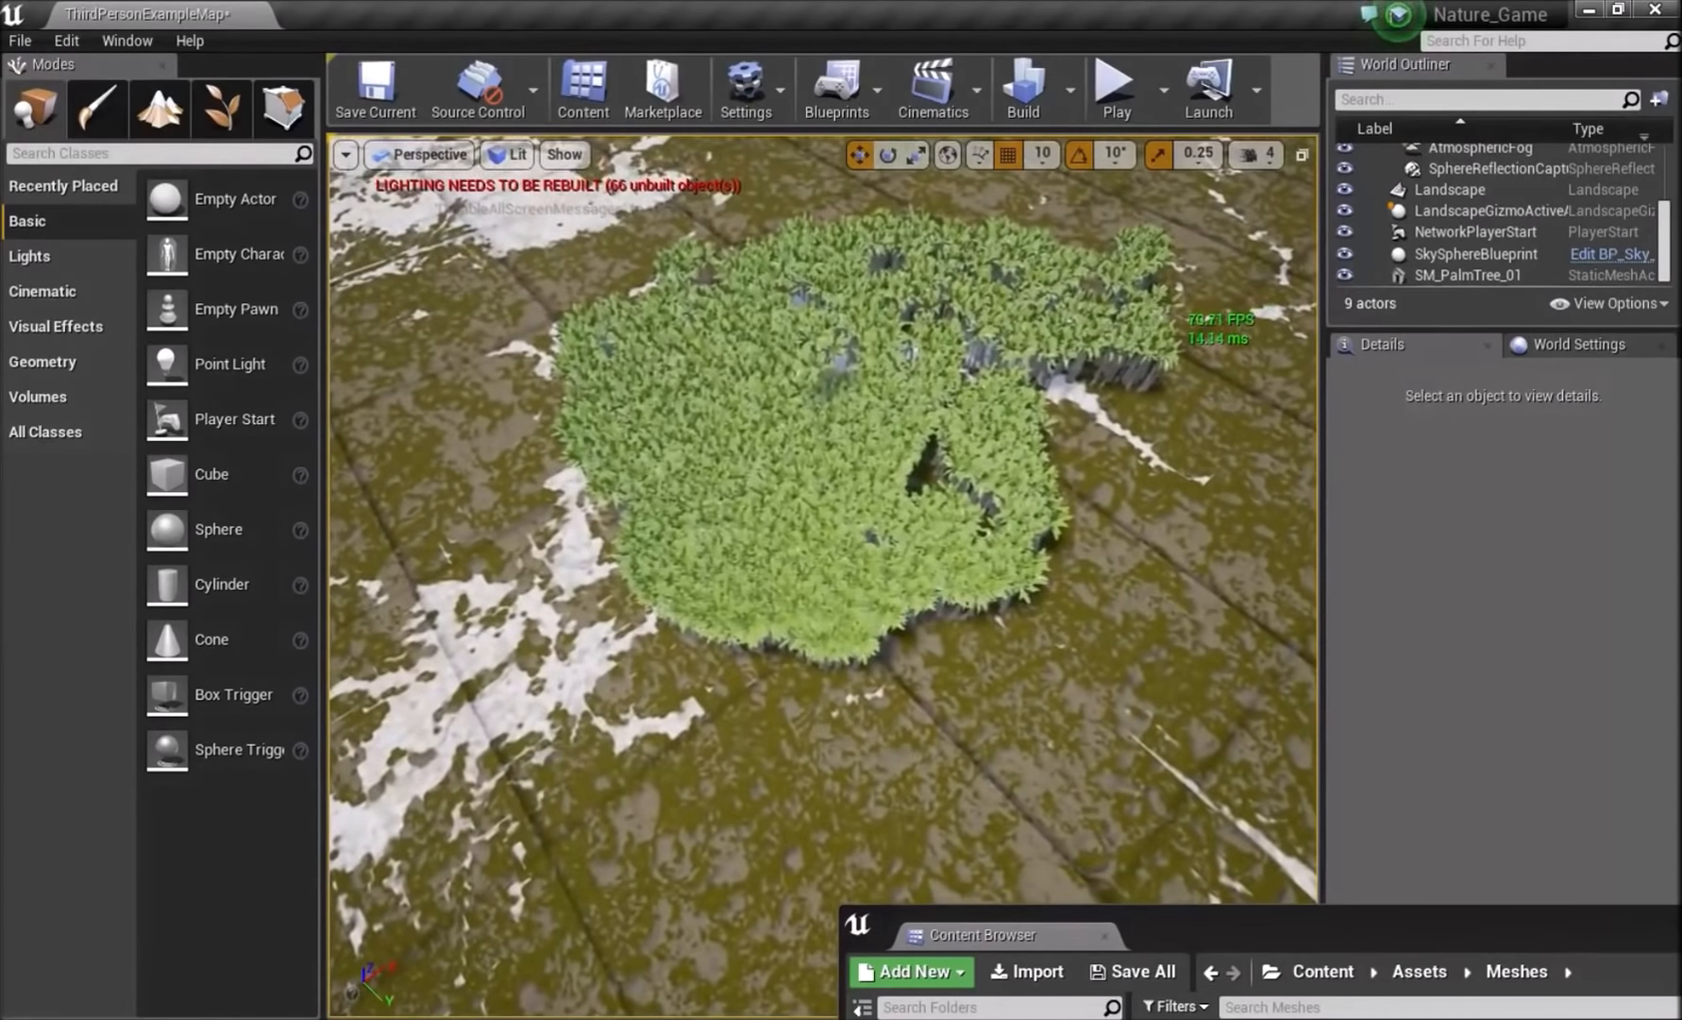
{"action": "right_click_drag", "start_coordinate": [1205, 321], "coordinate": [1219, 250]}
{"action": "right_click_drag", "start_coordinate": [882, 375], "coordinate": [1130, 331]}
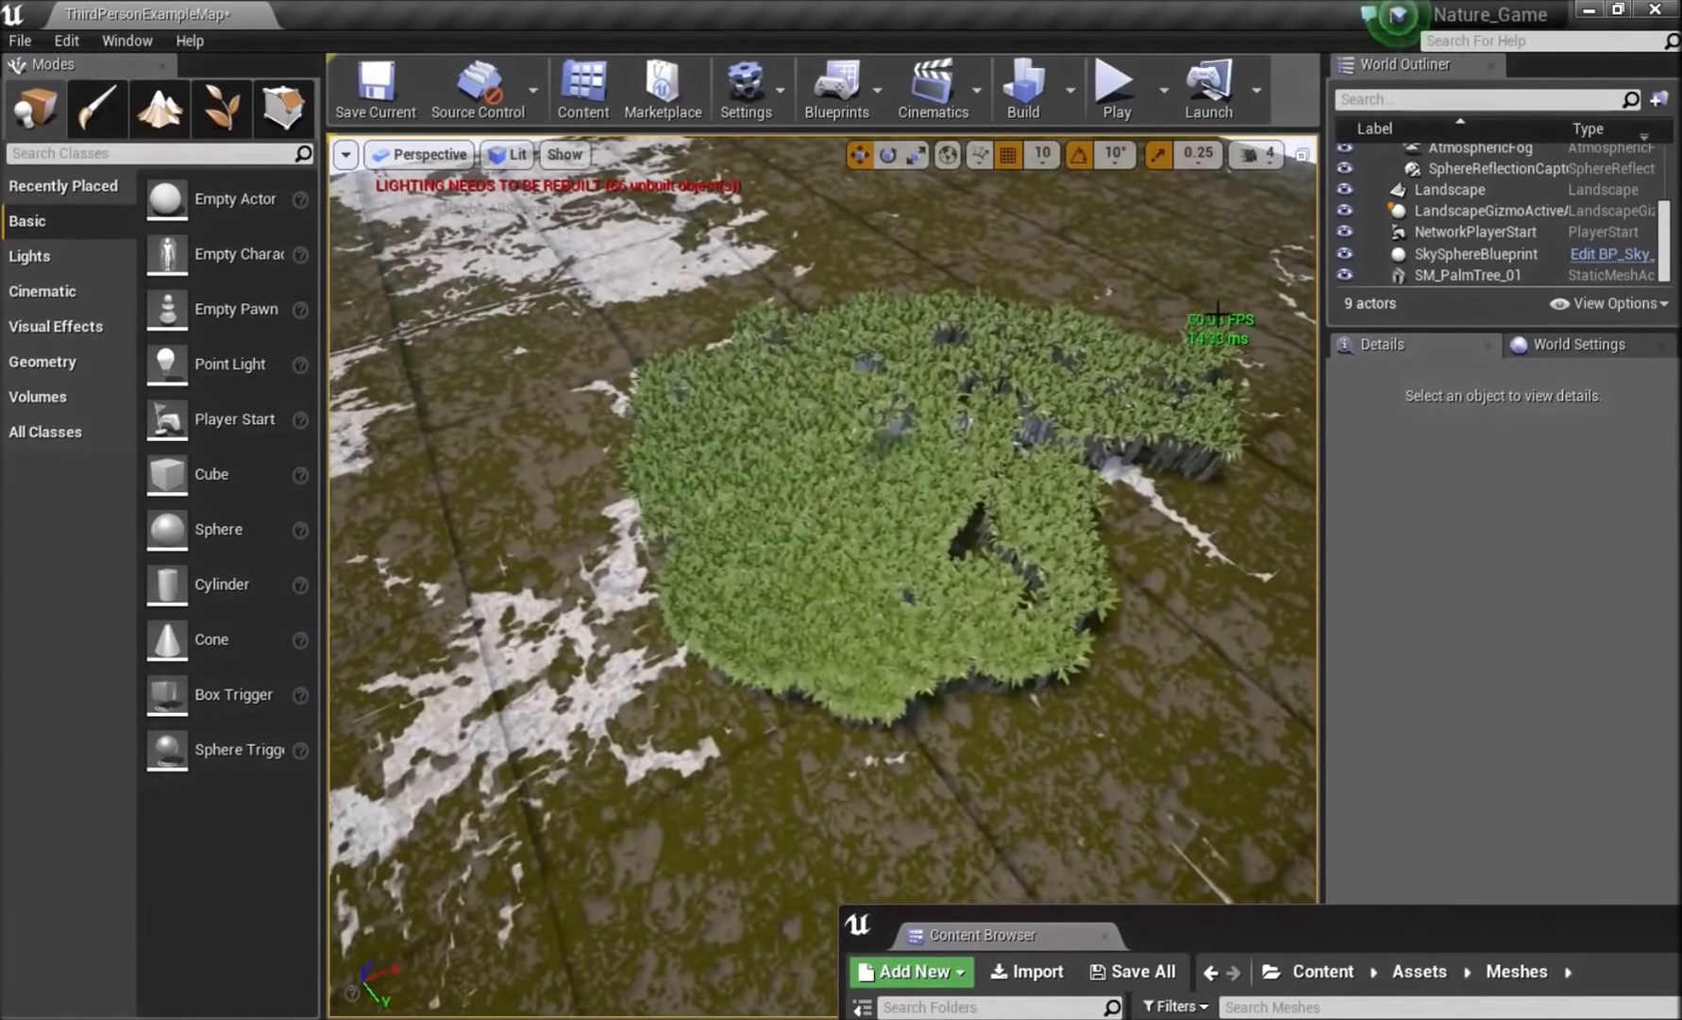
{"action": "right_click_drag", "start_coordinate": [1220, 348], "coordinate": [1246, 477]}
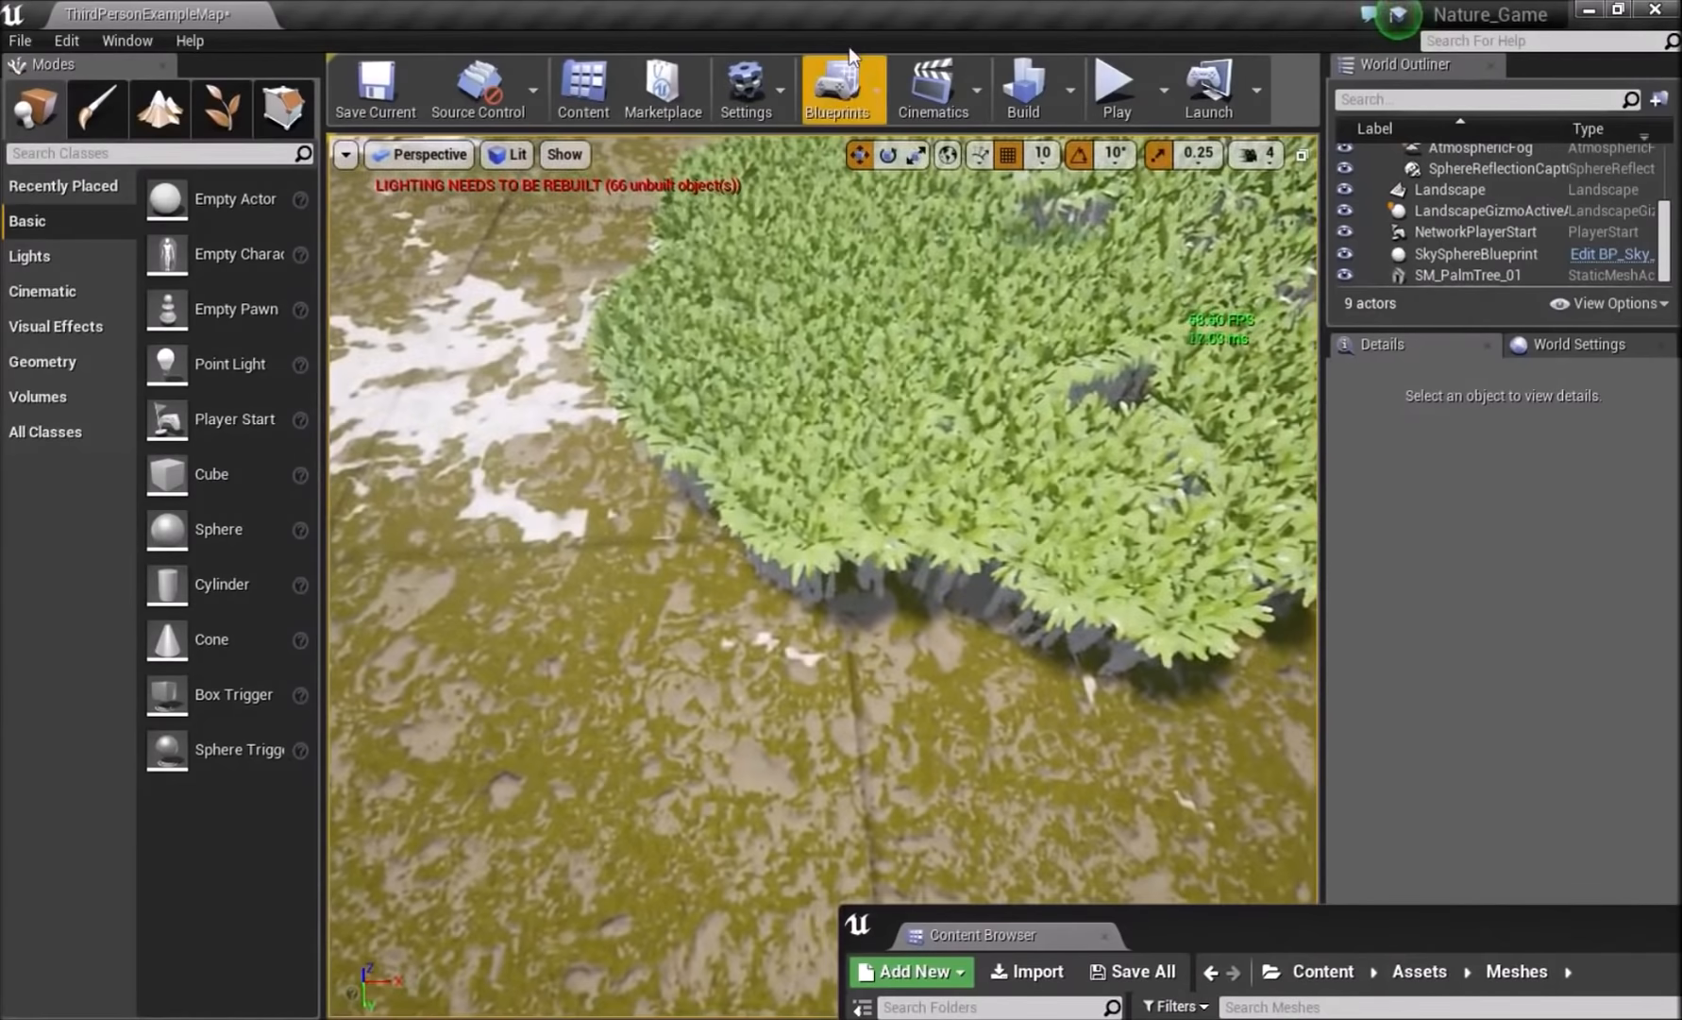
{"action": "left_click", "coordinate": [746, 90]}
{"action": "mouse_move", "coordinate": [860, 419]}
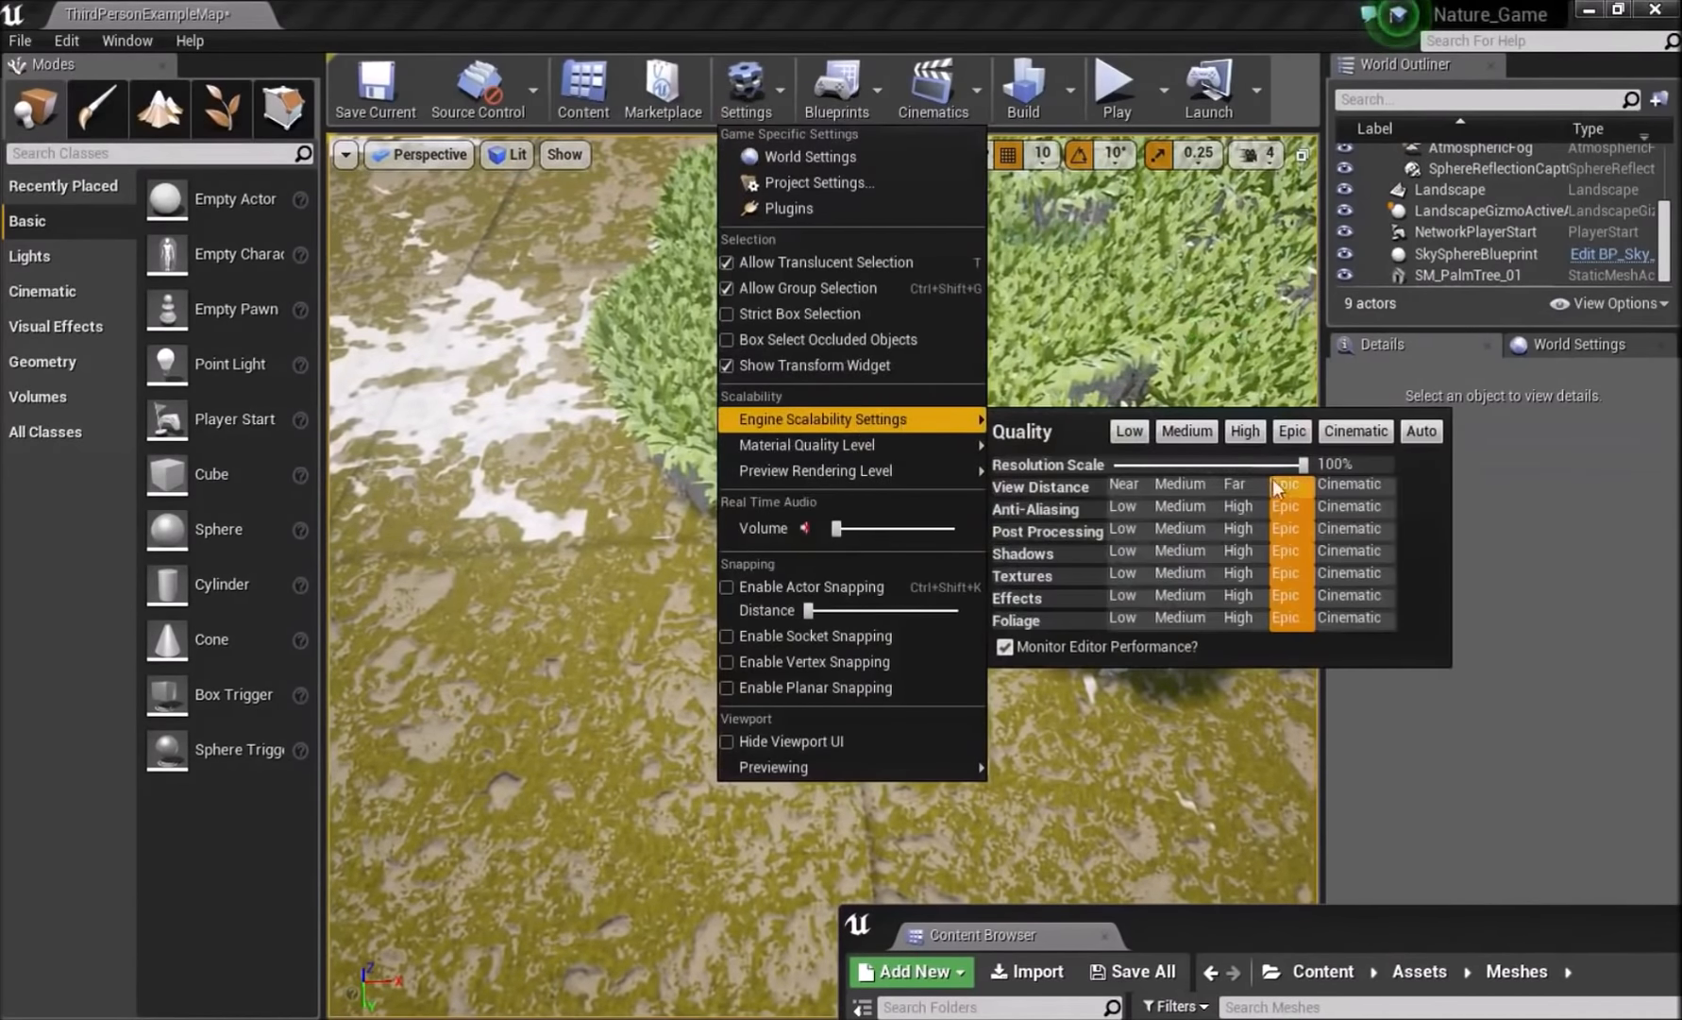
{"action": "right_click_drag", "start_coordinate": [575, 420], "coordinate": [703, 363]}
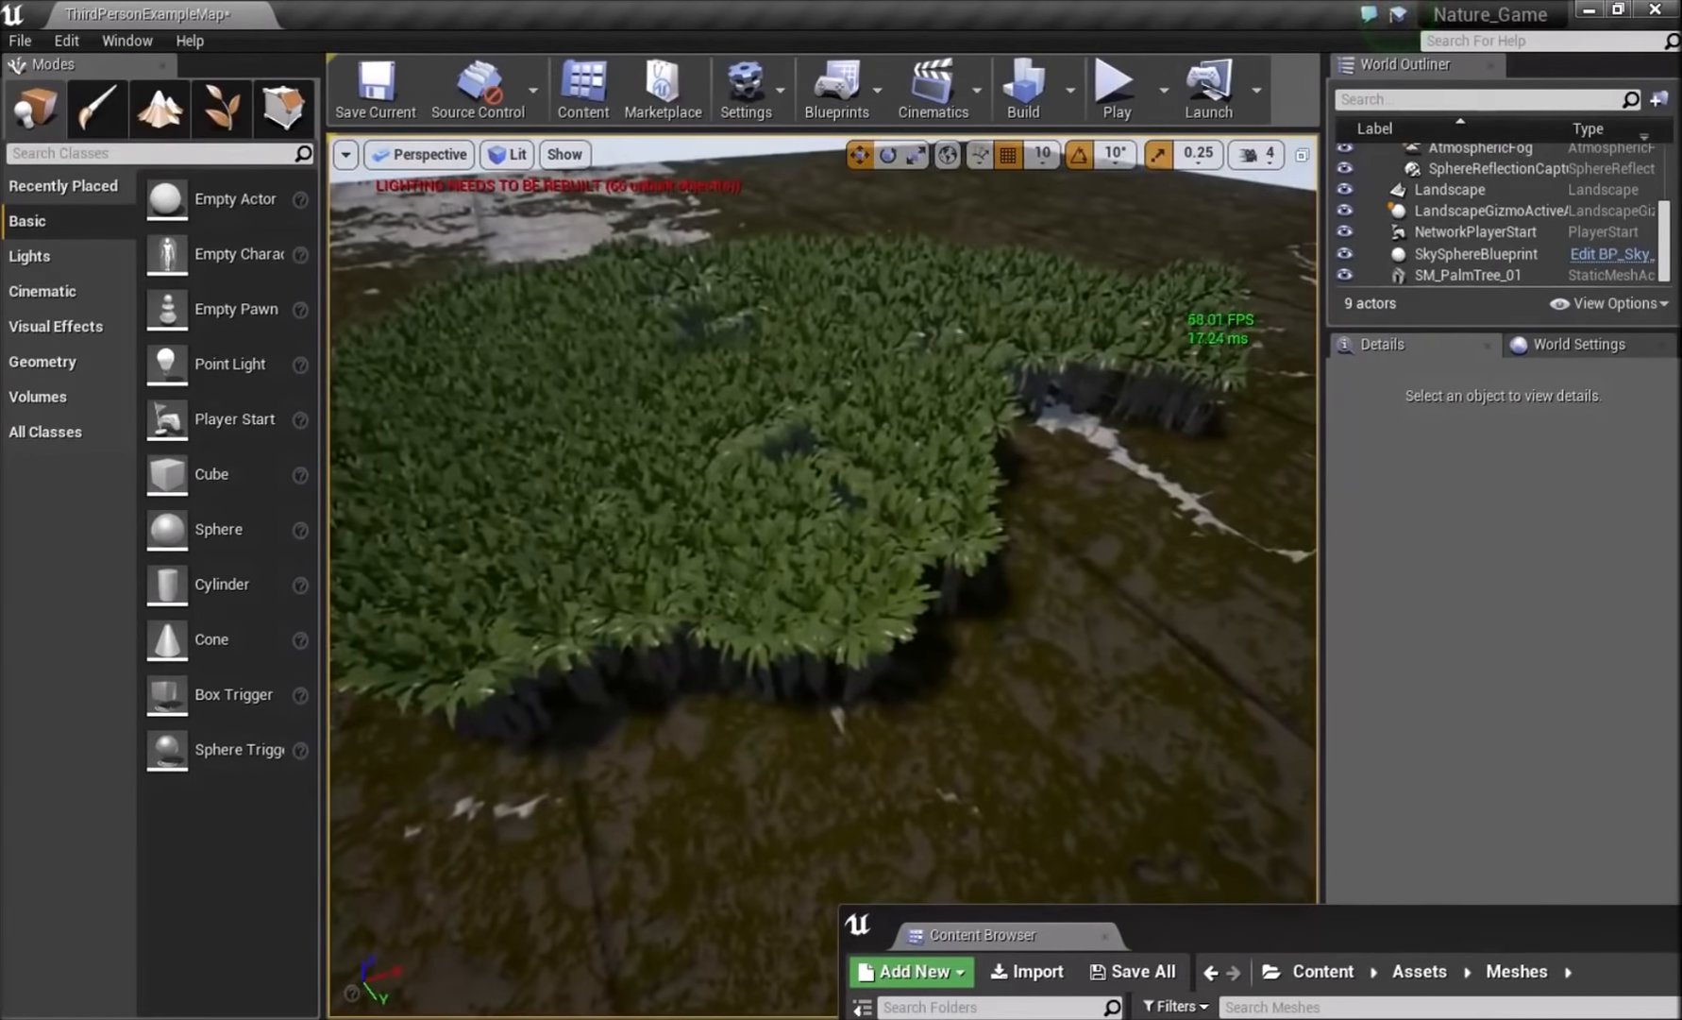
- Enlarge the foliage lasso brush to about 1673, select all the painted palm instances and delete them
{"action": "left_click", "coordinate": [218, 113]}
{"action": "left_click", "coordinate": [38, 438]}
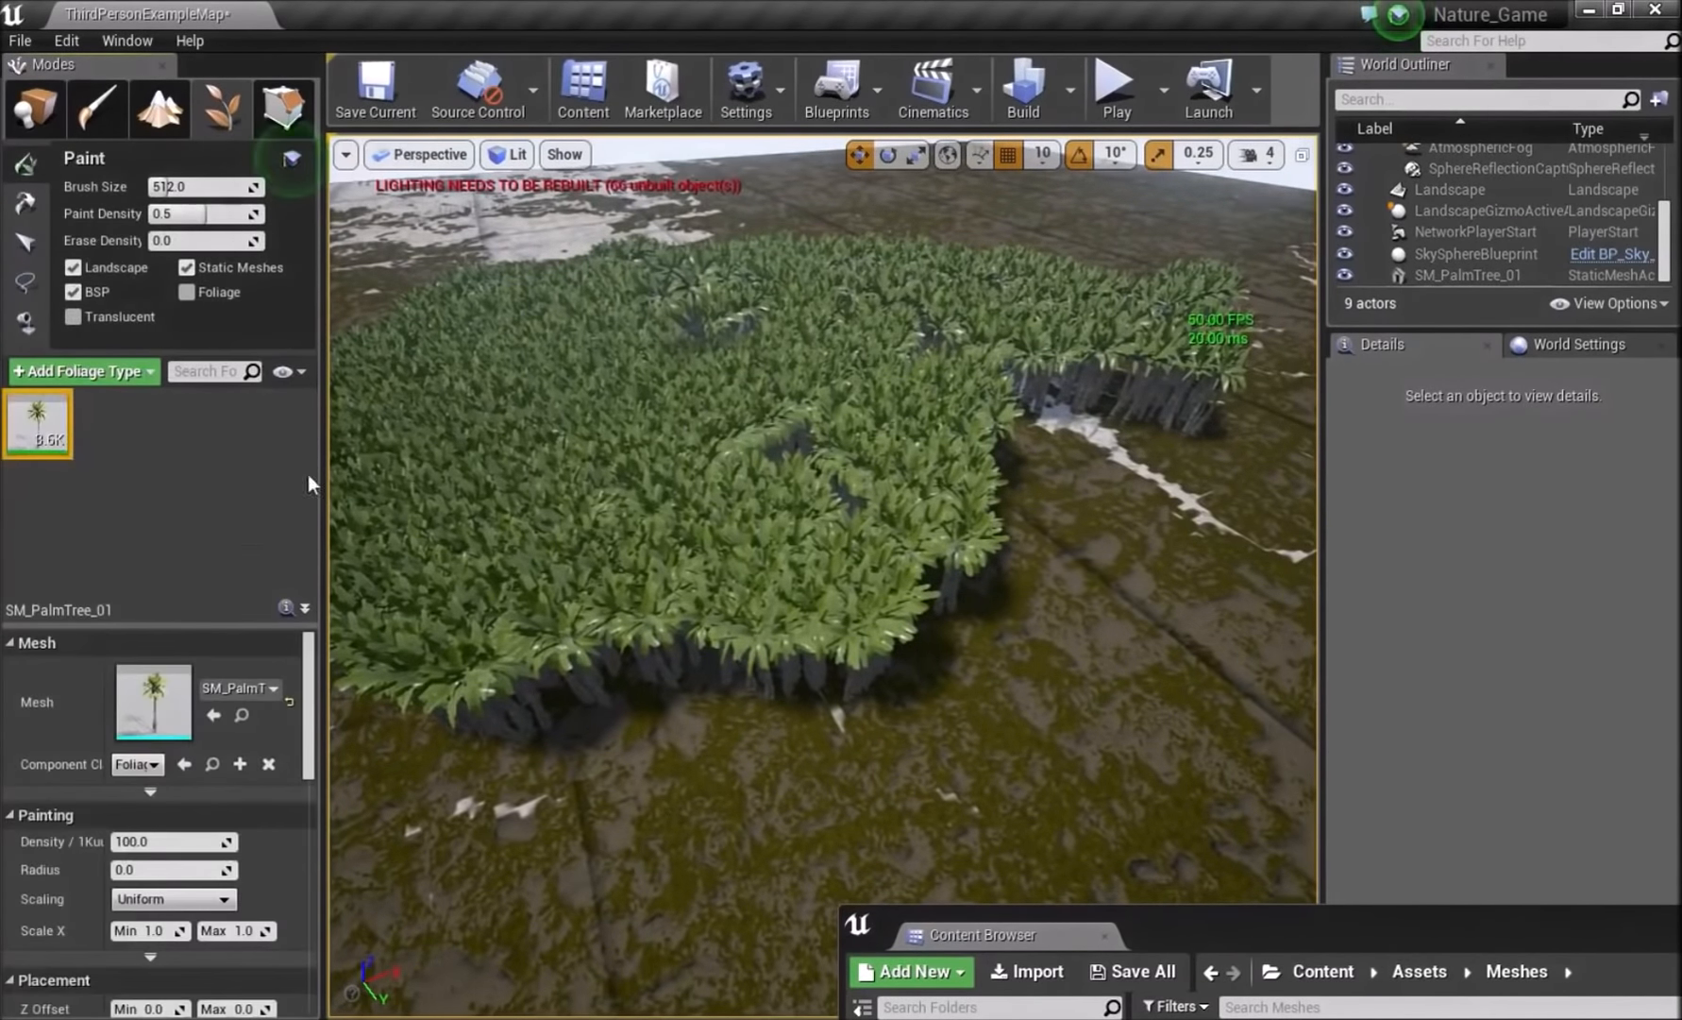
{"action": "mouse_move", "coordinate": [34, 443]}
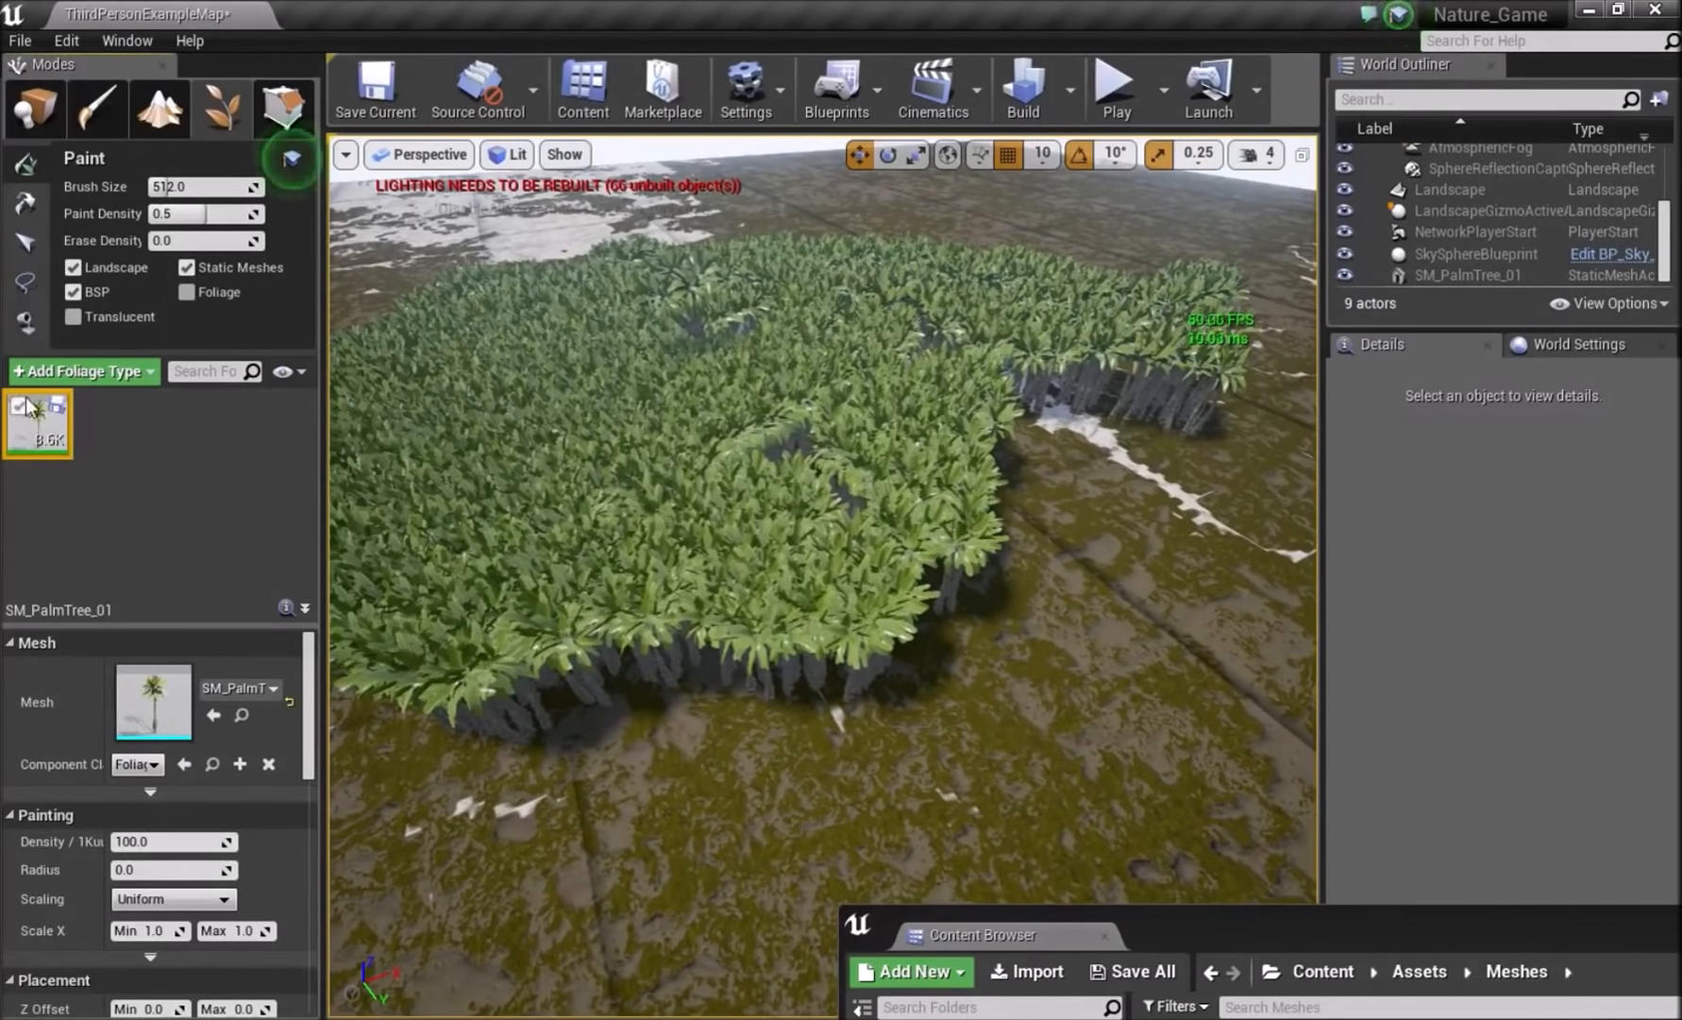
{"action": "left_click", "coordinate": [26, 281]}
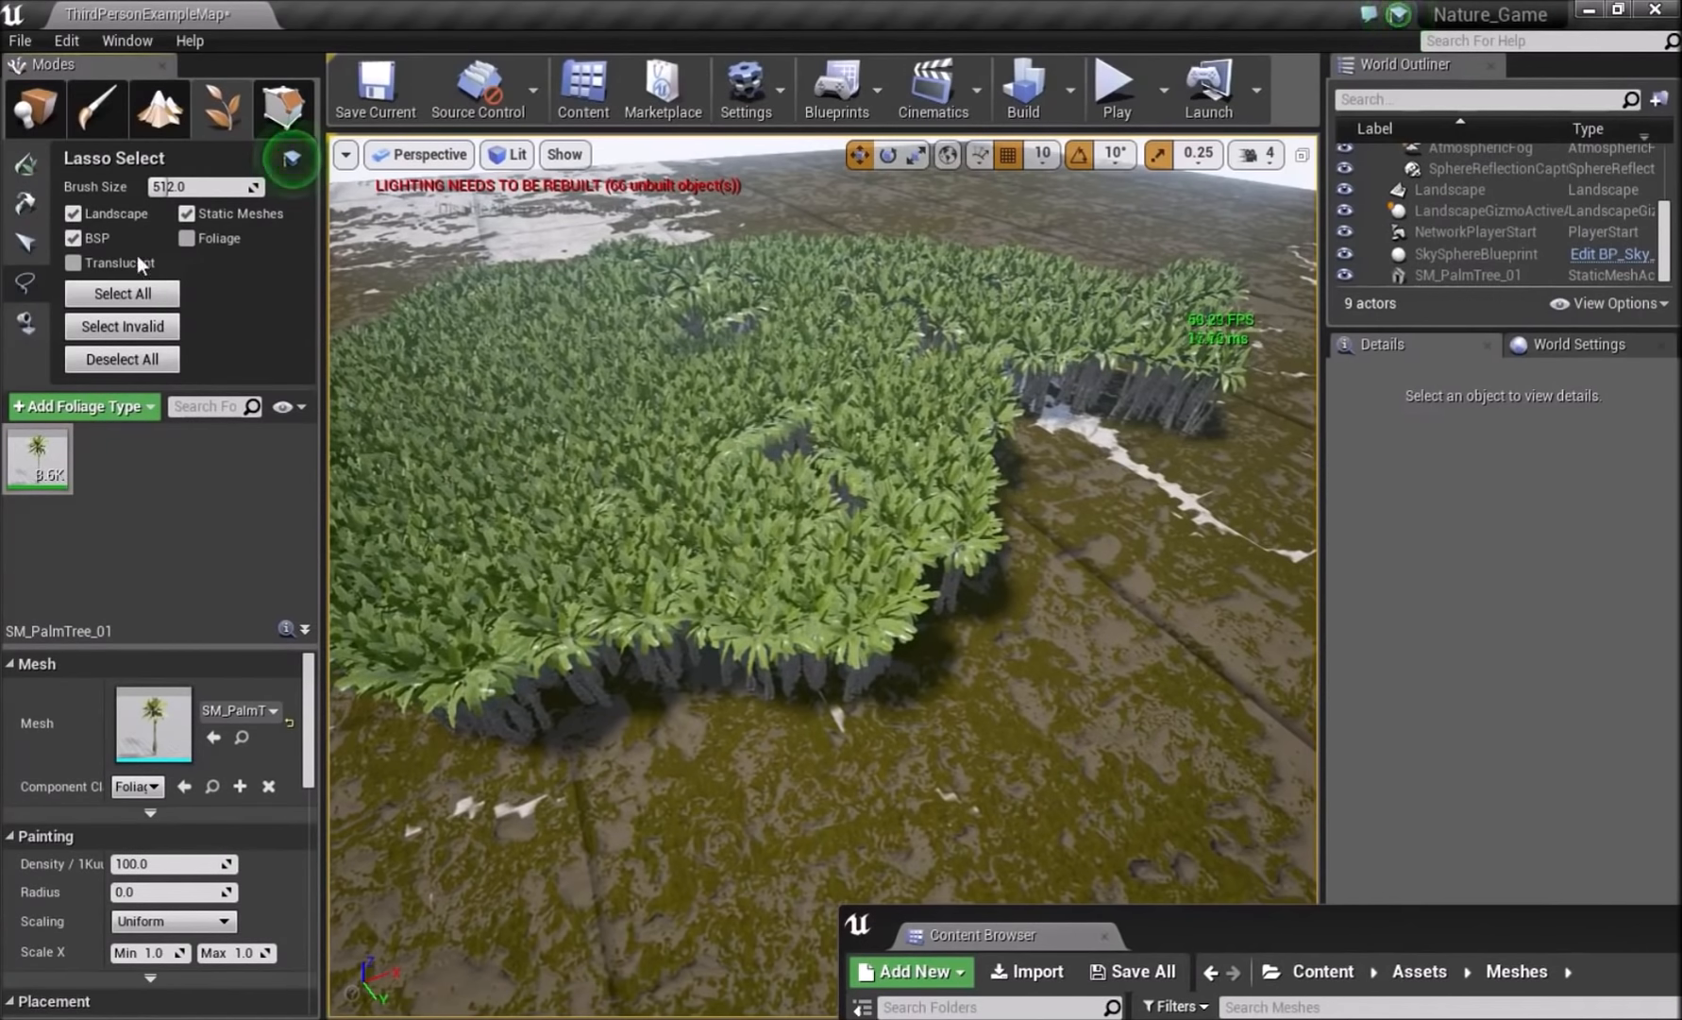
{"action": "left_click_drag", "start_coordinate": [161, 186], "coordinate": [168, 187]}
{"action": "mouse_move", "coordinate": [741, 578]}
{"action": "left_mouse_down"}
{"action": "mouse_move", "coordinate": [774, 604]}
{"action": "mouse_move", "coordinate": [601, 613]}
{"action": "mouse_move", "coordinate": [395, 451]}
{"action": "mouse_move", "coordinate": [536, 353]}
{"action": "mouse_move", "coordinate": [708, 355]}
{"action": "mouse_move", "coordinate": [661, 406]}
{"action": "mouse_move", "coordinate": [718, 434]}
{"action": "mouse_move", "coordinate": [1067, 446]}
{"action": "mouse_move", "coordinate": [1180, 359]}
{"action": "mouse_move", "coordinate": [1133, 265]}
{"action": "left_mouse_up"}
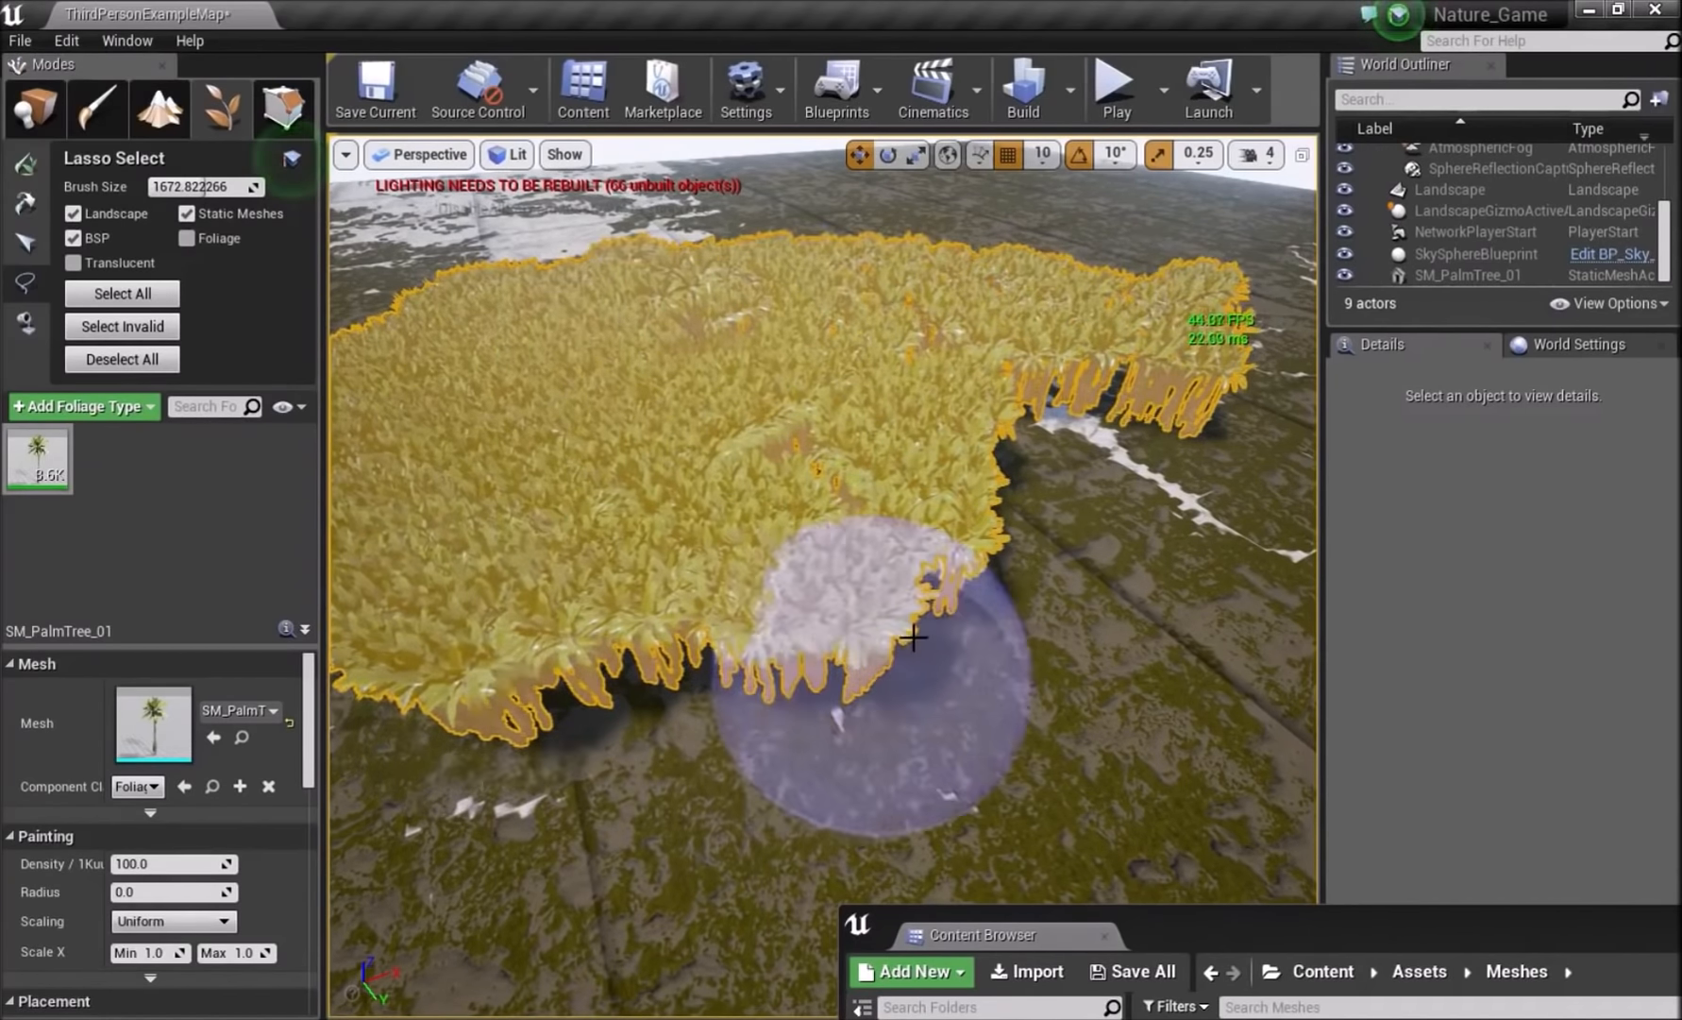
{"action": "key", "text": "Delete"}
{"action": "right_click_drag", "start_coordinate": [878, 614], "coordinate": [812, 661]}
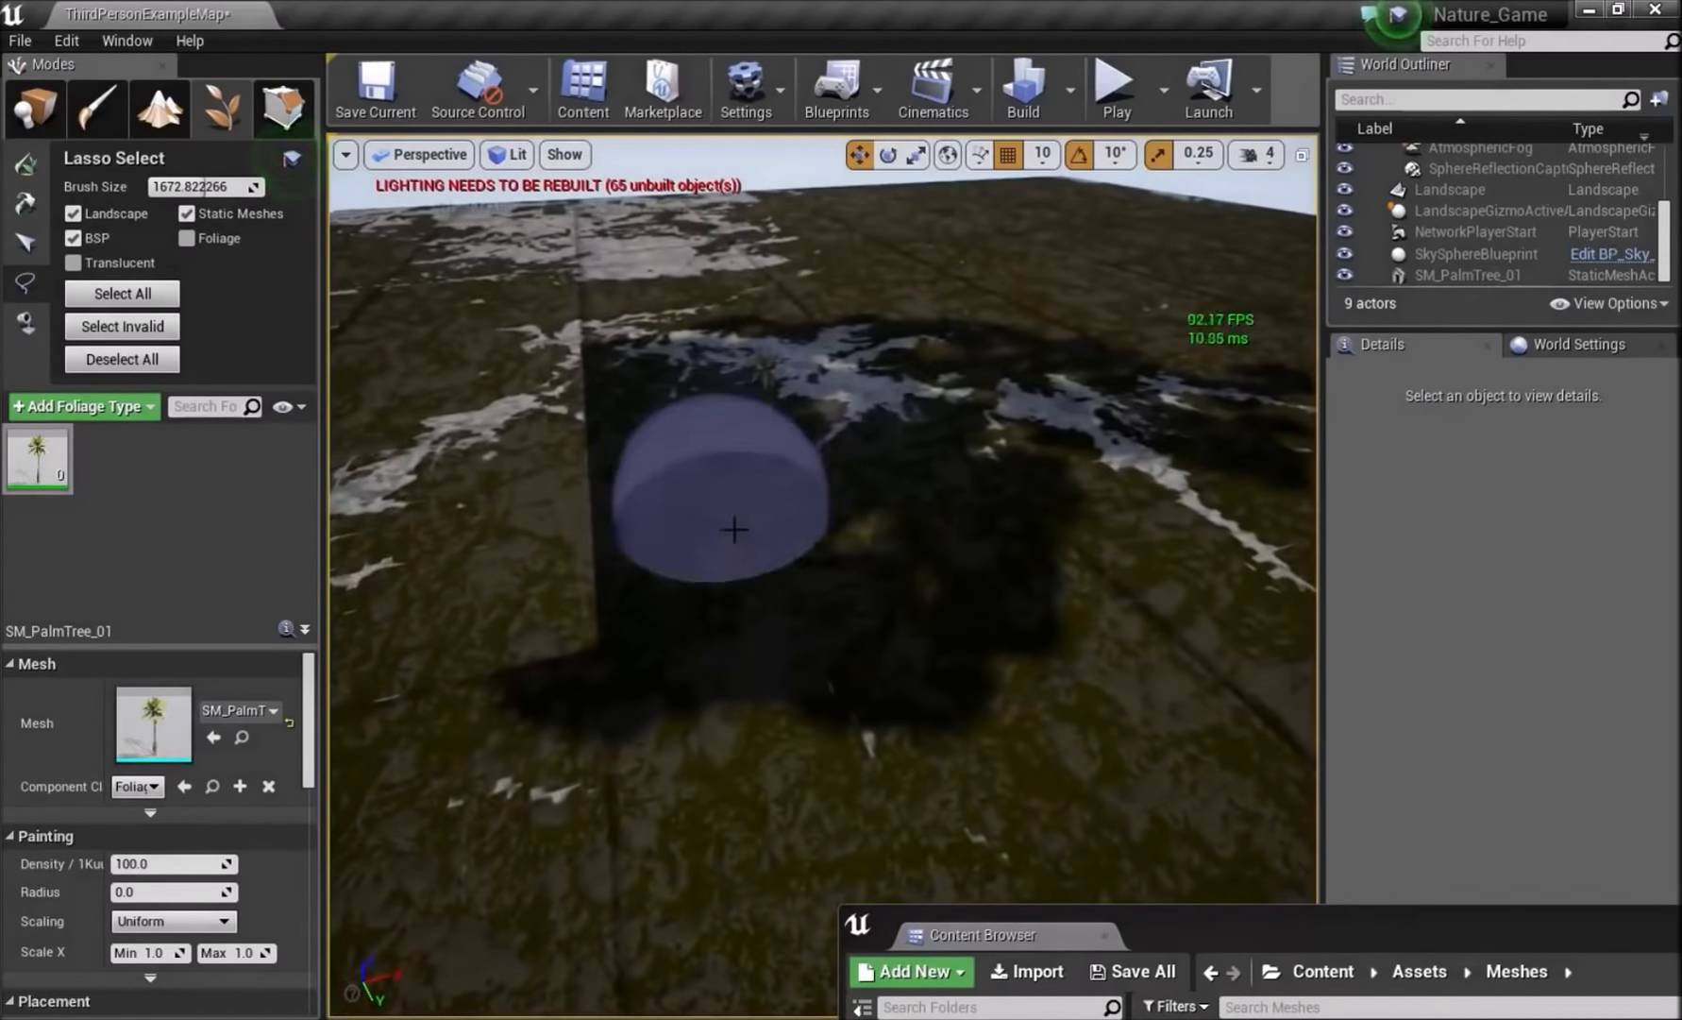
- Delete the remaining individually placed SM_PalmTree_01 actor from the landscape
{"action": "left_click", "coordinate": [36, 112]}
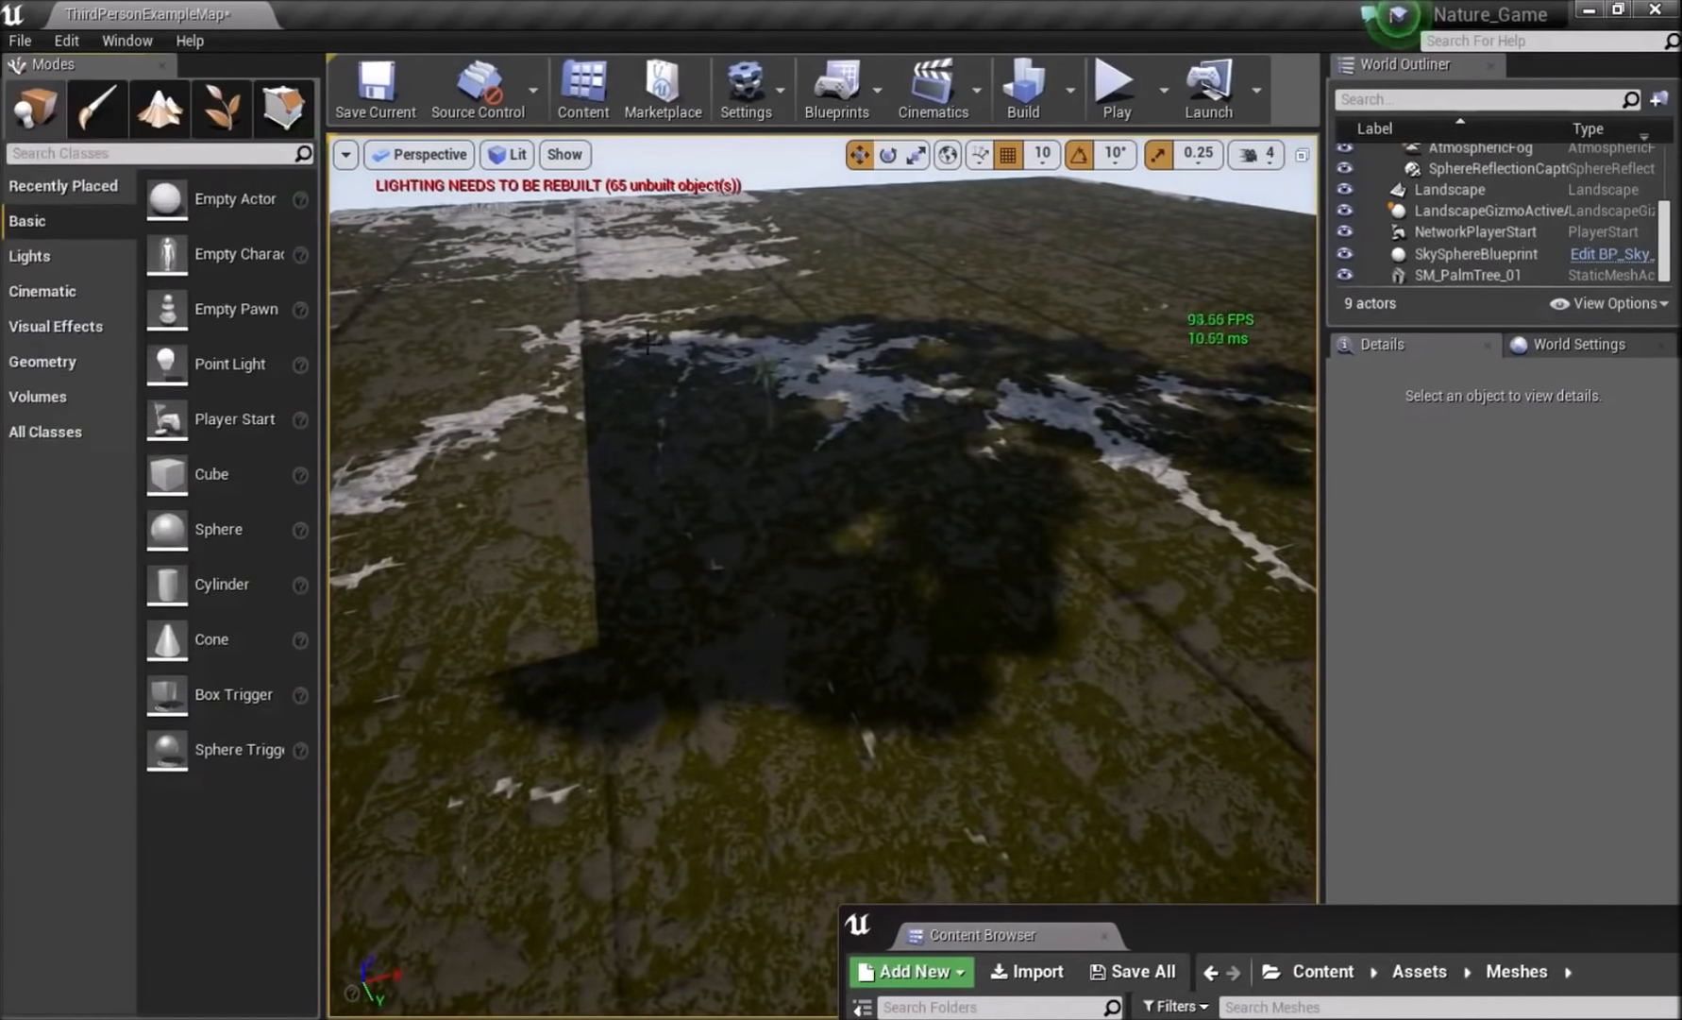
{"action": "left_click", "coordinate": [771, 381]}
{"action": "key", "text": "Delete"}
{"action": "right_click_drag", "start_coordinate": [788, 396], "coordinate": [737, 401]}
- Set the SM_PalmTree_01 foliage type's painting radius to 100 and activate the foliage Paint tool
{"action": "left_click", "coordinate": [221, 106]}
{"action": "left_click", "coordinate": [38, 458]}
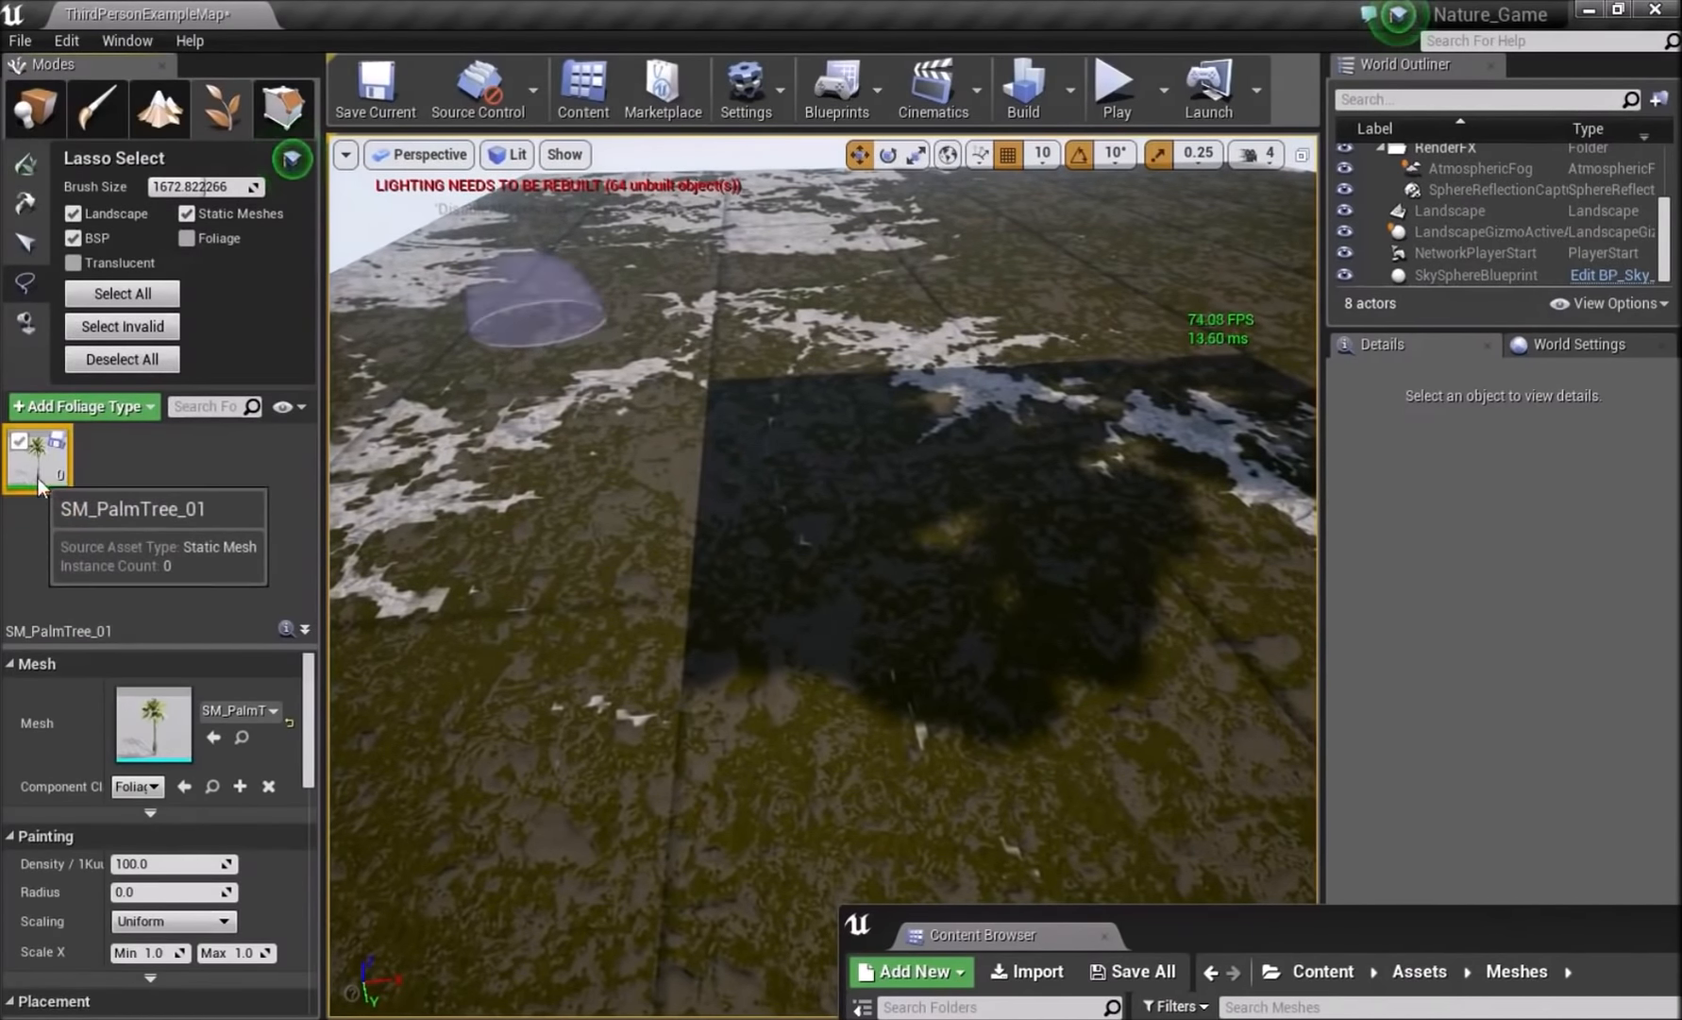
{"action": "scroll", "coordinate": [155, 727], "scroll_direction": "down", "scroll_amount": 3}
{"action": "scroll", "coordinate": [145, 697], "scroll_direction": "up", "scroll_amount": 2}
{"action": "left_click_drag", "start_coordinate": [199, 646], "coordinate": [202, 549]}
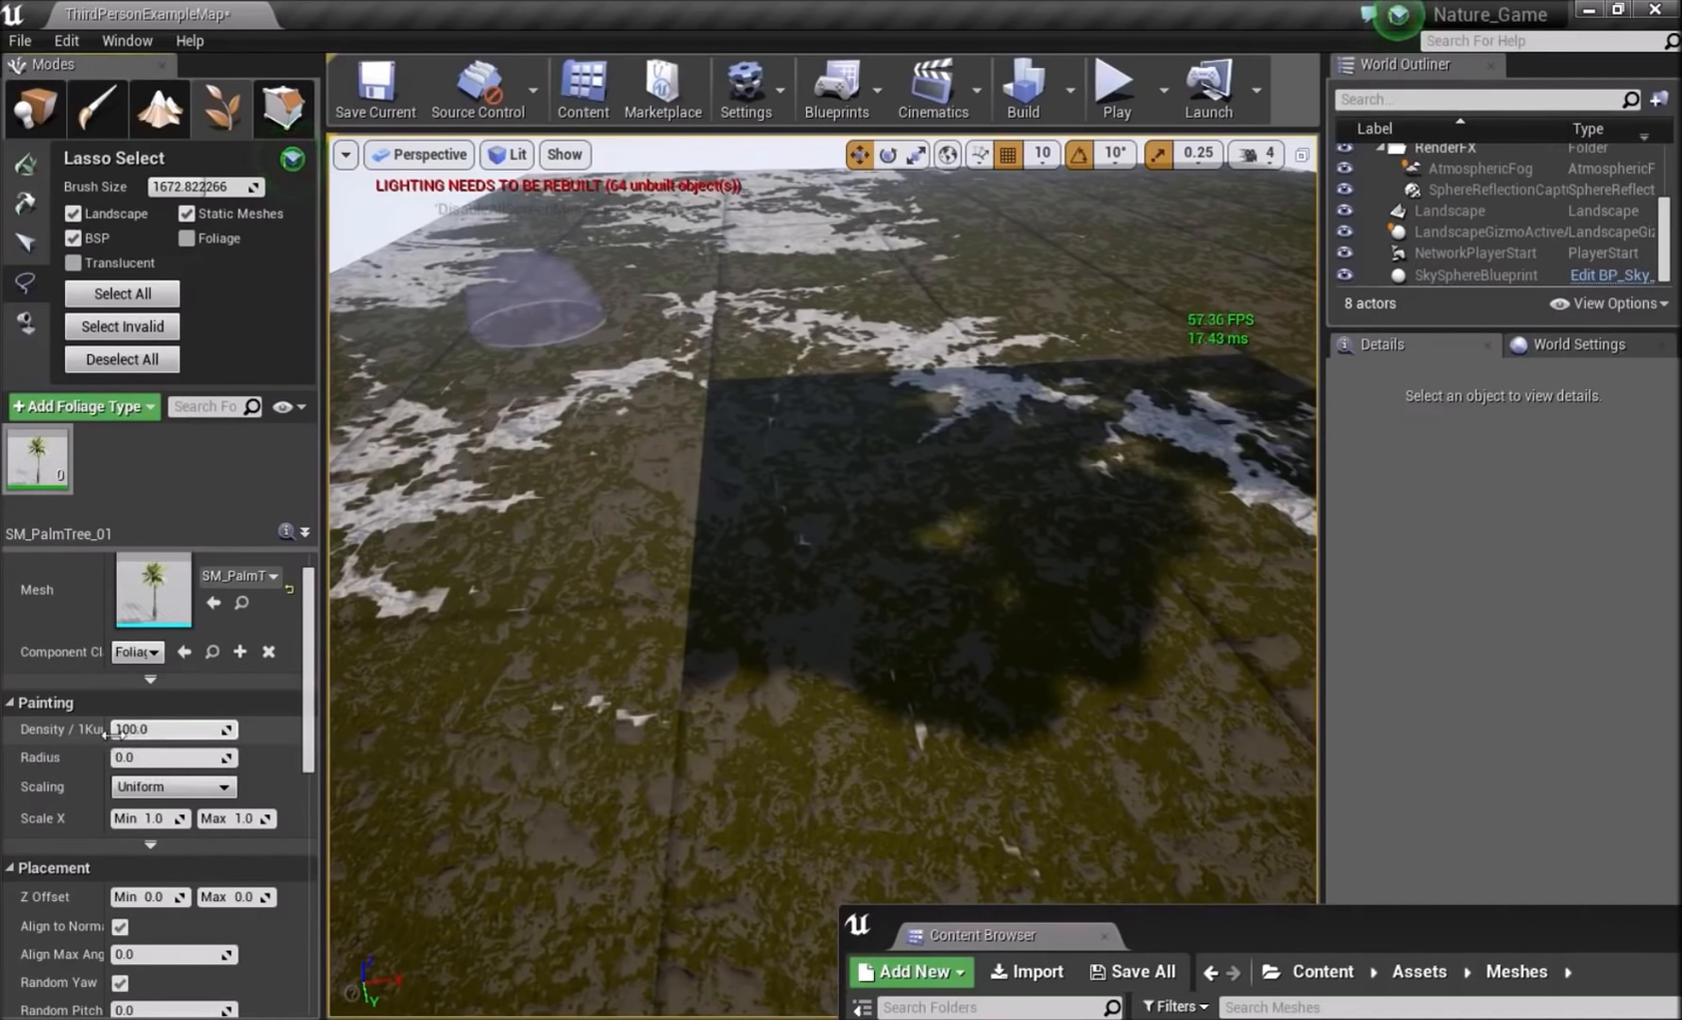
{"action": "left_click_drag", "start_coordinate": [107, 741], "coordinate": [120, 741]}
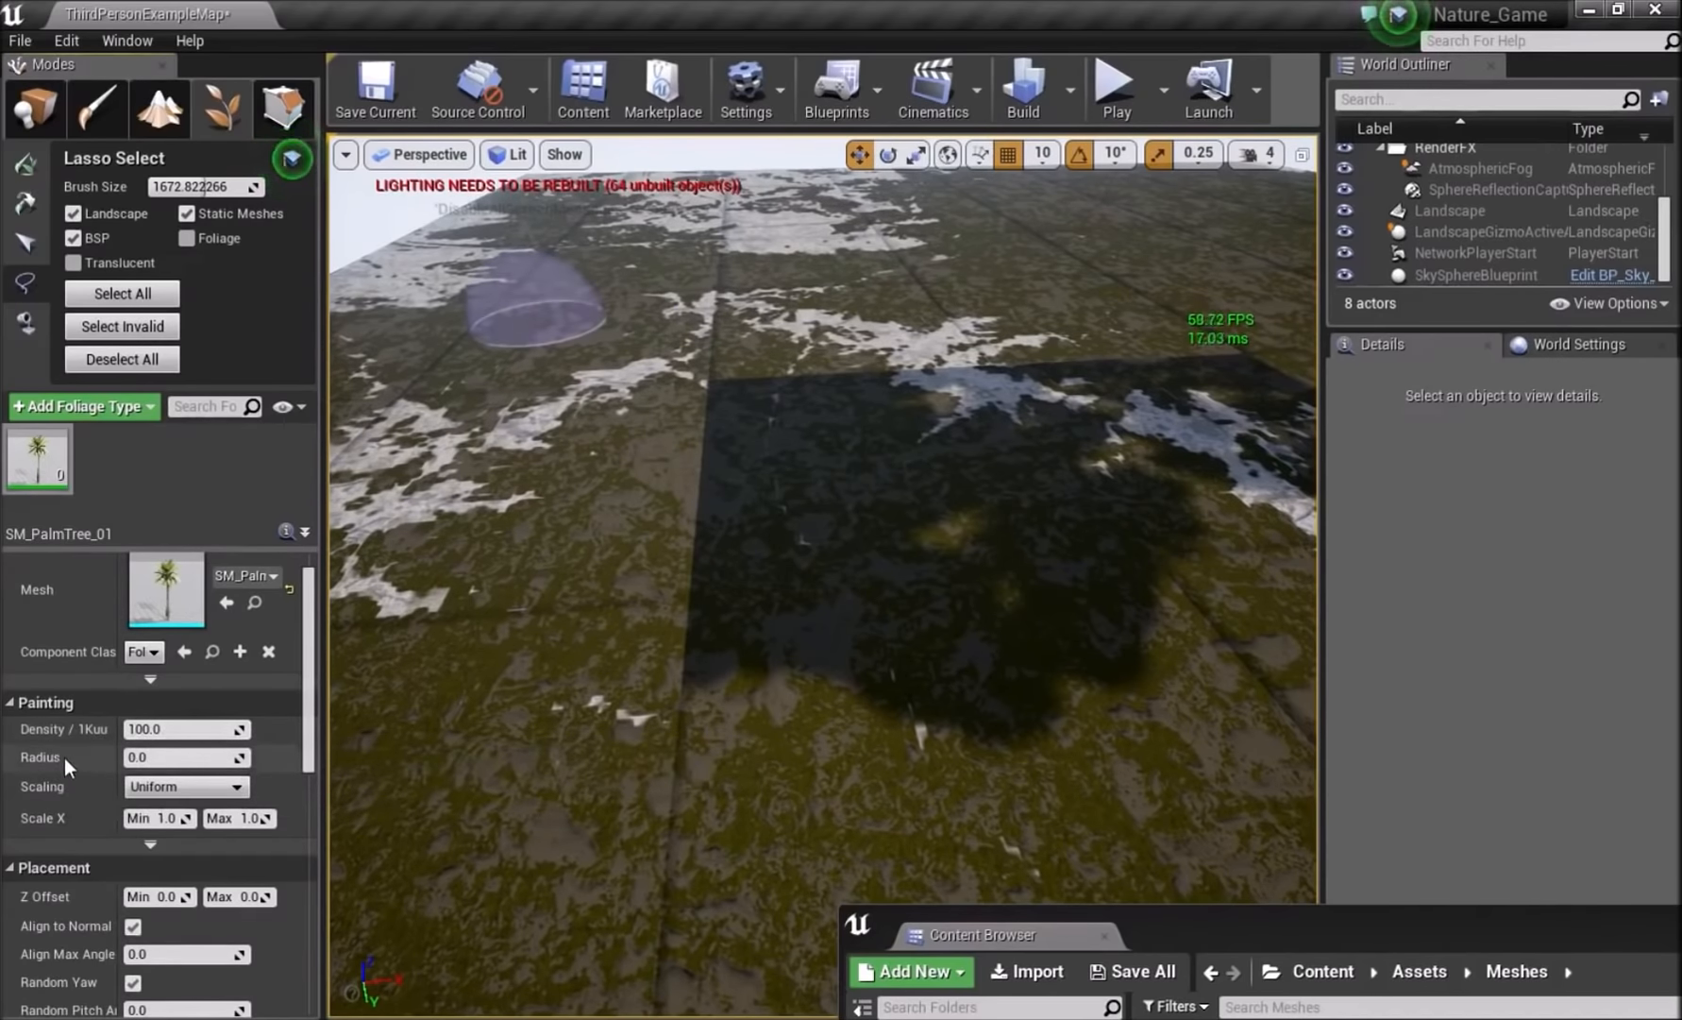
{"action": "left_click", "coordinate": [137, 756]}
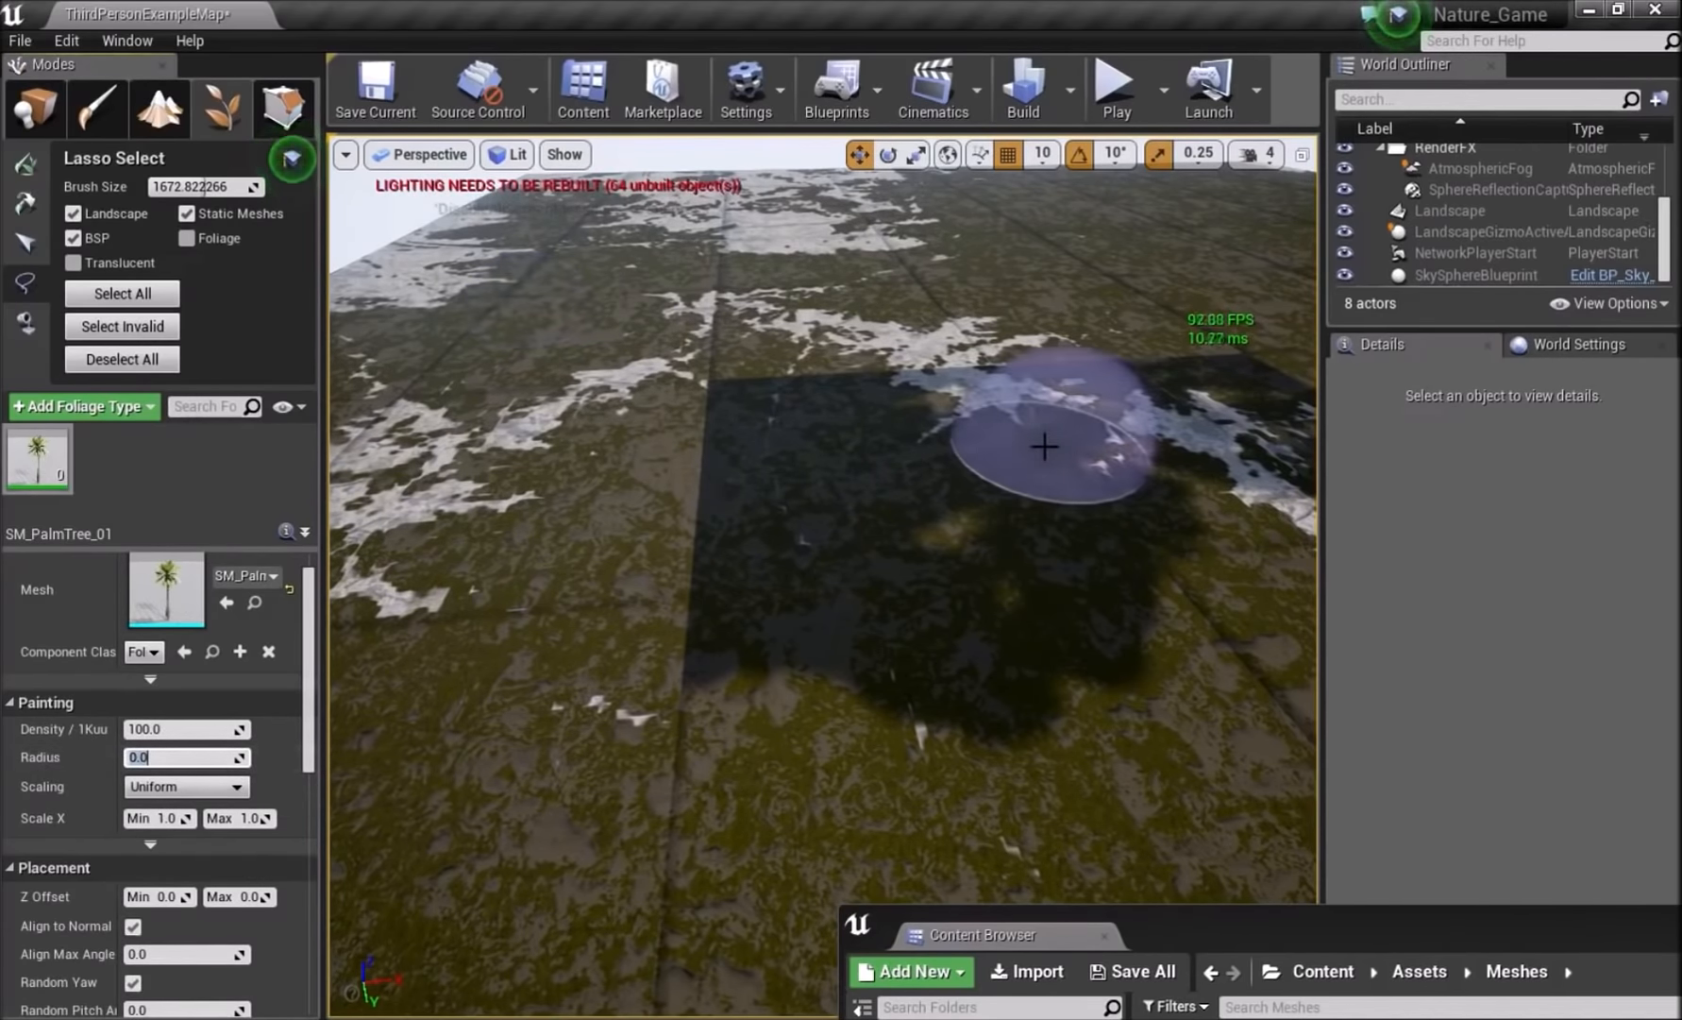
{"action": "type", "text": "100"}
{"action": "key", "text": "Return"}
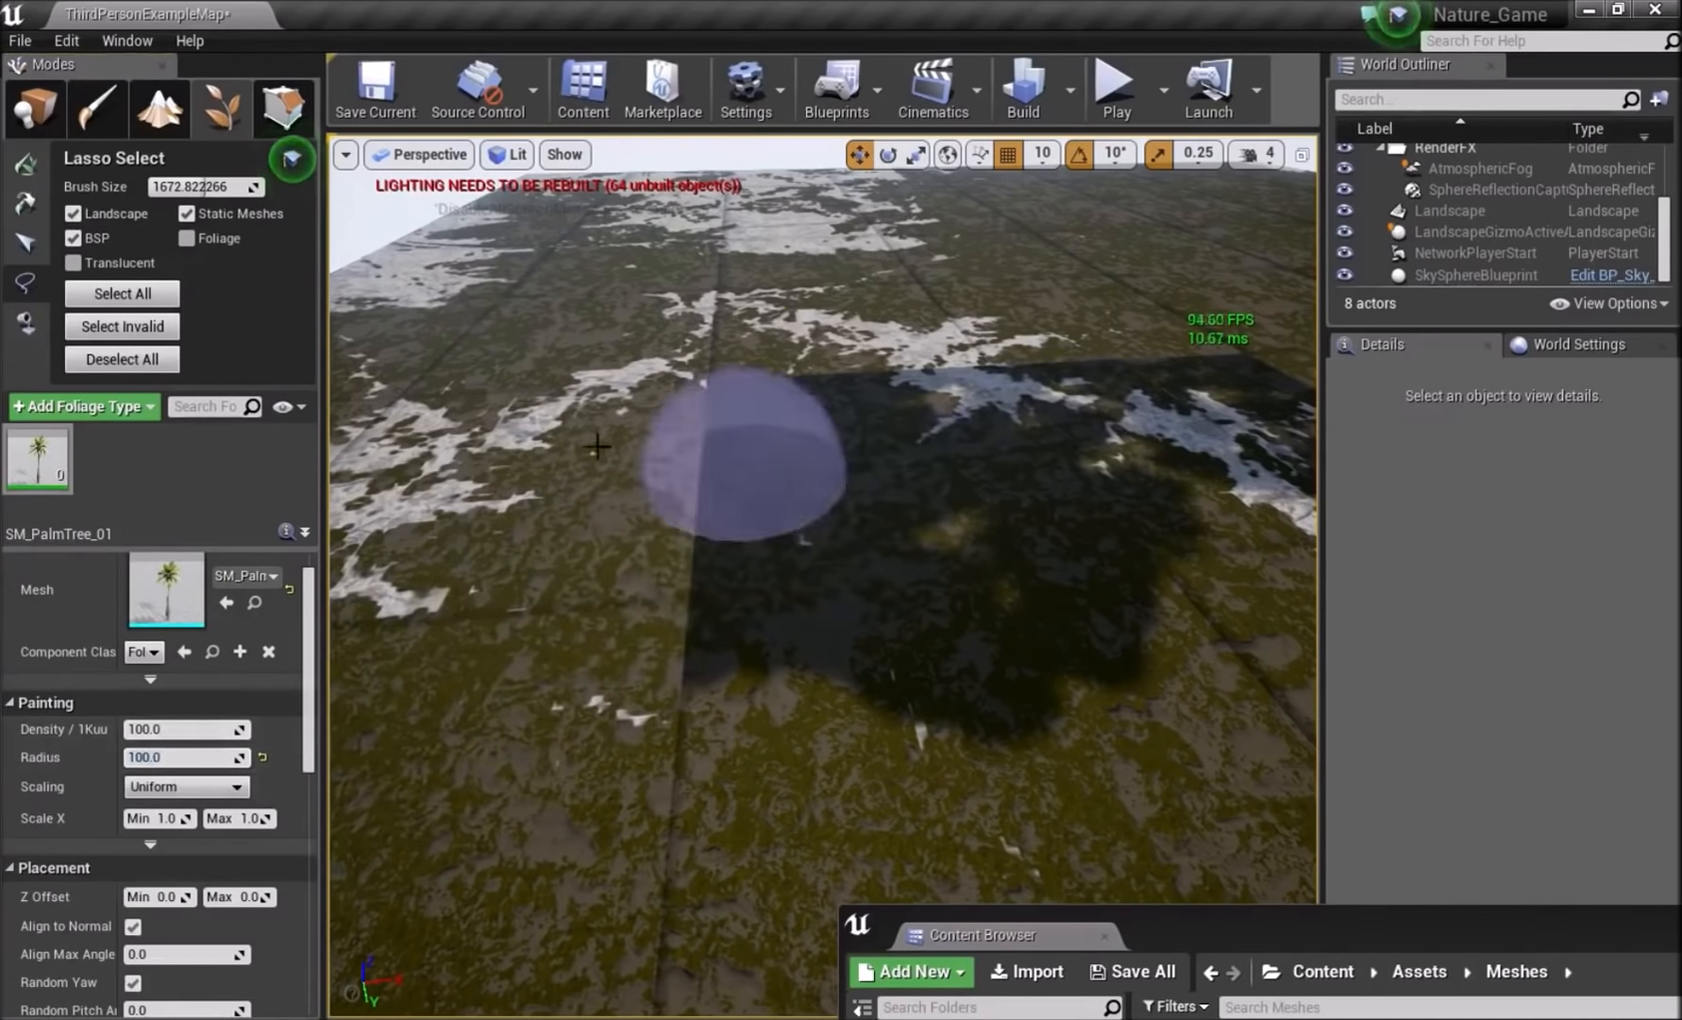
{"action": "left_click", "coordinate": [26, 164]}
- Paint a round test patch of palm trees on the landscape with the 100 radius and view it from the side
{"action": "left_click", "coordinate": [778, 576]}
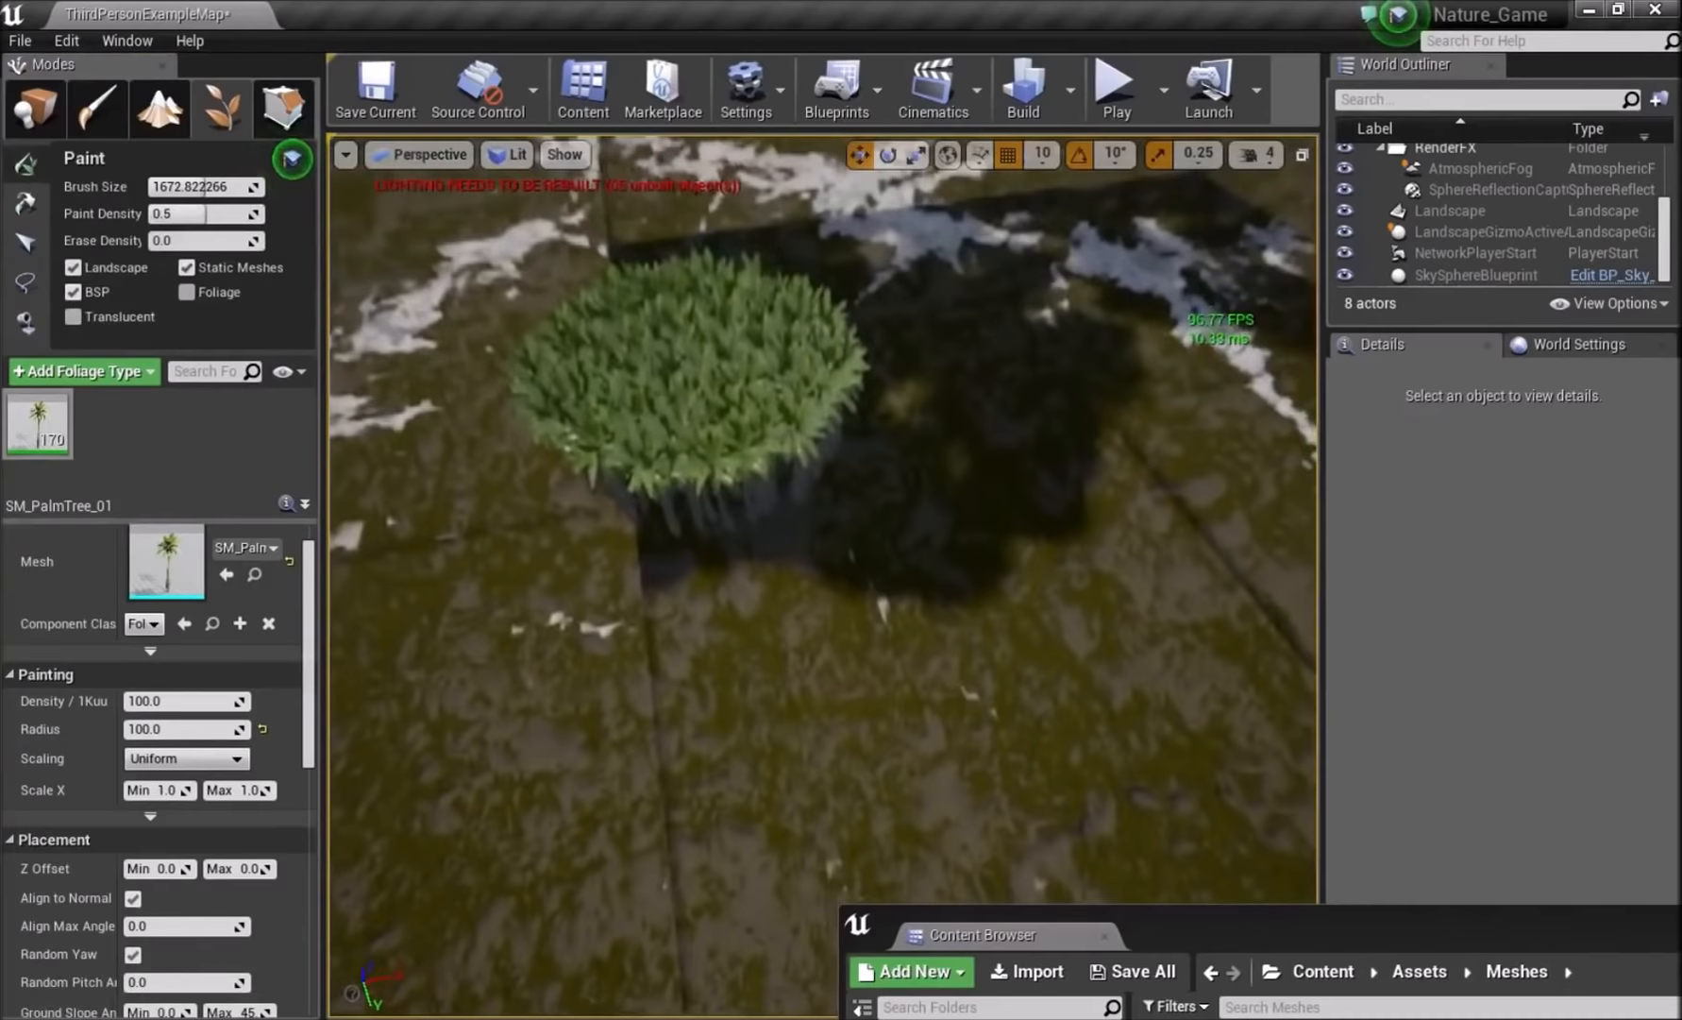
{"action": "key", "text": "w"}
{"action": "right_click_drag", "start_coordinate": [778, 576], "coordinate": [789, 411]}
{"action": "key", "text": "s"}
- Set the palm foliage's radius to 1000, paint trees beside the first patch and inspect their spacing
{"action": "type", "text": "1000"}
{"action": "key", "text": "Return"}
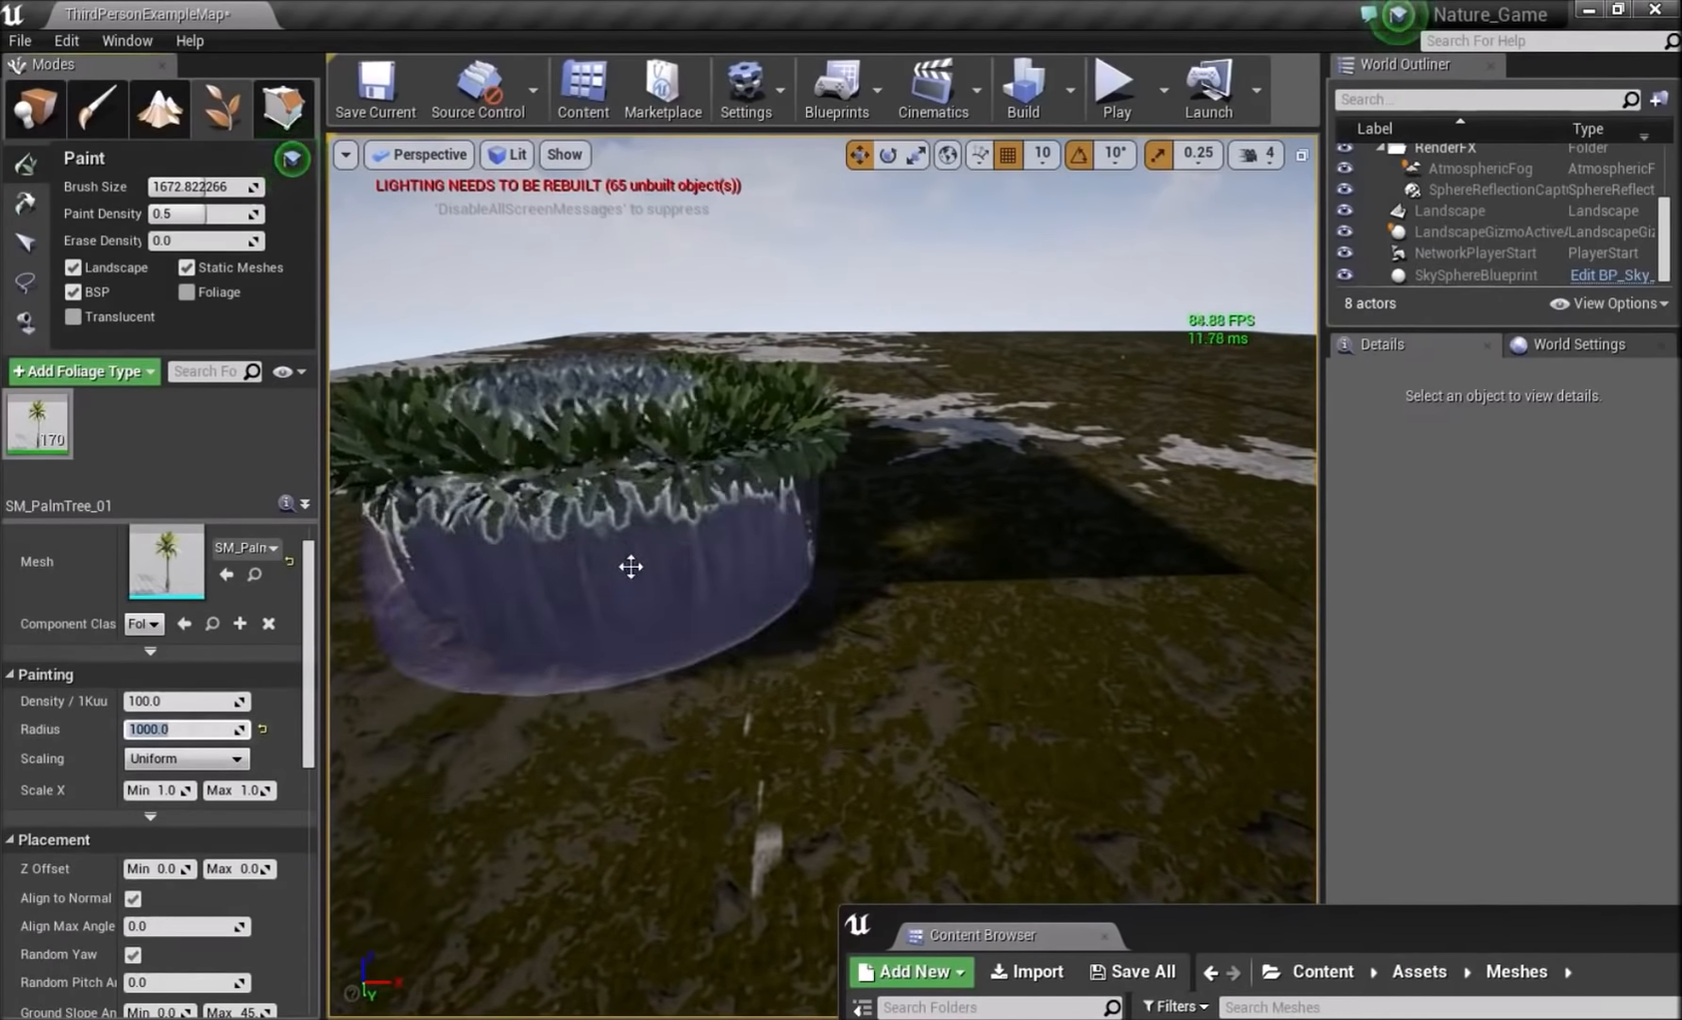
{"action": "mouse_move", "coordinate": [1031, 572]}
{"action": "right_mouse_down"}
{"action": "mouse_move", "coordinate": [1156, 584]}
{"action": "mouse_move", "coordinate": [1138, 505]}
{"action": "mouse_move", "coordinate": [1058, 491]}
{"action": "mouse_move", "coordinate": [1105, 483]}
{"action": "mouse_move", "coordinate": [1091, 618]}
{"action": "mouse_move", "coordinate": [1095, 406]}
{"action": "mouse_move", "coordinate": [944, 425]}
{"action": "right_mouse_up"}
{"action": "key", "text": "w"}
{"action": "key", "text": "w"}
{"action": "key", "text": "s"}
{"action": "key", "text": "w"}
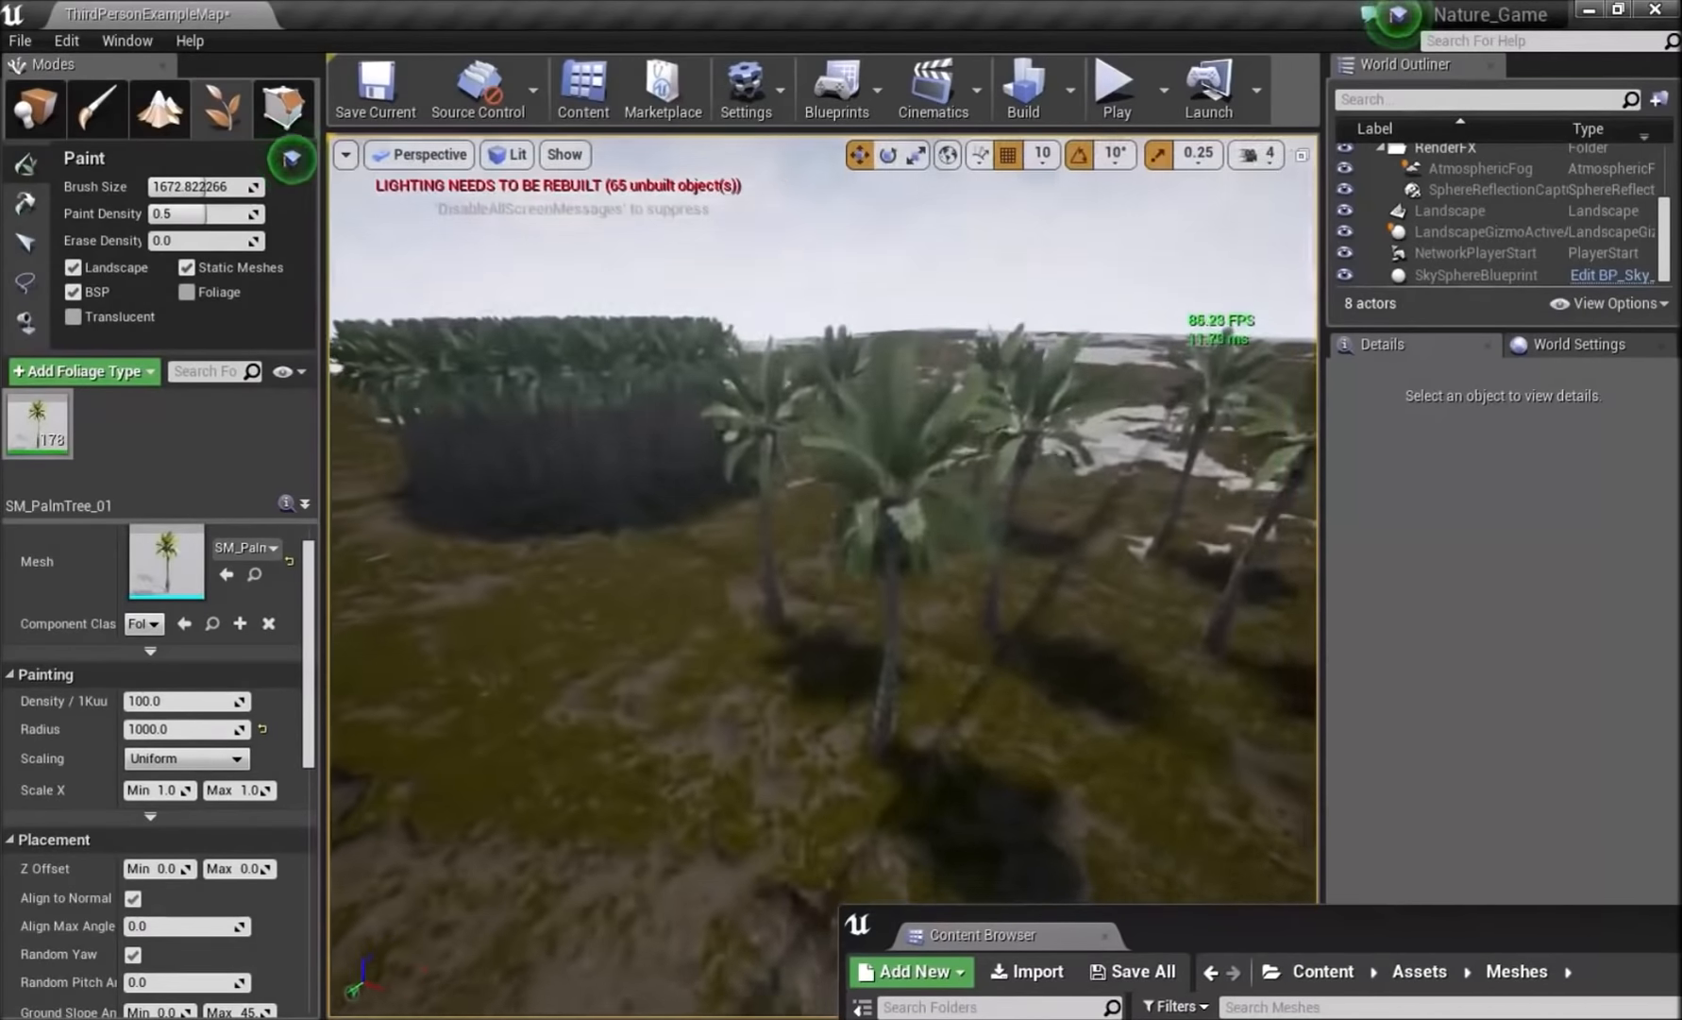
- Undo the painted test palms and the last radius change
{"action": "key", "text": "ctrl+z"}
{"action": "key", "text": "ctrl+z"}
{"action": "key", "text": "ctrl+z"}
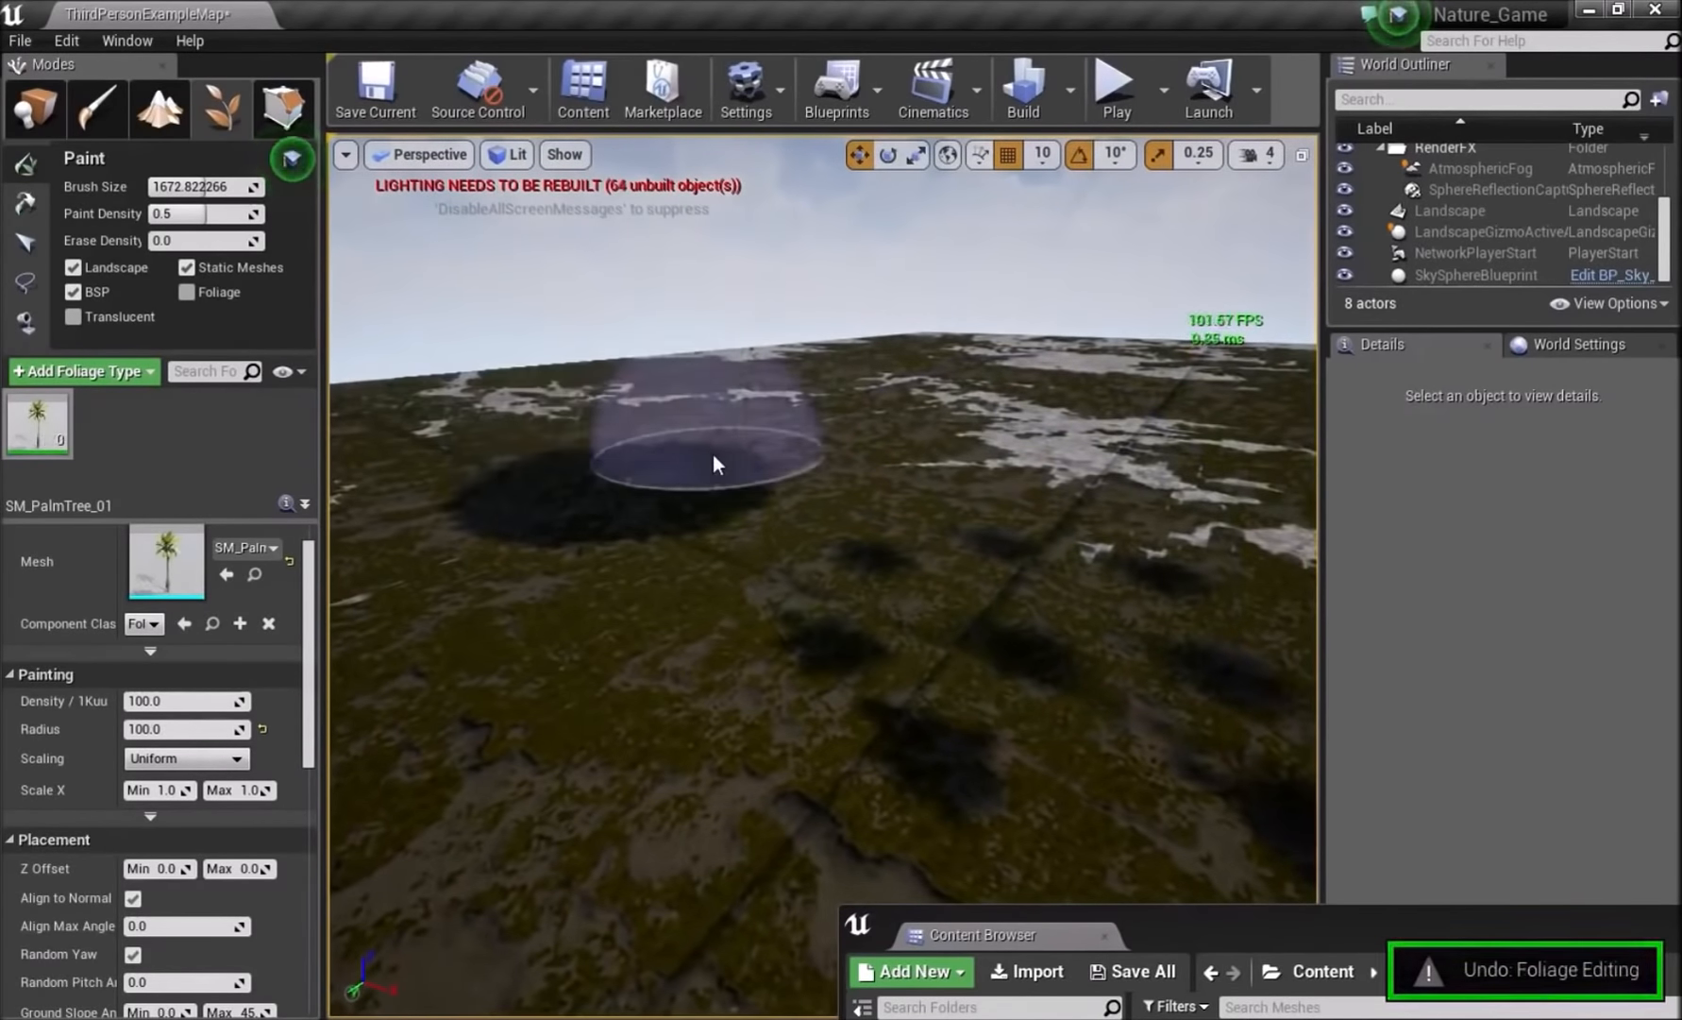
- Set the palm foliage type's painting radius to 500
{"action": "left_click", "coordinate": [145, 729]}
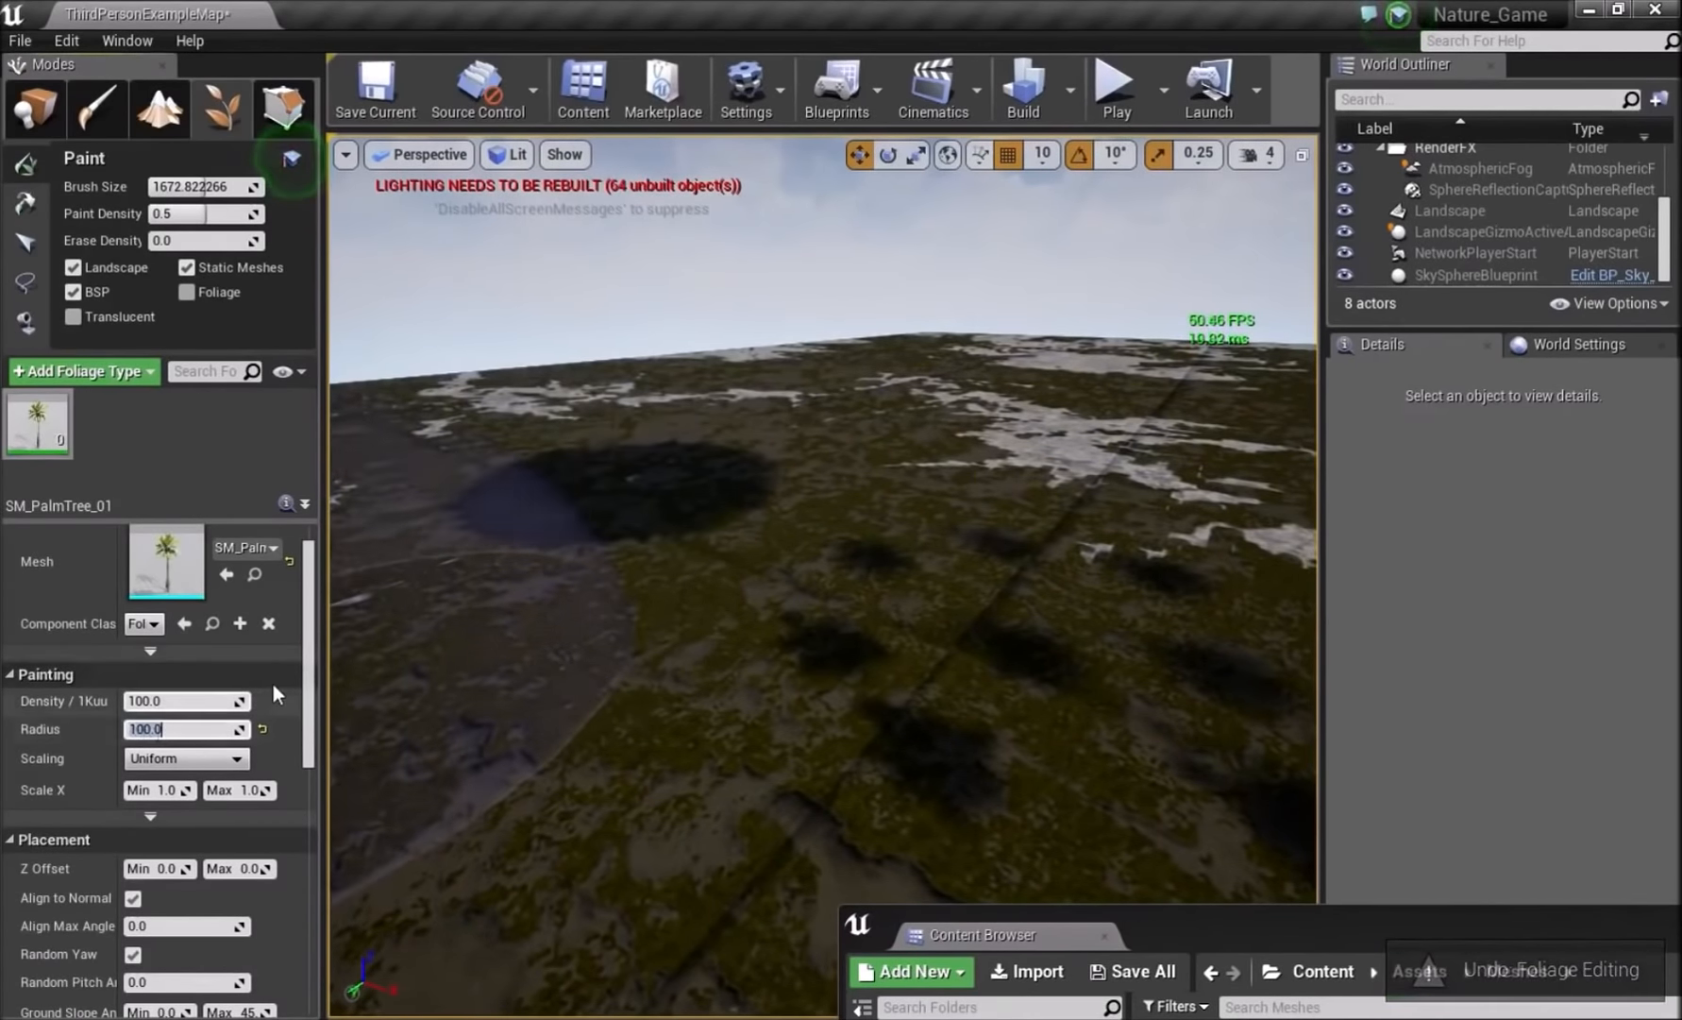
{"action": "type", "text": "500"}
{"action": "key", "text": "Return"}
- Paint palm trees across a wide area of the landscape with the 500 radius and inspect their spacing
{"action": "mouse_move", "coordinate": [867, 589]}
{"action": "right_mouse_down"}
{"action": "mouse_move", "coordinate": [892, 745]}
{"action": "mouse_move", "coordinate": [874, 703]}
{"action": "right_mouse_up"}
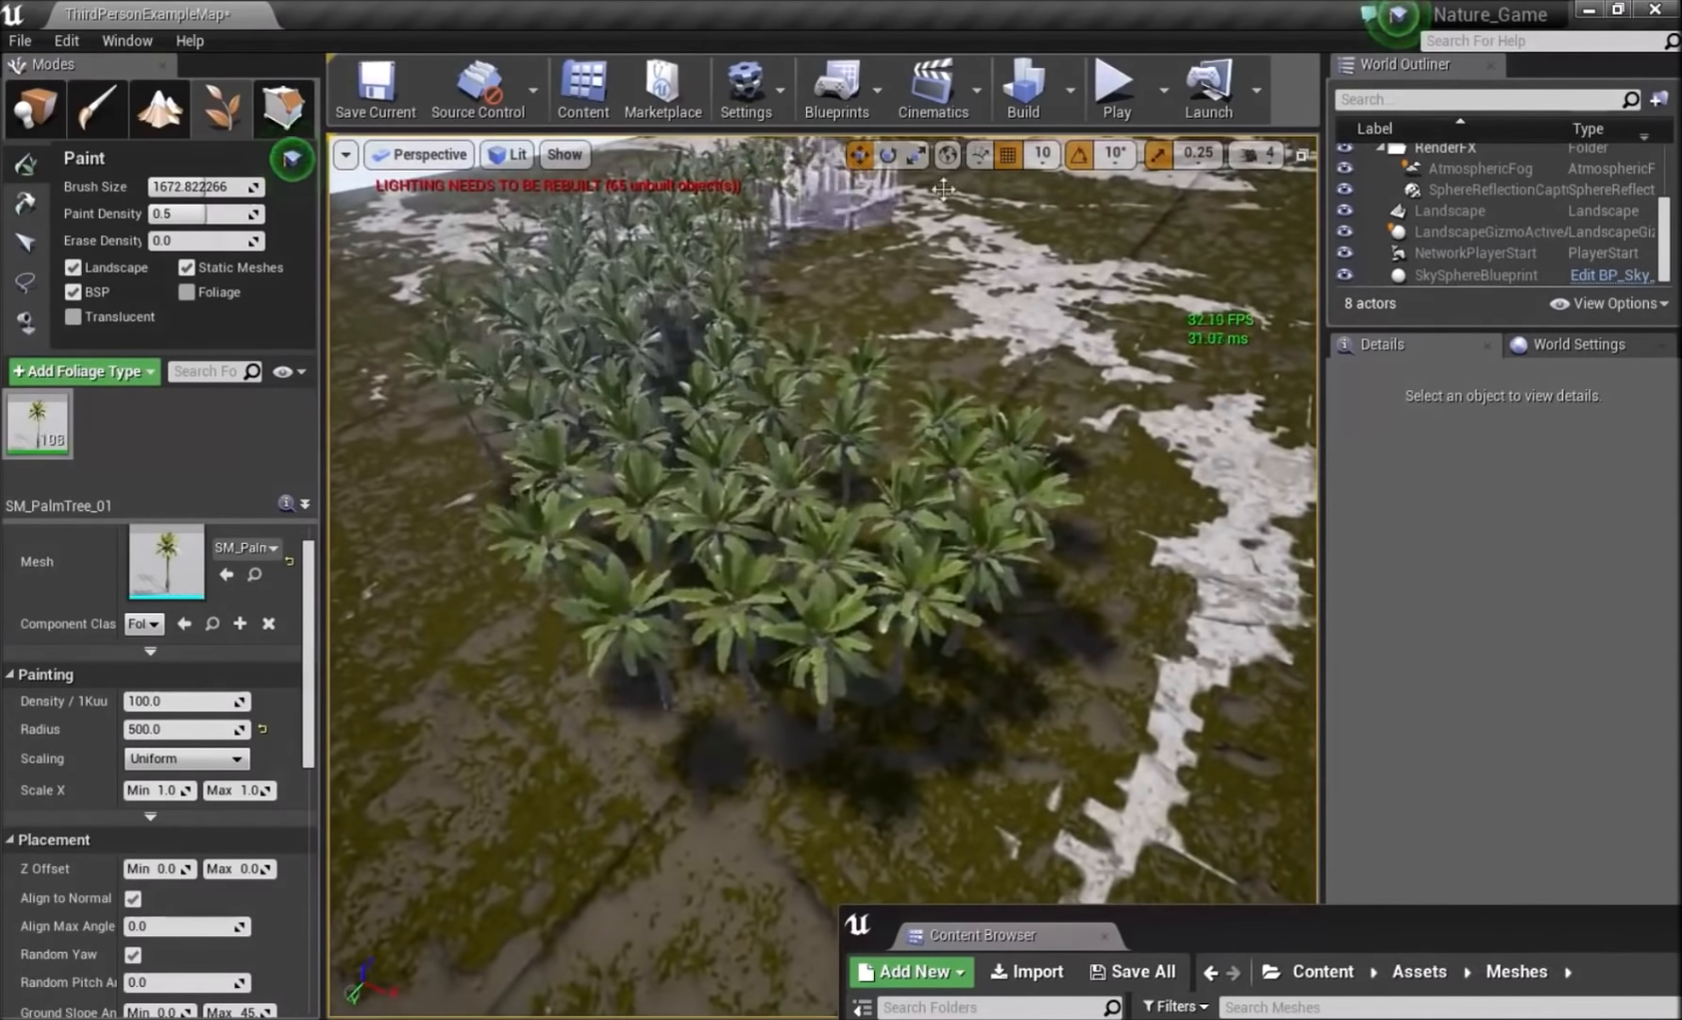
{"action": "left_click", "coordinate": [797, 735]}
{"action": "mouse_move", "coordinate": [797, 734]}
{"action": "right_mouse_down"}
{"action": "mouse_move", "coordinate": [718, 699]}
{"action": "mouse_move", "coordinate": [642, 566]}
{"action": "right_mouse_up"}
{"action": "left_click", "coordinate": [1067, 543]}
{"action": "right_click_drag", "start_coordinate": [1103, 519], "coordinate": [1308, 548]}
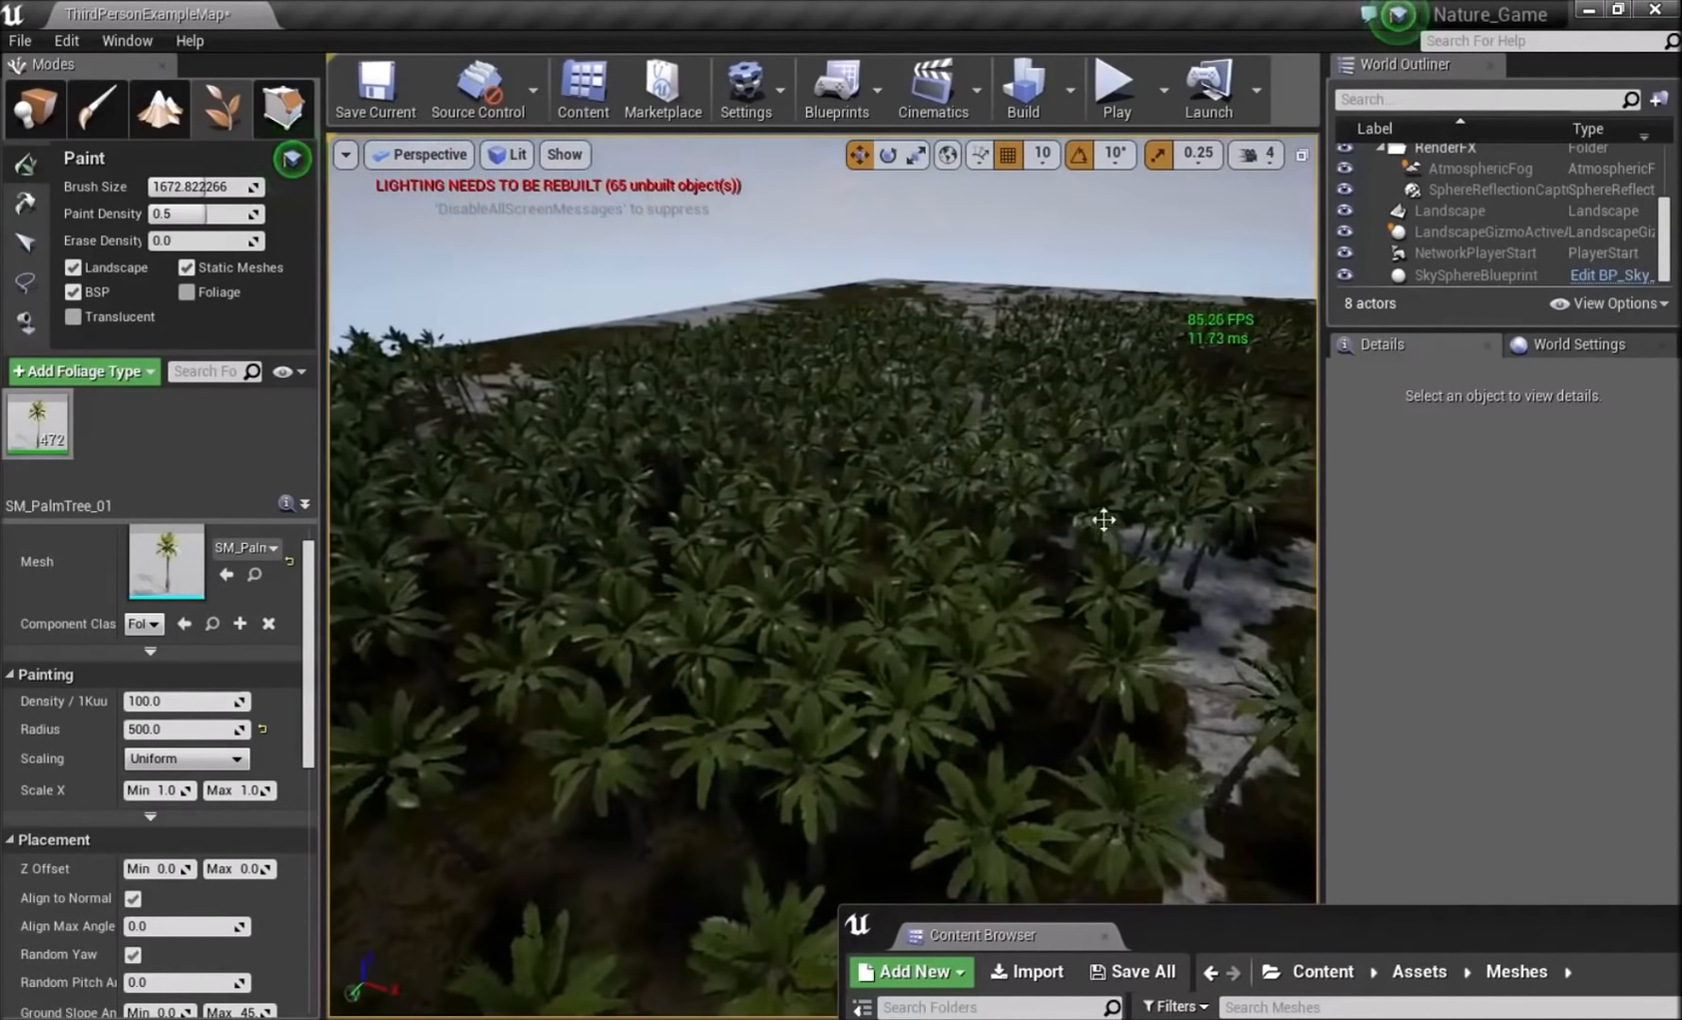
{"action": "key", "text": "w"}
{"action": "right_click_drag", "start_coordinate": [1103, 519], "coordinate": [1280, 557]}
{"action": "key", "text": "s"}
{"action": "right_click_drag", "start_coordinate": [1002, 619], "coordinate": [1000, 519]}
- Undo the foliage strokes painted with the 500 radius
{"action": "key", "text": "ctrl+z"}
{"action": "key", "text": "ctrl+z"}
{"action": "key", "text": "ctrl+z"}
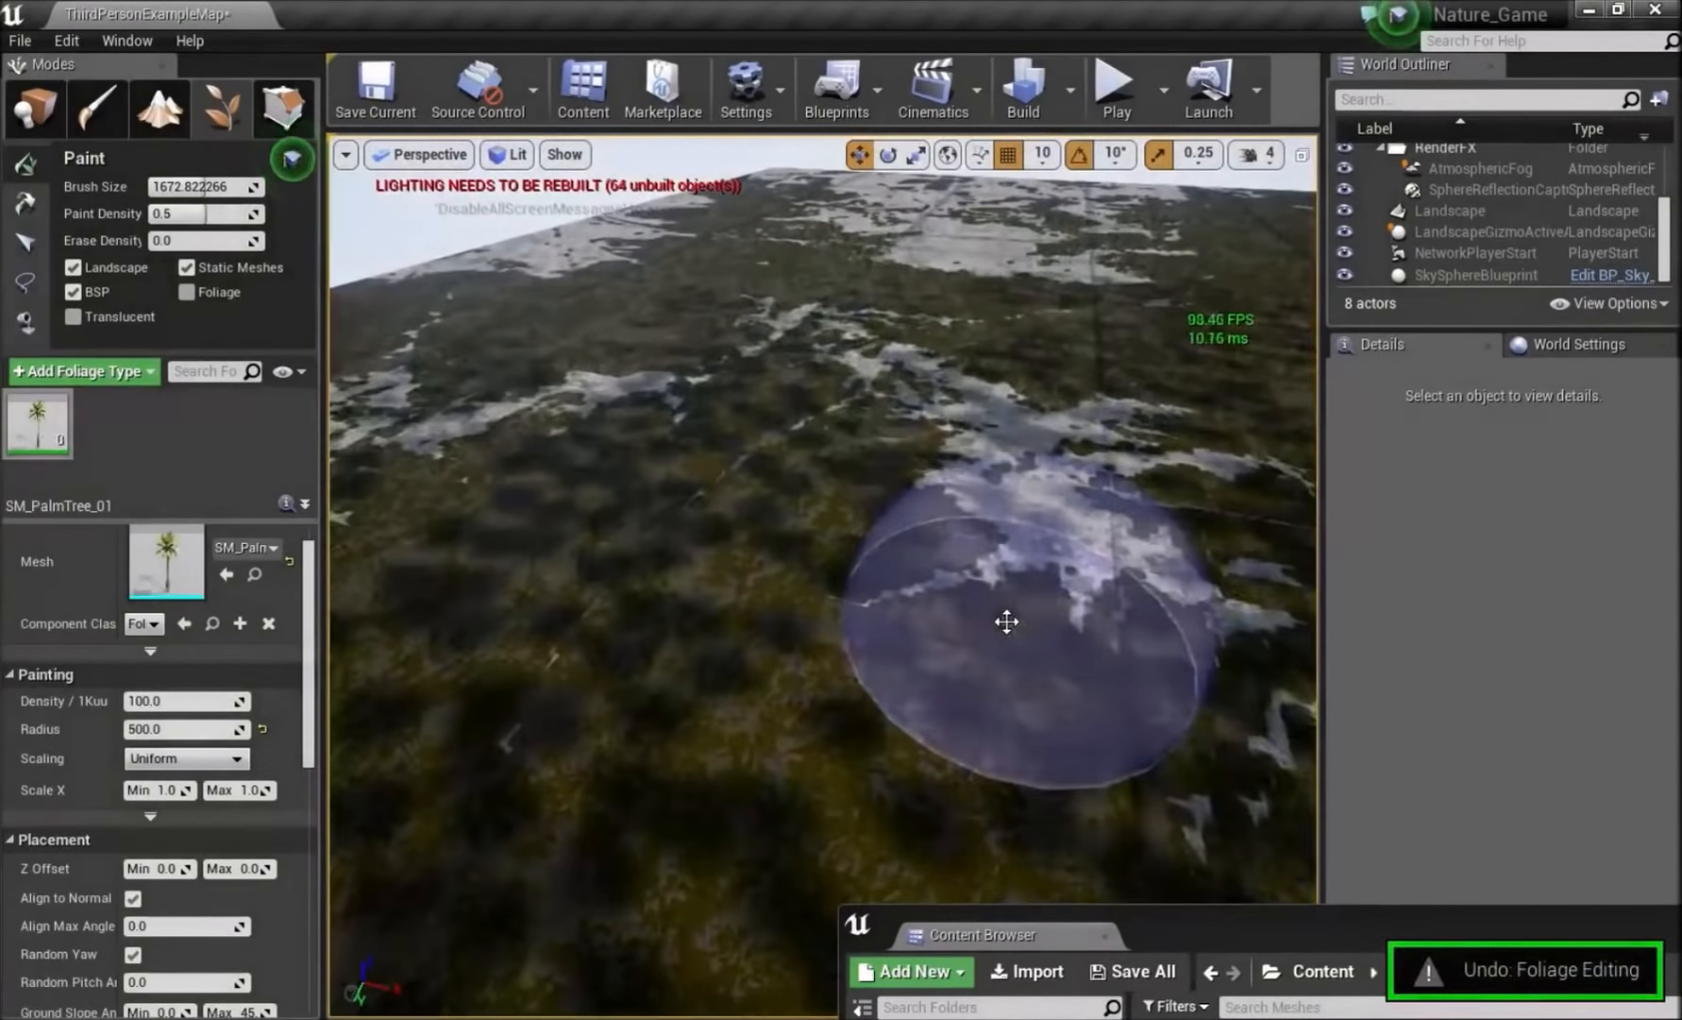
- Set the palm foliage type's minimum Scale X to 0.5
{"action": "right_click_drag", "start_coordinate": [1007, 625], "coordinate": [1003, 585]}
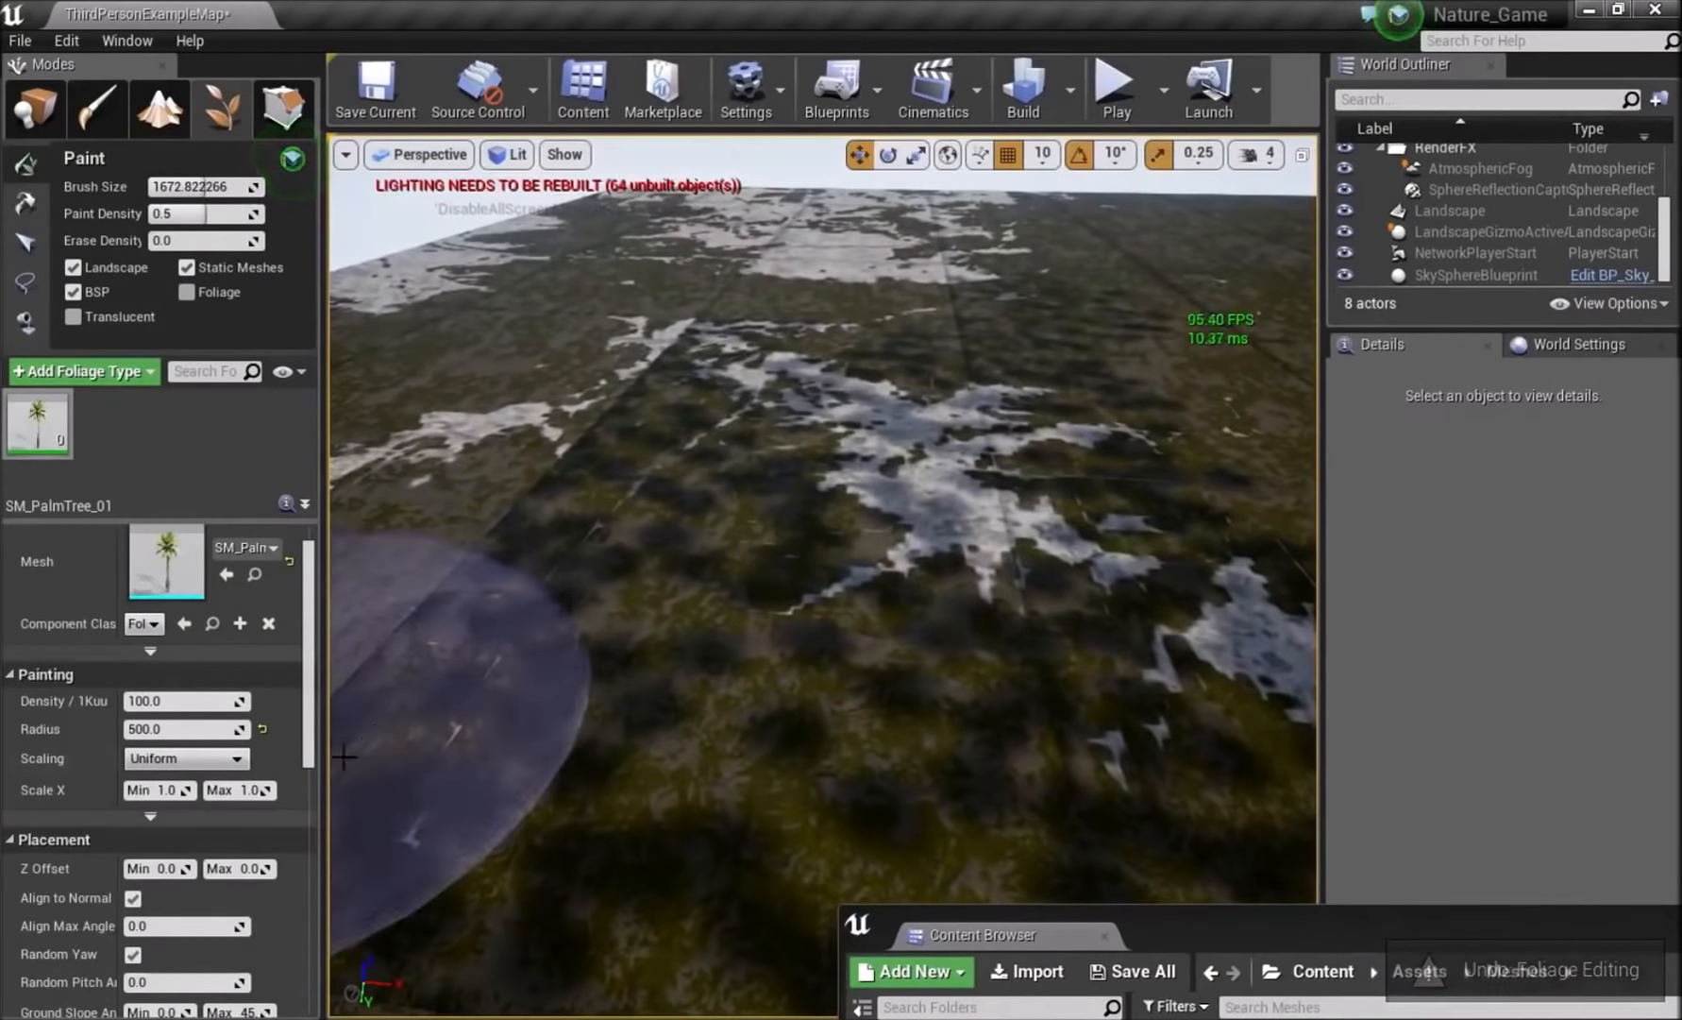
{"action": "scroll", "coordinate": [55, 795], "scroll_direction": "down", "scroll_amount": 2}
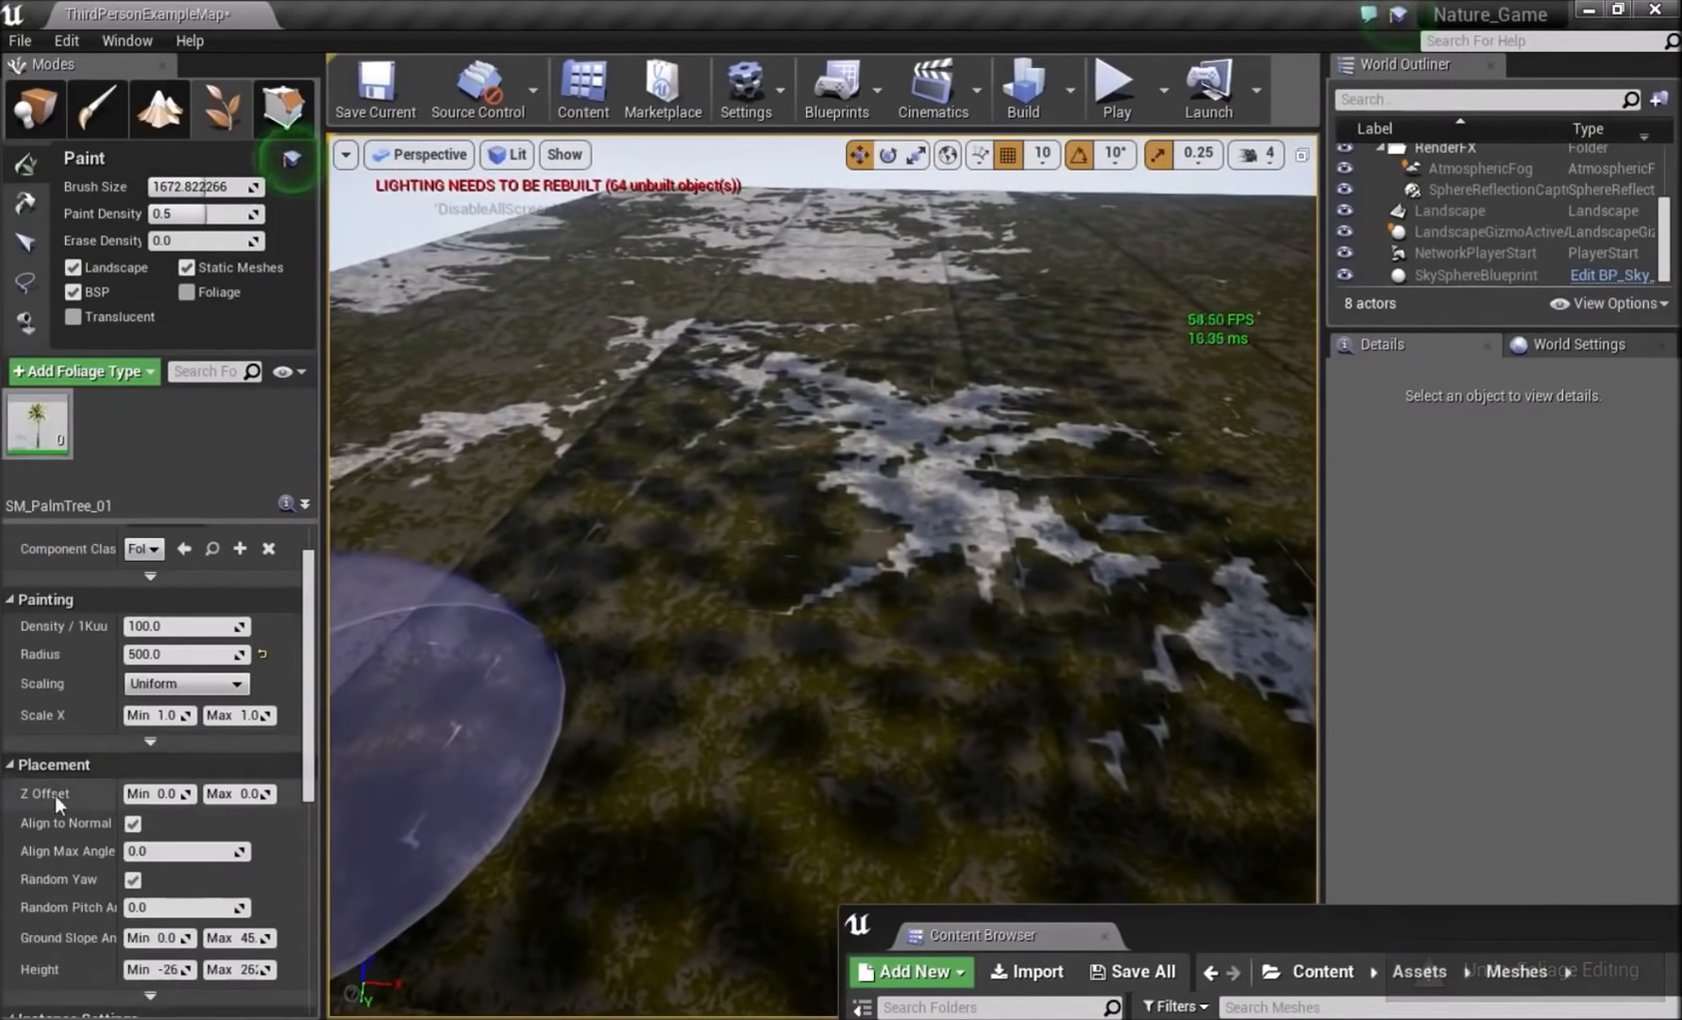
{"action": "left_click", "coordinate": [167, 714]}
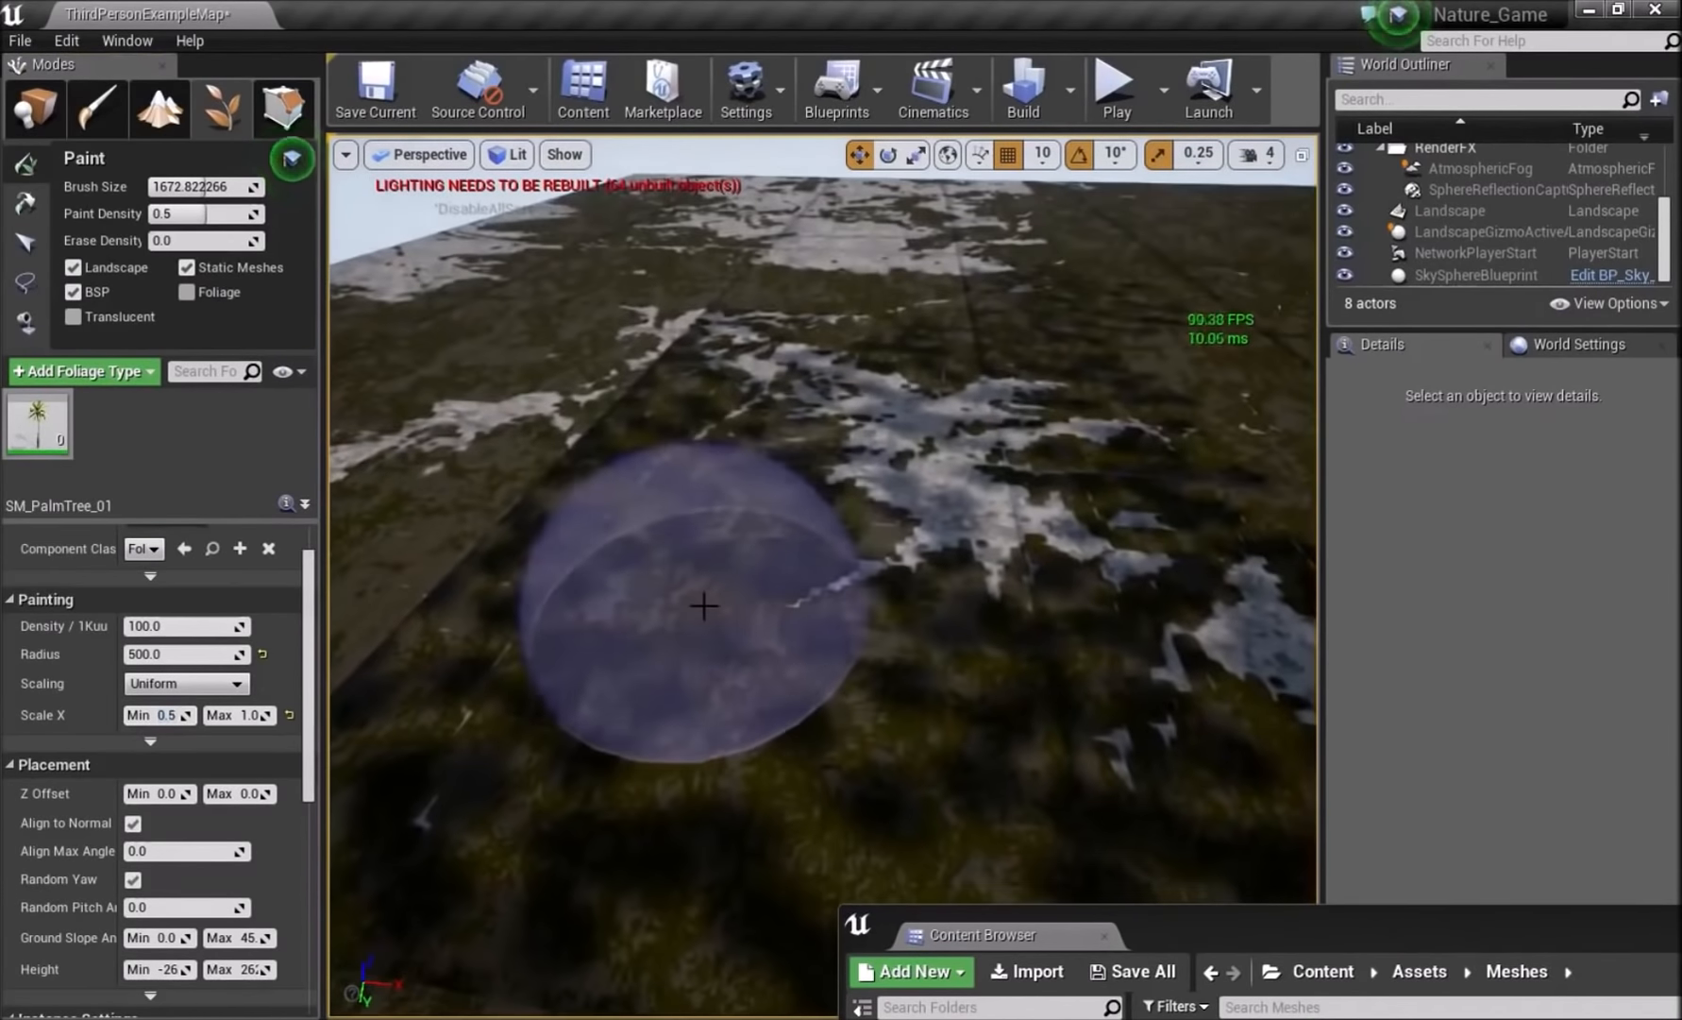
- Paint a test patch of palms with the 0.5 minimum scale, inspect their size variation, and undo the strokes
{"action": "key", "text": "w"}
{"action": "right_click_drag", "start_coordinate": [745, 666], "coordinate": [559, 734]}
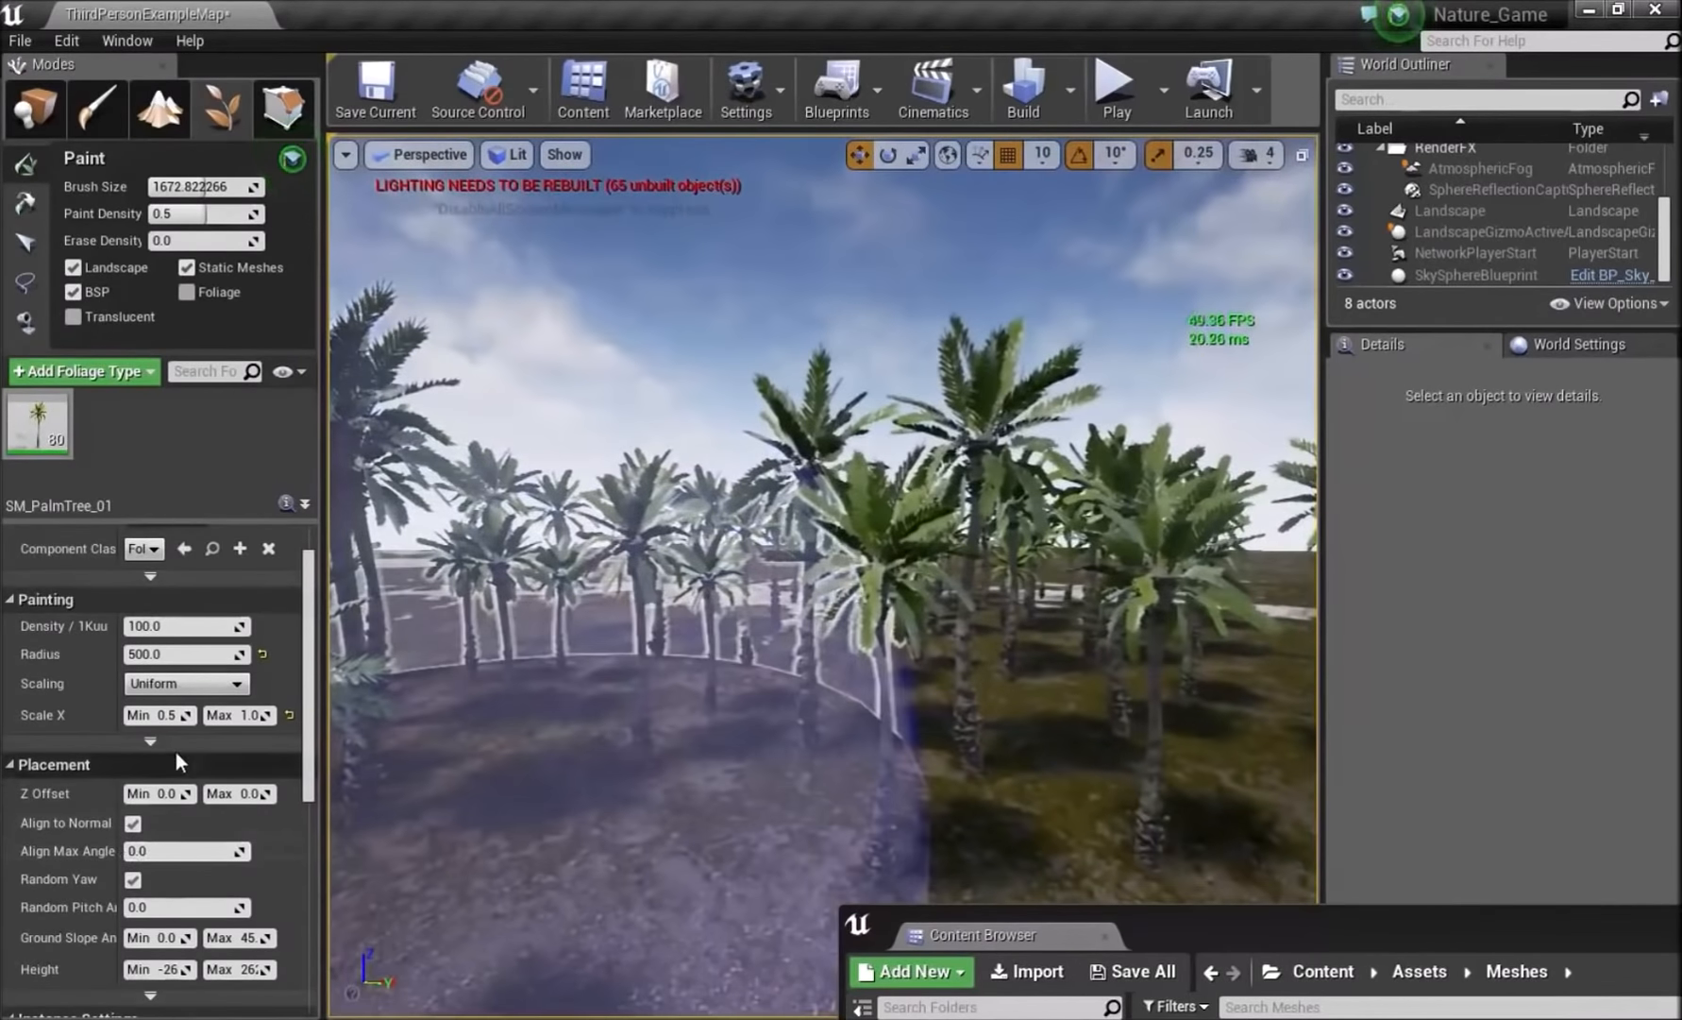
{"action": "key", "text": "w"}
{"action": "right_click_drag", "start_coordinate": [816, 586], "coordinate": [529, 651]}
{"action": "key", "text": "s"}
{"action": "right_click_drag", "start_coordinate": [902, 608], "coordinate": [902, 611]}
{"action": "key", "text": "ctrl+z"}
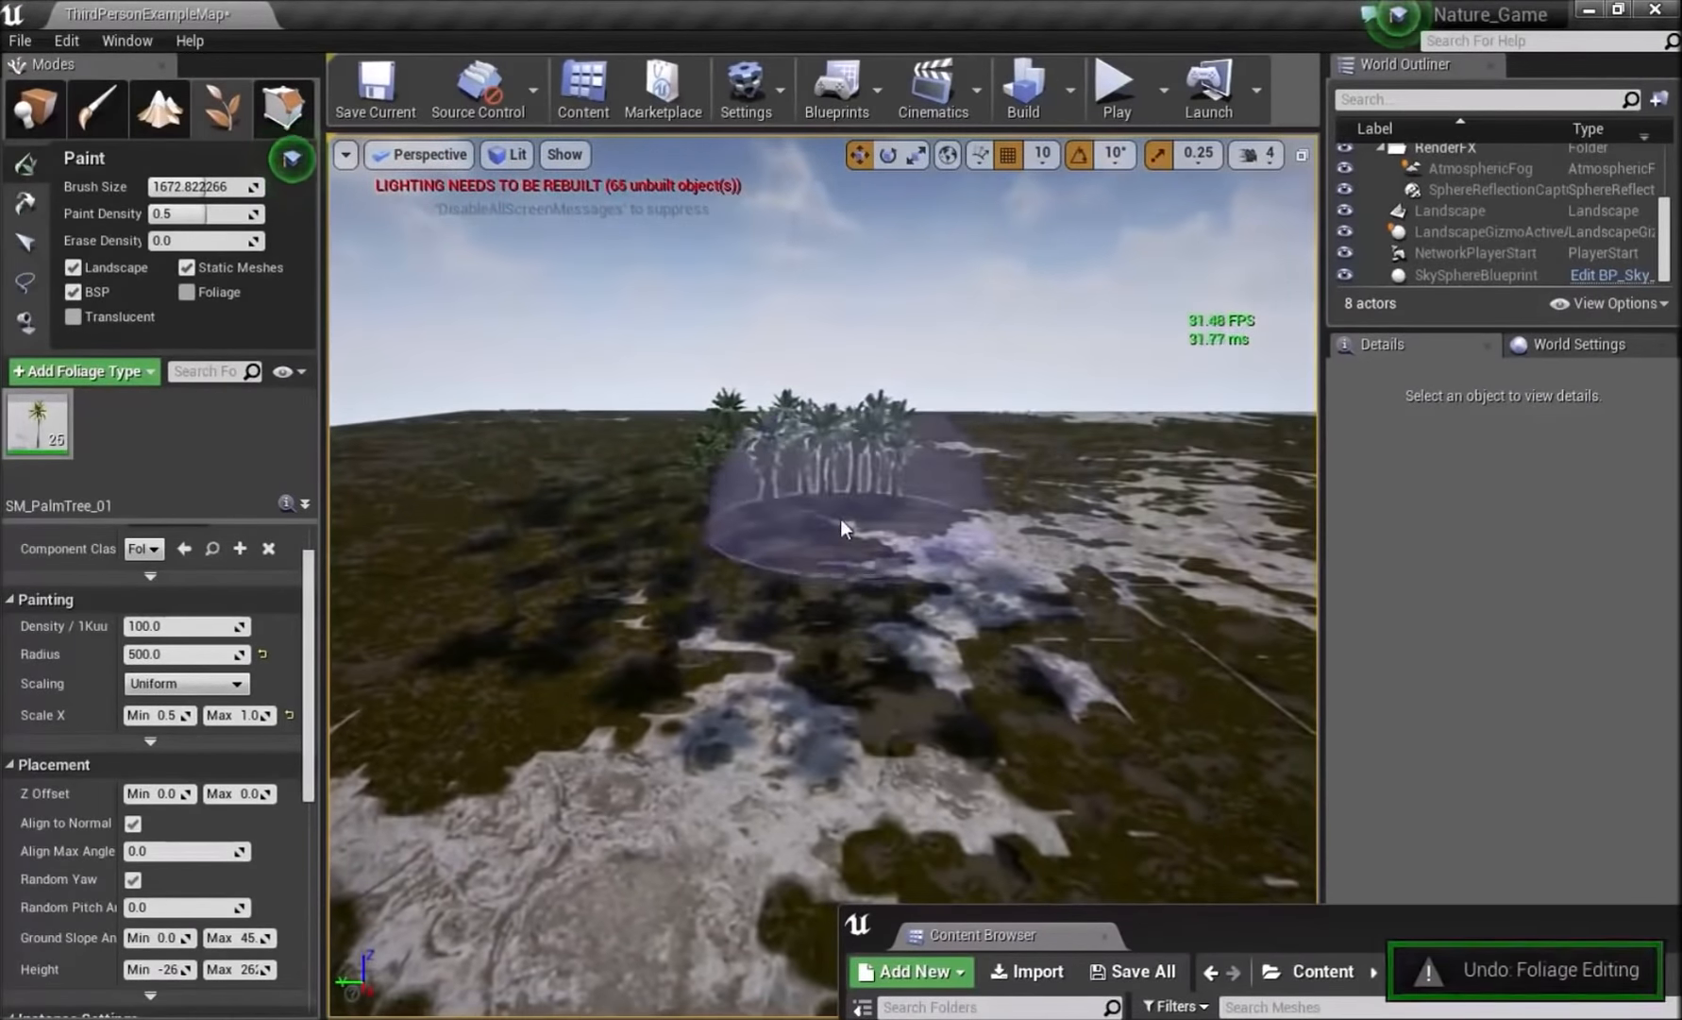
{"action": "key", "text": "ctrl+z"}
- Set the palm foliage type's Random Pitch Angle to 5
{"action": "scroll", "coordinate": [135, 757], "scroll_direction": "down", "scroll_amount": 3}
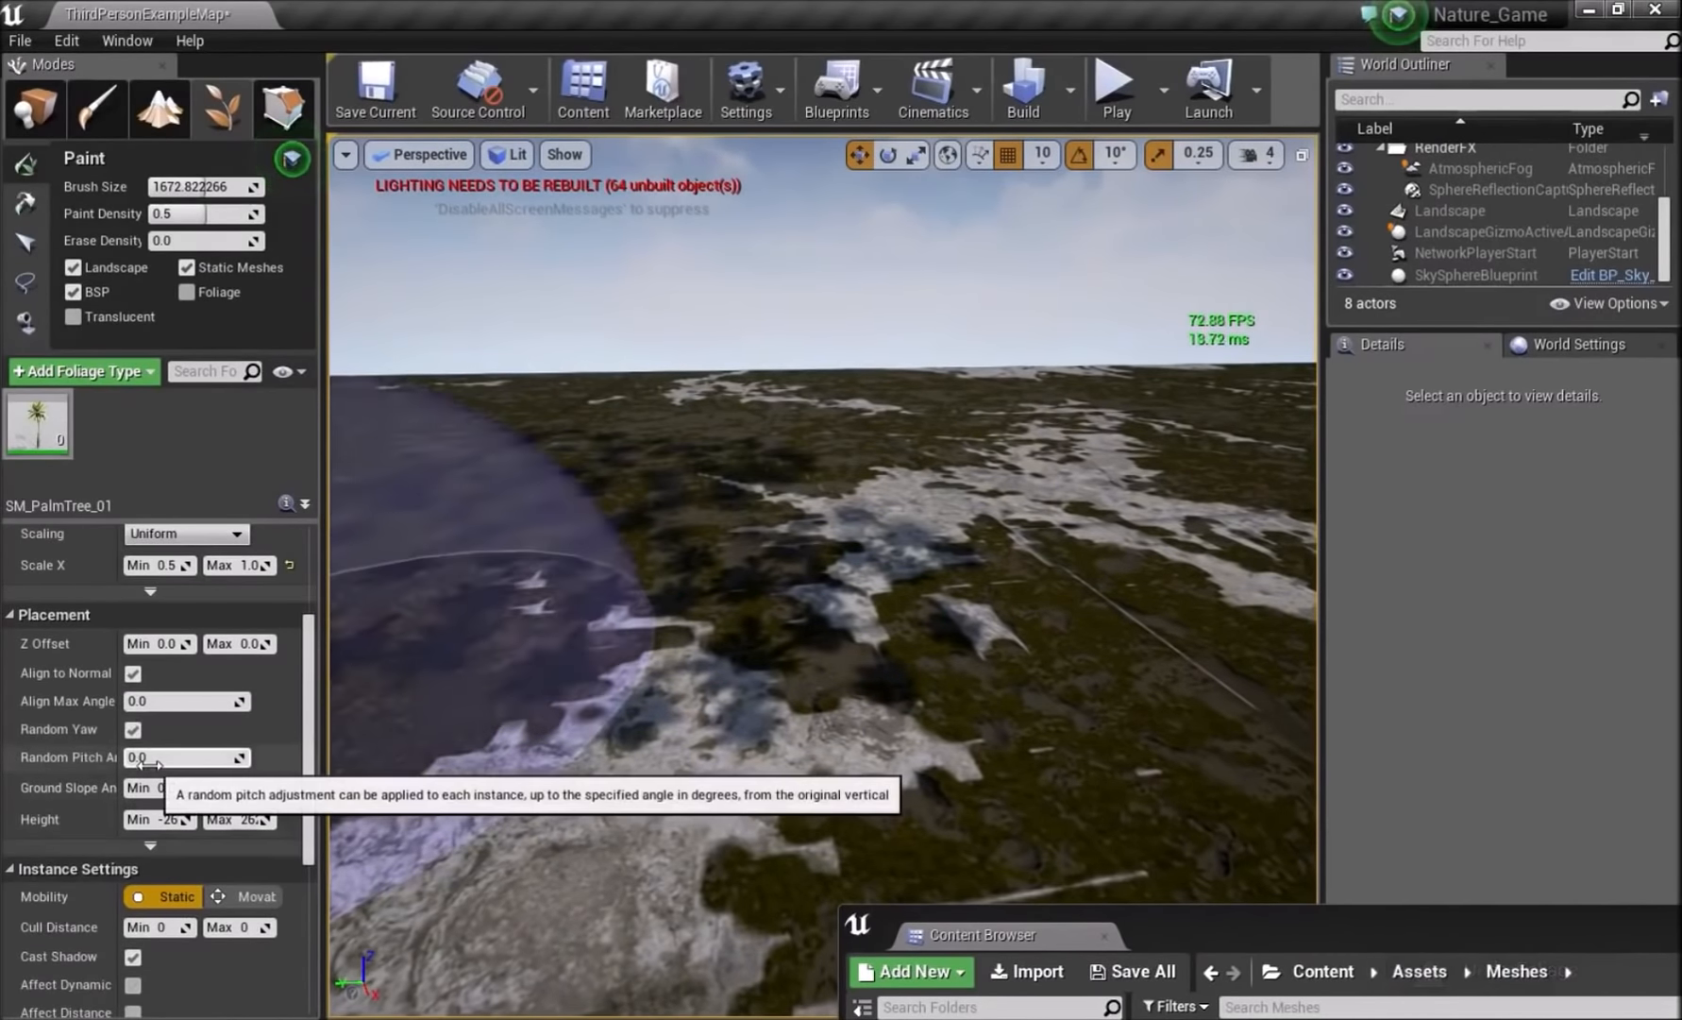
{"action": "left_click", "coordinate": [142, 756]}
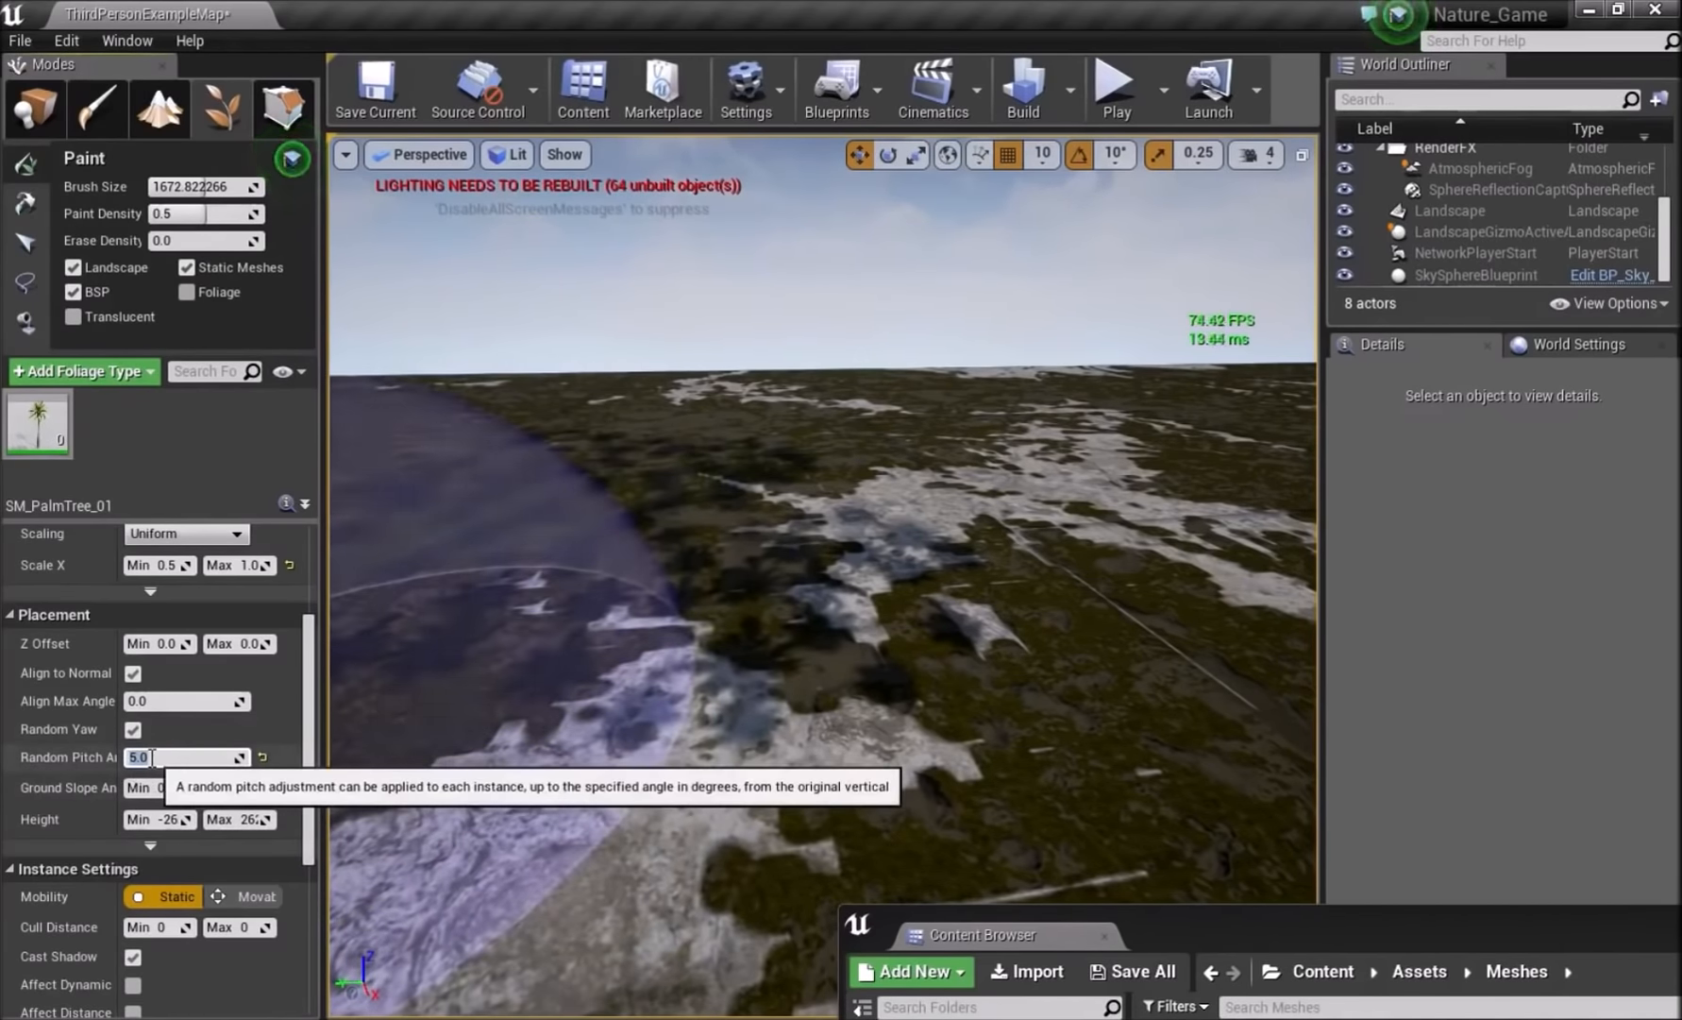
- Paint test palms across the landscape with the 5-degree random pitch and inspect how the trunks lean
{"action": "mouse_move", "coordinate": [566, 670]}
{"action": "left_mouse_down"}
{"action": "mouse_move", "coordinate": [981, 595]}
{"action": "mouse_move", "coordinate": [646, 750]}
{"action": "left_mouse_up"}
{"action": "mouse_move", "coordinate": [646, 751]}
{"action": "right_mouse_down"}
{"action": "mouse_move", "coordinate": [717, 831]}
{"action": "mouse_move", "coordinate": [773, 706]}
{"action": "right_mouse_up"}
{"action": "left_click_drag", "start_coordinate": [773, 707], "coordinate": [982, 491]}
{"action": "right_click_drag", "start_coordinate": [930, 727], "coordinate": [826, 601]}
{"action": "left_click_drag", "start_coordinate": [826, 601], "coordinate": [733, 711]}
{"action": "key", "text": "w"}
{"action": "right_click_drag", "start_coordinate": [734, 711], "coordinate": [930, 548]}
{"action": "key", "text": "s"}
{"action": "right_click_drag", "start_coordinate": [821, 528], "coordinate": [830, 656]}
{"action": "right_click_drag", "start_coordinate": [583, 698], "coordinate": [583, 675]}
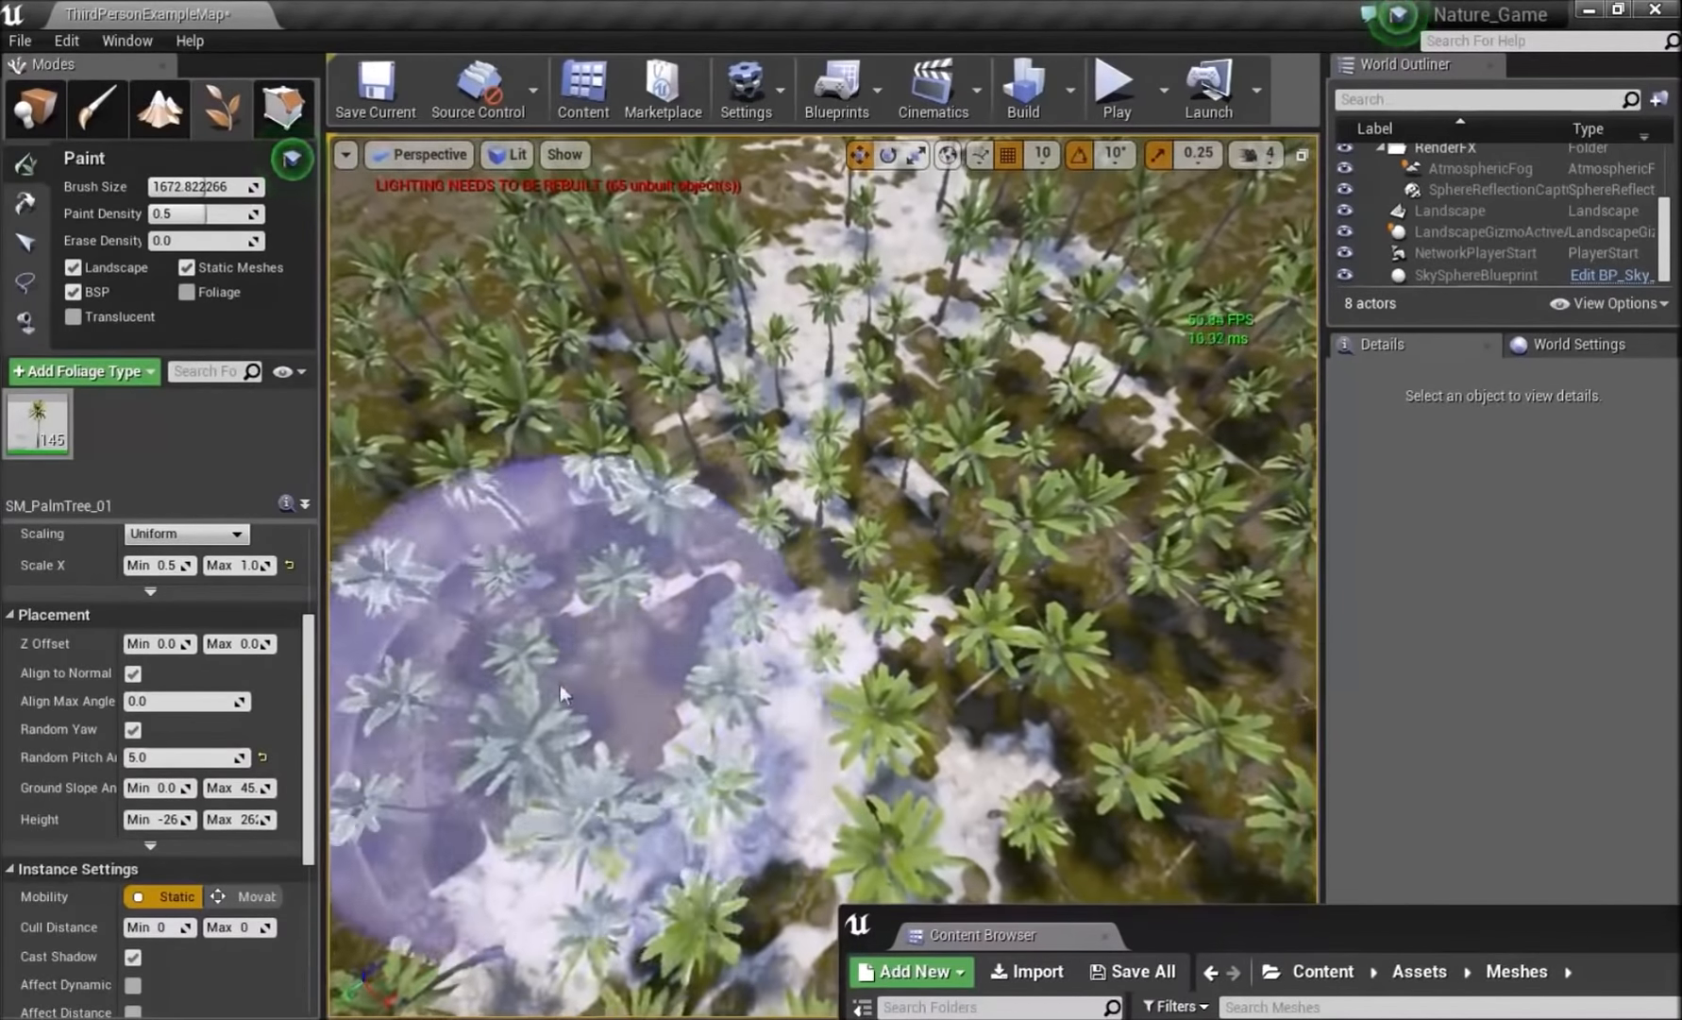
{"action": "key", "text": "w"}
{"action": "mouse_move", "coordinate": [989, 670]}
{"action": "right_mouse_down"}
{"action": "mouse_move", "coordinate": [1109, 661]}
{"action": "mouse_move", "coordinate": [849, 499]}
{"action": "mouse_move", "coordinate": [930, 472]}
{"action": "mouse_move", "coordinate": [991, 479]}
{"action": "mouse_move", "coordinate": [1039, 595]}
{"action": "mouse_move", "coordinate": [1043, 491]}
{"action": "right_mouse_up"}
{"action": "mouse_move", "coordinate": [1246, 453]}
{"action": "left_mouse_down"}
{"action": "mouse_move", "coordinate": [699, 382]}
{"action": "mouse_move", "coordinate": [944, 368]}
{"action": "left_mouse_up"}
- Undo the palms painted to test the random pitch and examine the foliage type's instance settings
{"action": "key", "text": "ctrl+z"}
{"action": "key", "text": "ctrl+z"}
{"action": "key", "text": "ctrl+z"}
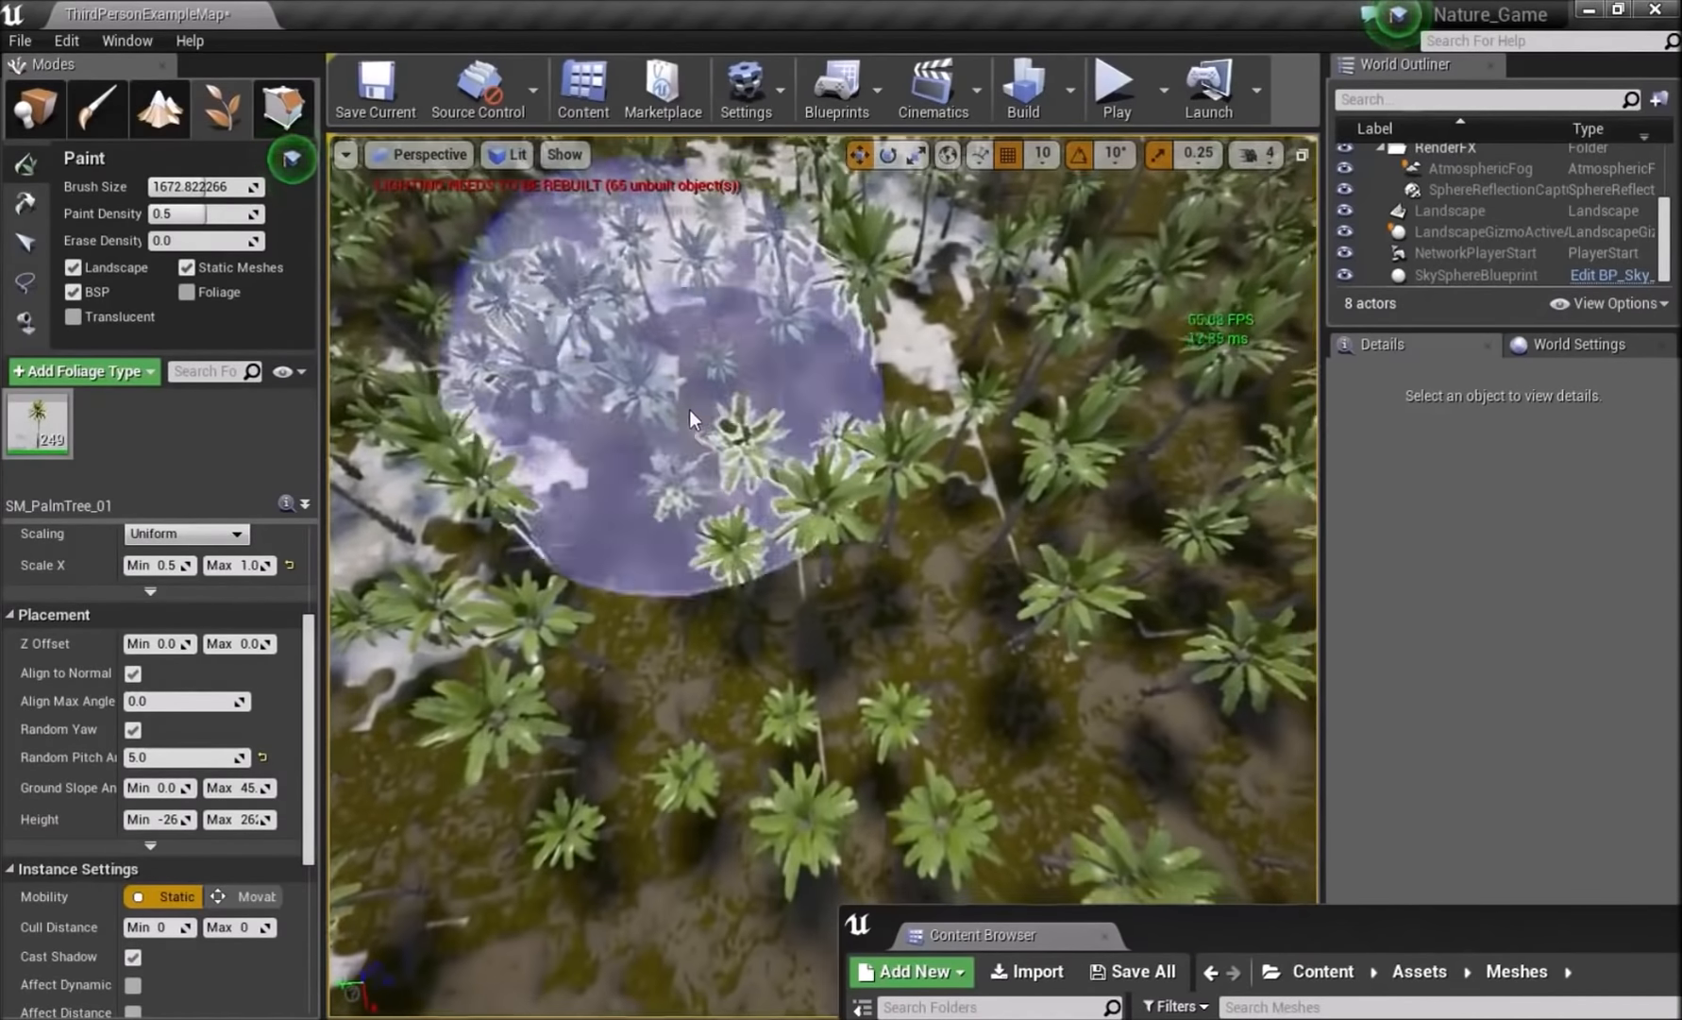
{"action": "right_click_drag", "start_coordinate": [719, 394], "coordinate": [671, 349]}
{"action": "scroll", "coordinate": [141, 817], "scroll_direction": "down", "scroll_amount": 5}
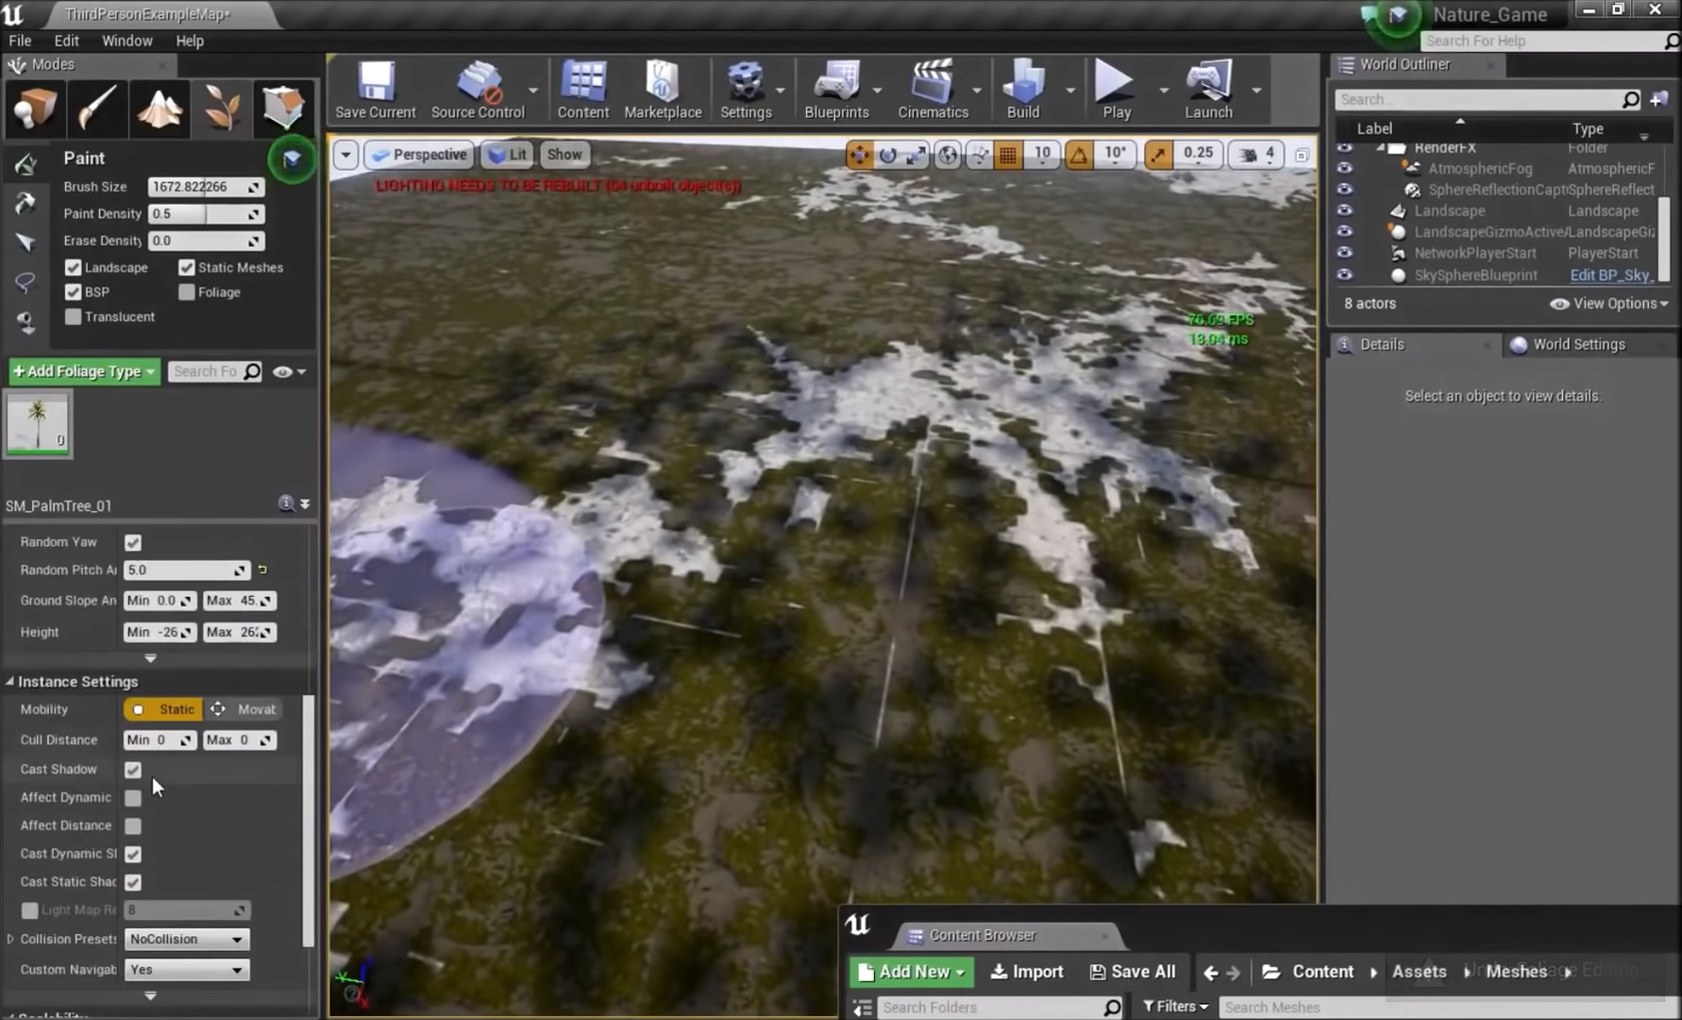
- Paint palm trees across the whole landscape, filling the bare areas with overlapping brush strokes
{"action": "mouse_move", "coordinate": [1075, 372]}
{"action": "left_mouse_down"}
{"action": "mouse_move", "coordinate": [469, 563]}
{"action": "mouse_move", "coordinate": [1067, 321]}
{"action": "mouse_move", "coordinate": [1051, 492]}
{"action": "left_mouse_up"}
{"action": "mouse_move", "coordinate": [1051, 492]}
{"action": "right_mouse_down"}
{"action": "mouse_move", "coordinate": [850, 585]}
{"action": "mouse_move", "coordinate": [783, 519]}
{"action": "right_mouse_up"}
{"action": "mouse_move", "coordinate": [784, 519]}
{"action": "left_mouse_down"}
{"action": "mouse_move", "coordinate": [529, 567]}
{"action": "mouse_move", "coordinate": [1034, 314]}
{"action": "left_mouse_up"}
{"action": "right_click_drag", "start_coordinate": [1034, 315], "coordinate": [1114, 189]}
{"action": "mouse_move", "coordinate": [1033, 314]}
{"action": "left_mouse_down"}
{"action": "mouse_move", "coordinate": [1039, 283]}
{"action": "mouse_move", "coordinate": [1138, 271]}
{"action": "left_mouse_up"}
{"action": "mouse_move", "coordinate": [1138, 272]}
{"action": "right_mouse_down"}
{"action": "mouse_move", "coordinate": [1161, 406]}
{"action": "mouse_move", "coordinate": [1228, 283]}
{"action": "right_mouse_up"}
{"action": "left_click_drag", "start_coordinate": [901, 588], "coordinate": [595, 401]}
{"action": "mouse_move", "coordinate": [1067, 585]}
{"action": "left_mouse_down"}
{"action": "mouse_move", "coordinate": [1210, 782]}
{"action": "mouse_move", "coordinate": [1236, 472]}
{"action": "mouse_move", "coordinate": [1157, 366]}
{"action": "left_mouse_up"}
{"action": "right_click_drag", "start_coordinate": [1157, 366], "coordinate": [1369, 375]}
{"action": "mouse_move", "coordinate": [954, 623]}
{"action": "left_mouse_down"}
{"action": "mouse_move", "coordinate": [1145, 488]}
{"action": "mouse_move", "coordinate": [755, 373]}
{"action": "mouse_move", "coordinate": [761, 428]}
{"action": "left_mouse_up"}
{"action": "mouse_move", "coordinate": [788, 369]}
{"action": "left_mouse_down"}
{"action": "mouse_move", "coordinate": [1027, 382]}
{"action": "mouse_move", "coordinate": [1104, 363]}
{"action": "left_mouse_up"}
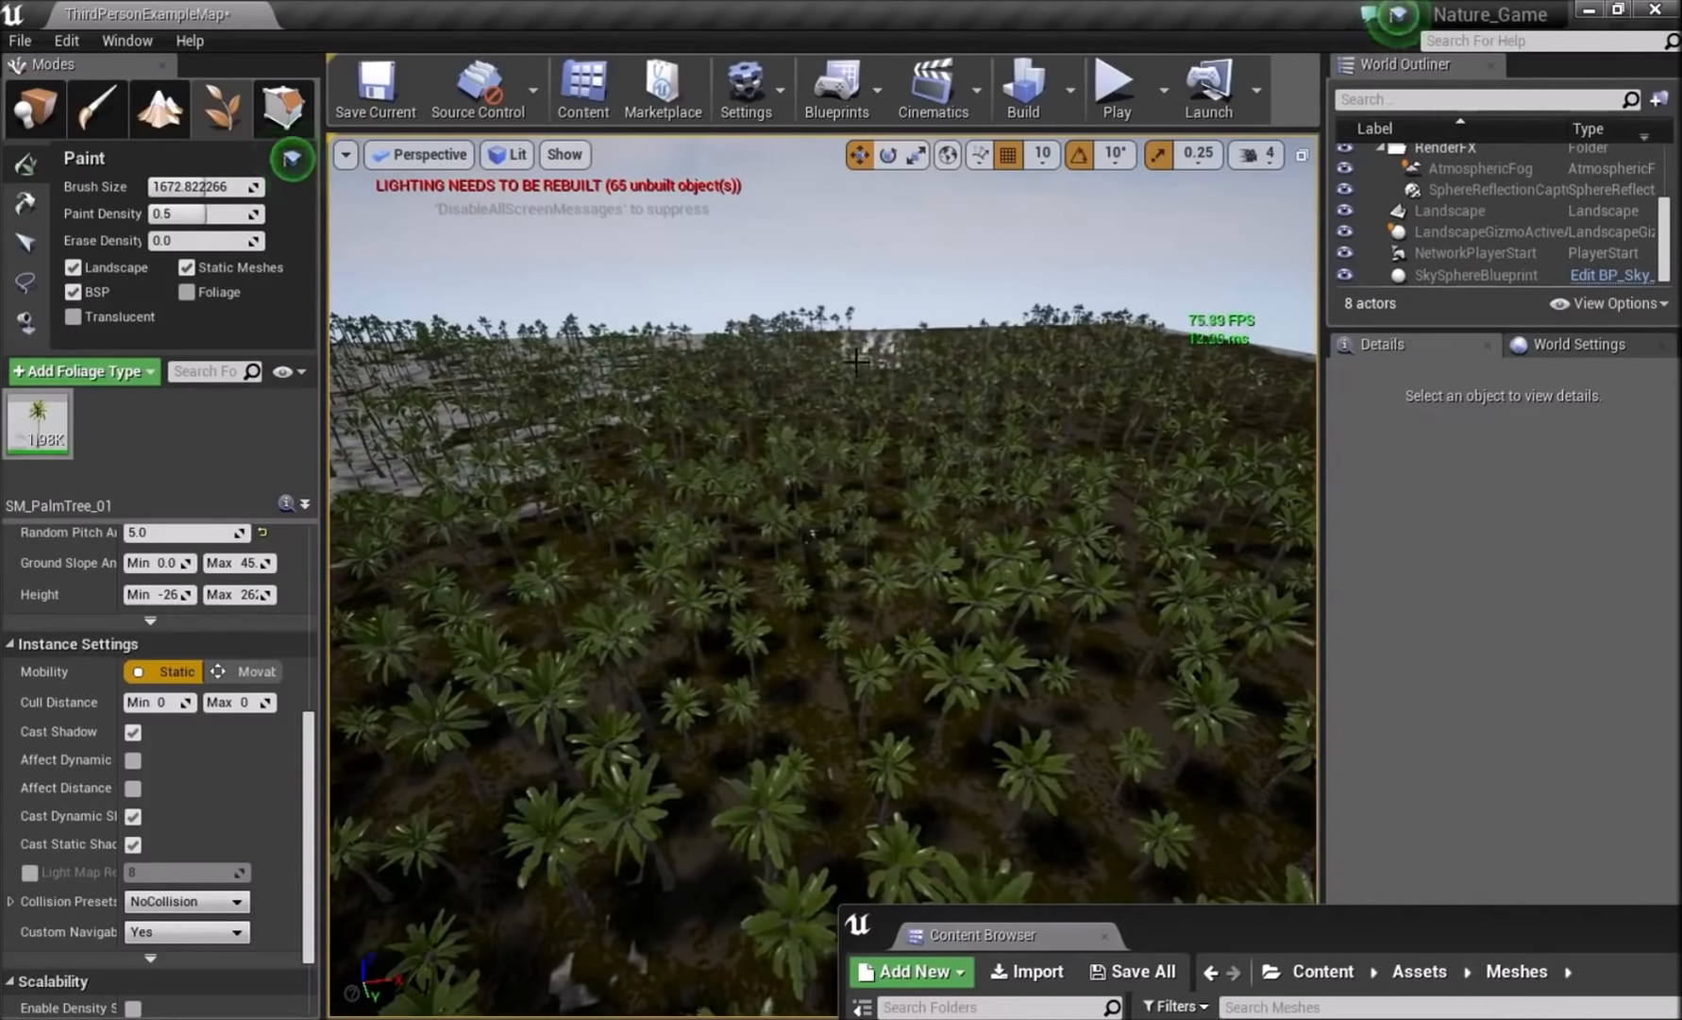
{"action": "right_click_drag", "start_coordinate": [812, 536], "coordinate": [953, 660]}
{"action": "mouse_move", "coordinate": [807, 378]}
{"action": "left_mouse_down"}
{"action": "mouse_move", "coordinate": [585, 699]}
{"action": "mouse_move", "coordinate": [770, 804]}
{"action": "left_mouse_up"}
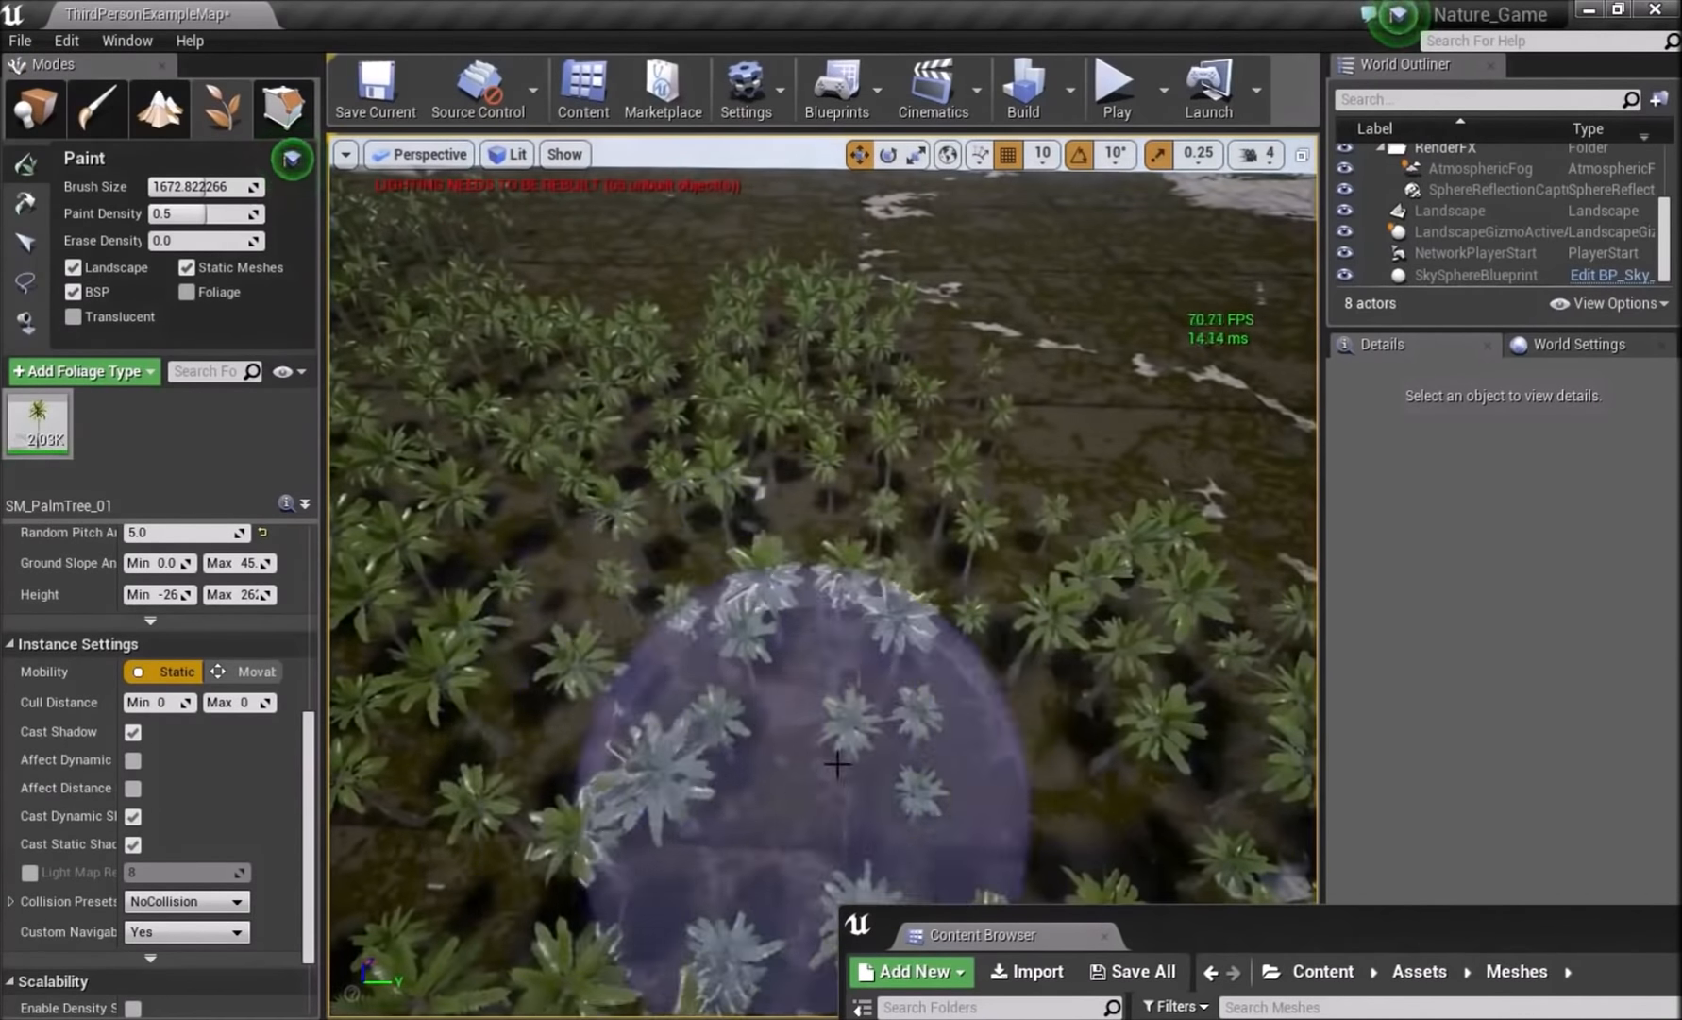
{"action": "right_click_drag", "start_coordinate": [770, 805], "coordinate": [972, 737]}
{"action": "right_click_drag", "start_coordinate": [676, 566], "coordinate": [727, 397]}
{"action": "mouse_move", "coordinate": [703, 496]}
{"action": "left_mouse_down"}
{"action": "mouse_move", "coordinate": [789, 496]}
{"action": "mouse_move", "coordinate": [762, 439]}
{"action": "mouse_move", "coordinate": [1216, 453]}
{"action": "left_mouse_up"}
{"action": "mouse_move", "coordinate": [463, 515]}
{"action": "left_mouse_down"}
{"action": "mouse_move", "coordinate": [365, 622]}
{"action": "mouse_move", "coordinate": [685, 637]}
{"action": "left_mouse_up"}
{"action": "right_click_drag", "start_coordinate": [951, 608], "coordinate": [679, 604]}
{"action": "left_click_drag", "start_coordinate": [564, 485], "coordinate": [582, 492]}
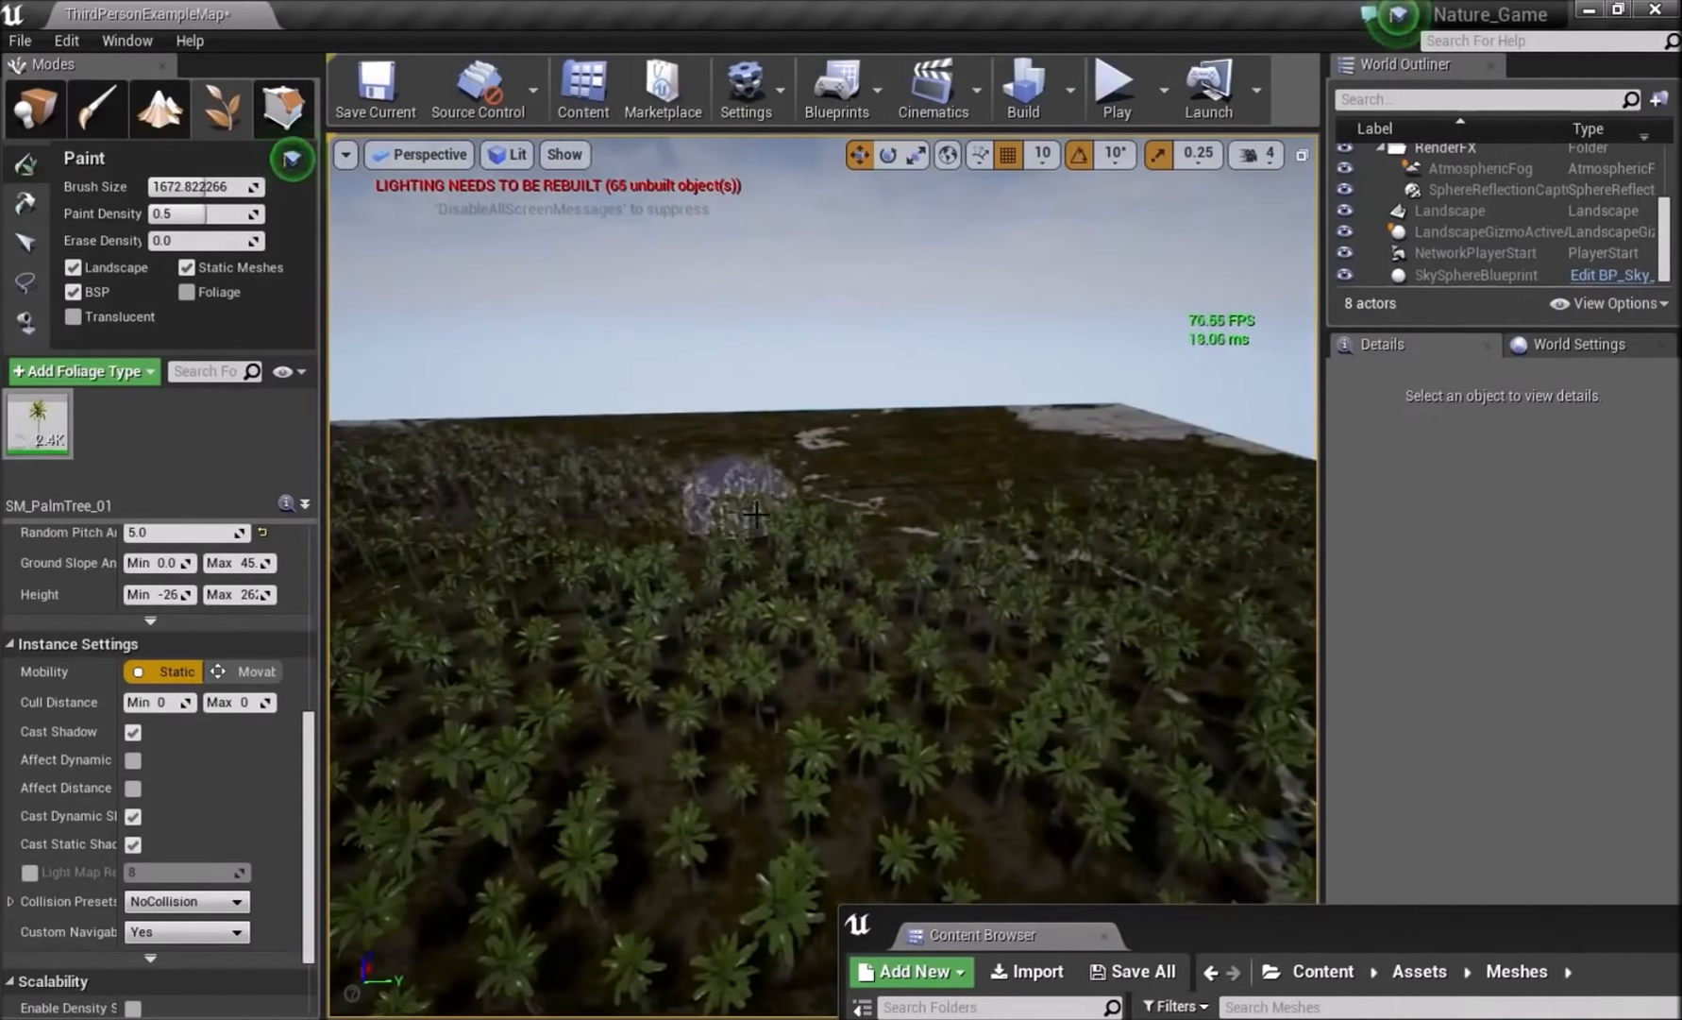
{"action": "right_click_drag", "start_coordinate": [583, 492], "coordinate": [350, 453]}
{"action": "left_click_drag", "start_coordinate": [580, 541], "coordinate": [1133, 545]}
{"action": "left_click_drag", "start_coordinate": [970, 496], "coordinate": [1155, 566]}
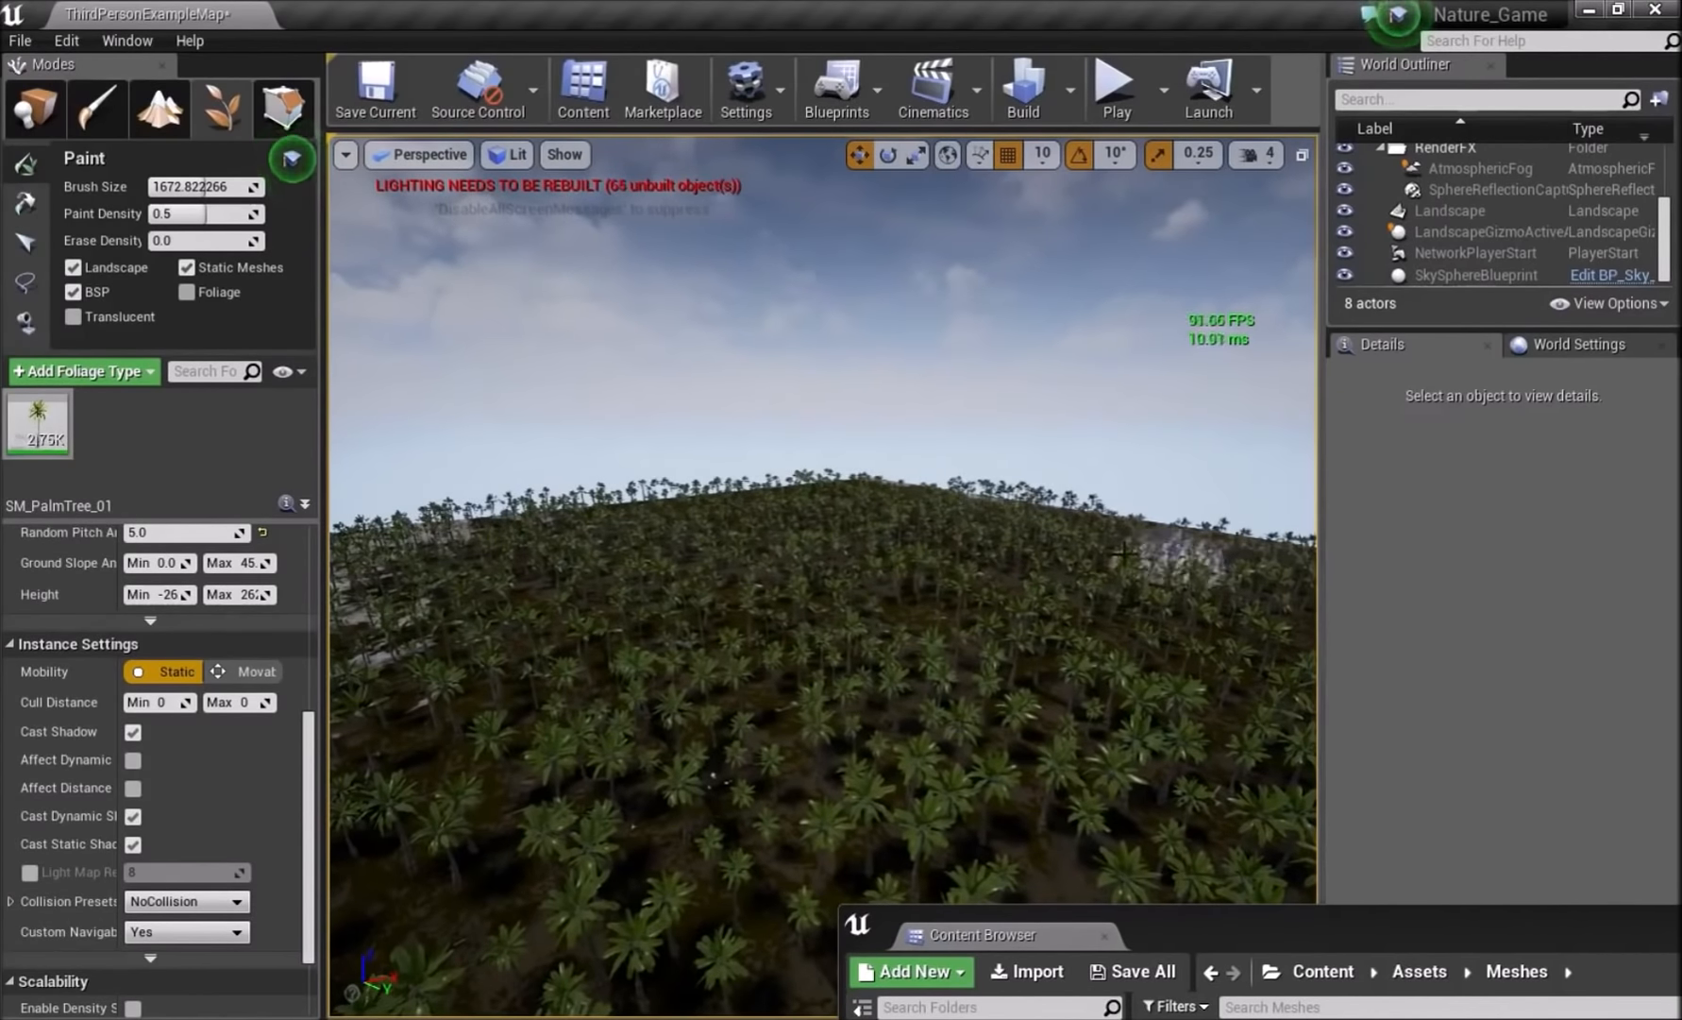
{"action": "right_click_drag", "start_coordinate": [852, 486], "coordinate": [1086, 491]}
{"action": "mouse_move", "coordinate": [852, 486]}
{"action": "left_mouse_down"}
{"action": "mouse_move", "coordinate": [1033, 572]}
{"action": "mouse_move", "coordinate": [675, 625]}
{"action": "left_mouse_up"}
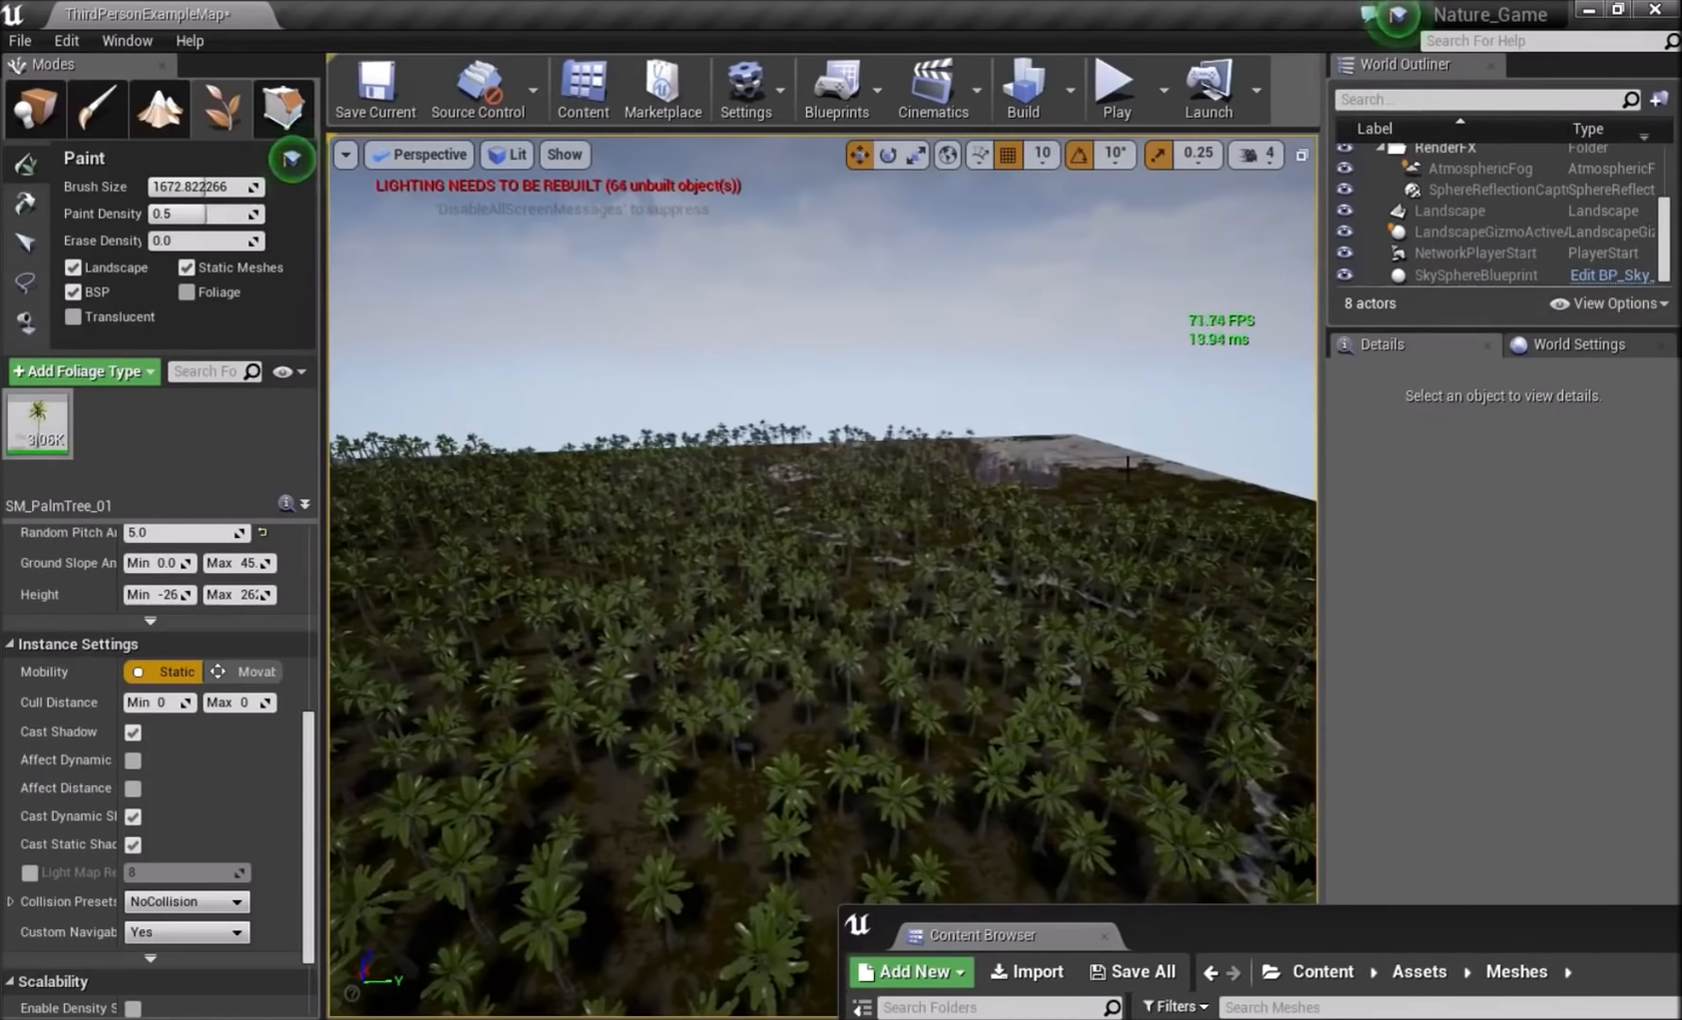
{"action": "mouse_move", "coordinate": [864, 794]}
{"action": "right_mouse_down"}
{"action": "mouse_move", "coordinate": [605, 850]}
{"action": "mouse_move", "coordinate": [491, 925]}
{"action": "right_mouse_up"}
{"action": "left_click_drag", "start_coordinate": [1107, 511], "coordinate": [569, 564]}
{"action": "right_click_drag", "start_coordinate": [569, 564], "coordinate": [850, 397]}
{"action": "left_click", "coordinate": [886, 494]}
- Switch to Place mode and play-test the level, running the character through the palm forest to check the trunks' collision
{"action": "mouse_move", "coordinate": [886, 493]}
{"action": "right_mouse_down"}
{"action": "mouse_move", "coordinate": [1086, 490]}
{"action": "mouse_move", "coordinate": [944, 604]}
{"action": "mouse_move", "coordinate": [1020, 680]}
{"action": "mouse_move", "coordinate": [849, 675]}
{"action": "mouse_move", "coordinate": [802, 557]}
{"action": "mouse_move", "coordinate": [746, 509]}
{"action": "mouse_move", "coordinate": [756, 661]}
{"action": "mouse_move", "coordinate": [774, 510]}
{"action": "mouse_move", "coordinate": [836, 420]}
{"action": "mouse_move", "coordinate": [859, 416]}
{"action": "mouse_move", "coordinate": [737, 434]}
{"action": "mouse_move", "coordinate": [783, 434]}
{"action": "mouse_move", "coordinate": [774, 566]}
{"action": "mouse_move", "coordinate": [789, 510]}
{"action": "mouse_move", "coordinate": [803, 601]}
{"action": "right_mouse_up"}
{"action": "key", "text": "shift+1"}
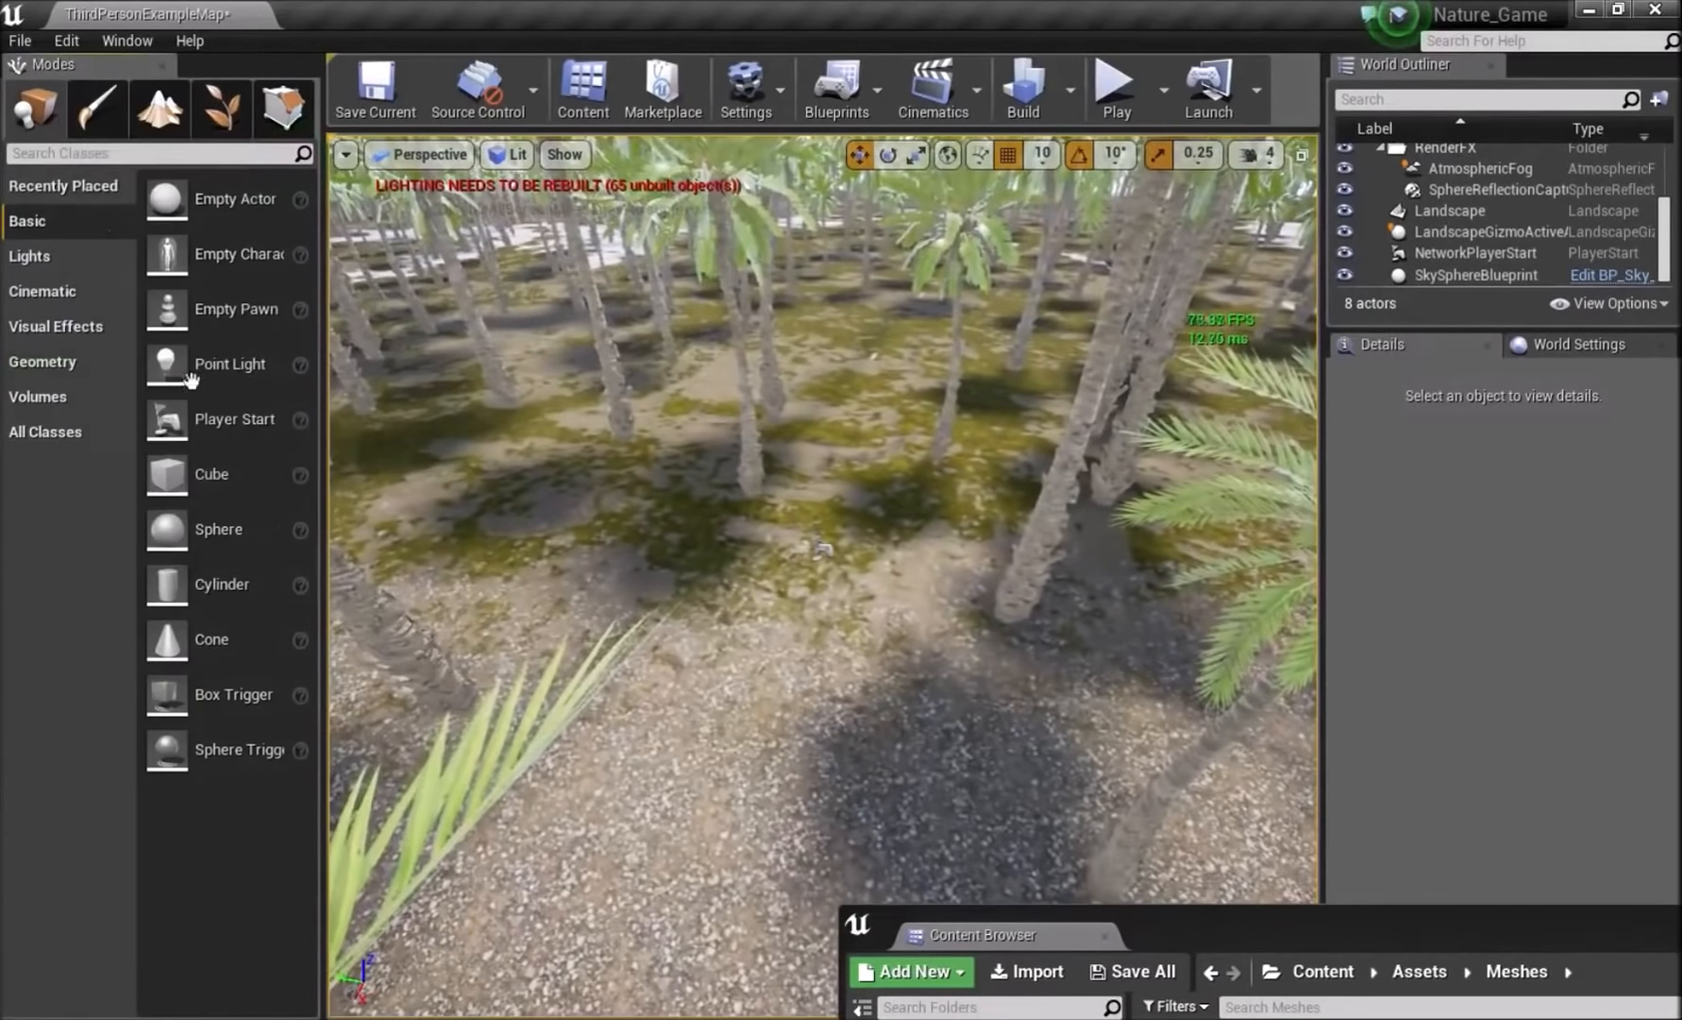
{"action": "left_click", "coordinate": [1119, 89]}
{"action": "key", "text": "w"}
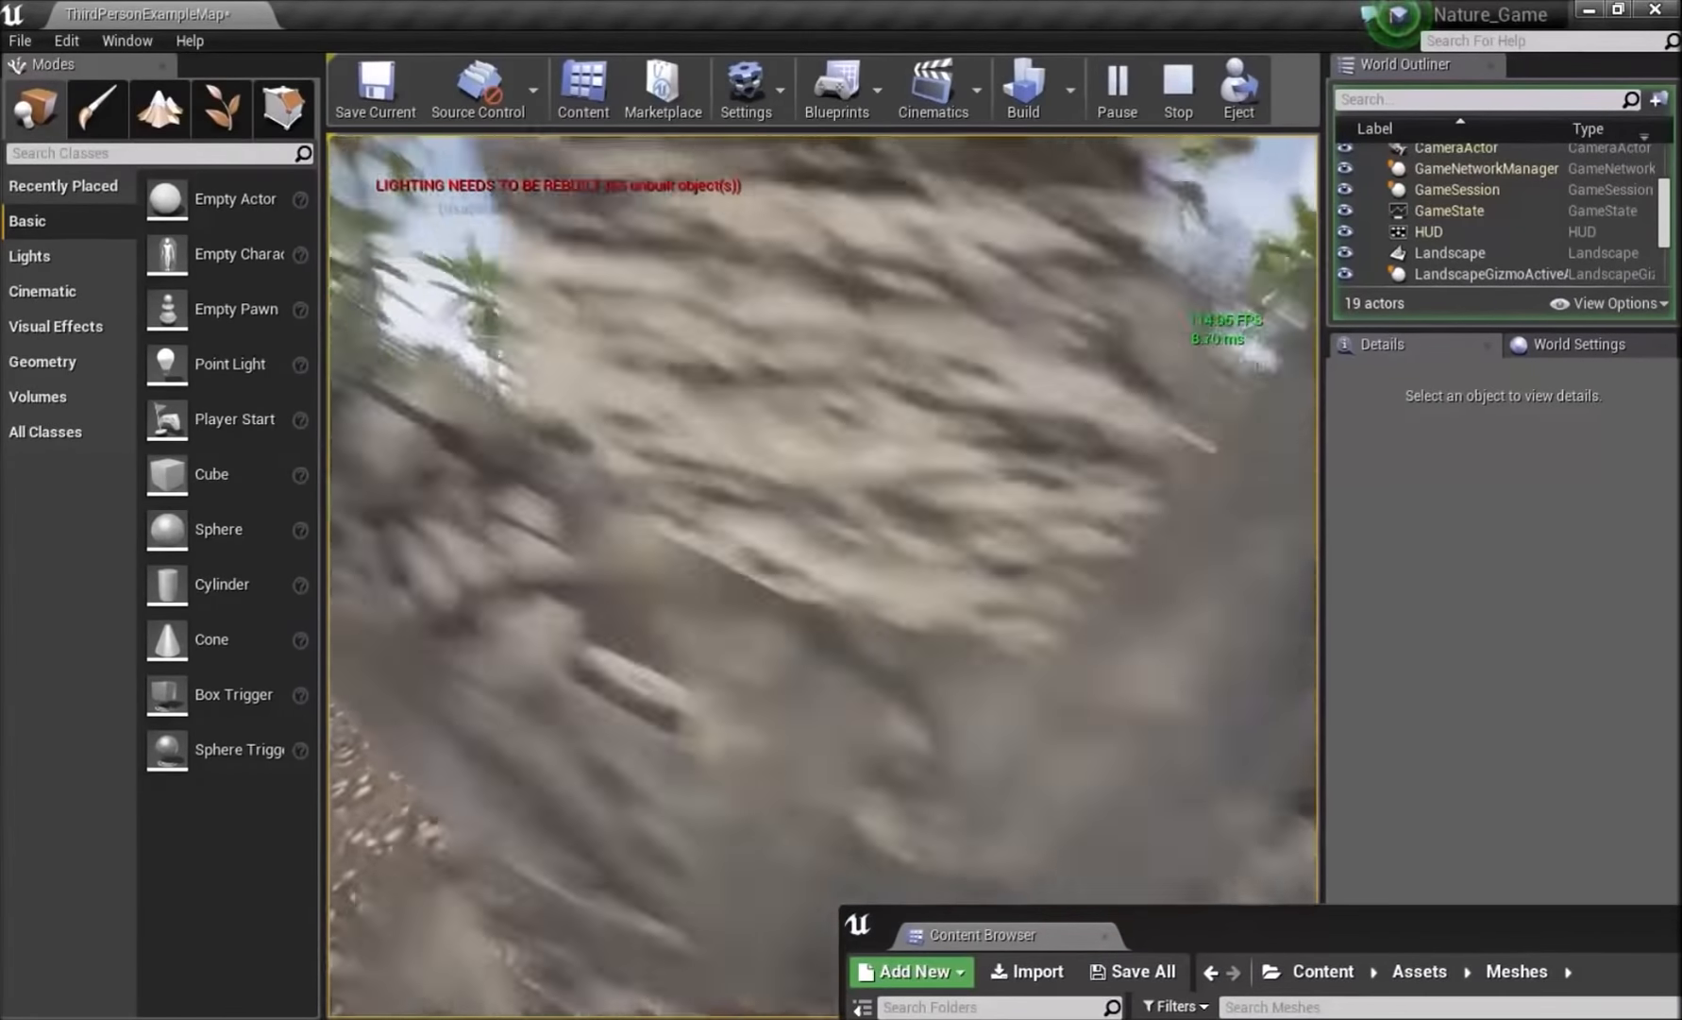
{"action": "key", "text": "Escape"}
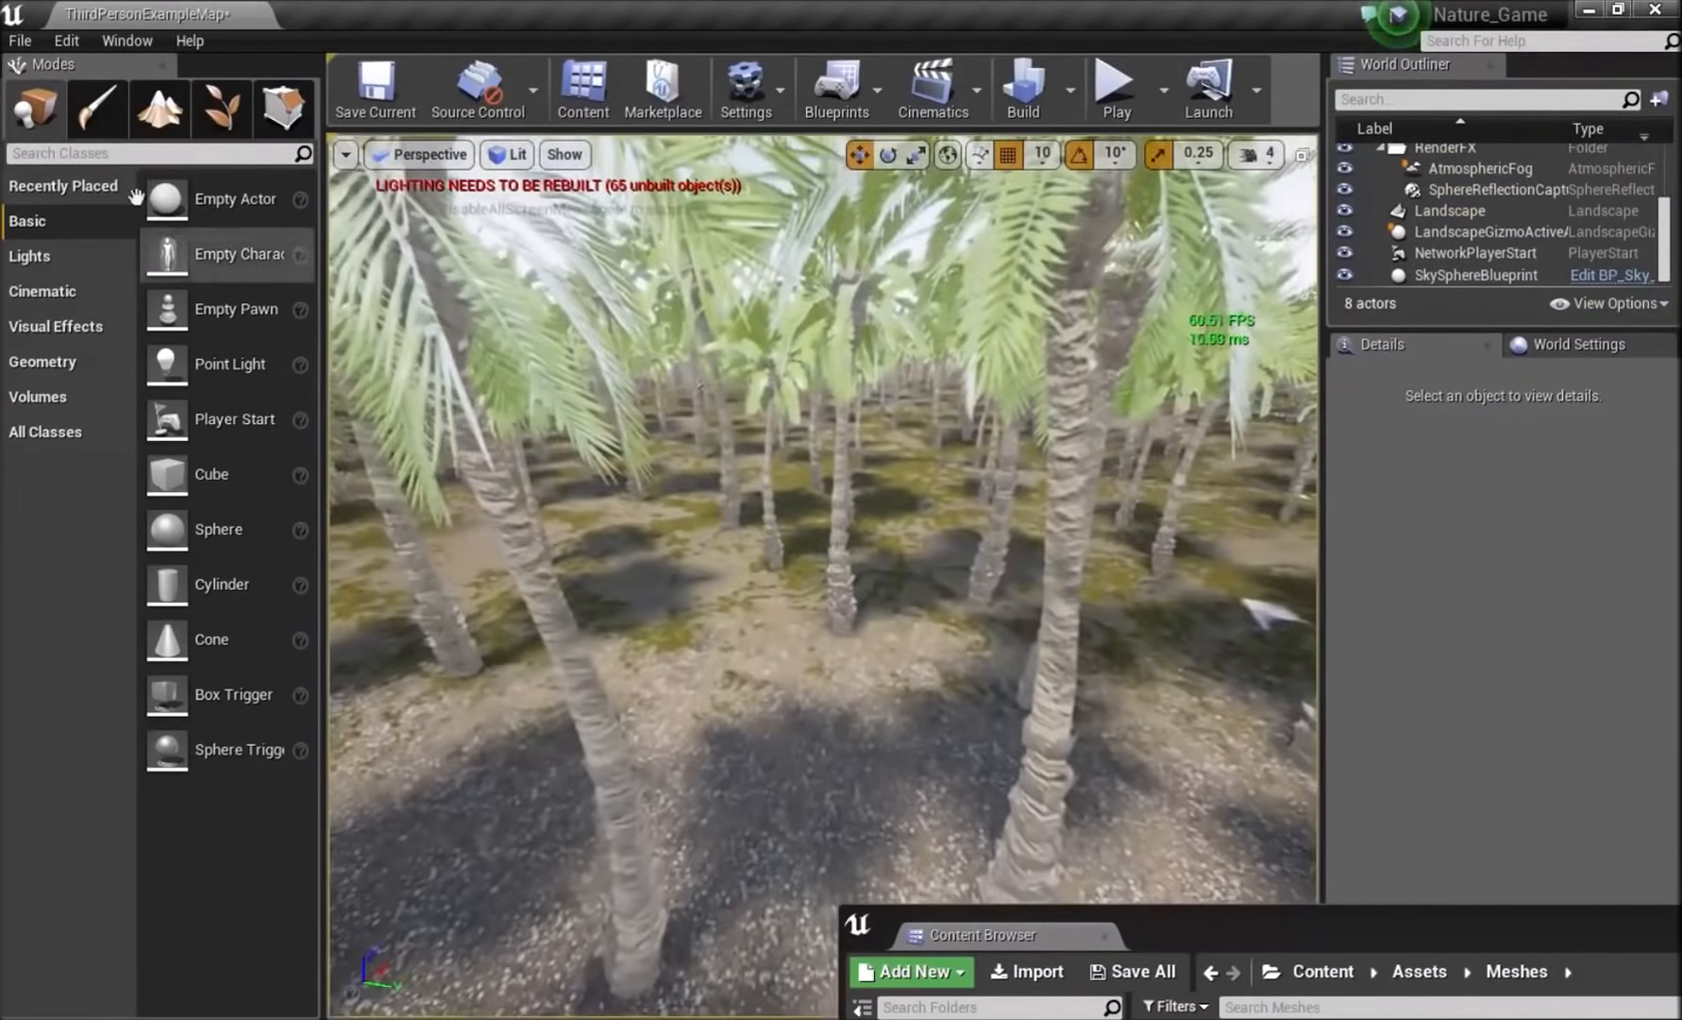
- Set the collision preset of the SM_PalmTree_01 foliage type to BlockAll
{"action": "left_click", "coordinate": [222, 107]}
{"action": "left_click", "coordinate": [45, 436]}
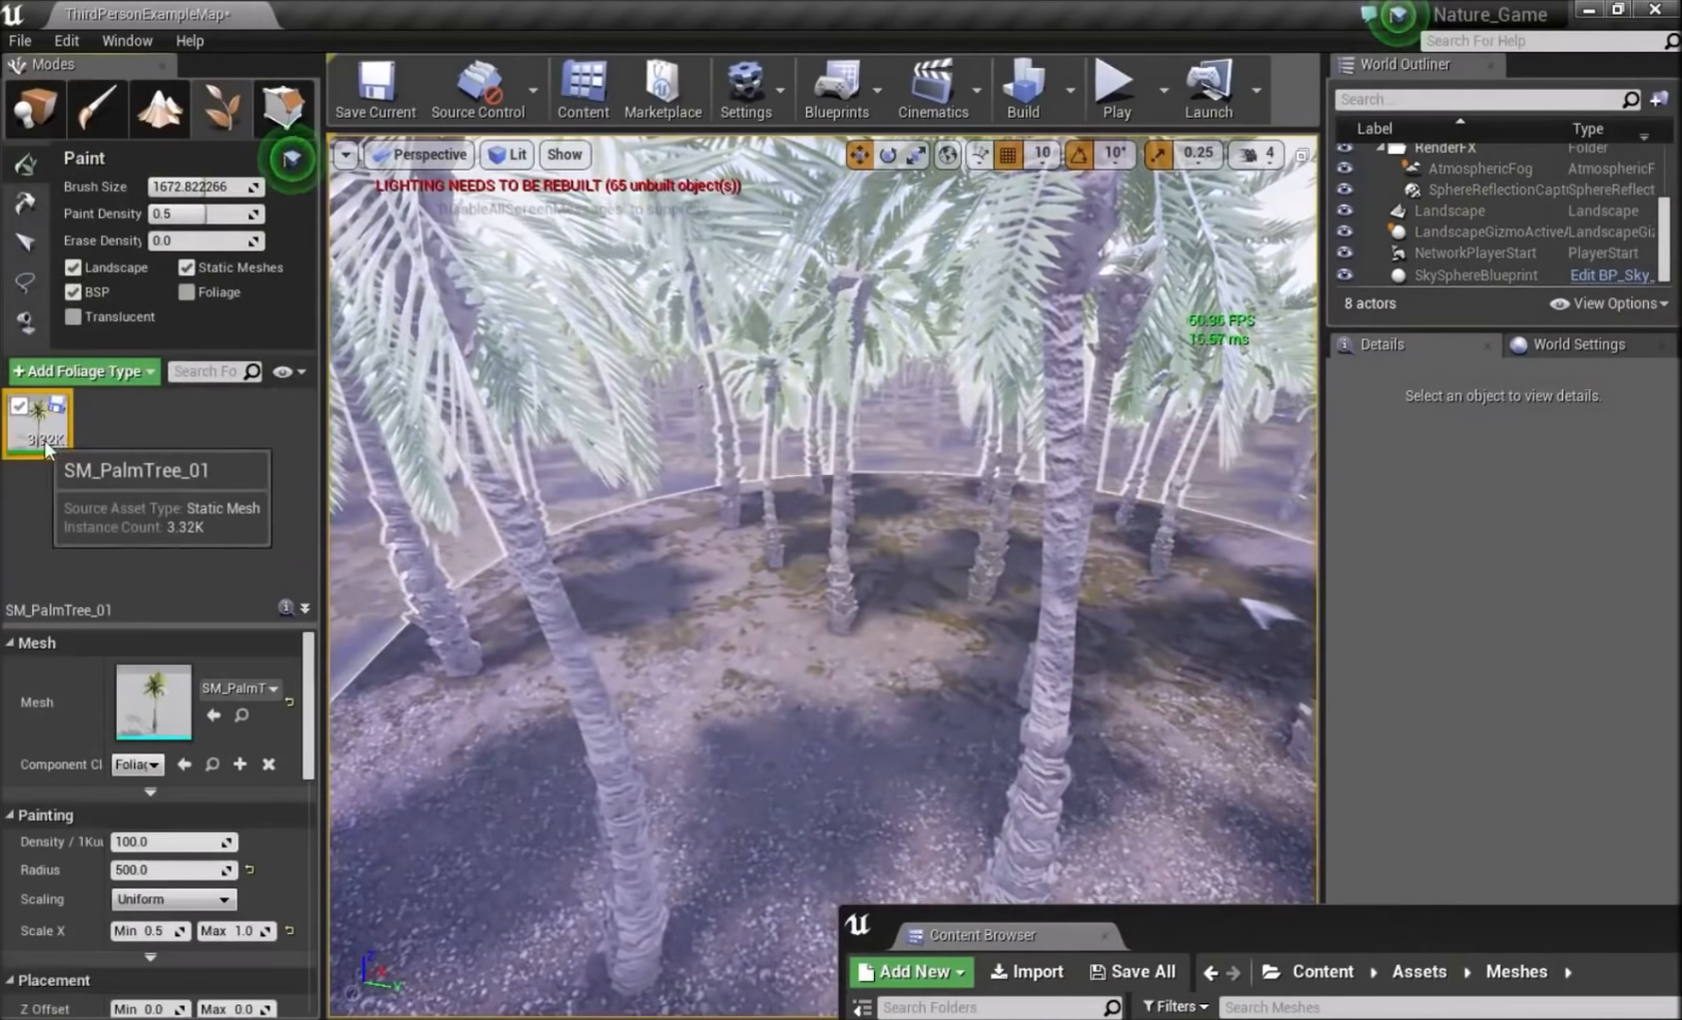
{"action": "scroll", "coordinate": [165, 692], "scroll_direction": "down", "scroll_amount": 2}
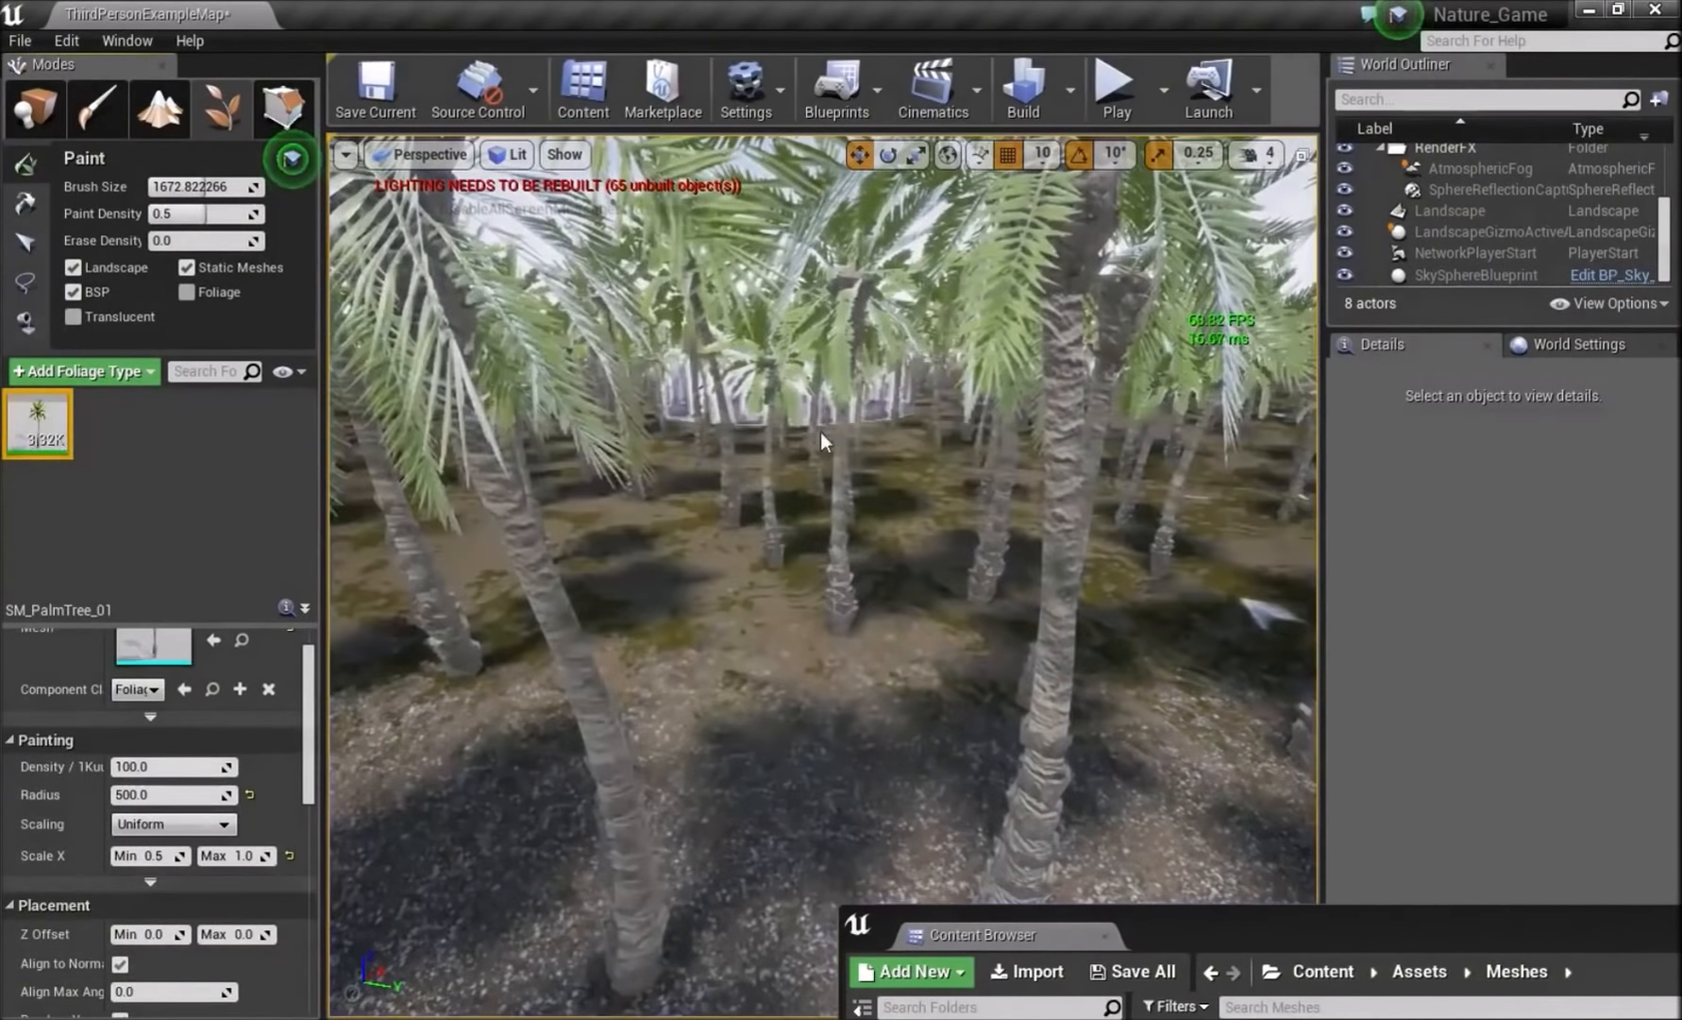
{"action": "mouse_move", "coordinate": [823, 440]}
{"action": "right_mouse_down"}
{"action": "mouse_move", "coordinate": [821, 580]}
{"action": "mouse_move", "coordinate": [849, 443]}
{"action": "mouse_move", "coordinate": [668, 492]}
{"action": "right_mouse_up"}
{"action": "key", "text": "s"}
{"action": "scroll", "coordinate": [118, 788], "scroll_direction": "down", "scroll_amount": 4}
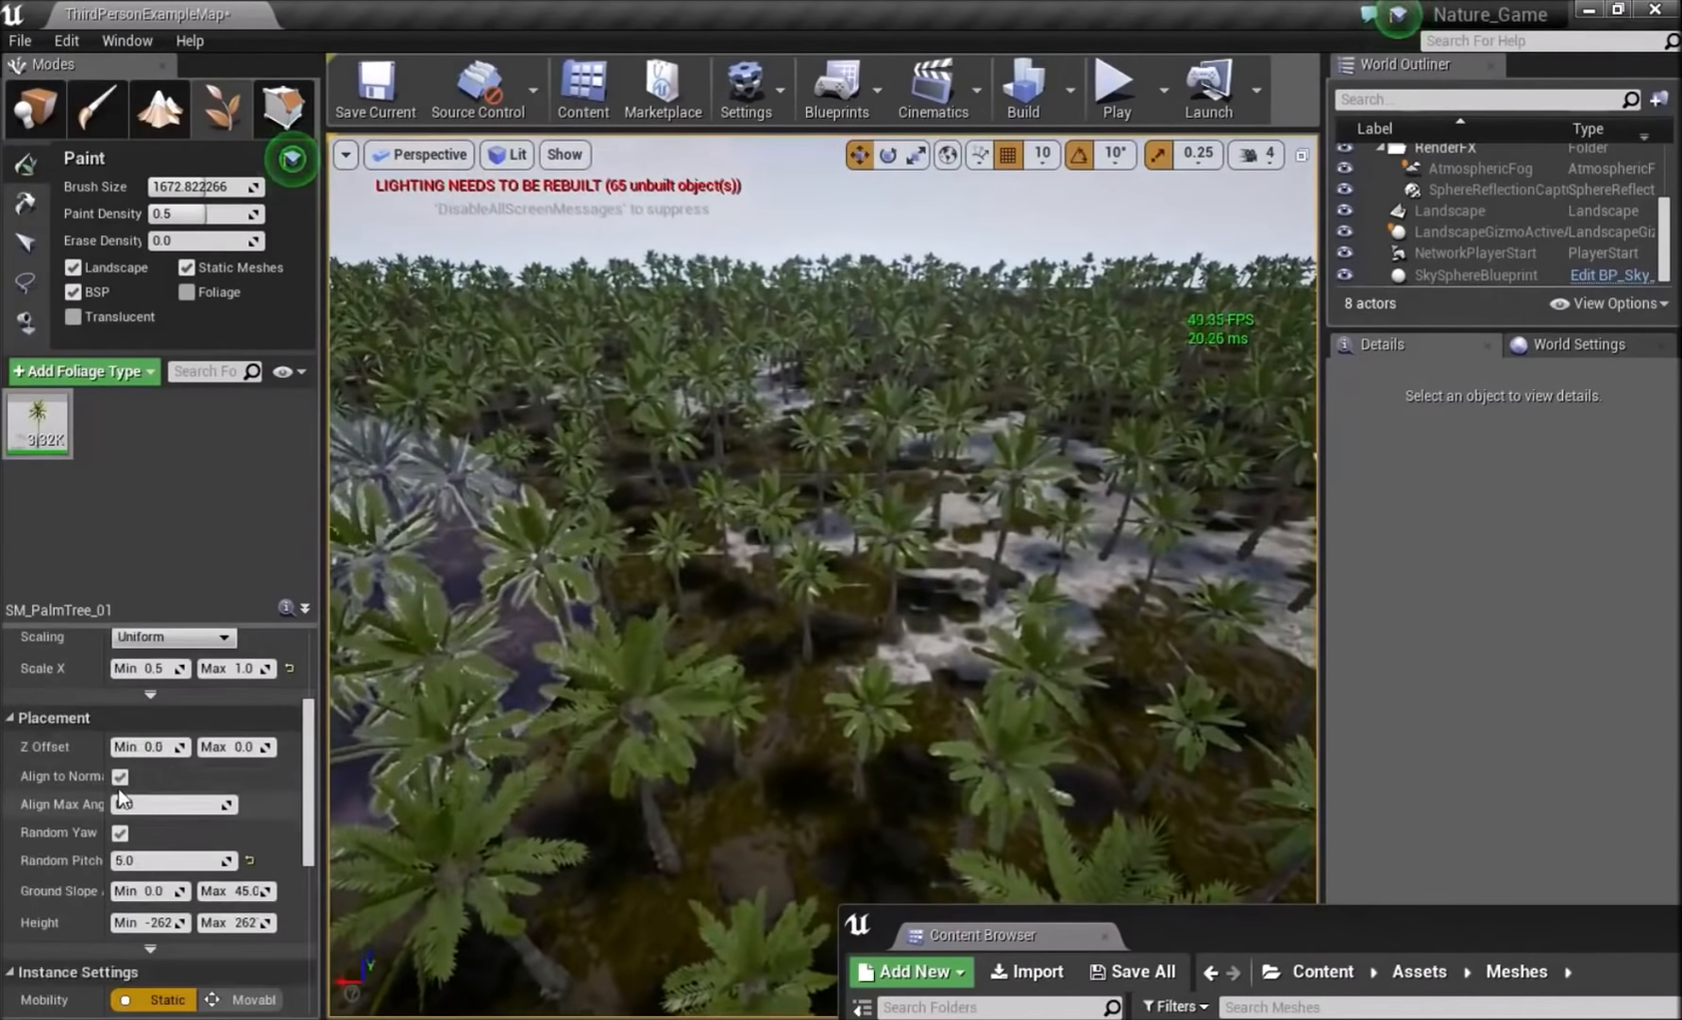
{"action": "scroll", "coordinate": [142, 766], "scroll_direction": "down", "scroll_amount": 6}
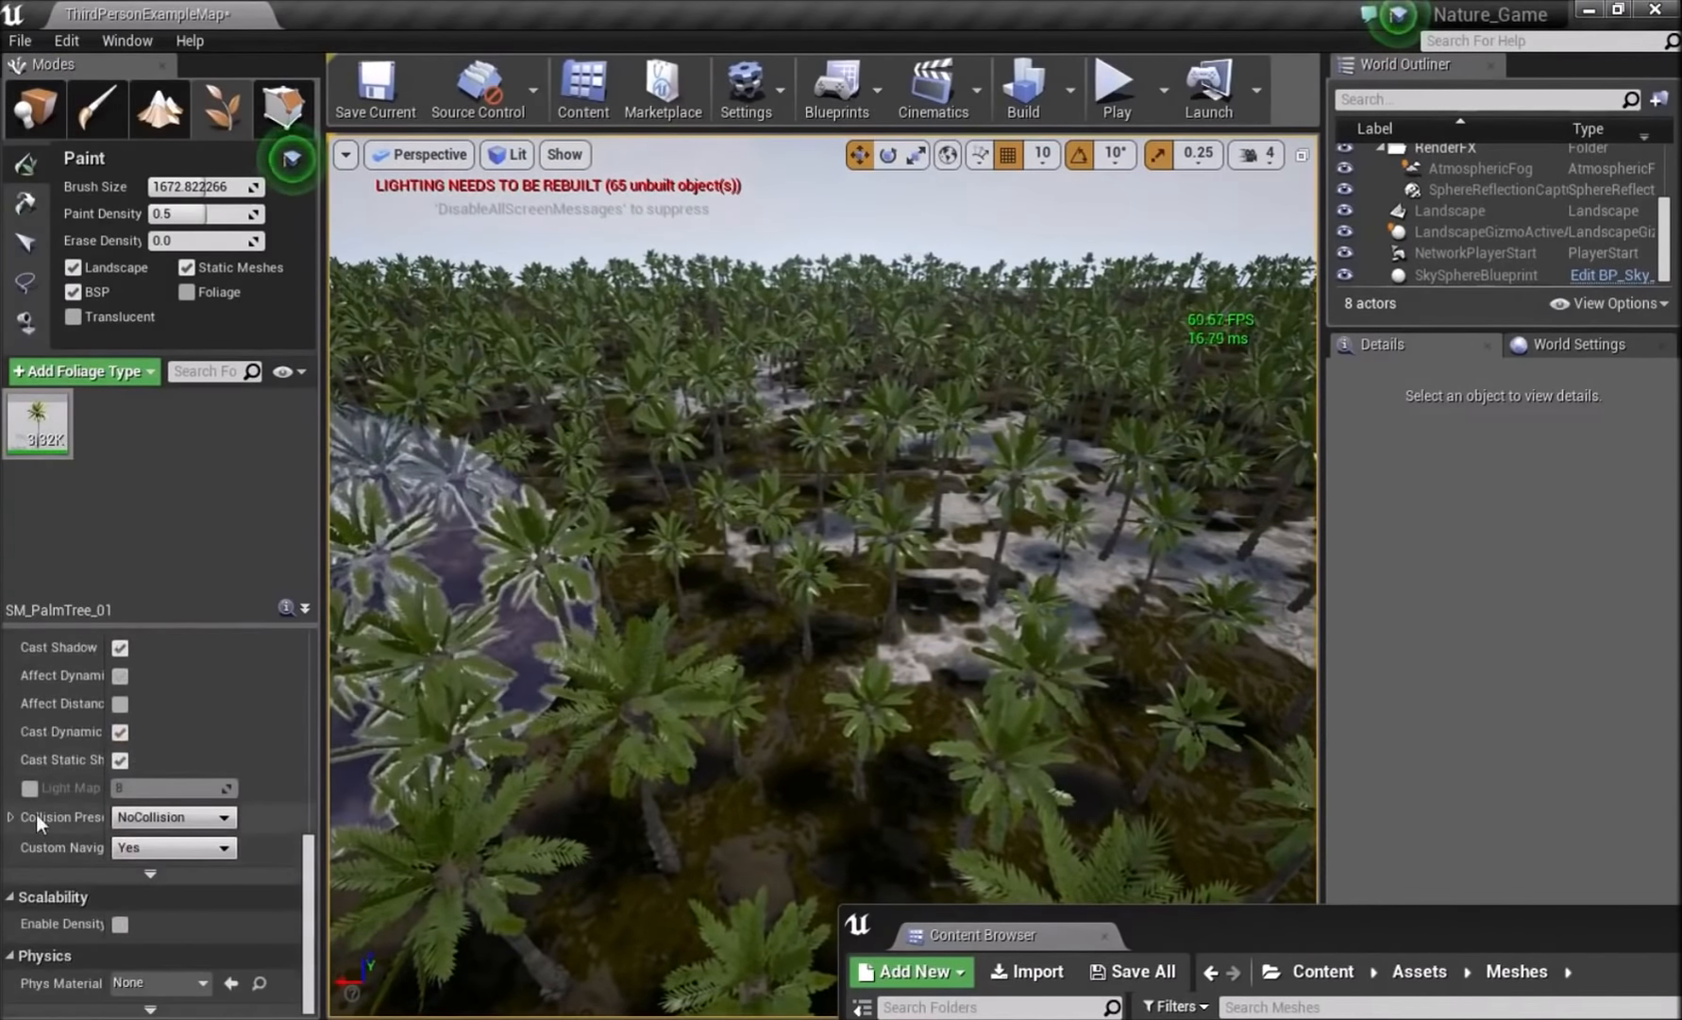
{"action": "left_click", "coordinate": [227, 821]}
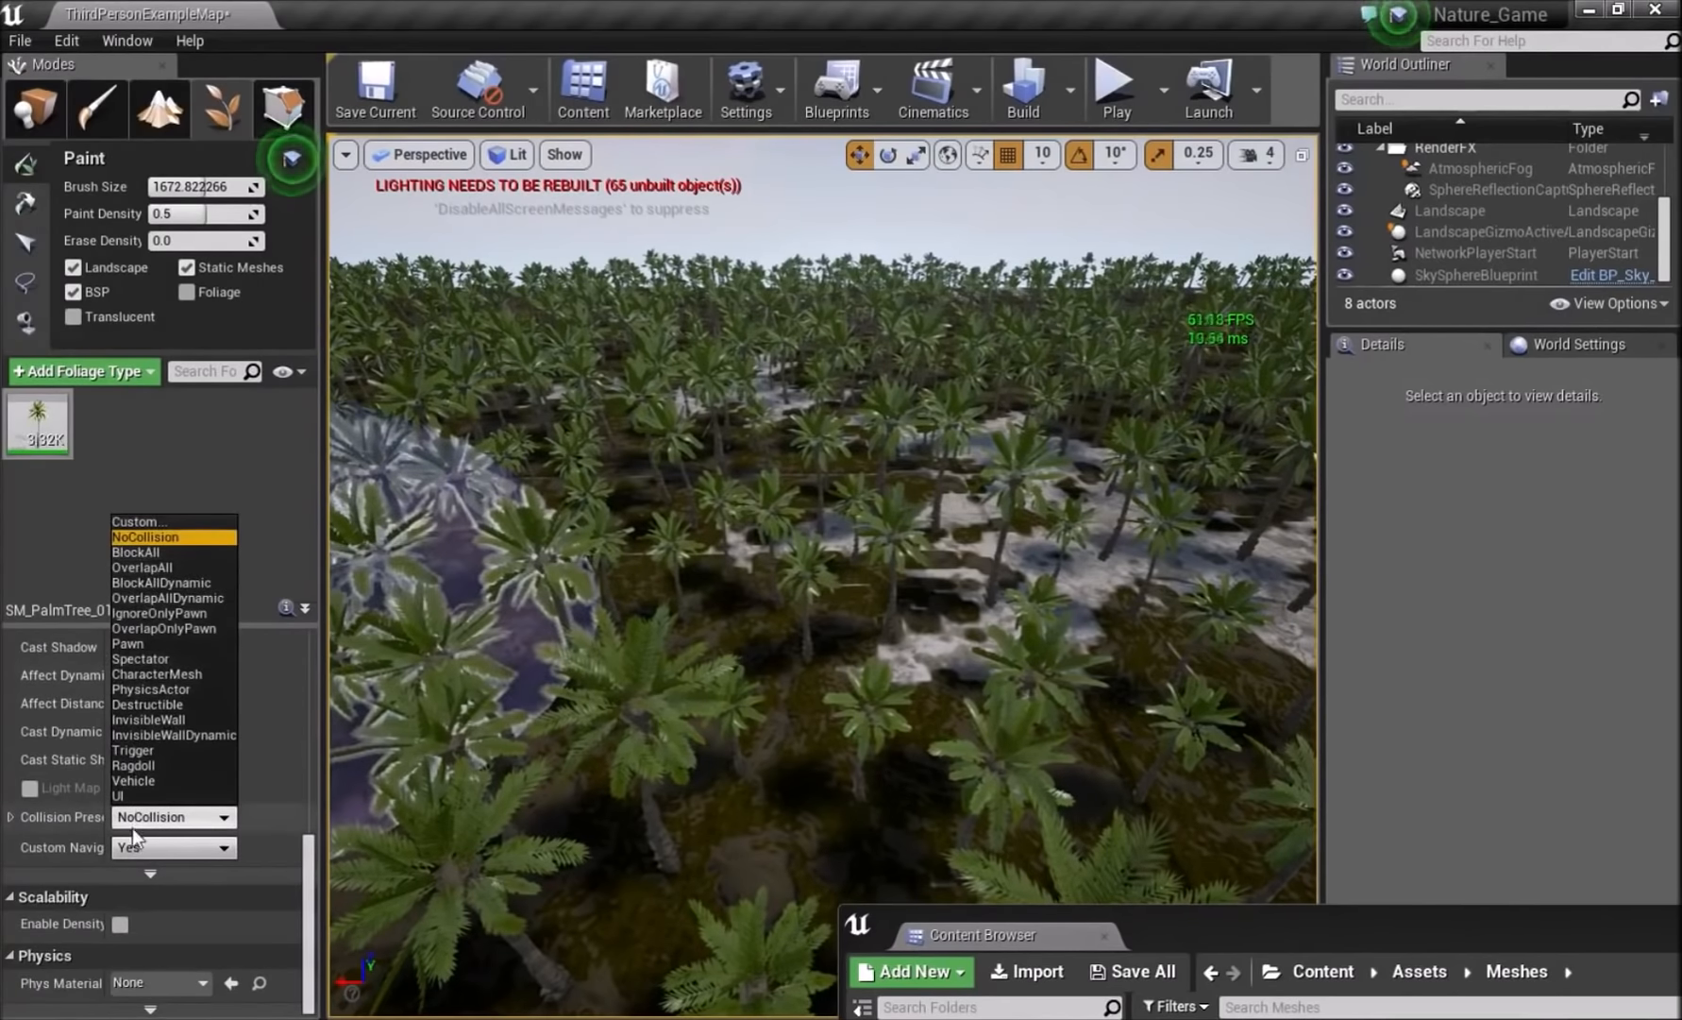
{"action": "left_click", "coordinate": [150, 554]}
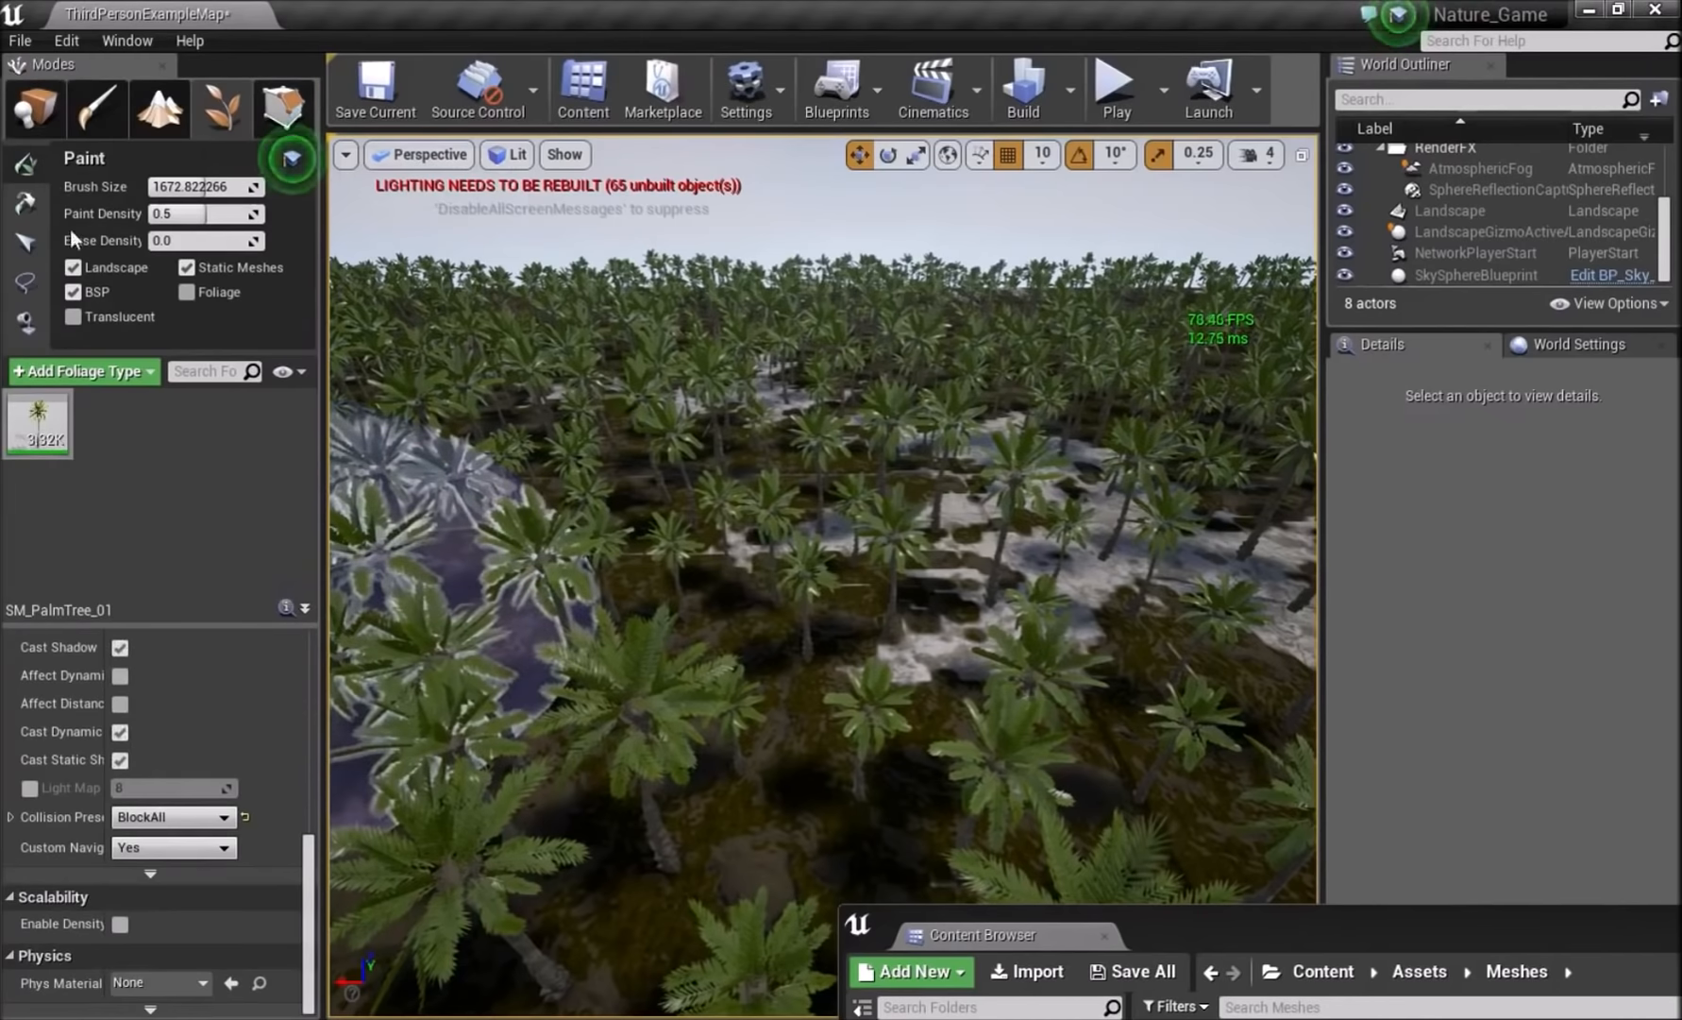
- Leave Foliage mode and play-test the level again, running the character up against the palm trunks
{"action": "left_click", "coordinate": [95, 108]}
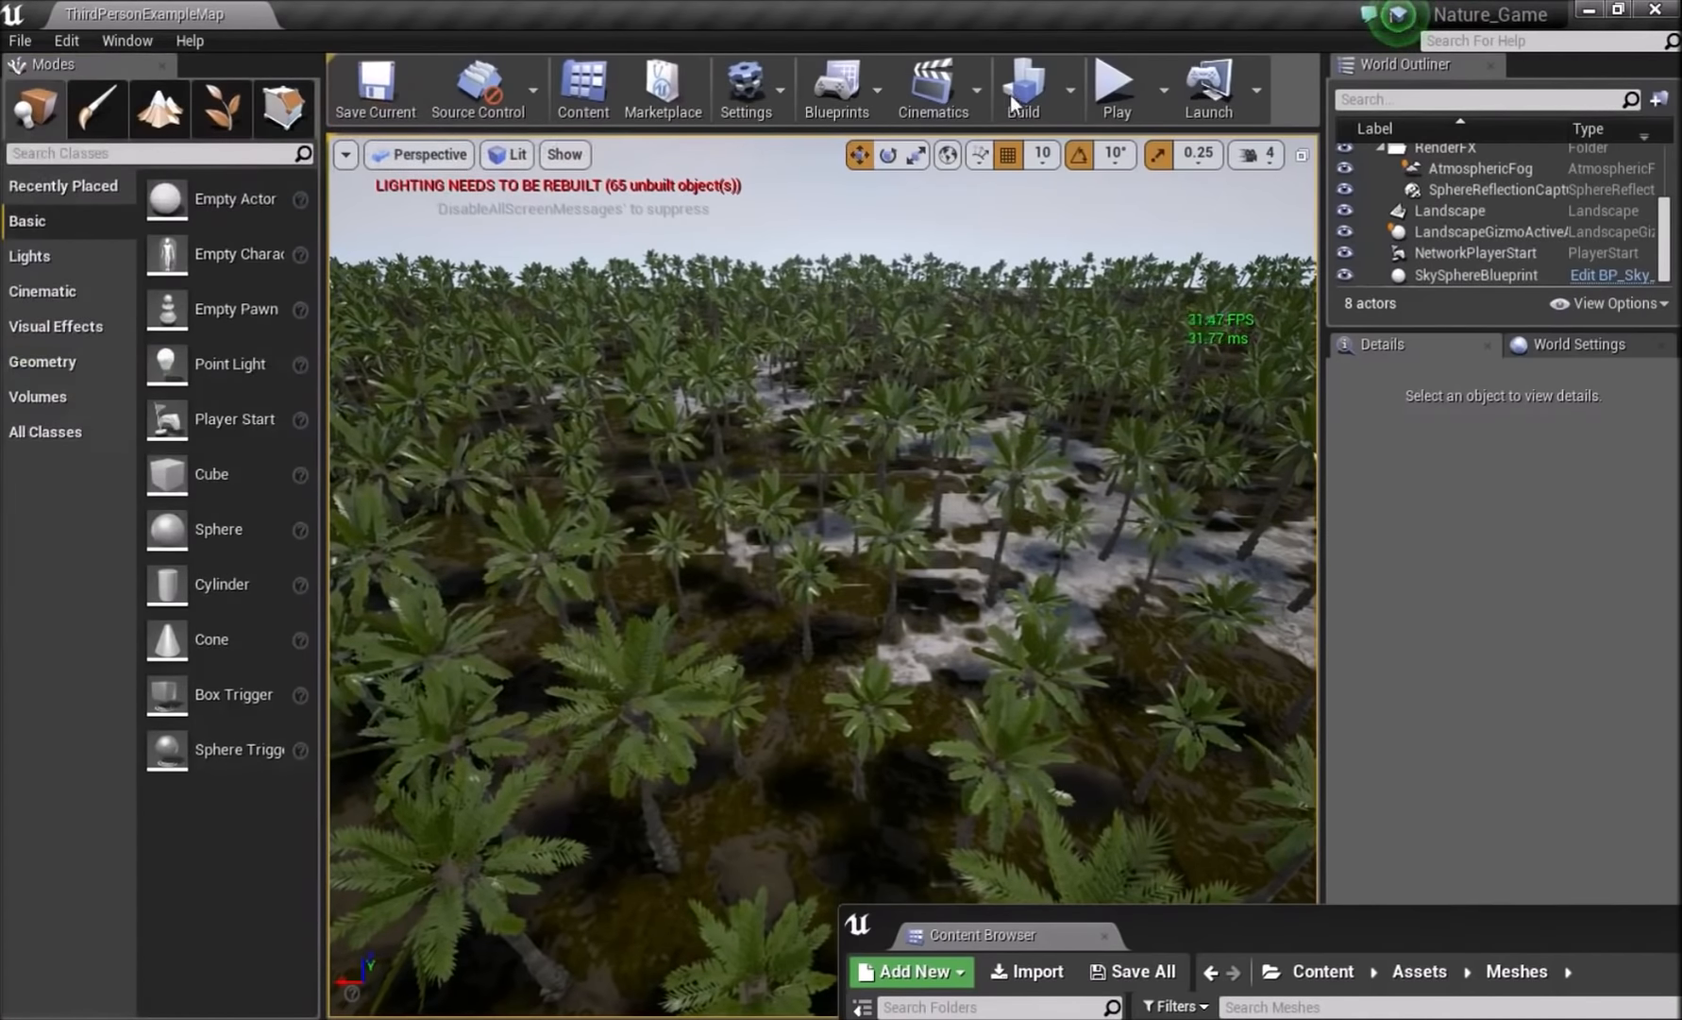
{"action": "left_click", "coordinate": [1113, 90]}
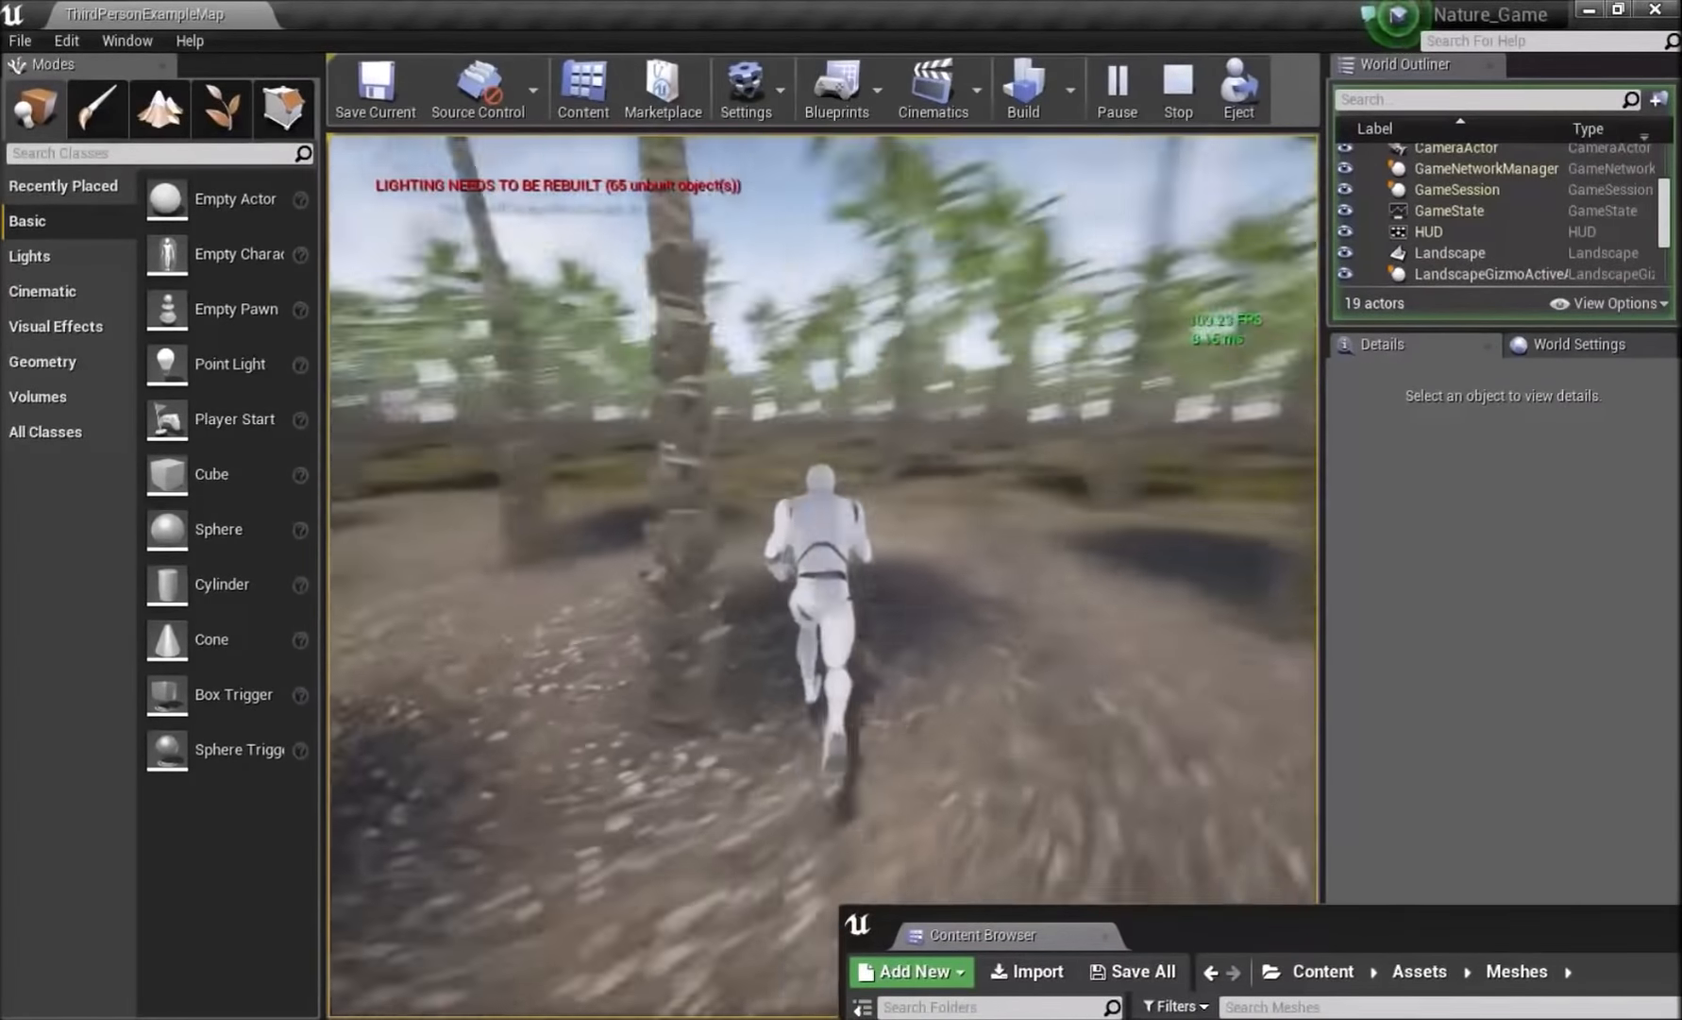
{"action": "key", "text": "Escape"}
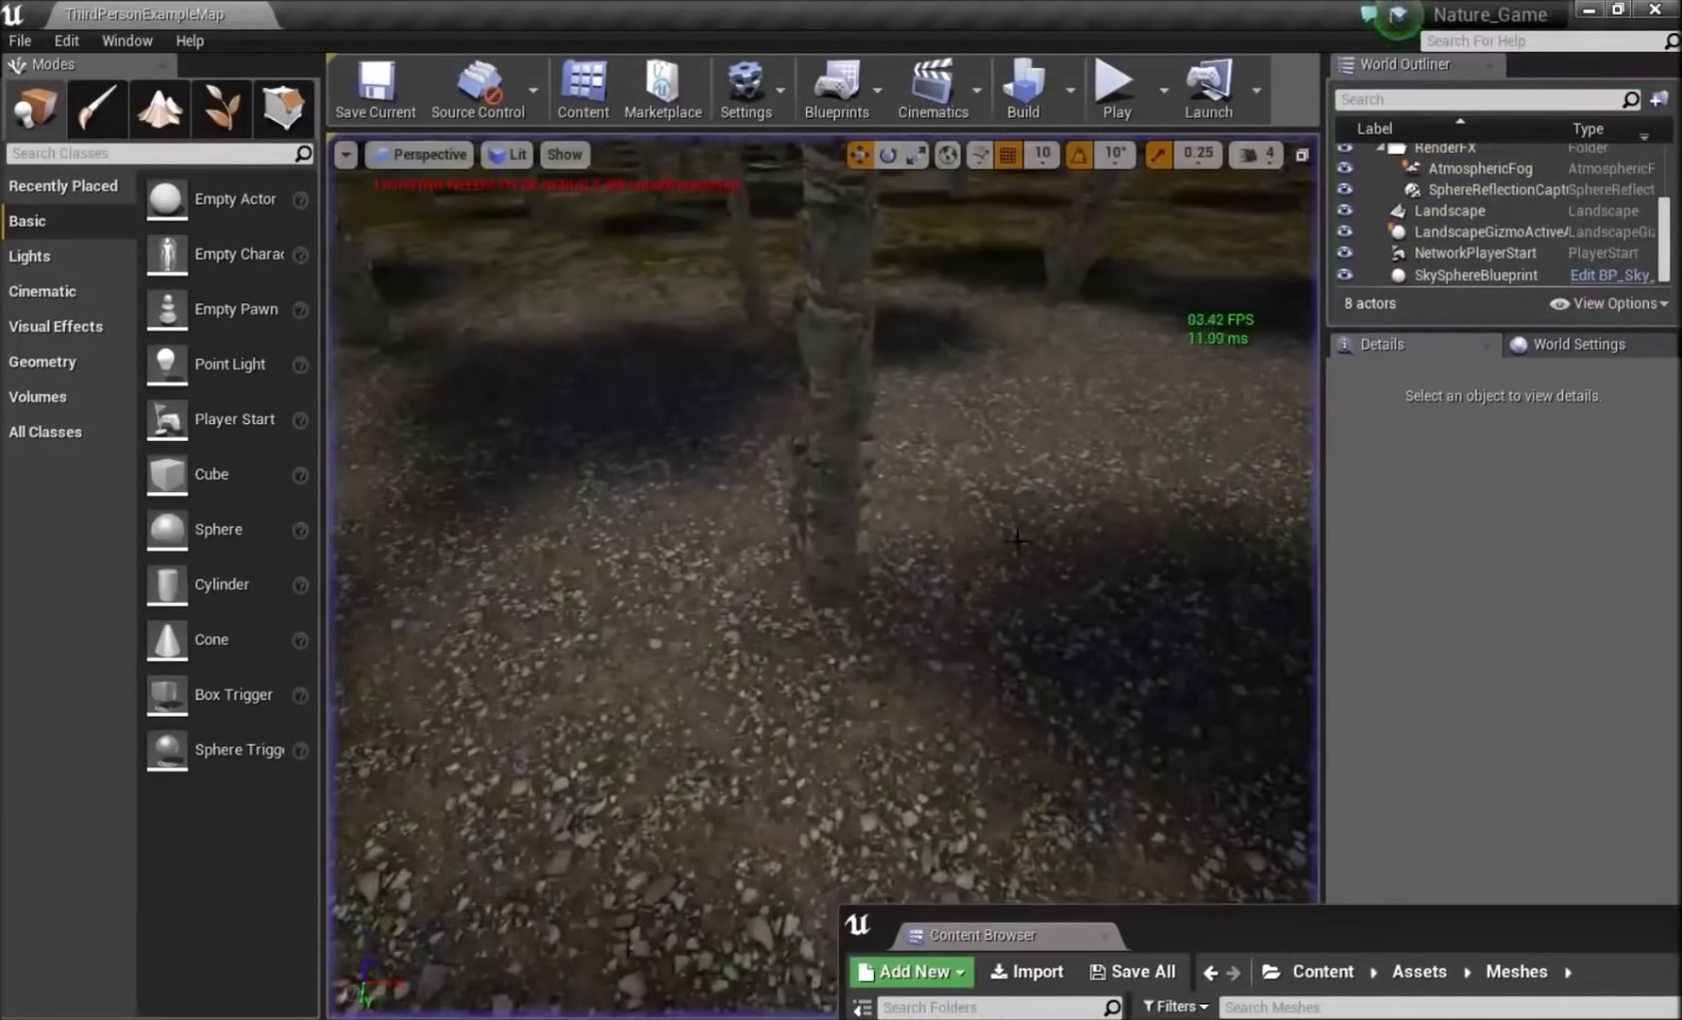
- Choose the foliage Lasso Select tool, adjust its brush size, and sweep it over a stretch of palms
{"action": "scroll", "coordinate": [1018, 539], "scroll_direction": "down", "scroll_amount": 5}
{"action": "right_click_drag", "start_coordinate": [1018, 539], "coordinate": [1228, 453]}
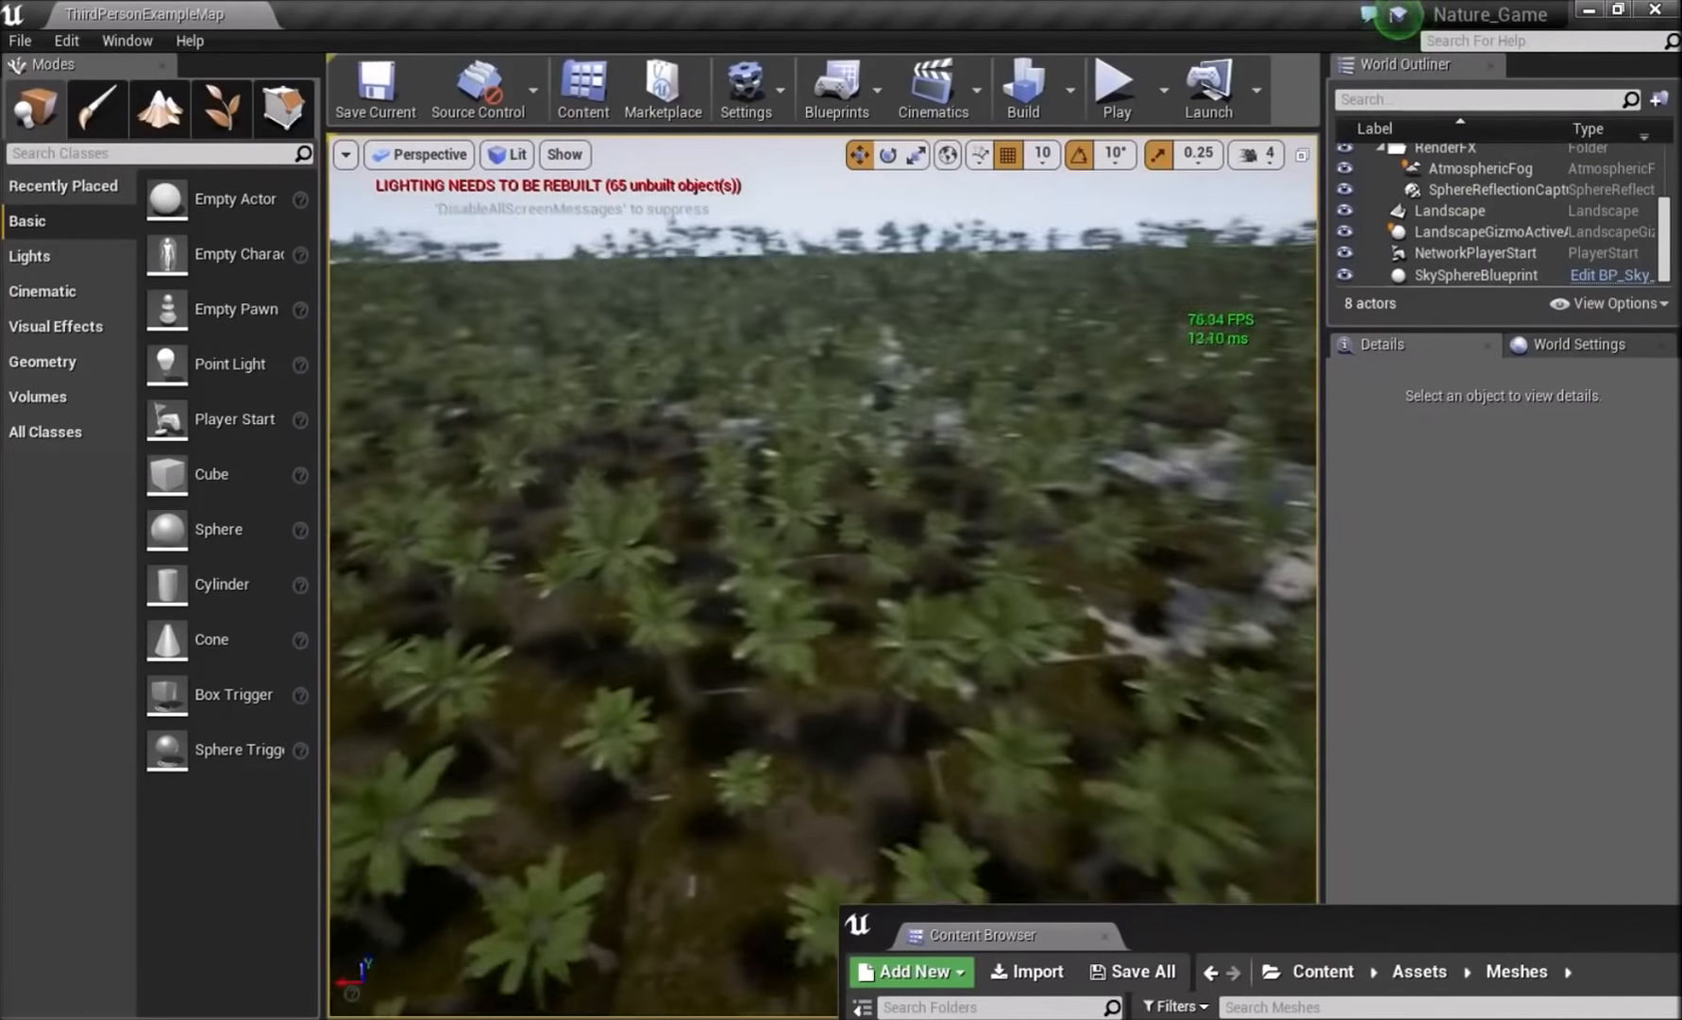
{"action": "right_click_drag", "start_coordinate": [1018, 539], "coordinate": [699, 510]}
{"action": "left_click", "coordinate": [221, 106]}
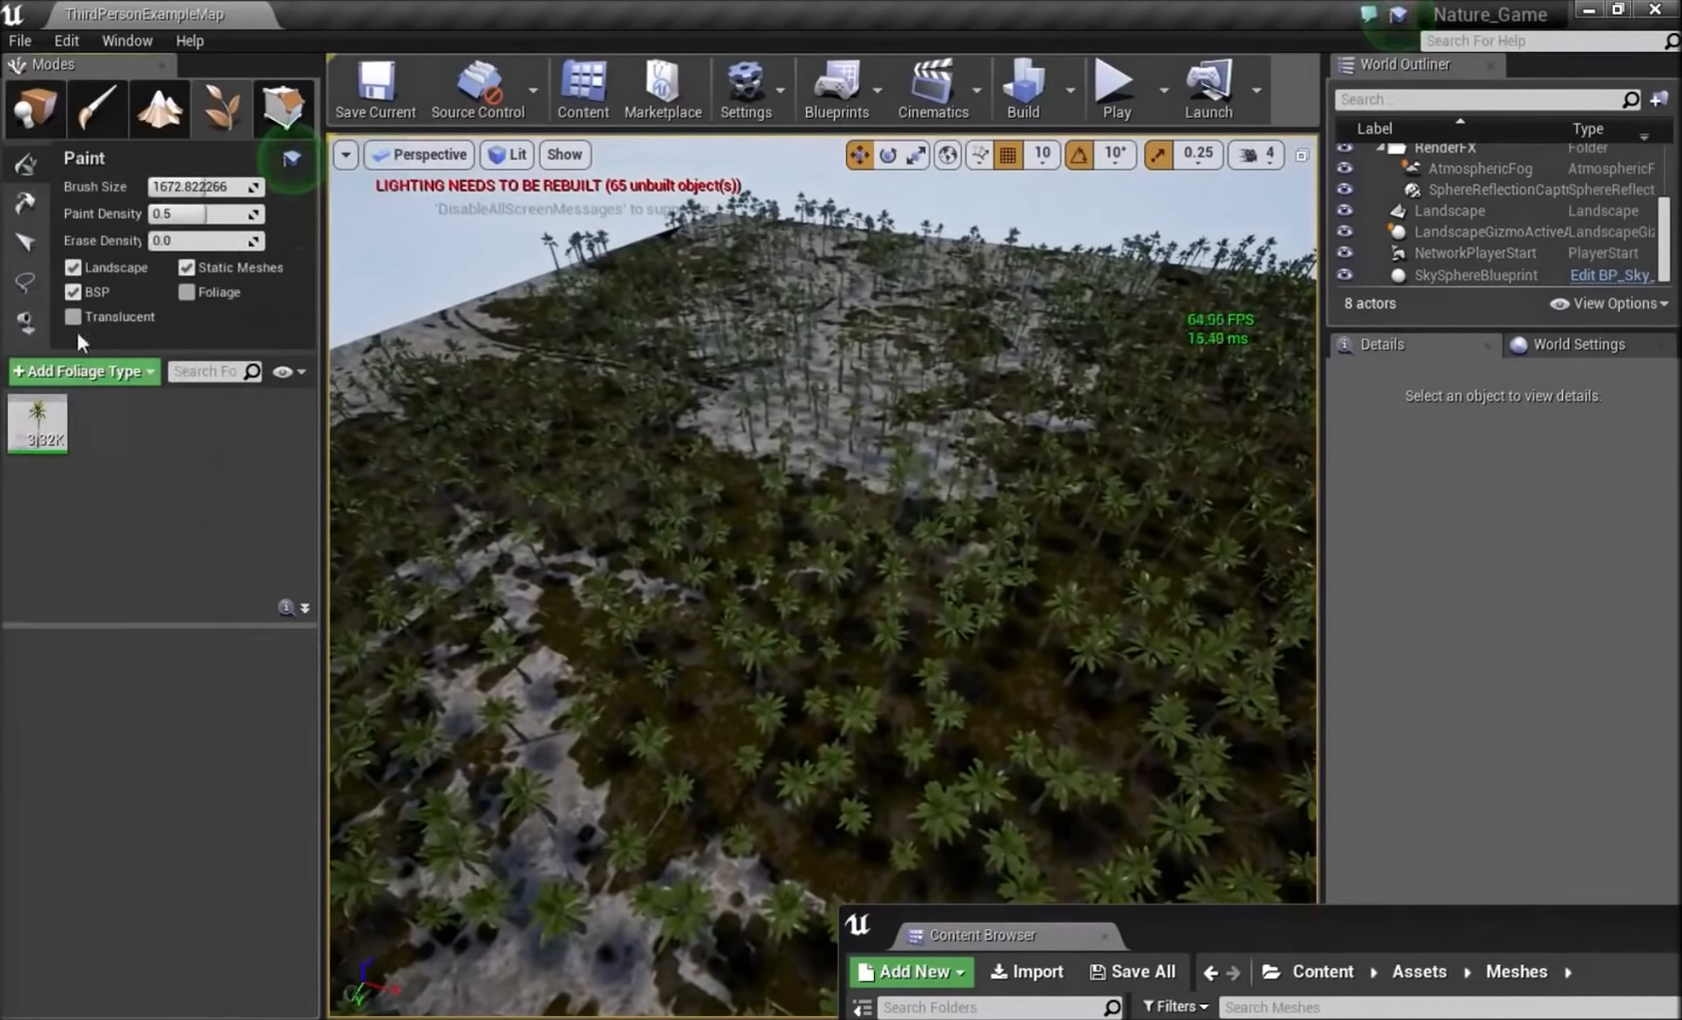
{"action": "left_click", "coordinate": [25, 282]}
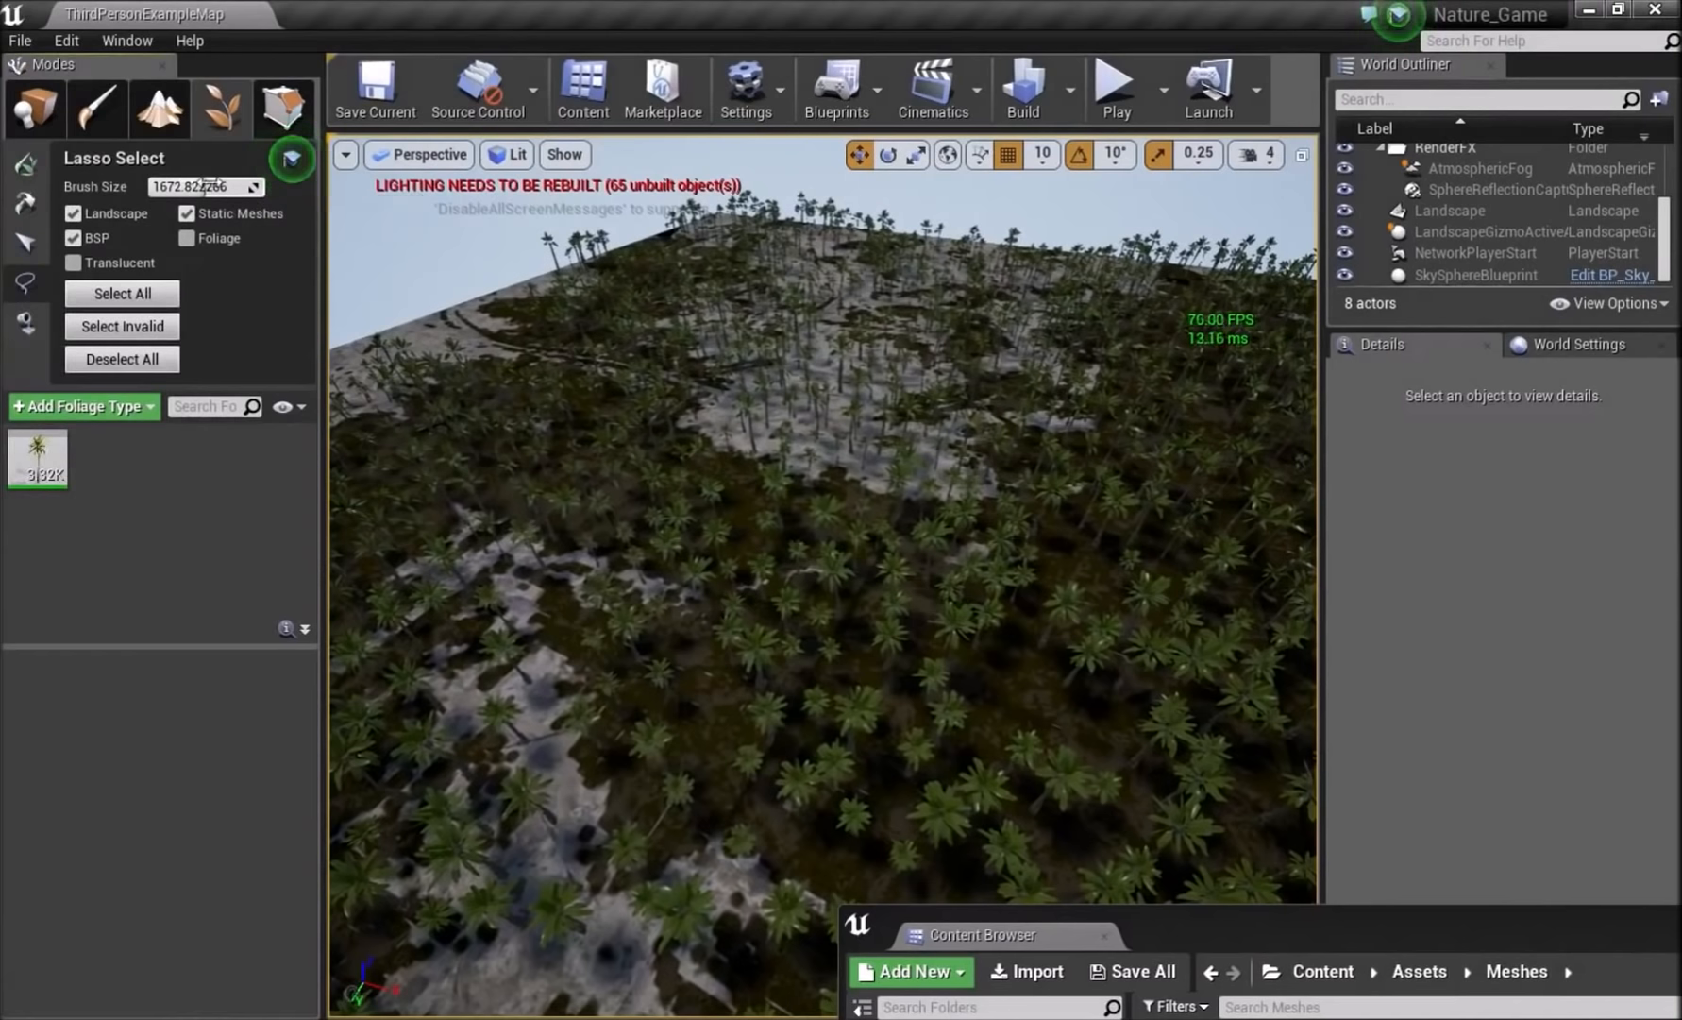
{"action": "right_click_drag", "start_coordinate": [855, 536], "coordinate": [765, 428]}
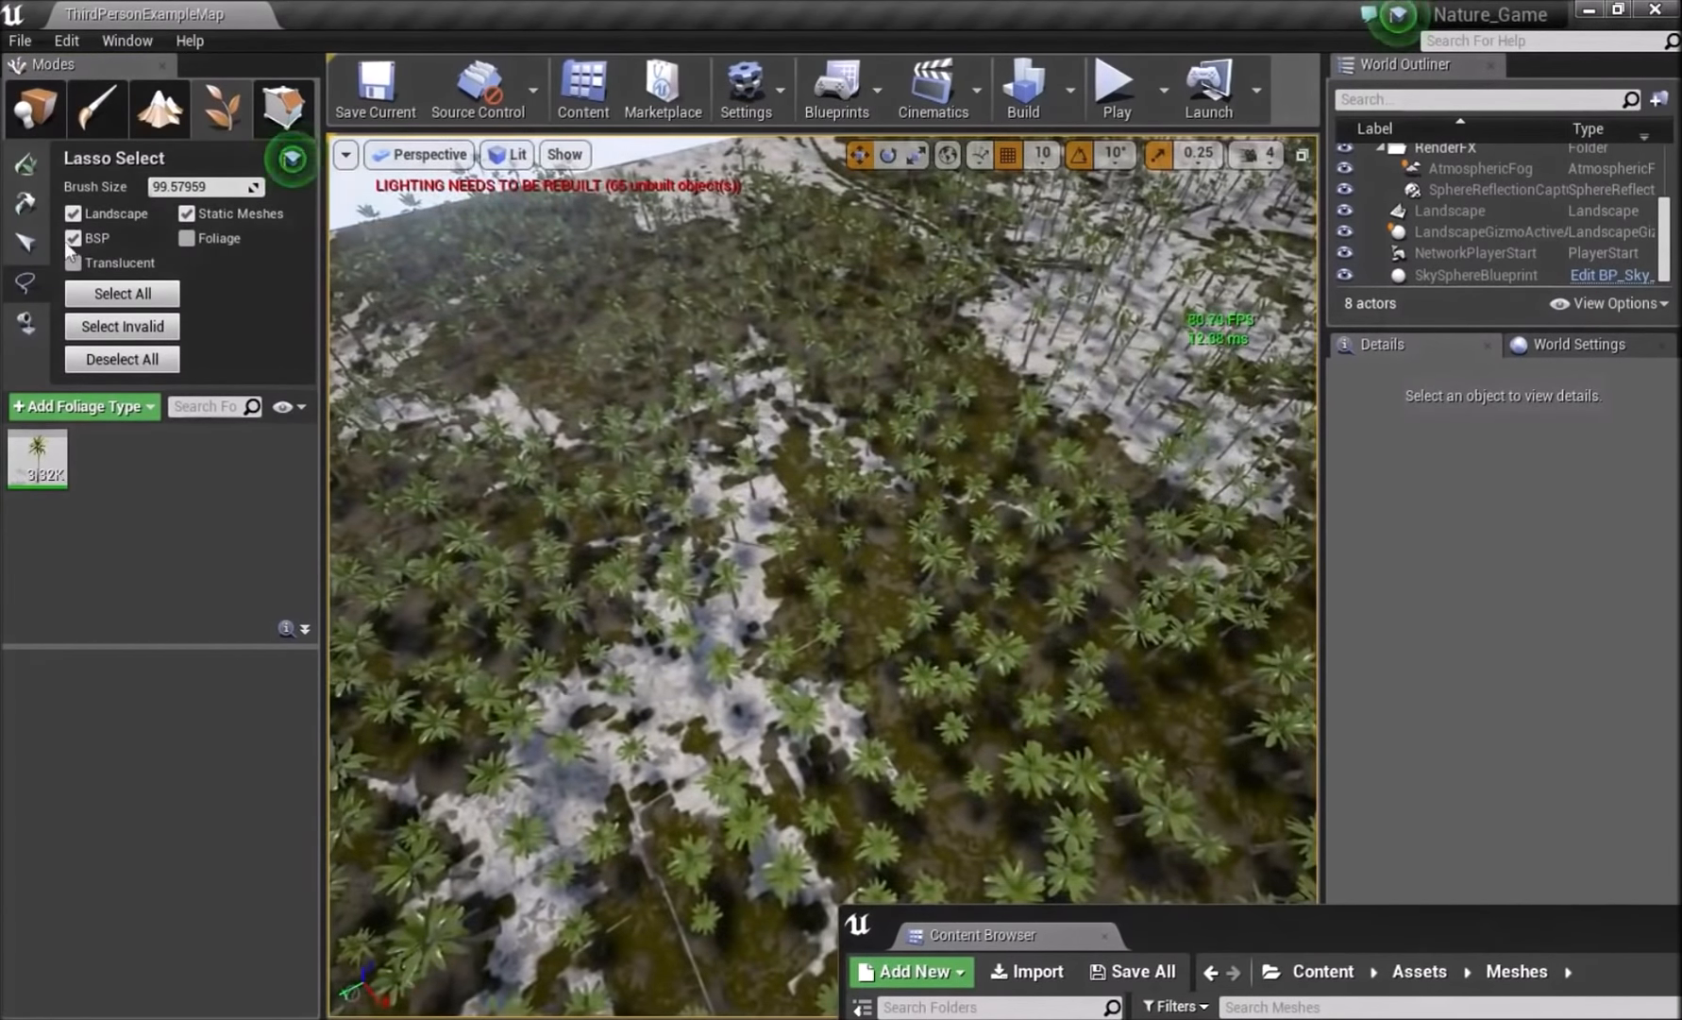
{"action": "left_click_drag", "start_coordinate": [168, 188], "coordinate": [193, 188]}
{"action": "mouse_move", "coordinate": [717, 417]}
{"action": "left_mouse_down"}
{"action": "mouse_move", "coordinate": [925, 583]}
{"action": "mouse_move", "coordinate": [1183, 838]}
{"action": "mouse_move", "coordinate": [1244, 857]}
{"action": "left_mouse_up"}
{"action": "mouse_move", "coordinate": [986, 732]}
{"action": "right_mouse_down"}
{"action": "mouse_move", "coordinate": [1123, 819]}
{"action": "mouse_move", "coordinate": [990, 725]}
{"action": "mouse_move", "coordinate": [1008, 595]}
{"action": "right_mouse_up"}
{"action": "right_click_drag", "start_coordinate": [850, 594], "coordinate": [835, 632]}
- Paint the Grass Texture landscape layer over the pale ground among the palms, using brush falloff 0.362385 and tool strength 1.0
{"action": "left_click", "coordinate": [160, 106]}
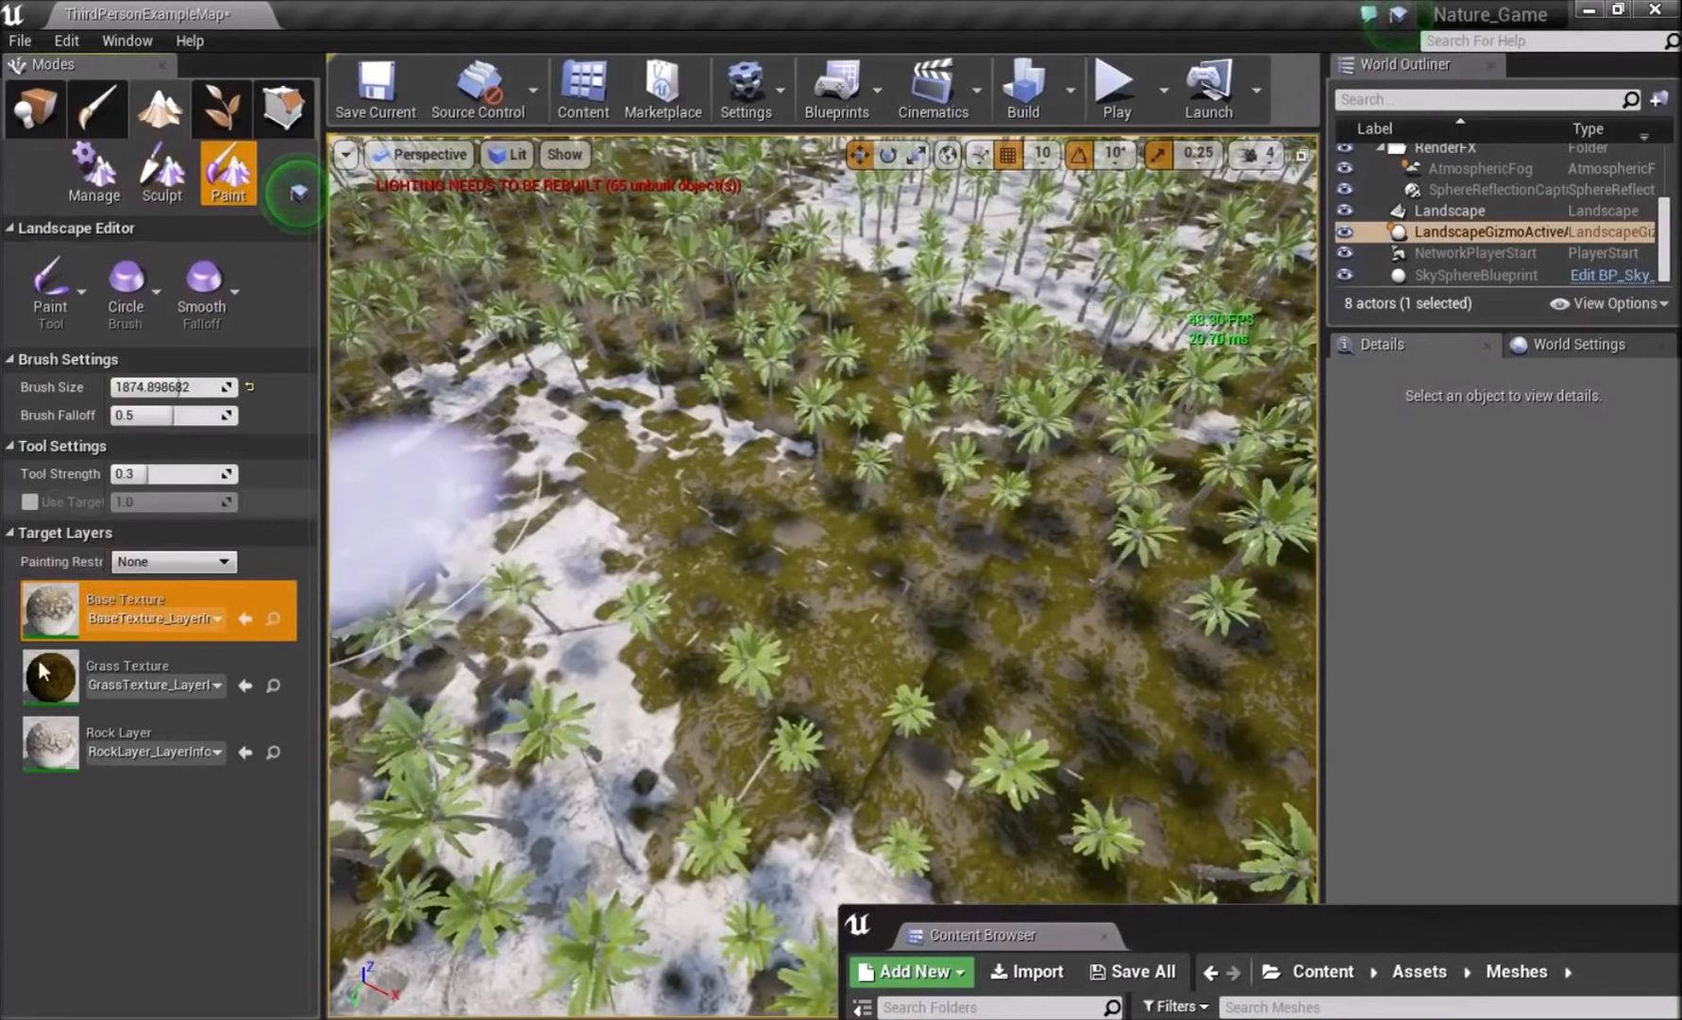
{"action": "left_click", "coordinate": [53, 754]}
{"action": "left_click", "coordinate": [36, 682]}
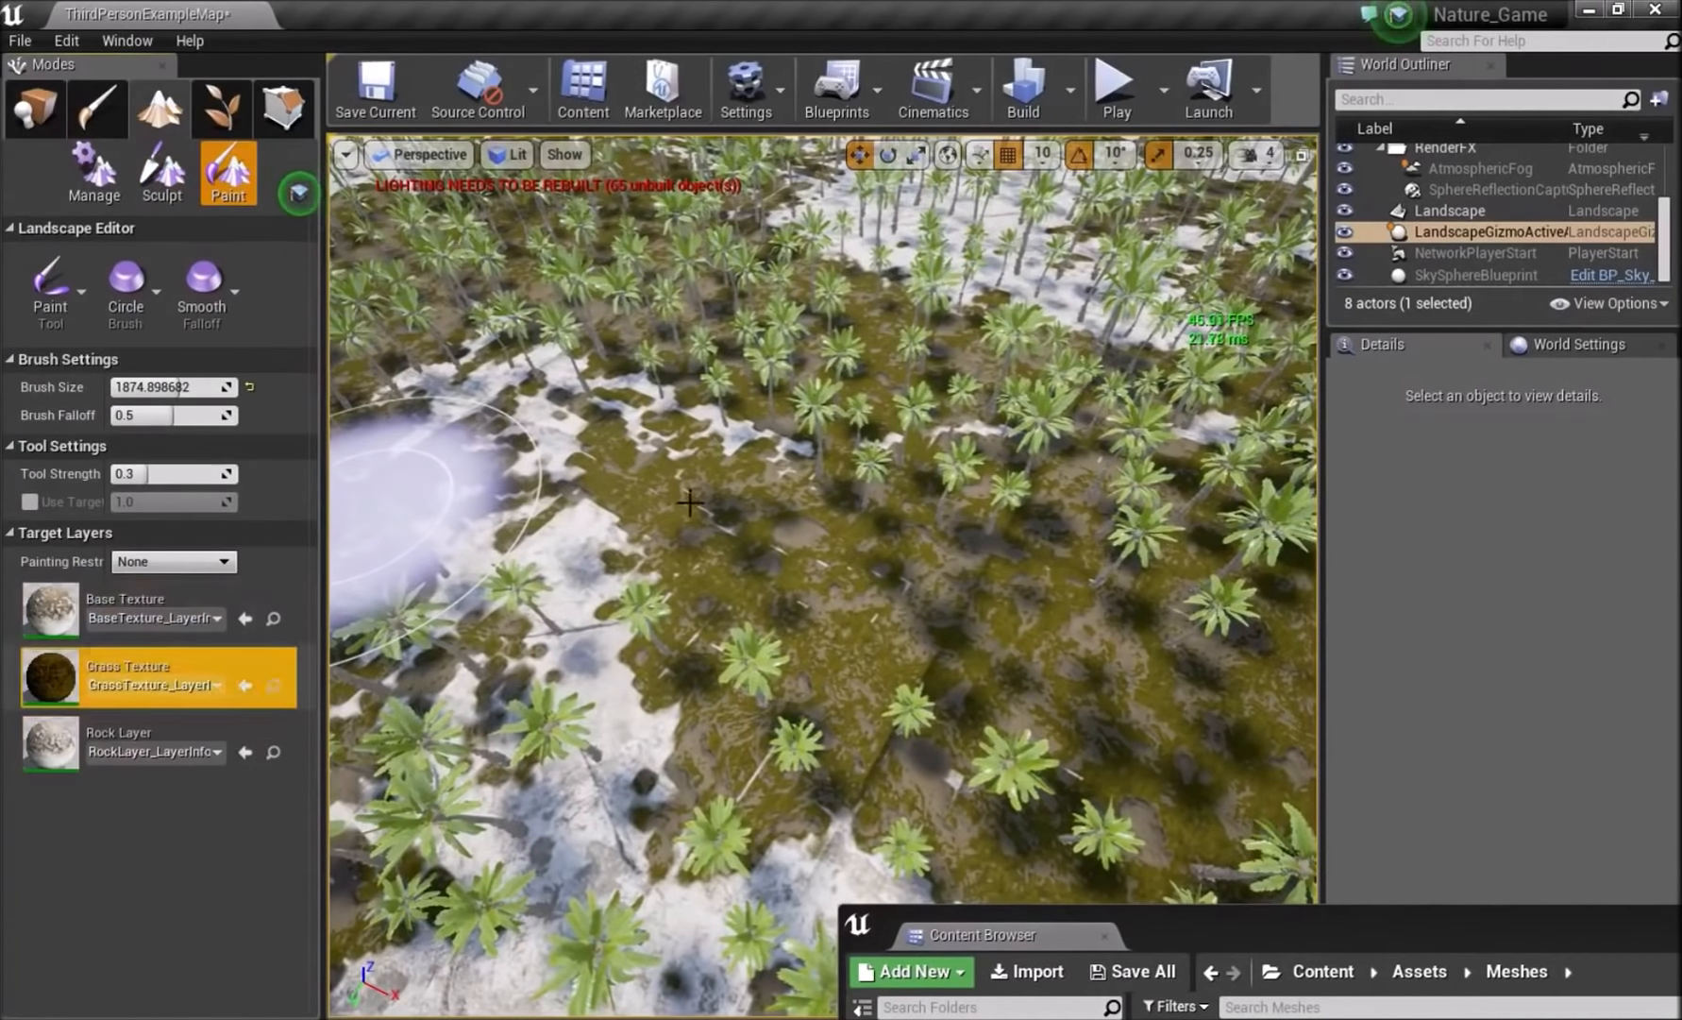
{"action": "mouse_move", "coordinate": [657, 526]}
{"action": "right_mouse_down"}
{"action": "mouse_move", "coordinate": [618, 642]}
{"action": "mouse_move", "coordinate": [680, 557]}
{"action": "mouse_move", "coordinate": [679, 510]}
{"action": "right_mouse_up"}
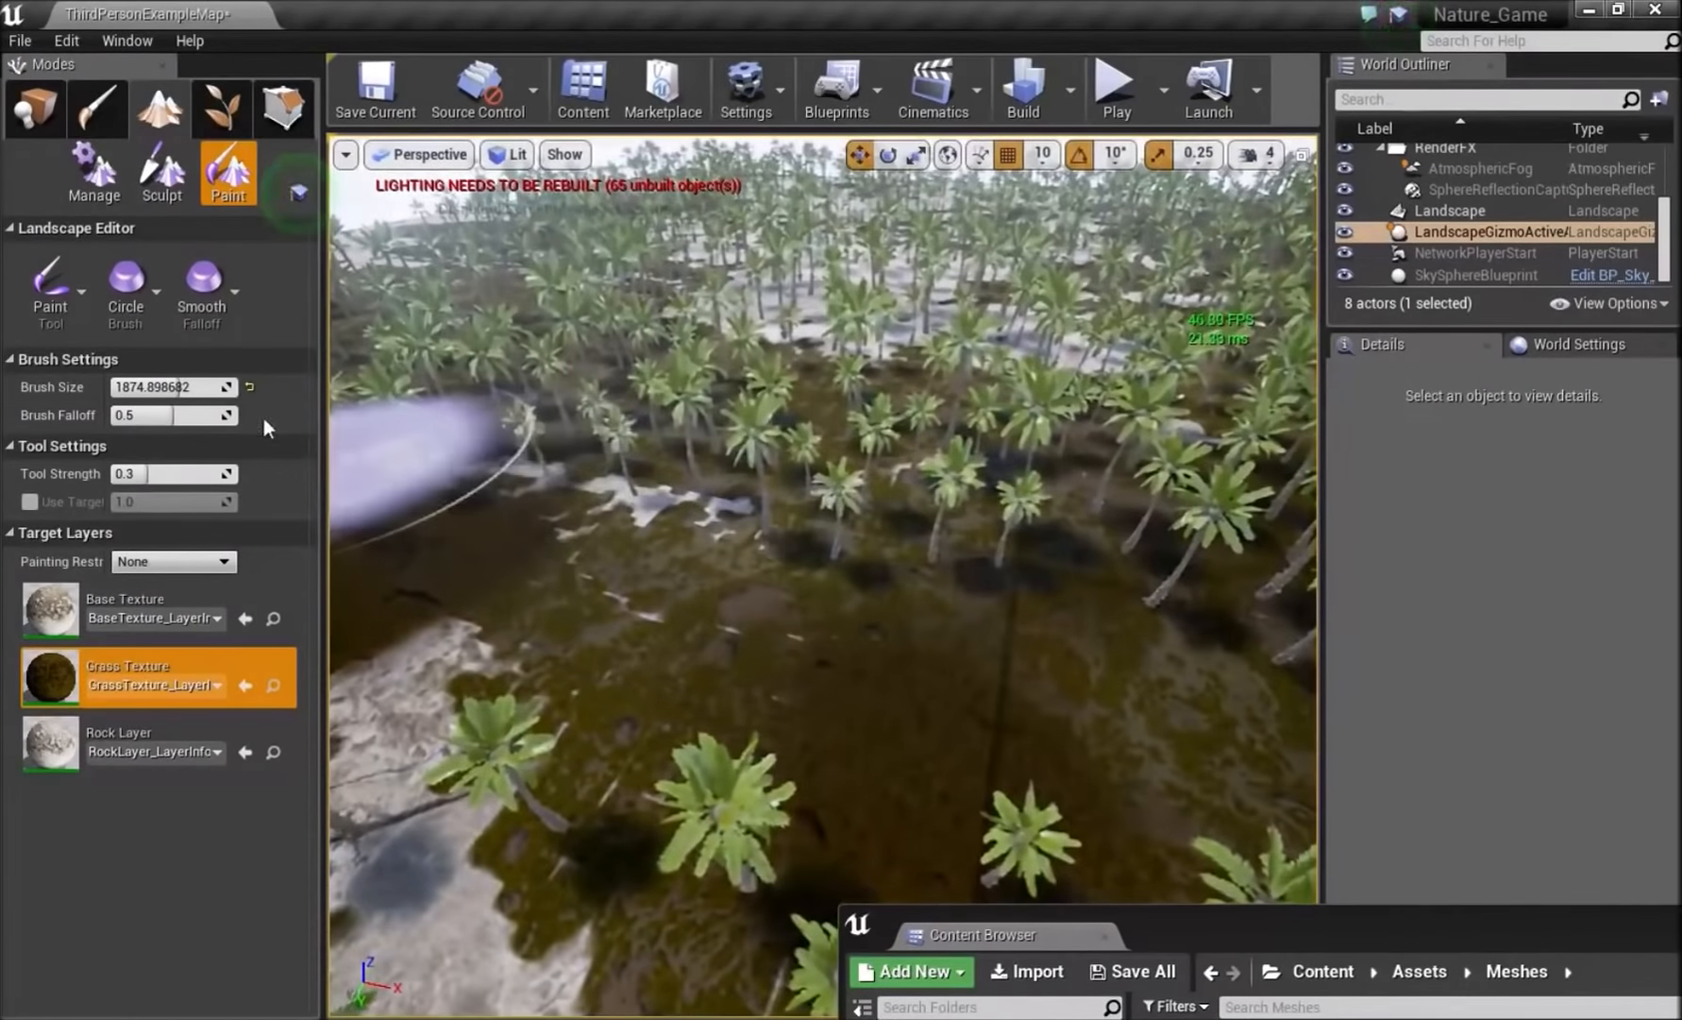
{"action": "left_click_drag", "start_coordinate": [162, 416], "coordinate": [146, 416]}
{"action": "left_click_drag", "start_coordinate": [141, 474], "coordinate": [255, 474]}
{"action": "mouse_move", "coordinate": [621, 545]}
{"action": "left_mouse_down"}
{"action": "mouse_move", "coordinate": [1460, 508]}
{"action": "mouse_move", "coordinate": [1397, 529]}
{"action": "mouse_move", "coordinate": [321, 378]}
{"action": "mouse_move", "coordinate": [1110, 410]}
{"action": "left_mouse_up"}
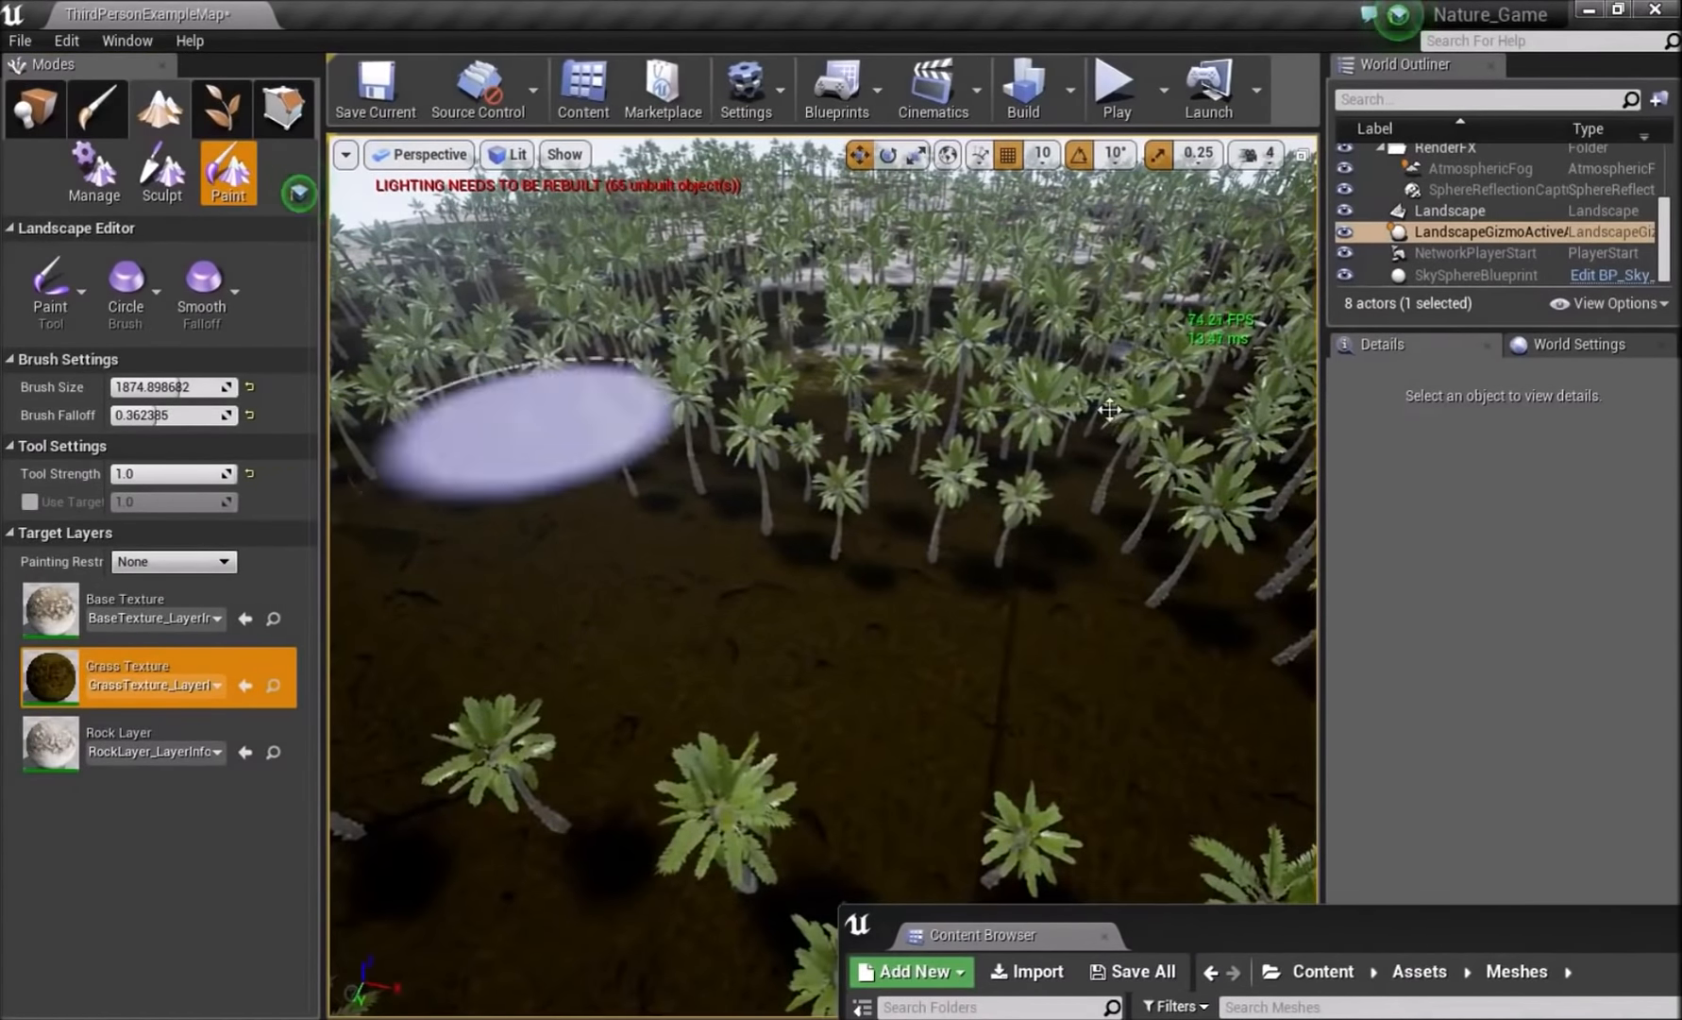
- Paint a narrow path of the Base Texture landscape layer over the dark ground between the palms, with brush size 313.348572
{"action": "key", "text": "w"}
{"action": "mouse_move", "coordinate": [500, 349]}
{"action": "right_mouse_down"}
{"action": "mouse_move", "coordinate": [501, 439]}
{"action": "mouse_move", "coordinate": [434, 377]}
{"action": "mouse_move", "coordinate": [378, 383]}
{"action": "mouse_move", "coordinate": [402, 515]}
{"action": "mouse_move", "coordinate": [453, 500]}
{"action": "mouse_move", "coordinate": [434, 472]}
{"action": "mouse_move", "coordinate": [421, 589]}
{"action": "right_mouse_up"}
{"action": "key", "text": "w"}
{"action": "key", "text": "s"}
{"action": "left_click", "coordinate": [47, 613]}
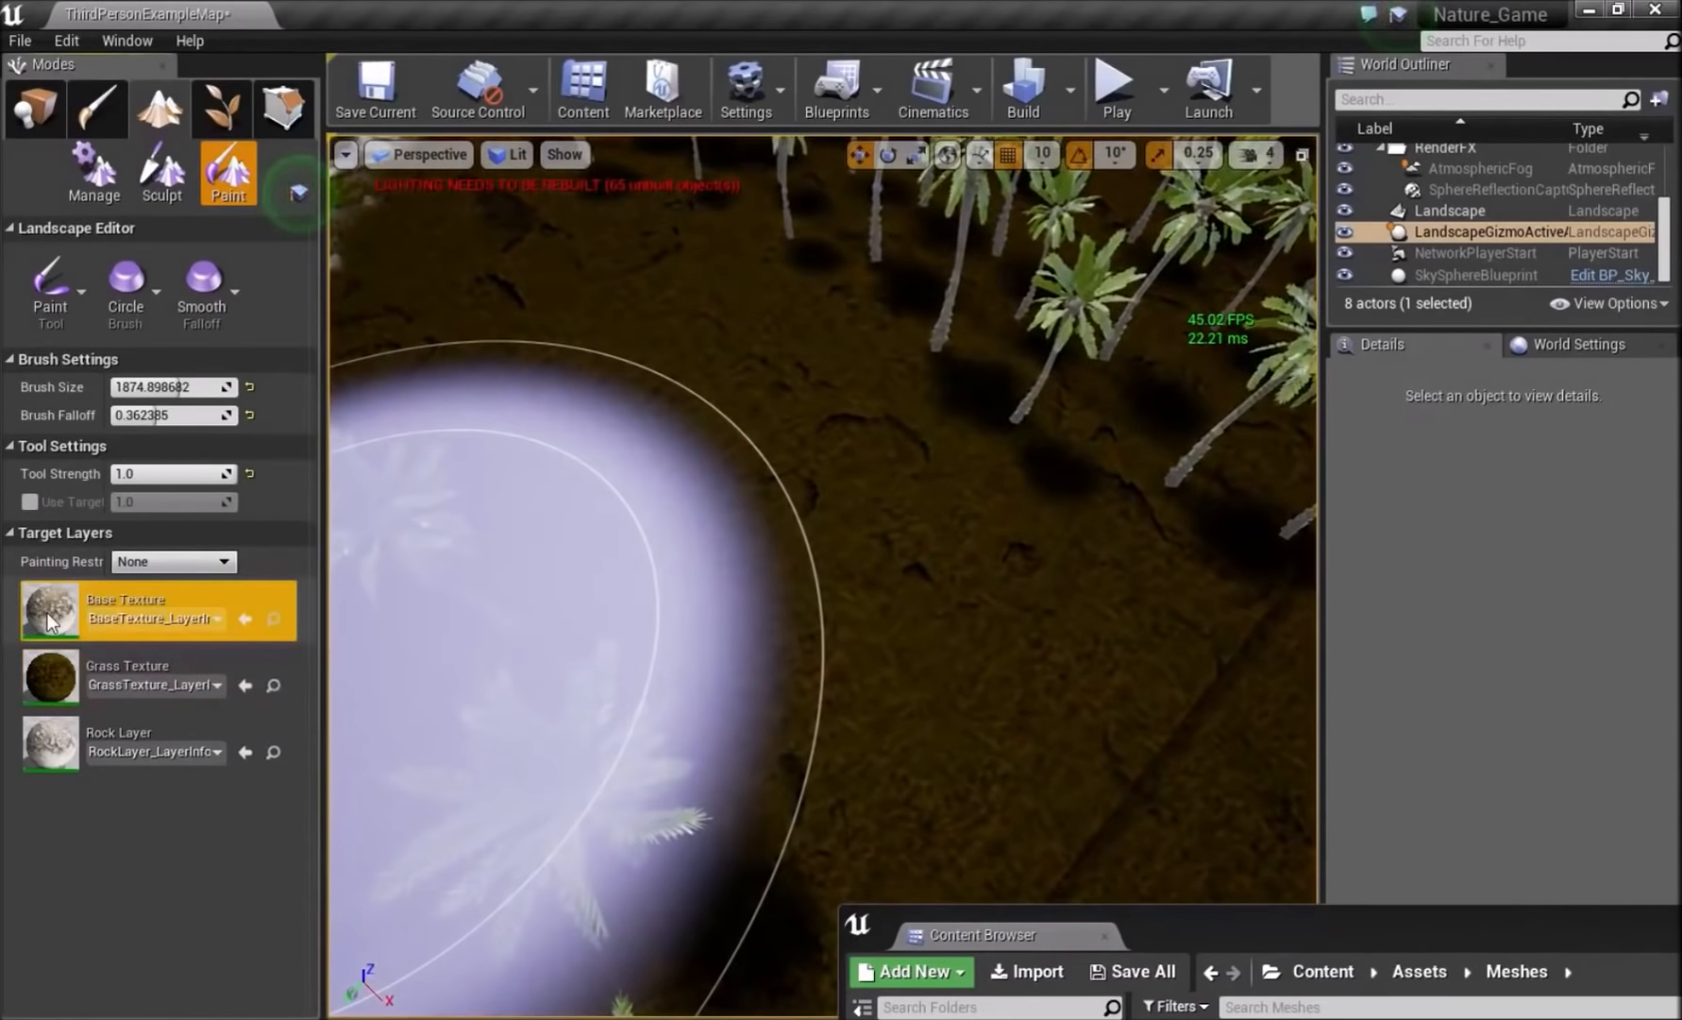
{"action": "left_click_drag", "start_coordinate": [178, 388], "coordinate": [132, 387]}
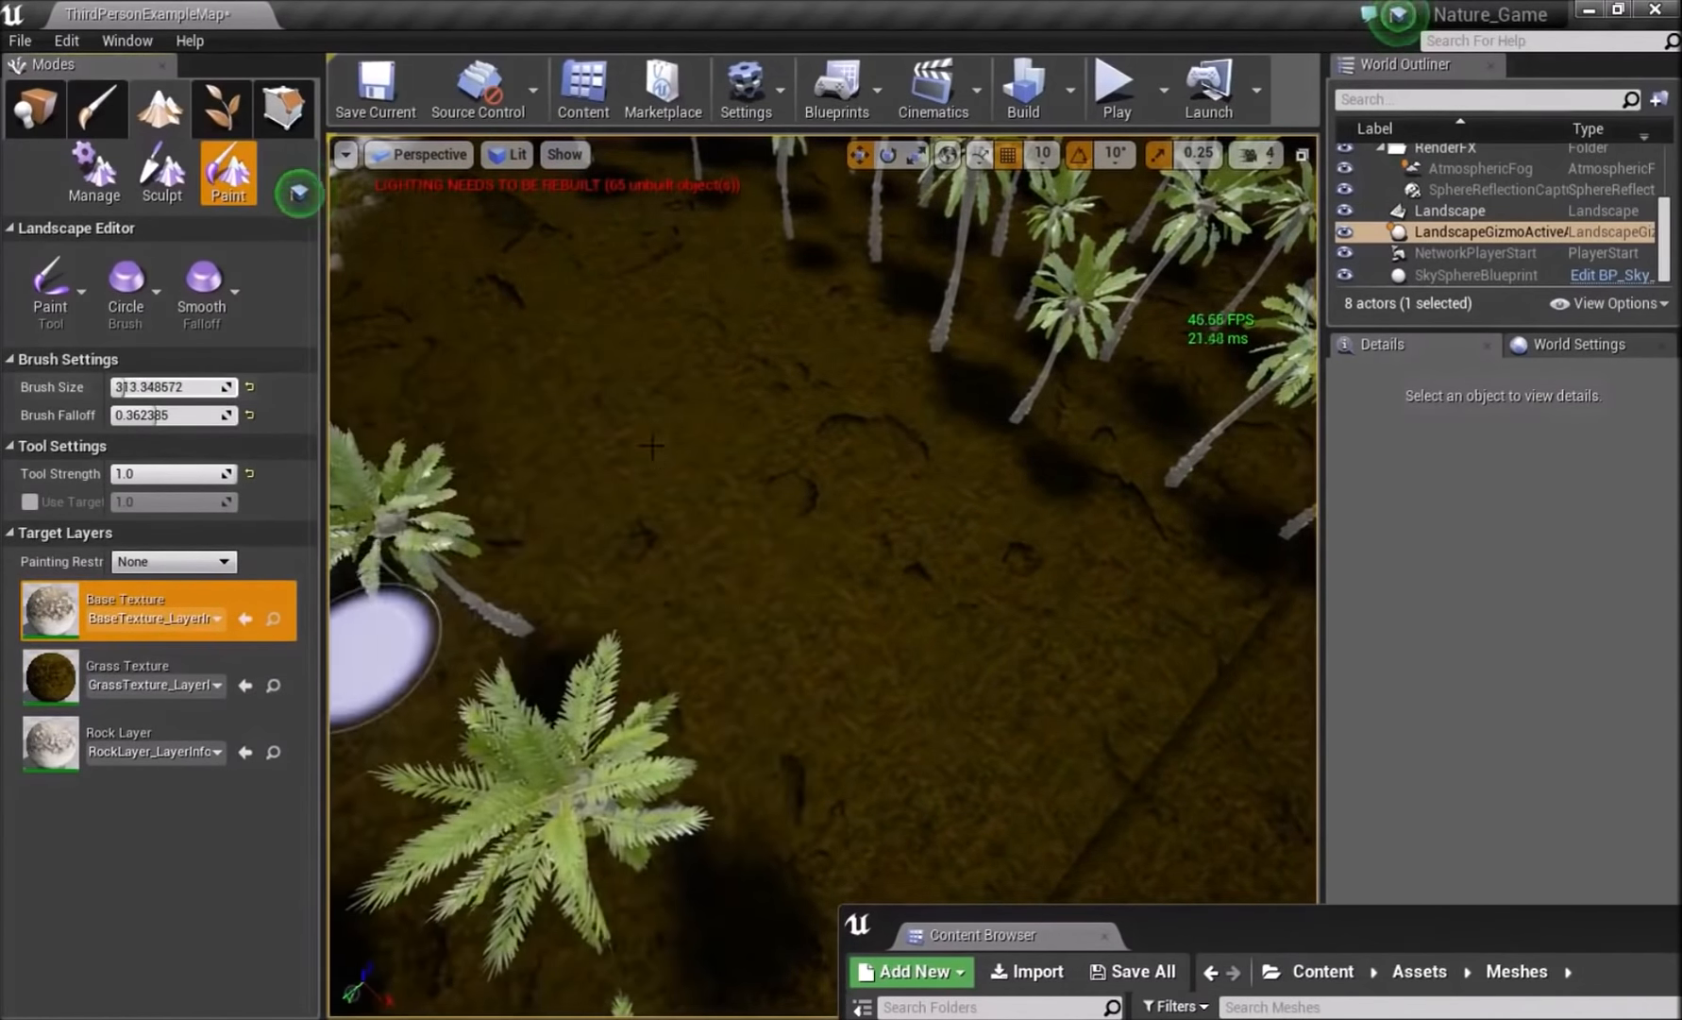
{"action": "right_click_drag", "start_coordinate": [651, 457], "coordinate": [667, 450]}
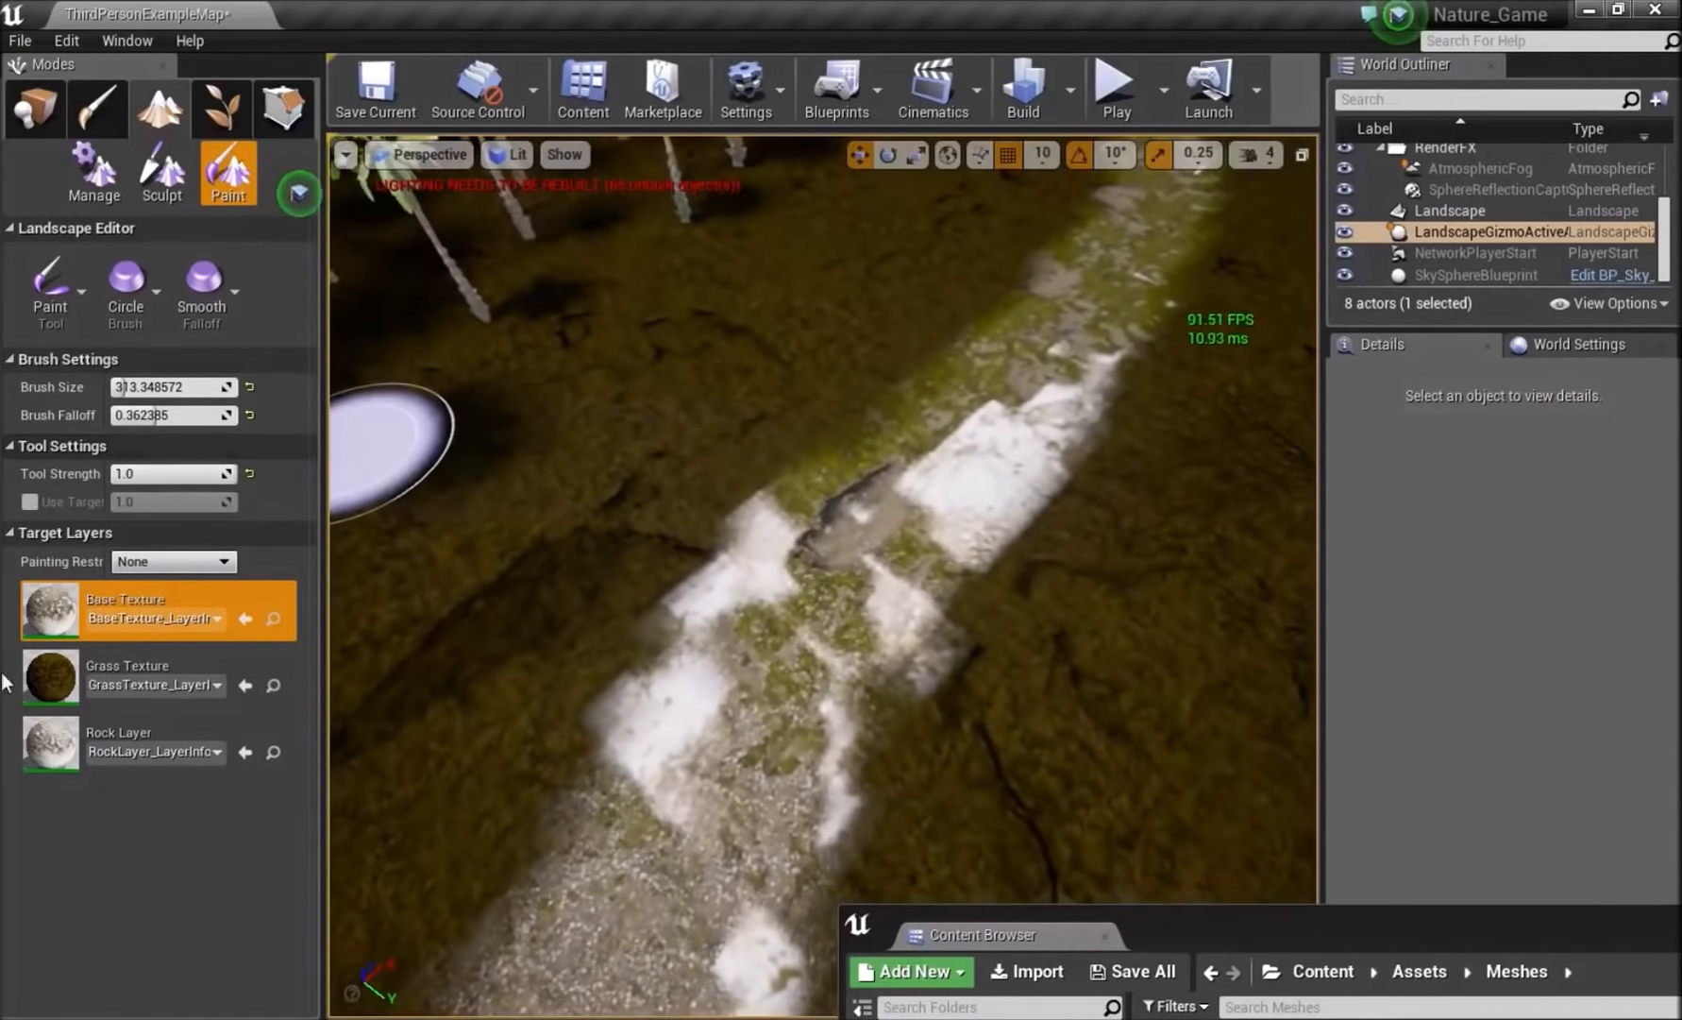
- Paint the Rock Layer along the path through the palms and leave Landscape mode
{"action": "left_click", "coordinate": [94, 746]}
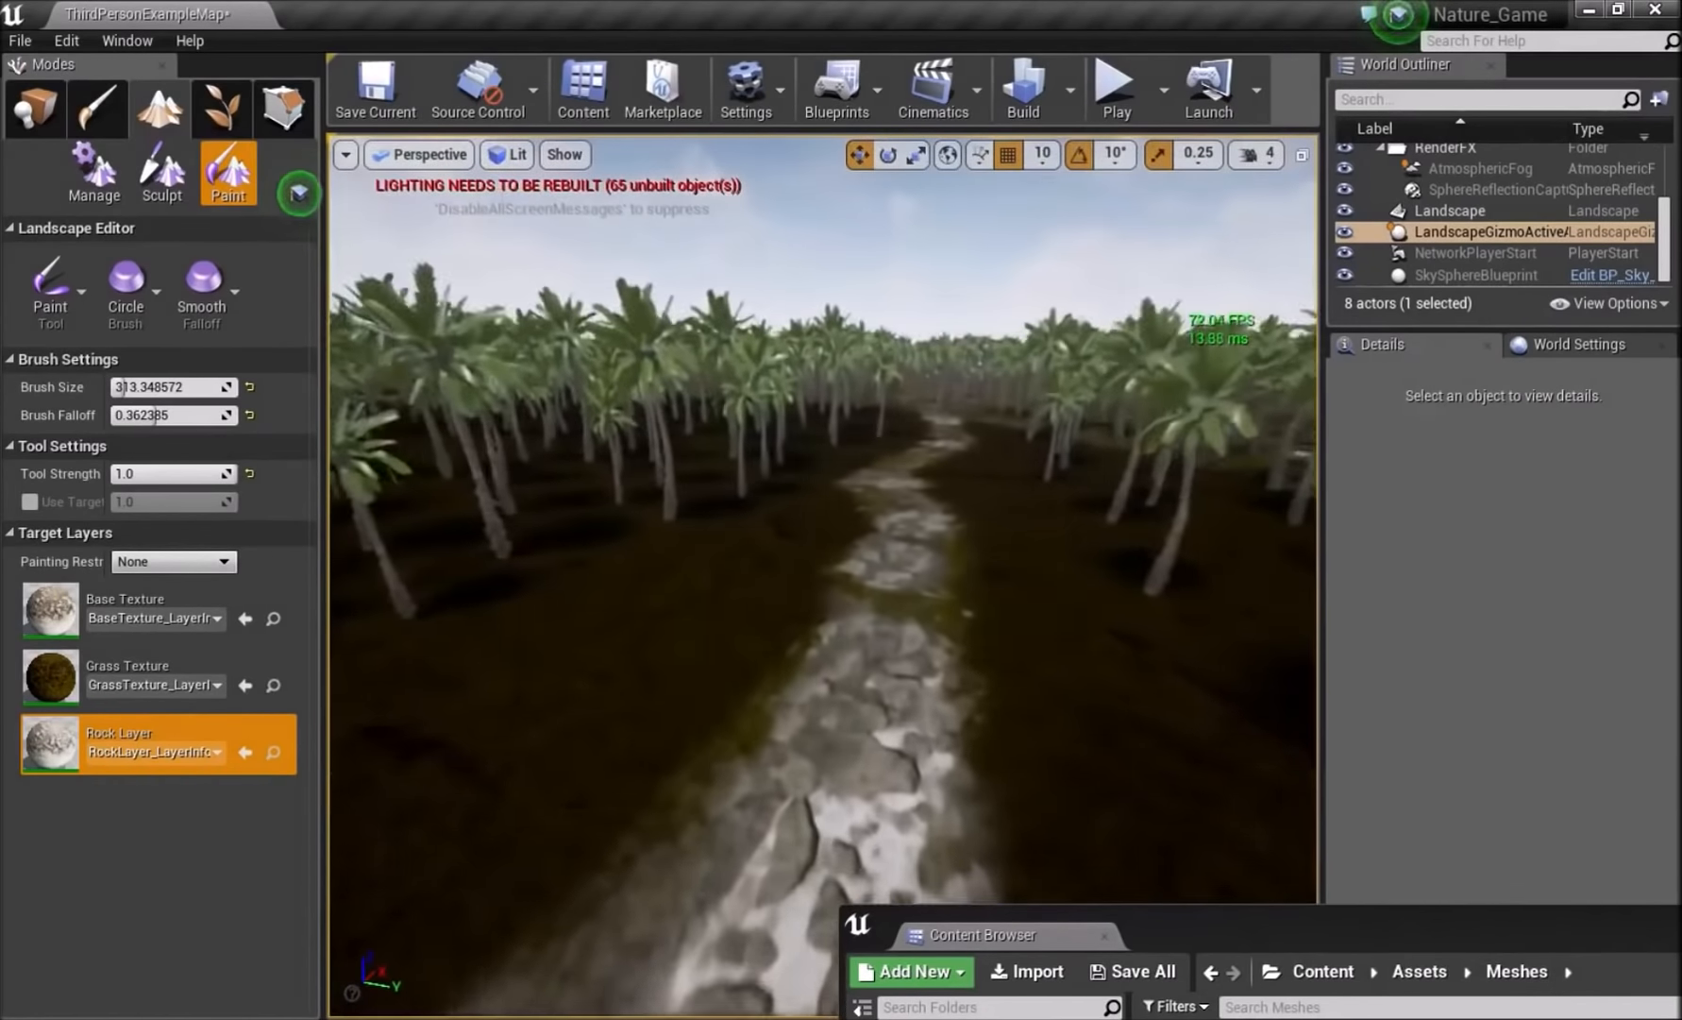
{"action": "right_click_drag", "start_coordinate": [678, 267], "coordinate": [811, 230]}
{"action": "mouse_move", "coordinate": [895, 362]}
{"action": "right_mouse_down"}
{"action": "mouse_move", "coordinate": [878, 552]}
{"action": "mouse_move", "coordinate": [911, 363]}
{"action": "mouse_move", "coordinate": [594, 382]}
{"action": "mouse_move", "coordinate": [784, 387]}
{"action": "mouse_move", "coordinate": [713, 480]}
{"action": "mouse_move", "coordinate": [873, 396]}
{"action": "mouse_move", "coordinate": [826, 373]}
{"action": "right_mouse_up"}
{"action": "key", "text": "s"}
{"action": "key", "text": "w"}
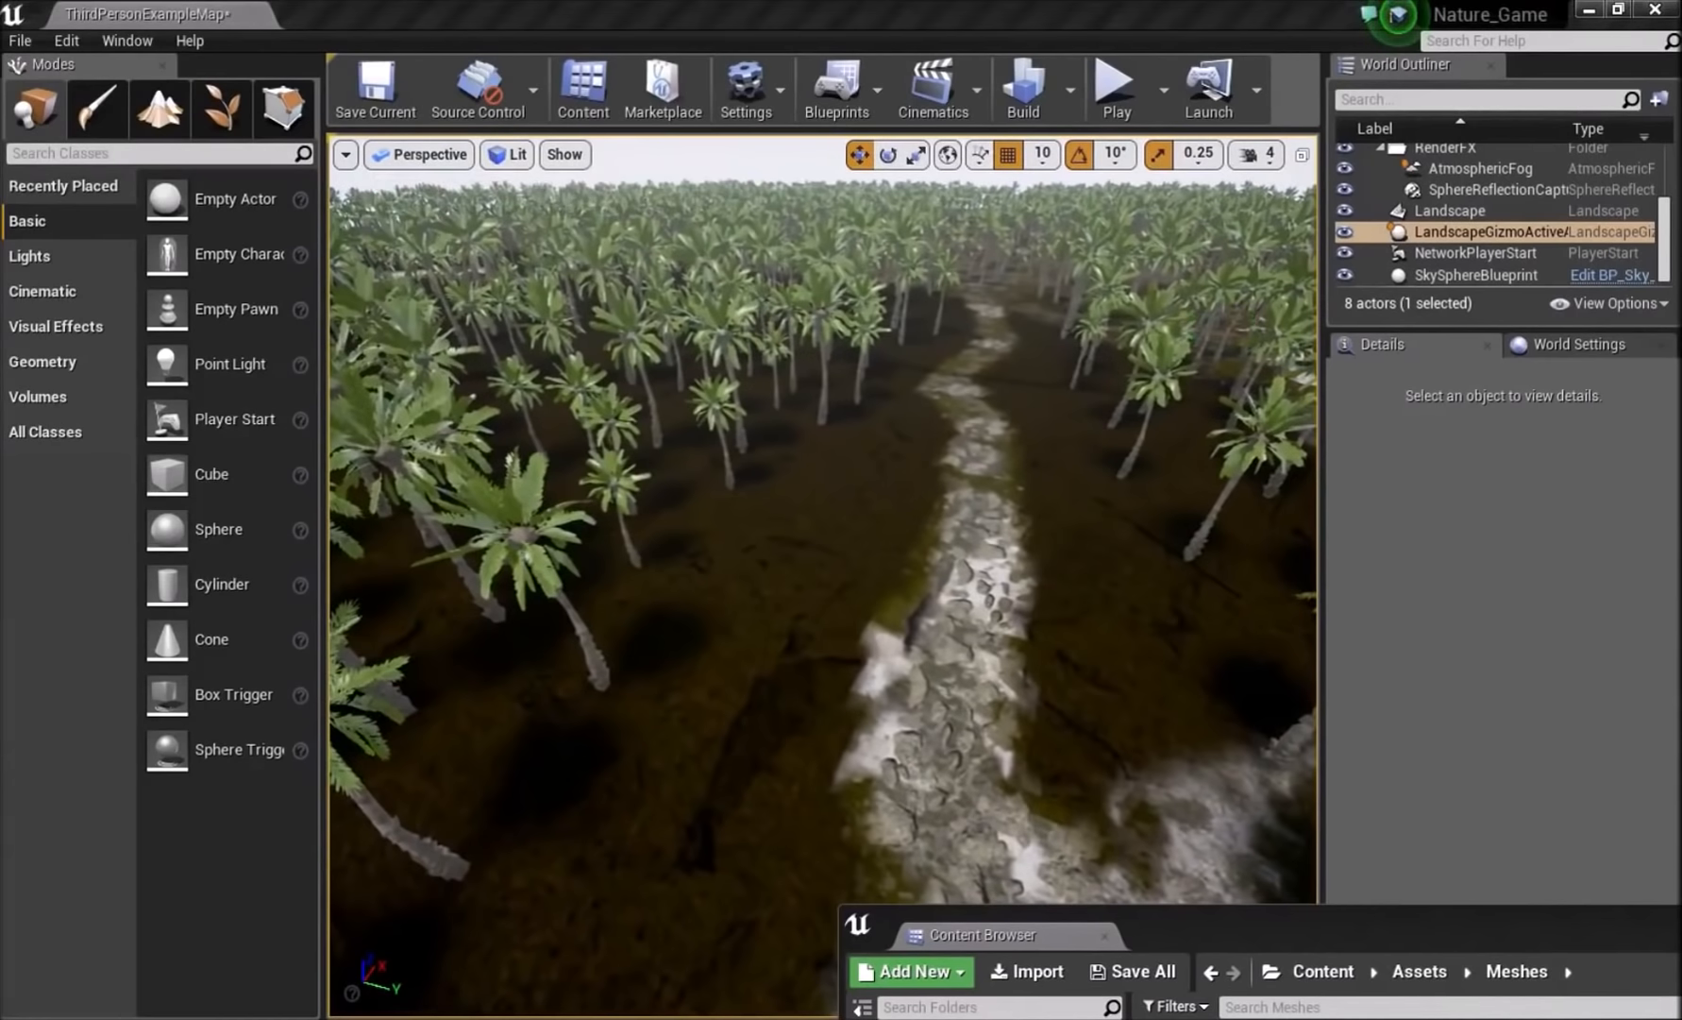
- Add the Queen_palm_tree and Palmtree_Realistic meshes as foliage types in Foliage mode
{"action": "left_click_drag", "start_coordinate": [1280, 931], "coordinate": [742, 344]}
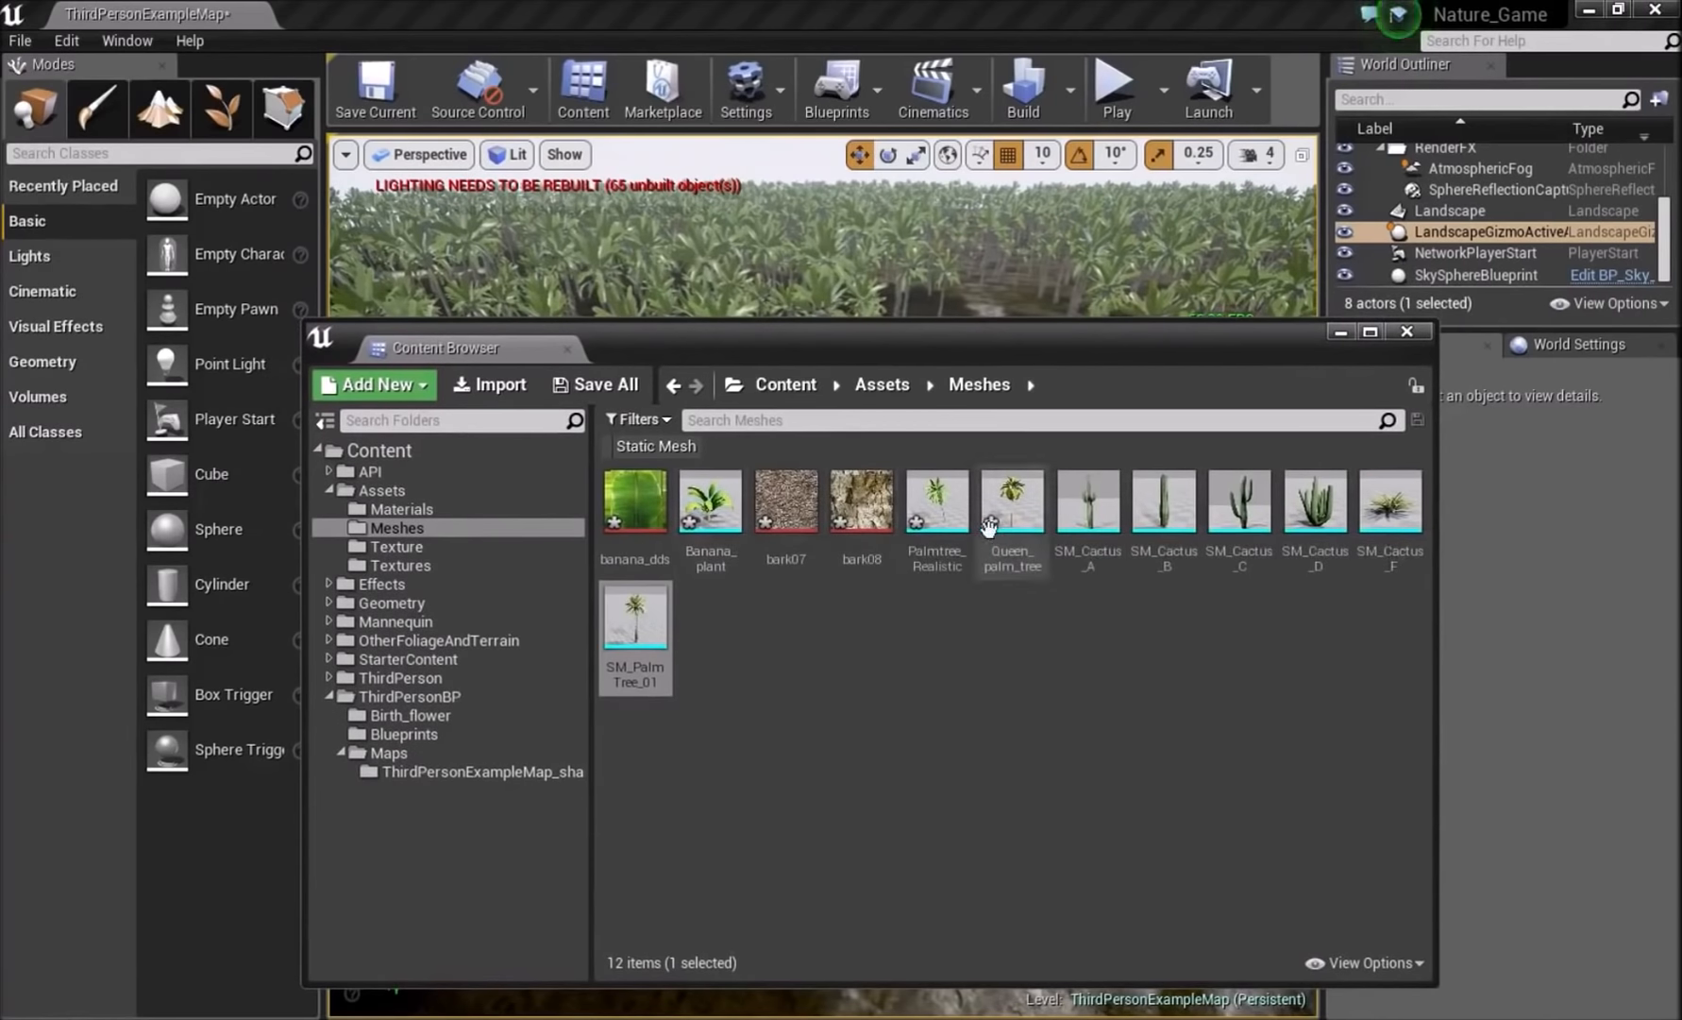
{"action": "left_click_drag", "start_coordinate": [903, 350], "coordinate": [989, 441]}
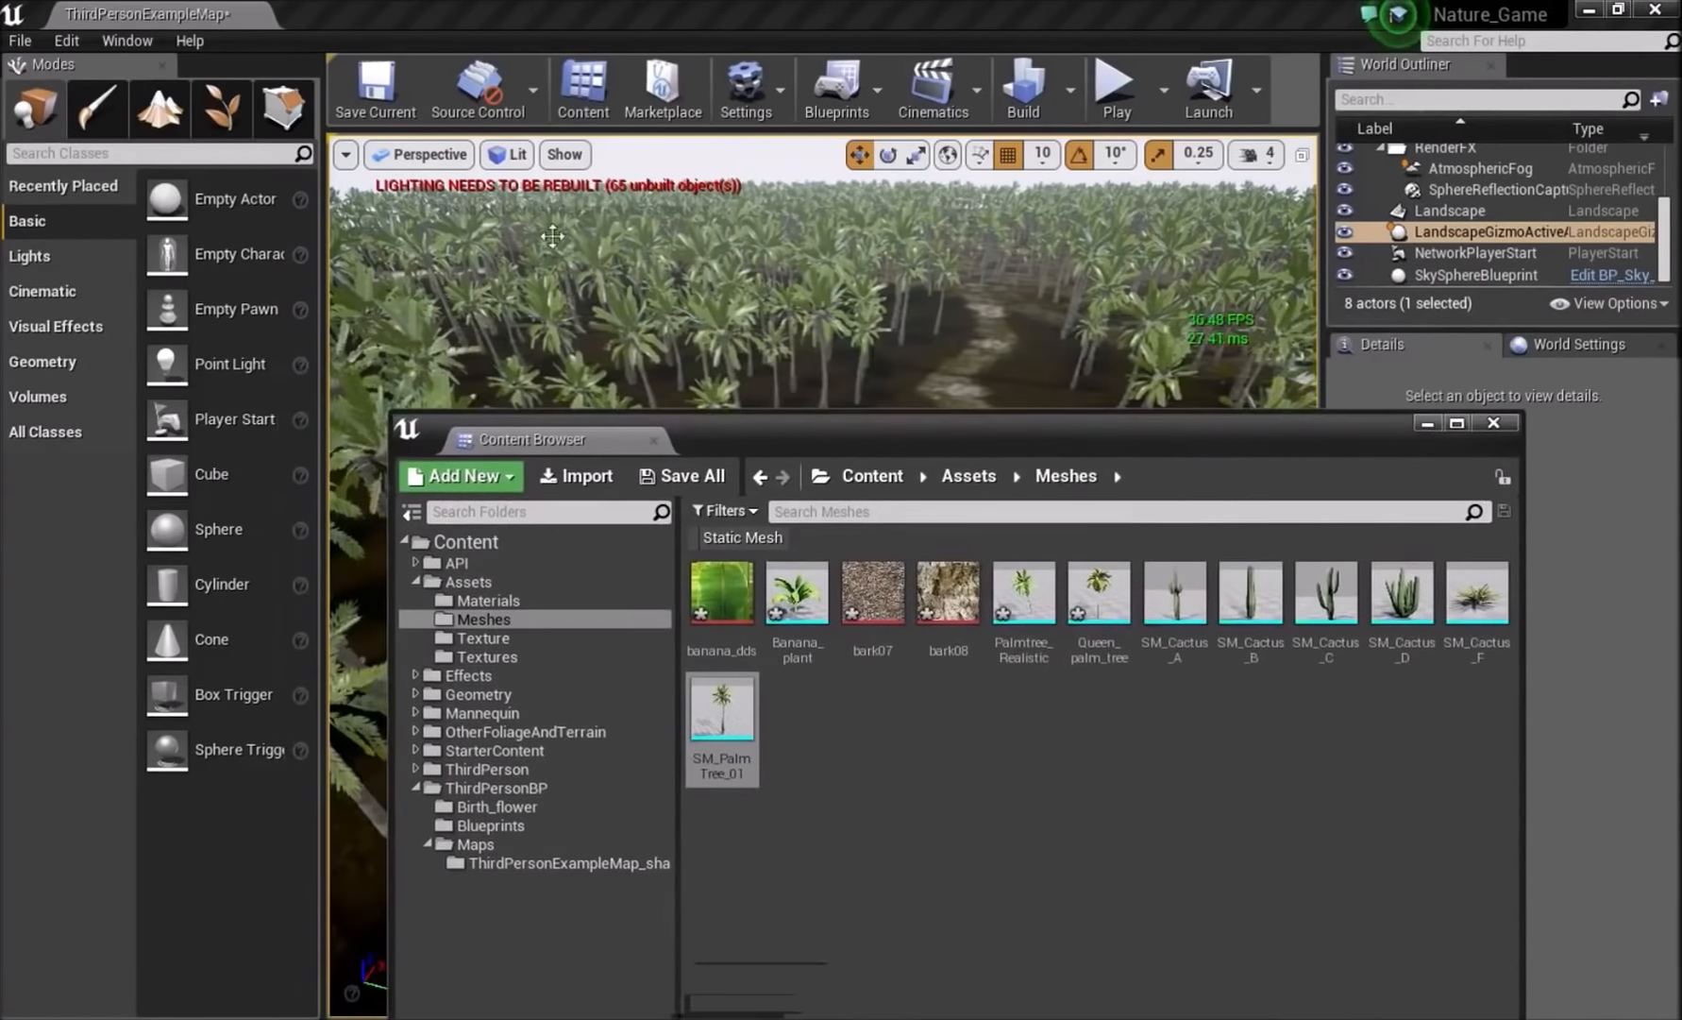
{"action": "key", "text": "shift+5"}
{"action": "left_click_drag", "start_coordinate": [1103, 625], "coordinate": [151, 534]}
{"action": "left_click_drag", "start_coordinate": [1027, 622], "coordinate": [53, 488]}
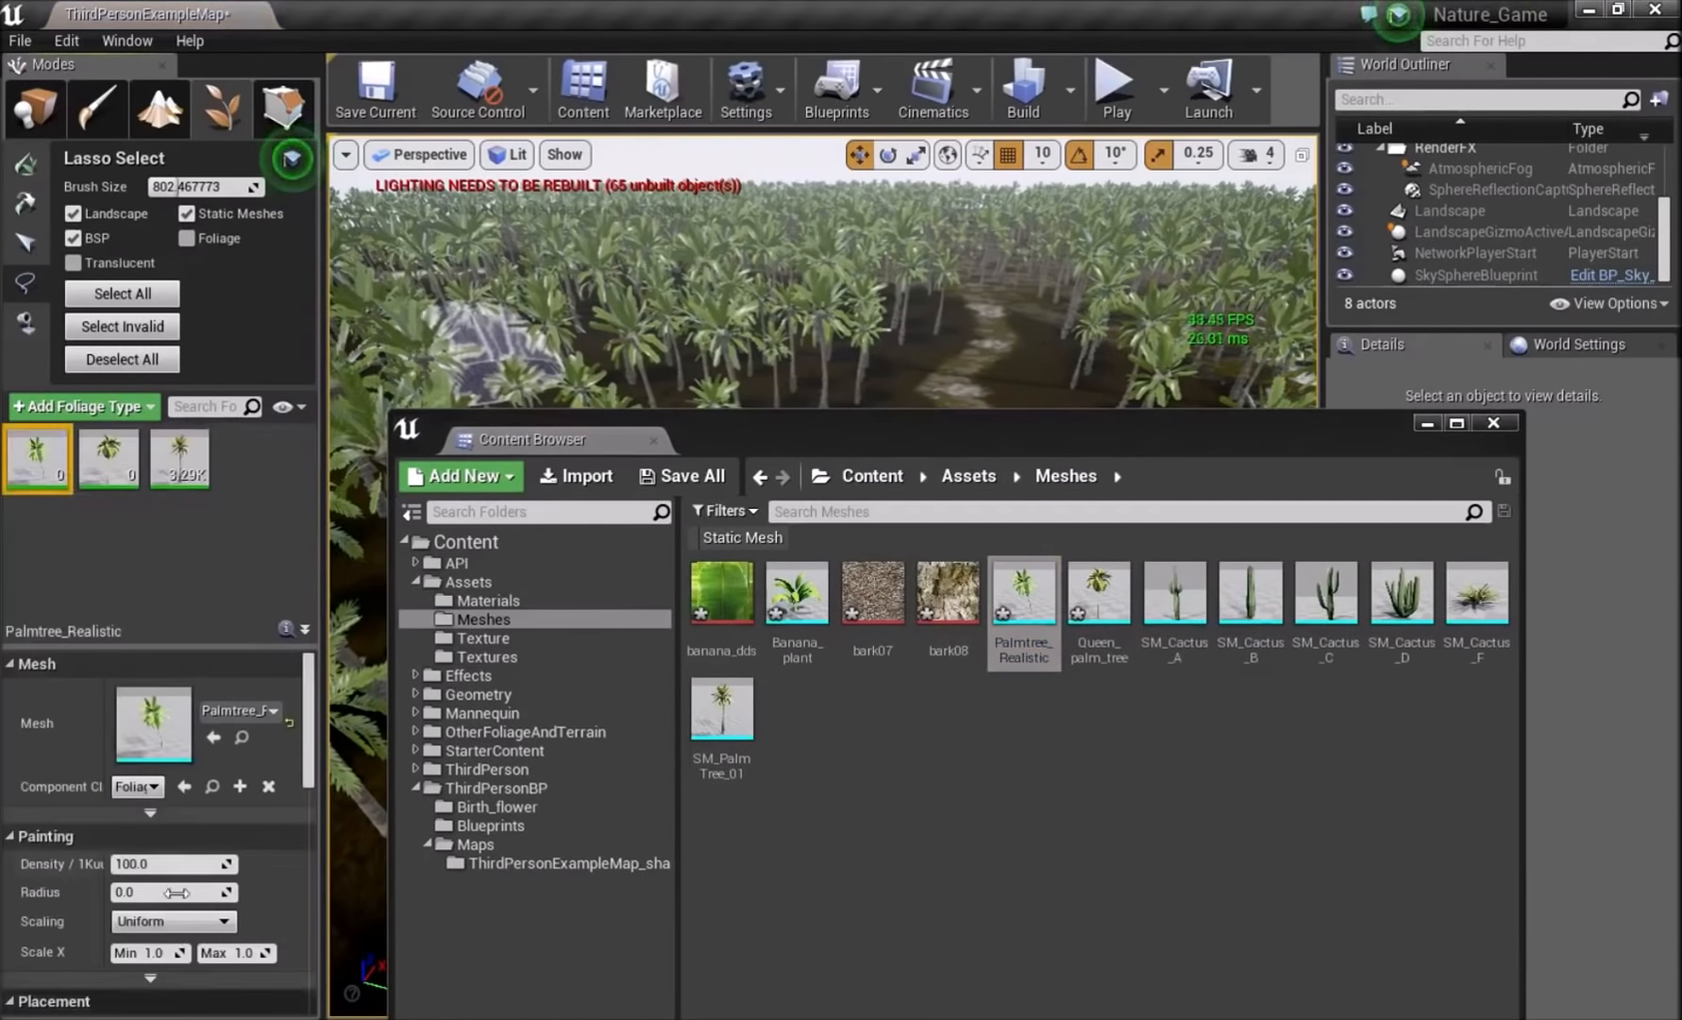
- Place a trial Palmtree_Realistic mesh beside the path to compare its size with the palms, and delete it
{"action": "left_click_drag", "start_coordinate": [952, 427], "coordinate": [411, 878]}
{"action": "left_click_drag", "start_coordinate": [549, 873], "coordinate": [524, 649]}
{"action": "left_click_drag", "start_coordinate": [458, 823], "coordinate": [835, 548]}
{"action": "key", "text": "w"}
{"action": "right_click_drag", "start_coordinate": [921, 546], "coordinate": [1053, 416]}
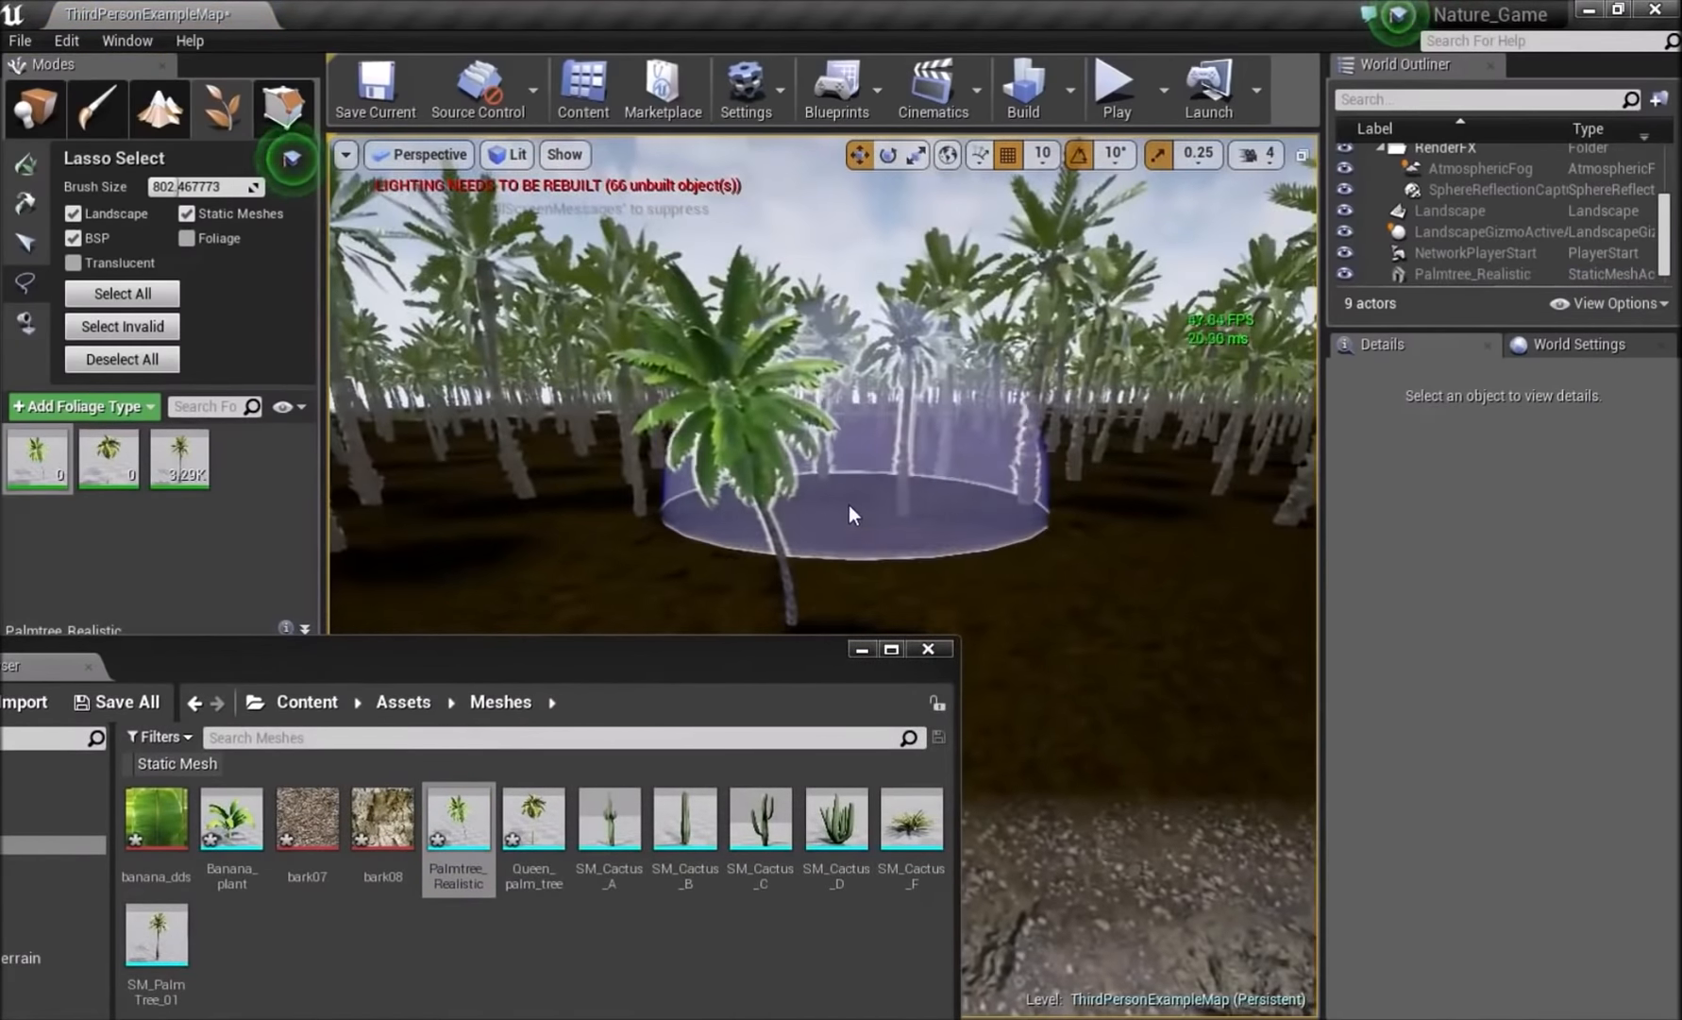
{"action": "key", "text": "s"}
{"action": "right_click_drag", "start_coordinate": [849, 514], "coordinate": [843, 587]}
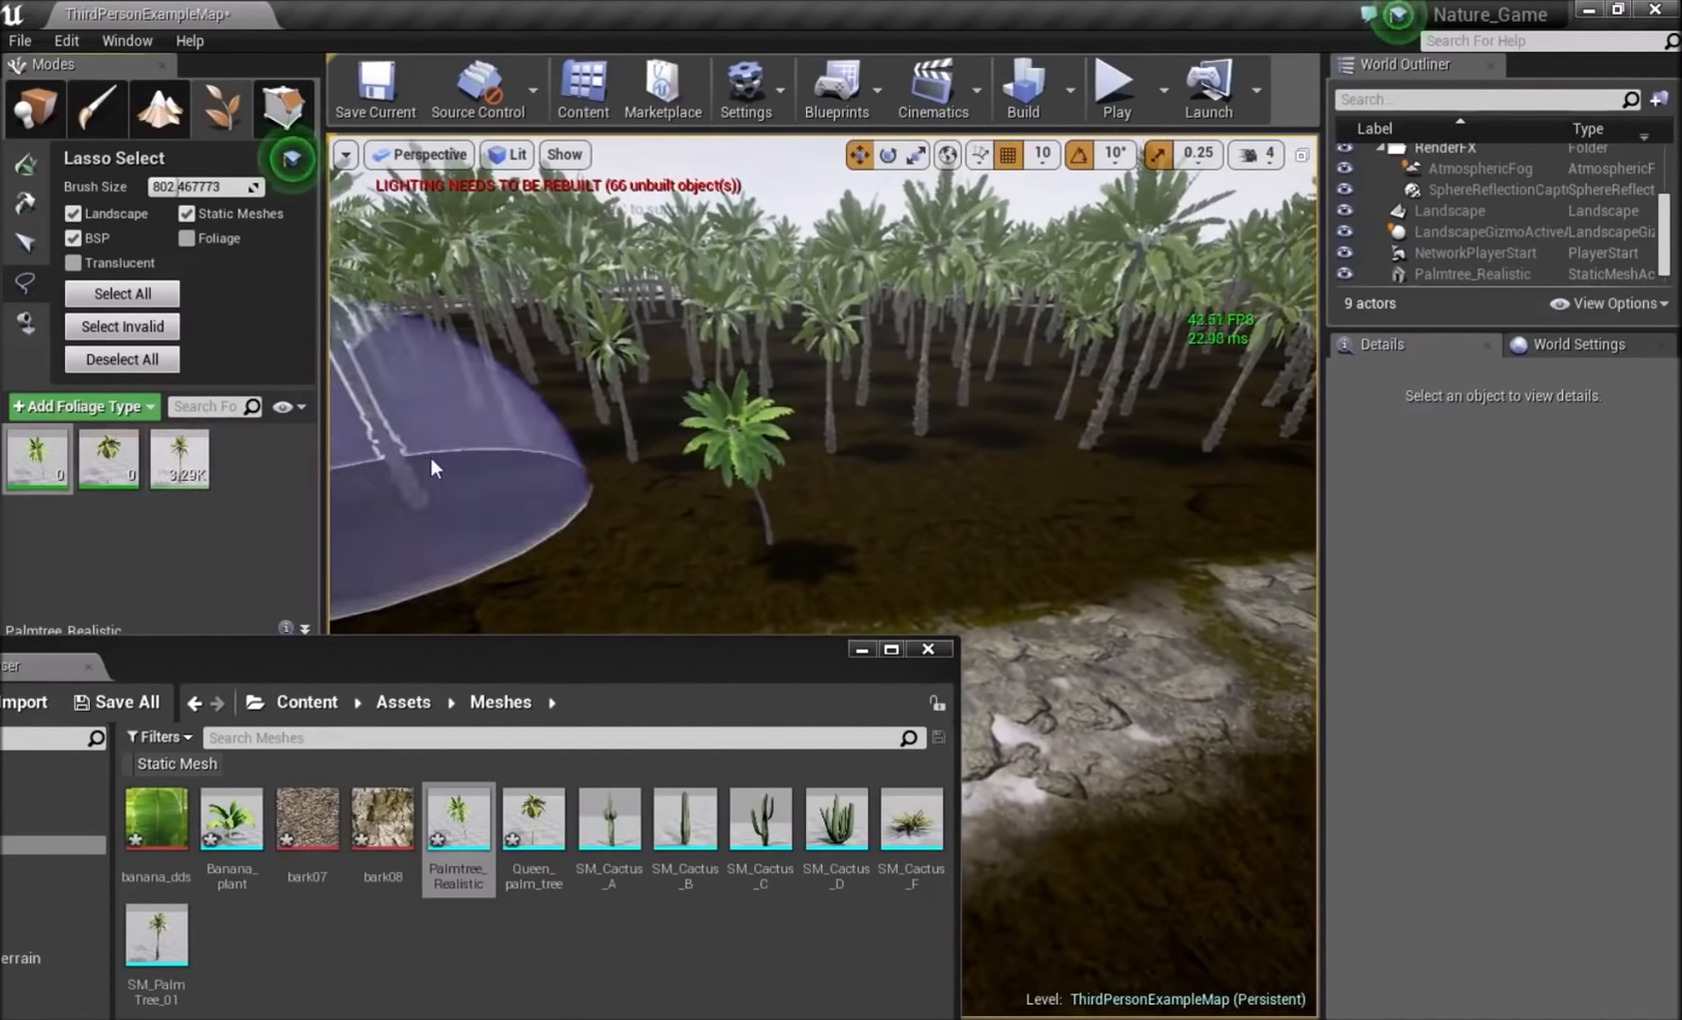
{"action": "key", "text": "shift+1"}
{"action": "left_click", "coordinate": [753, 451]}
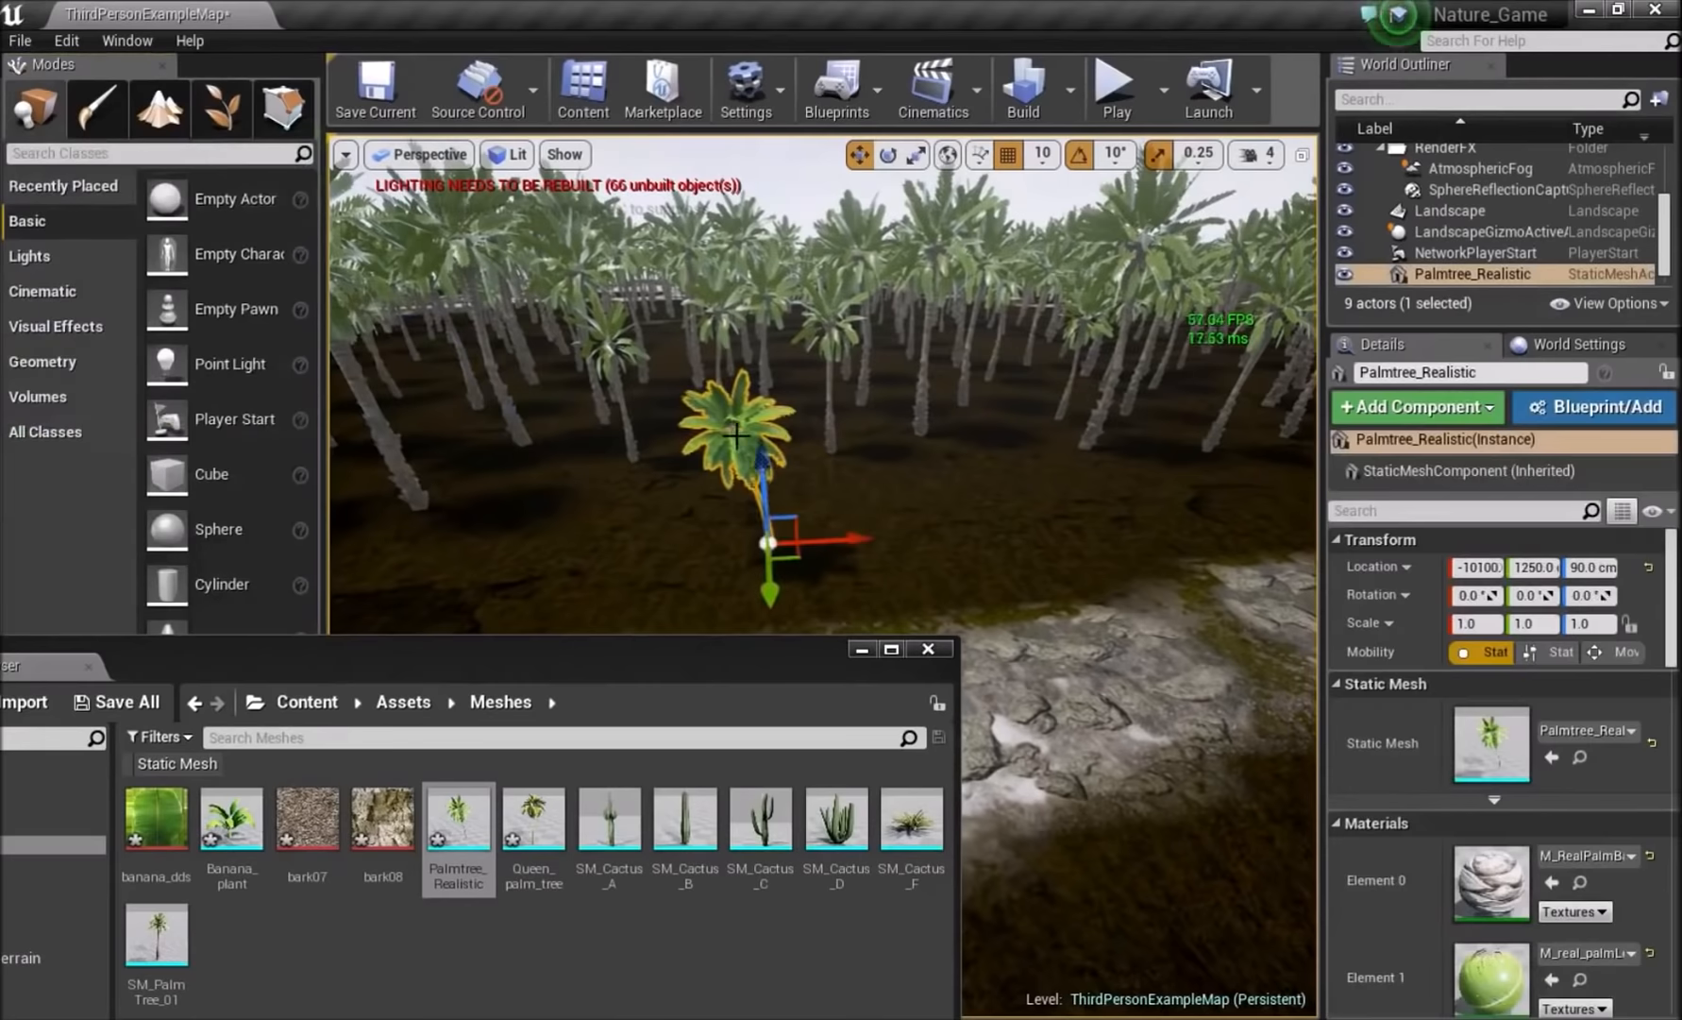
{"action": "key", "text": "Delete"}
- Set the Scale X of the Palmtree_Realistic foliage type to min 1.5 and max 2.0
{"action": "left_click", "coordinate": [221, 107]}
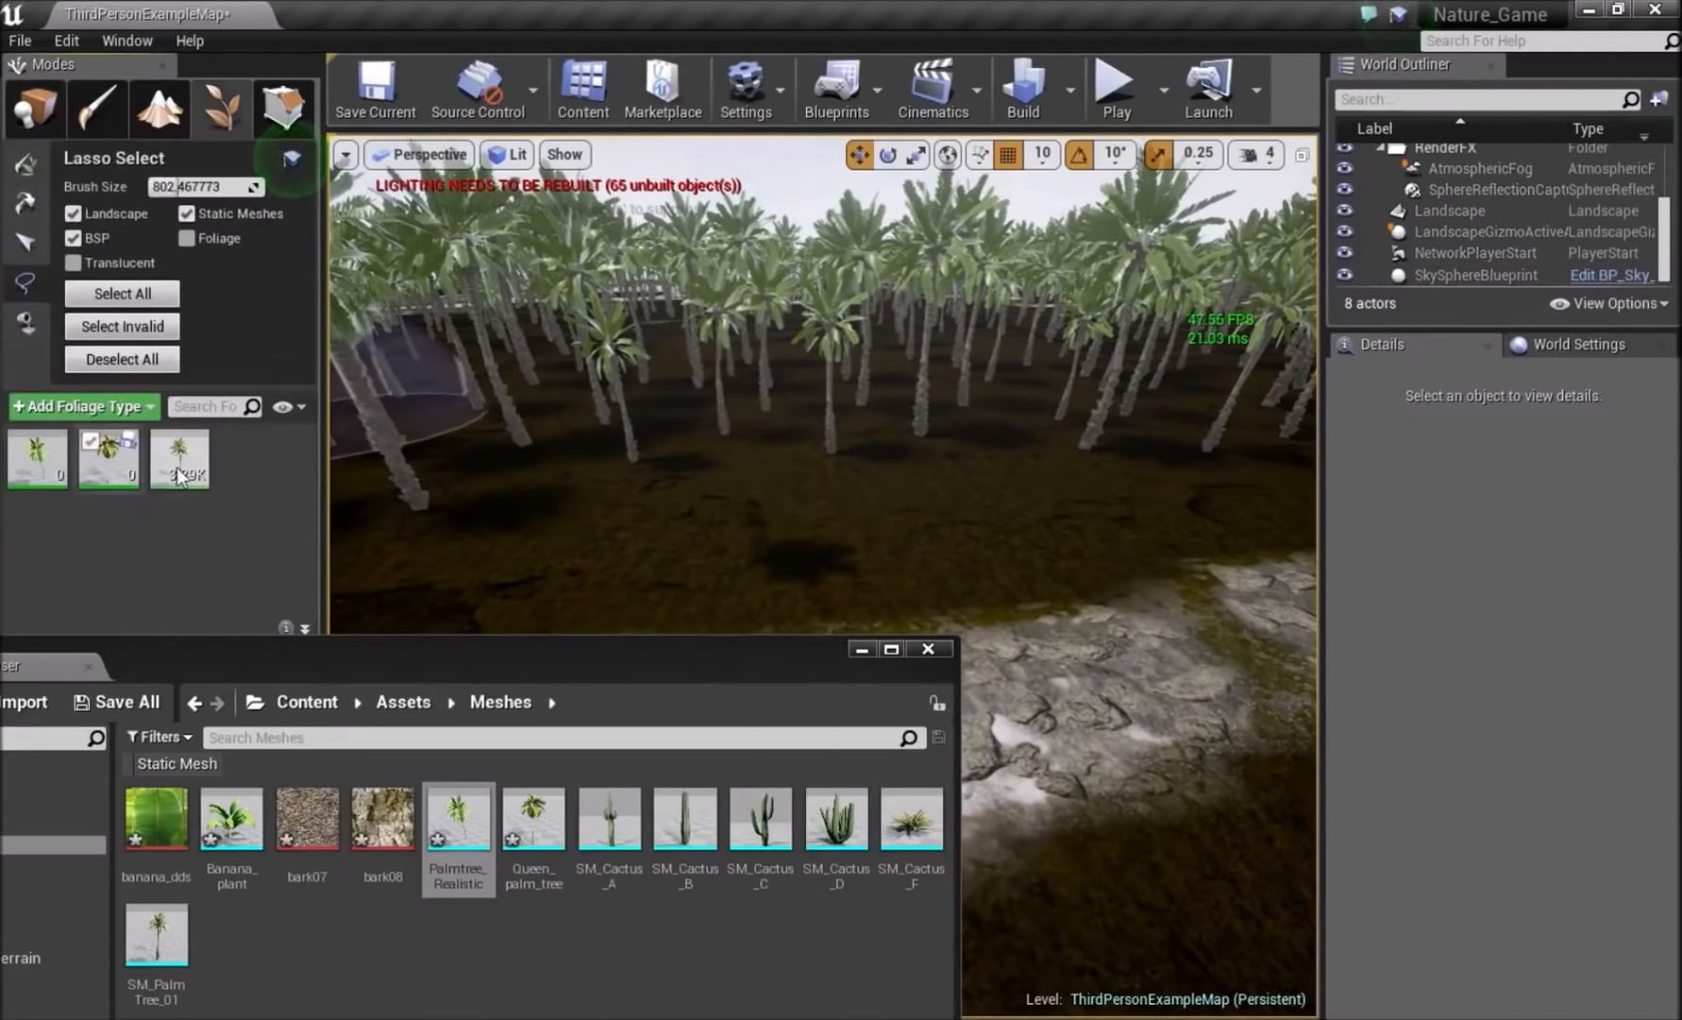
{"action": "left_click", "coordinate": [40, 469]}
{"action": "left_click_drag", "start_coordinate": [366, 658], "coordinate": [976, 696]}
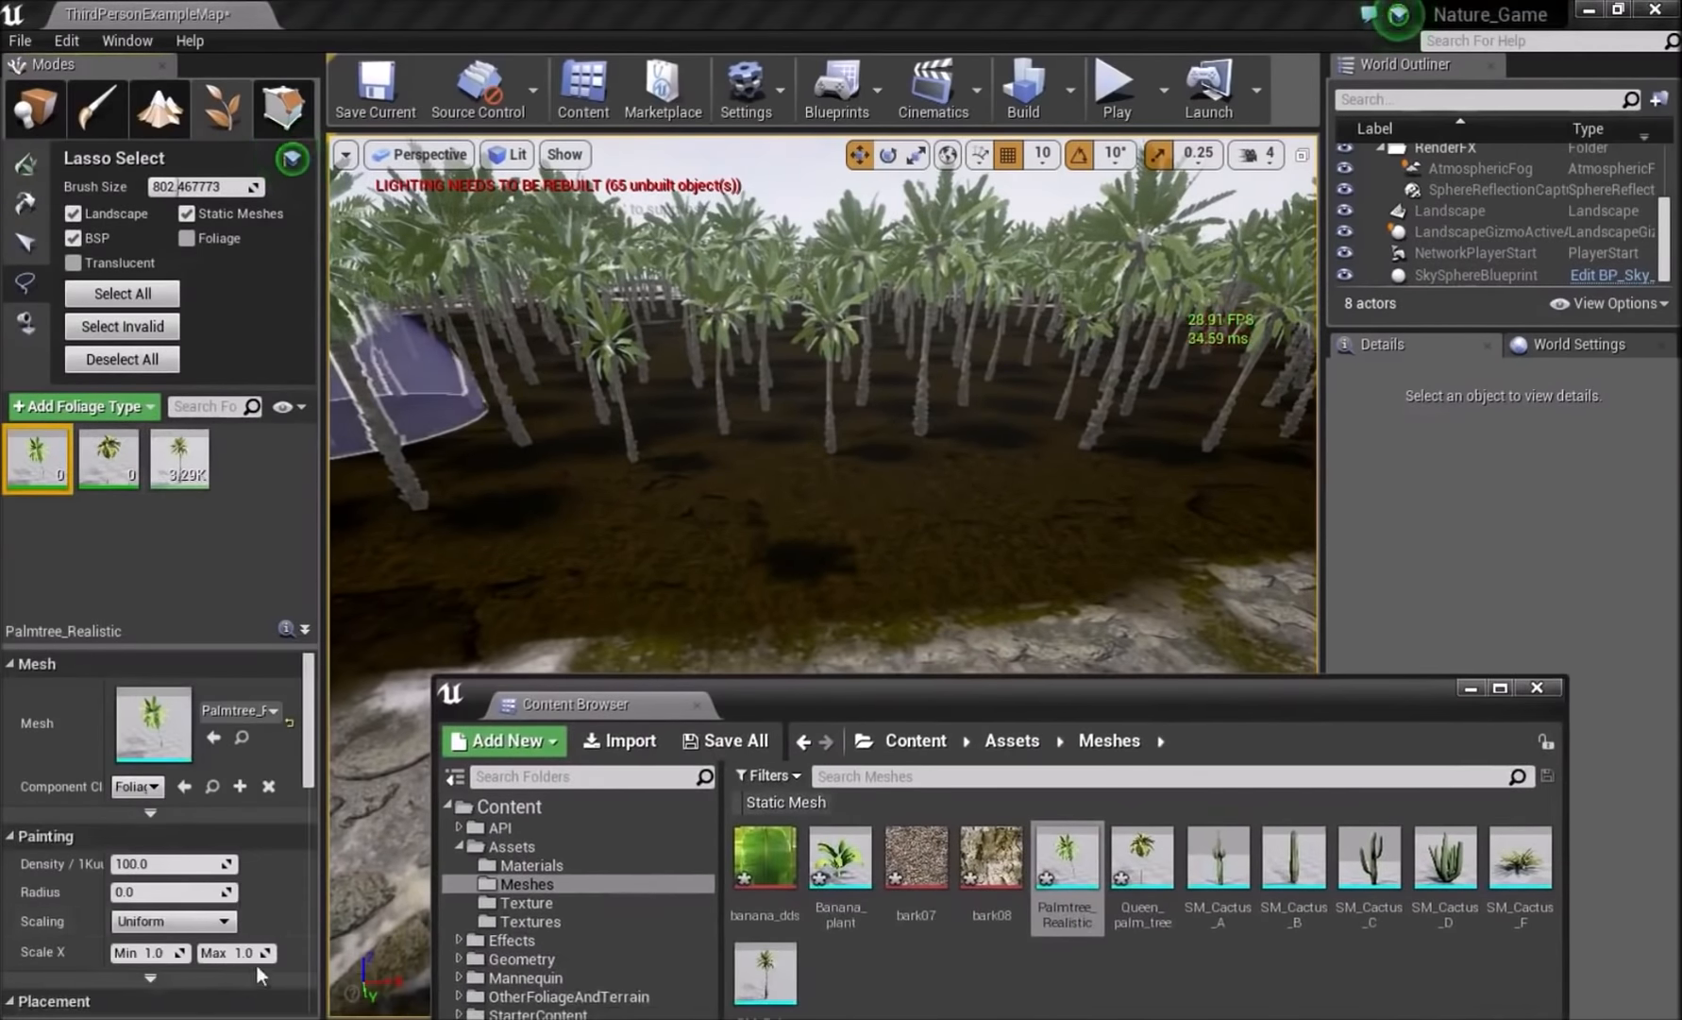
{"action": "left_click", "coordinate": [253, 952]}
{"action": "type", "text": "2"}
{"action": "left_click", "coordinate": [159, 954]}
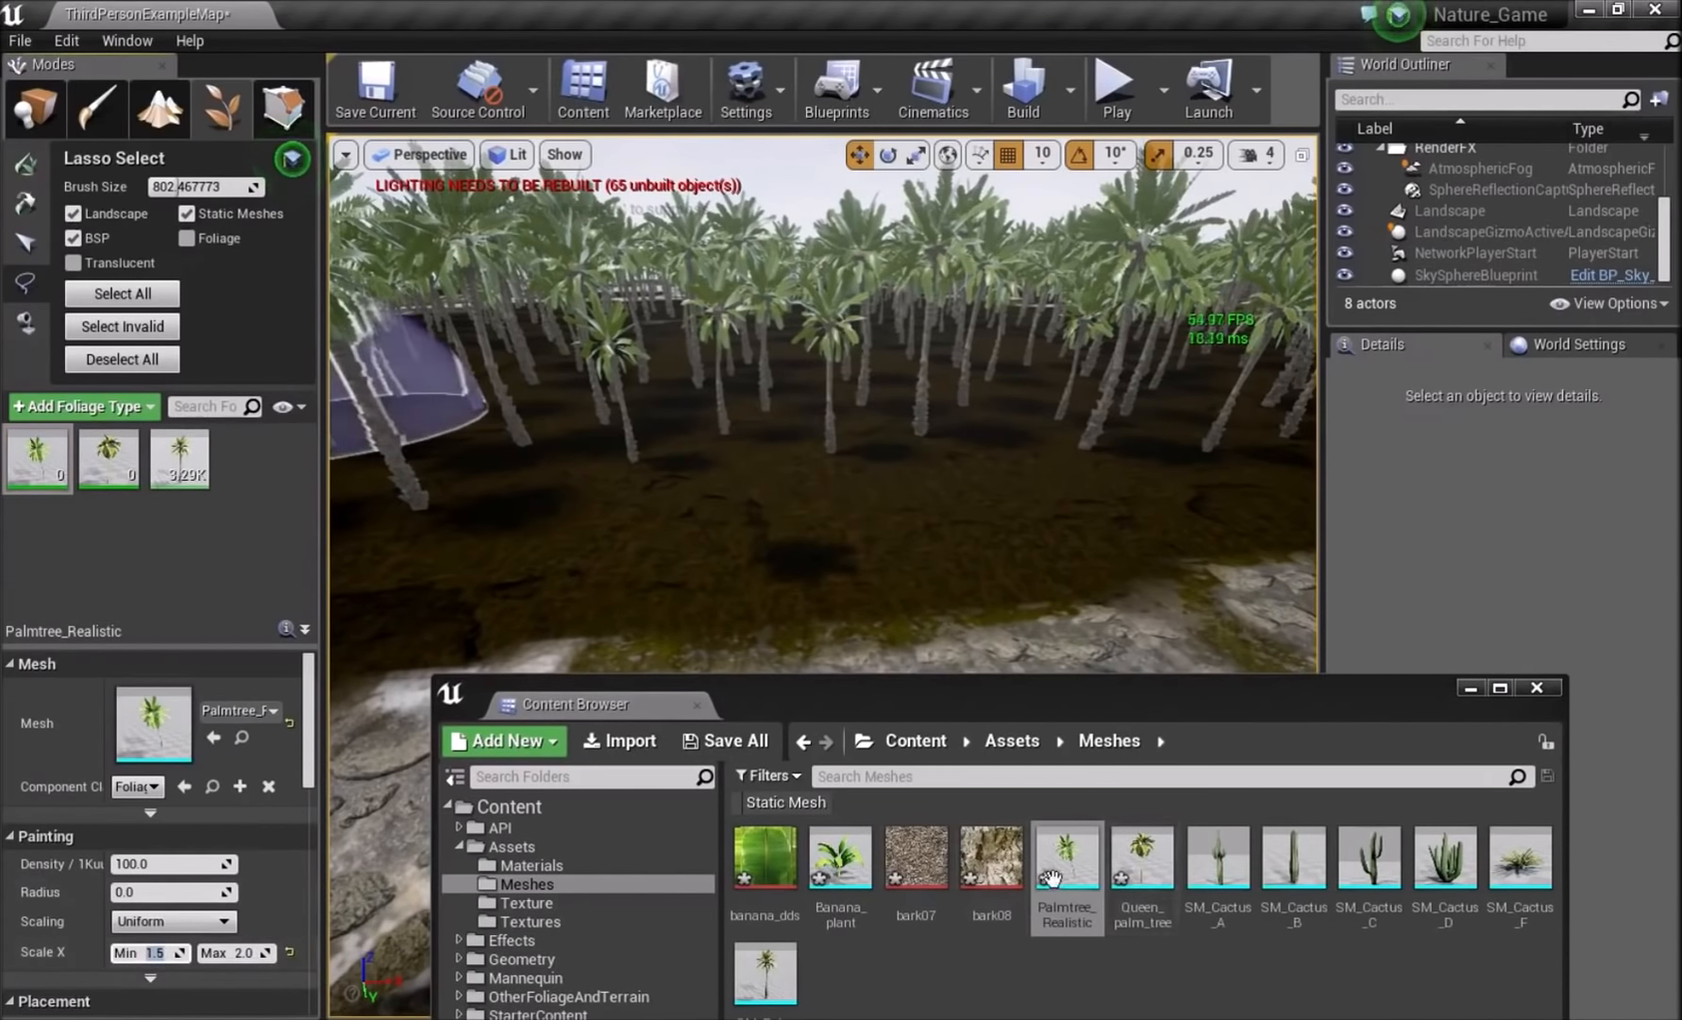
- Place a trial Queen_palm_tree mesh in front of the palms to judge its size, and delete it
{"action": "left_click_drag", "start_coordinate": [1143, 857], "coordinate": [254, 512]}
{"action": "left_click", "coordinate": [107, 457]}
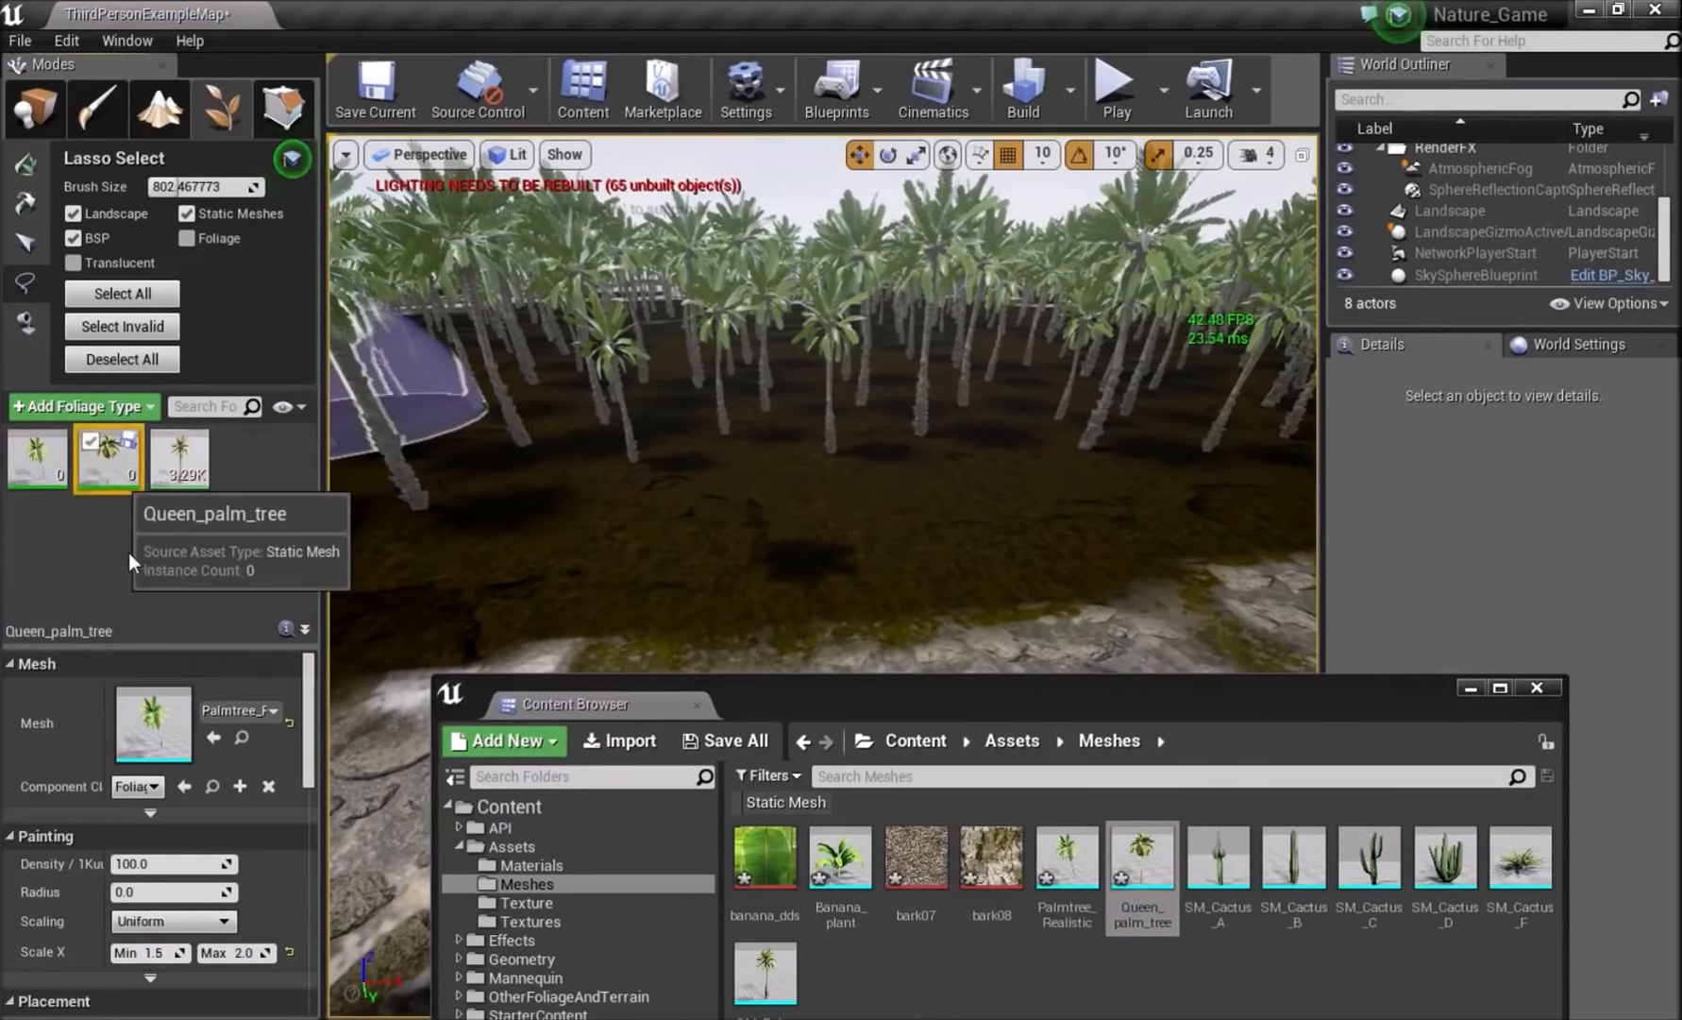
{"action": "left_click", "coordinate": [62, 476]}
{"action": "left_click", "coordinate": [101, 477]}
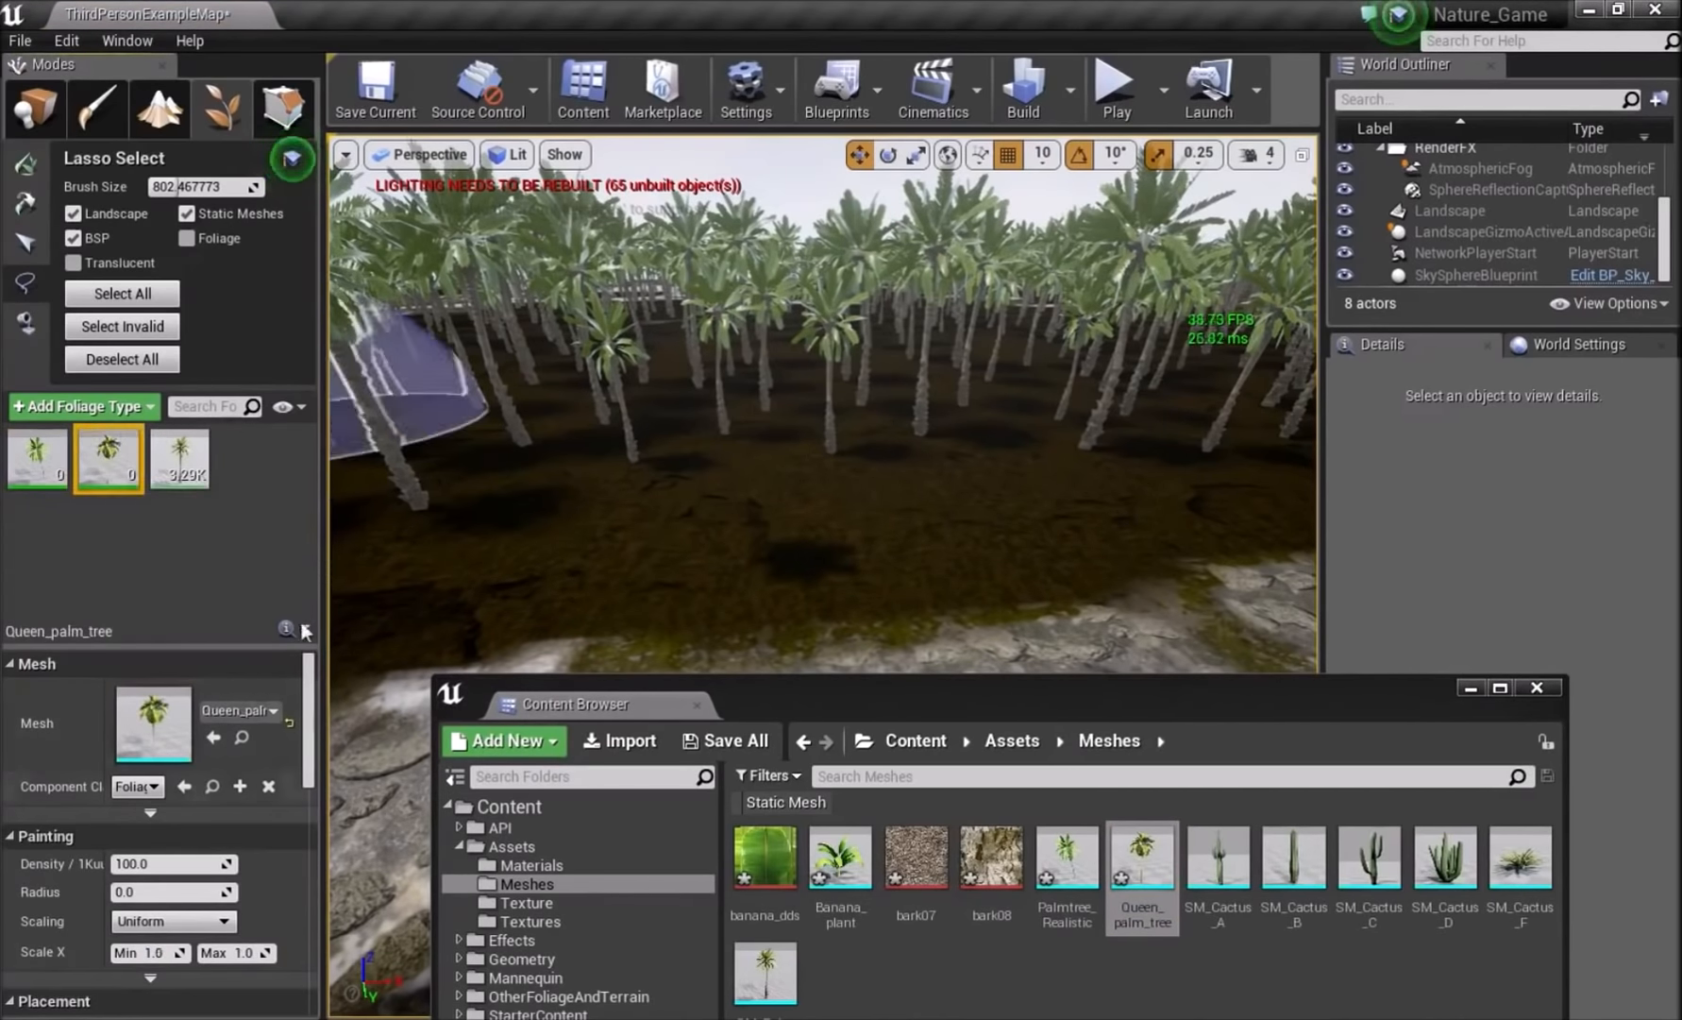
{"action": "left_click_drag", "start_coordinate": [1103, 885], "coordinate": [732, 526]}
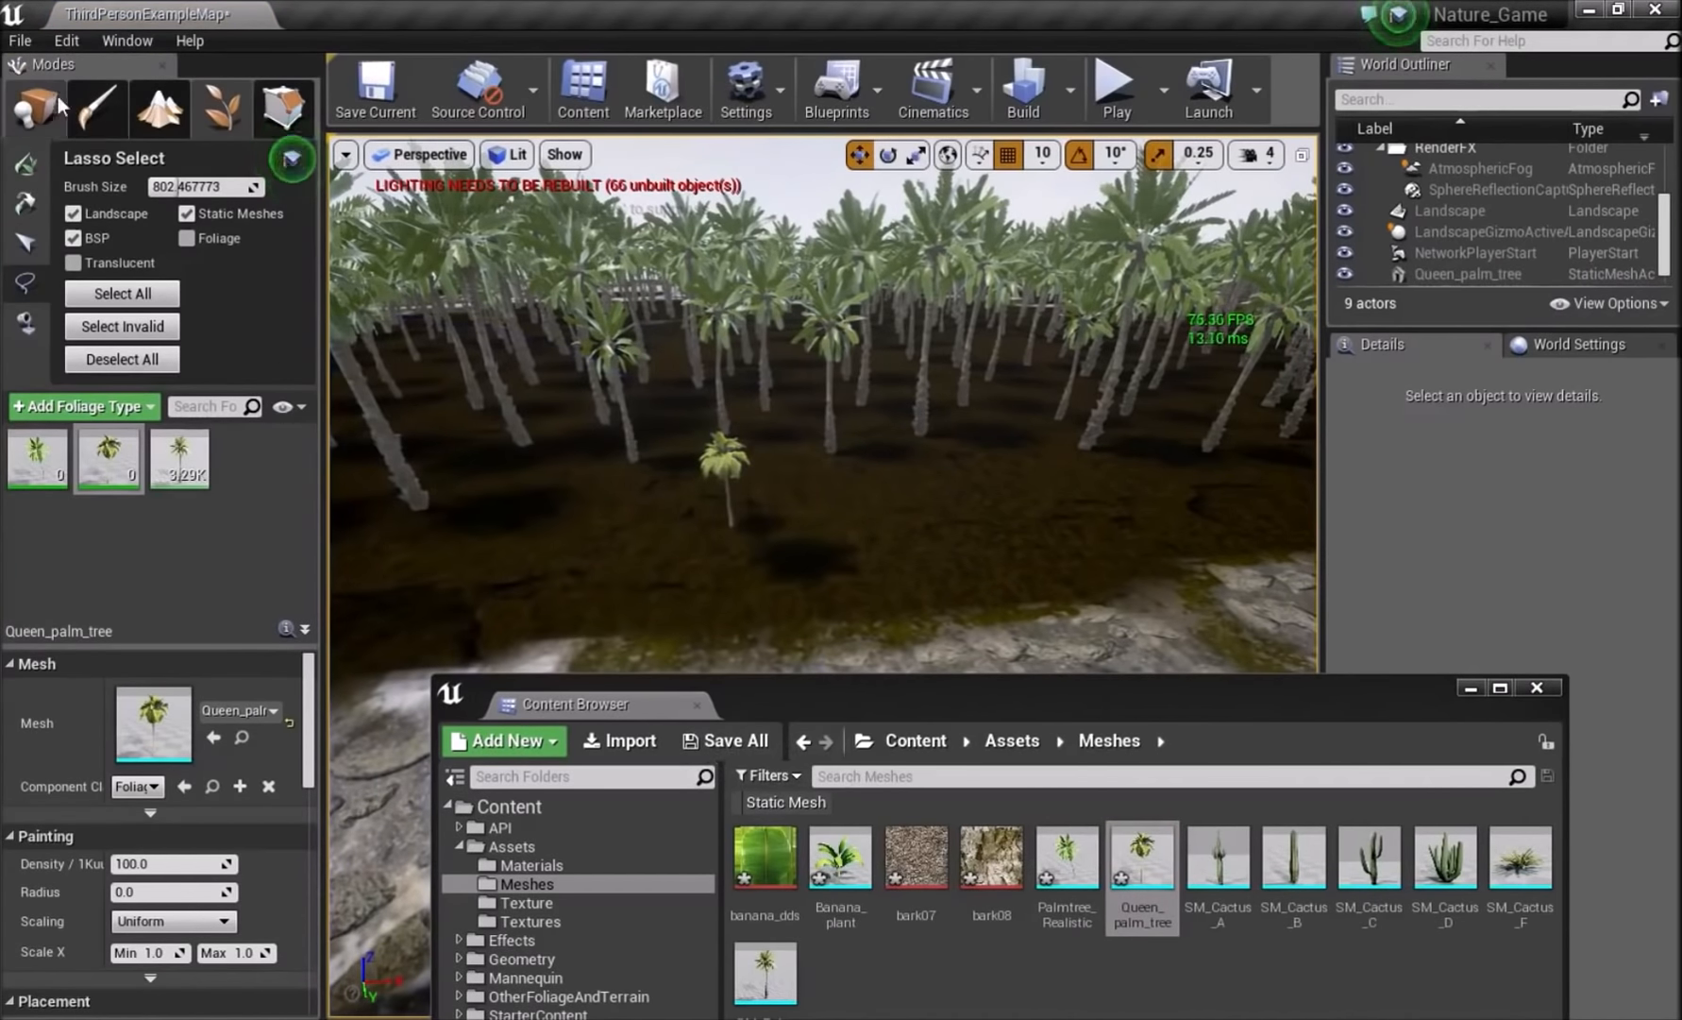
{"action": "left_click", "coordinate": [55, 100]}
{"action": "left_click", "coordinate": [727, 464]}
{"action": "key", "text": "Delete"}
{"action": "right_click_drag", "start_coordinate": [732, 463], "coordinate": [956, 329]}
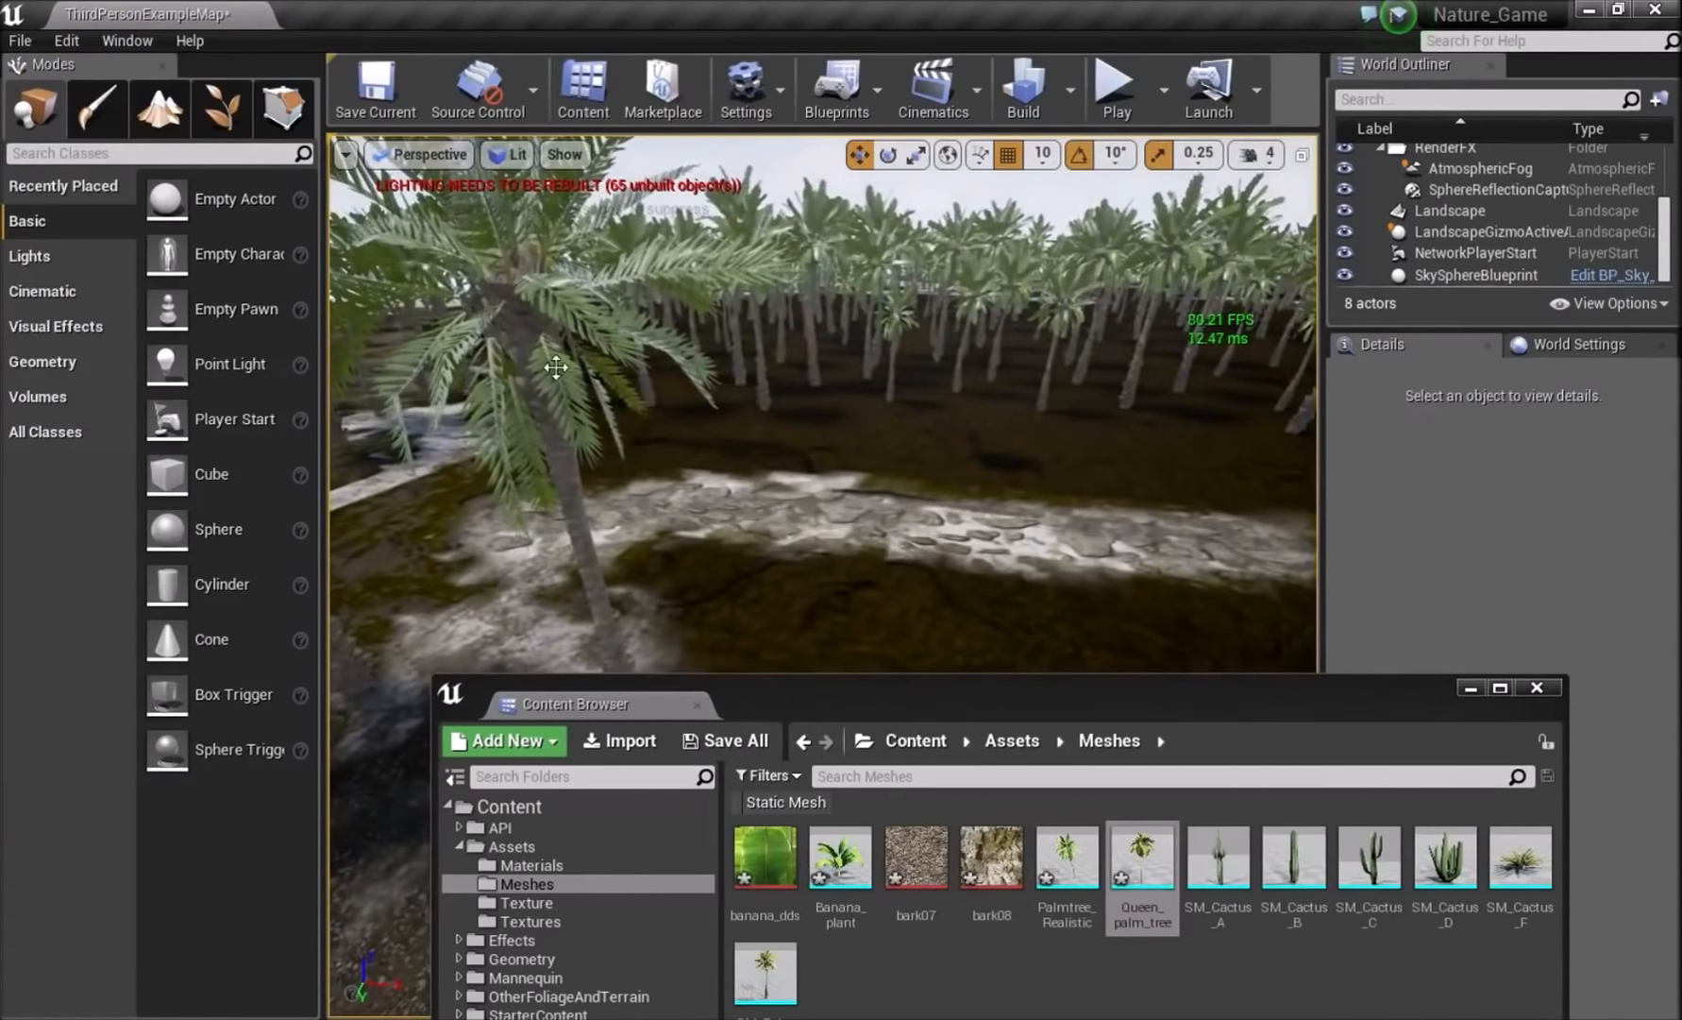
- Set the Scale X of the Queen_palm_tree foliage type to min 2.0 and max 3.0
{"action": "left_click", "coordinate": [282, 106]}
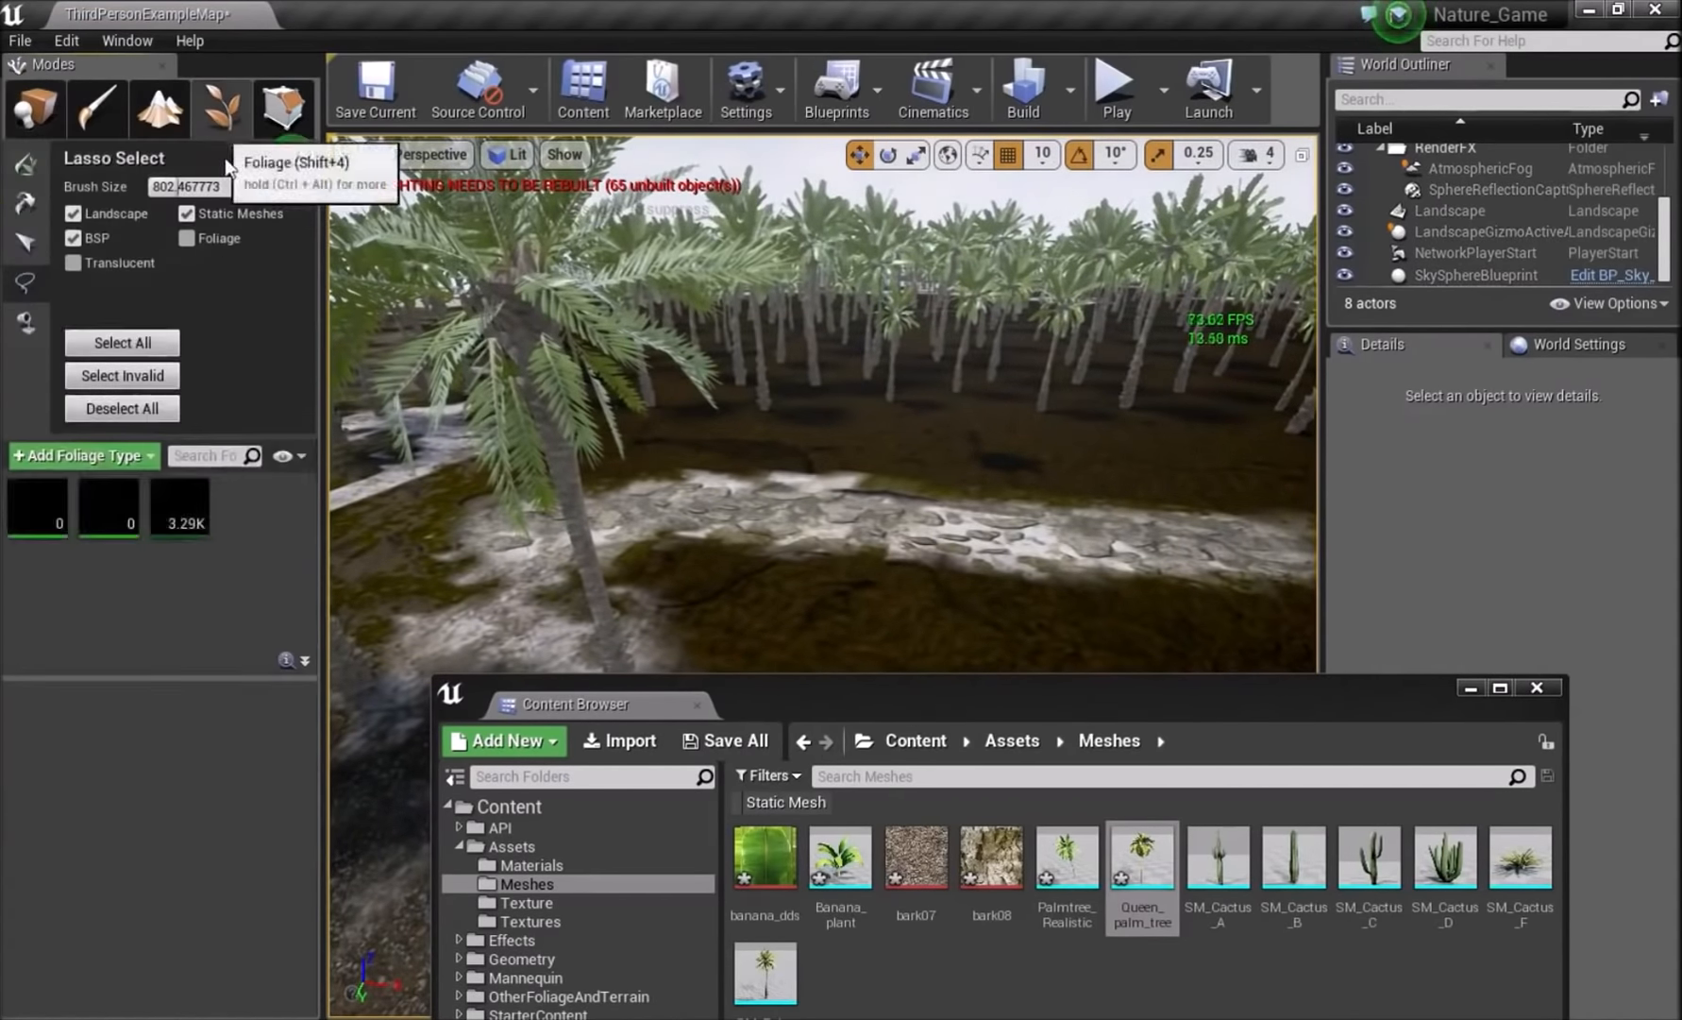
{"action": "left_click", "coordinate": [190, 479]}
{"action": "left_click", "coordinate": [46, 475]}
{"action": "left_click", "coordinate": [234, 952]}
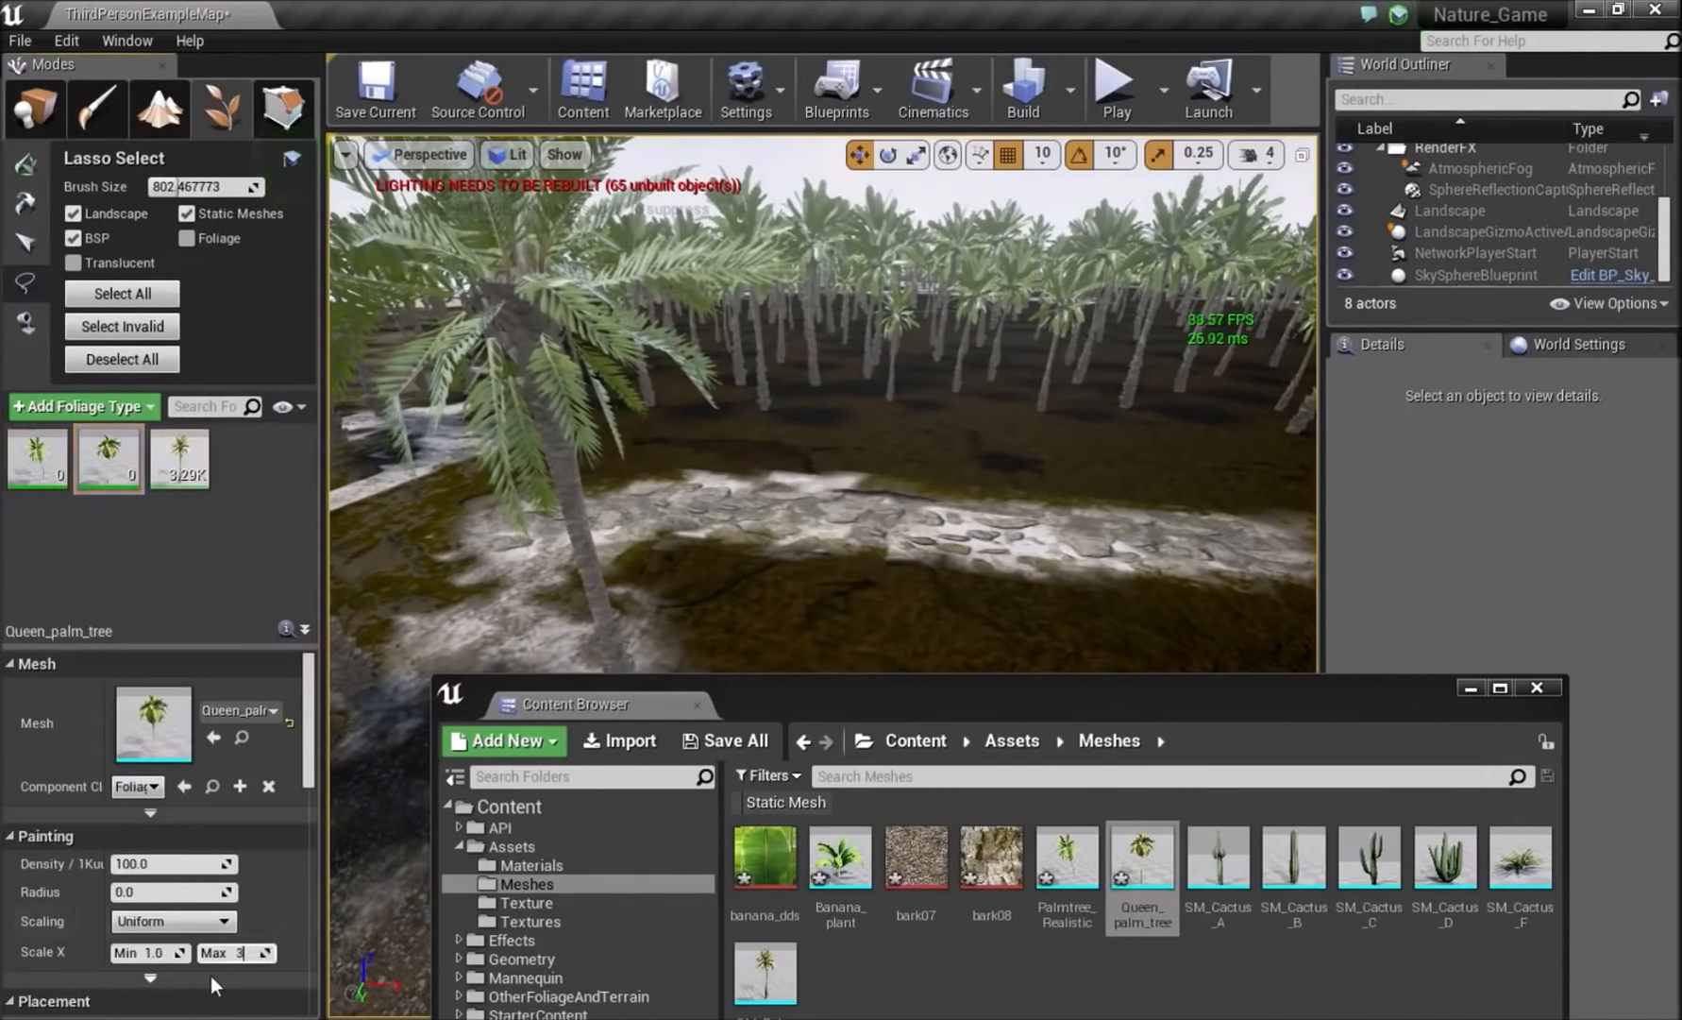
{"action": "type", "text": "3"}
{"action": "left_click", "coordinate": [154, 953]}
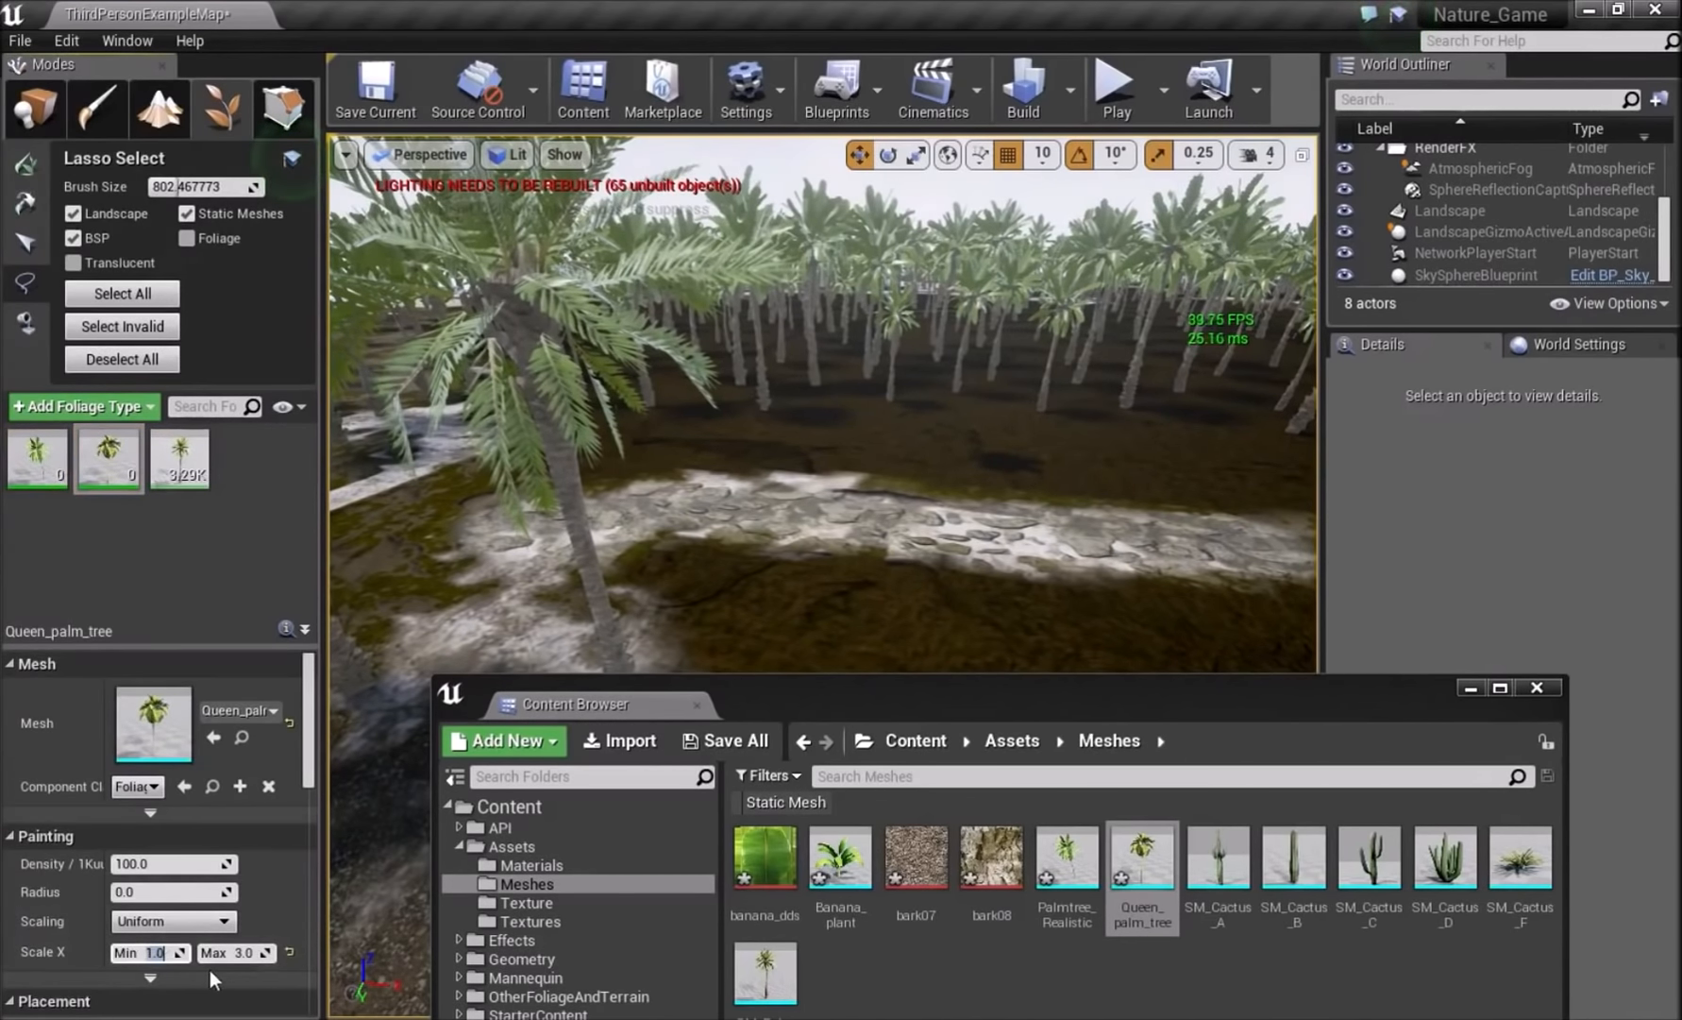
{"action": "left_click", "coordinate": [251, 526]}
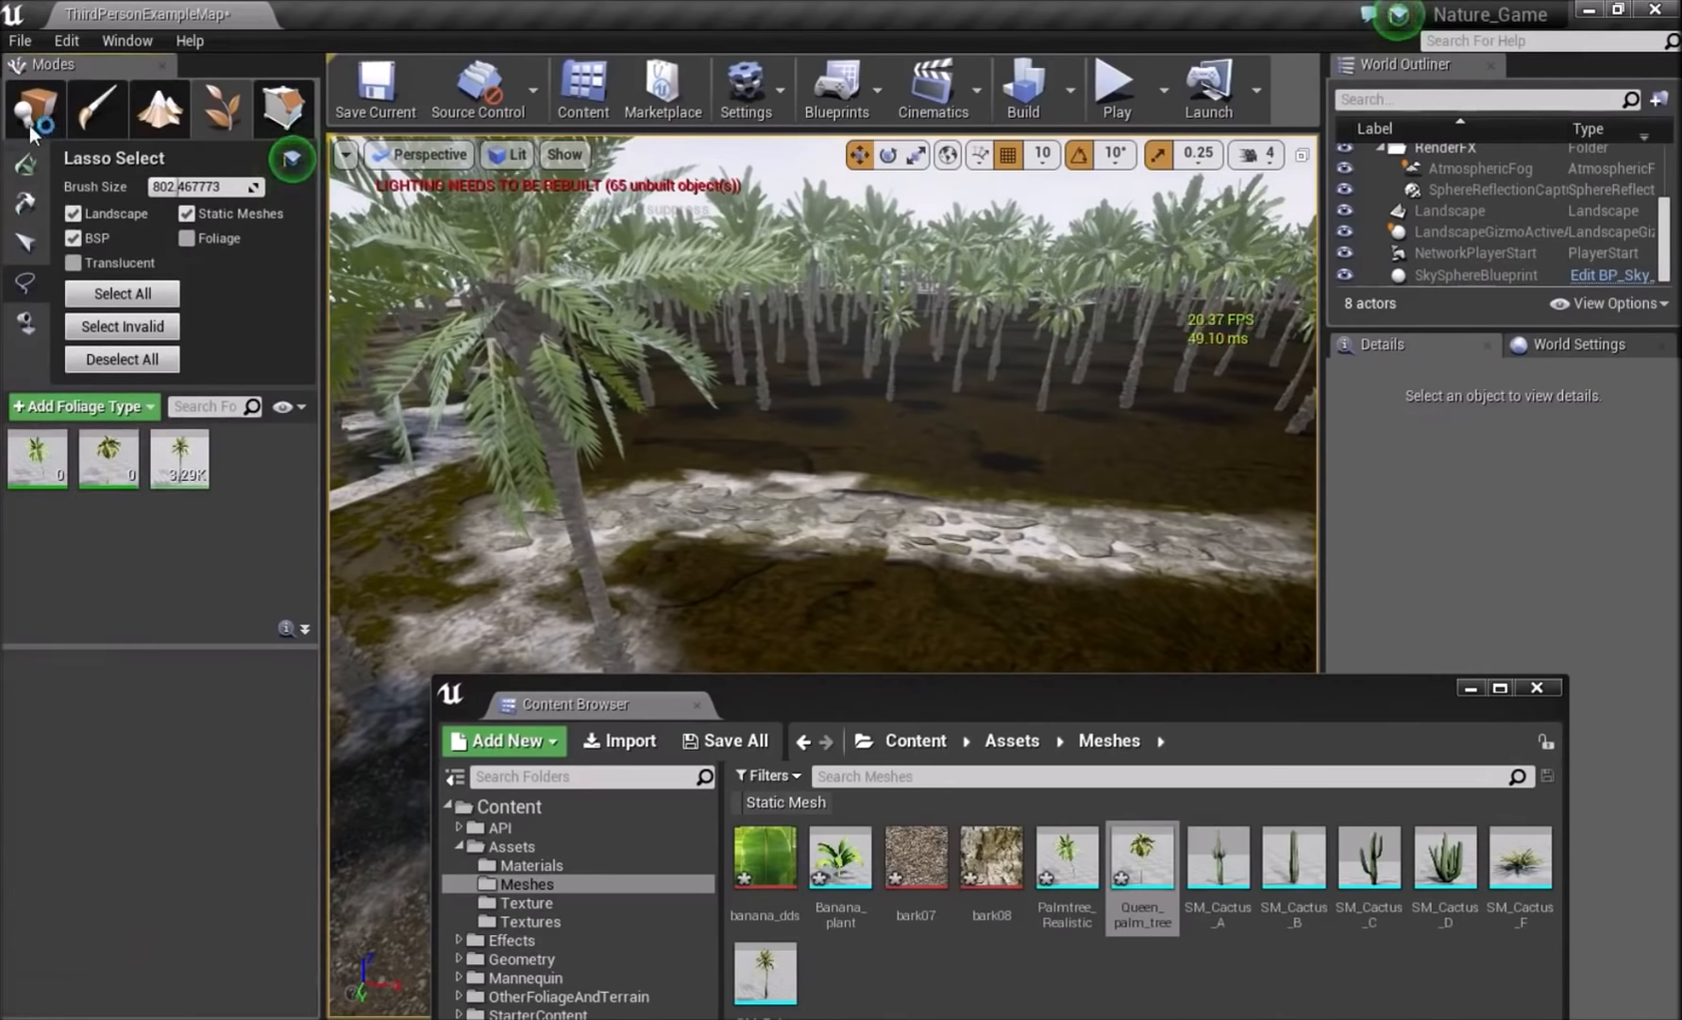
- Set the painting Radius of the Queen_palm_tree foliage type to 80
{"action": "left_click", "coordinate": [108, 457]}
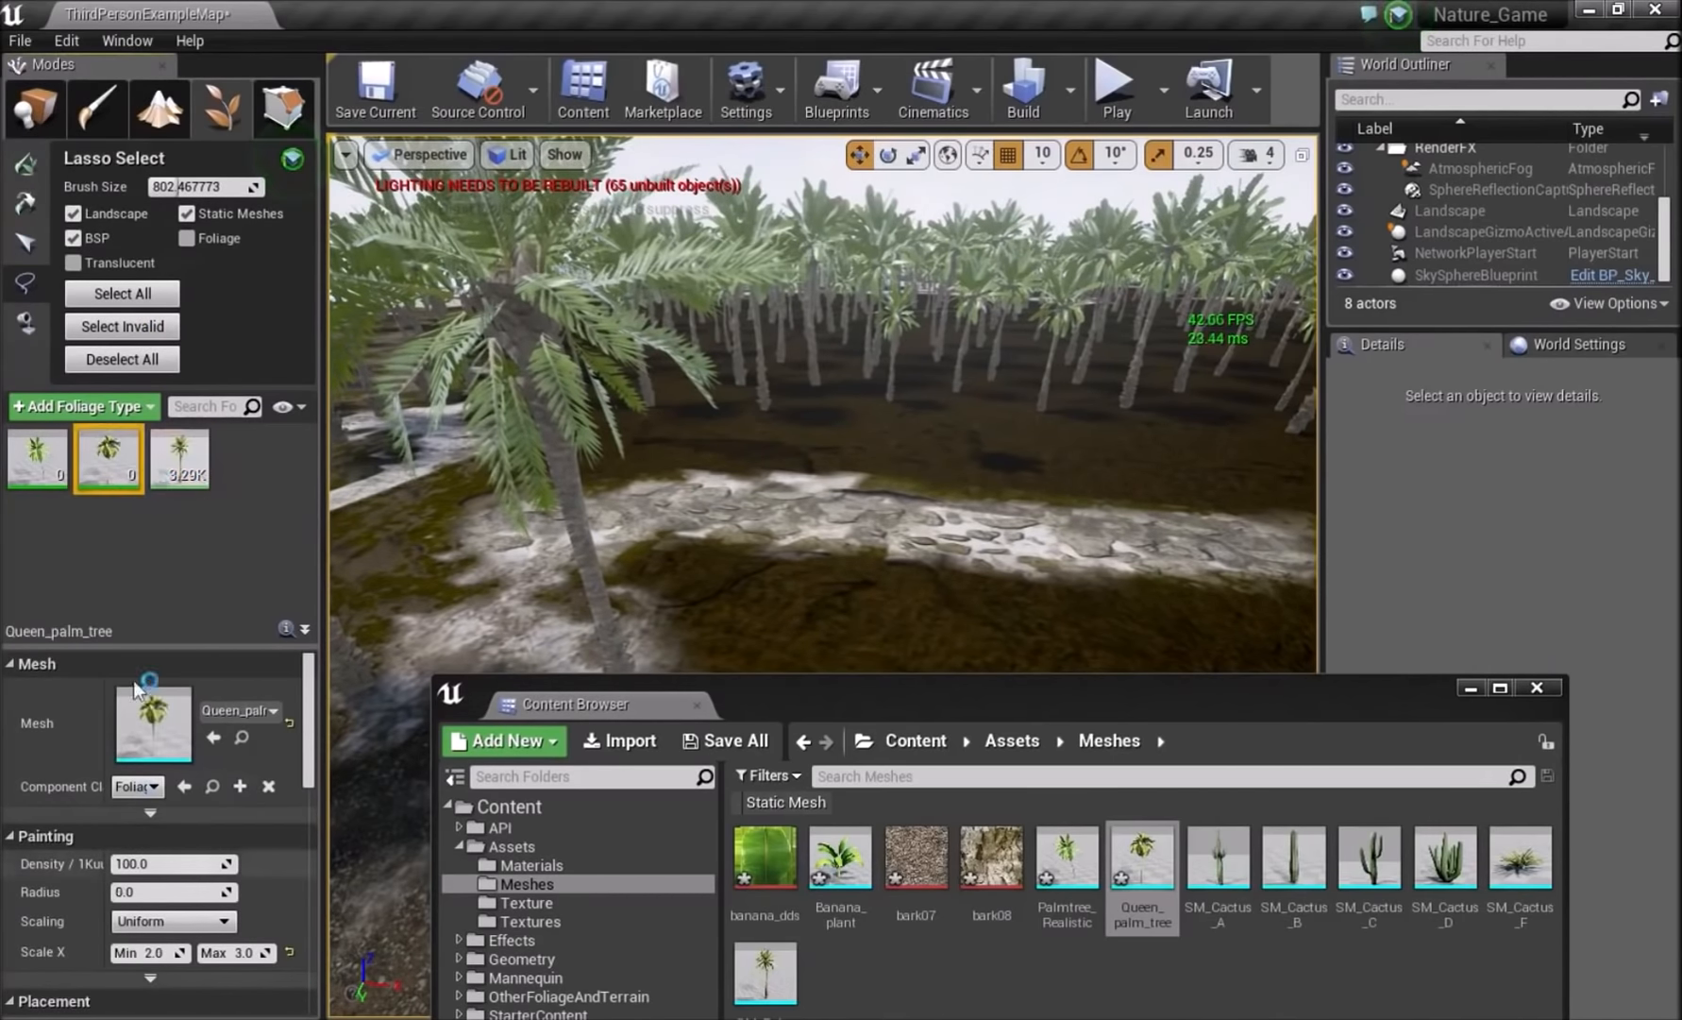
{"action": "left_click", "coordinate": [138, 892]}
{"action": "left_click", "coordinate": [176, 482]}
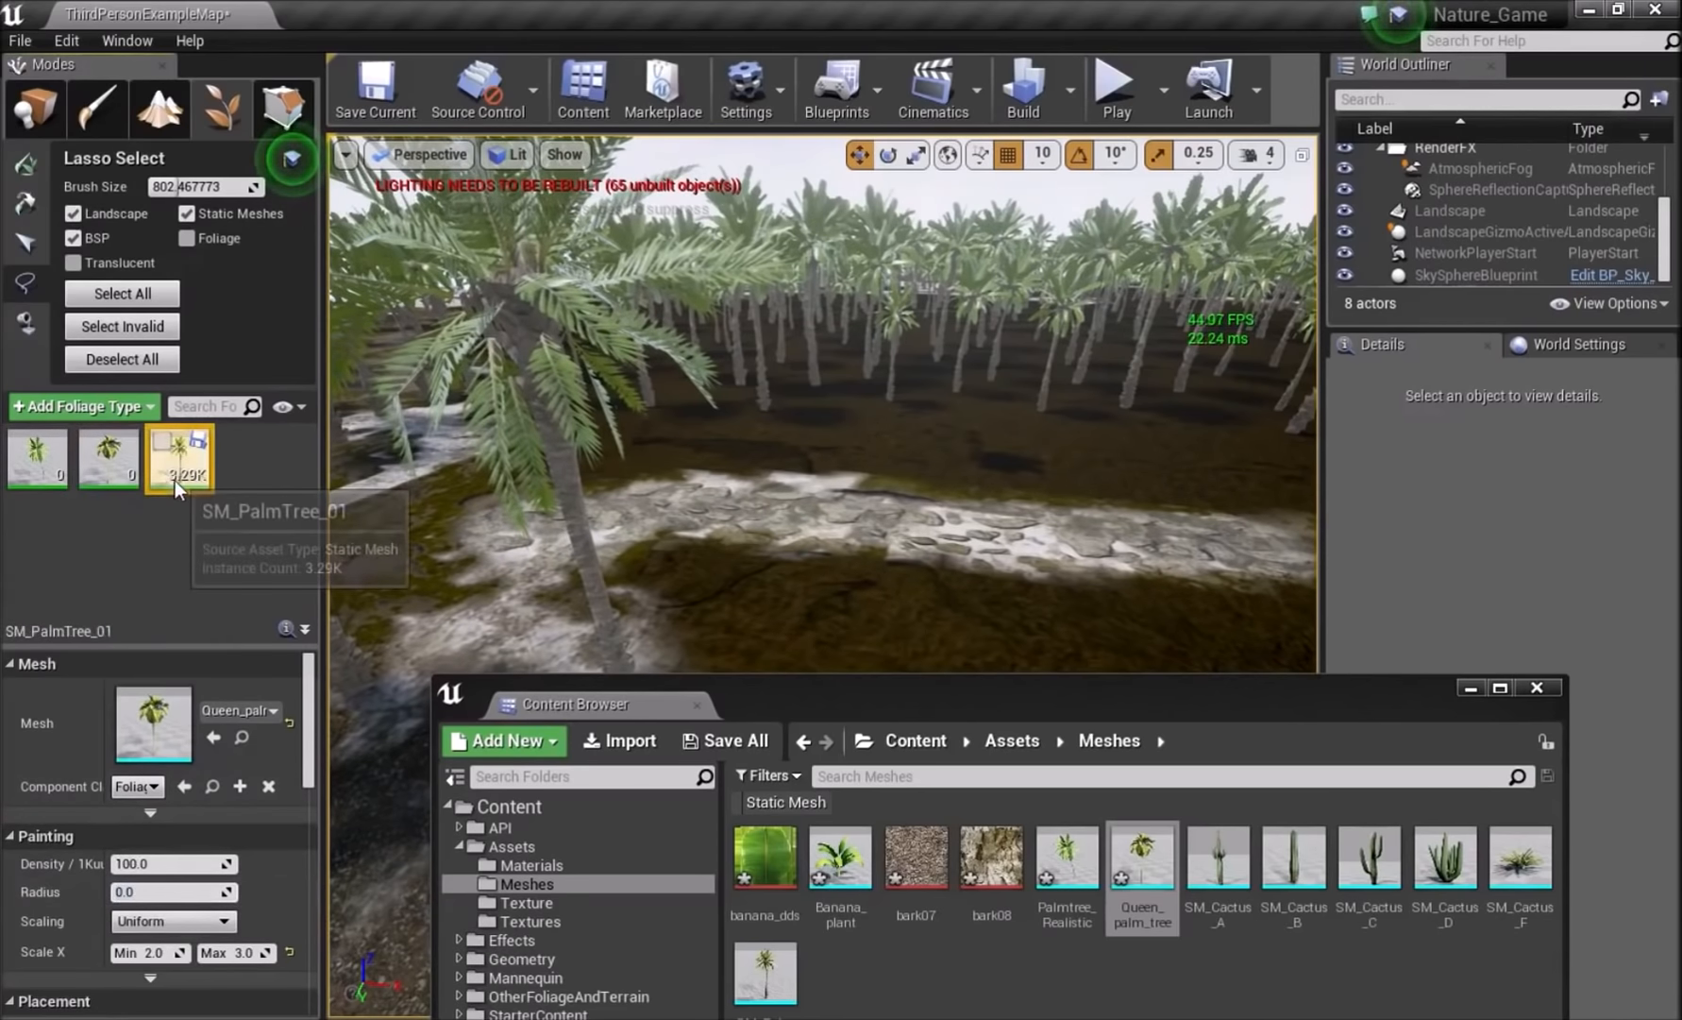
{"action": "left_click", "coordinate": [111, 464]}
{"action": "left_click", "coordinate": [149, 893]}
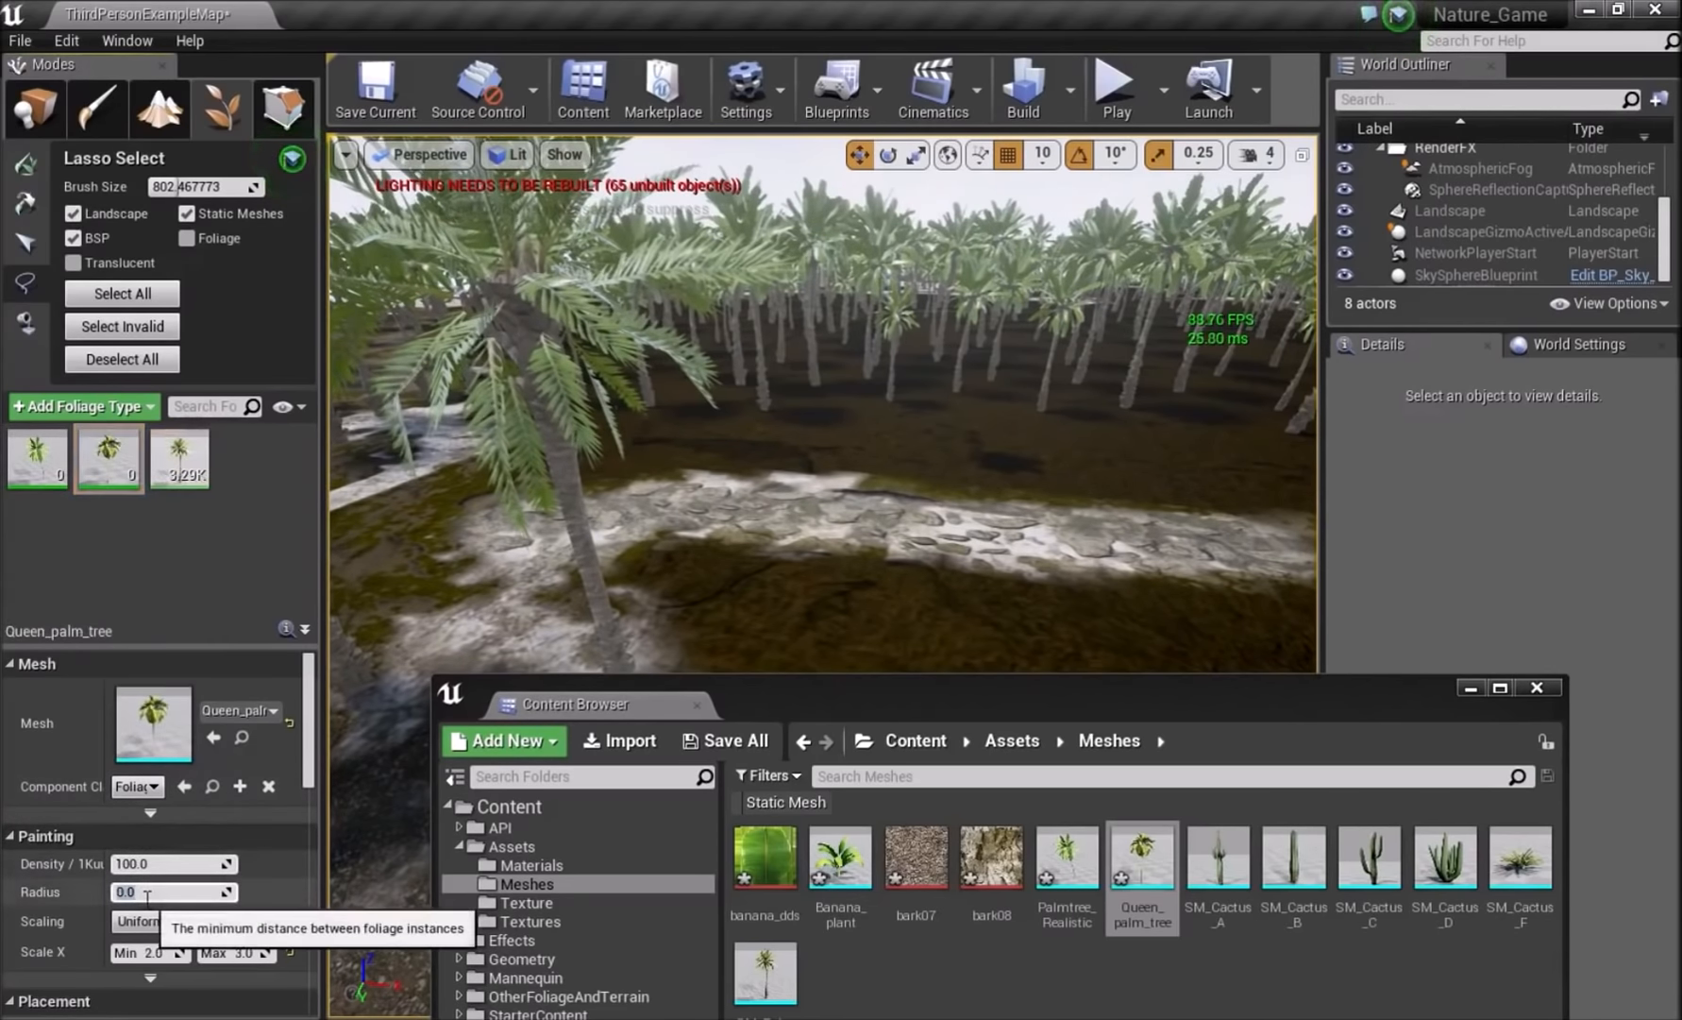
{"action": "type", "text": "80"}
{"action": "key", "text": "Return"}
- Set the painting Radius of the Palmtree_Realistic foliage type to 1000
{"action": "left_click", "coordinate": [36, 457]}
{"action": "left_click", "coordinate": [152, 863]}
{"action": "left_click", "coordinate": [149, 891]}
{"action": "type", "text": "100"}
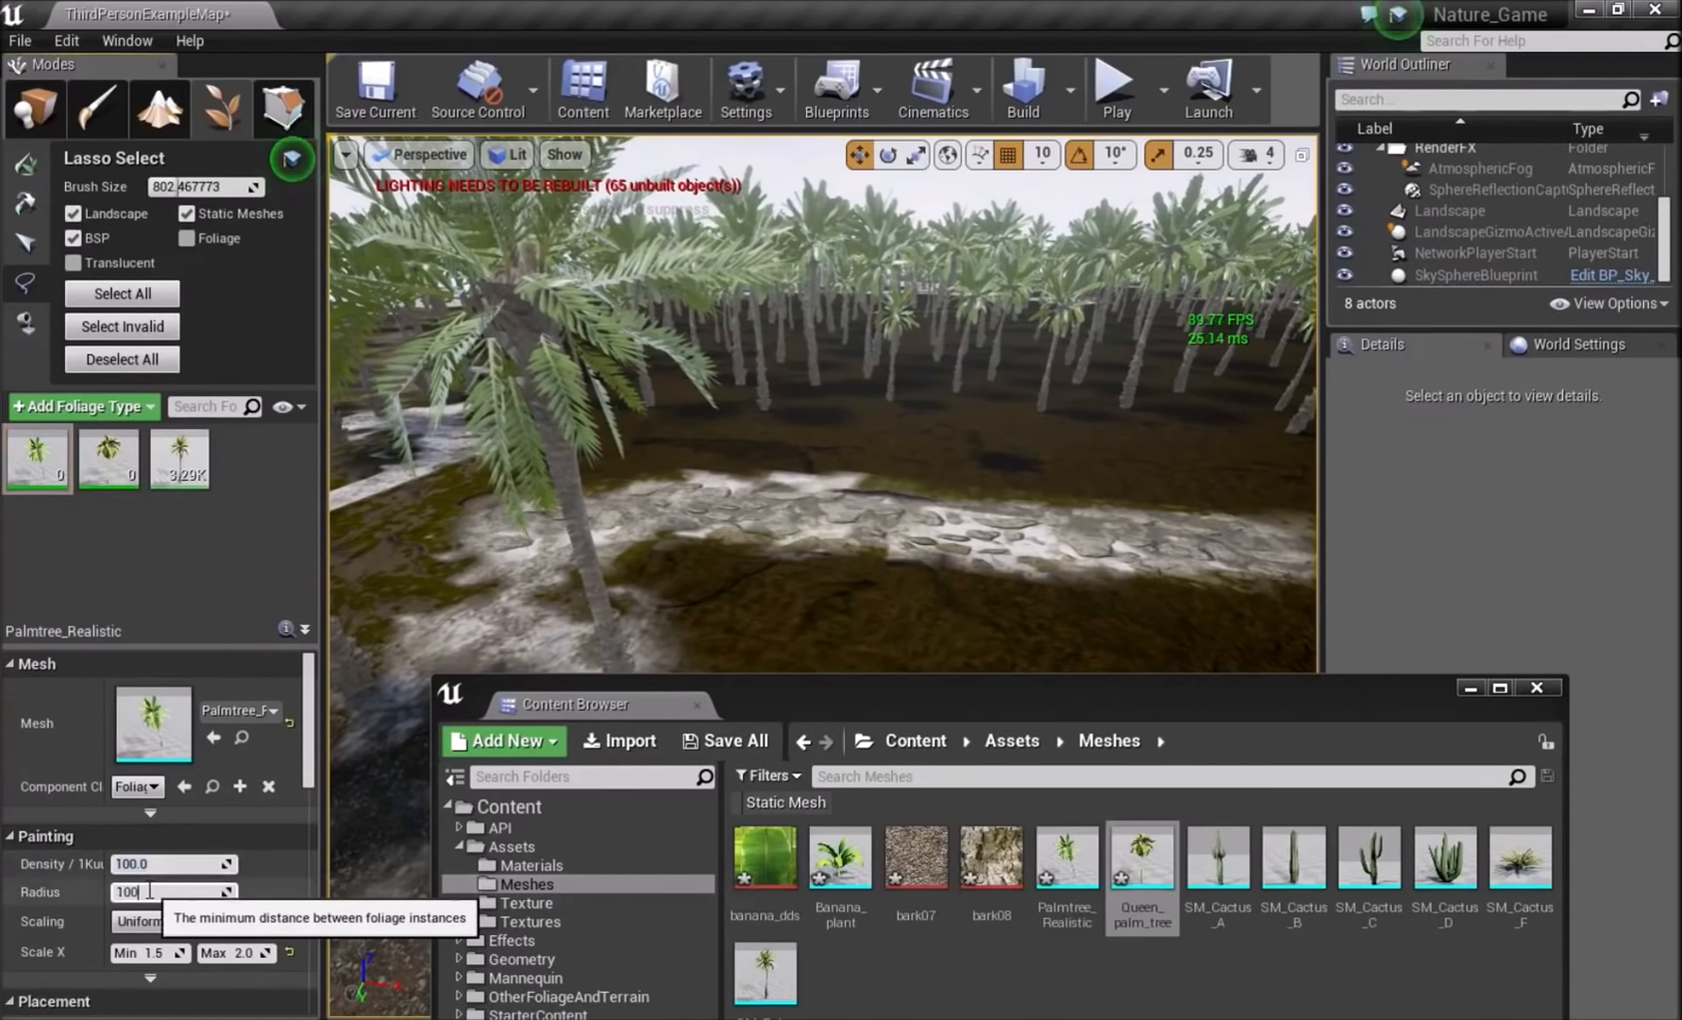
- Set the collision preset of the Palmtree_Realistic and Queen_palm_tree foliage types to BlockAll
{"action": "scroll", "coordinate": [183, 888], "scroll_direction": "down", "scroll_amount": 10}
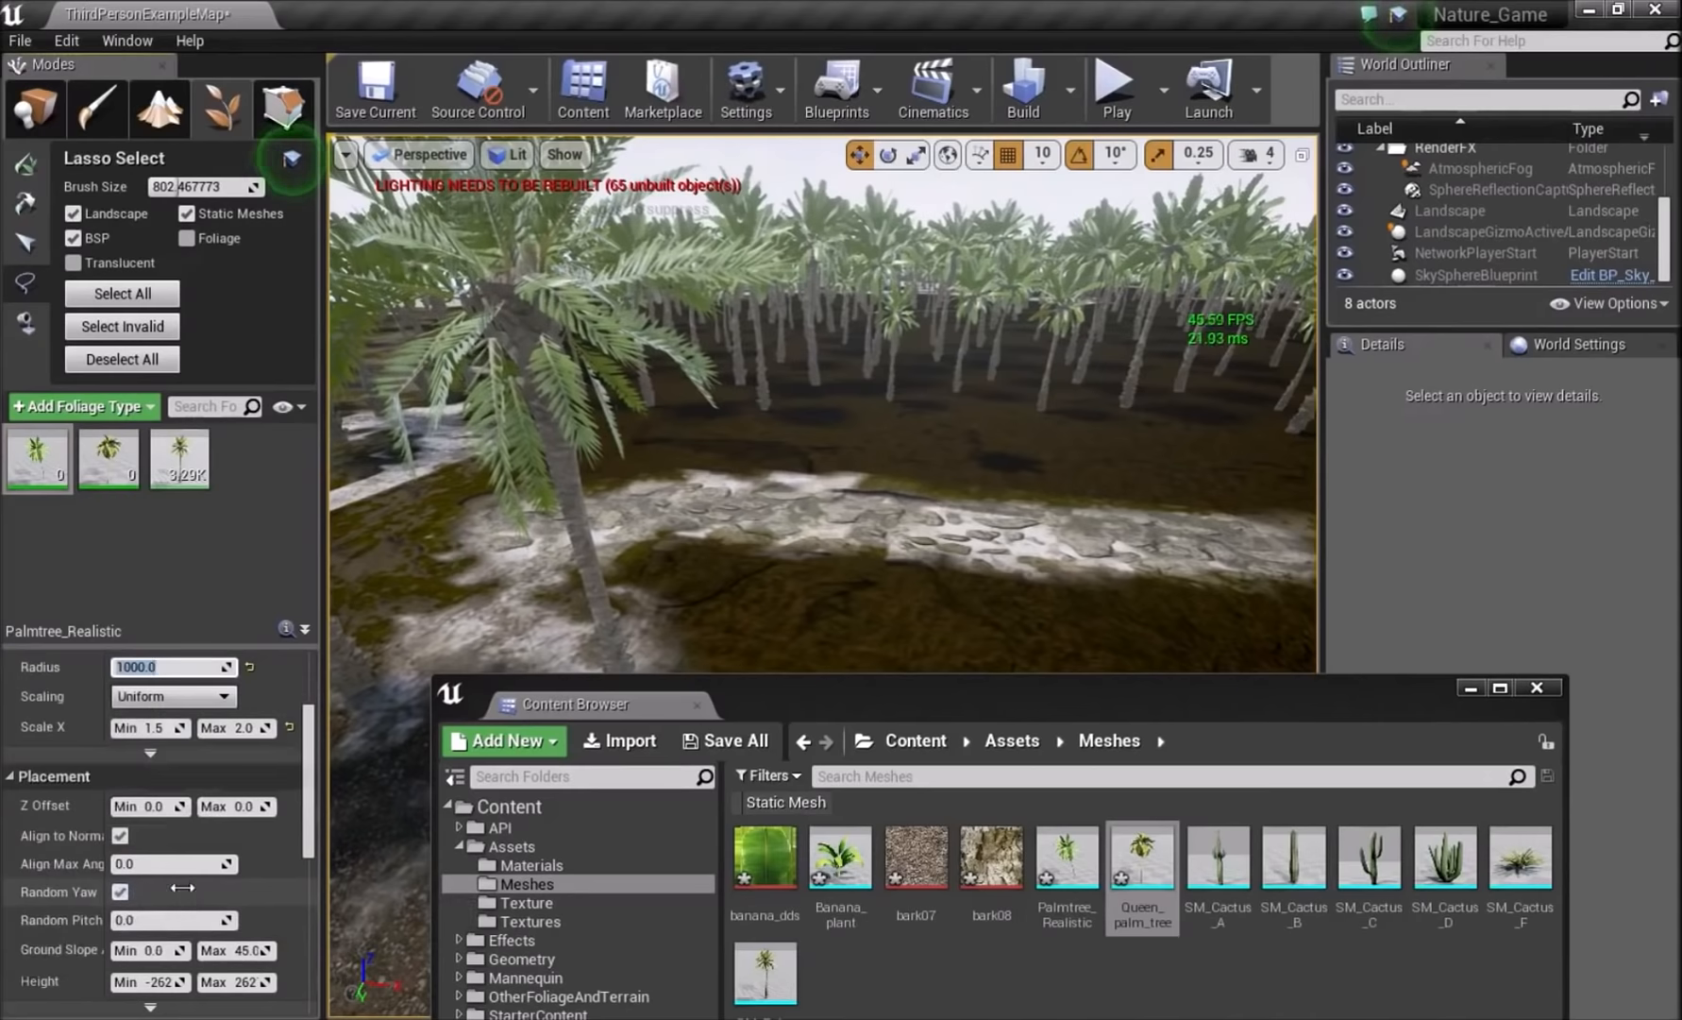
{"action": "left_click", "coordinate": [174, 839]}
{"action": "left_click", "coordinate": [179, 837]}
{"action": "left_click", "coordinate": [179, 837]}
{"action": "left_click", "coordinate": [177, 574]}
{"action": "left_click", "coordinate": [117, 457]}
{"action": "left_click", "coordinate": [173, 839]}
{"action": "left_click", "coordinate": [168, 574]}
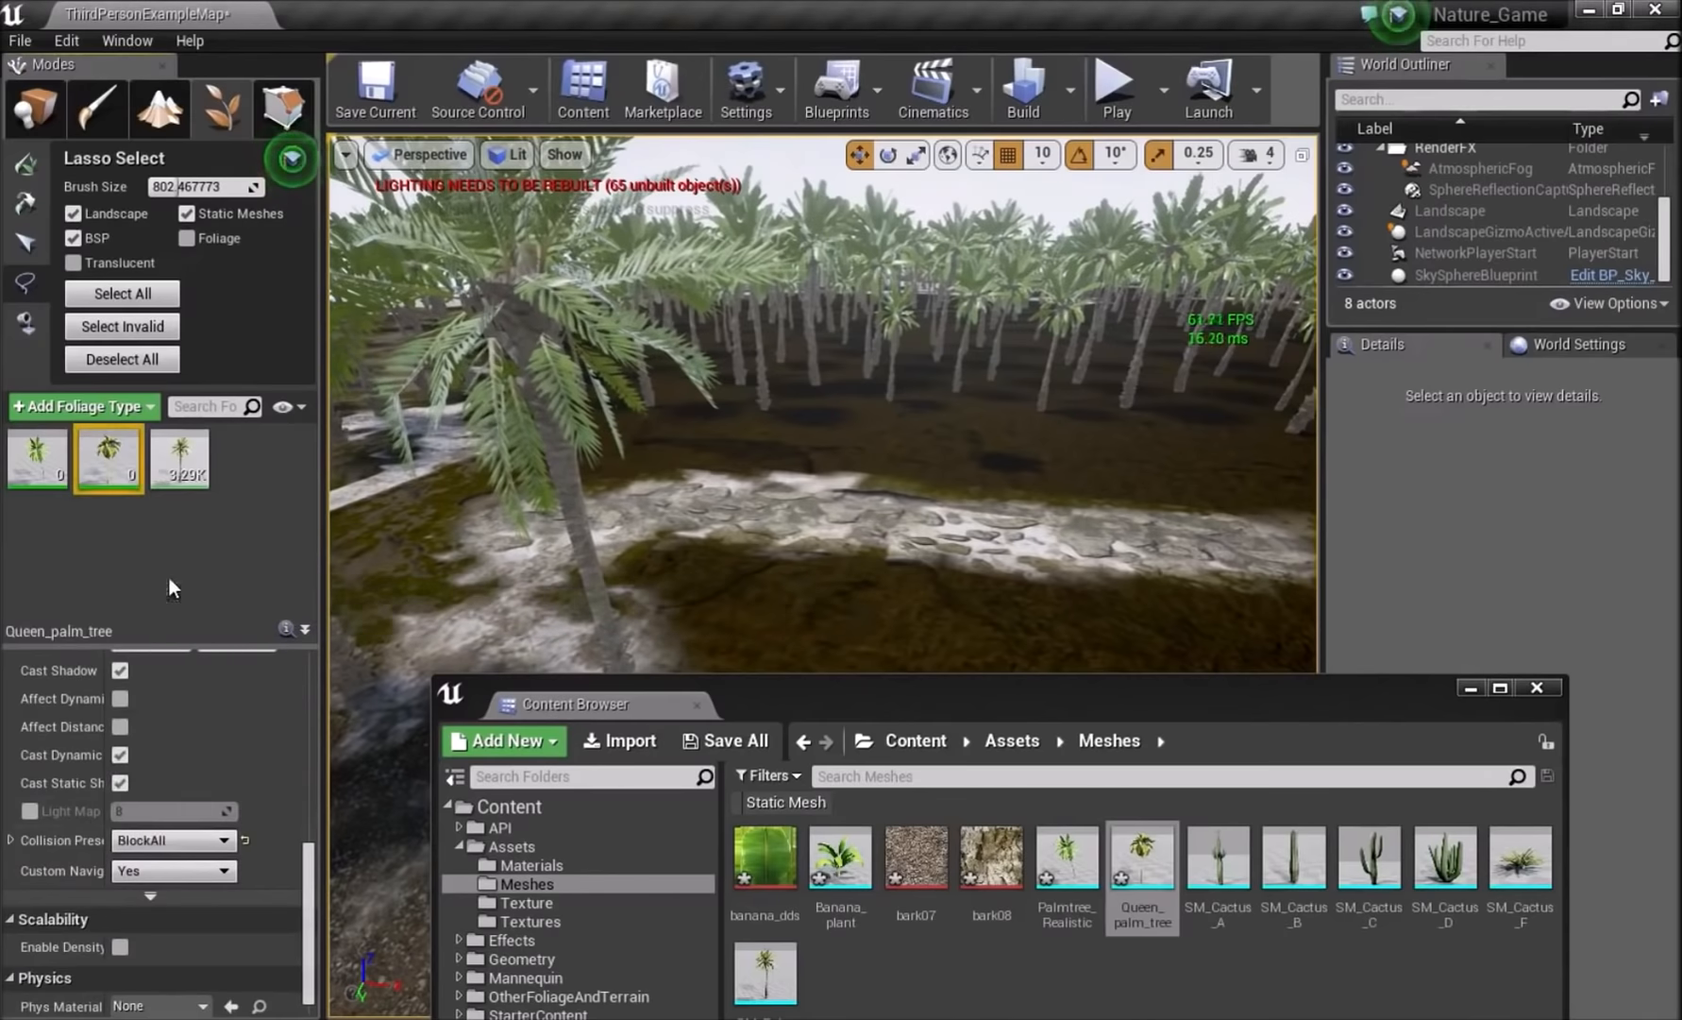
- Paint Palmtree_Realistic and Queen_palm_tree foliage among the existing palms across the landscape at paint density 0.5, and leave Foliage mode
{"action": "left_click_drag", "start_coordinate": [981, 721], "coordinate": [948, 525]}
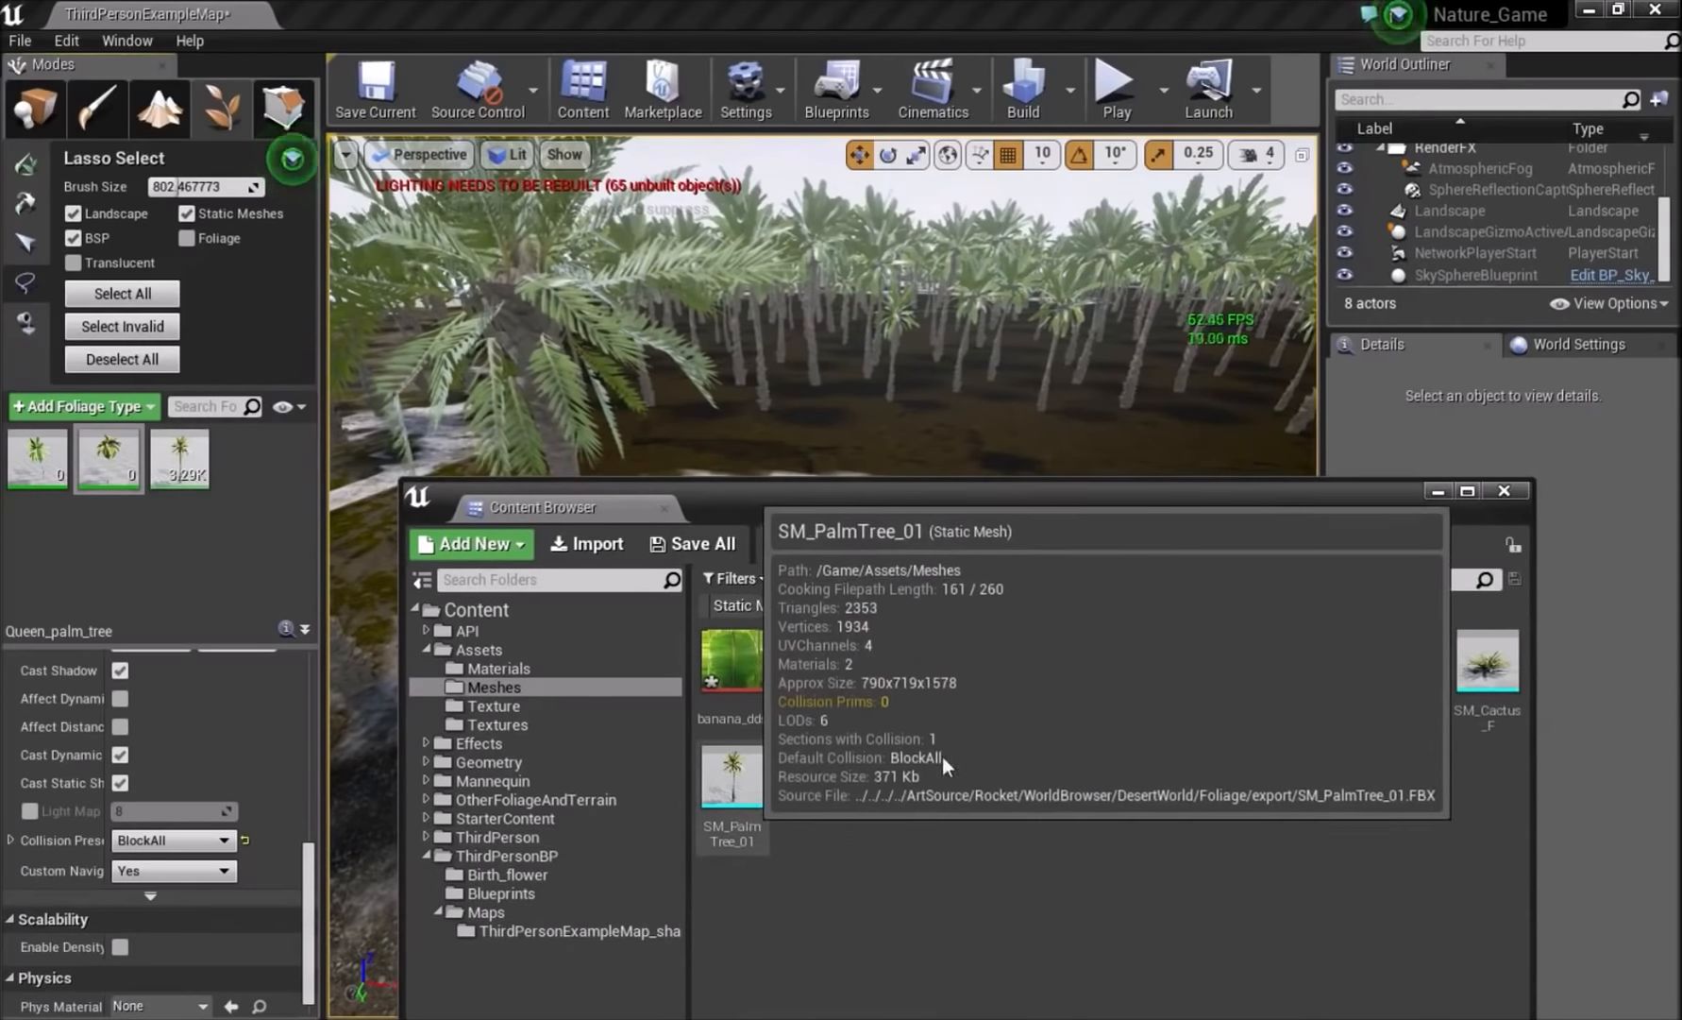
{"action": "left_click", "coordinate": [1440, 492]}
{"action": "mouse_move", "coordinate": [1218, 528]}
{"action": "right_mouse_down"}
{"action": "mouse_move", "coordinate": [1199, 746]}
{"action": "mouse_move", "coordinate": [1161, 717]}
{"action": "mouse_move", "coordinate": [1114, 614]}
{"action": "mouse_move", "coordinate": [1152, 608]}
{"action": "right_mouse_up"}
{"action": "key", "text": "s"}
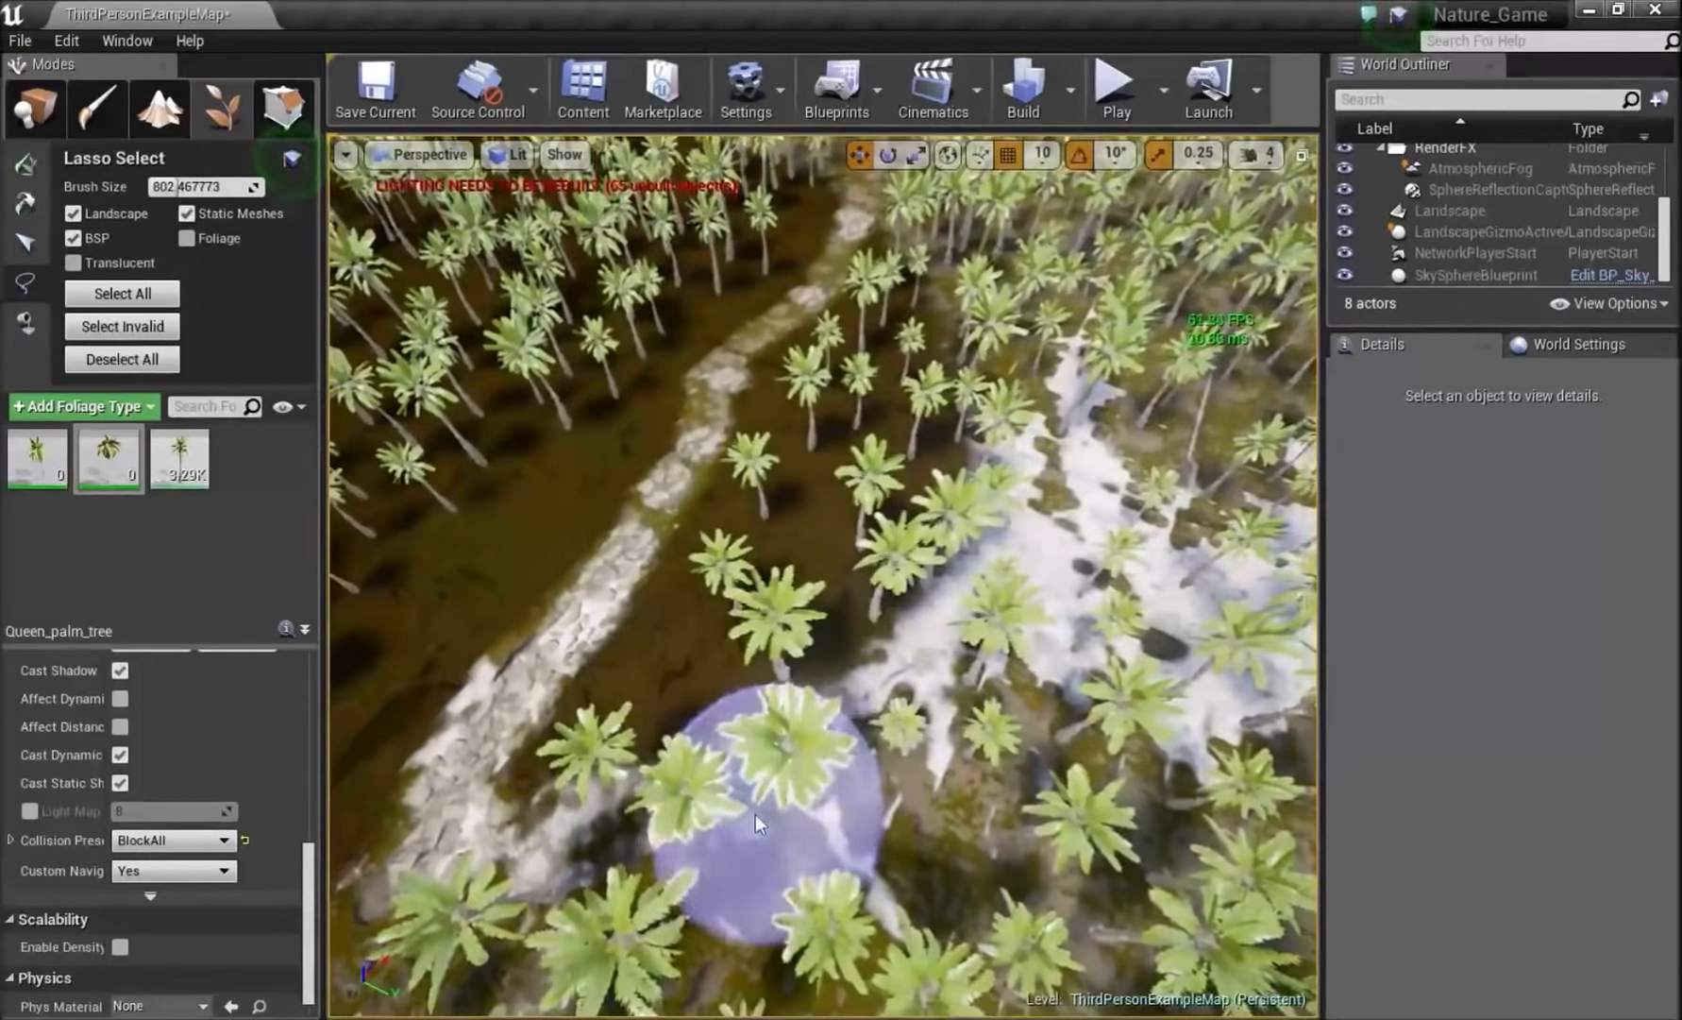
{"action": "left_click", "coordinate": [26, 162]}
{"action": "mouse_move", "coordinate": [789, 733]}
{"action": "left_mouse_down"}
{"action": "mouse_move", "coordinate": [770, 902]}
{"action": "mouse_move", "coordinate": [944, 463]}
{"action": "mouse_move", "coordinate": [1151, 324]}
{"action": "mouse_move", "coordinate": [1007, 753]}
{"action": "mouse_move", "coordinate": [907, 482]}
{"action": "left_mouse_up"}
{"action": "right_click_drag", "start_coordinate": [1050, 485], "coordinate": [877, 579]}
{"action": "mouse_move", "coordinate": [877, 579]}
{"action": "left_mouse_down"}
{"action": "mouse_move", "coordinate": [850, 709]}
{"action": "mouse_move", "coordinate": [995, 645]}
{"action": "mouse_move", "coordinate": [1218, 680]}
{"action": "left_mouse_up"}
{"action": "right_click_drag", "start_coordinate": [1218, 679], "coordinate": [1161, 356]}
{"action": "left_click_drag", "start_coordinate": [1161, 356], "coordinate": [679, 331]}
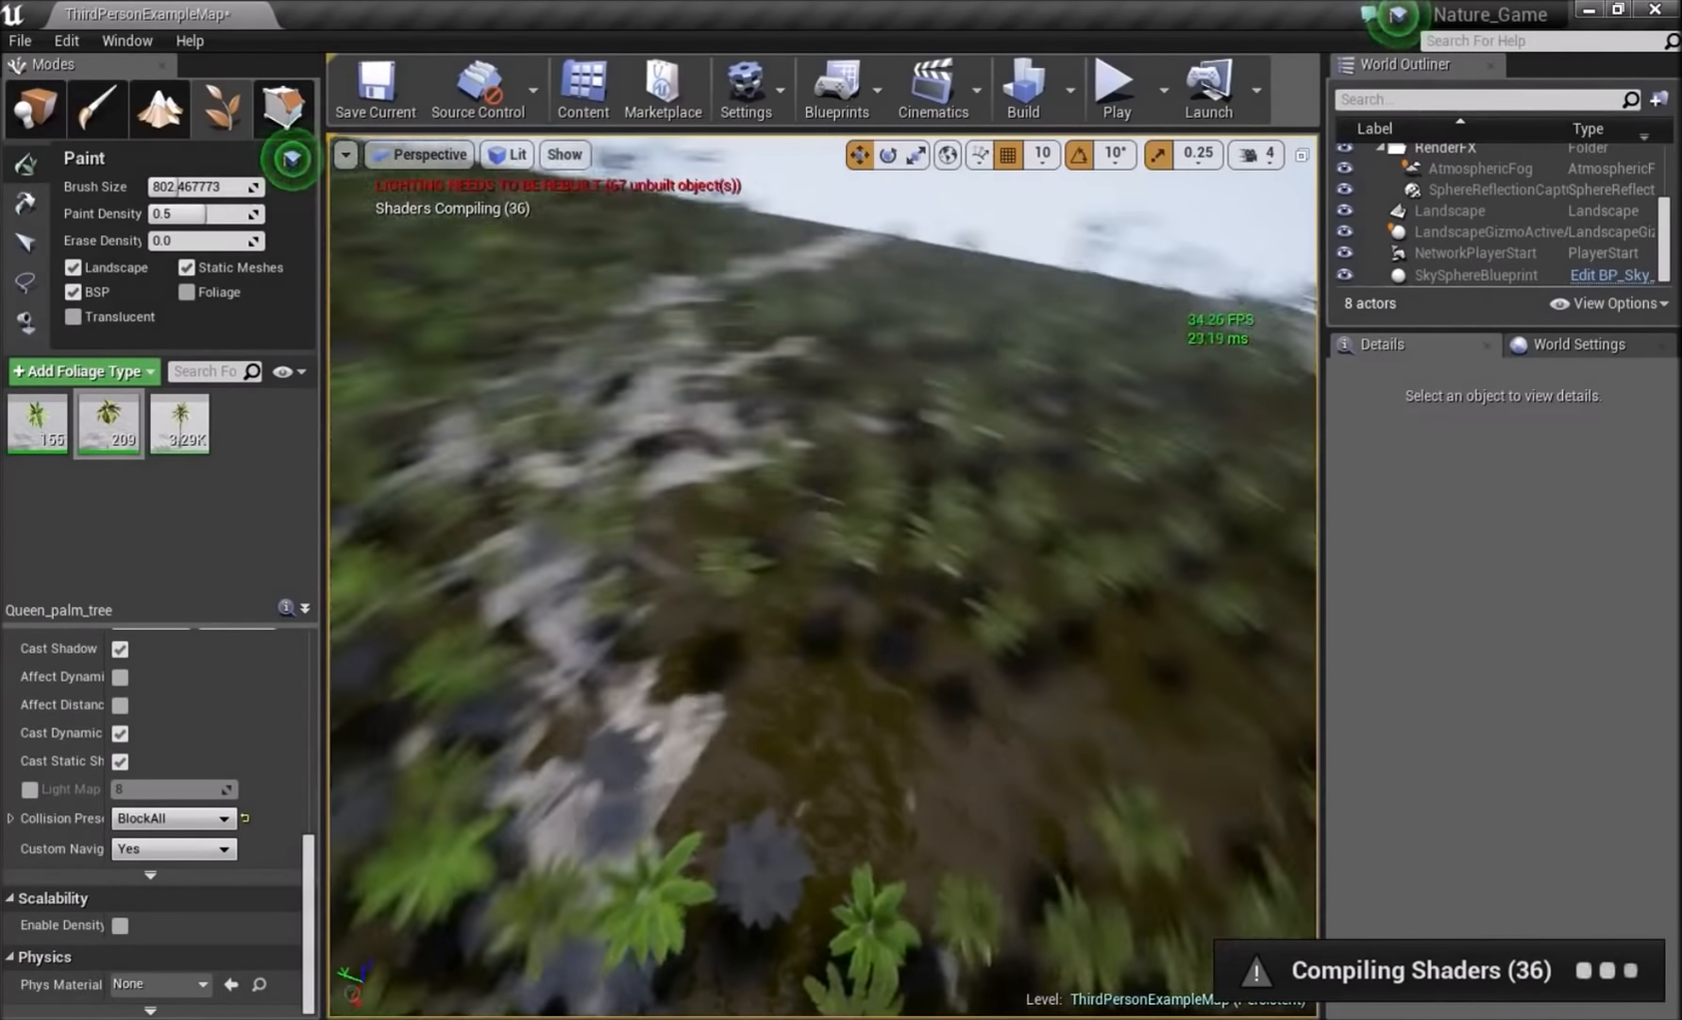
{"action": "left_click_drag", "start_coordinate": [800, 525], "coordinate": [868, 492]}
{"action": "mouse_move", "coordinate": [500, 683]}
{"action": "left_mouse_down"}
{"action": "mouse_move", "coordinate": [1312, 669]}
{"action": "mouse_move", "coordinate": [993, 469]}
{"action": "left_mouse_up"}
{"action": "left_click_drag", "start_coordinate": [911, 279], "coordinate": [1149, 337]}
{"action": "left_click_drag", "start_coordinate": [508, 415], "coordinate": [436, 377]}
{"action": "right_click_drag", "start_coordinate": [436, 377], "coordinate": [283, 312]}
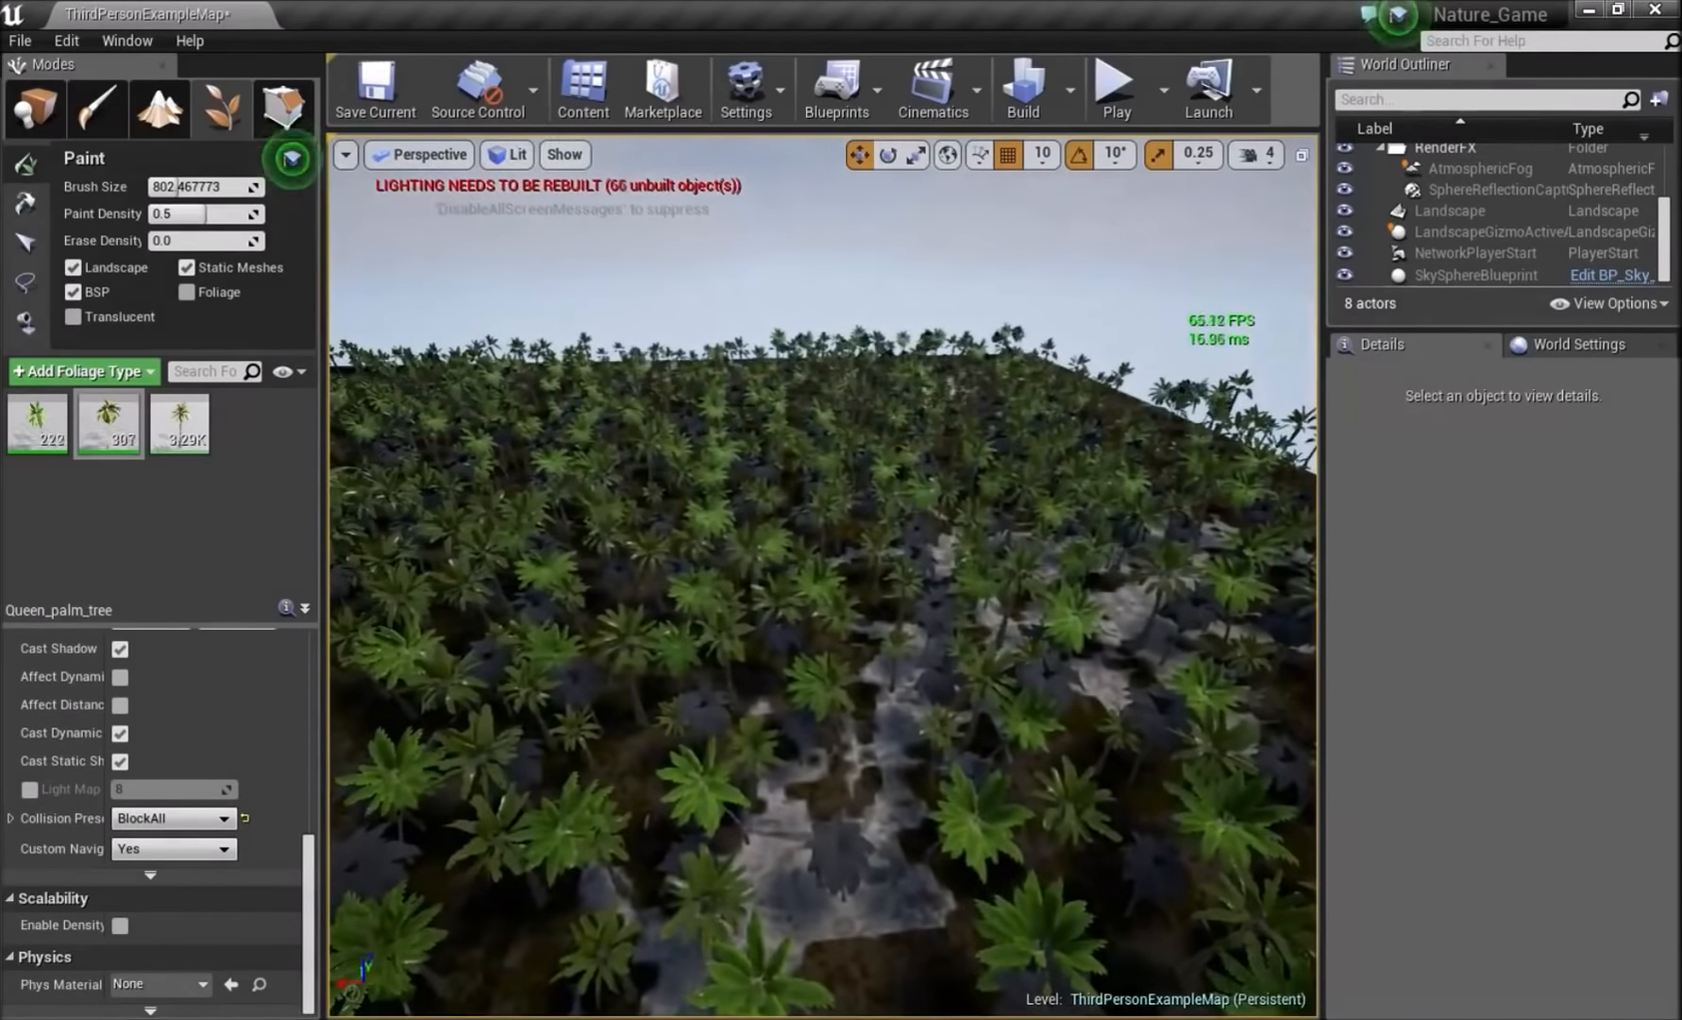
{"action": "right_click_drag", "start_coordinate": [656, 439], "coordinate": [846, 432]}
{"action": "mouse_move", "coordinate": [610, 374]}
{"action": "left_mouse_down"}
{"action": "mouse_move", "coordinate": [620, 519]}
{"action": "mouse_move", "coordinate": [649, 376]}
{"action": "mouse_move", "coordinate": [813, 364]}
{"action": "left_mouse_up"}
{"action": "left_click_drag", "start_coordinate": [555, 328], "coordinate": [684, 321]}
{"action": "mouse_move", "coordinate": [683, 321]}
{"action": "right_mouse_down"}
{"action": "mouse_move", "coordinate": [727, 547]}
{"action": "mouse_move", "coordinate": [755, 567]}
{"action": "mouse_move", "coordinate": [783, 548]}
{"action": "mouse_move", "coordinate": [793, 378]}
{"action": "mouse_move", "coordinate": [665, 353]}
{"action": "right_mouse_up"}
{"action": "mouse_move", "coordinate": [812, 406]}
{"action": "left_mouse_down"}
{"action": "mouse_move", "coordinate": [951, 486]}
{"action": "mouse_move", "coordinate": [911, 311]}
{"action": "mouse_move", "coordinate": [905, 393]}
{"action": "left_mouse_up"}
{"action": "right_click_drag", "start_coordinate": [904, 394], "coordinate": [812, 274]}
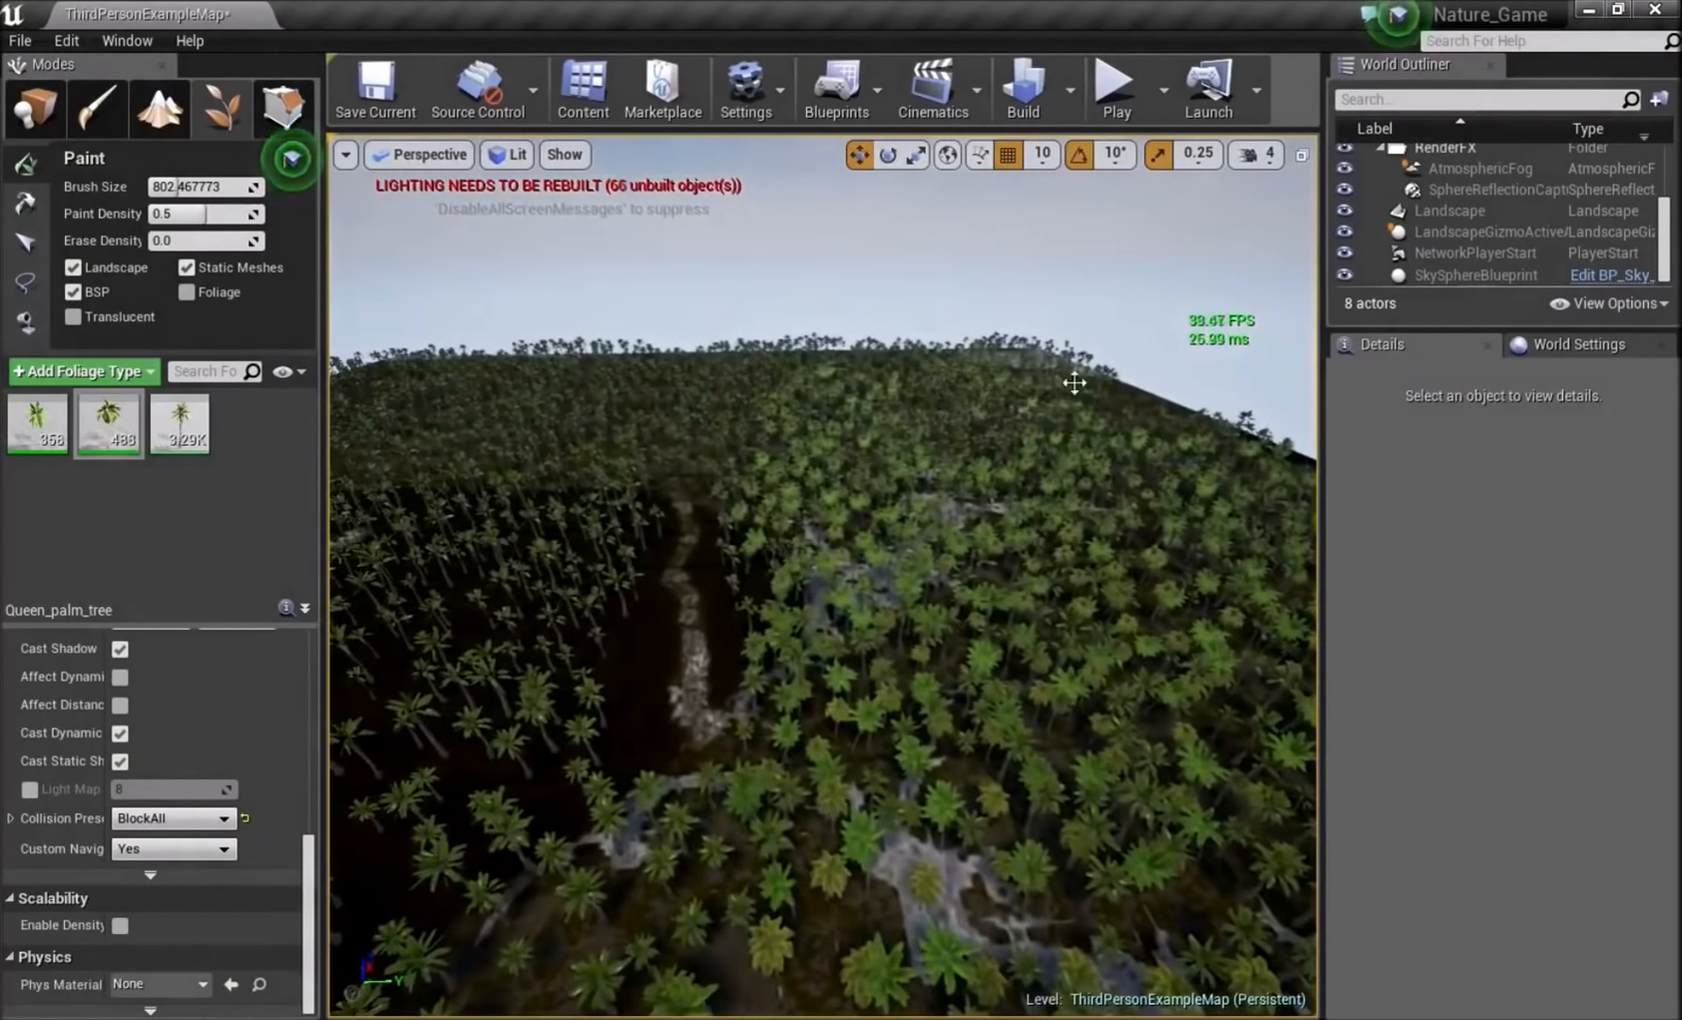
{"action": "right_click_drag", "start_coordinate": [1123, 382], "coordinate": [954, 406]}
{"action": "mouse_move", "coordinate": [1025, 391]}
{"action": "left_mouse_down"}
{"action": "mouse_move", "coordinate": [878, 566]}
{"action": "mouse_move", "coordinate": [803, 432]}
{"action": "left_mouse_up"}
{"action": "mouse_move", "coordinate": [472, 415]}
{"action": "left_mouse_down"}
{"action": "mouse_move", "coordinate": [444, 698]}
{"action": "mouse_move", "coordinate": [557, 812]}
{"action": "mouse_move", "coordinate": [727, 642]}
{"action": "mouse_move", "coordinate": [1119, 420]}
{"action": "left_mouse_up"}
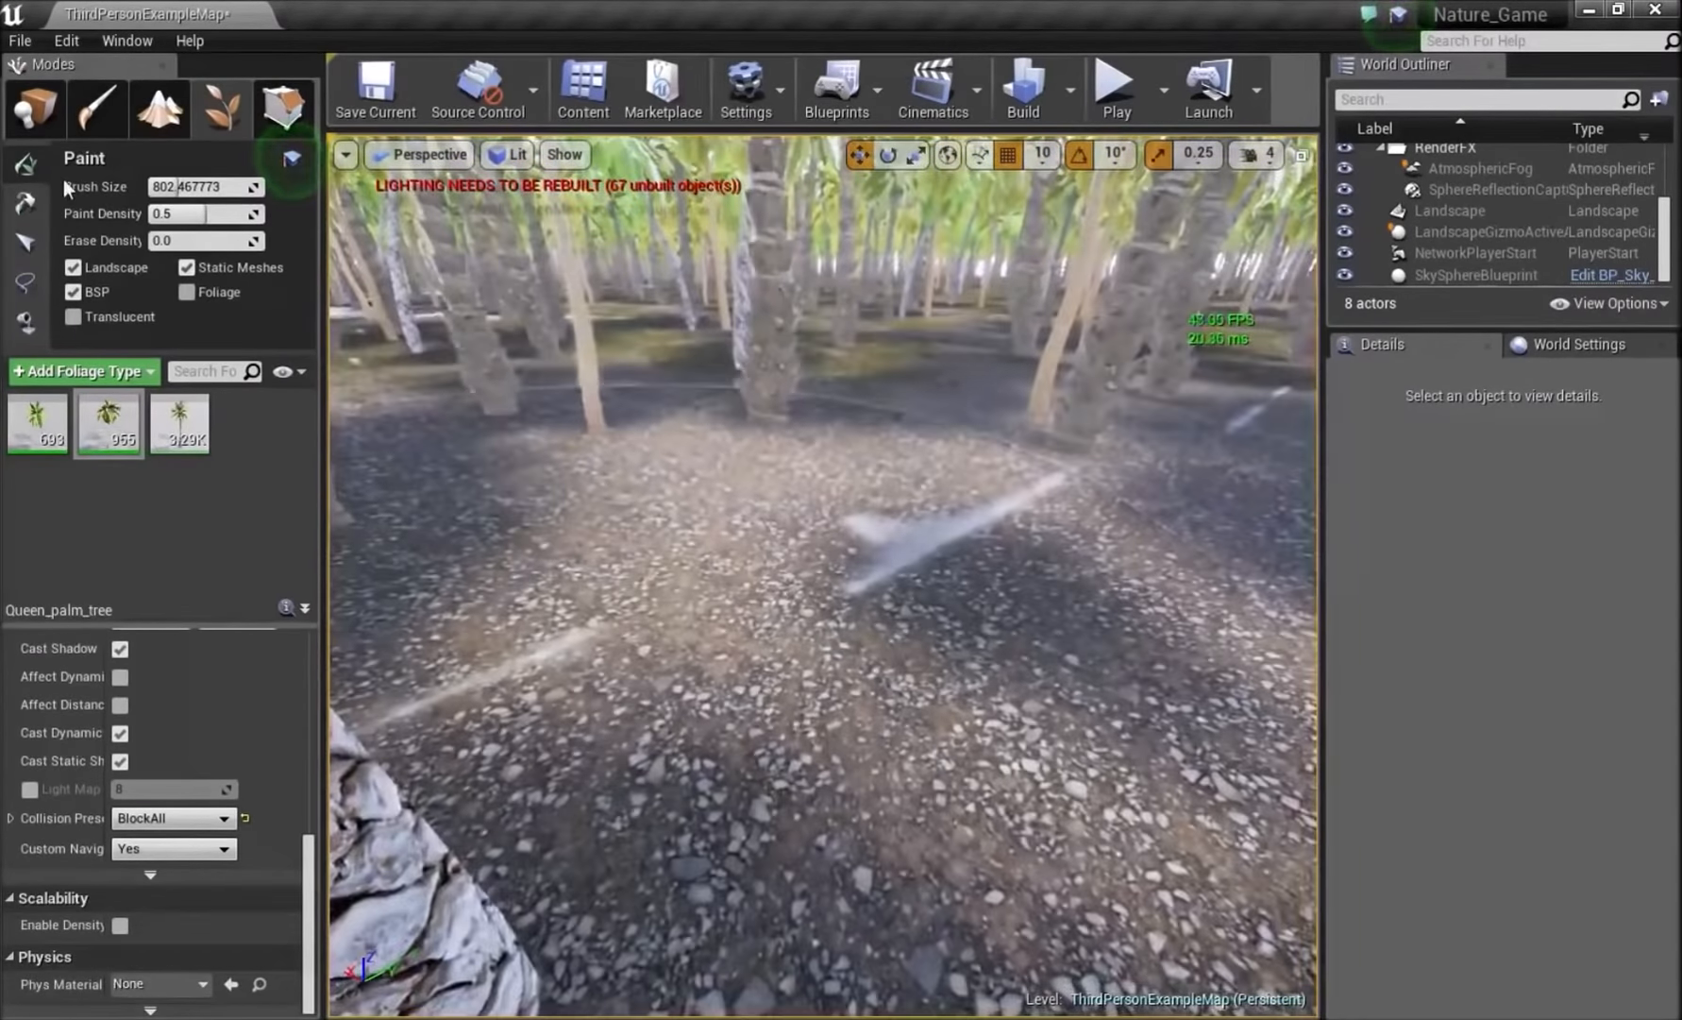
{"action": "left_click", "coordinate": [36, 106]}
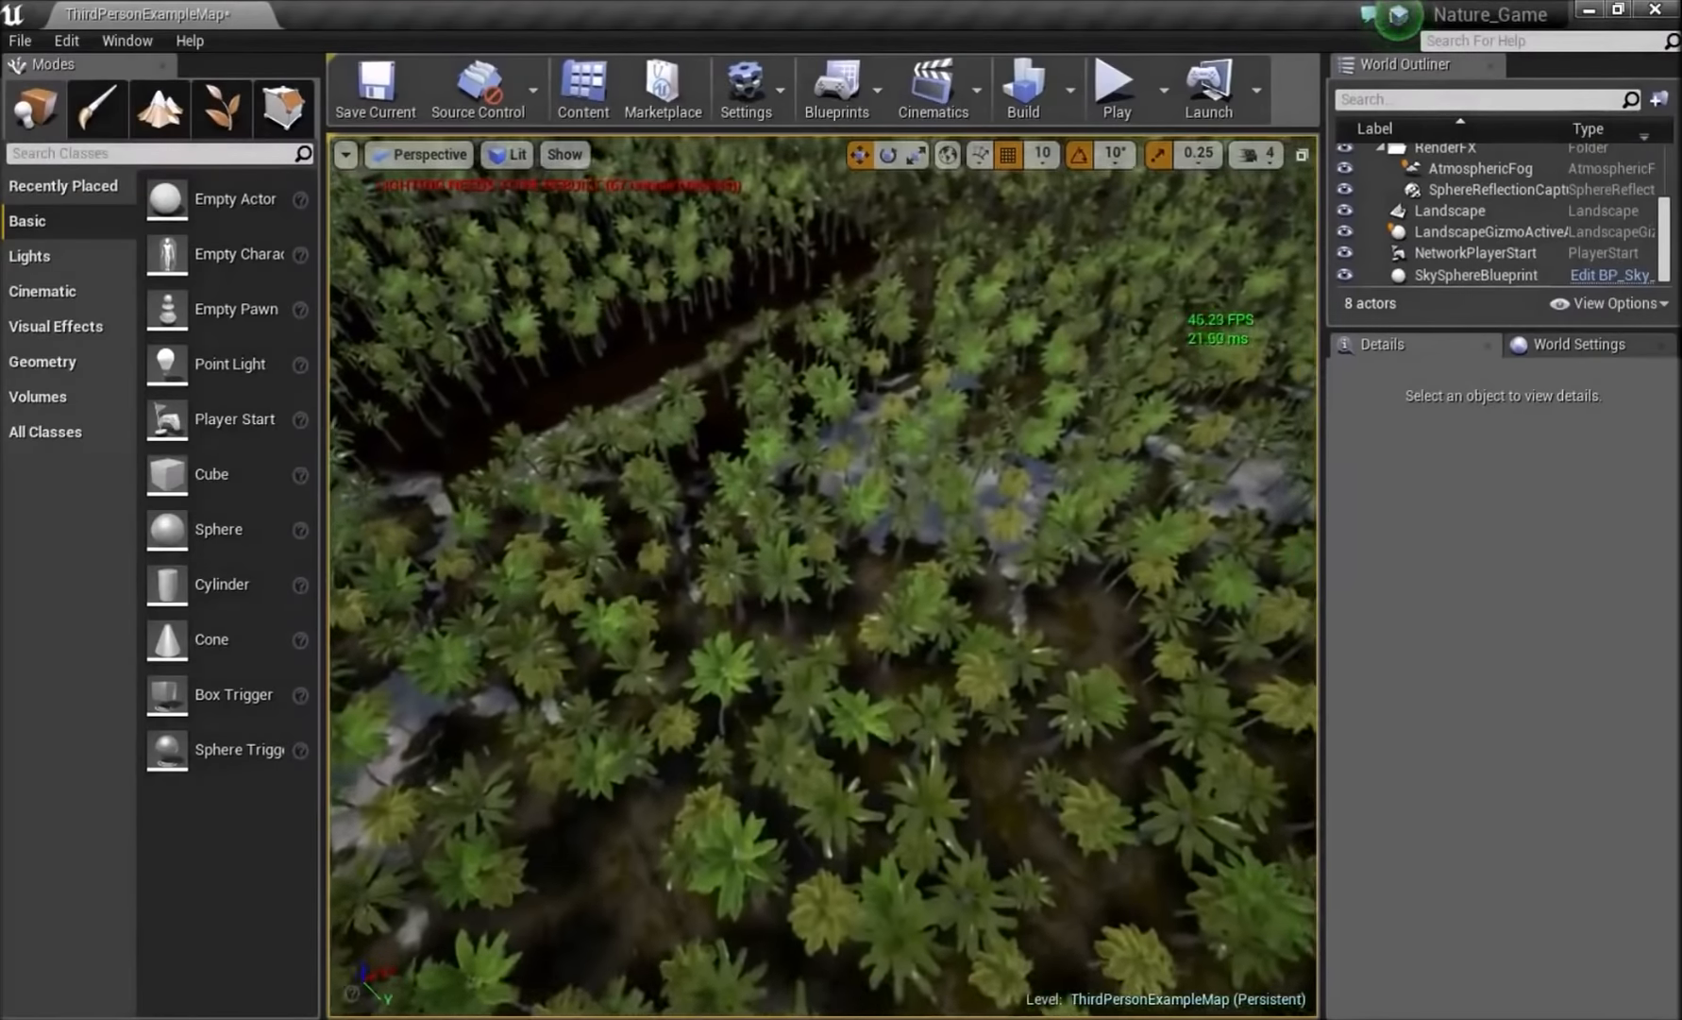
- Place a Post Process Volume from the Visual Effects category among the palms on the landscape
{"action": "key", "text": "w"}
{"action": "right_click_drag", "start_coordinate": [425, 406], "coordinate": [416, 307]}
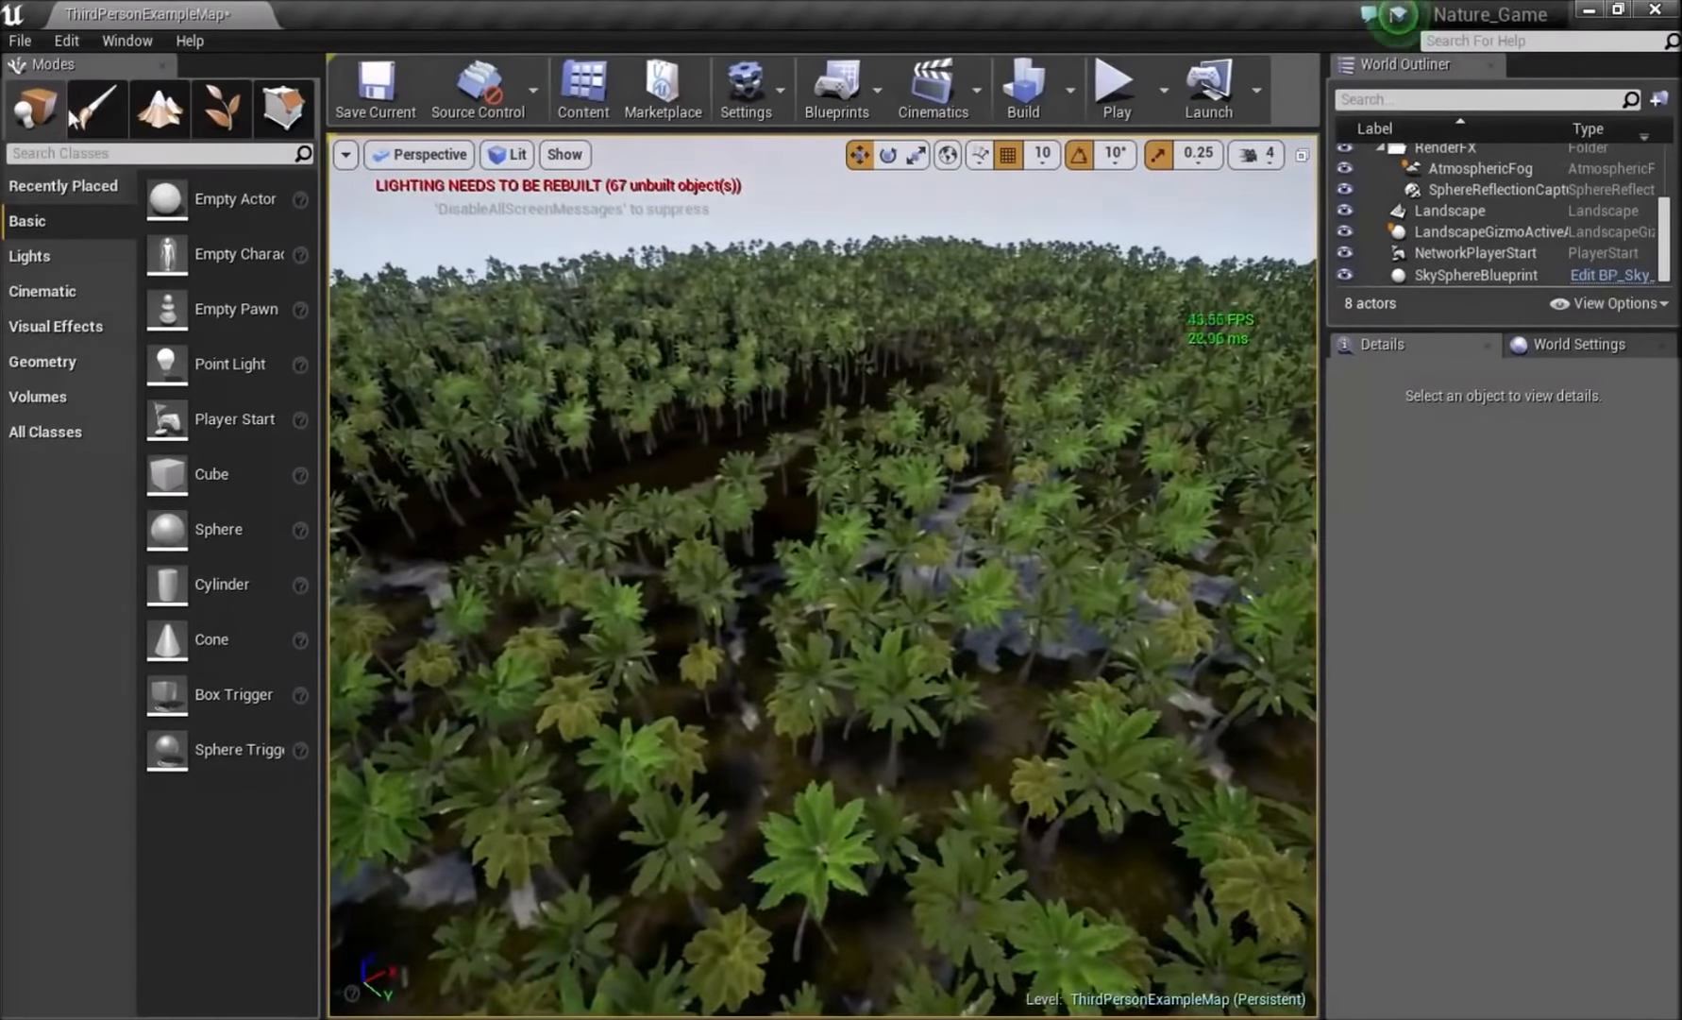
{"action": "left_click", "coordinate": [128, 40]}
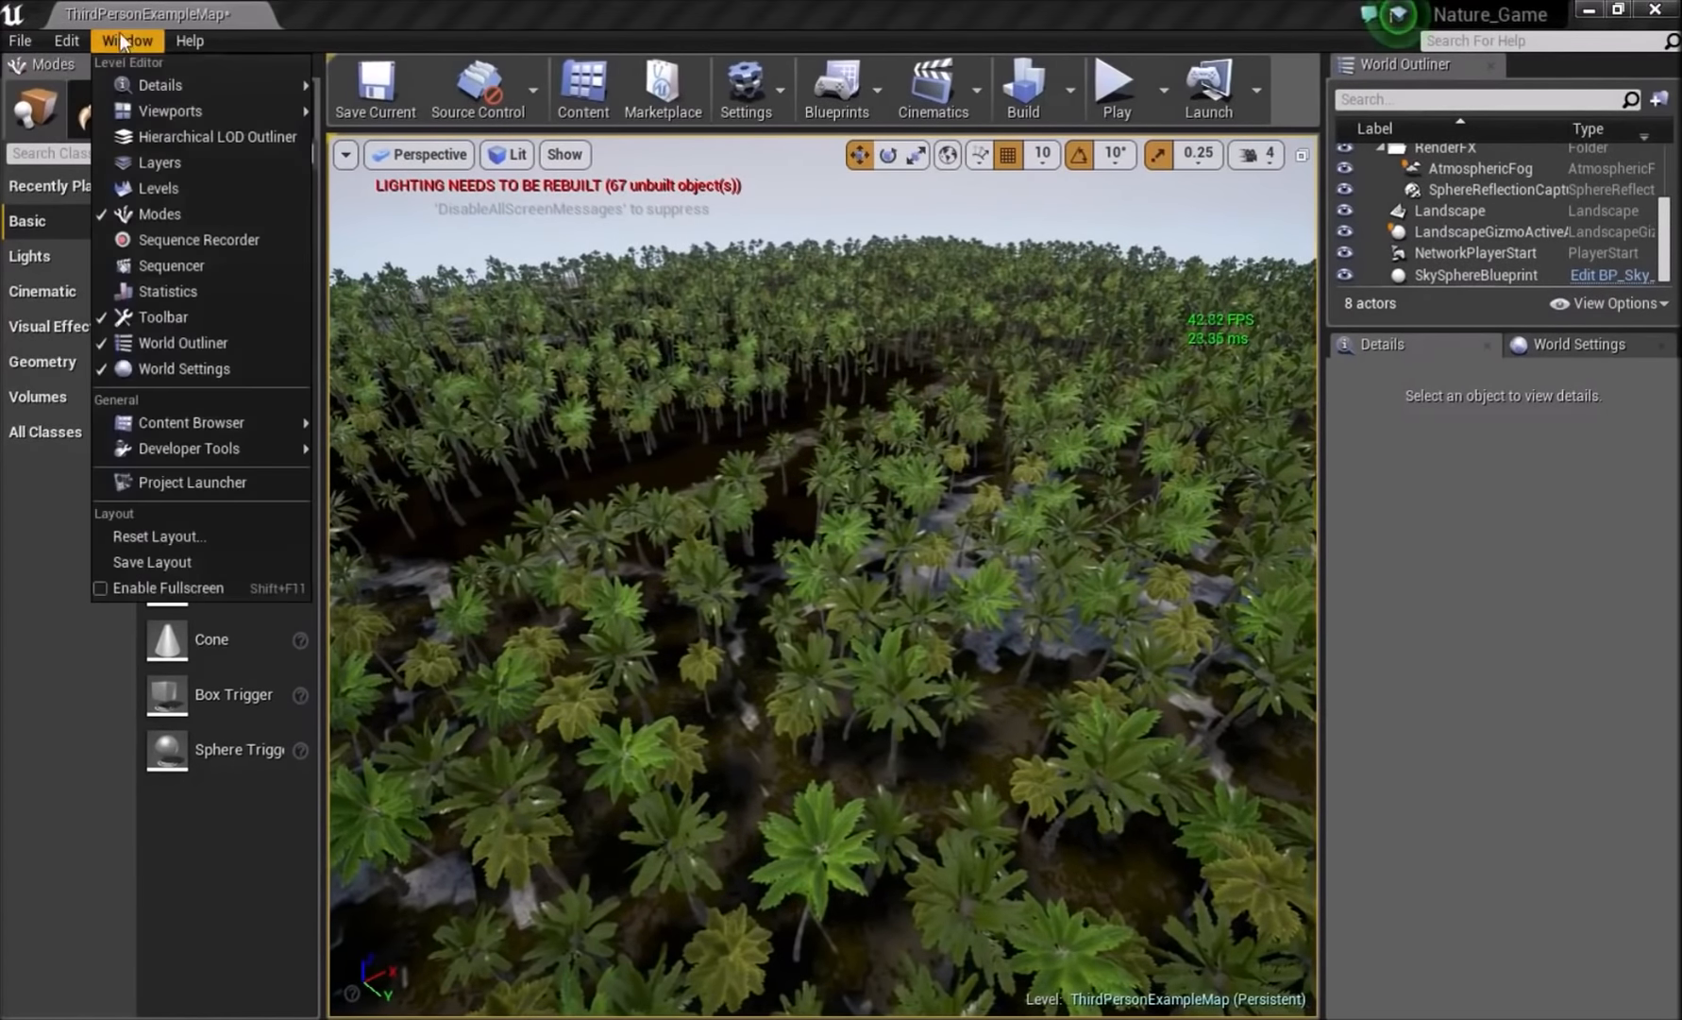
{"action": "left_click", "coordinate": [143, 215]}
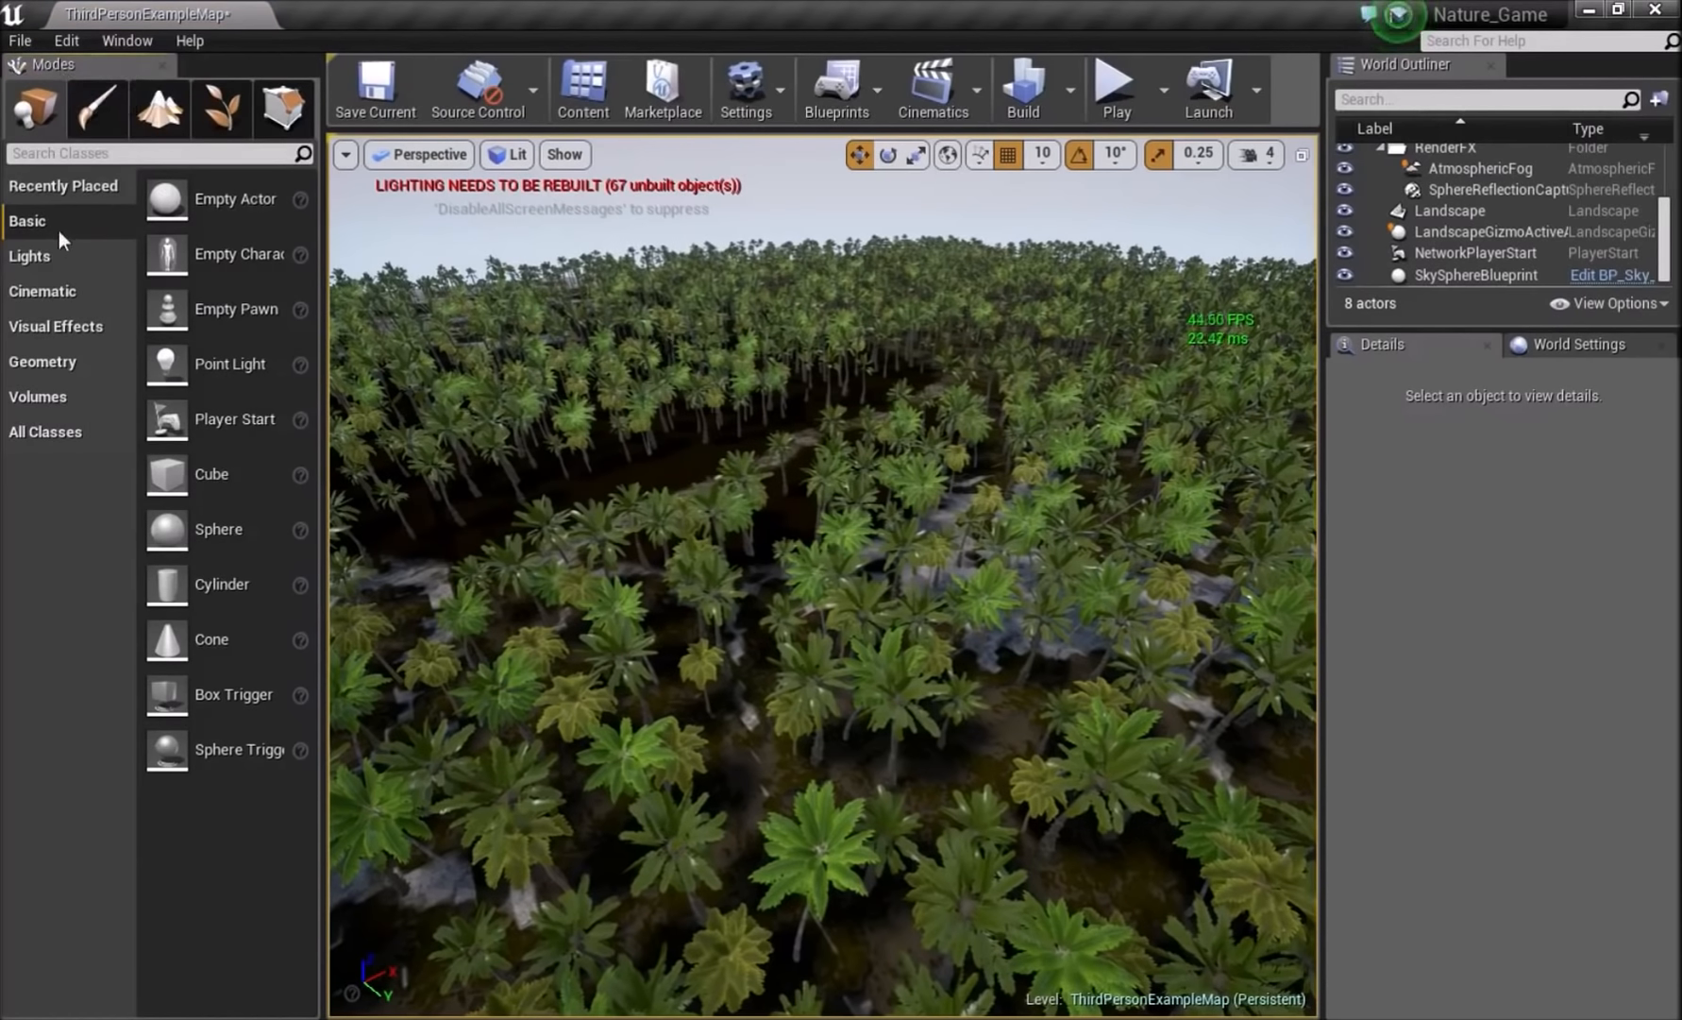
{"action": "left_click", "coordinate": [66, 324]}
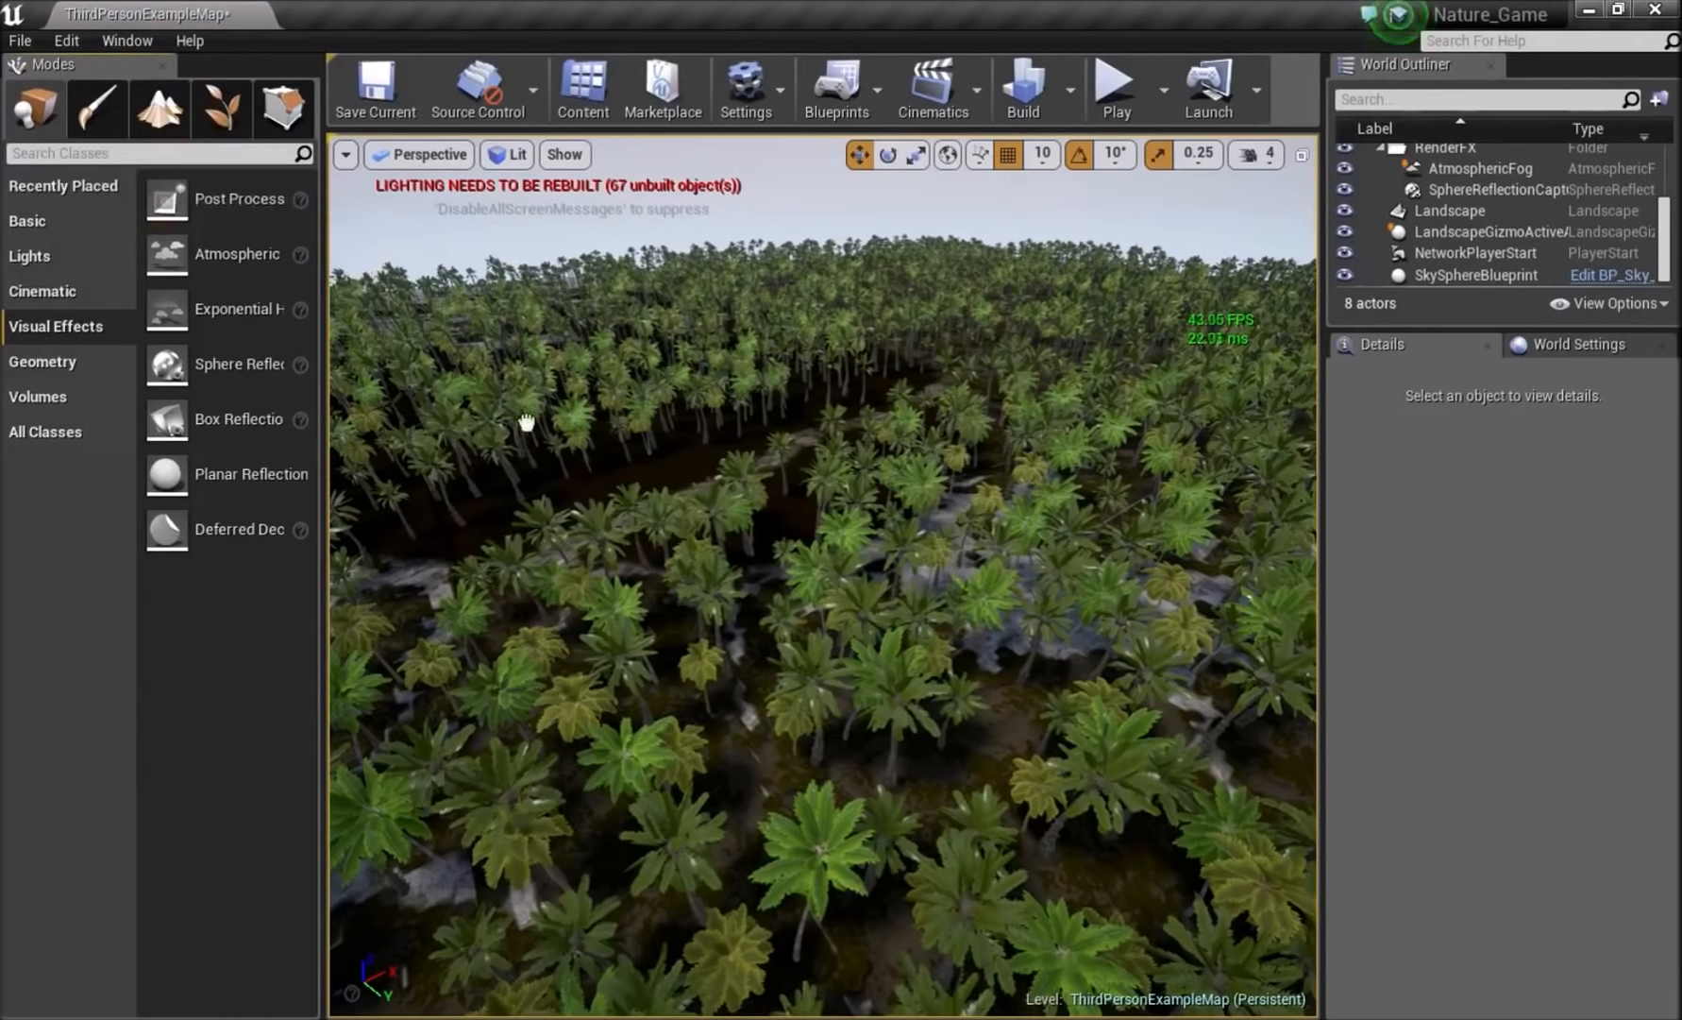
{"action": "left_click_drag", "start_coordinate": [766, 564], "coordinate": [765, 560]}
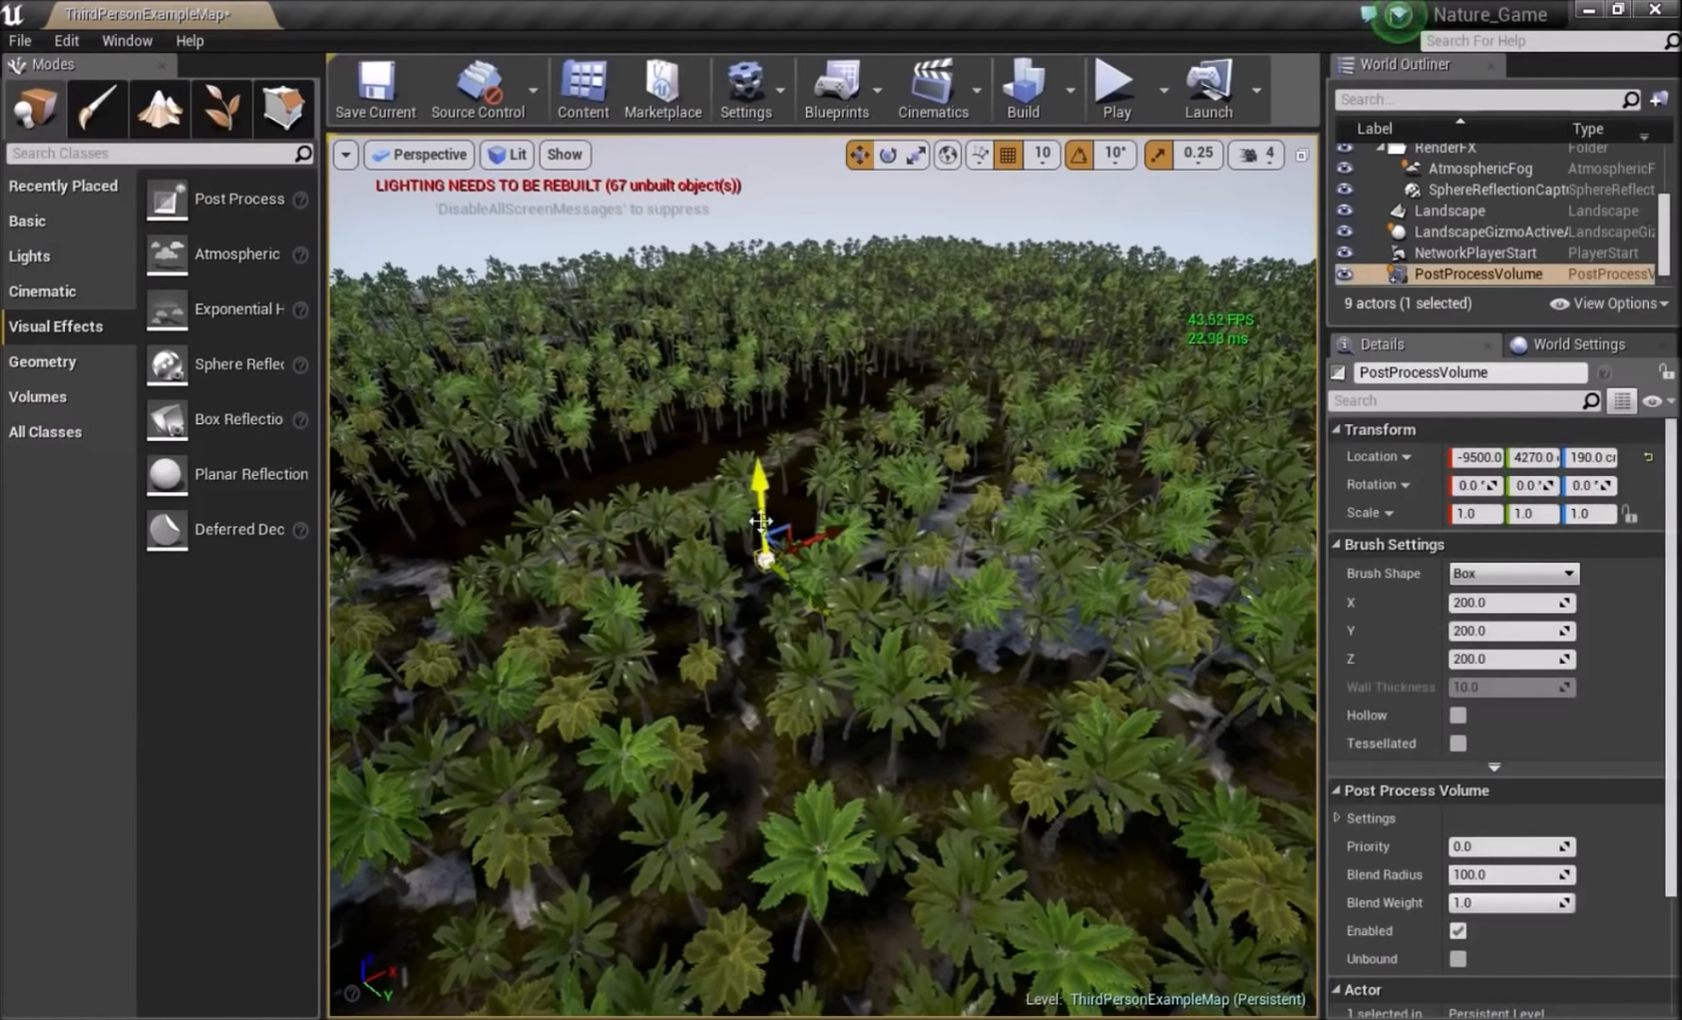
- Open the White Balance settings of the Post Process Volume, with the volume seen up close among the palm trunks
{"action": "key", "text": "w"}
{"action": "mouse_move", "coordinate": [783, 507]}
{"action": "right_mouse_down"}
{"action": "mouse_move", "coordinate": [770, 470]}
{"action": "mouse_move", "coordinate": [792, 538]}
{"action": "mouse_move", "coordinate": [791, 519]}
{"action": "right_mouse_up"}
{"action": "right_click_drag", "start_coordinate": [821, 576], "coordinate": [831, 614]}
{"action": "scroll", "coordinate": [1394, 722], "scroll_direction": "down", "scroll_amount": 3}
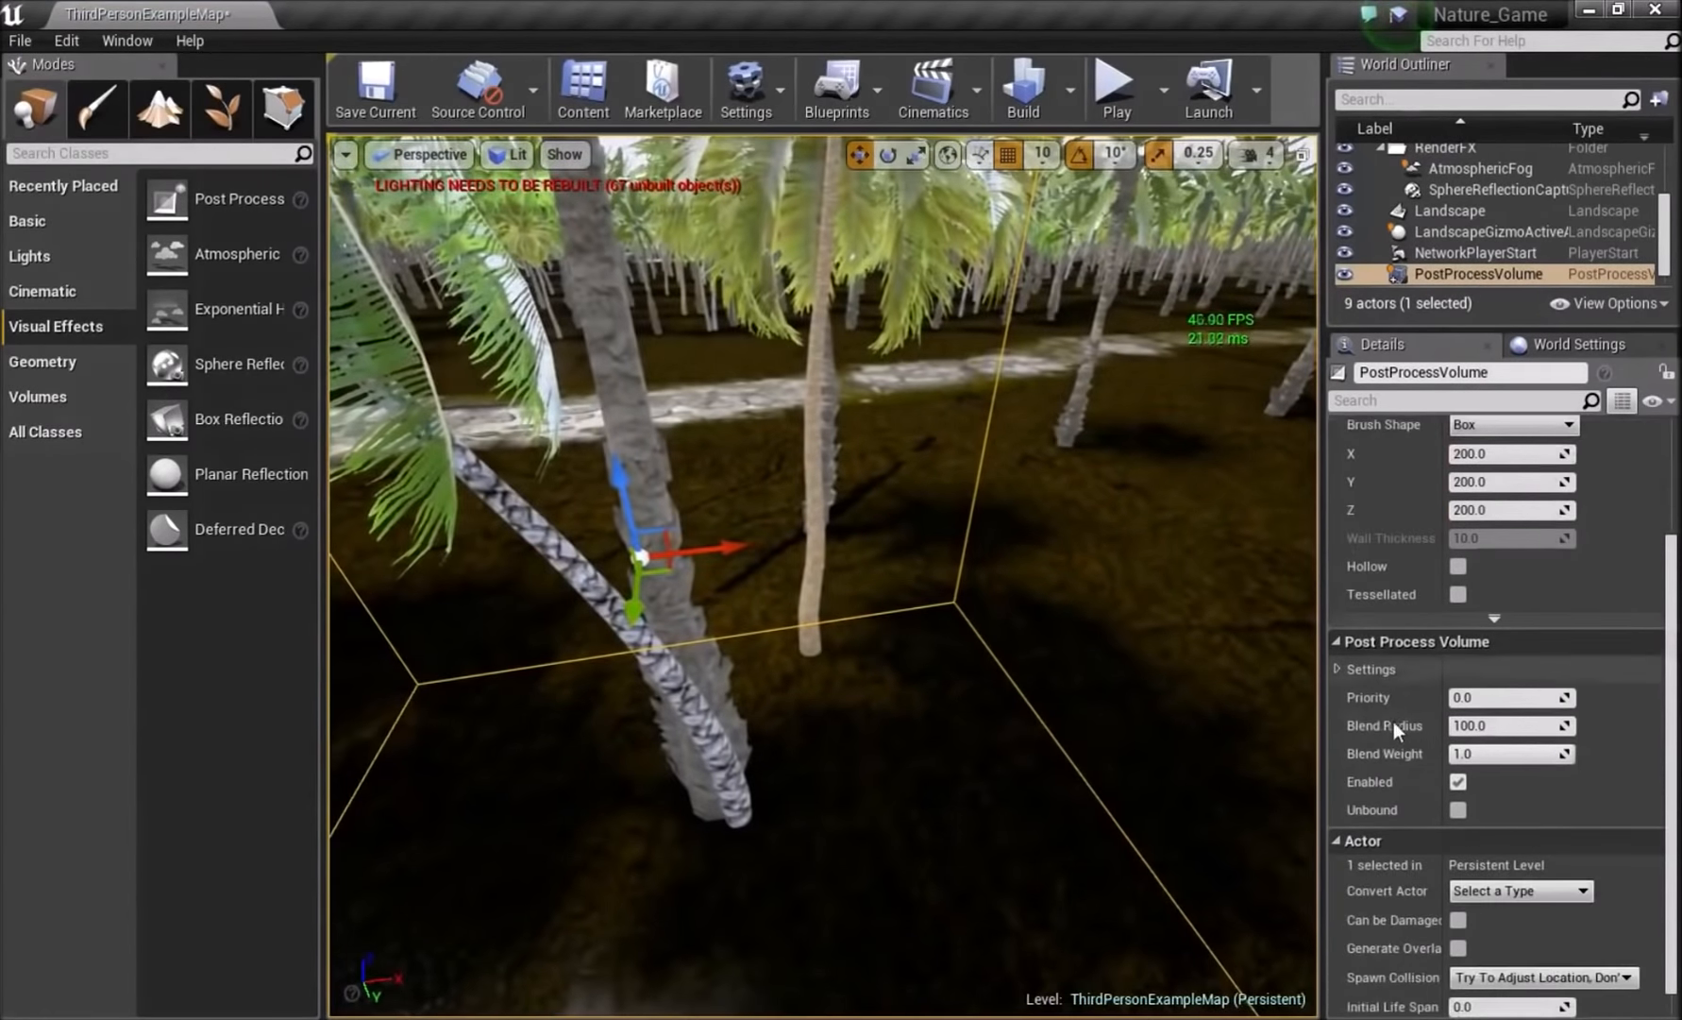
{"action": "left_click", "coordinate": [1339, 671]}
{"action": "left_click", "coordinate": [1348, 695]}
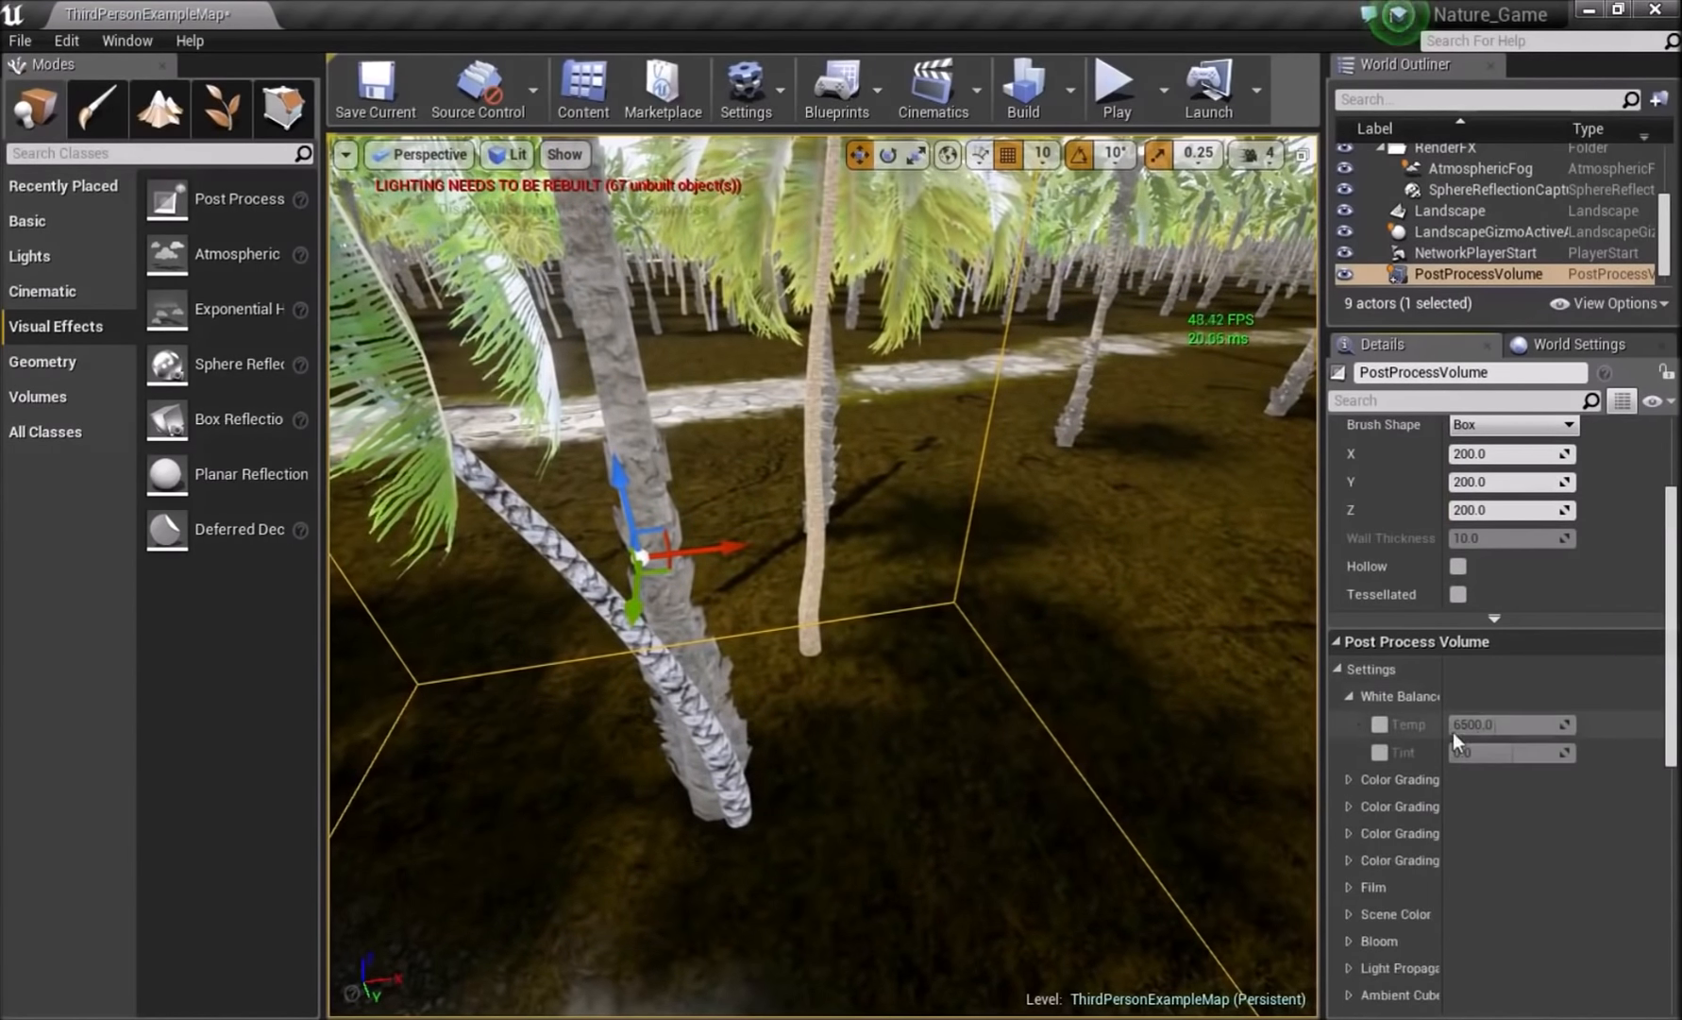
- Try a white balance temperature of 1500 on the post process volume and view the effect inside and outside its bounds
{"action": "left_click_drag", "start_coordinate": [1562, 724], "coordinate": [1459, 724]}
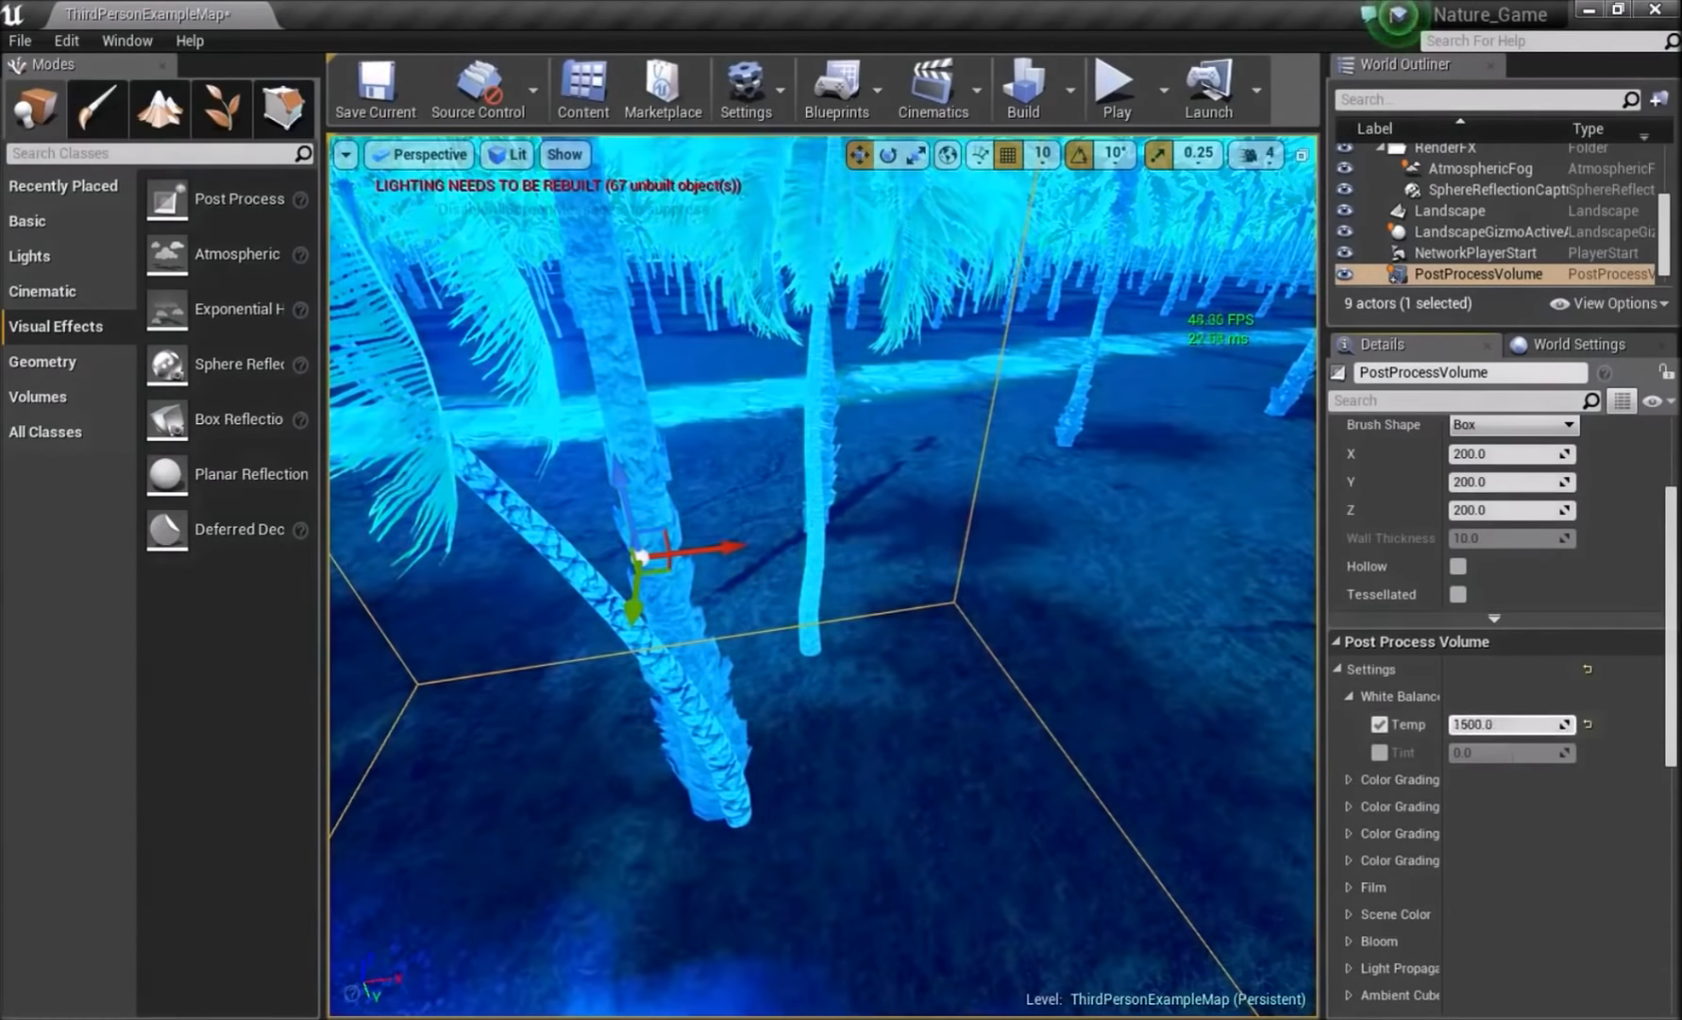
{"action": "key", "text": "s"}
{"action": "mouse_move", "coordinate": [821, 576]}
{"action": "right_mouse_down"}
{"action": "mouse_move", "coordinate": [810, 584]}
{"action": "mouse_move", "coordinate": [878, 539]}
{"action": "mouse_move", "coordinate": [878, 567]}
{"action": "mouse_move", "coordinate": [812, 567]}
{"action": "right_mouse_up"}
{"action": "key", "text": "w"}
{"action": "key", "text": "w"}
{"action": "key", "text": "s"}
- Make the post process volume unbound so that it affects the whole level
{"action": "scroll", "coordinate": [1549, 658], "scroll_direction": "down", "scroll_amount": 5}
{"action": "scroll", "coordinate": [1549, 658], "scroll_direction": "down", "scroll_amount": 5}
{"action": "scroll", "coordinate": [1485, 653], "scroll_direction": "up", "scroll_amount": 5}
{"action": "scroll", "coordinate": [1432, 623], "scroll_direction": "down", "scroll_amount": 5}
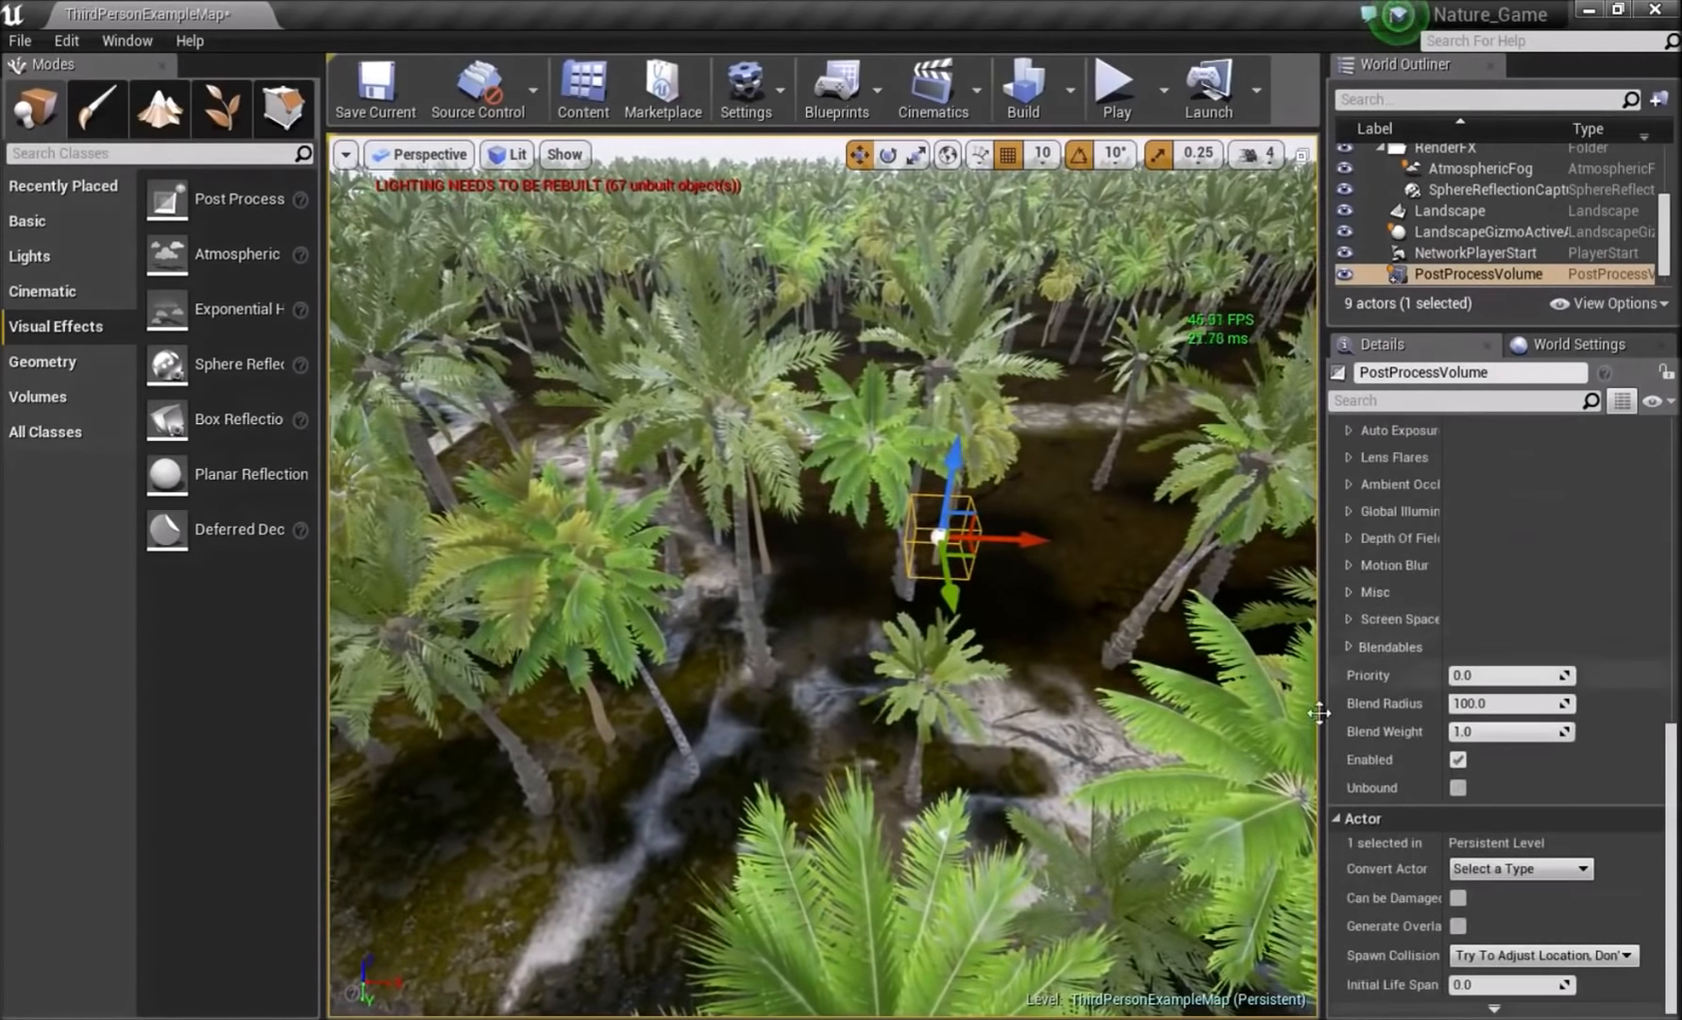
{"action": "left_click", "coordinate": [1458, 786]}
{"action": "right_click_drag", "start_coordinate": [1086, 651], "coordinate": [1586, 604]}
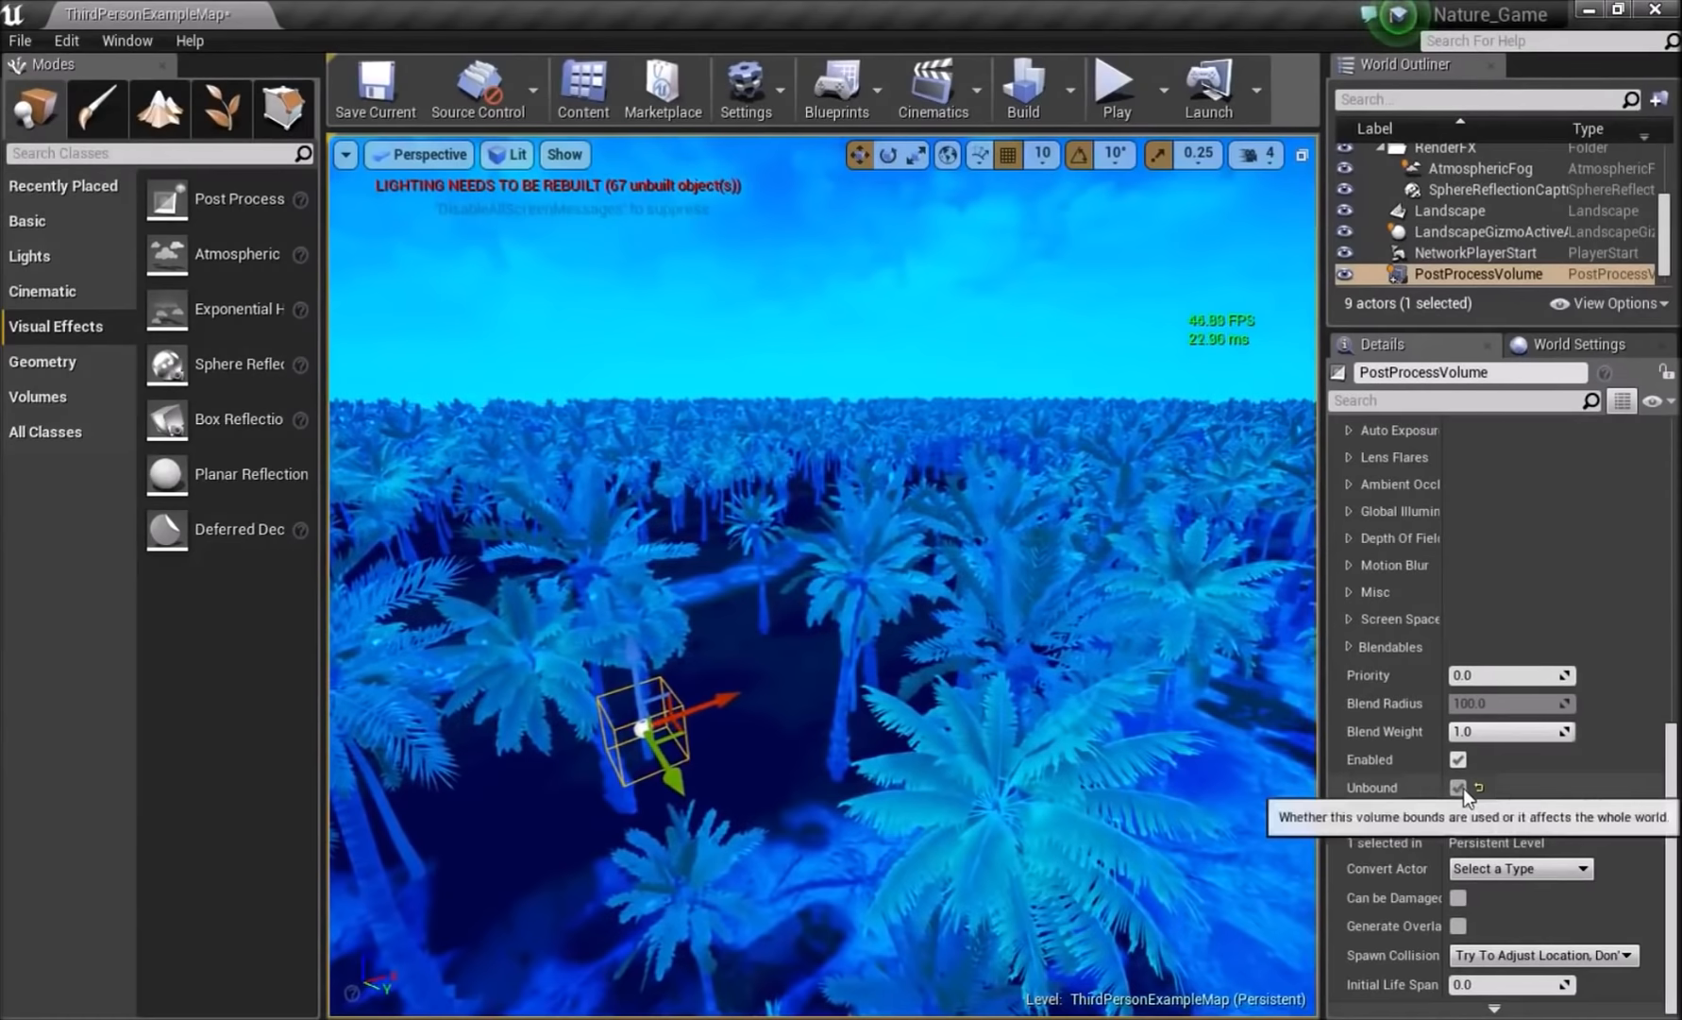
- Try a white balance temperature of 15000 and turn its override back off
{"action": "scroll", "coordinate": [1458, 737], "scroll_direction": "up", "scroll_amount": 10}
{"action": "scroll", "coordinate": [1452, 708], "scroll_direction": "down", "scroll_amount": 3}
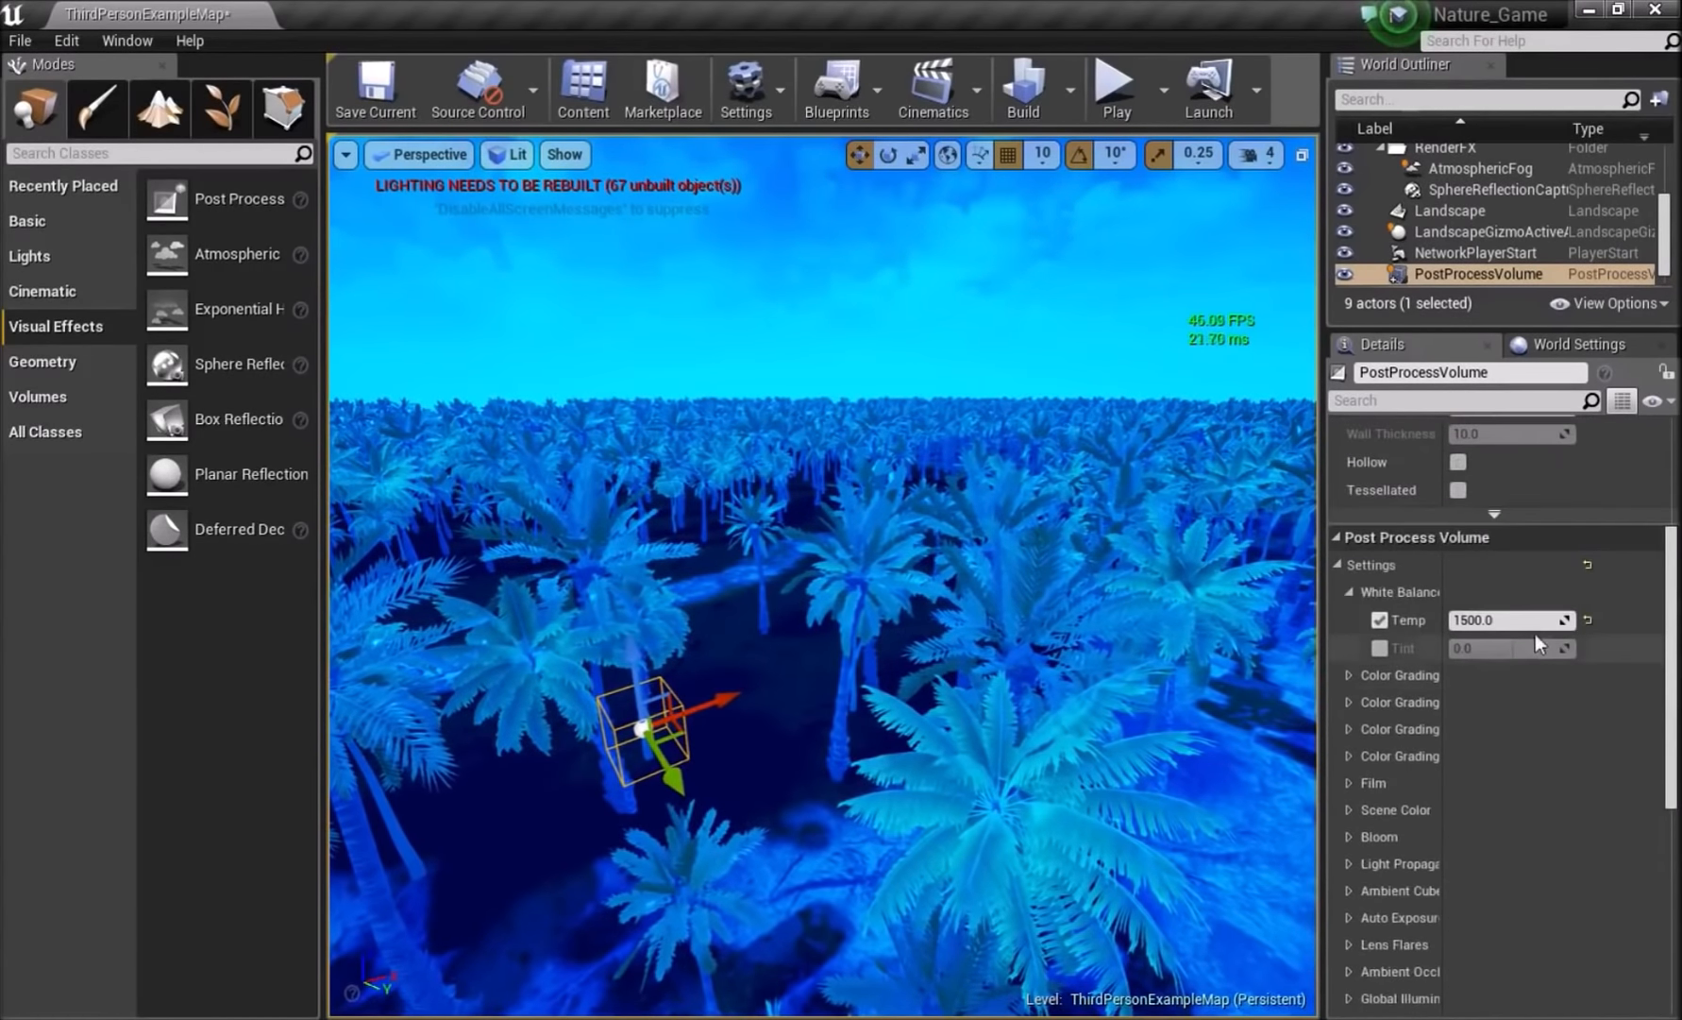
{"action": "left_click_drag", "start_coordinate": [1458, 620], "coordinate": [1576, 604]}
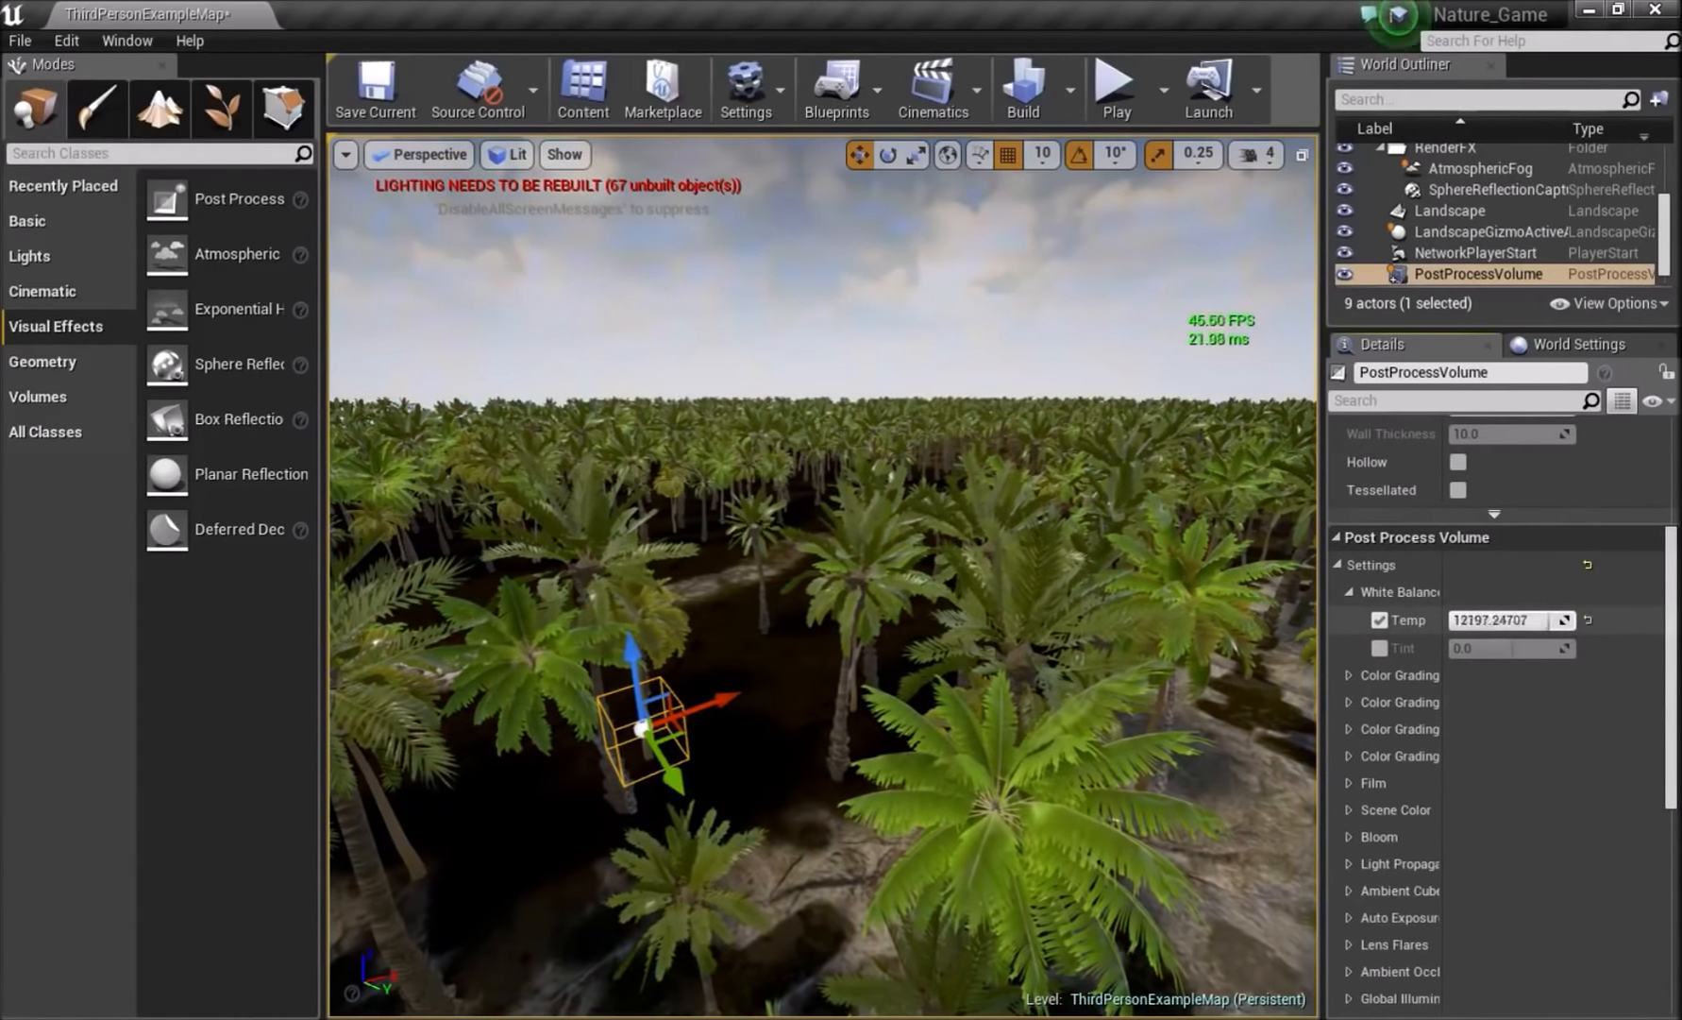
{"action": "mouse_move", "coordinate": [616, 658]}
{"action": "right_mouse_down"}
{"action": "mouse_move", "coordinate": [680, 665]}
{"action": "mouse_move", "coordinate": [661, 746]}
{"action": "mouse_move", "coordinate": [652, 604]}
{"action": "mouse_move", "coordinate": [530, 625]}
{"action": "mouse_move", "coordinate": [590, 675]}
{"action": "right_mouse_up"}
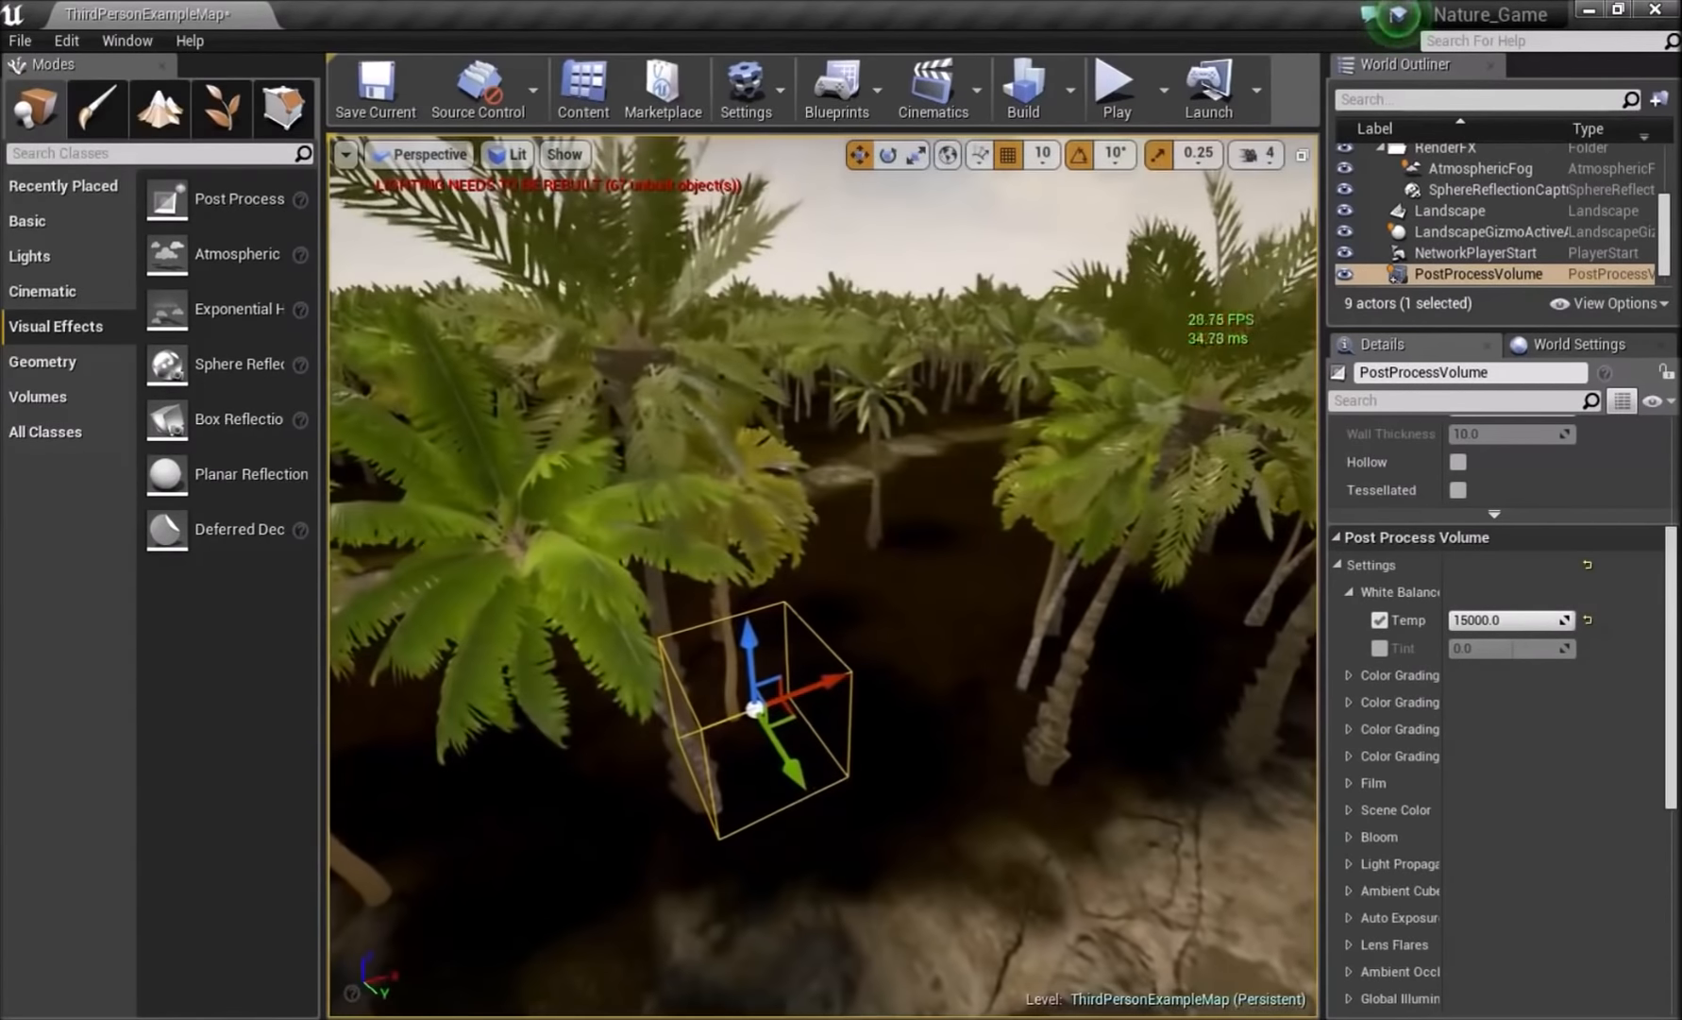
{"action": "left_click", "coordinate": [1381, 622]}
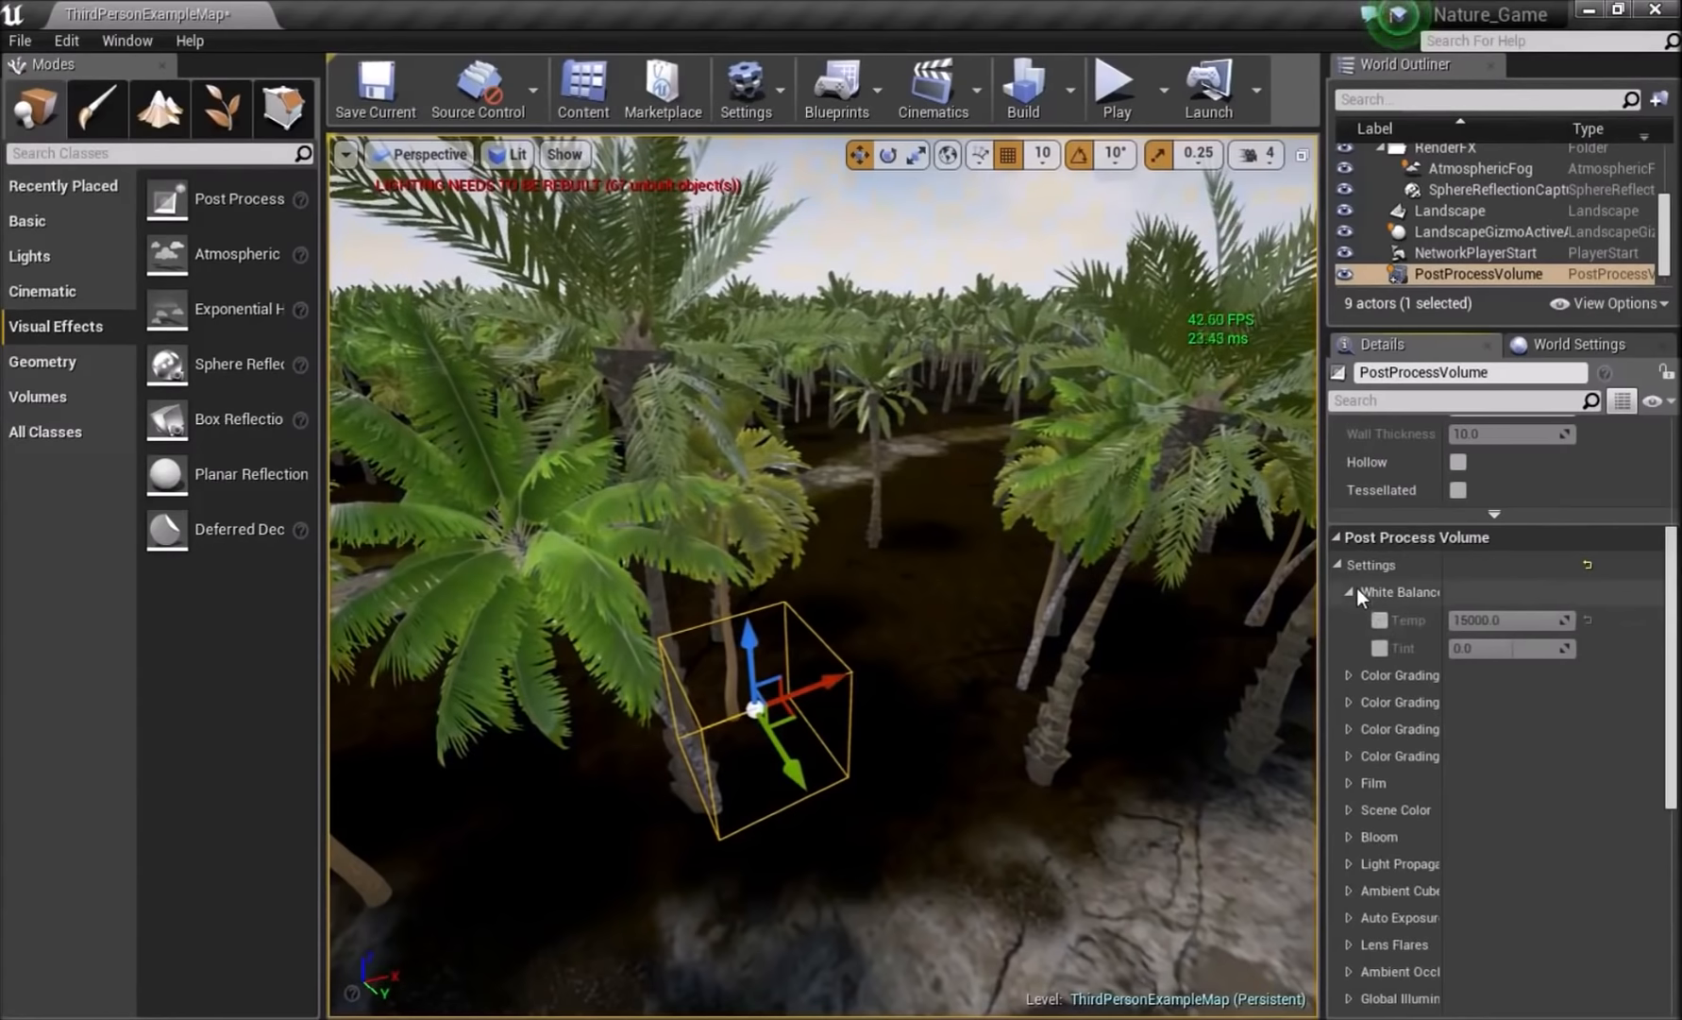
{"action": "left_click", "coordinate": [1354, 590]}
- Enable the film saturation override, raise the saturation and inspect the palm trees around the volume
{"action": "key", "text": "s"}
{"action": "right_click_drag", "start_coordinate": [925, 585], "coordinate": [911, 569]}
{"action": "key", "text": "w"}
{"action": "scroll", "coordinate": [1344, 700], "scroll_direction": "down", "scroll_amount": 2}
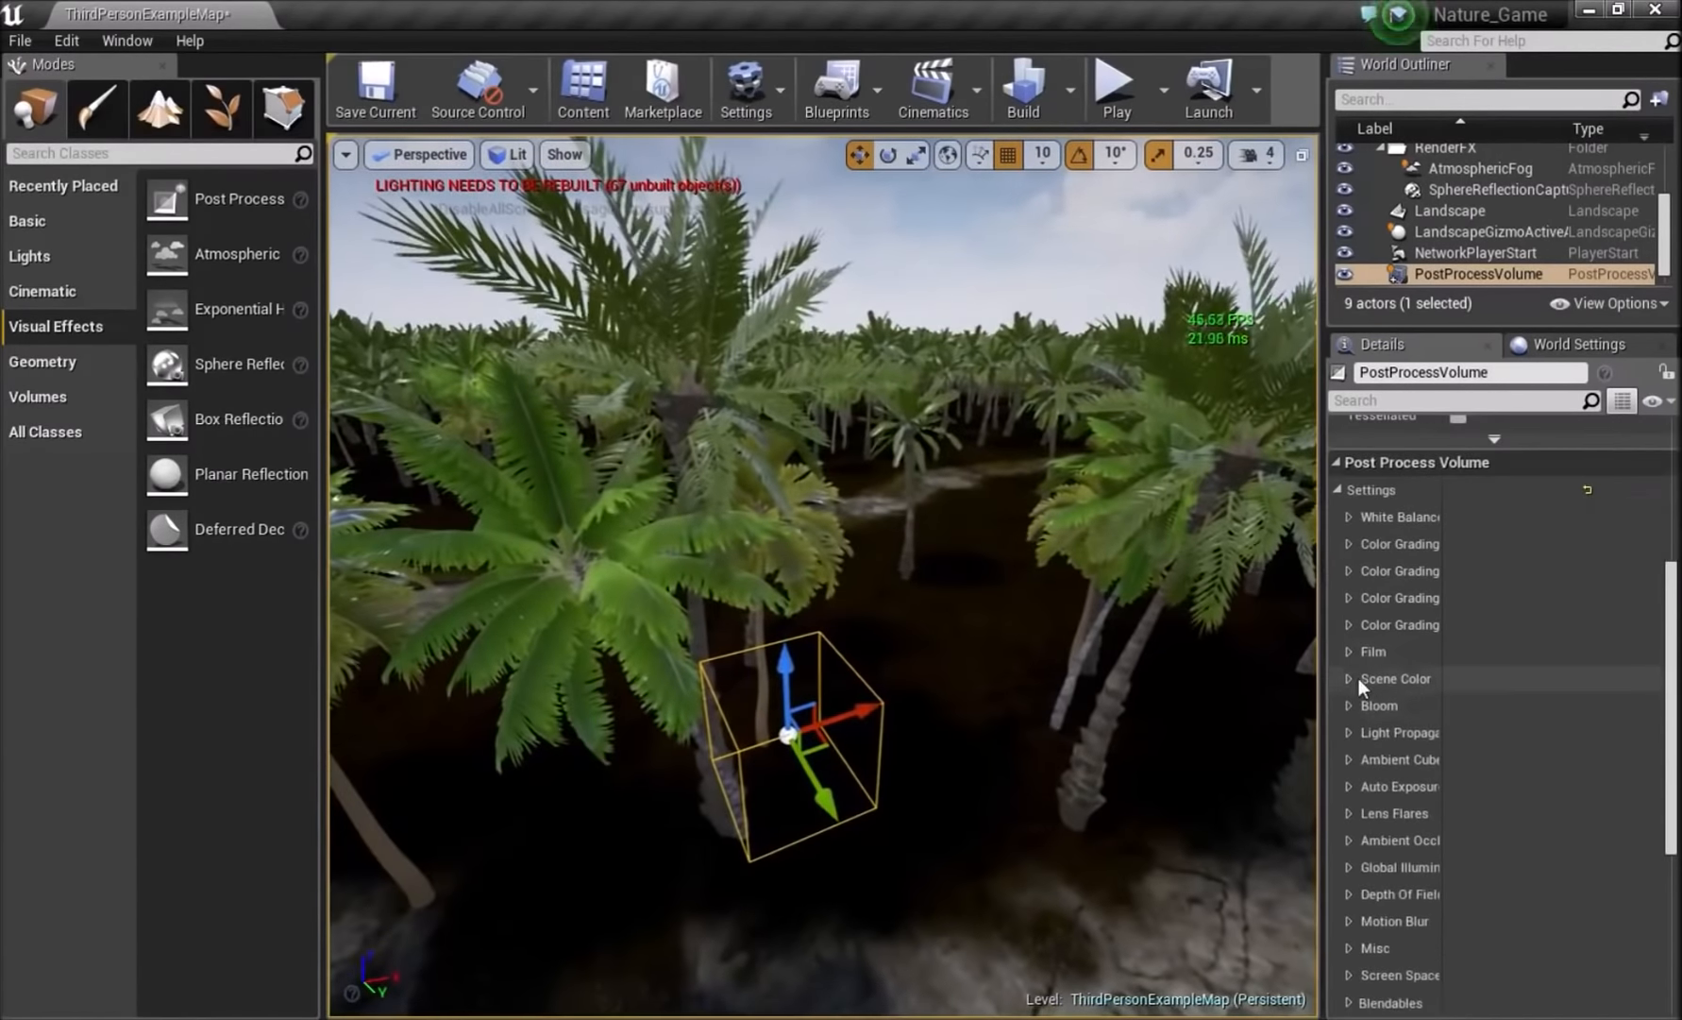
{"action": "left_click", "coordinate": [1348, 650]}
{"action": "scroll", "coordinate": [1354, 653], "scroll_direction": "down", "scroll_amount": 1}
{"action": "scroll", "coordinate": [1355, 652], "scroll_direction": "down", "scroll_amount": 2}
{"action": "left_click", "coordinate": [1380, 604]}
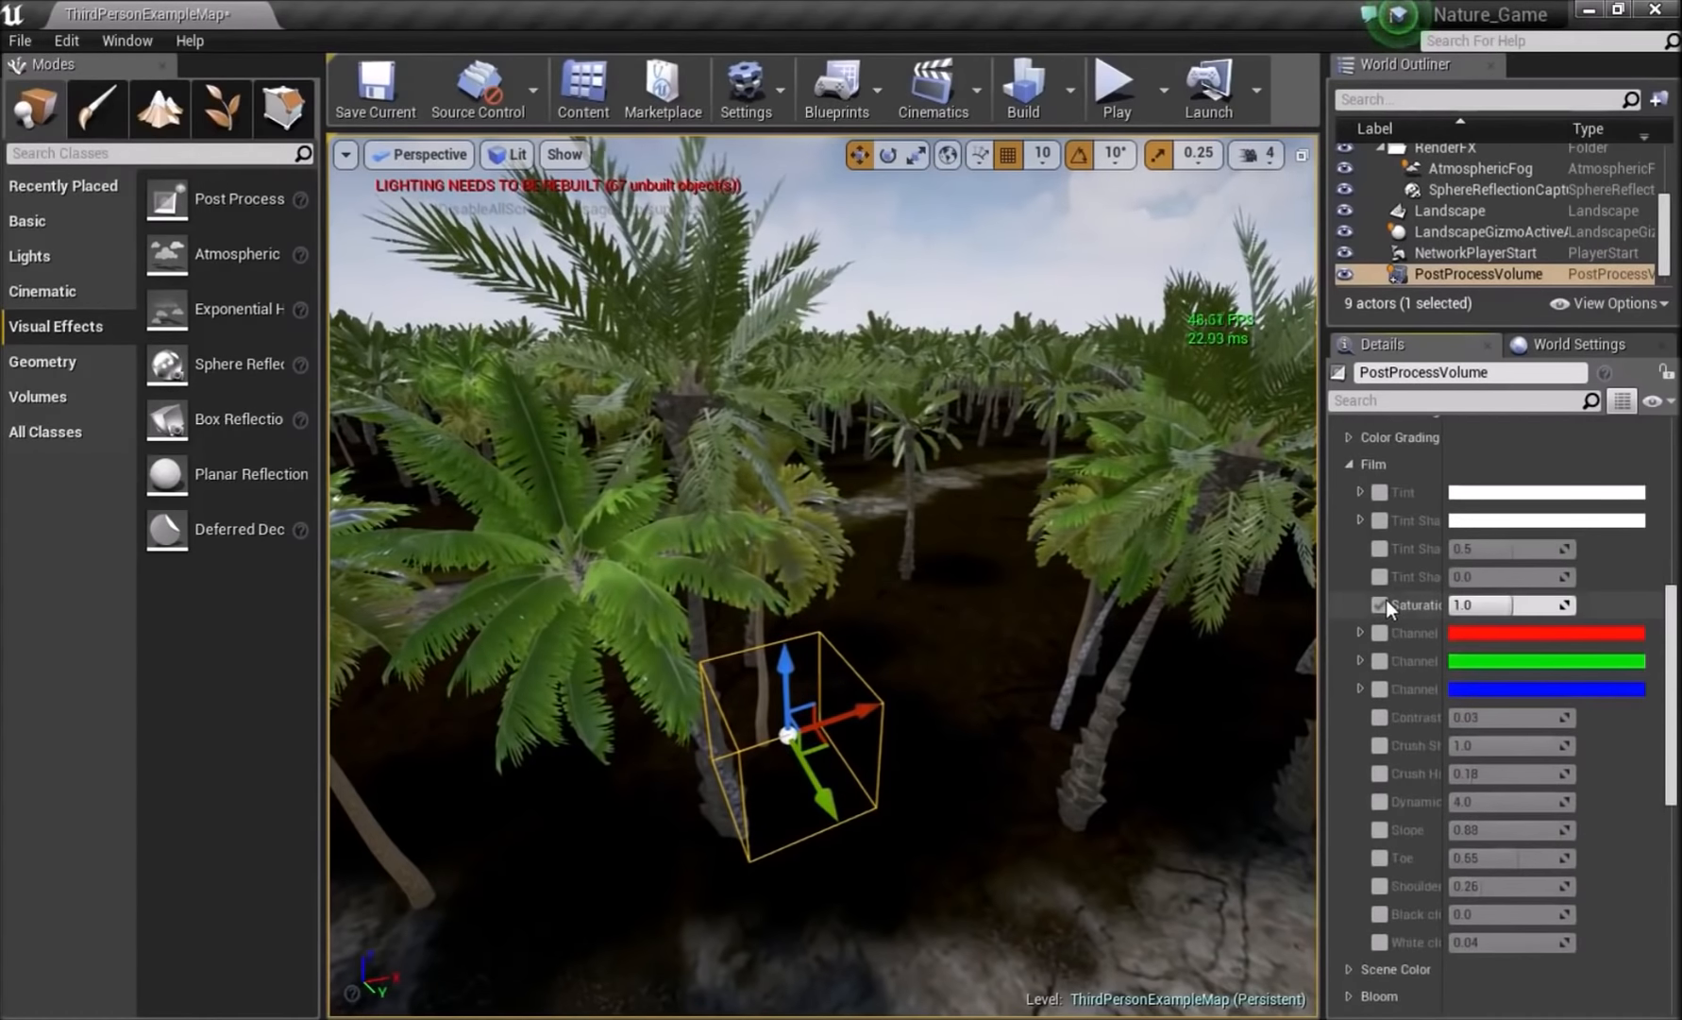
{"action": "left_click_drag", "start_coordinate": [1511, 604], "coordinate": [1548, 605]}
{"action": "key", "text": "w"}
{"action": "right_click_drag", "start_coordinate": [850, 576], "coordinate": [350, 540]}
{"action": "right_click_drag", "start_coordinate": [821, 567], "coordinate": [605, 552]}
{"action": "key", "text": "w"}
{"action": "key", "text": "s"}
{"action": "key", "text": "s"}
- Try a film saturation of 0.0 and view the palm forest in black and white
{"action": "left_click_drag", "start_coordinate": [1510, 604], "coordinate": [1454, 605]}
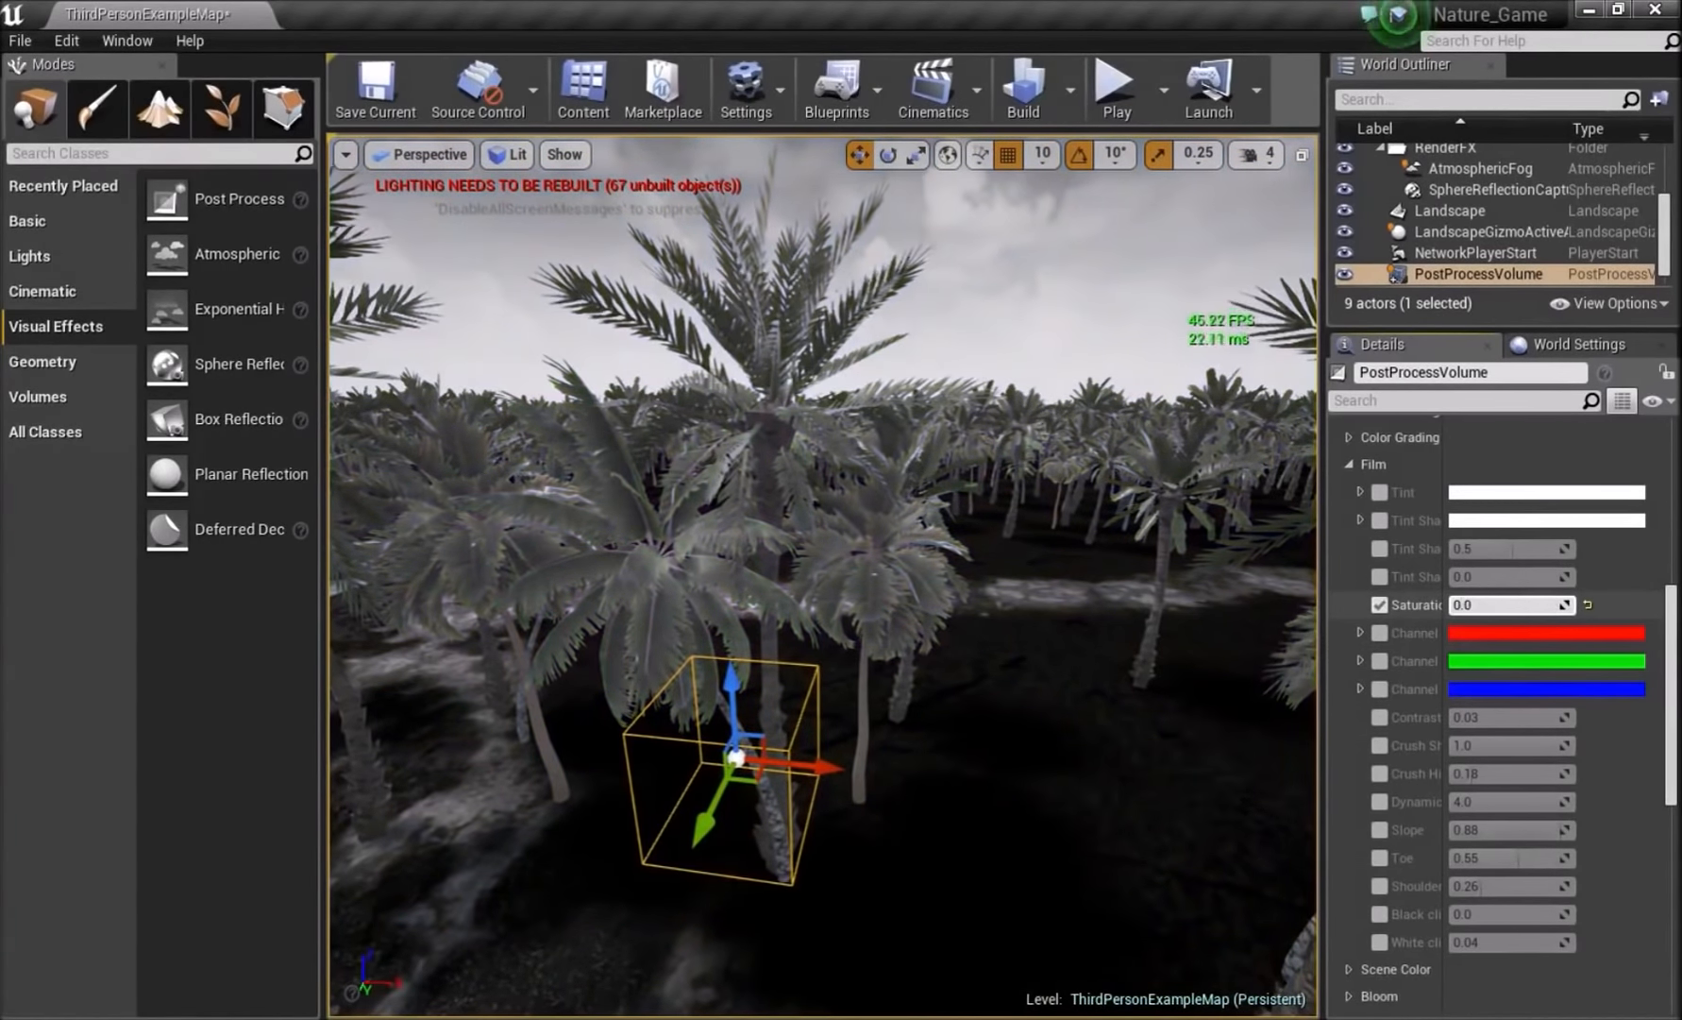
{"action": "key", "text": "s"}
{"action": "mouse_move", "coordinate": [1085, 604]}
{"action": "right_mouse_down"}
{"action": "mouse_move", "coordinate": [944, 698]}
{"action": "mouse_move", "coordinate": [953, 604]}
{"action": "mouse_move", "coordinate": [1076, 619]}
{"action": "right_mouse_up"}
{"action": "key", "text": "w"}
{"action": "key", "text": "a"}
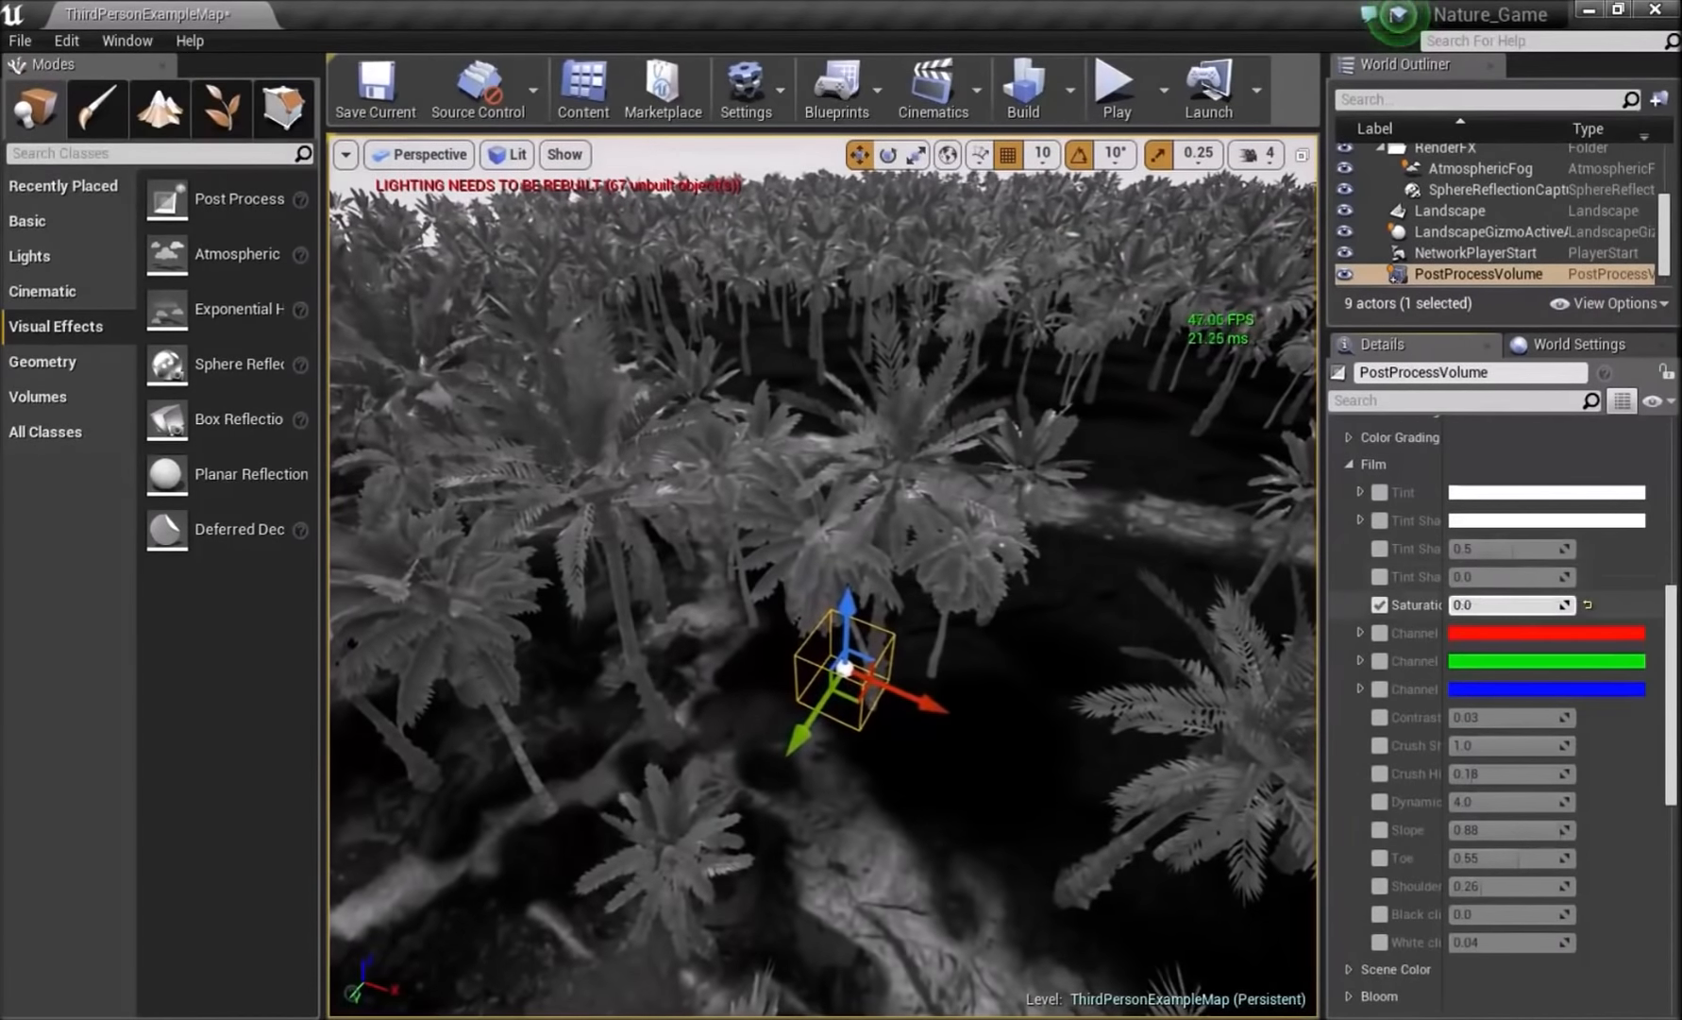
{"action": "right_click_drag", "start_coordinate": [1024, 538], "coordinate": [1048, 458]}
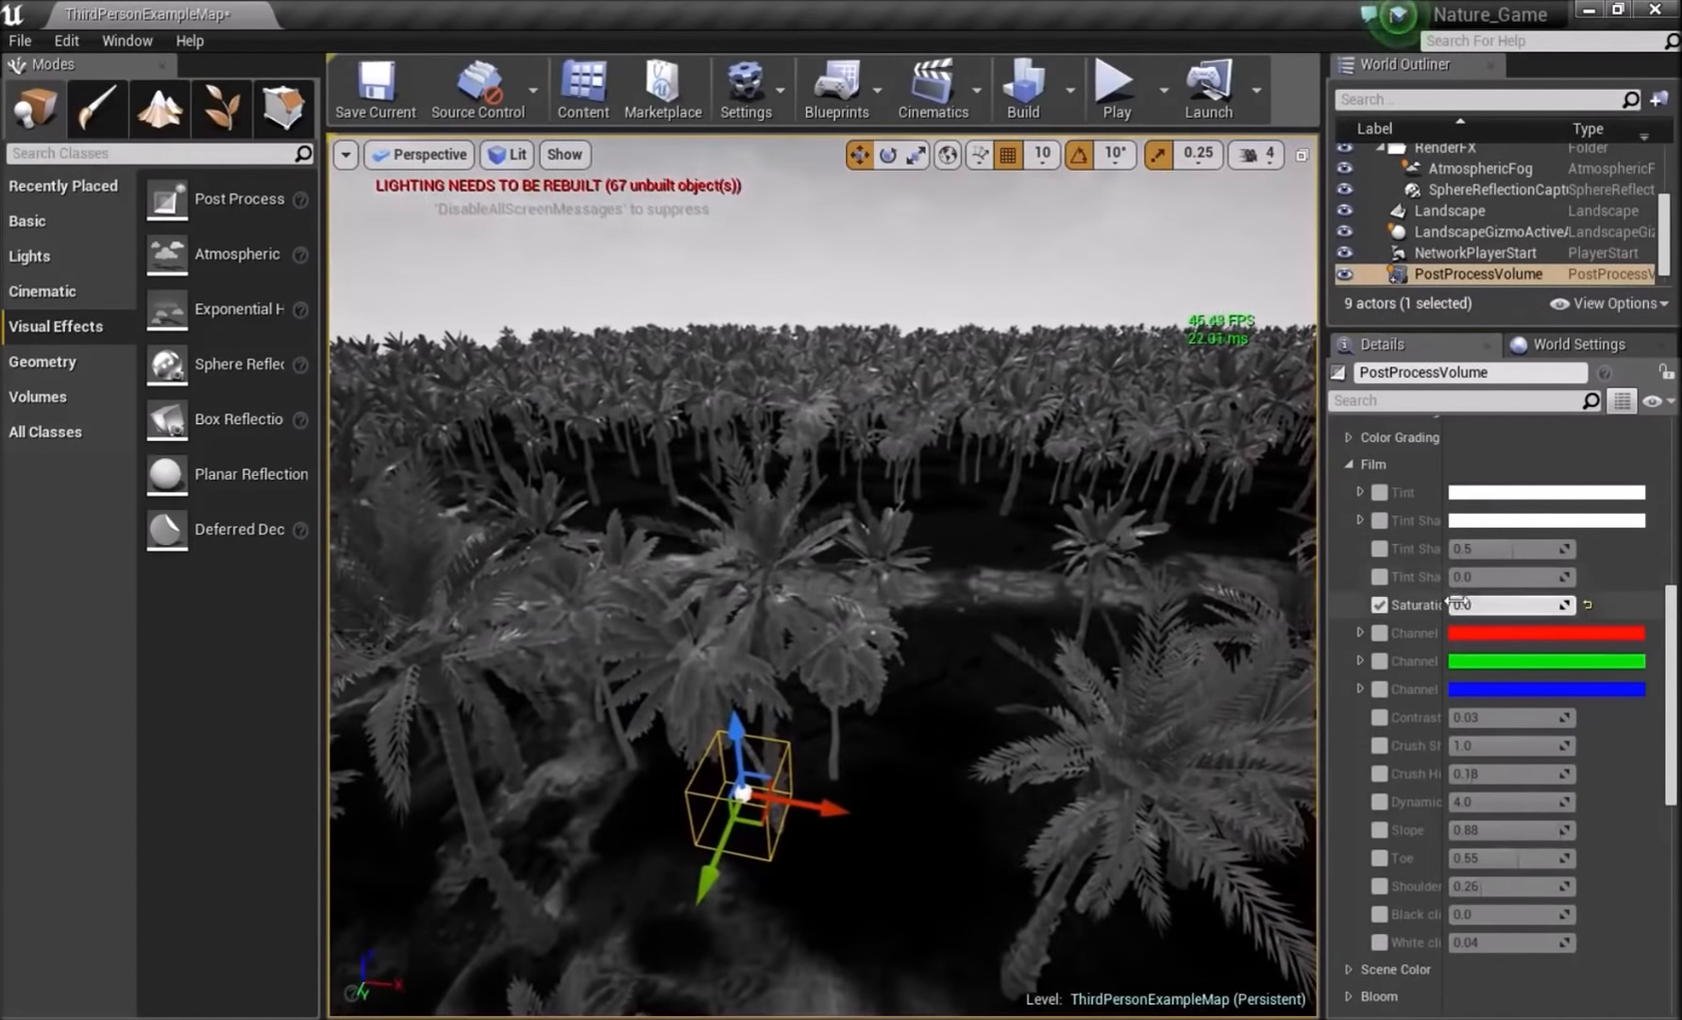
- Set the film saturation to 2.0 and override the film contrast with 0.0
{"action": "left_click_drag", "start_coordinate": [1452, 605], "coordinate": [1573, 606]}
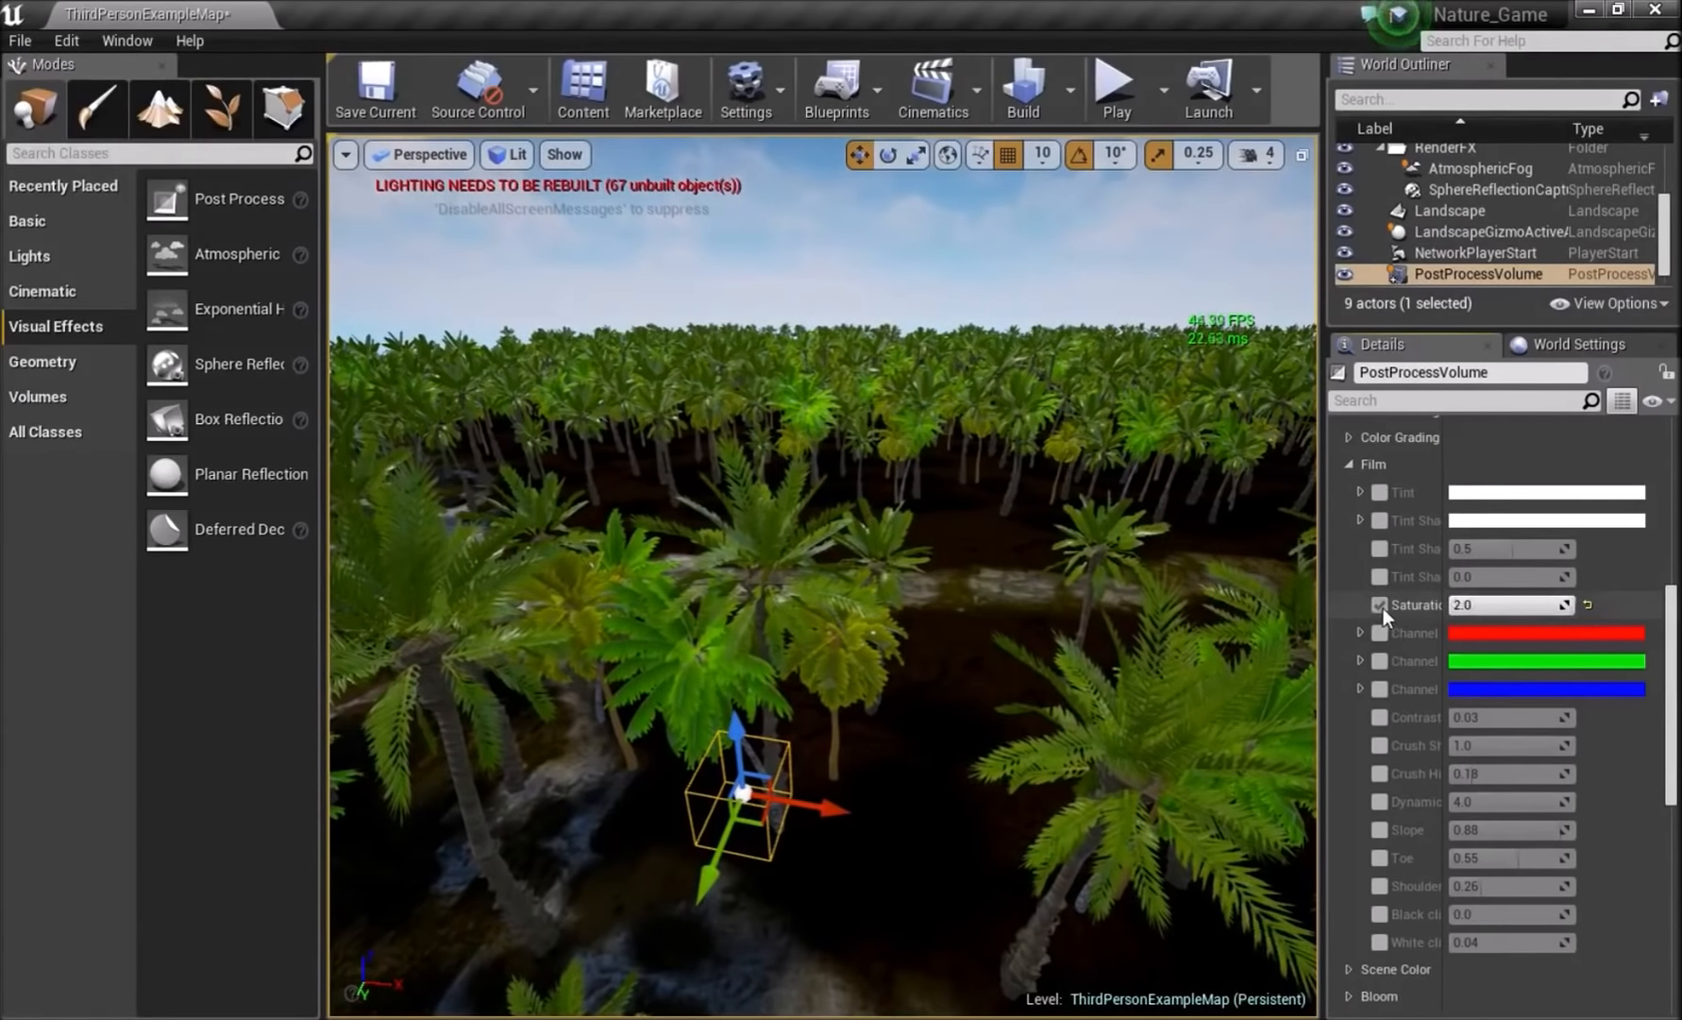
{"action": "mouse_move", "coordinate": [1476, 718]}
{"action": "left_mouse_down"}
{"action": "mouse_move", "coordinate": [1573, 718]}
{"action": "mouse_move", "coordinate": [1469, 720]}
{"action": "left_mouse_up"}
{"action": "left_click_drag", "start_coordinate": [1510, 604], "coordinate": [1573, 604]}
{"action": "left_click_drag", "start_coordinate": [1468, 717], "coordinate": [1394, 725]}
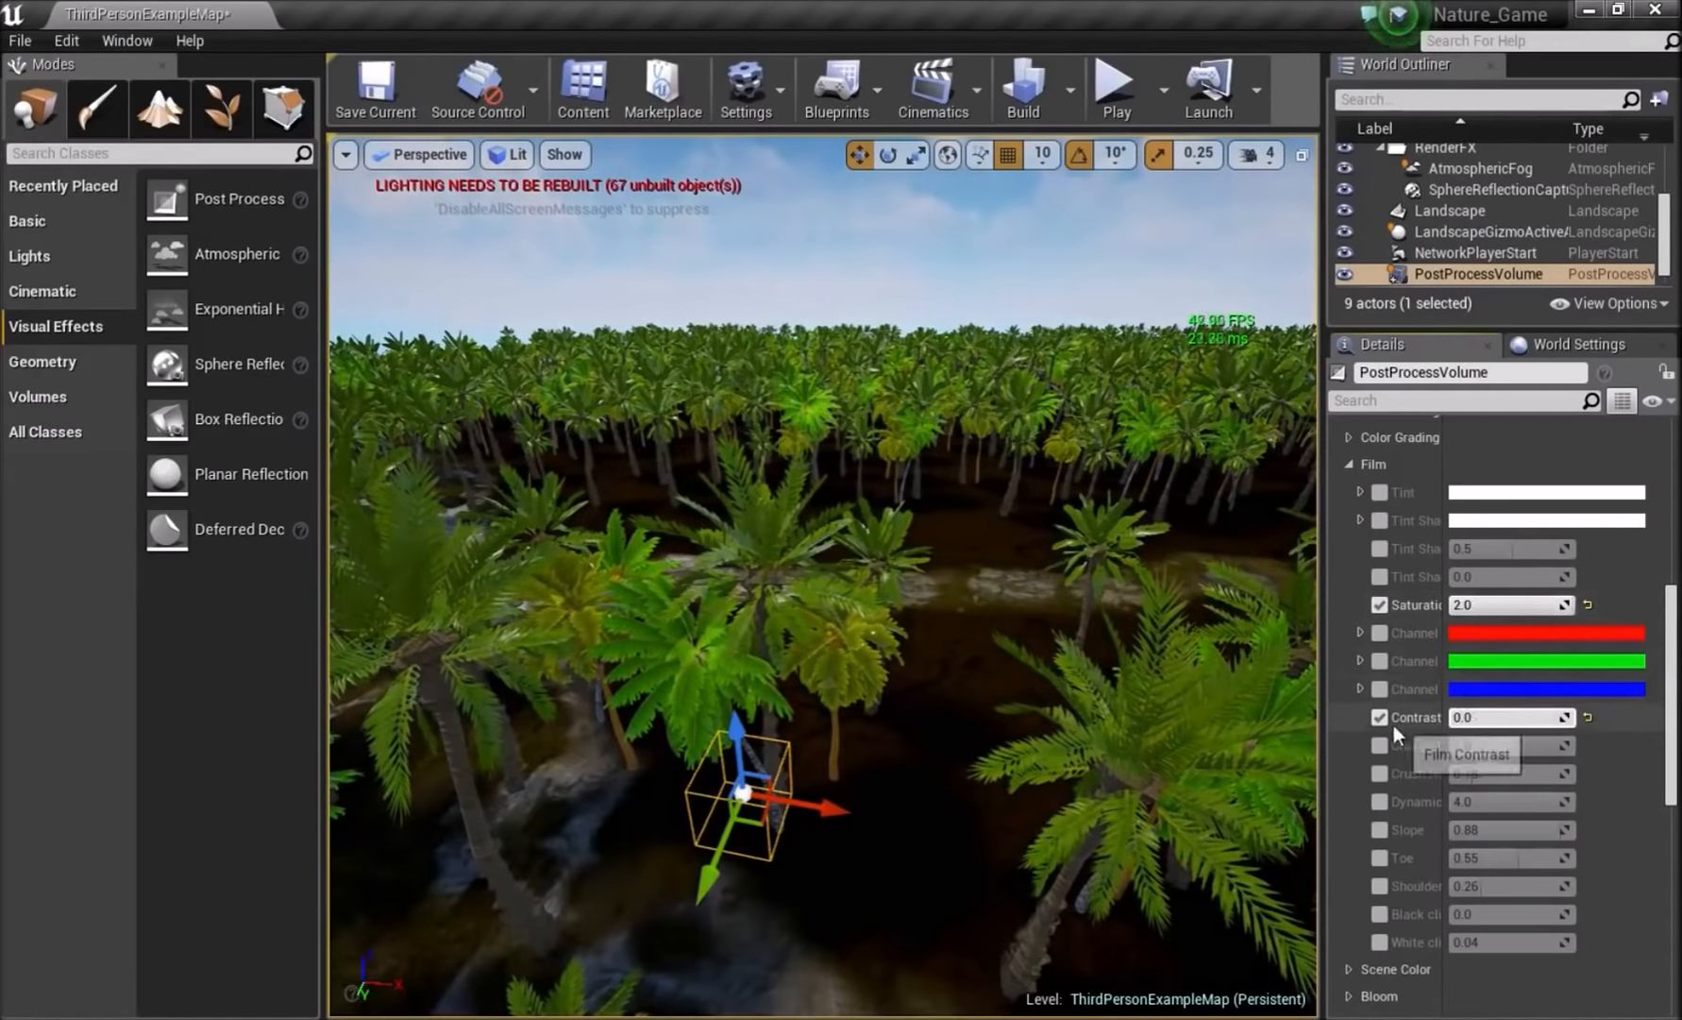
{"action": "left_click", "coordinate": [1347, 464]}
- Override the motion blur amount, raising it to about 0.93, and toggle the per-object override
{"action": "scroll", "coordinate": [1369, 534], "scroll_direction": "down", "scroll_amount": 3}
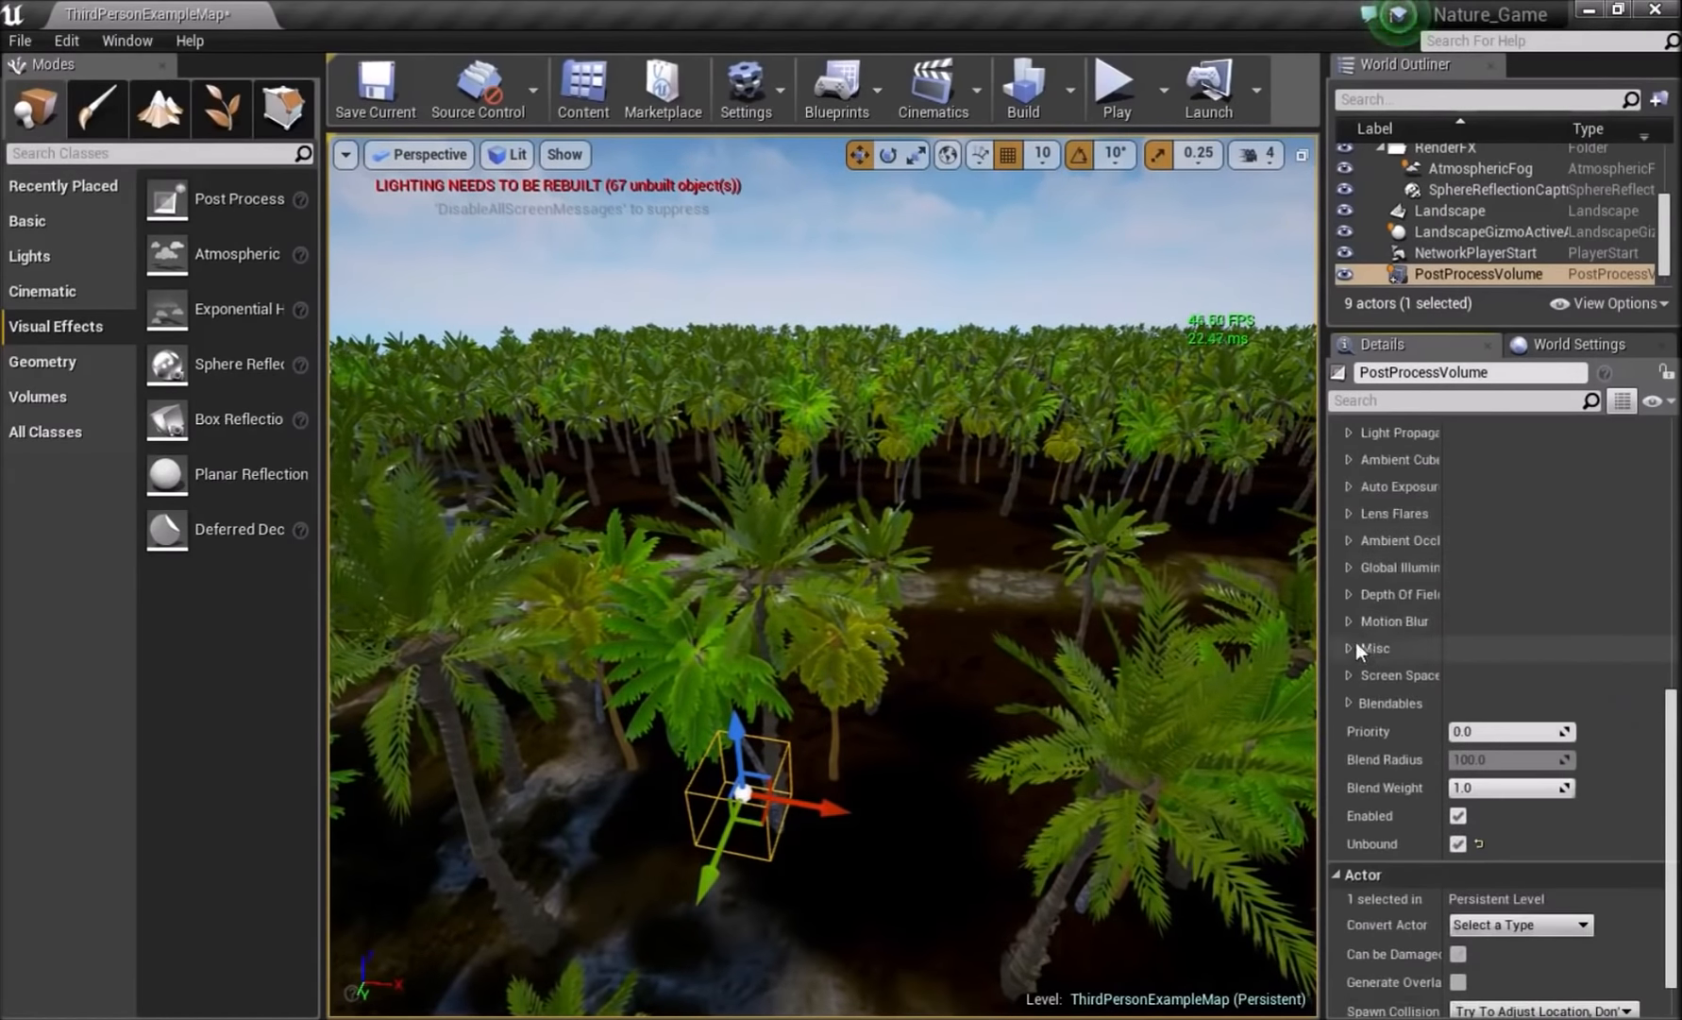
{"action": "left_click", "coordinate": [1351, 622]}
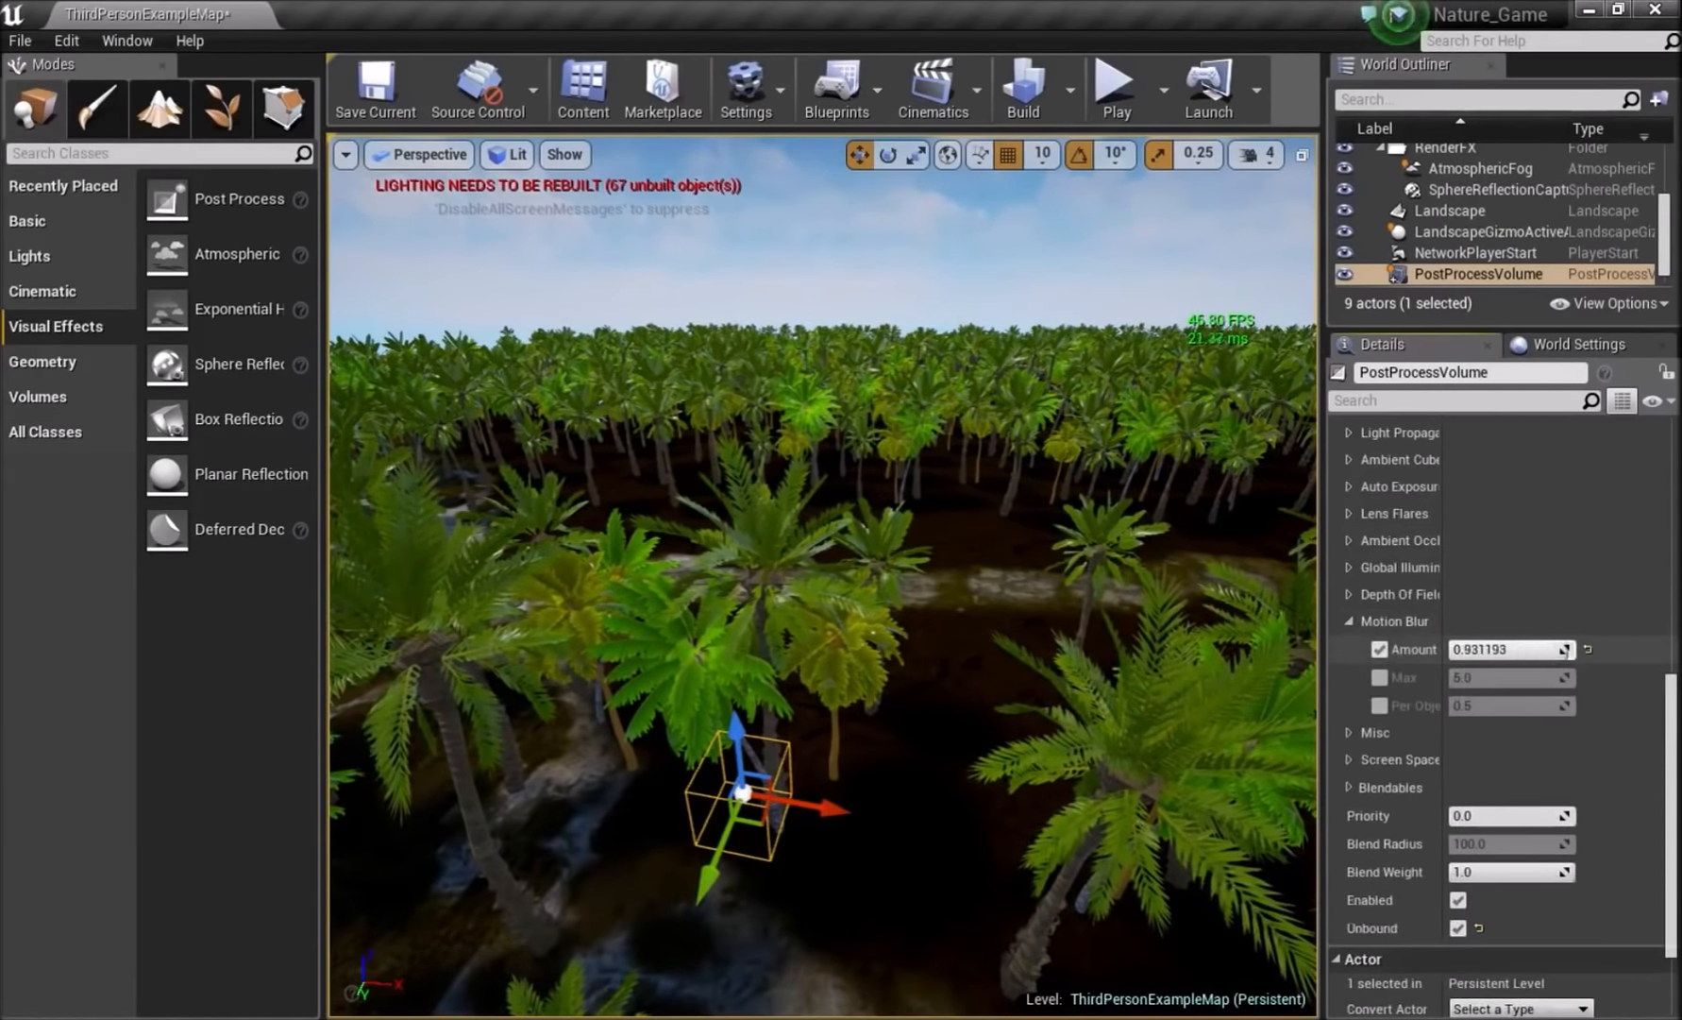
{"action": "left_click", "coordinate": [1379, 706]}
{"action": "left_click", "coordinate": [1348, 622]}
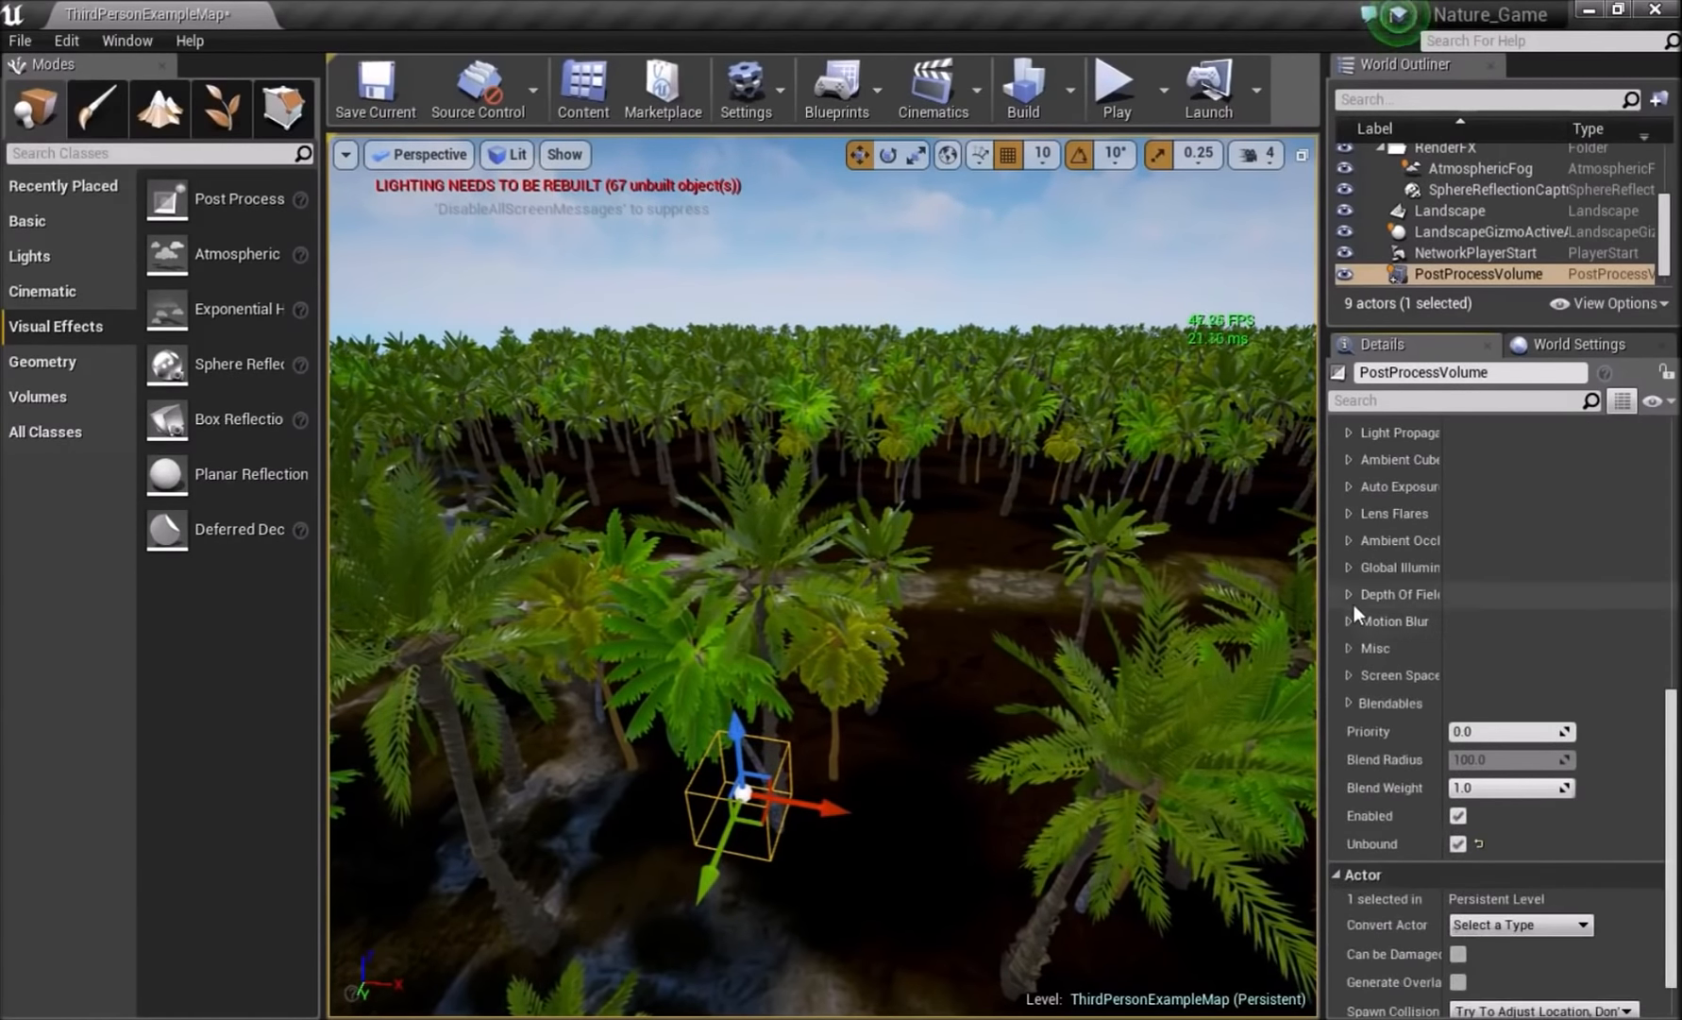
- Try the GaussianDOF depth of field method with a near transition of about 3970 and a far transition of 10000
{"action": "left_click", "coordinate": [1350, 594]}
{"action": "left_click", "coordinate": [1477, 626]}
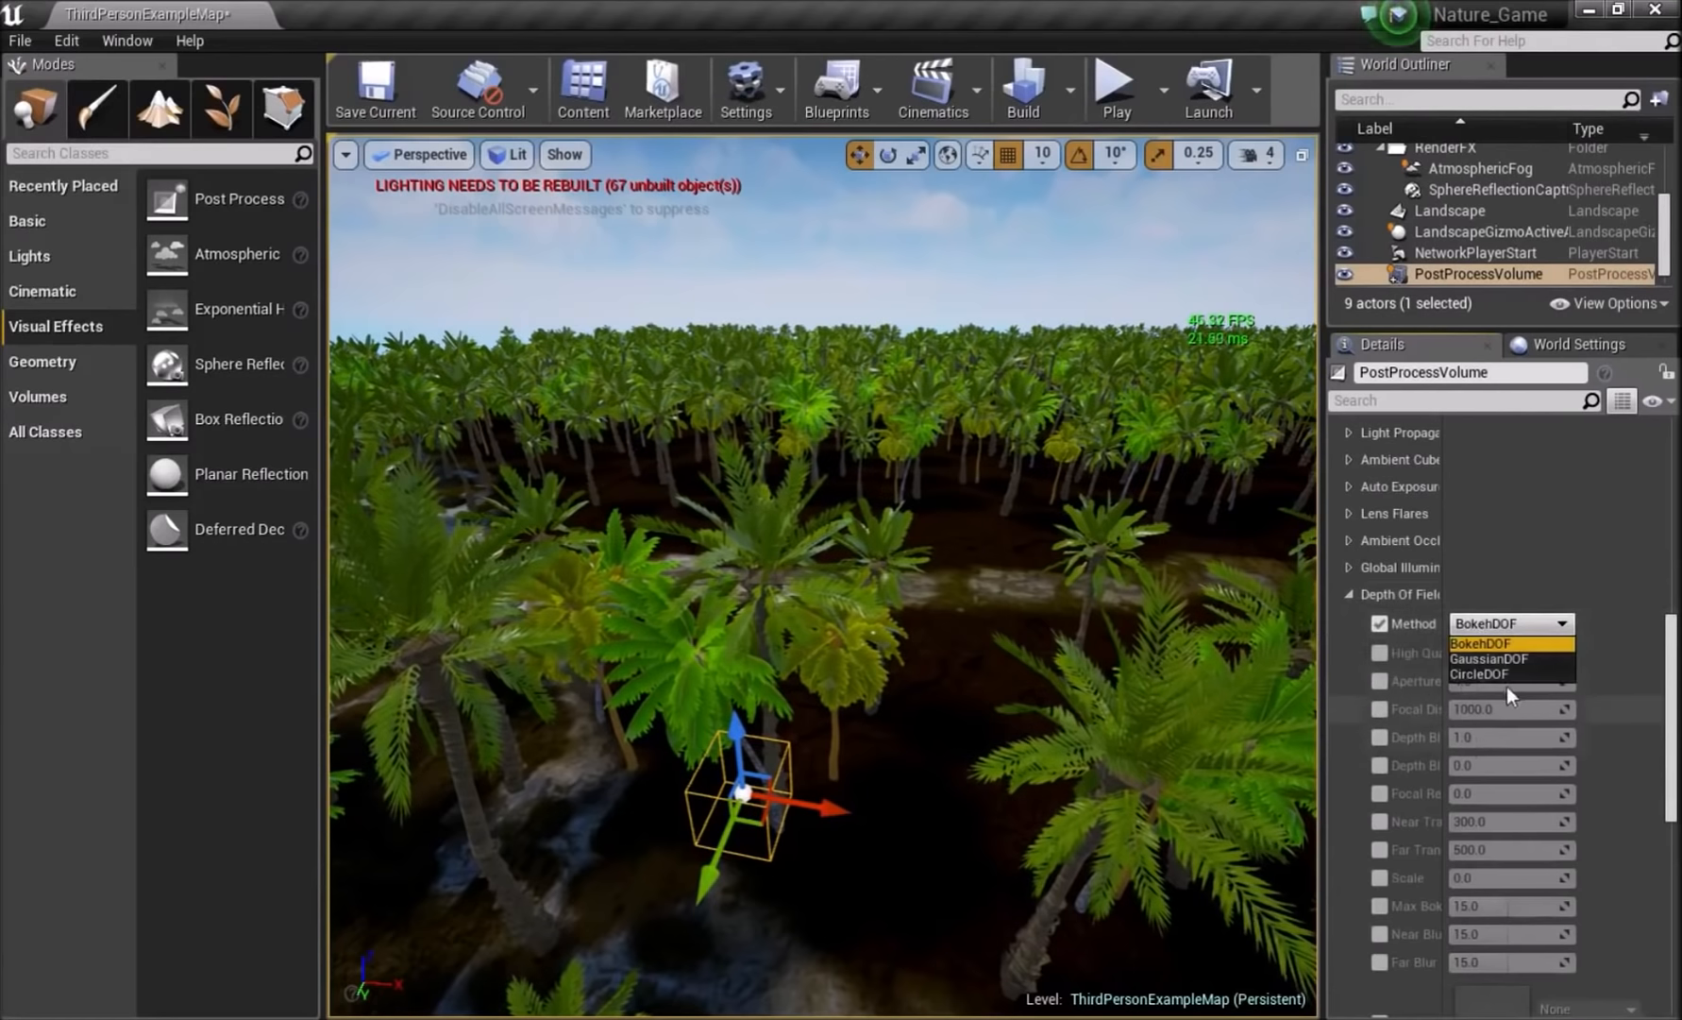
{"action": "left_click", "coordinate": [1506, 664]}
{"action": "right_click_drag", "start_coordinate": [821, 576], "coordinate": [973, 425]}
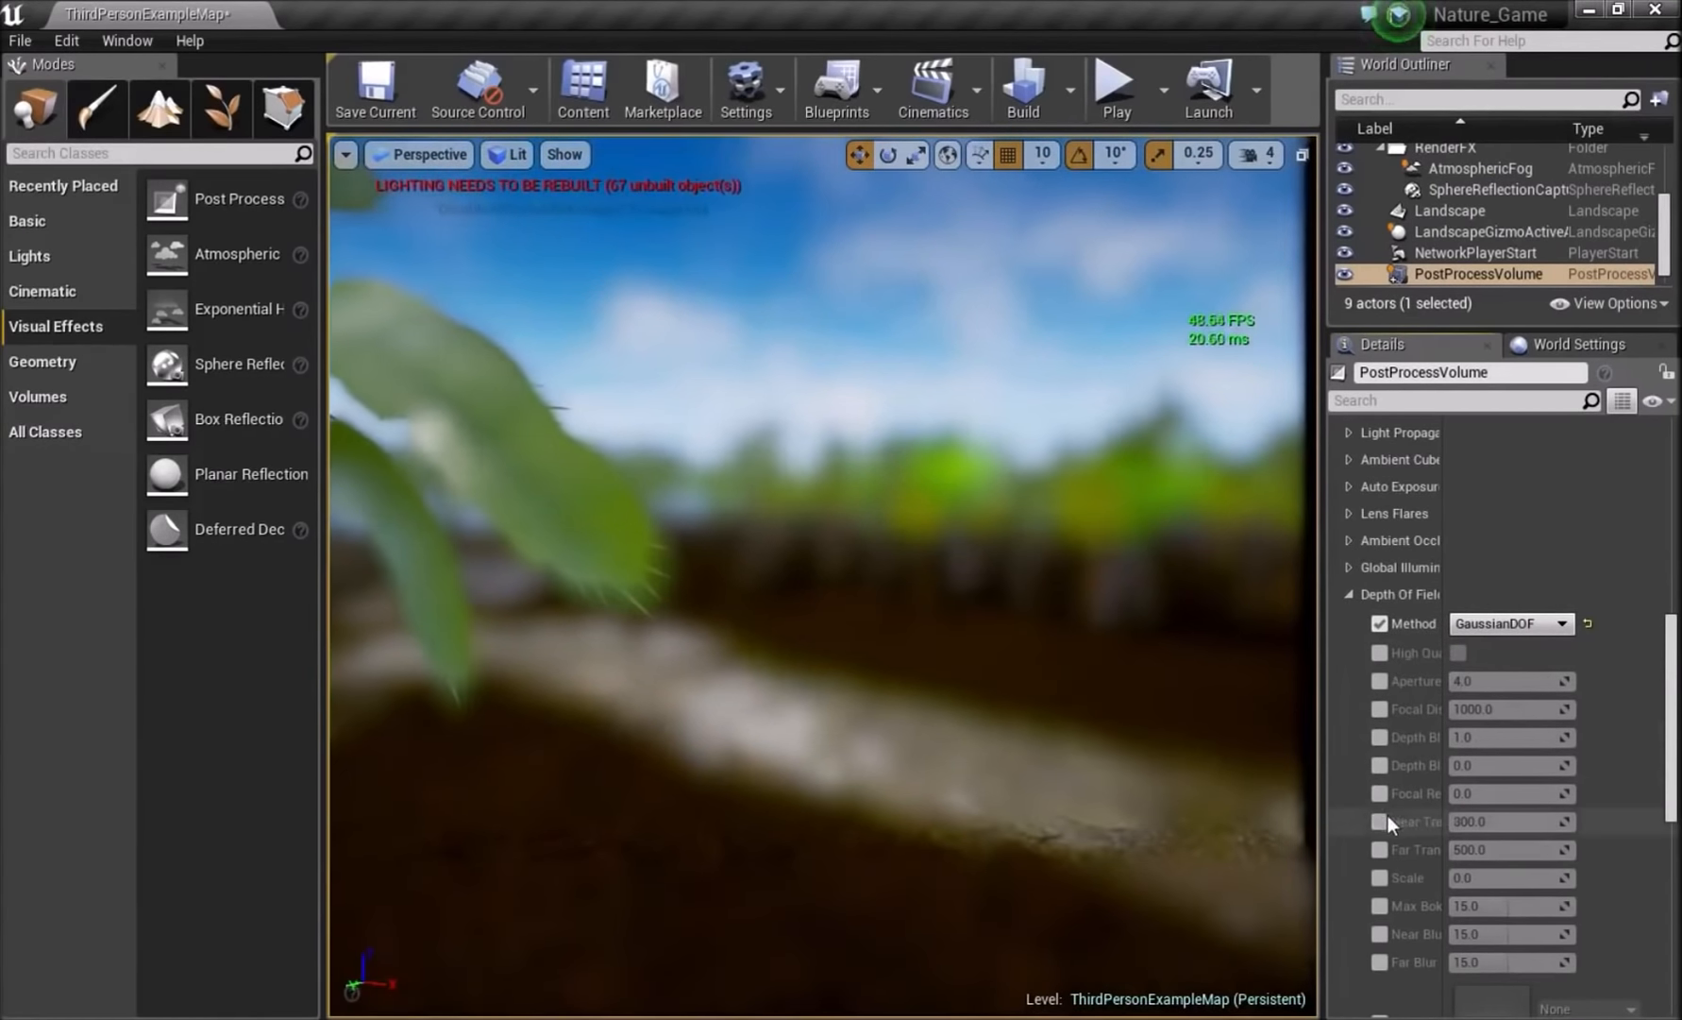
{"action": "left_click_drag", "start_coordinate": [1500, 823], "coordinate": [1567, 850]}
{"action": "right_click_drag", "start_coordinate": [1046, 782], "coordinate": [811, 802]}
- Switch the depth of field method to BokehDOF and turn off the method and near transition overrides
{"action": "left_click", "coordinate": [1510, 631]}
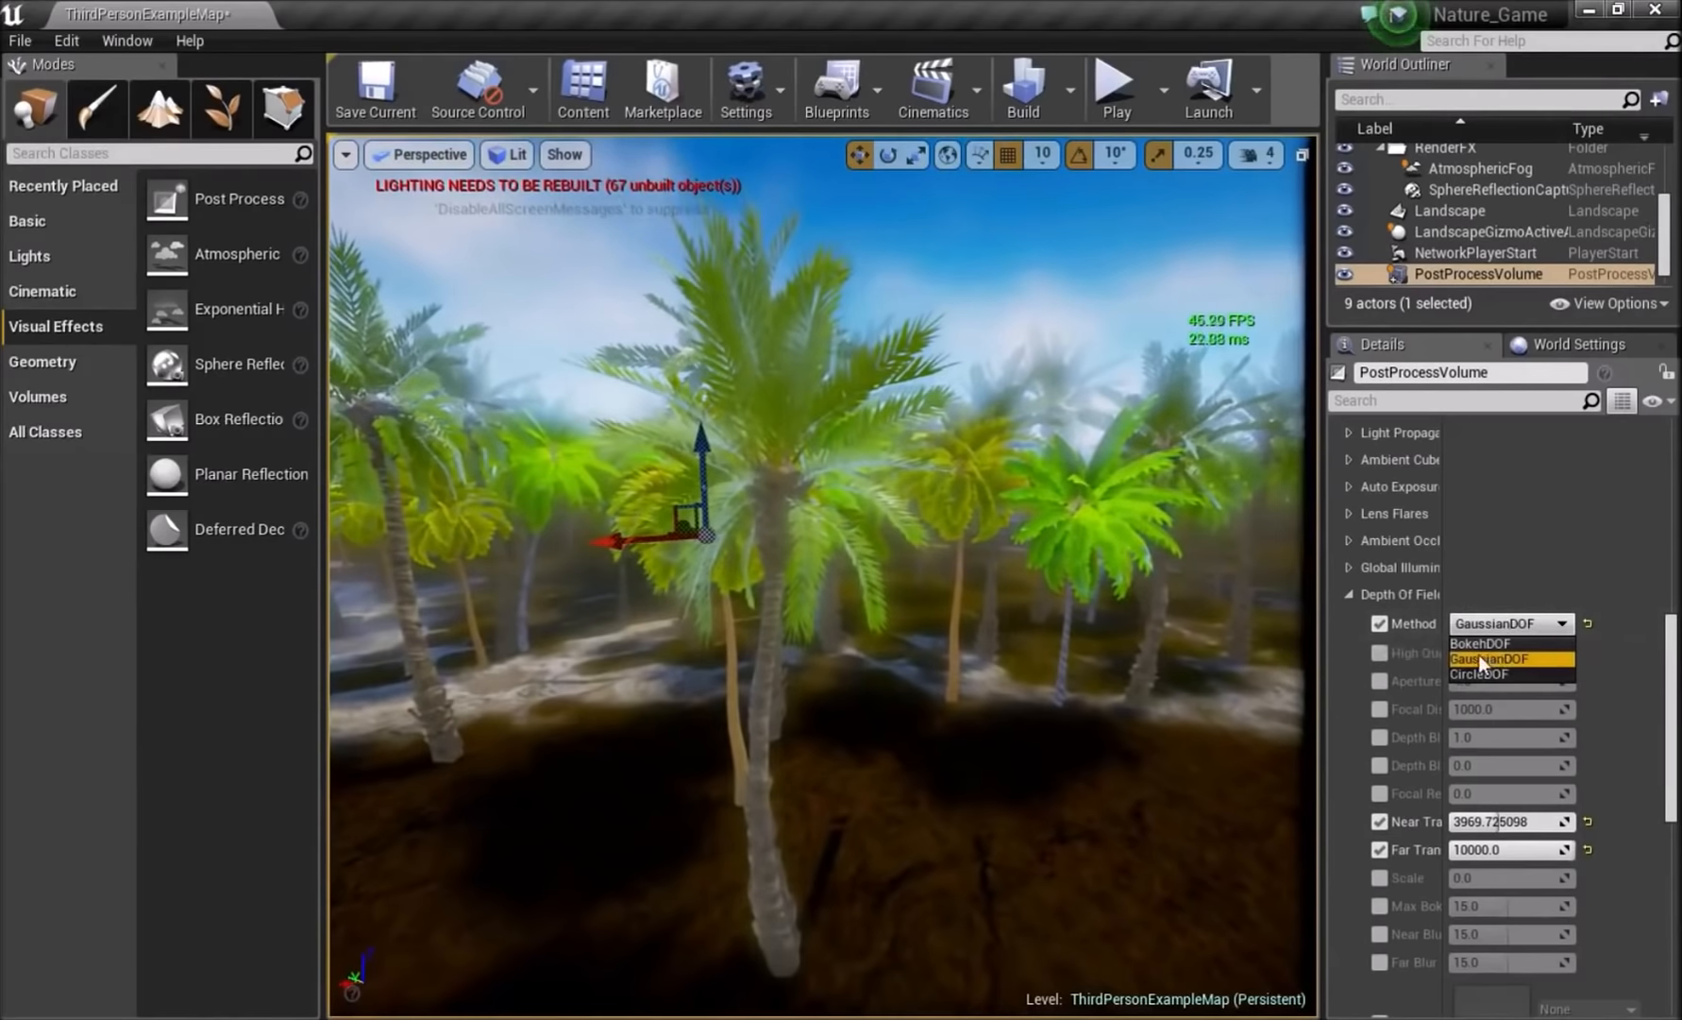
{"action": "left_click", "coordinate": [1481, 645]}
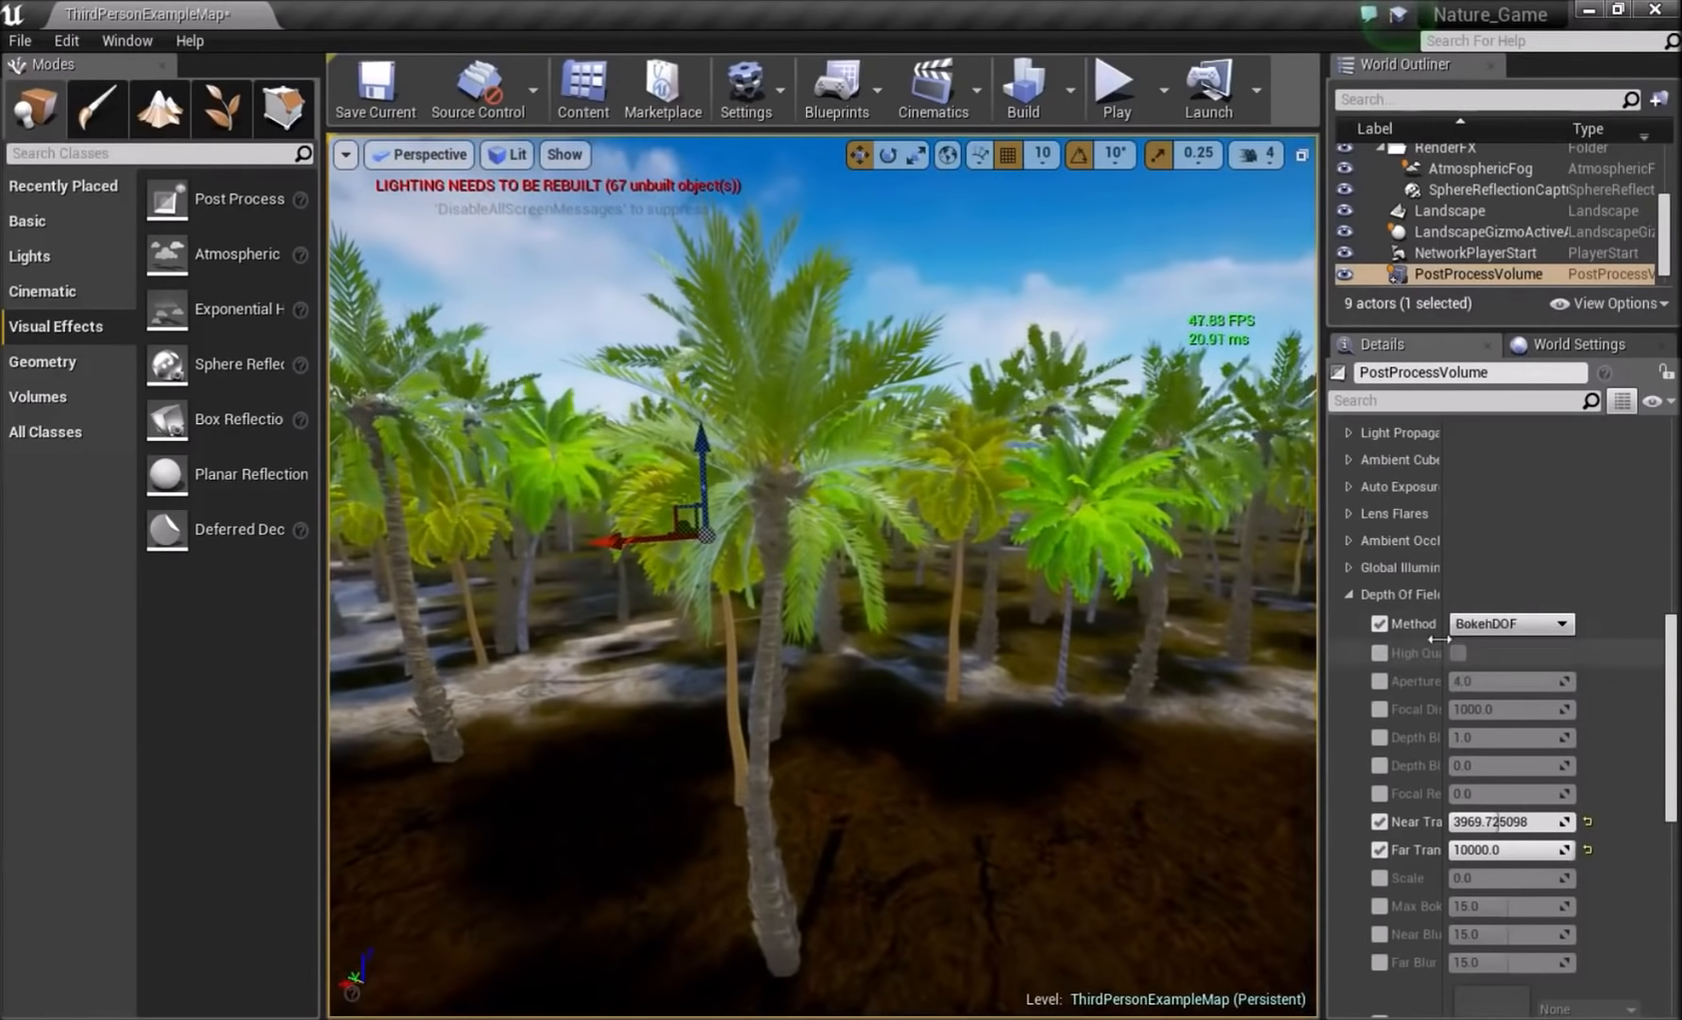
{"action": "left_click", "coordinate": [1376, 624]}
{"action": "left_click", "coordinate": [1380, 820]}
{"action": "left_click", "coordinate": [1350, 593]}
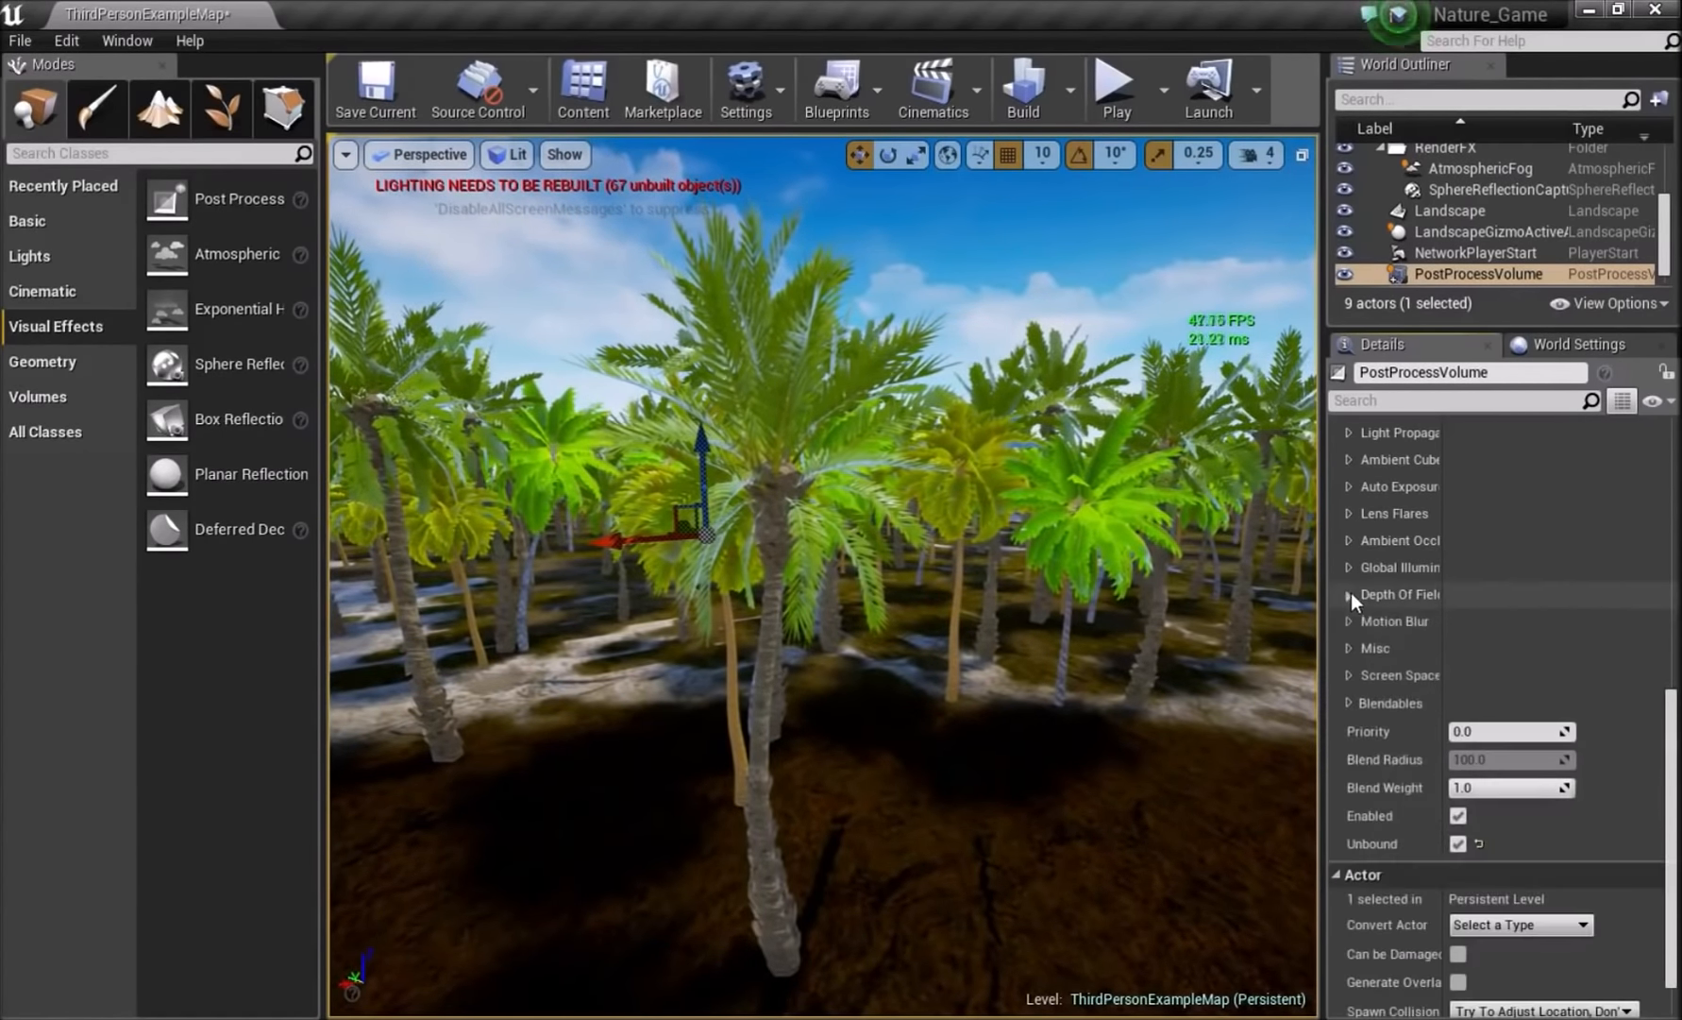
- Look through the Misc, Screen Space, Depth of Field, Global Illumination and Ambient Occlusion settings of the volume
{"action": "left_click", "coordinate": [1352, 650]}
{"action": "left_click", "coordinate": [1350, 650]}
{"action": "left_click", "coordinate": [1350, 652]}
{"action": "left_click", "coordinate": [1350, 652]}
{"action": "left_click", "coordinate": [1350, 677]}
{"action": "left_click", "coordinate": [1350, 678]}
{"action": "left_click", "coordinate": [1348, 593]}
{"action": "left_click", "coordinate": [1348, 591]}
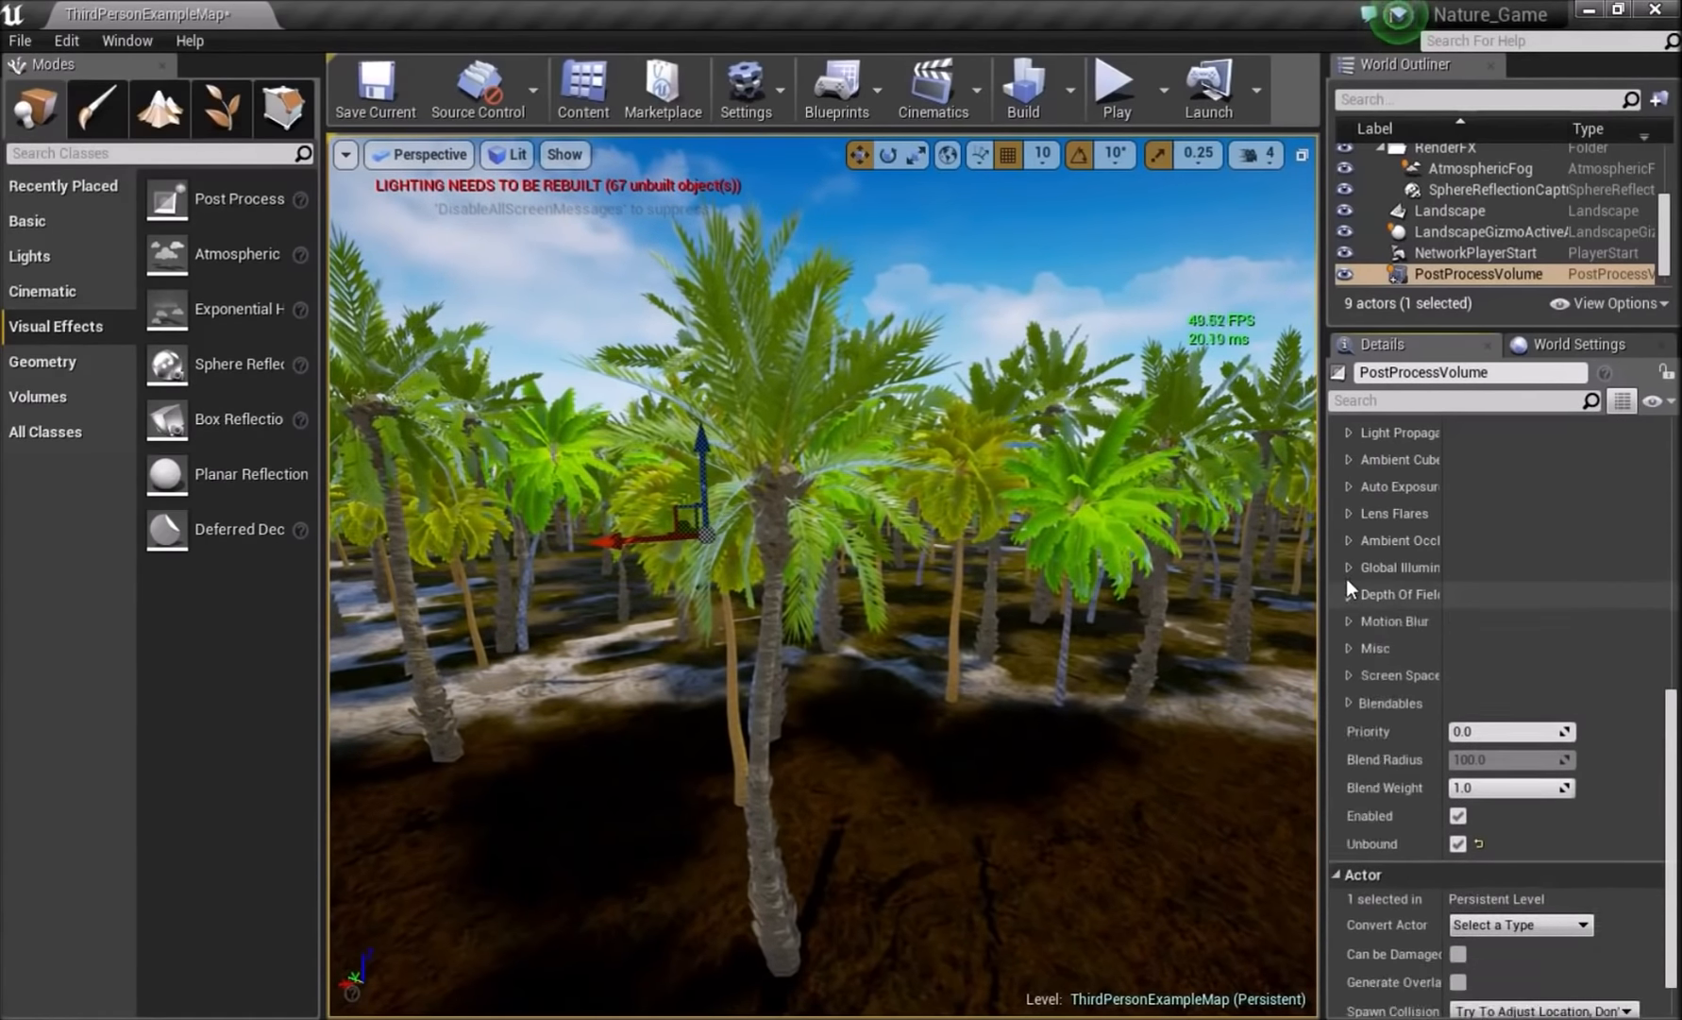
{"action": "left_click", "coordinate": [1348, 567]}
{"action": "left_click", "coordinate": [1348, 567]}
{"action": "left_click", "coordinate": [1352, 541]}
{"action": "left_click", "coordinate": [1351, 538]}
- Enable the lens flare intensity override, raise it to about 13.8 and view the flares around the sun
{"action": "left_click", "coordinate": [1350, 515]}
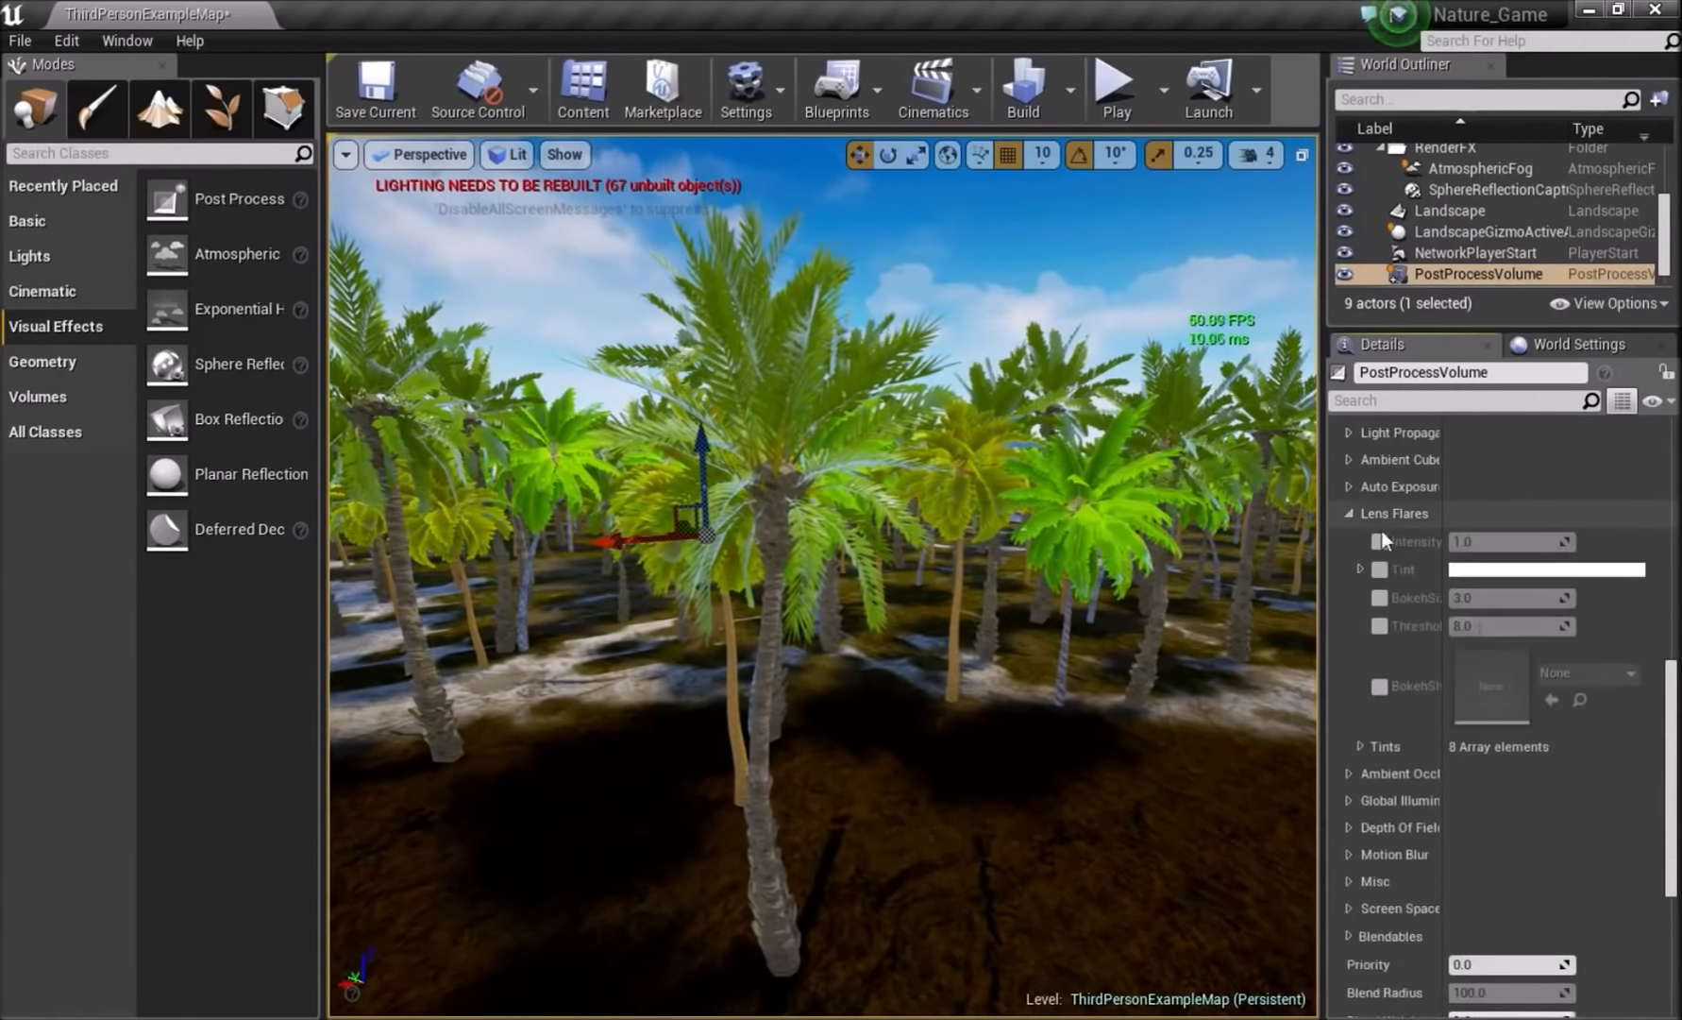
{"action": "left_click", "coordinate": [1381, 542]}
{"action": "left_click_drag", "start_coordinate": [1469, 542], "coordinate": [1559, 542]}
{"action": "right_click_drag", "start_coordinate": [1171, 567], "coordinate": [803, 377]}
{"action": "right_click_drag", "start_coordinate": [982, 605], "coordinate": [930, 612]}
{"action": "right_click_drag", "start_coordinate": [675, 623], "coordinate": [718, 428]}
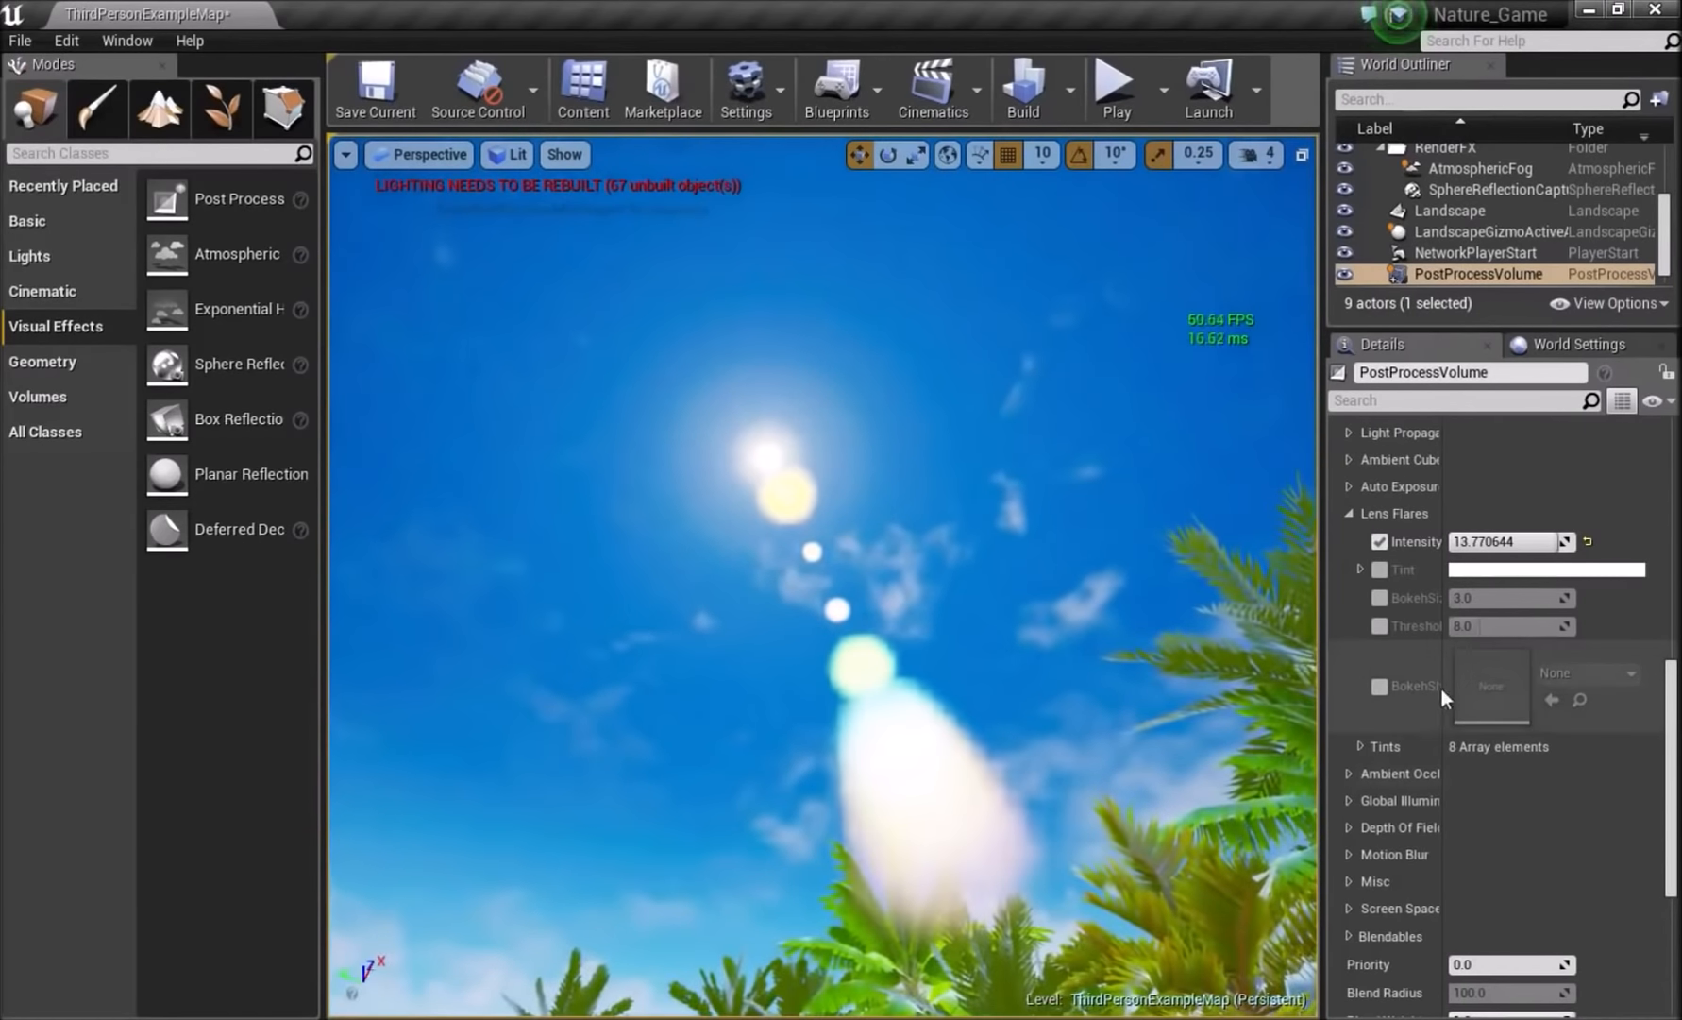
- Lower the lens flare intensity to about 0.15
{"action": "left_click_drag", "start_coordinate": [1560, 542], "coordinate": [1470, 526]}
{"action": "scroll", "coordinate": [1355, 491], "scroll_direction": "up", "scroll_amount": 5}
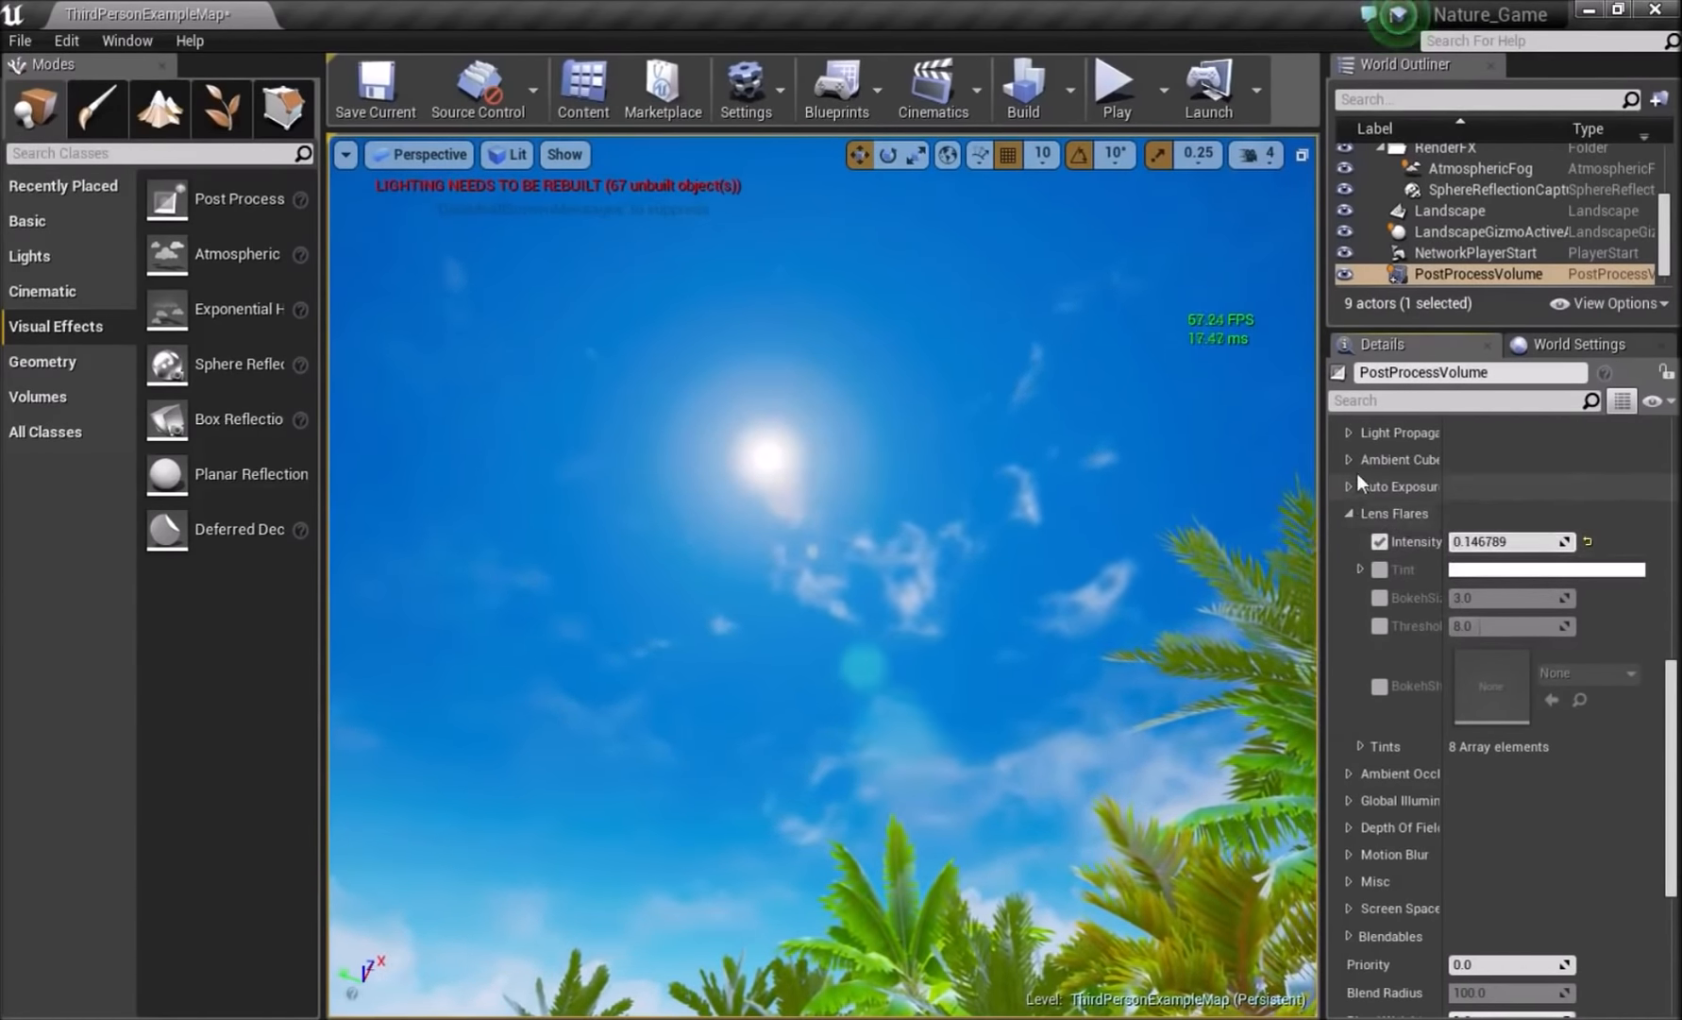
{"action": "left_click", "coordinate": [1348, 729]}
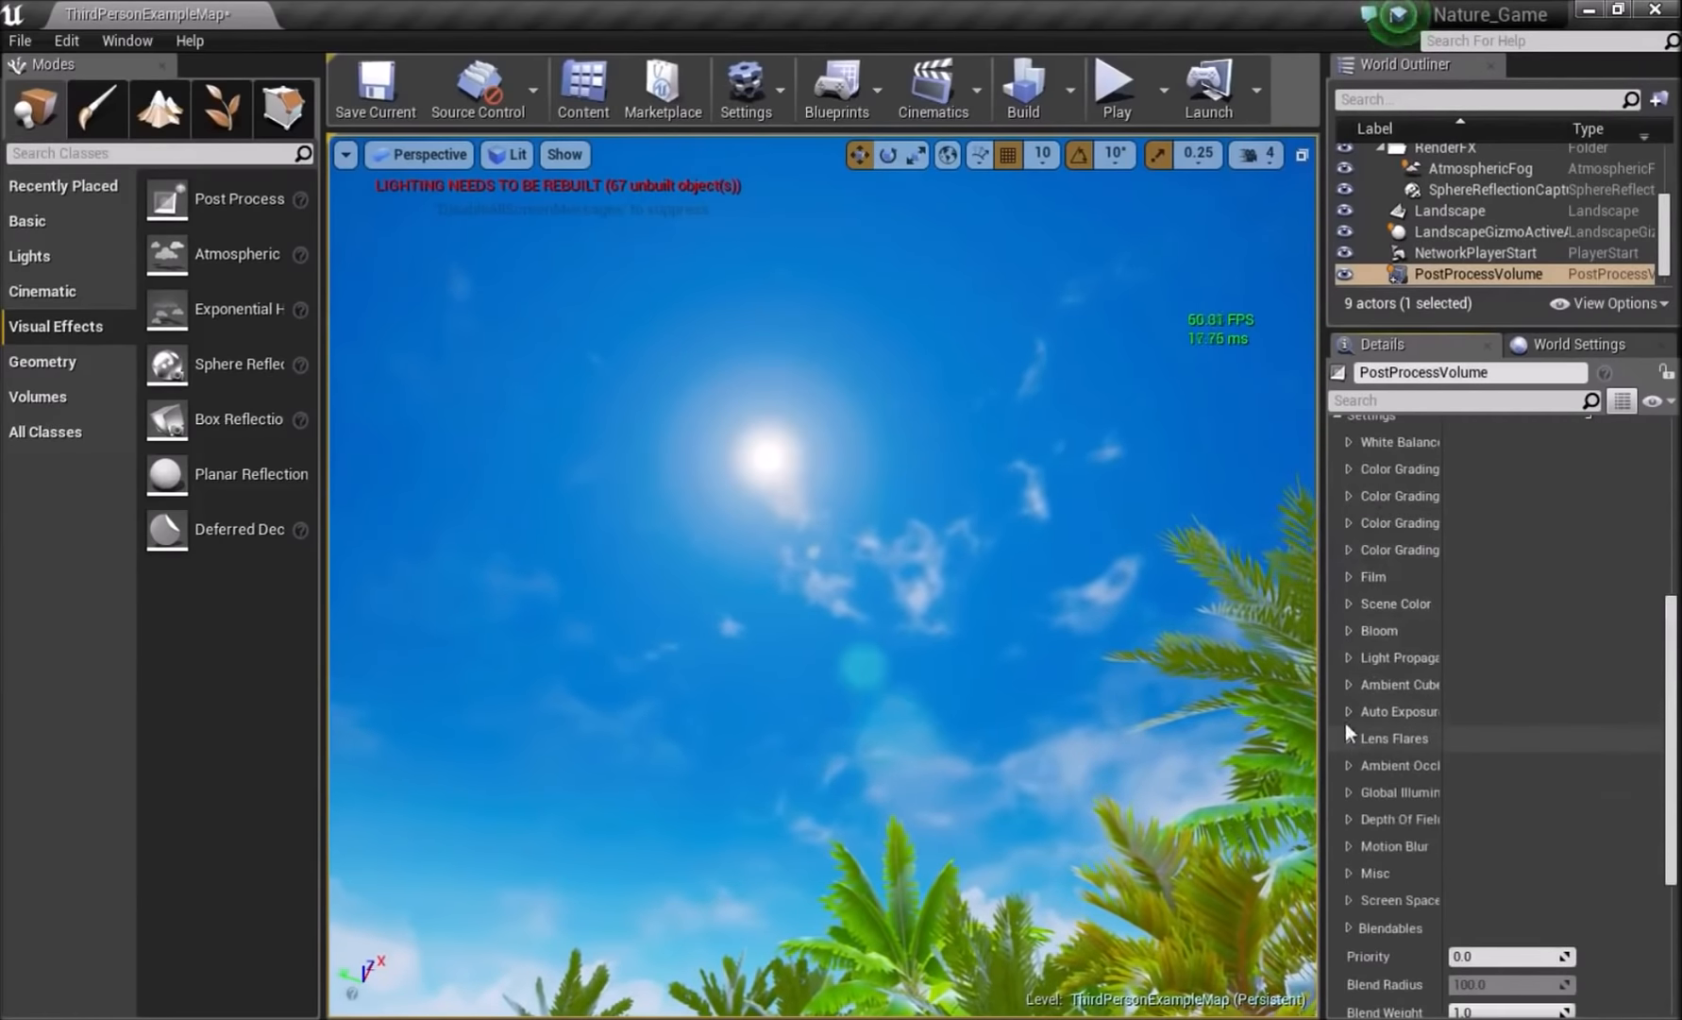
- Override the bloom intensity, testing 8.0 against the sun and settling on about 0.51
{"action": "left_click", "coordinate": [1346, 630]}
{"action": "left_click_drag", "start_coordinate": [1468, 658], "coordinate": [1534, 658]}
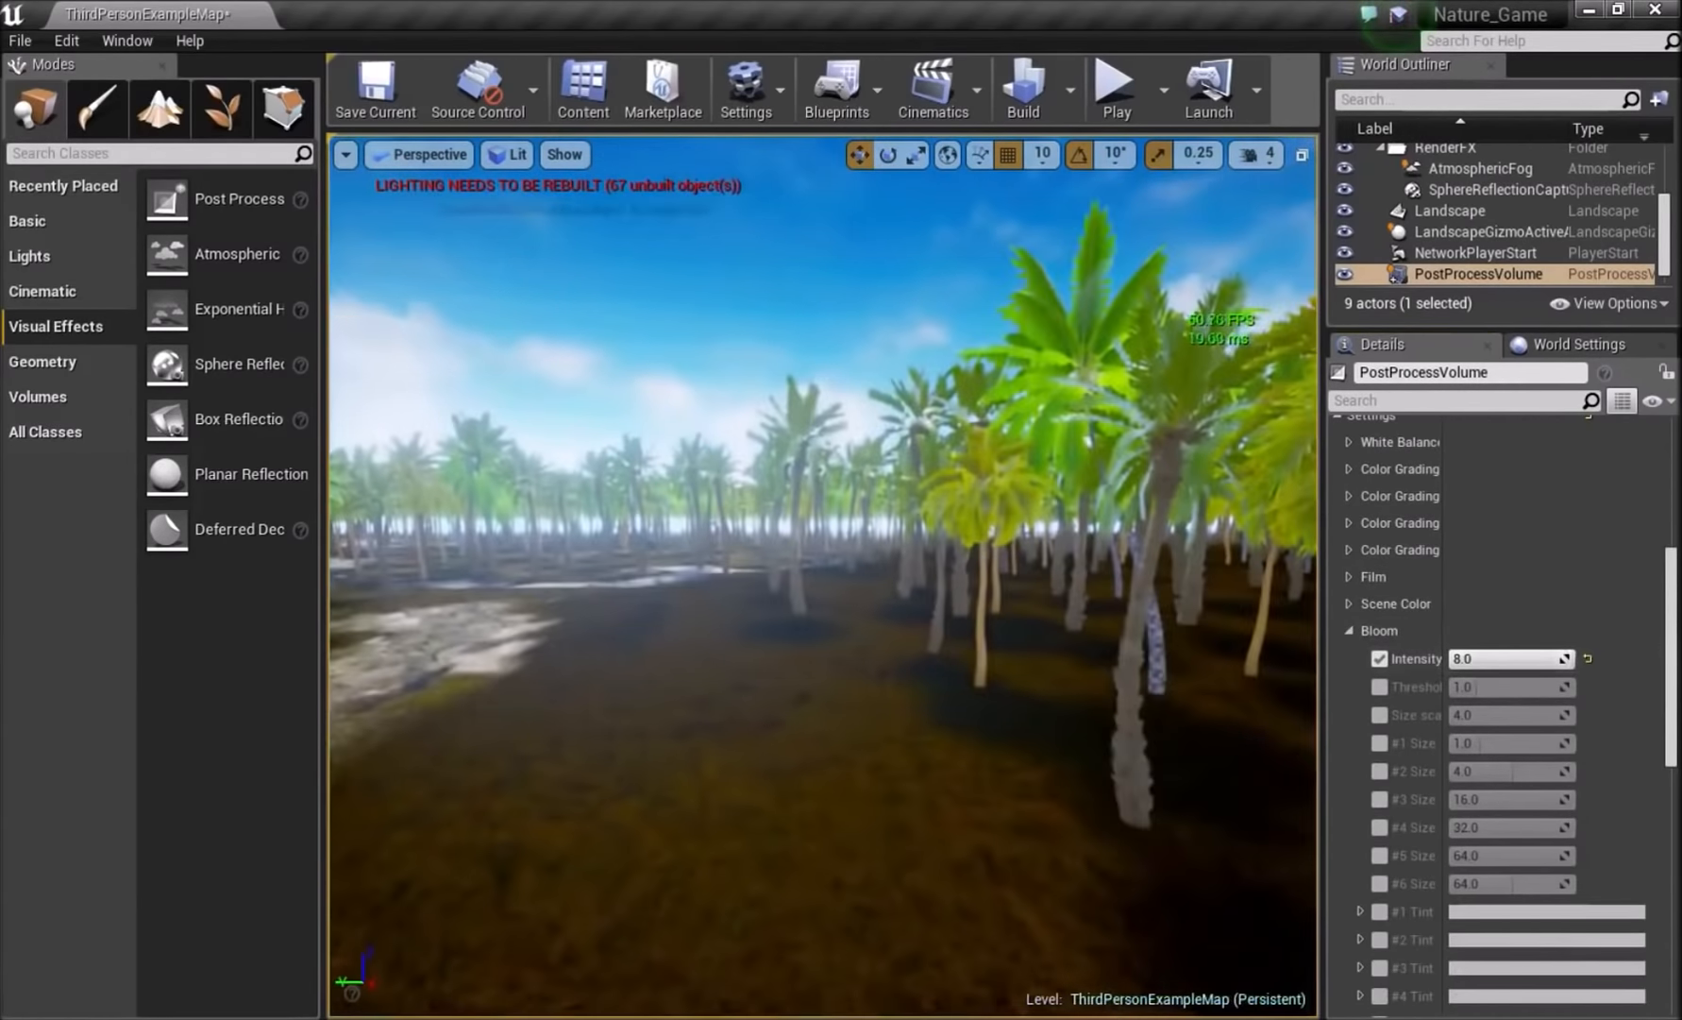
{"action": "right_click_drag", "start_coordinate": [821, 576], "coordinate": [850, 363]}
{"action": "mouse_move", "coordinate": [1555, 659]}
{"action": "left_mouse_down"}
{"action": "mouse_move", "coordinate": [1459, 659]}
{"action": "mouse_move", "coordinate": [1534, 658]}
{"action": "left_mouse_up"}
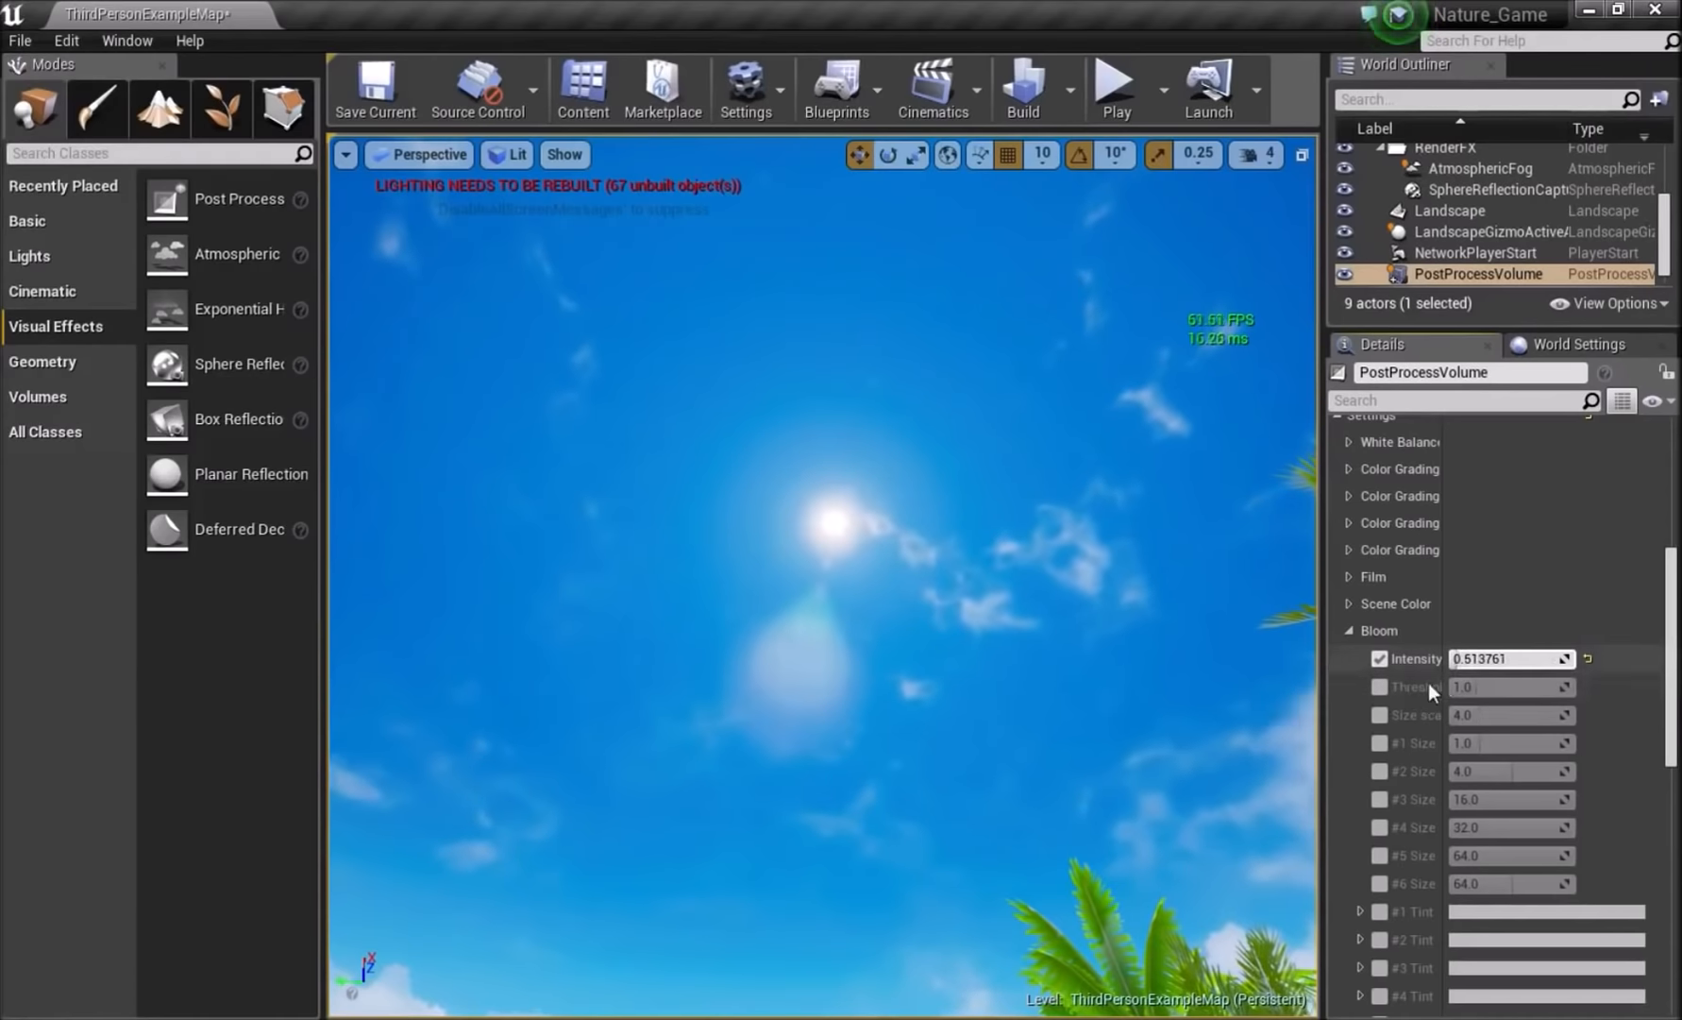
{"action": "left_click", "coordinate": [1351, 630]}
- Try a warm pale yellow scene color tint on the level and cancel the color change
{"action": "left_click", "coordinate": [1351, 604]}
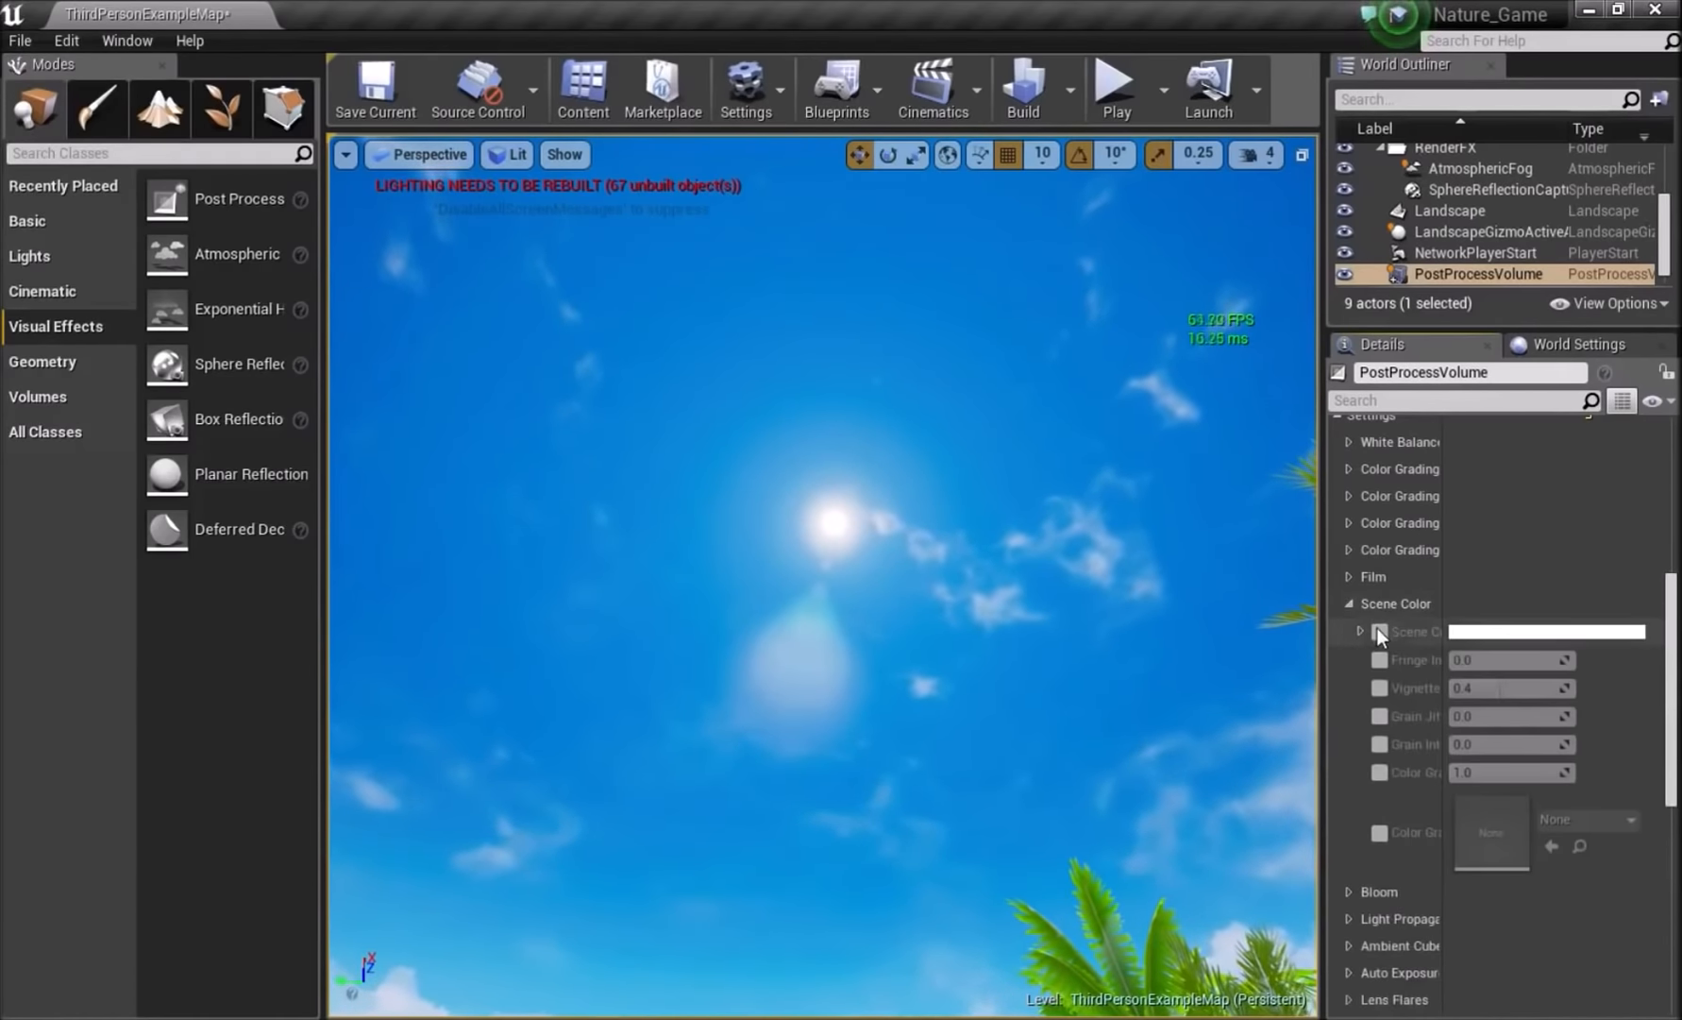
{"action": "left_click", "coordinate": [1481, 632]}
{"action": "left_click_drag", "start_coordinate": [1131, 609], "coordinate": [1152, 625]}
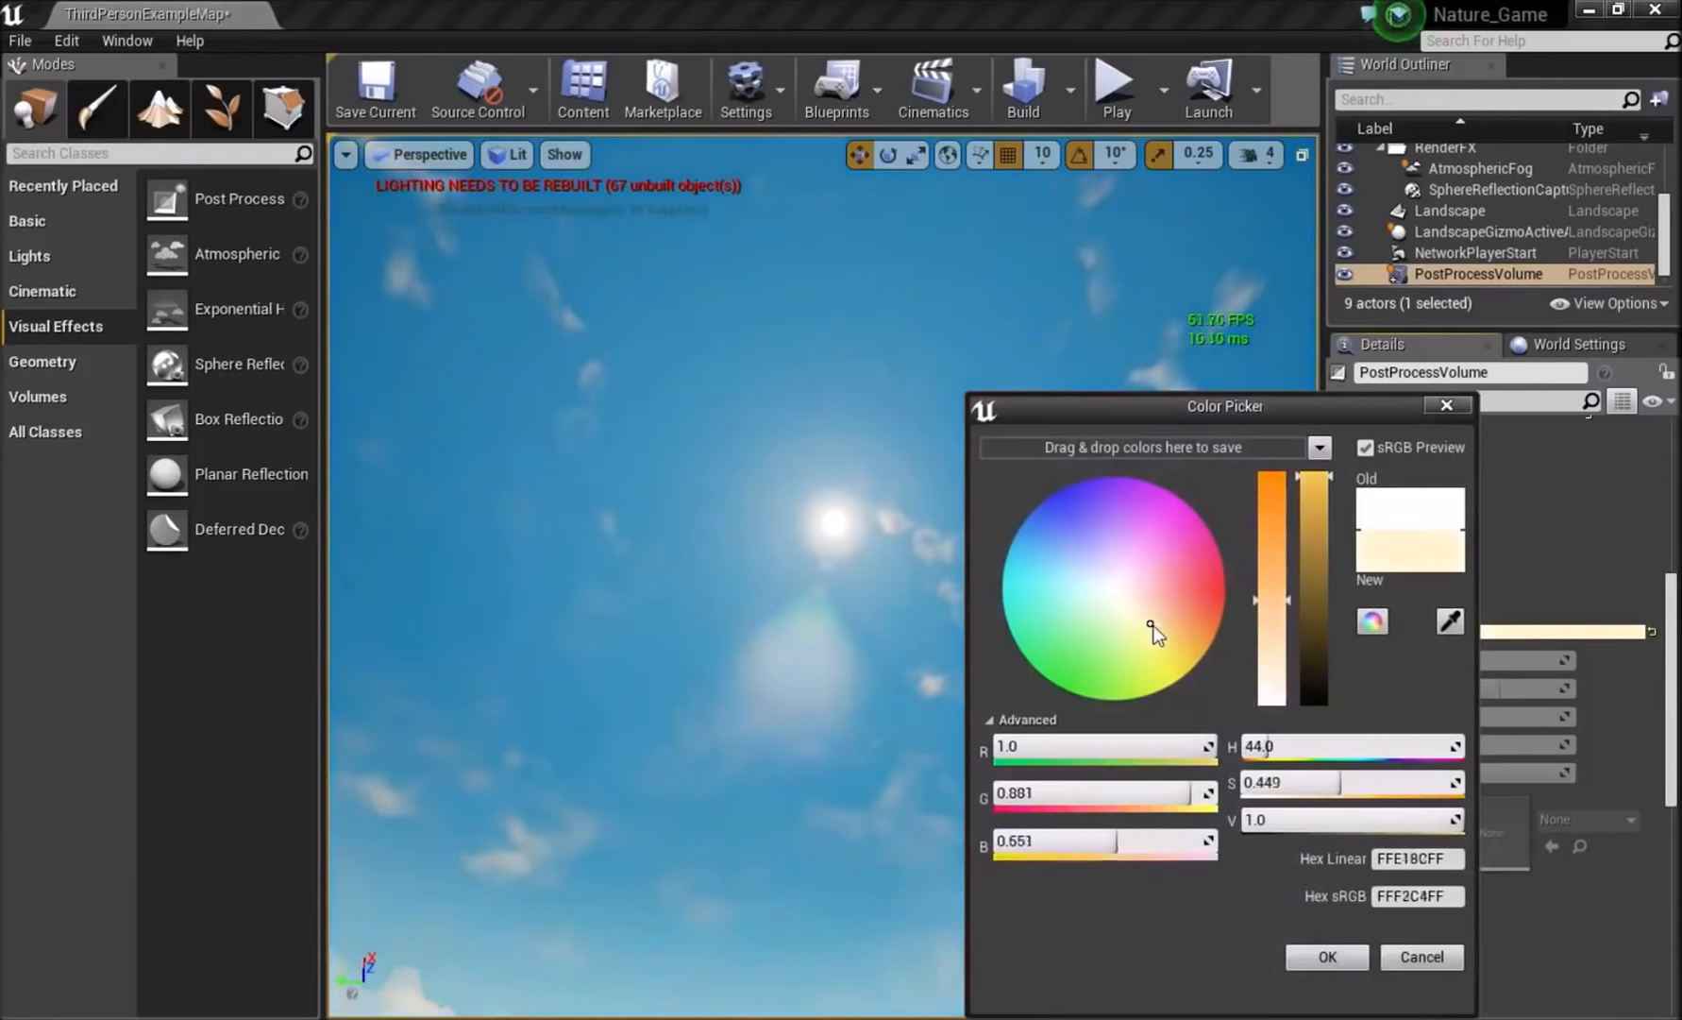
{"action": "right_click_drag", "start_coordinate": [869, 623], "coordinate": [869, 840]}
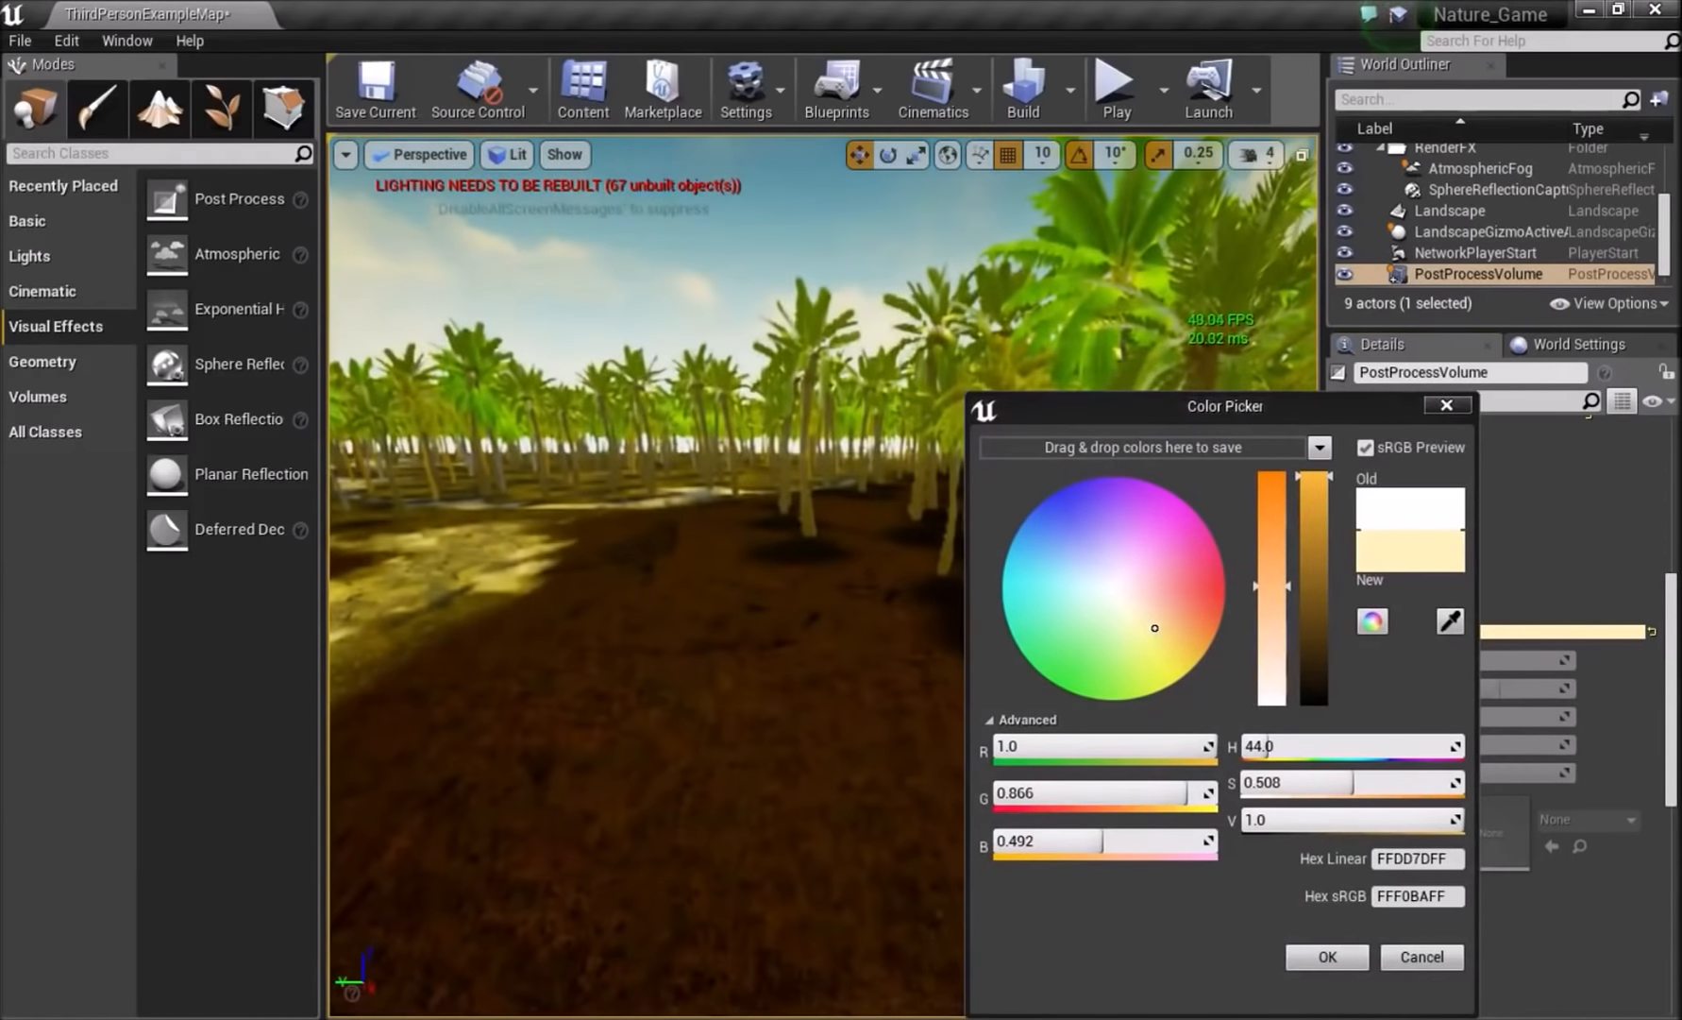
{"action": "right_click_drag", "start_coordinate": [1170, 604], "coordinate": [975, 606]}
{"action": "mouse_move", "coordinate": [1139, 630]}
{"action": "left_mouse_down"}
{"action": "mouse_move", "coordinate": [1058, 633]}
{"action": "mouse_move", "coordinate": [1048, 581]}
{"action": "mouse_move", "coordinate": [1152, 513]}
{"action": "mouse_move", "coordinate": [1180, 634]}
{"action": "mouse_move", "coordinate": [1131, 611]}
{"action": "left_mouse_up"}
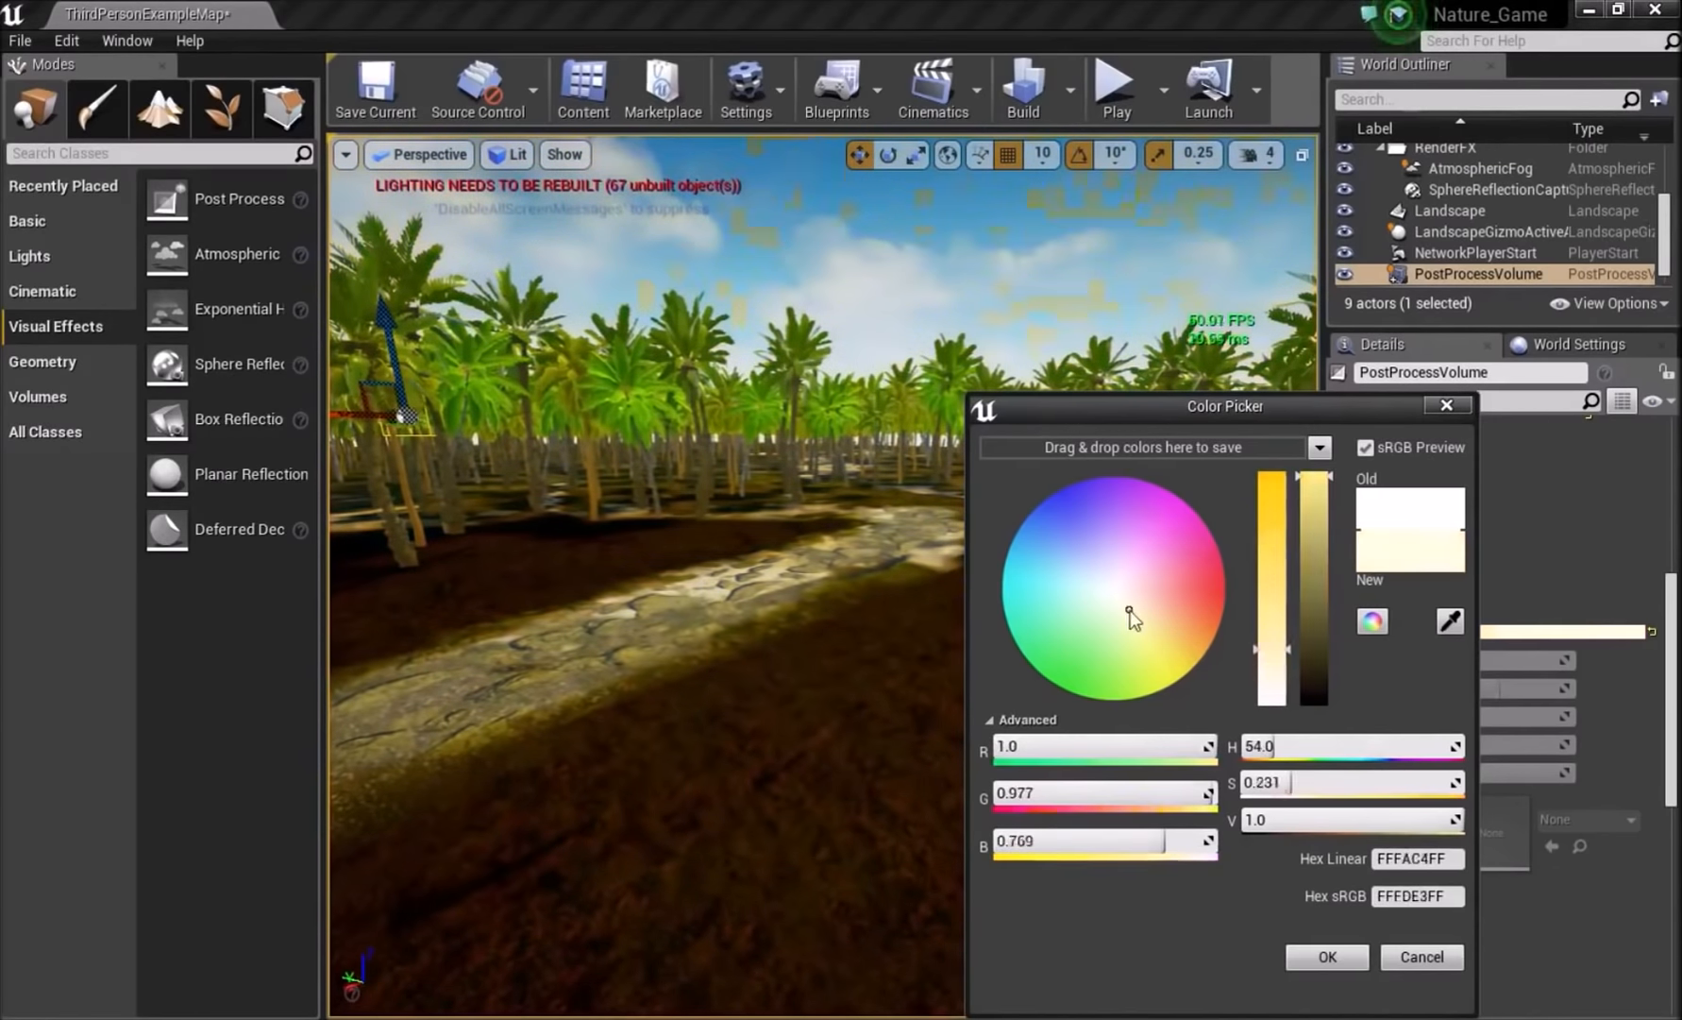
{"action": "left_click", "coordinate": [1444, 954]}
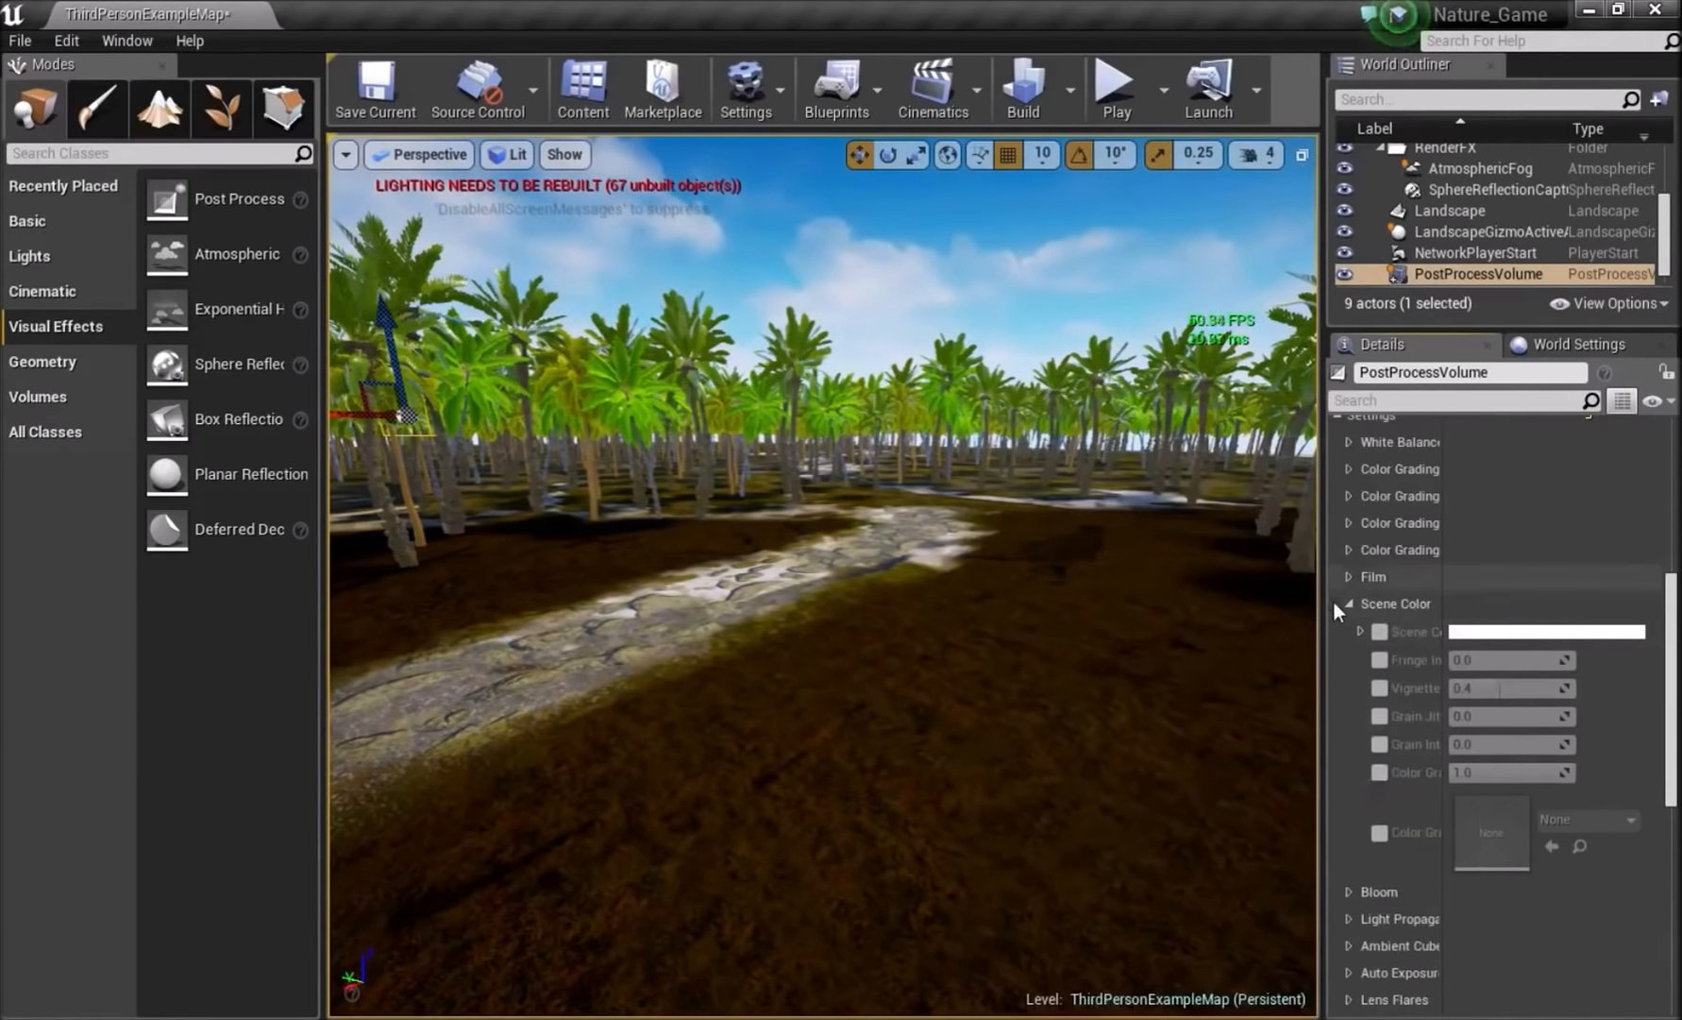
{"action": "left_click", "coordinate": [1350, 603]}
{"action": "scroll", "coordinate": [1362, 526], "scroll_direction": "up", "scroll_amount": 3}
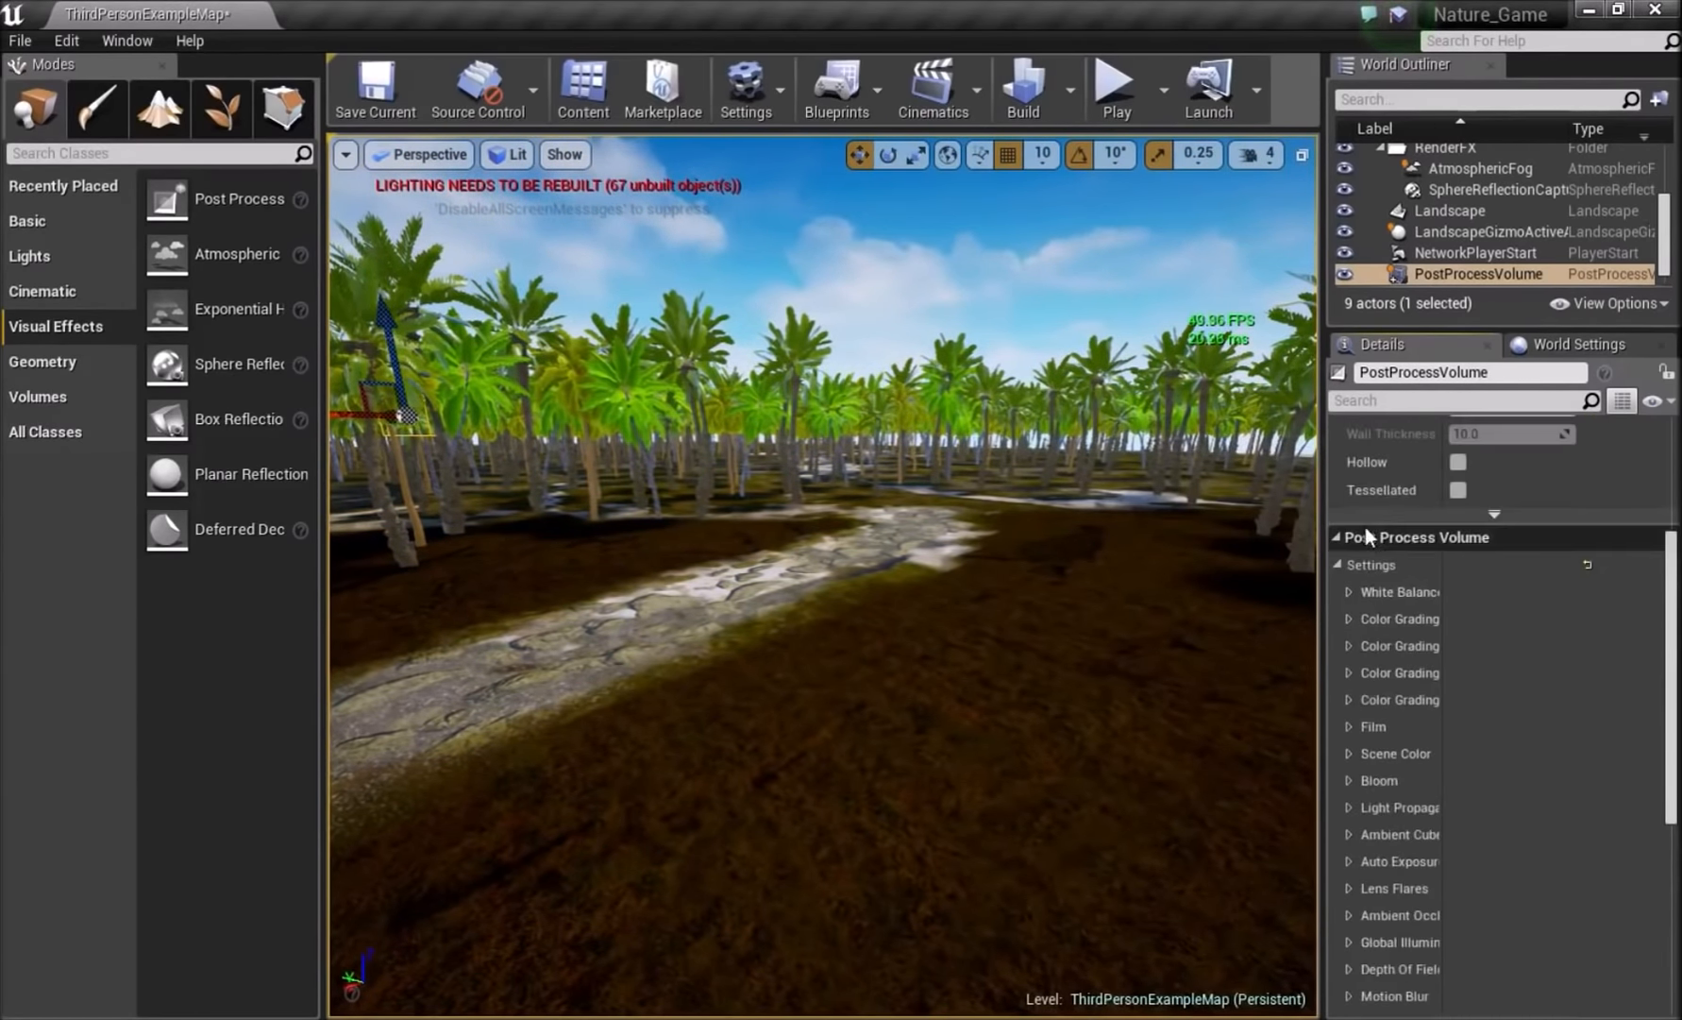
- Try white balance temperatures between about 7800 and 15000 on the post process volume, and turn the temperature override back off
{"action": "left_click", "coordinate": [1347, 592]}
{"action": "left_click", "coordinate": [1379, 620]}
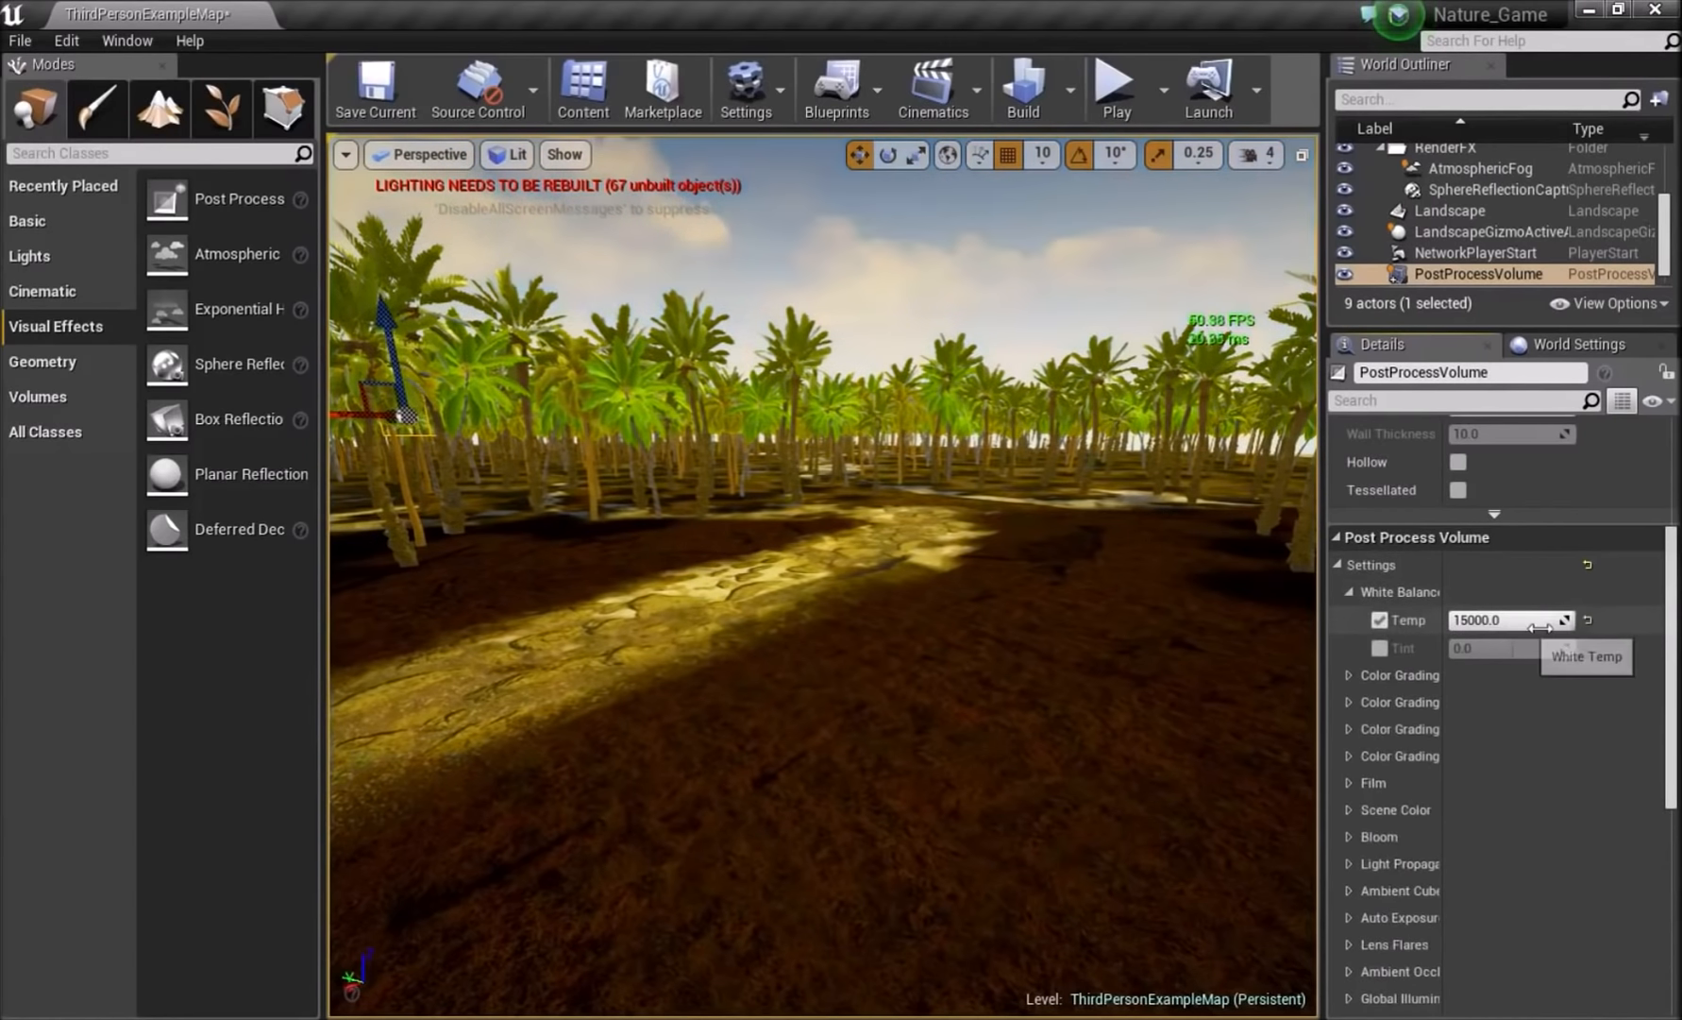
{"action": "mouse_move", "coordinate": [1492, 620]}
{"action": "left_mouse_down"}
{"action": "mouse_move", "coordinate": [1426, 620]}
{"action": "mouse_move", "coordinate": [1501, 621]}
{"action": "left_mouse_up"}
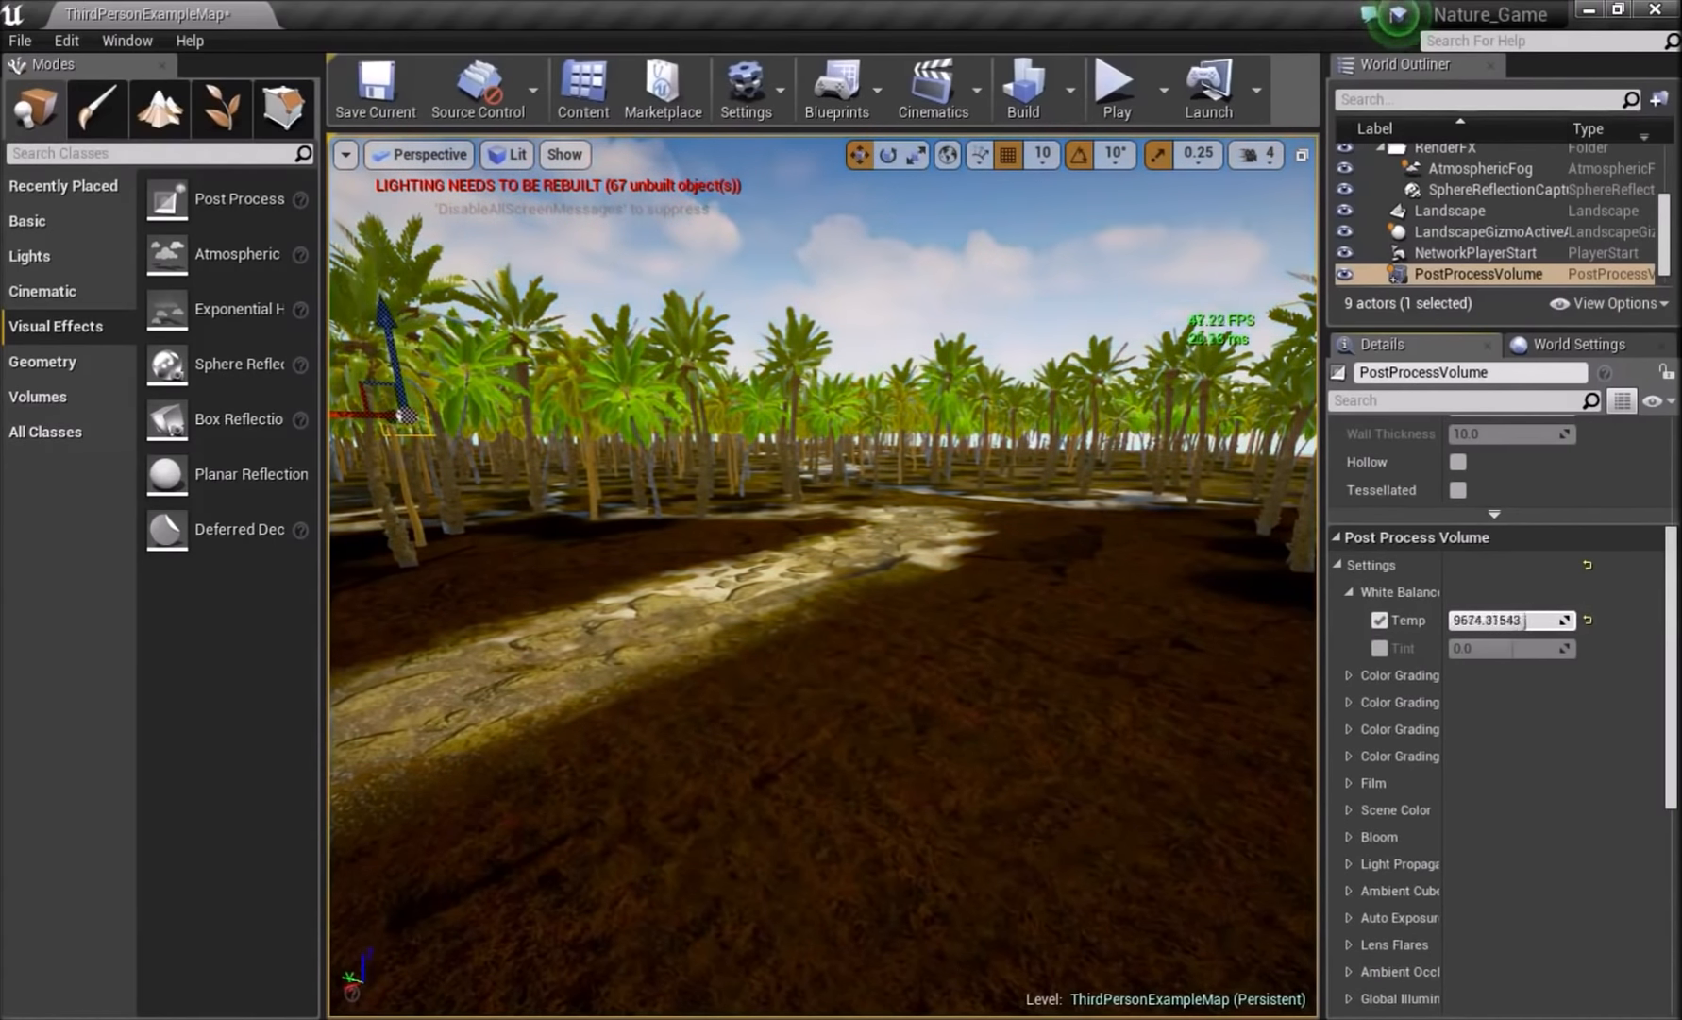
{"action": "mouse_move", "coordinate": [1501, 621]}
{"action": "left_mouse_down"}
{"action": "mouse_move", "coordinate": [1454, 621]}
{"action": "mouse_move", "coordinate": [1508, 620]}
{"action": "left_mouse_up"}
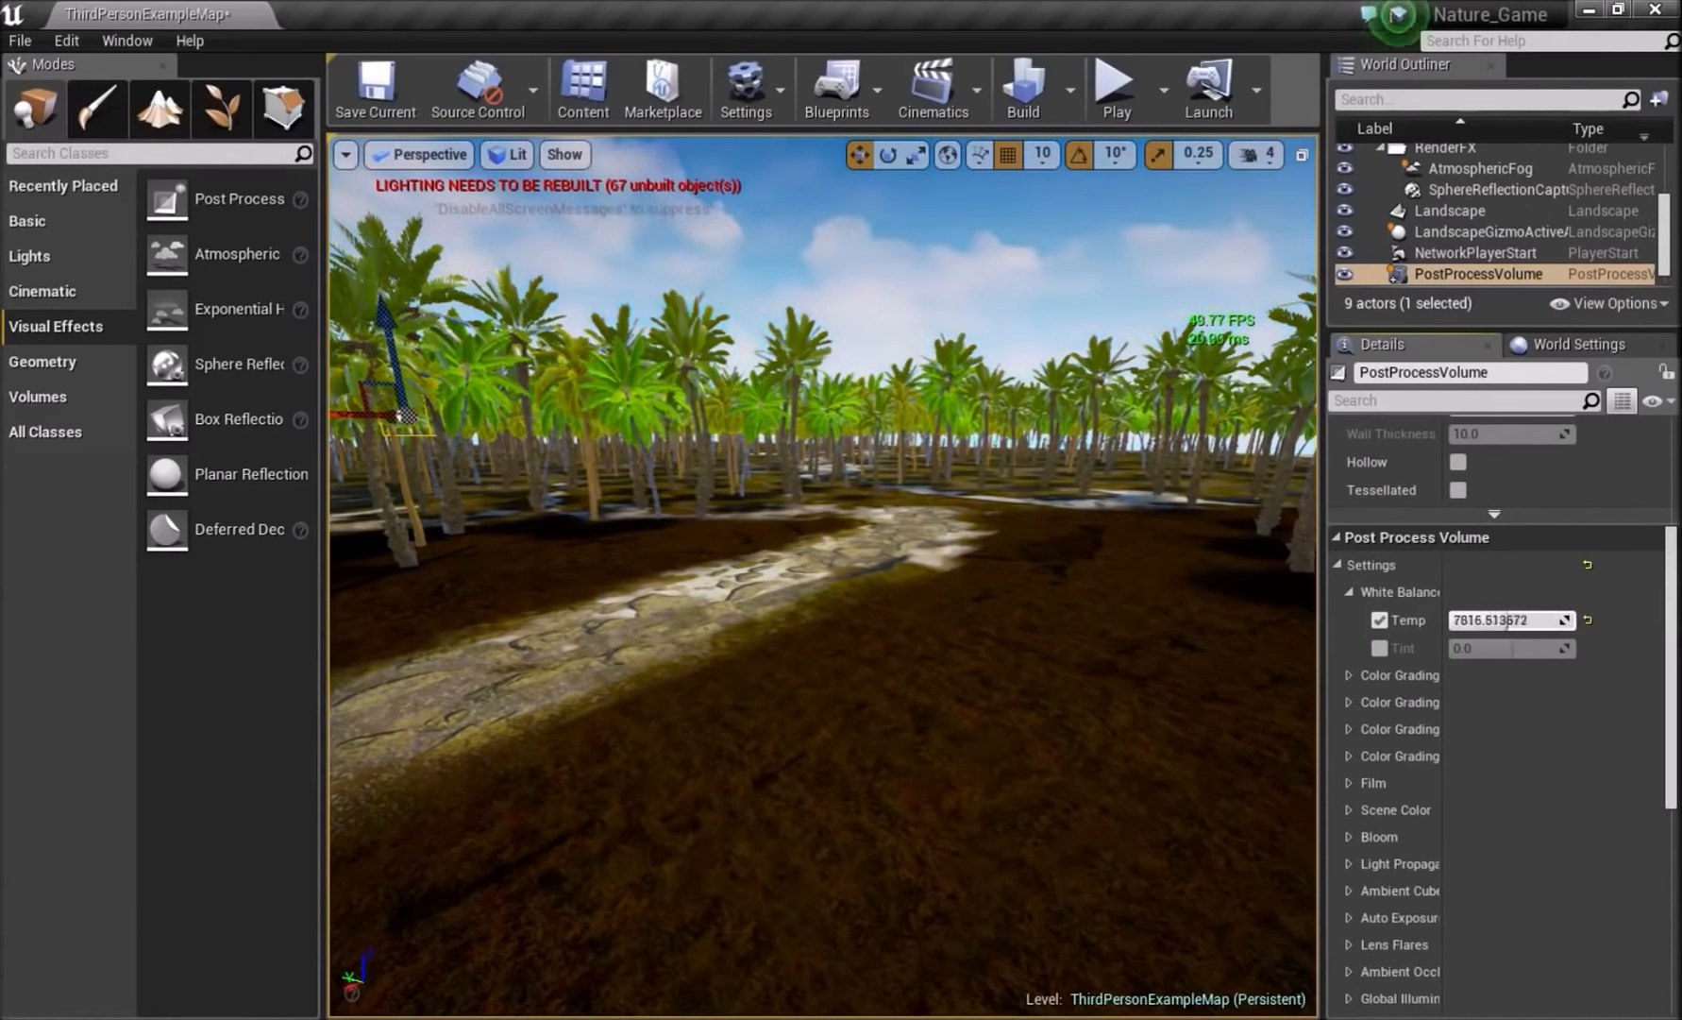
{"action": "left_click", "coordinate": [1588, 620]}
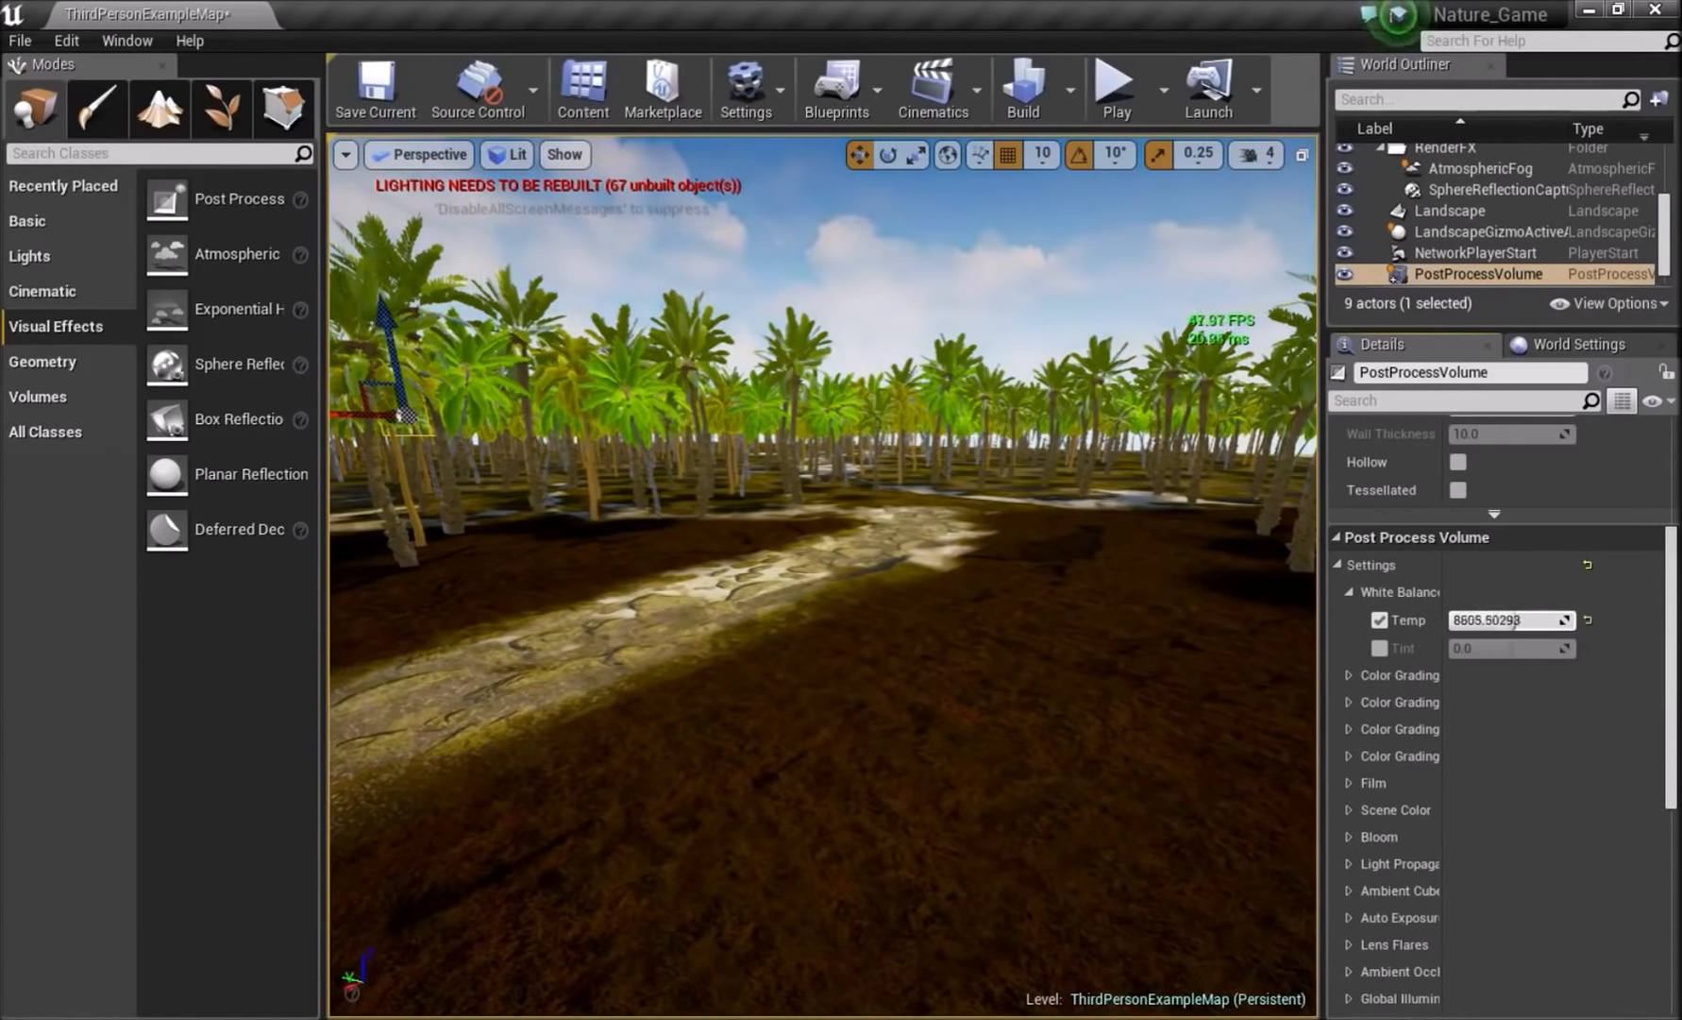
{"action": "left_click", "coordinate": [1378, 620]}
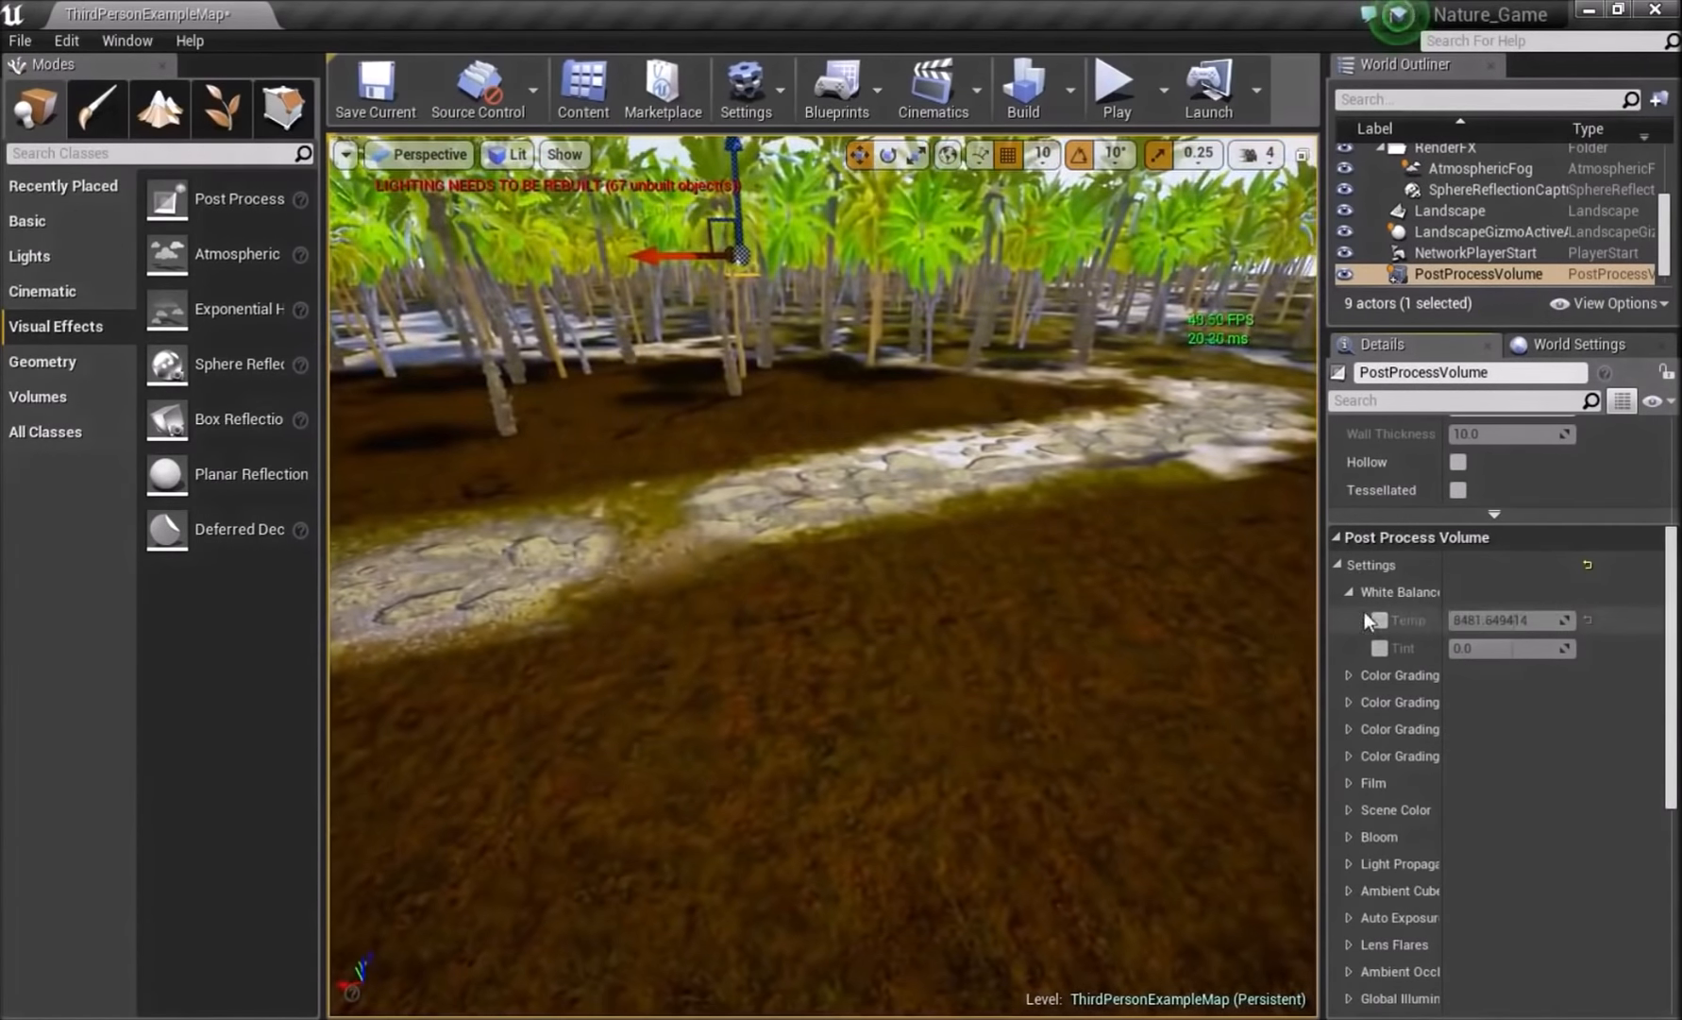
{"action": "left_click", "coordinate": [1349, 592]}
{"action": "left_click", "coordinate": [1337, 564]}
- Paint the Base Texture landscape layer on the ground beside the stone path with a tool strength of about 0.1
{"action": "right_click_drag", "start_coordinate": [1164, 489], "coordinate": [996, 453]}
{"action": "key", "text": "s"}
{"action": "key", "text": "Escape"}
{"action": "key", "text": "w"}
{"action": "right_click_drag", "start_coordinate": [823, 576], "coordinate": [775, 509]}
{"action": "key", "text": "s"}
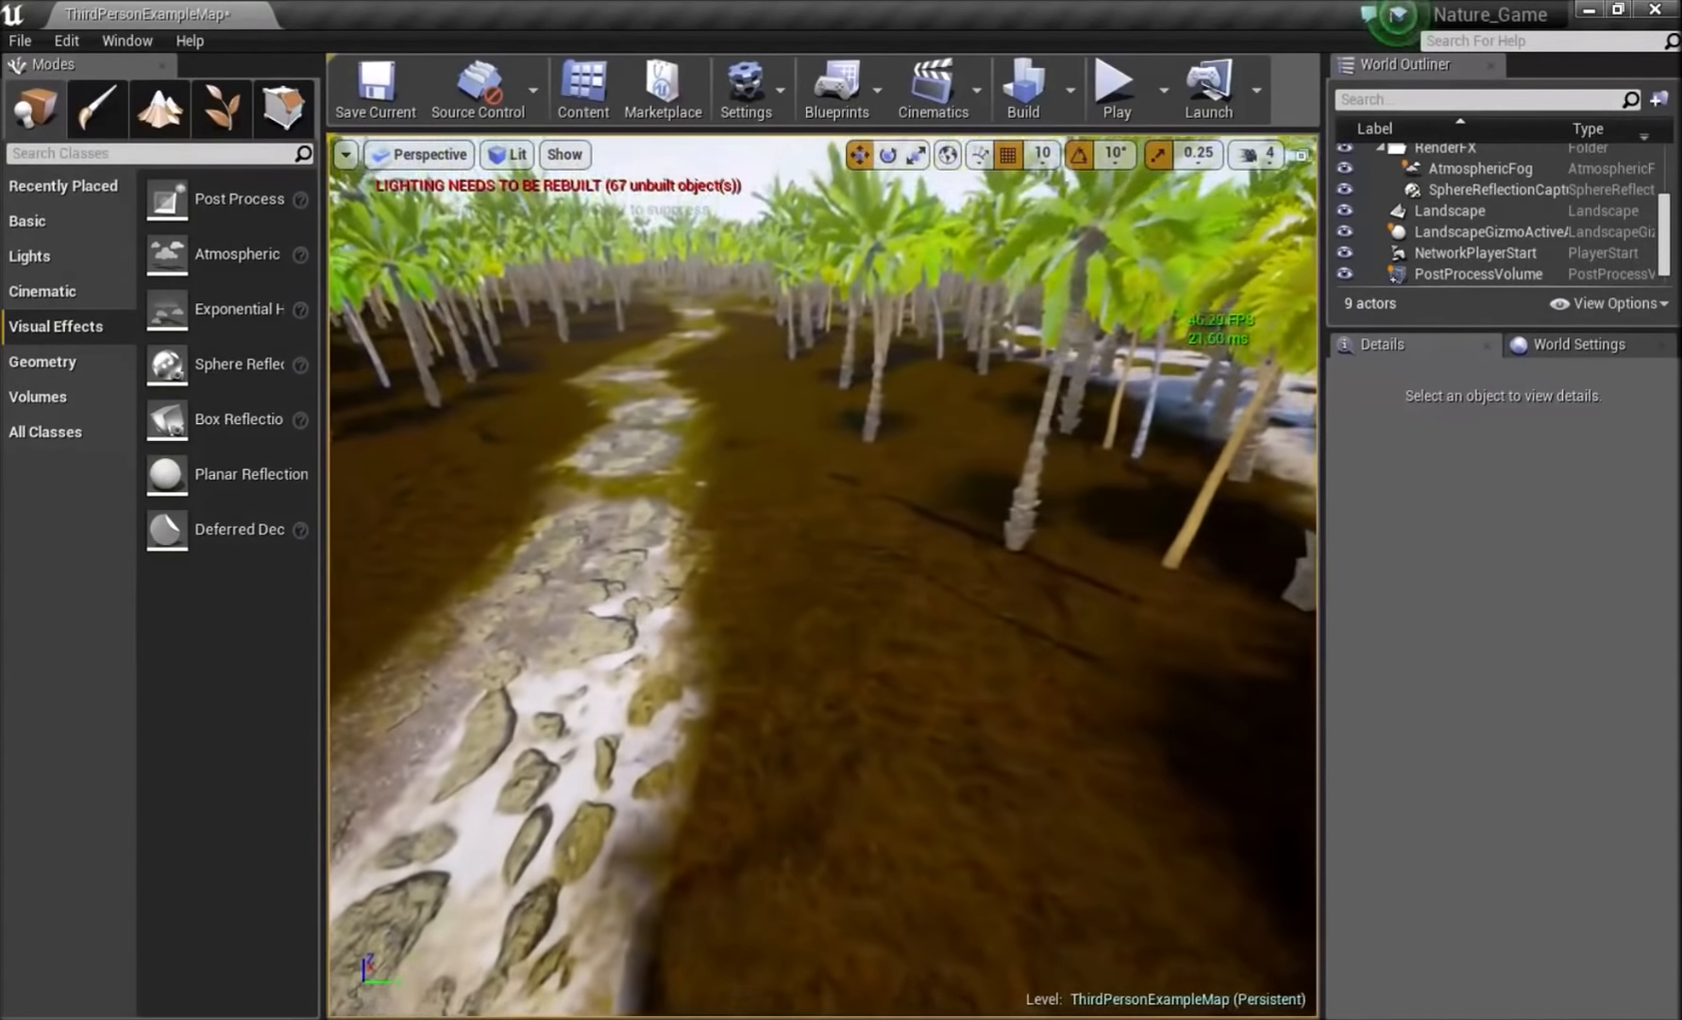
{"action": "left_click", "coordinate": [185, 123]}
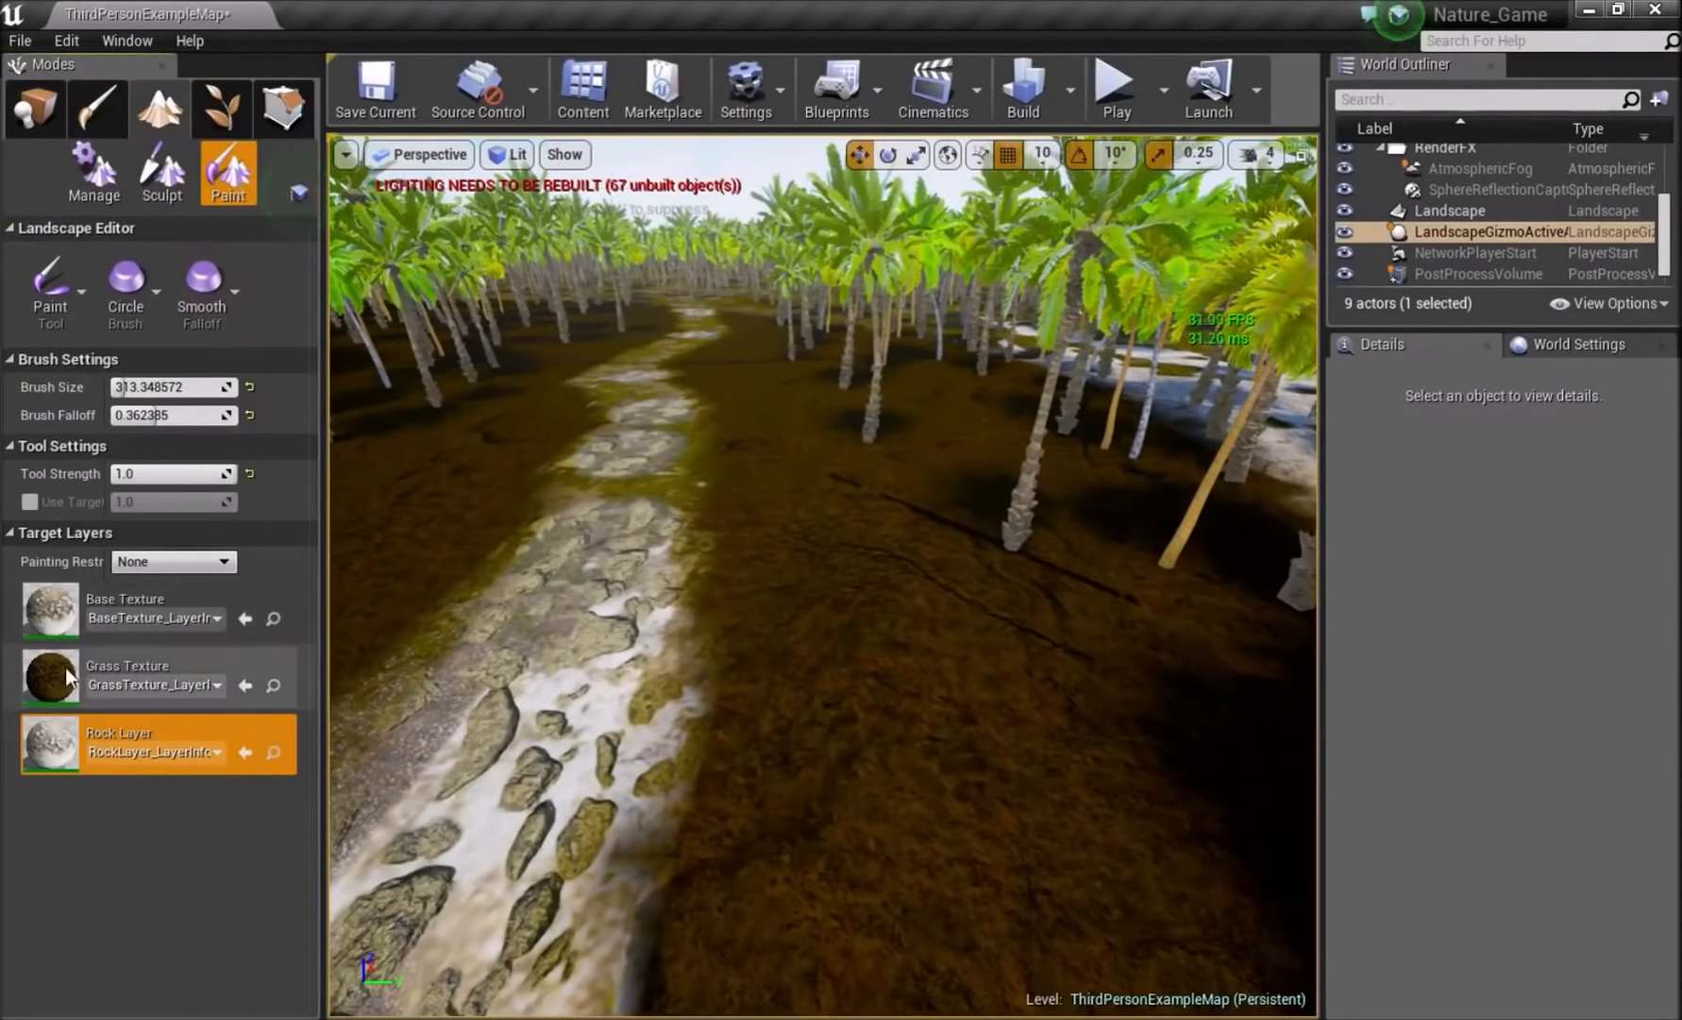
{"action": "left_click", "coordinate": [79, 611]}
{"action": "right_click_drag", "start_coordinate": [1006, 611], "coordinate": [1048, 717]}
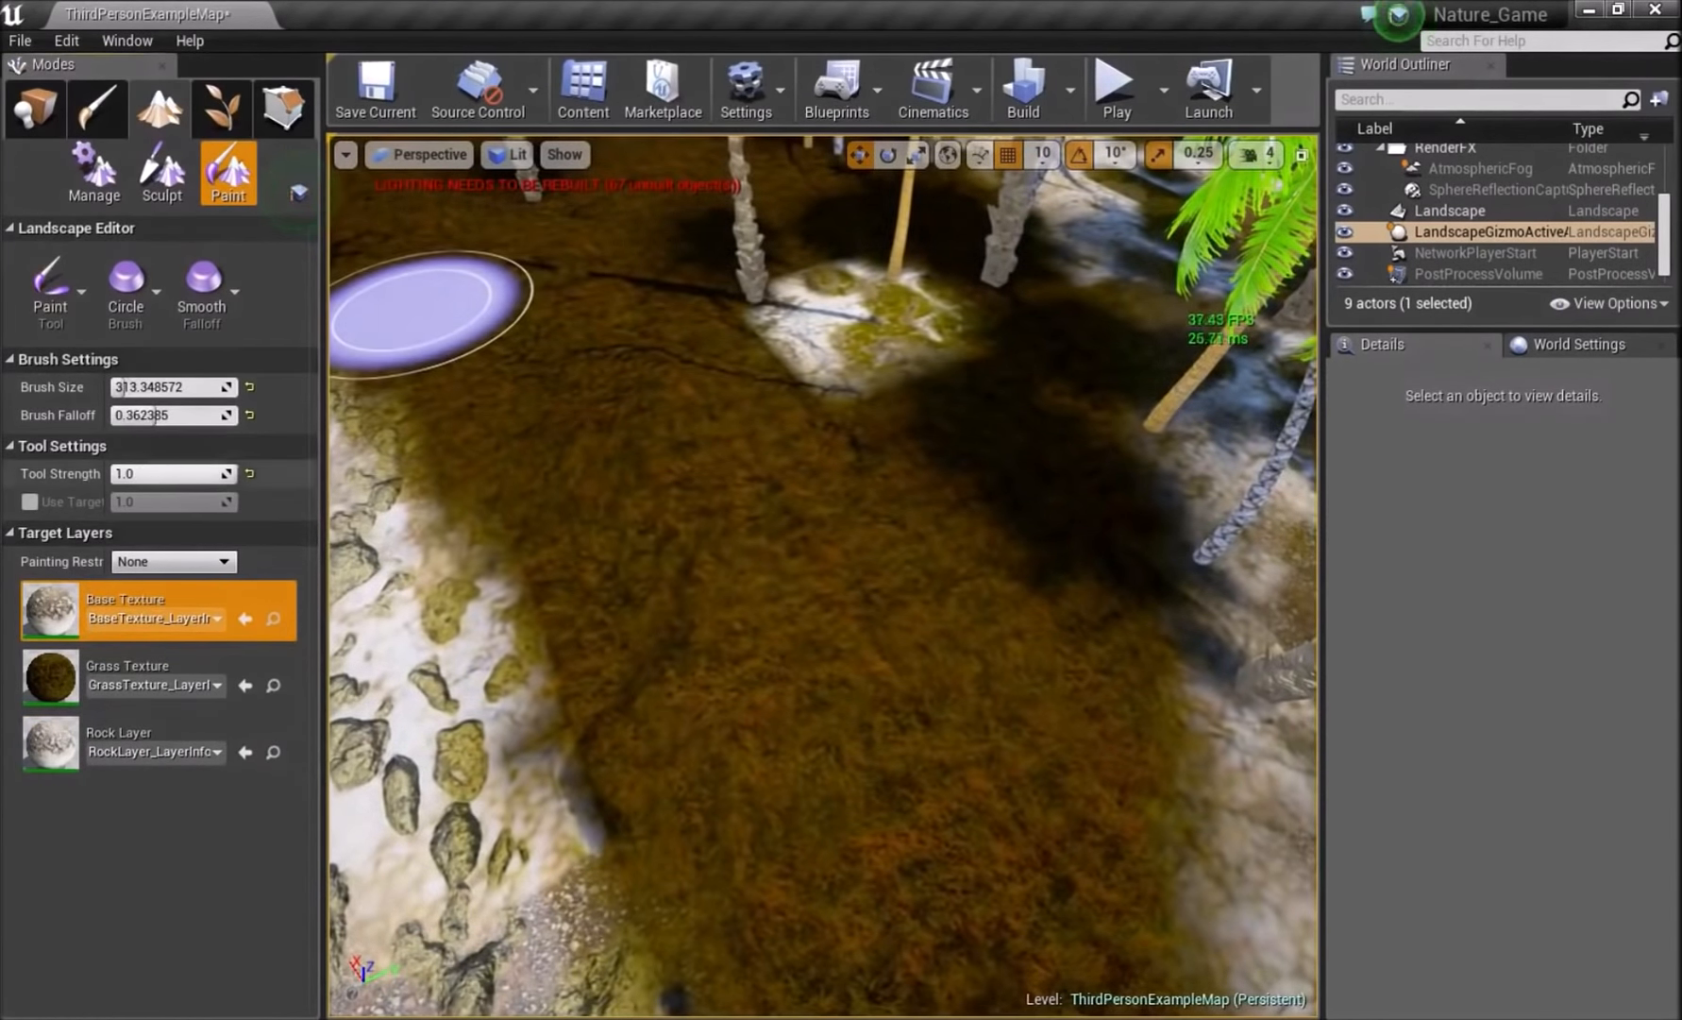
{"action": "left_click", "coordinate": [62, 764]}
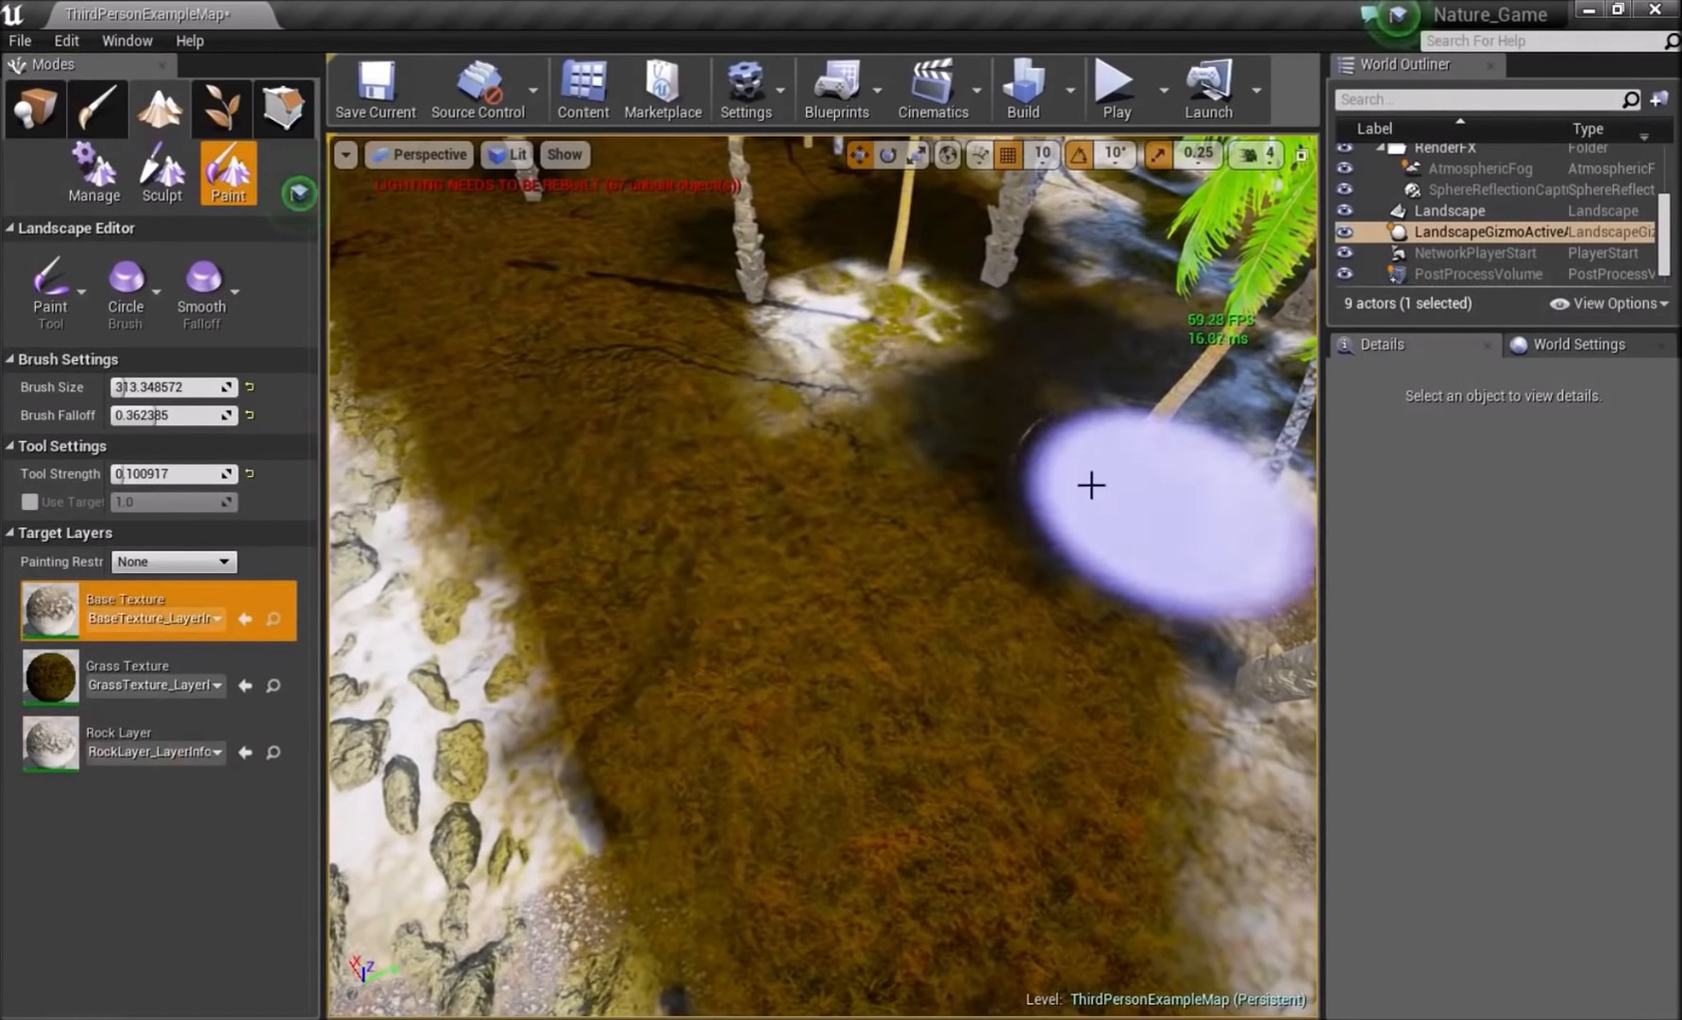
{"action": "right_click_drag", "start_coordinate": [1108, 678], "coordinate": [1090, 557]}
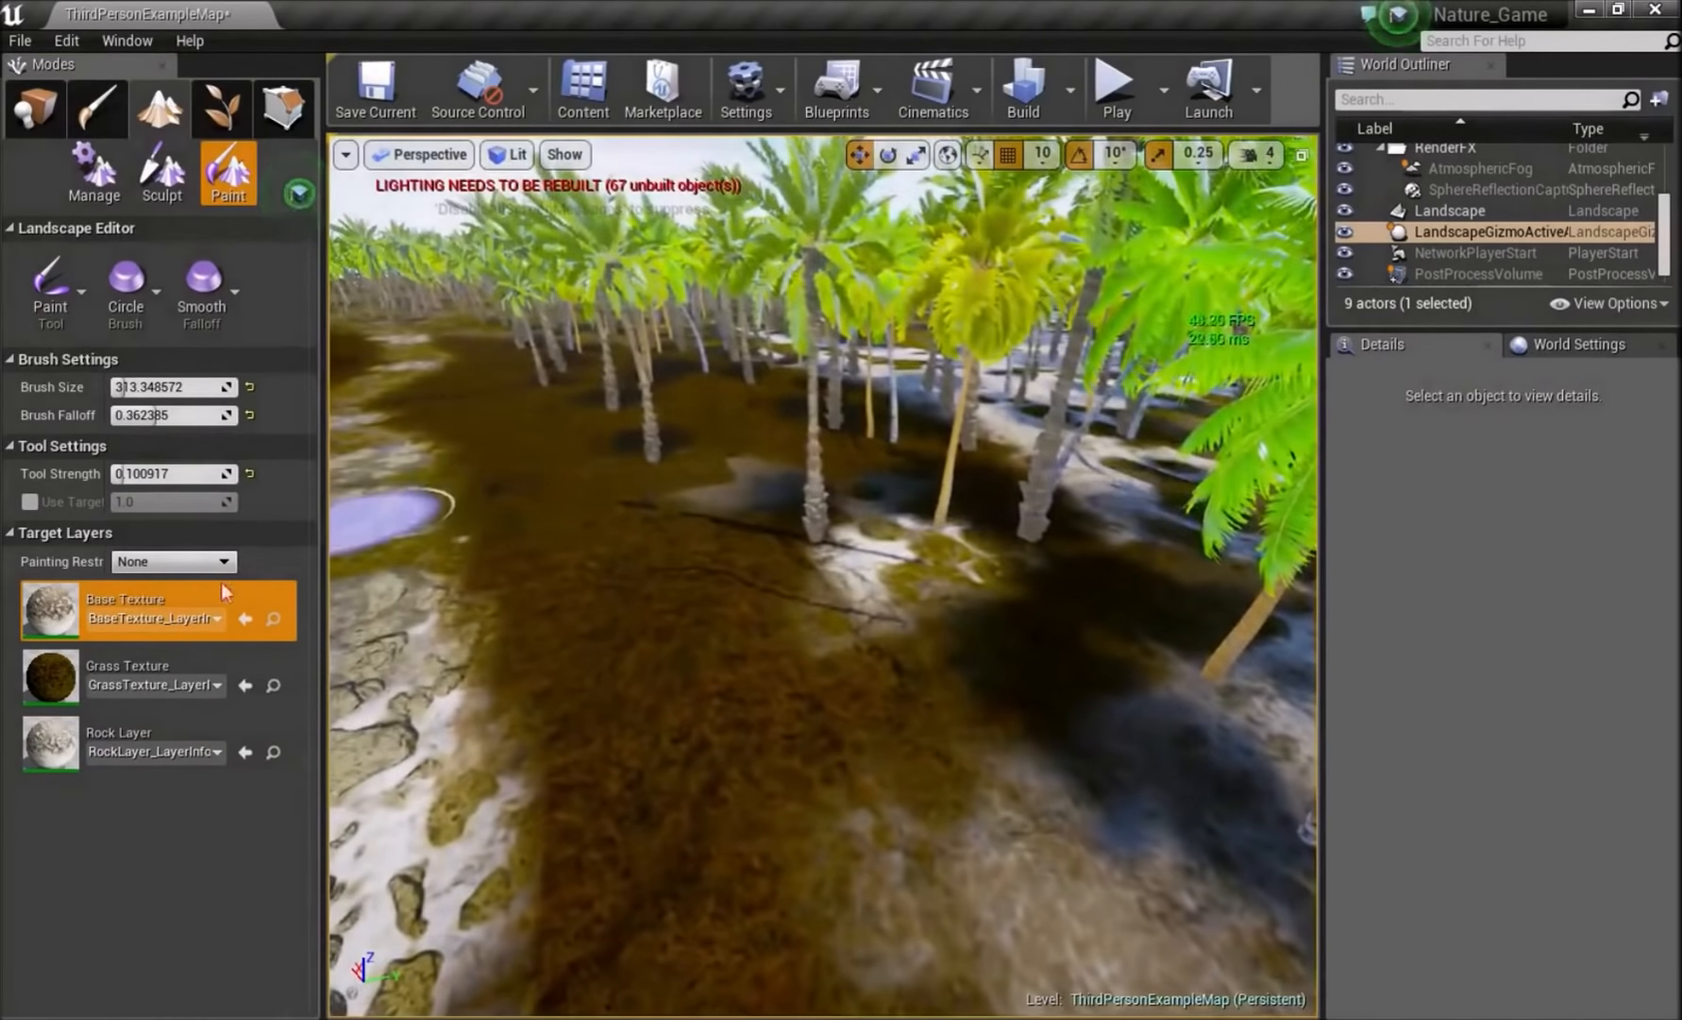
- Paint the Grass Texture layer over the lightened ground beside the path and reselect the Base Texture layer
{"action": "left_click", "coordinate": [38, 700]}
{"action": "mouse_move", "coordinate": [977, 583]}
{"action": "left_mouse_down"}
{"action": "mouse_move", "coordinate": [1086, 901]}
{"action": "mouse_move", "coordinate": [1118, 657]}
{"action": "mouse_move", "coordinate": [1057, 605]}
{"action": "left_mouse_up"}
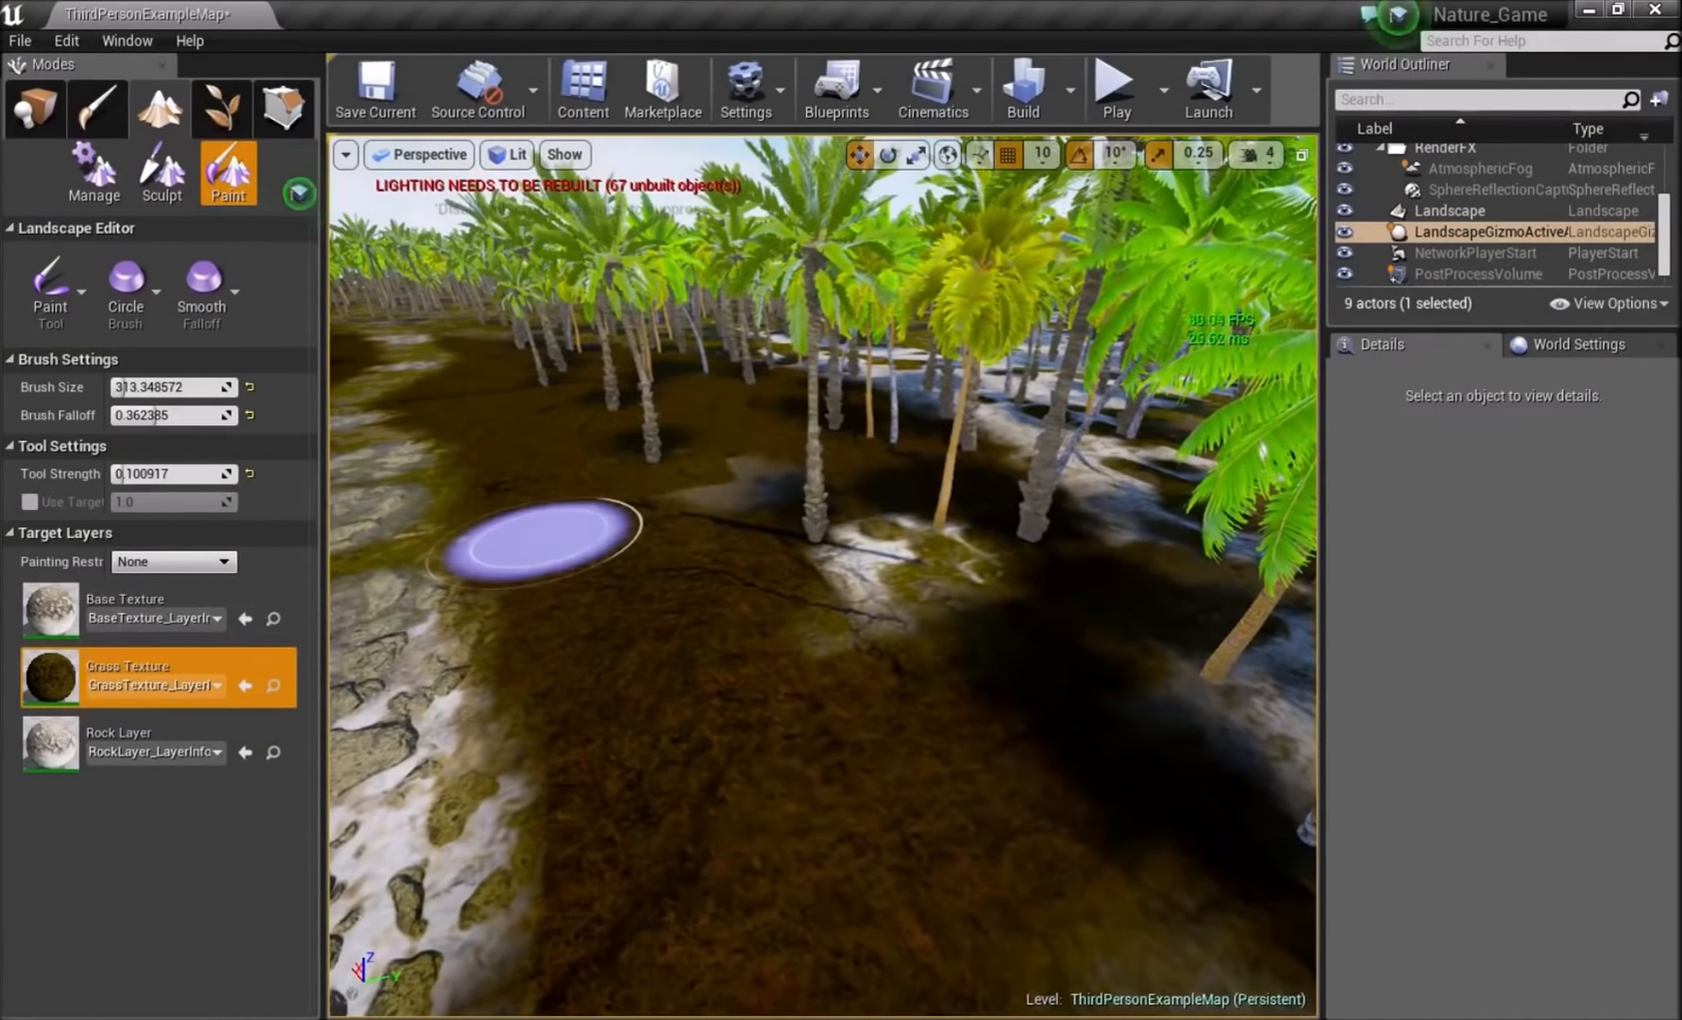
{"action": "left_click", "coordinate": [55, 619]}
- Bring up the project's Content Browser and open the Effects > Particles > Birds folder, keeping the forest in view
{"action": "mouse_move", "coordinate": [831, 465]}
{"action": "right_mouse_down"}
{"action": "mouse_move", "coordinate": [746, 746]}
{"action": "mouse_move", "coordinate": [878, 680]}
{"action": "mouse_move", "coordinate": [841, 680]}
{"action": "mouse_move", "coordinate": [689, 491]}
{"action": "mouse_move", "coordinate": [547, 538]}
{"action": "mouse_move", "coordinate": [793, 642]}
{"action": "mouse_move", "coordinate": [878, 529]}
{"action": "mouse_move", "coordinate": [812, 642]}
{"action": "mouse_move", "coordinate": [765, 623]}
{"action": "right_mouse_up"}
{"action": "key", "text": "s"}
{"action": "key", "text": "s"}
{"action": "key", "text": "s"}
{"action": "mouse_move", "coordinate": [1062, 1017]}
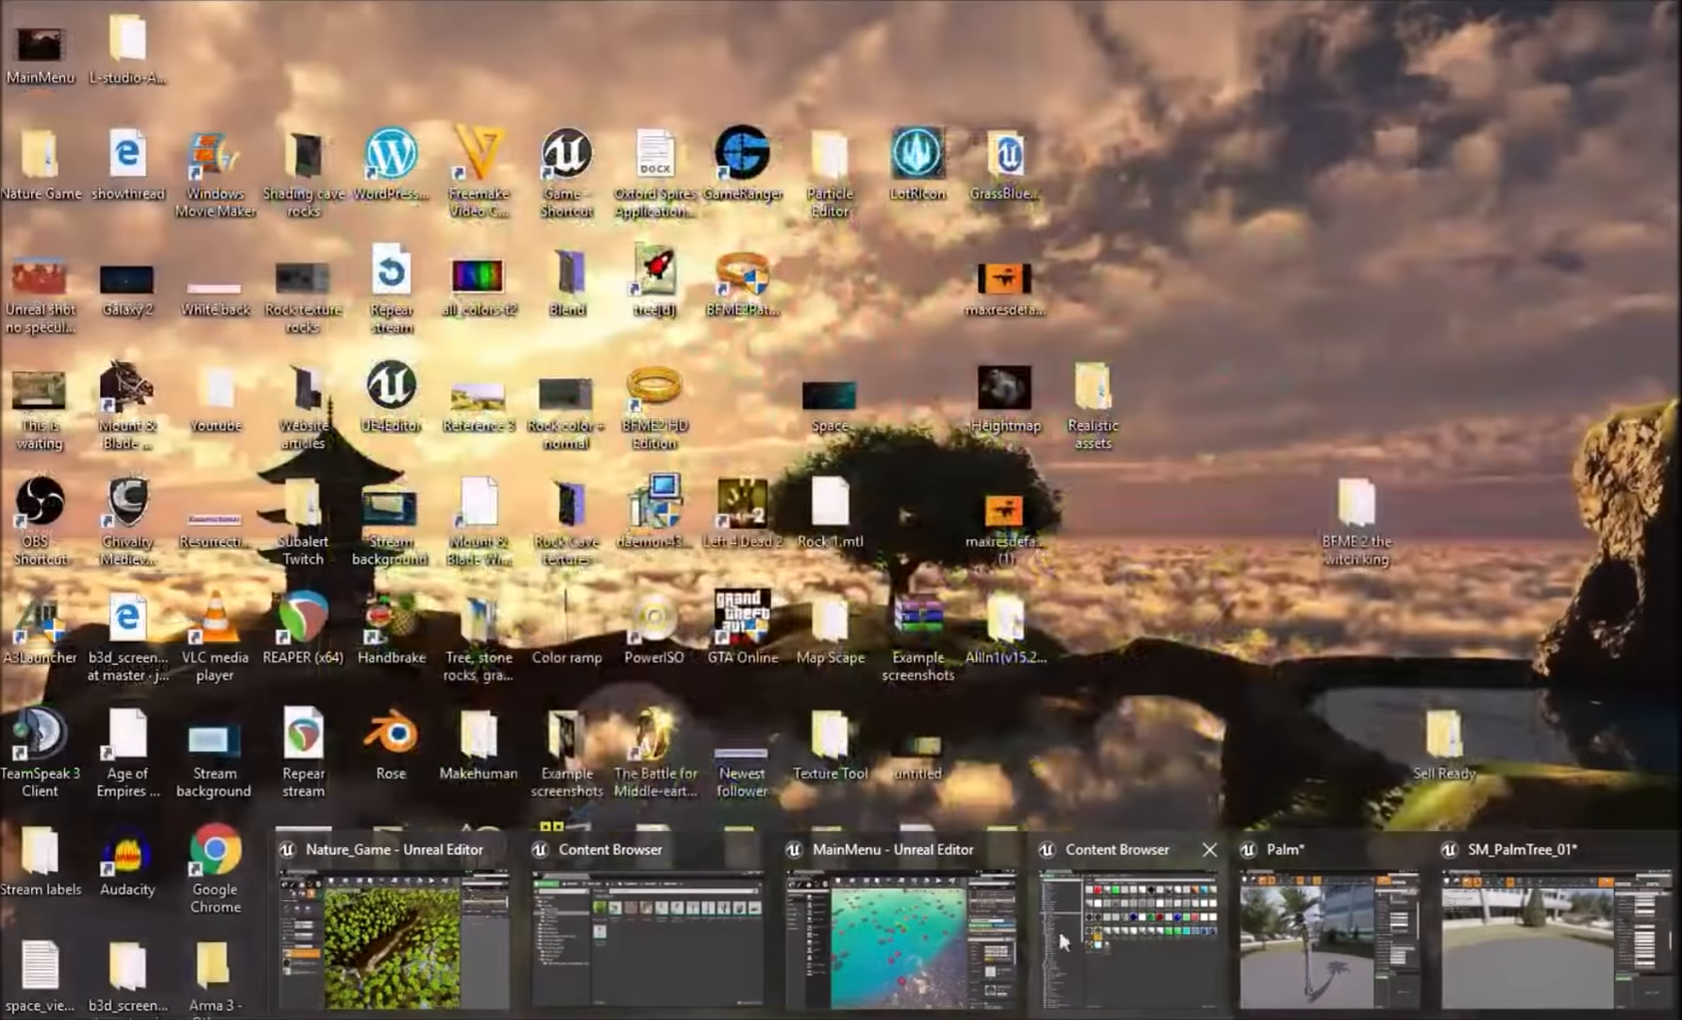
{"action": "left_click", "coordinate": [610, 922]}
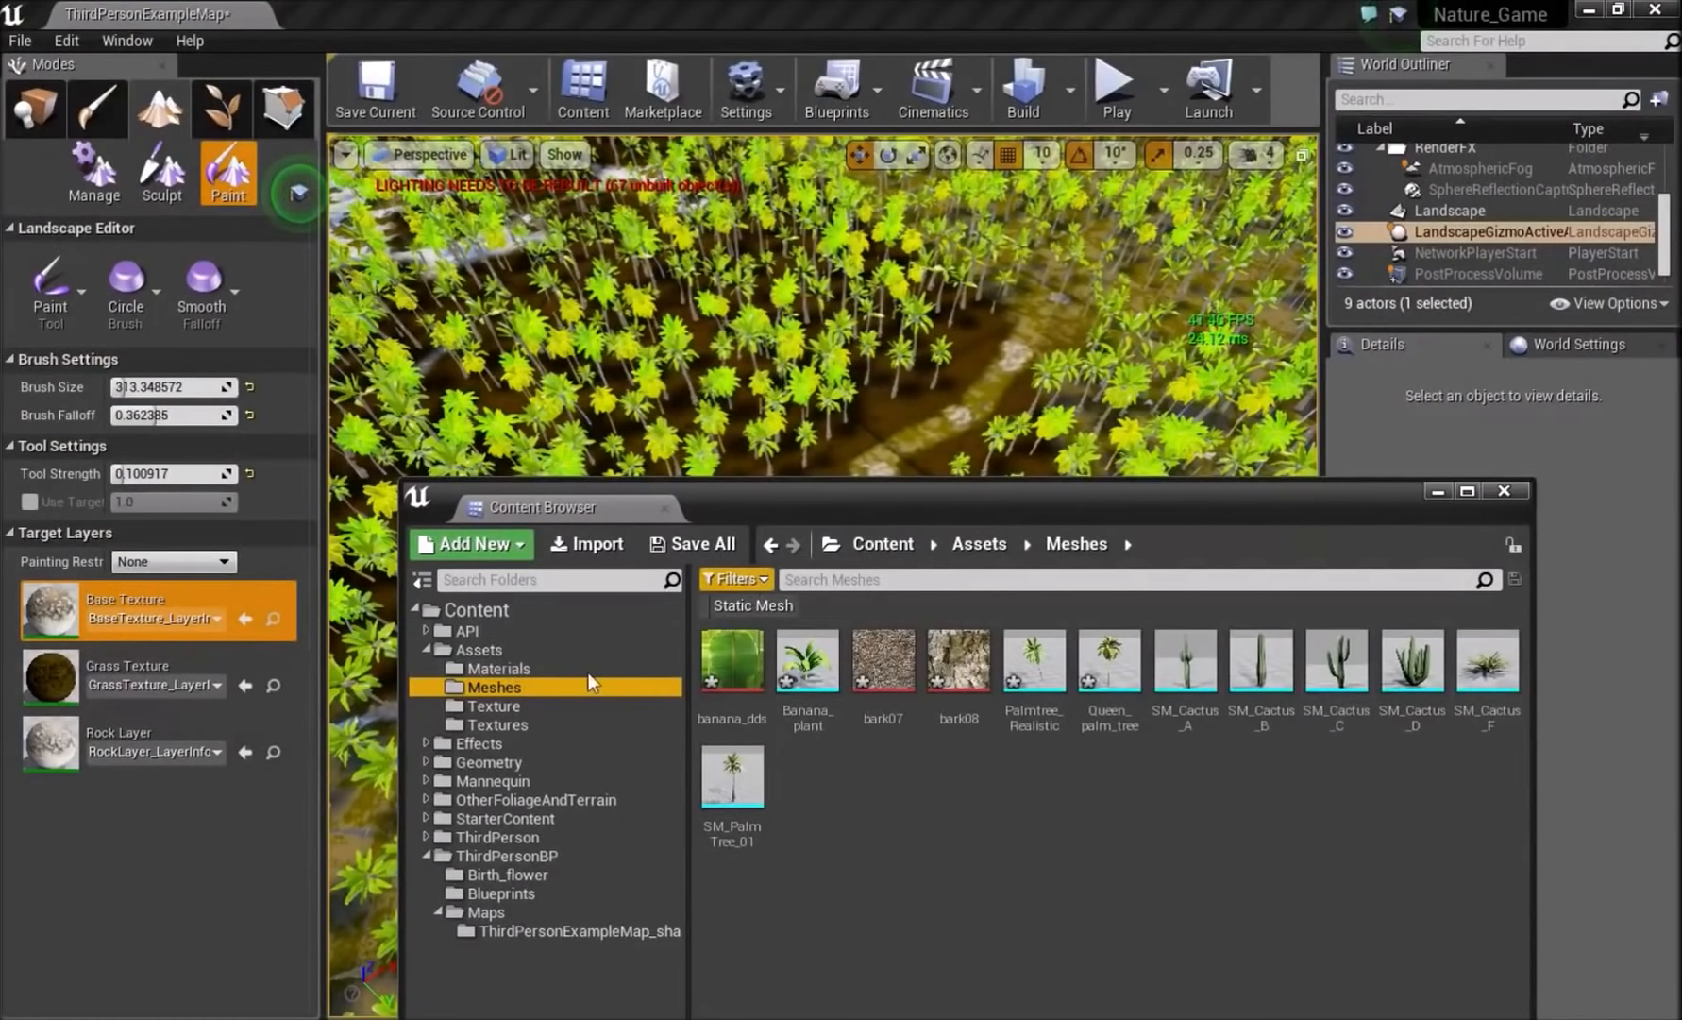
{"action": "left_click", "coordinate": [509, 762]}
{"action": "left_click", "coordinate": [504, 783]}
{"action": "left_click", "coordinate": [566, 743]}
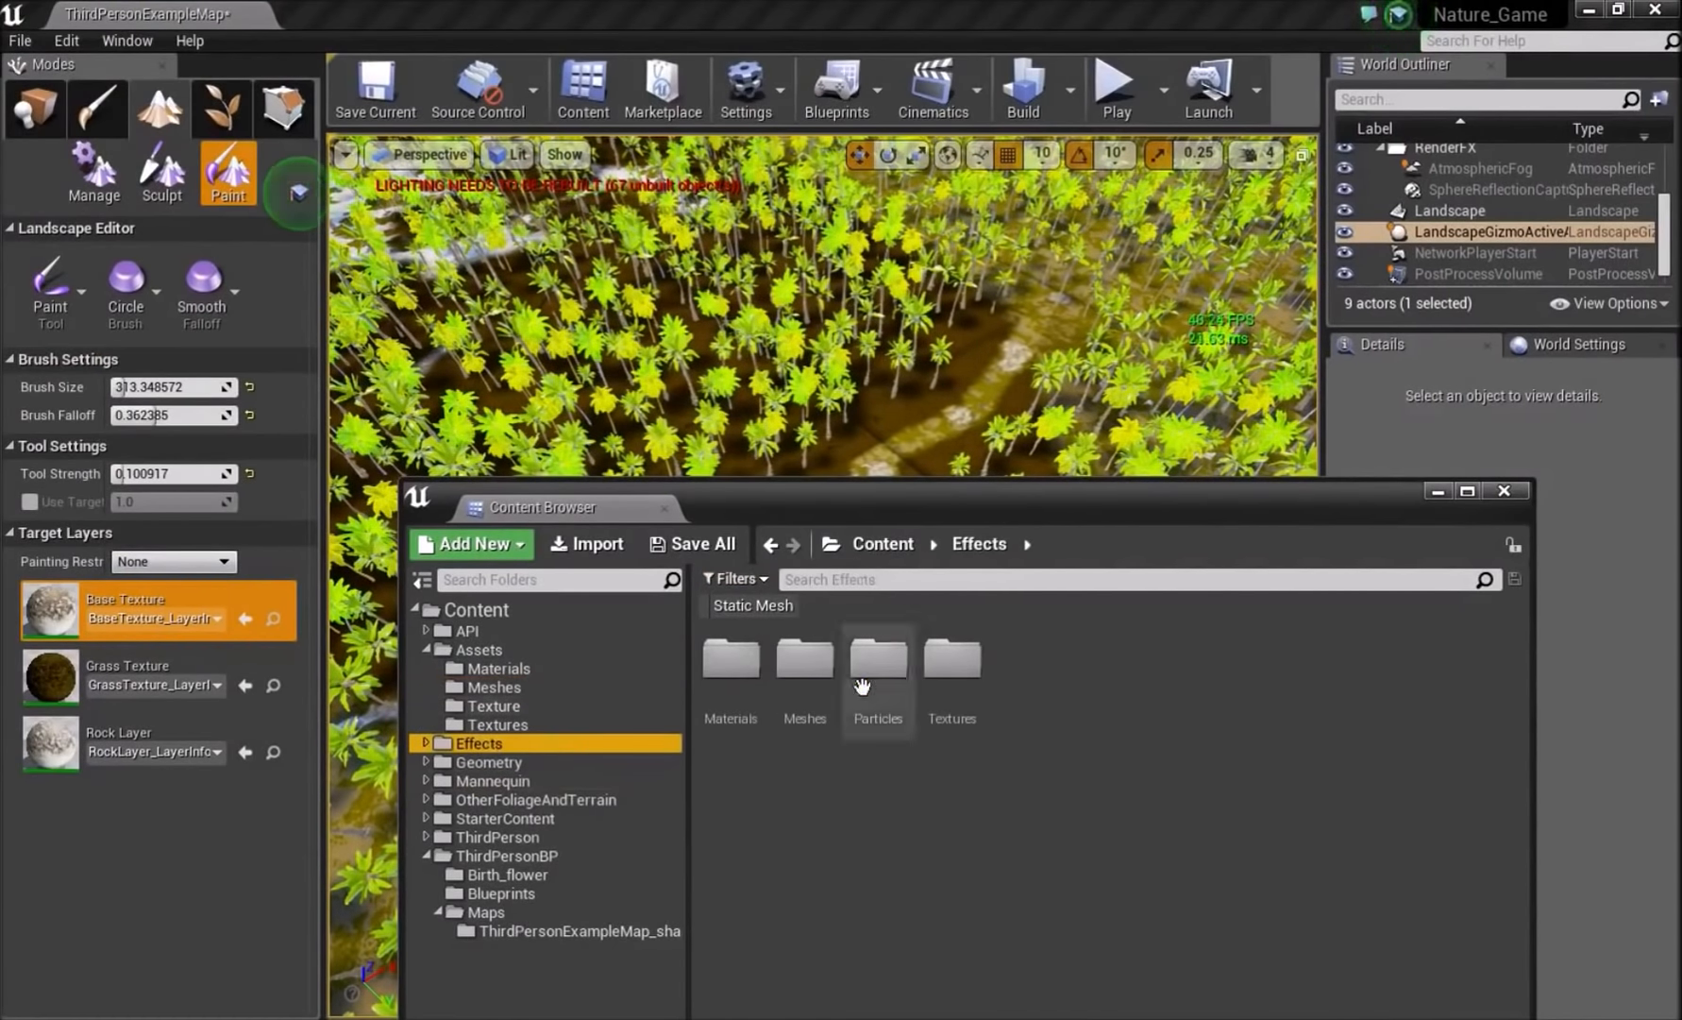
{"action": "double_click", "coordinate": [862, 683]}
{"action": "double_click", "coordinate": [732, 661]}
{"action": "left_click_drag", "start_coordinate": [951, 507], "coordinate": [979, 655]}
{"action": "right_click_drag", "start_coordinate": [921, 502], "coordinate": [449, 283]}
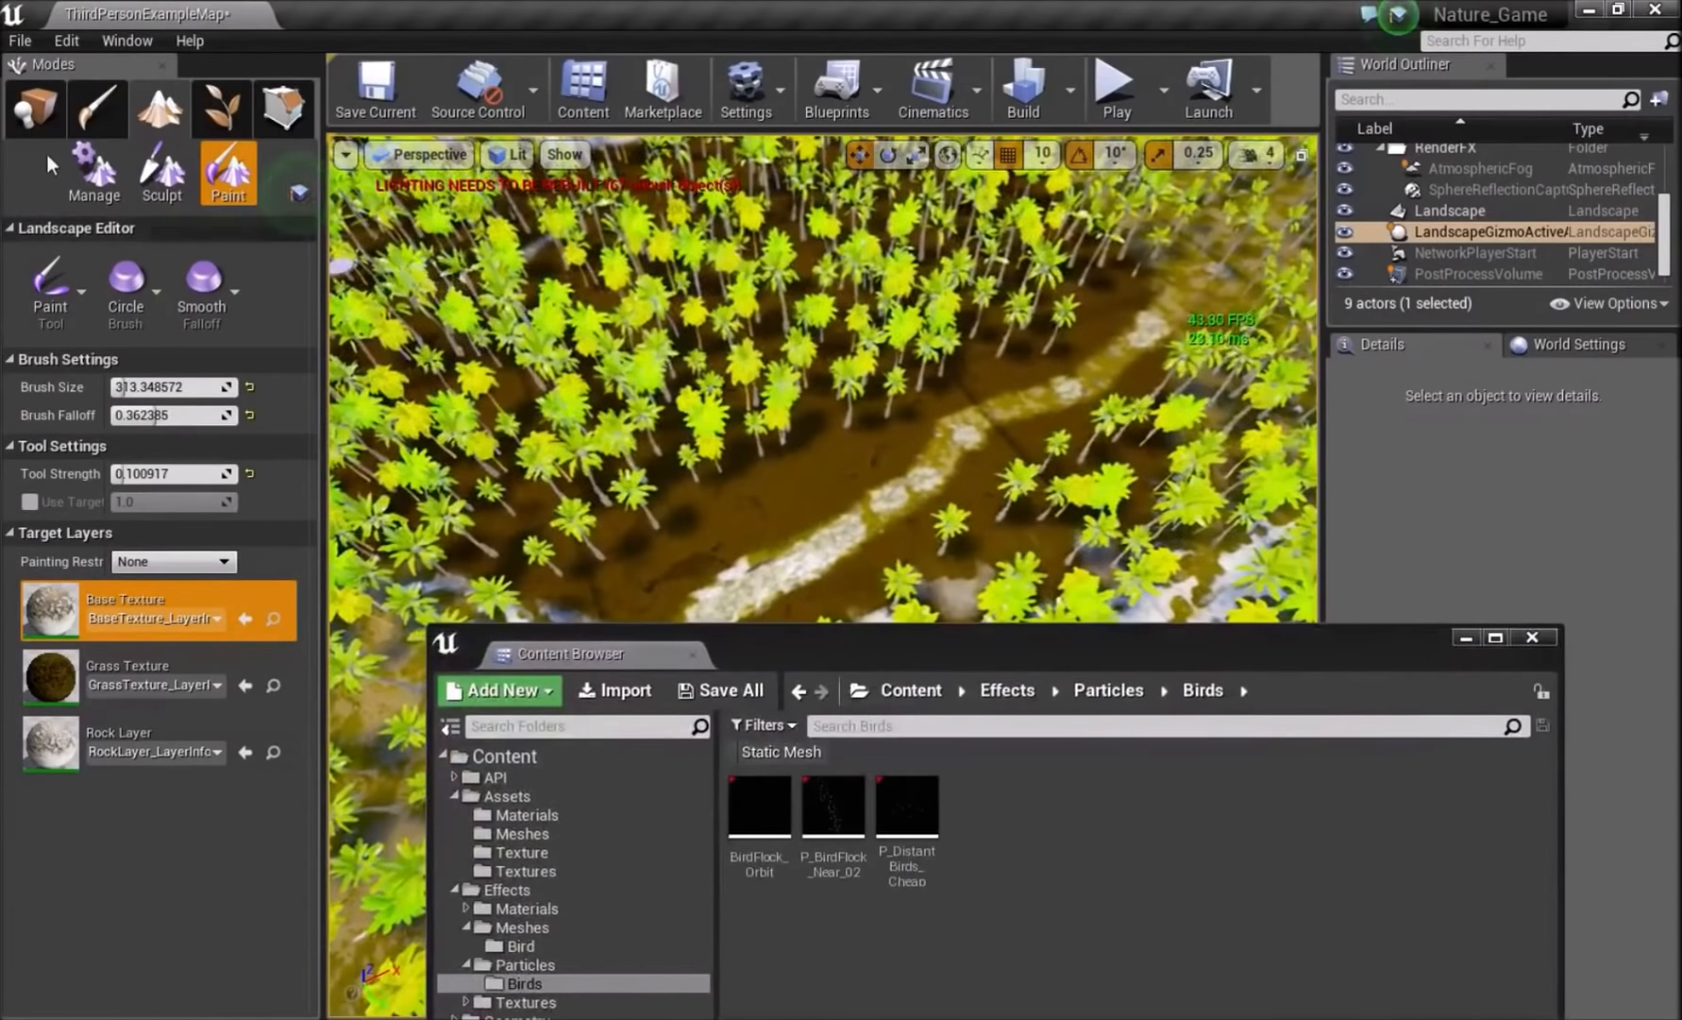
- Return to placement mode and place the P_BirdFlock_Near_02 emitter over the palm forest
{"action": "left_click", "coordinate": [28, 132]}
{"action": "mouse_move", "coordinate": [605, 359]}
{"action": "right_mouse_down"}
{"action": "mouse_move", "coordinate": [746, 462]}
{"action": "mouse_move", "coordinate": [623, 283]}
{"action": "right_mouse_up"}
{"action": "right_click_drag", "start_coordinate": [706, 609], "coordinate": [706, 565]}
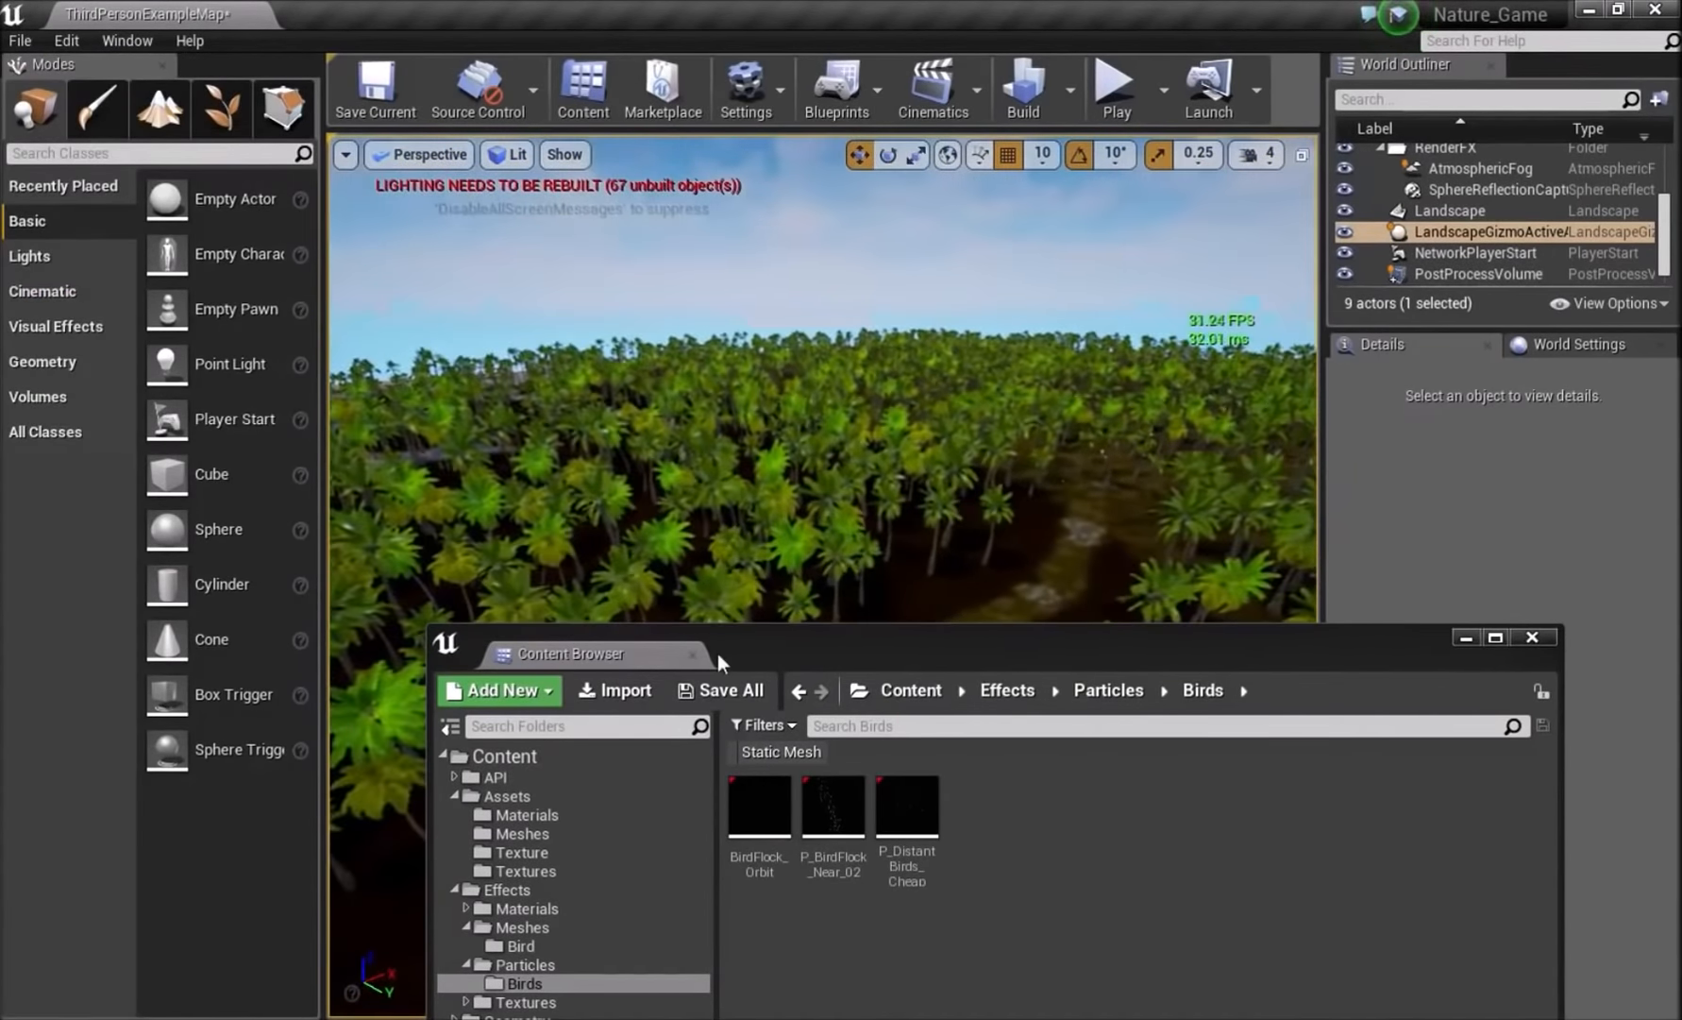
{"action": "left_click_drag", "start_coordinate": [836, 808], "coordinate": [751, 468]}
{"action": "key", "text": "f"}
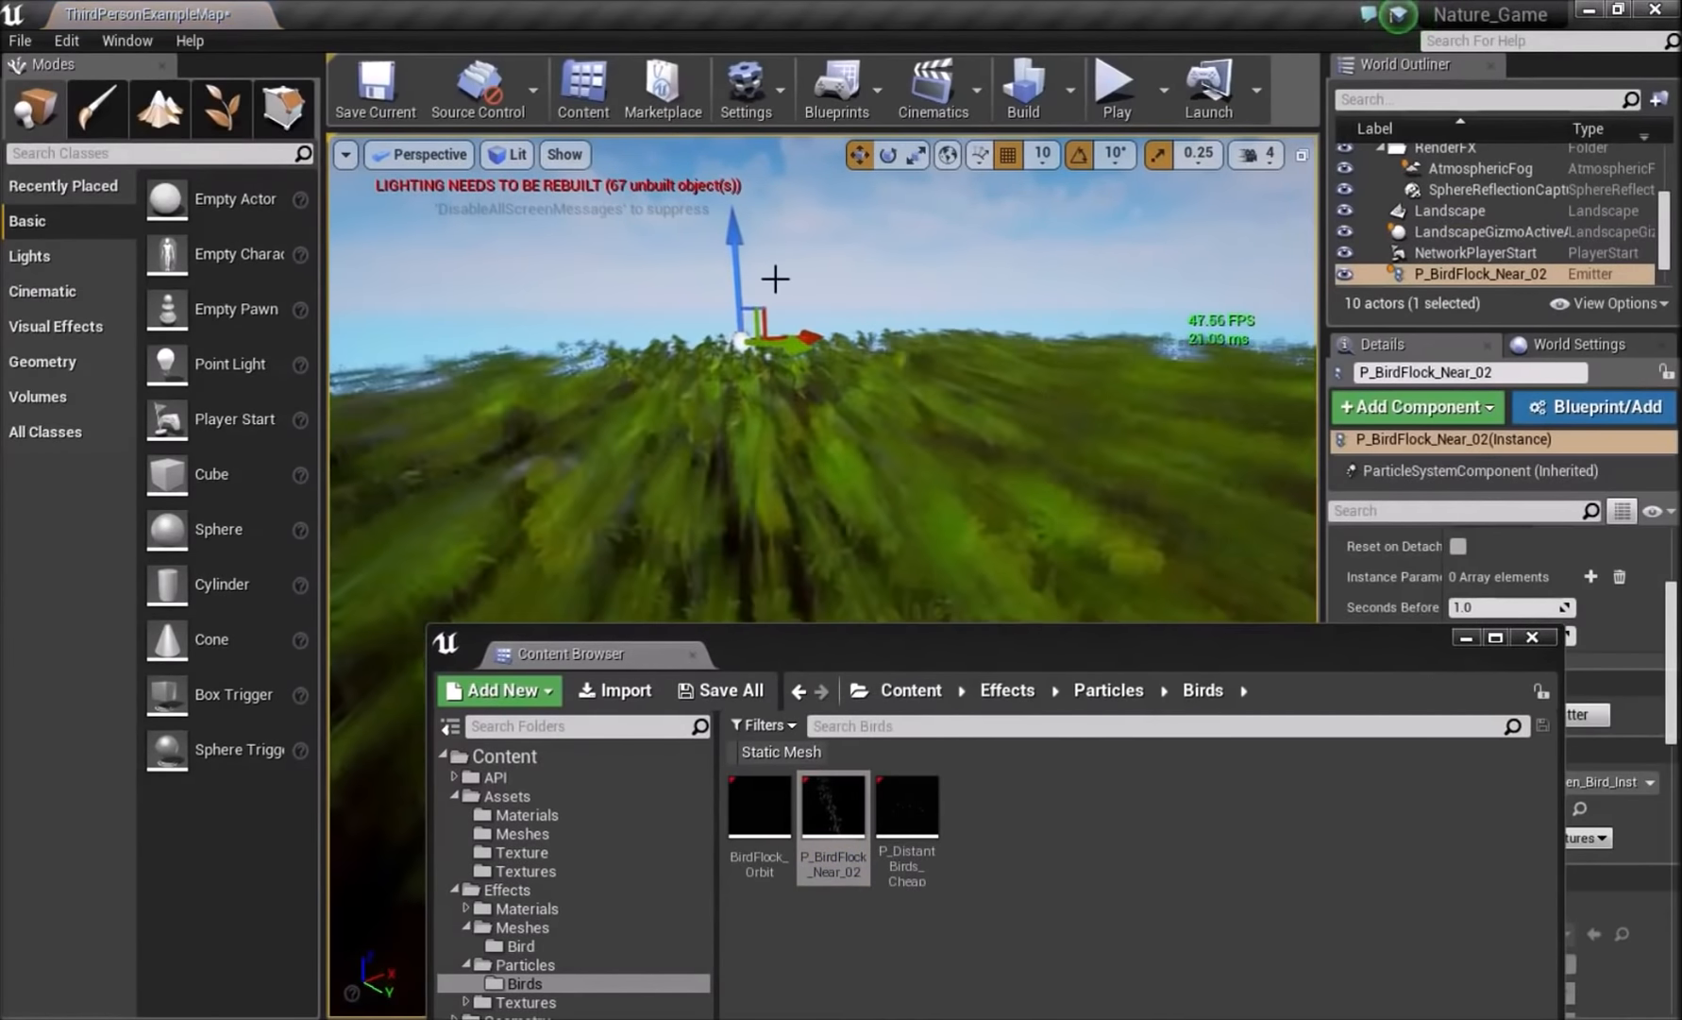
{"action": "right_click_drag", "start_coordinate": [774, 278], "coordinate": [906, 274]}
{"action": "left_click", "coordinate": [822, 310]}
{"action": "right_click_drag", "start_coordinate": [823, 311], "coordinate": [937, 293]}
- Place the P_DistantBirds_Cheap emitter over the palm forest and raise it into the sky
{"action": "left_click_drag", "start_coordinate": [919, 814], "coordinate": [926, 606]}
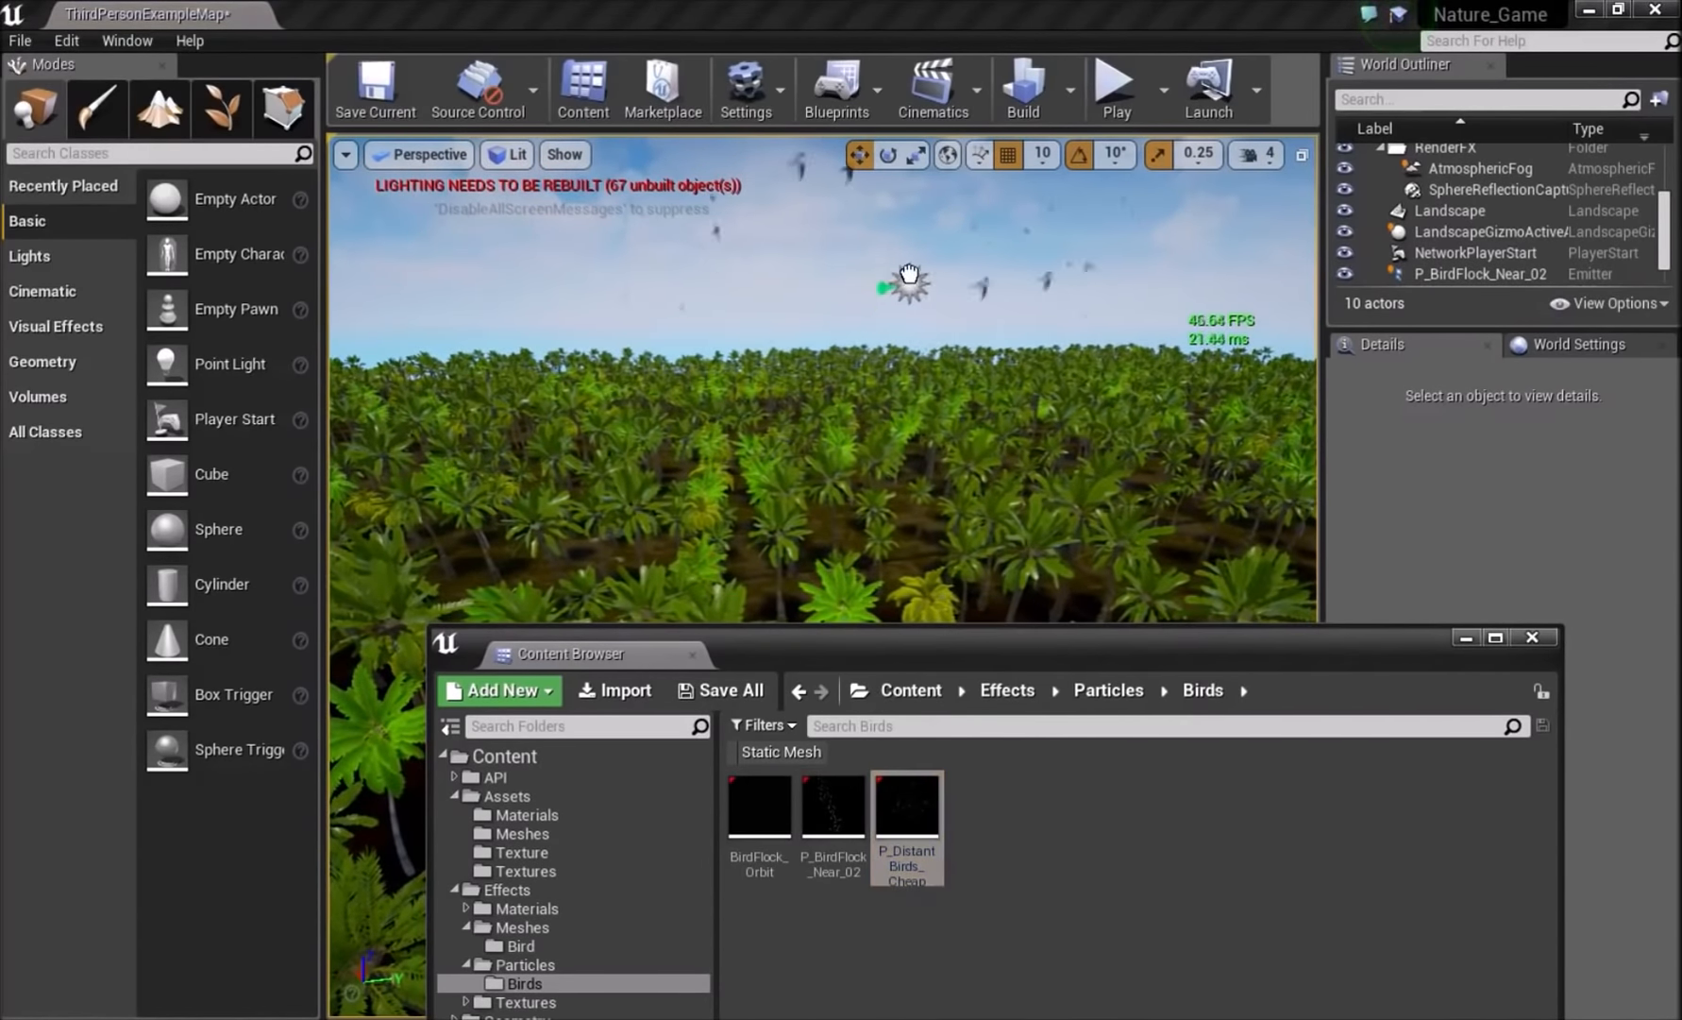
{"action": "left_click_drag", "start_coordinate": [908, 257], "coordinate": [902, 296]}
{"action": "left_click", "coordinate": [827, 308]}
{"action": "left_click", "coordinate": [783, 333]}
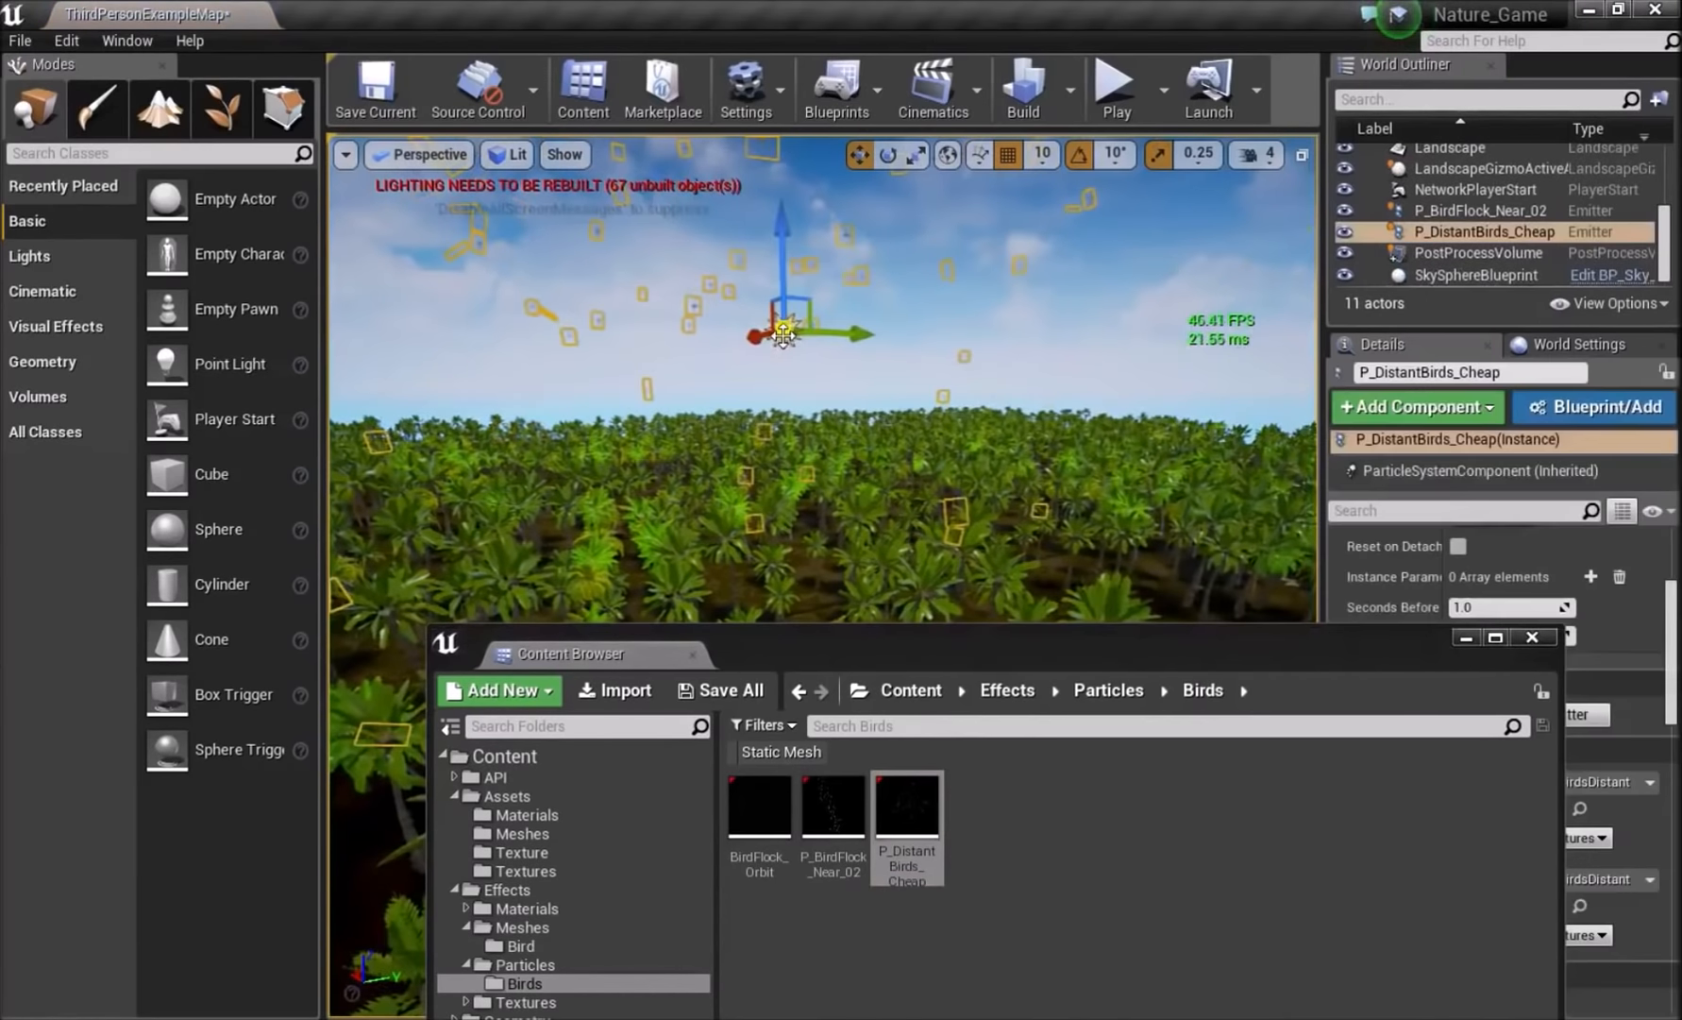
{"action": "right_click_drag", "start_coordinate": [713, 177], "coordinate": [711, 142]}
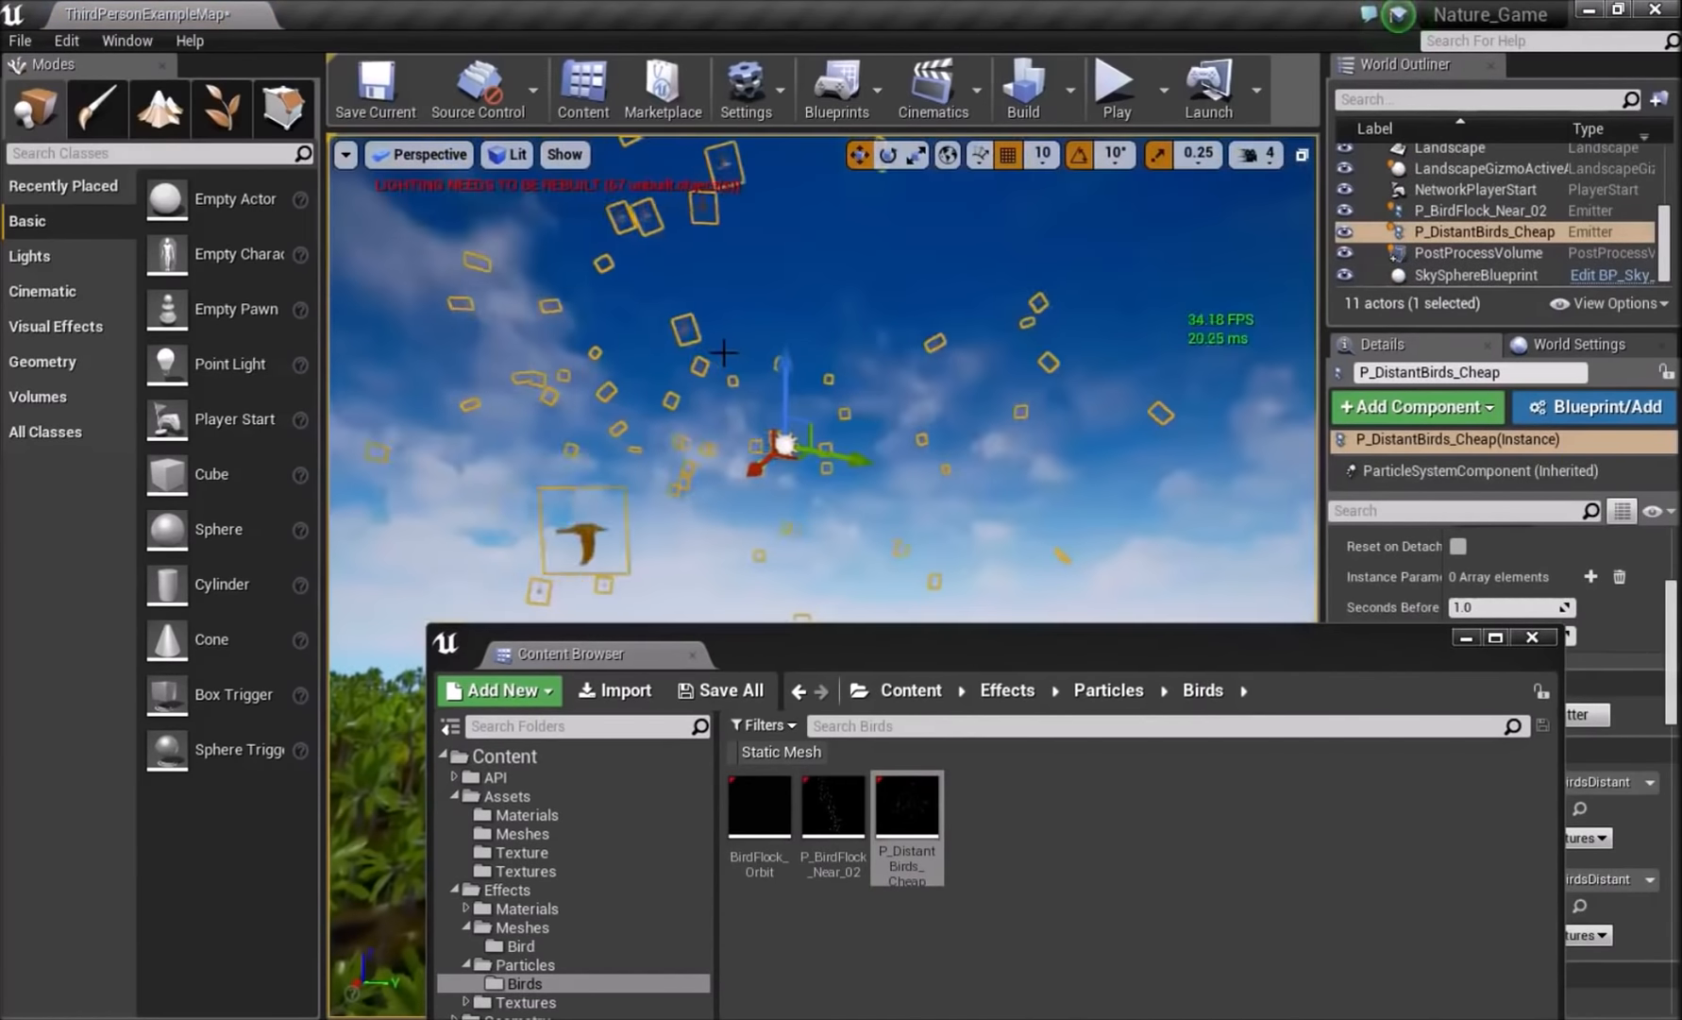
{"action": "left_click_drag", "start_coordinate": [792, 374], "coordinate": [761, 215]}
{"action": "left_click", "coordinate": [761, 258]}
{"action": "right_click_drag", "start_coordinate": [757, 308], "coordinate": [673, 245]}
{"action": "right_click_drag", "start_coordinate": [757, 324], "coordinate": [760, 491]}
- Place the BirdFlock_Orbit emitter over the forest, raise it above the trees and scale it uniformly
{"action": "left_click_drag", "start_coordinate": [765, 810], "coordinate": [1122, 256]}
{"action": "right_click_drag", "start_coordinate": [753, 510], "coordinate": [774, 439]}
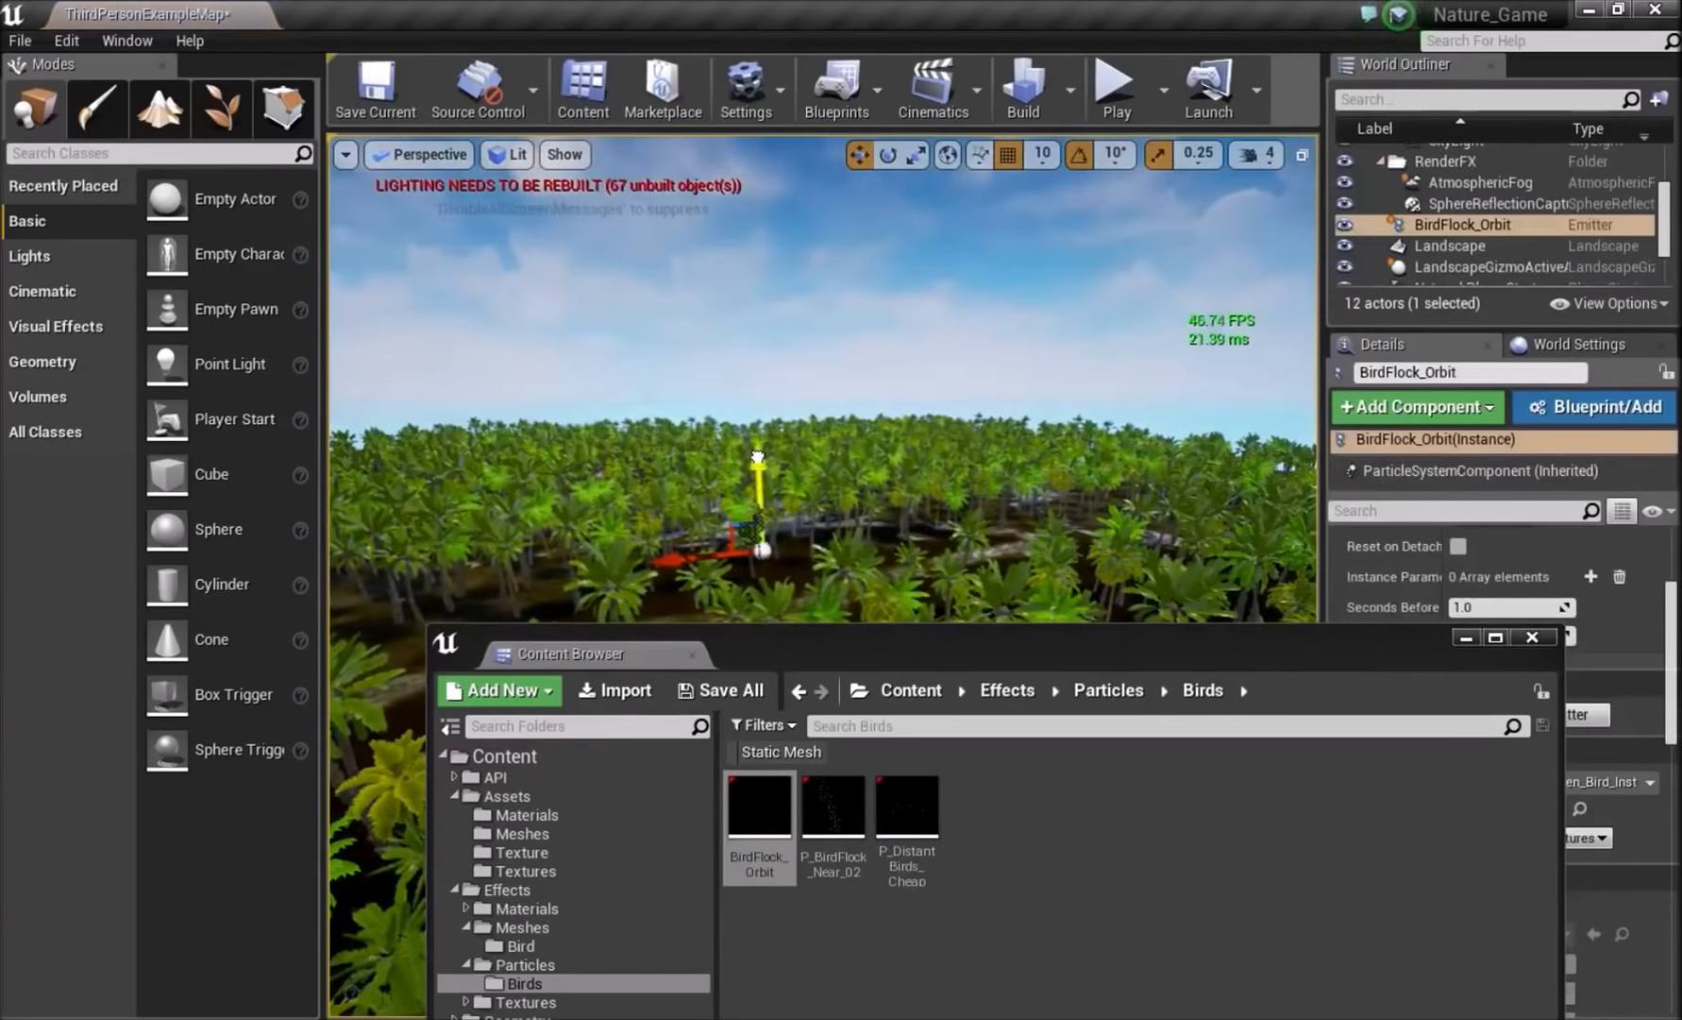
{"action": "right_click_drag", "start_coordinate": [746, 301], "coordinate": [770, 363]}
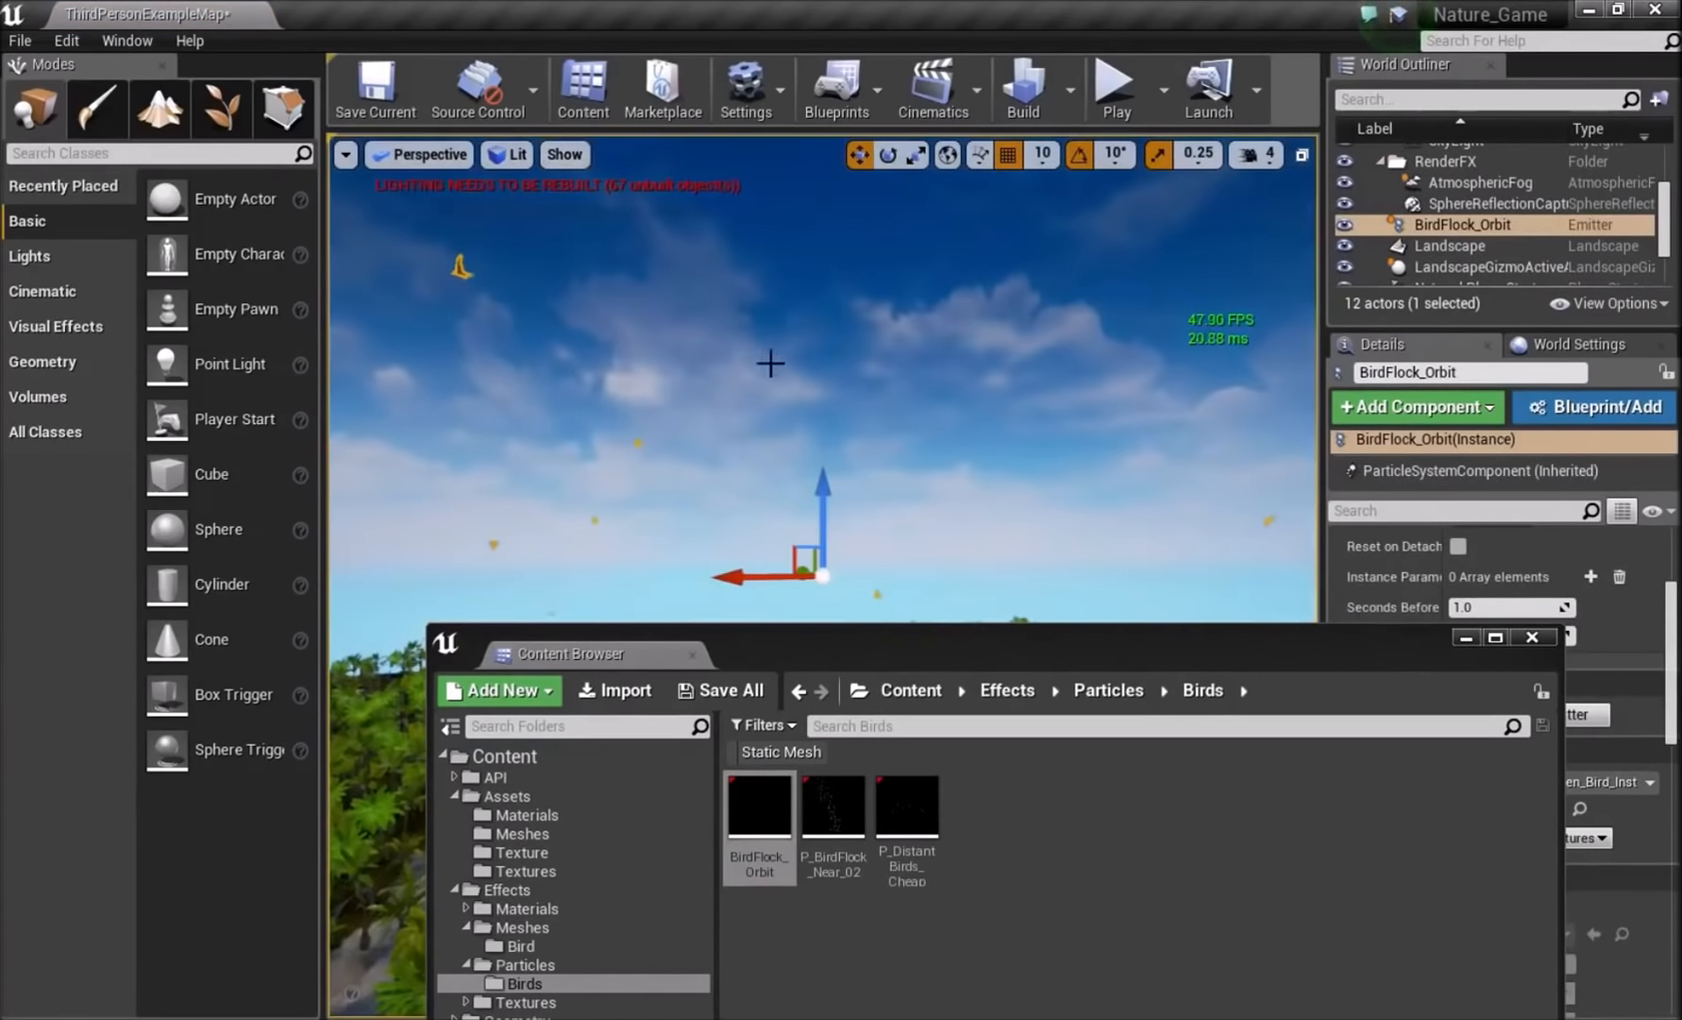
{"action": "right_click_drag", "start_coordinate": [825, 526], "coordinate": [823, 485]}
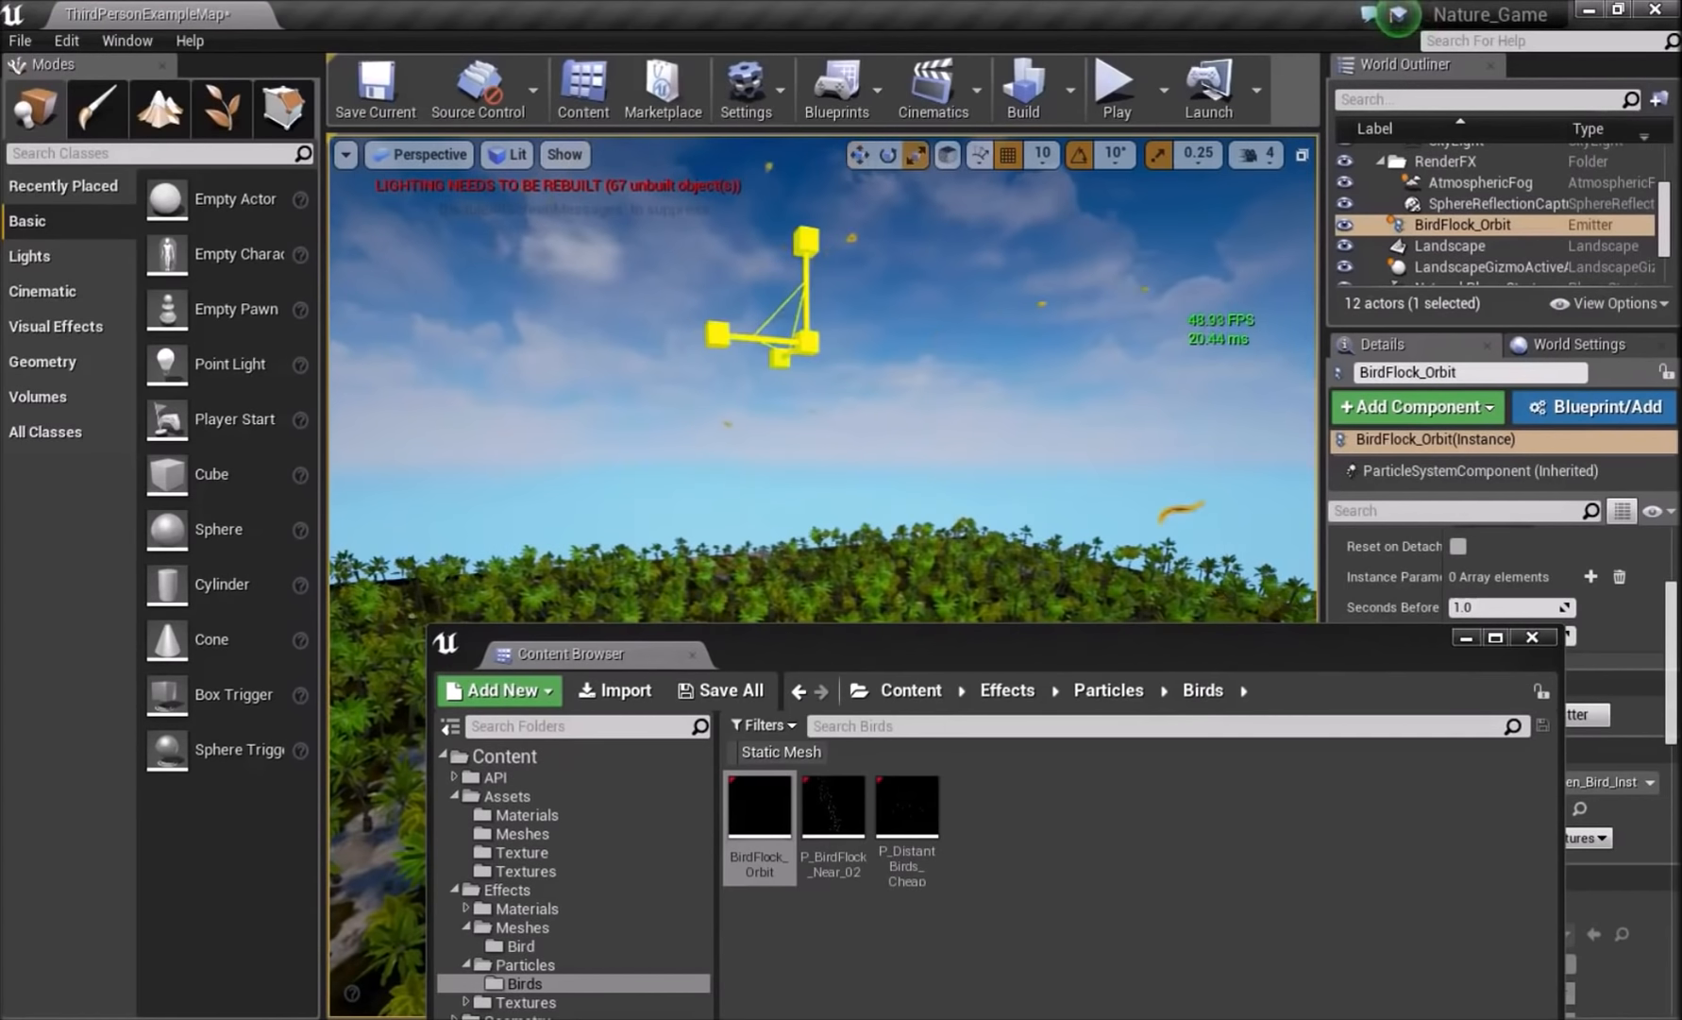
{"action": "left_click", "coordinate": [849, 446]}
{"action": "right_click_drag", "start_coordinate": [794, 362], "coordinate": [833, 575]}
- Add the SM_Cactus_F mesh from Assets > Meshes as a foliage type and select it for editing
{"action": "left_click_drag", "start_coordinate": [1095, 639], "coordinate": [1146, 525]}
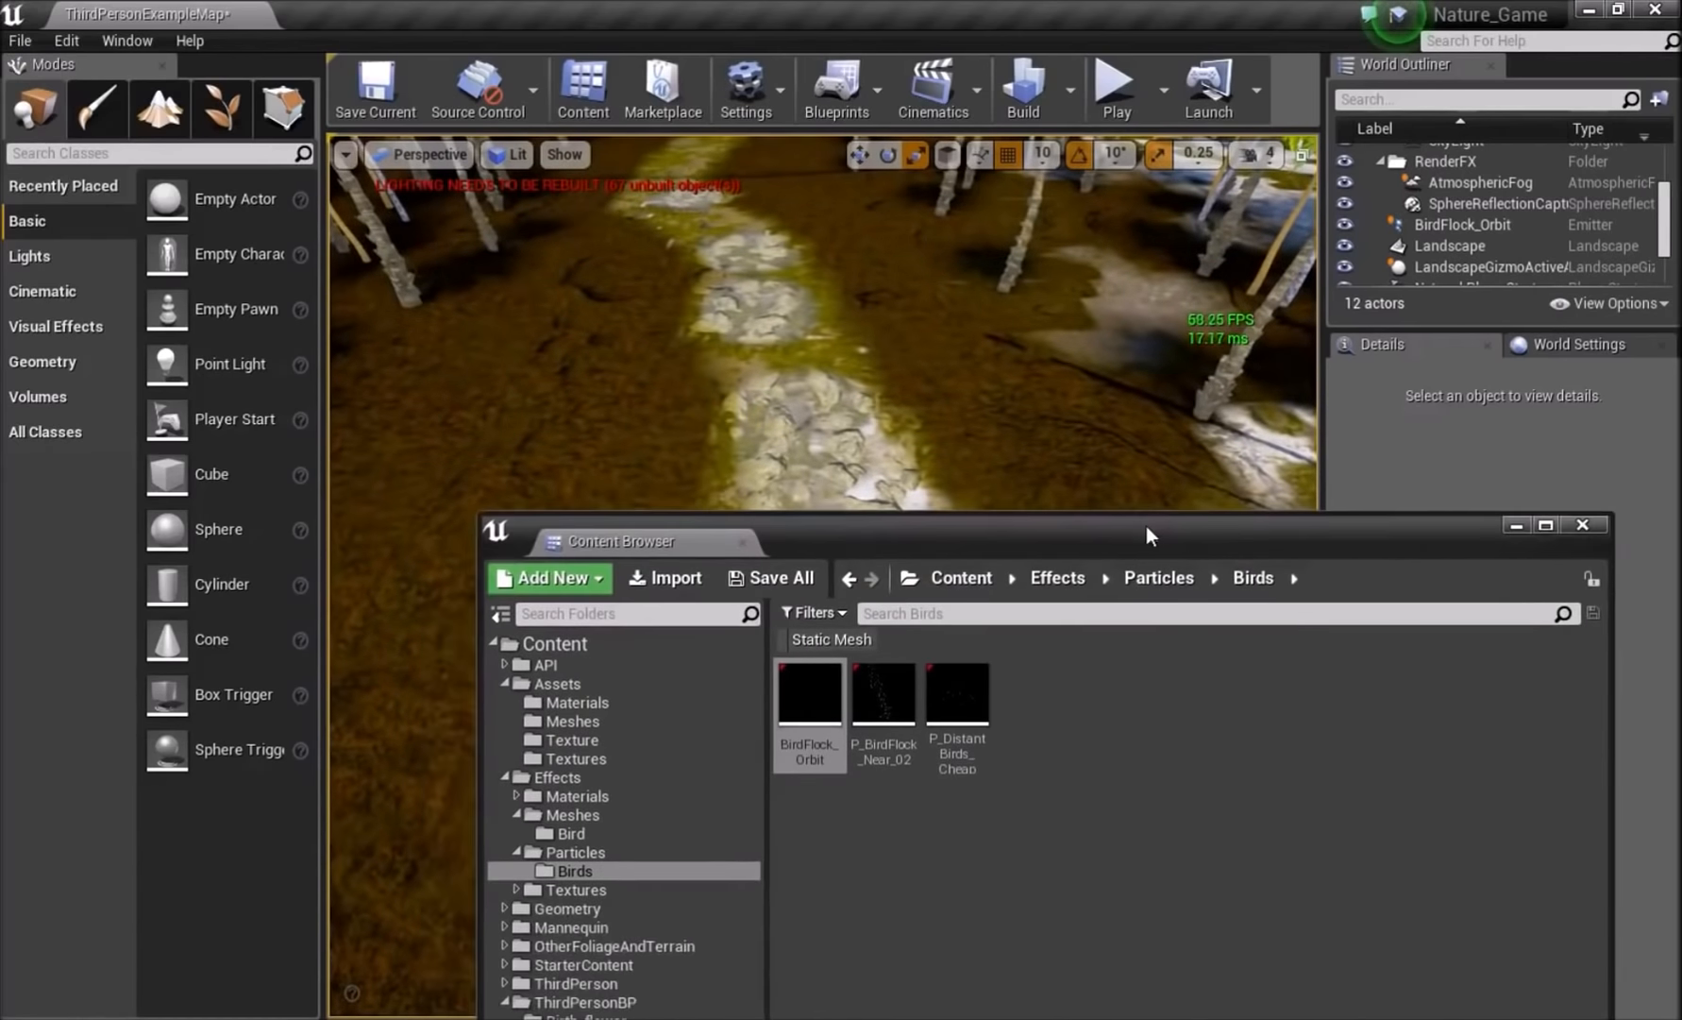
{"action": "left_click", "coordinate": [963, 577]}
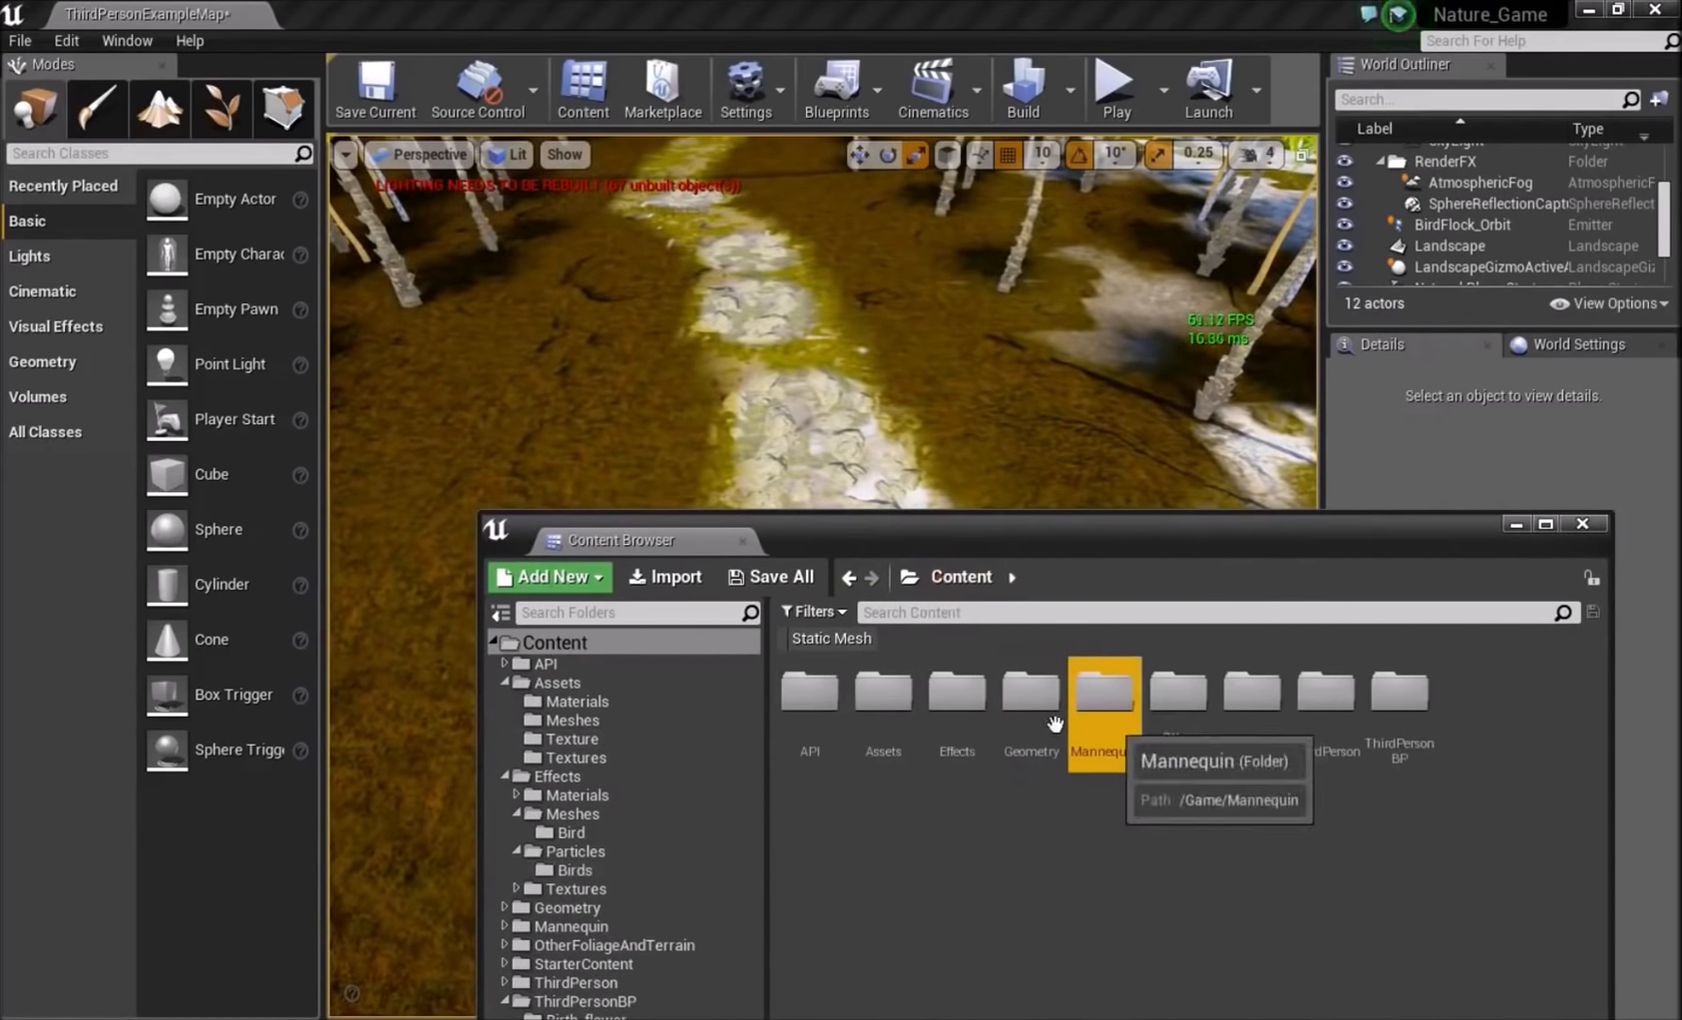
{"action": "double_click", "coordinate": [981, 719]}
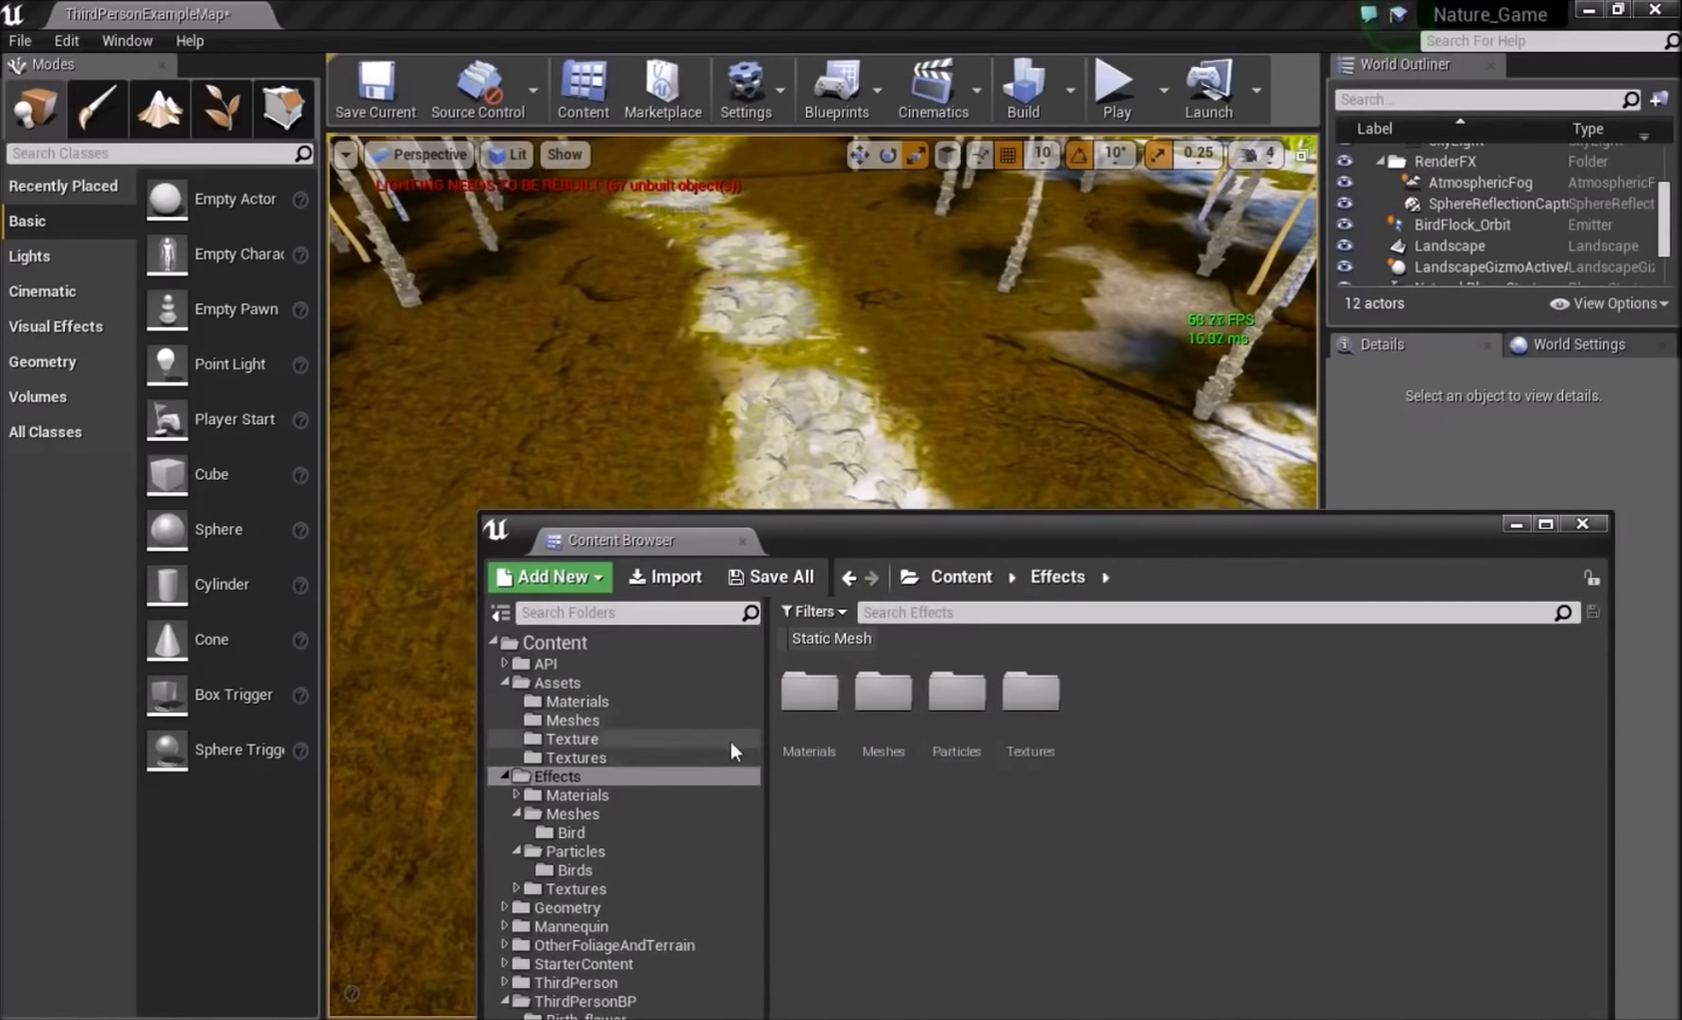
{"action": "left_click", "coordinate": [591, 721]}
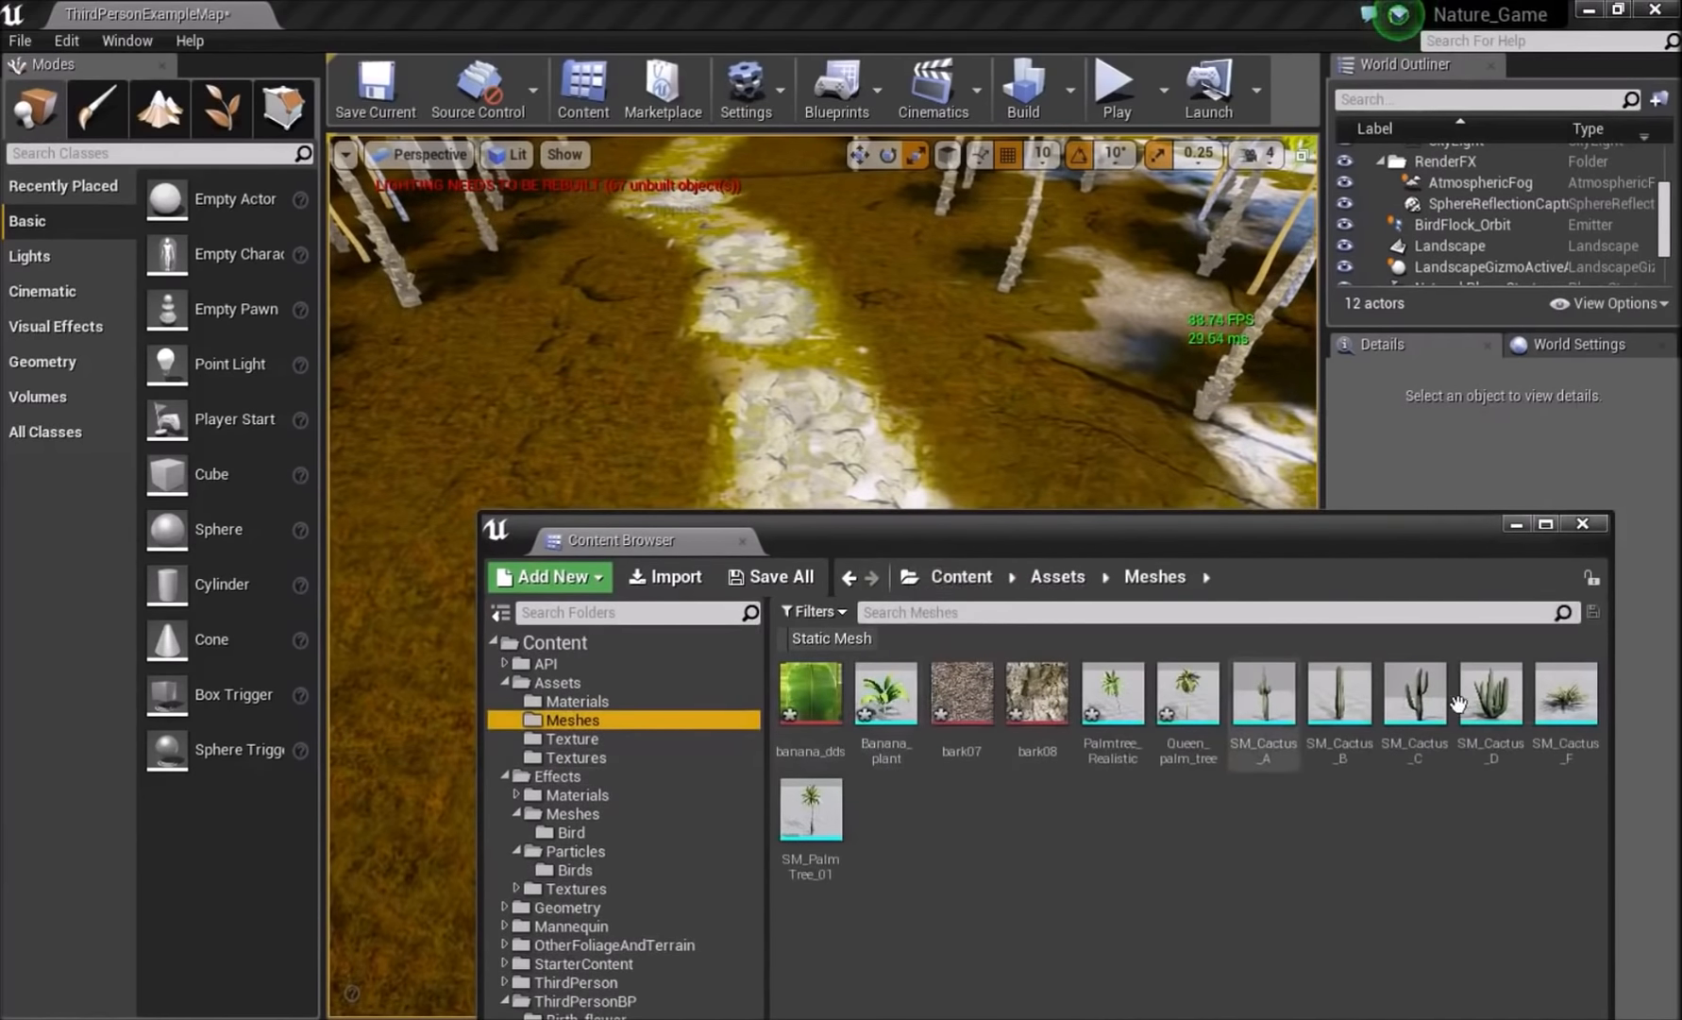
{"action": "left_click", "coordinate": [236, 105]}
{"action": "left_click_drag", "start_coordinate": [1566, 694], "coordinate": [163, 541]}
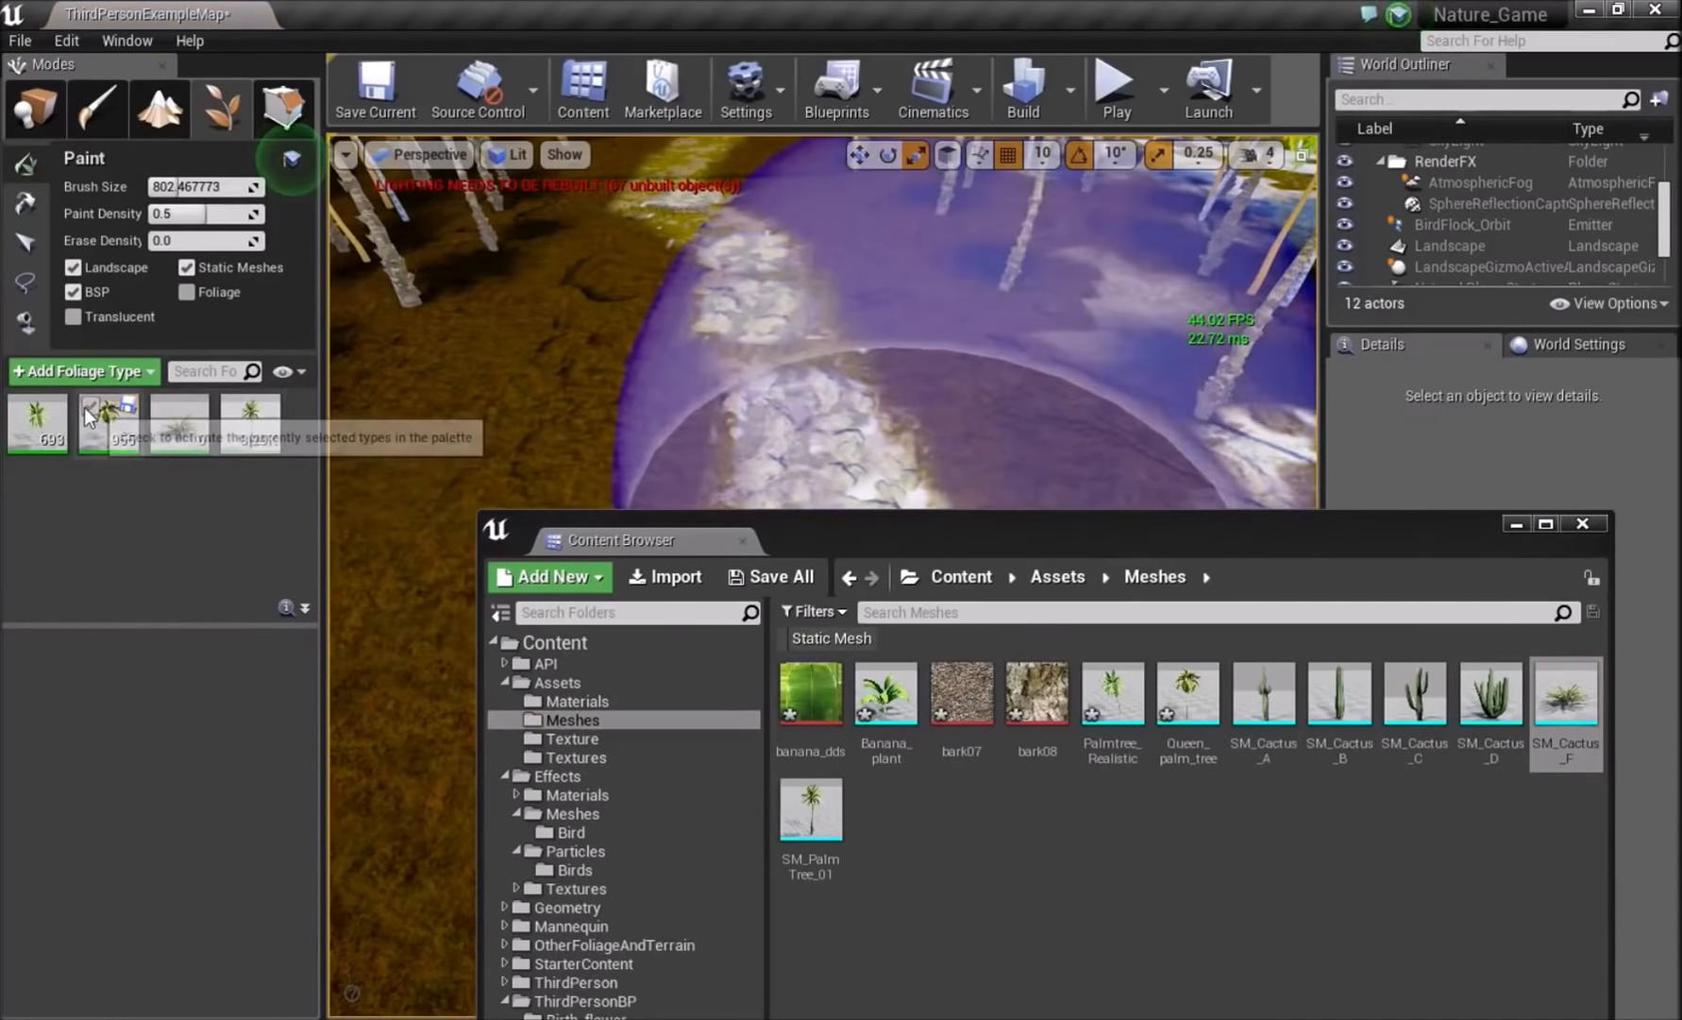
{"action": "left_click", "coordinate": [179, 425]}
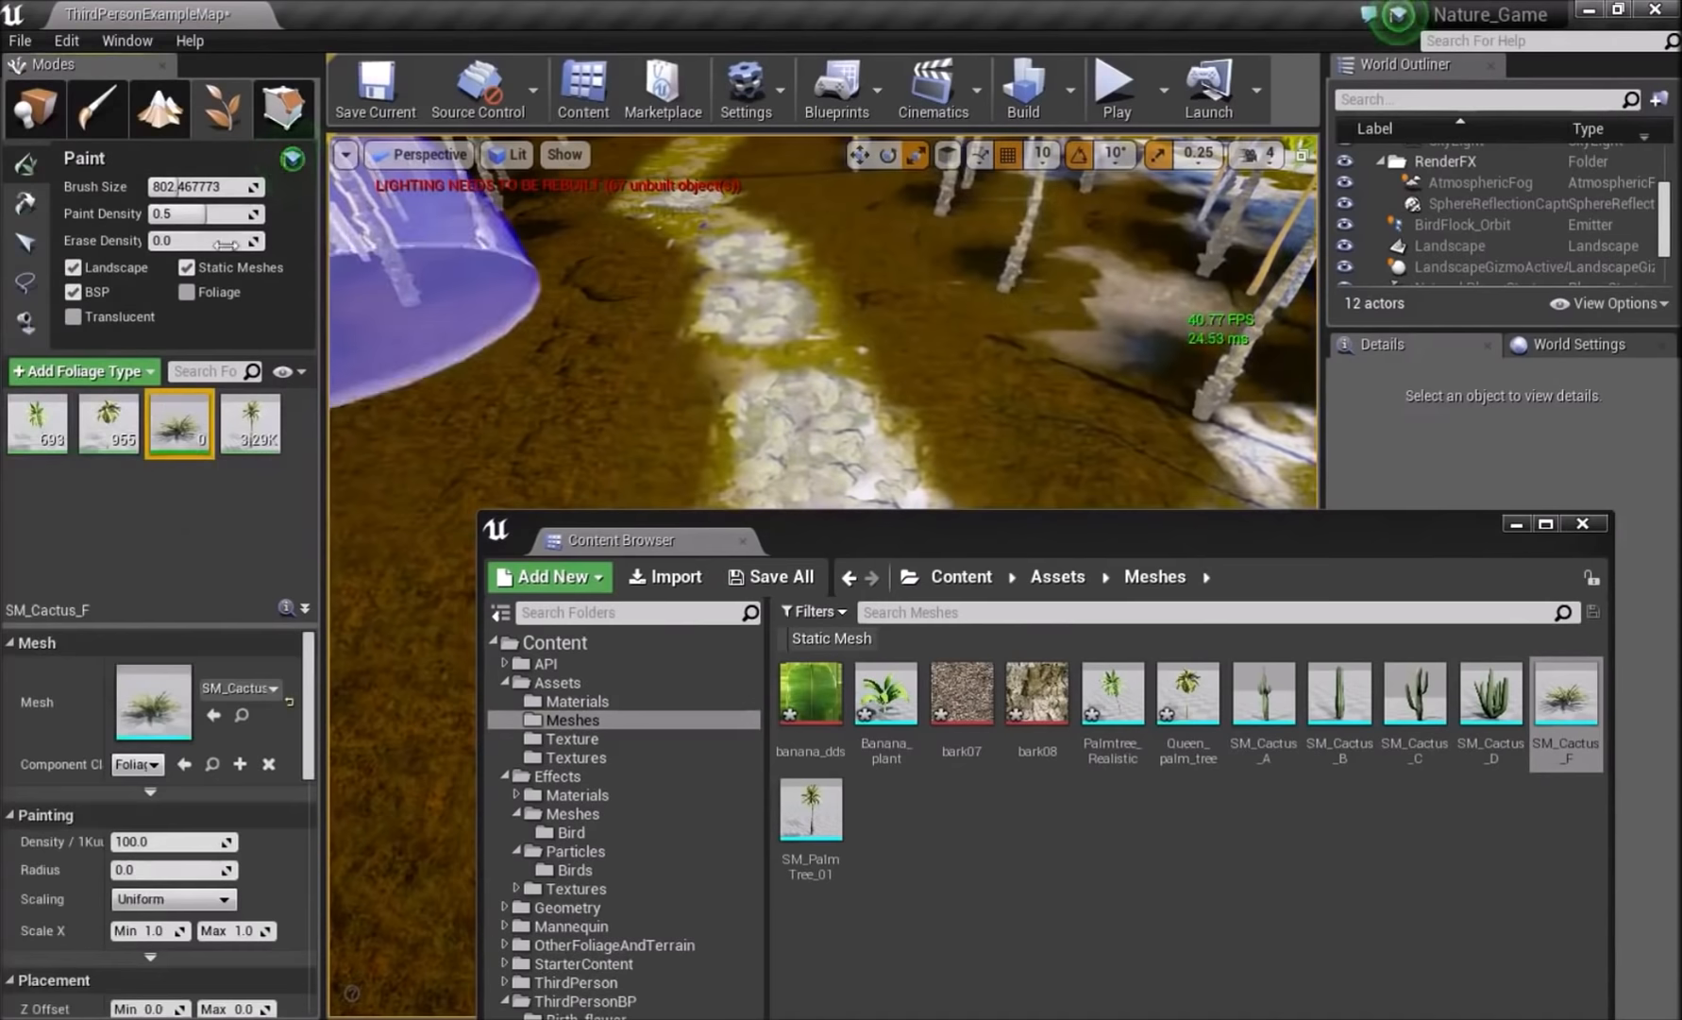
- Try painting SM_Cactus_F among the palms with a radius of 100, and undo the painted foliage
{"action": "left_click", "coordinate": [163, 869]}
{"action": "type", "text": "100"}
{"action": "key", "text": "Return"}
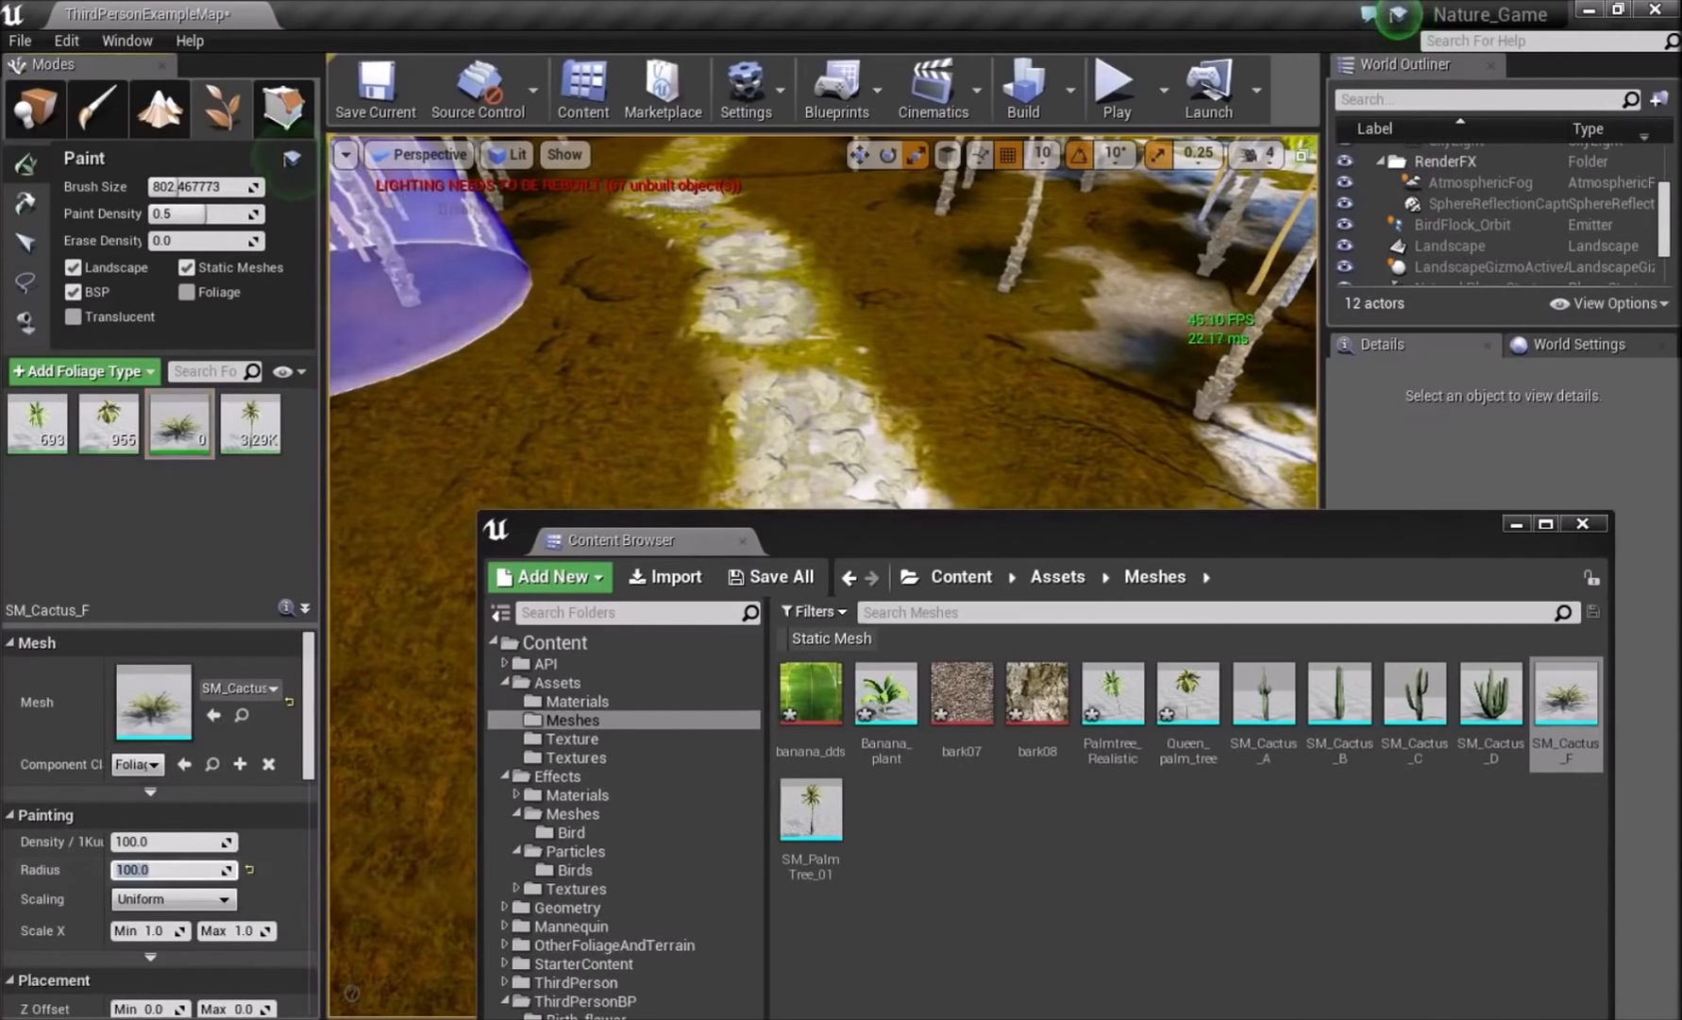
{"action": "right_click_drag", "start_coordinate": [837, 391], "coordinate": [801, 334]}
{"action": "left_click_drag", "start_coordinate": [801, 340], "coordinate": [800, 278]}
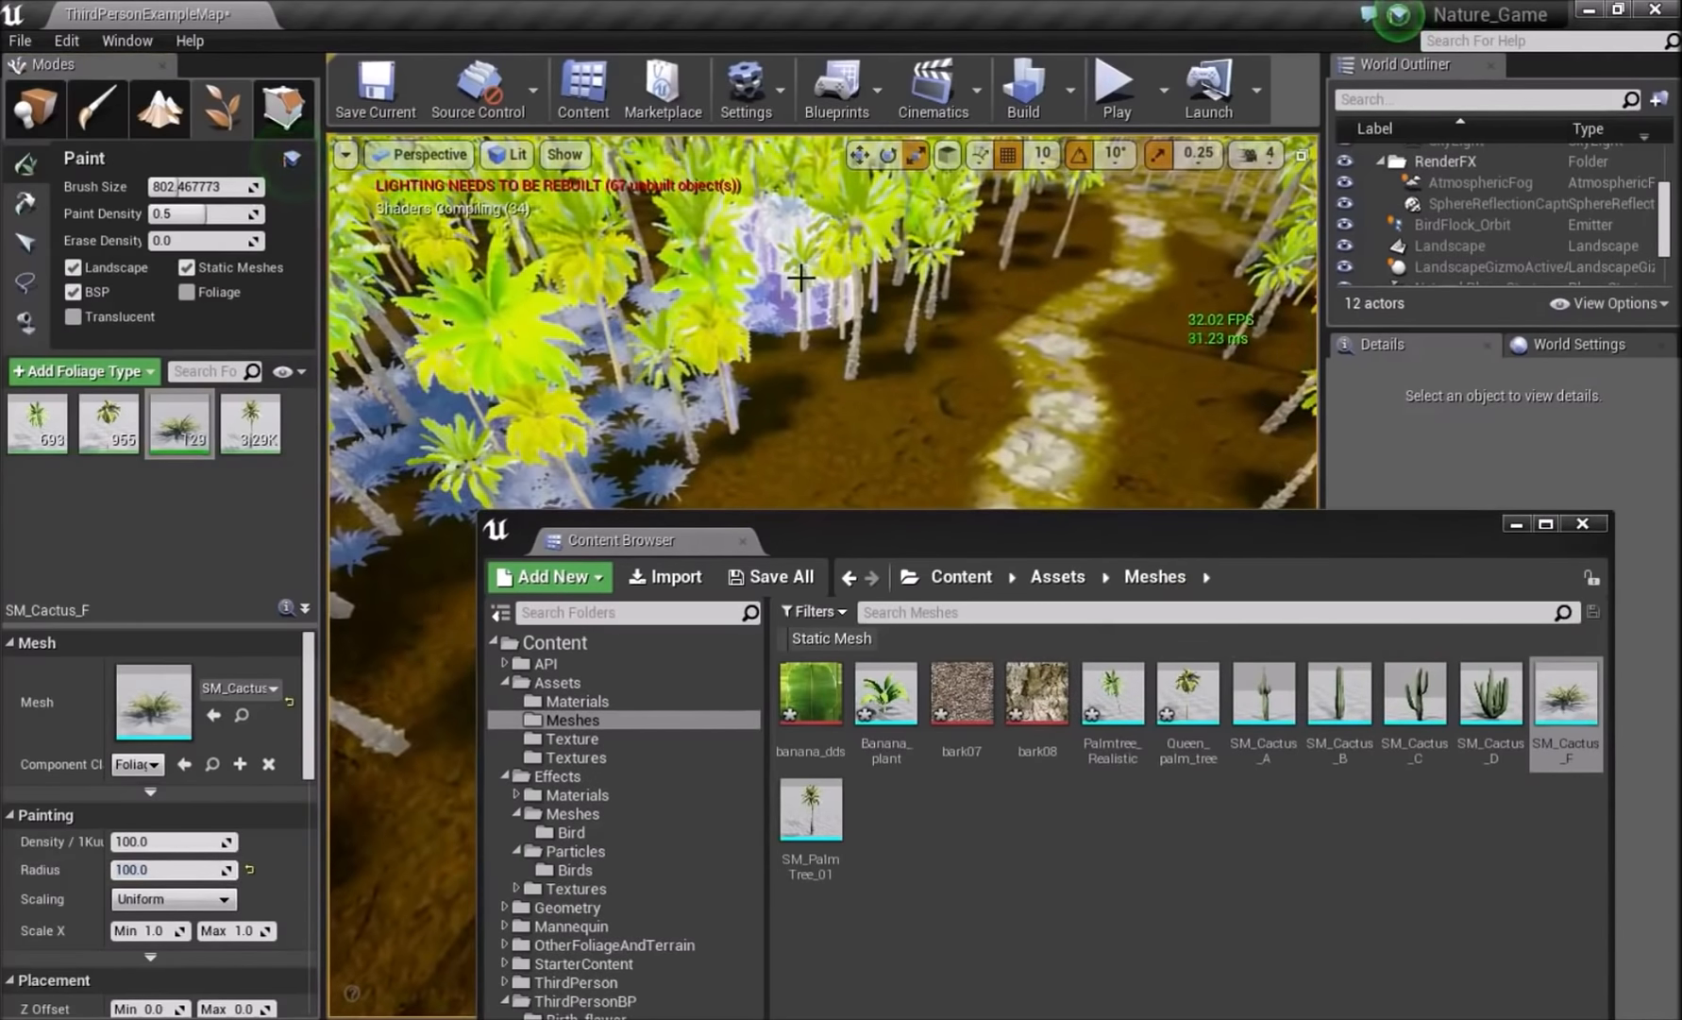
{"action": "key", "text": "ctrl+z"}
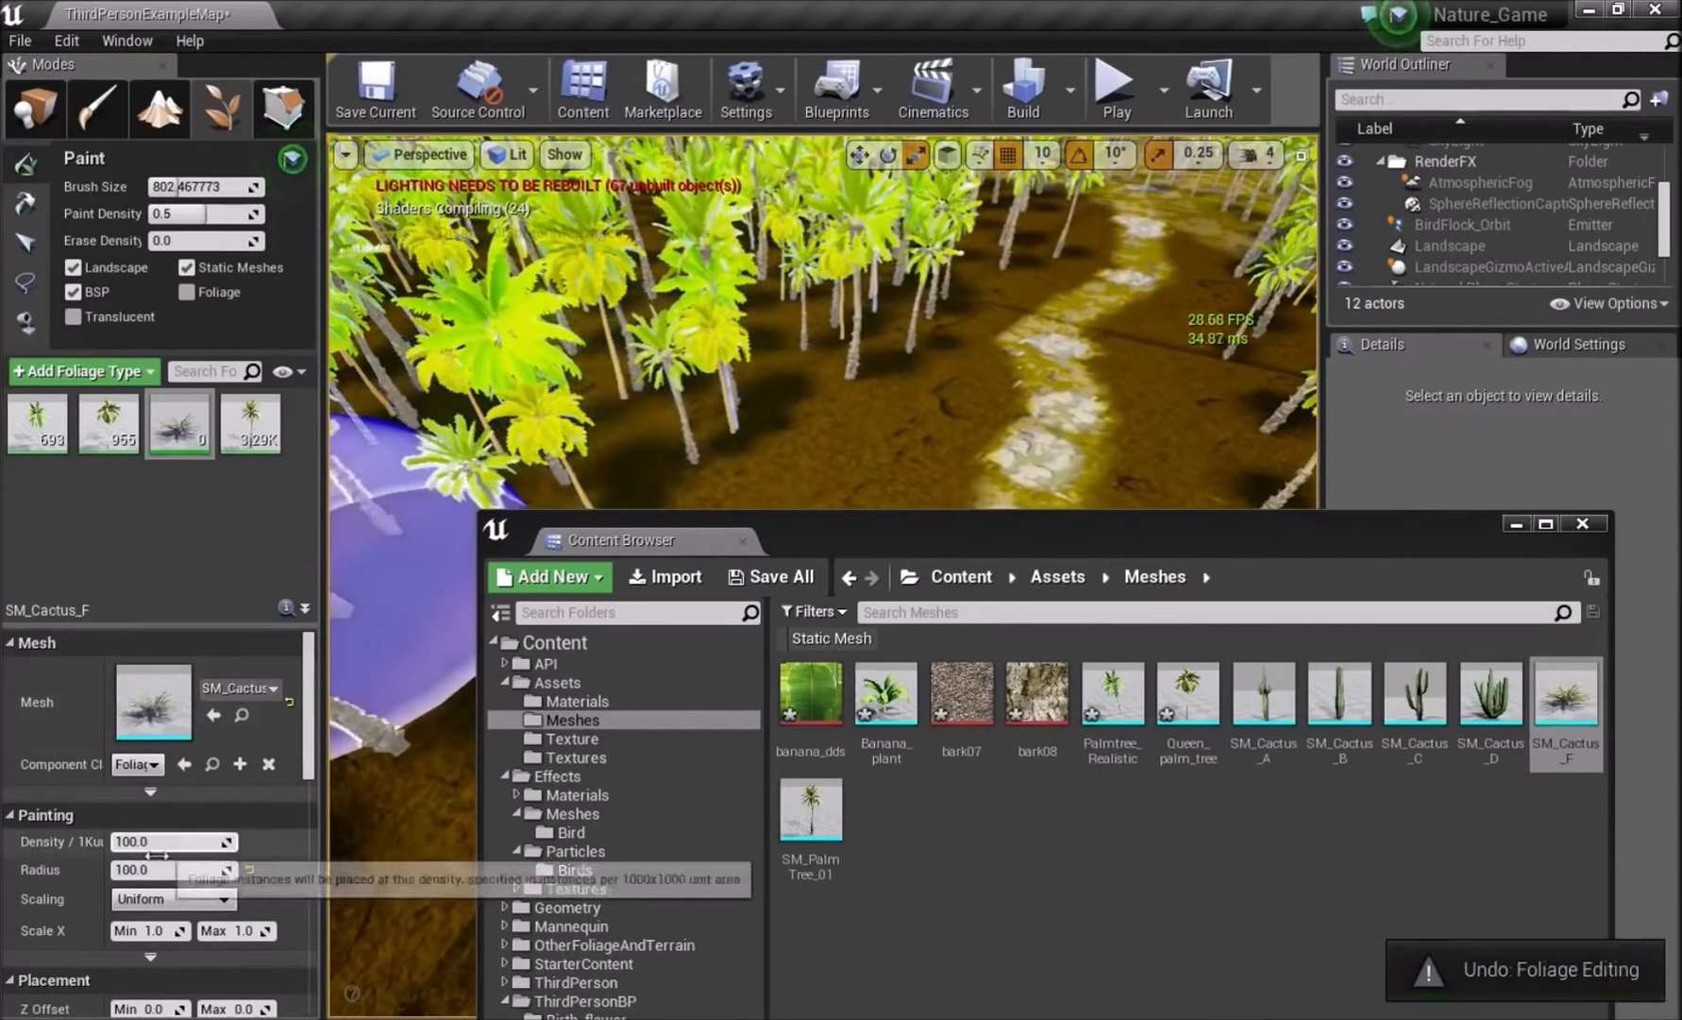
- Set the SM_Cactus_F painting radius to 300 and paint the plants across the forest floor among the palms
{"action": "type", "text": "300"}
{"action": "key", "text": "Return"}
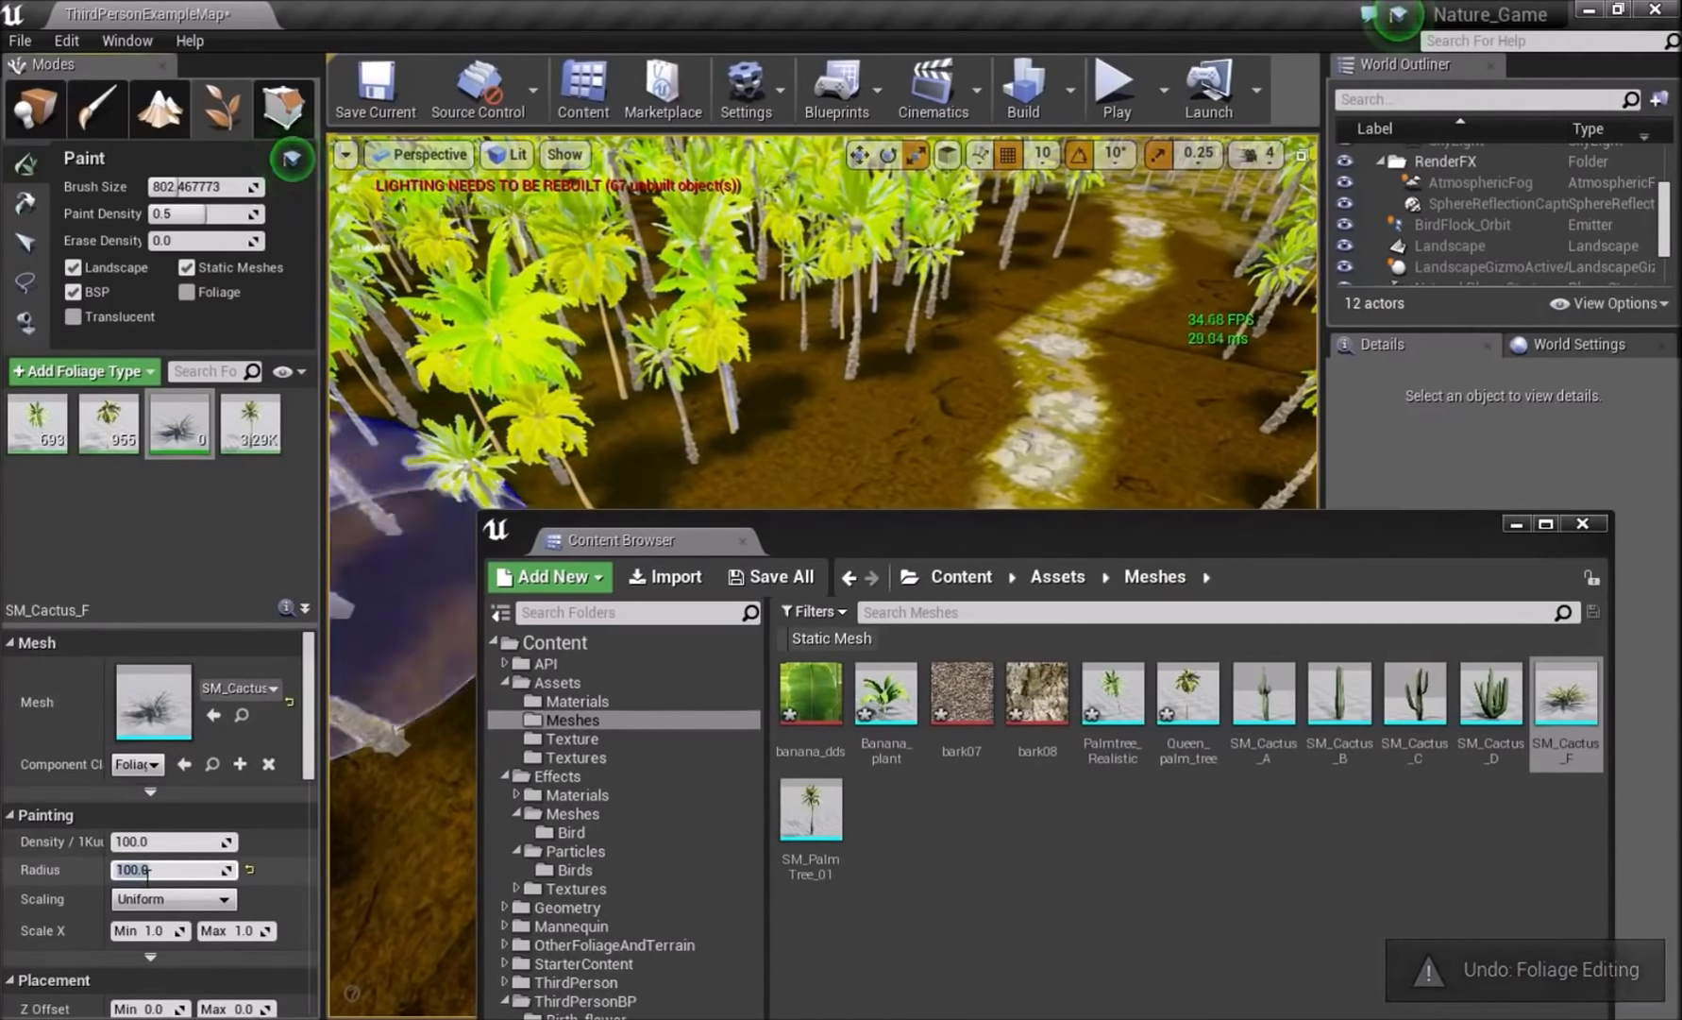
{"action": "mouse_move", "coordinate": [529, 421]}
{"action": "right_mouse_down"}
{"action": "mouse_move", "coordinate": [515, 417]}
{"action": "mouse_move", "coordinate": [1067, 336]}
{"action": "right_mouse_up"}
{"action": "left_click_drag", "start_coordinate": [1067, 335], "coordinate": [612, 186]}
{"action": "left_click_drag", "start_coordinate": [761, 257], "coordinate": [732, 338]}
{"action": "right_click_drag", "start_coordinate": [733, 338], "coordinate": [954, 189]}
{"action": "left_click_drag", "start_coordinate": [851, 366], "coordinate": [1261, 400]}
{"action": "right_click_drag", "start_coordinate": [1260, 400], "coordinate": [1108, 382]}
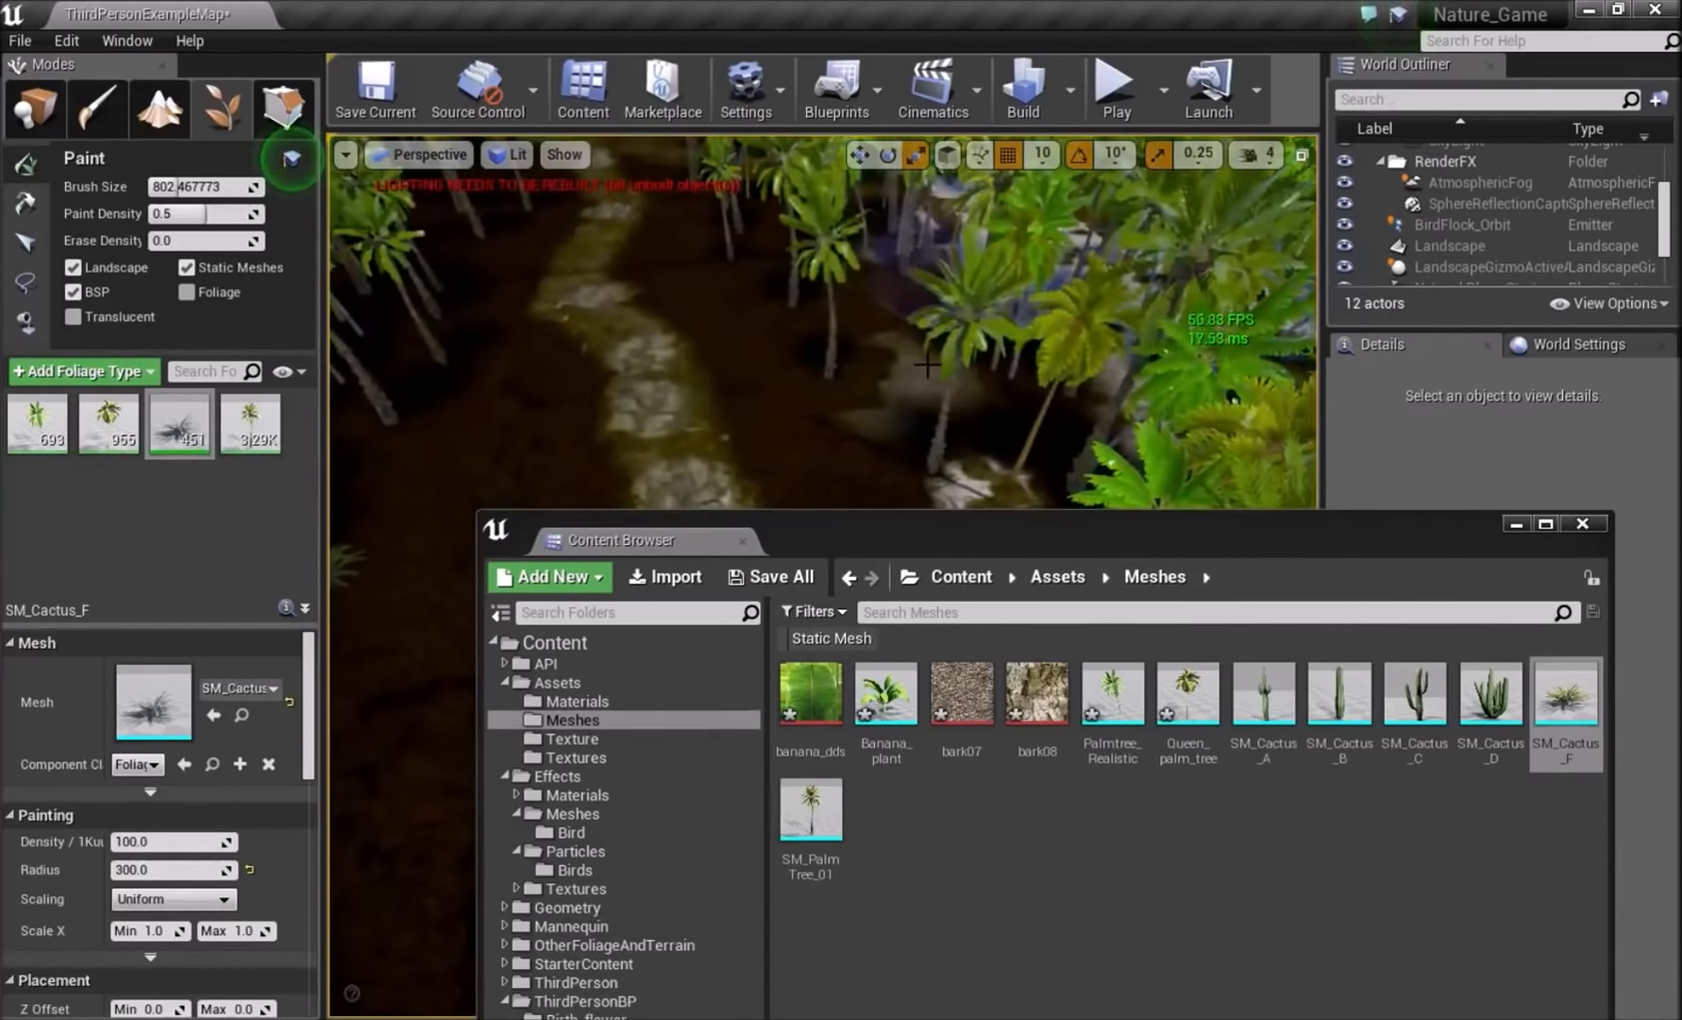
{"action": "right_click_drag", "start_coordinate": [927, 364], "coordinate": [1063, 289]}
{"action": "left_click_drag", "start_coordinate": [1063, 289], "coordinate": [991, 321]}
{"action": "right_click_drag", "start_coordinate": [991, 321], "coordinate": [1067, 331]}
{"action": "left_click_drag", "start_coordinate": [1067, 330], "coordinate": [961, 364]}
{"action": "right_click_drag", "start_coordinate": [961, 363], "coordinate": [1100, 497]}
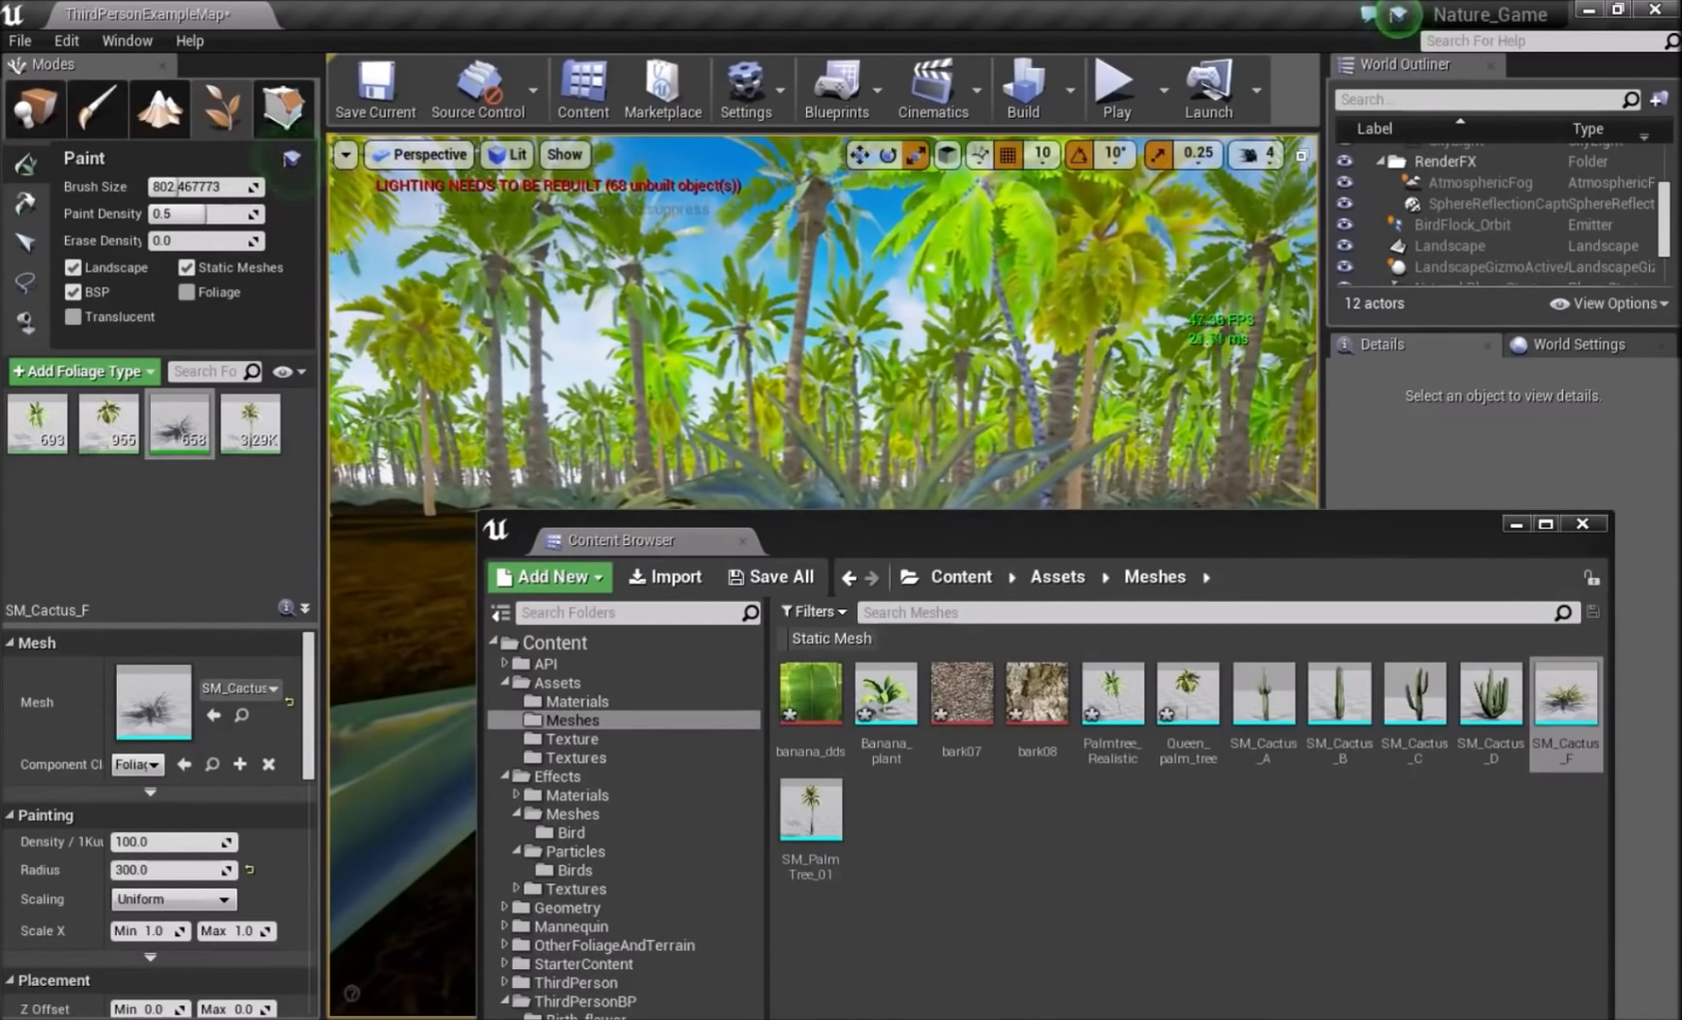
- Leave foliage painting, switch to the MainMenu project's editor and look along its palm forest path
{"action": "key", "text": "shift+1"}
{"action": "mouse_move", "coordinate": [1020, 540]}
{"action": "left_mouse_down"}
{"action": "mouse_move", "coordinate": [987, 746]}
{"action": "mouse_move", "coordinate": [973, 470]}
{"action": "mouse_move", "coordinate": [815, 289]}
{"action": "left_mouse_up"}
{"action": "double_click", "coordinate": [815, 289]}
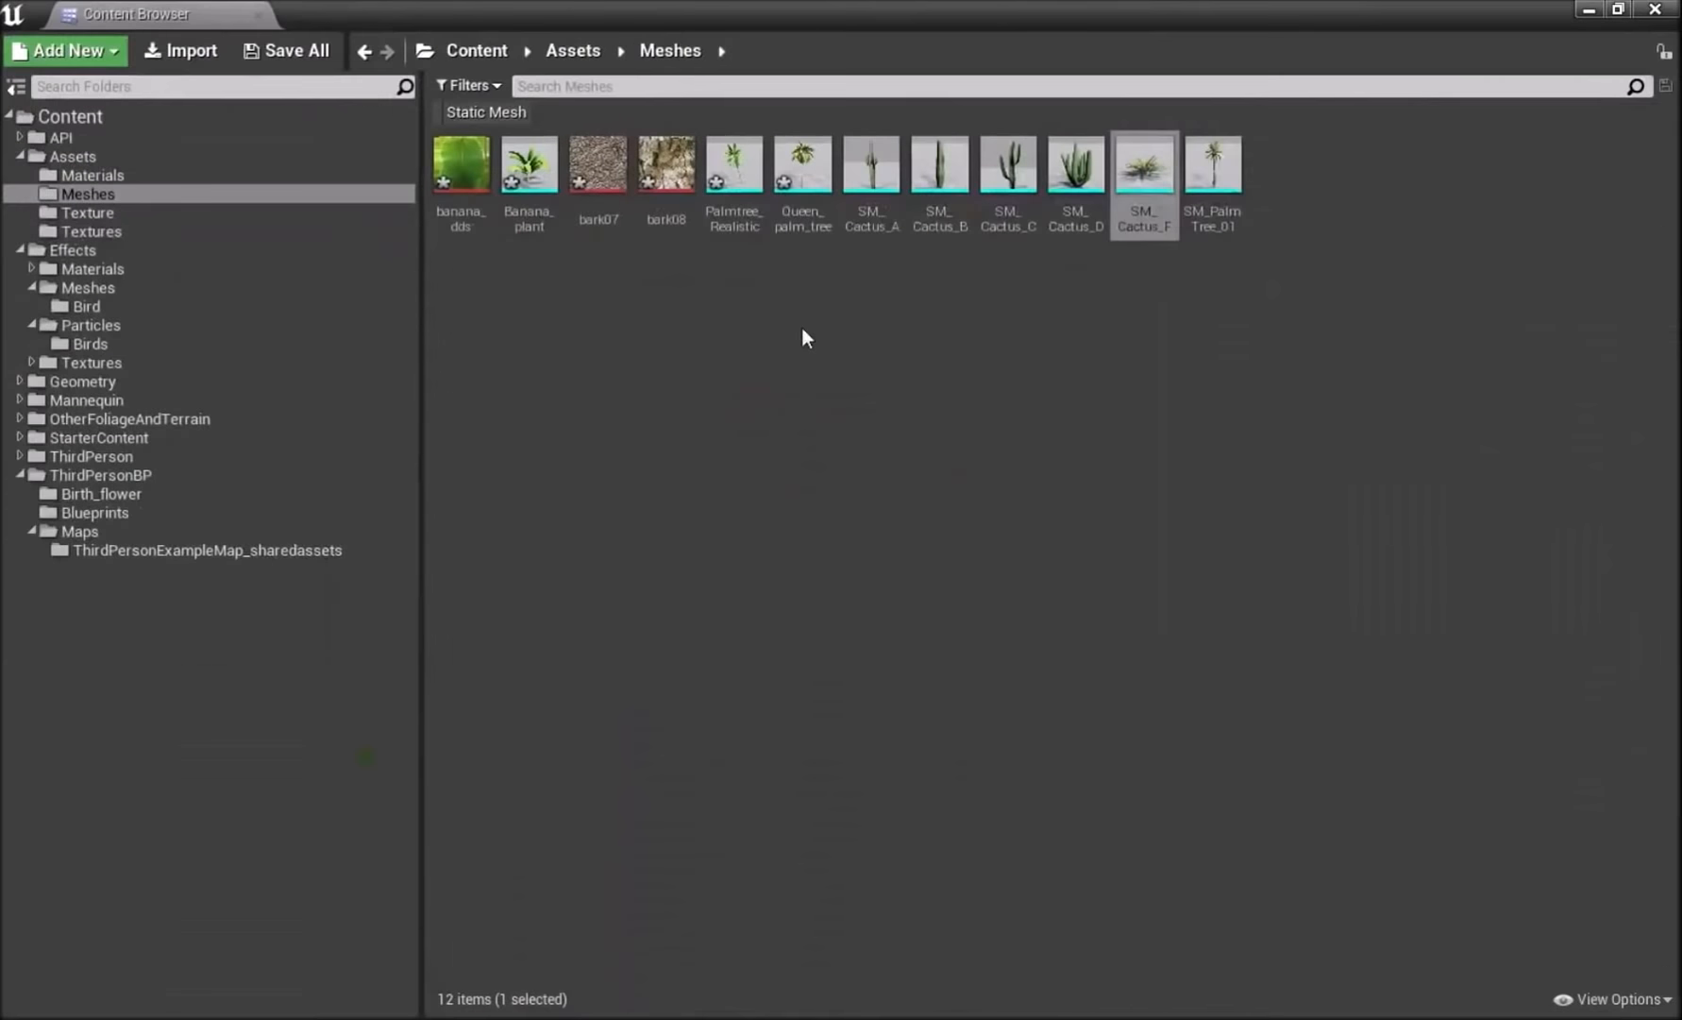
{"action": "double_click", "coordinate": [1334, 23]}
{"action": "mouse_move", "coordinate": [1133, 1018]}
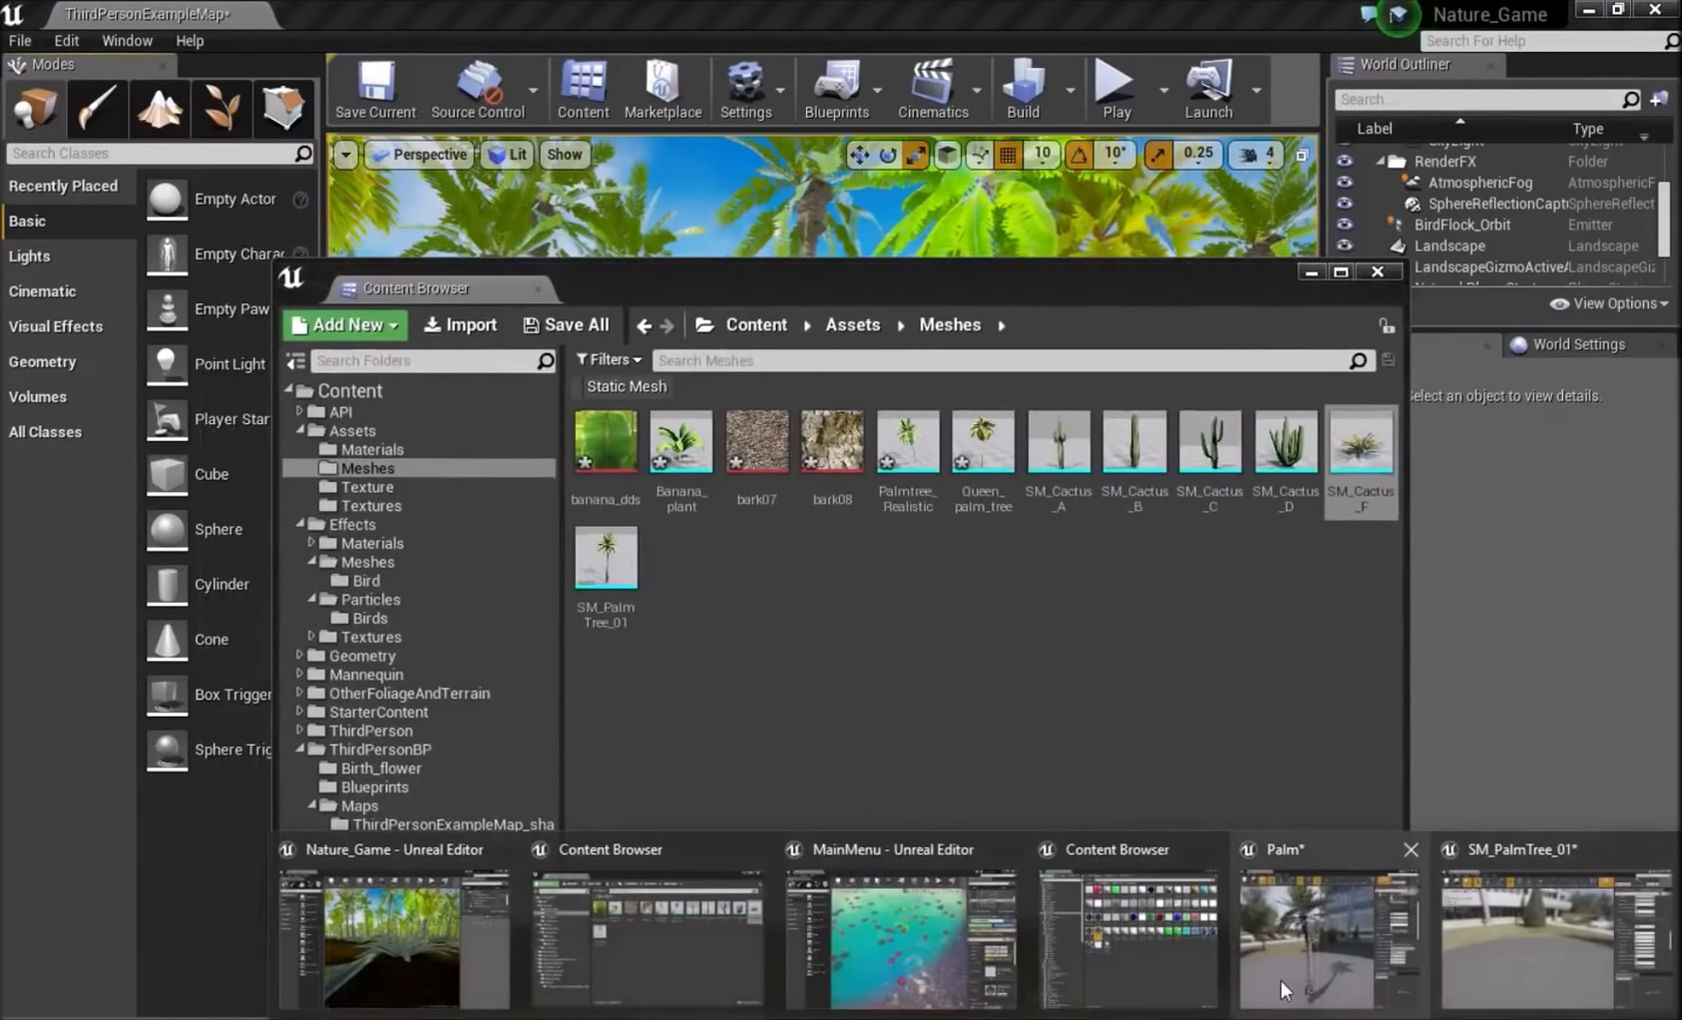
{"action": "left_click", "coordinate": [888, 952]}
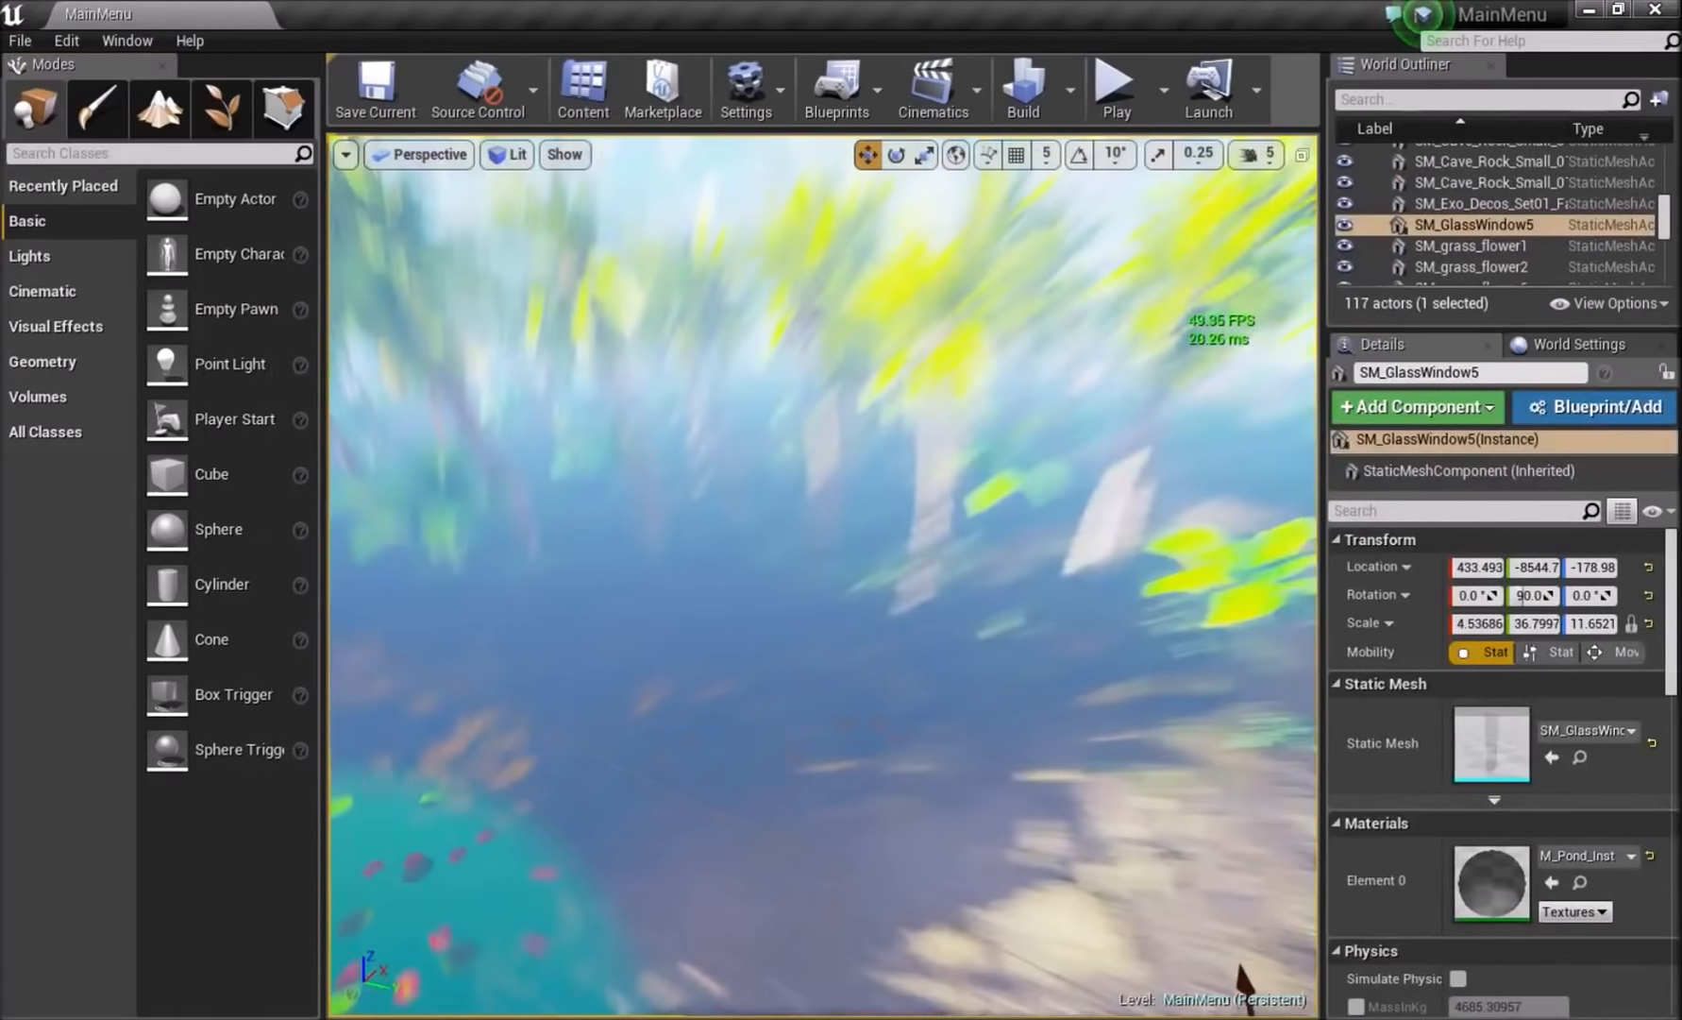
{"action": "right_click_drag", "start_coordinate": [822, 576], "coordinate": [947, 534]}
{"action": "right_click_drag", "start_coordinate": [602, 348], "coordinate": [604, 373]}
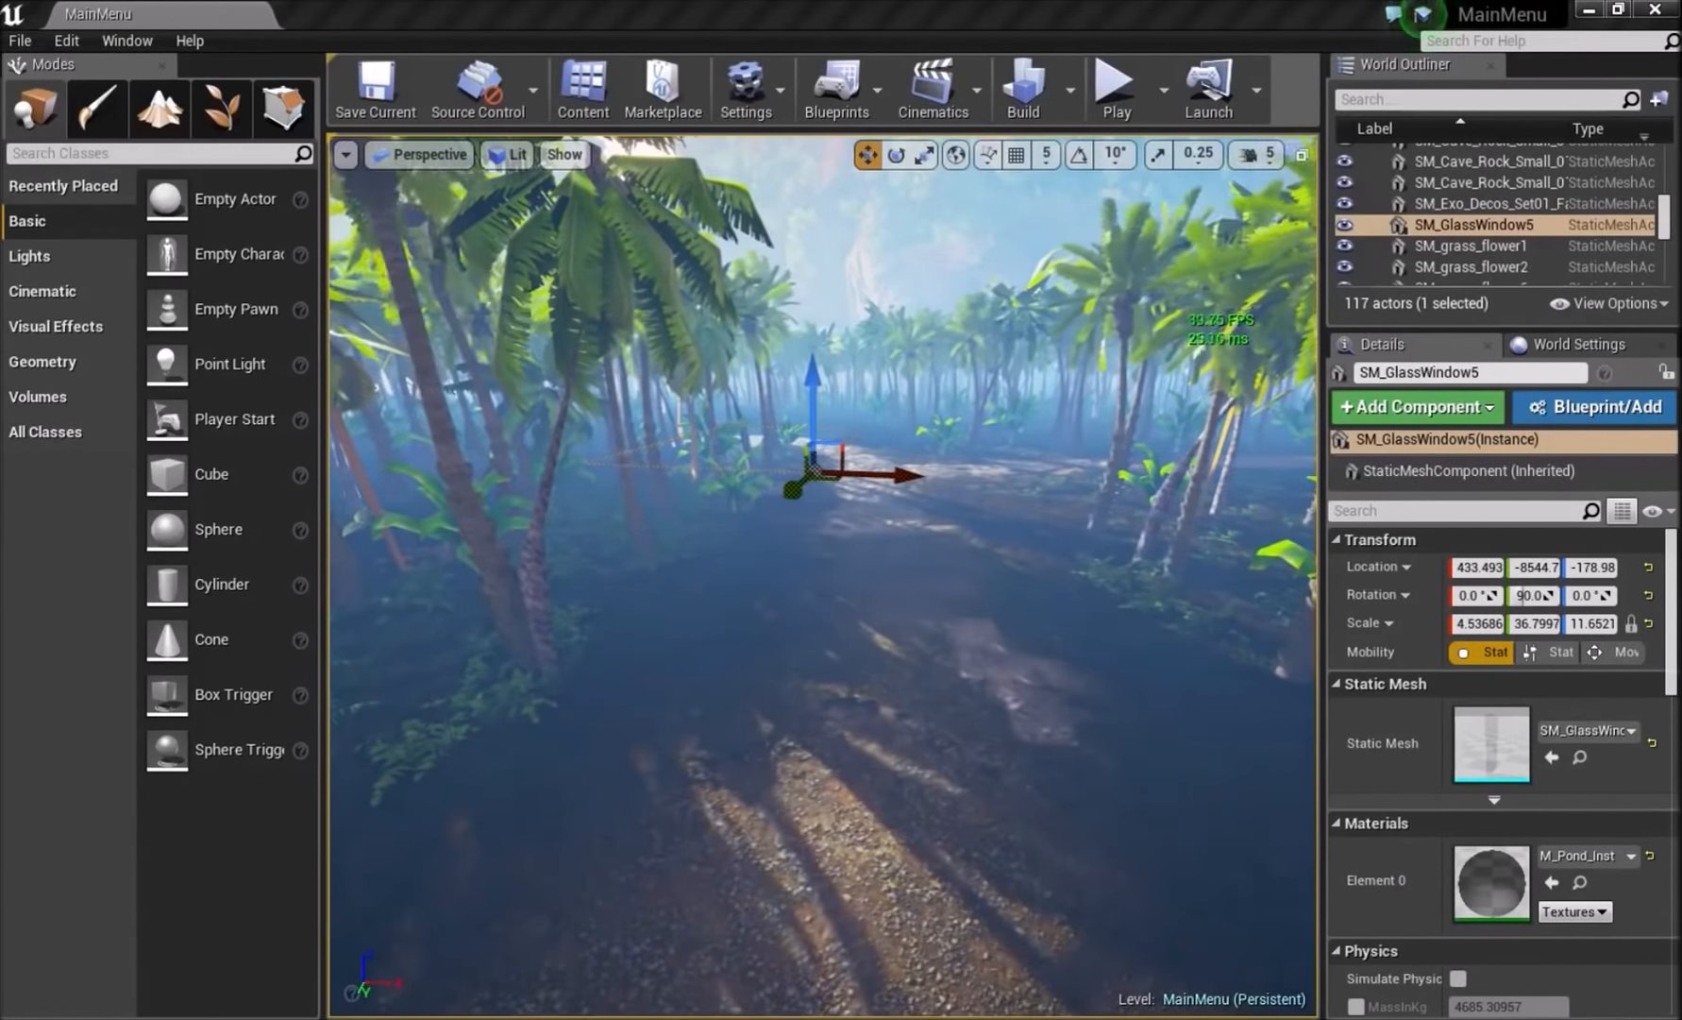
- Bring up MainMenu's Content Browser at full size and search its static meshes for "grass"
{"action": "left_click_drag", "start_coordinate": [0, 156], "coordinate": [863, 282]}
{"action": "double_click", "coordinate": [864, 282]}
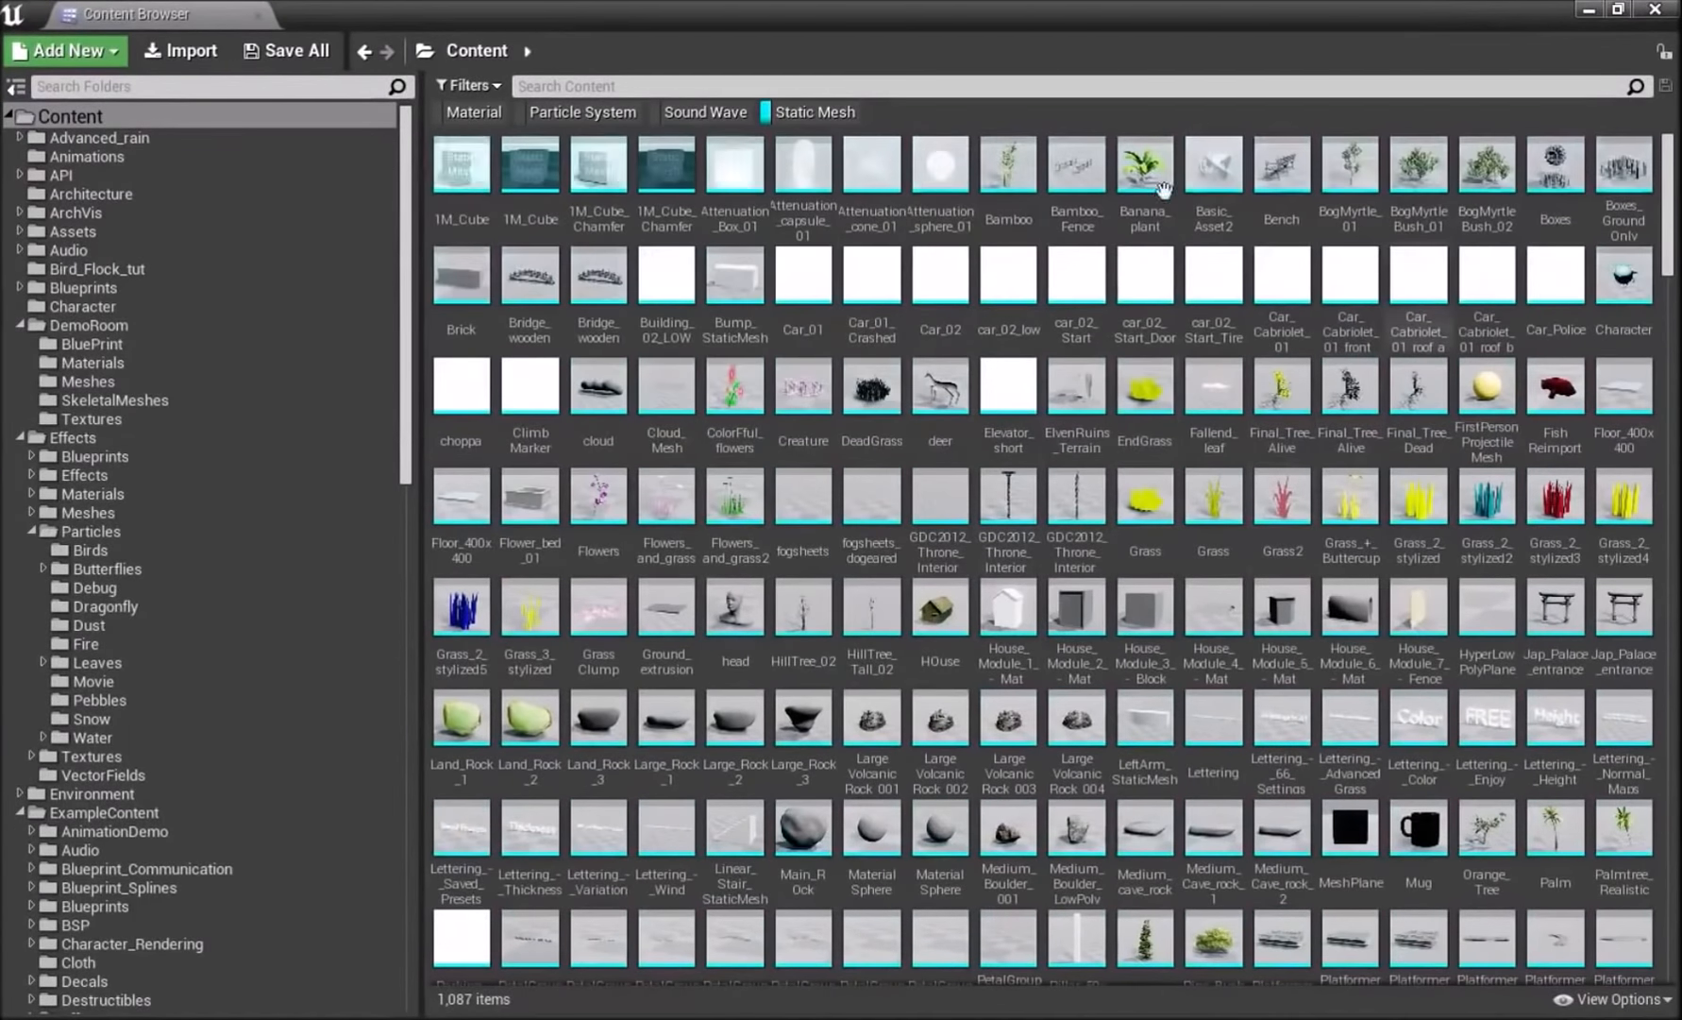
{"action": "scroll", "coordinate": [1156, 288], "scroll_direction": "down", "scroll_amount": 7}
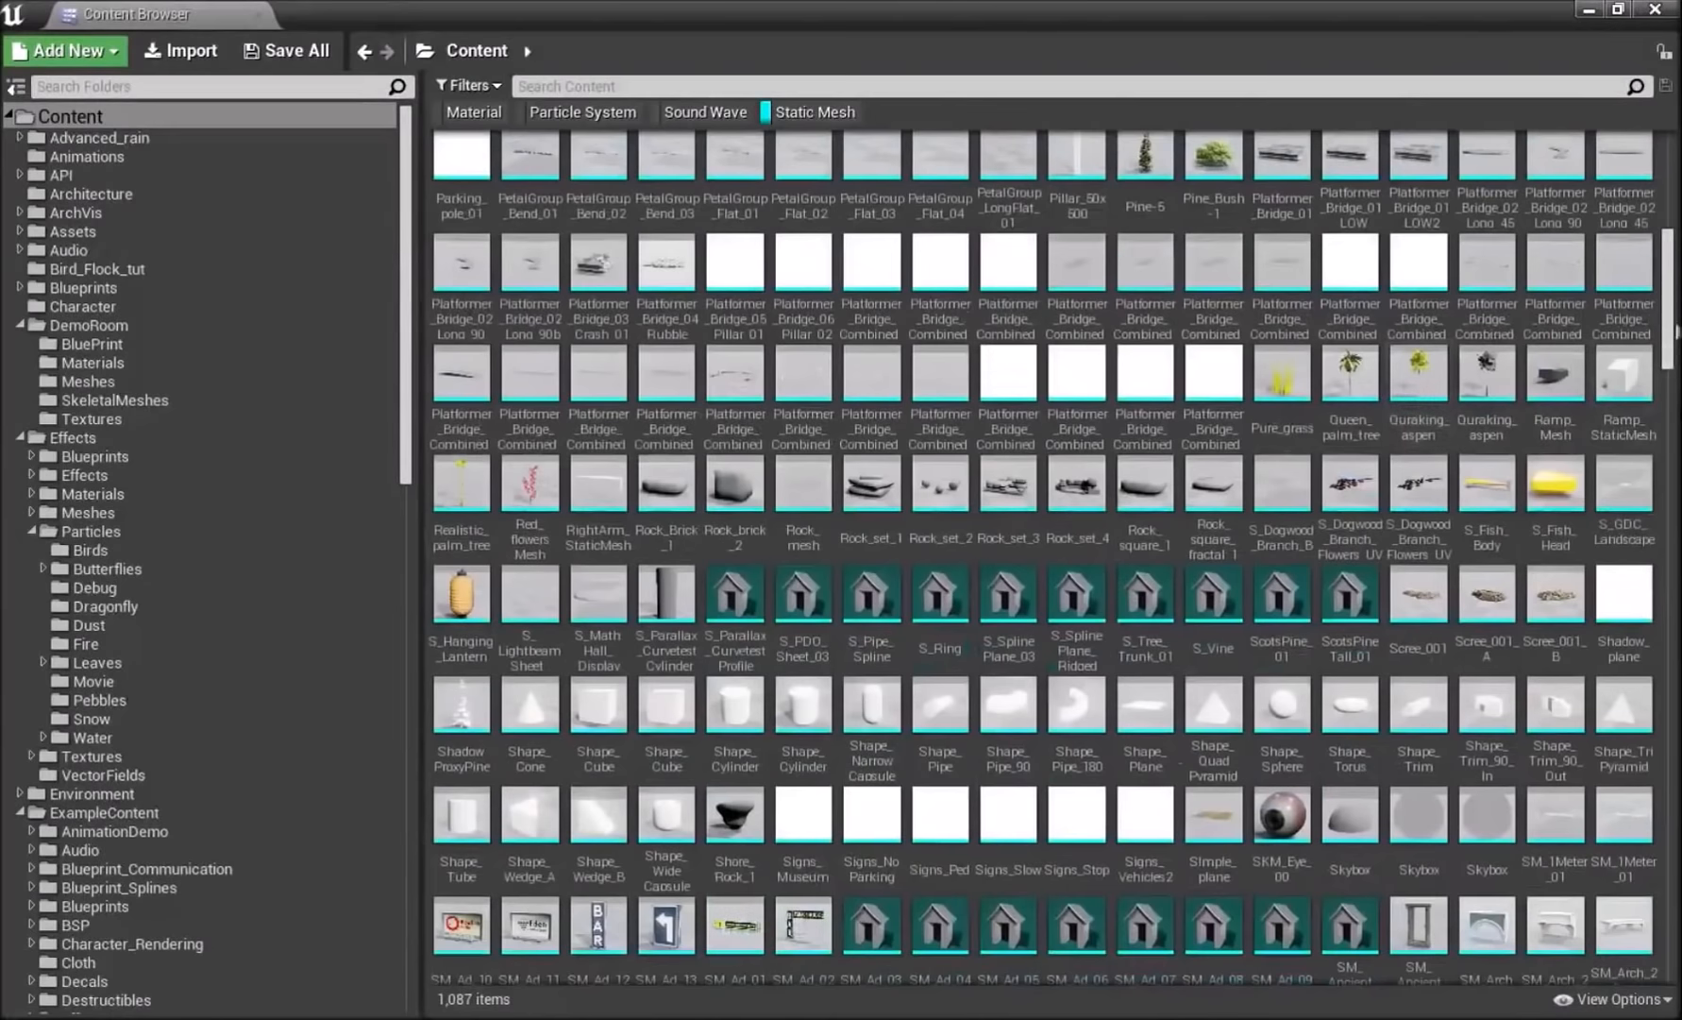
{"action": "left_click_drag", "start_coordinate": [1666, 307], "coordinate": [1667, 790]}
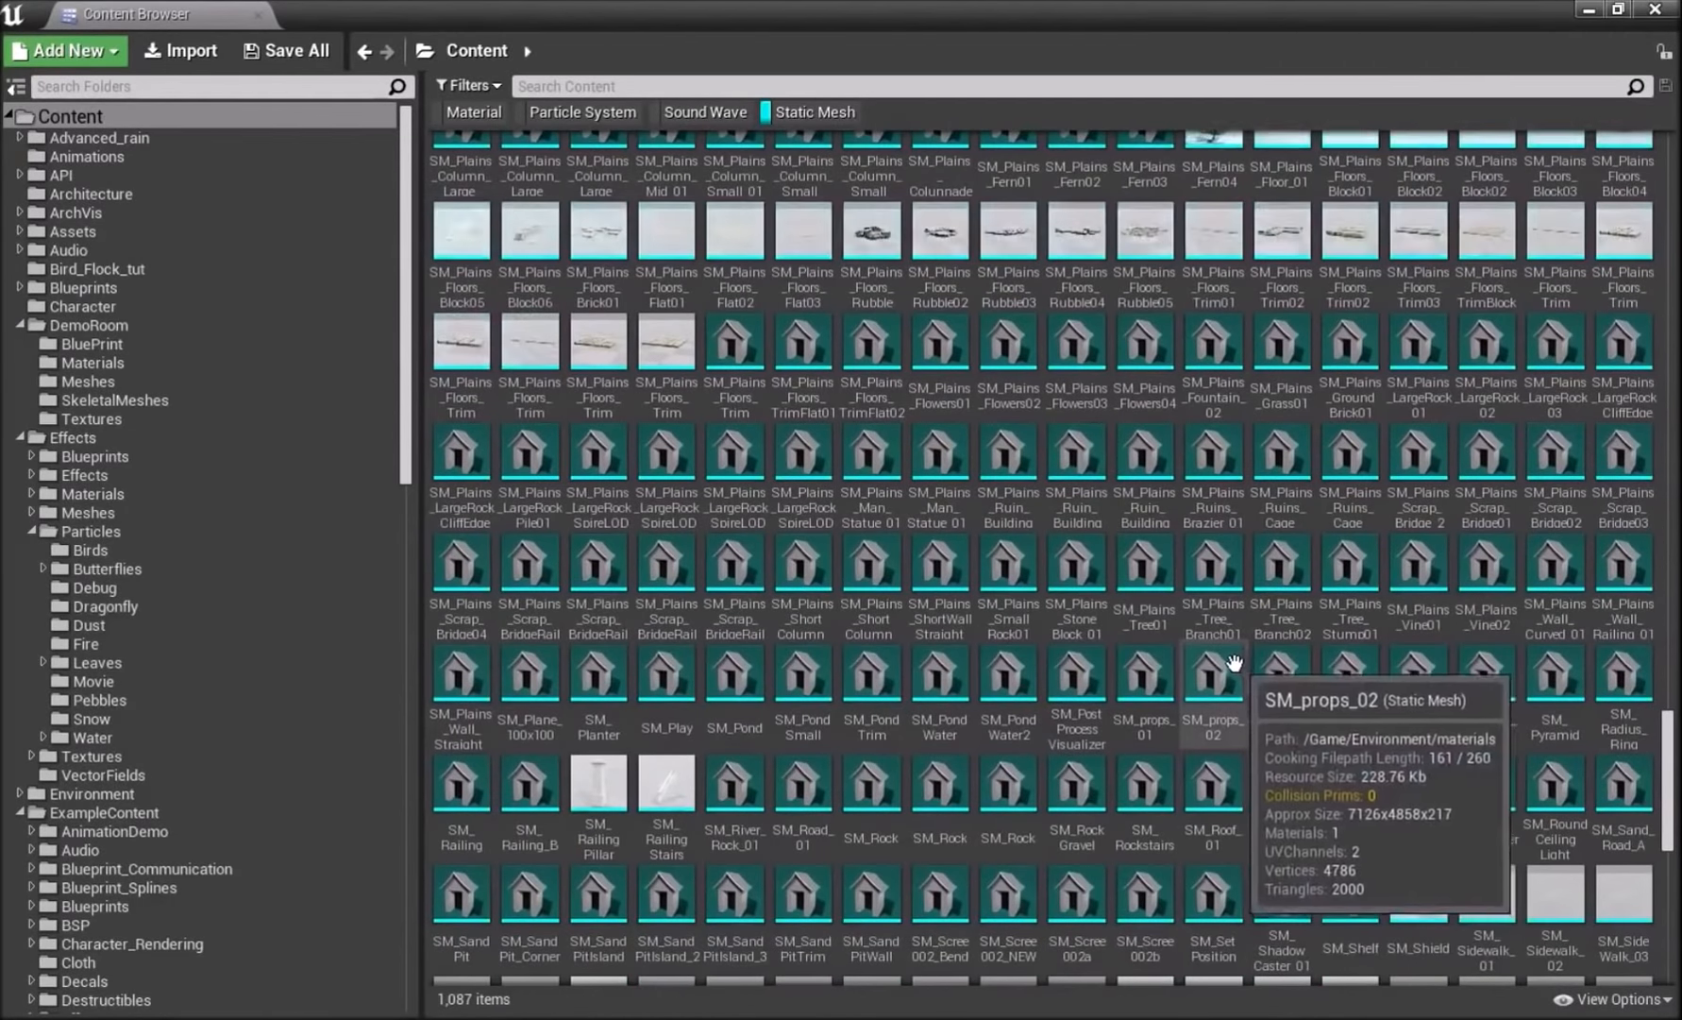
{"action": "scroll", "coordinate": [1210, 642], "scroll_direction": "up", "scroll_amount": 3}
{"action": "scroll", "coordinate": [1210, 635], "scroll_direction": "up", "scroll_amount": 8}
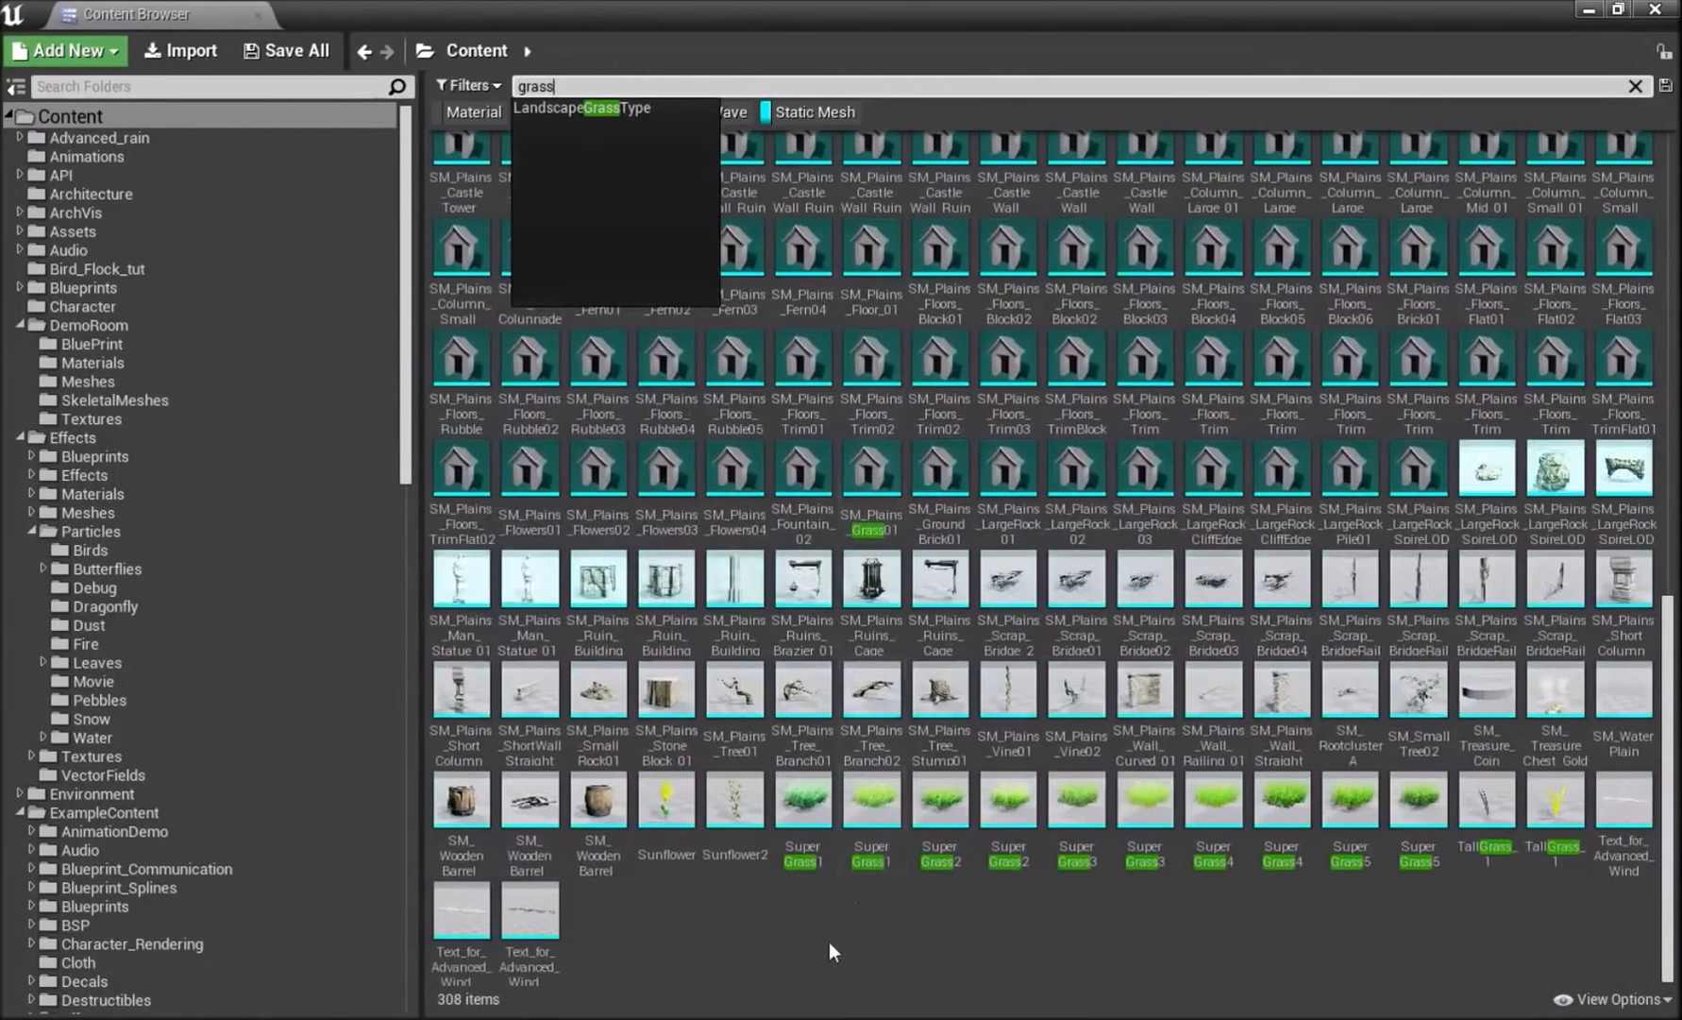
{"action": "scroll", "coordinate": [898, 785], "scroll_direction": "up", "scroll_amount": 10}
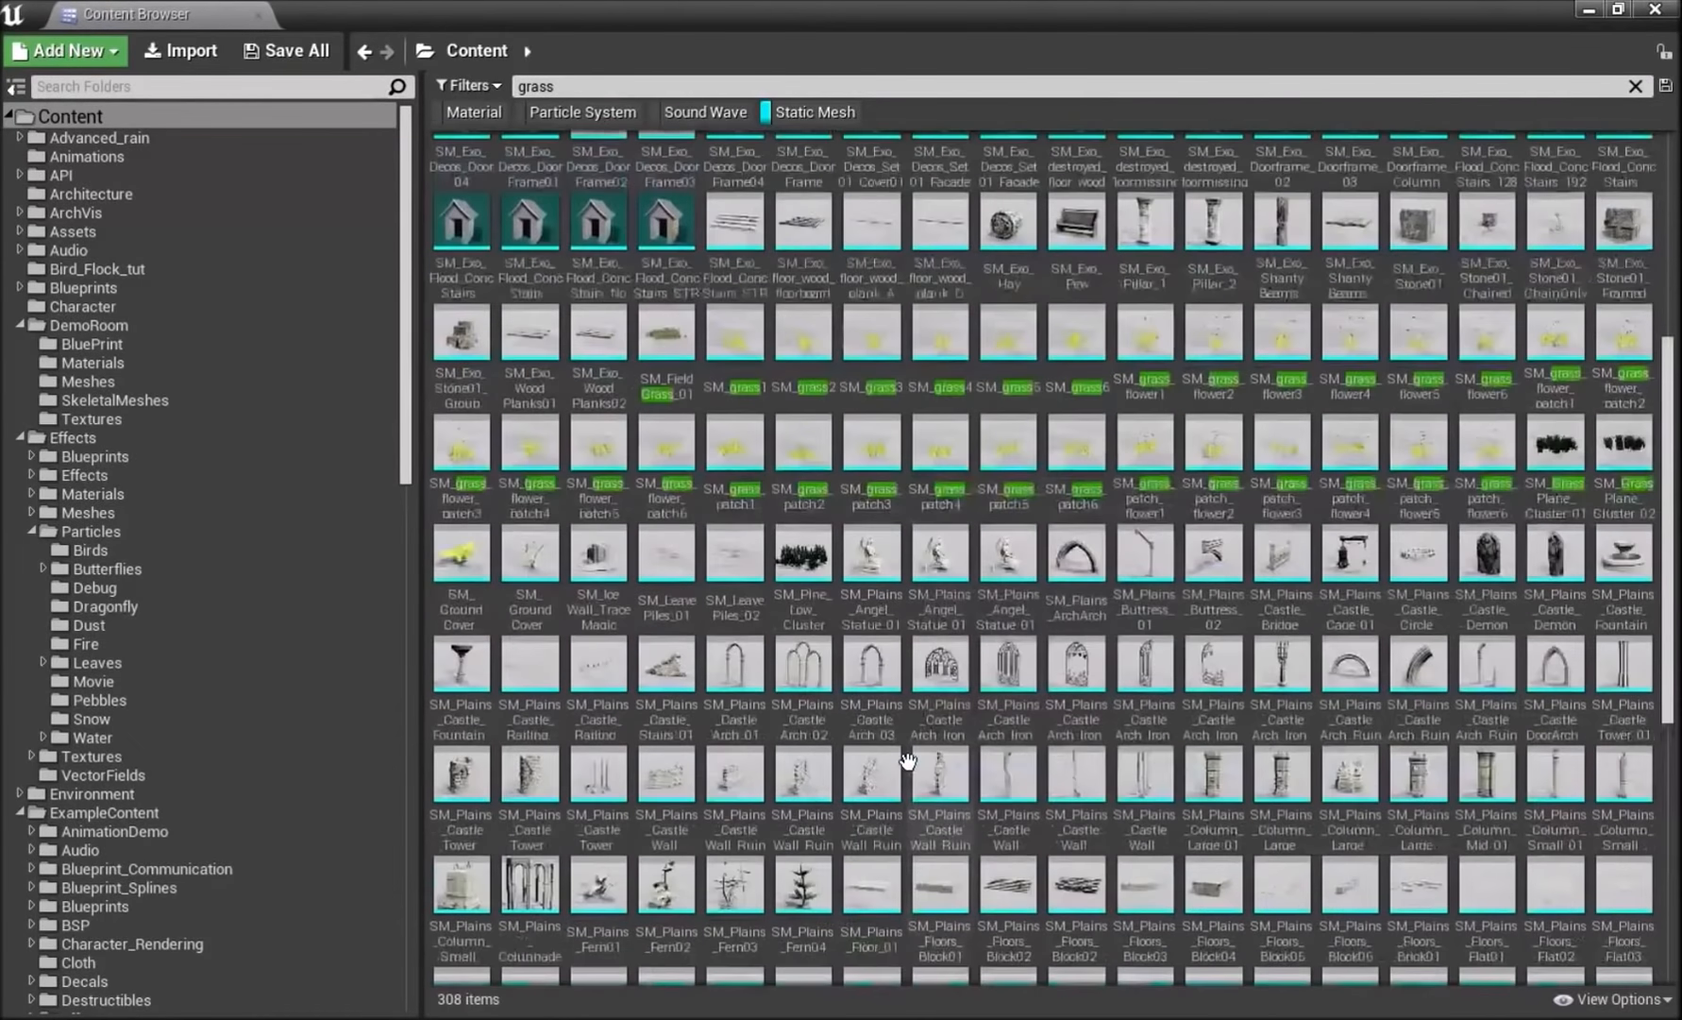
{"action": "scroll", "coordinate": [906, 761], "scroll_direction": "up", "scroll_amount": 2}
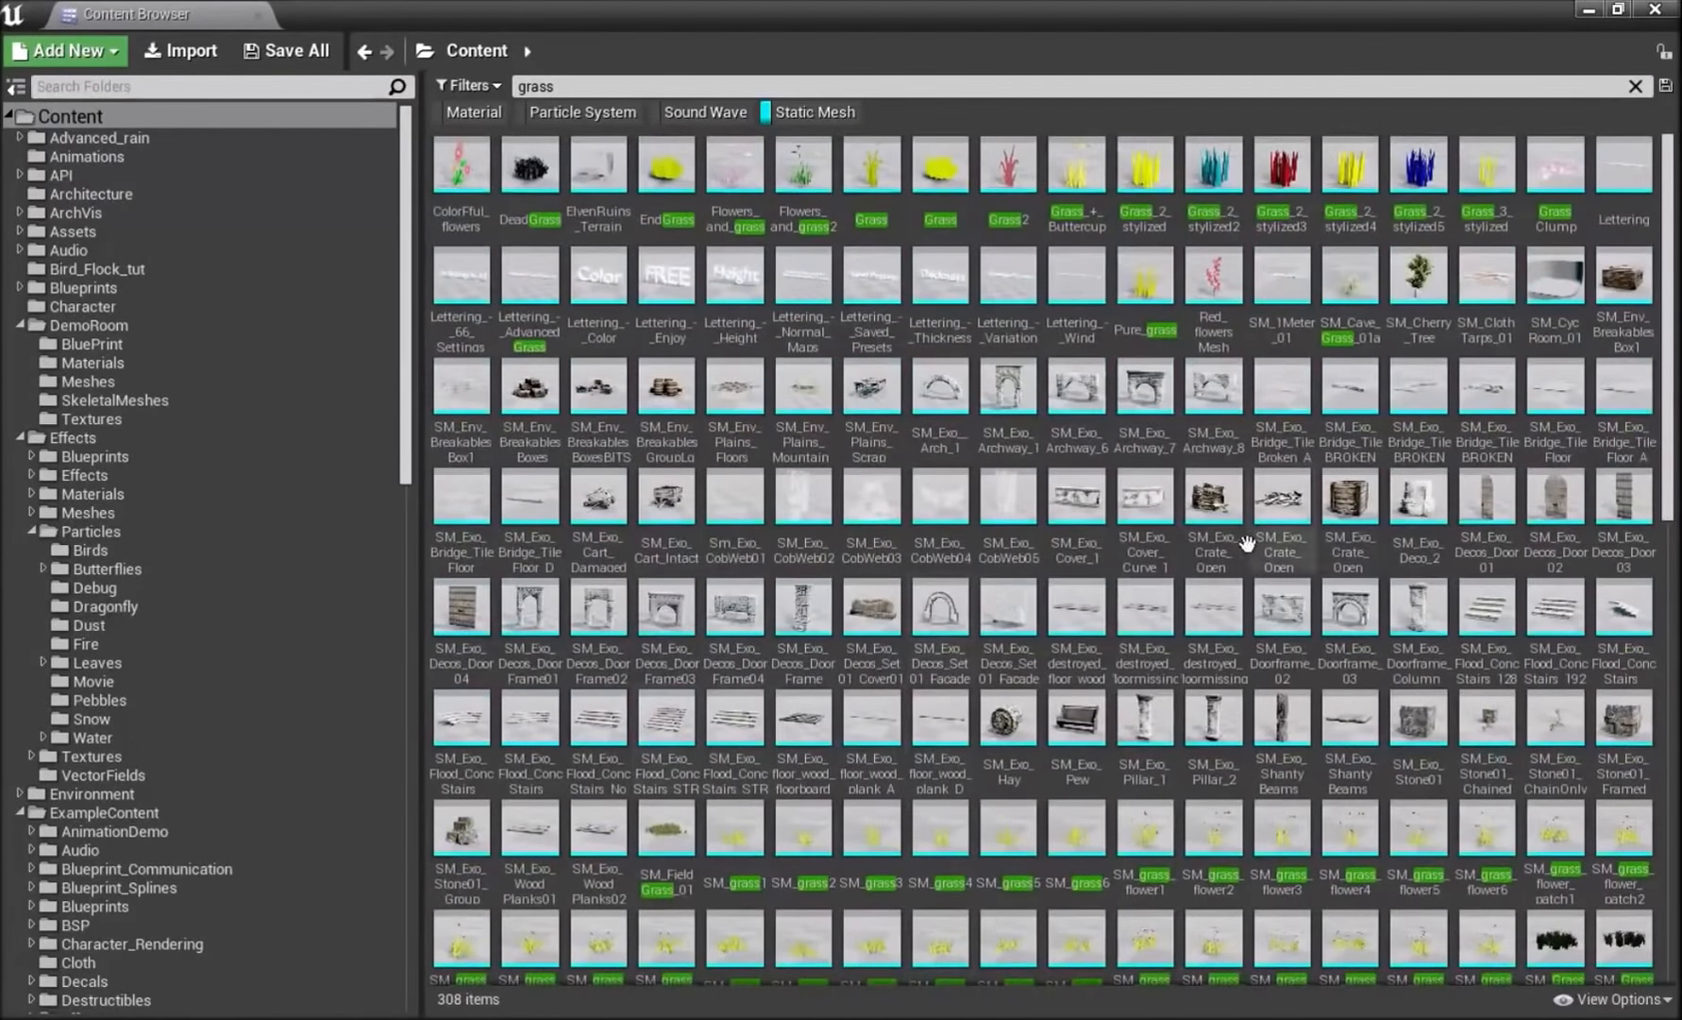
- Look through the grass meshes and open SM_grass_flower2 for inspection
{"action": "scroll", "coordinate": [906, 669], "scroll_direction": "down", "scroll_amount": 2}
{"action": "left_click", "coordinate": [687, 644]}
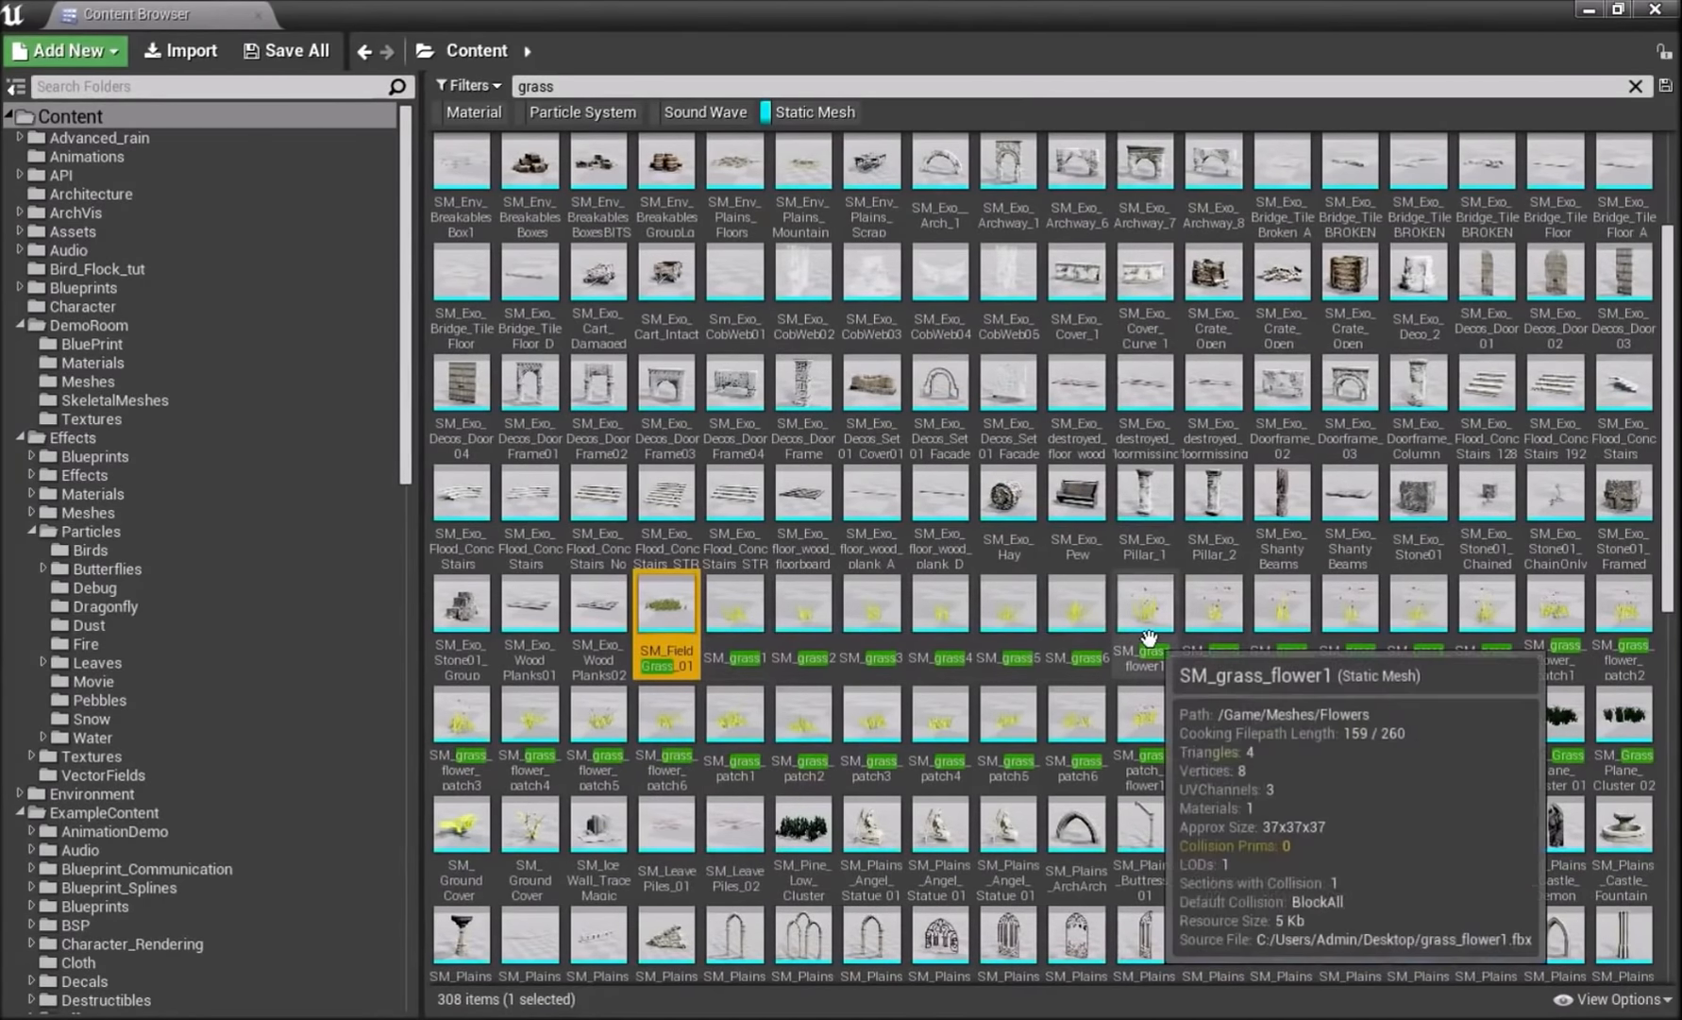
{"action": "double_click", "coordinate": [1203, 618]}
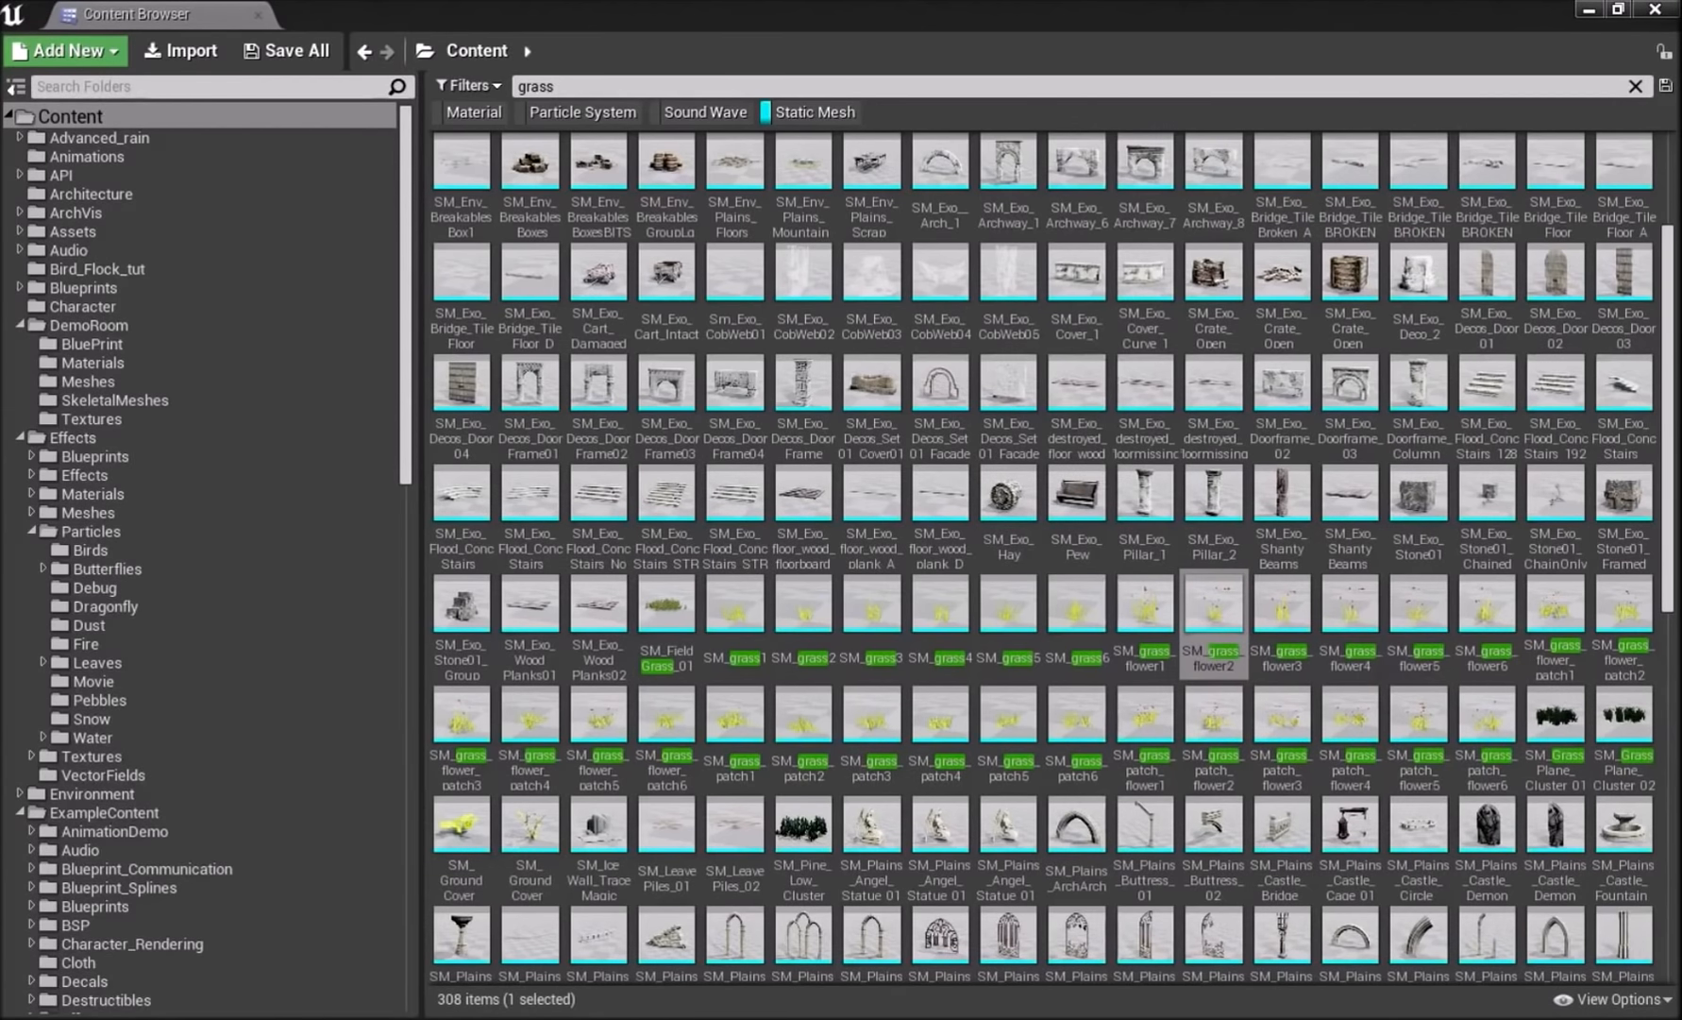
- Migrate SM_FieldGrass_01 with its dependent assets into the Content folder of Nature_Game 4.14
{"action": "left_click", "coordinate": [689, 655]}
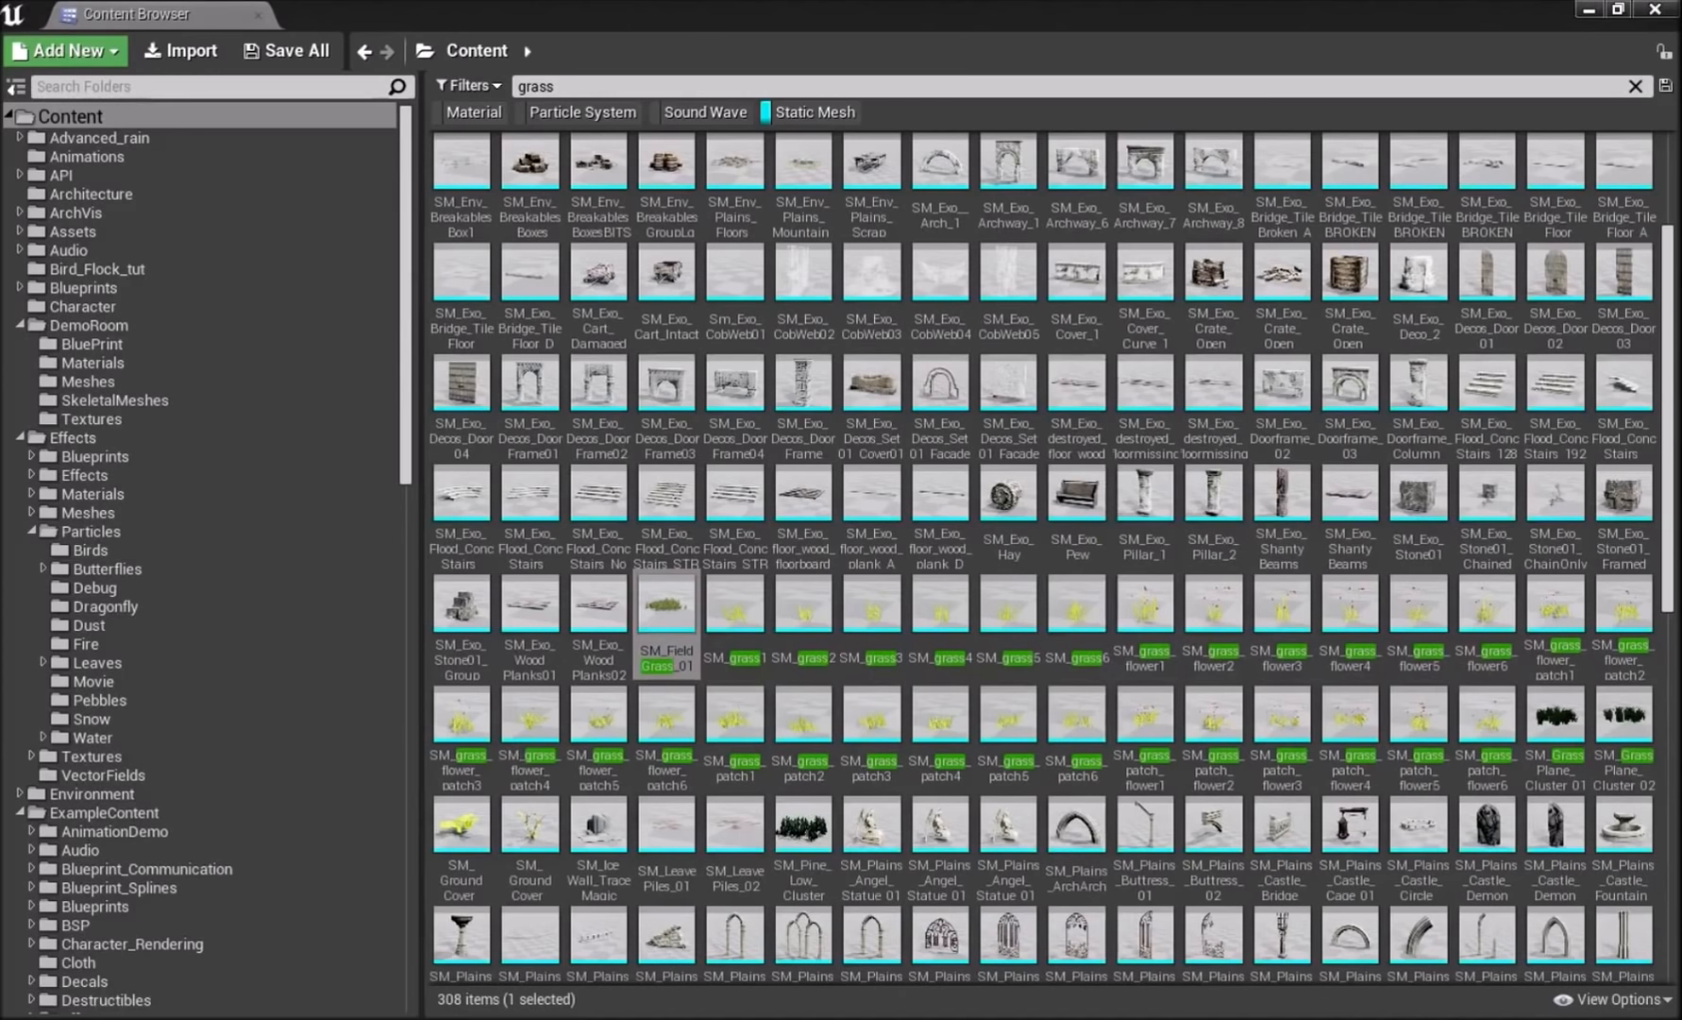
{"action": "right_click", "coordinate": [674, 605]}
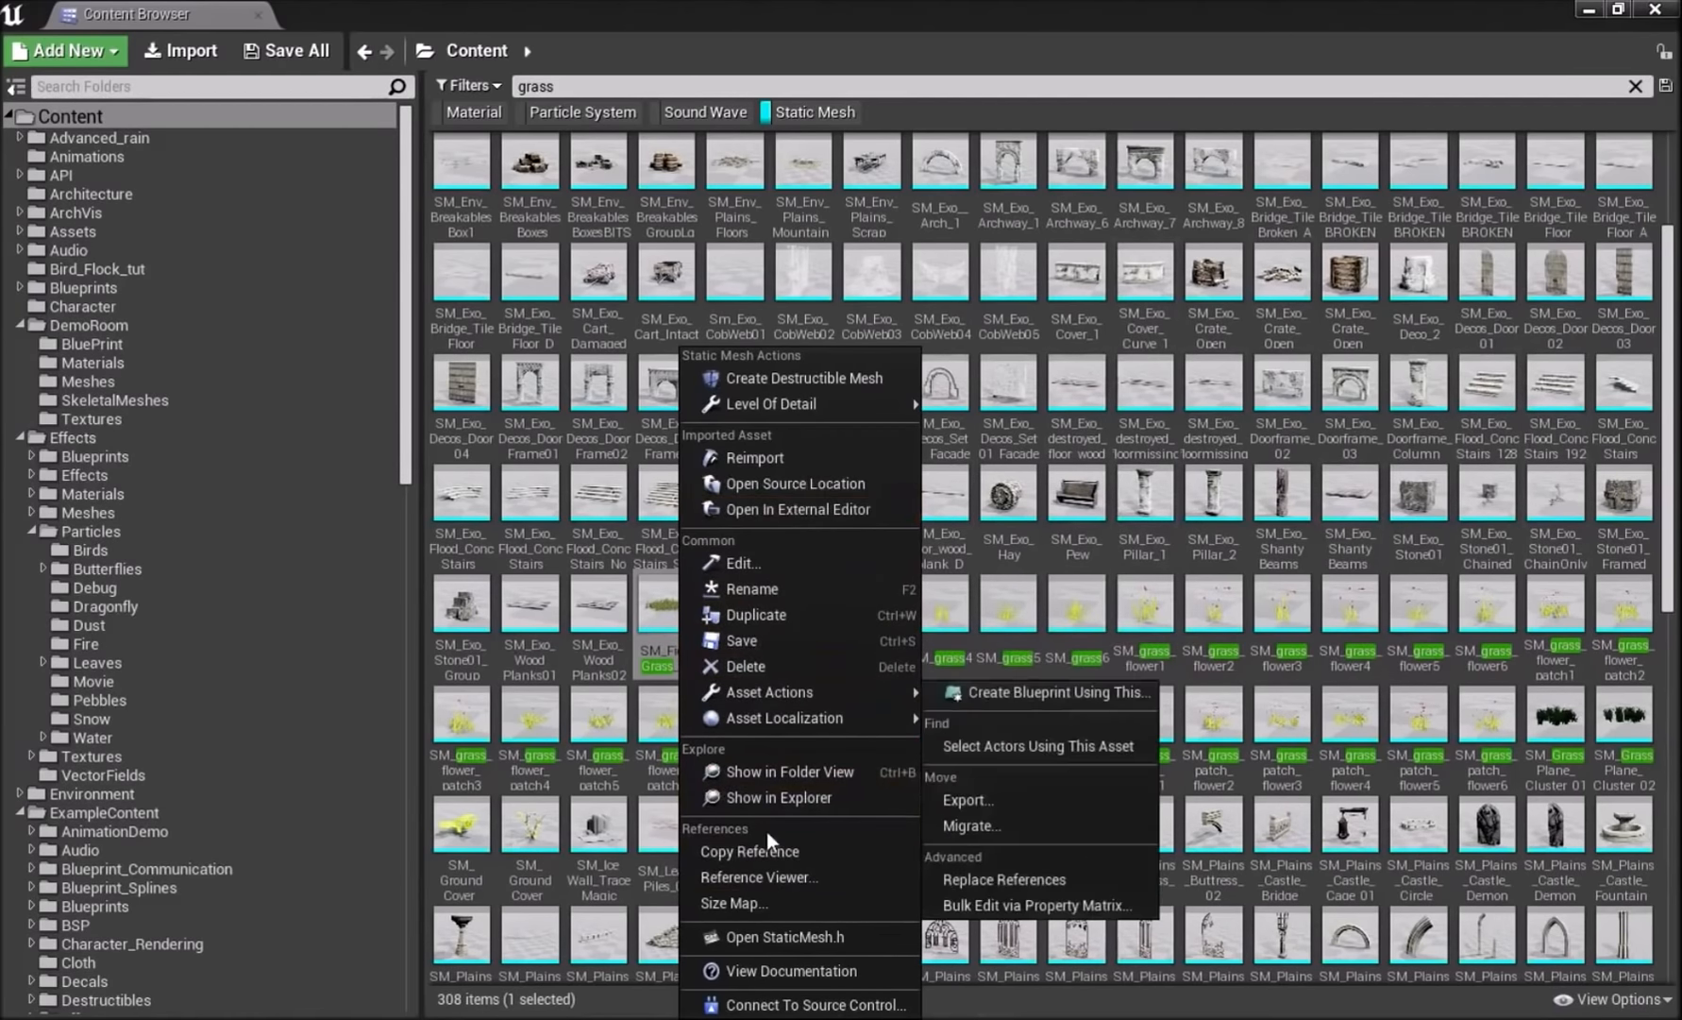
{"action": "mouse_move", "coordinate": [869, 698]}
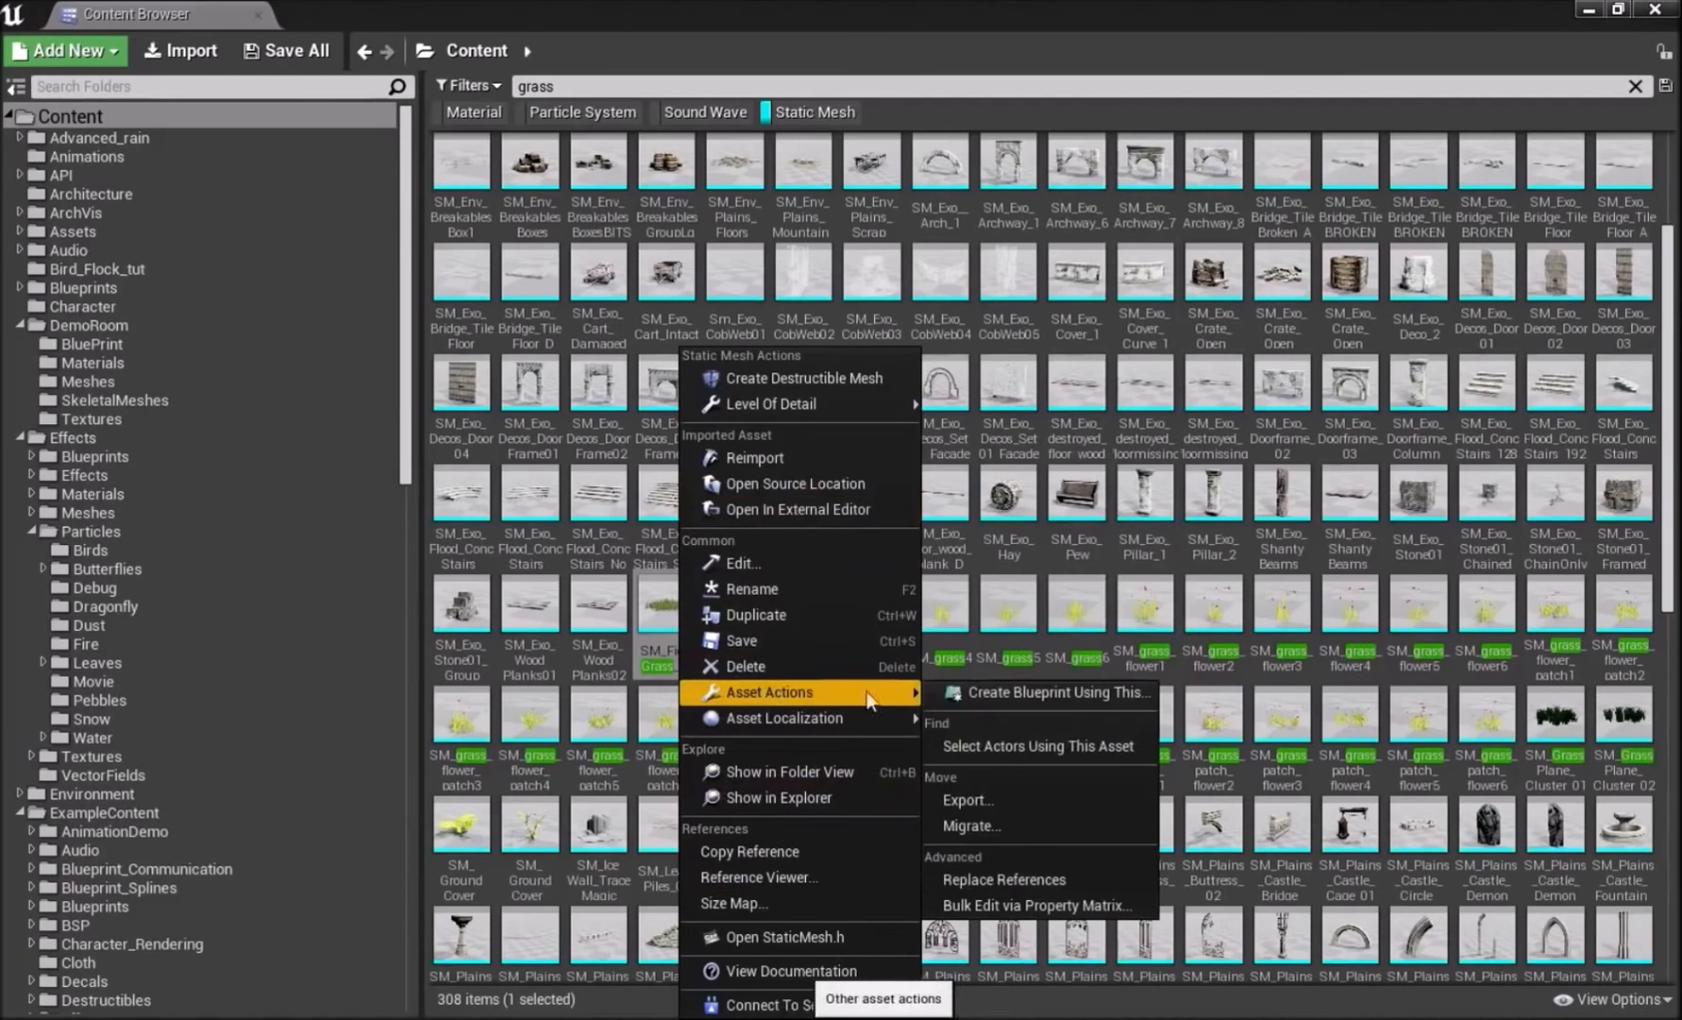
{"action": "left_click", "coordinate": [1001, 827]}
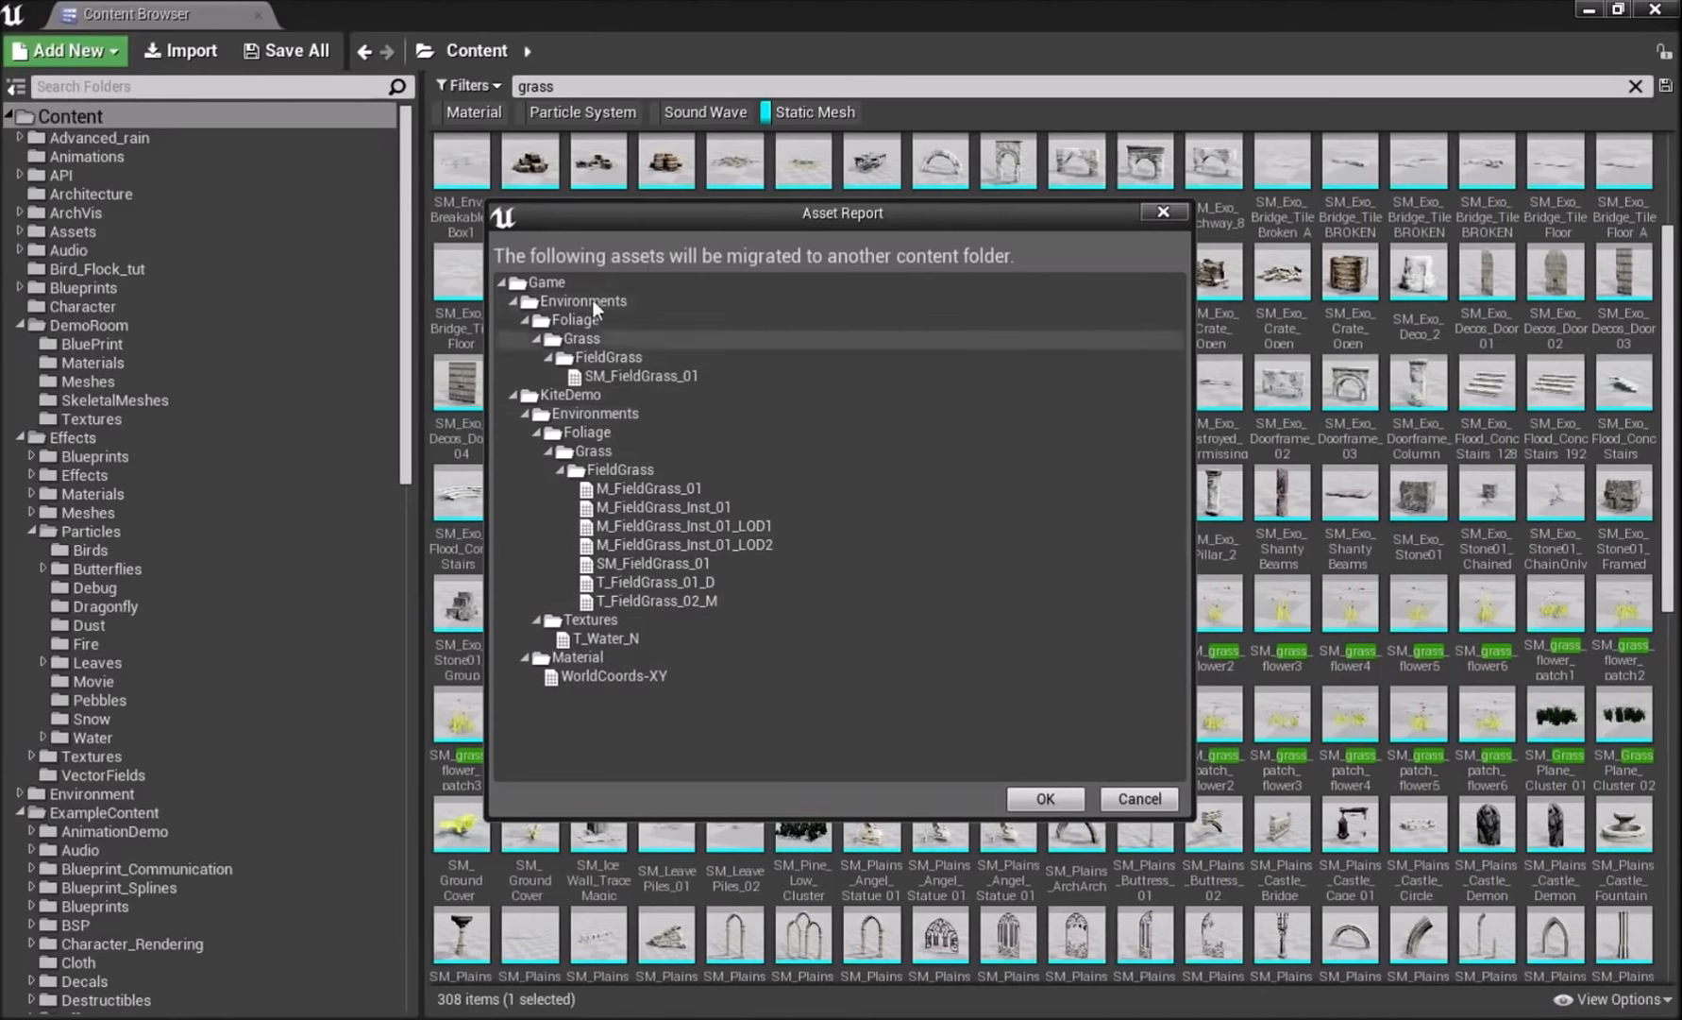
{"action": "left_click", "coordinate": [1048, 799]}
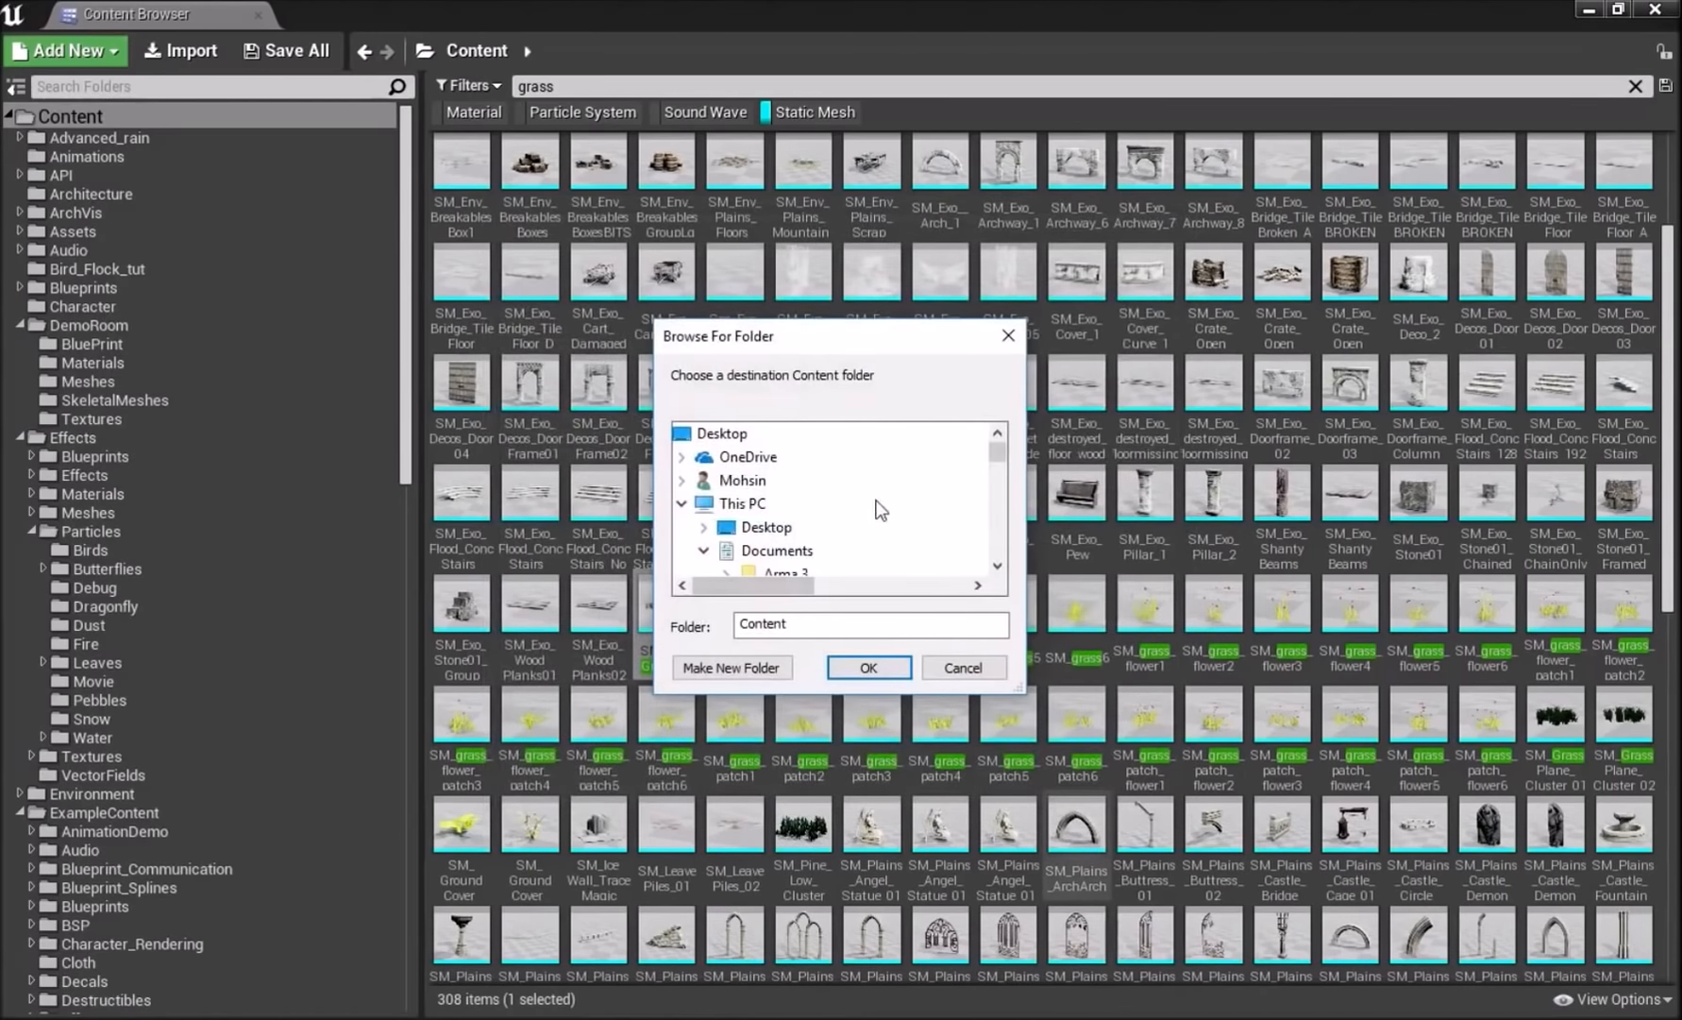
{"action": "scroll", "coordinate": [880, 510], "scroll_direction": "down", "scroll_amount": 15}
{"action": "scroll", "coordinate": [869, 501], "scroll_direction": "up", "scroll_amount": 1}
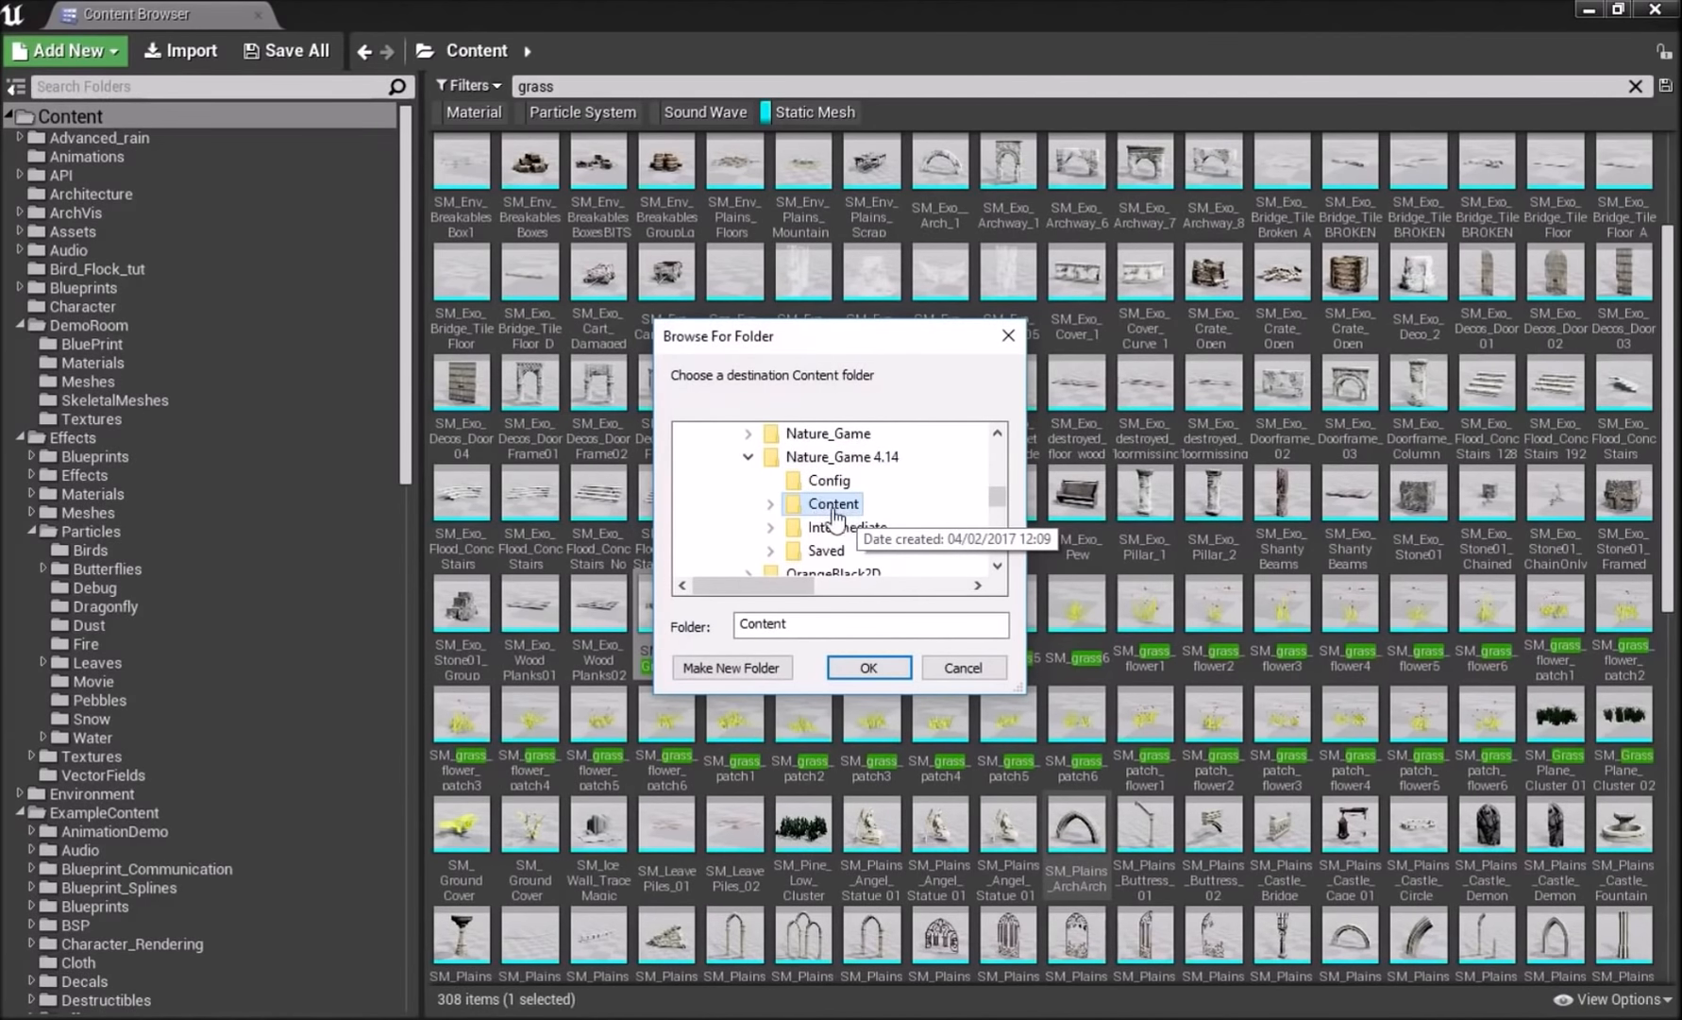
{"action": "left_click", "coordinate": [882, 667]}
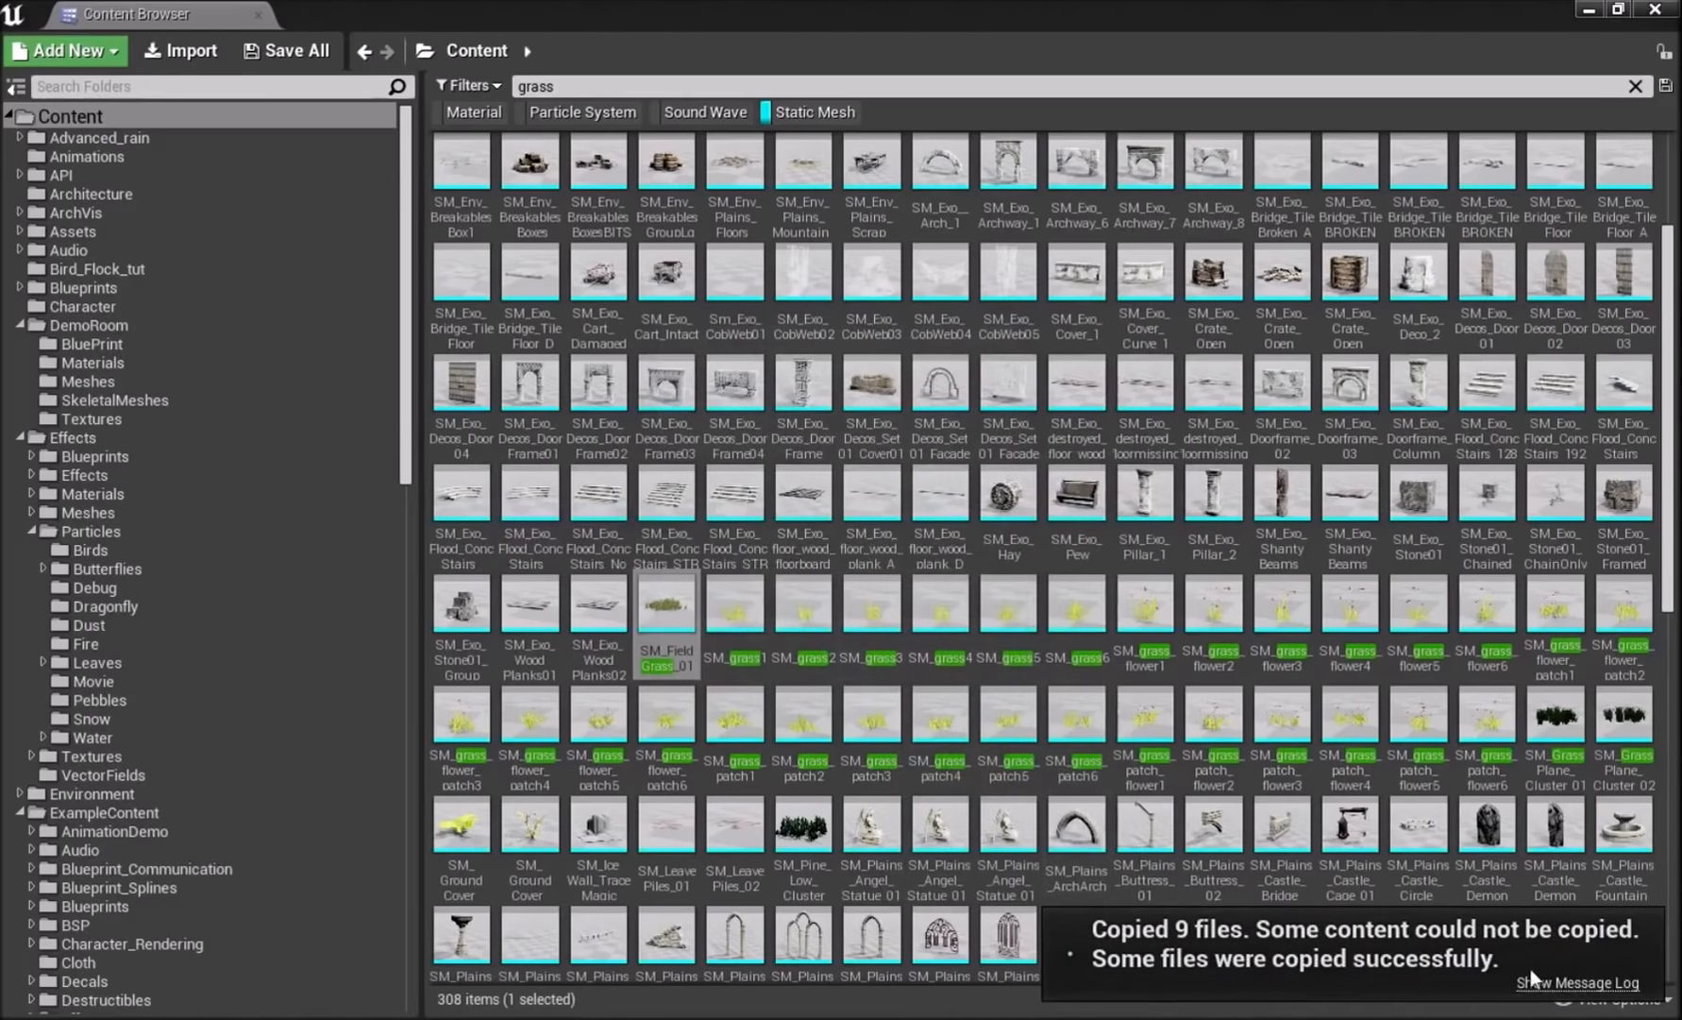
- Switch back to the Nature_Game editor and open Content > KiteDemo > Environments > Foliage > Grass > FieldGrass
{"action": "mouse_move", "coordinate": [948, 1018]}
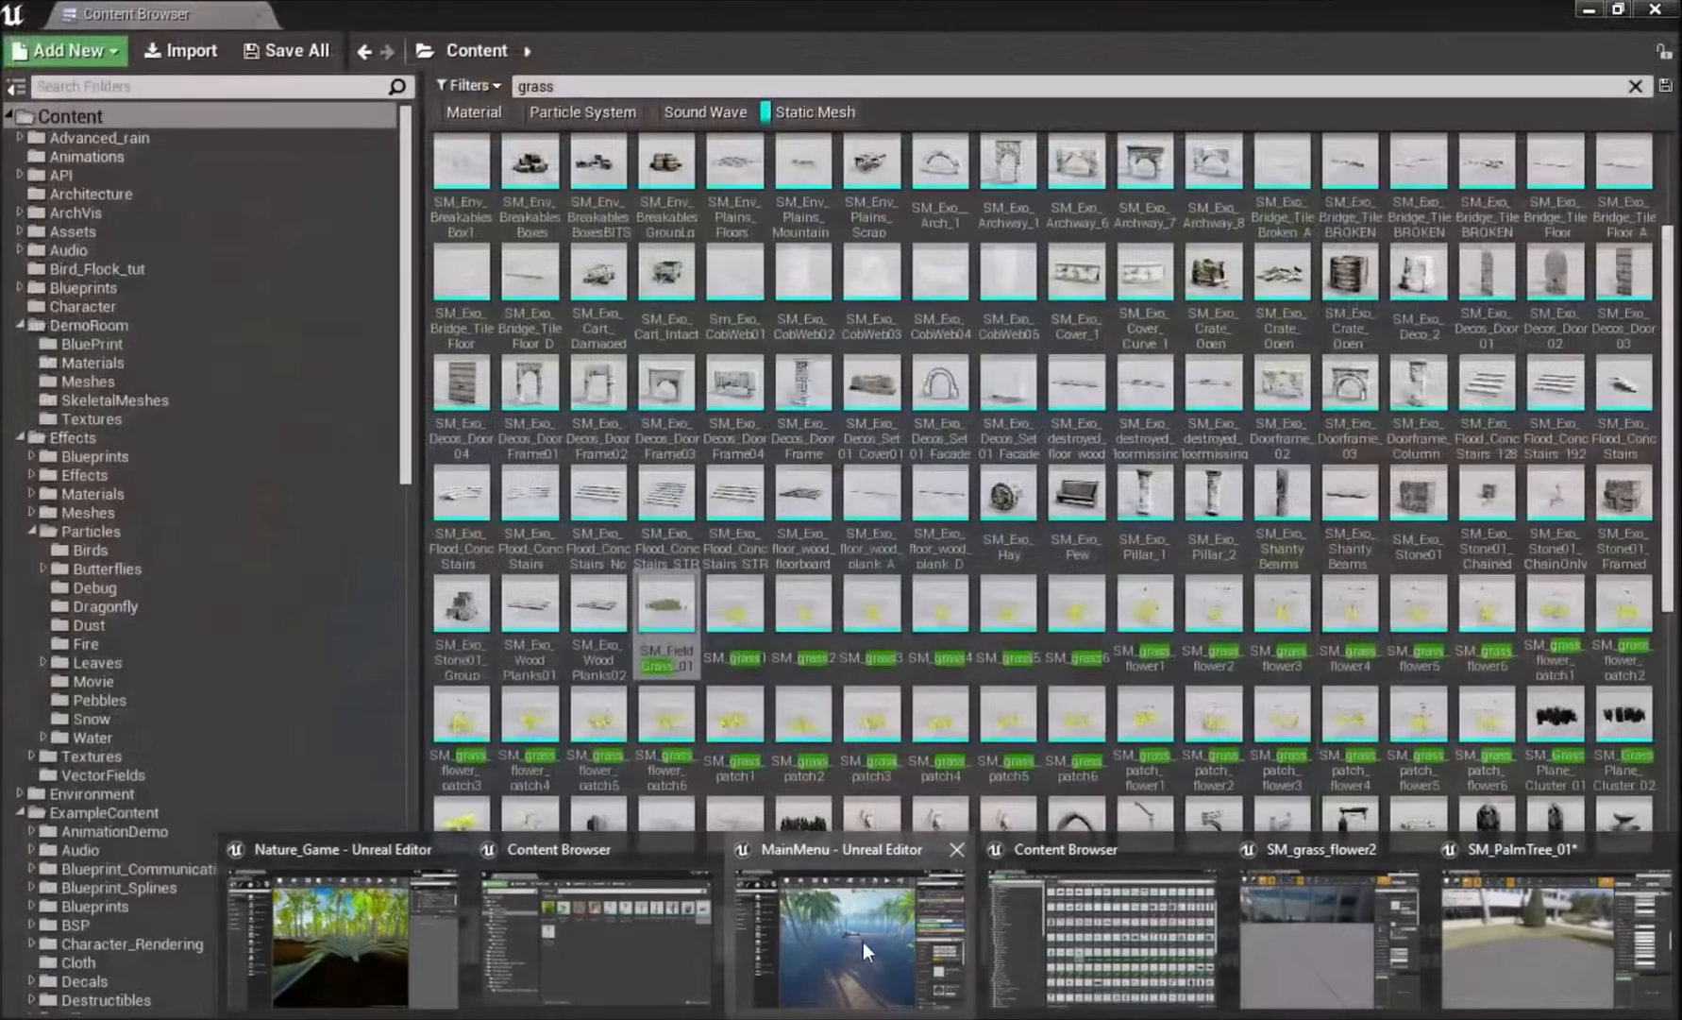
{"action": "left_click", "coordinate": [866, 939]}
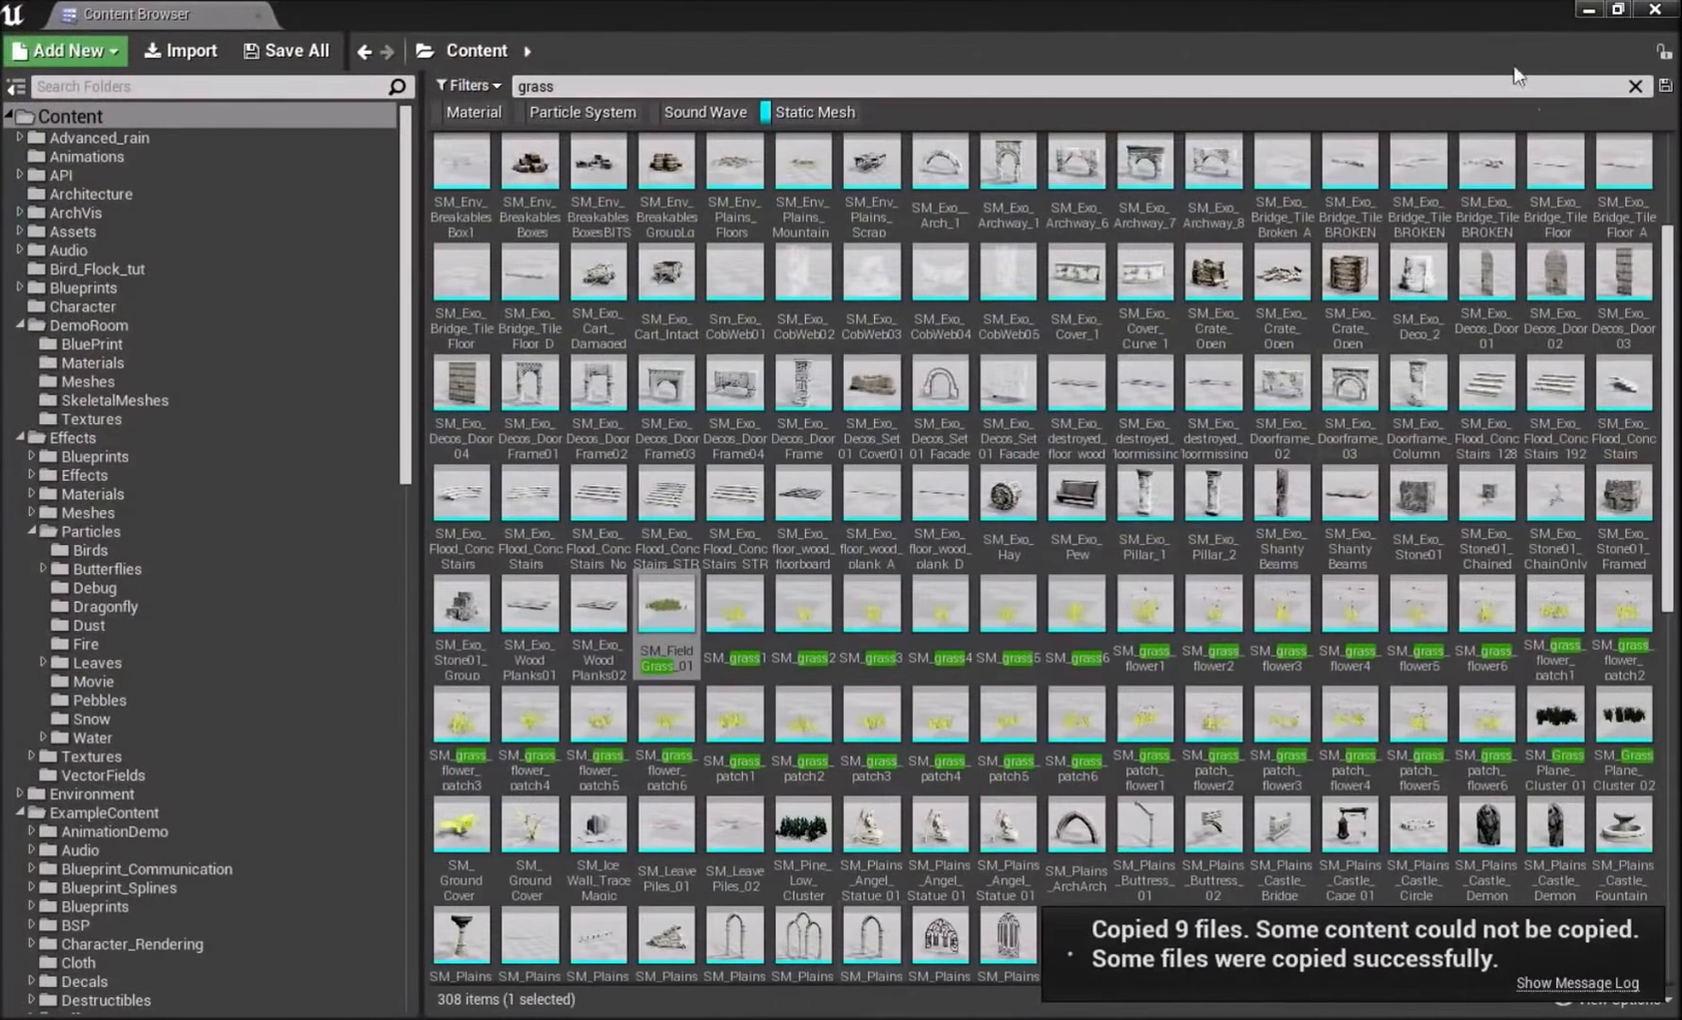
{"action": "left_click", "coordinate": [1586, 9]}
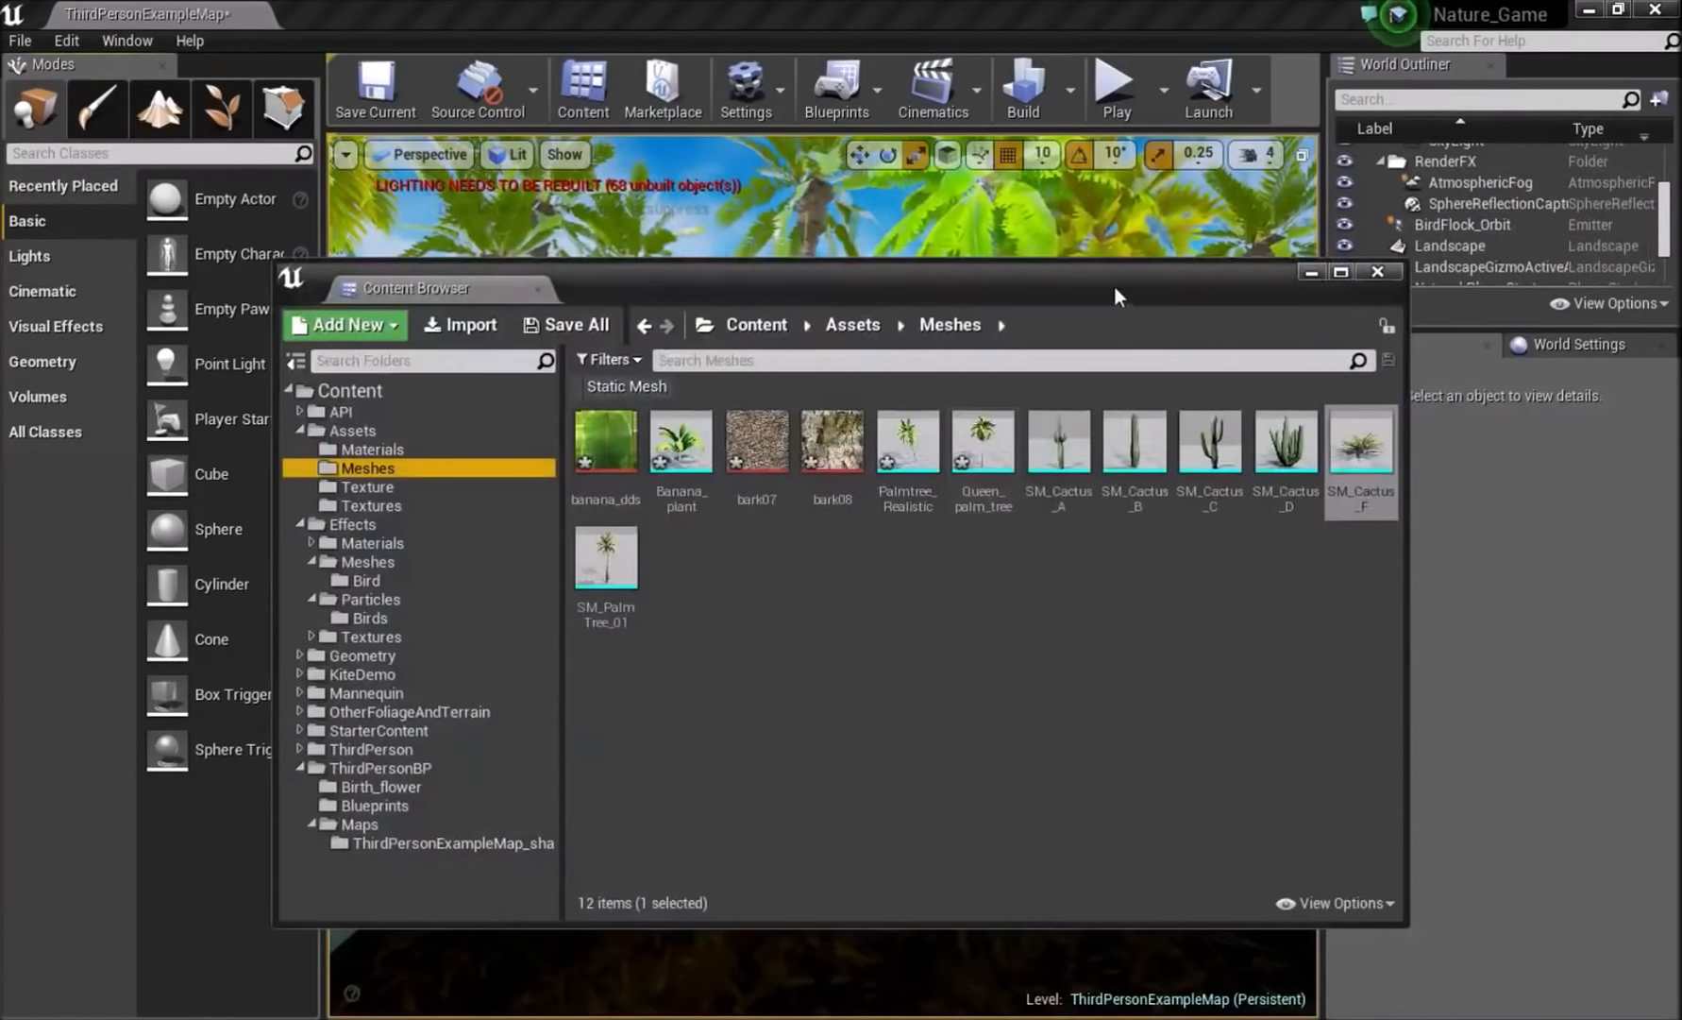
{"action": "left_click_drag", "start_coordinate": [1126, 289], "coordinate": [1069, 402]}
{"action": "left_click", "coordinate": [317, 510]}
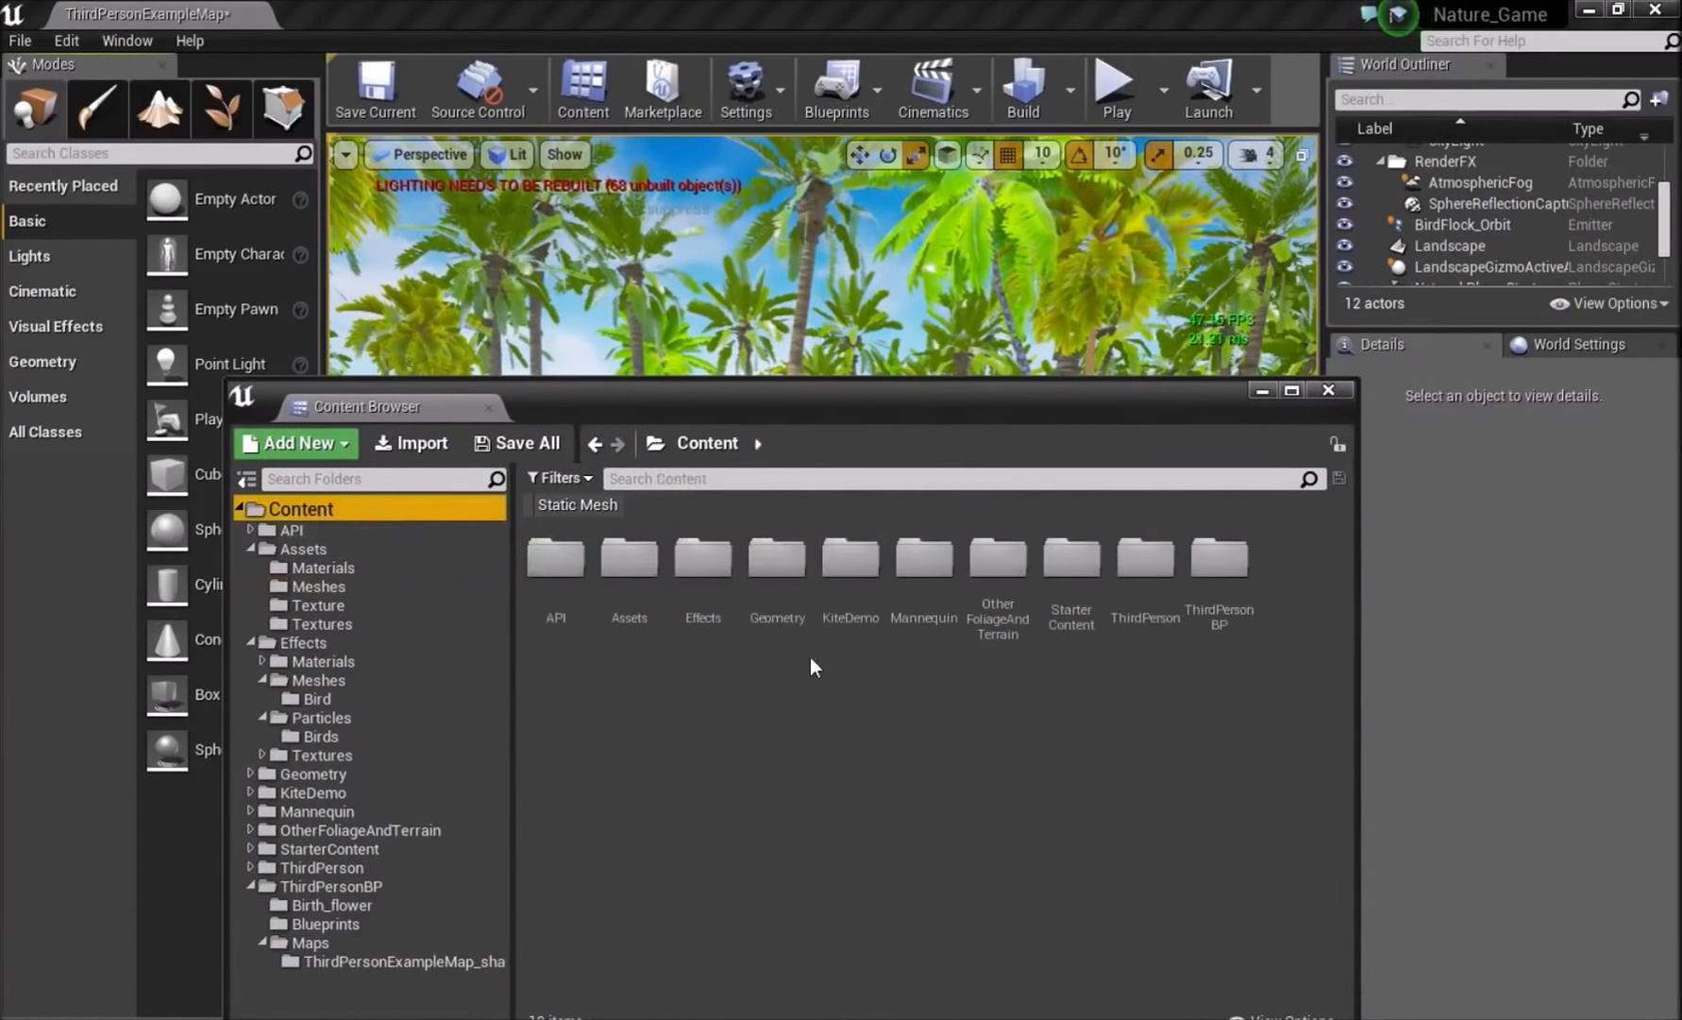
{"action": "double_click", "coordinate": [850, 559]}
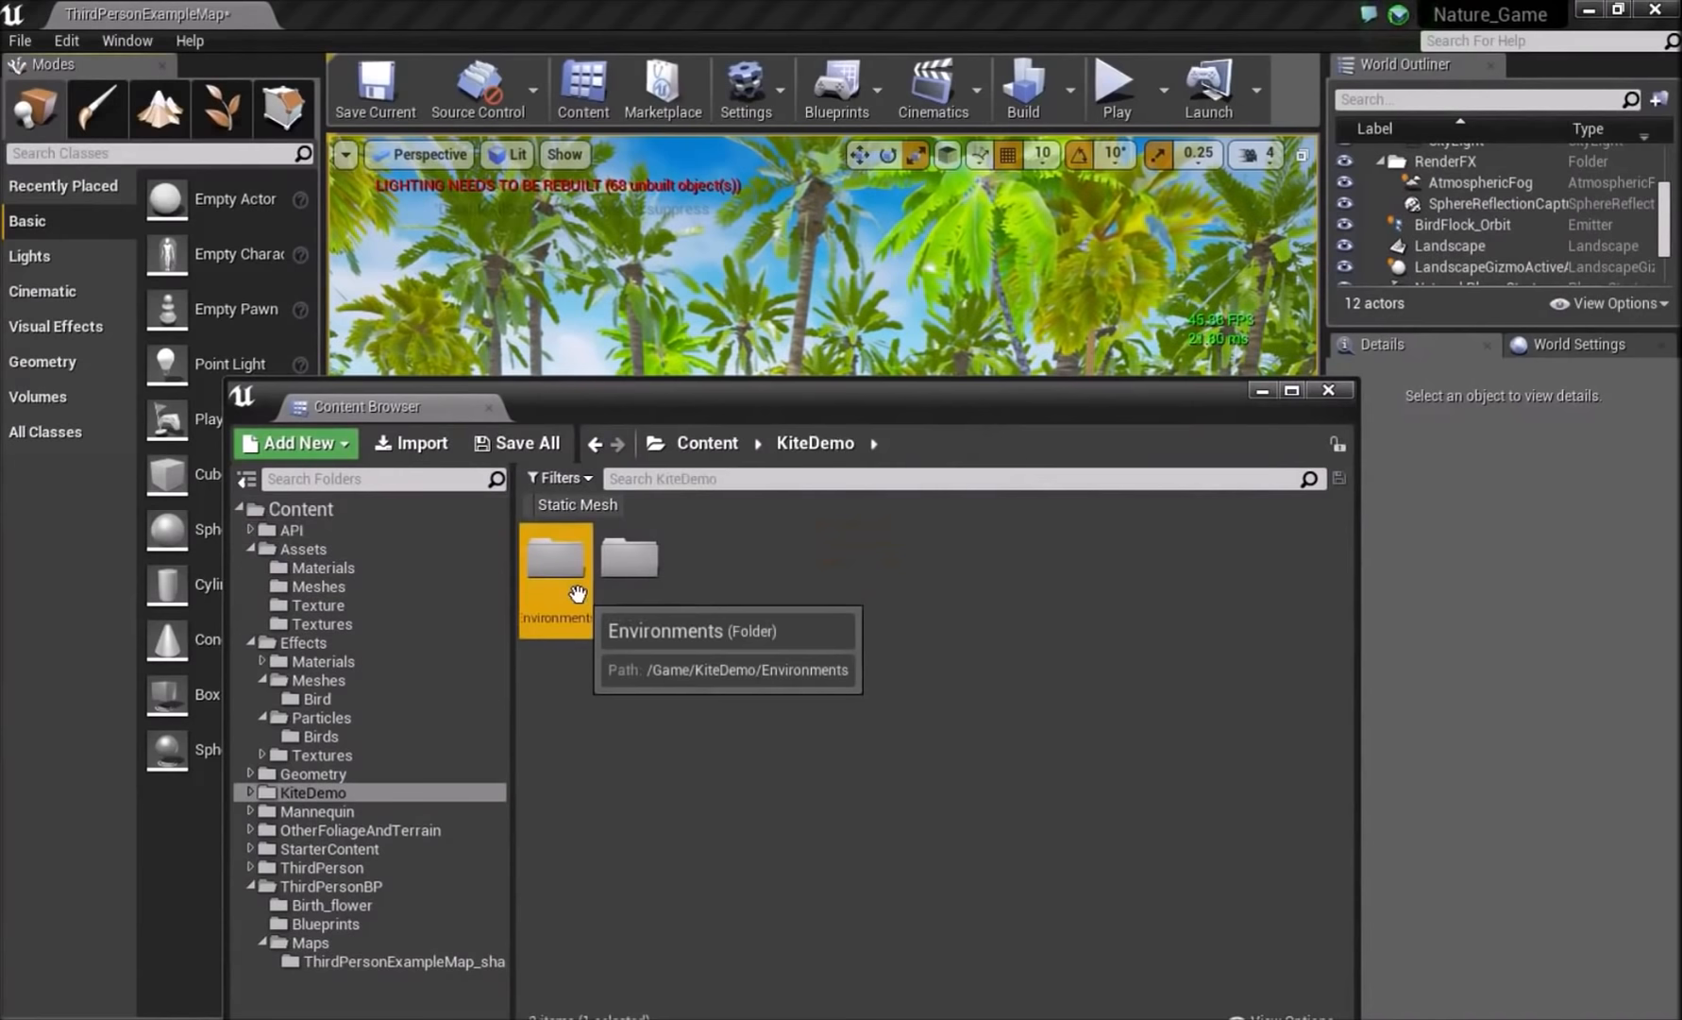
{"action": "double_click", "coordinate": [556, 559]}
{"action": "double_click", "coordinate": [556, 558]}
{"action": "double_click", "coordinate": [556, 559]}
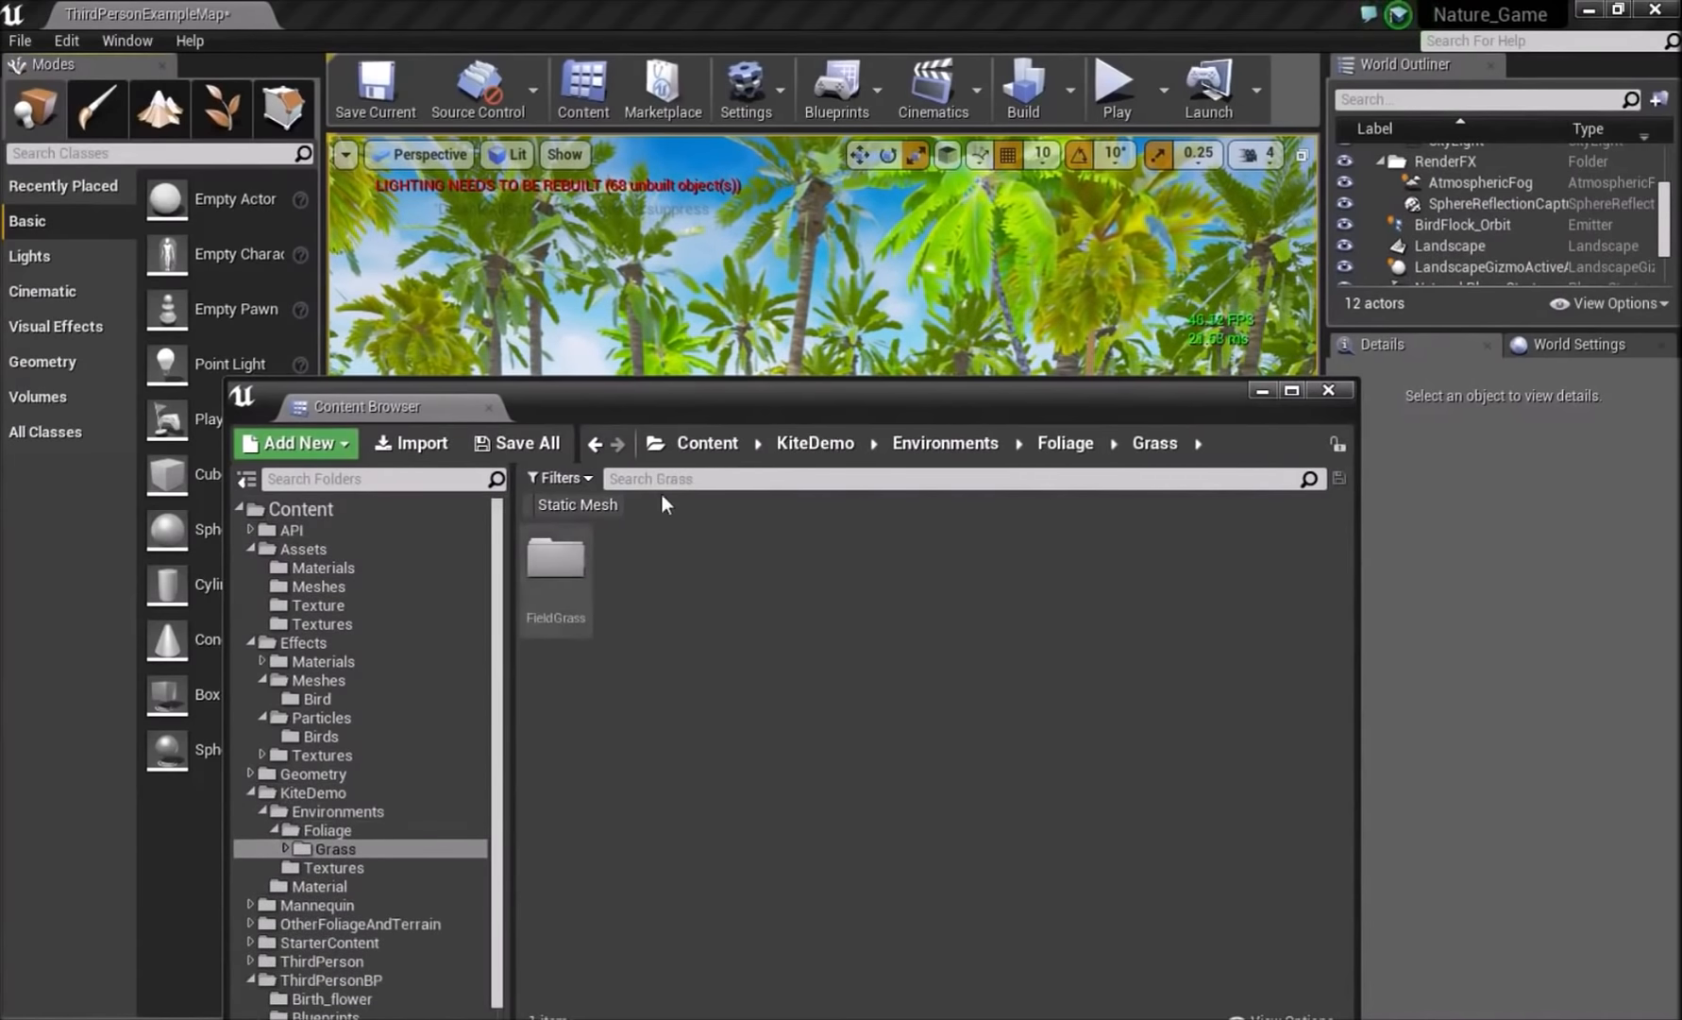
{"action": "left_click_drag", "start_coordinate": [650, 385], "coordinate": [723, 421]}
{"action": "double_click", "coordinate": [629, 597]}
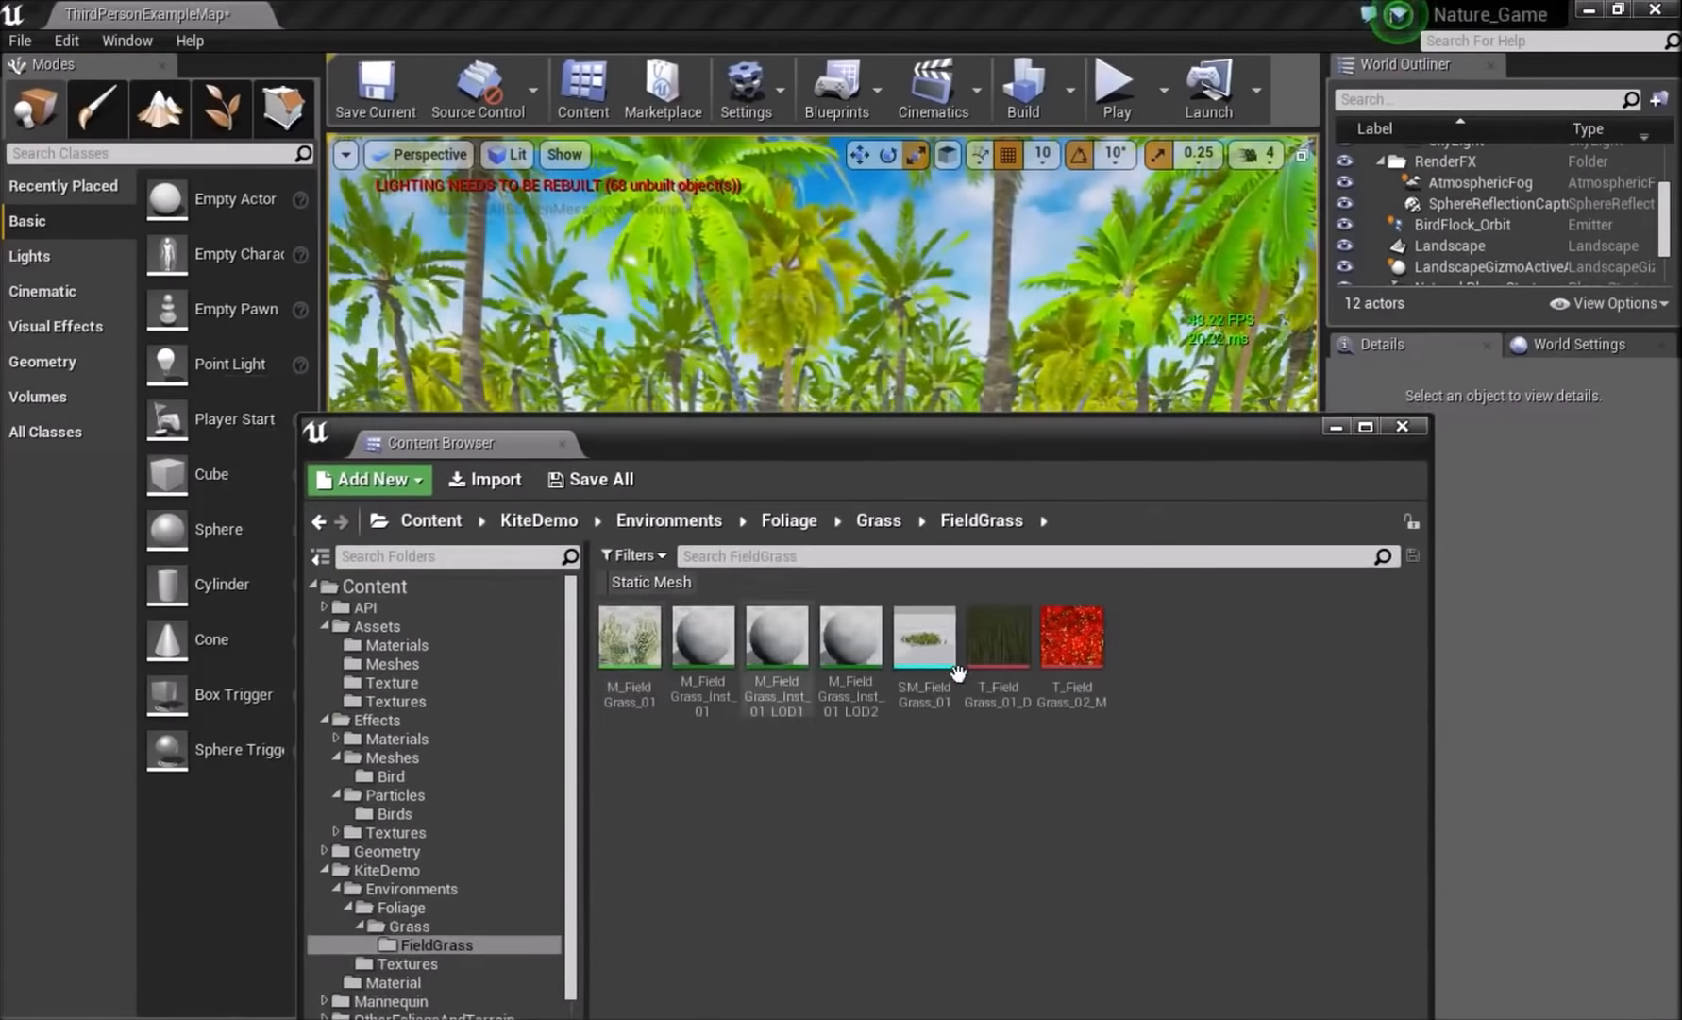
- Add the SM_FieldGrass_01 mesh as a foliage type and select it for editing
{"action": "left_click_drag", "start_coordinate": [932, 654], "coordinate": [133, 479]}
{"action": "key", "text": "shift+4"}
{"action": "left_click", "coordinate": [264, 420]}
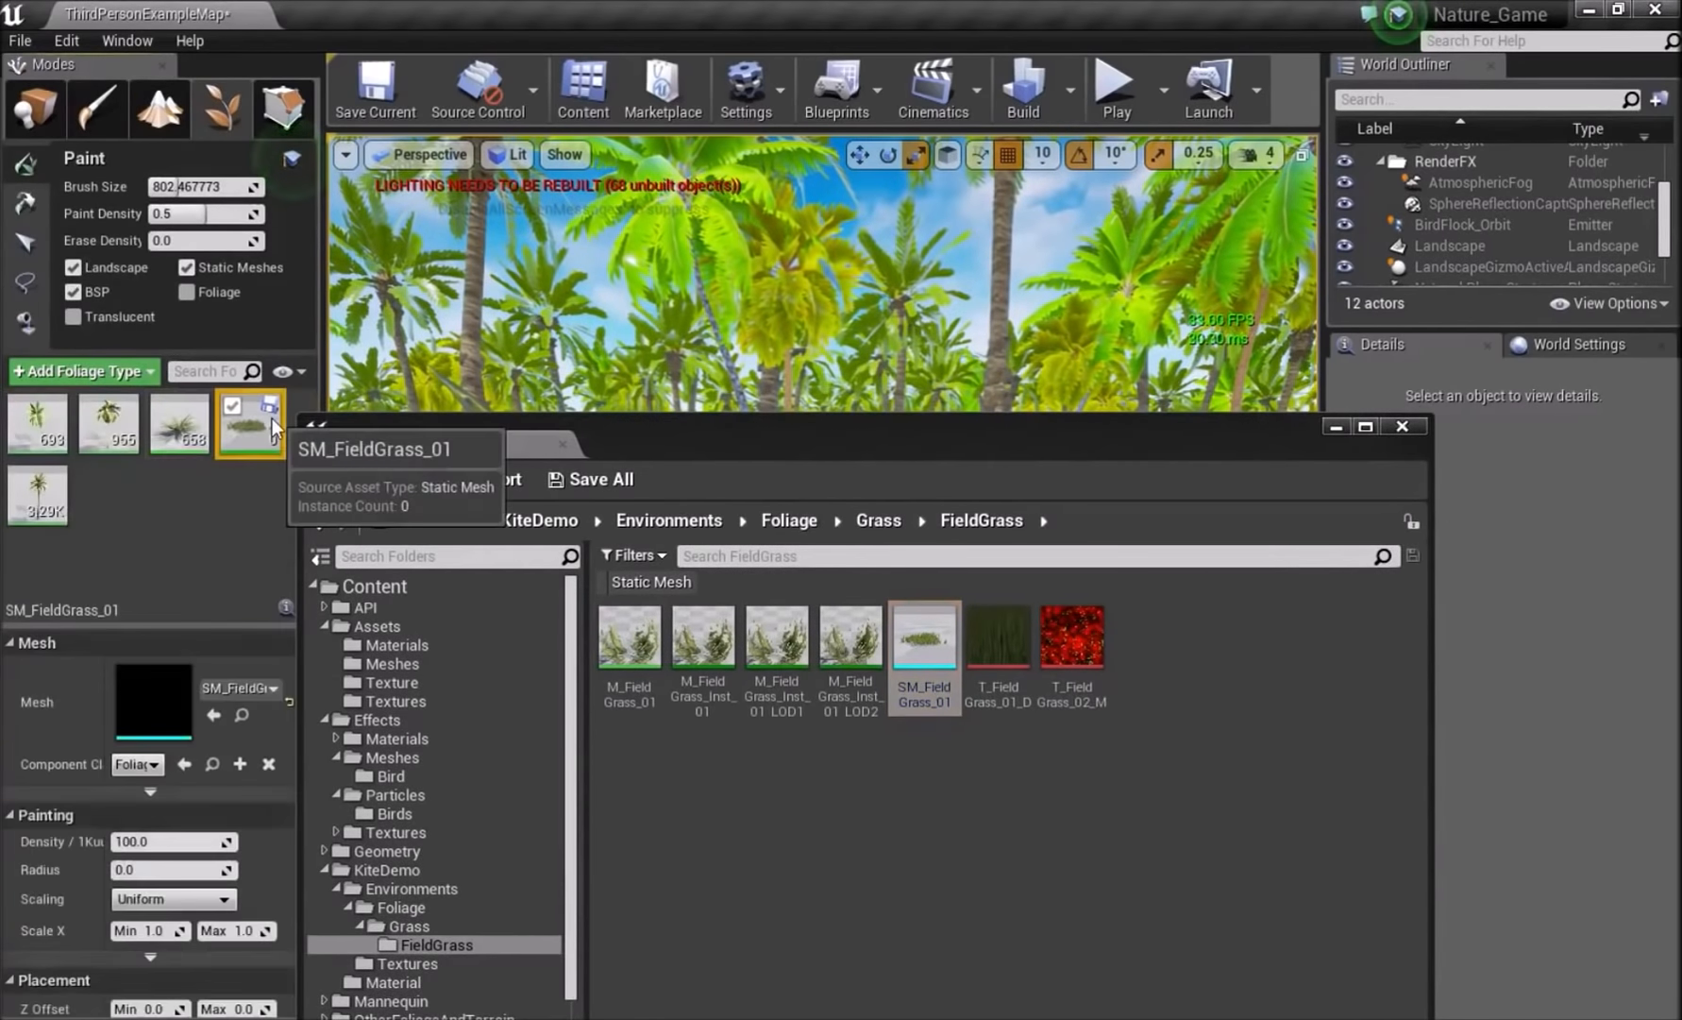
- Paint SM_FieldGrass_01 across the forest floor among the palms on both sides of the path
{"action": "left_click_drag", "start_coordinate": [691, 458], "coordinate": [335, 1017]}
{"action": "mouse_move", "coordinate": [699, 605]}
{"action": "right_mouse_down"}
{"action": "mouse_move", "coordinate": [698, 755]}
{"action": "mouse_move", "coordinate": [717, 698]}
{"action": "mouse_move", "coordinate": [708, 604]}
{"action": "mouse_move", "coordinate": [687, 577]}
{"action": "right_mouse_up"}
{"action": "key", "text": "s"}
{"action": "mouse_move", "coordinate": [688, 577]}
{"action": "left_mouse_down"}
{"action": "mouse_move", "coordinate": [944, 718]}
{"action": "mouse_move", "coordinate": [600, 731]}
{"action": "mouse_move", "coordinate": [469, 562]}
{"action": "mouse_move", "coordinate": [515, 391]}
{"action": "mouse_move", "coordinate": [669, 857]}
{"action": "left_mouse_up"}
{"action": "right_click_drag", "start_coordinate": [668, 857], "coordinate": [815, 653]}
{"action": "mouse_move", "coordinate": [815, 653]}
{"action": "left_mouse_down"}
{"action": "mouse_move", "coordinate": [983, 567]}
{"action": "mouse_move", "coordinate": [1145, 577]}
{"action": "mouse_move", "coordinate": [725, 198]}
{"action": "left_mouse_up"}
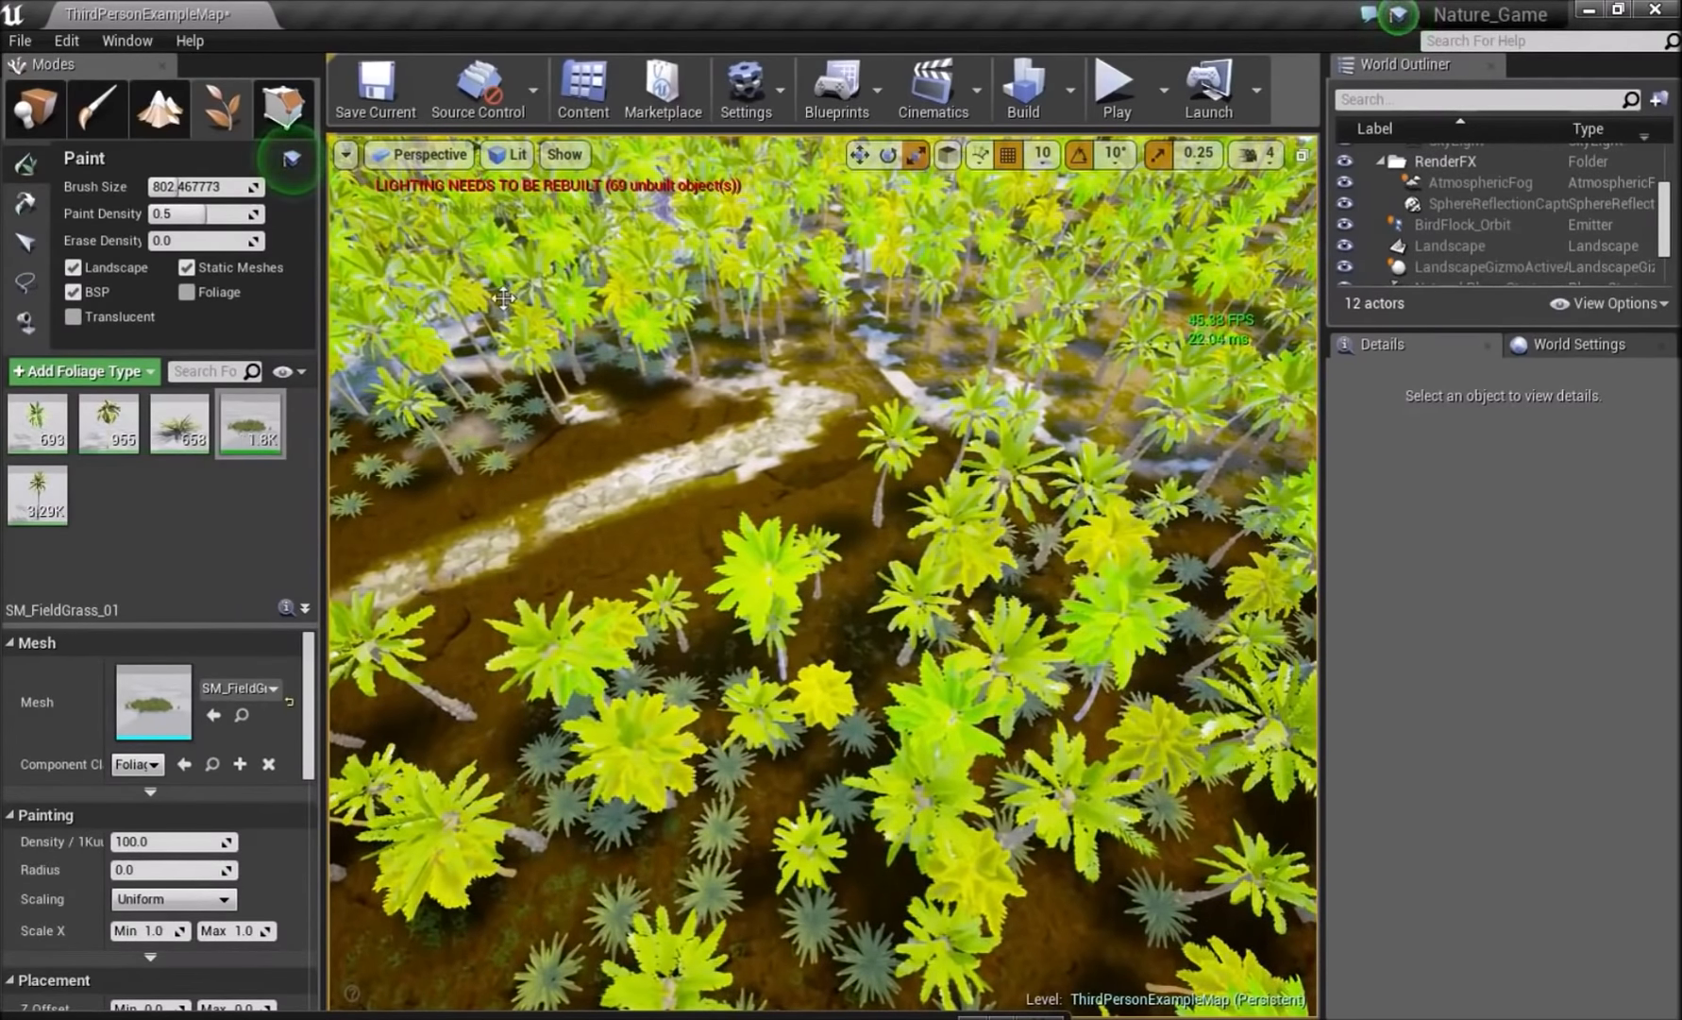
{"action": "left_click_drag", "start_coordinate": [504, 298], "coordinate": [666, 228]}
{"action": "right_click_drag", "start_coordinate": [667, 228], "coordinate": [501, 219]}
{"action": "left_click_drag", "start_coordinate": [667, 229], "coordinate": [612, 263]}
{"action": "mouse_move", "coordinate": [782, 360]}
{"action": "left_mouse_down"}
{"action": "mouse_move", "coordinate": [528, 302]}
{"action": "mouse_move", "coordinate": [425, 245]}
{"action": "mouse_move", "coordinate": [677, 181]}
{"action": "left_mouse_up"}
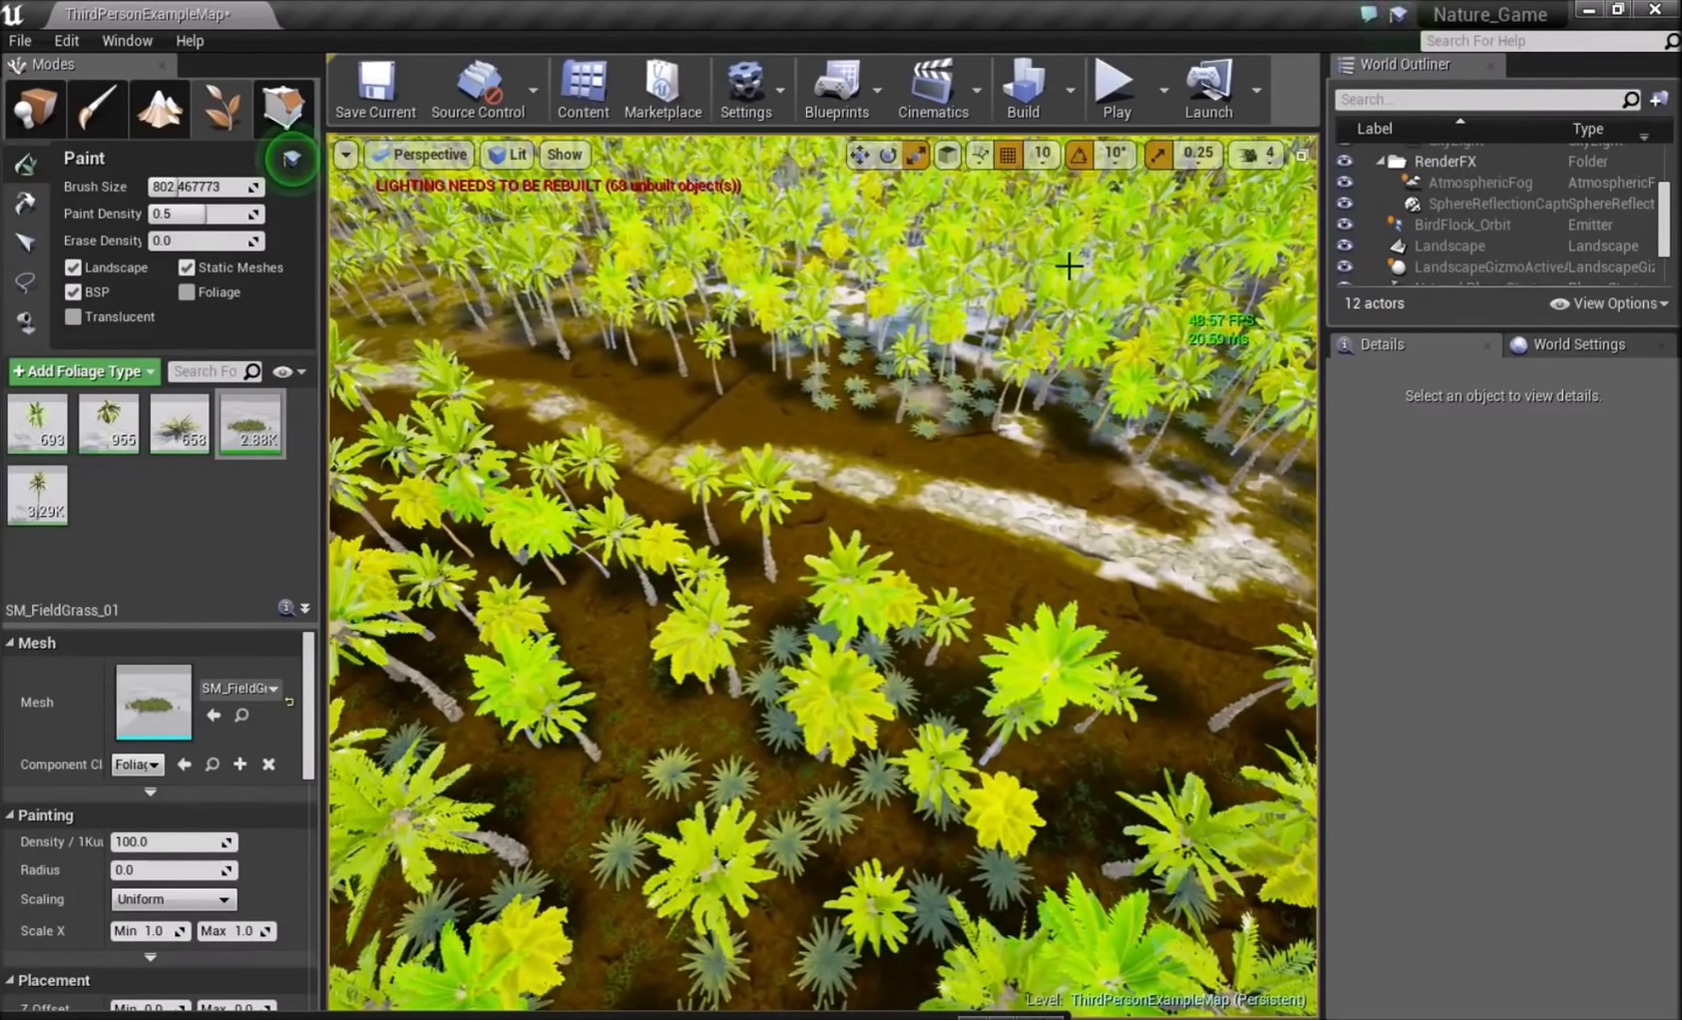
- Check the grass at ground level, leave foliage painting and set the Light Source's mobility to Movable
{"action": "key", "text": "w"}
{"action": "right_click_drag", "start_coordinate": [932, 282], "coordinate": [1030, 257]}
{"action": "key", "text": "w"}
{"action": "key", "text": "w"}
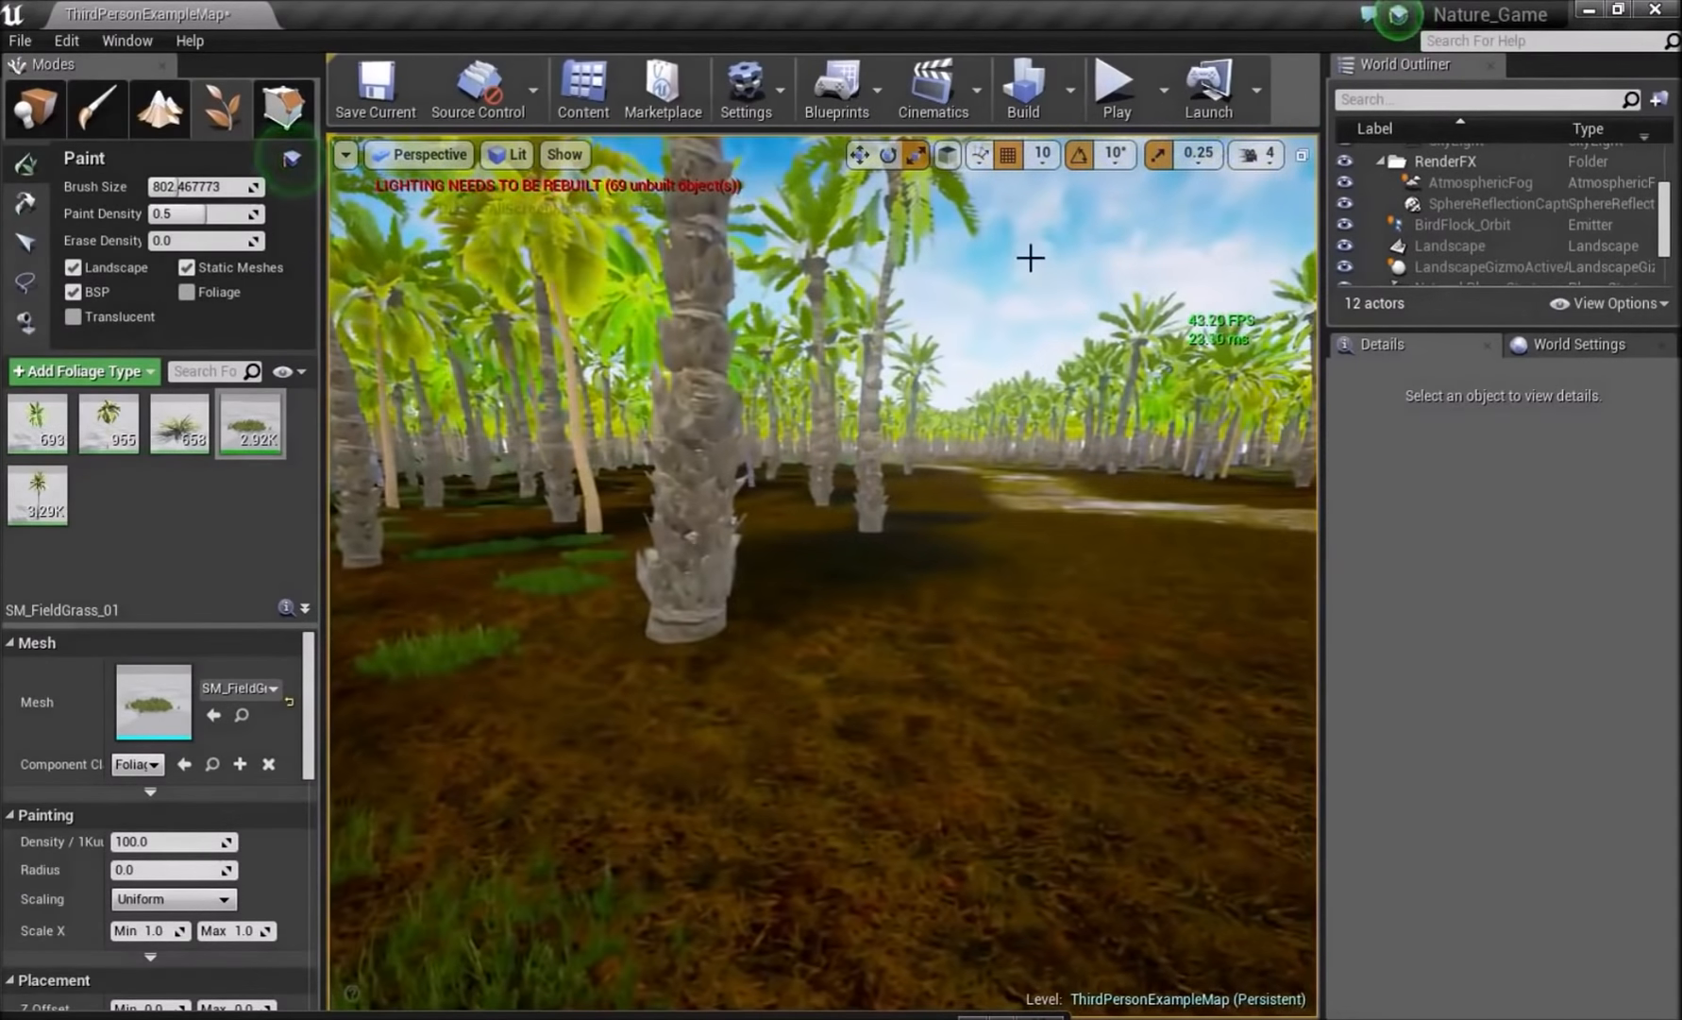
{"action": "left_click", "coordinate": [38, 115]}
{"action": "mouse_move", "coordinate": [795, 400]}
{"action": "right_mouse_down"}
{"action": "mouse_move", "coordinate": [887, 383]}
{"action": "mouse_move", "coordinate": [816, 372]}
{"action": "right_mouse_up"}
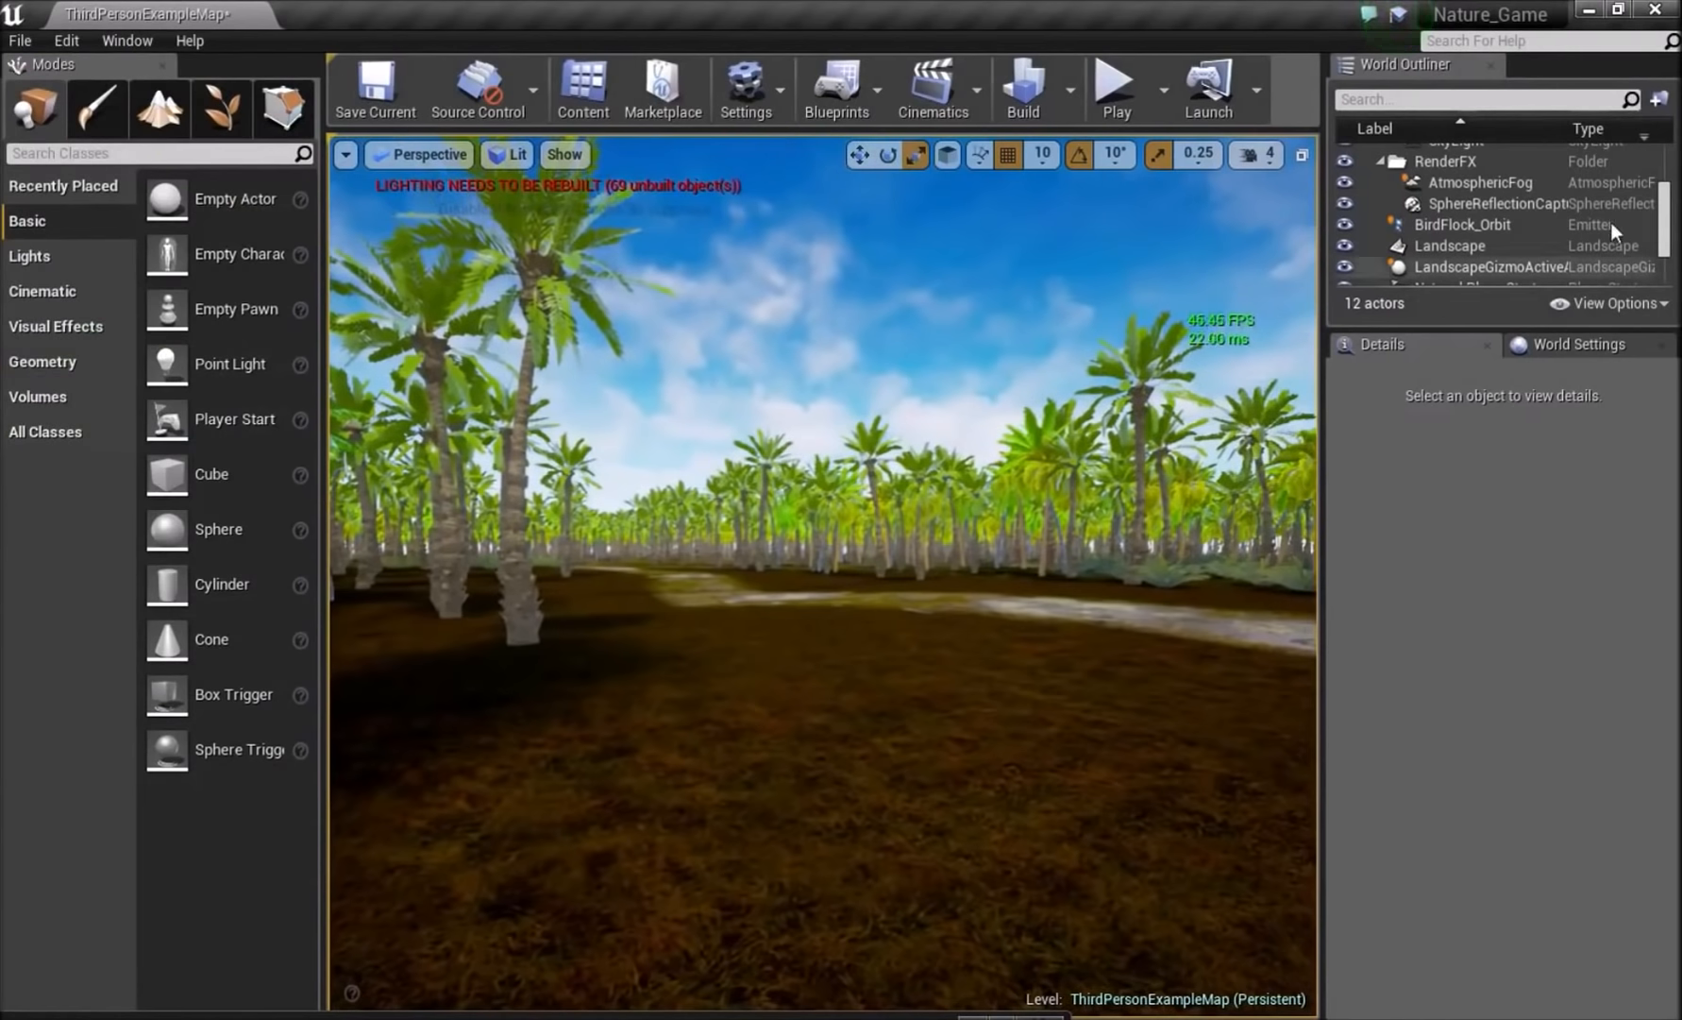
{"action": "scroll", "coordinate": [1610, 222], "scroll_direction": "up", "scroll_amount": 3}
{"action": "left_click", "coordinate": [1498, 256]}
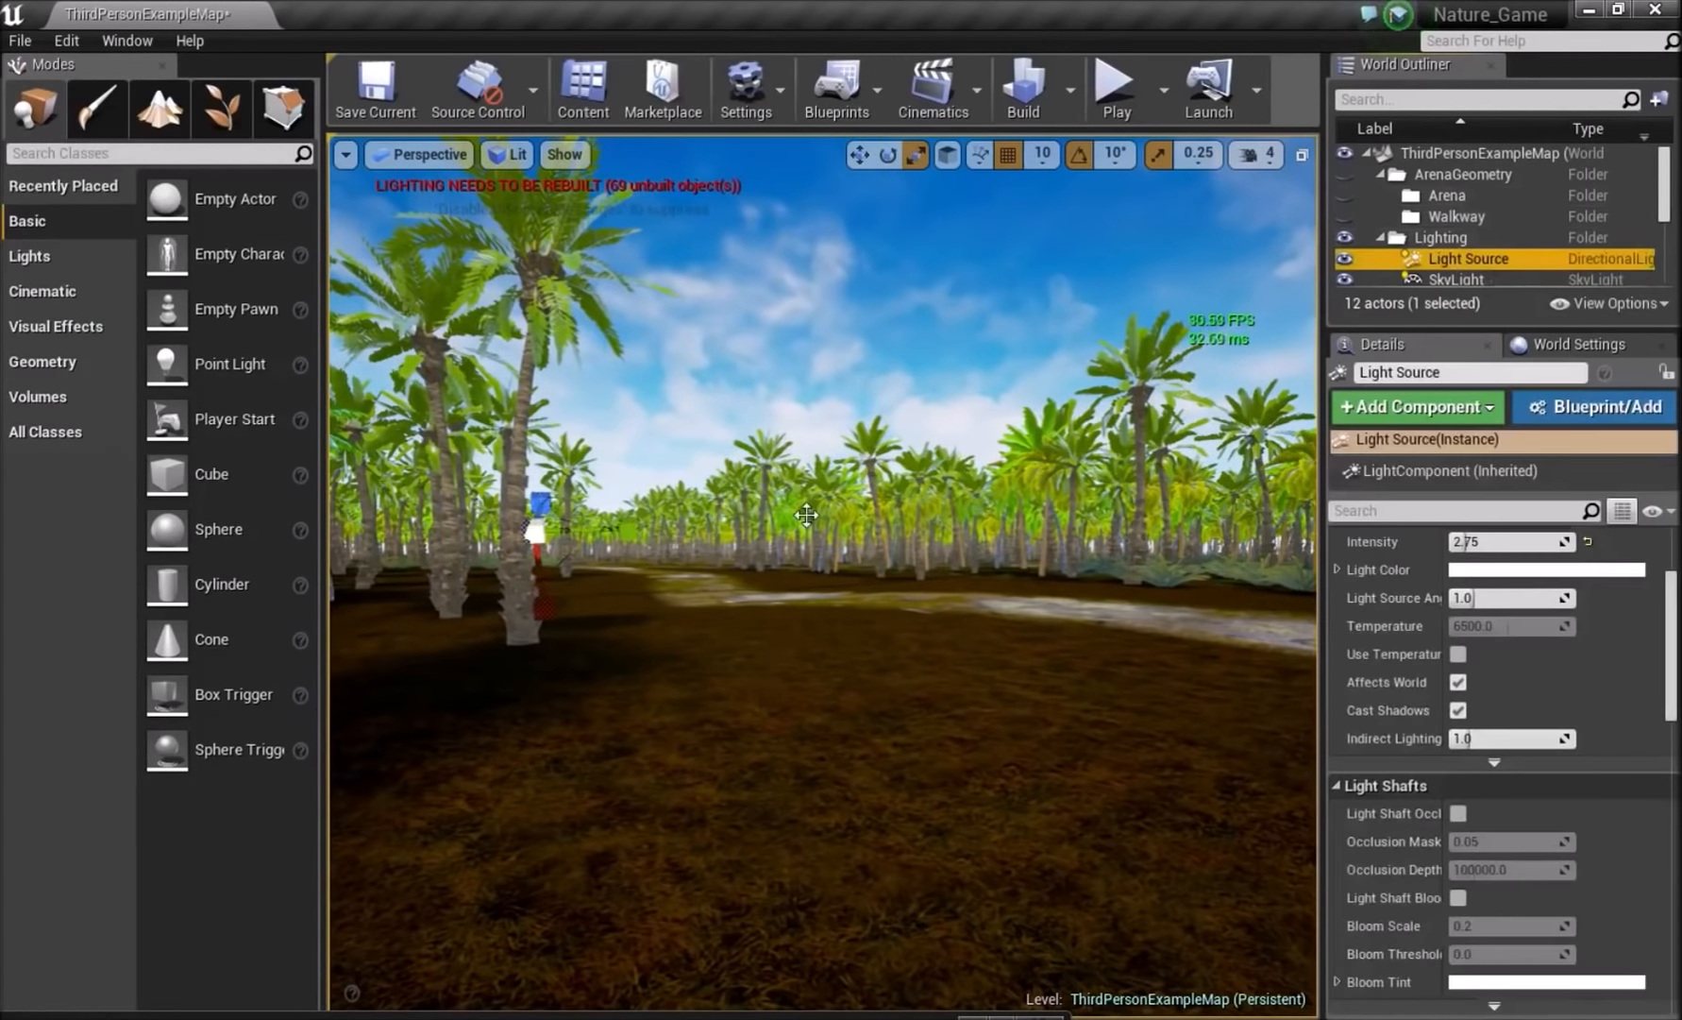
{"action": "key", "text": "f"}
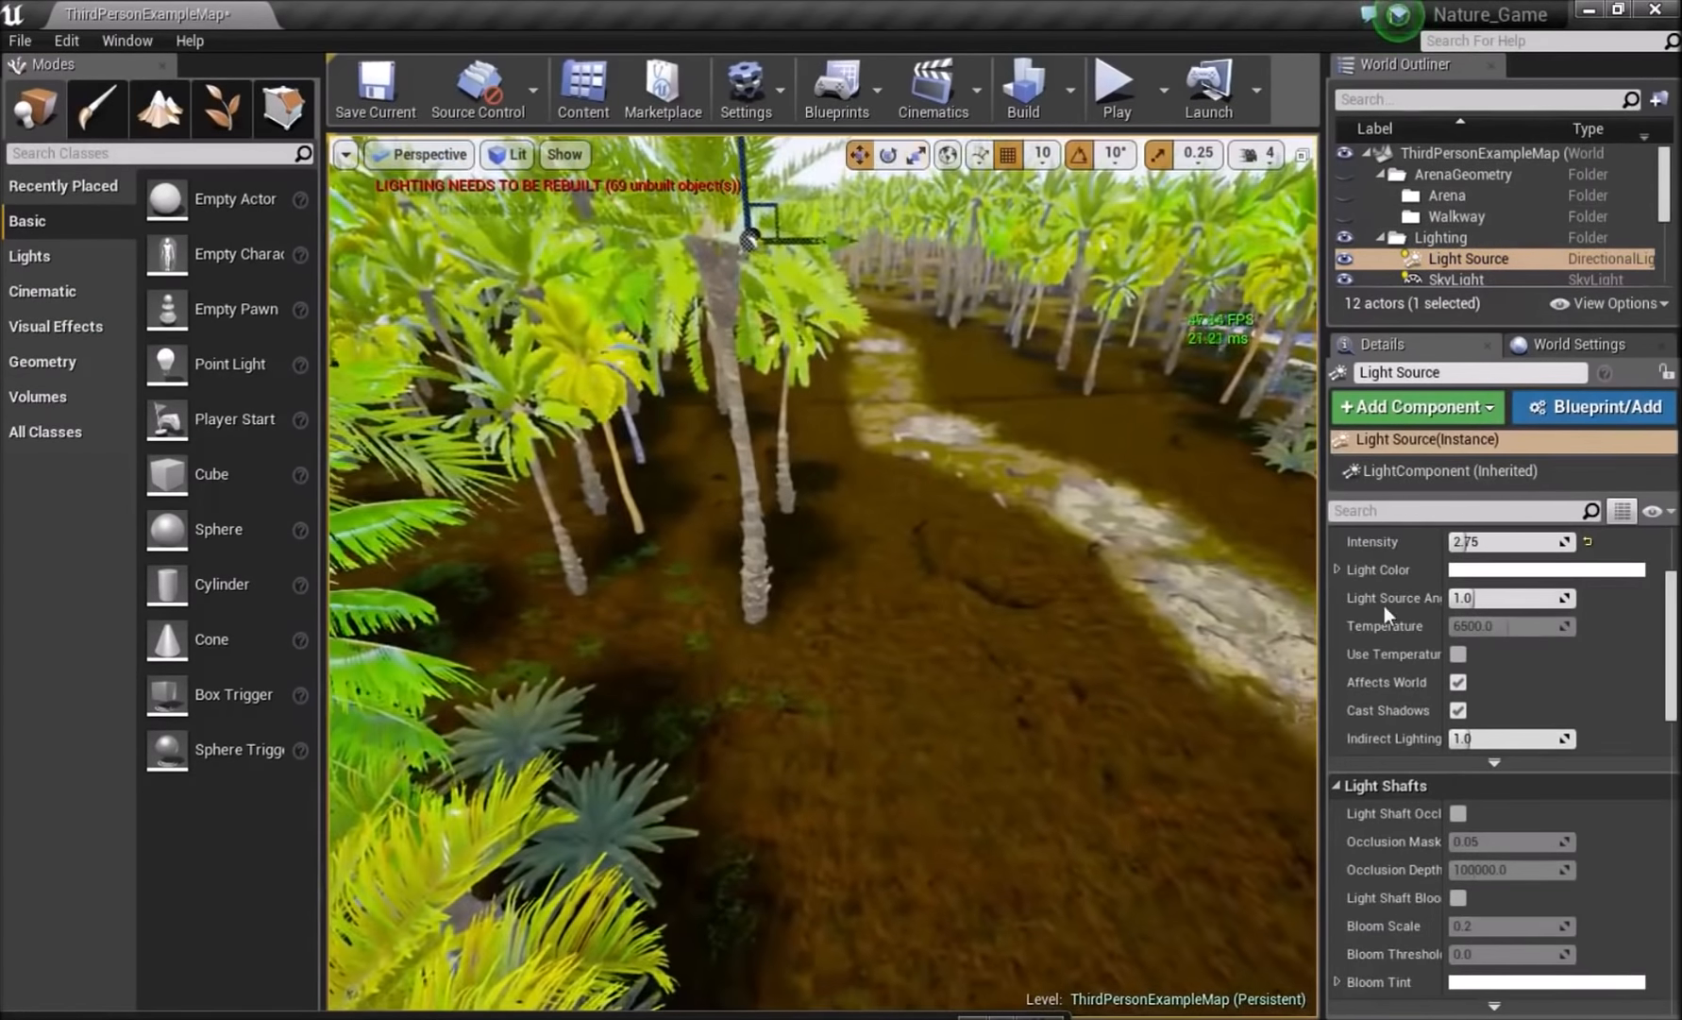
{"action": "scroll", "coordinate": [1438, 641], "scroll_direction": "up", "scroll_amount": 3}
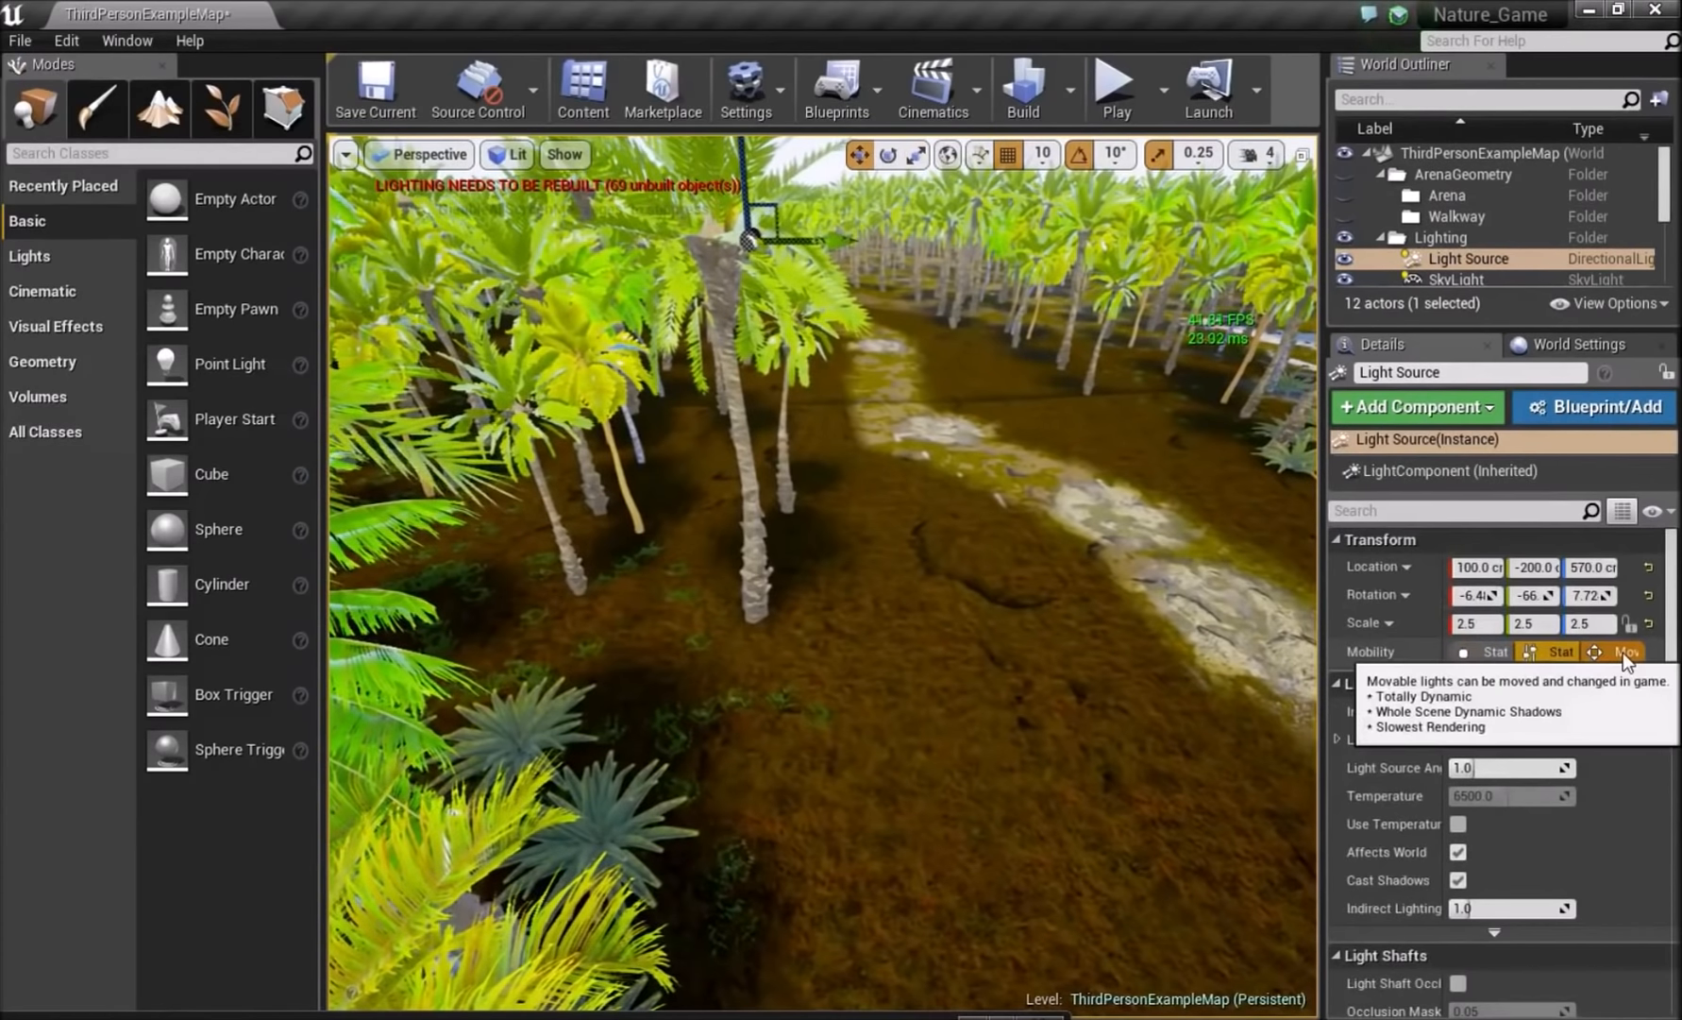
{"action": "left_click", "coordinate": [1622, 652]}
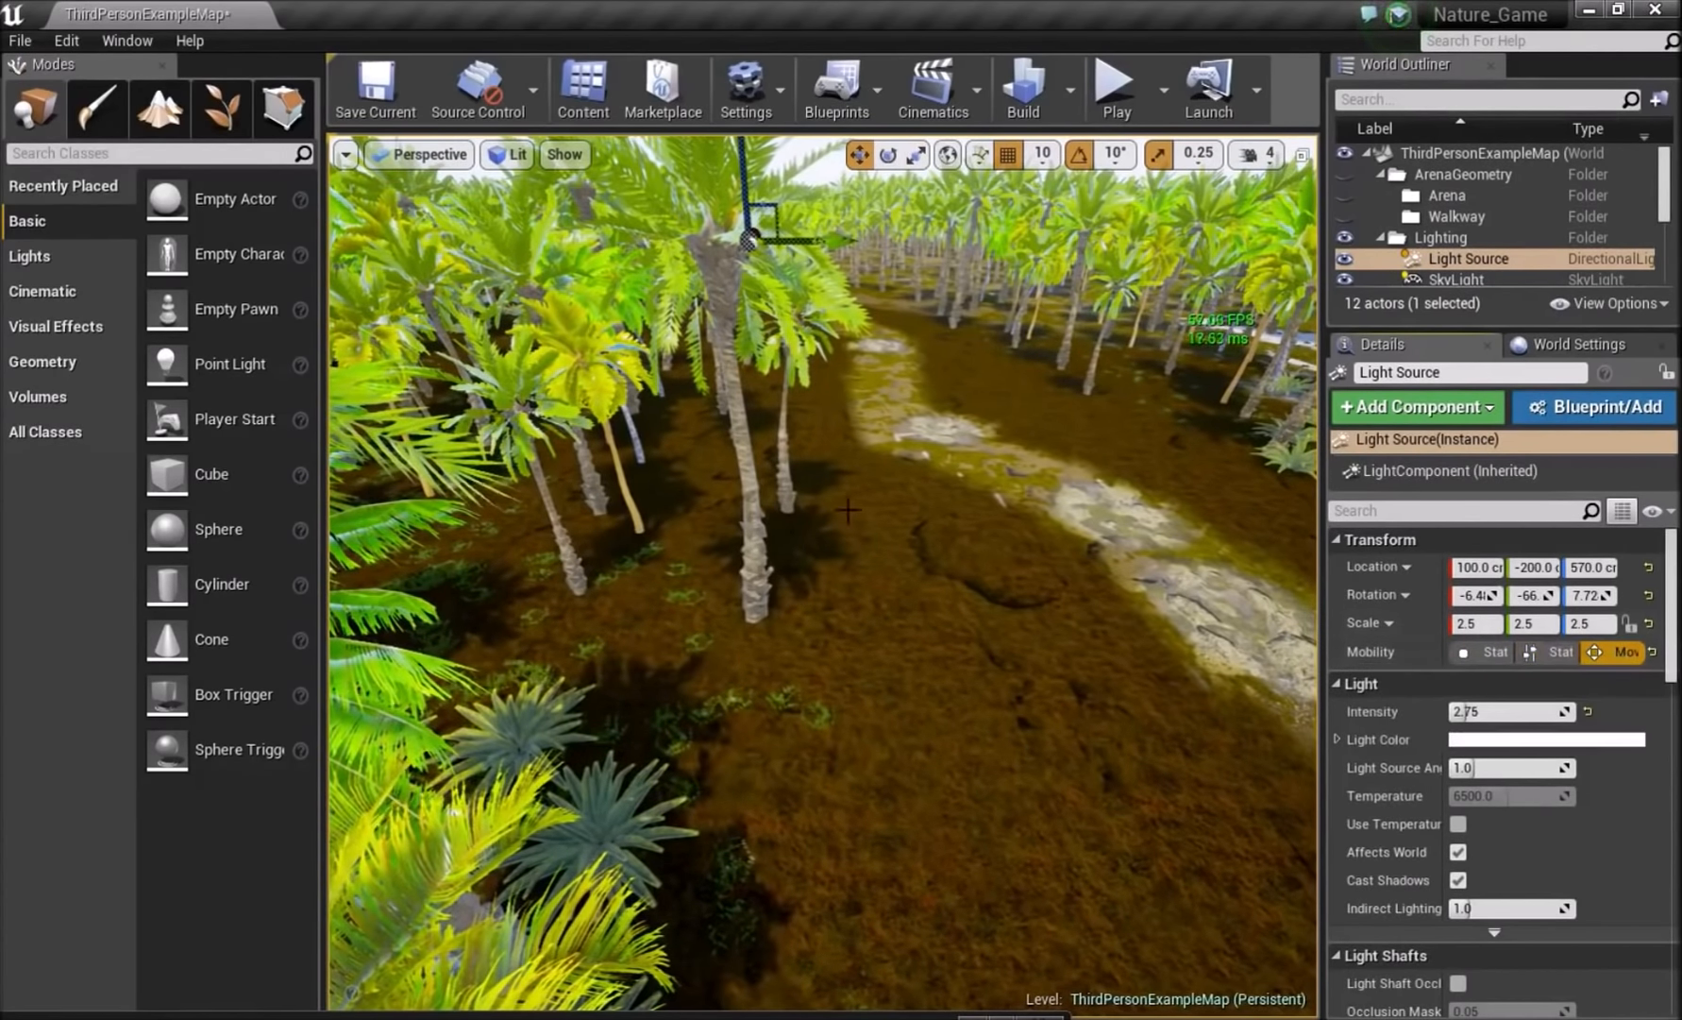
- Try the Light Source with Static and Stationary mobility, comparing the palm shadows on the grass, and set it back to Movable
{"action": "right_click_drag", "start_coordinate": [848, 510], "coordinate": [746, 510]}
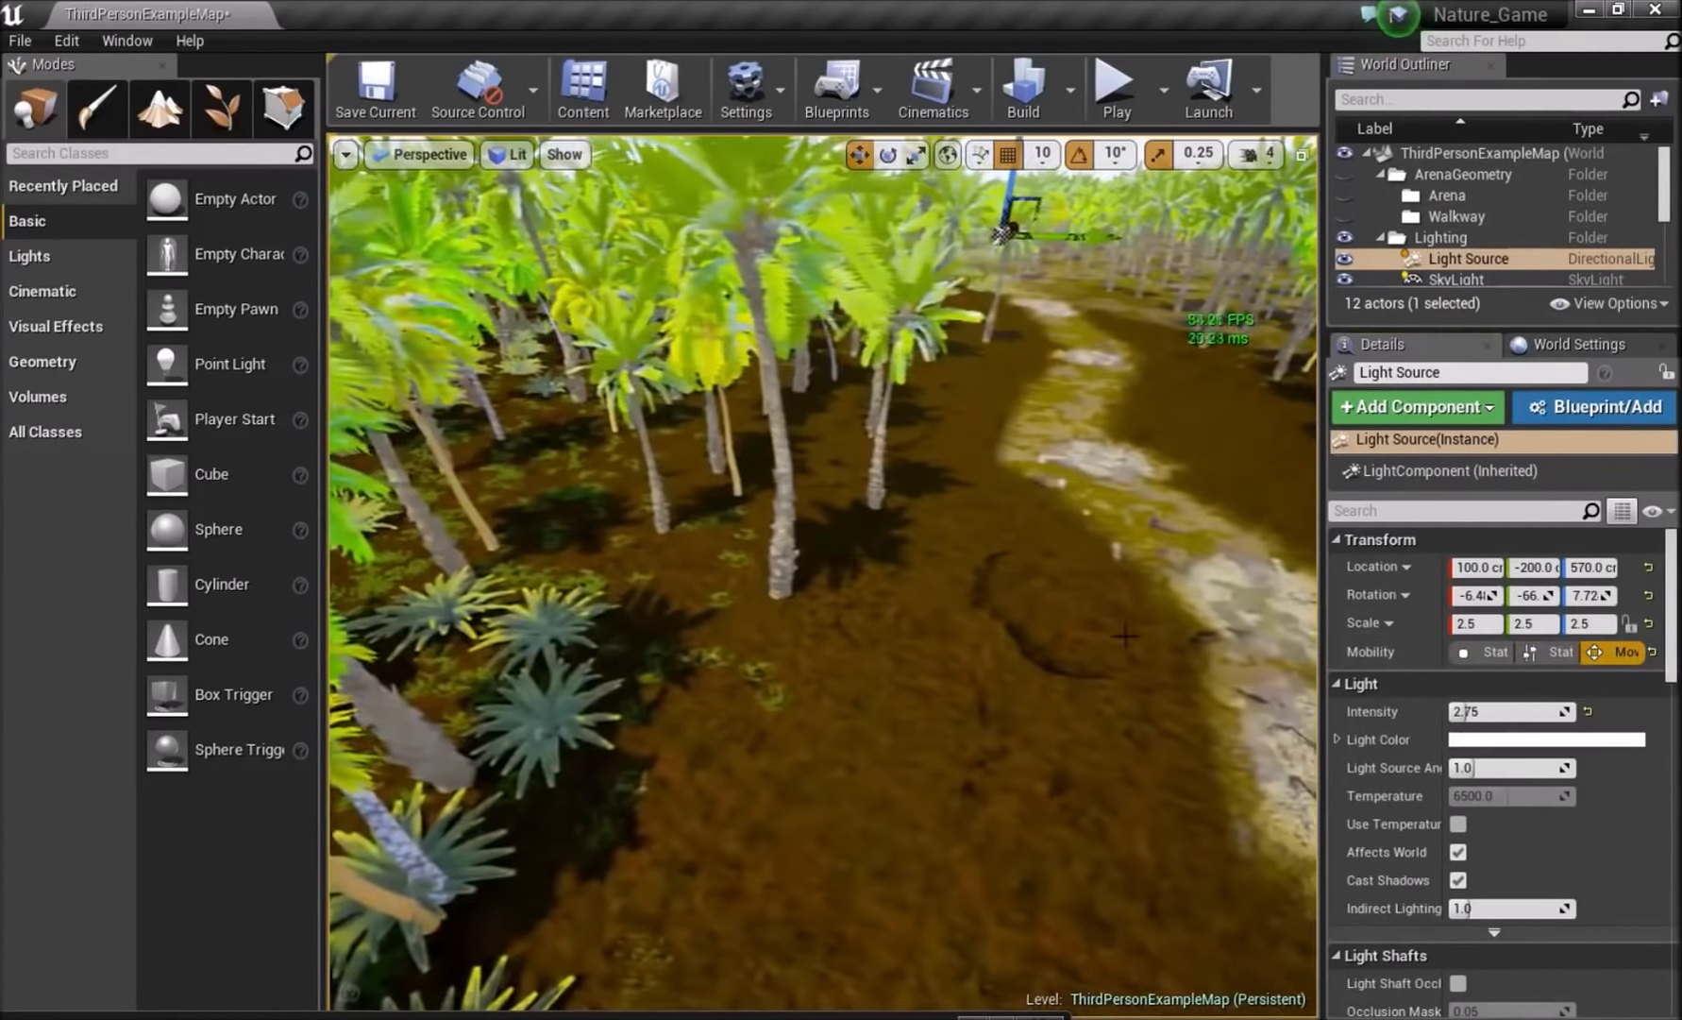
{"action": "left_click", "coordinate": [1502, 650]}
{"action": "key", "text": "w"}
{"action": "right_click_drag", "start_coordinate": [829, 559], "coordinate": [814, 448]}
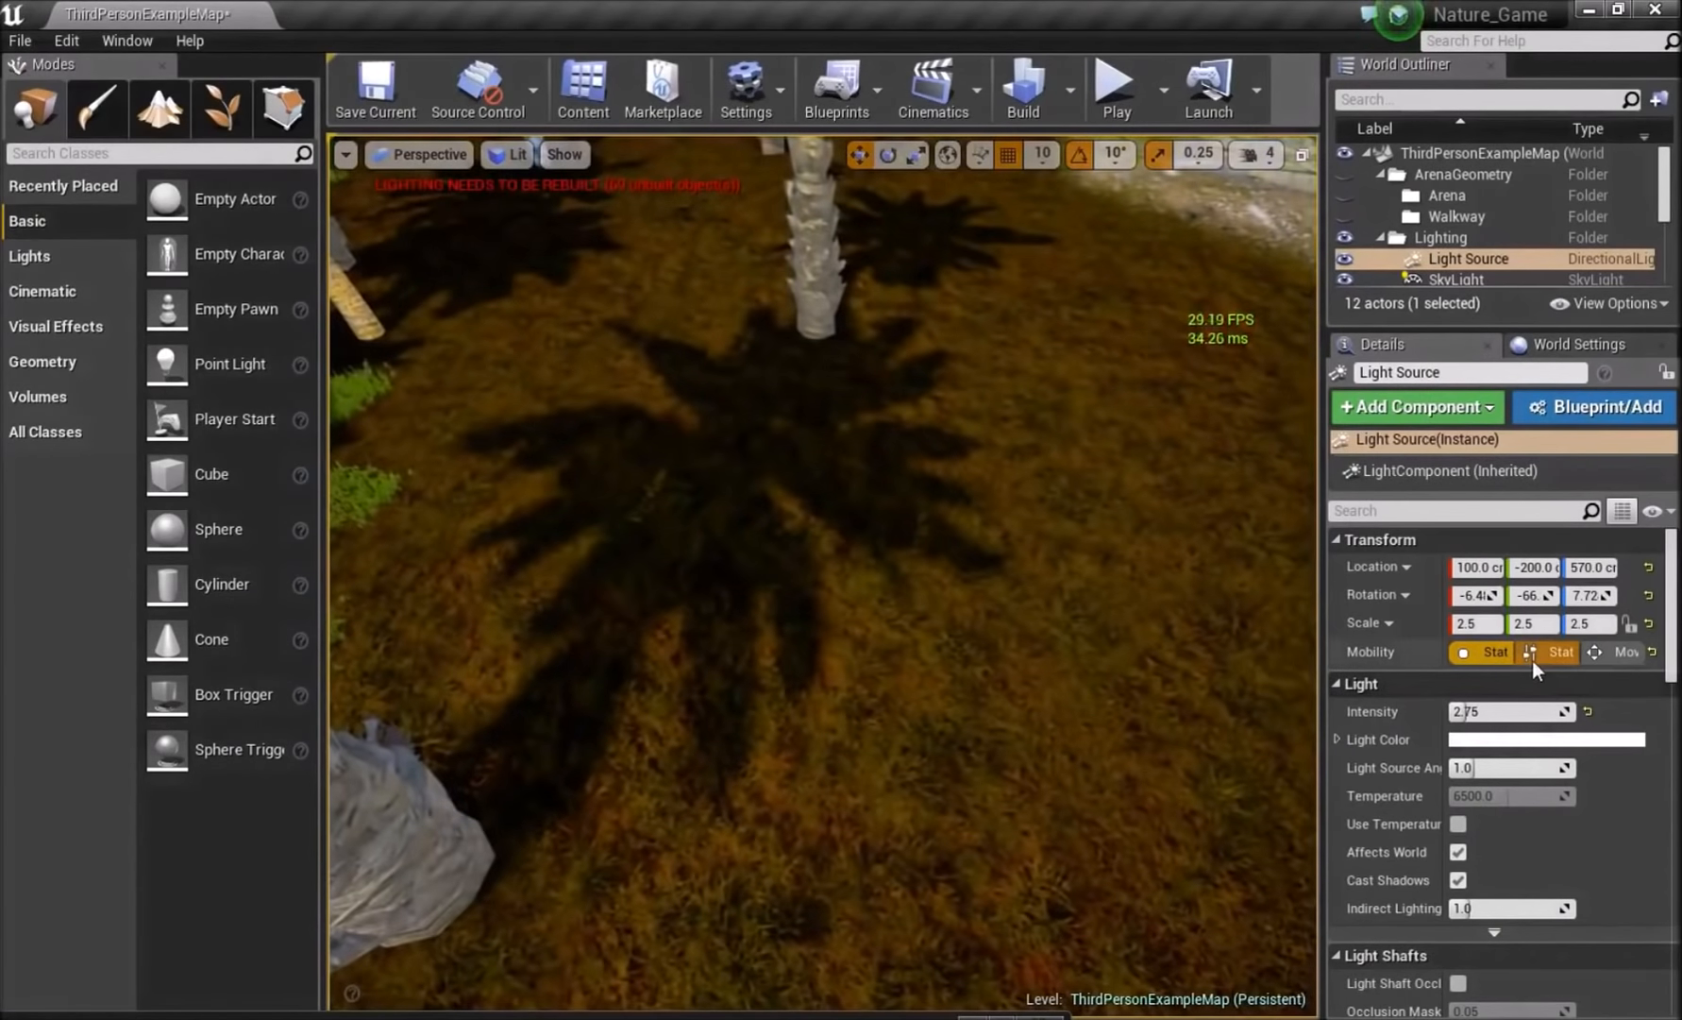
{"action": "left_click", "coordinate": [1543, 661]}
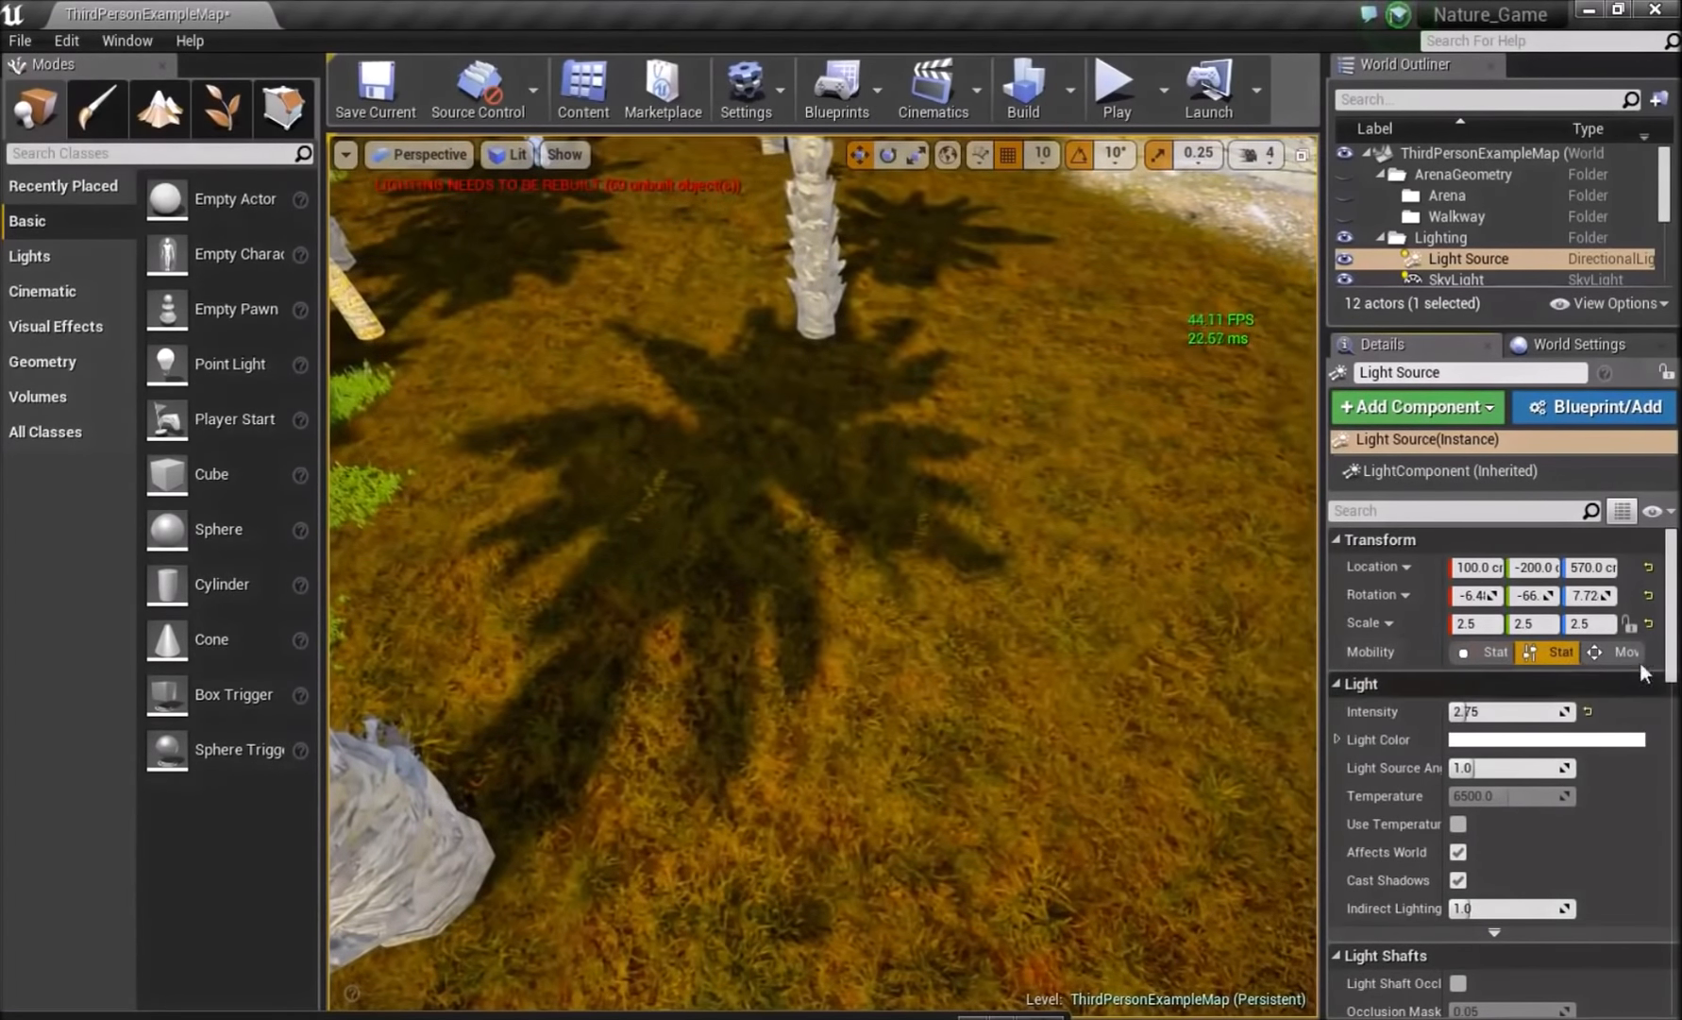
{"action": "left_click", "coordinate": [1619, 652]}
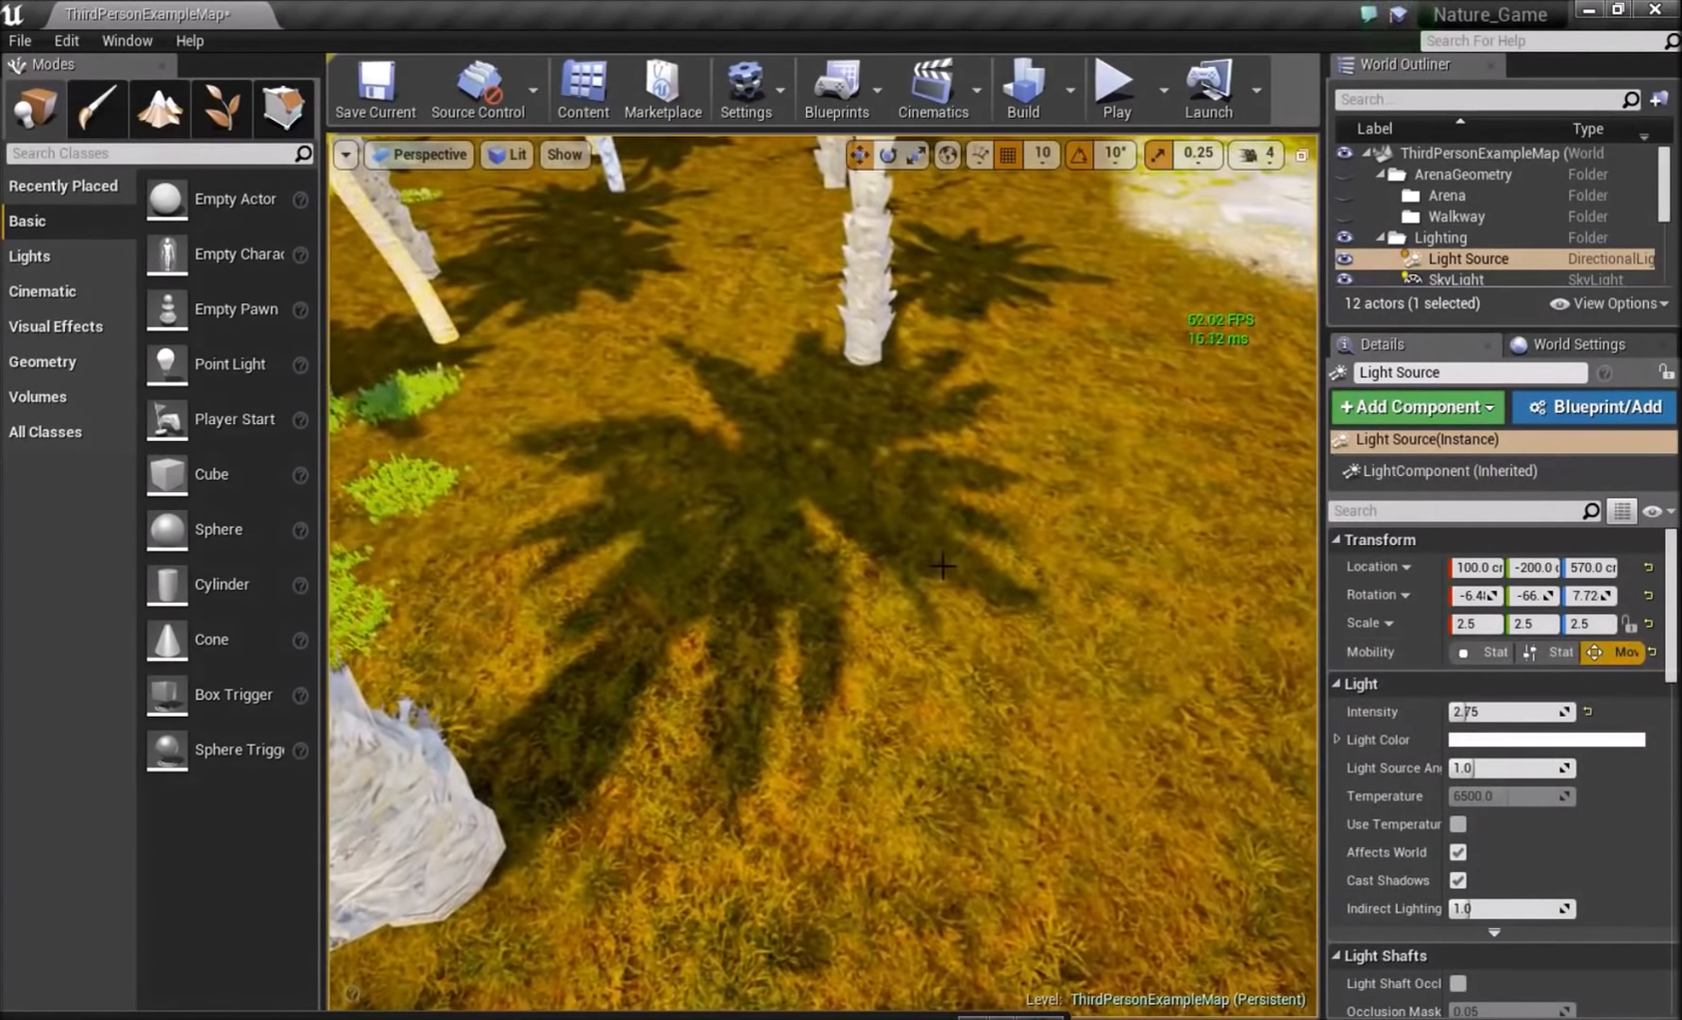
- Inspect the shadows around the path and play-test the level, running the character between the palms before stopping the session
{"action": "right_click_drag", "start_coordinate": [943, 567], "coordinate": [878, 477]}
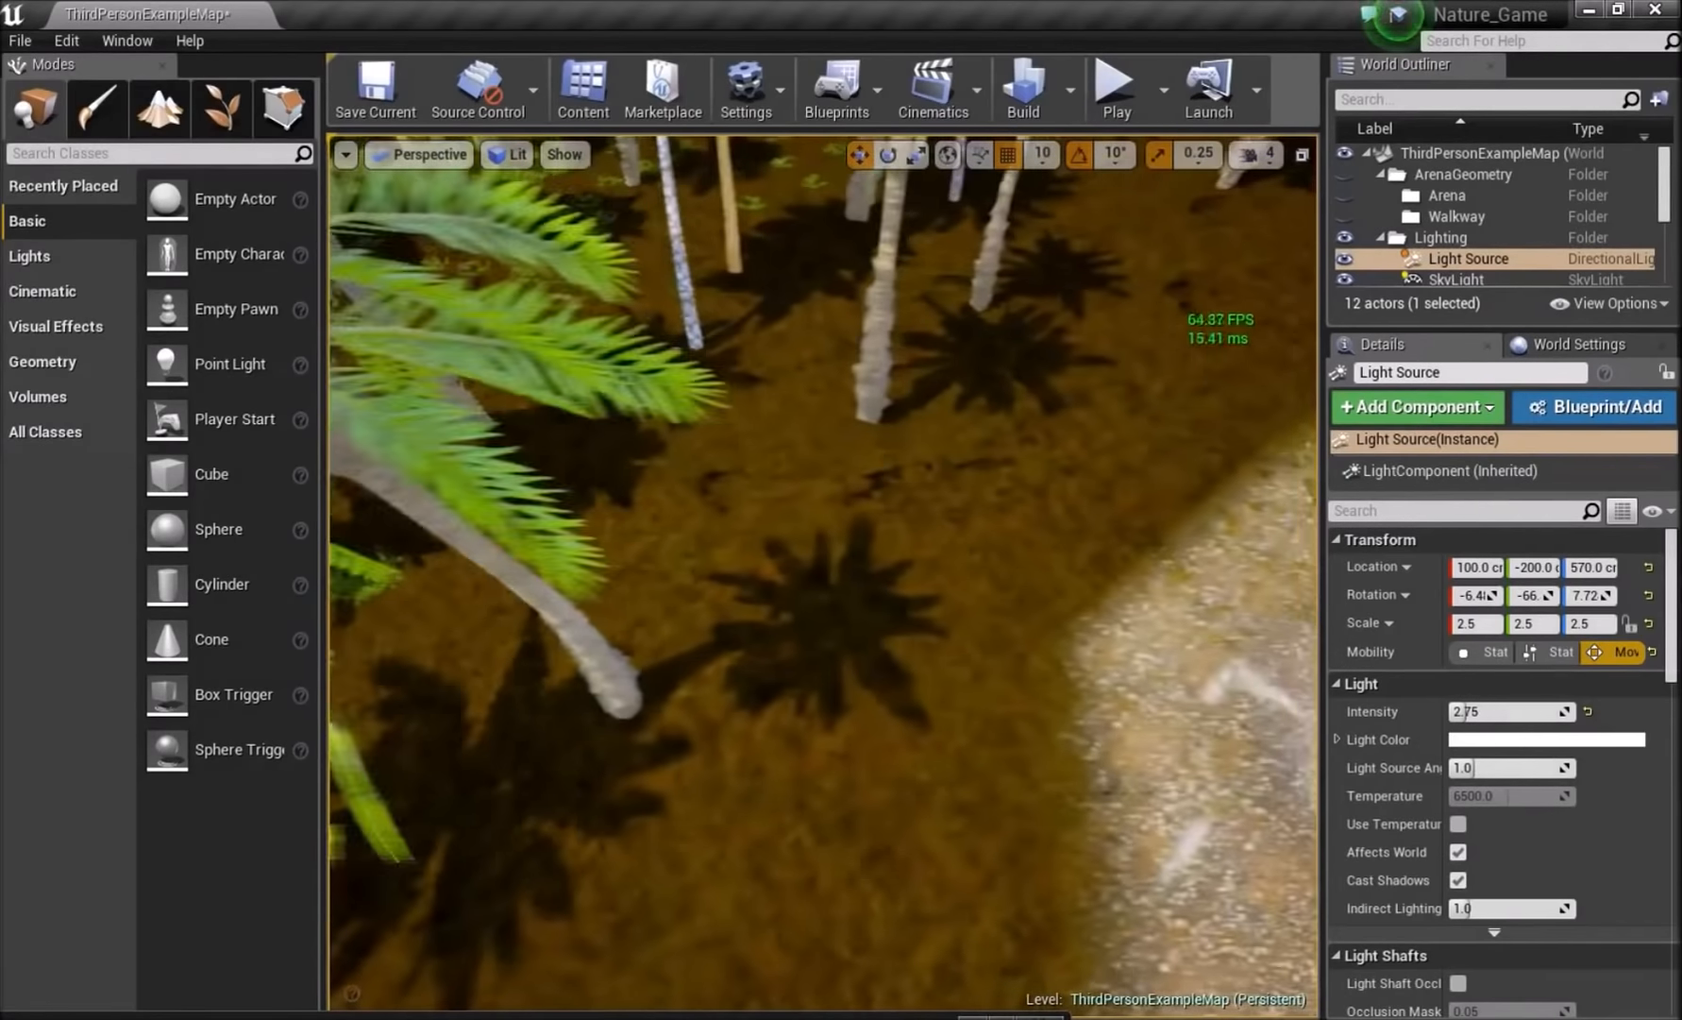
{"action": "right_click_drag", "start_coordinate": [943, 567], "coordinate": [942, 406]}
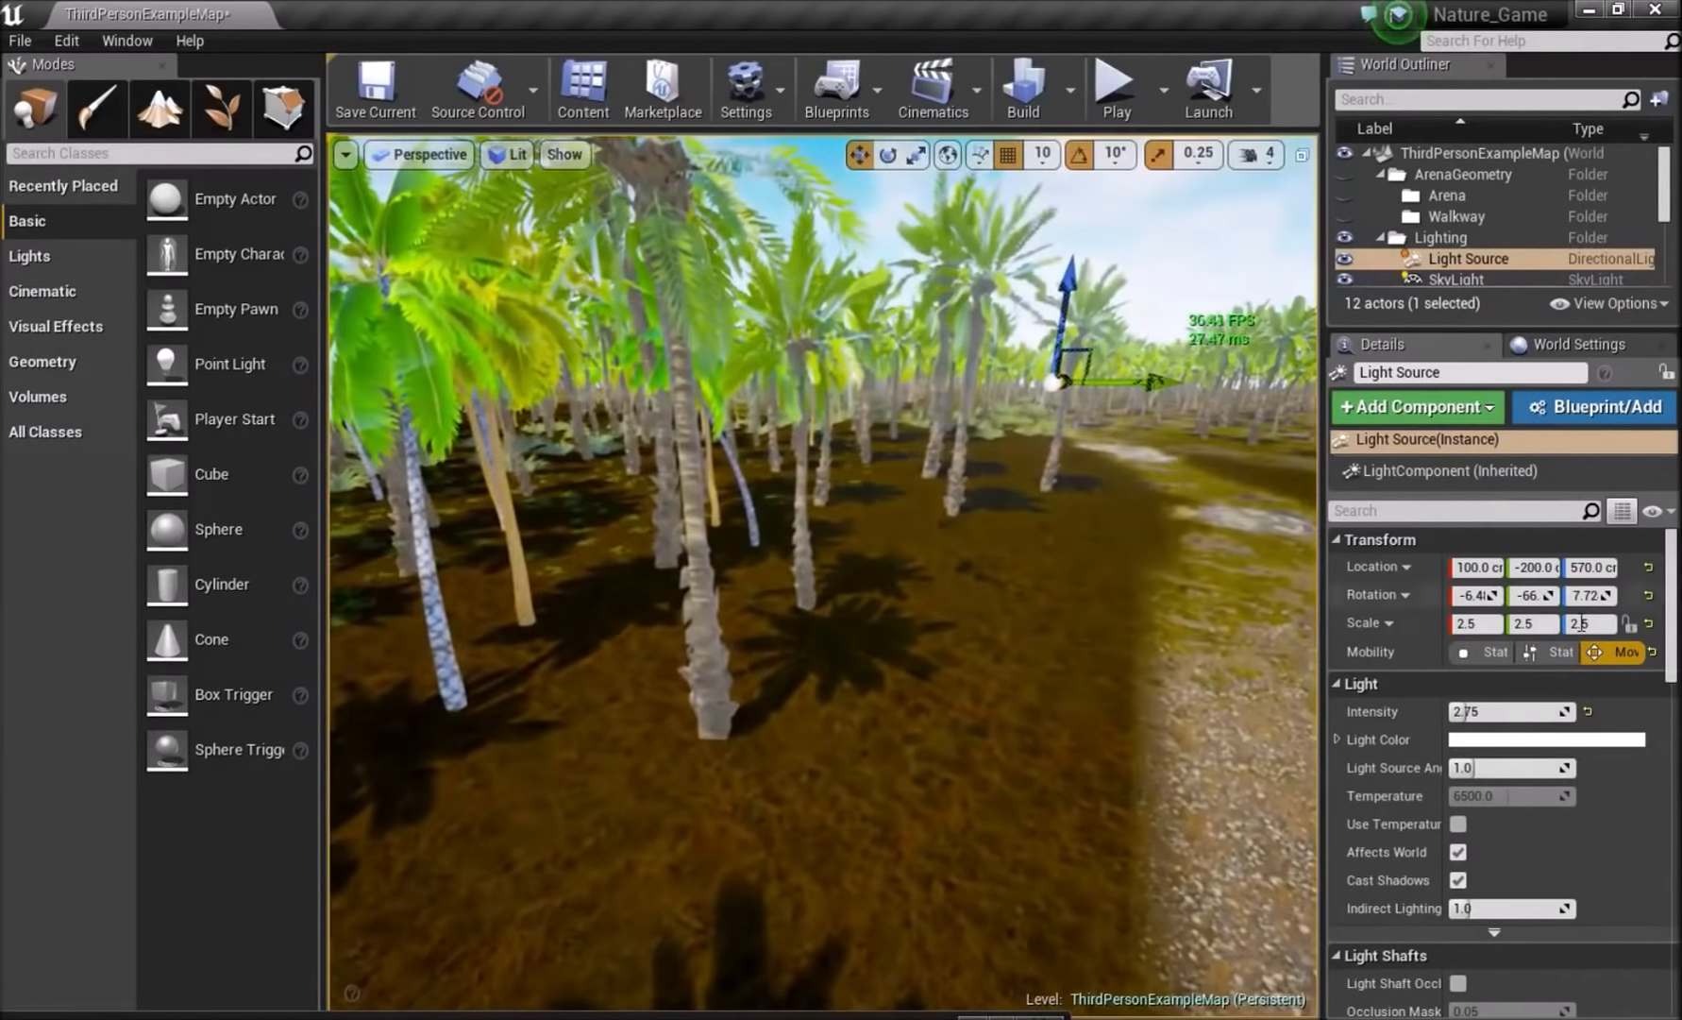
{"action": "right_click_drag", "start_coordinate": [982, 330], "coordinate": [1089, 204]}
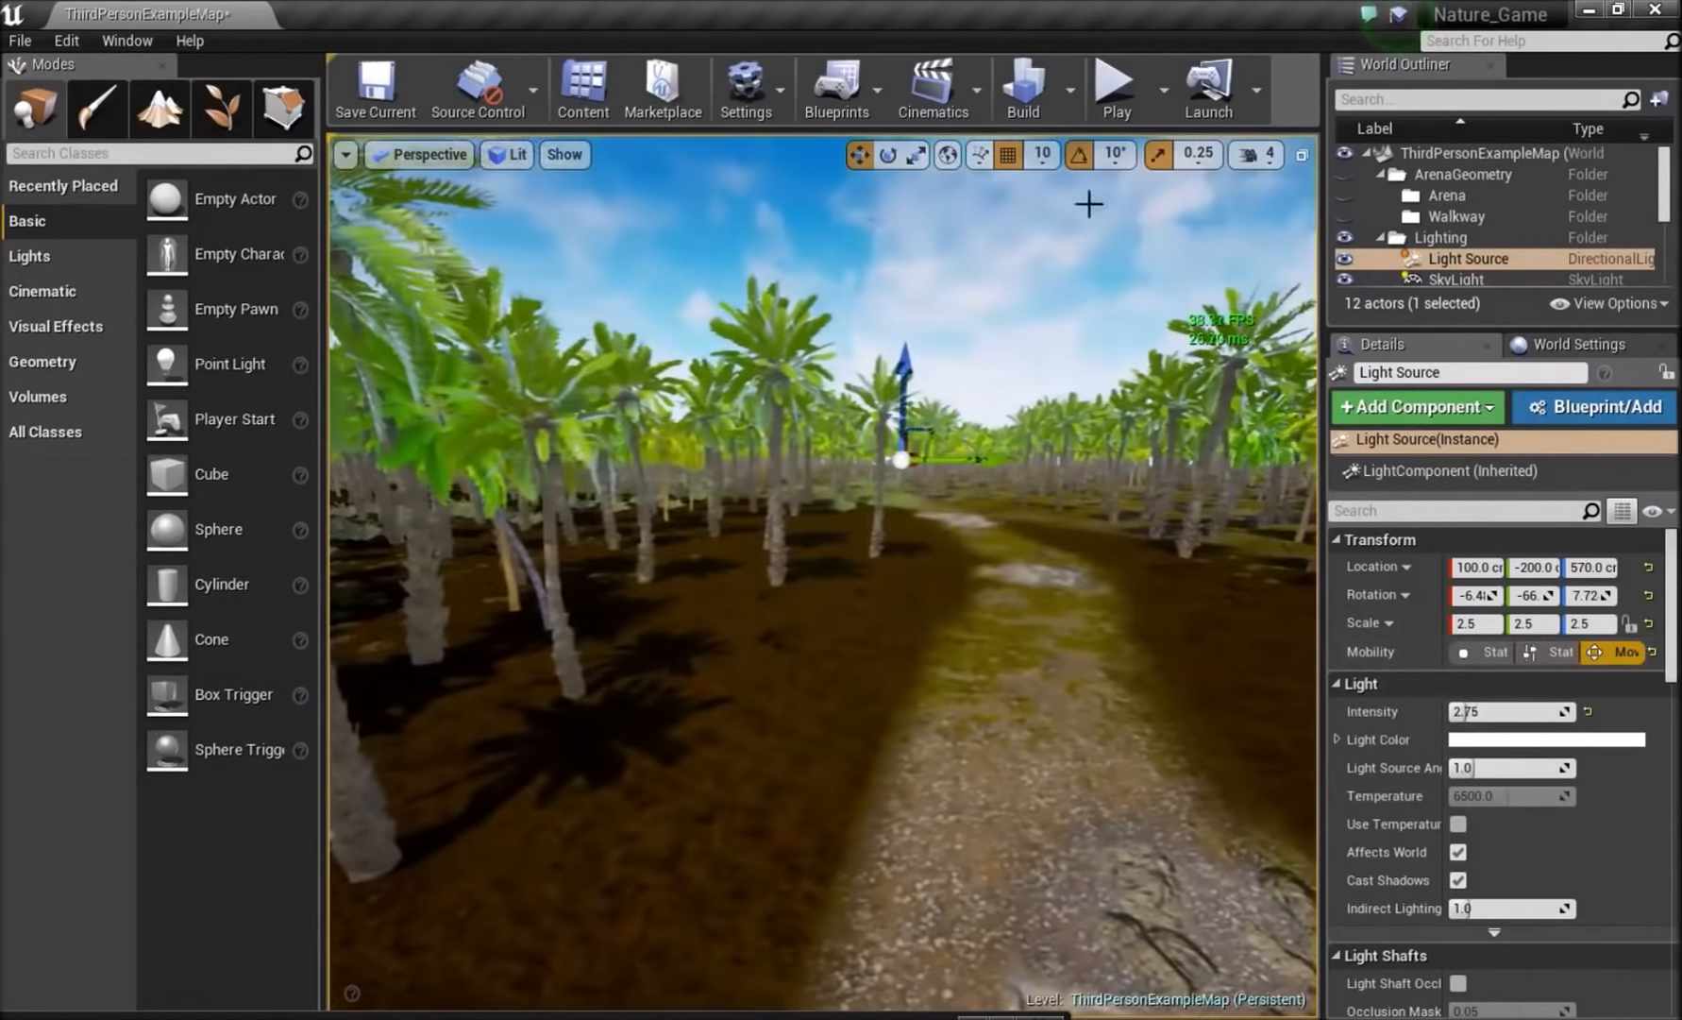
{"action": "left_click", "coordinate": [1117, 85]}
{"action": "key", "text": "w"}
{"action": "key", "text": "d"}
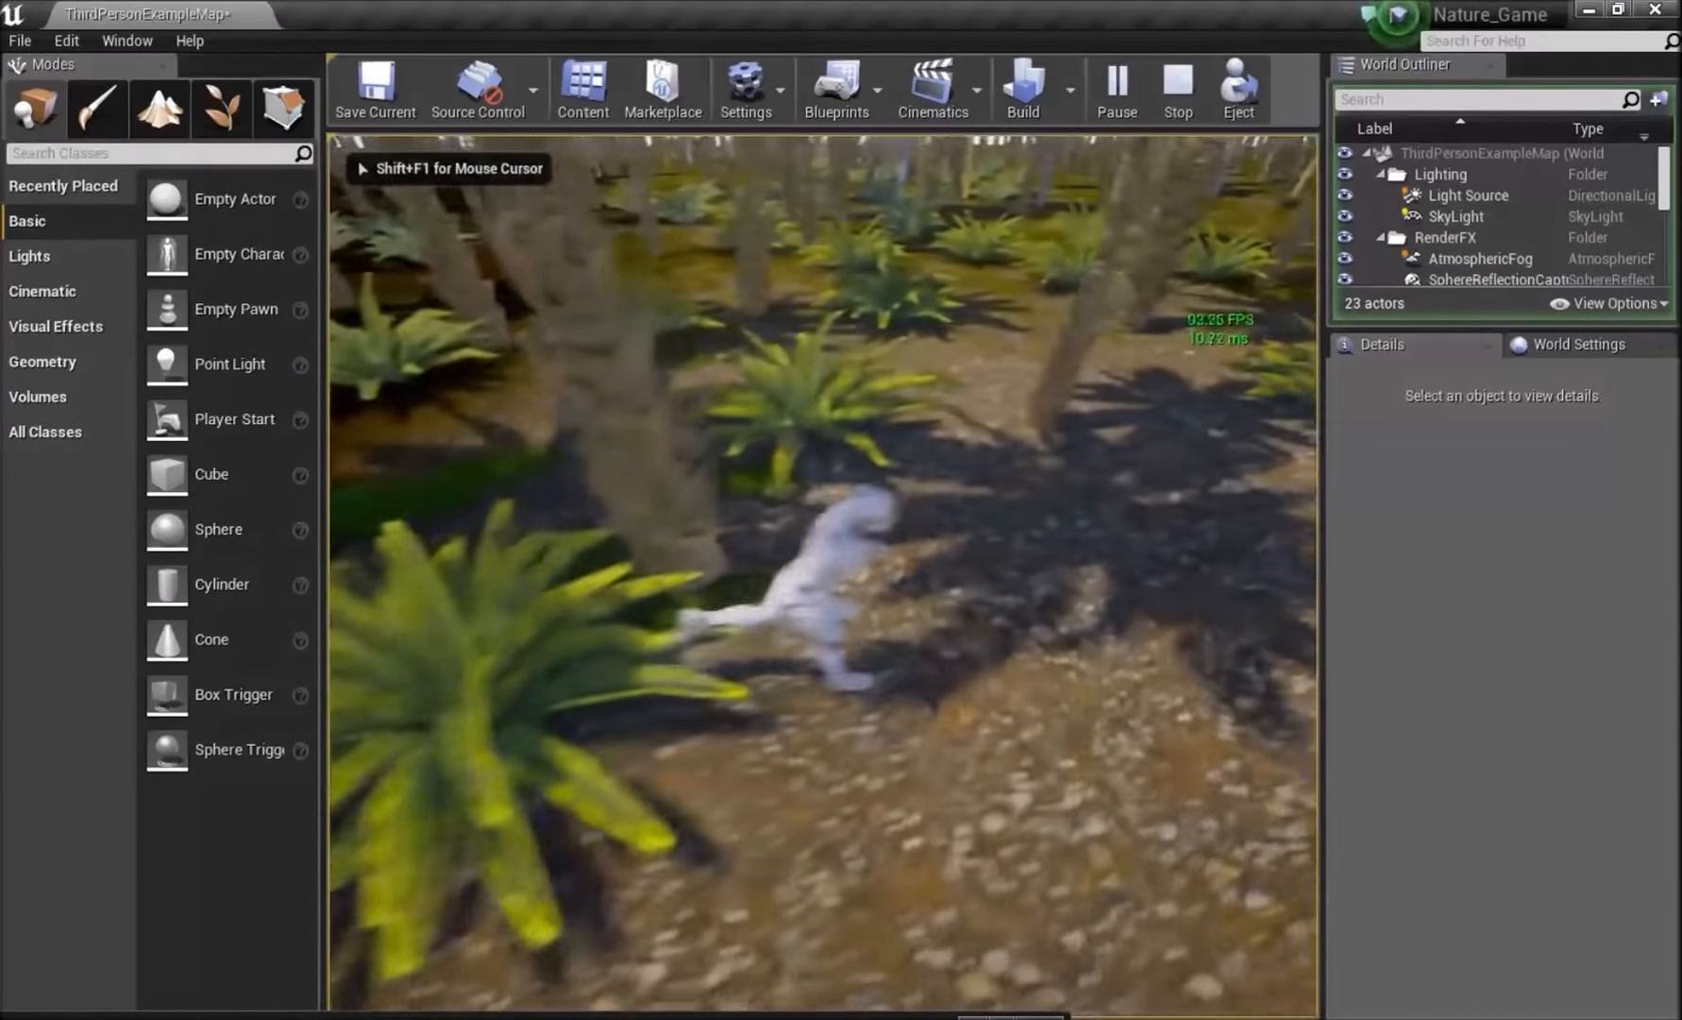
{"action": "key", "text": "d"}
{"action": "key", "text": "w"}
{"action": "key", "text": "w"}
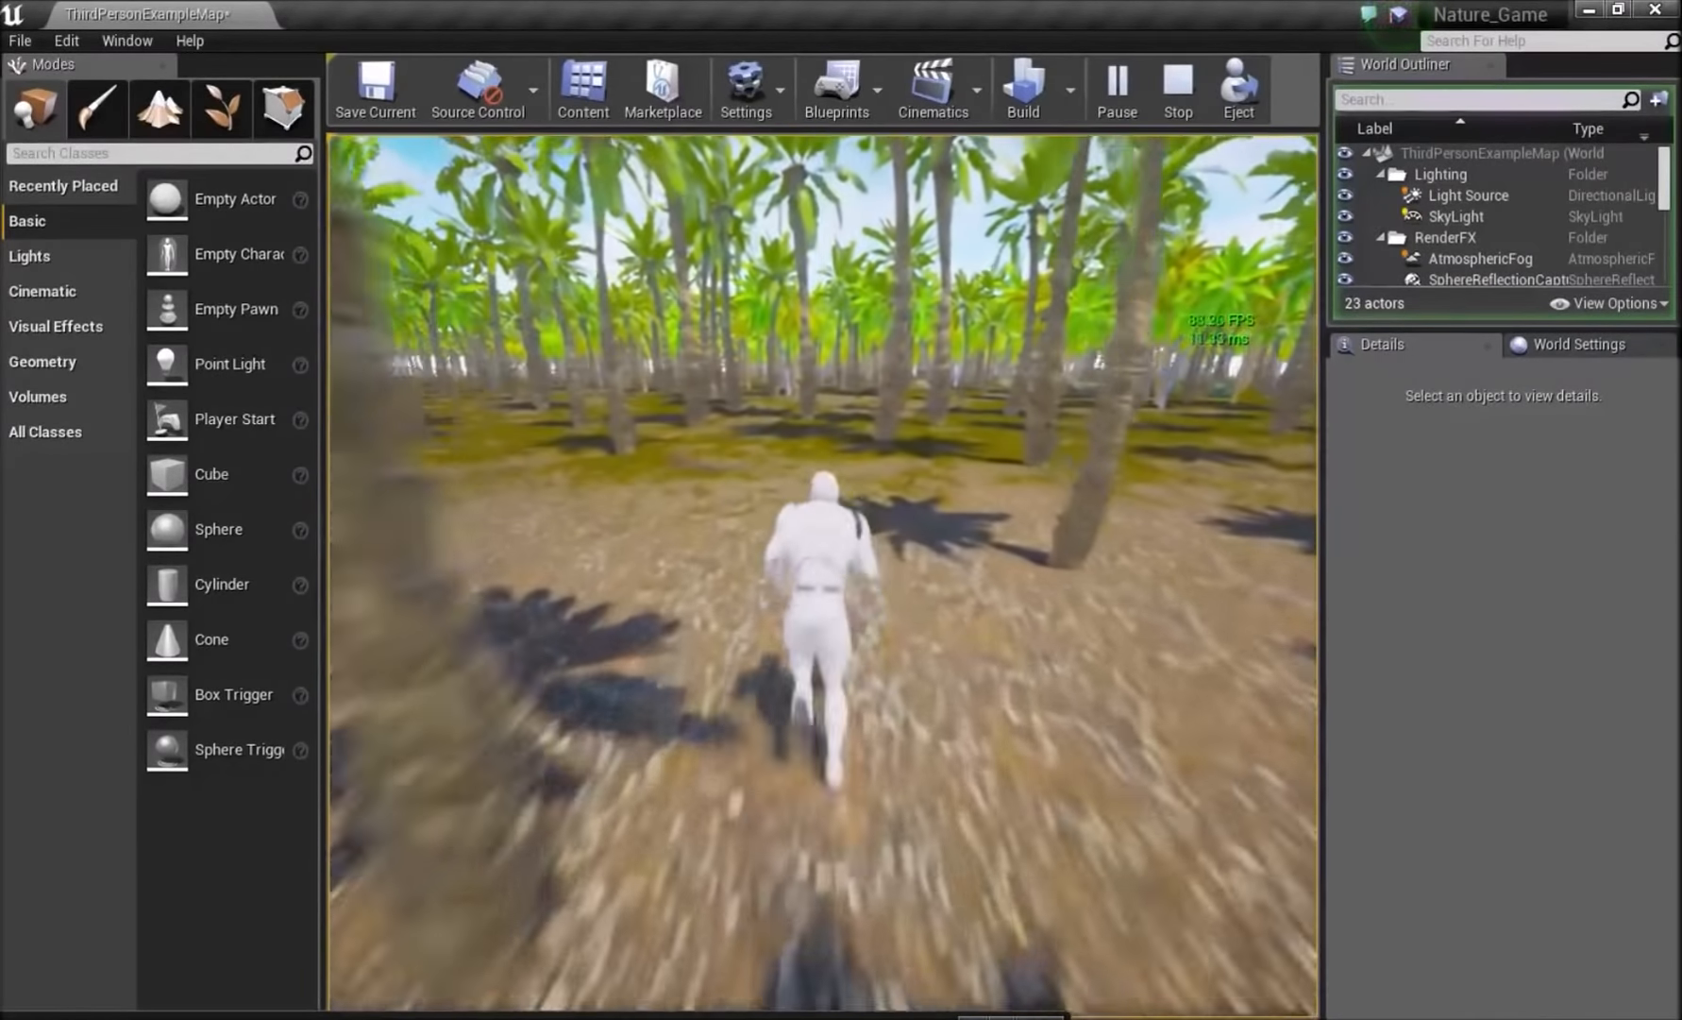
{"action": "key", "text": "Escape"}
- Set the SkyLight's mobility to Movable and deselect it
{"action": "key", "text": "s"}
{"action": "mouse_move", "coordinate": [1183, 604]}
{"action": "right_mouse_down"}
{"action": "mouse_move", "coordinate": [1182, 699]}
{"action": "mouse_move", "coordinate": [1183, 605]}
{"action": "right_mouse_up"}
{"action": "scroll", "coordinate": [1507, 272], "scroll_direction": "down", "scroll_amount": 1}
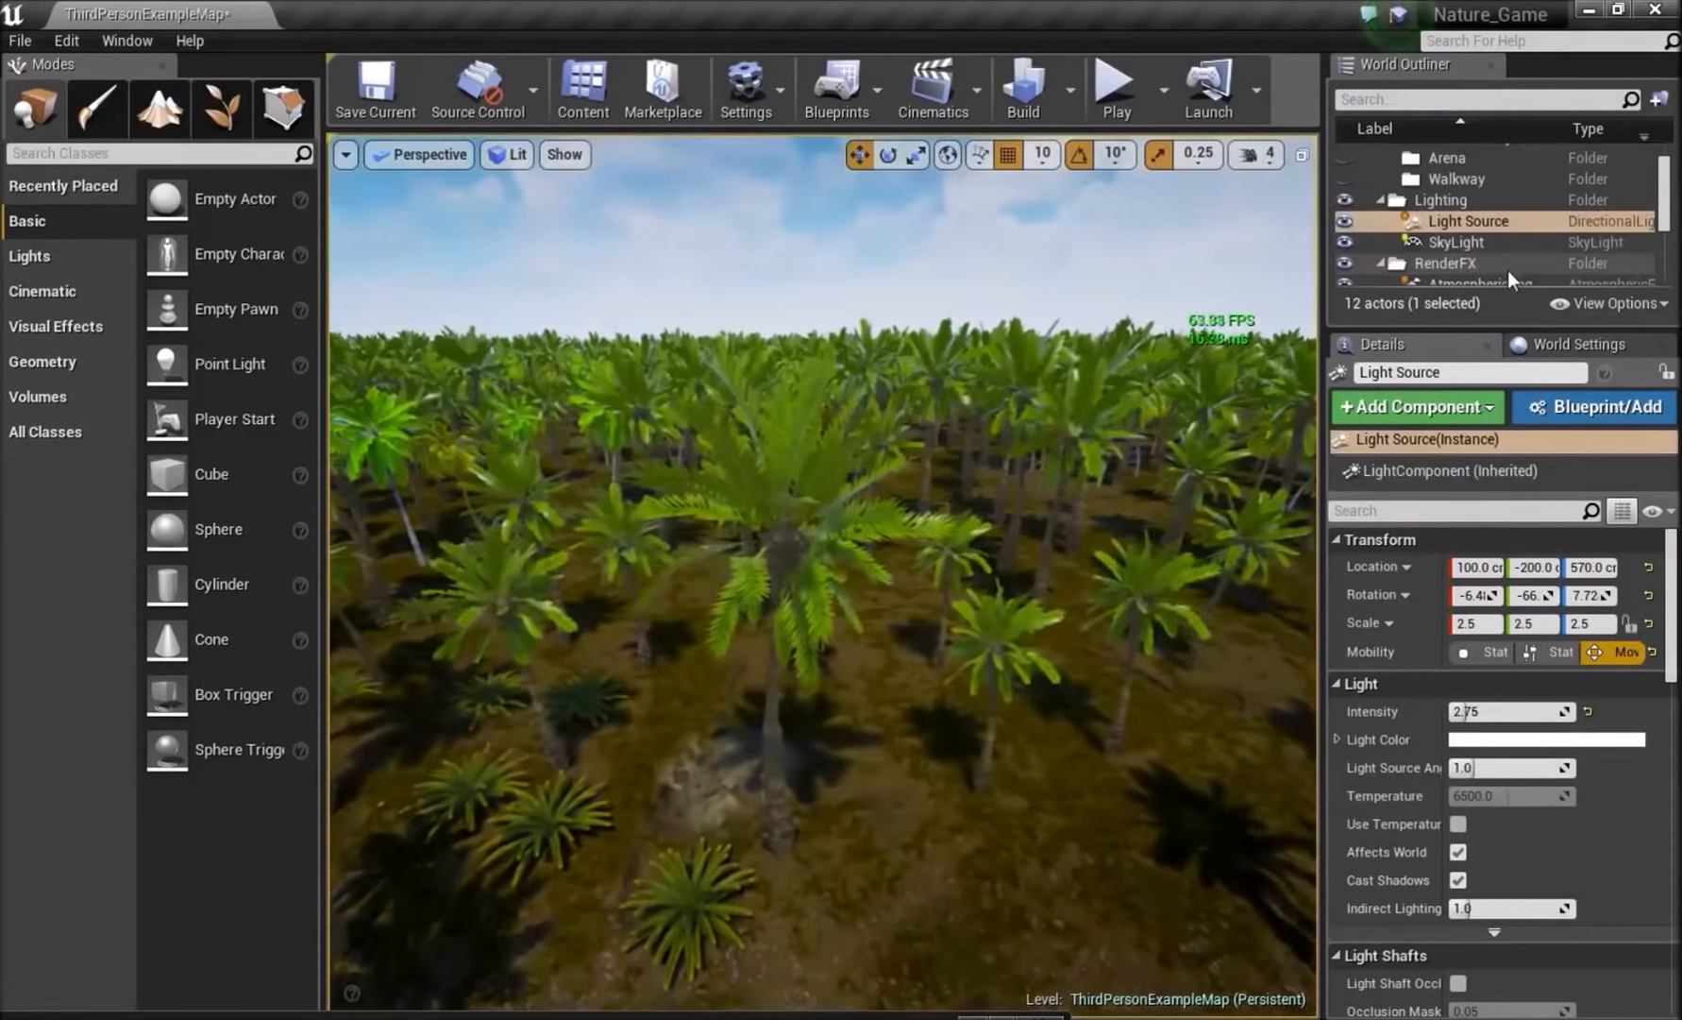
{"action": "left_click", "coordinate": [1453, 242]}
{"action": "left_click", "coordinate": [1607, 652]}
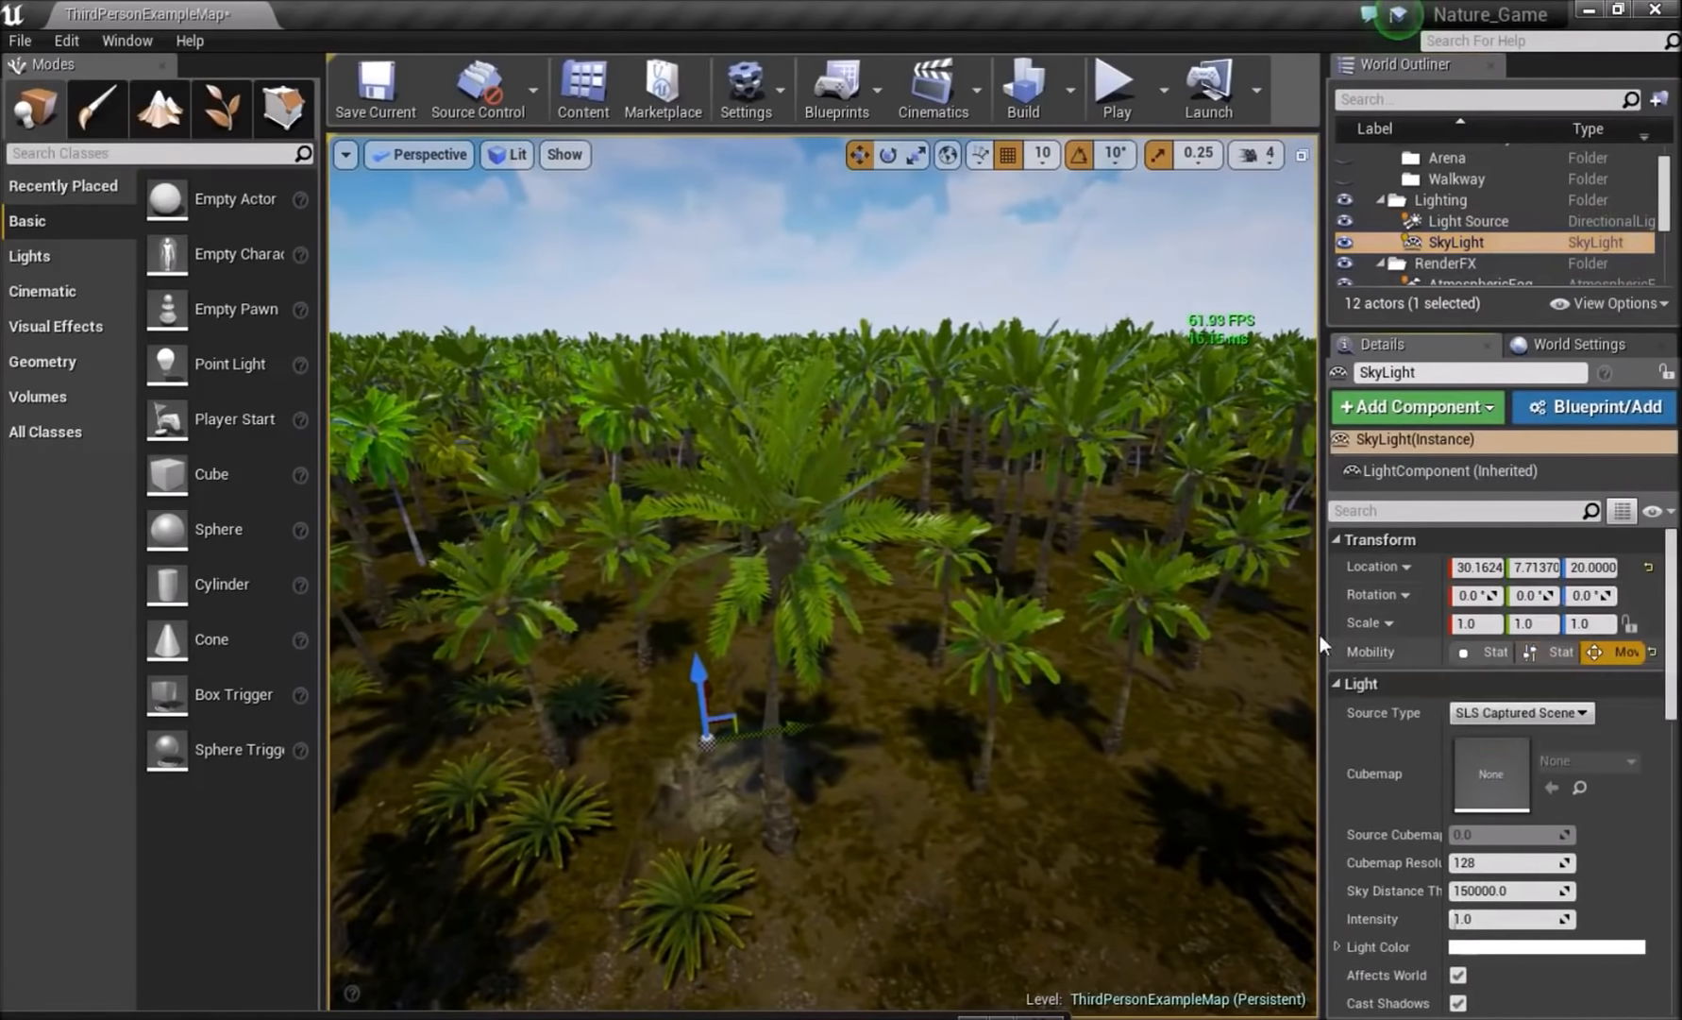
{"action": "left_click", "coordinate": [1086, 612]}
- Play-test the palm forest with the movable SkyLight, run the character forward, and stop the session
{"action": "right_click_drag", "start_coordinate": [1082, 608], "coordinate": [1007, 650]}
{"action": "key", "text": "w"}
{"action": "key", "text": "s"}
{"action": "left_click", "coordinate": [1115, 86]}
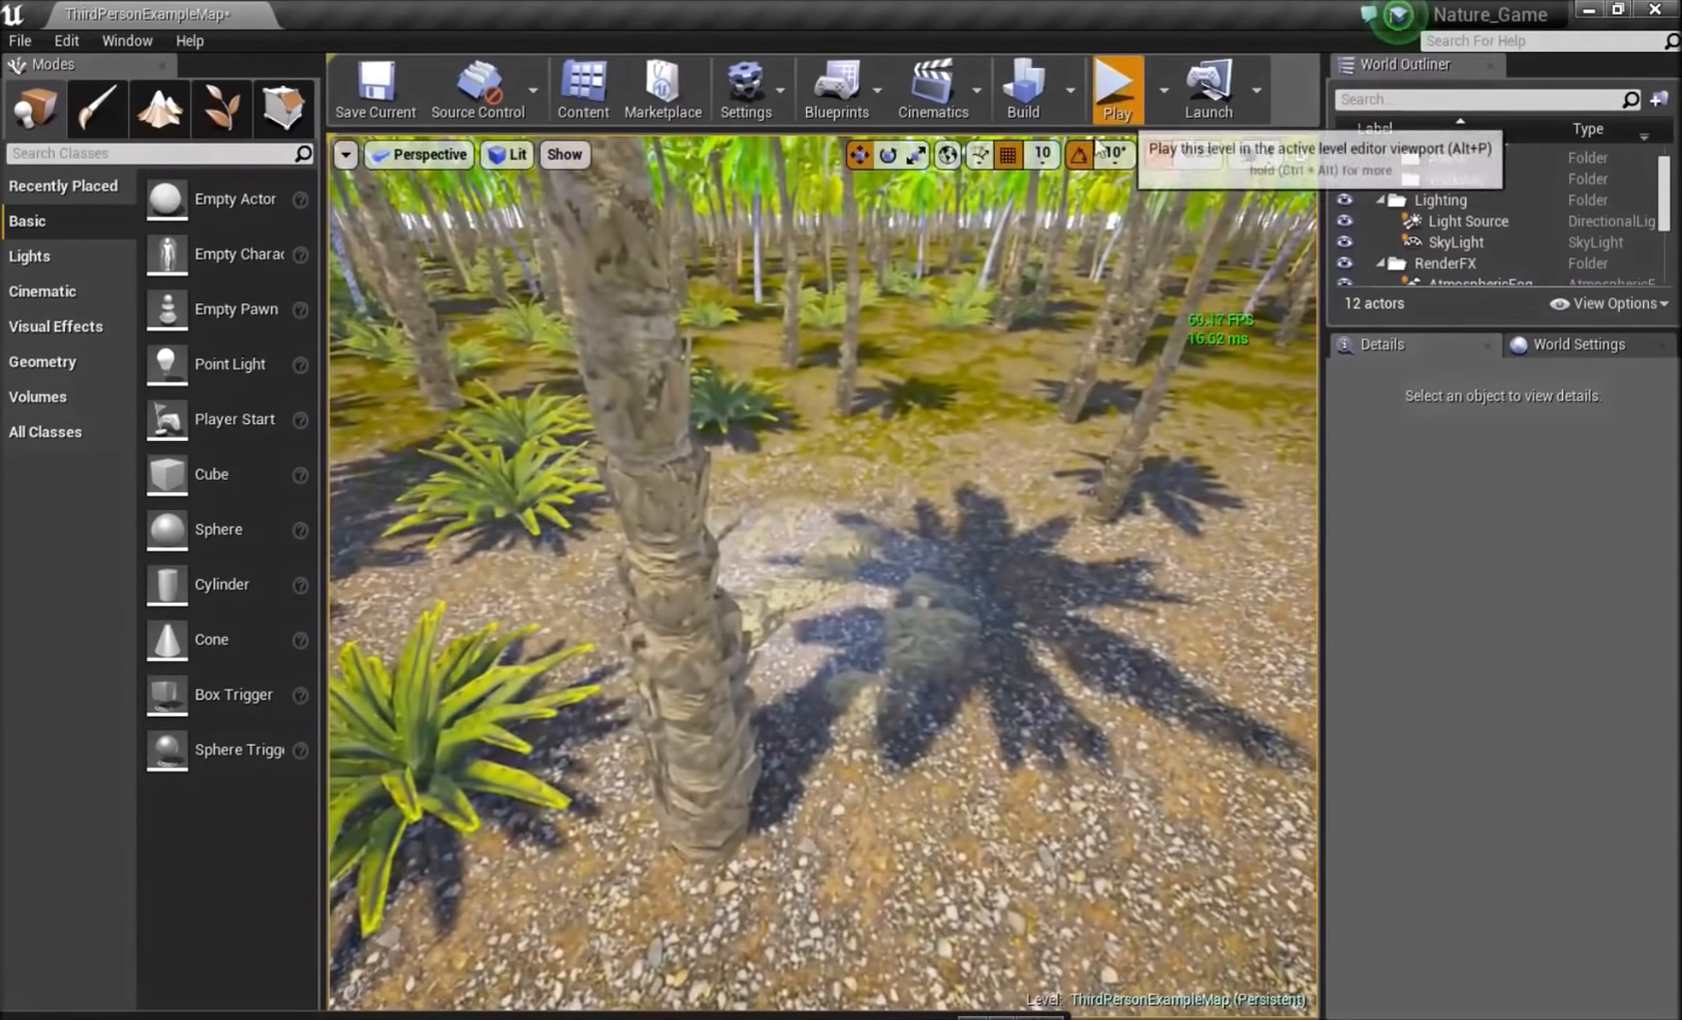
{"action": "key", "text": "w"}
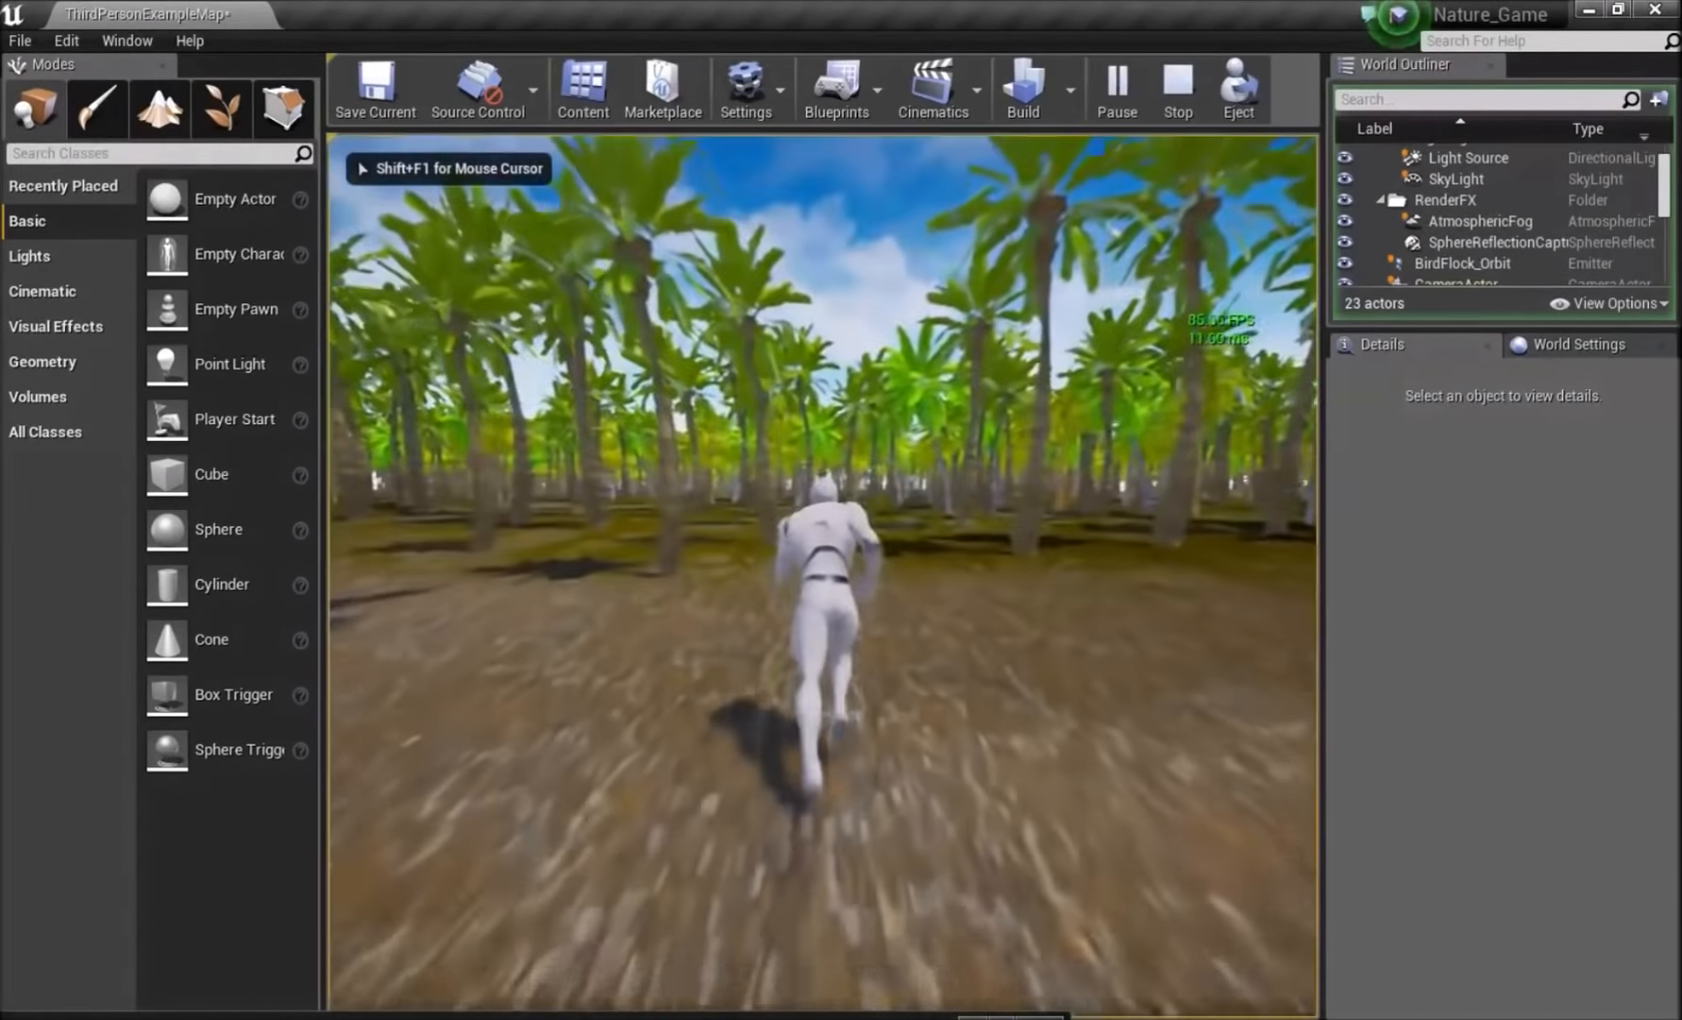
{"action": "key", "text": "Escape"}
- Try placing an Atmospheric Fog actor from the visual effects among the palms and delete it
{"action": "right_click_drag", "start_coordinate": [823, 572], "coordinate": [823, 704]}
{"action": "key", "text": "s"}
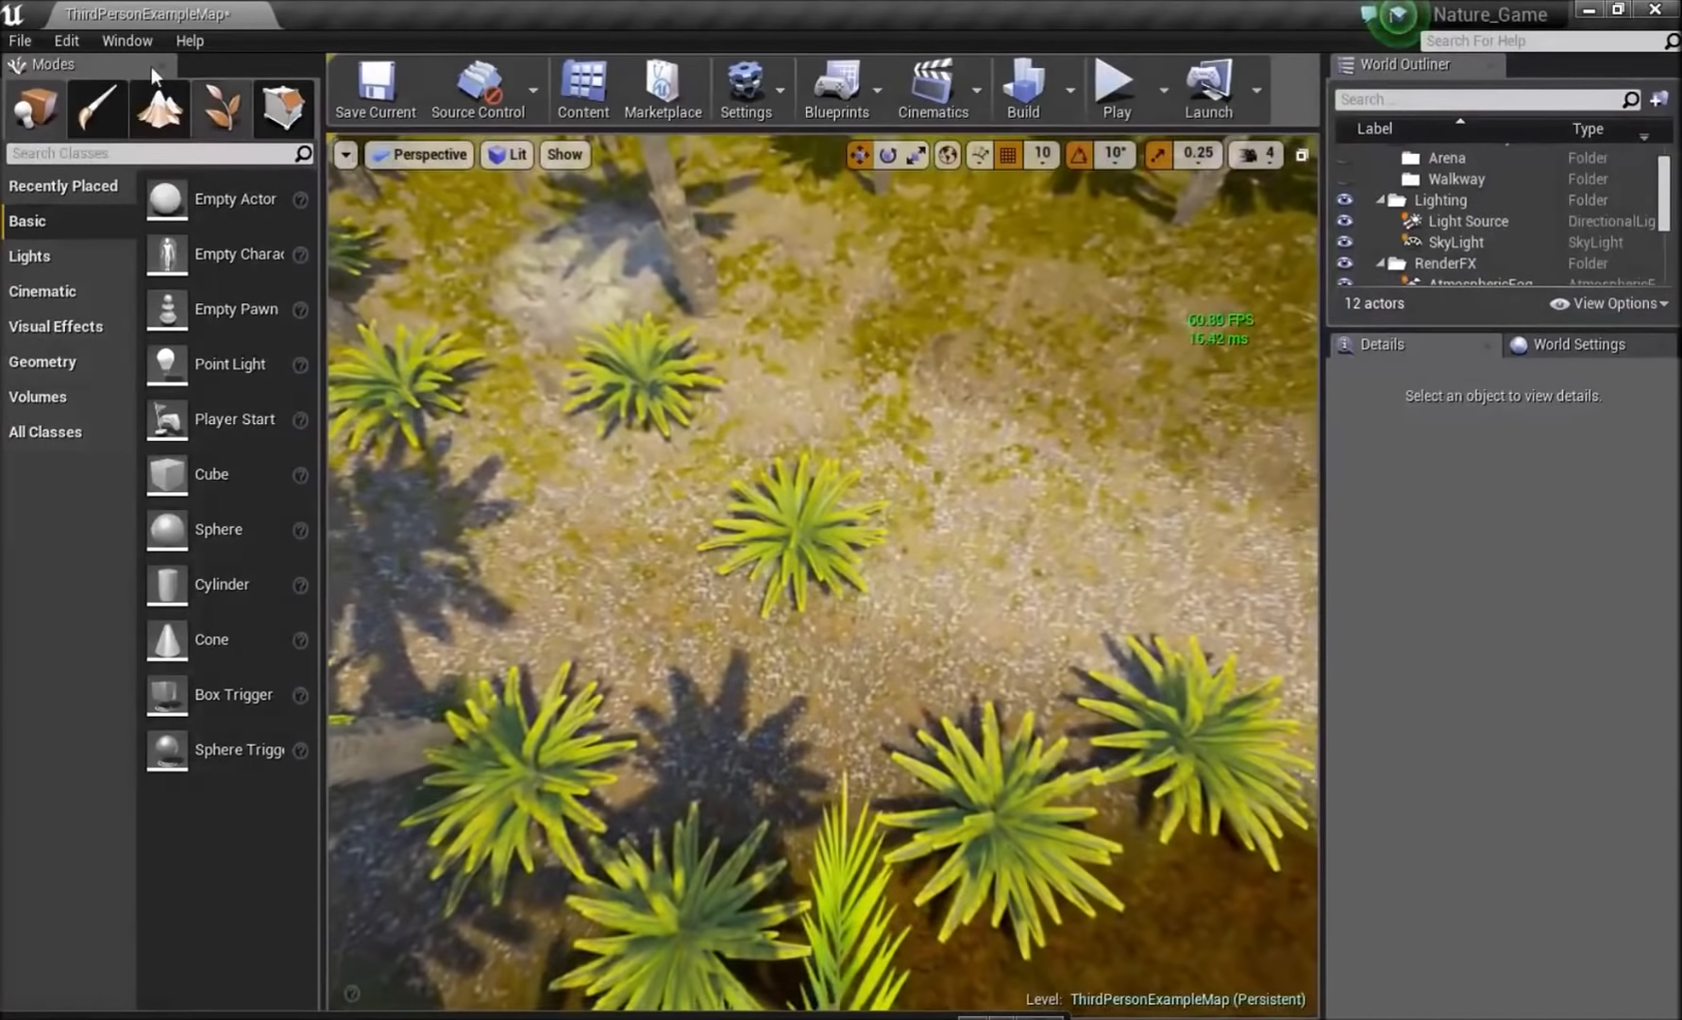
{"action": "left_click", "coordinate": [59, 324]}
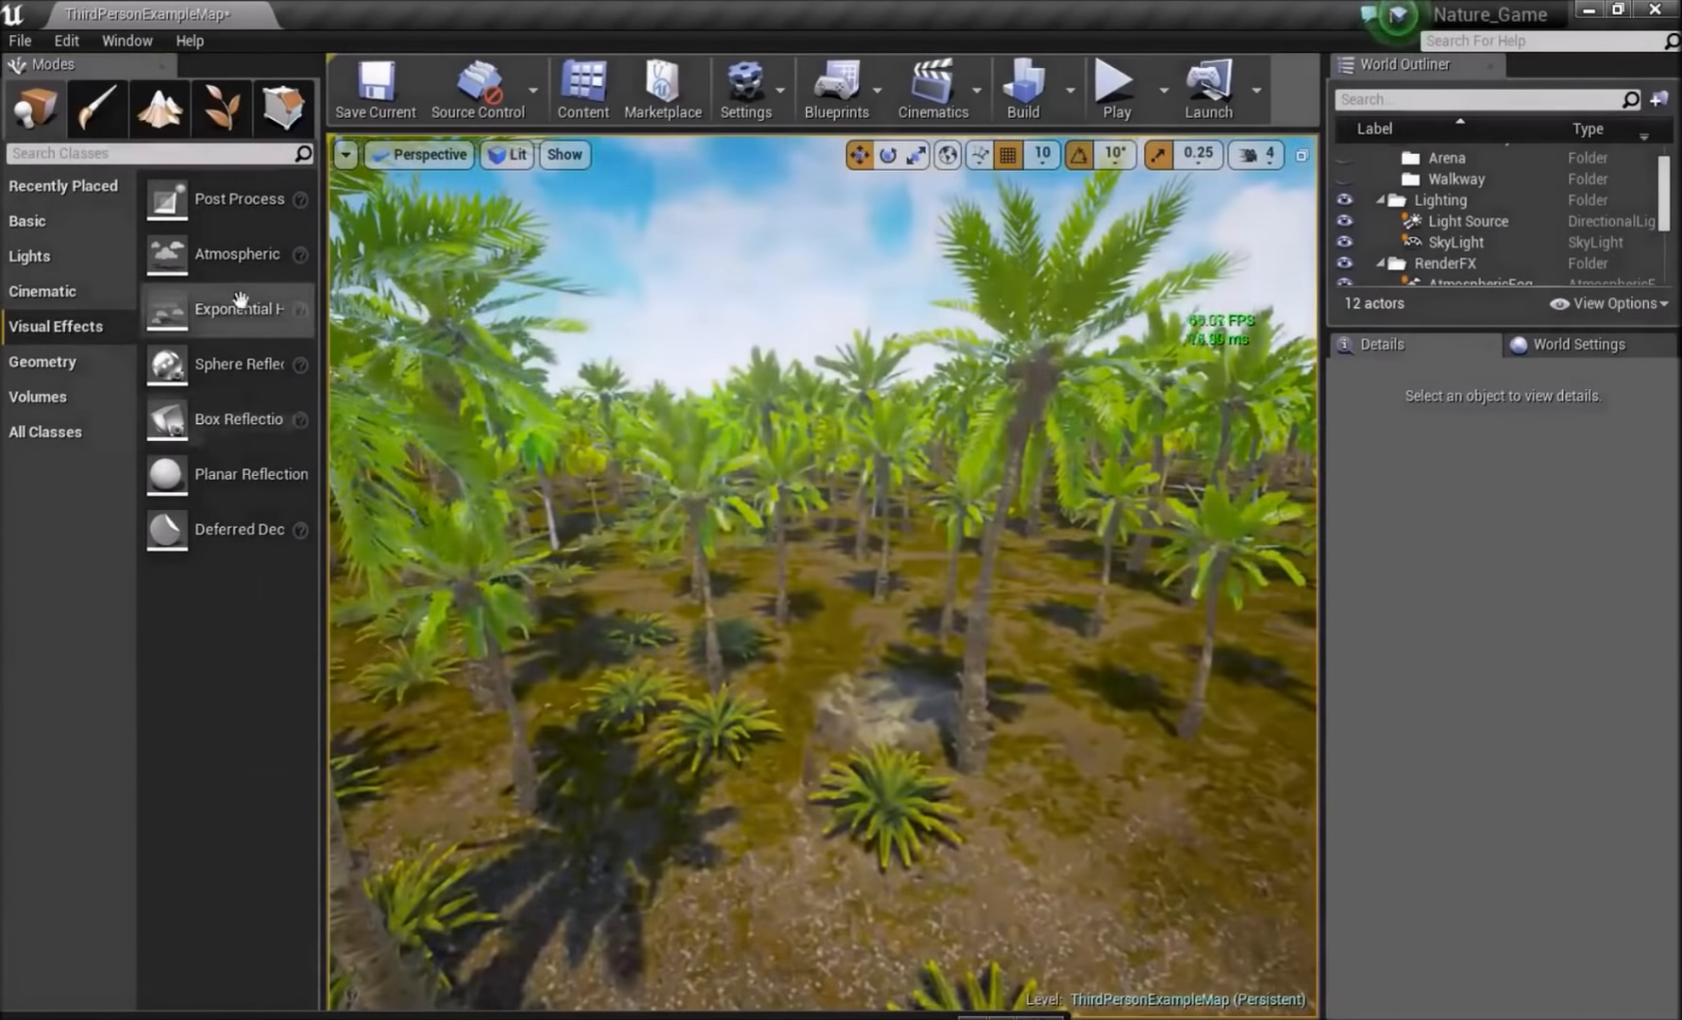
{"action": "left_click_drag", "start_coordinate": [254, 273], "coordinate": [858, 610]}
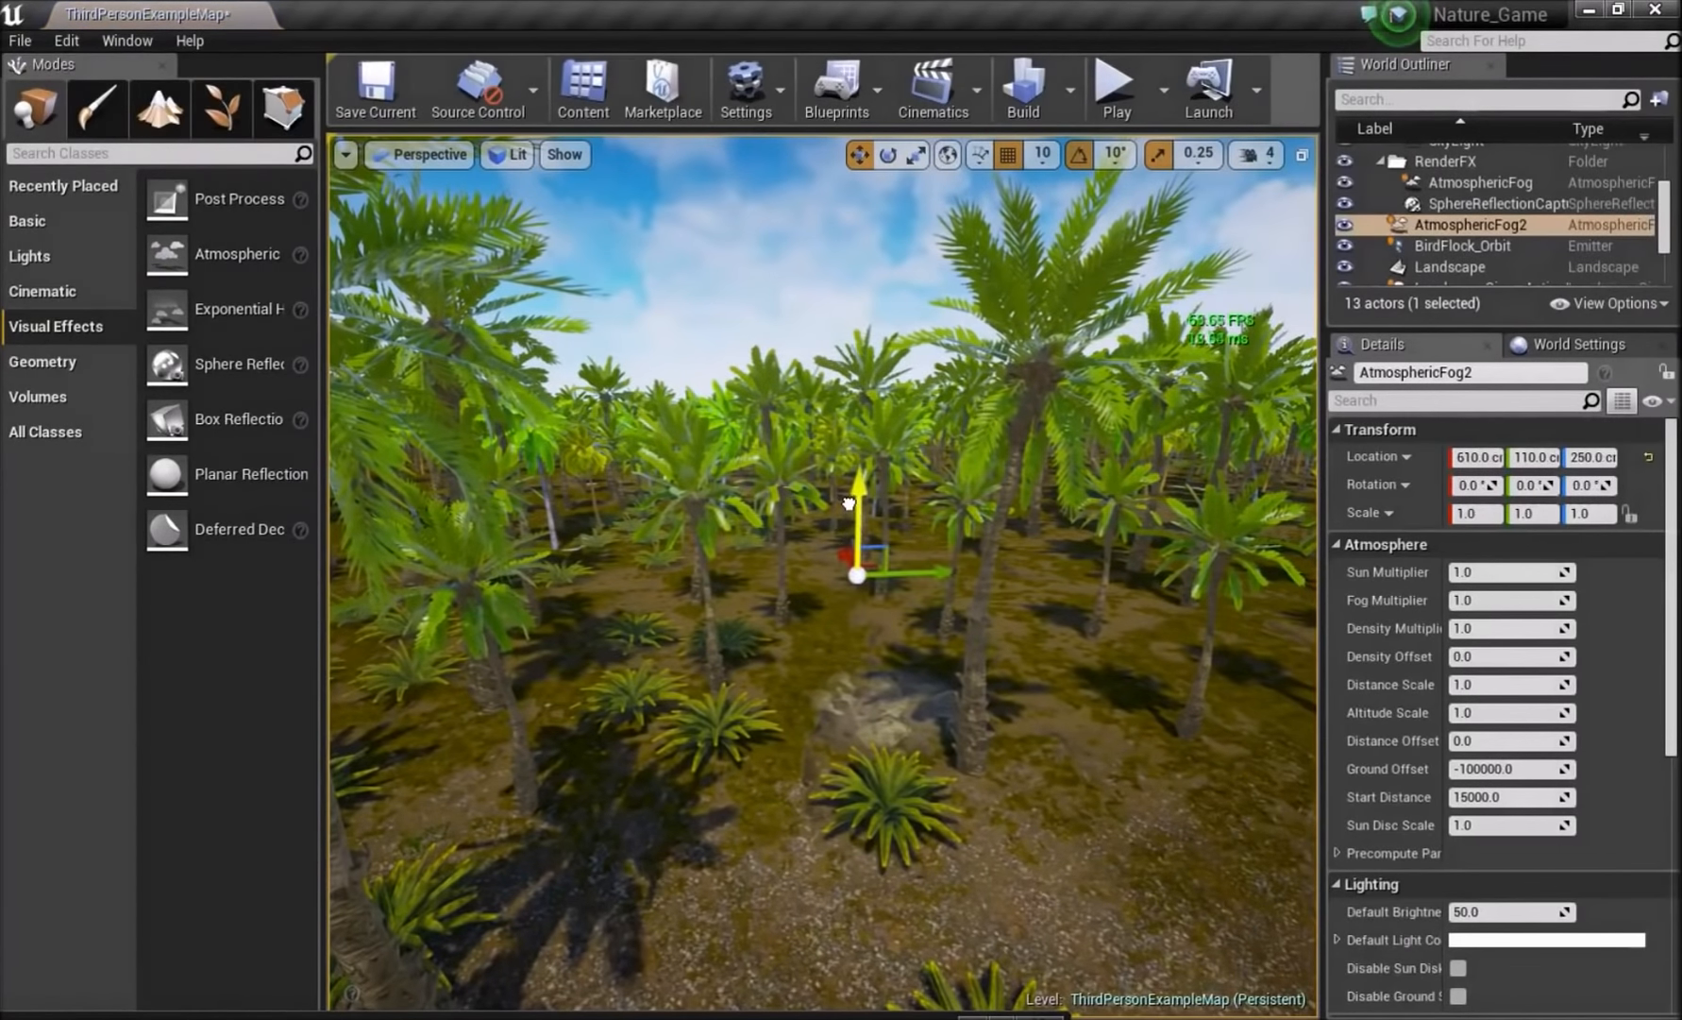
{"action": "key", "text": "Delete"}
{"action": "scroll", "coordinate": [1467, 248], "scroll_direction": "up", "scroll_amount": 2}
{"action": "scroll", "coordinate": [1467, 239], "scroll_direction": "down", "scroll_amount": 2}
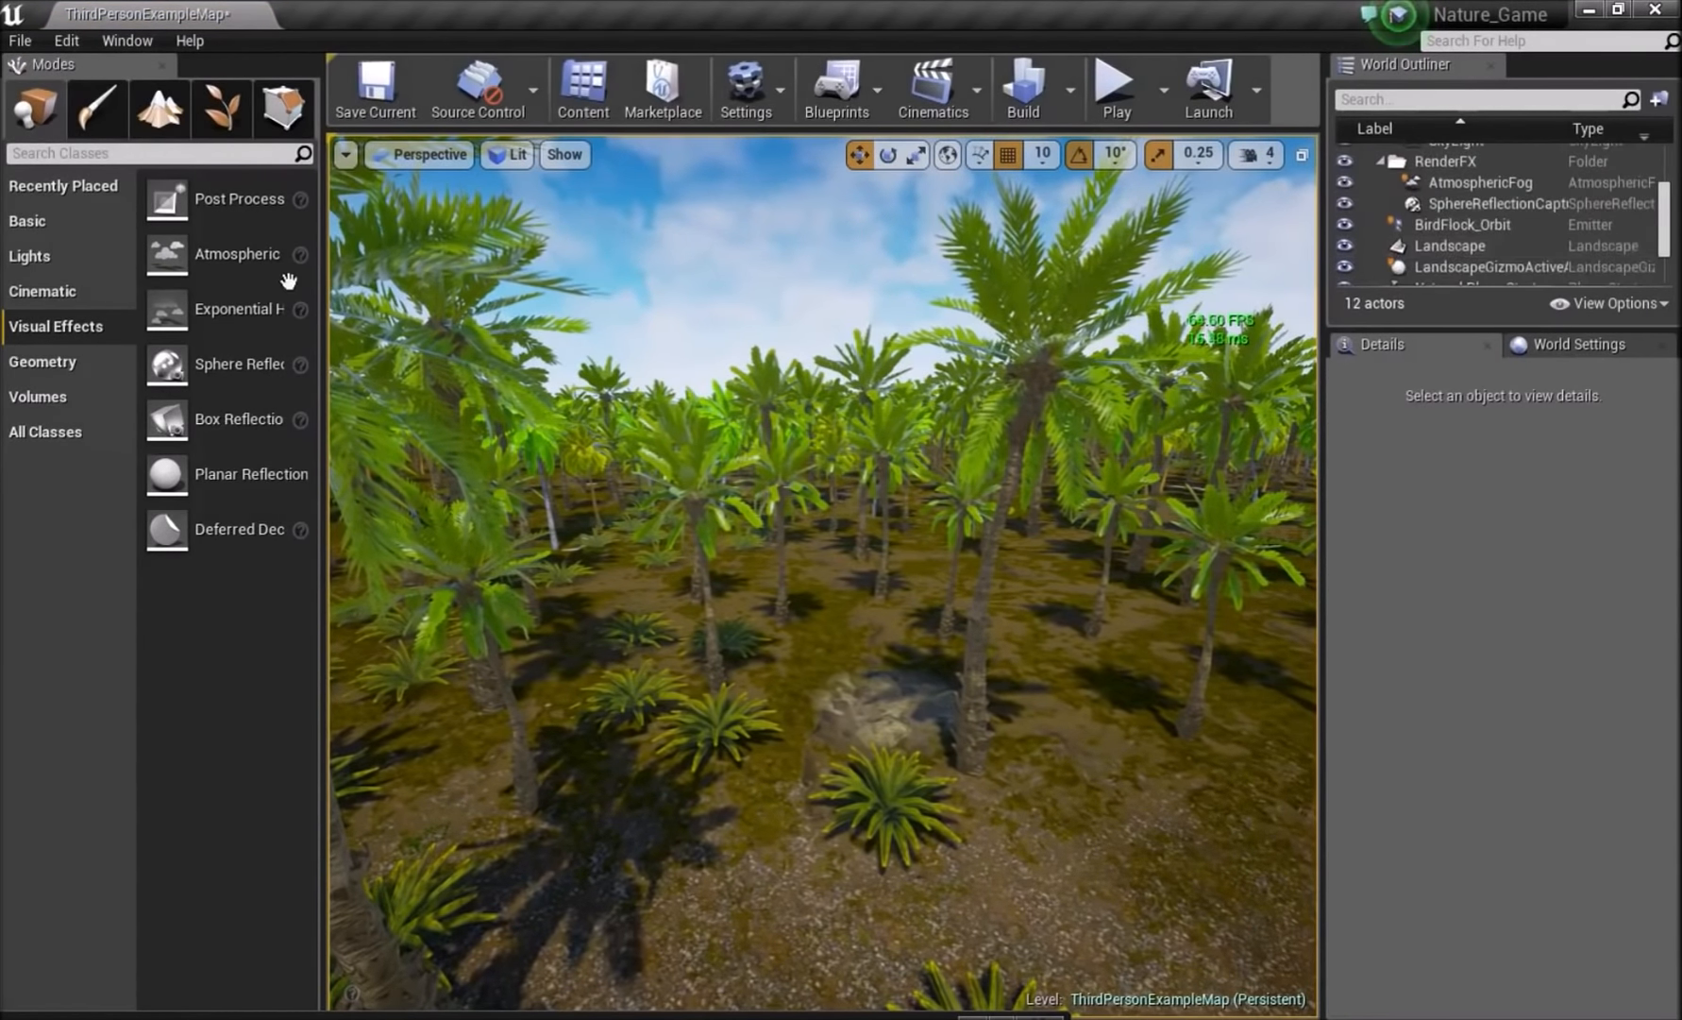
- Place an Exponential Height Fog actor among the palms and view the haze from ground level
{"action": "left_click_drag", "start_coordinate": [194, 315], "coordinate": [809, 603]}
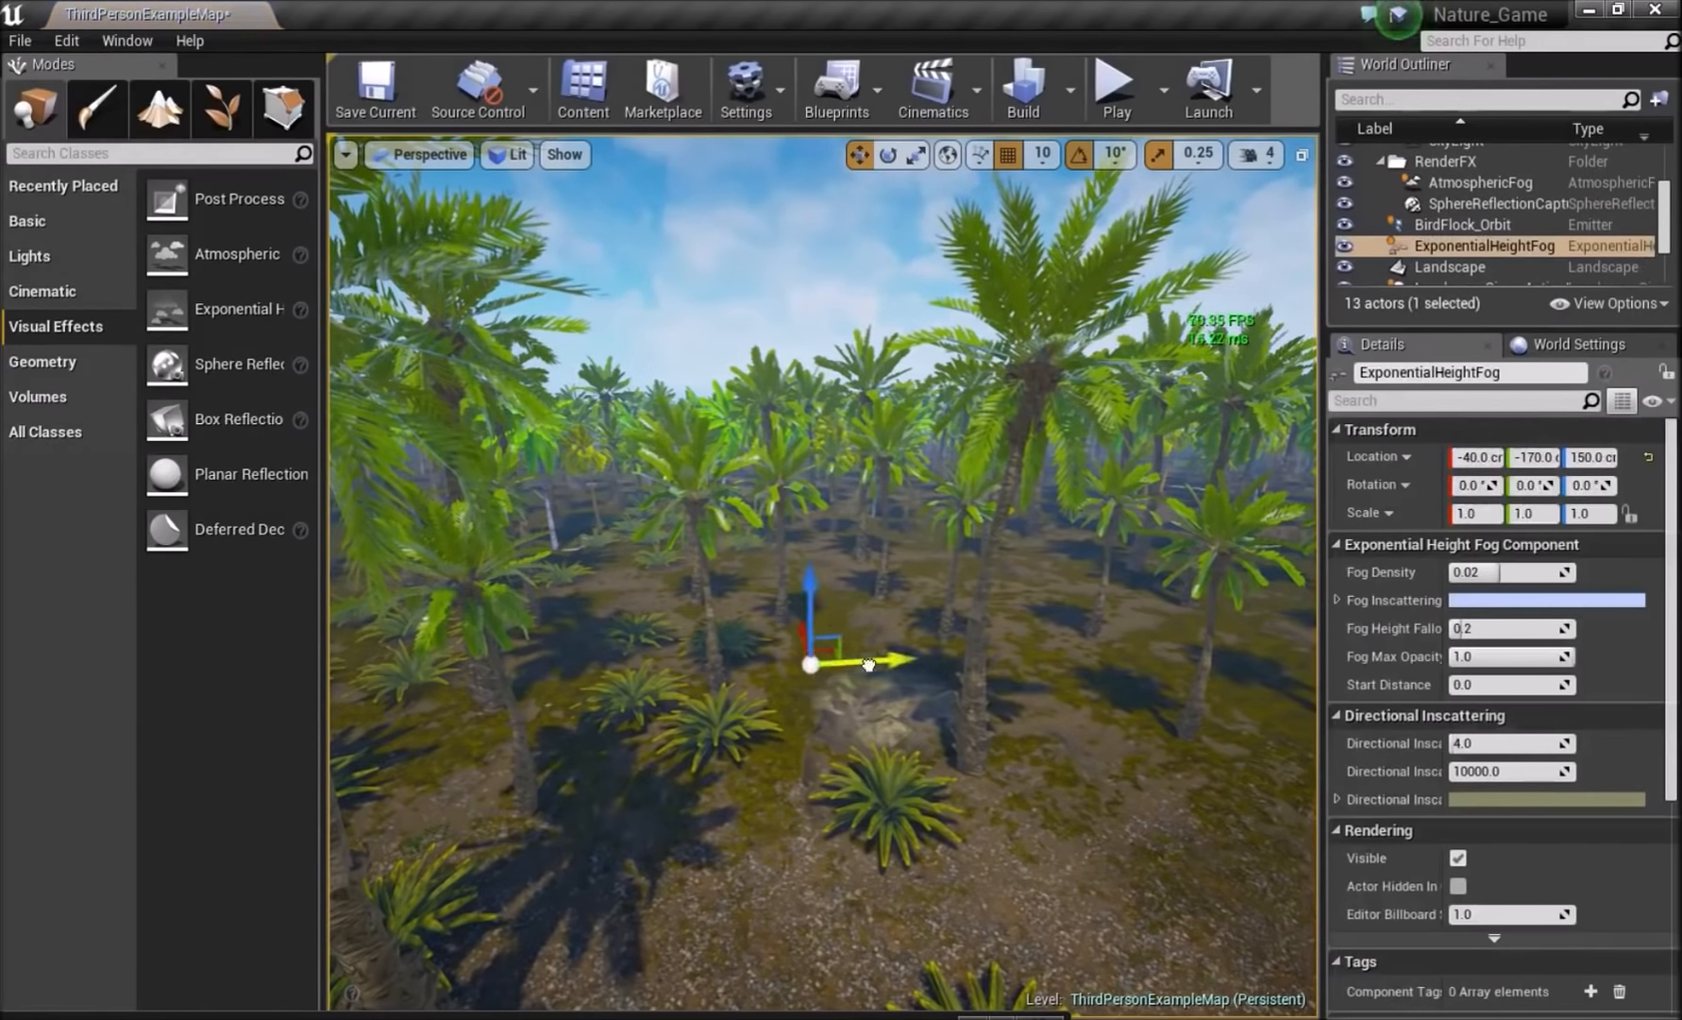
{"action": "key", "text": "w"}
{"action": "right_click_drag", "start_coordinate": [809, 603], "coordinate": [857, 500]}
{"action": "key", "text": "s"}
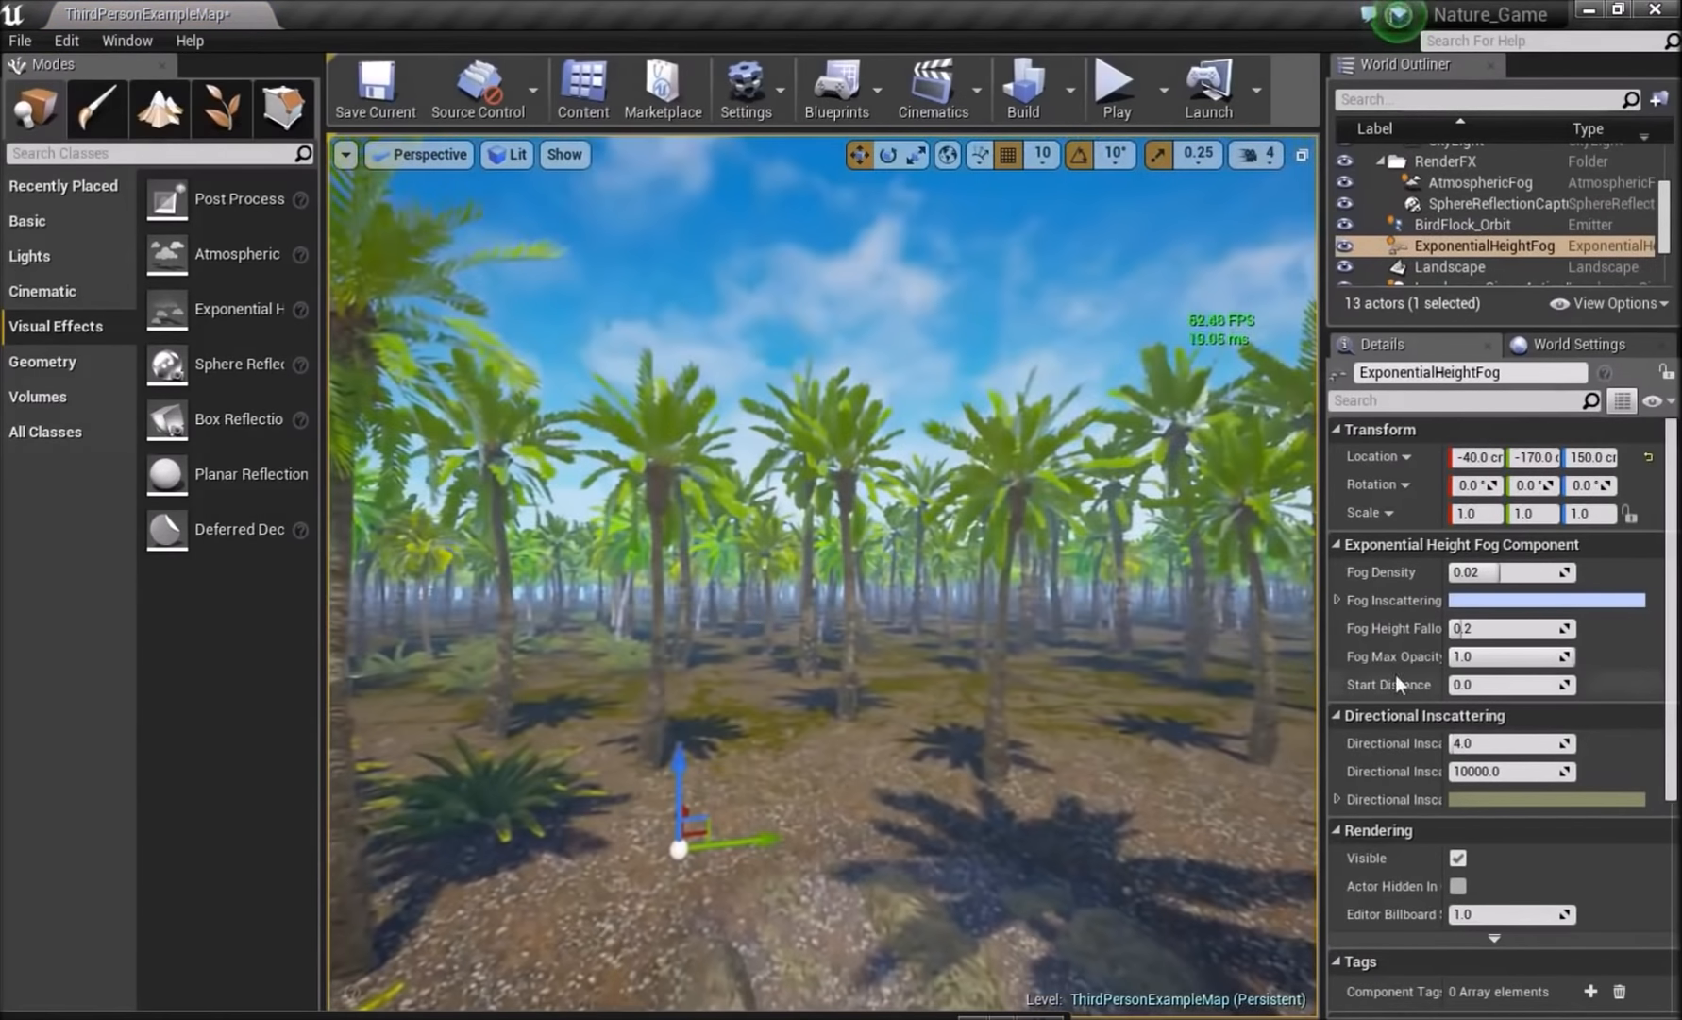
- Try several start distances for the ExponentialHeightFog and set its Start Distance to 1000
{"action": "scroll", "coordinate": [1439, 634], "scroll_direction": "down", "scroll_amount": 3}
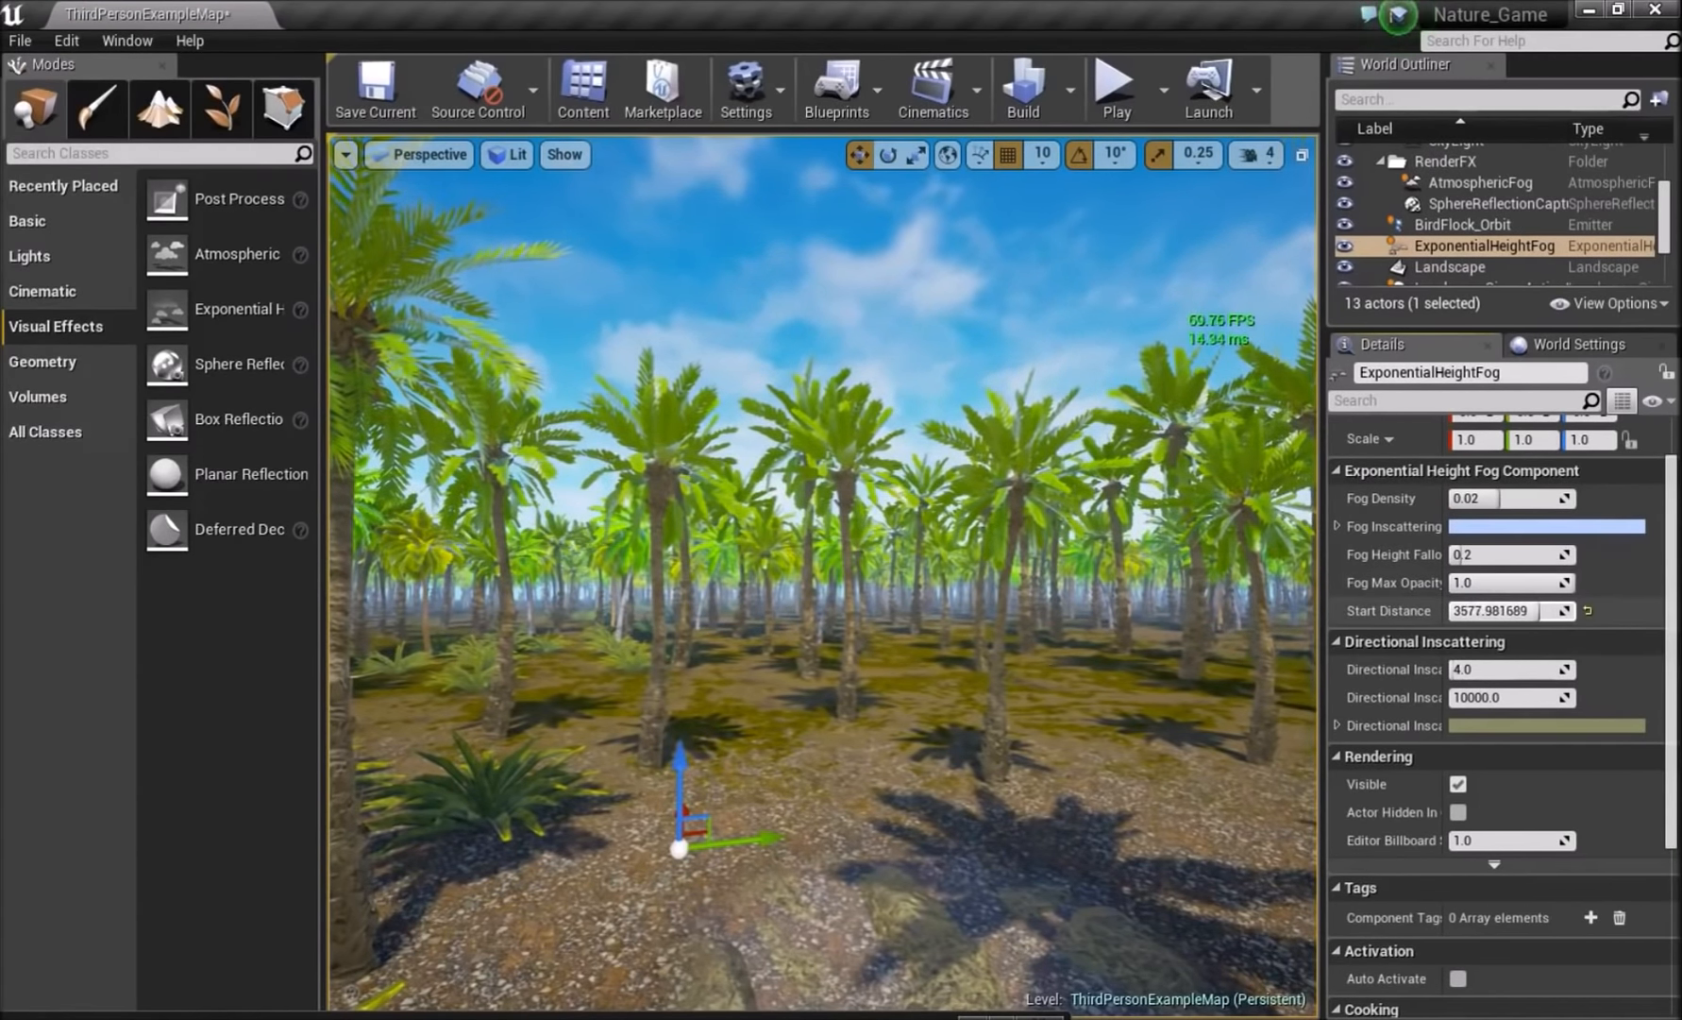
{"action": "left_click_drag", "start_coordinate": [1479, 611], "coordinate": [1451, 611]}
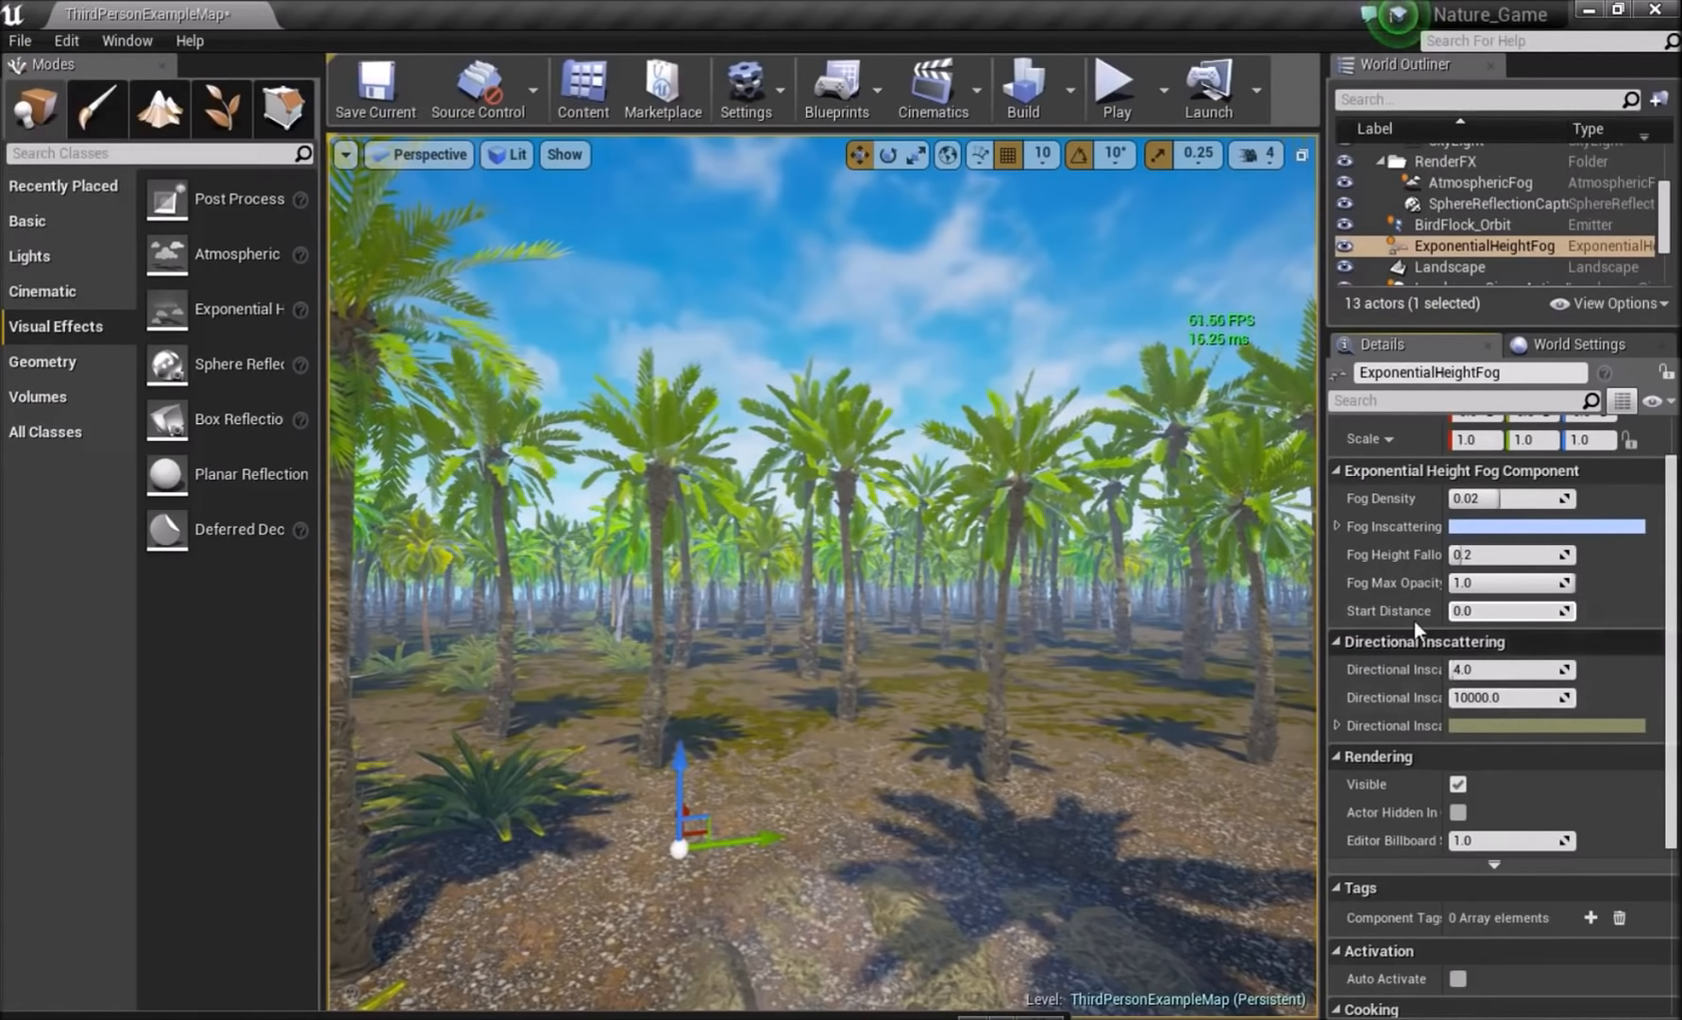
{"action": "left_click_drag", "start_coordinate": [1497, 610], "coordinate": [1511, 611]}
{"action": "mouse_move", "coordinate": [682, 640]}
{"action": "right_mouse_down"}
{"action": "mouse_move", "coordinate": [727, 769]}
{"action": "mouse_move", "coordinate": [683, 639]}
{"action": "right_mouse_up"}
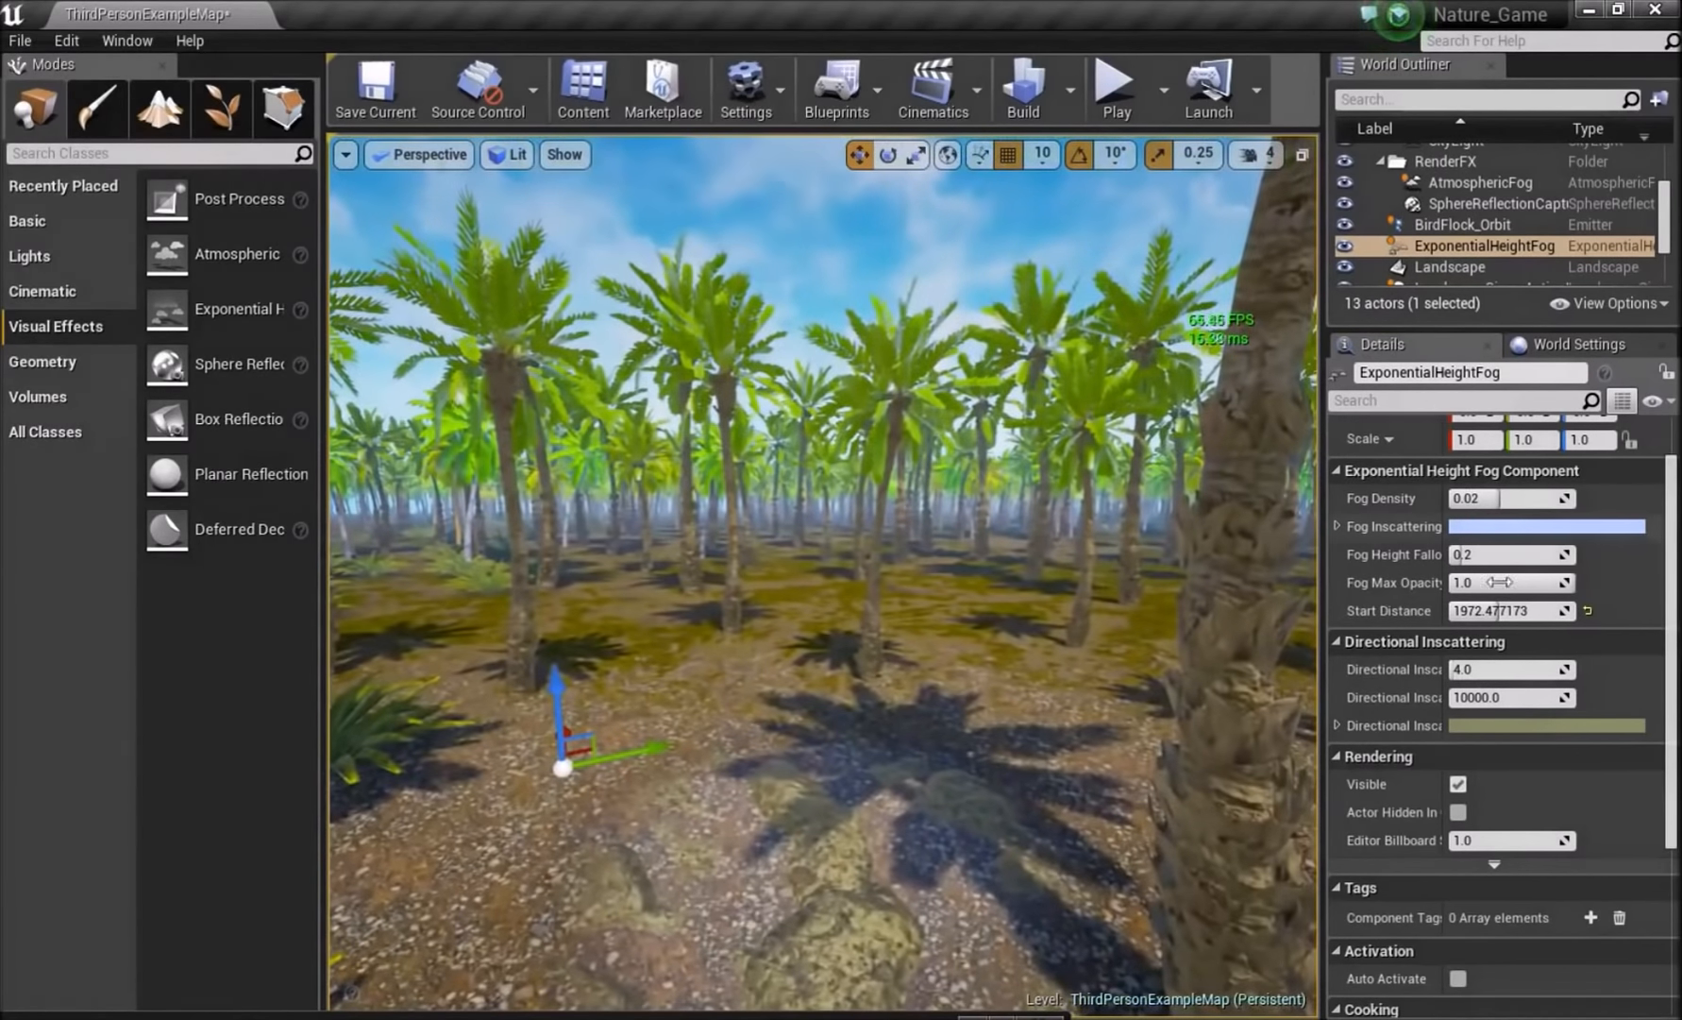
{"action": "left_click", "coordinate": [1487, 611]}
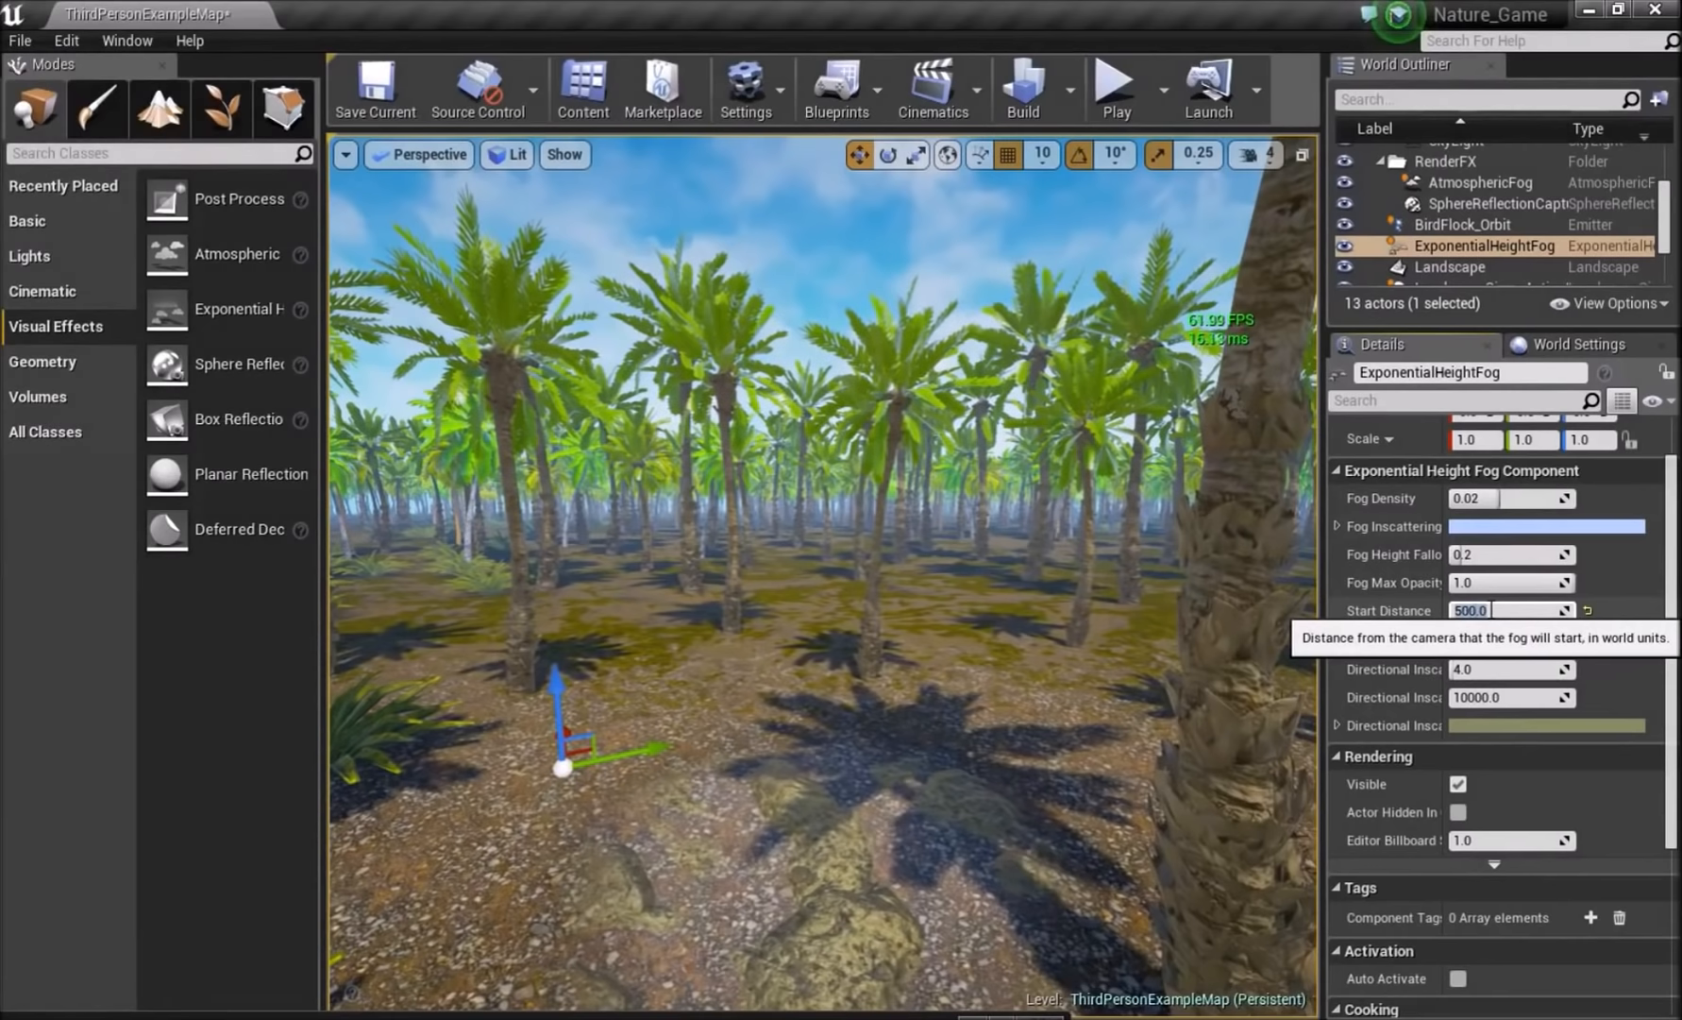
{"action": "type", "text": "1000"}
{"action": "key", "text": "Return"}
- Adjust the height fog's Fog Density, check the haze from above the treetops, and deselect the fog
{"action": "scroll", "coordinate": [1524, 624], "scroll_direction": "up", "scroll_amount": 2}
{"action": "left_click_drag", "start_coordinate": [1504, 570], "coordinate": [1529, 570]}
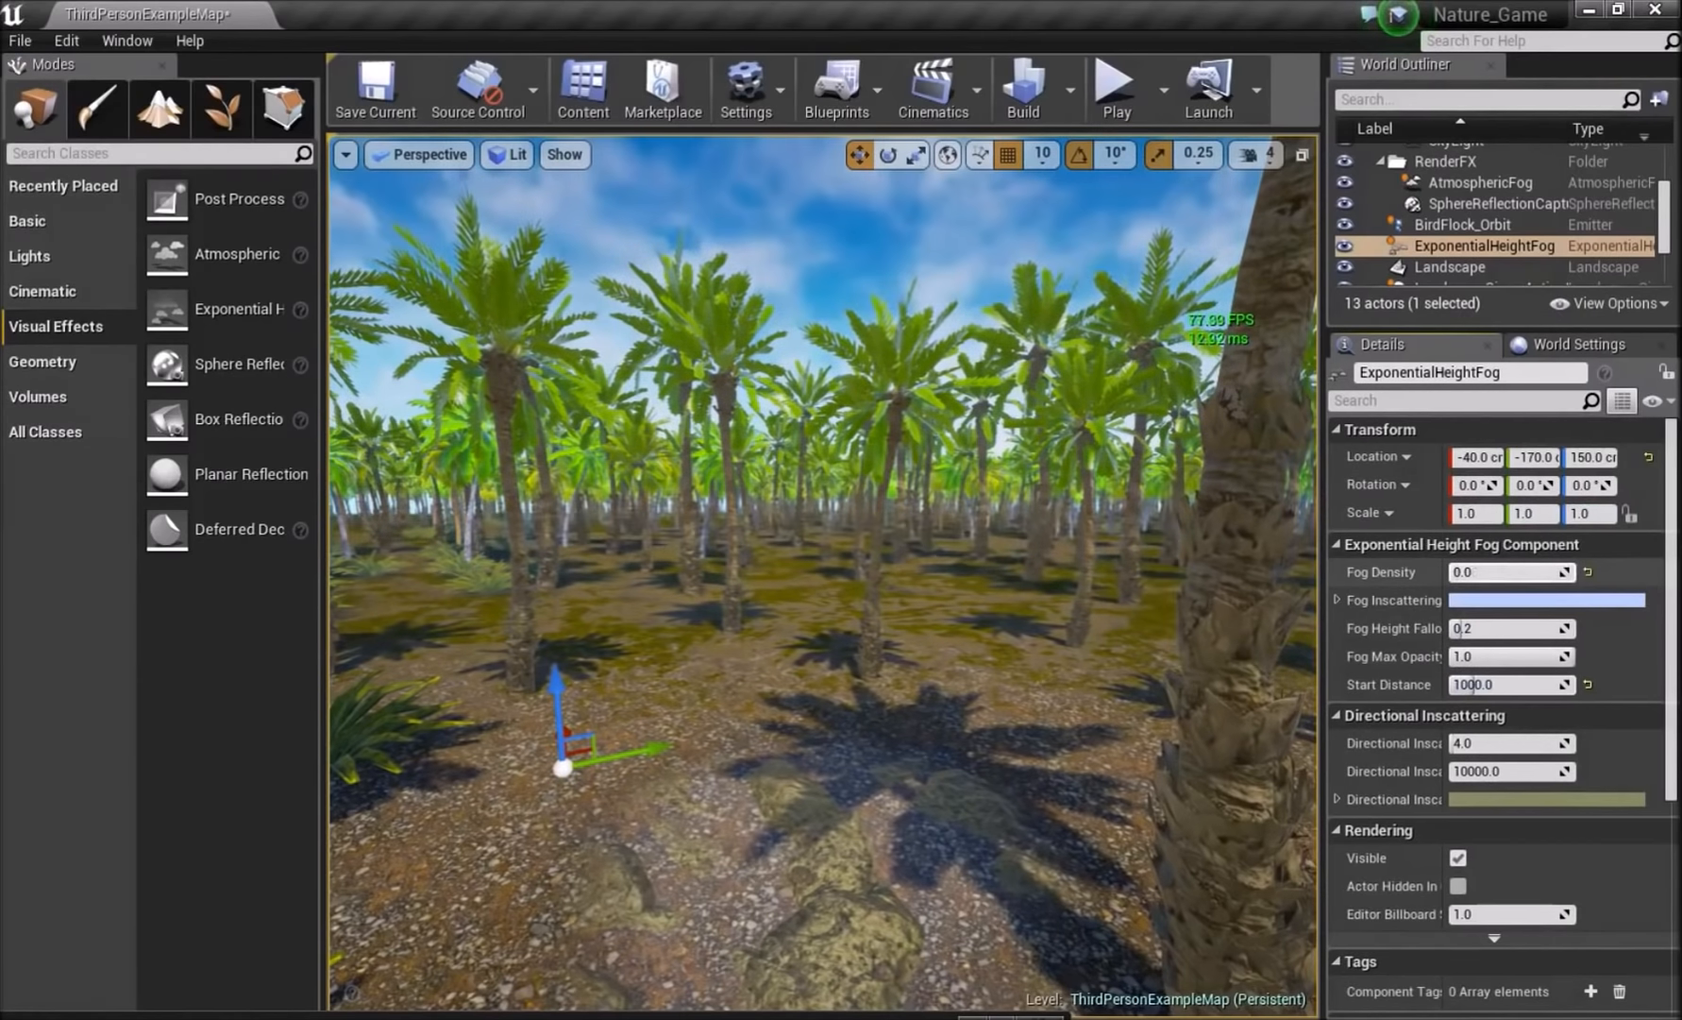
{"action": "right_click_drag", "start_coordinate": [1012, 572], "coordinate": [574, 452]}
{"action": "right_click_drag", "start_coordinate": [713, 446], "coordinate": [803, 510]}
{"action": "key", "text": "Escape"}
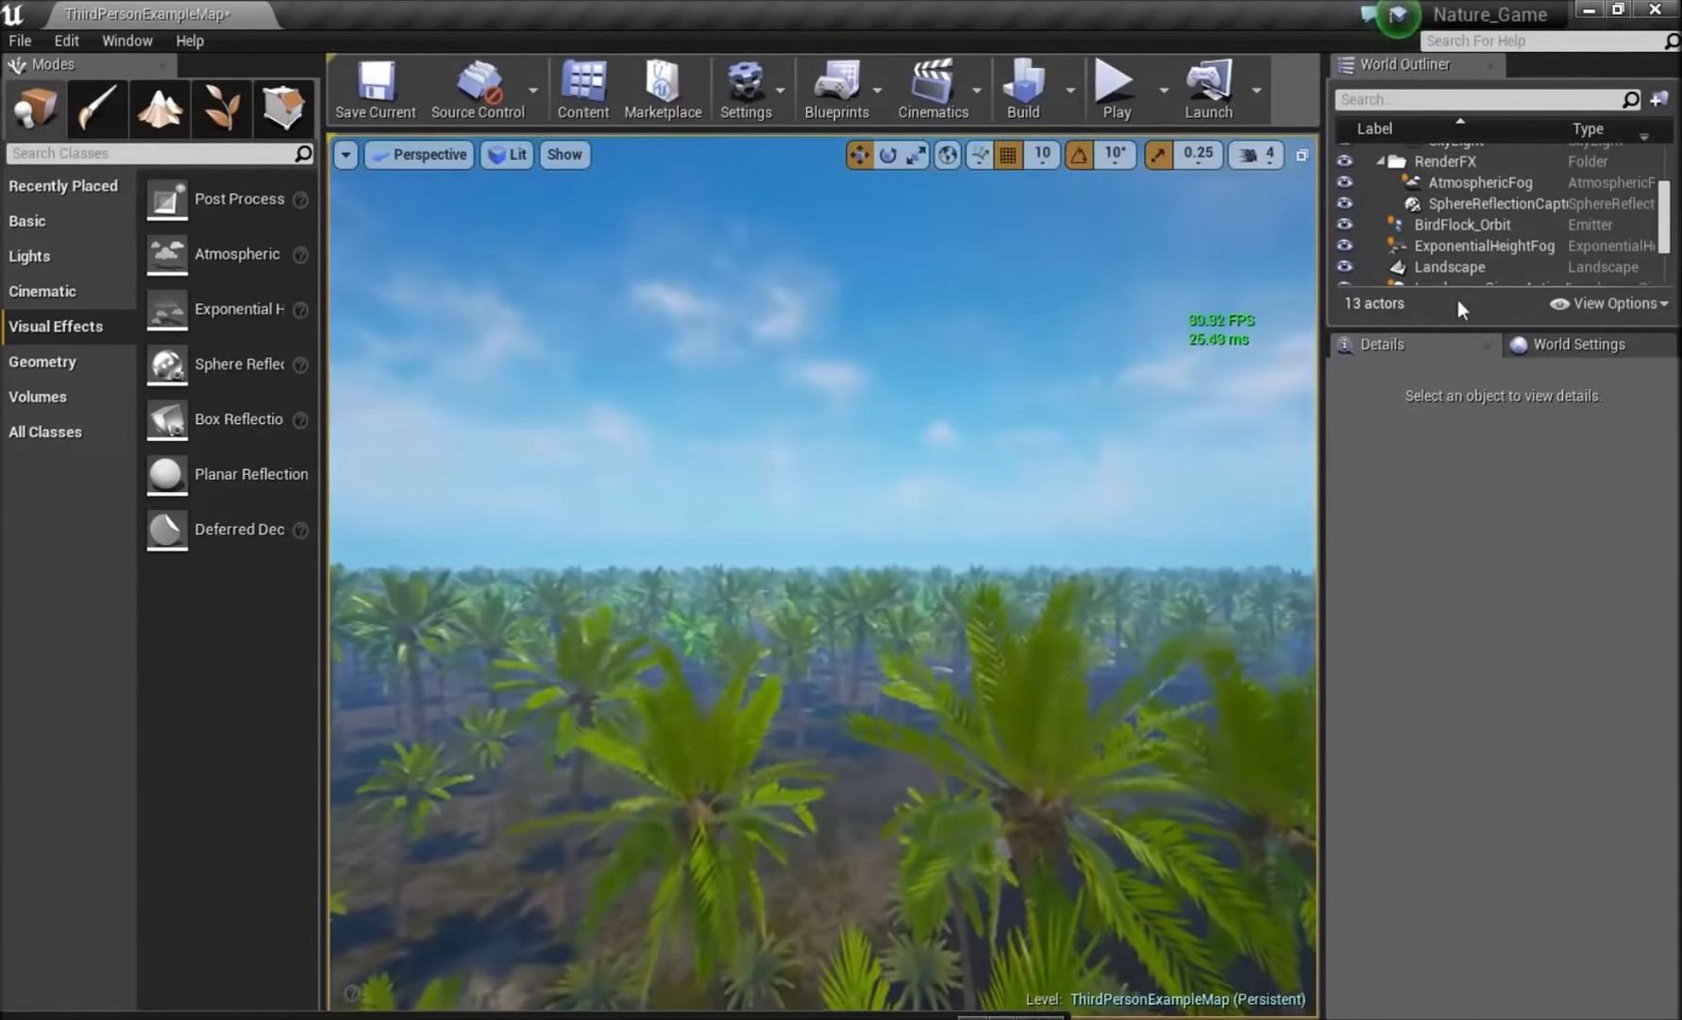
- Select the Light Source and rotate it about 70 degrees to change the sun angle over the forest
{"action": "scroll", "coordinate": [1510, 246], "scroll_direction": "up", "scroll_amount": 3}
{"action": "scroll", "coordinate": [1468, 215], "scroll_direction": "down", "scroll_amount": 1}
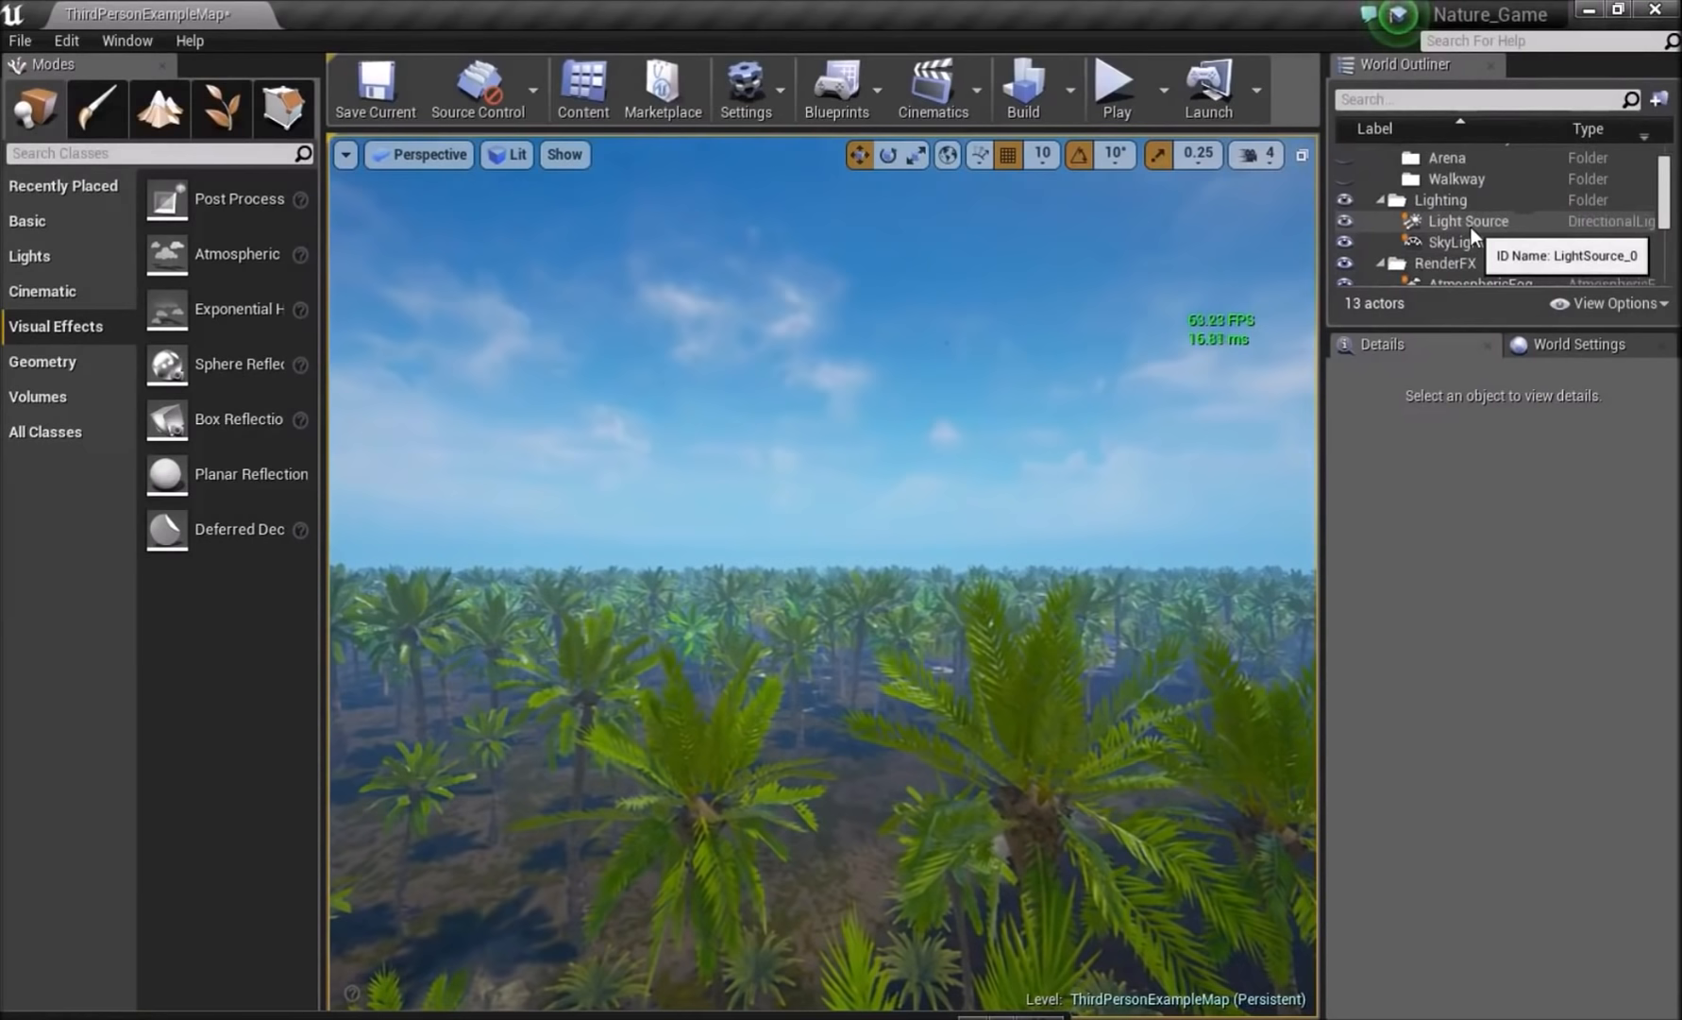
{"action": "left_click", "coordinate": [1471, 226]}
{"action": "right_click_drag", "start_coordinate": [773, 390], "coordinate": [812, 416]}
{"action": "key", "text": "e"}
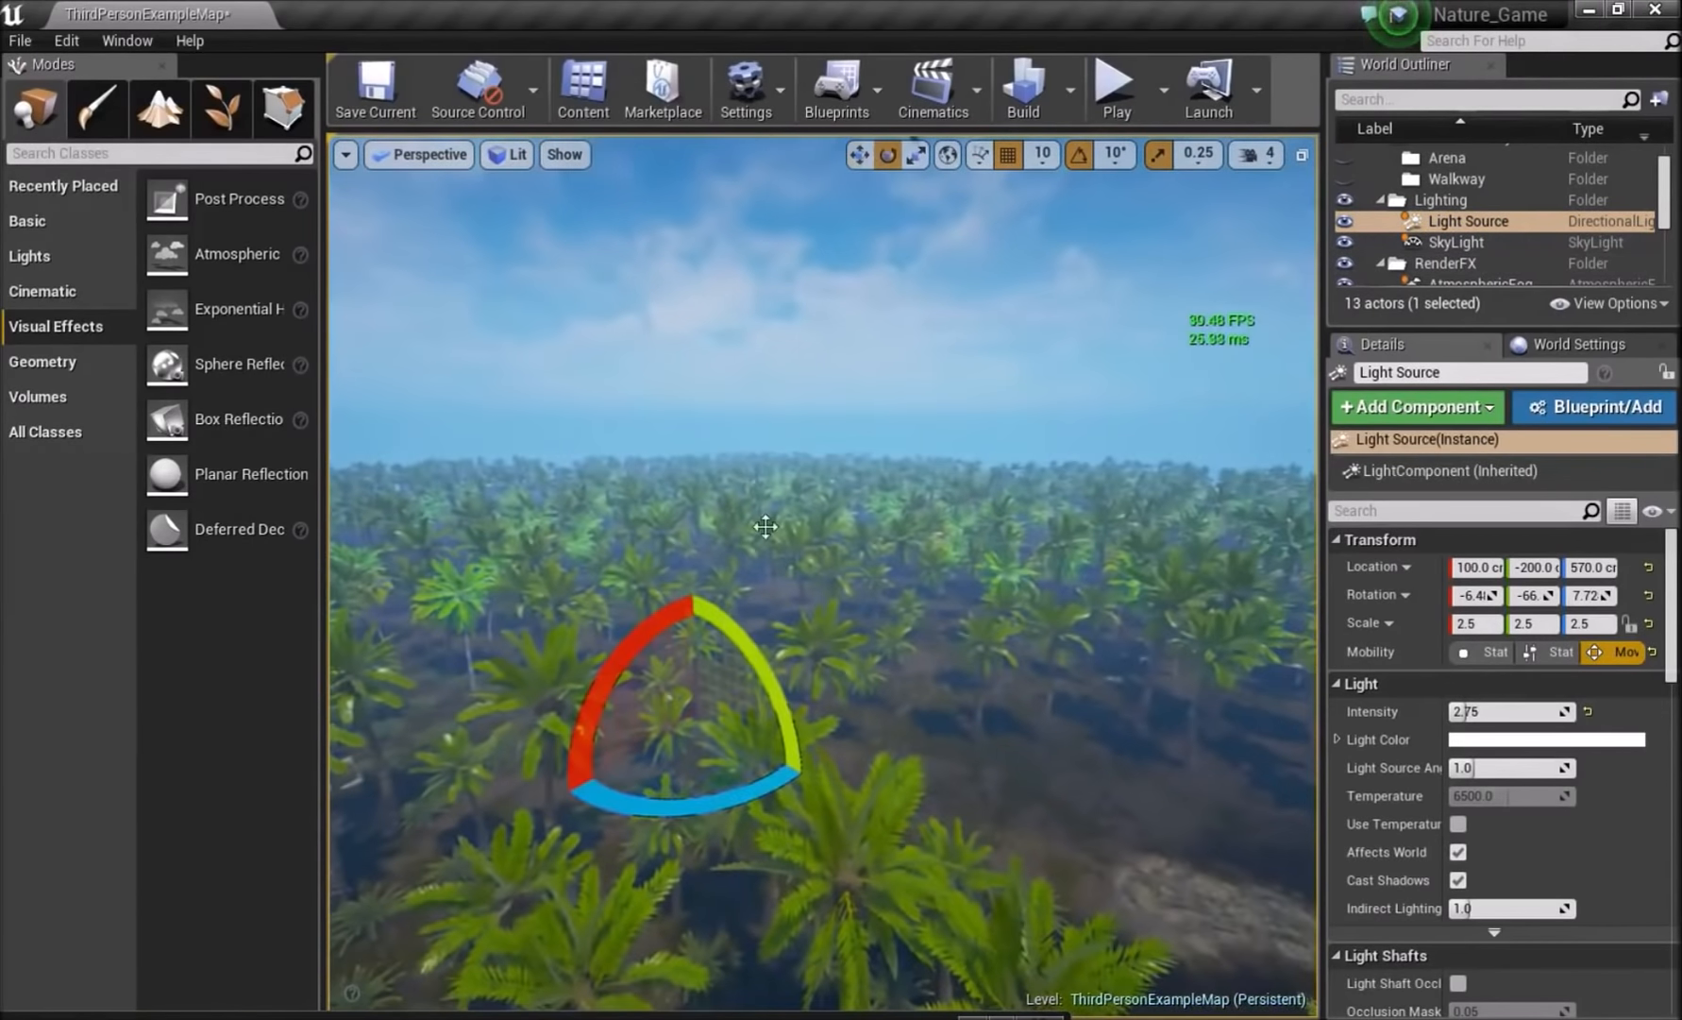
{"action": "right_click_drag", "start_coordinate": [766, 530], "coordinate": [779, 453]}
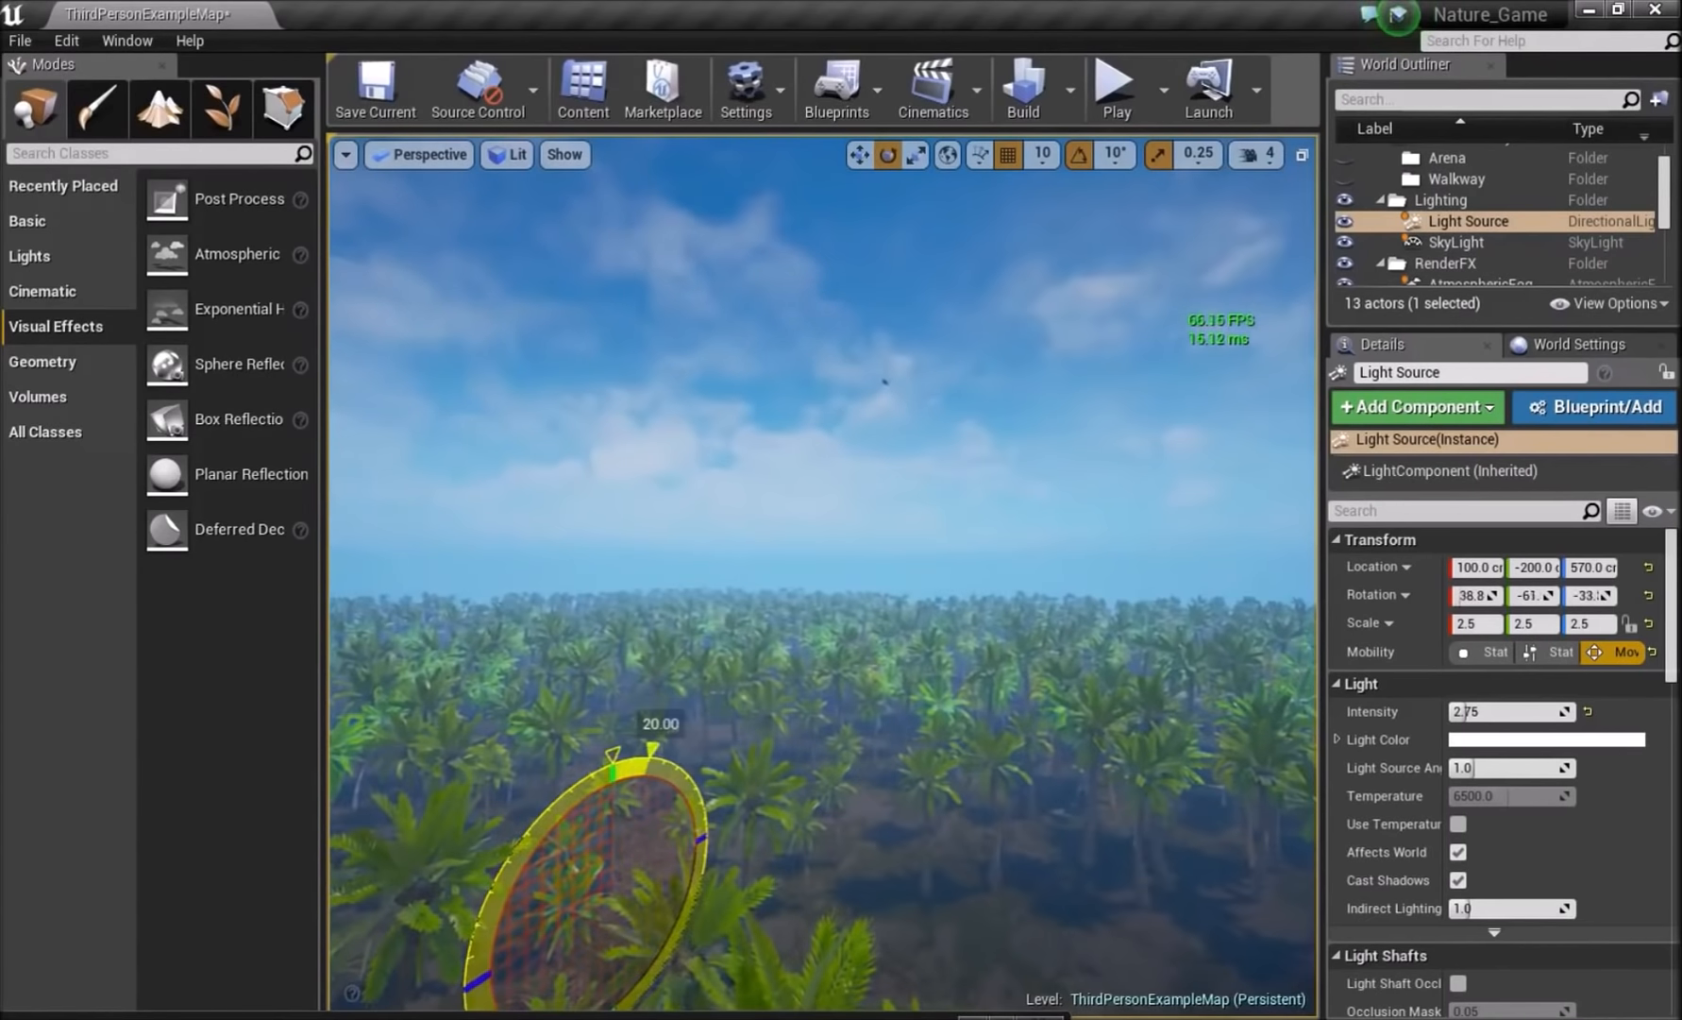
{"action": "left_click_drag", "start_coordinate": [682, 758], "coordinate": [707, 791]}
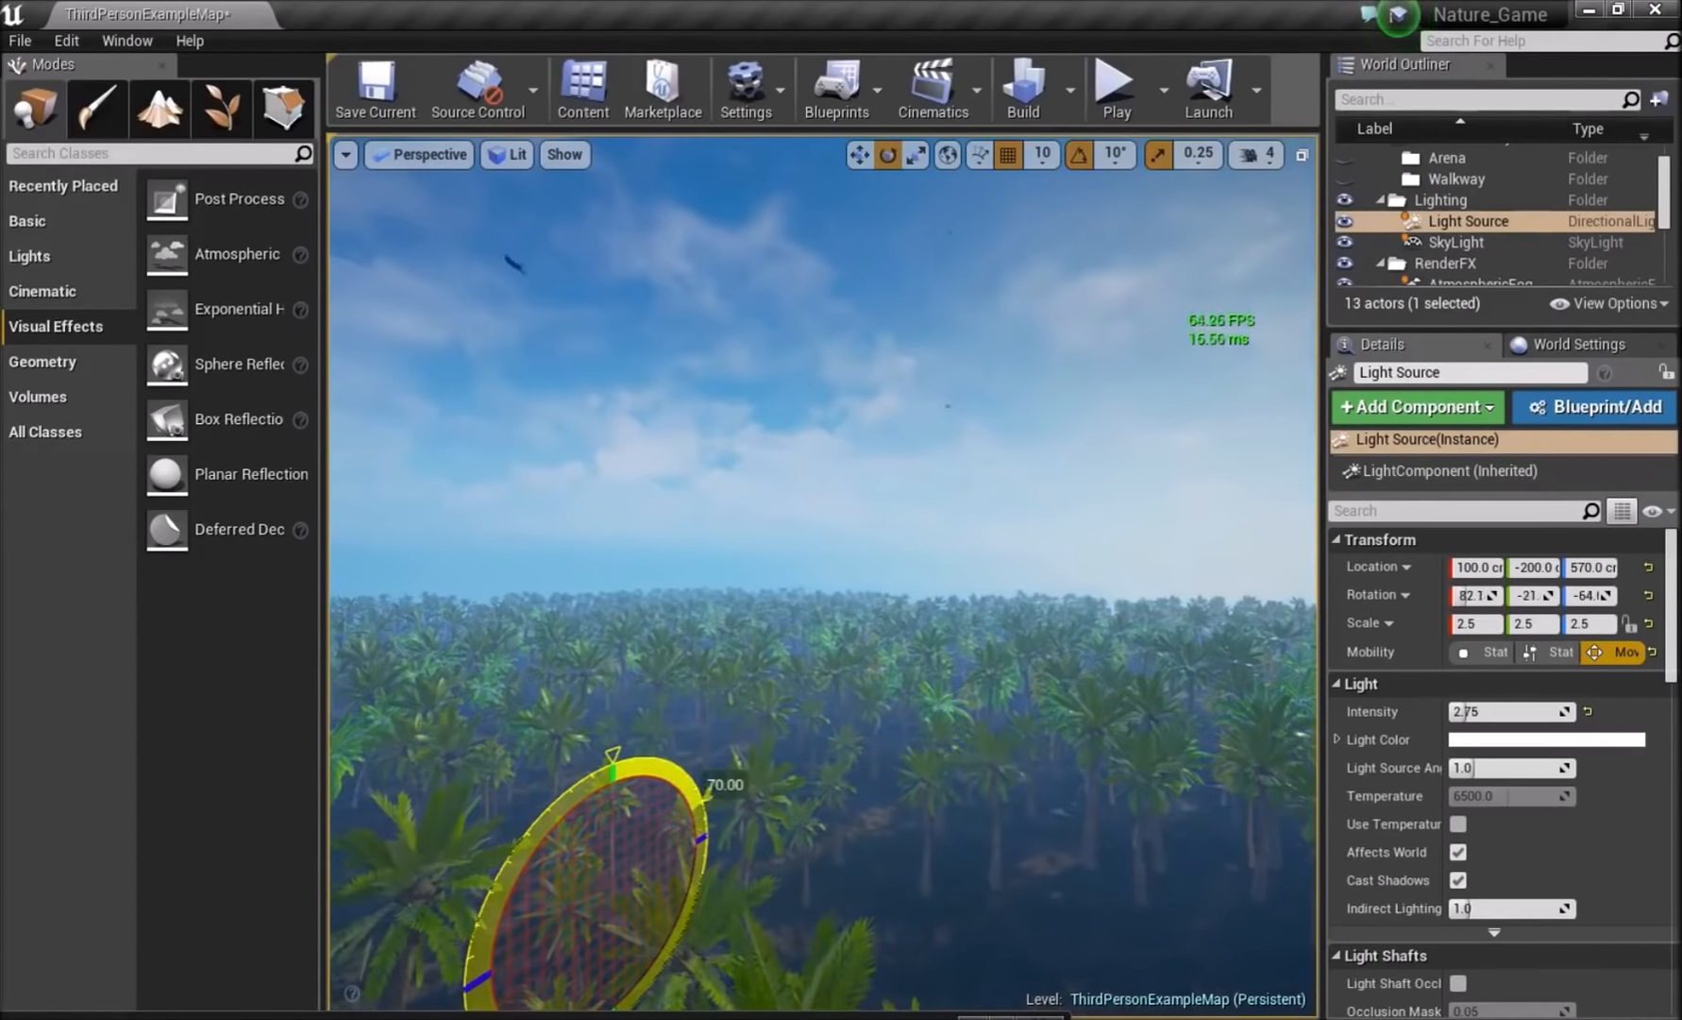
- Refresh the SkySphereBlueprint's material for the rotated sun, check the sky, and deselect the sky sphere
{"action": "right_click_drag", "start_coordinate": [933, 792], "coordinate": [911, 757]}
{"action": "right_click_drag", "start_coordinate": [904, 623], "coordinate": [793, 353]}
{"action": "left_click", "coordinate": [687, 224]}
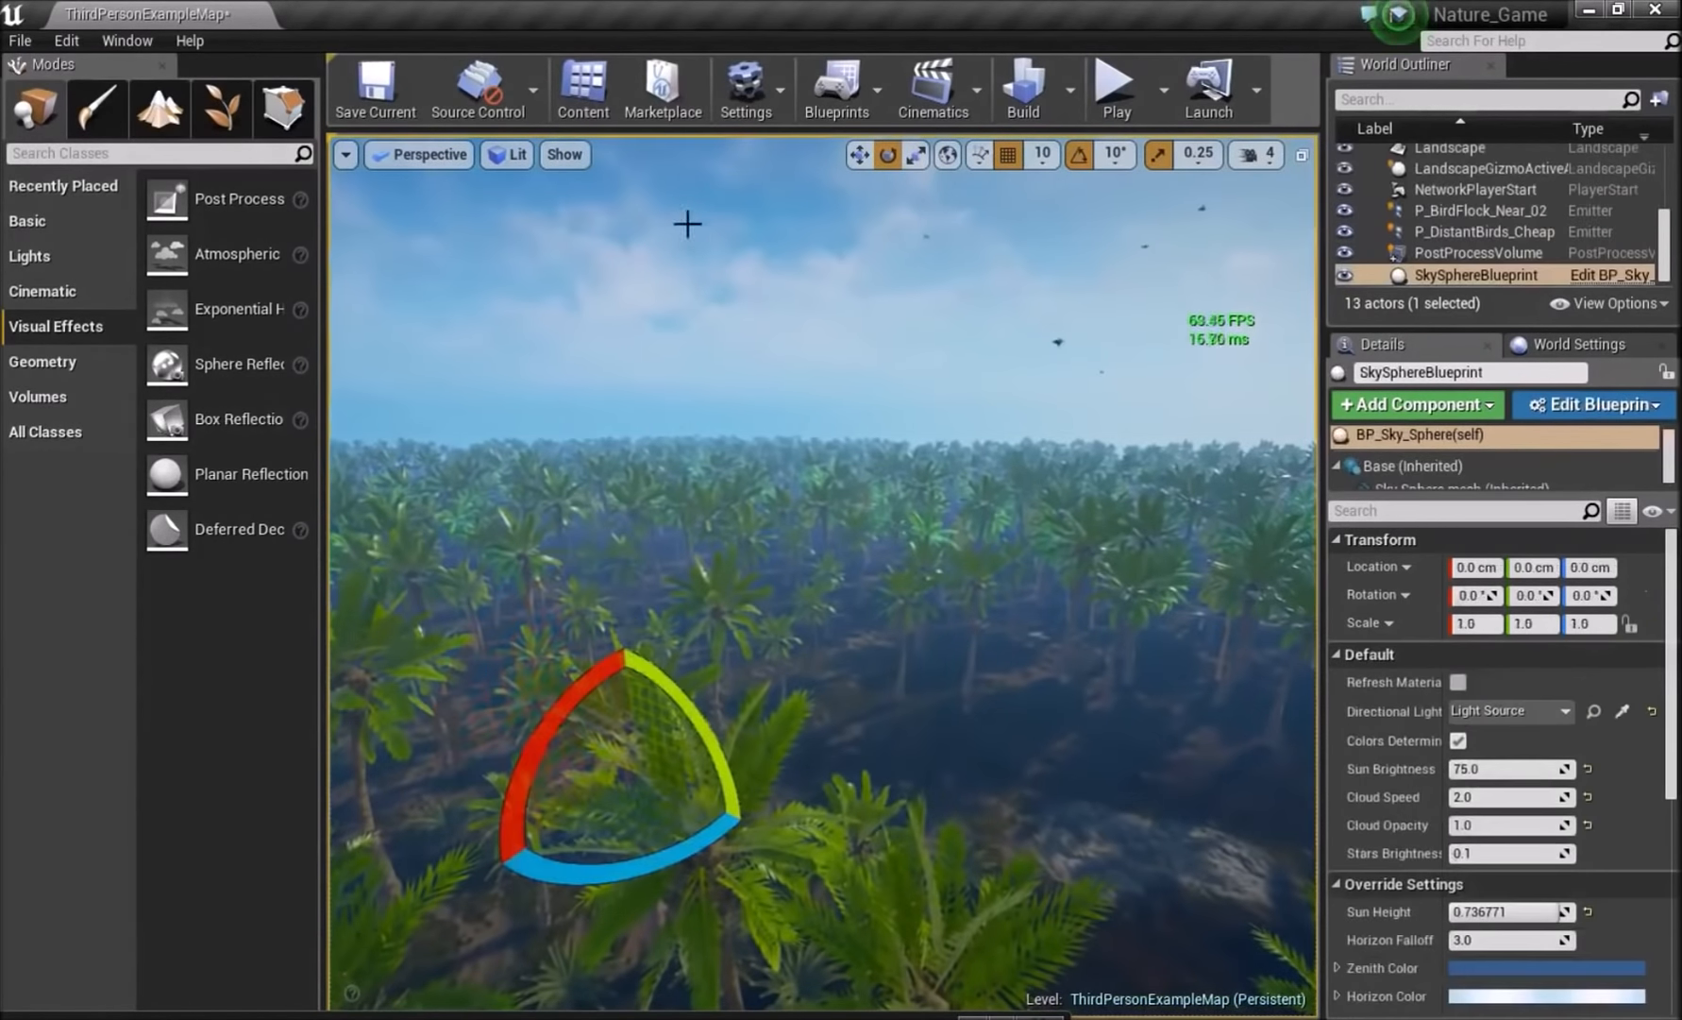
{"action": "left_click", "coordinate": [1454, 688]}
{"action": "right_click_drag", "start_coordinate": [860, 244], "coordinate": [897, 340]}
{"action": "key", "text": "Escape"}
- Select the PostProcessVolume from down at the forest floor and expand its Post Process Volume settings
{"action": "right_click_drag", "start_coordinate": [714, 357], "coordinate": [721, 191]}
{"action": "key", "text": "w"}
{"action": "right_click_drag", "start_coordinate": [837, 357], "coordinate": [831, 528]}
{"action": "key", "text": "w"}
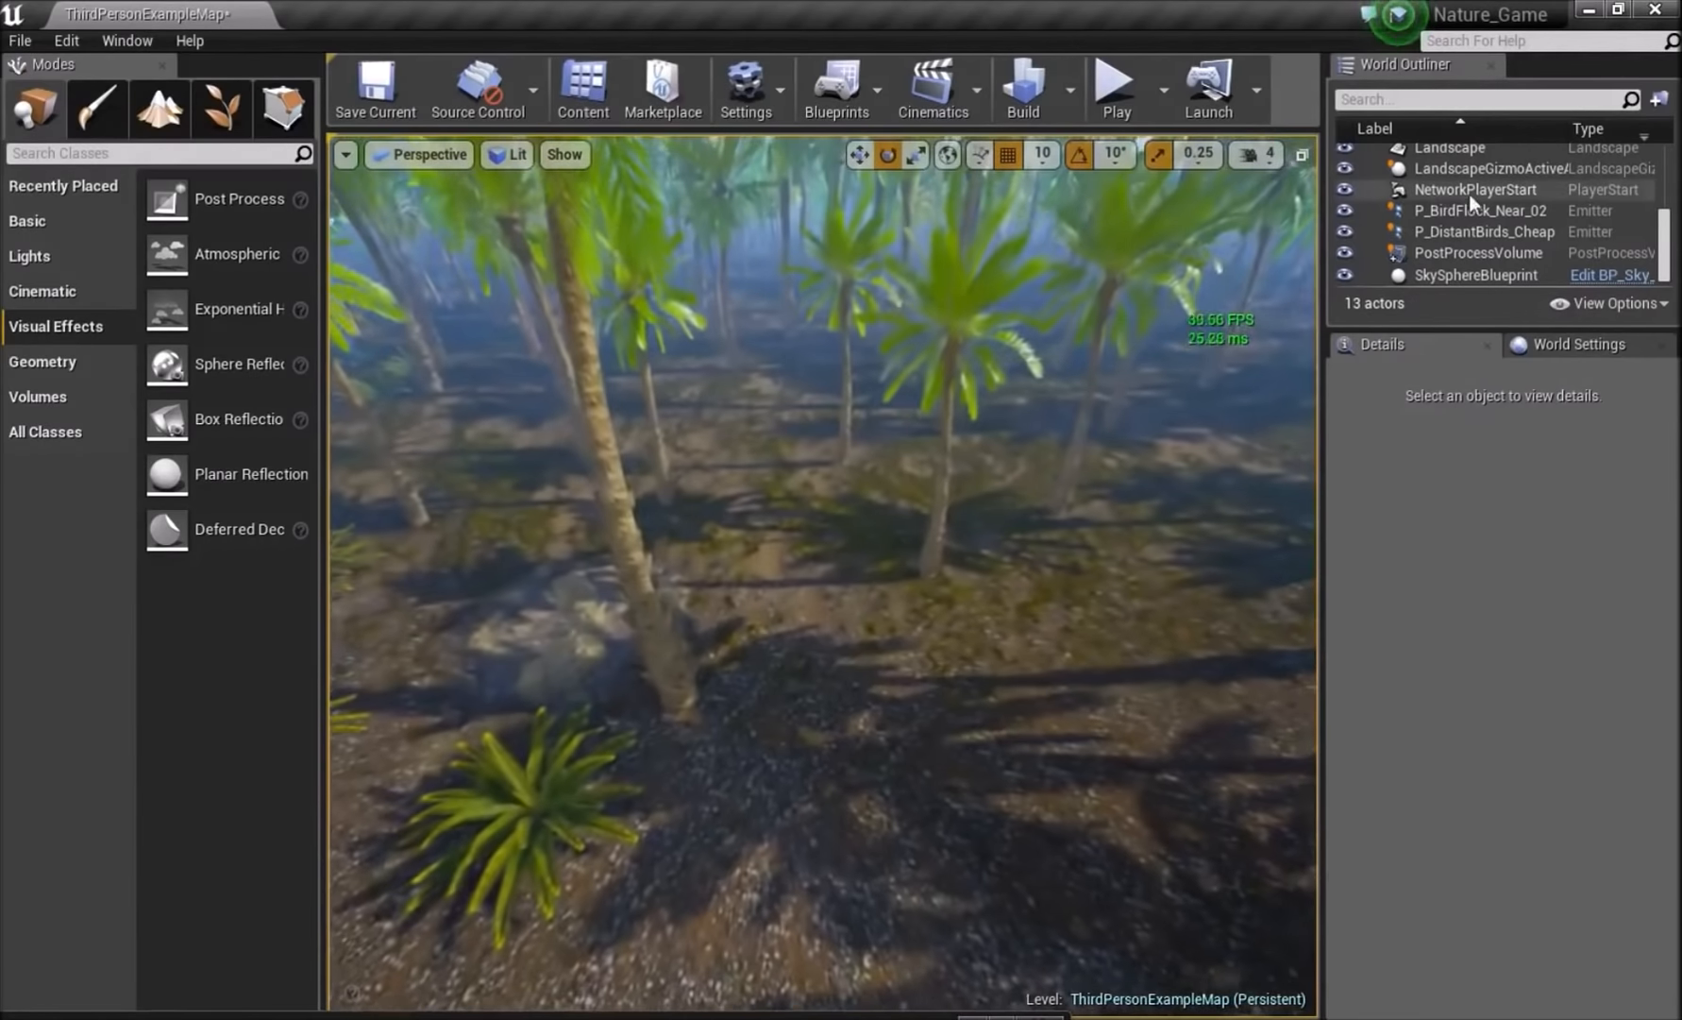
{"action": "left_click", "coordinate": [1501, 252]}
{"action": "scroll", "coordinate": [1454, 548], "scroll_direction": "down", "scroll_amount": 3}
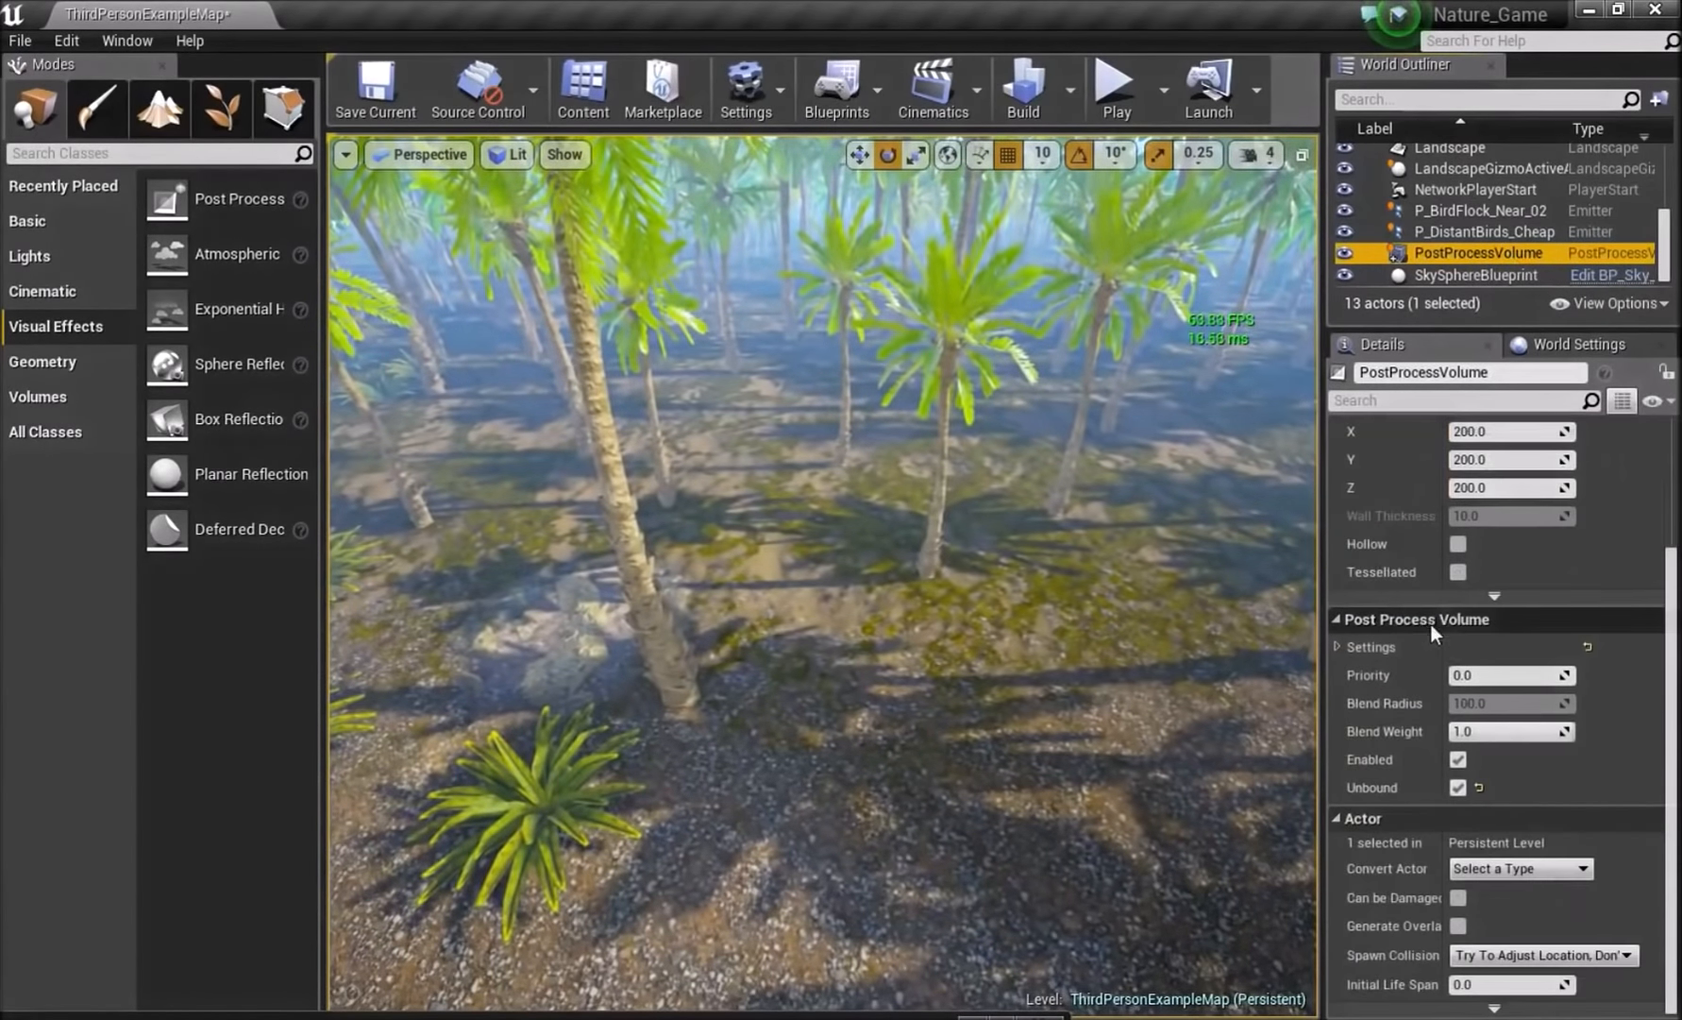
{"action": "left_click", "coordinate": [1338, 647]}
{"action": "scroll", "coordinate": [1349, 695], "scroll_direction": "down", "scroll_amount": 3}
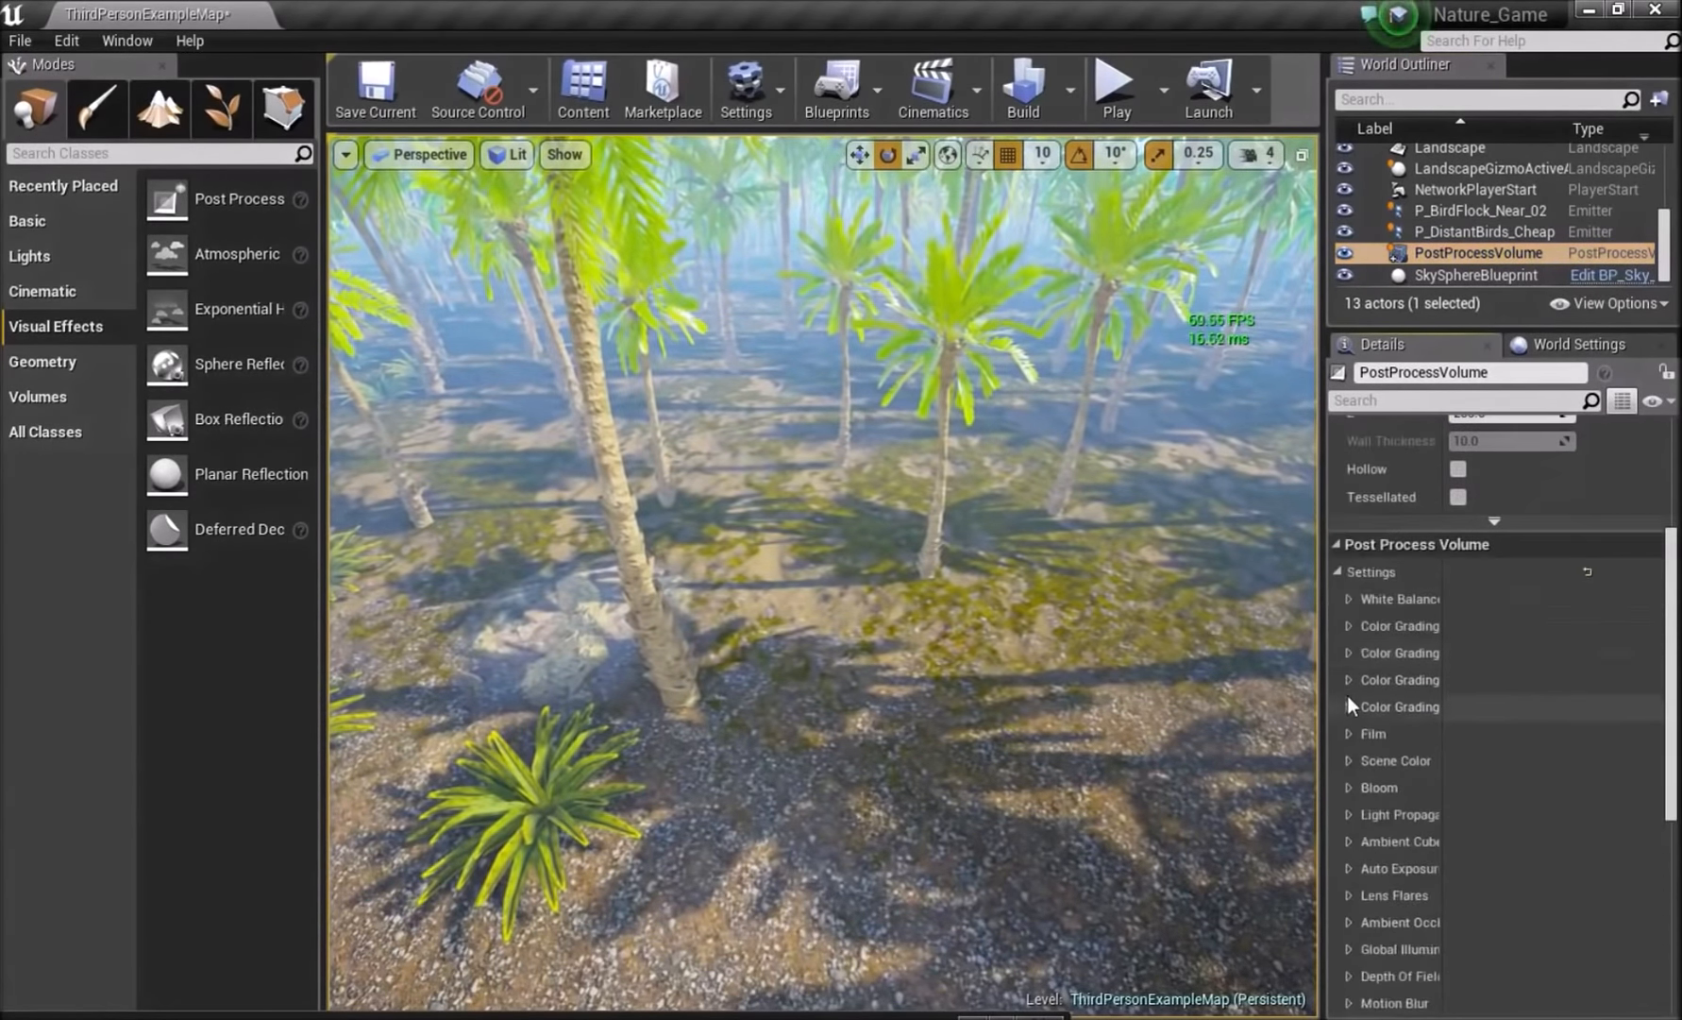
- Enable the Film Contrast override on the PostProcessVolume, try stronger contrast values, and set it to 0.2
{"action": "left_click", "coordinate": [1351, 651]}
{"action": "left_click", "coordinate": [1351, 651]}
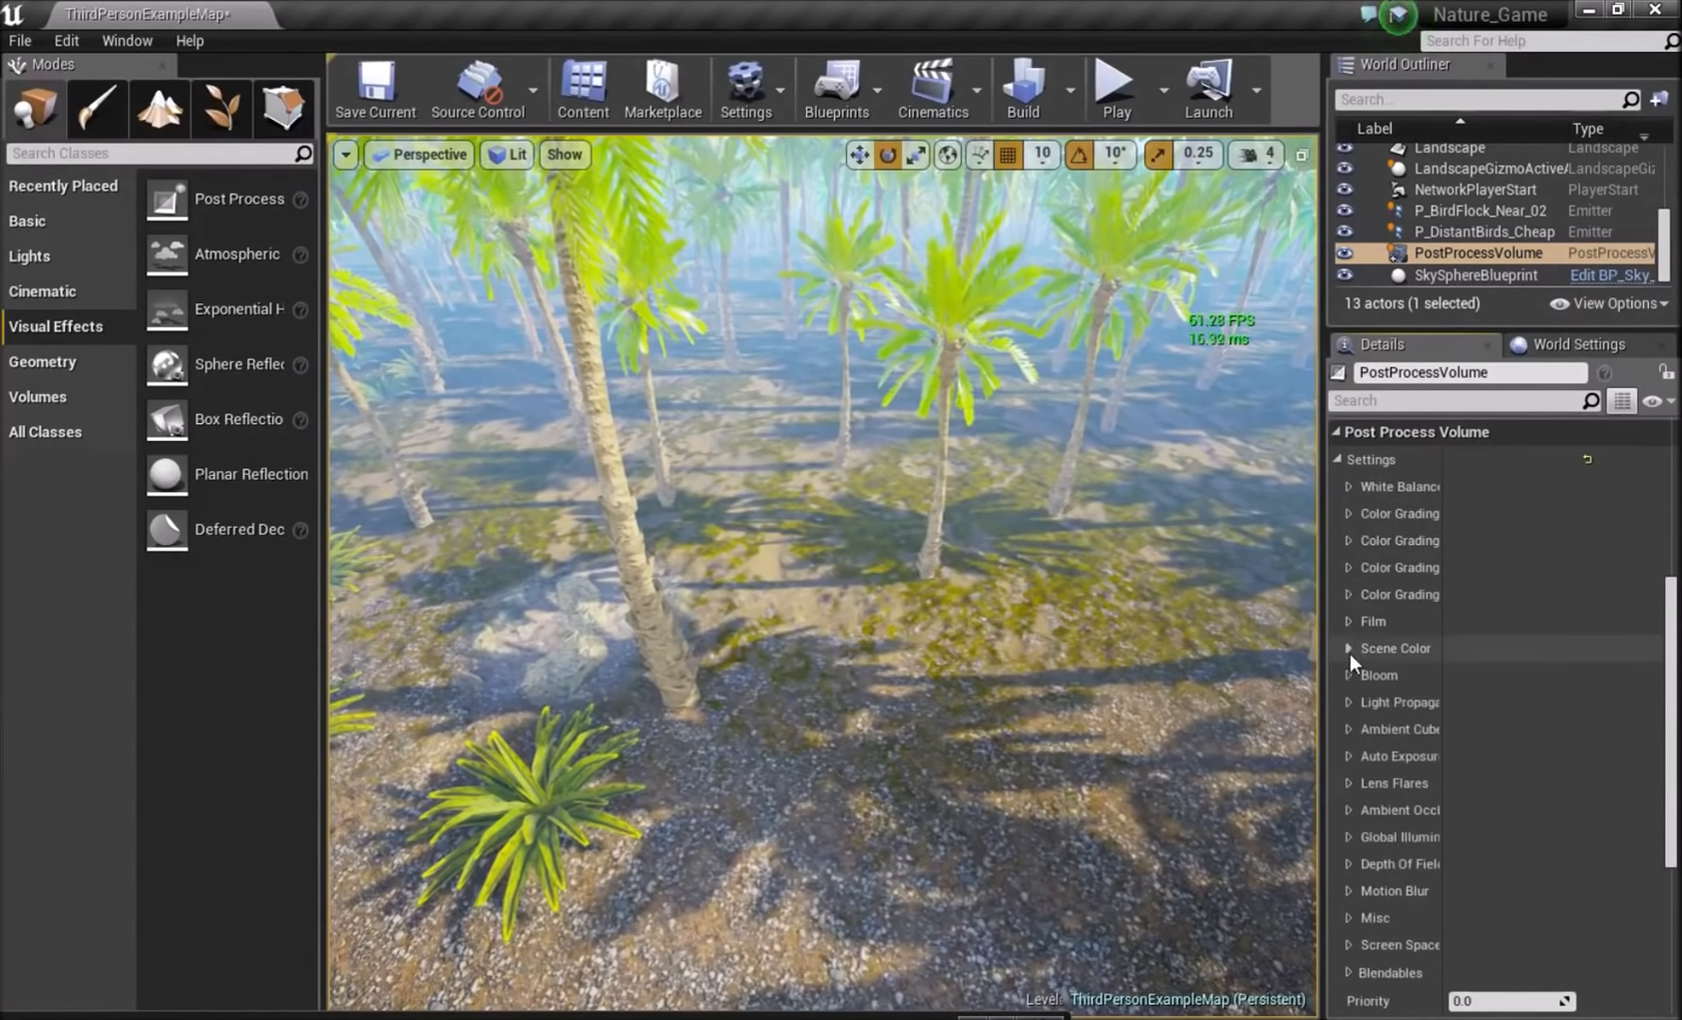
{"action": "left_click", "coordinate": [1349, 486]}
{"action": "left_click", "coordinate": [1350, 485]}
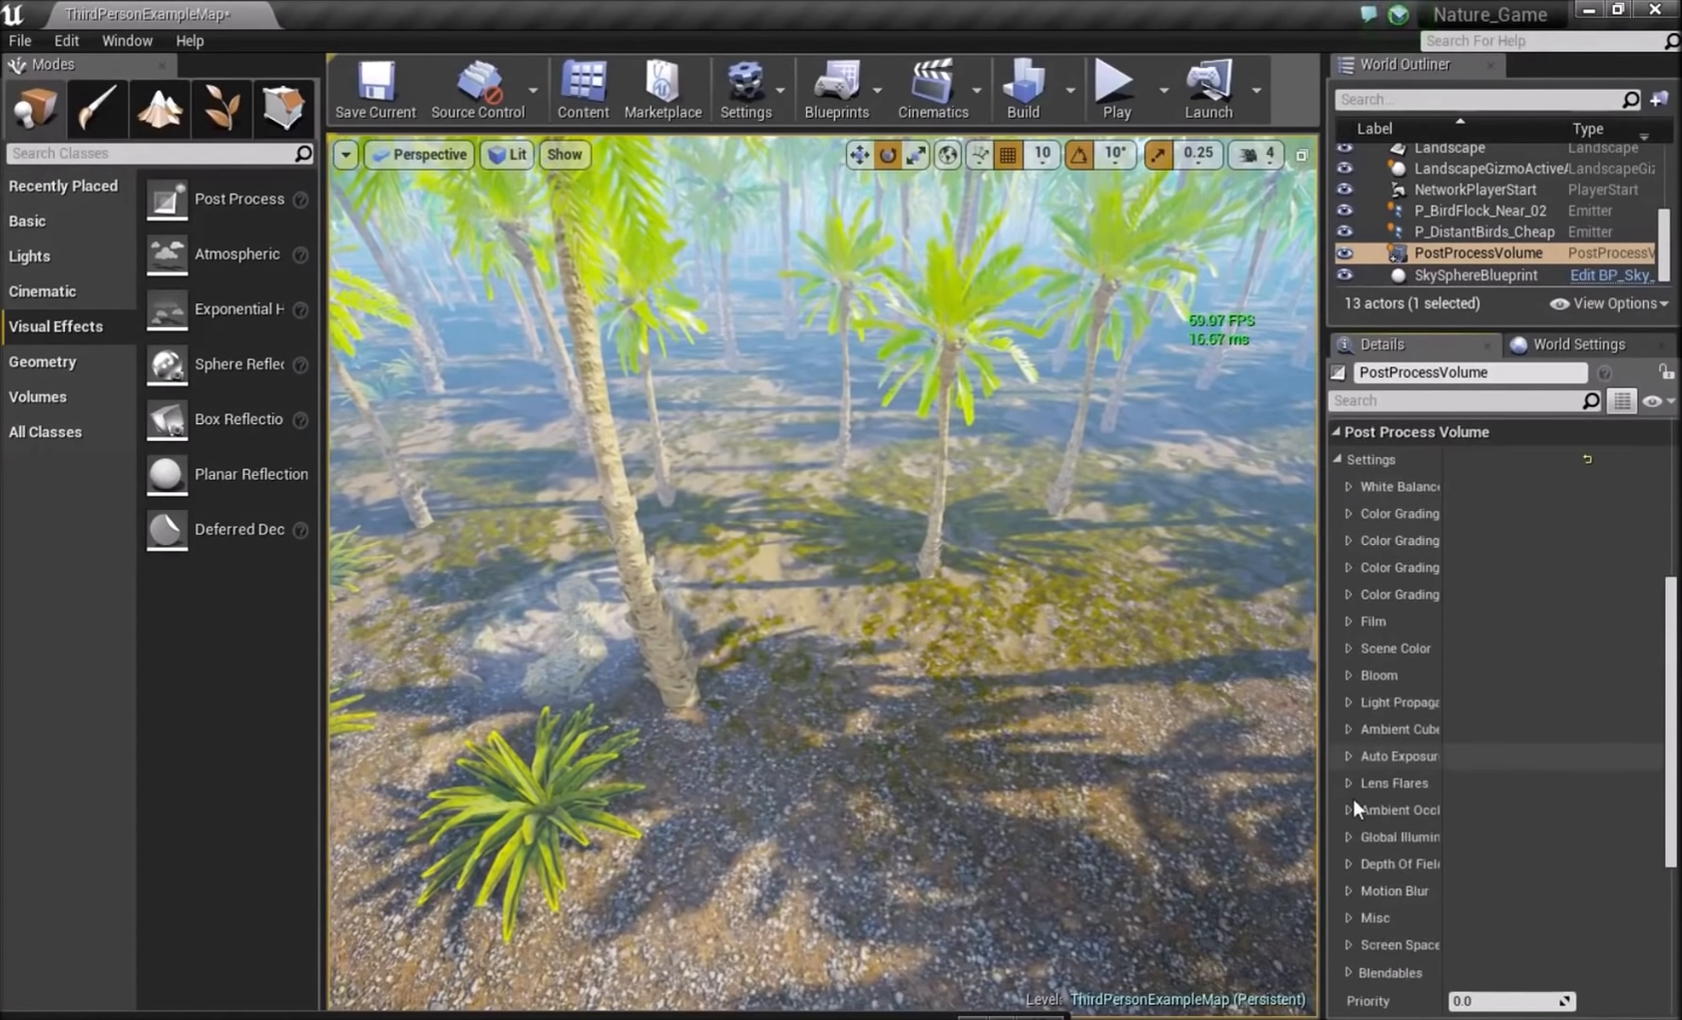
{"action": "left_click", "coordinate": [1349, 621]}
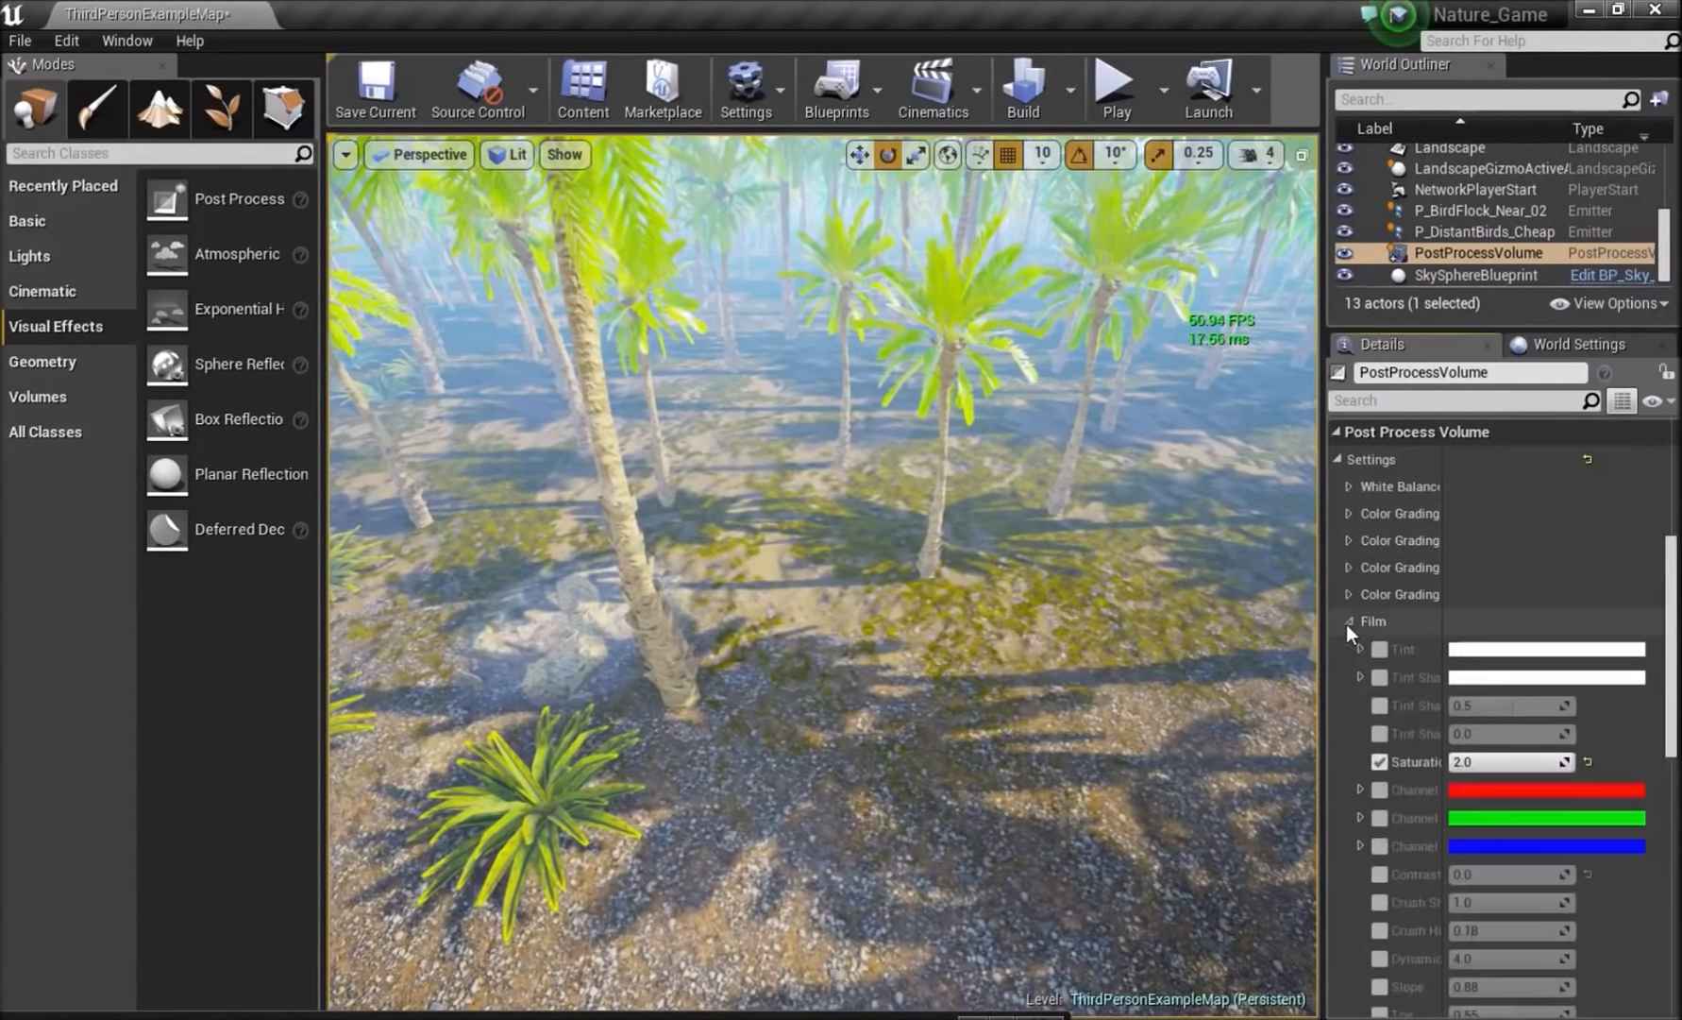
{"action": "left_click", "coordinate": [1380, 874]}
{"action": "left_click_drag", "start_coordinate": [1457, 875], "coordinate": [1496, 878]}
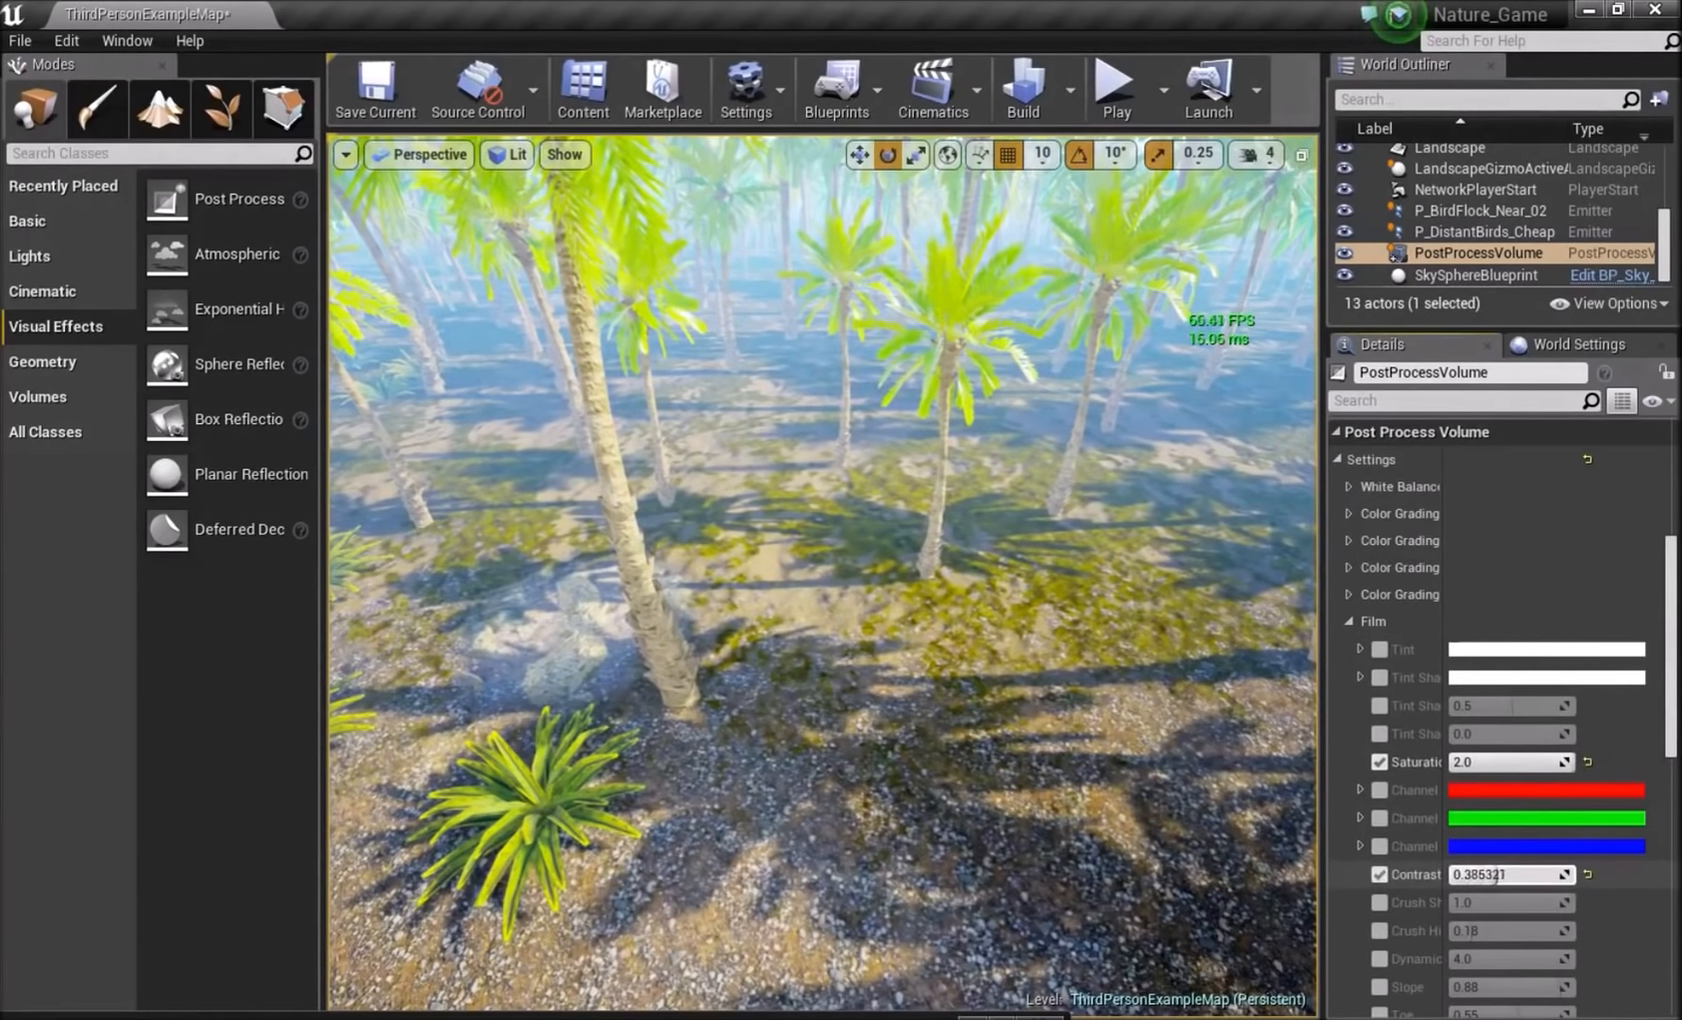
{"action": "right_click_drag", "start_coordinate": [925, 598], "coordinate": [1065, 264]}
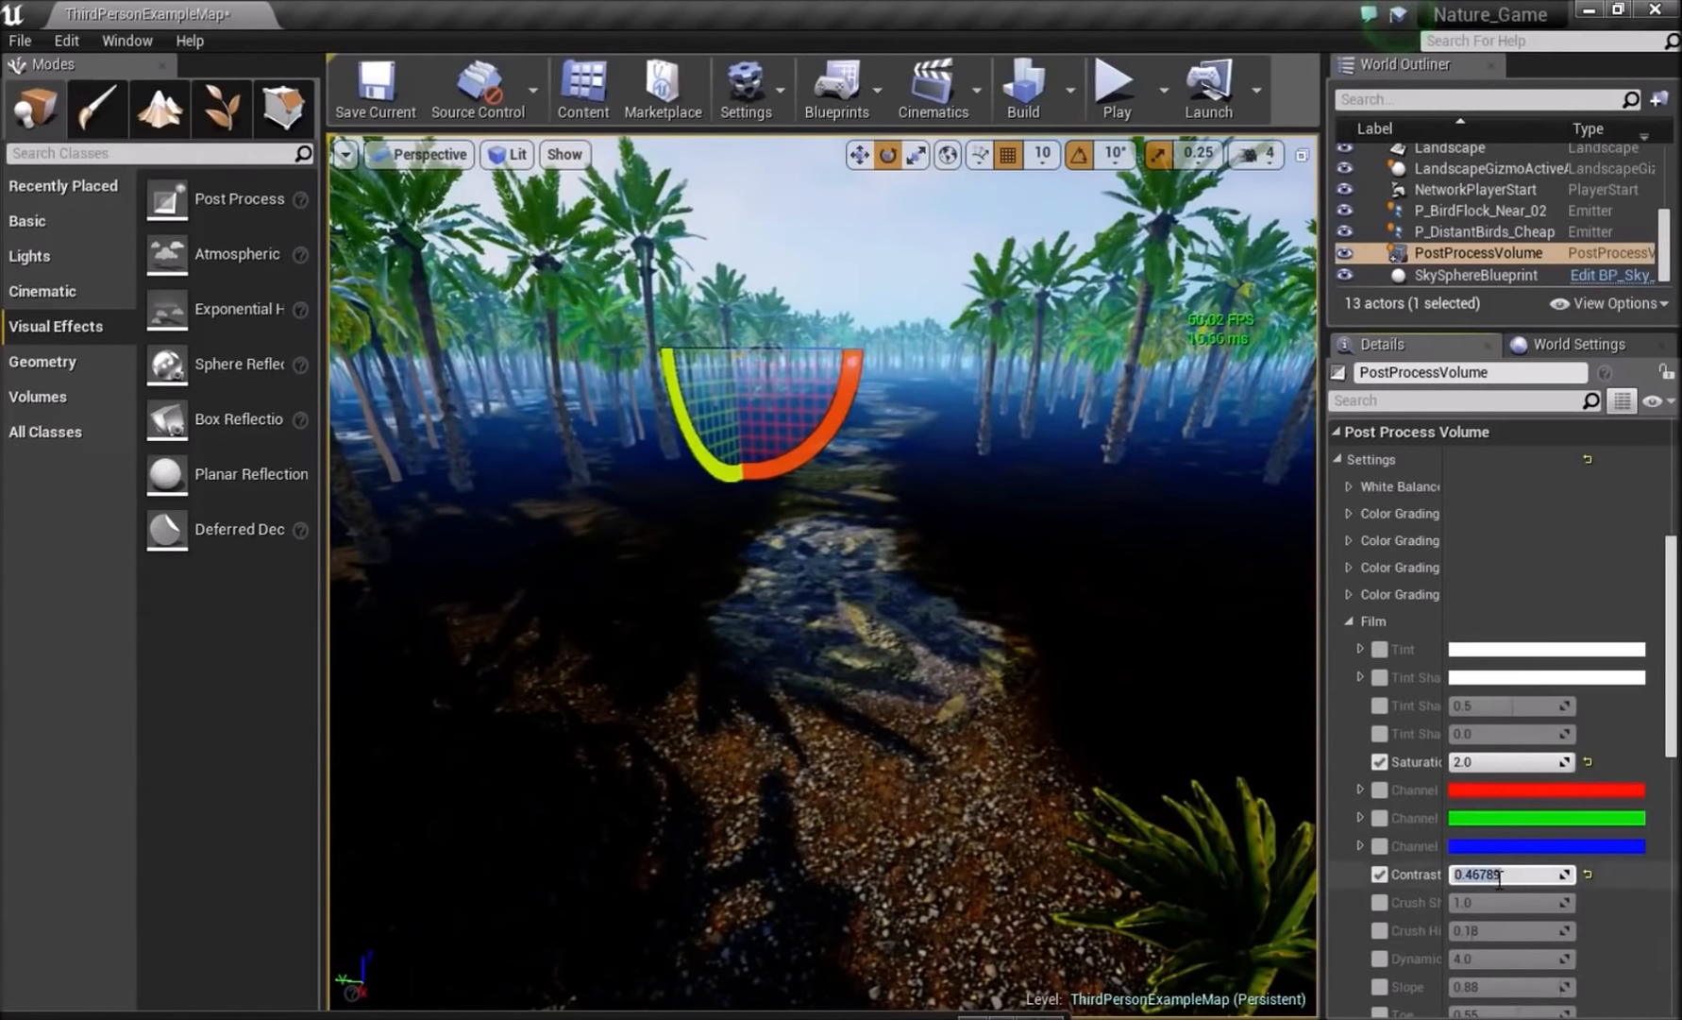
{"action": "type", "text": "0.2"}
{"action": "key", "text": "Return"}
{"action": "right_click_drag", "start_coordinate": [1039, 567], "coordinate": [944, 510]}
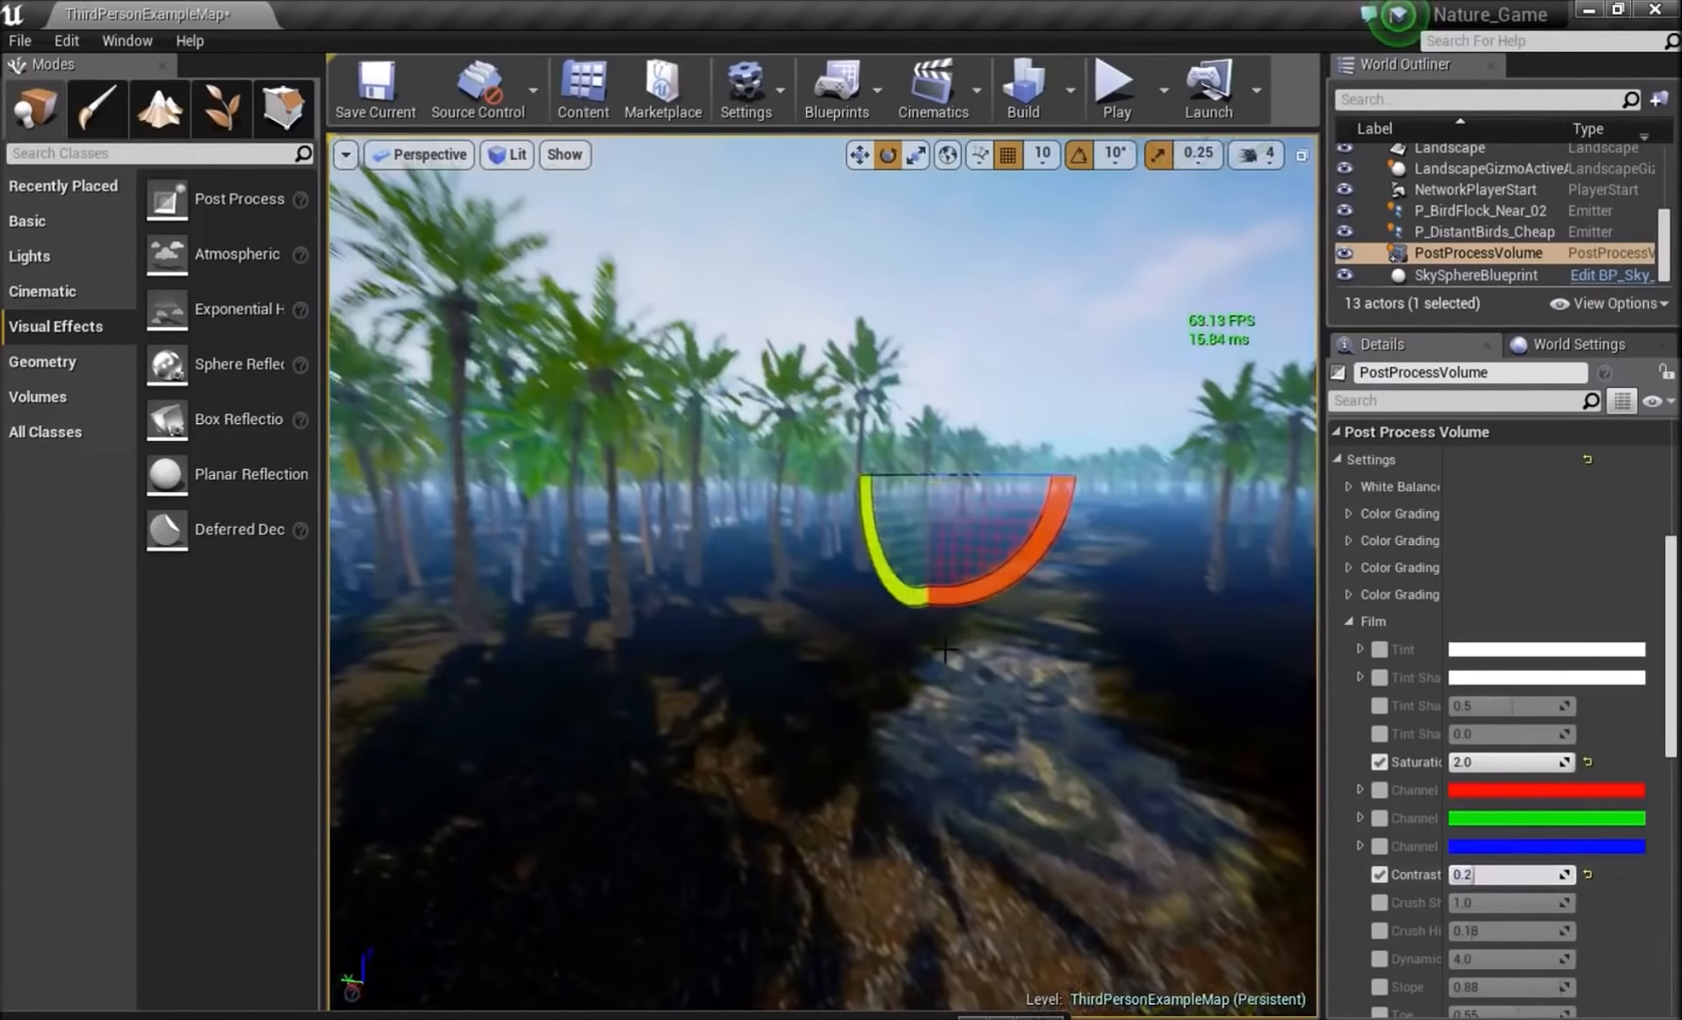
- Adjust the PostProcessVolume's Bloom Intensity, check the forest's glow, and deselect the volume
{"action": "left_click", "coordinate": [1355, 621]}
{"action": "left_click", "coordinate": [1350, 672]}
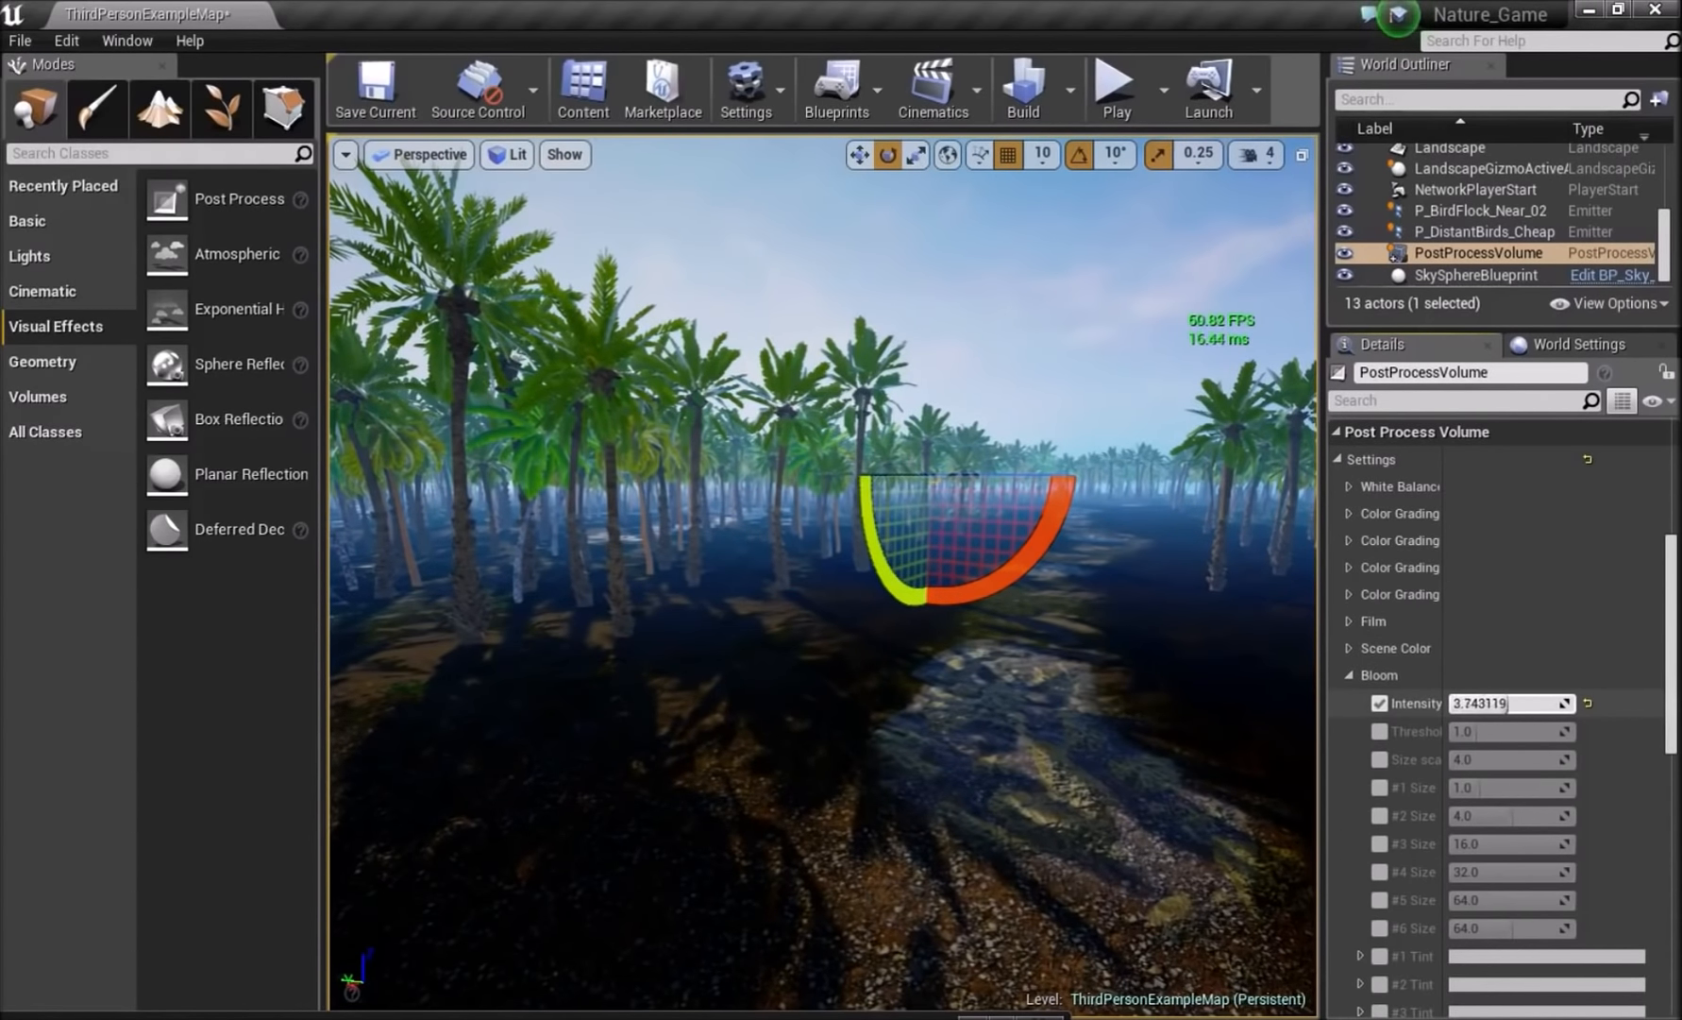
{"action": "left_click_drag", "start_coordinate": [1457, 703], "coordinate": [1473, 703]}
{"action": "right_click_drag", "start_coordinate": [1039, 567], "coordinate": [981, 424]}
{"action": "key", "text": "Escape"}
- Play the level and run the character through the palm forest to inspect the fog, contrast, bloom and undergrowth
{"action": "right_click_drag", "start_coordinate": [878, 425], "coordinate": [944, 482]}
{"action": "key", "text": "w"}
{"action": "right_click_drag", "start_coordinate": [907, 180], "coordinate": [944, 178]}
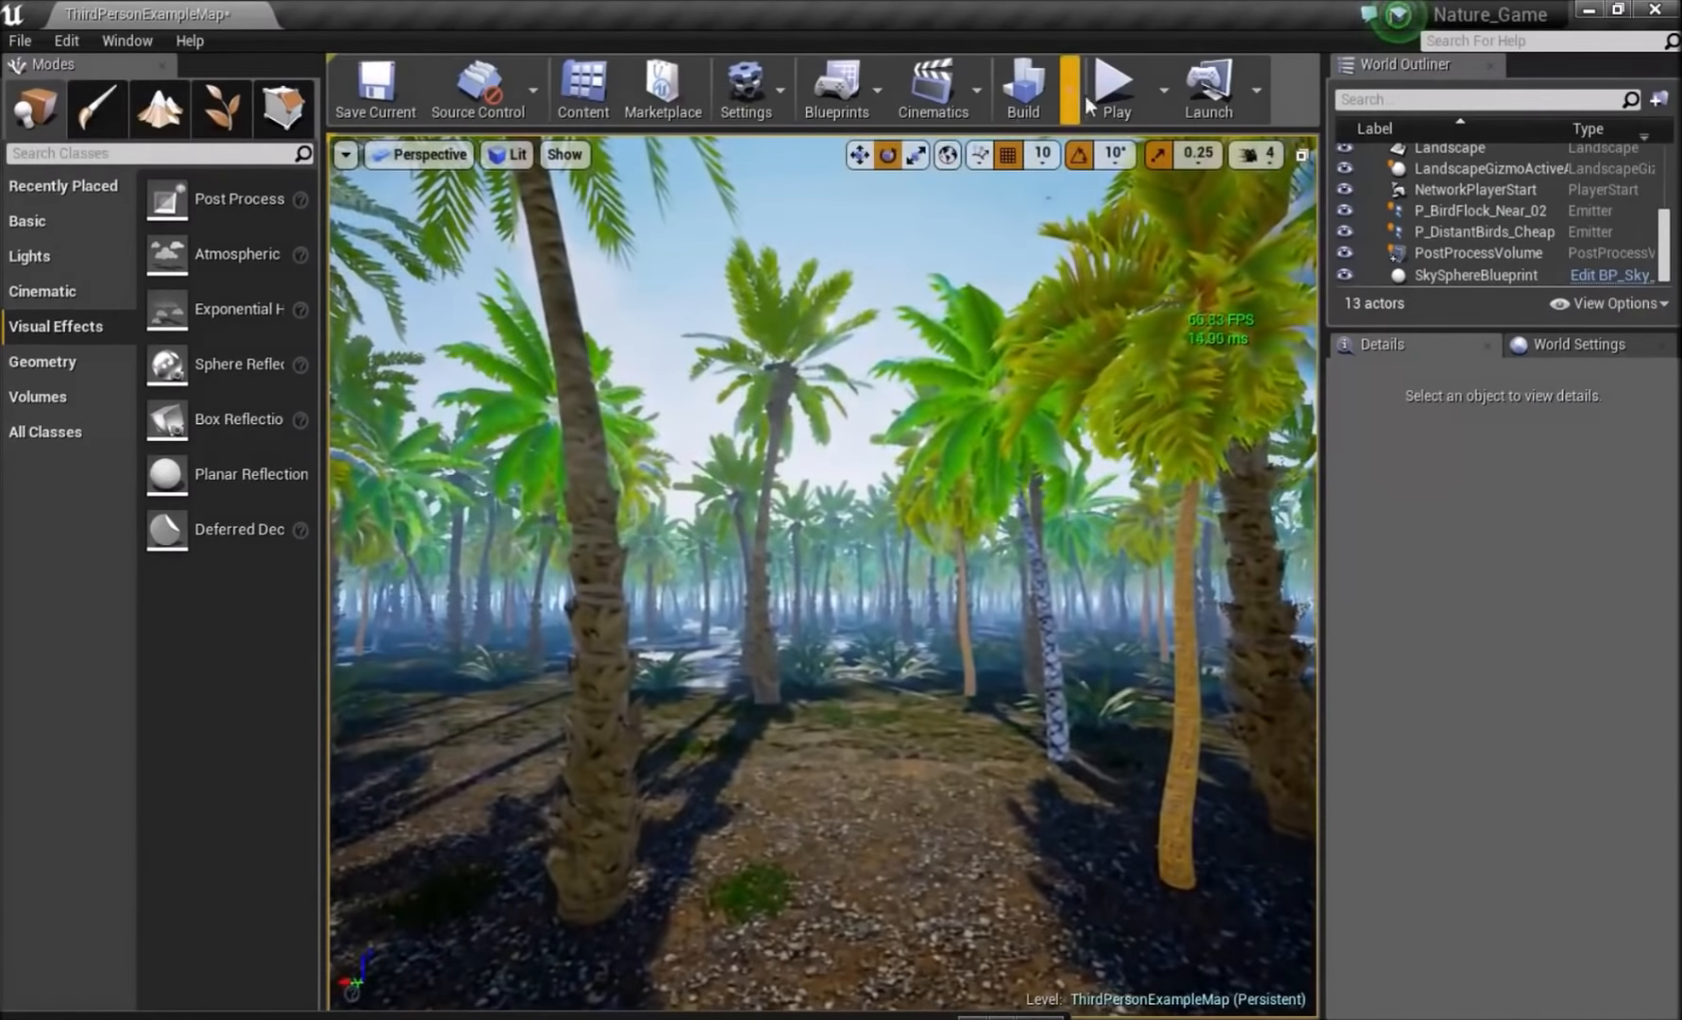
{"action": "left_click", "coordinate": [1088, 95]}
{"action": "key", "text": "w"}
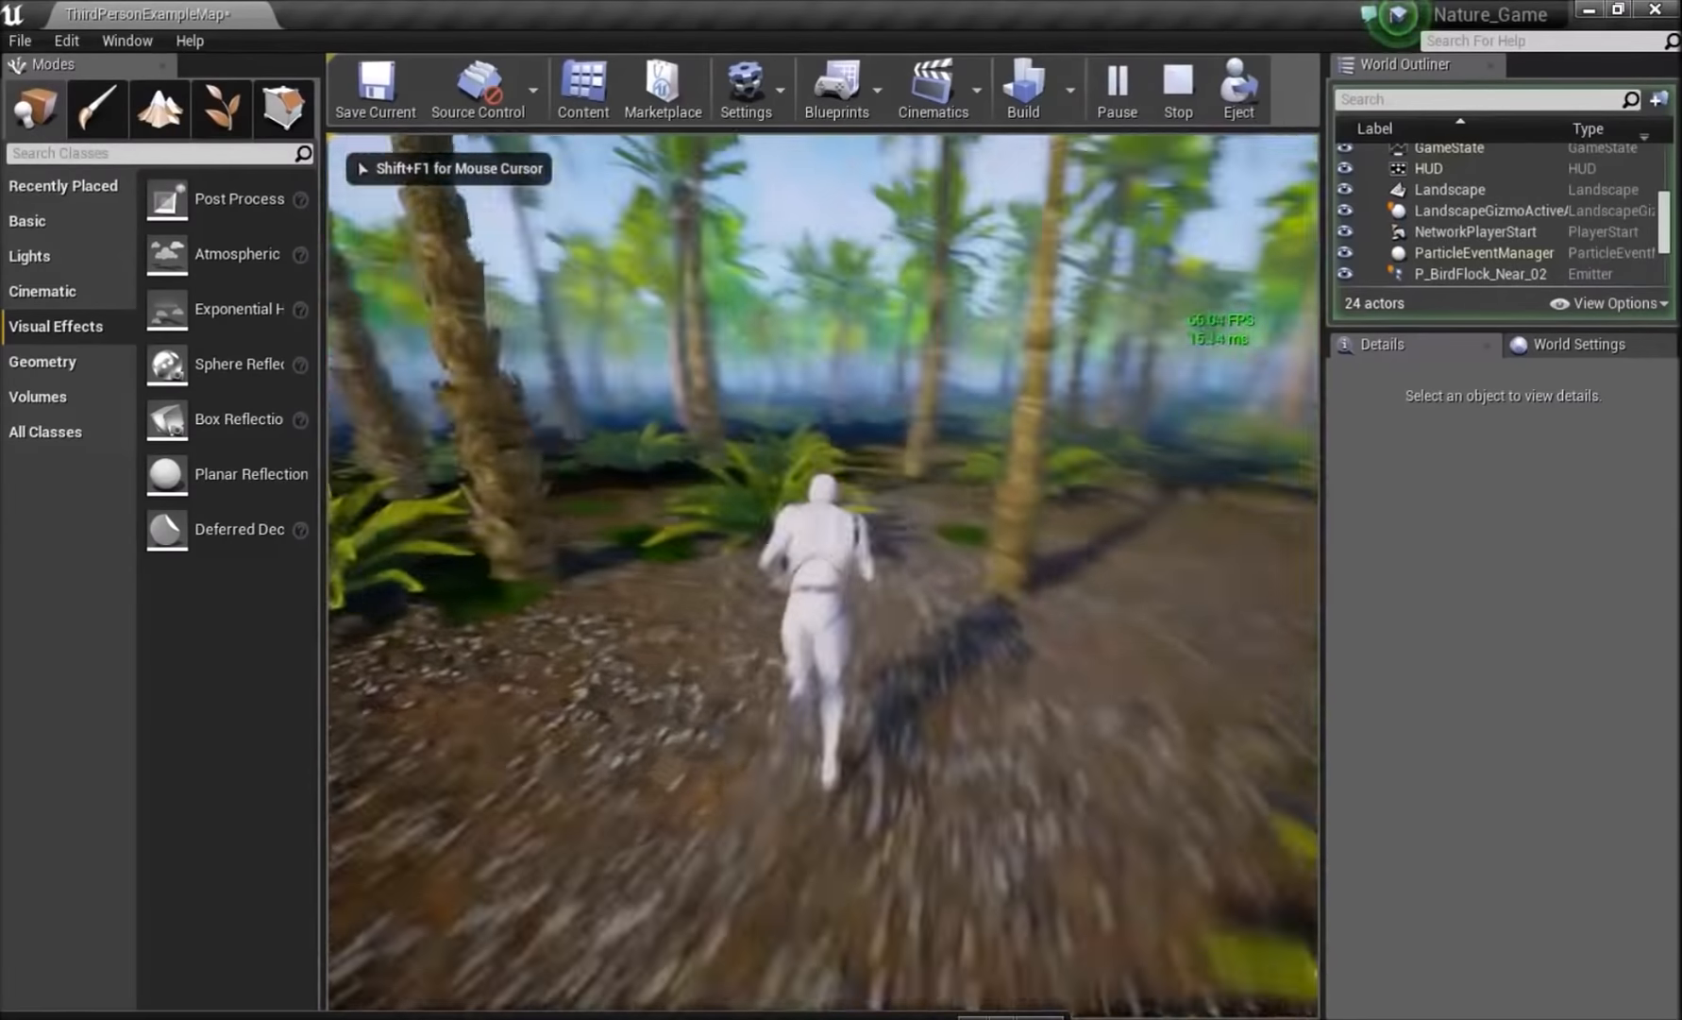
{"action": "key", "text": "w"}
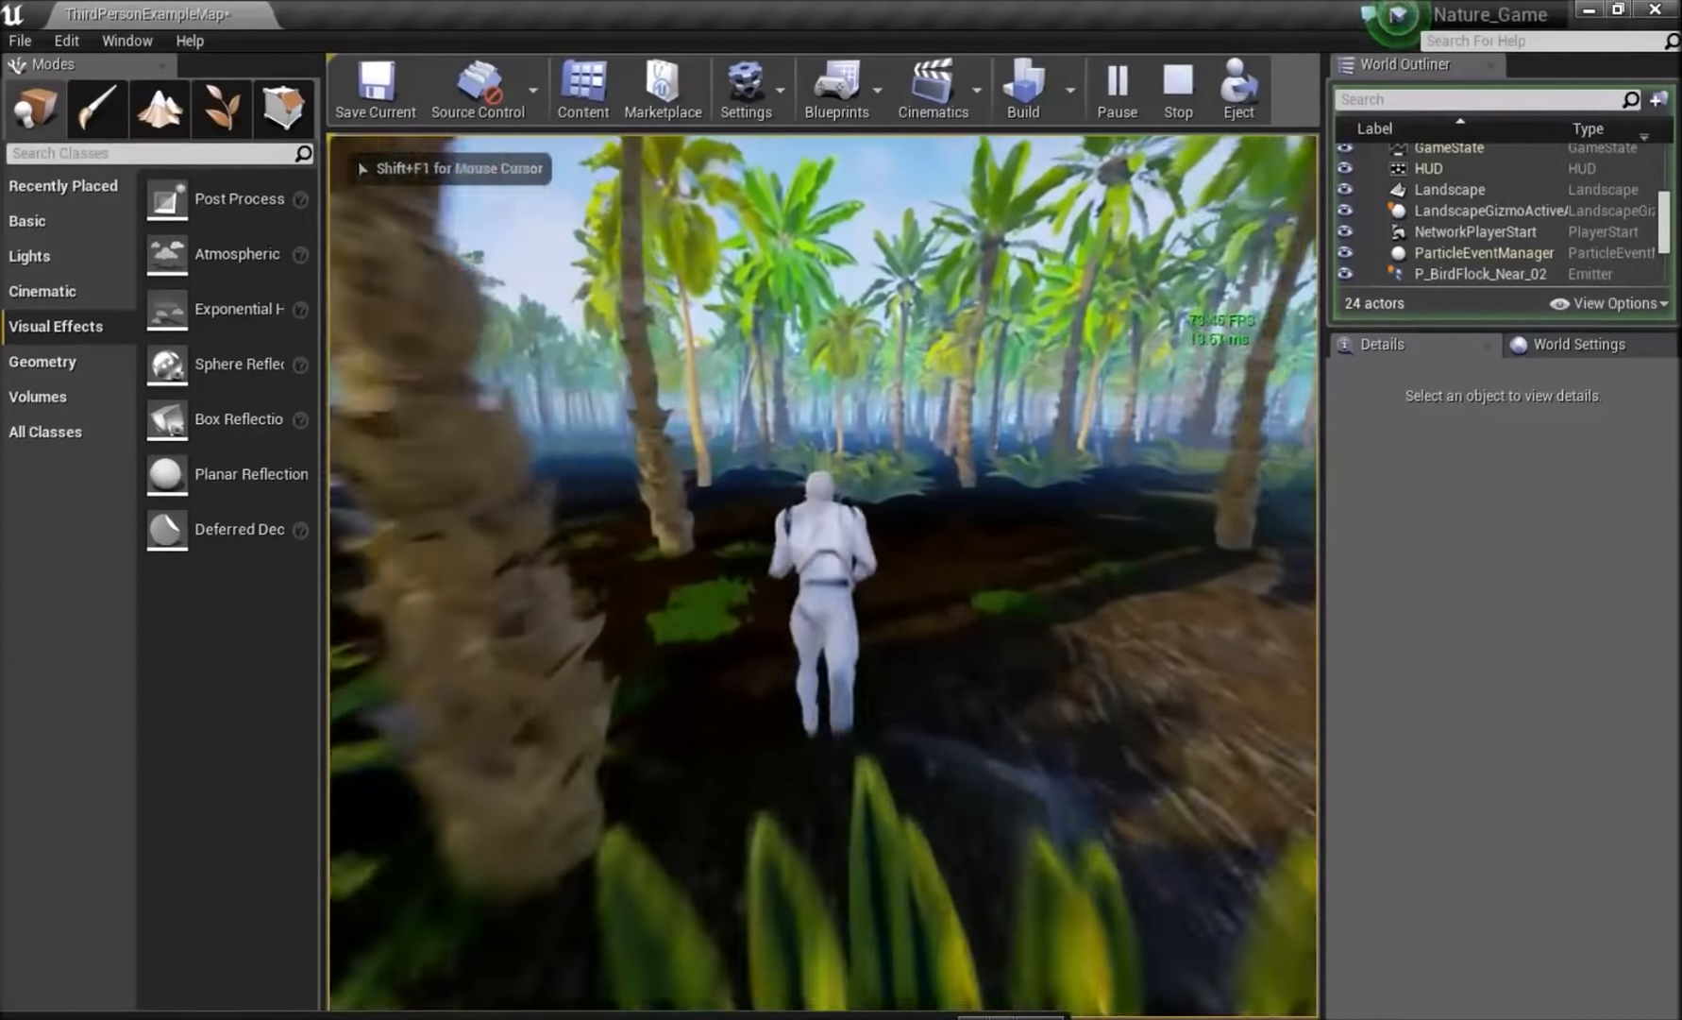
{"action": "key", "text": "w"}
{"action": "key", "text": "w"}
{"action": "key", "text": "w"}
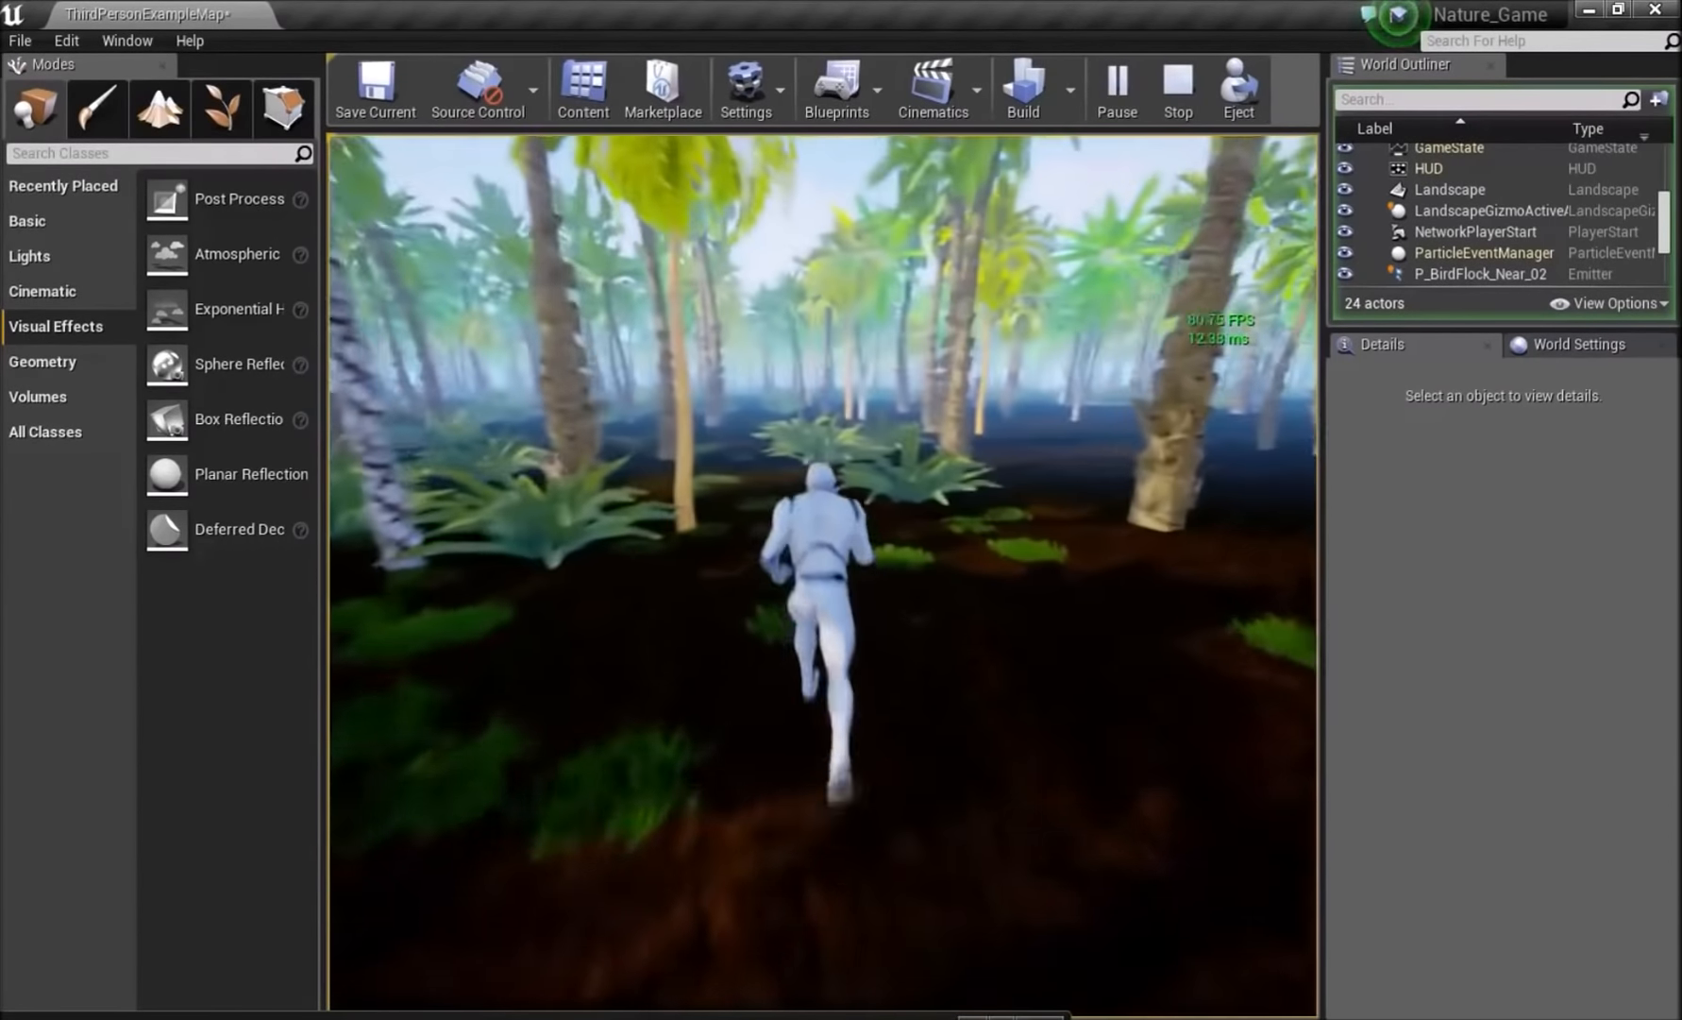
{"action": "key", "text": "w"}
{"action": "key", "text": "w"}
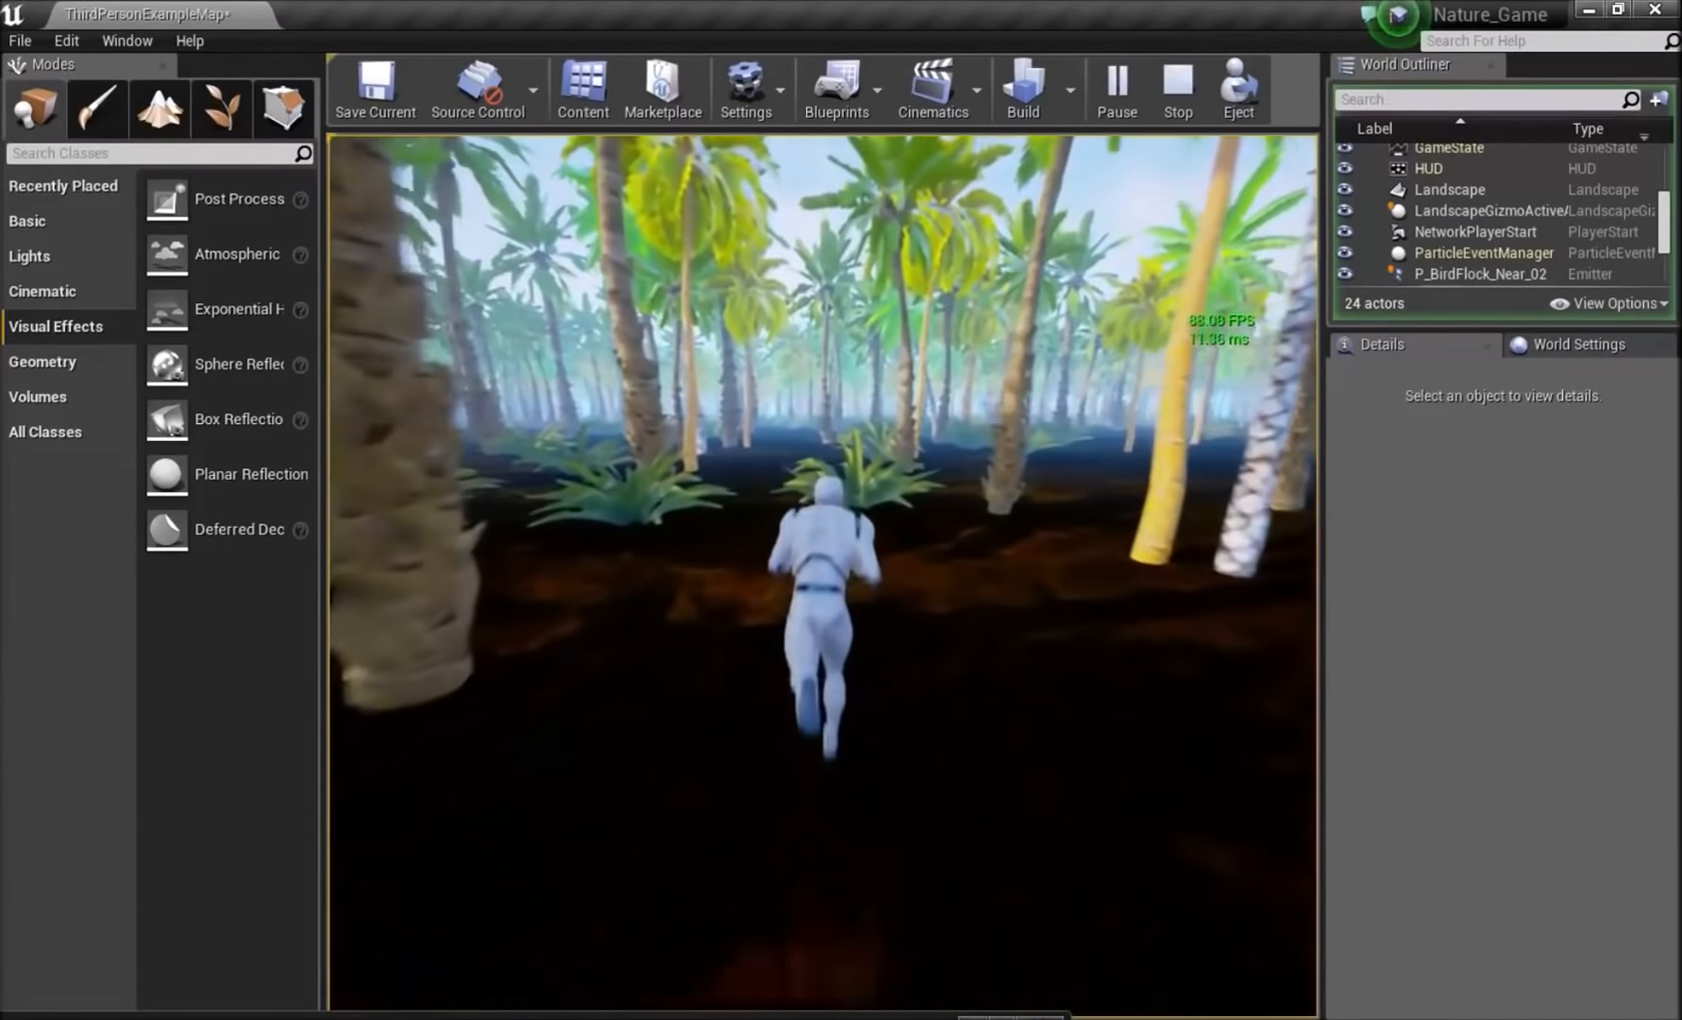
{"action": "key", "text": "w"}
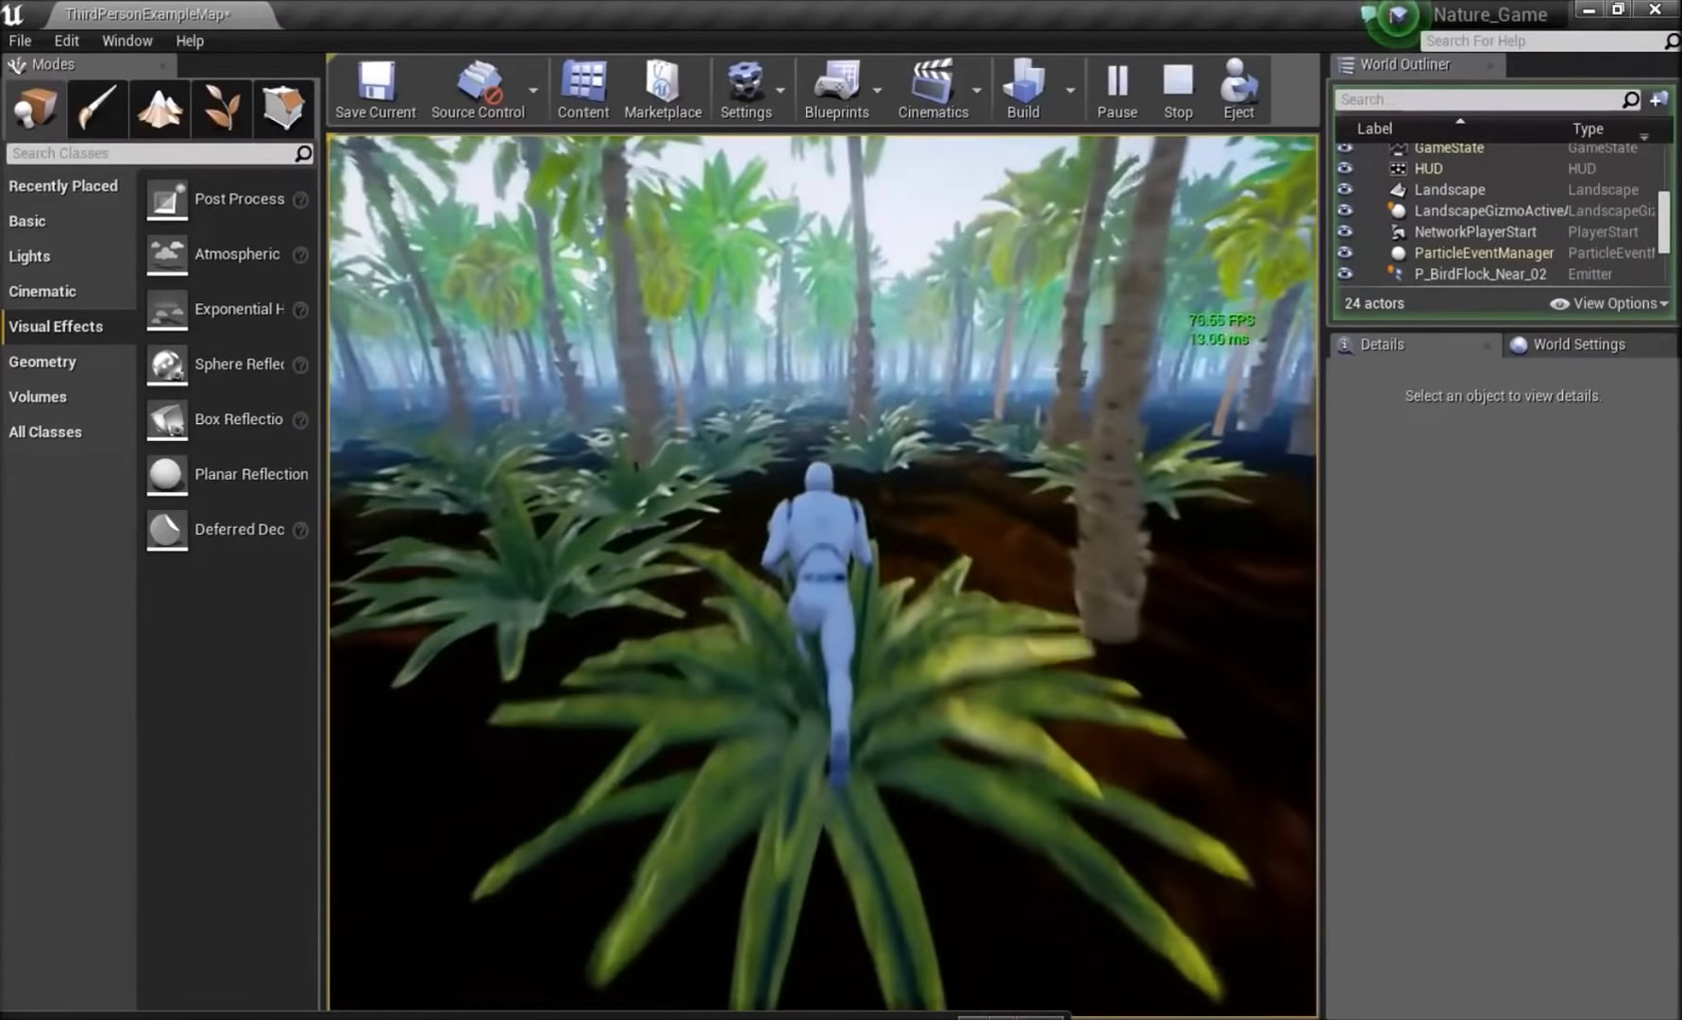
{"action": "key", "text": "w"}
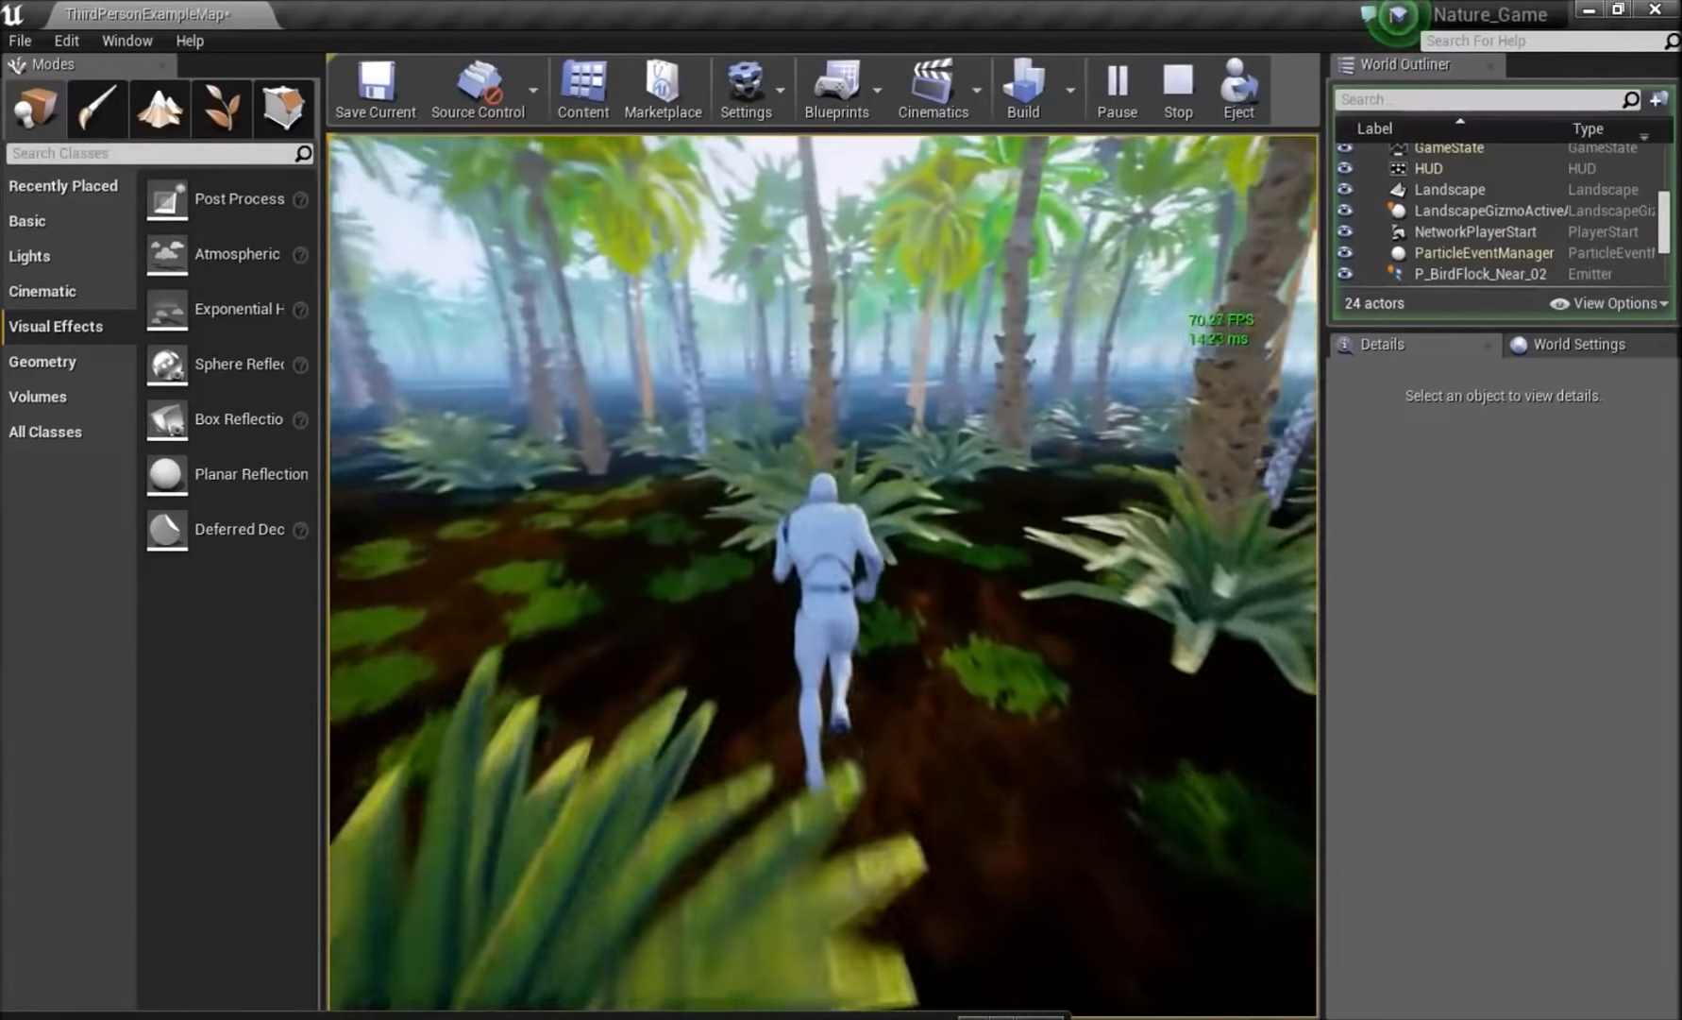
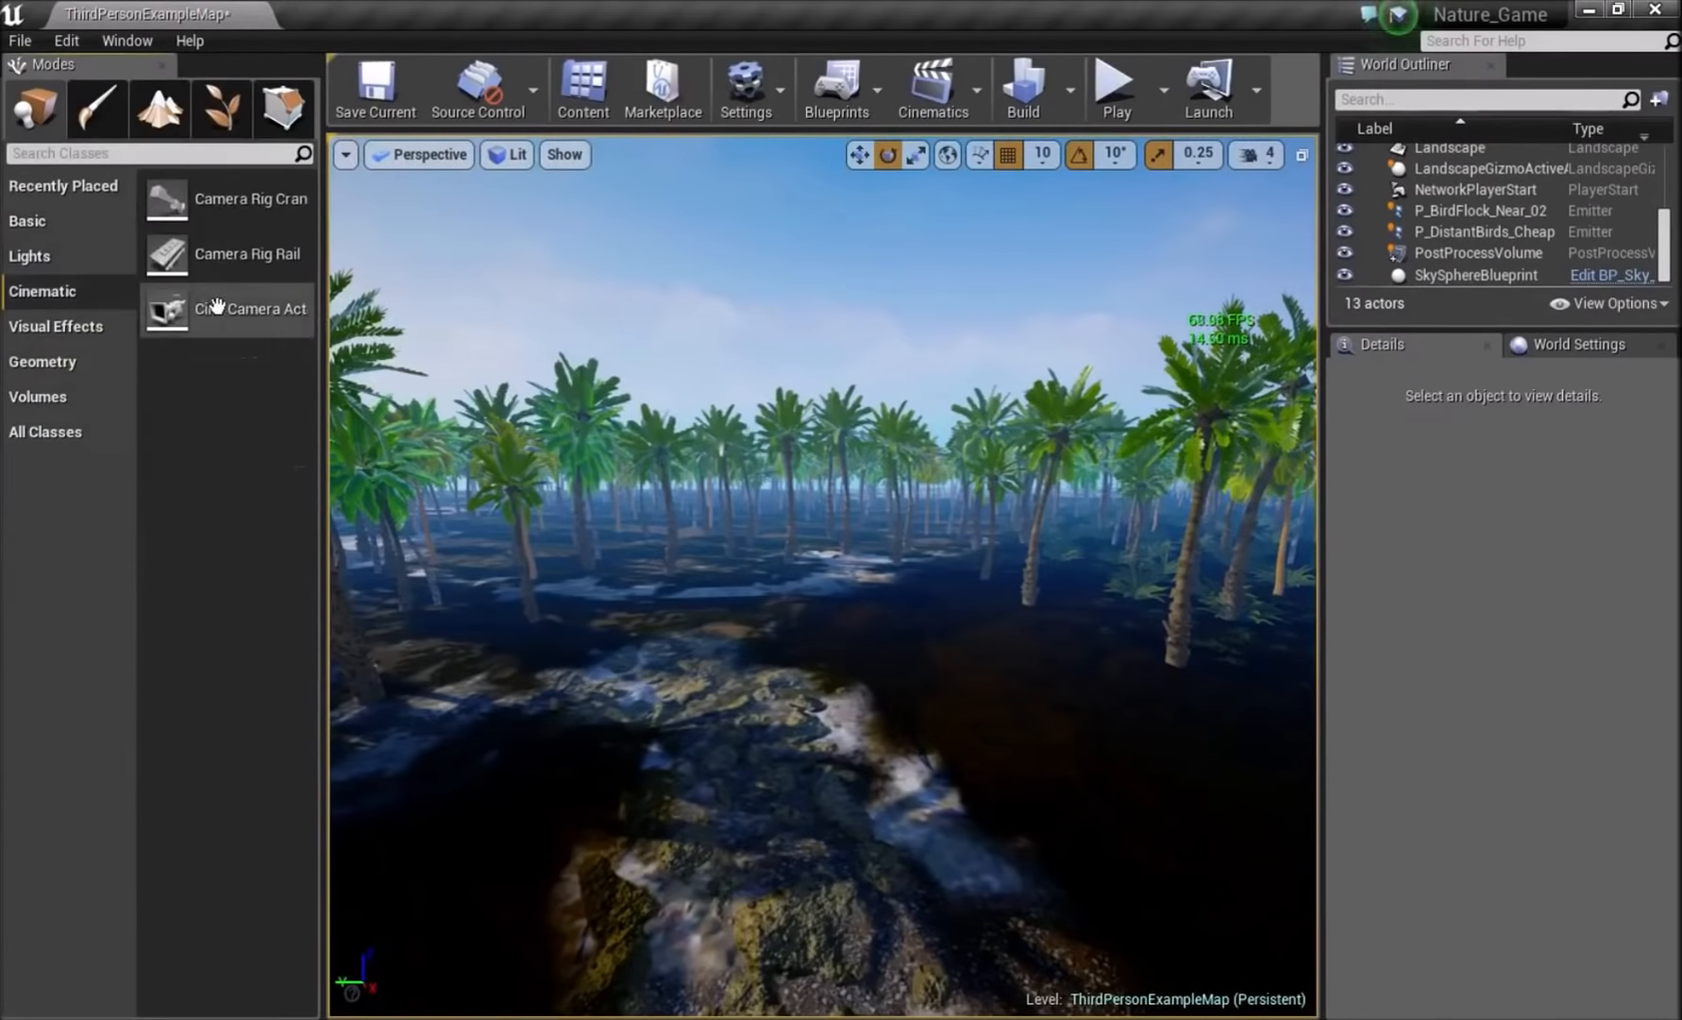
- Place a Cine Camera Actor in the clearing and erase foliage from the open ground with the foliage brush
{"action": "left_click_drag", "start_coordinate": [167, 308], "coordinate": [768, 745]}
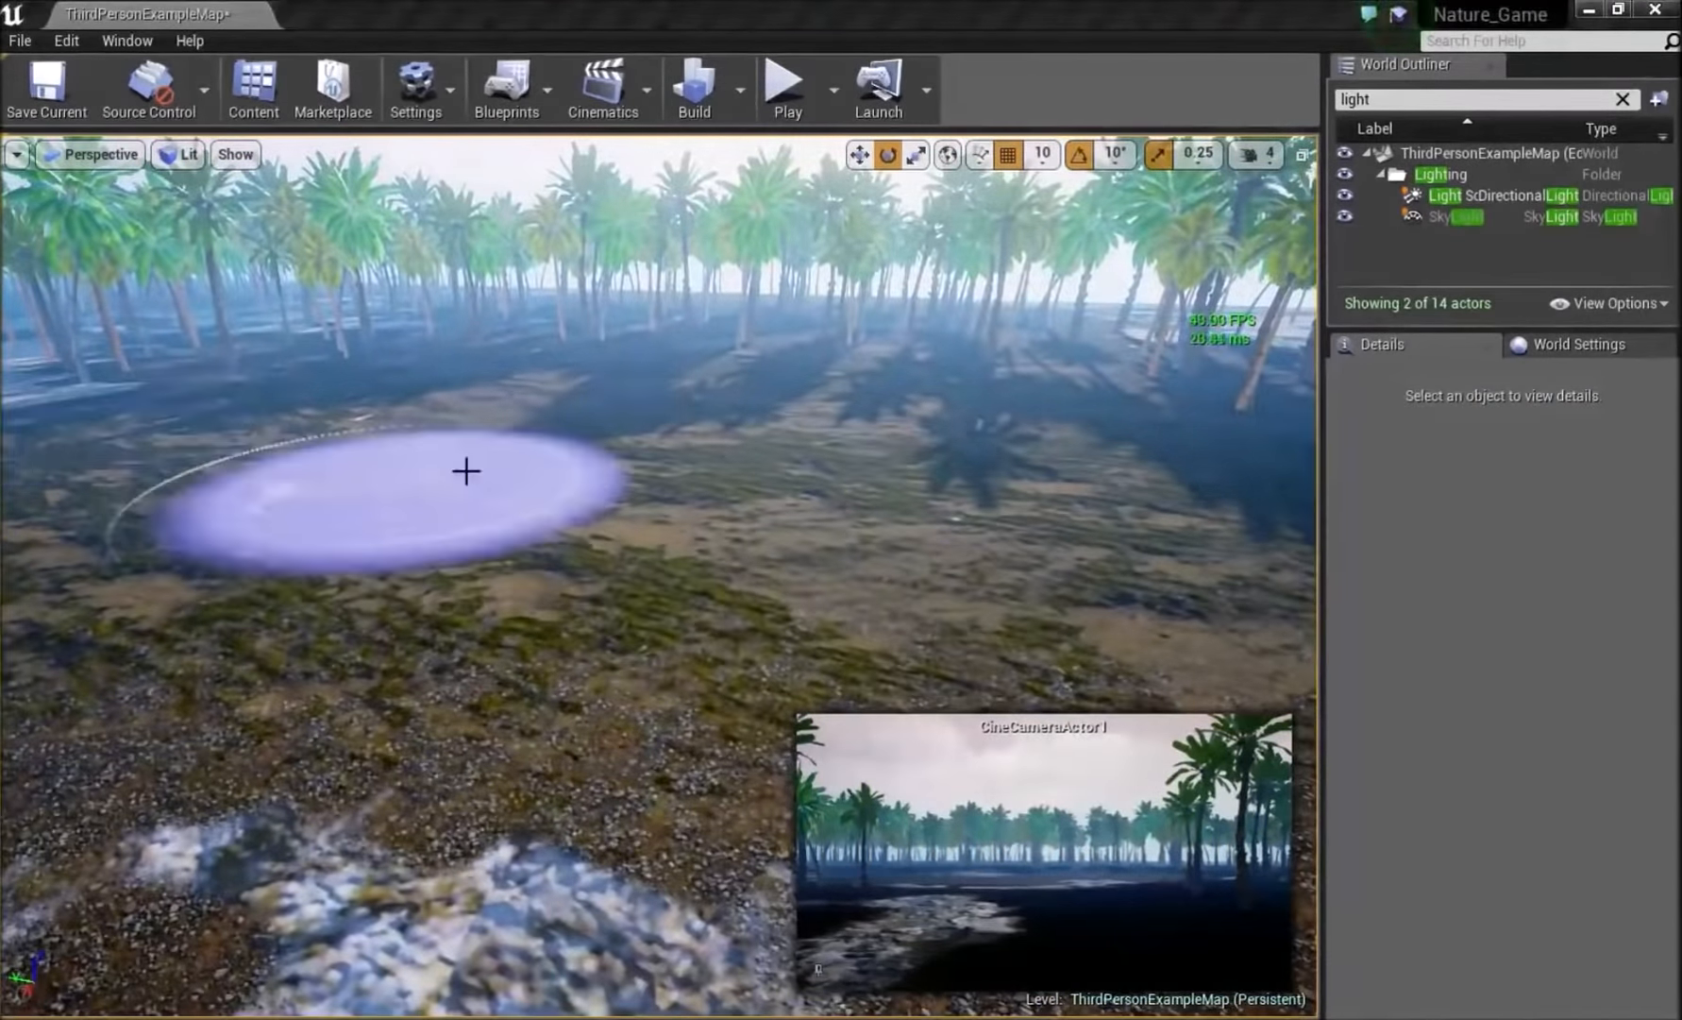
{"action": "left_click_drag", "start_coordinate": [465, 469], "coordinate": [365, 641], "text": "shift"}
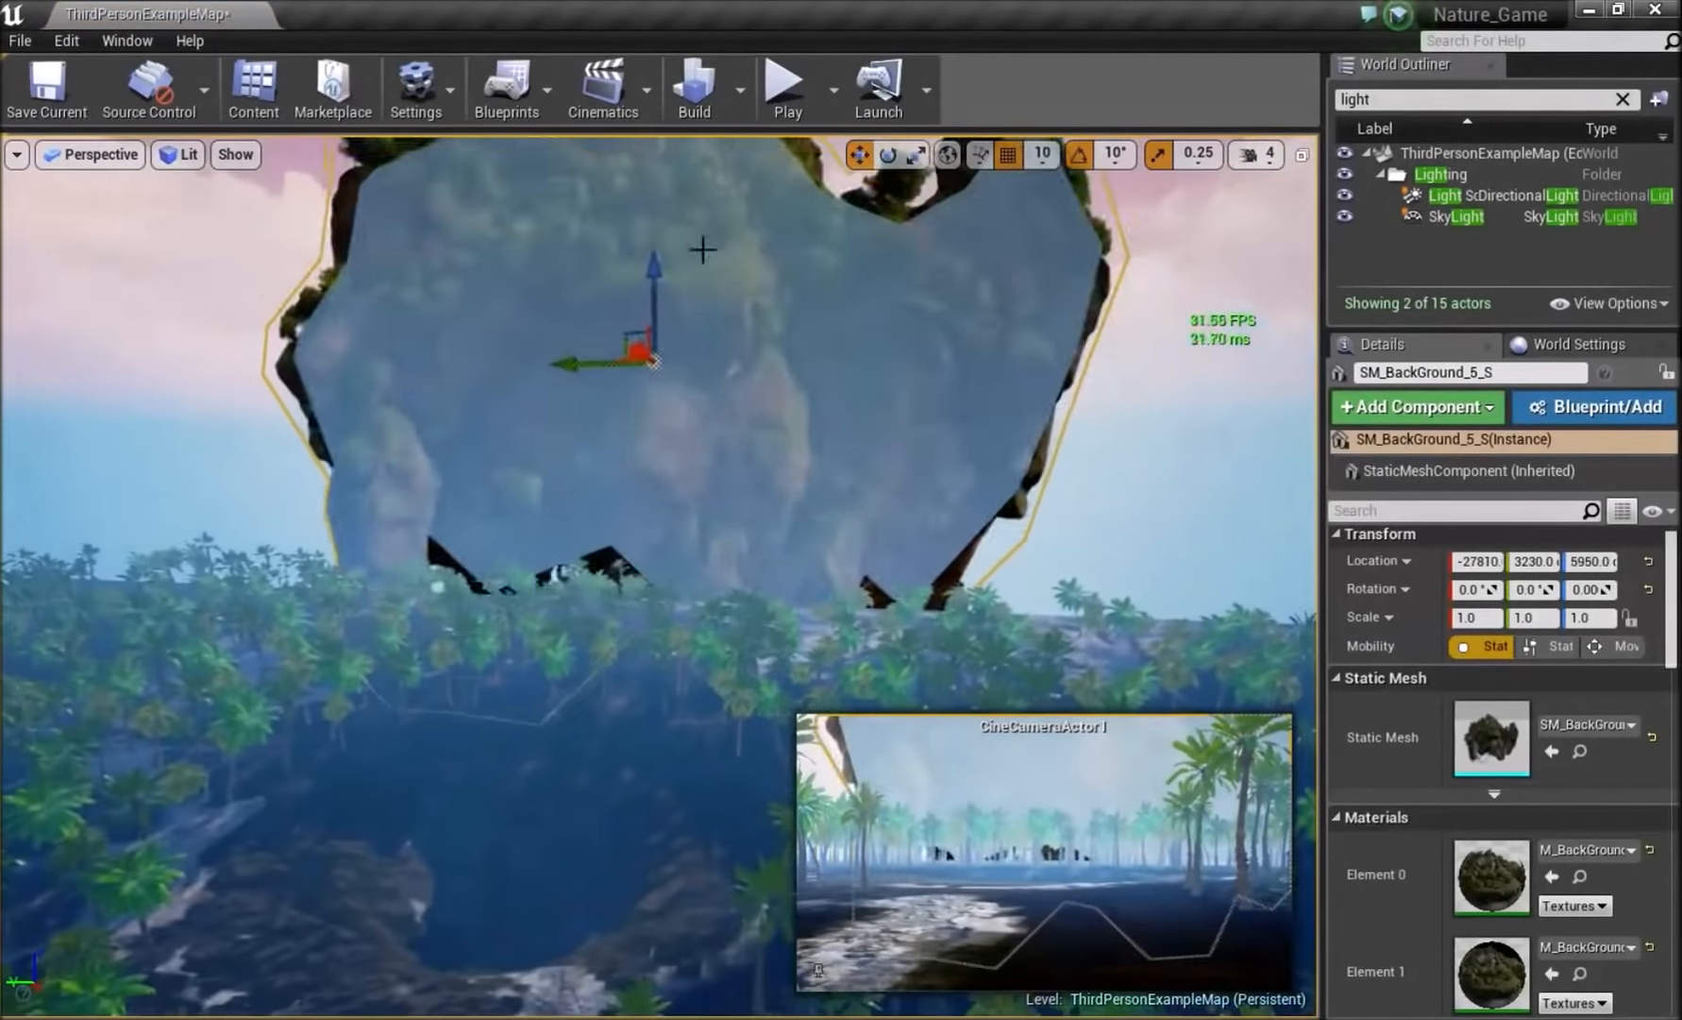
- Replace the World Outliner filter with "fog" to find the exponential height fog
{"action": "left_click", "coordinate": [1623, 99]}
{"action": "type", "text": "fog"}
{"action": "key", "text": "Return"}
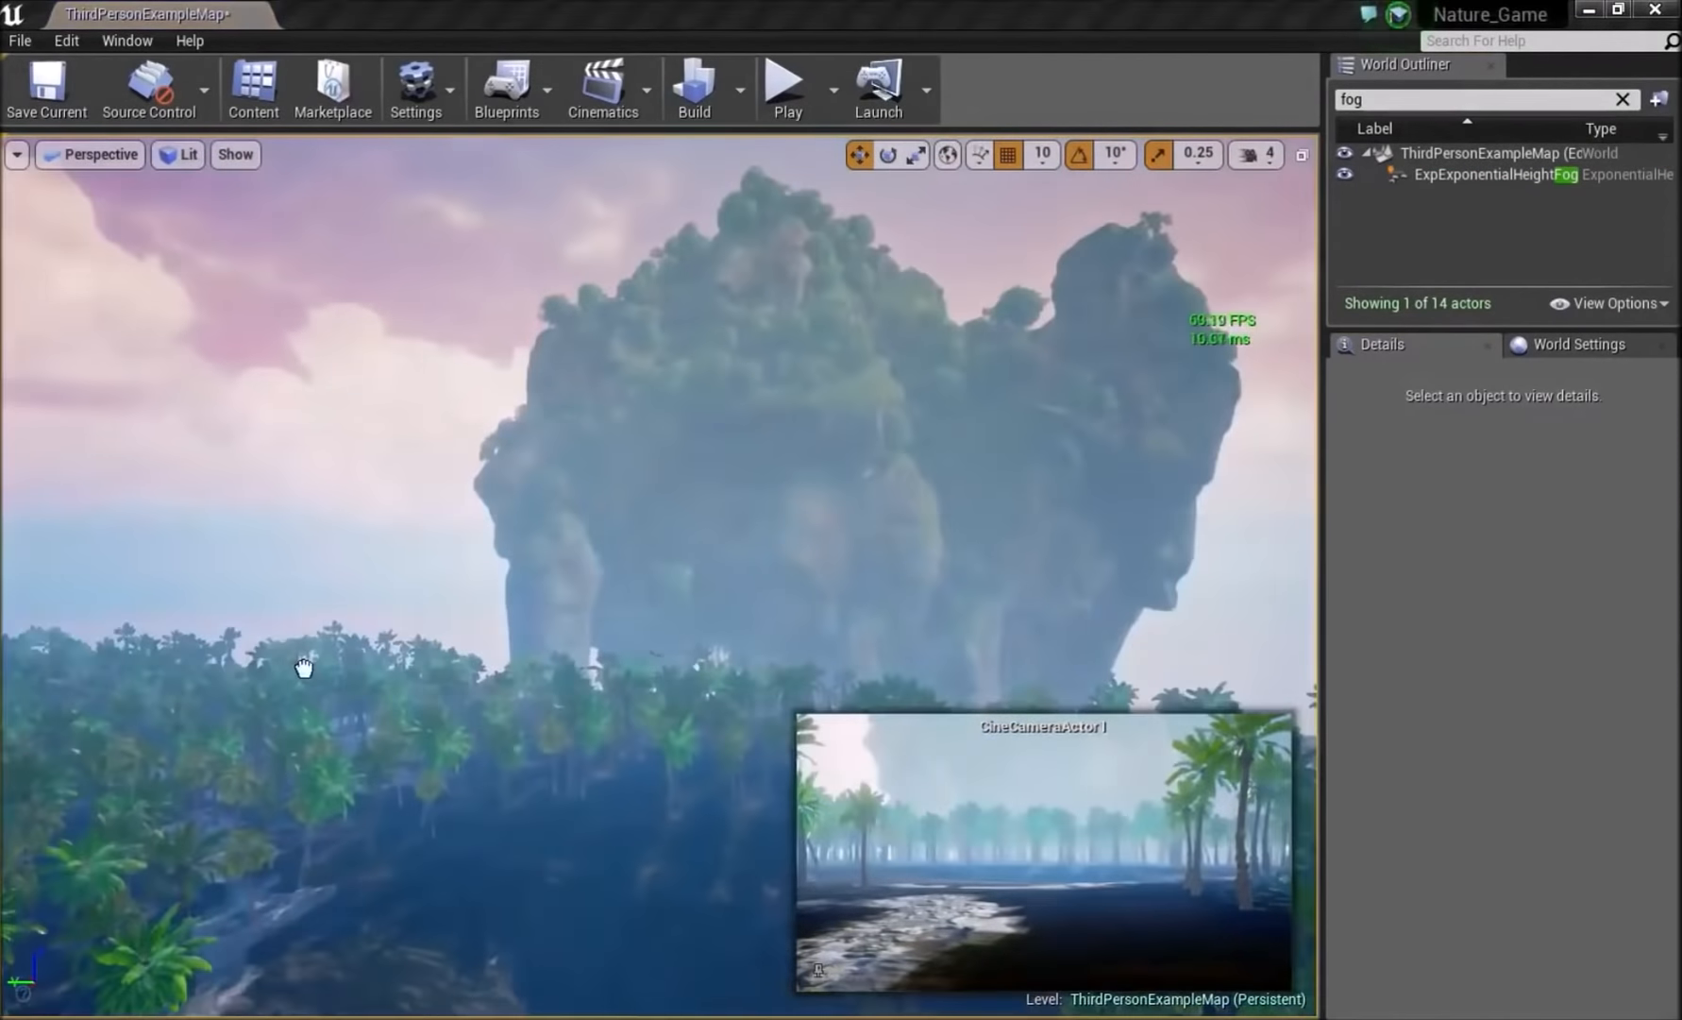
{"action": "left_click", "coordinate": [176, 546]}
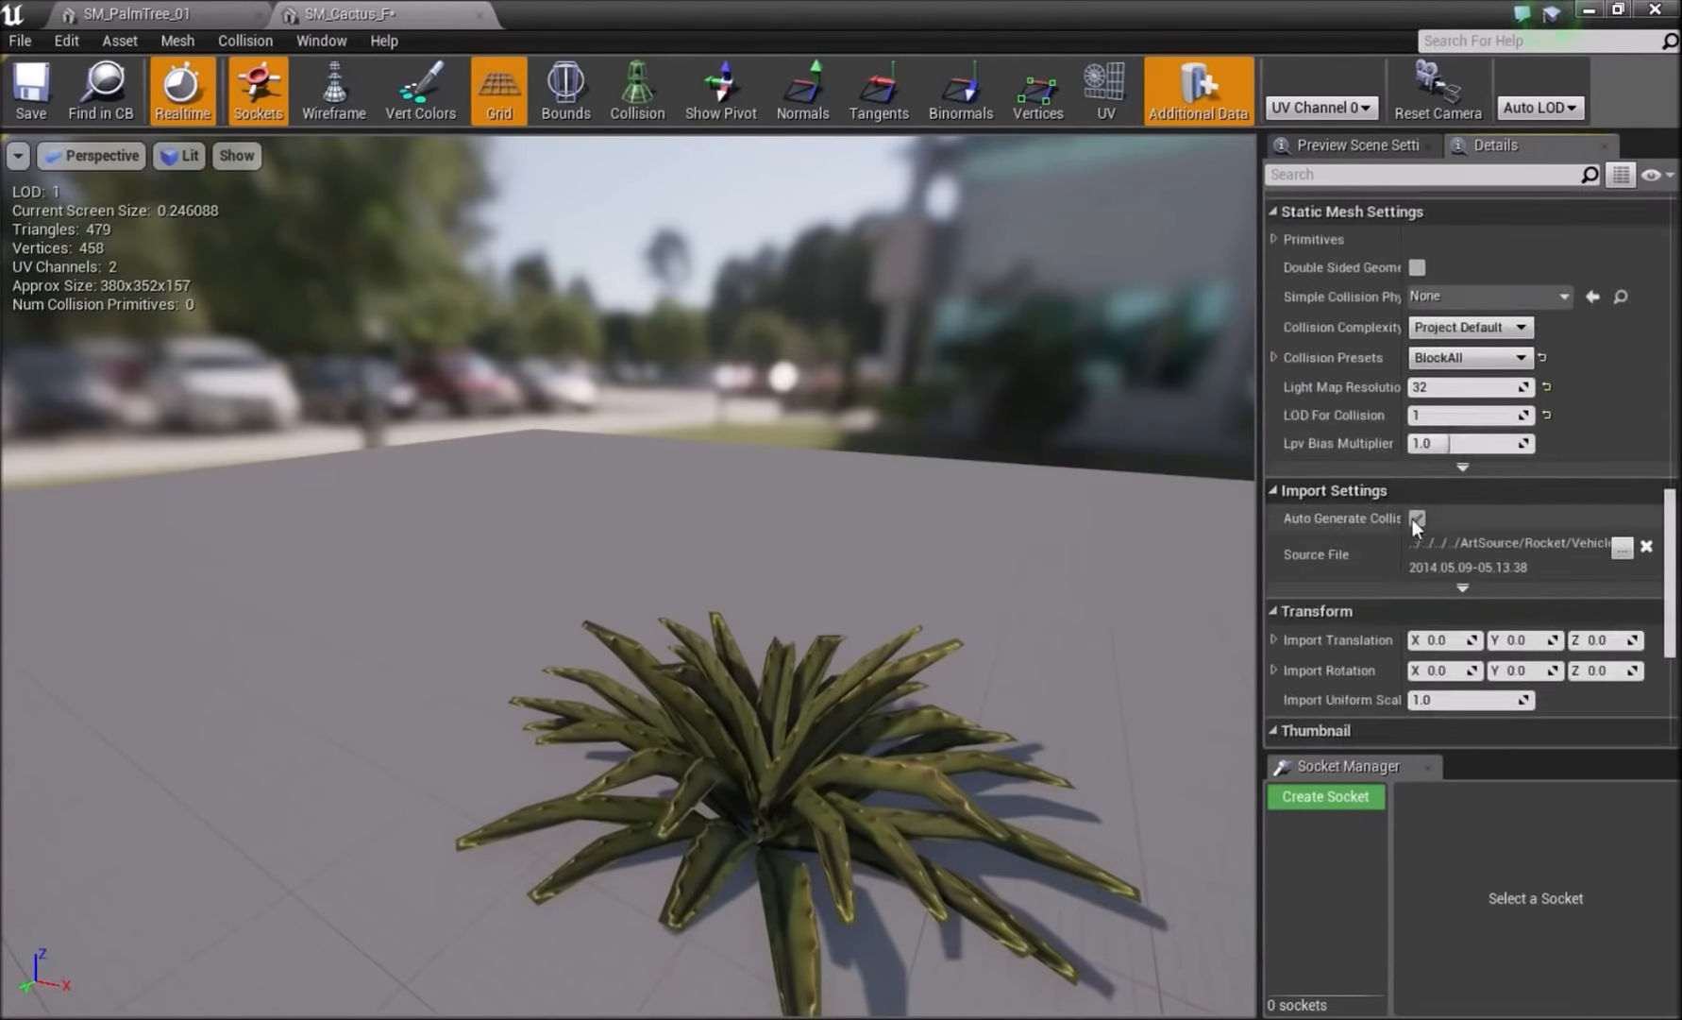
- Turn off Auto Compute LOD Distances for the SM_Cactus_F mesh and enter 0.5 in its LOD settings
{"action": "scroll", "coordinate": [1416, 519], "scroll_direction": "up", "scroll_amount": 6}
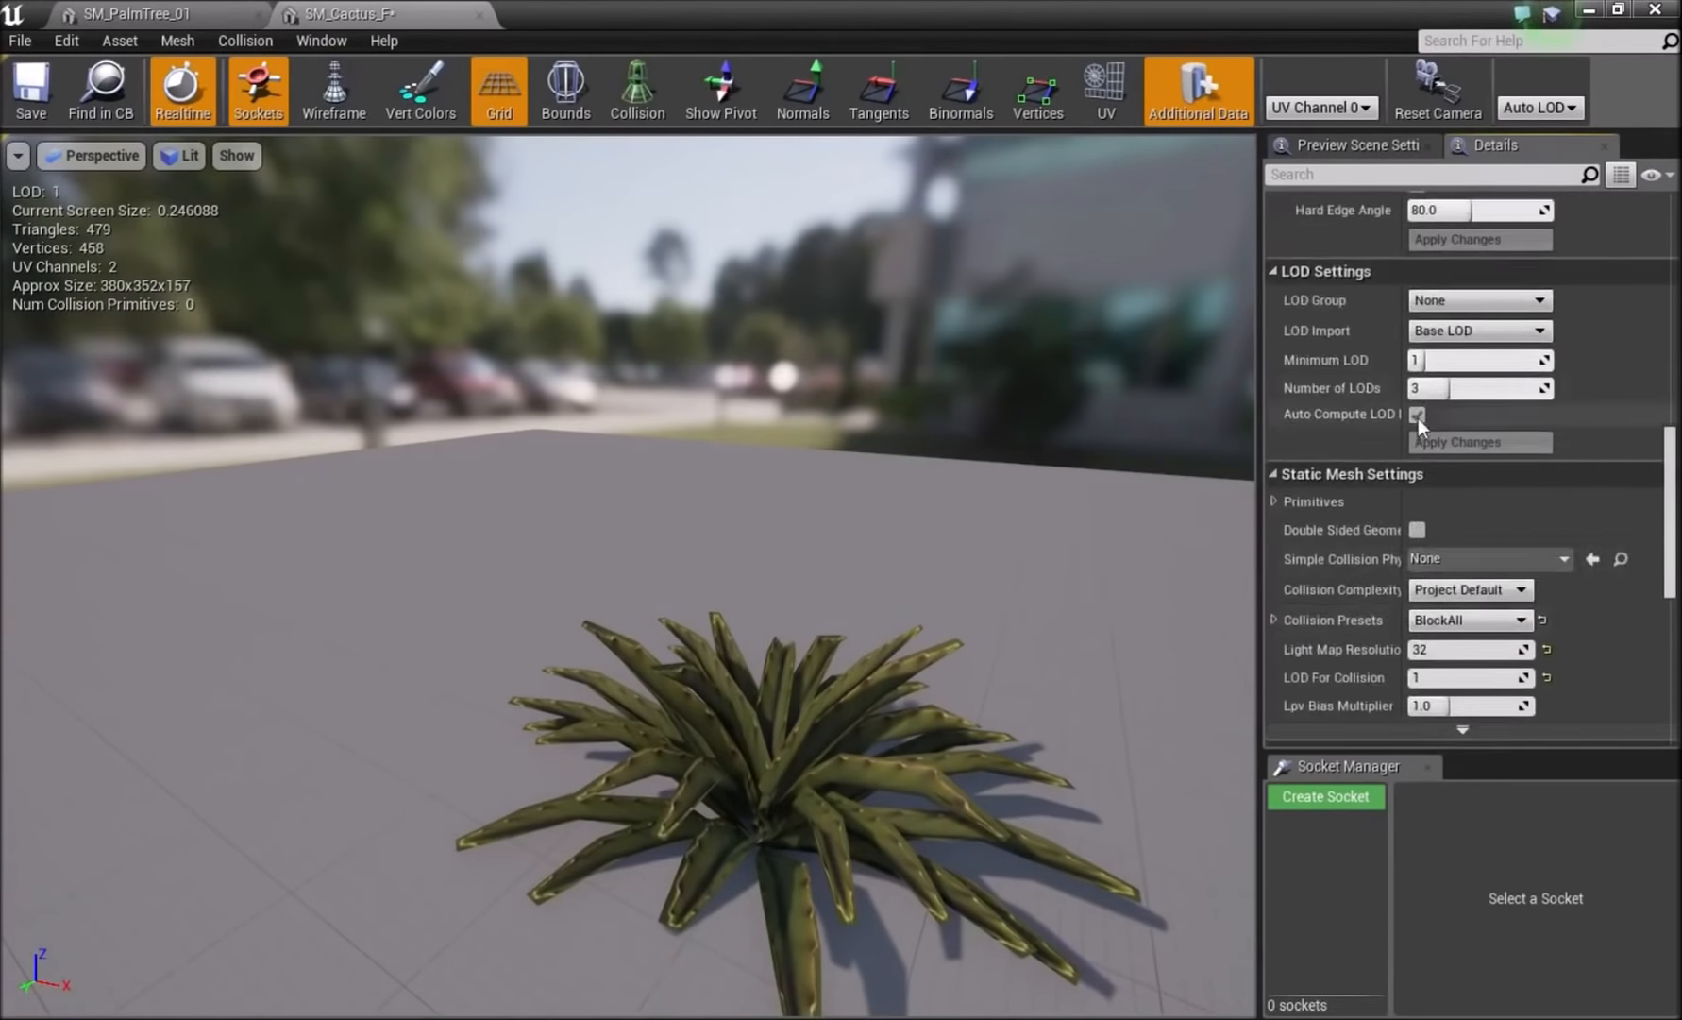
{"action": "left_click", "coordinate": [1417, 417]}
{"action": "scroll", "coordinate": [1418, 418], "scroll_direction": "up", "scroll_amount": 15}
{"action": "left_click", "coordinate": [1463, 391]}
{"action": "scroll", "coordinate": [1464, 472], "scroll_direction": "down", "scroll_amount": 5}
{"action": "left_click", "coordinate": [1463, 507]}
{"action": "type", "text": "0.5"}
{"action": "key", "text": "Return"}
- Reduce the cactus mesh's LOD2 to 15 Percent Triangles and go on to its LOD3 reduction settings
{"action": "scroll", "coordinate": [1464, 508], "scroll_direction": "down", "scroll_amount": 3}
{"action": "left_click", "coordinate": [1473, 442]}
{"action": "type", "text": "15"}
{"action": "key", "text": "Return"}
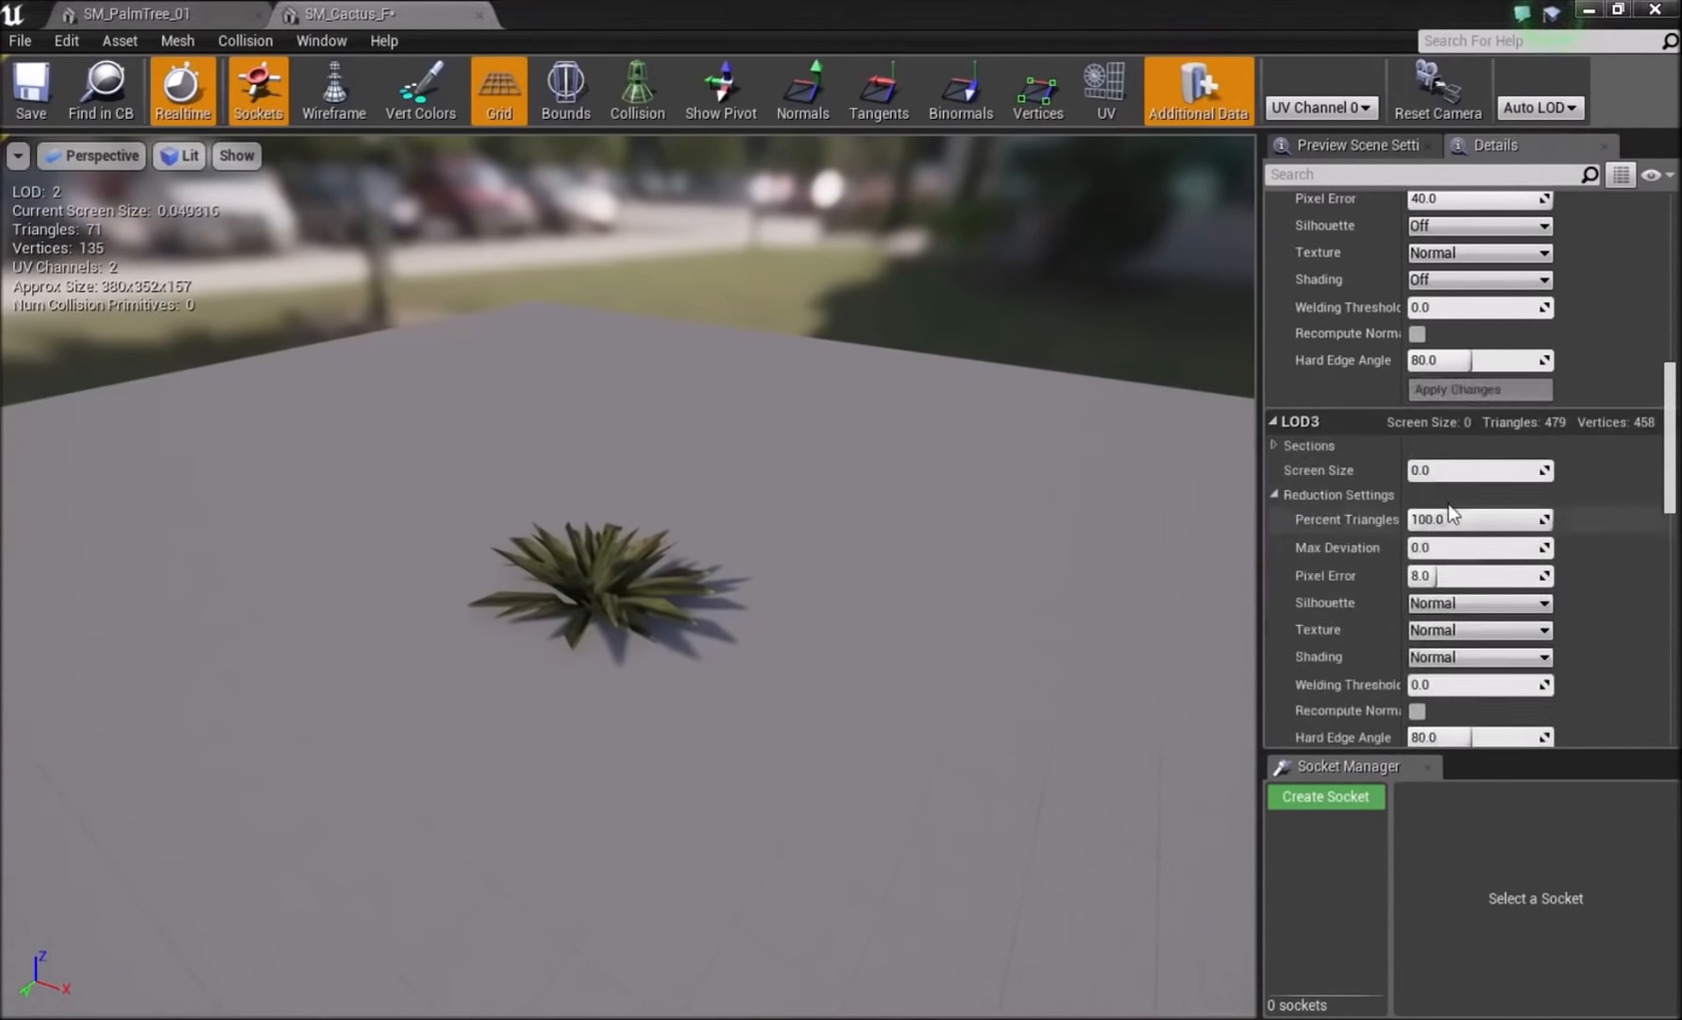
{"action": "scroll", "coordinate": [1449, 503], "scroll_direction": "down", "scroll_amount": 4}
{"action": "left_click", "coordinate": [1445, 369]}
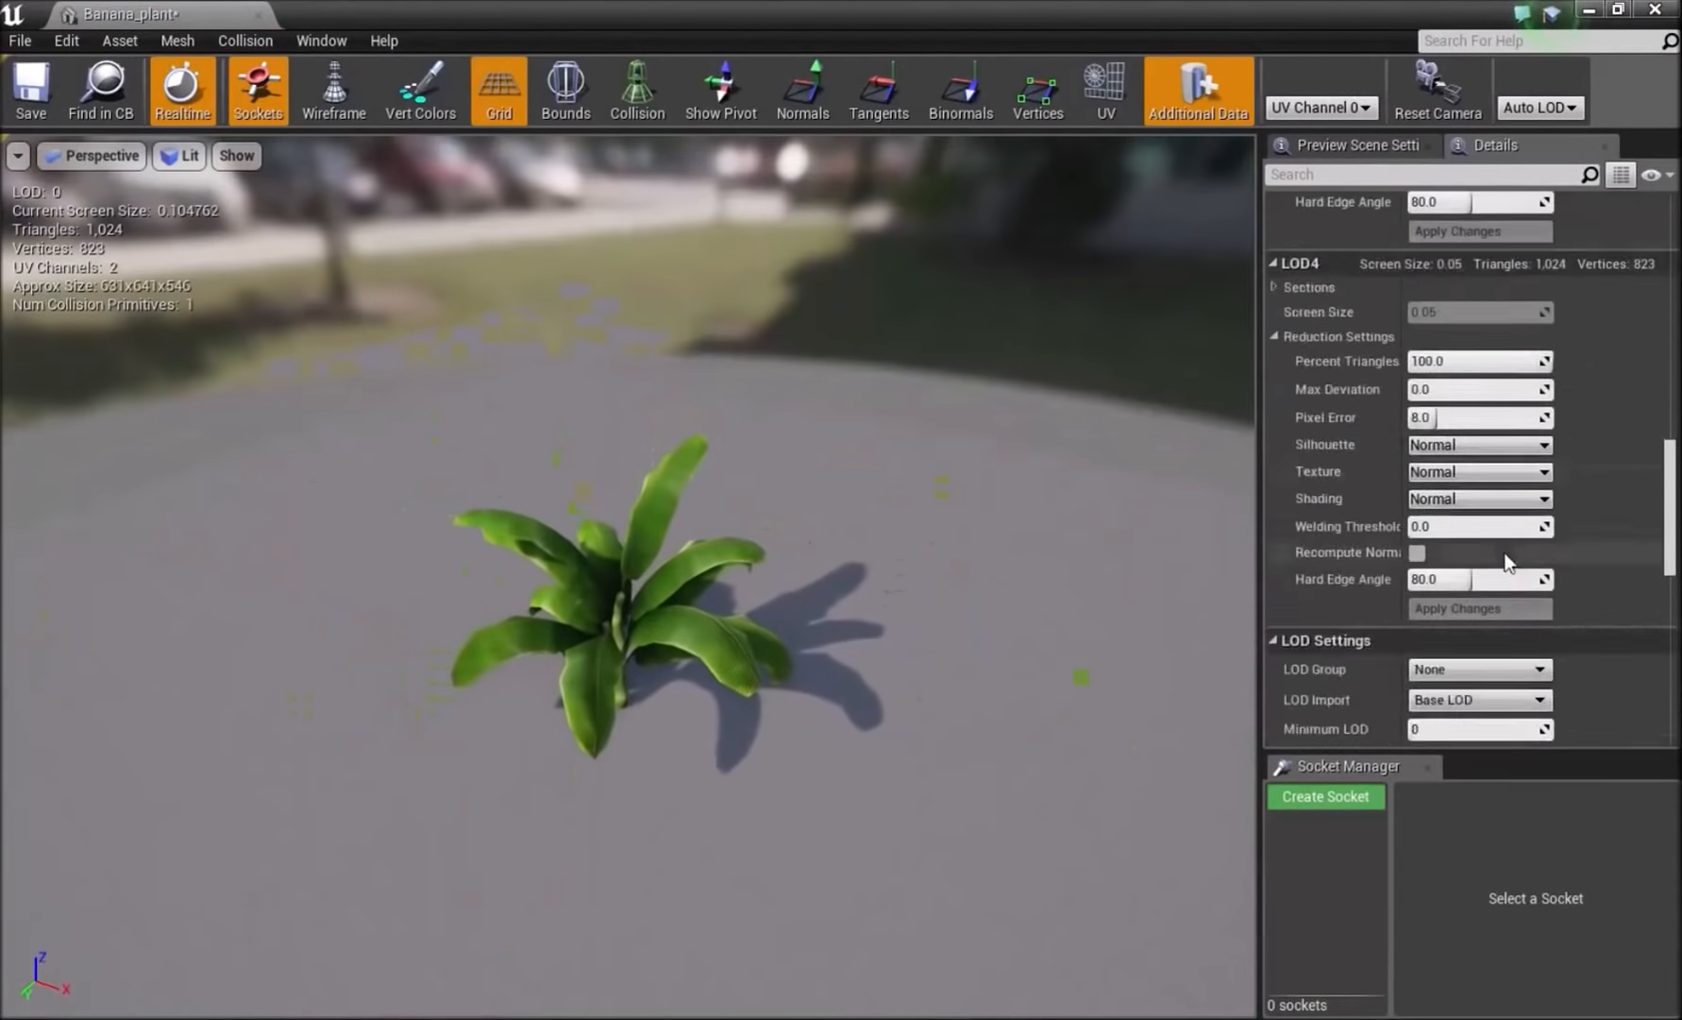
- Reduce Banana_plant's LOD2 to 25 Percent Triangles with Pixel Error 40 and Silhouette, Texture and Shading set to Off
{"action": "scroll", "coordinate": [1507, 562], "scroll_direction": "up", "scroll_amount": 15}
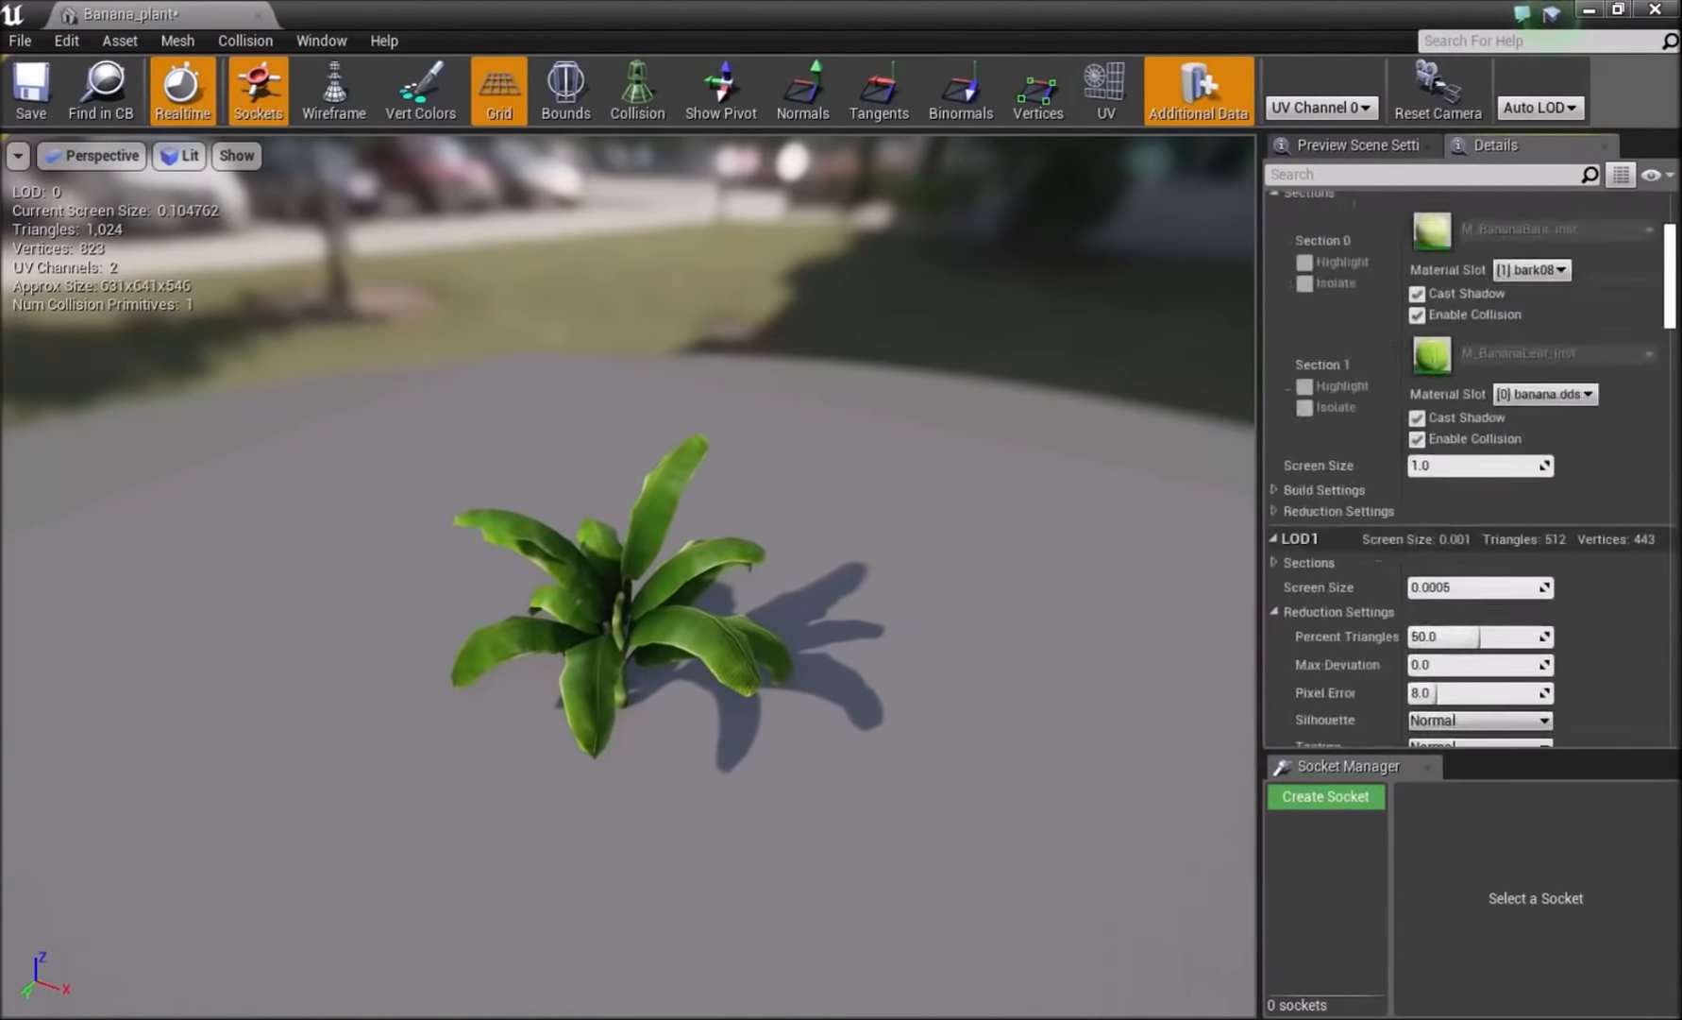
{"action": "scroll", "coordinate": [1501, 529], "scroll_direction": "down", "scroll_amount": 6}
{"action": "scroll", "coordinate": [1495, 488], "scroll_direction": "up", "scroll_amount": 2}
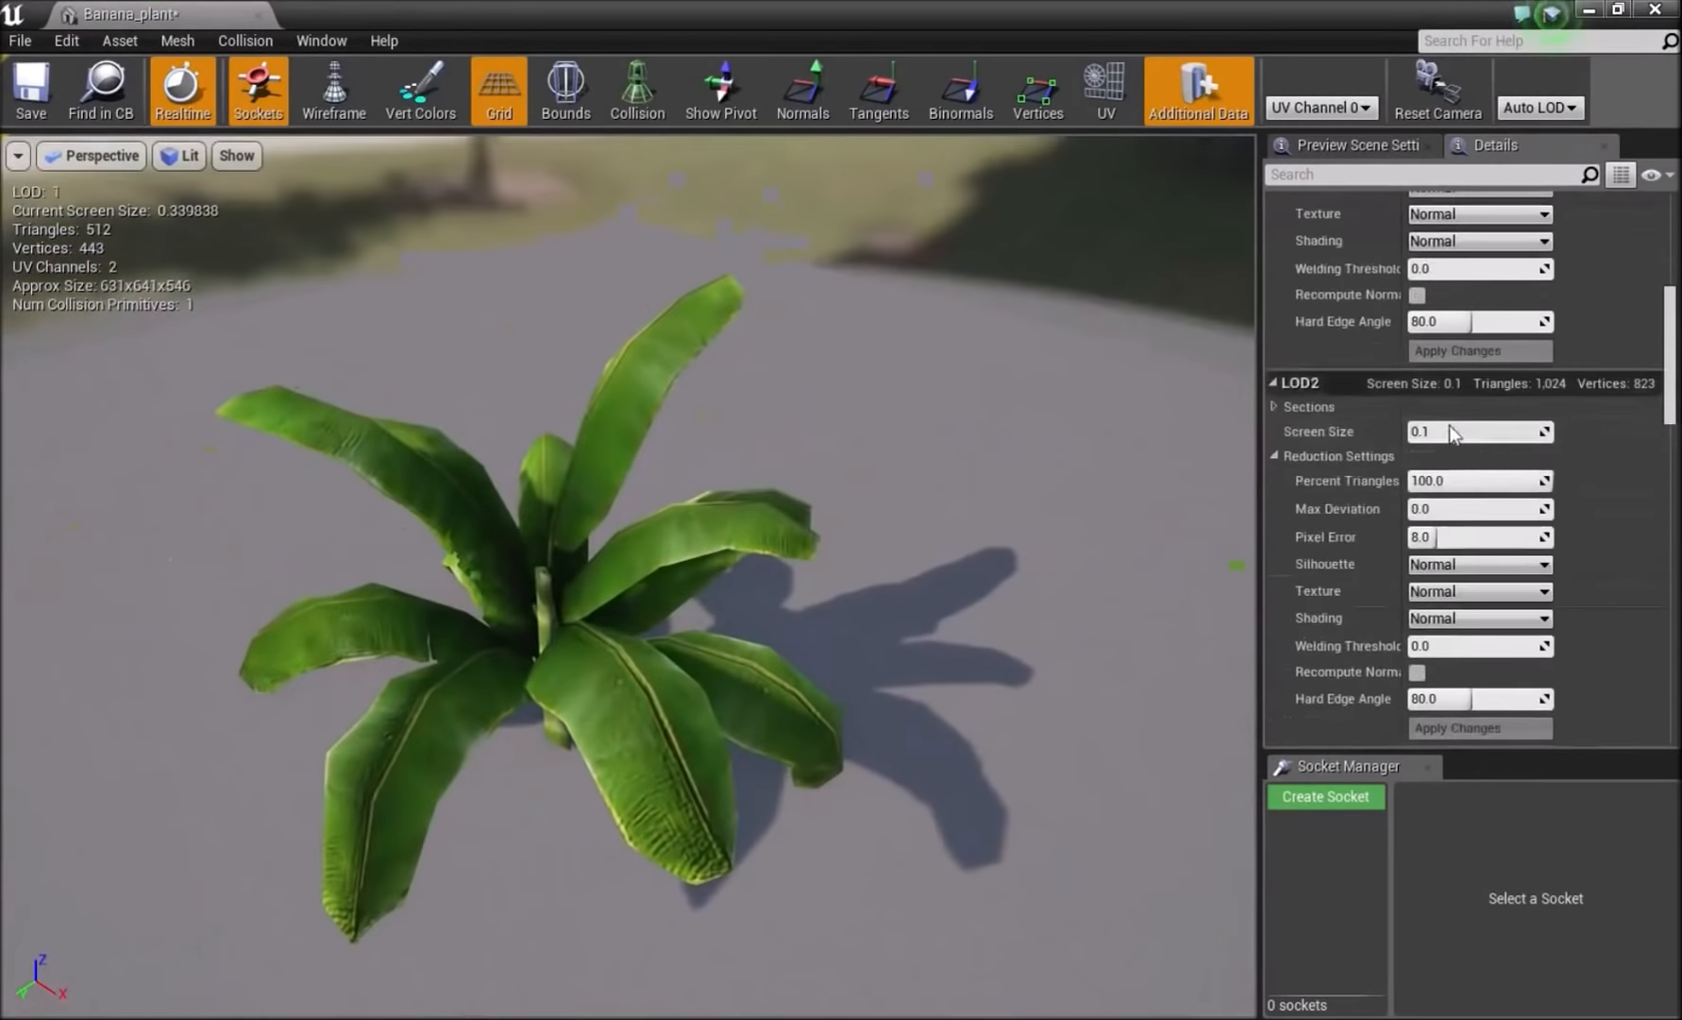
{"action": "scroll", "coordinate": [1454, 472], "scroll_direction": "down", "scroll_amount": 3}
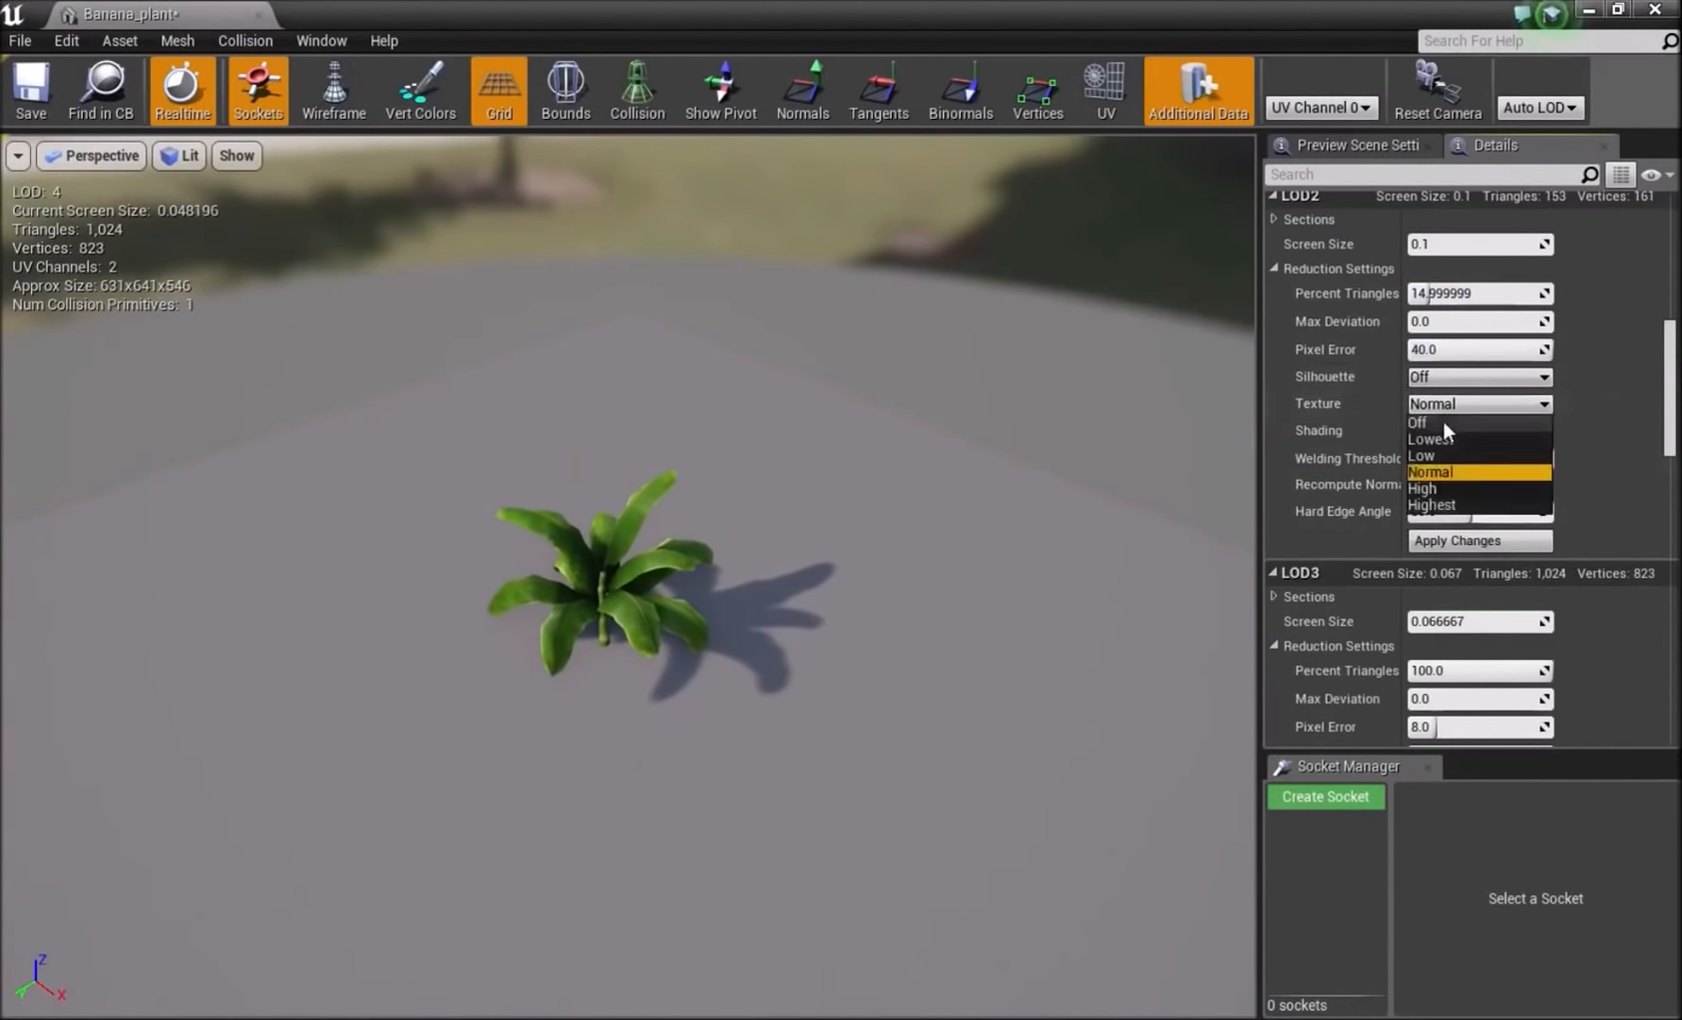
{"action": "left_click", "coordinate": [1443, 424]}
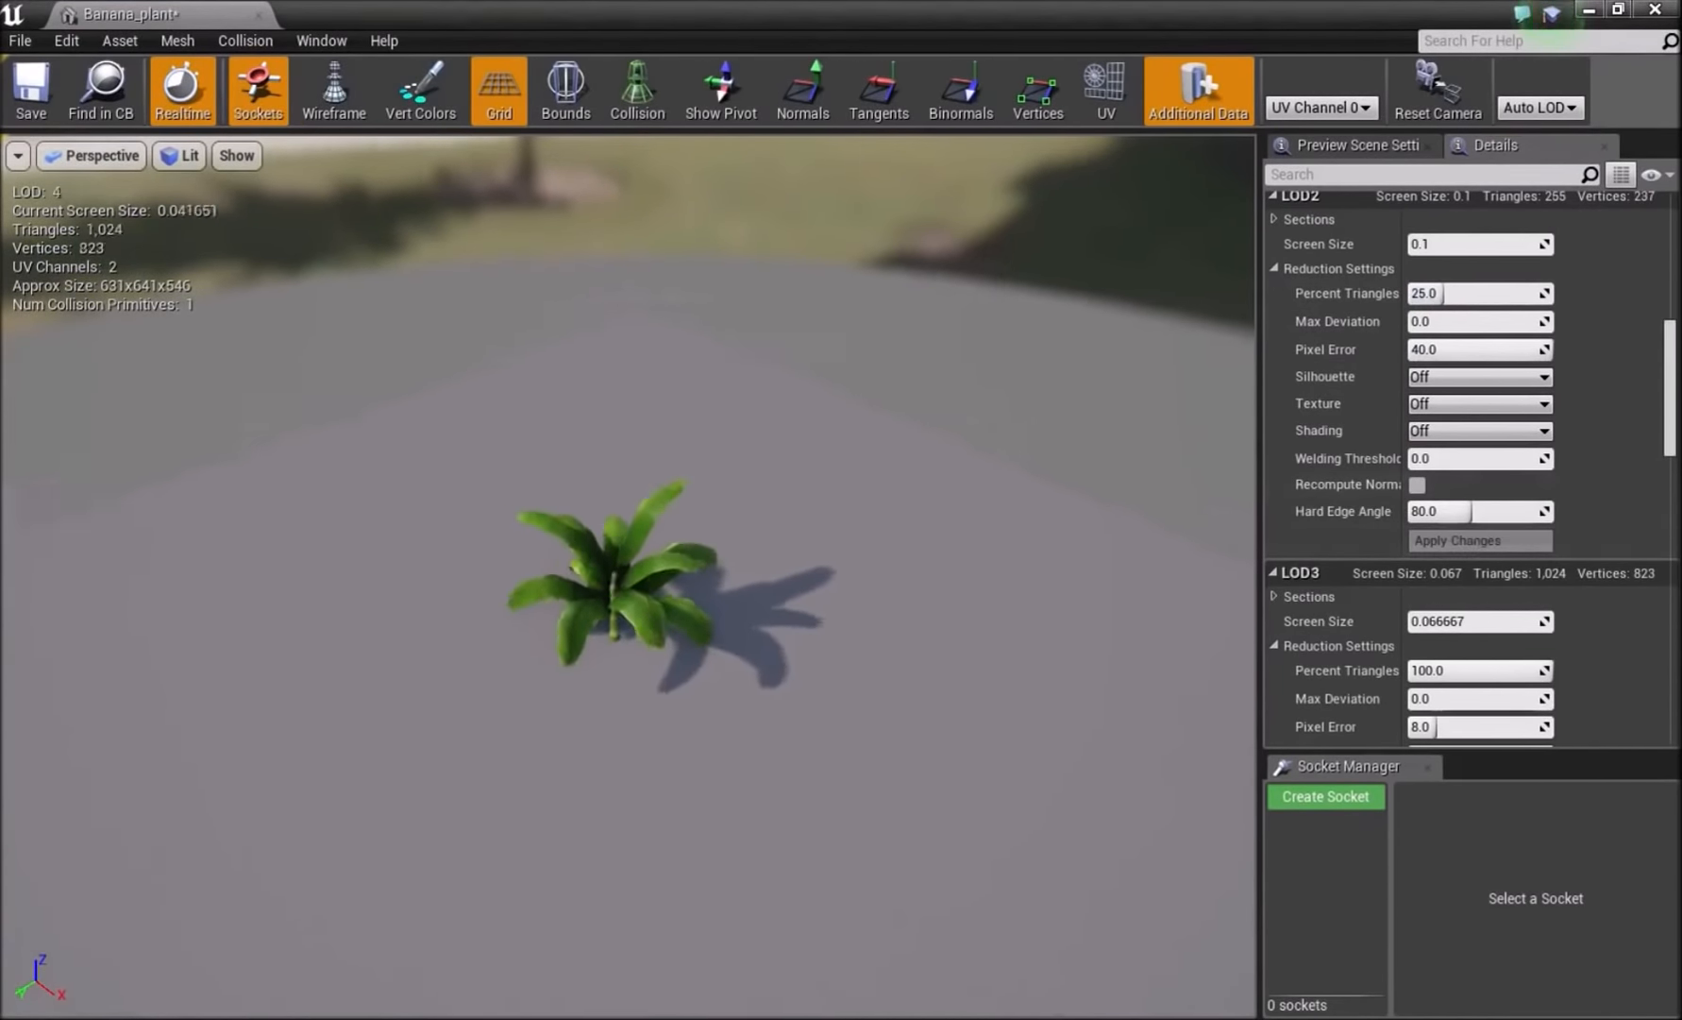
- Reduce Banana_plant's LOD3 to about 10 Percent Triangles with Pixel Error 40 and Silhouette, Texture and Shading Off, and apply the changes
{"action": "left_click", "coordinate": [1451, 418]}
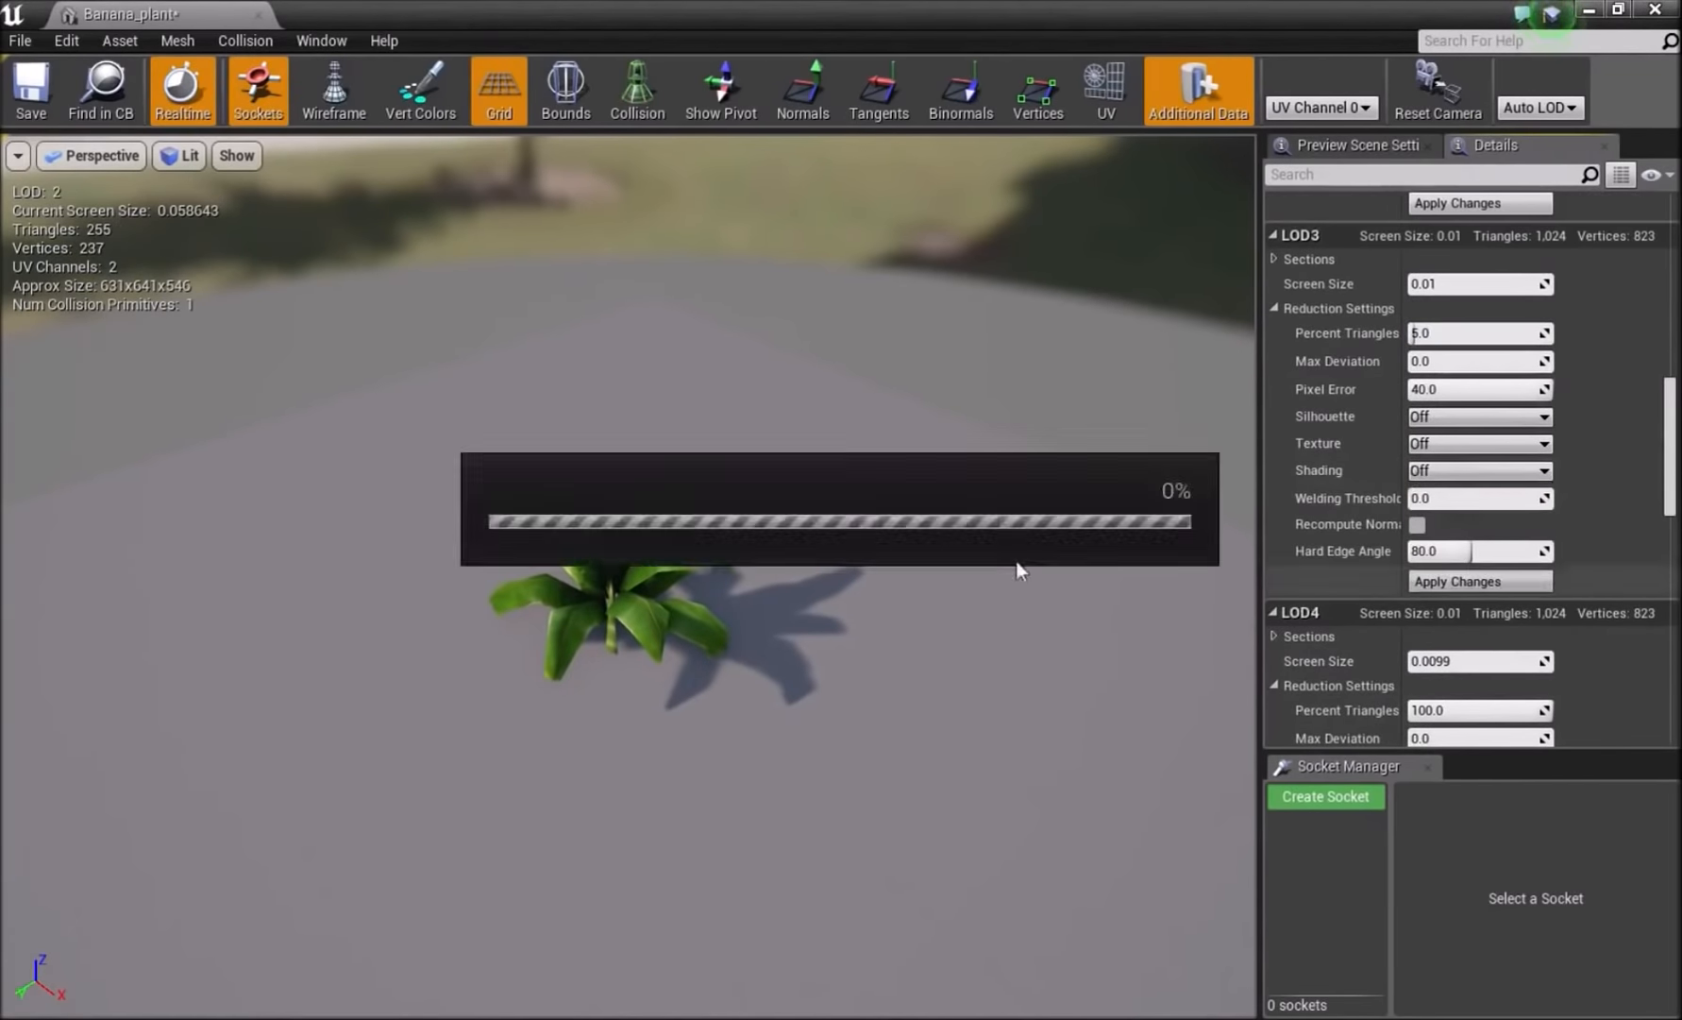
{"action": "left_click", "coordinate": [1462, 580]}
{"action": "scroll", "coordinate": [1458, 529], "scroll_direction": "down", "scroll_amount": 2}
{"action": "scroll", "coordinate": [1369, 585], "scroll_direction": "up", "scroll_amount": 3}
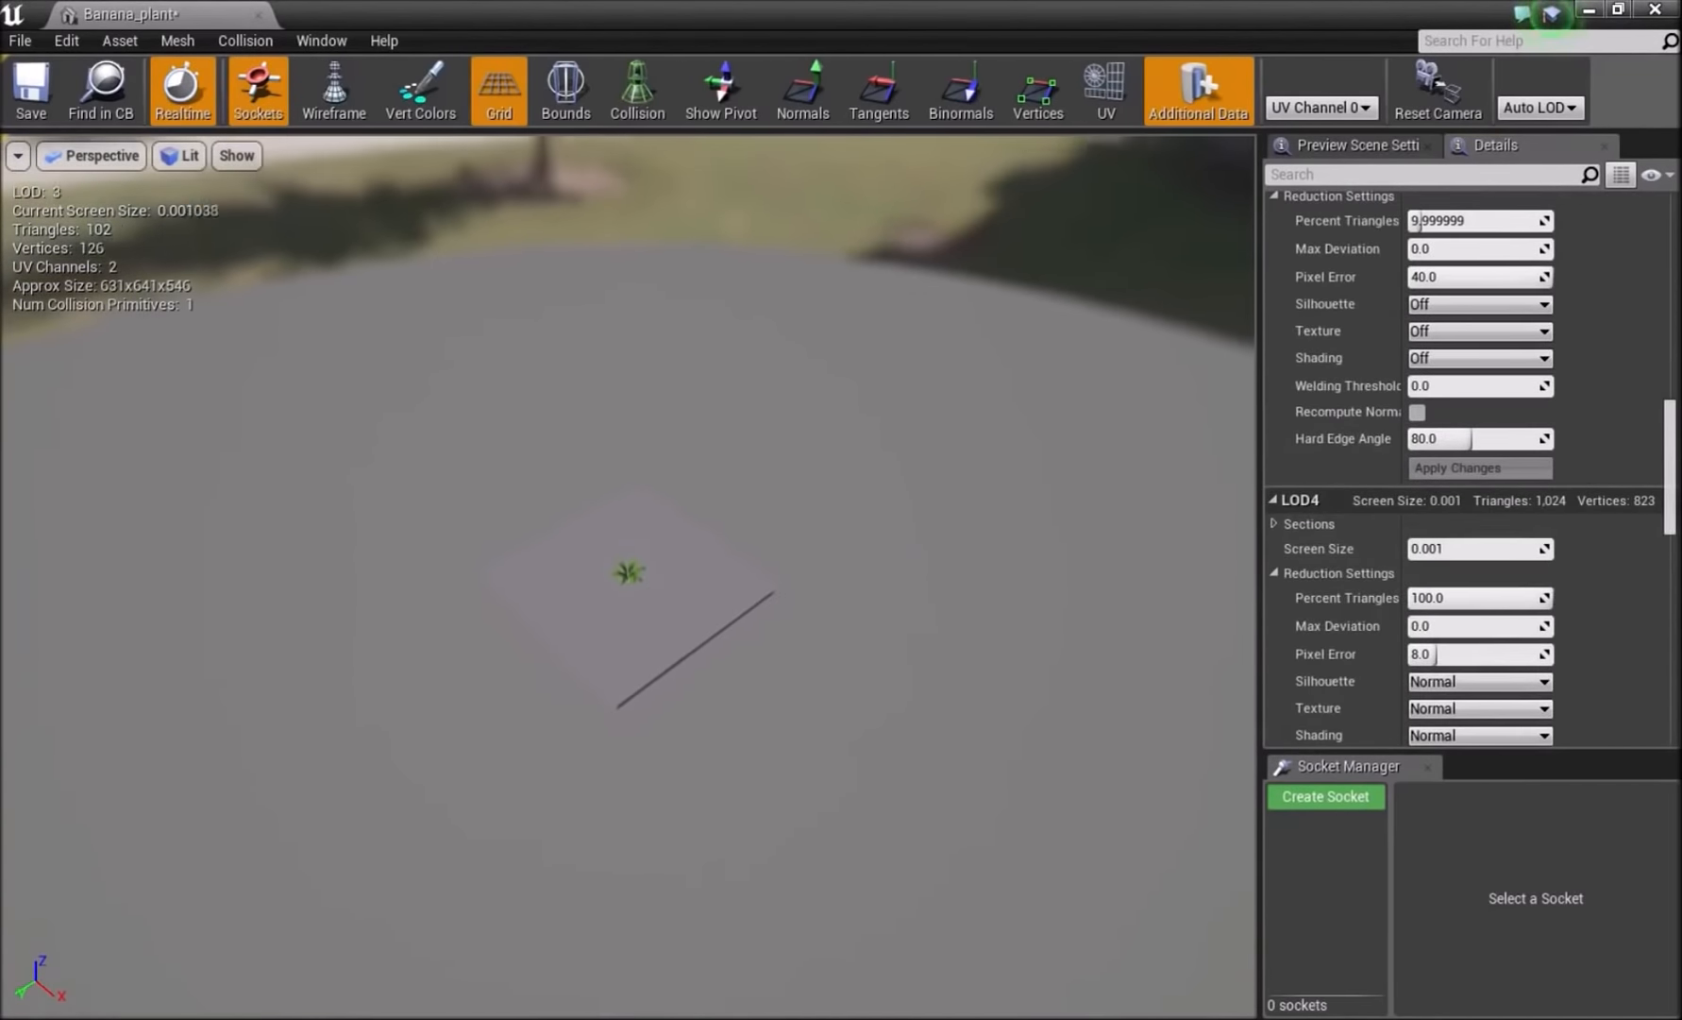
- Set Banana_plant's LOD4 Percent Triangles to 2
{"action": "left_click", "coordinate": [1420, 598]}
{"action": "type", "text": "2"}
{"action": "scroll", "coordinate": [1420, 598], "scroll_direction": "down", "scroll_amount": 3}
{"action": "left_click", "coordinate": [1435, 547]}
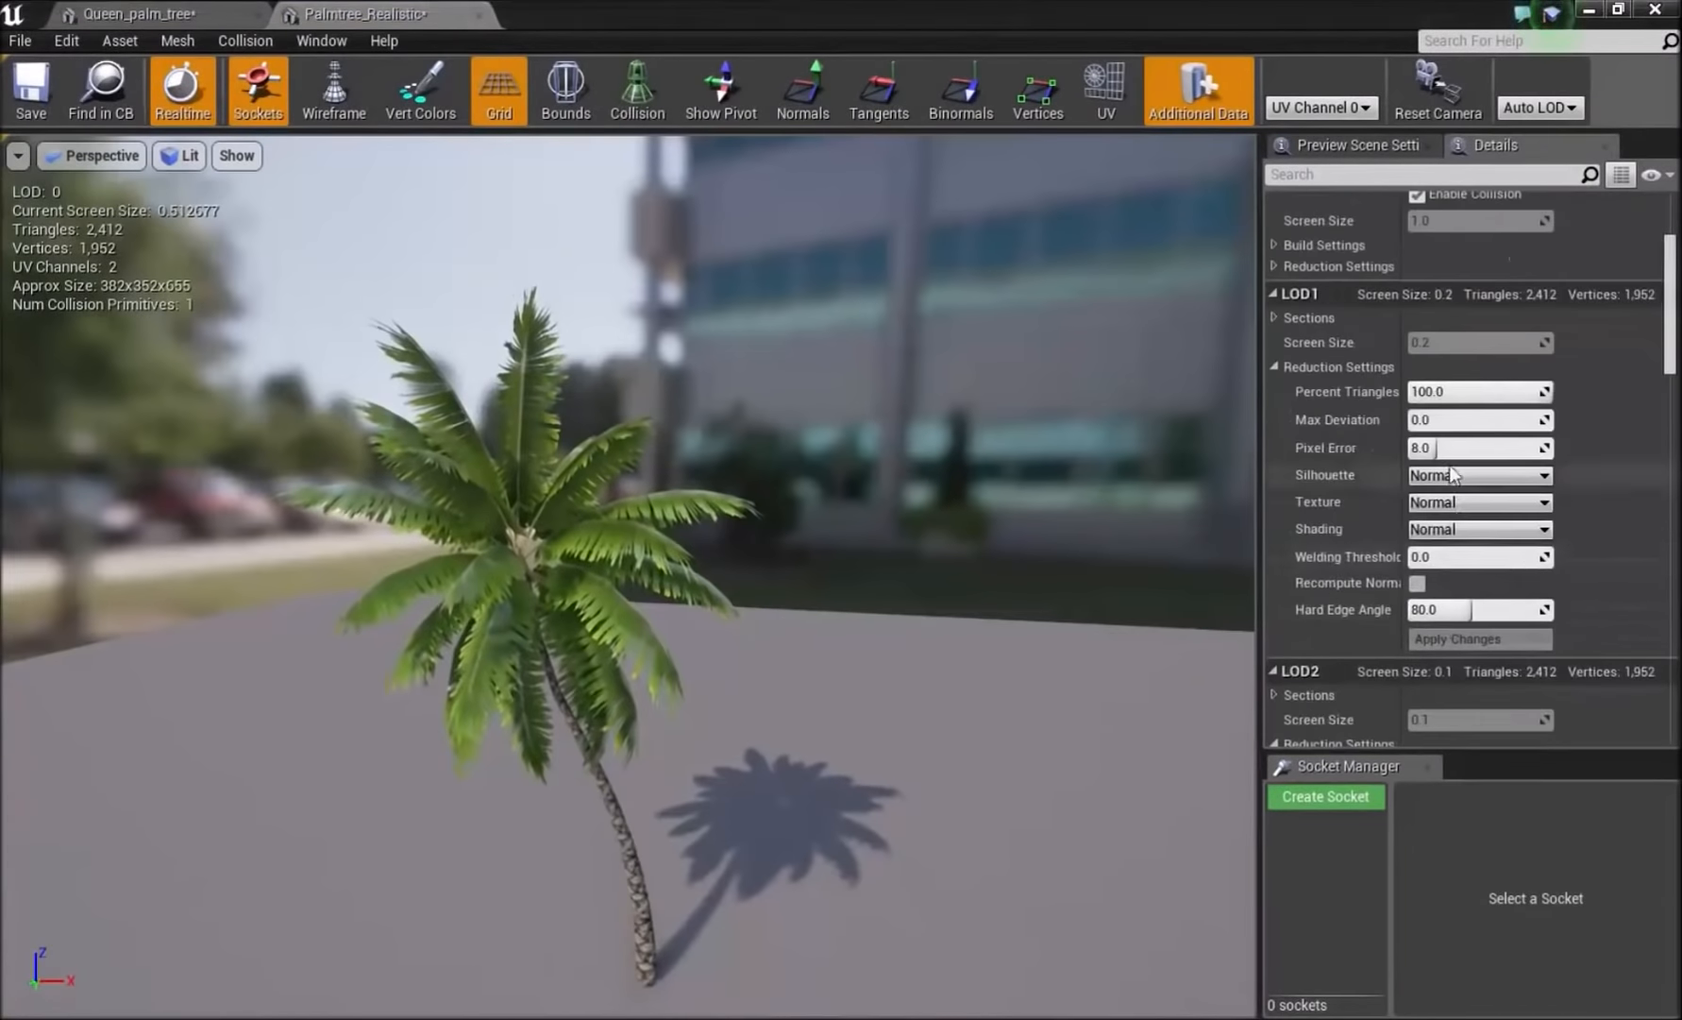
- Reduce Palmtree_Realistic's LOD1 to 25 Percent Triangles with Pixel Error 8.96 and a Screen Size of about 0.005
{"action": "left_click", "coordinate": [1473, 448]}
{"action": "type", "text": "7.68"}
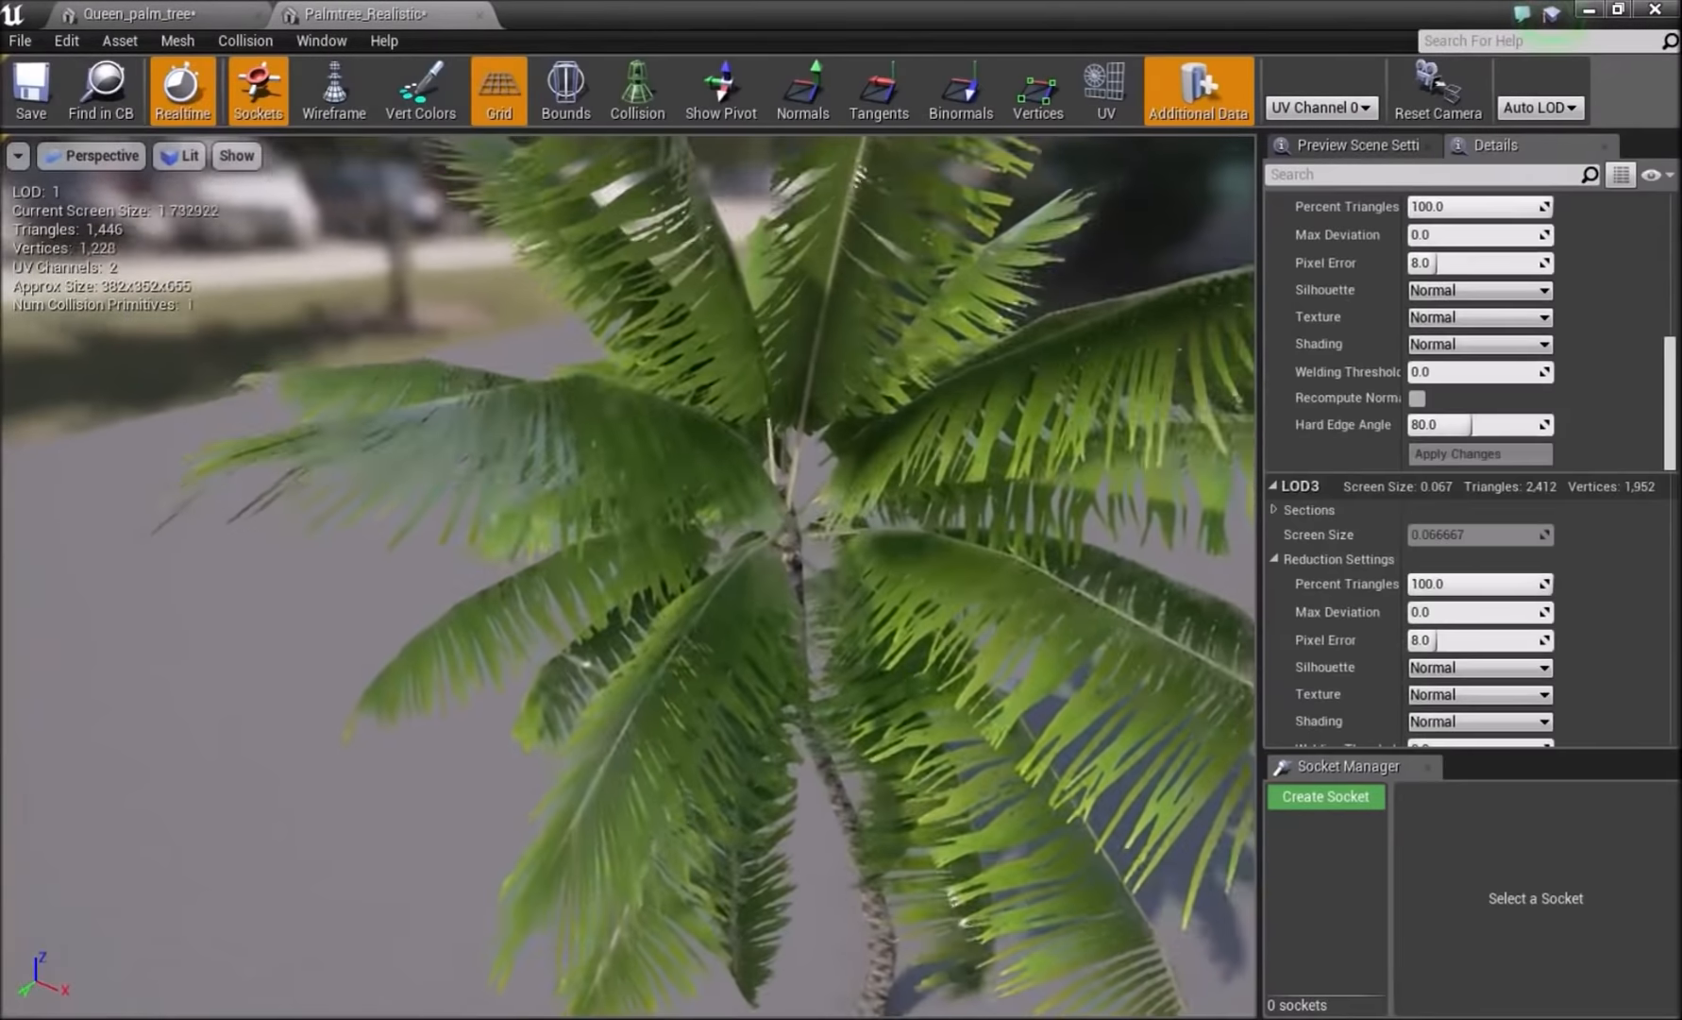
{"action": "scroll", "coordinate": [1447, 482], "scroll_direction": "up", "scroll_amount": 10}
{"action": "scroll", "coordinate": [1447, 481], "scroll_direction": "up", "scroll_amount": 15}
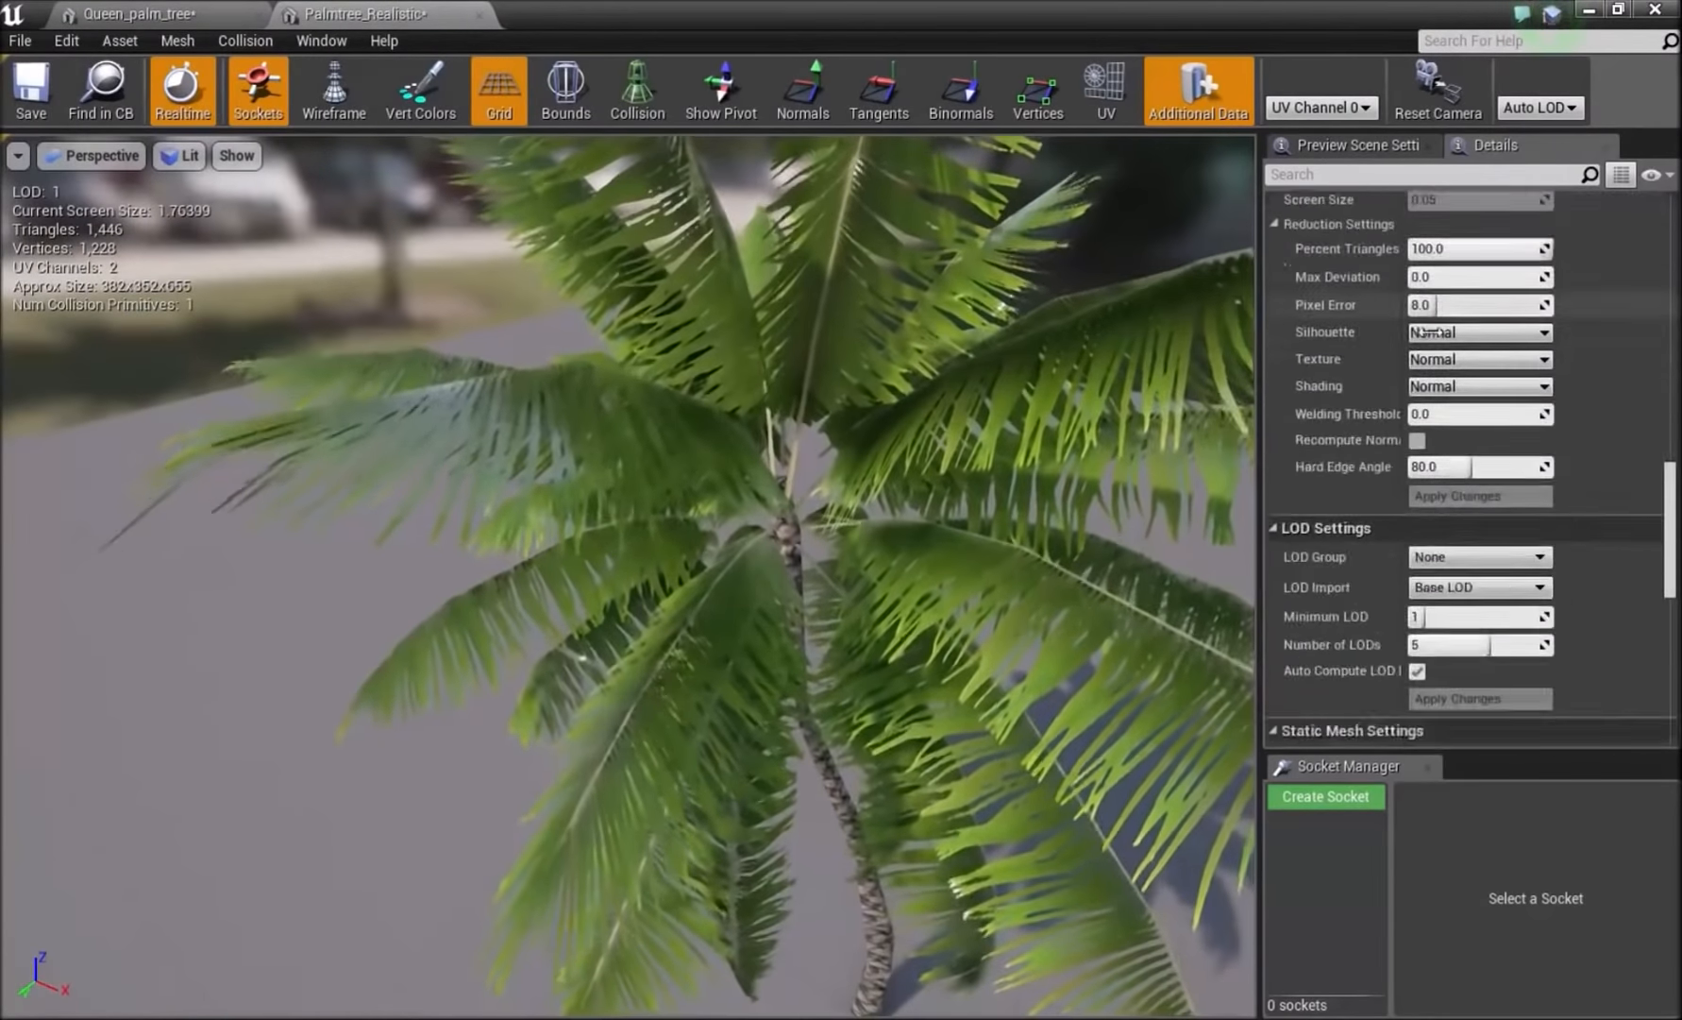
{"action": "left_click", "coordinate": [1478, 353]}
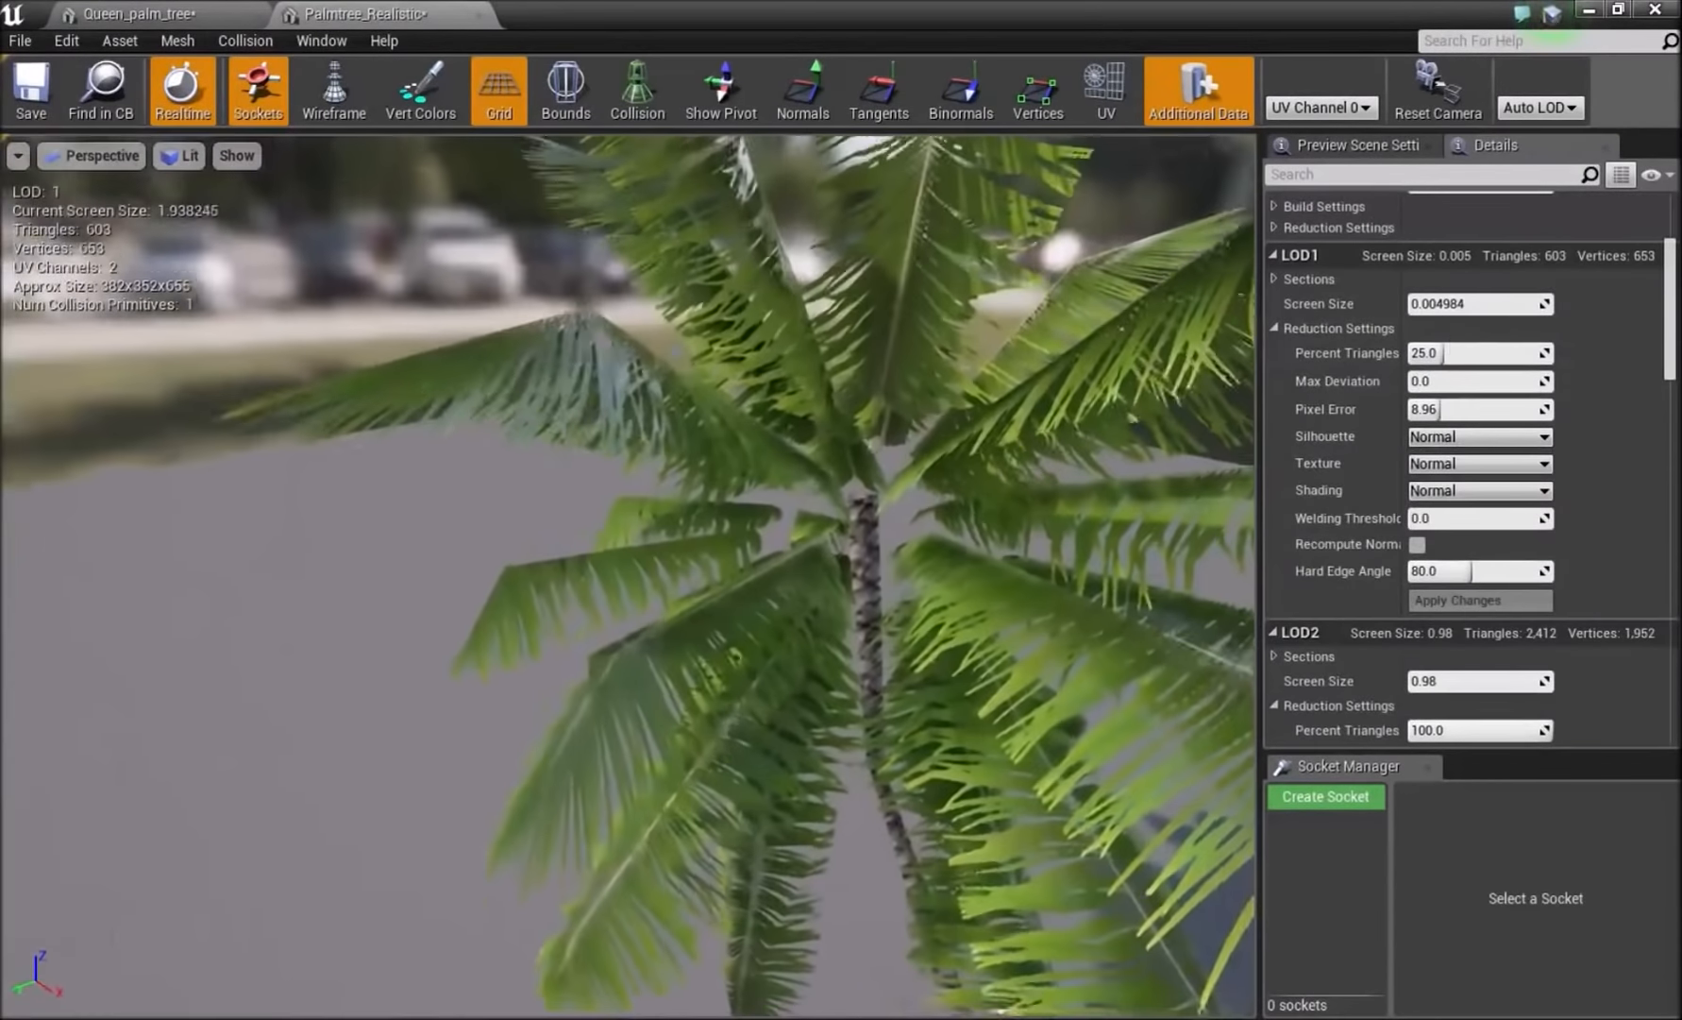
- Apply Palmtree_Realistic's LOD1 reduction at 45 Percent Triangles with Screen Size 0.9999, and set LOD2's Screen Size to 0.1
{"action": "left_click", "coordinate": [1479, 601]}
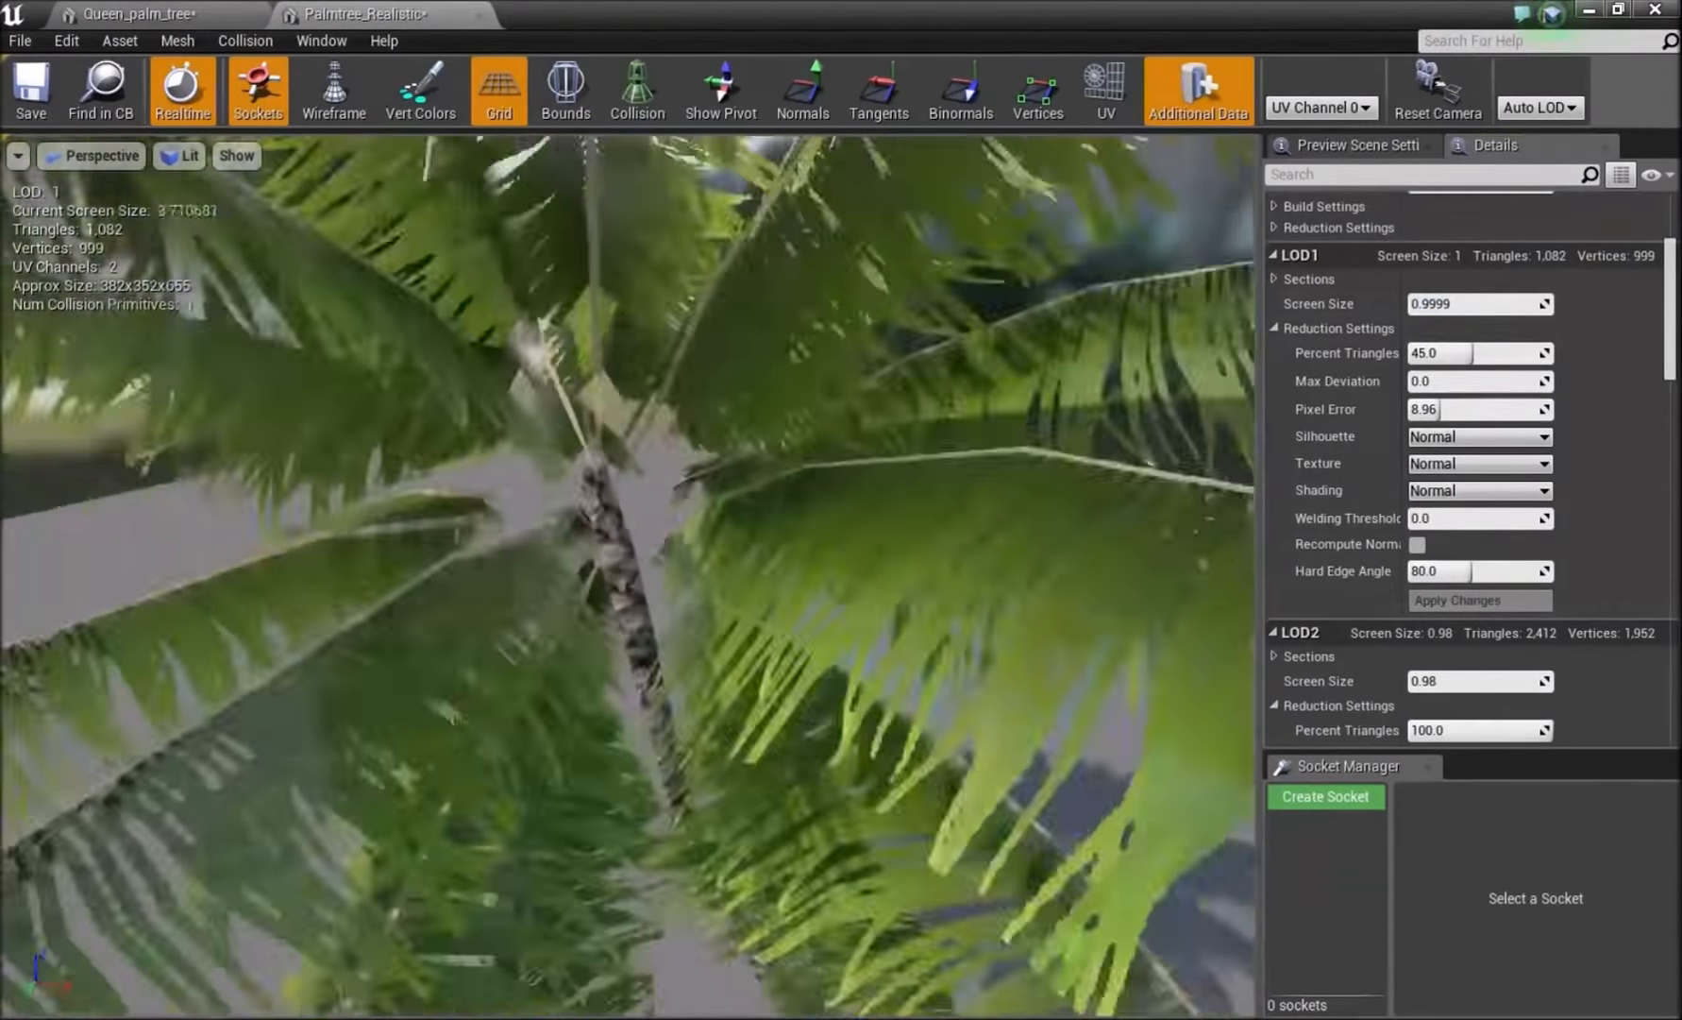
{"action": "scroll", "coordinate": [1473, 472], "scroll_direction": "down", "scroll_amount": 5}
{"action": "left_click", "coordinate": [1435, 418]}
{"action": "type", "text": "0.1"}
{"action": "key", "text": "Return"}
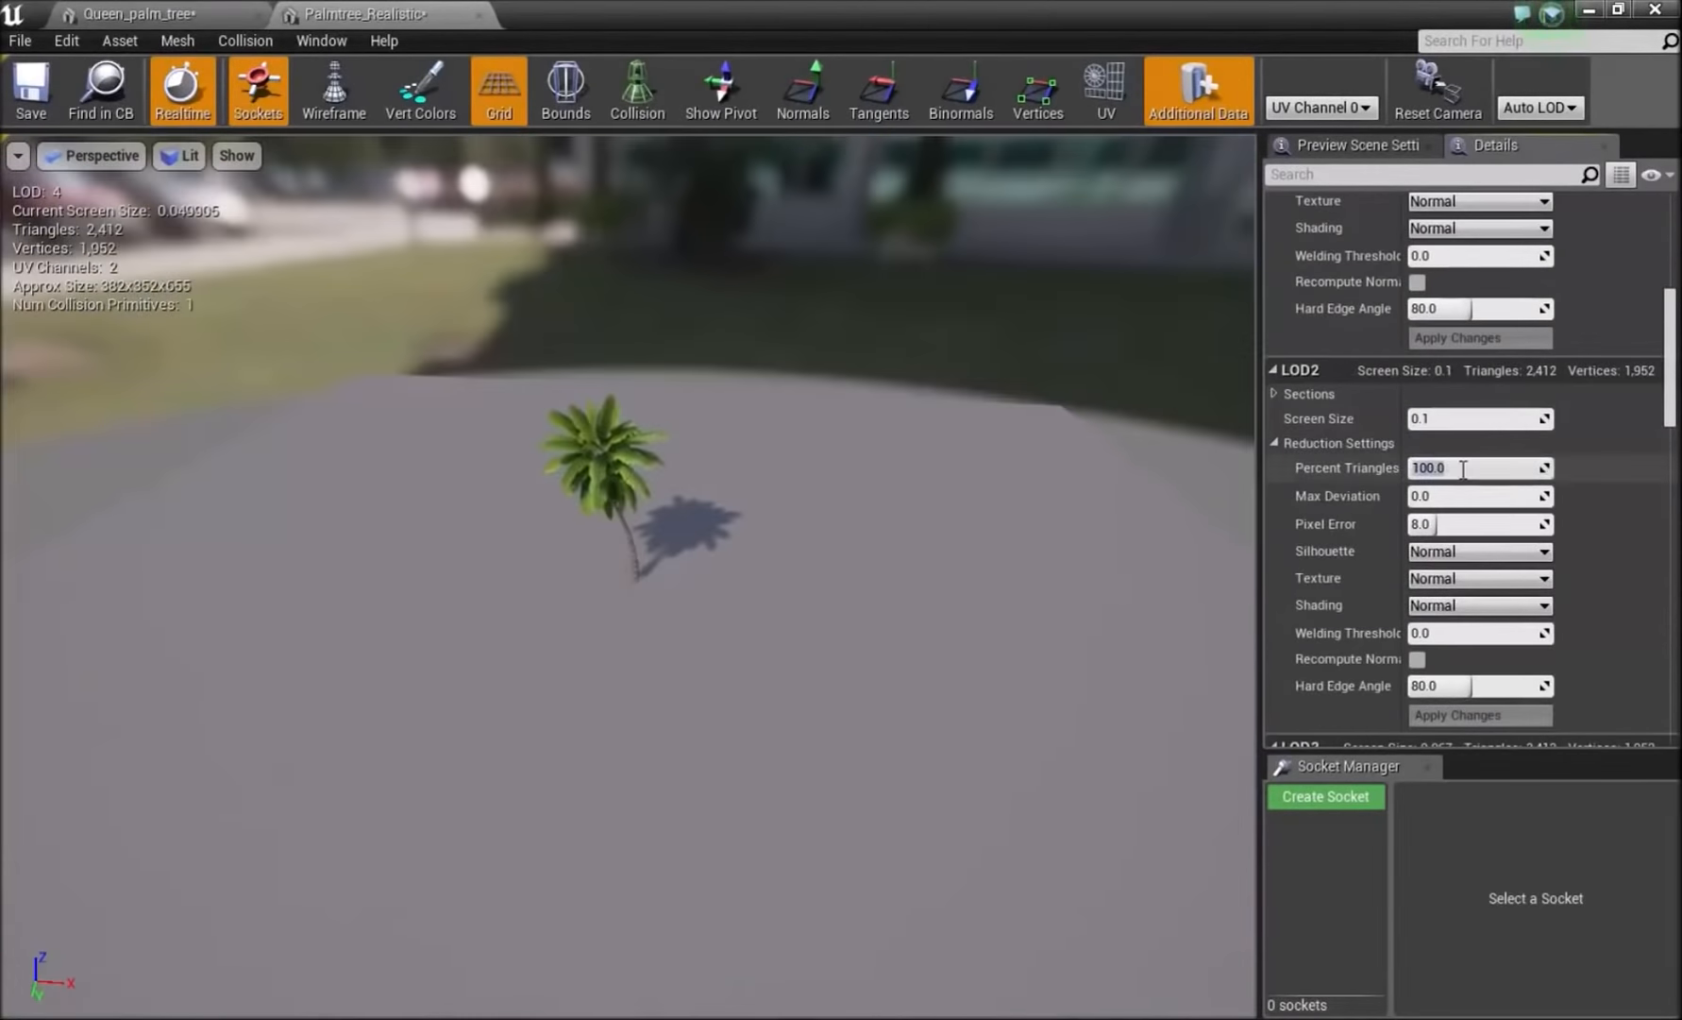
- Reduce Palmtree_Realistic's LOD2 to about 20 Percent Triangles with Pixel Error 40 and Silhouette Off, and set LOD1's Percent Triangles to 50
{"action": "scroll", "coordinate": [1473, 425], "scroll_direction": "down", "scroll_amount": 4}
{"action": "left_click", "coordinate": [1454, 279]}
{"action": "scroll", "coordinate": [1511, 520], "scroll_direction": "up", "scroll_amount": 3}
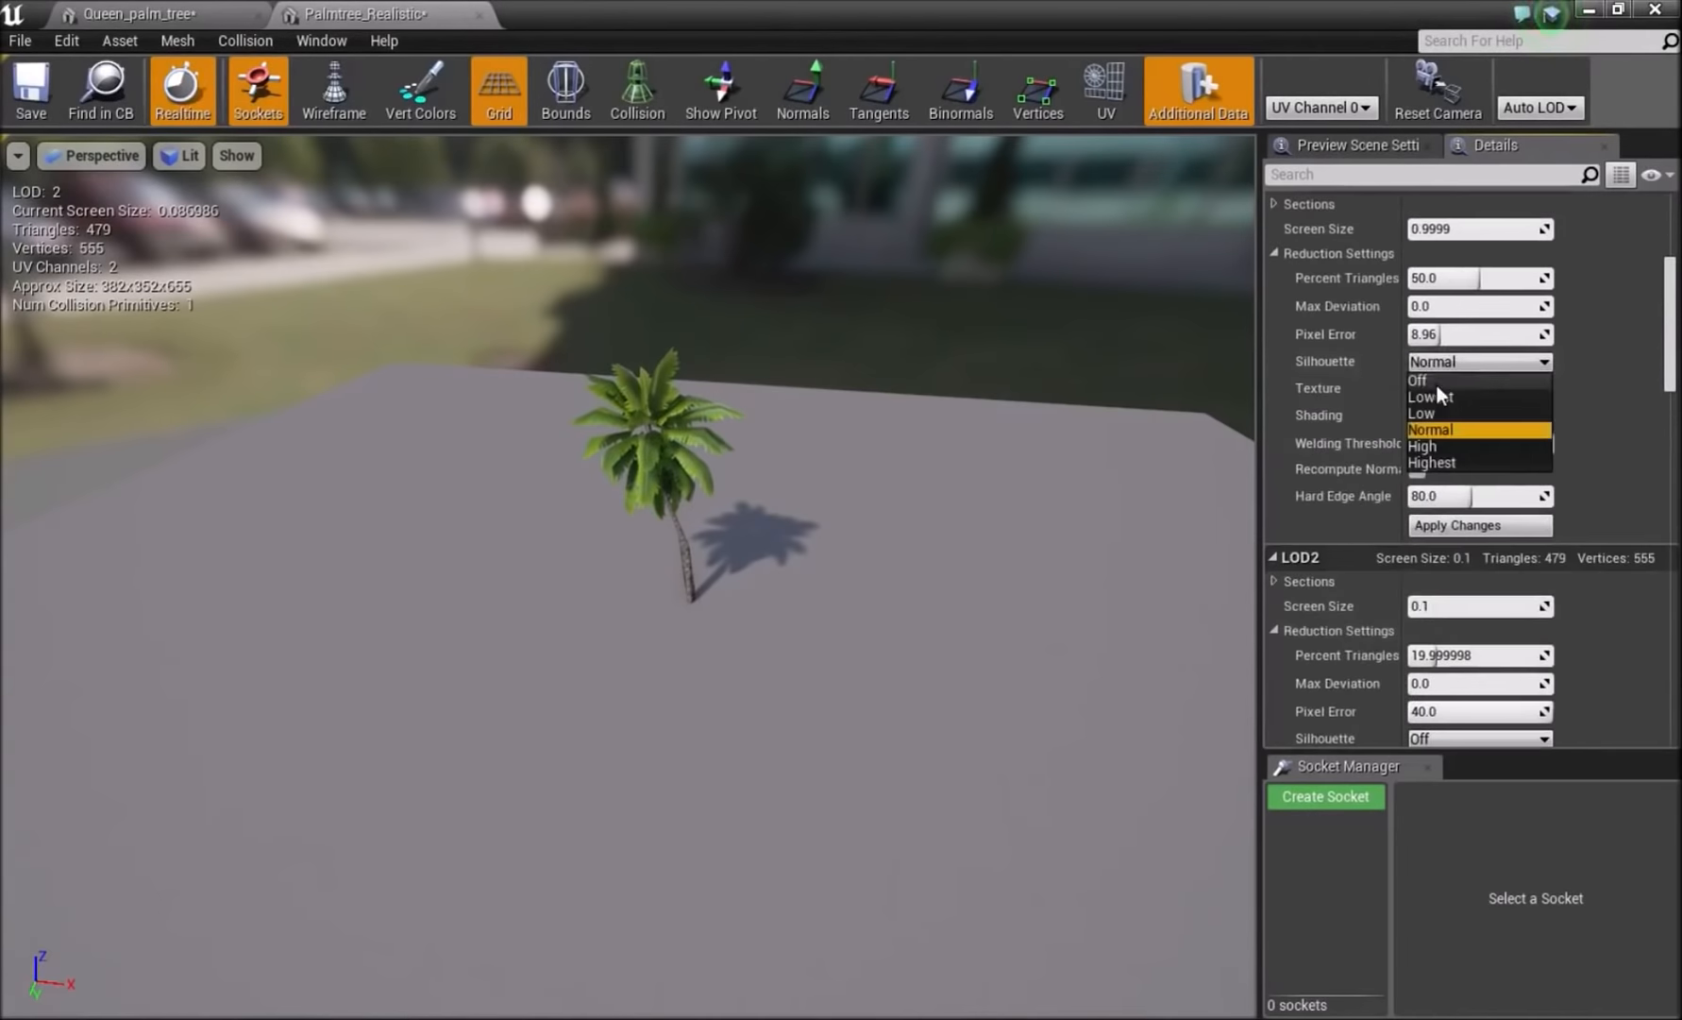
- Set Palmtree_Realistic's LOD3 Screen Size to 0.01 and reduce it to 6 Percent Triangles, applying the changes
{"action": "scroll", "coordinate": [1473, 472], "scroll_direction": "down", "scroll_amount": 8}
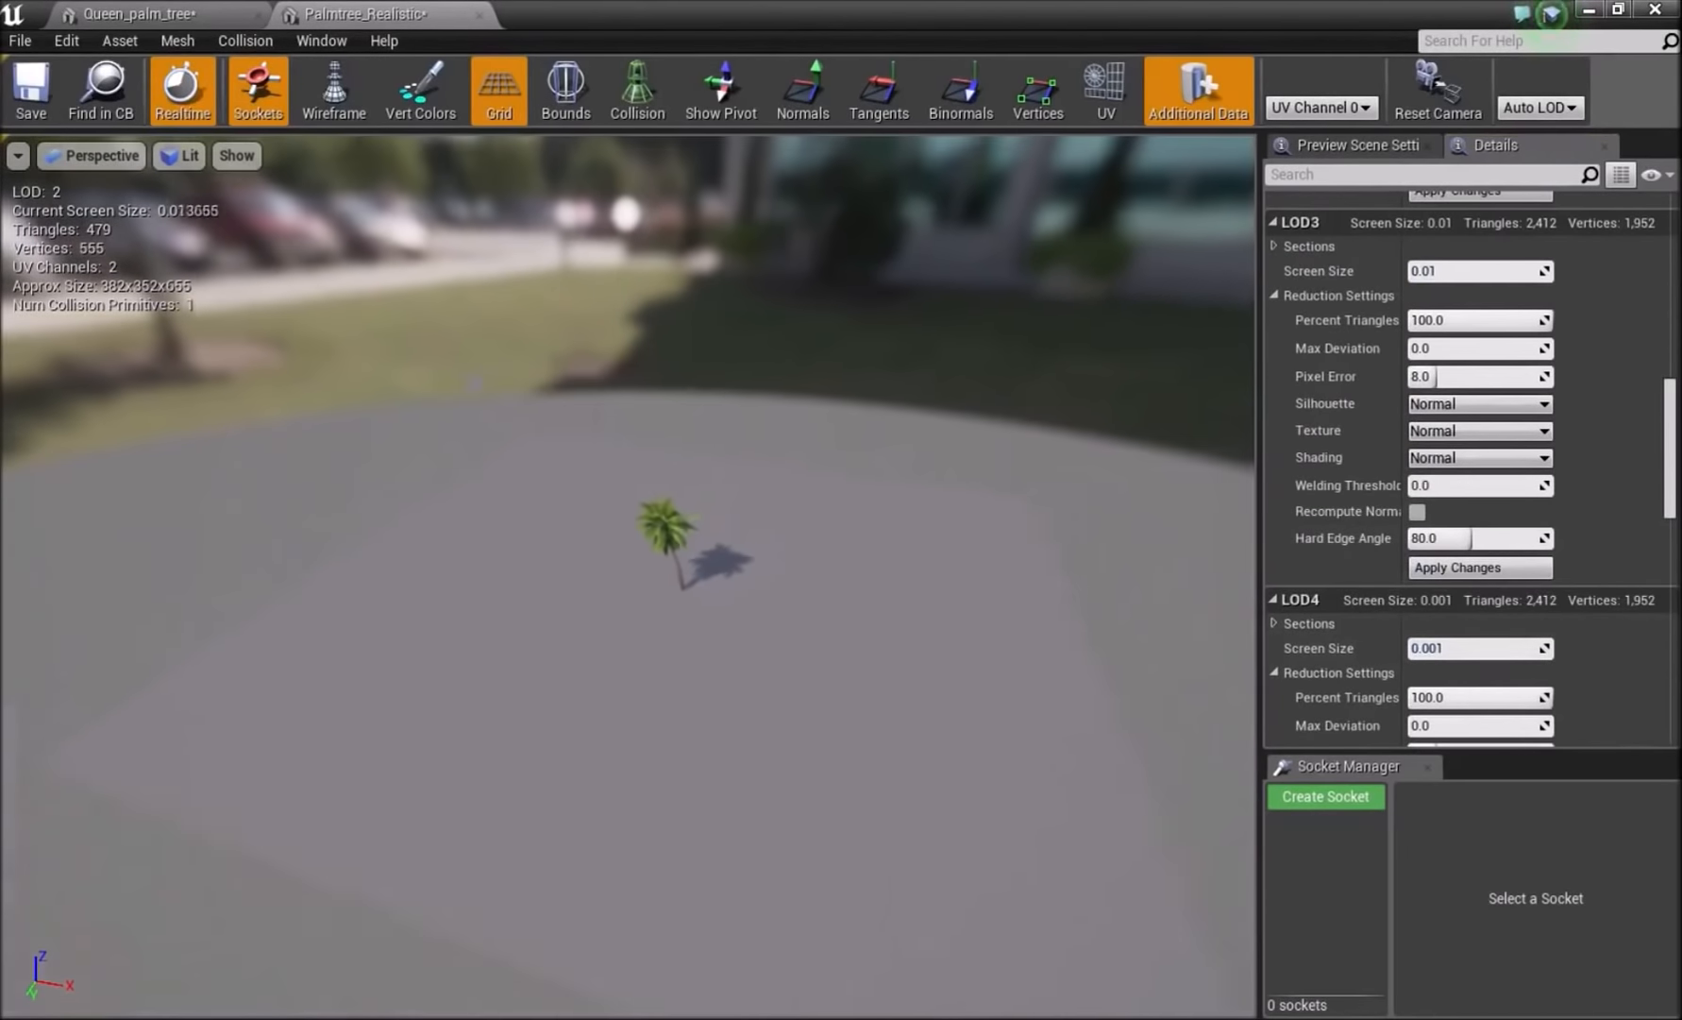
{"action": "scroll", "coordinate": [627, 575], "scroll_direction": "down", "scroll_amount": 4}
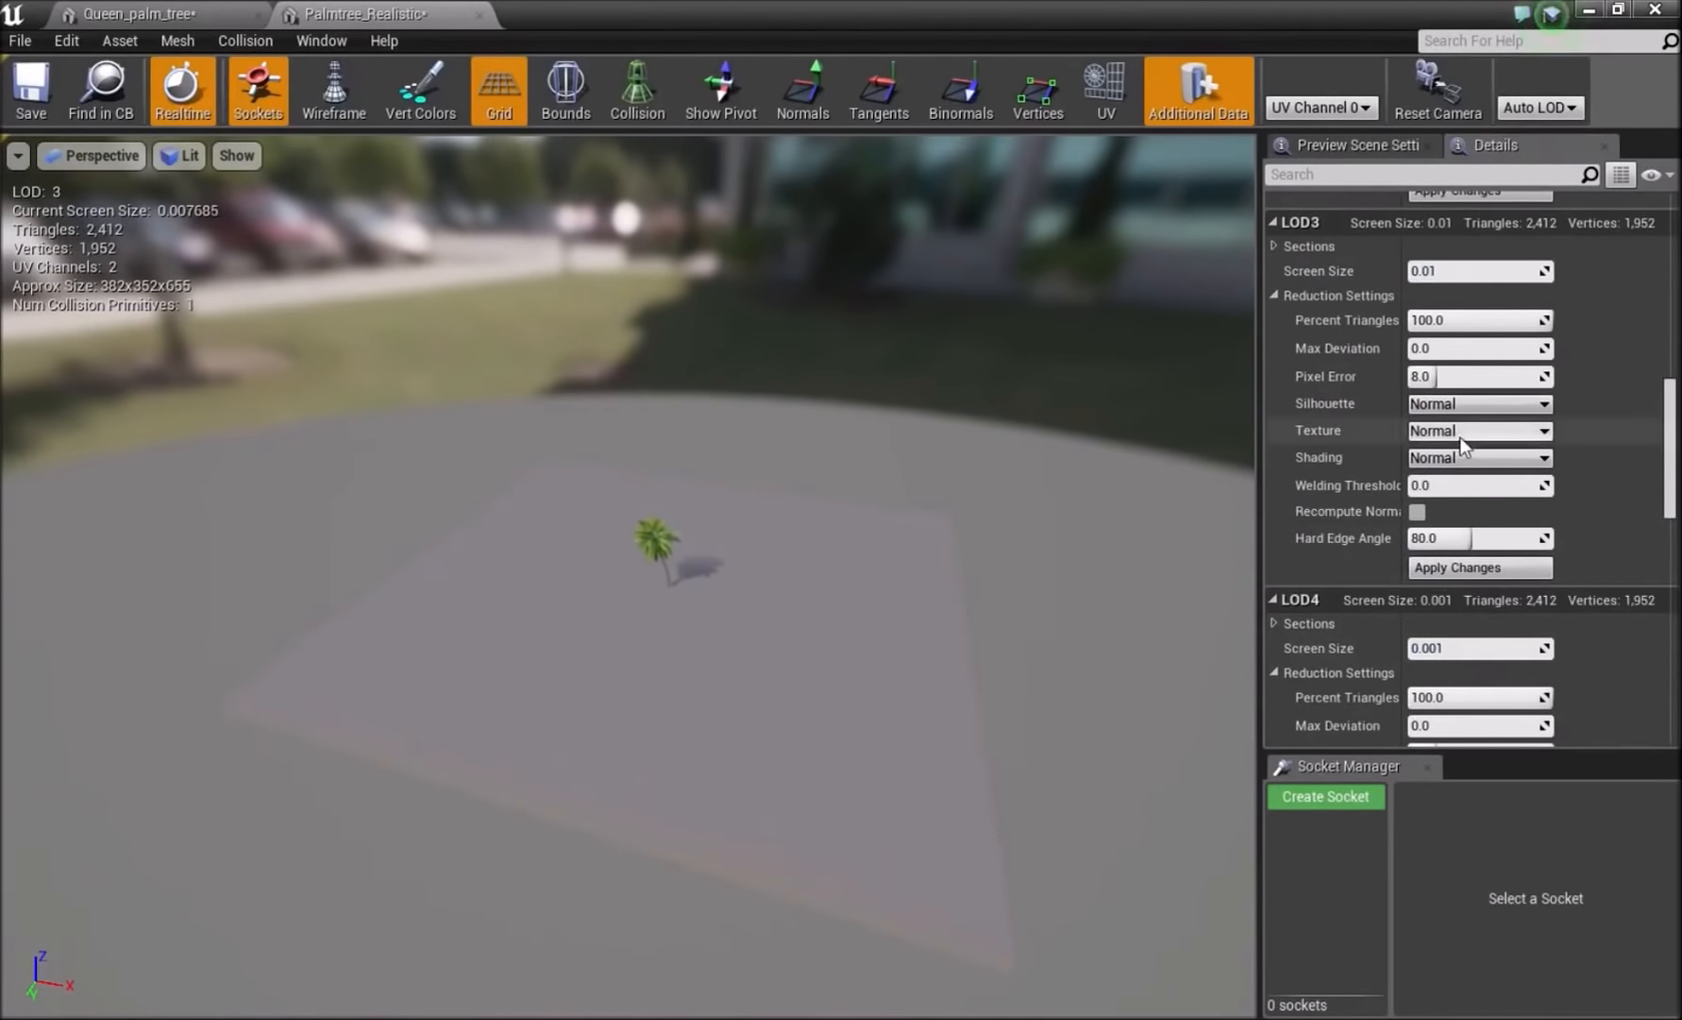
{"action": "scroll", "coordinate": [1464, 451], "scroll_direction": "up", "scroll_amount": 1}
{"action": "left_click", "coordinate": [1449, 395]}
{"action": "type", "text": "8"}
{"action": "left_click", "coordinate": [1472, 642]}
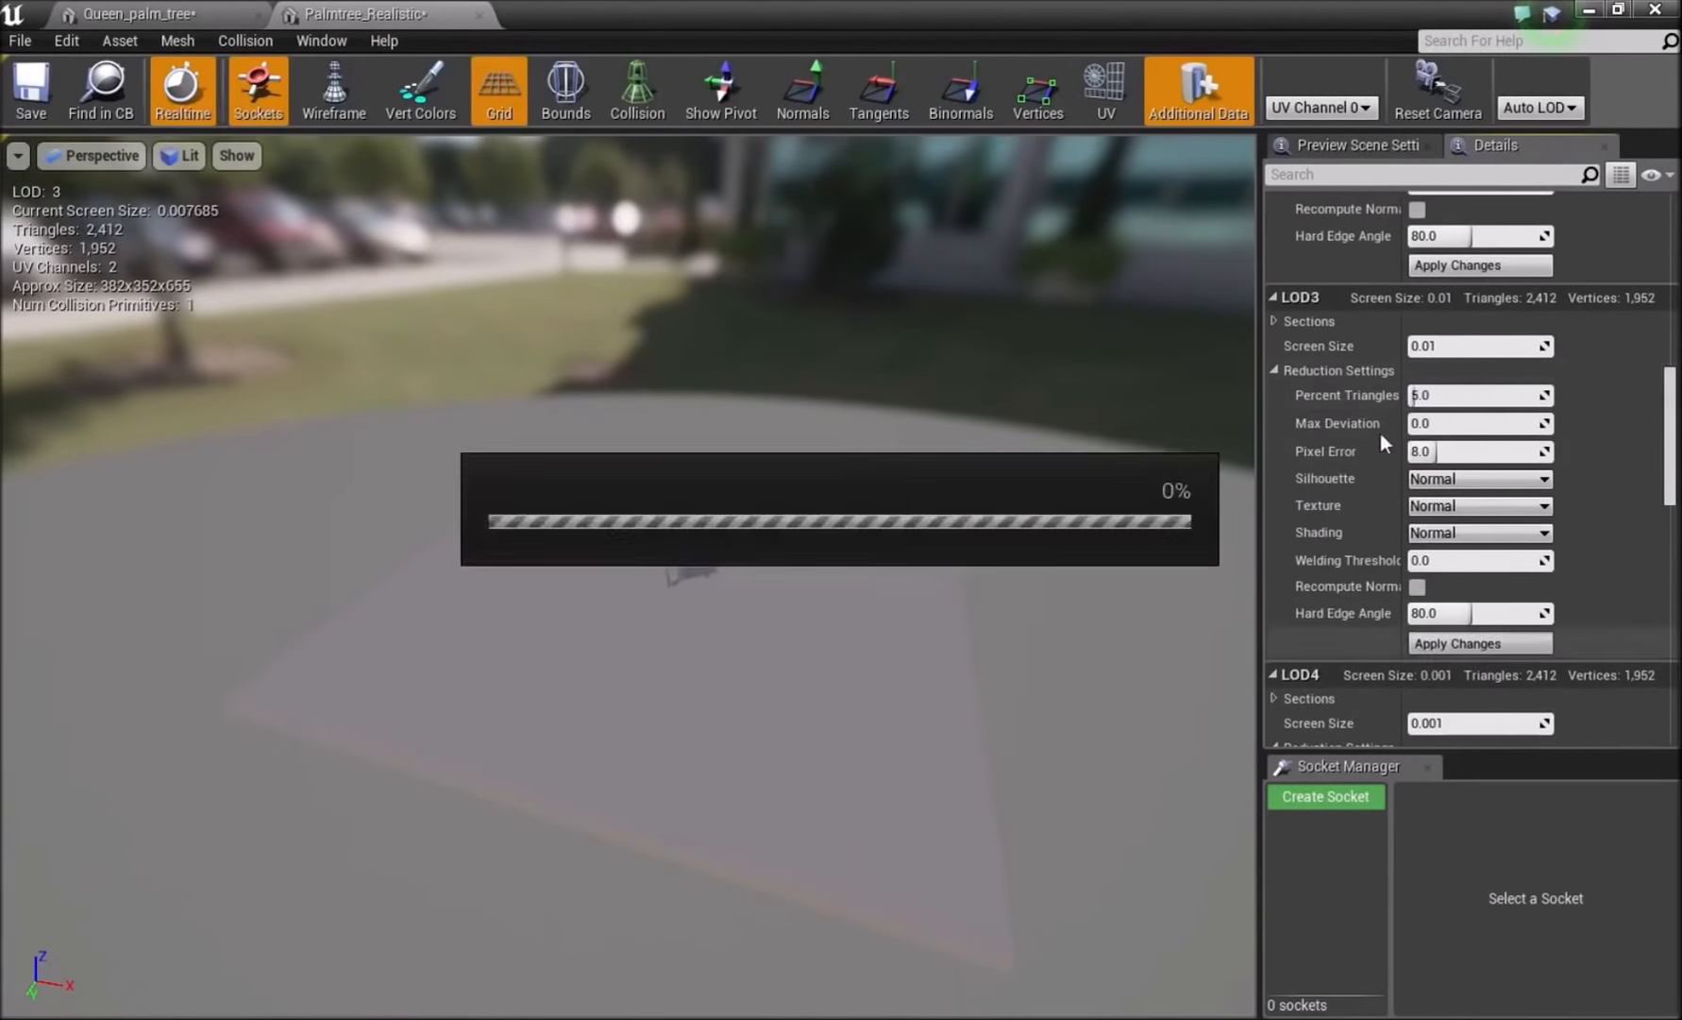
{"action": "left_click", "coordinate": [1445, 395]}
{"action": "type", "text": "6"}
{"action": "scroll", "coordinate": [1456, 441], "scroll_direction": "up", "scroll_amount": 3}
{"action": "scroll", "coordinate": [1457, 442], "scroll_direction": "down", "scroll_amount": 6}
{"action": "scroll", "coordinate": [642, 561], "scroll_direction": "down", "scroll_amount": 8}
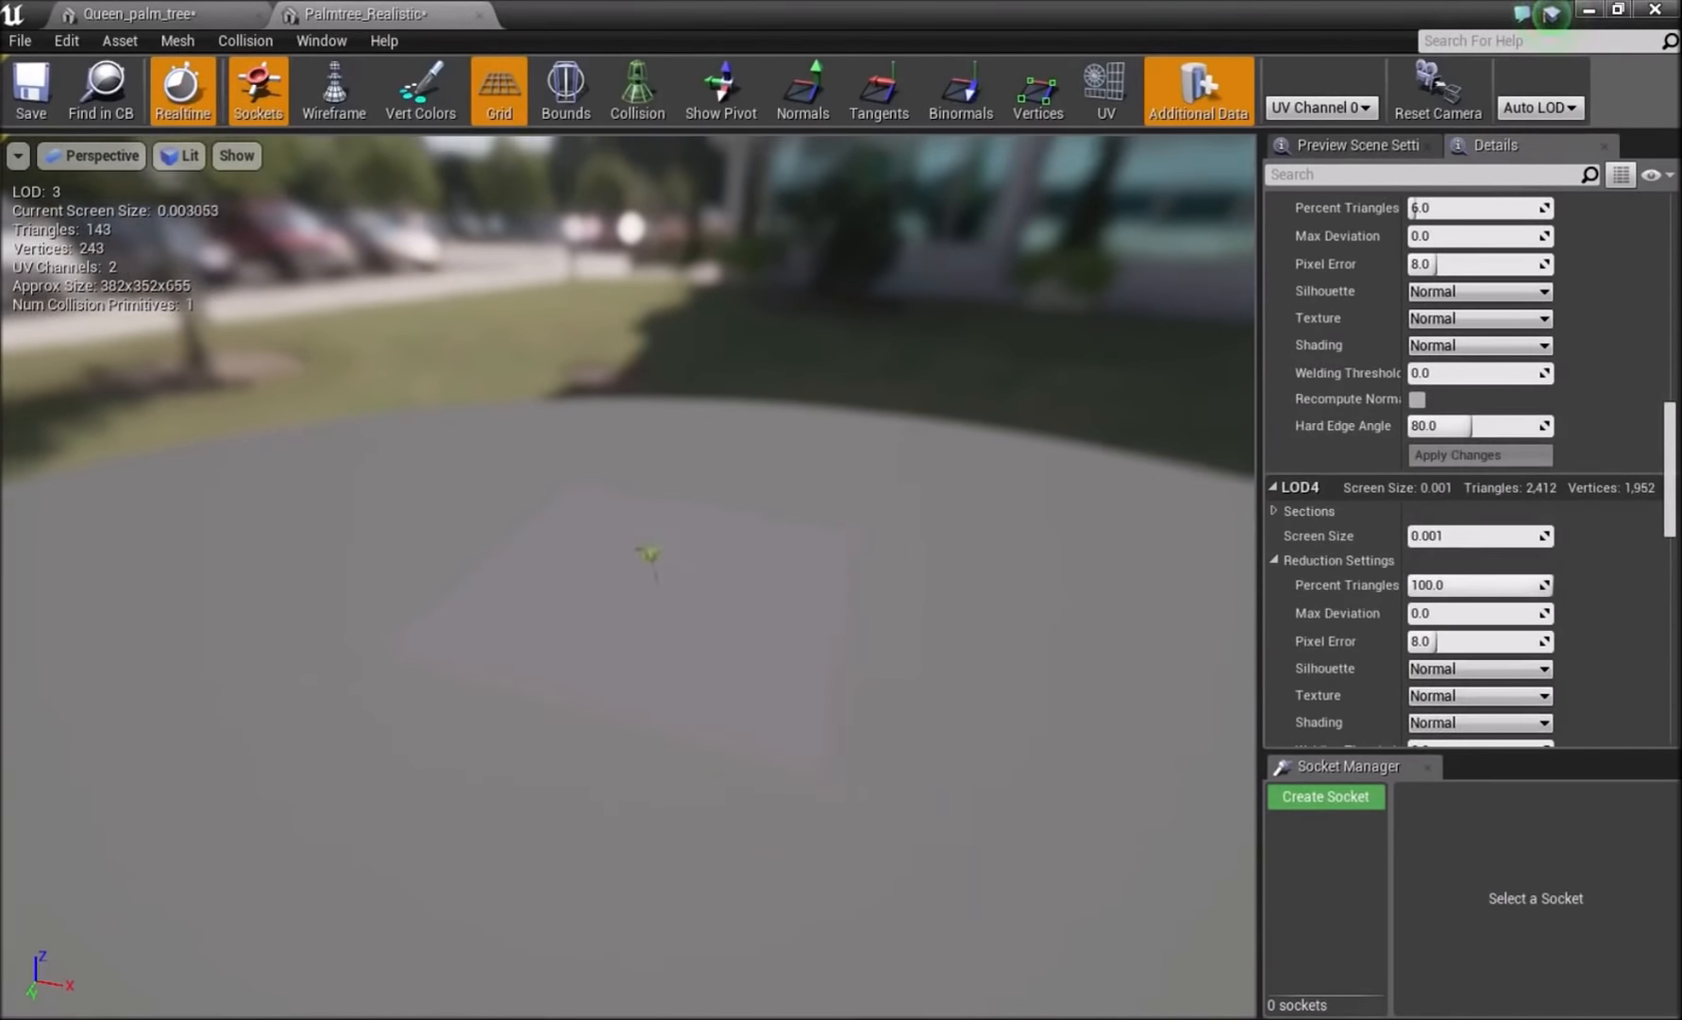
- Set Palmtree_Realistic's LOD4 Screen Size to 0.005, and LOD3's Pixel Error to 40 with Silhouette, Texture and Shading Off
{"action": "left_click", "coordinate": [1456, 535]}
{"action": "type", "text": "0.005"}
{"action": "key", "text": "Return"}
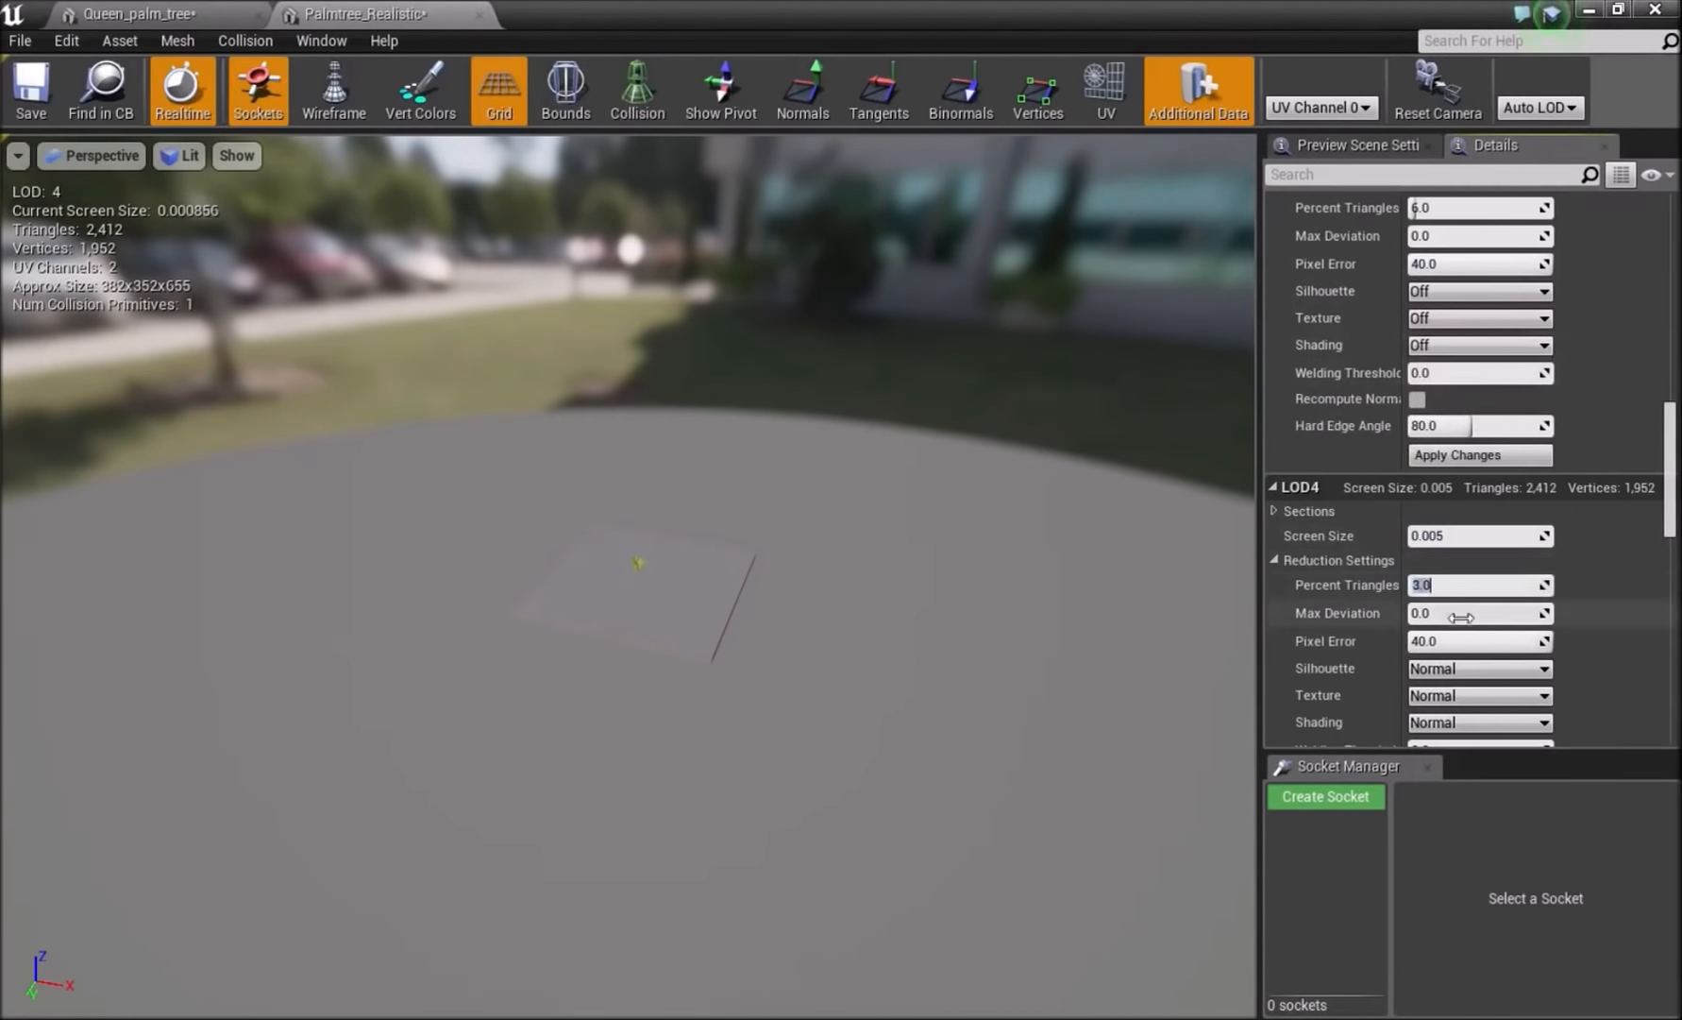
- Reduce Palmtree_Realistic's LOD4 to 3 Percent Triangles with Pixel Error 40 and Silhouette, Texture and Shading Off, and apply the changes
{"action": "scroll", "coordinate": [1462, 617], "scroll_direction": "down", "scroll_amount": 4}
{"action": "left_click", "coordinate": [1456, 481]}
{"action": "left_click", "coordinate": [1444, 500]}
{"action": "left_click", "coordinate": [1449, 508]}
{"action": "left_click", "coordinate": [1441, 528]}
{"action": "left_click", "coordinate": [1449, 535]}
{"action": "left_click", "coordinate": [1458, 645]}
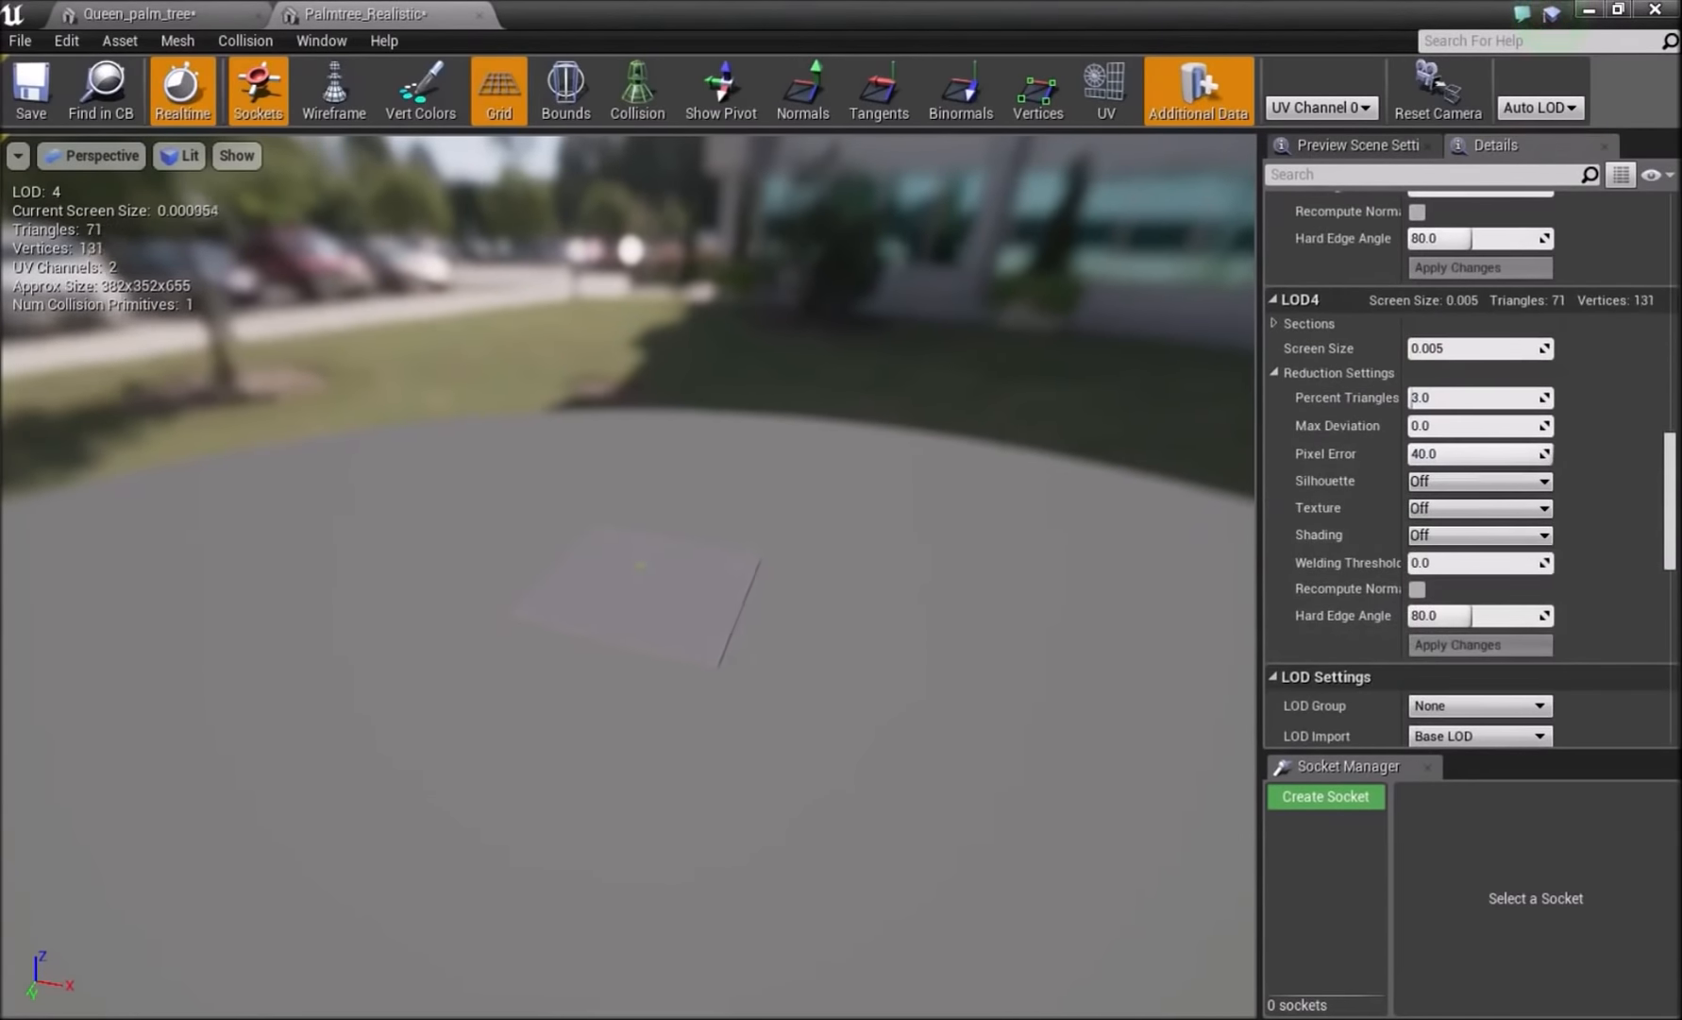
- Reduce Queen_palm_tree's LOD2 to about 20 Percent Triangles with Pixel Error 40 and Silhouette, Texture and Shading Off
{"action": "scroll", "coordinate": [638, 566], "scroll_direction": "up", "scroll_amount": 10}
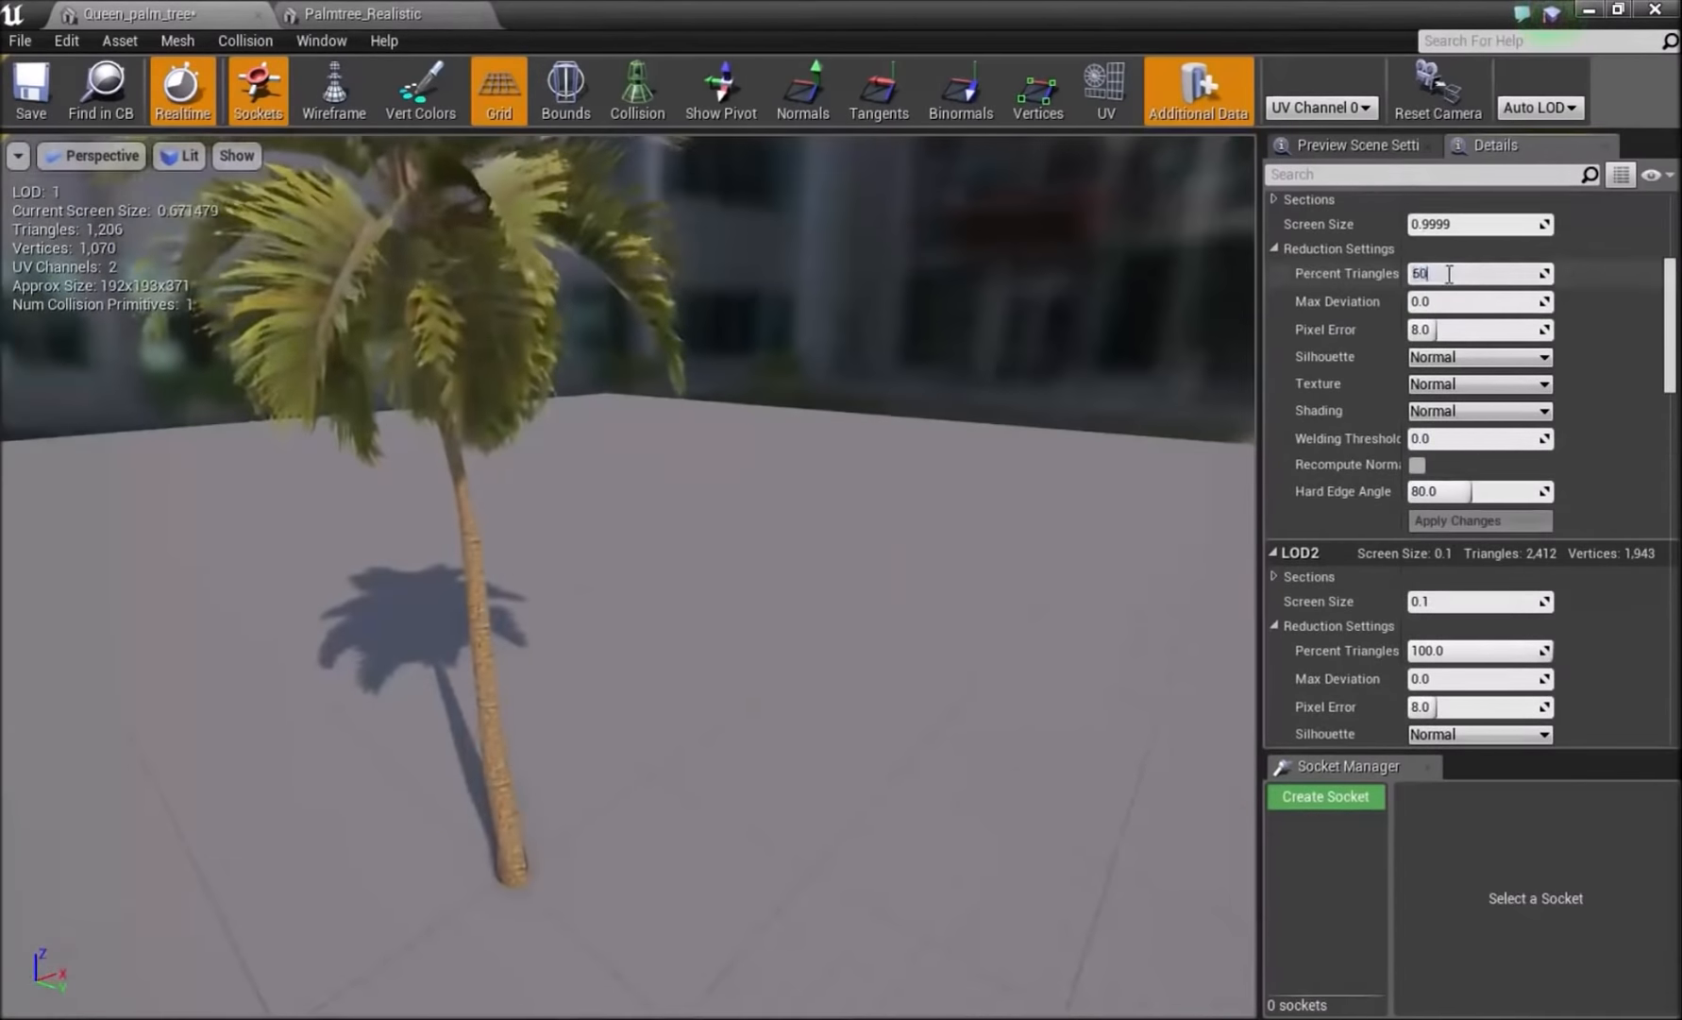
{"action": "scroll", "coordinate": [1454, 566], "scroll_direction": "down", "scroll_amount": 2}
{"action": "left_click", "coordinate": [1454, 540]}
{"action": "scroll", "coordinate": [628, 566], "scroll_direction": "down", "scroll_amount": 5}
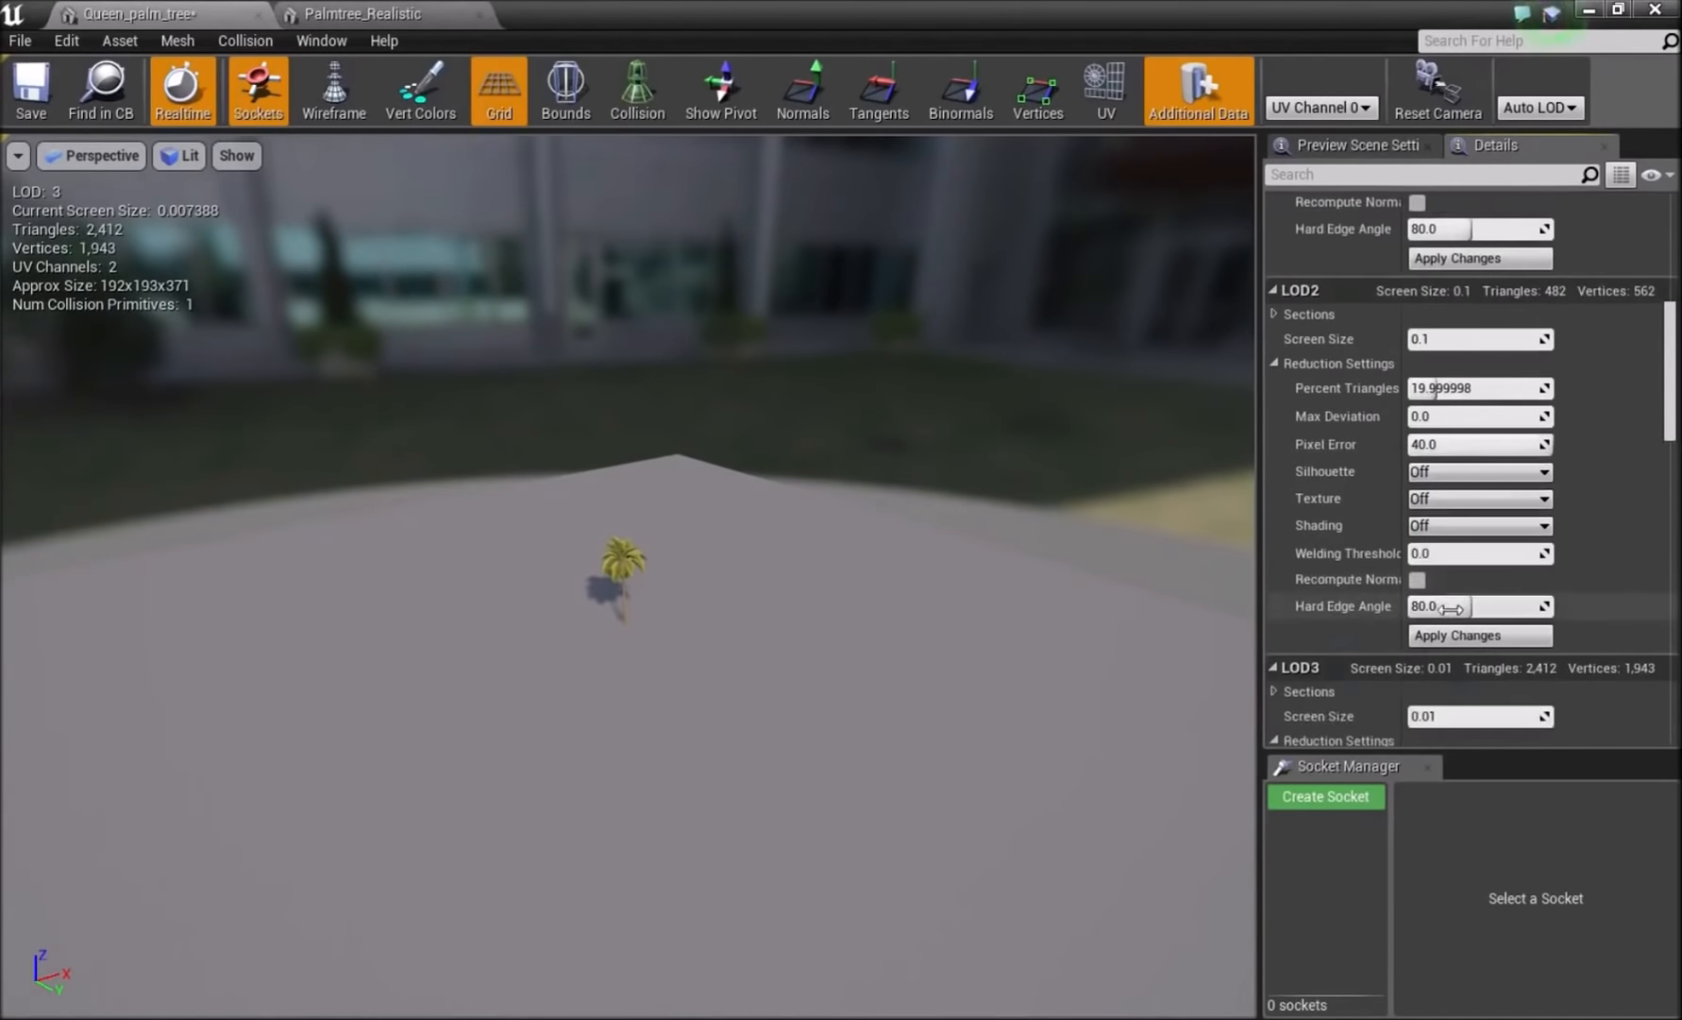
- Reduce Queen_palm_tree's LOD3 to 5 Percent Triangles with Pixel Error 40 and Silhouette, Texture and Shading Off, and apply the changes
{"action": "scroll", "coordinate": [1474, 548], "scroll_direction": "down", "scroll_amount": 3}
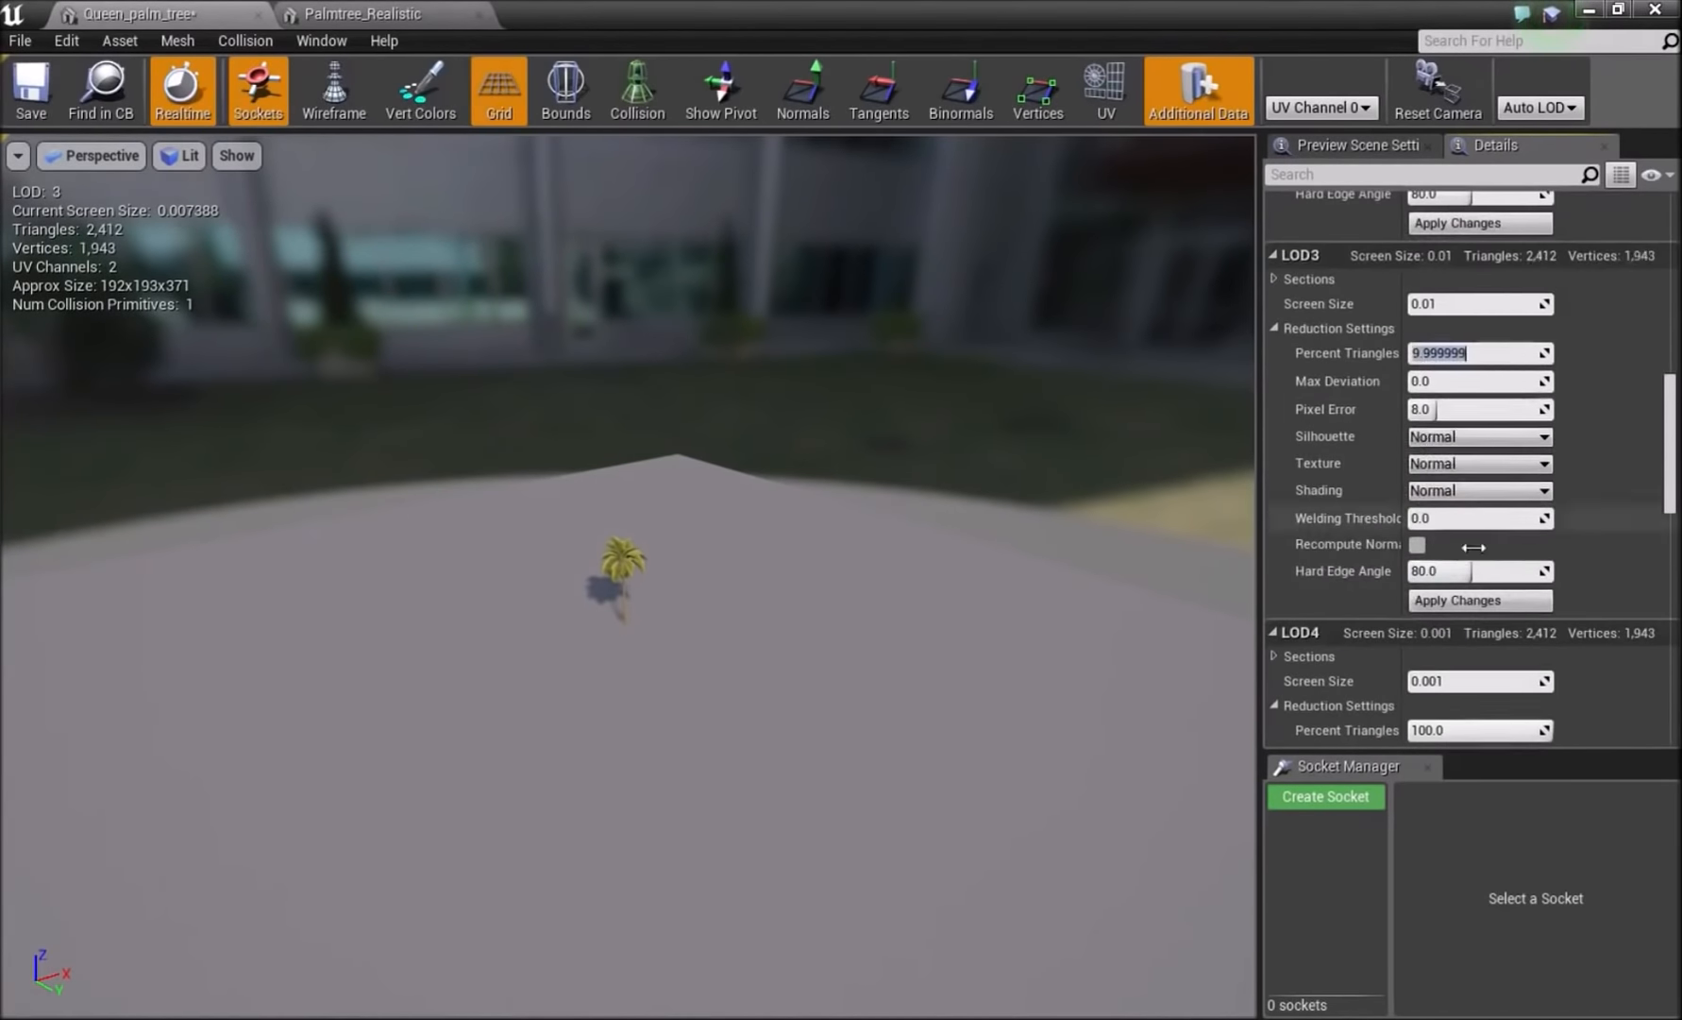
{"action": "left_click", "coordinate": [1475, 600]}
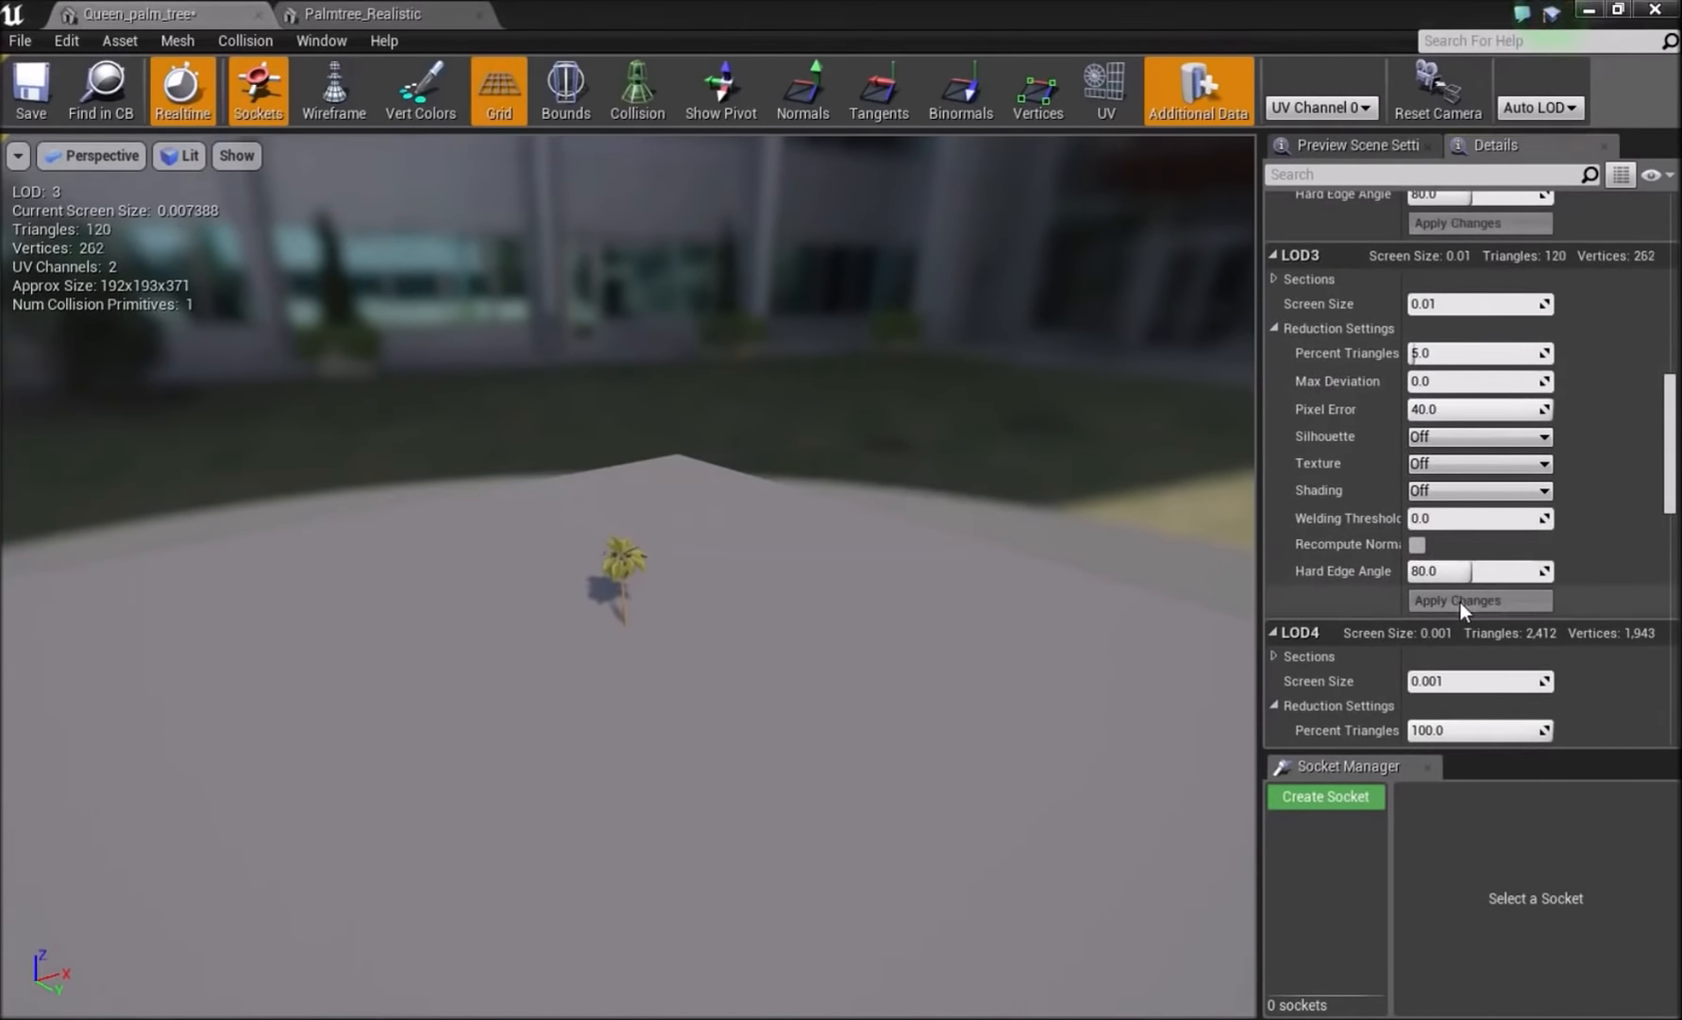
{"action": "scroll", "coordinate": [1459, 566], "scroll_direction": "down", "scroll_amount": 2}
{"action": "scroll", "coordinate": [1437, 600], "scroll_direction": "down", "scroll_amount": 1}
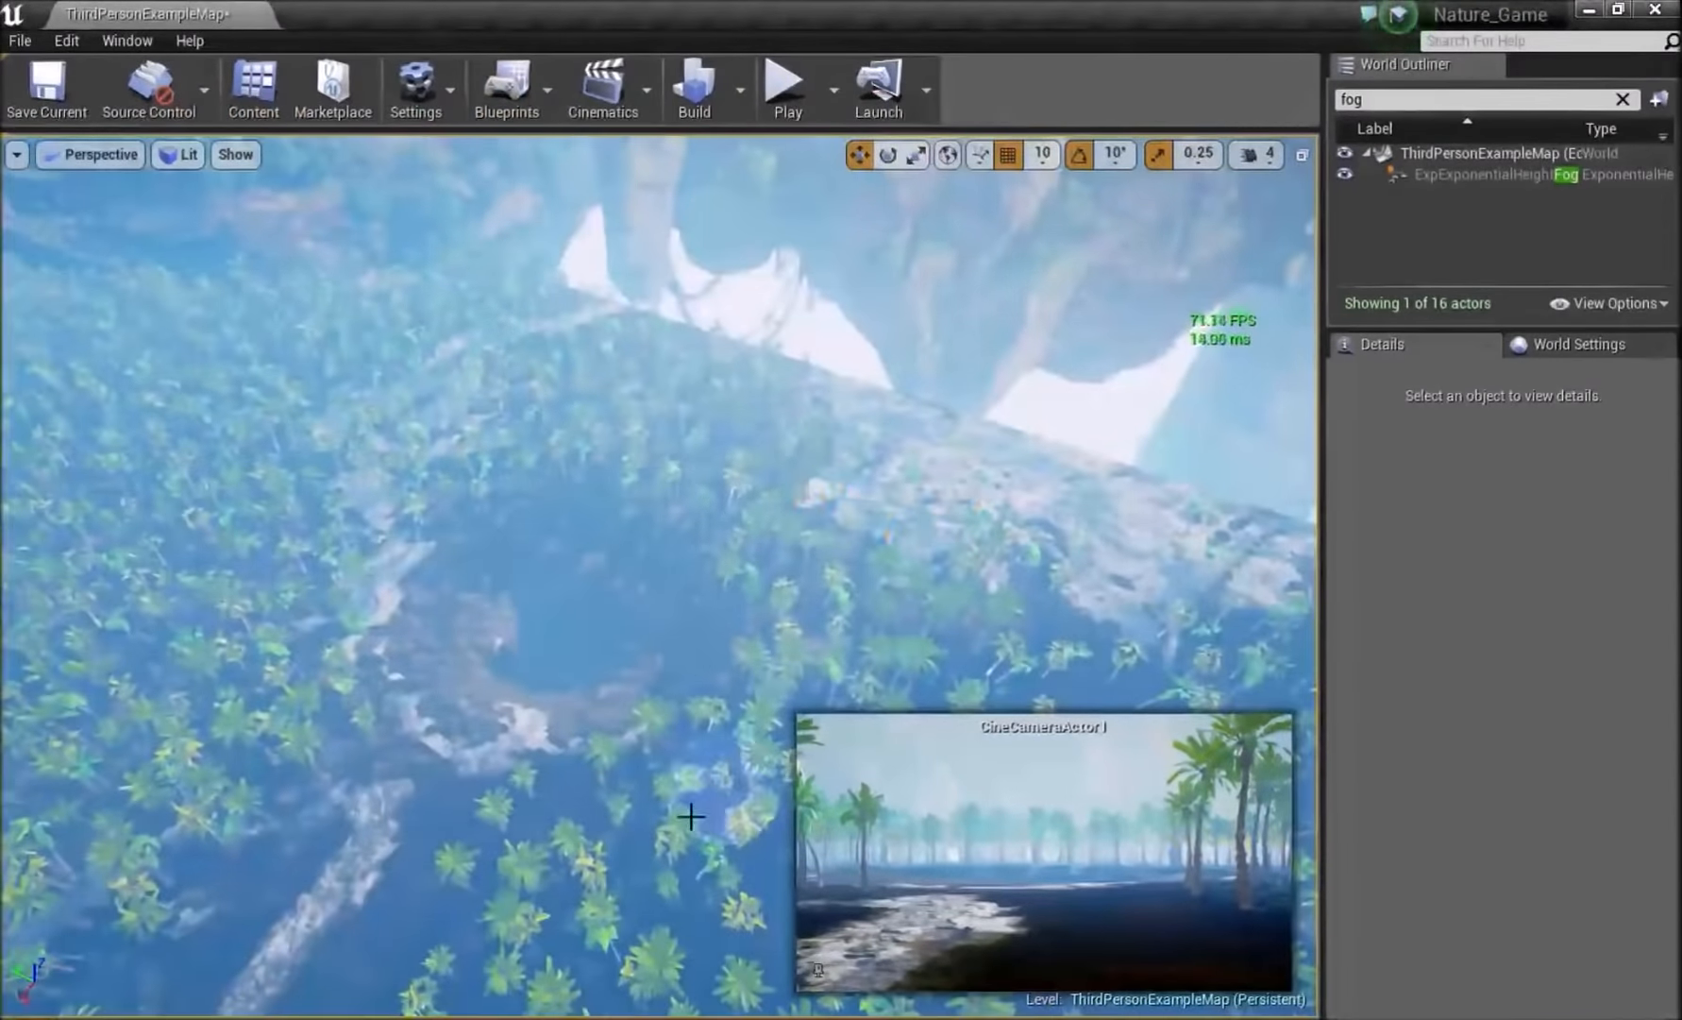
- Undo the last foliage edit in the palm forest level
{"action": "right_click_drag", "start_coordinate": [691, 817], "coordinate": [585, 468]}
{"action": "key", "text": "ctrl+z"}
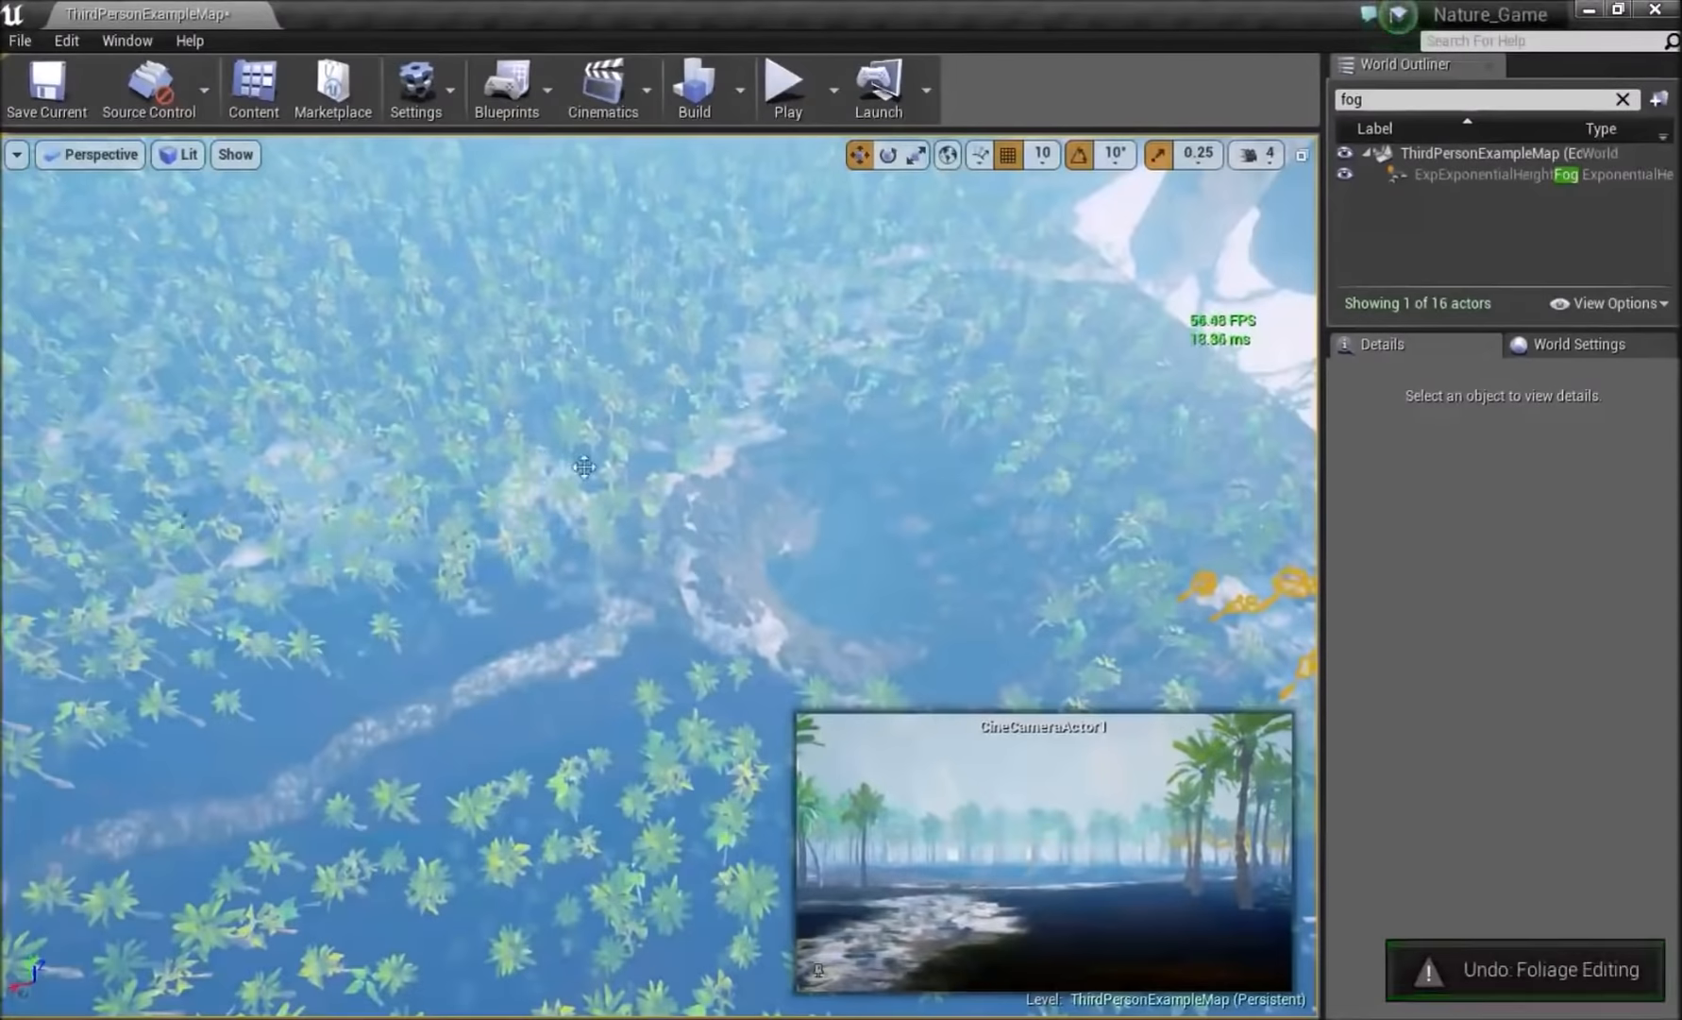
{"action": "right_click_drag", "start_coordinate": [495, 312], "coordinate": [605, 236]}
{"action": "key", "text": "w"}
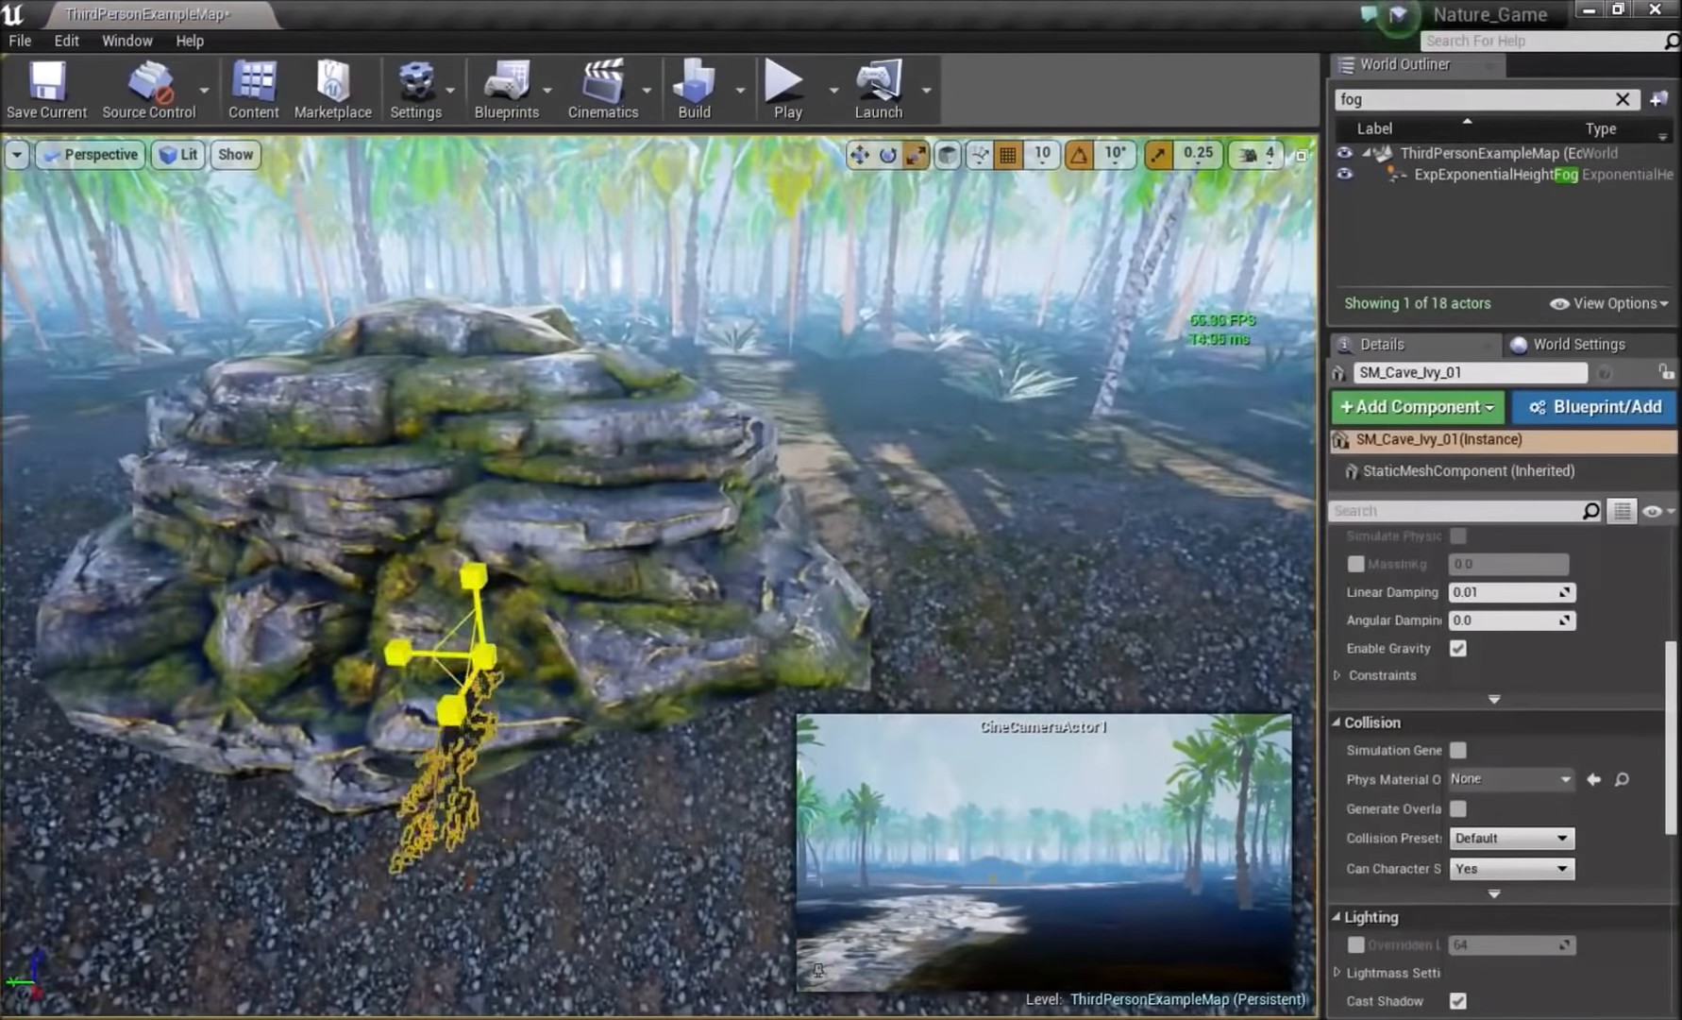
- Focus the view on the SM_Cave_Ivy_01 mesh at the mossy rock
{"action": "key", "text": "f"}
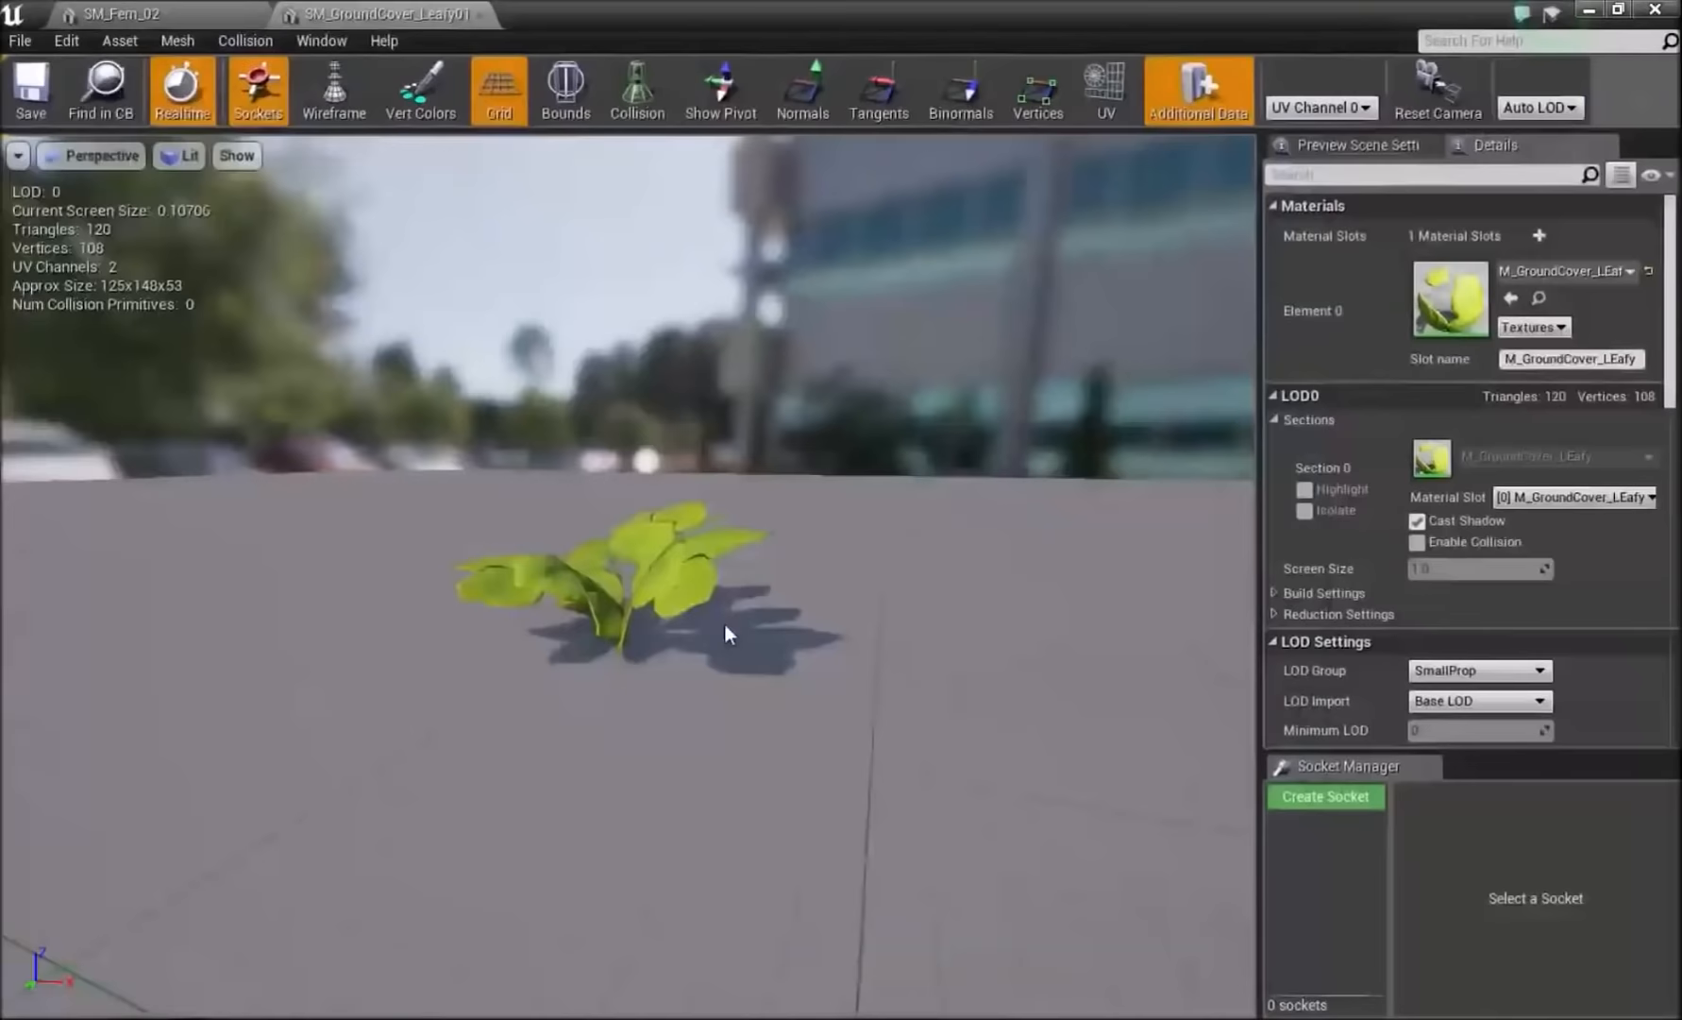
- Add LODs to SM_GroundCover_Leafy01 and reduce LOD1 to 50 Percent Triangles with a Screen Size of 0.9999
{"action": "scroll", "coordinate": [1473, 425], "scroll_direction": "down", "scroll_amount": 10}
{"action": "scroll", "coordinate": [1436, 490], "scroll_direction": "up", "scroll_amount": 8}
{"action": "scroll", "coordinate": [1437, 490], "scroll_direction": "up", "scroll_amount": 5}
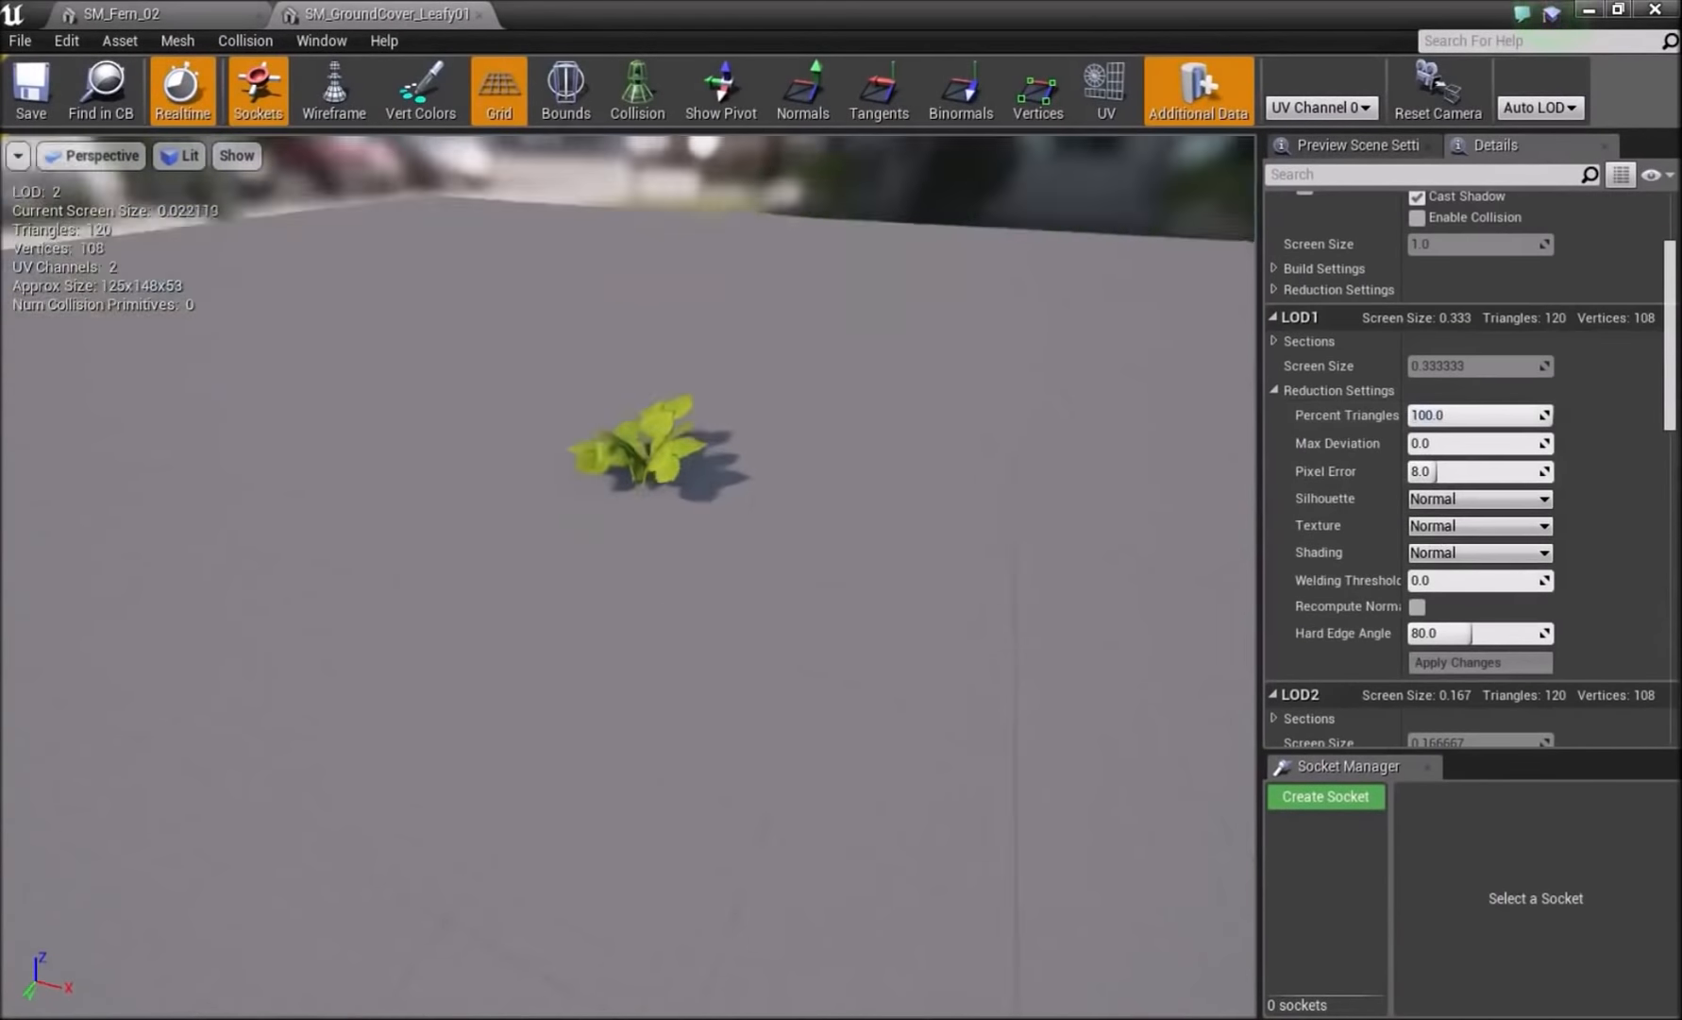
{"action": "left_click", "coordinate": [1456, 417]}
{"action": "left_click", "coordinate": [1446, 403]}
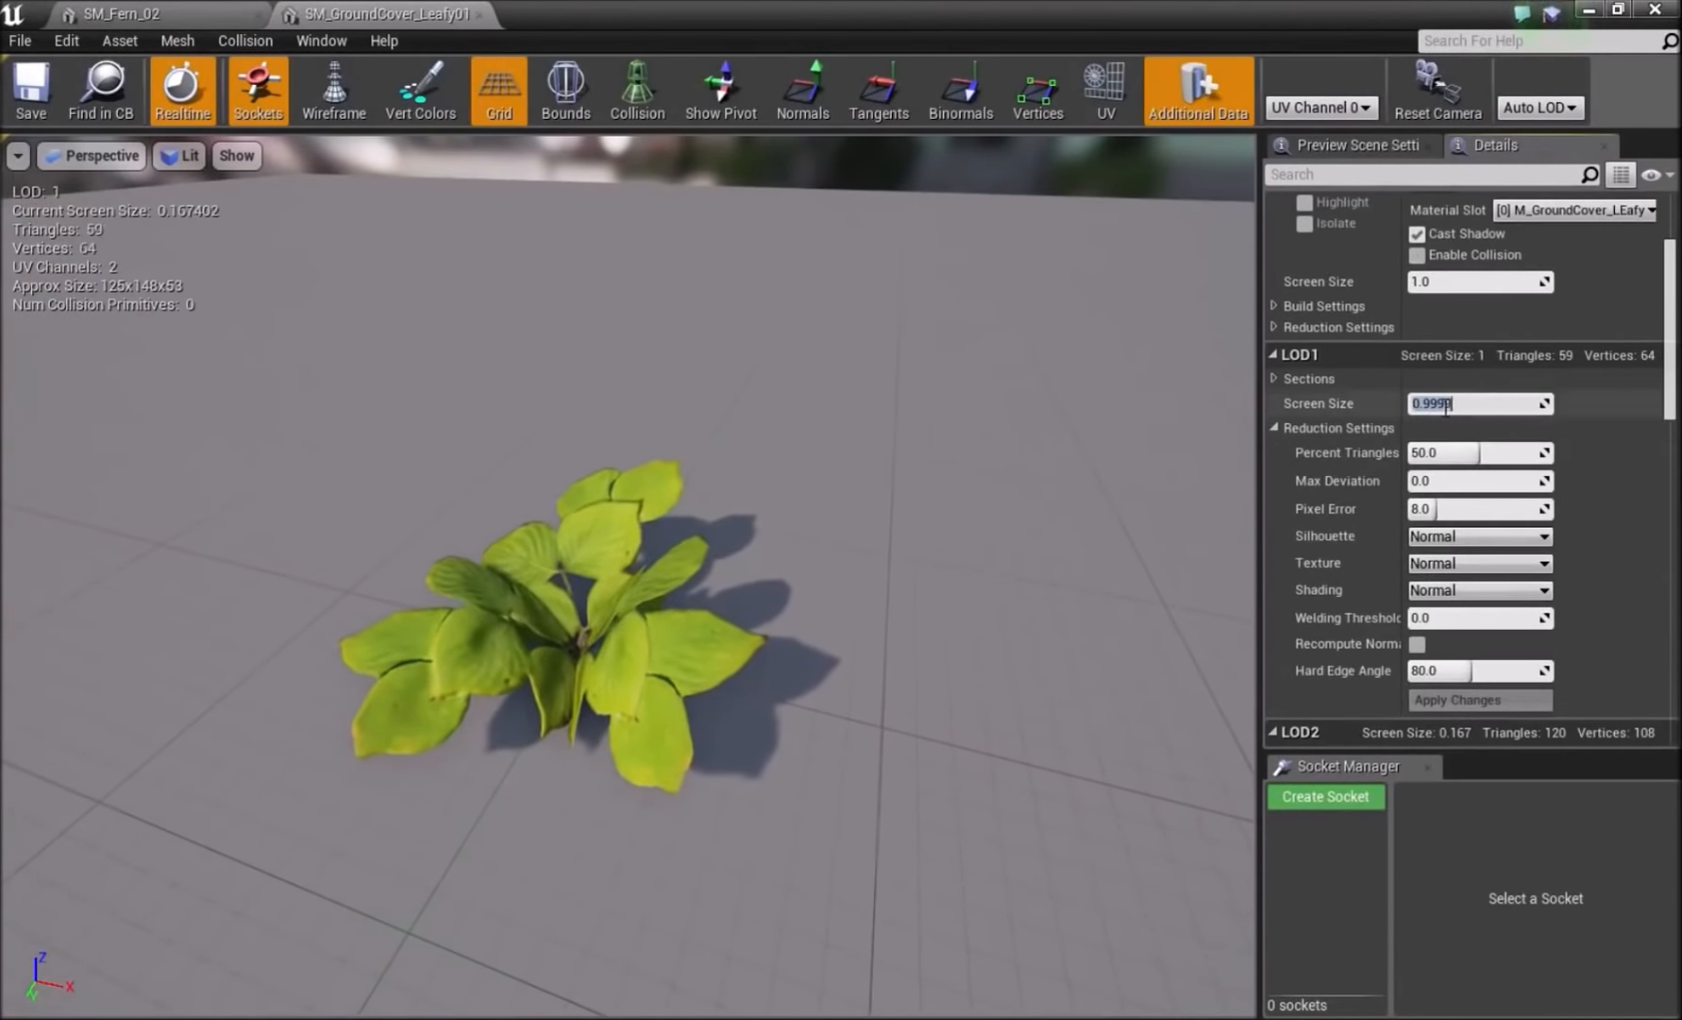
- Set SM_GroundCover_Leafy01's LOD2 to Screen Size 0.1, about 10 Percent Triangles, Pixel Error 40 and Silhouette, Texture and Shading Off, and apply the changes
{"action": "scroll", "coordinate": [1464, 507], "scroll_direction": "down", "scroll_amount": 7}
{"action": "left_click", "coordinate": [1462, 518]}
{"action": "type", "text": "0.1"}
{"action": "key", "text": "Return"}
{"action": "left_click", "coordinate": [1463, 568]}
{"action": "type", "text": "25"}
{"action": "key", "text": "Return"}
{"action": "scroll", "coordinate": [1497, 671], "scroll_direction": "down", "scroll_amount": 3}
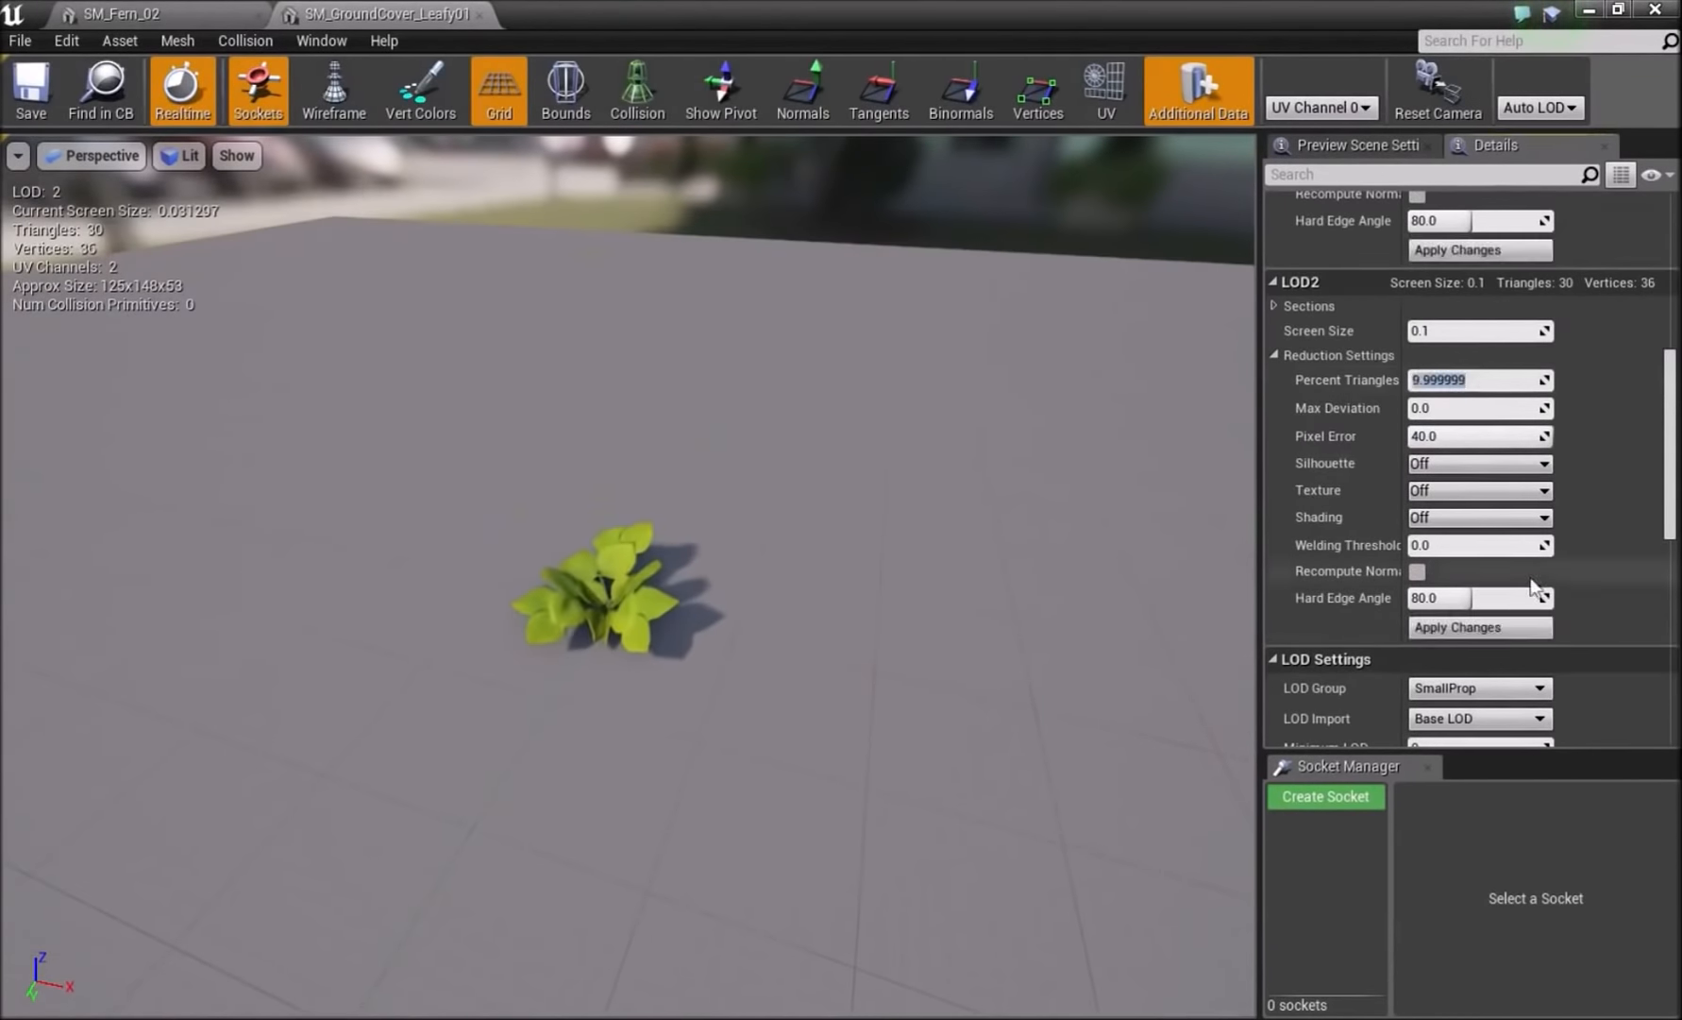
{"action": "left_click", "coordinate": [1480, 627]}
- Set SM_GroundCover_Leafy01's LOD3 to 5 Percent Triangles with a Screen Size of 0.01
{"action": "scroll", "coordinate": [1481, 566], "scroll_direction": "down", "scroll_amount": 4}
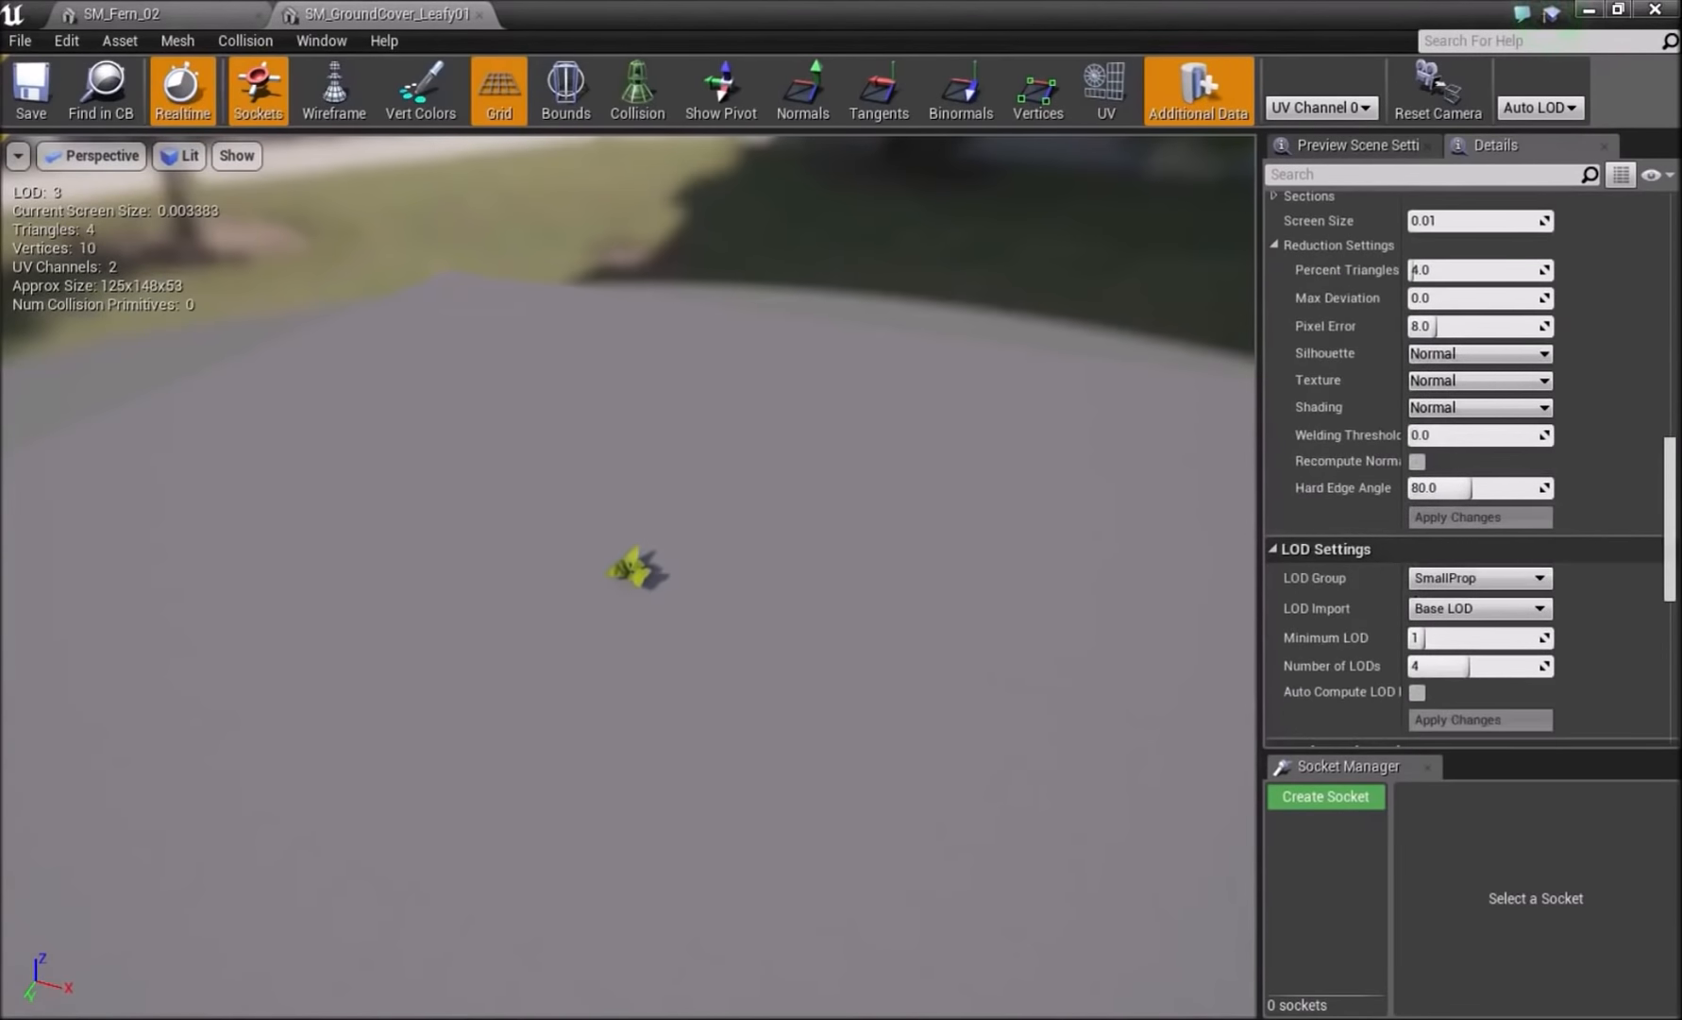
{"action": "scroll", "coordinate": [988, 388], "scroll_direction": "up", "scroll_amount": 3}
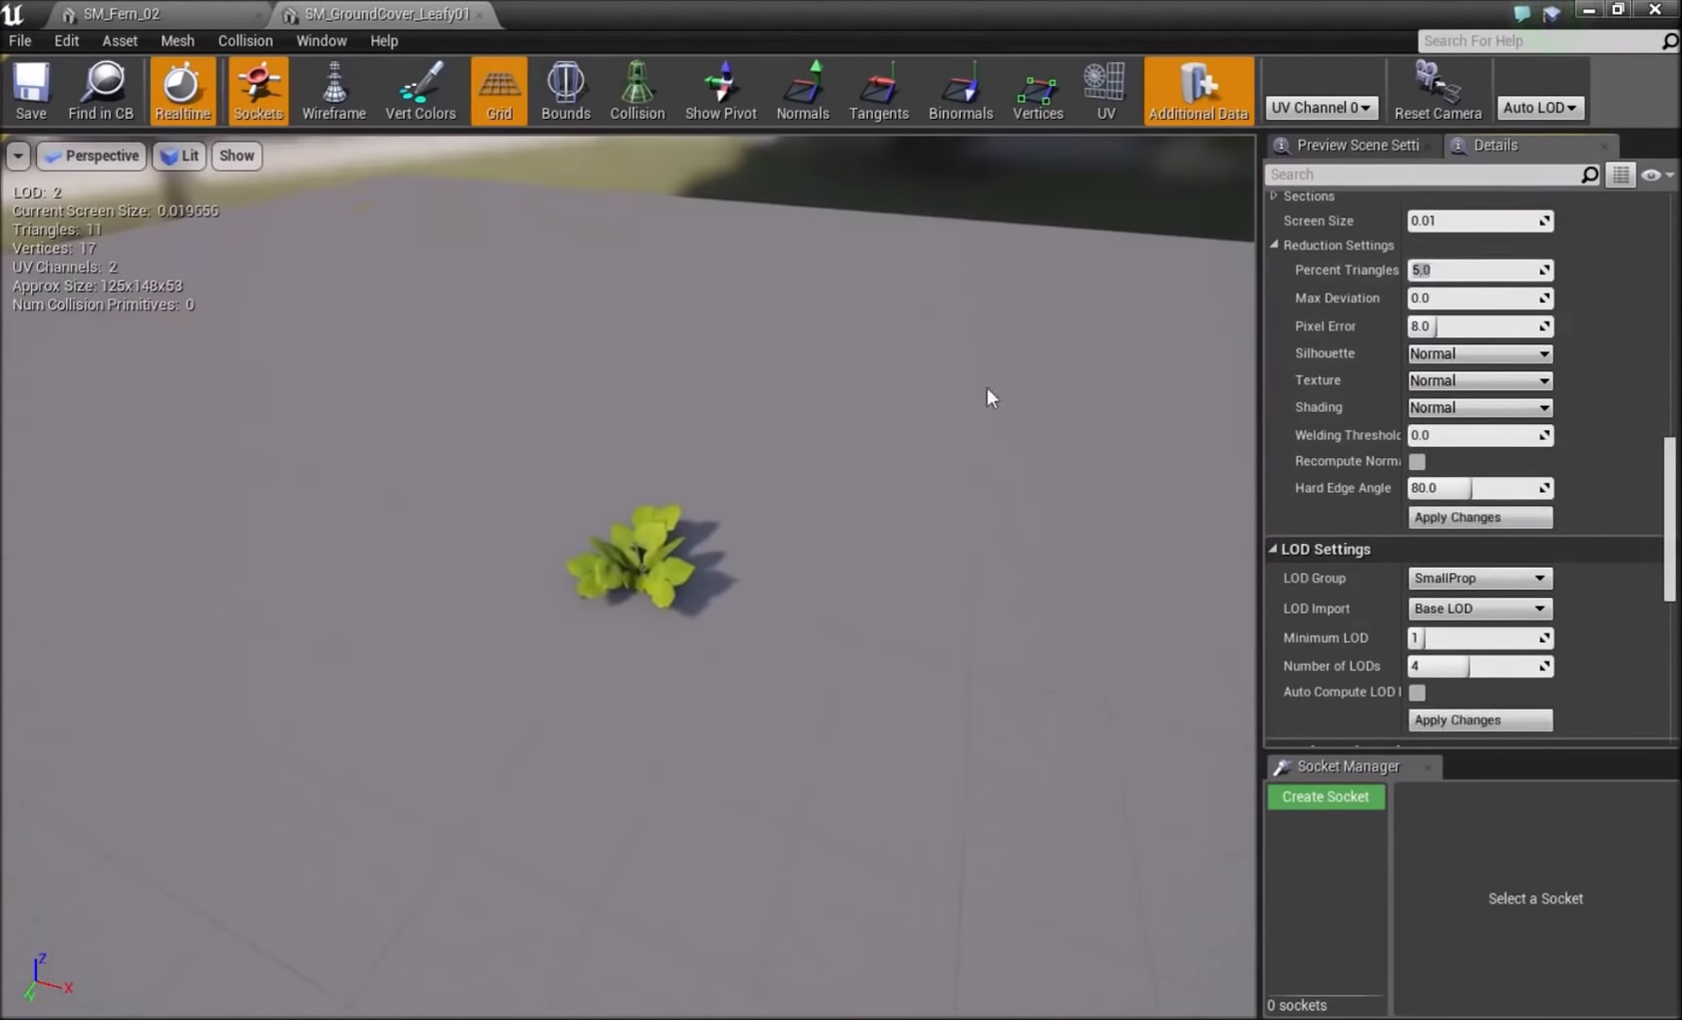
{"action": "scroll", "coordinate": [988, 388], "scroll_direction": "down", "scroll_amount": 3}
{"action": "left_click", "coordinate": [1435, 380]}
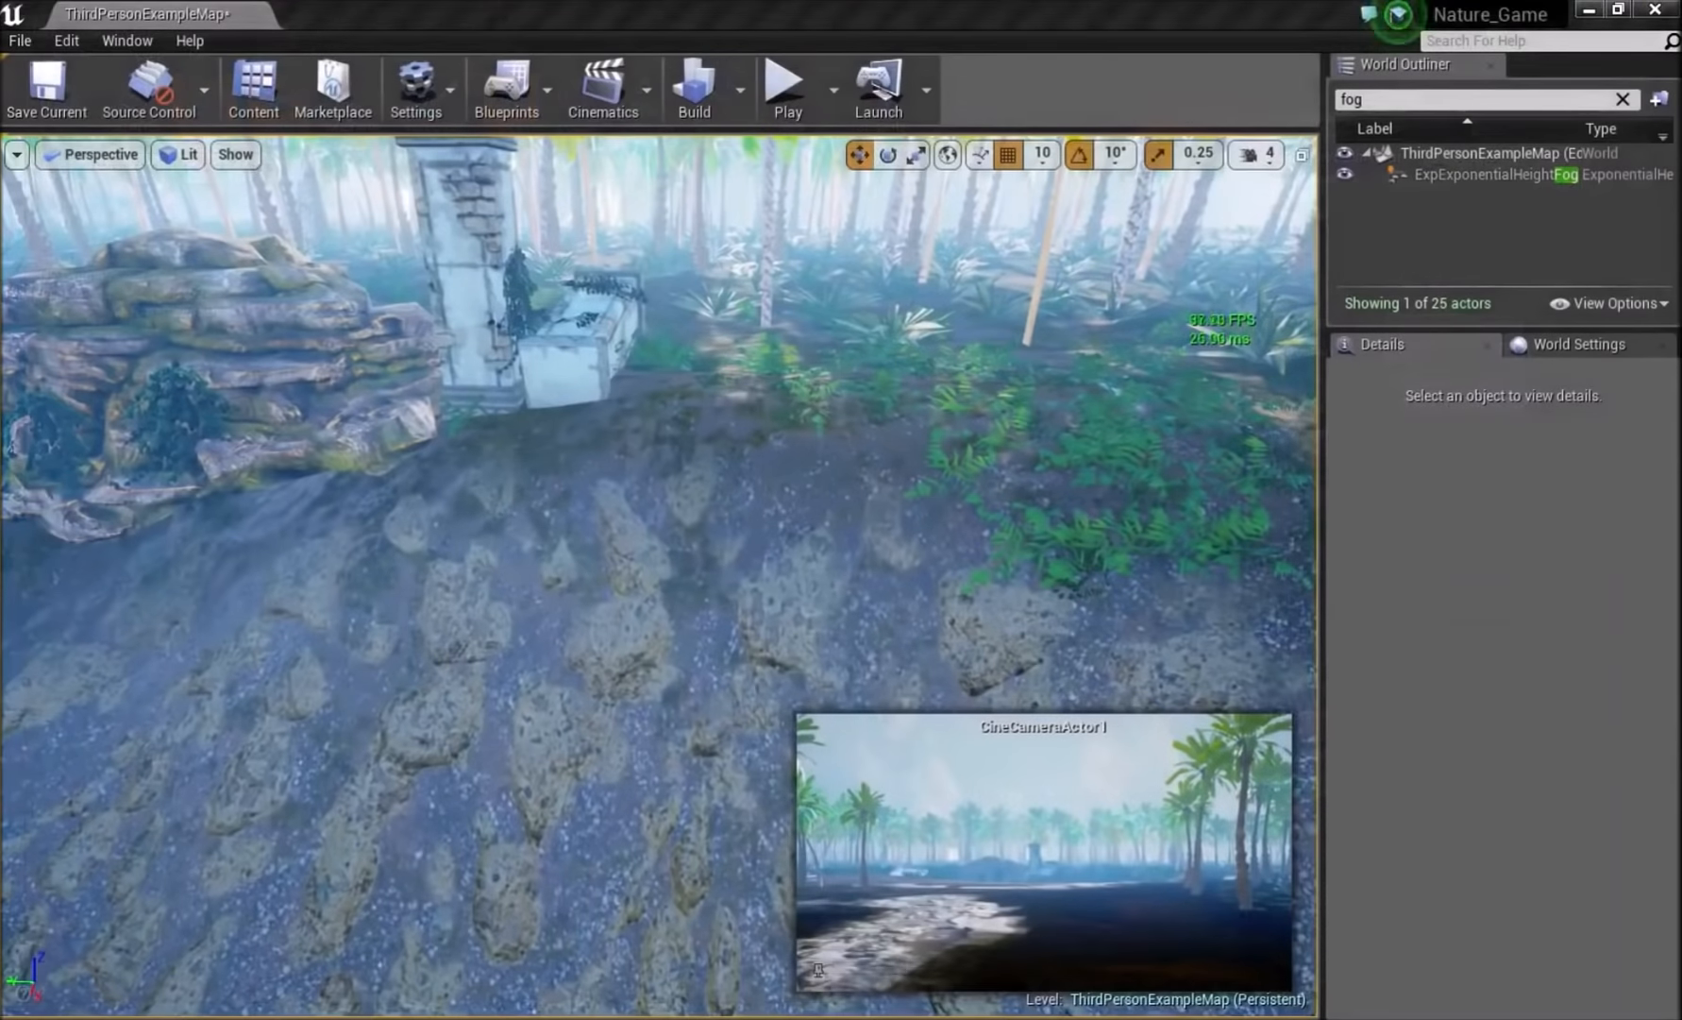
- Inspect the planting around the pit and statue and the grass among the palms
{"action": "left_click", "coordinate": [703, 481]}
{"action": "mouse_move", "coordinate": [703, 480]}
{"action": "right_mouse_down"}
{"action": "mouse_move", "coordinate": [654, 365]}
{"action": "mouse_move", "coordinate": [653, 472]}
{"action": "mouse_move", "coordinate": [529, 472]}
{"action": "right_mouse_up"}
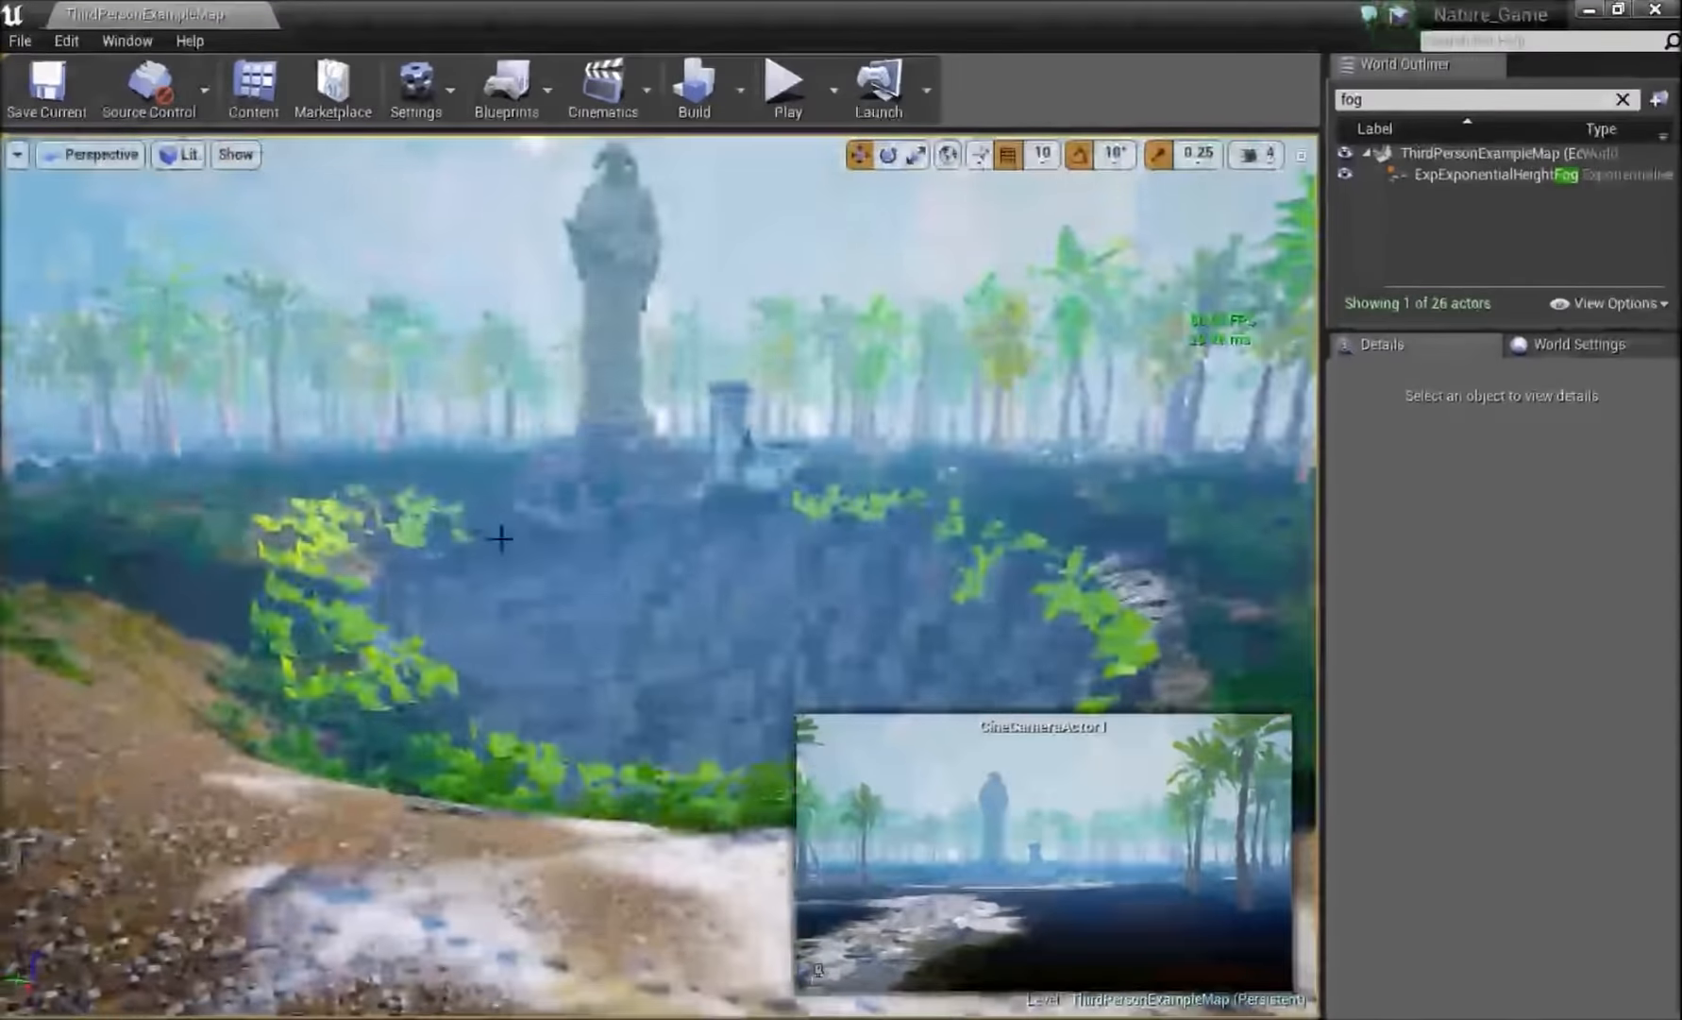
{"action": "right_click_drag", "start_coordinate": [502, 539], "coordinate": [770, 656]}
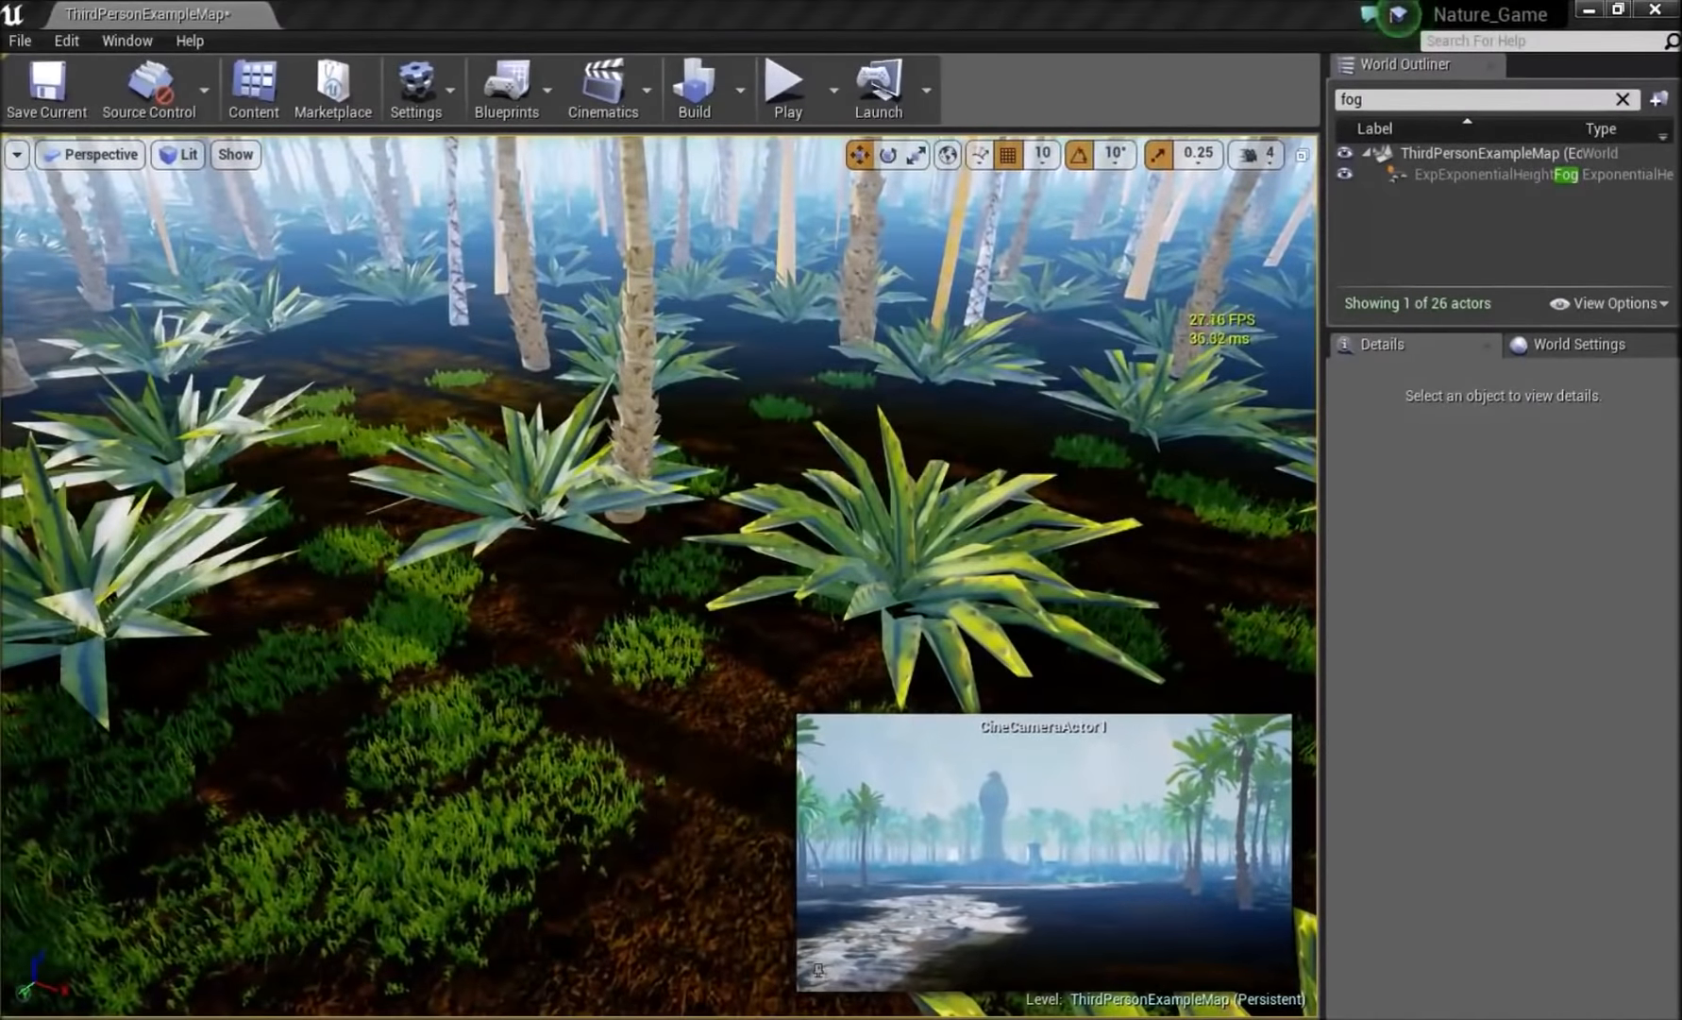
{"action": "scroll", "coordinate": [765, 522], "scroll_direction": "down", "scroll_amount": 8}
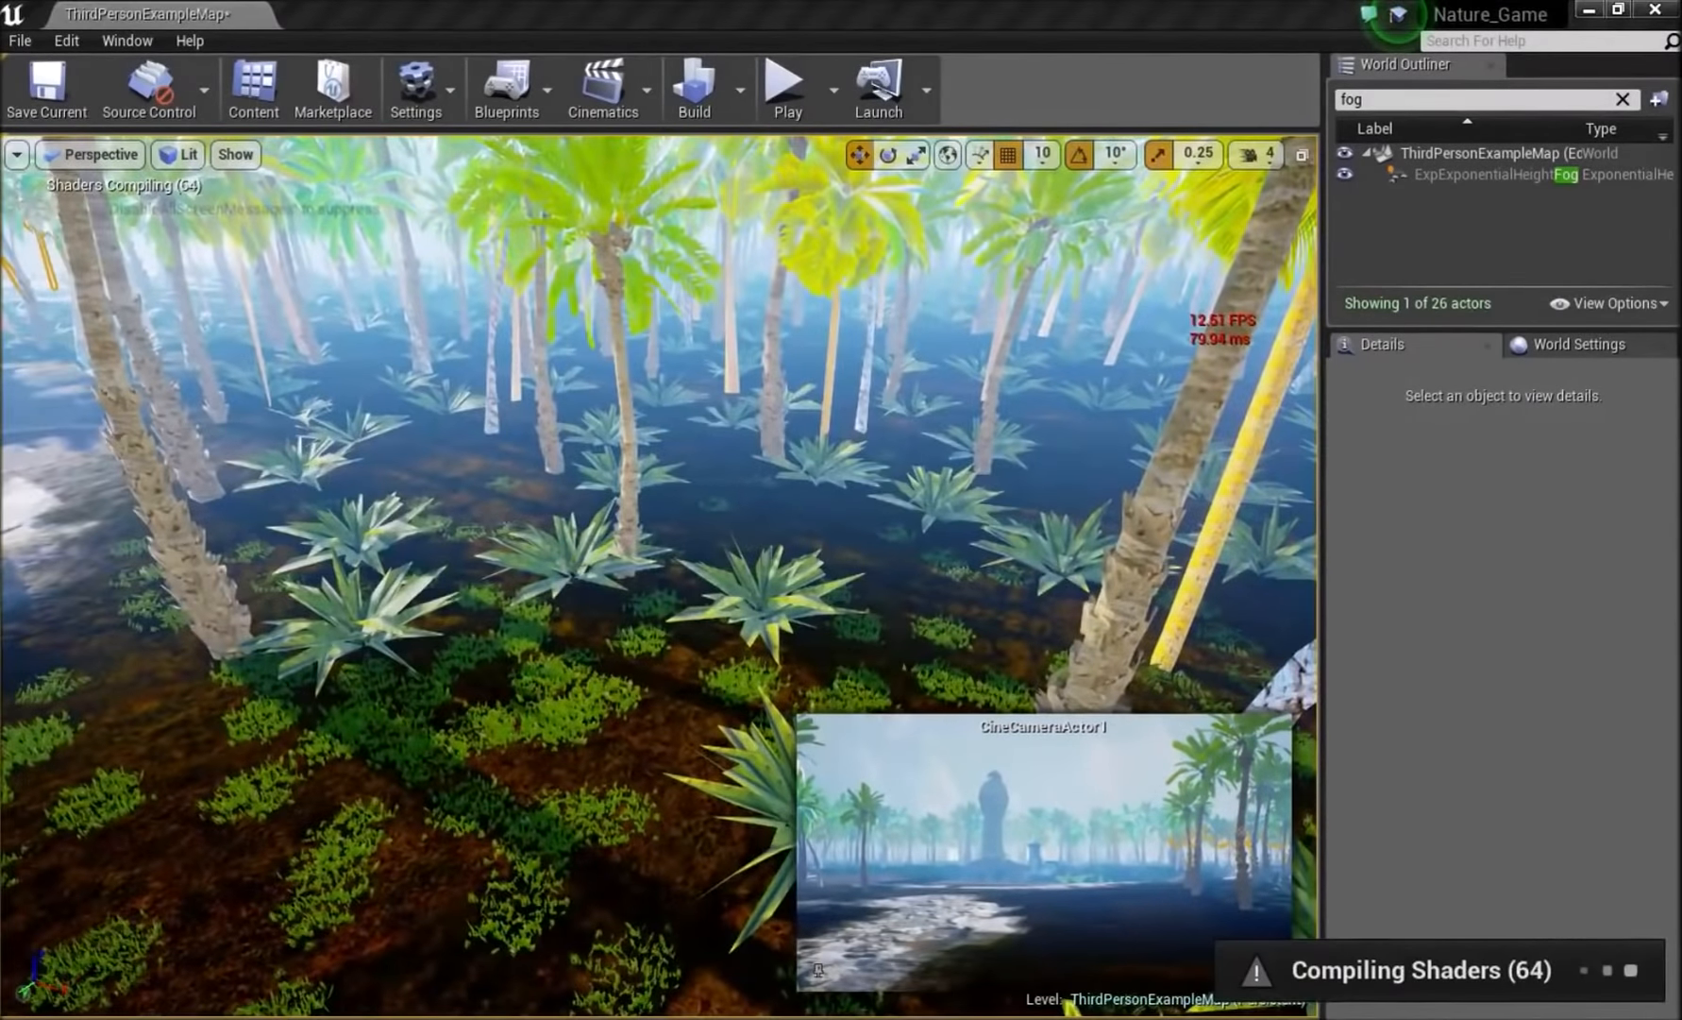
{"action": "scroll", "coordinate": [766, 522], "scroll_direction": "down", "scroll_amount": 8}
{"action": "right_click_drag", "start_coordinate": [766, 523], "coordinate": [349, 703]}
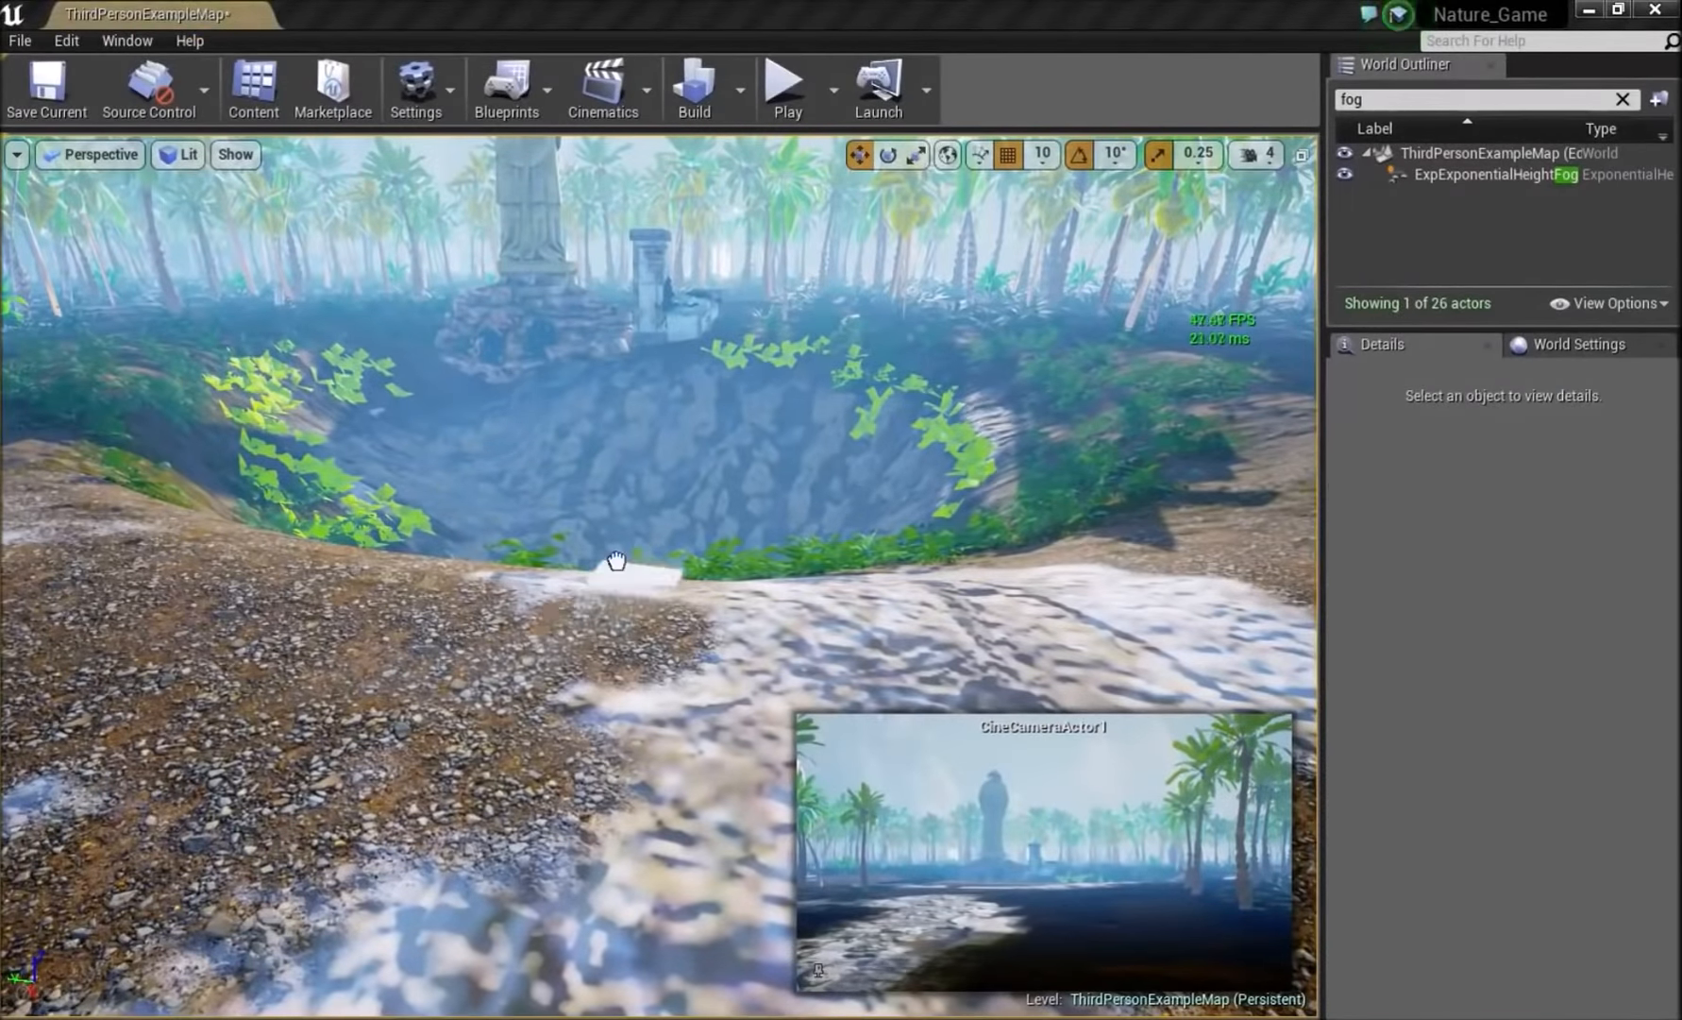
- Try a Shape_Plane as the water surface in the pit, scaled to 35.75 and raised to a Z location of -140
{"action": "left_click_drag", "start_coordinate": [617, 562], "coordinate": [583, 564]}
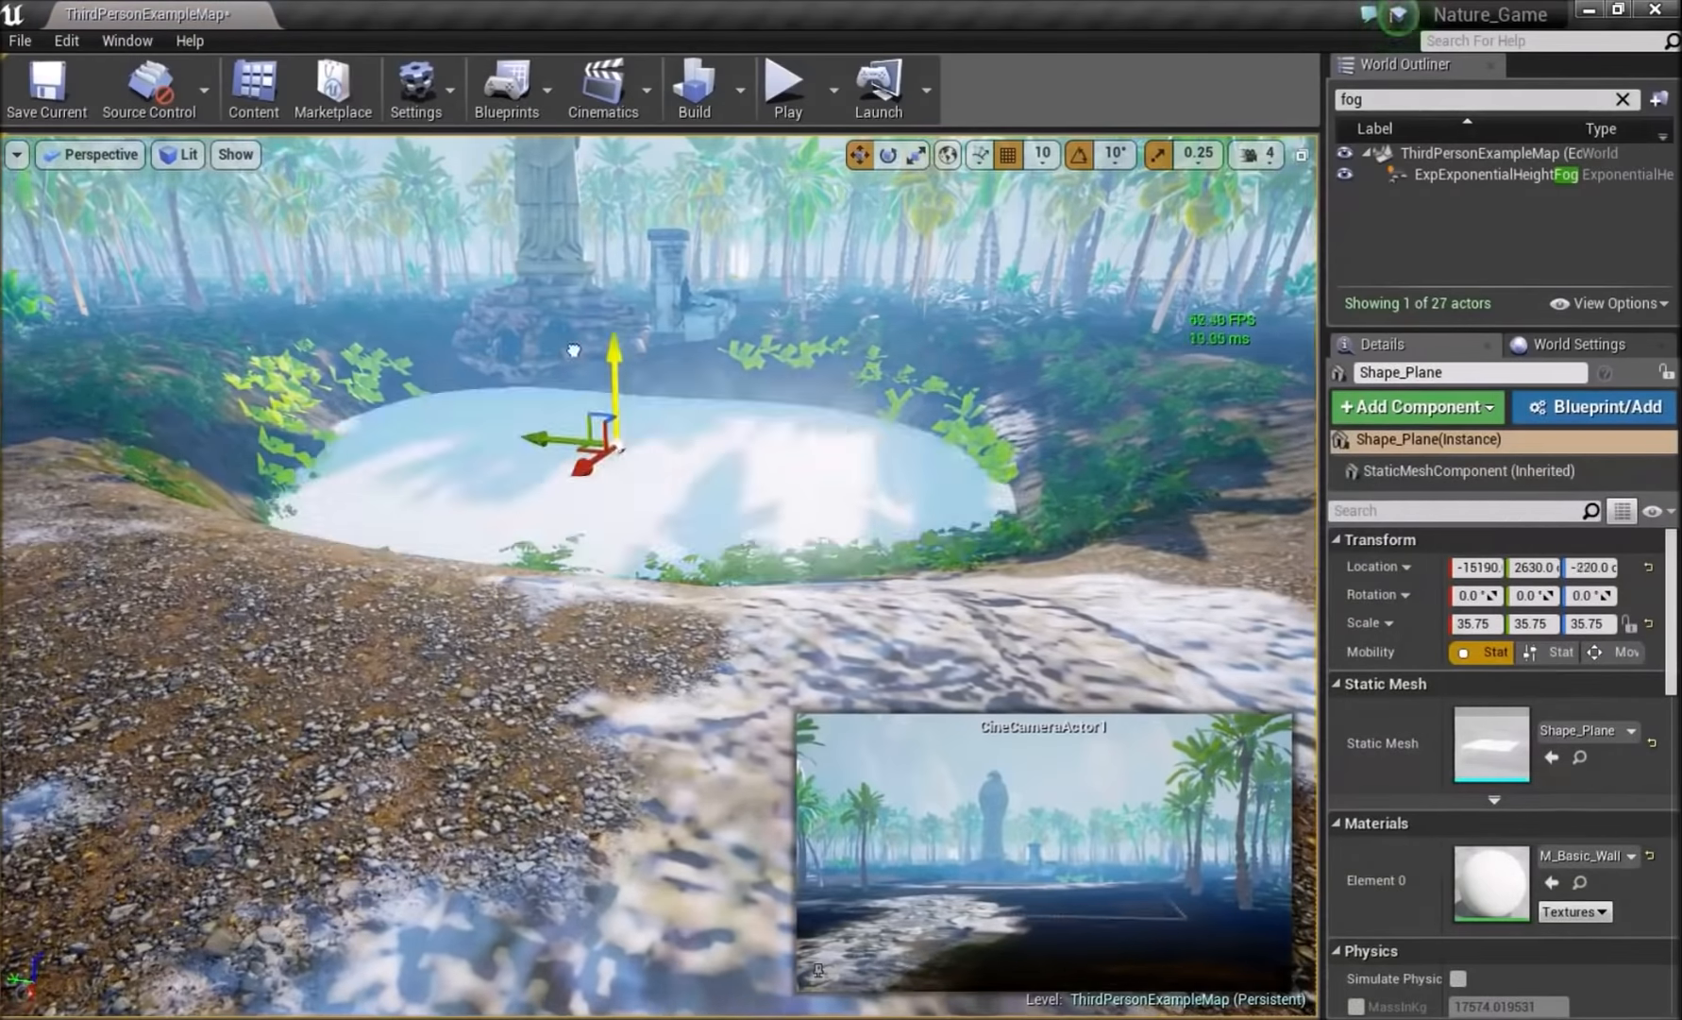
{"action": "scroll", "coordinate": [593, 310], "scroll_direction": "up", "scroll_amount": 3}
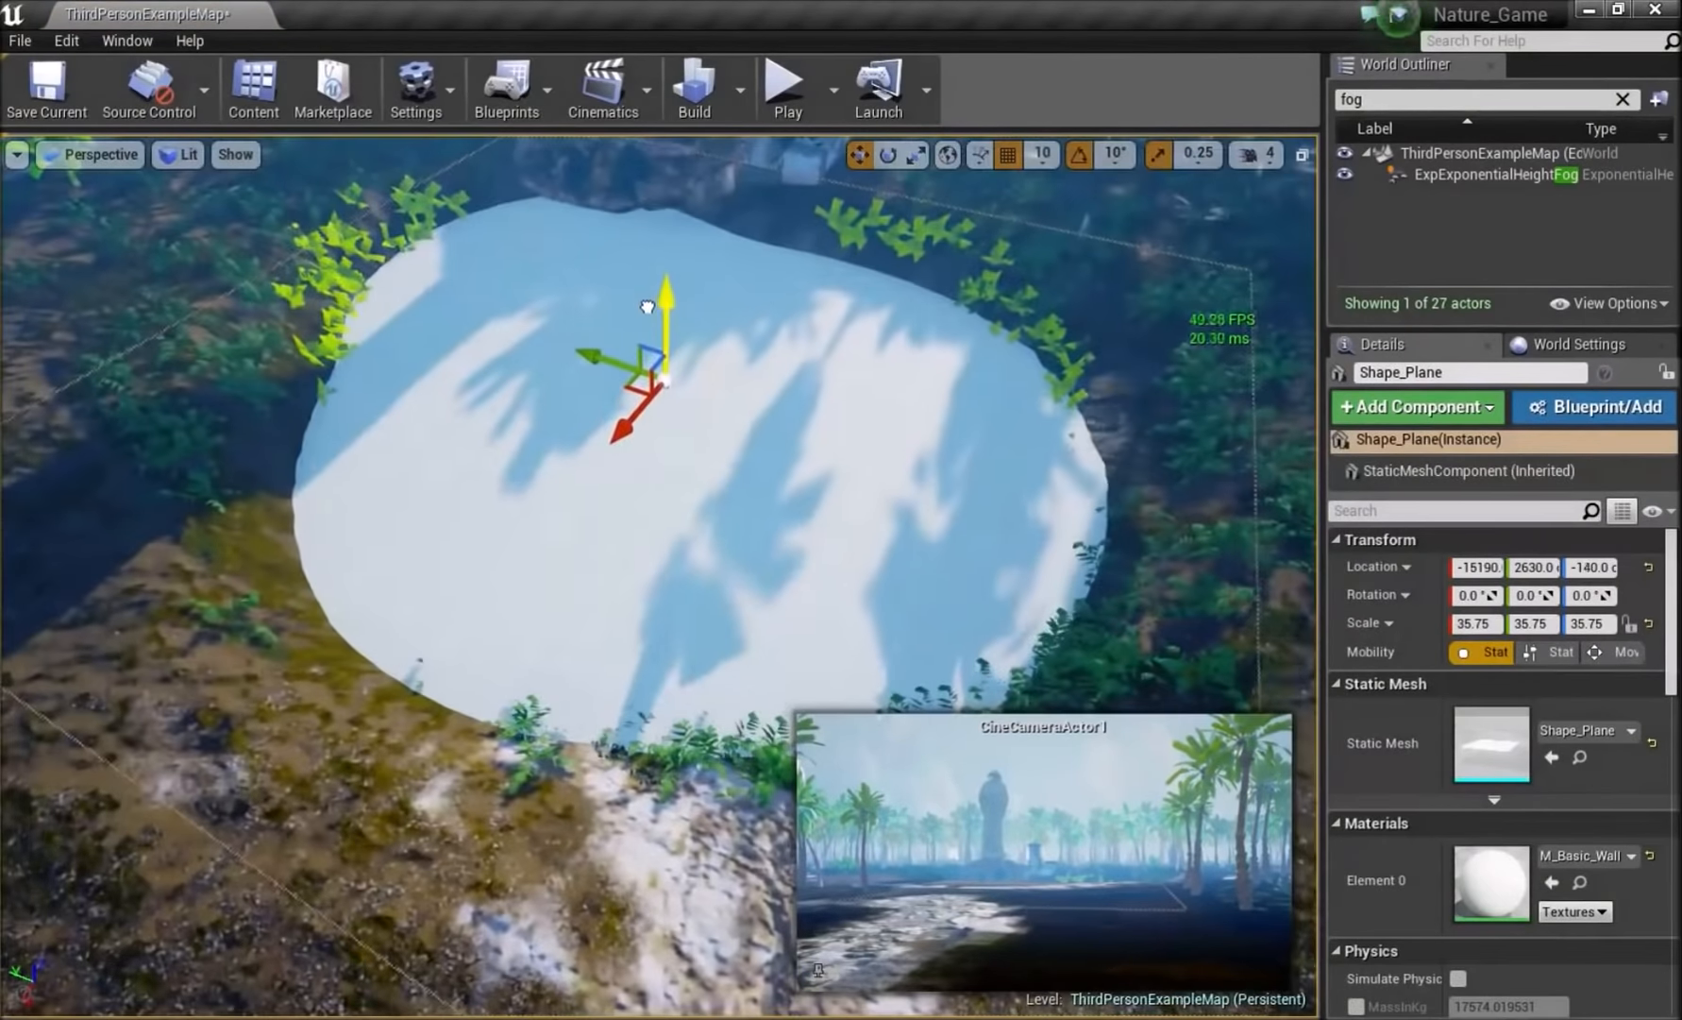
{"action": "scroll", "coordinate": [646, 307], "scroll_direction": "up", "scroll_amount": 3}
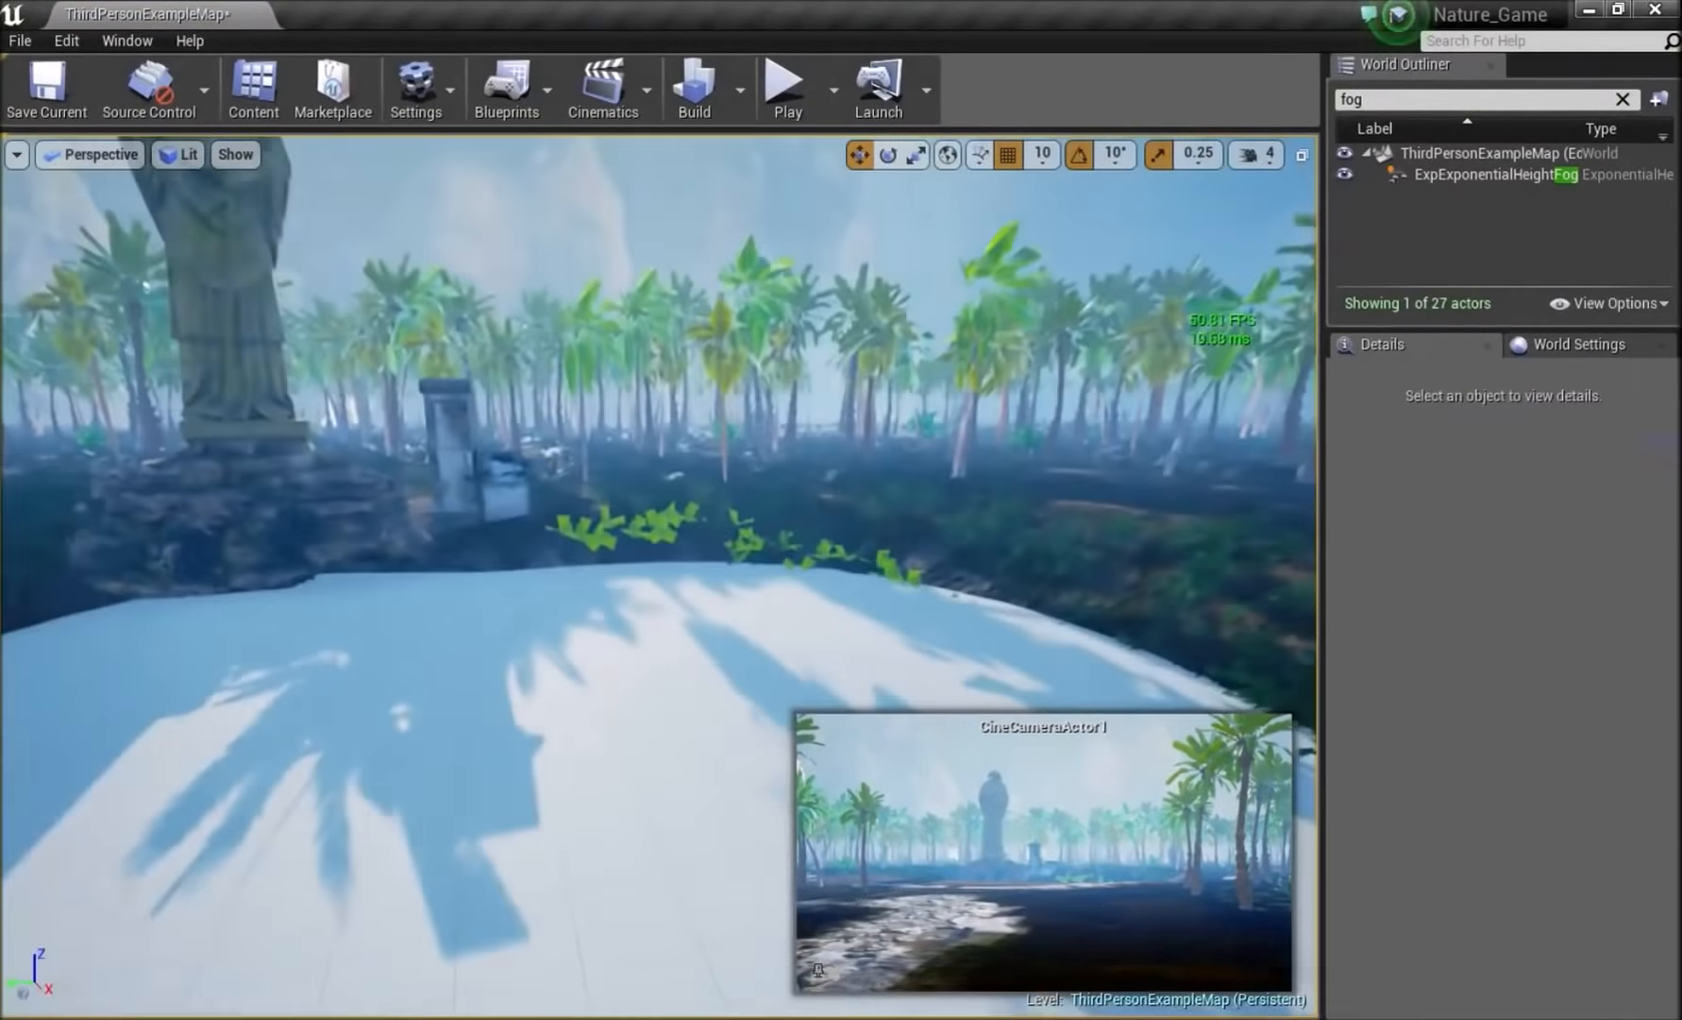
- Place an SM_GlassWindow mesh in the pit in place of the white plane
{"action": "key", "text": "alt+Tab"}
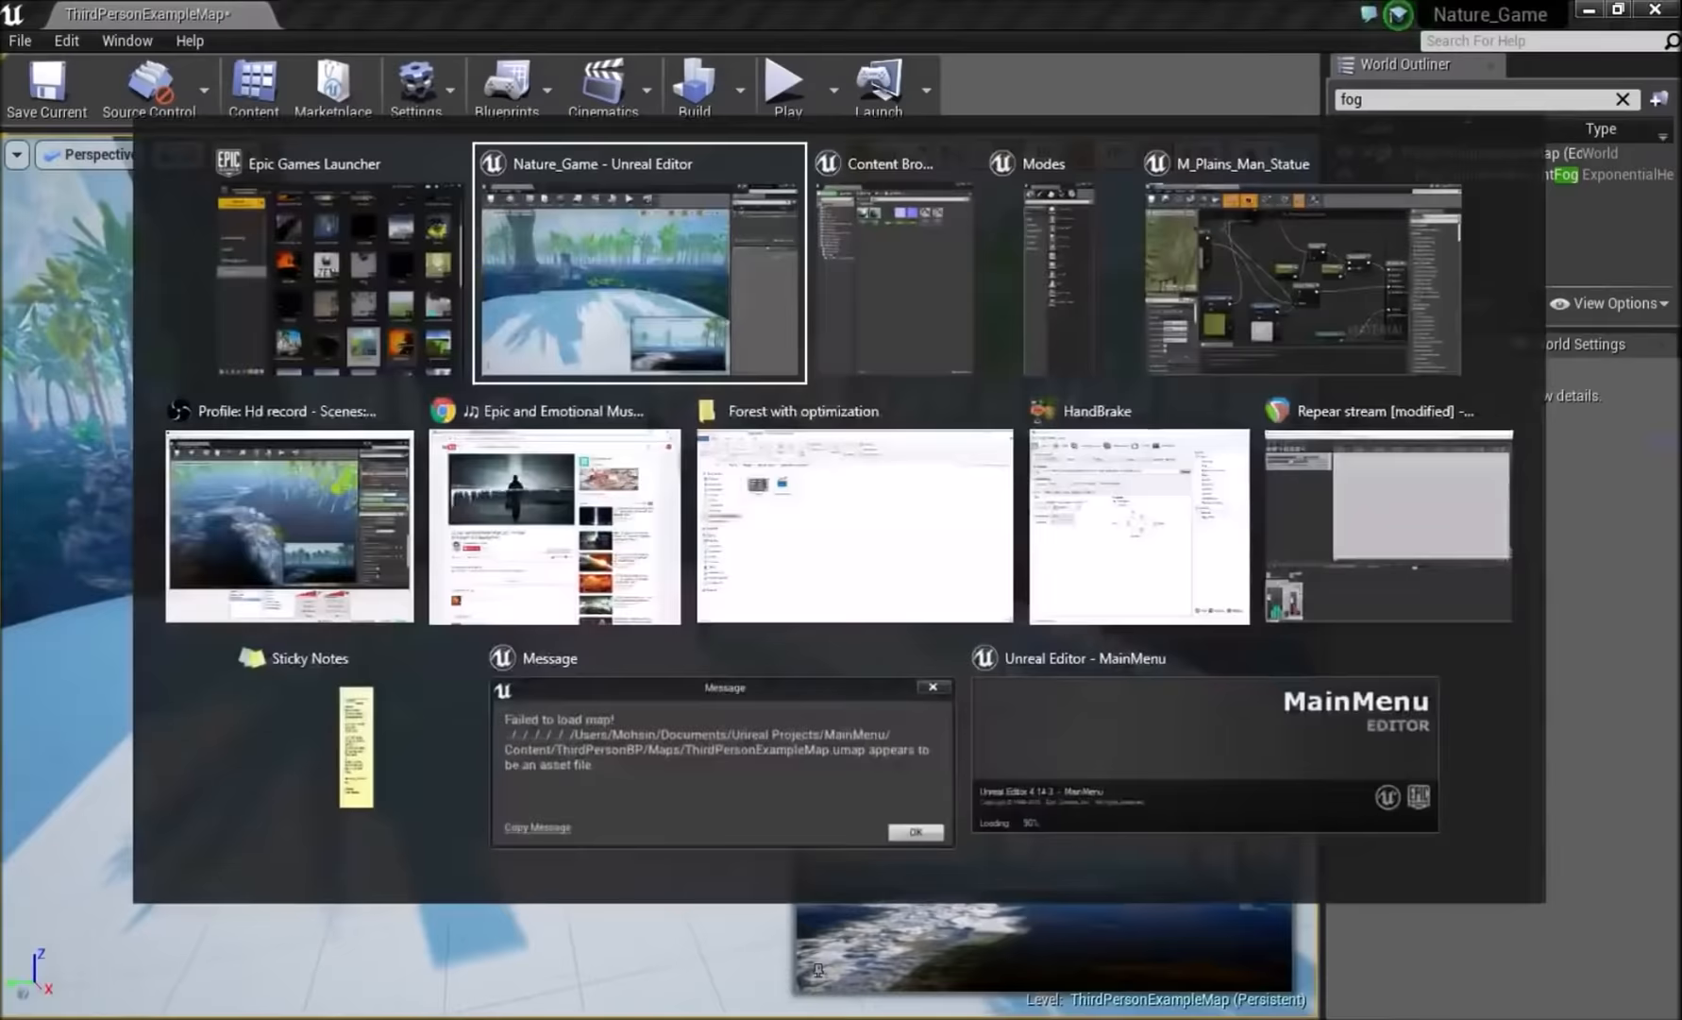
{"action": "key", "text": "alt+Tab"}
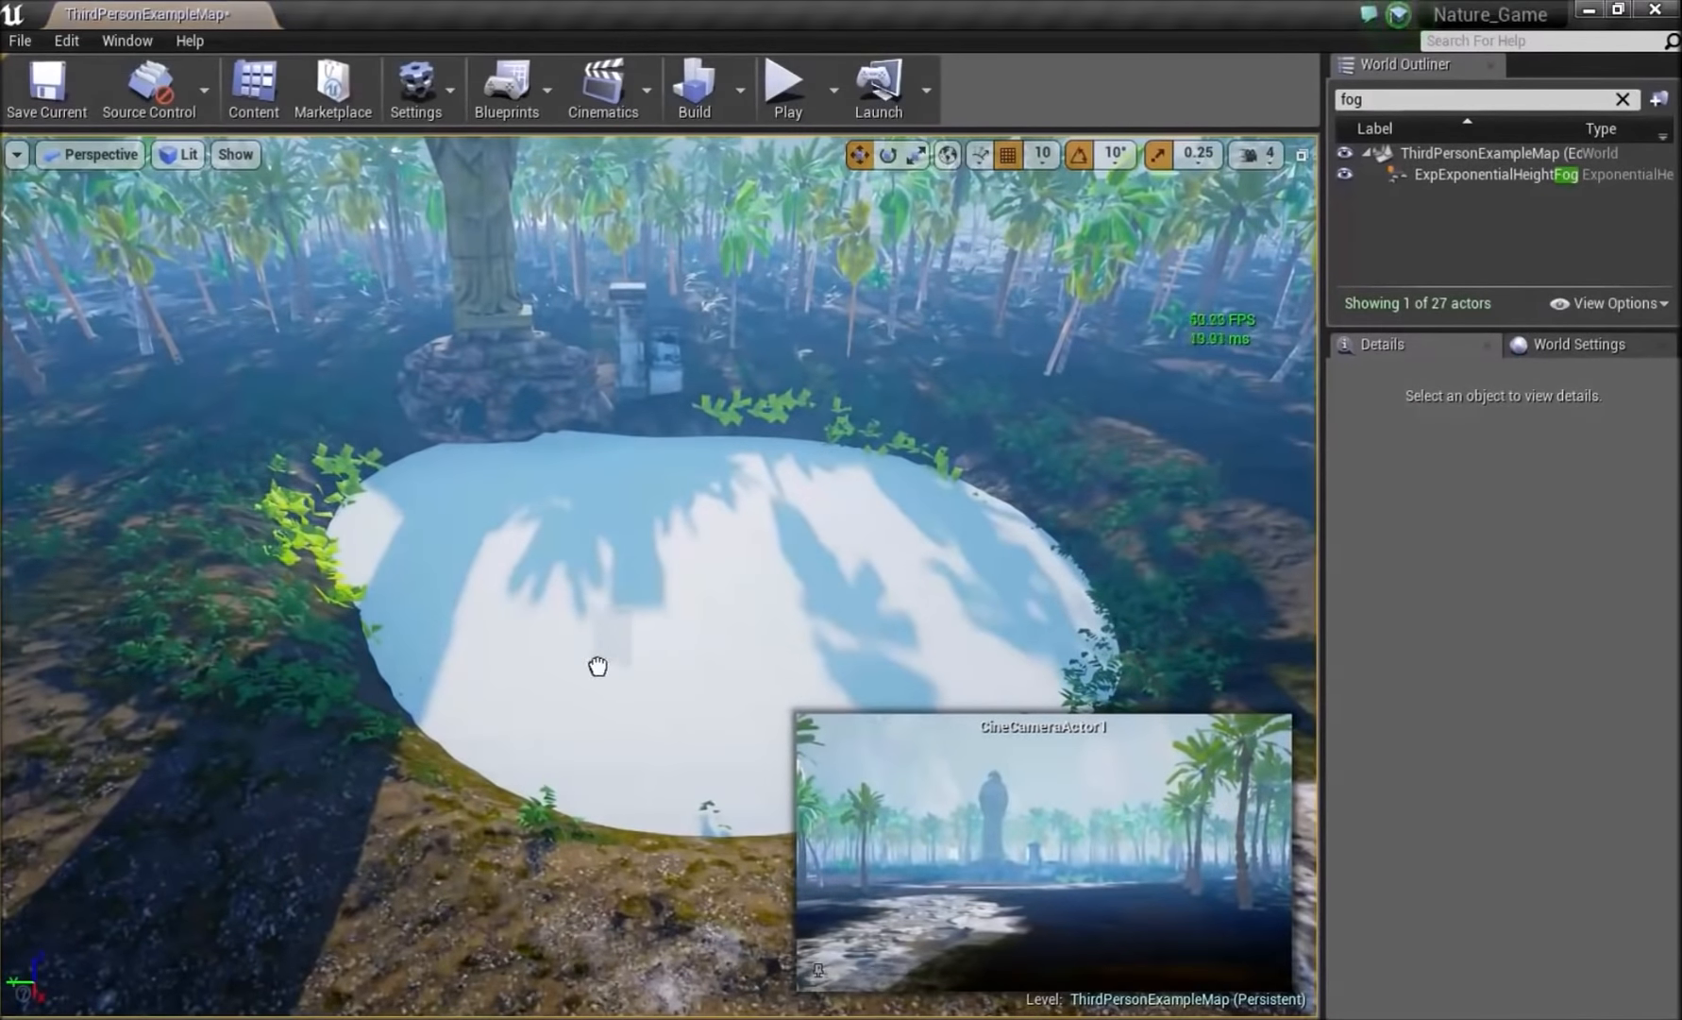
{"action": "left_click", "coordinate": [598, 667]}
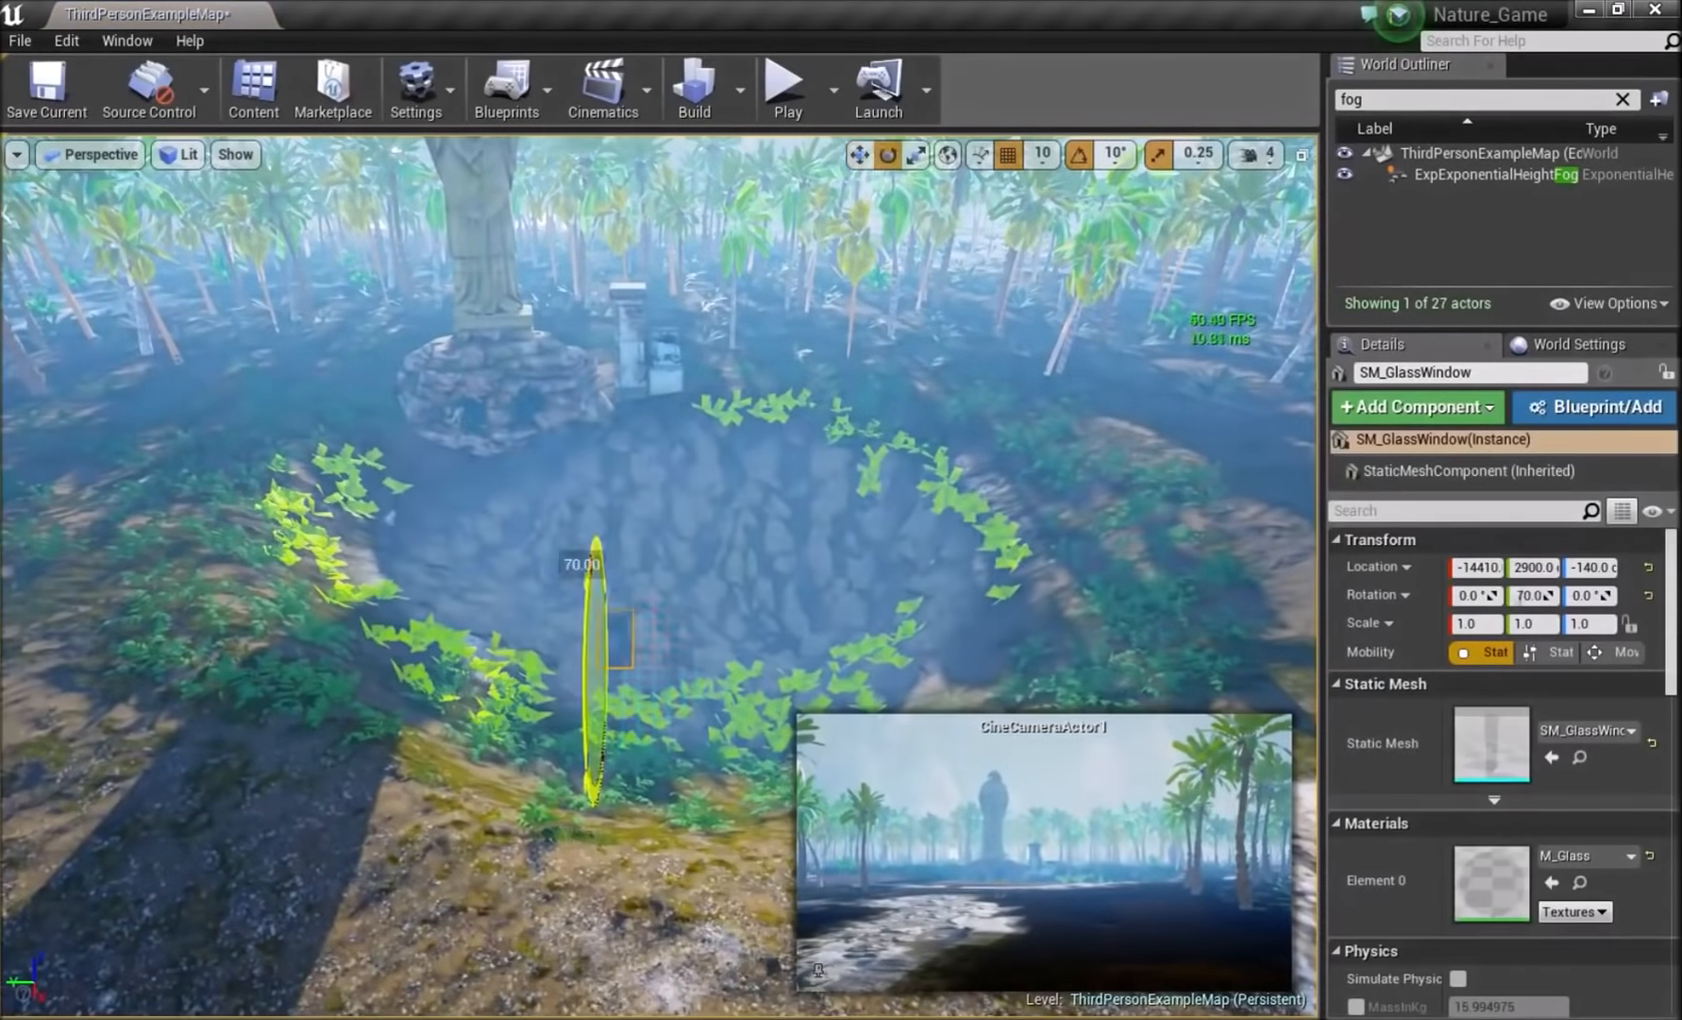
- Lay the glass mesh flat at 90° as the pond surface, scaled to 15, 33 and 16 with material M_Pond_Inst, at Z -180
{"action": "right_click_drag", "start_coordinate": [660, 528], "coordinate": [661, 566]}
{"action": "key", "text": "e"}
{"action": "key", "text": "w"}
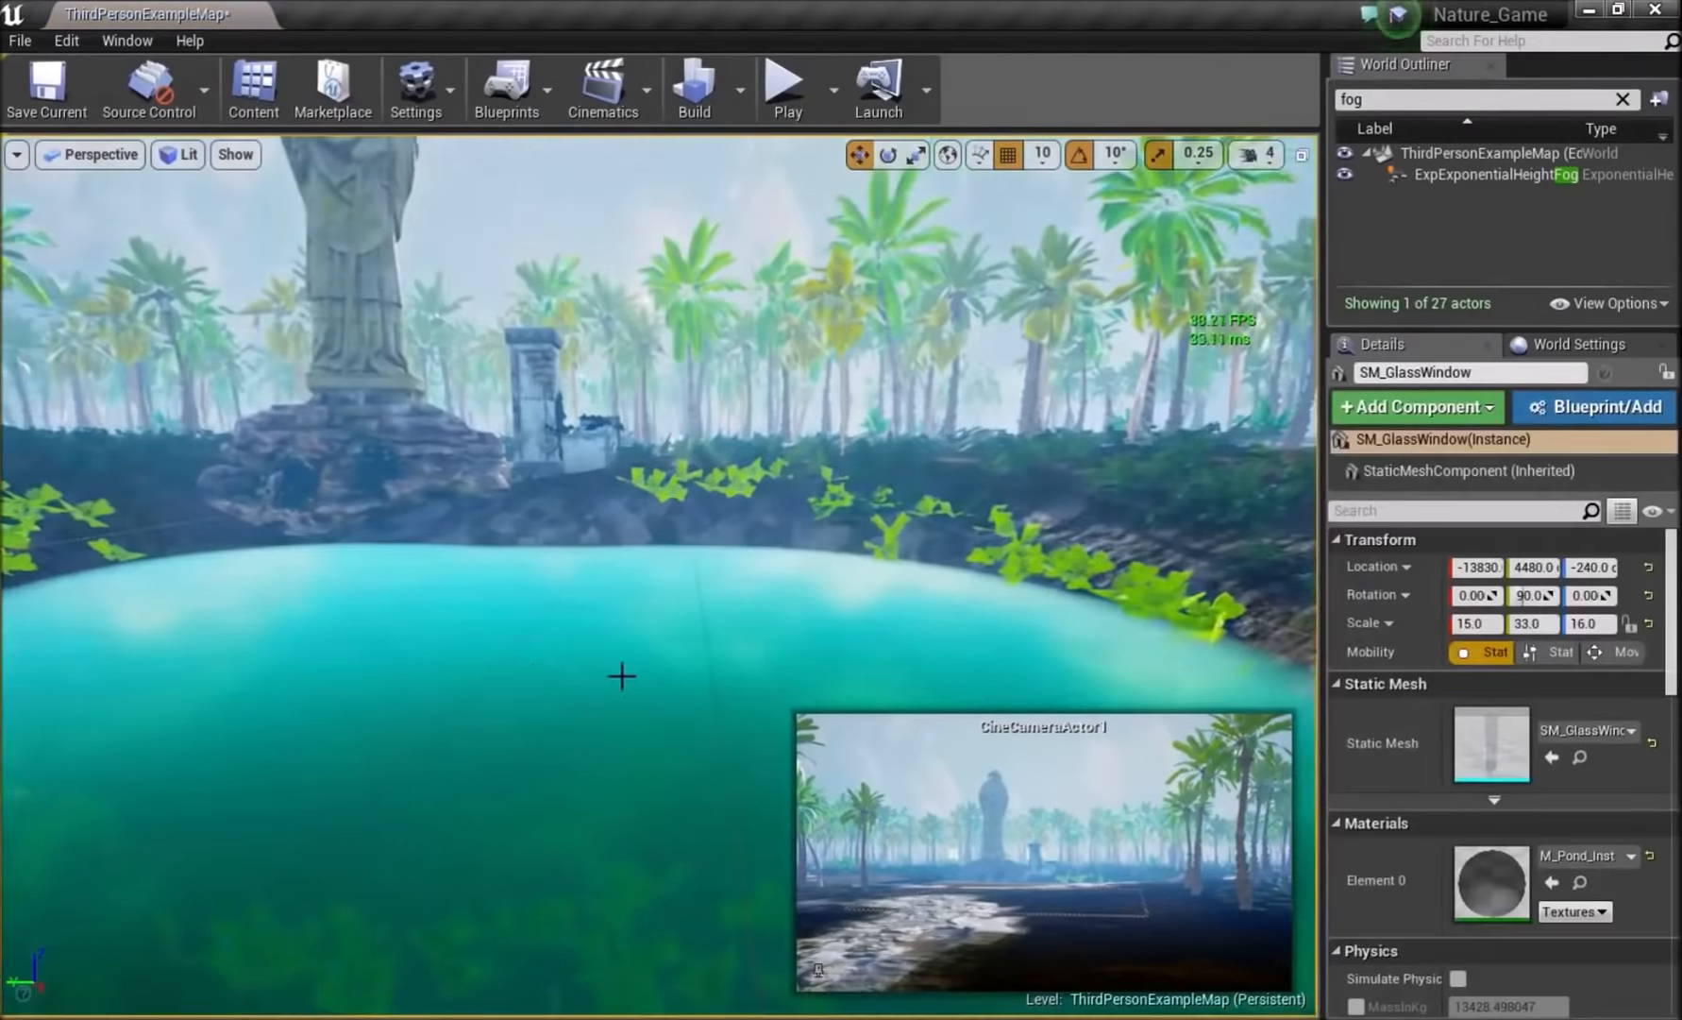
{"action": "mouse_move", "coordinate": [621, 675]}
{"action": "right_mouse_down"}
{"action": "mouse_move", "coordinate": [661, 652]}
{"action": "mouse_move", "coordinate": [624, 699]}
{"action": "right_mouse_up"}
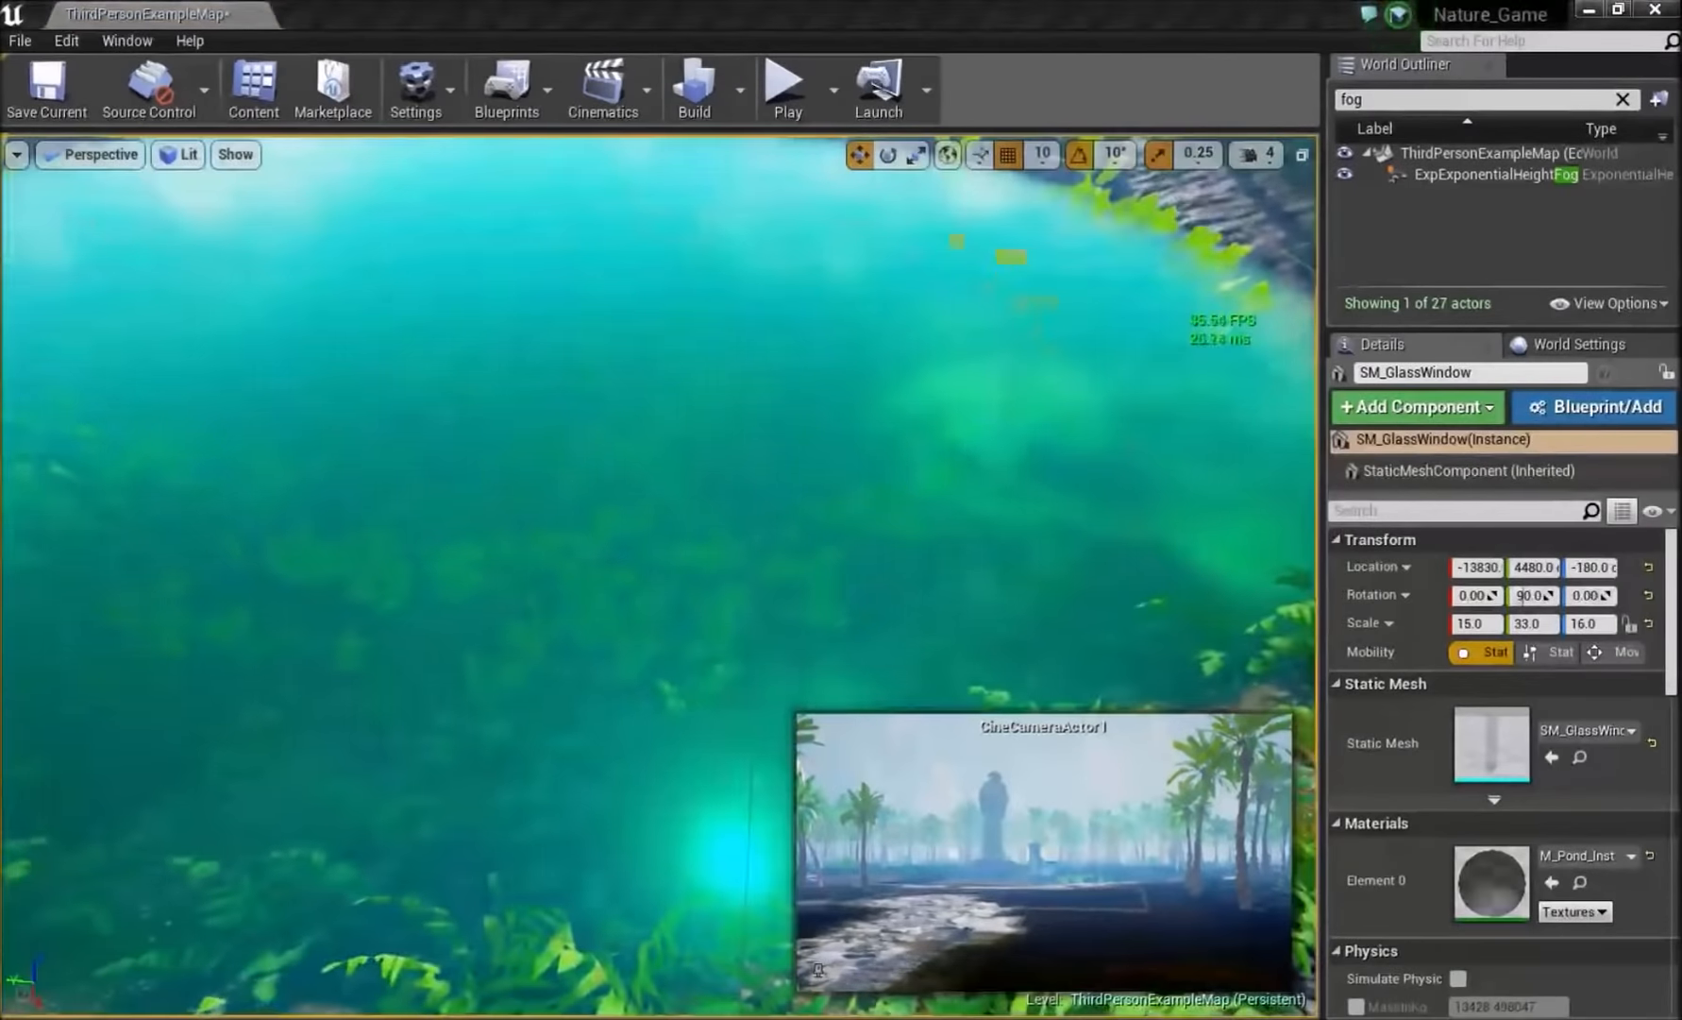
- Scatter pink and red flowers across the pond's surface in front of the statue
{"action": "key", "text": "shift+4"}
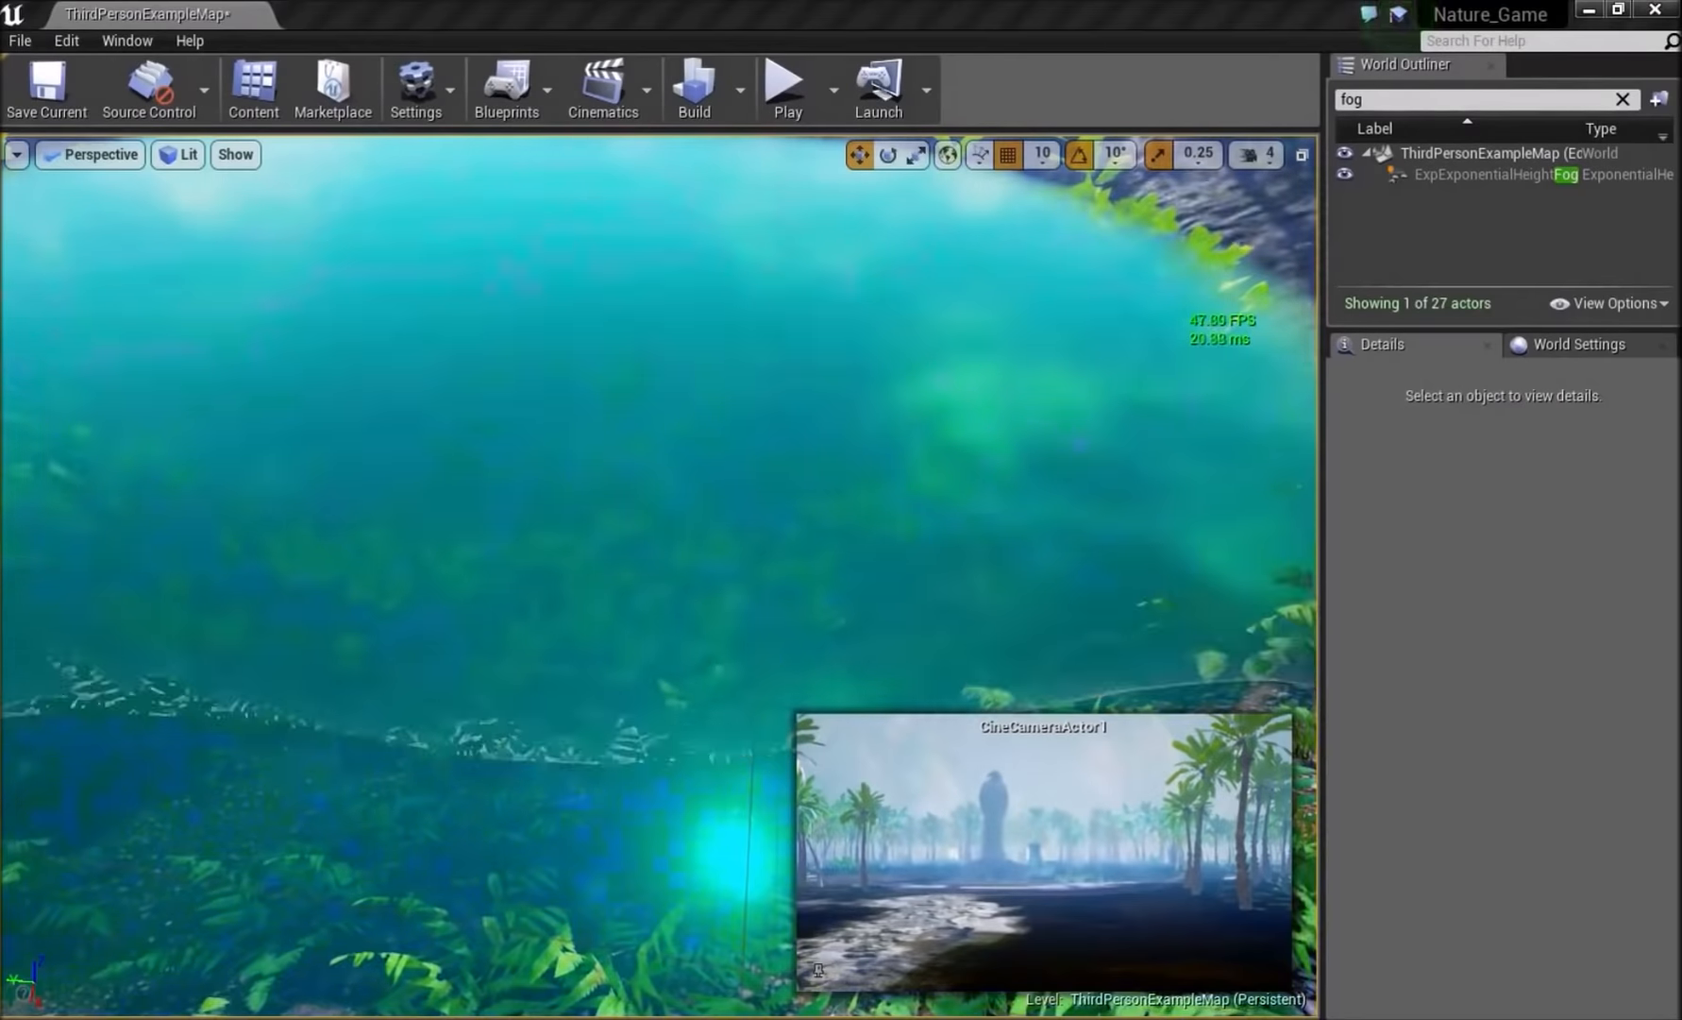
{"action": "mouse_move", "coordinate": [661, 566]}
{"action": "right_mouse_down"}
{"action": "mouse_move", "coordinate": [661, 491]}
{"action": "mouse_move", "coordinate": [661, 528]}
{"action": "right_mouse_up"}
{"action": "left_click_drag", "start_coordinate": [660, 529], "coordinate": [239, 396]}
{"action": "key", "text": "ctrl+z"}
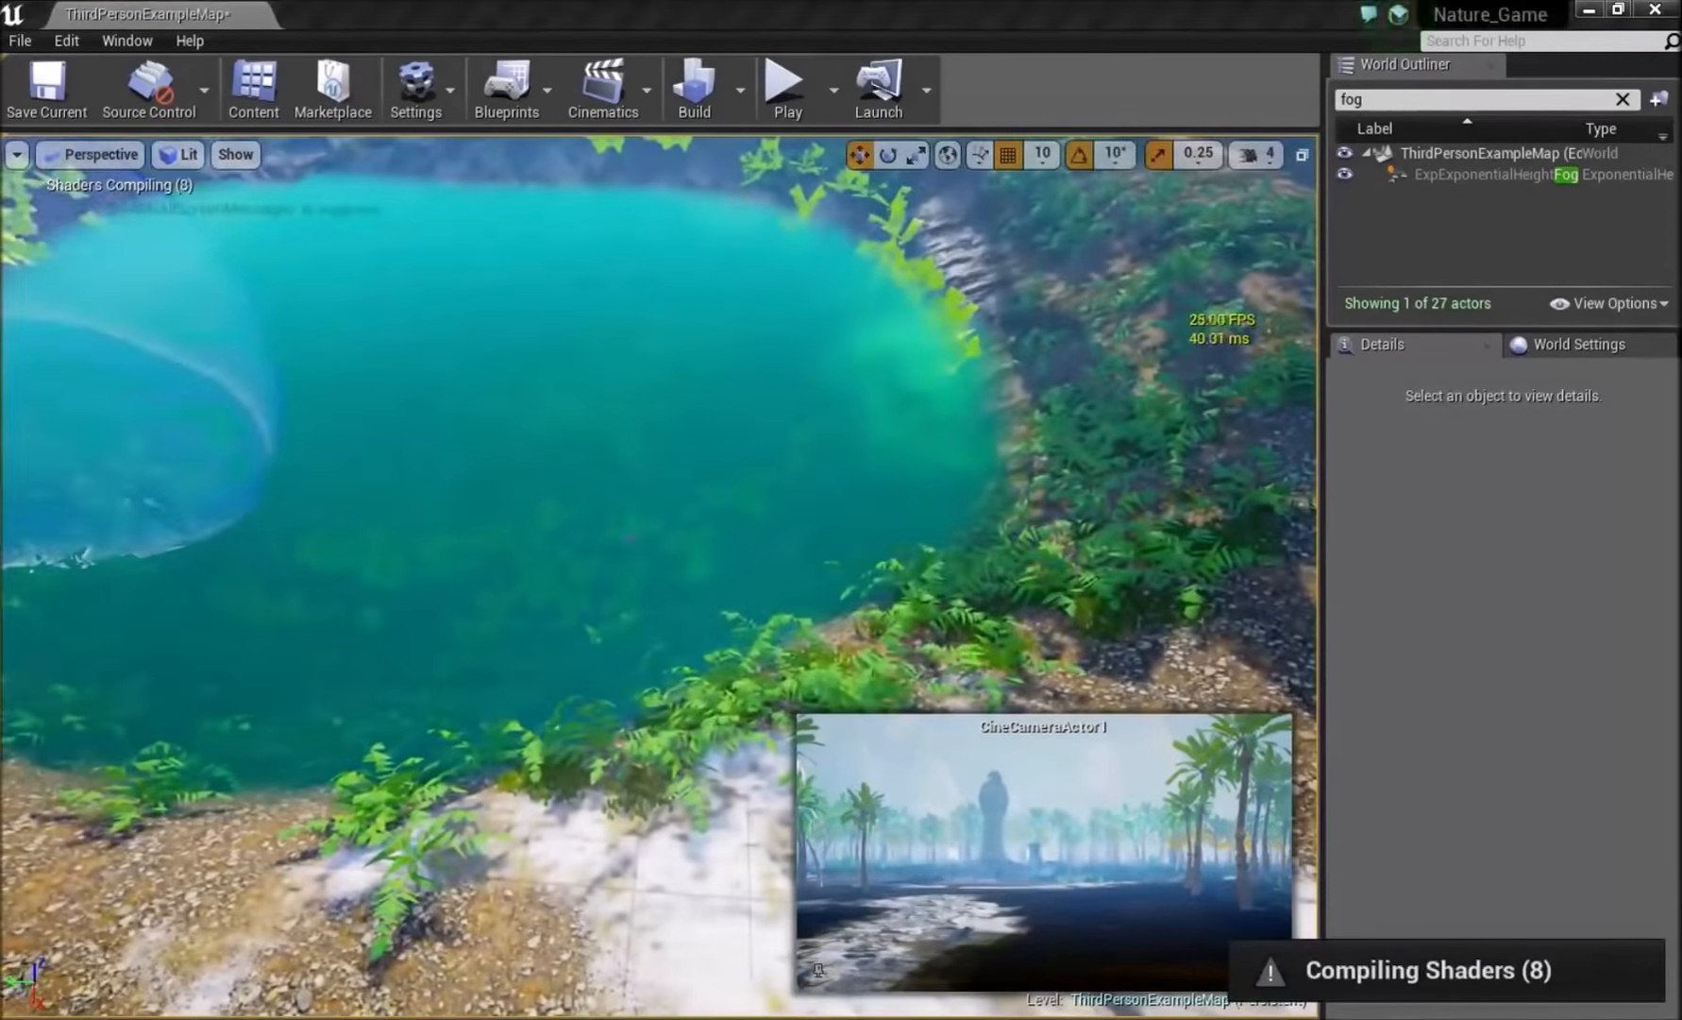
{"action": "mouse_move", "coordinate": [507, 242]}
{"action": "right_mouse_down"}
{"action": "mouse_move", "coordinate": [541, 470]}
{"action": "mouse_move", "coordinate": [642, 488]}
{"action": "right_mouse_up"}
{"action": "key", "text": "ctrl+z"}
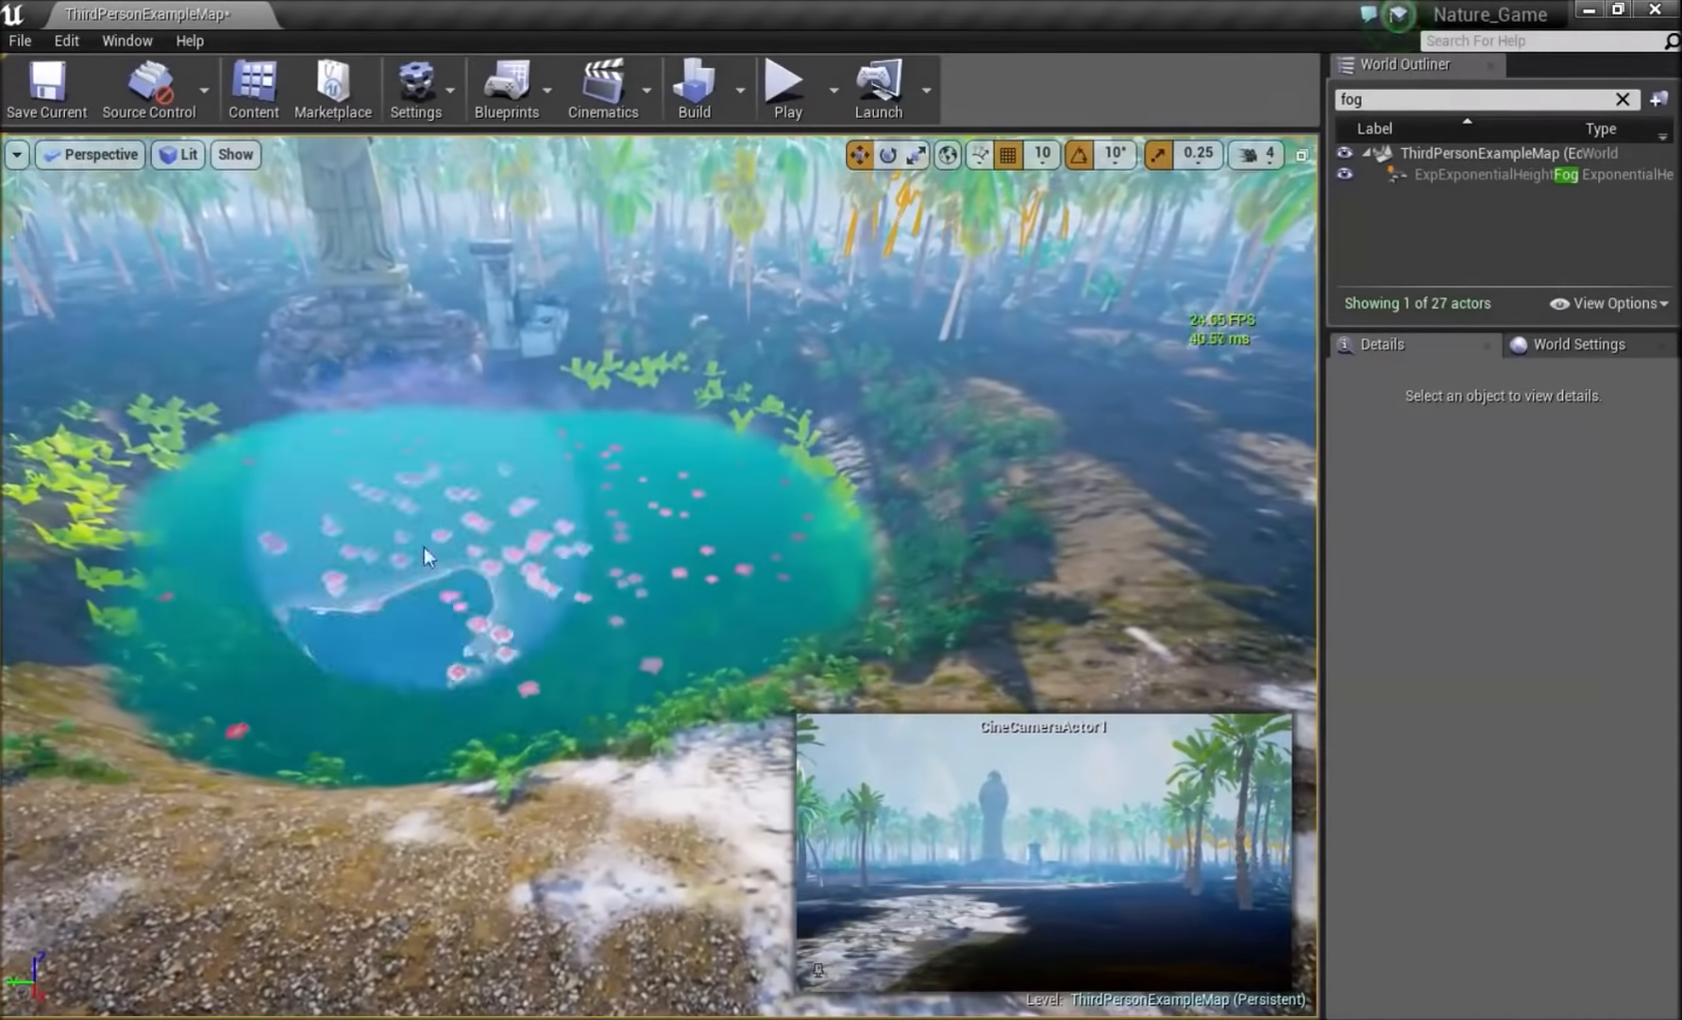
- Place a ruined stone arch beside the statue and add rock formations along the pond's far bank
{"action": "mouse_move", "coordinate": [425, 548]}
{"action": "right_mouse_down"}
{"action": "mouse_move", "coordinate": [382, 566]}
{"action": "mouse_move", "coordinate": [387, 472]}
{"action": "mouse_move", "coordinate": [439, 474]}
{"action": "mouse_move", "coordinate": [441, 493]}
{"action": "right_mouse_up"}
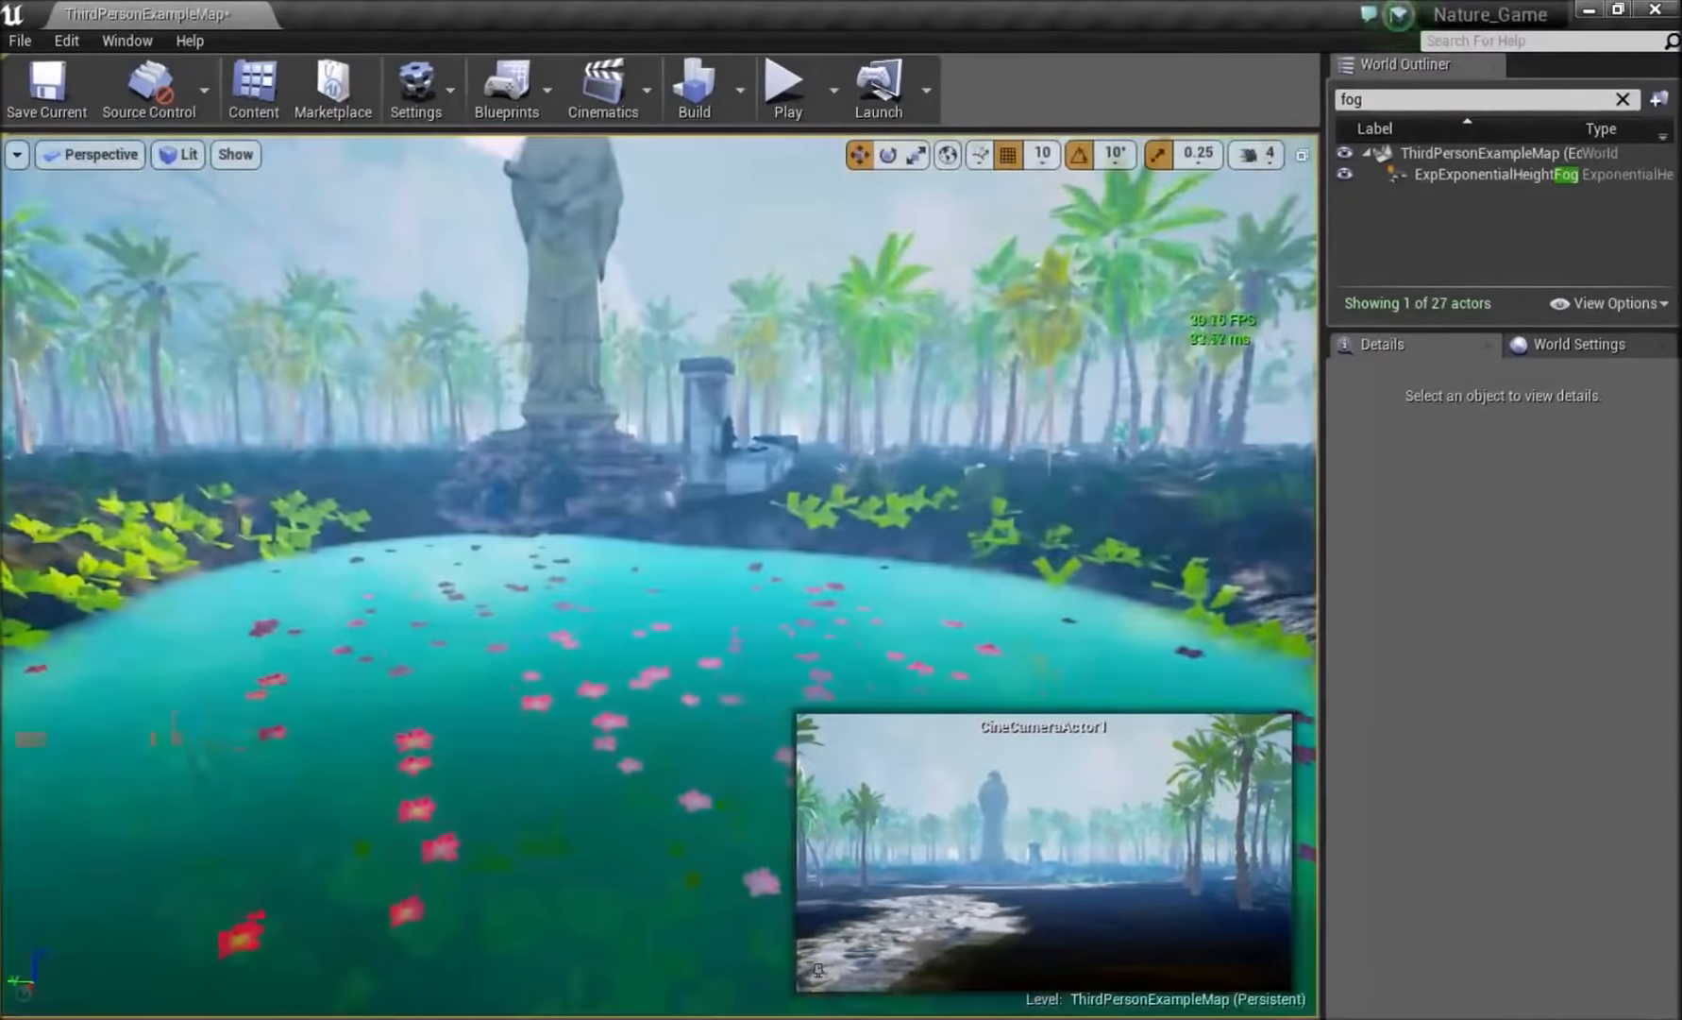
{"action": "left_click_drag", "start_coordinate": [837, 477], "coordinate": [833, 479]}
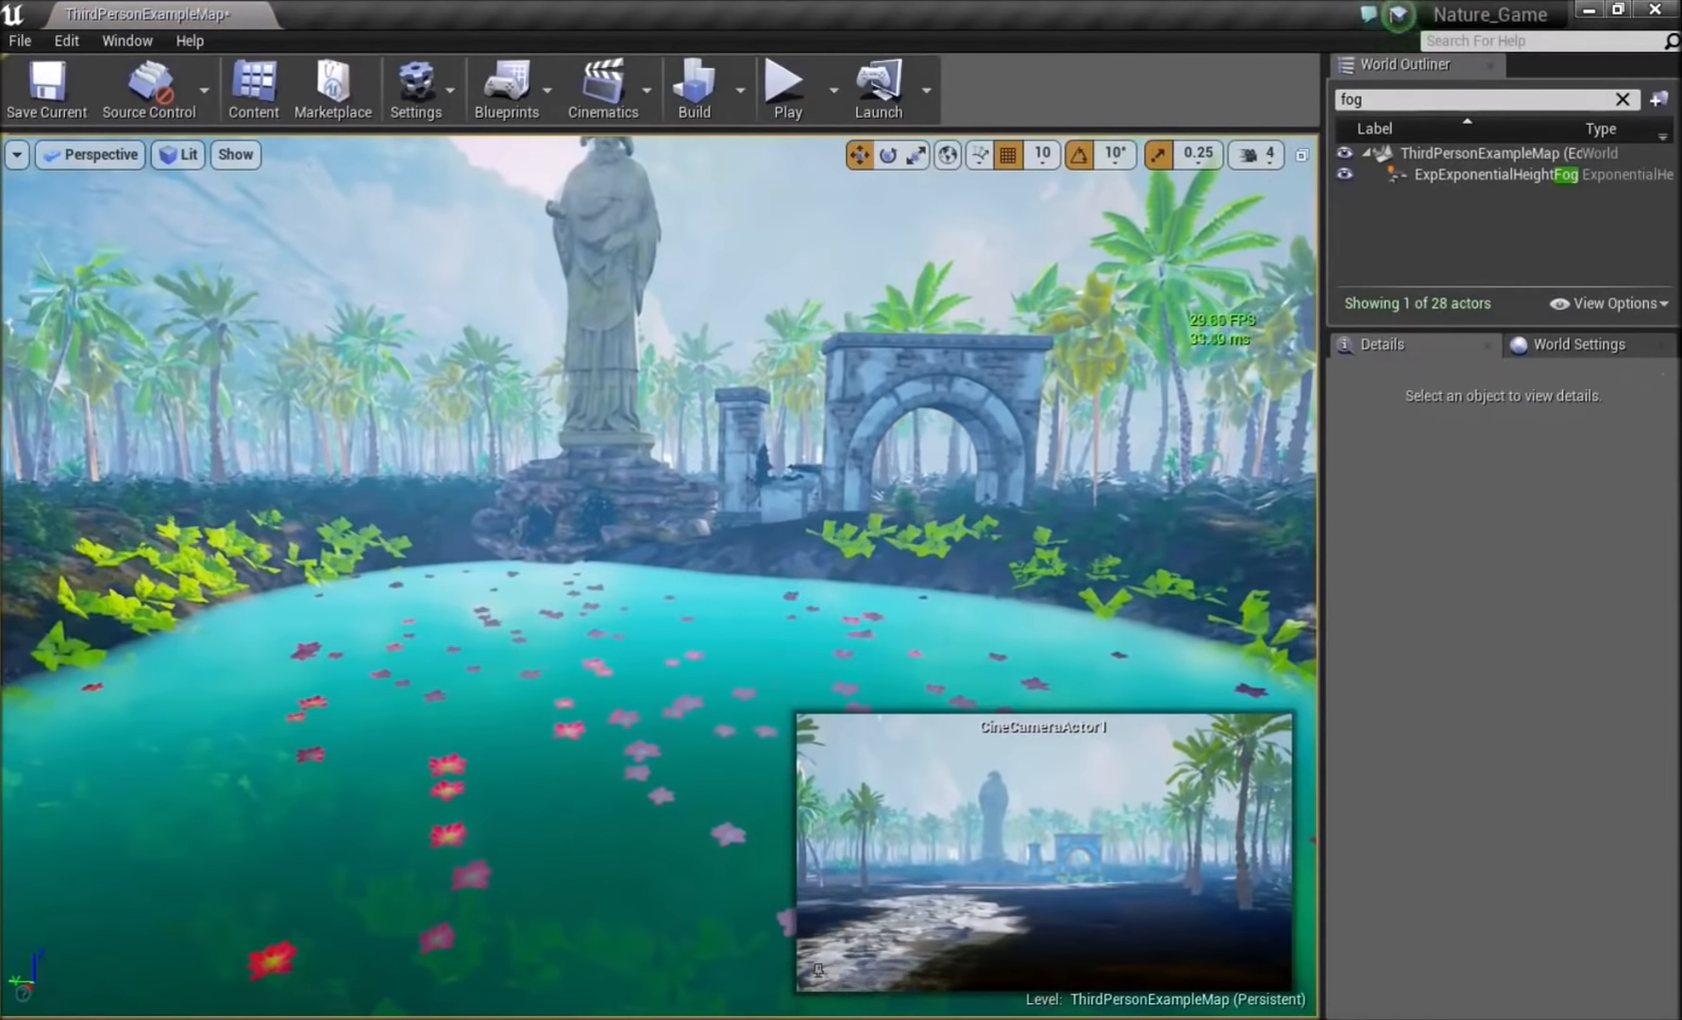
{"action": "left_click_drag", "start_coordinate": [1680, 623], "coordinate": [1058, 627]}
{"action": "key", "text": "Escape"}
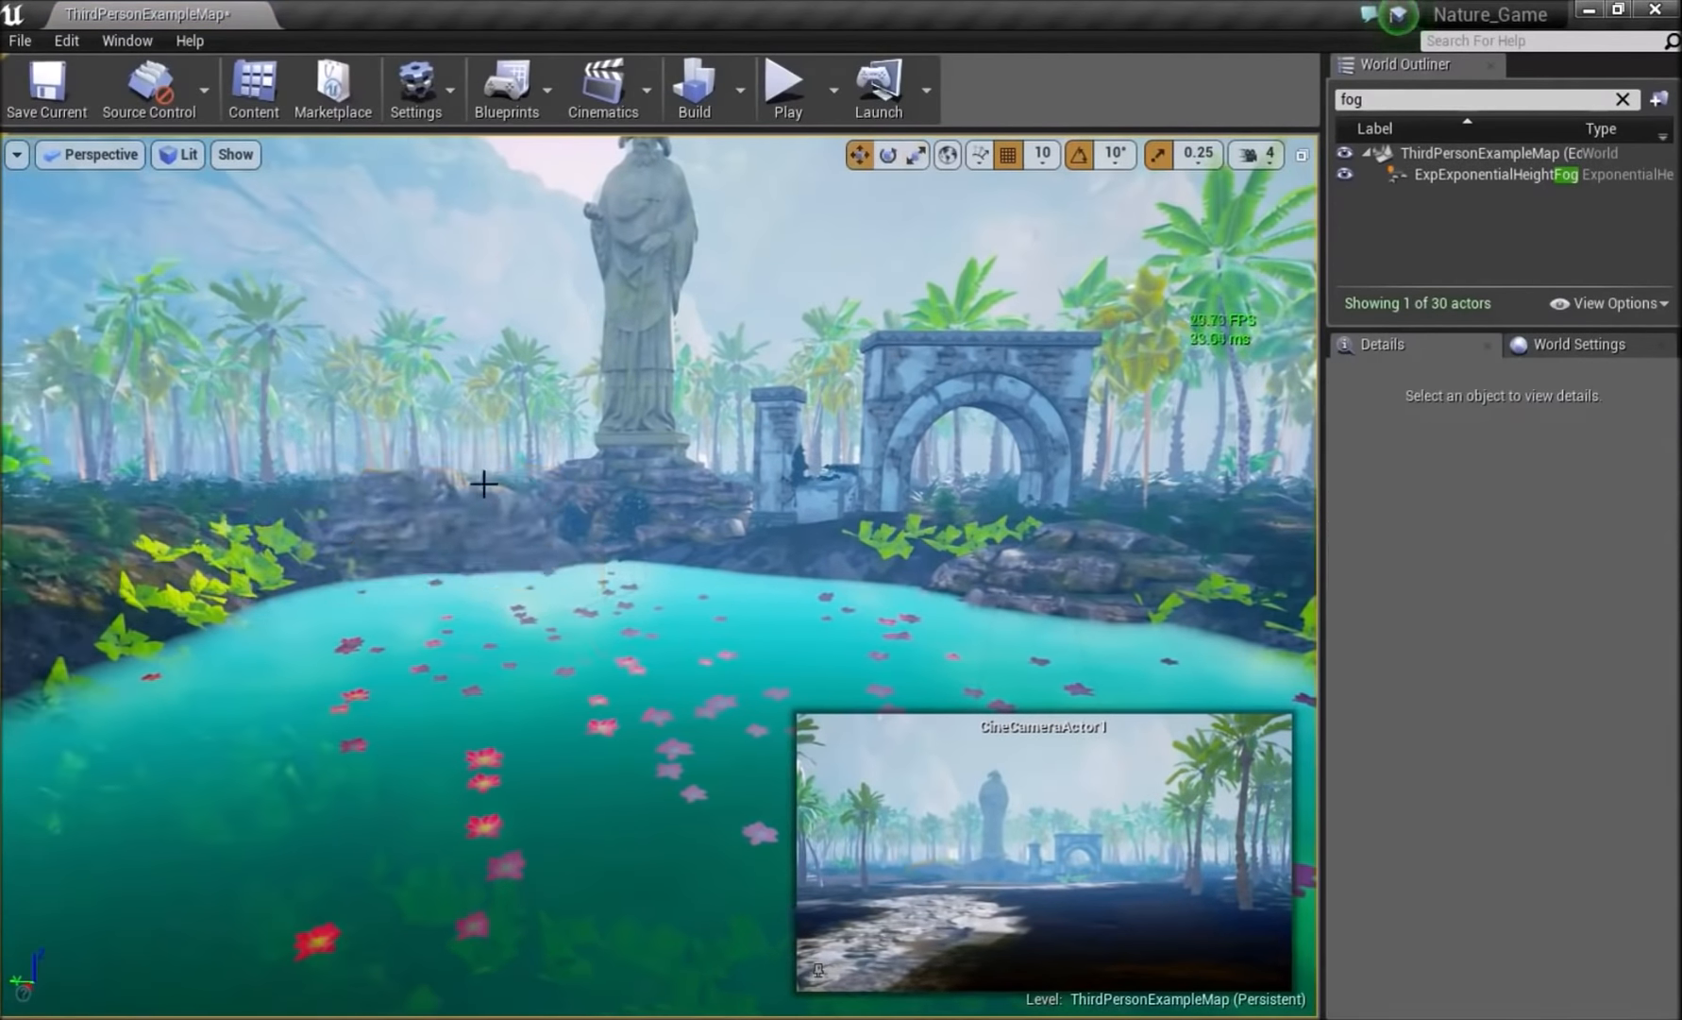
- Dress the path to the statue with rocks and ferns, and save the ThirdPersonExampleMap level
{"action": "right_click_drag", "start_coordinate": [482, 480], "coordinate": [594, 694]}
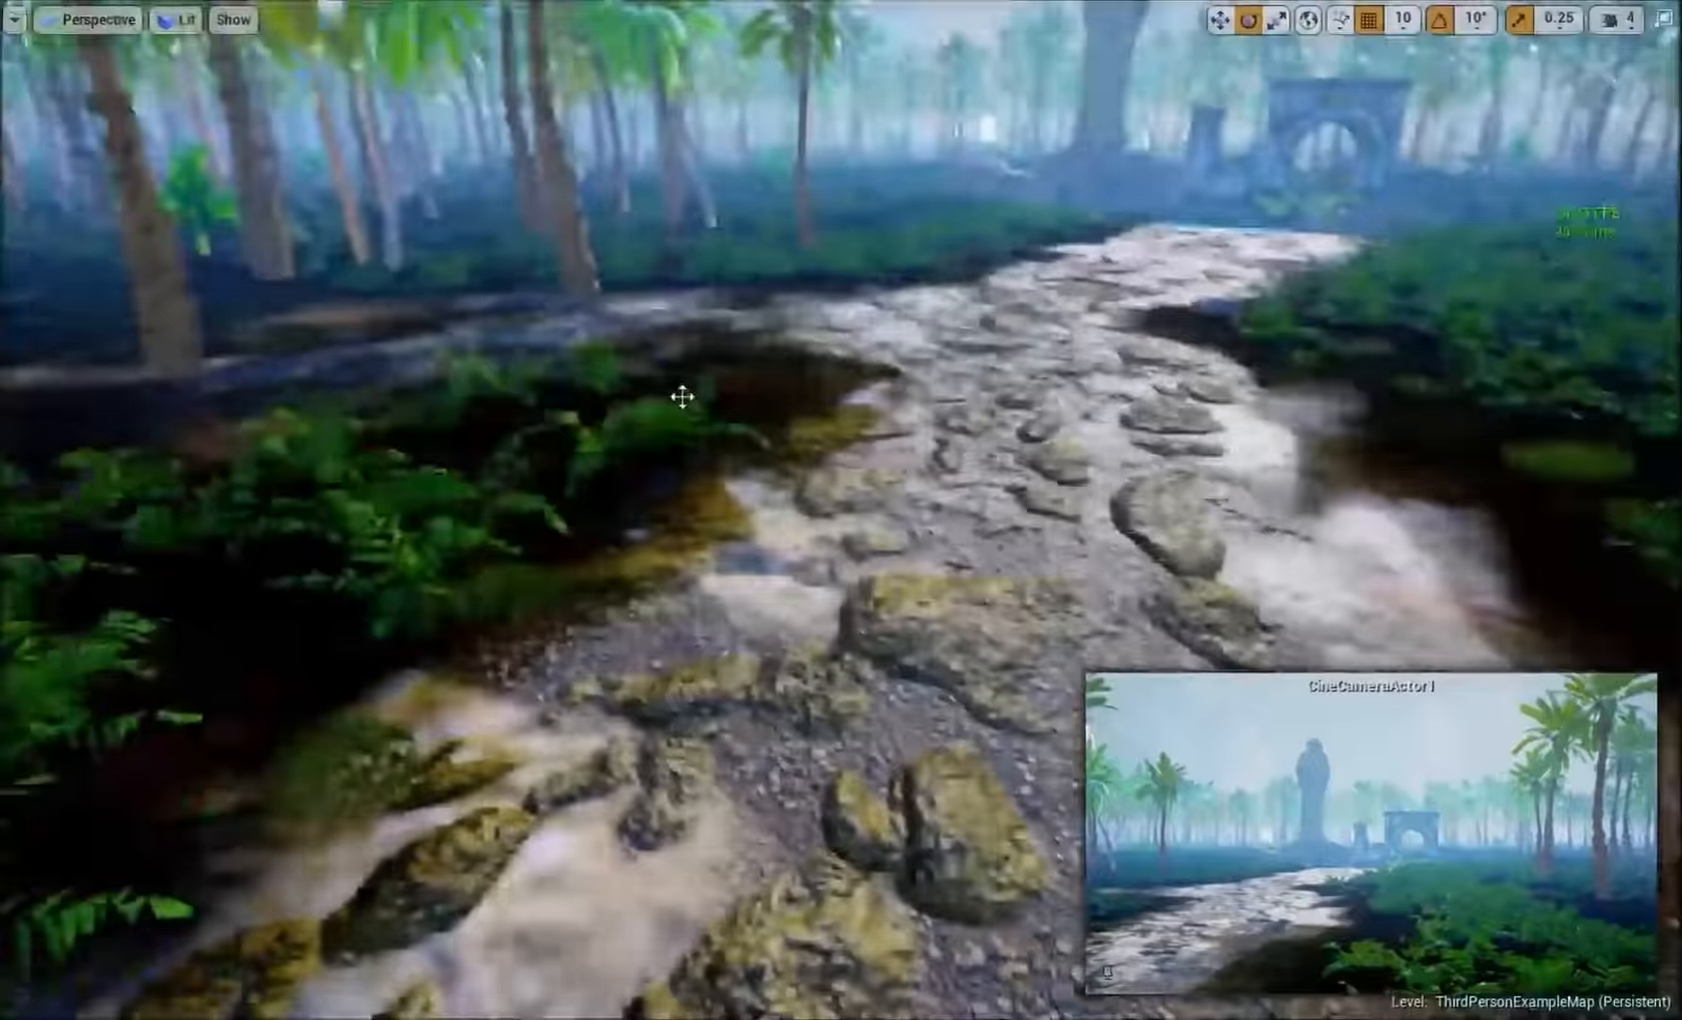
{"action": "key", "text": "ctrl+s"}
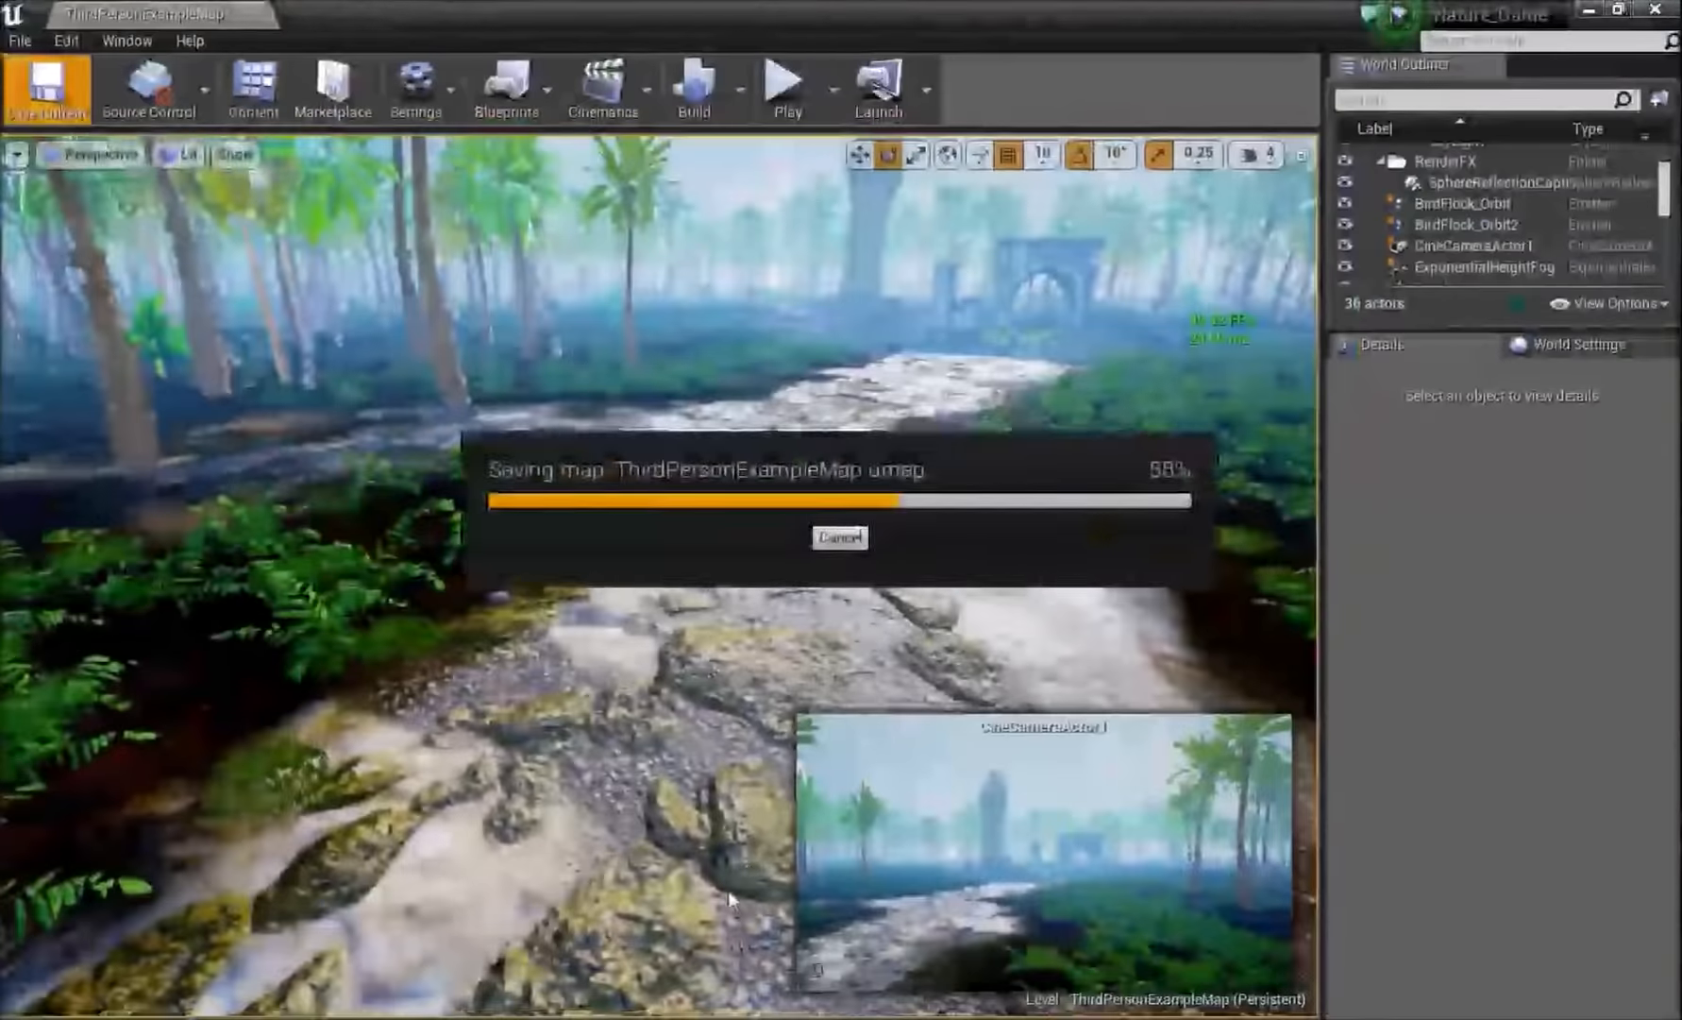